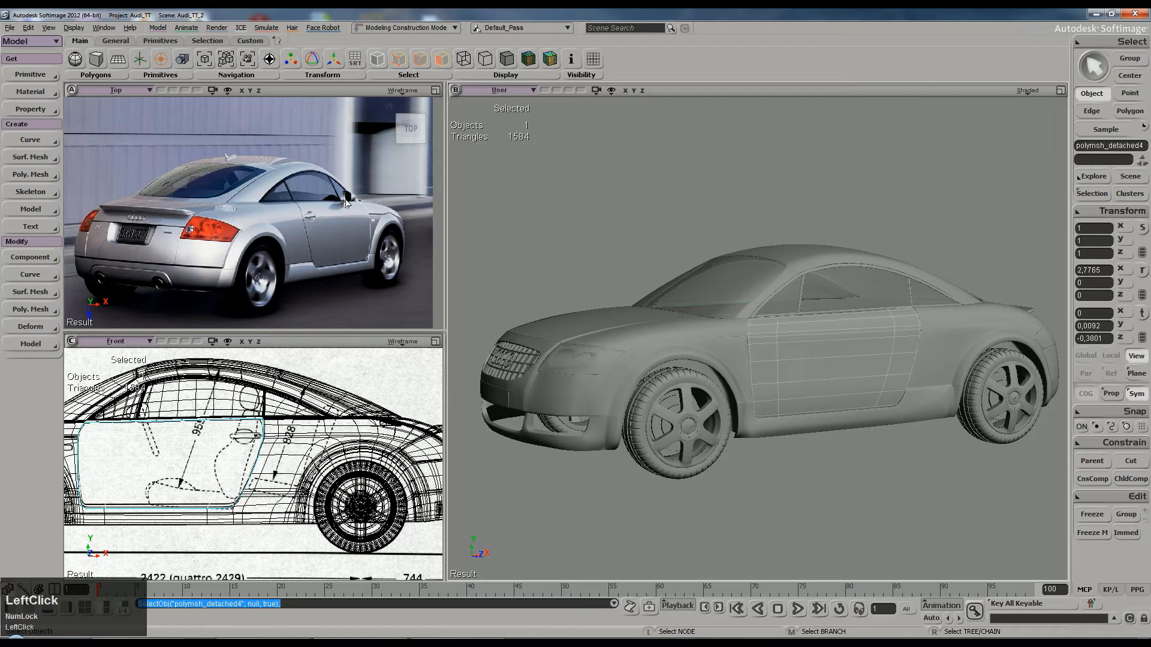
Step: Deselect the door and set viewport A's rotoscope image to _2000_Audi_TT__8N__1_8_T_quattro_roadster__2011-12-06__01_jpg
left_click(347, 195)
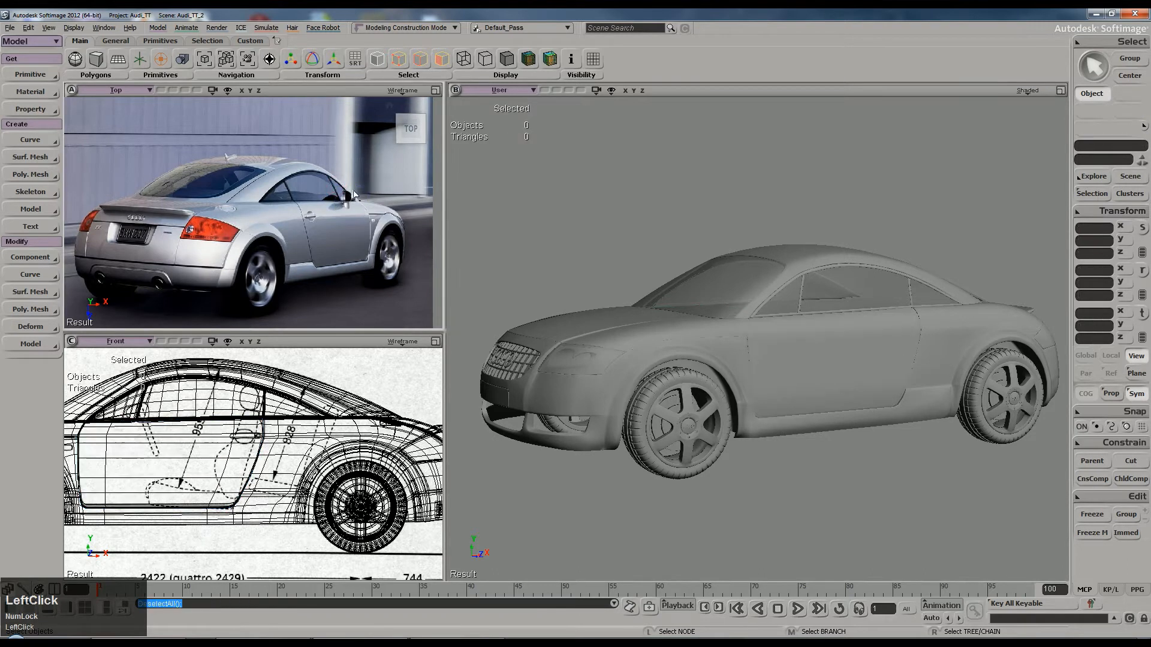
left_click(402, 90)
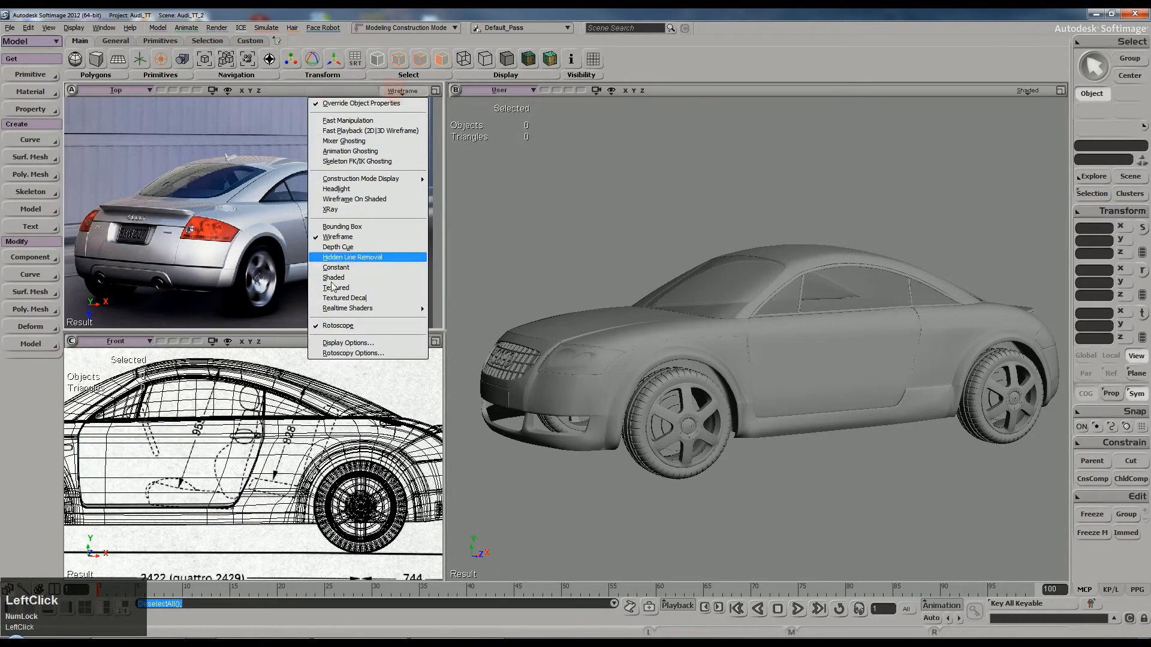
left_click(348, 343)
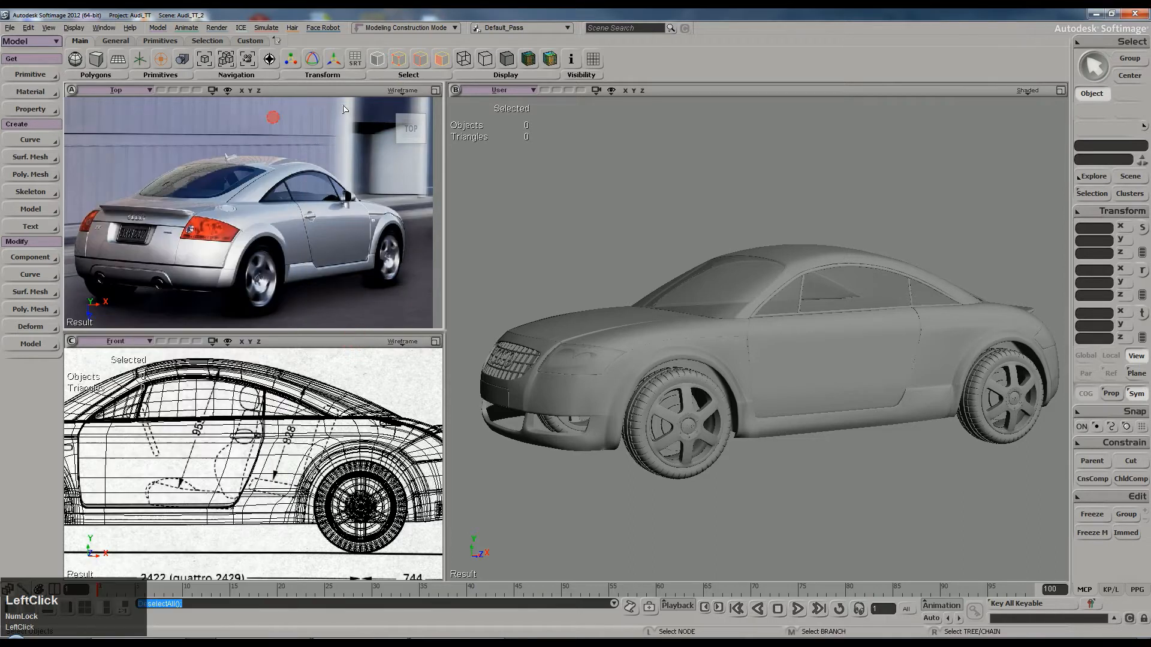
left_click(402, 90)
left_click(362, 351)
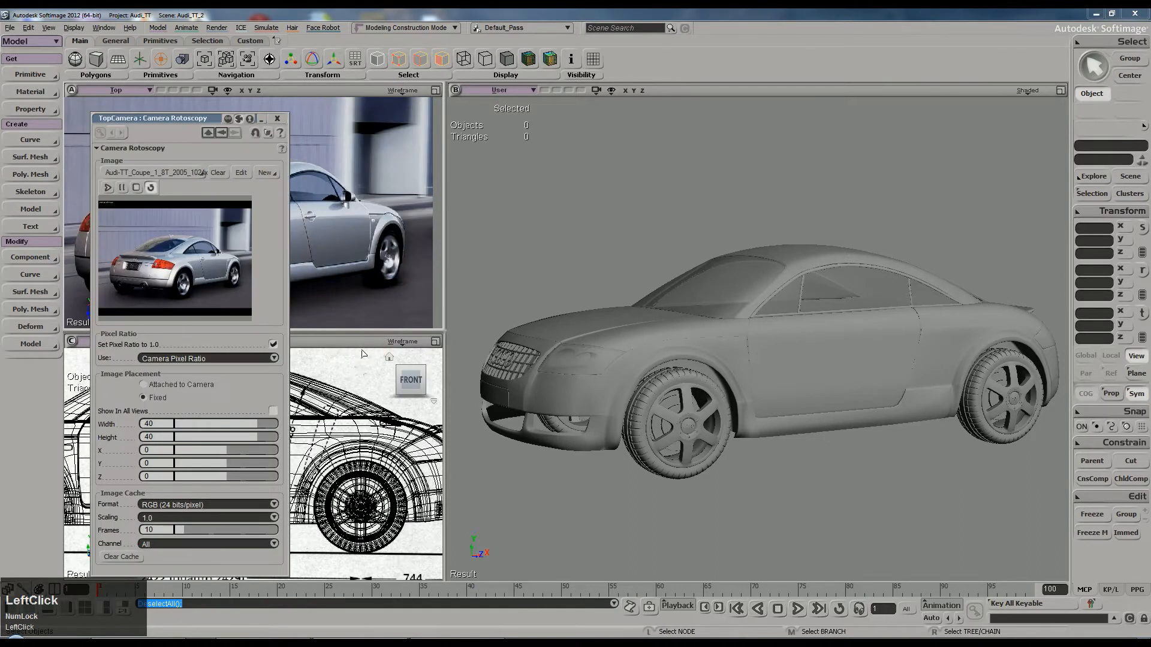
left_click(168, 172)
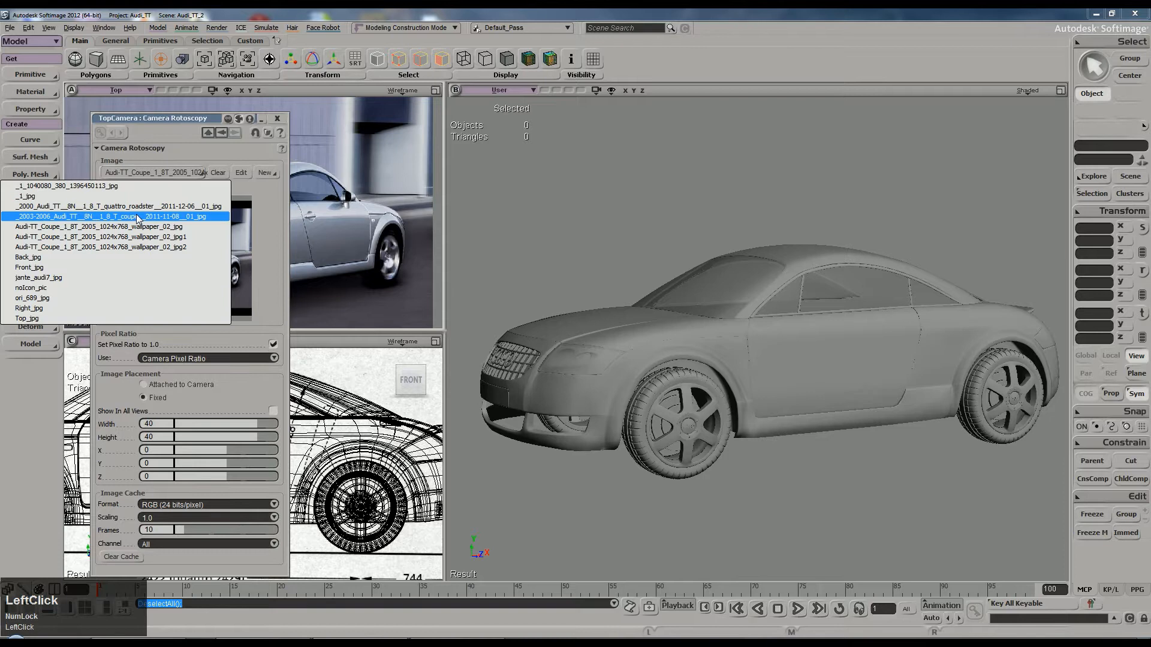
left_click(127, 206)
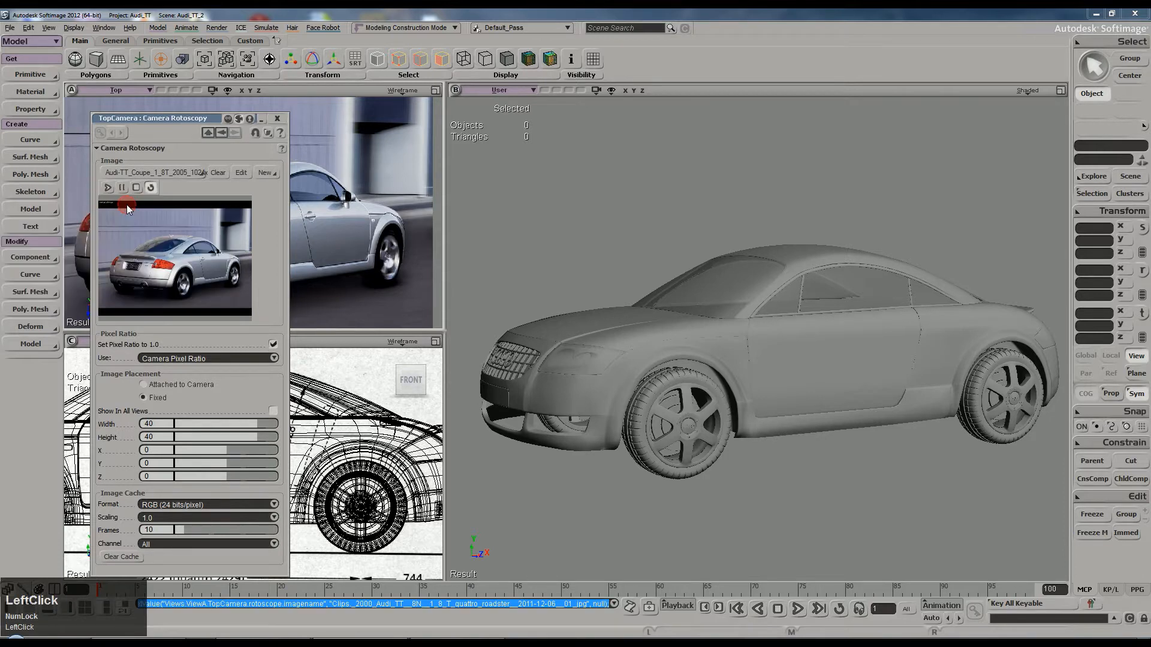
left_click(277, 118)
scroll(252, 204, "up", 6)
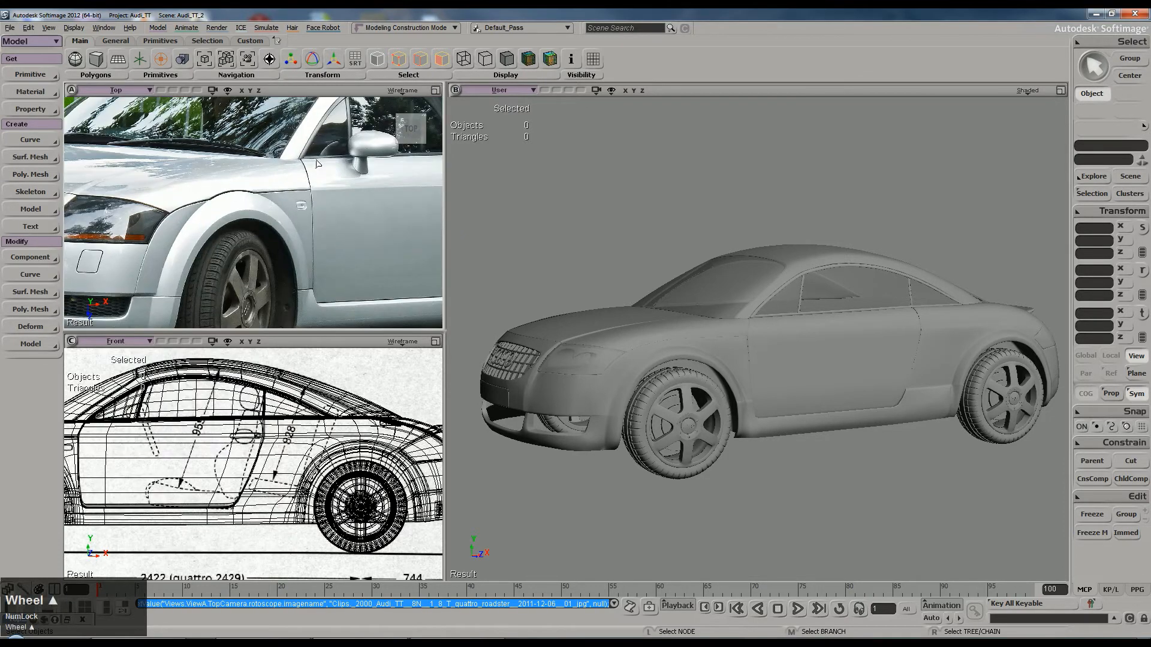
Step: Create a polygon mesh cylinder as the base for the side mirror
key("s")
scroll(329, 206, "down", 2)
left_click(562, 223)
mouse_move(682, 304)
right_mouse_down()
mouse_move(707, 286)
mouse_move(720, 292)
mouse_move(701, 299)
right_mouse_up()
scroll(683, 322, "up", 3)
mouse_move(743, 327)
left_mouse_down()
mouse_move(750, 334)
mouse_move(740, 325)
left_mouse_up()
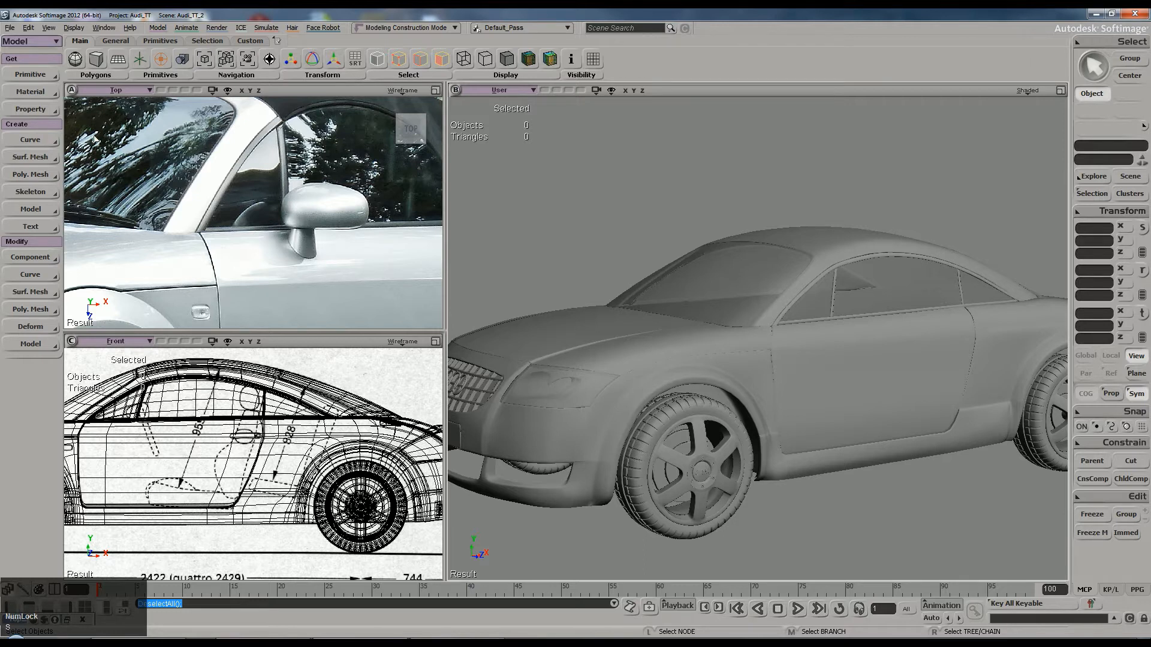
left_click(30, 75)
mouse_move(111, 96)
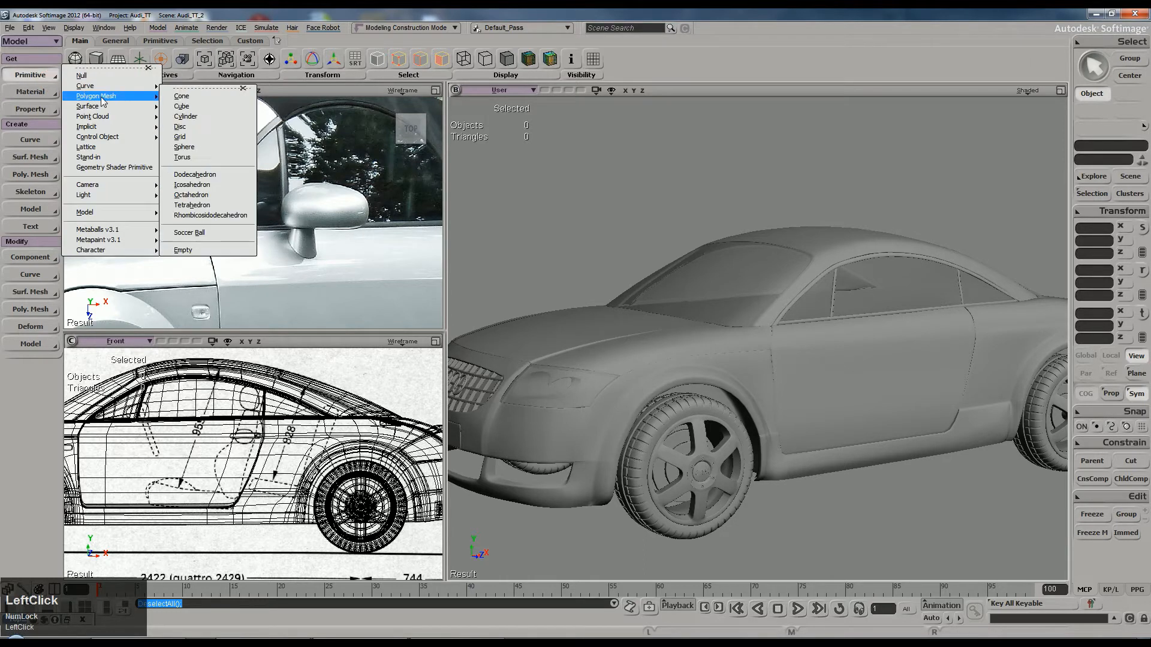
left_click(207, 120)
Step: Move the cylinder to the front edge of the door, at about X -4.96, Y 6.77, Z 5.95
key("v")
left_click_drag(810, 405, 902, 336)
right_click_drag(902, 336, 873, 349)
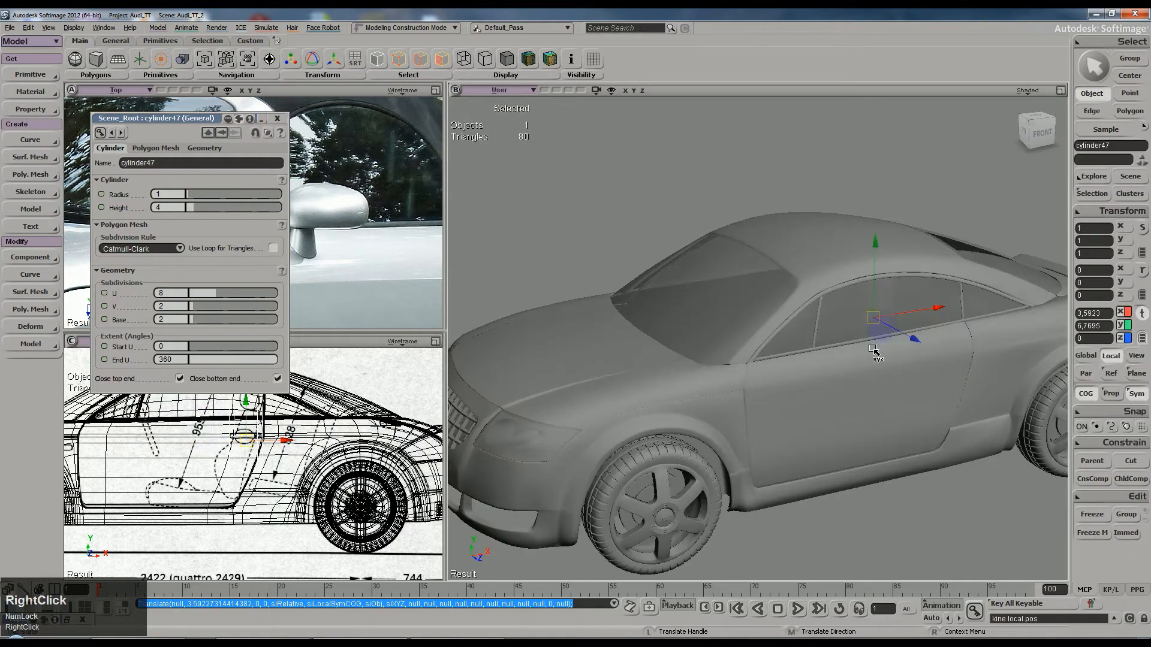
key("ctrl+z")
left_click_drag(860, 355, 807, 386)
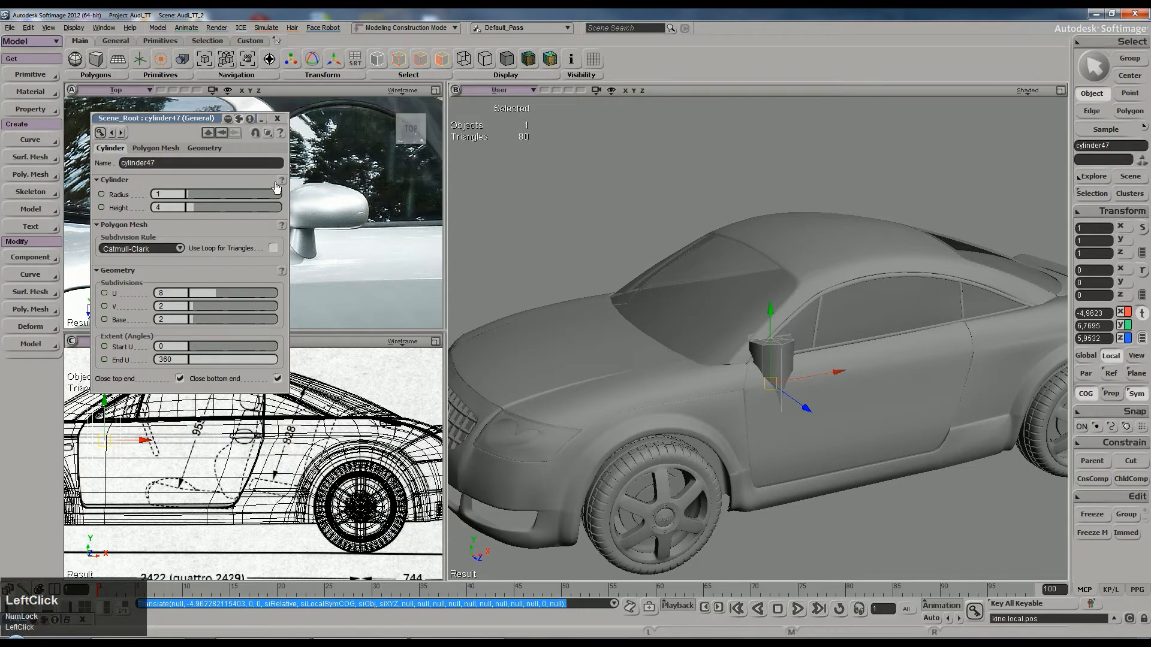
left_click(277, 118)
Step: Change viewport C from Front to Top and set its rotoscope image to Top_jpg
scroll(309, 475, "up", 5)
key("s")
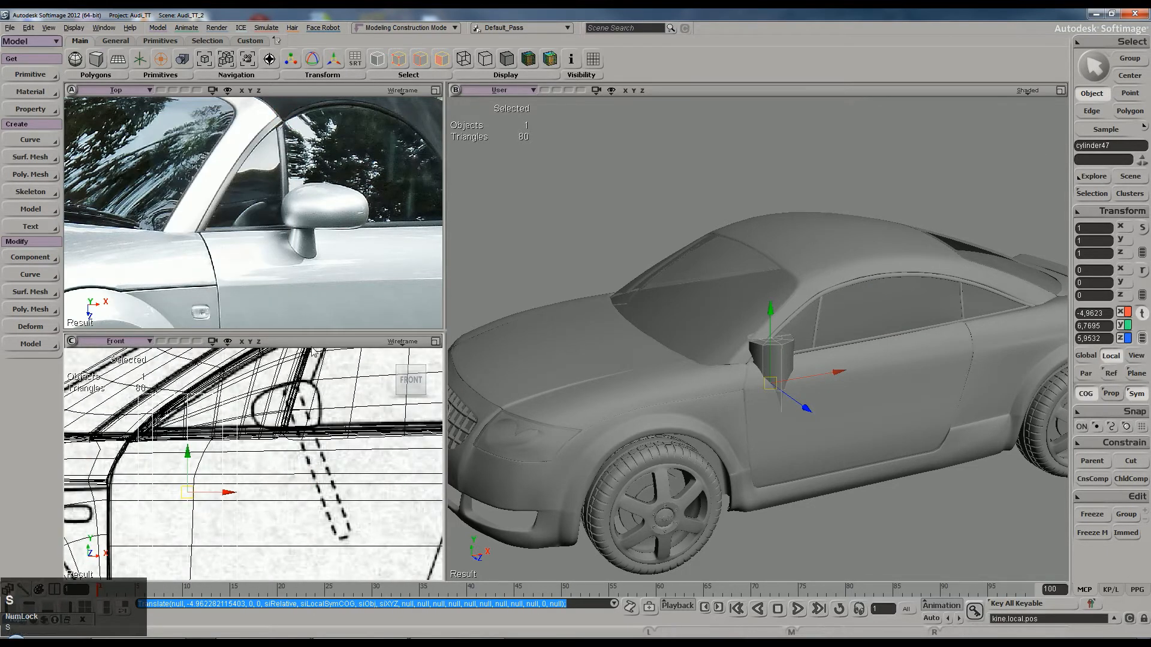
left_click(127, 342)
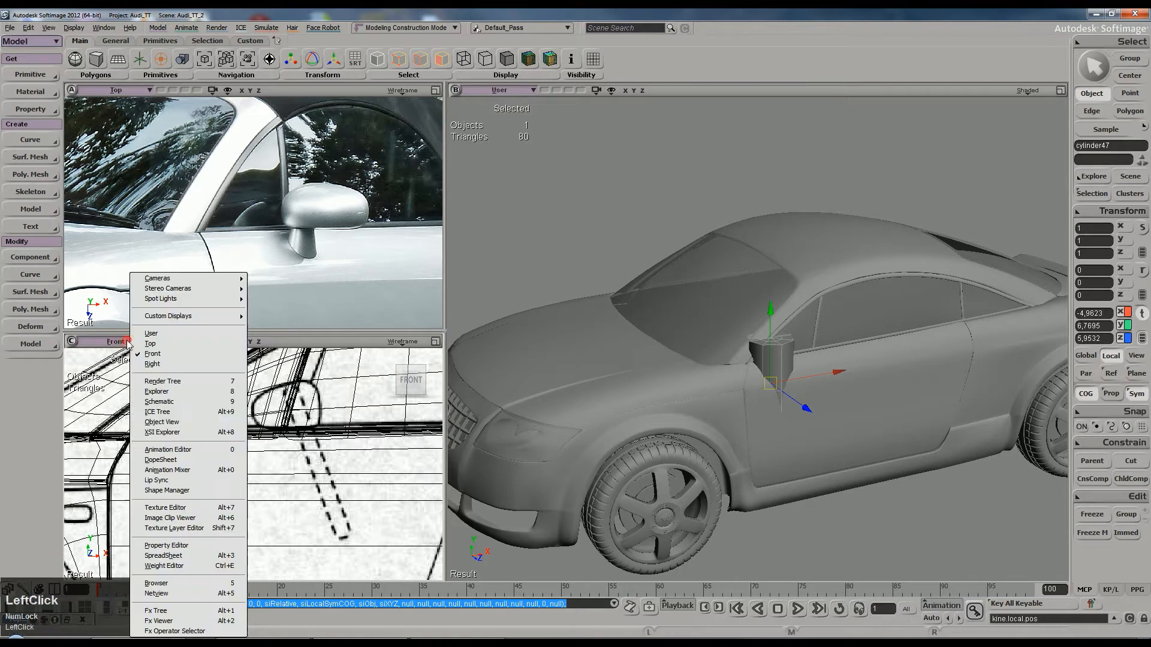
left_click(171, 353)
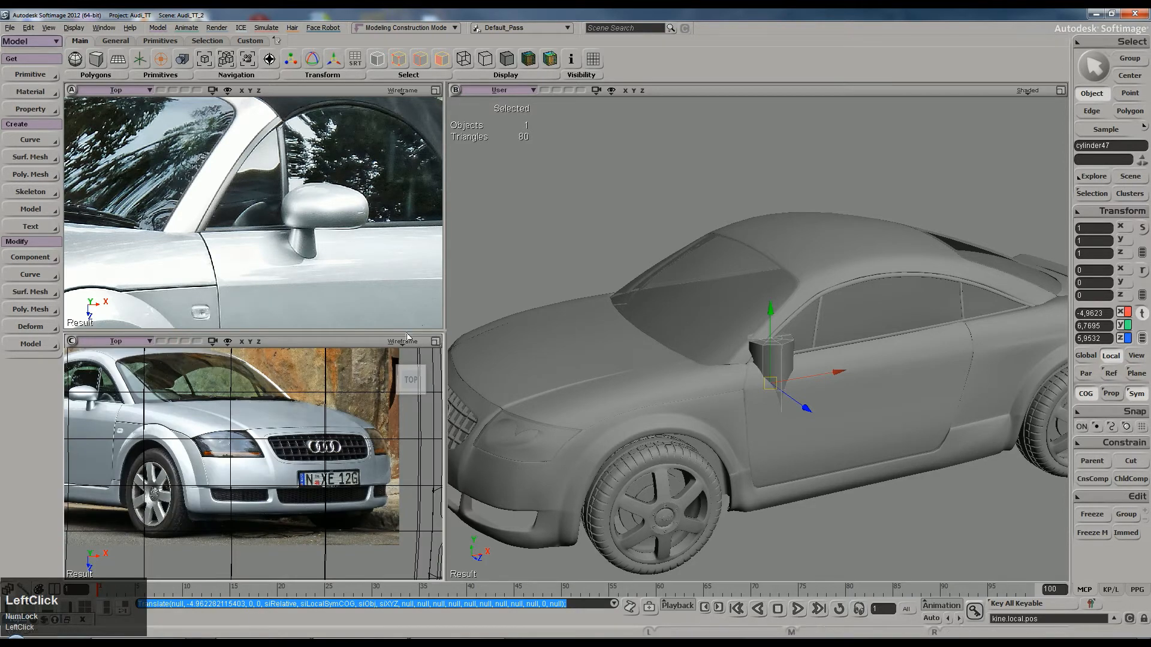
left_click(403, 342)
left_click(353, 604)
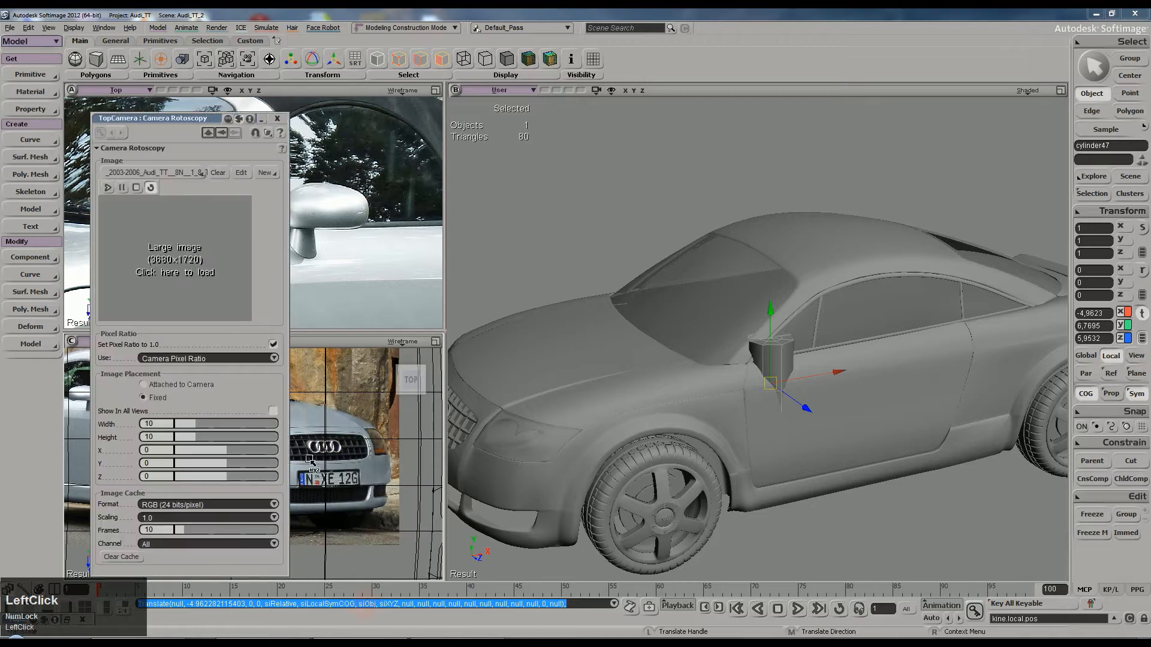
left_click(159, 174)
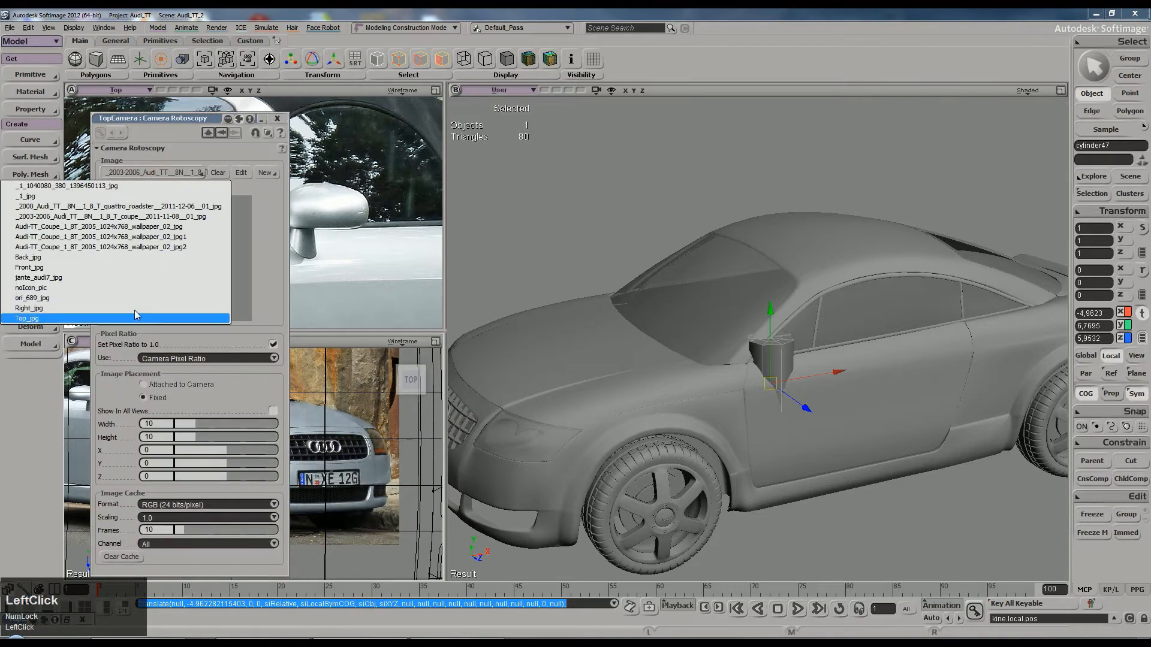
left_click(98, 322)
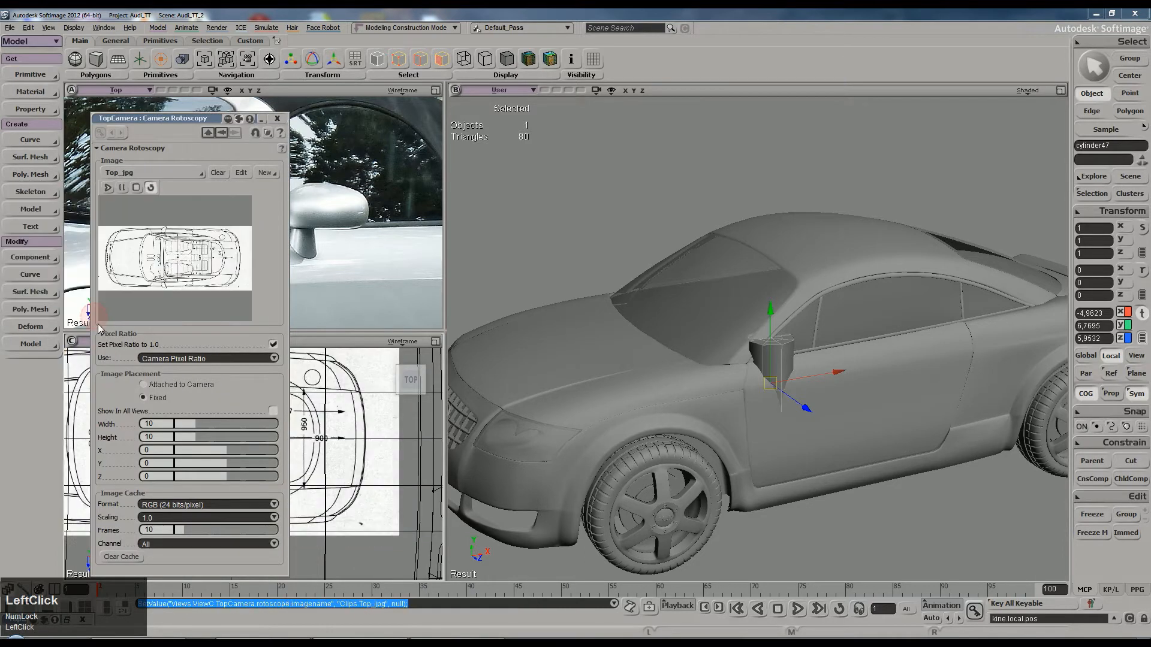
left_click(277, 118)
scroll(311, 423, "down", 5)
scroll(311, 423, "down", 2)
scroll(311, 423, "up", 2)
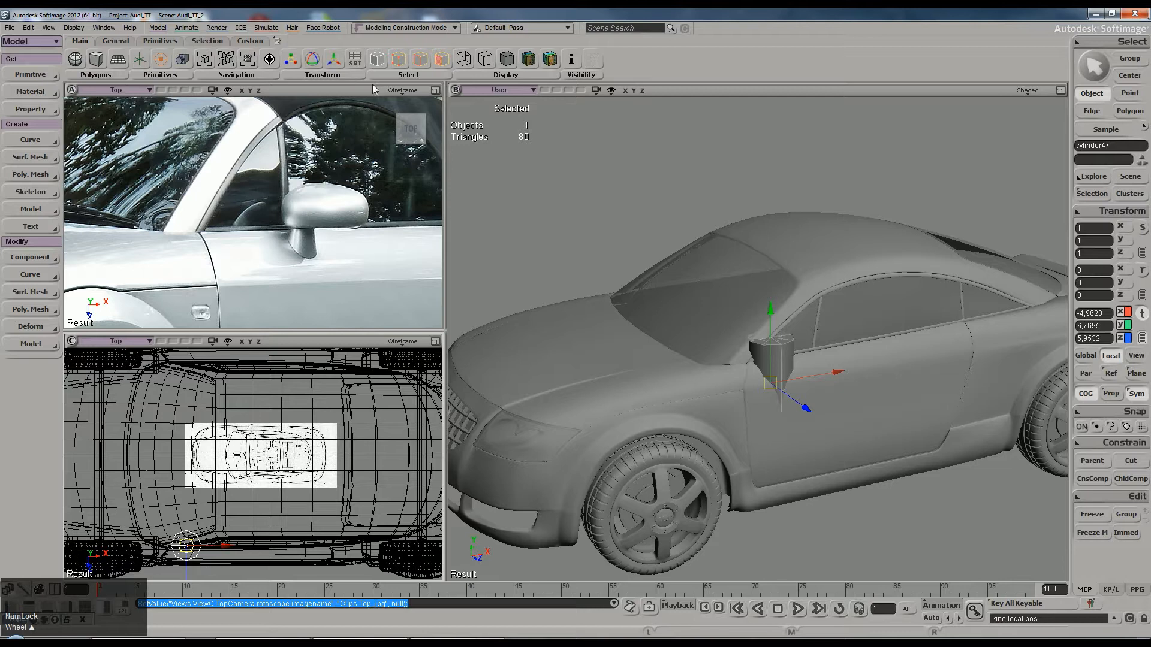
Step: Set viewport A's rotoscope image to the Top_jpg blueprint and frame the drawn side mirror
left_click(398, 90)
left_click(381, 360)
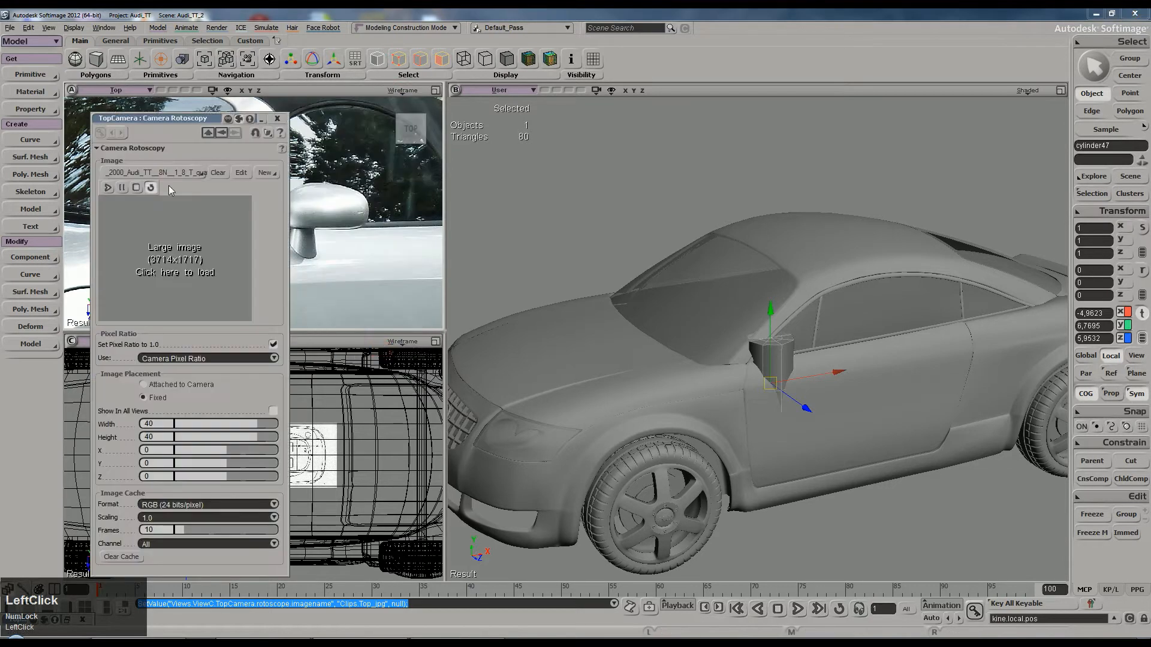
left_click(180, 172)
left_click(117, 316)
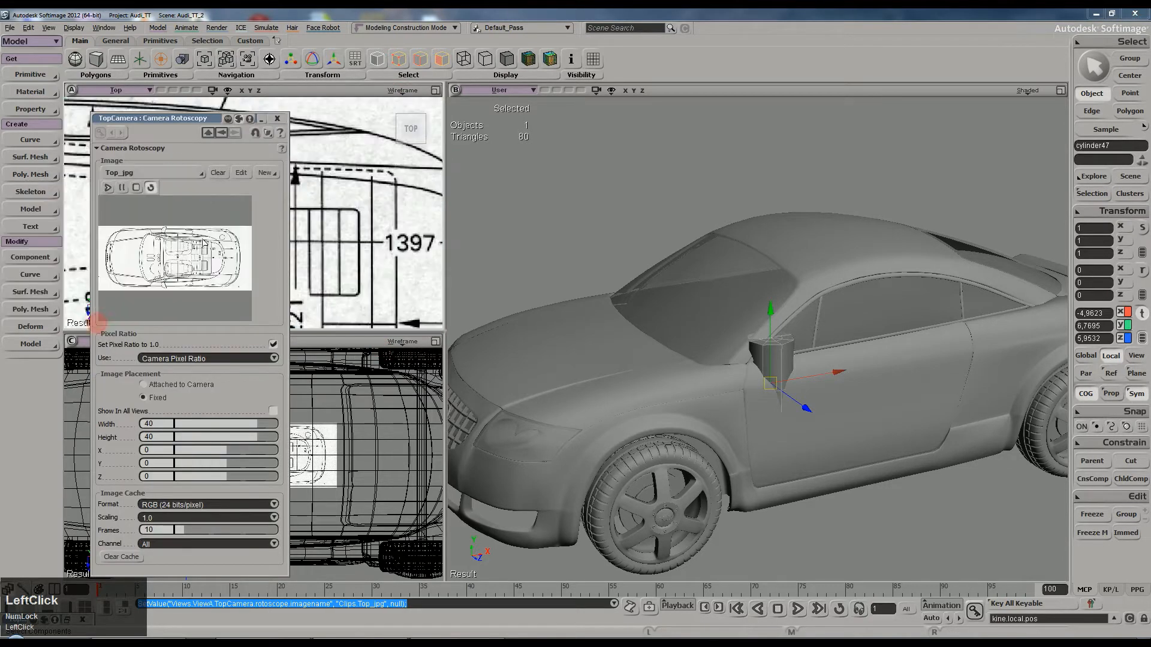
left_click(282, 118)
key("s")
scroll(216, 180, "down", 4)
scroll(217, 143, "up", 6)
left_click_drag(286, 221, 251, 158)
scroll(251, 232, "up", 2)
left_click_drag(251, 232, 256, 216)
key("s")
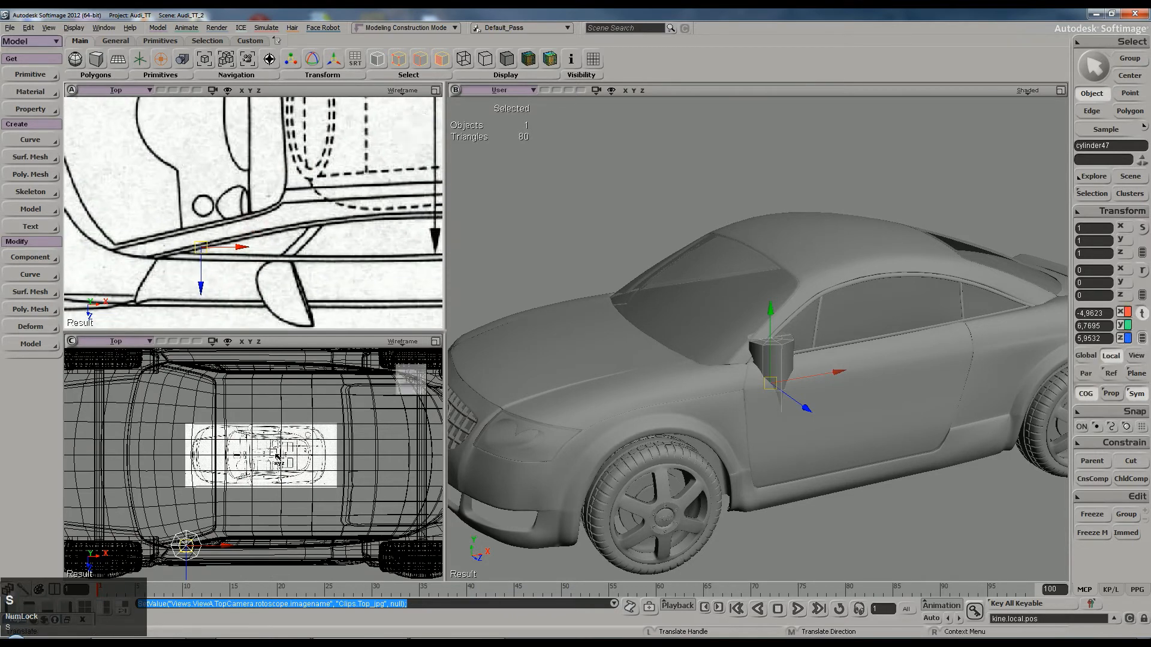
Step: Set viewport C's rotoscope image to _2000_Audi_TT__8N__1_8_T_quattro_roadster__2011-12-06__01_jpg
scroll(204, 418, "down", 2)
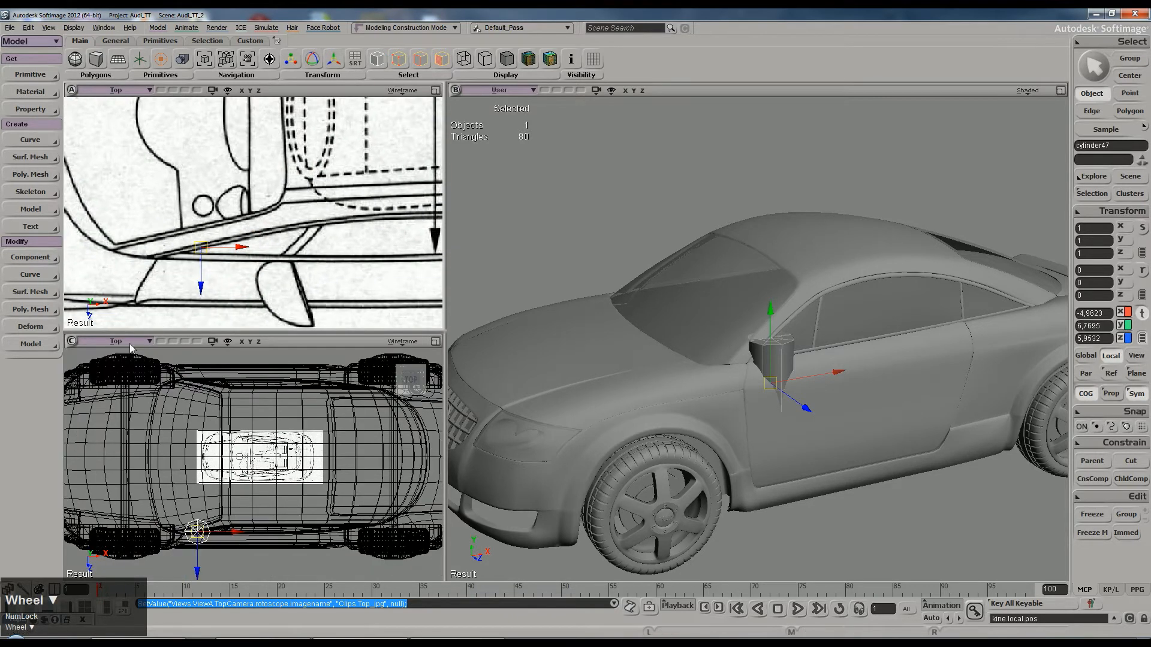
left_click(402, 342)
left_click(354, 604)
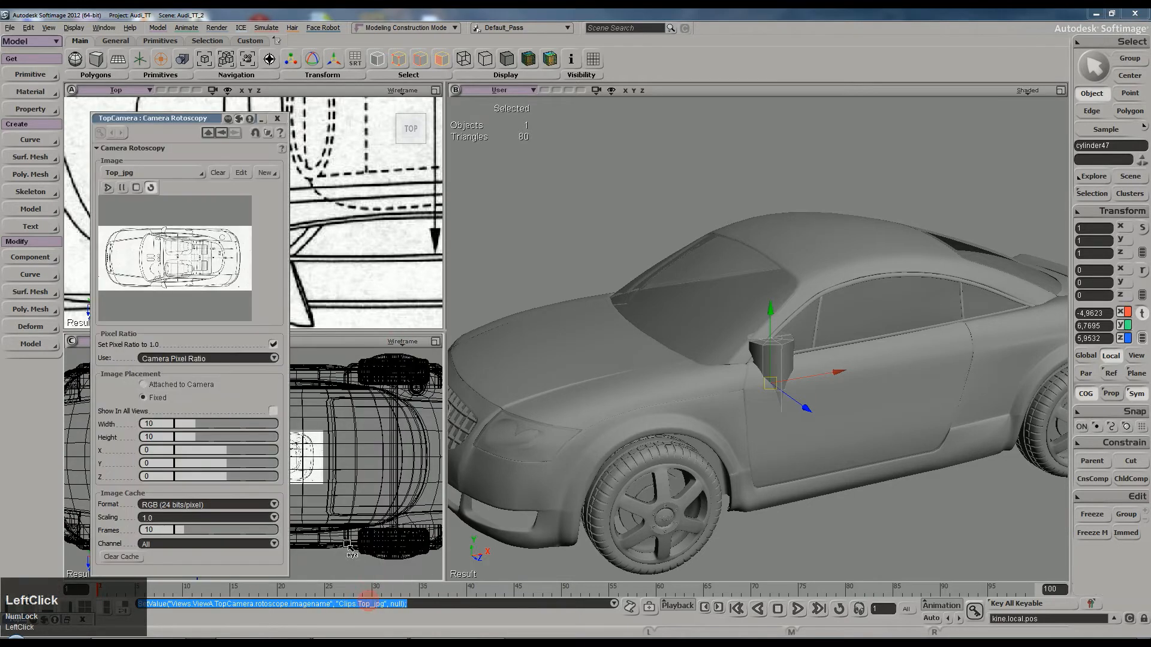
left_click(183, 171)
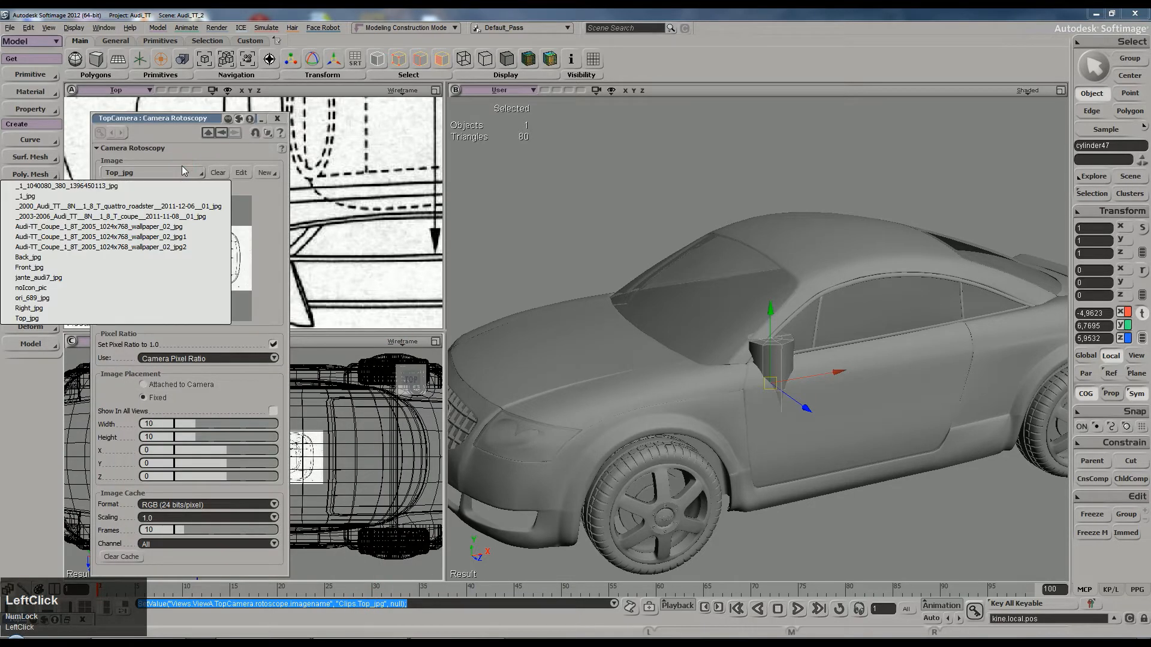
left_click(125, 206)
left_click(277, 119)
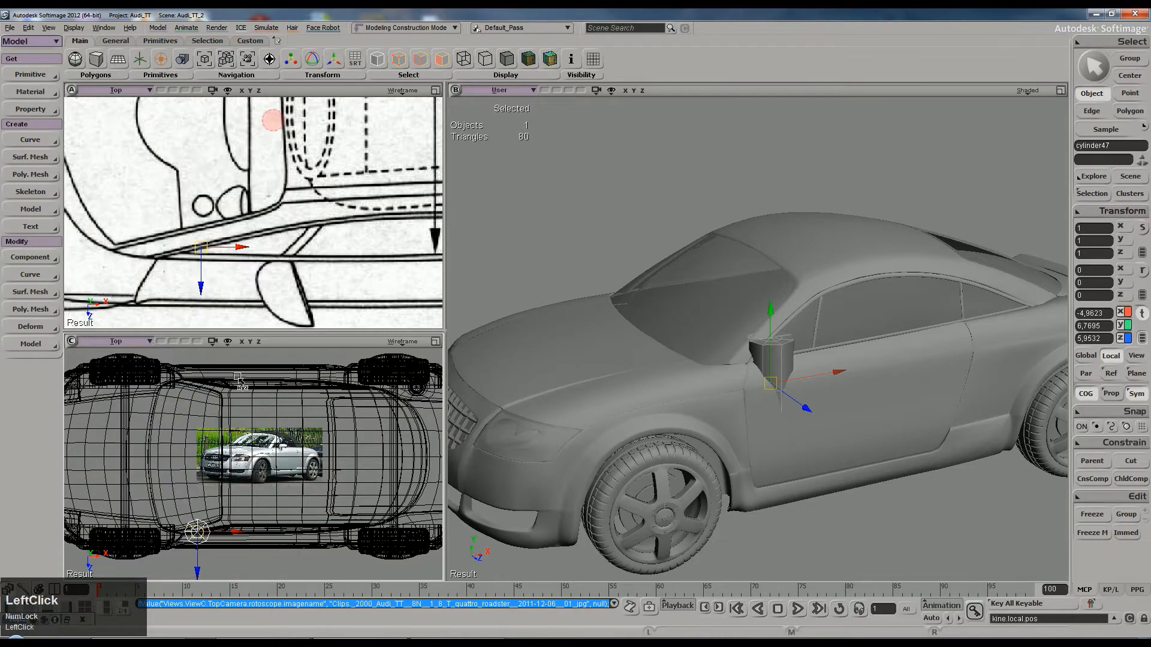
Step: Hide the 3D geometry in viewport C and frame the side mirror in the reference photo
right_click(204, 242)
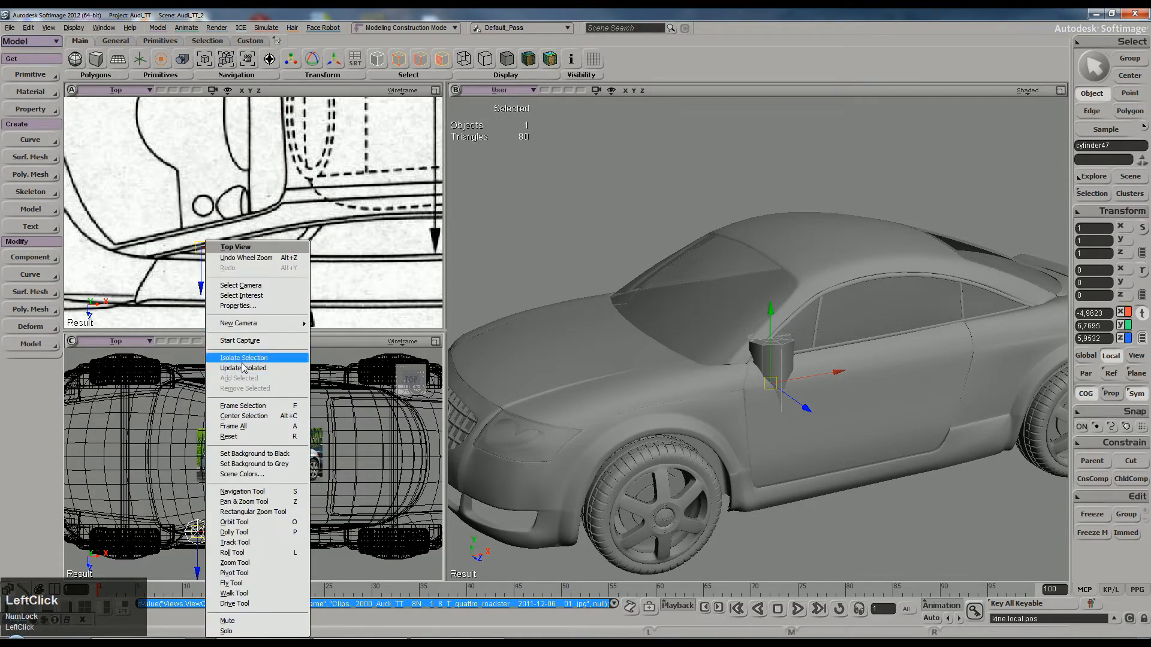
left_click(377, 336)
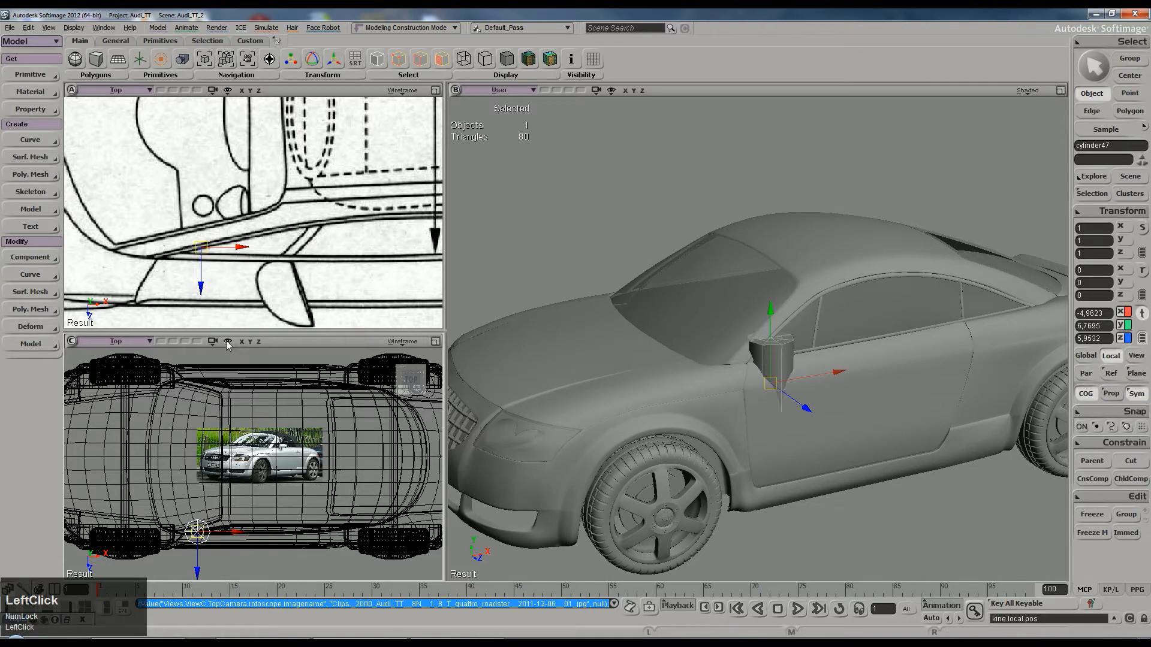
left_click(227, 90)
left_click(254, 175)
scroll(258, 461, "up", 8)
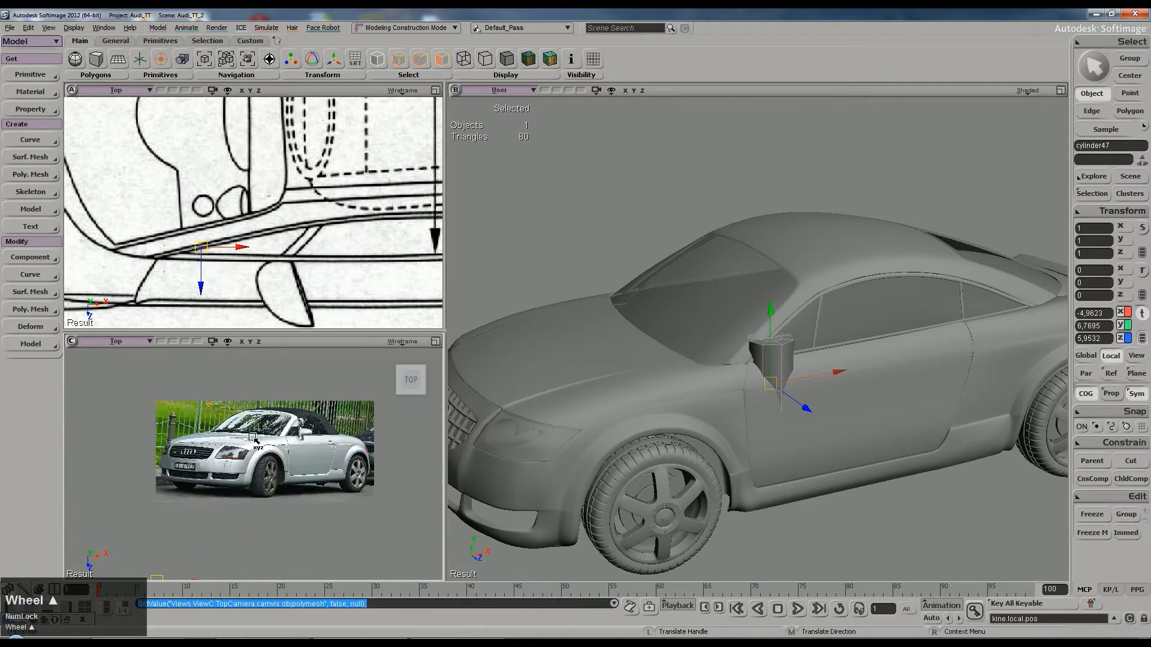
scroll(312, 441, "up", 5)
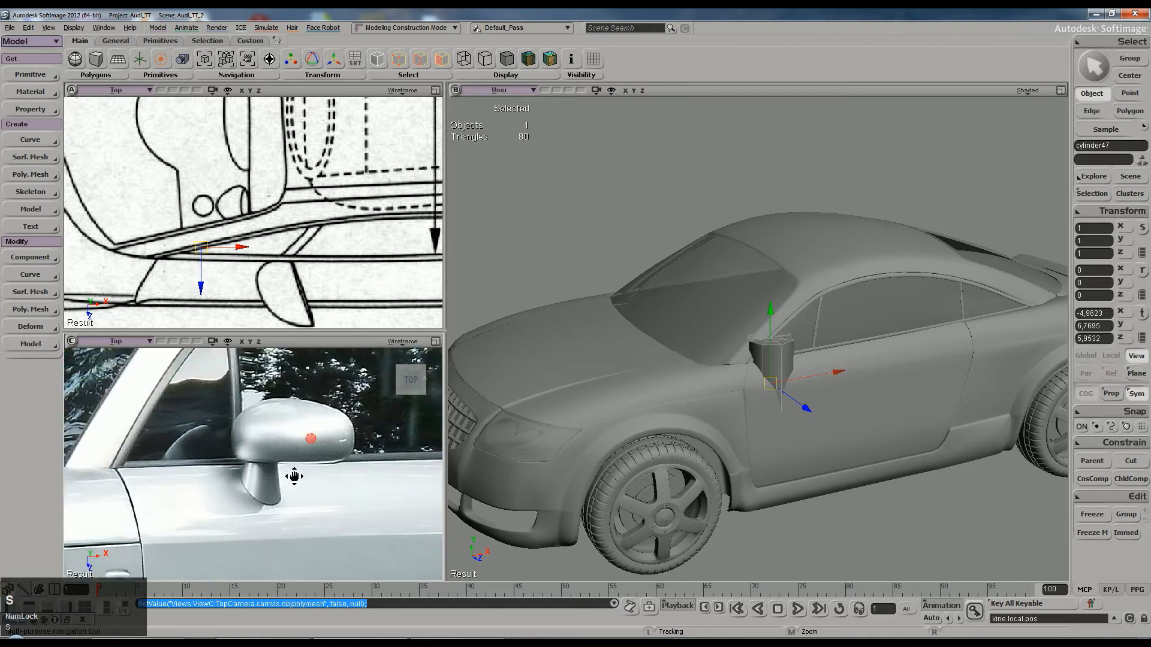
key("s")
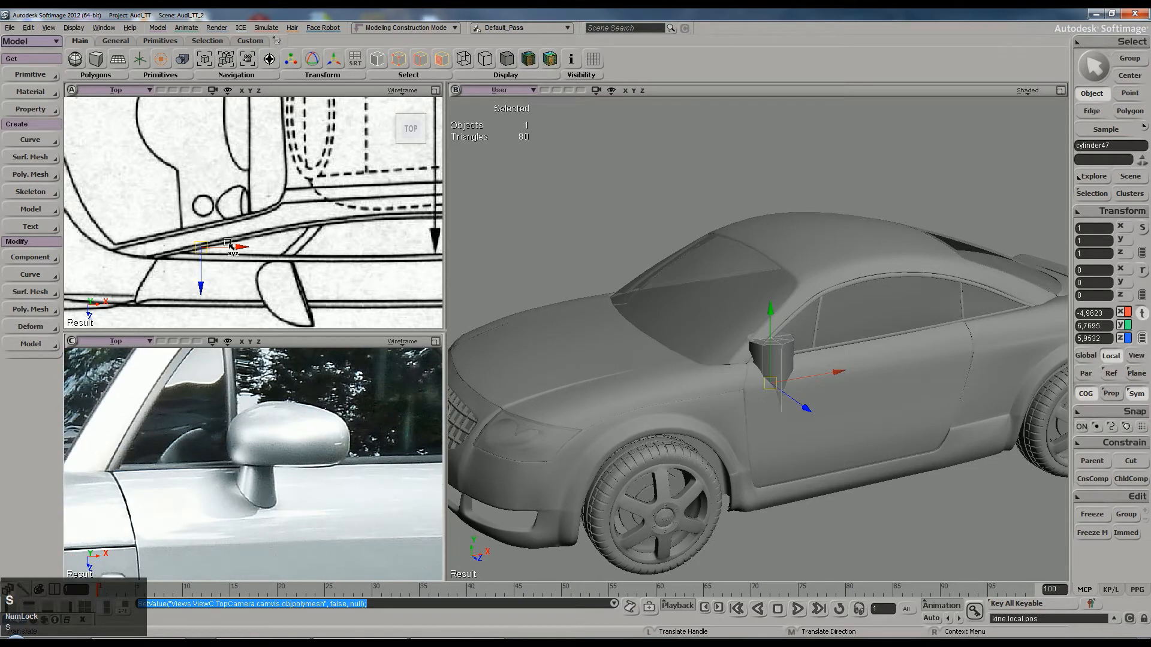
Step: Show 3D geometry in viewport A and move the cylinder onto the blueprint's mirror outline, at about X -3.07, Z 6.69
left_click_drag(237, 252, 270, 228)
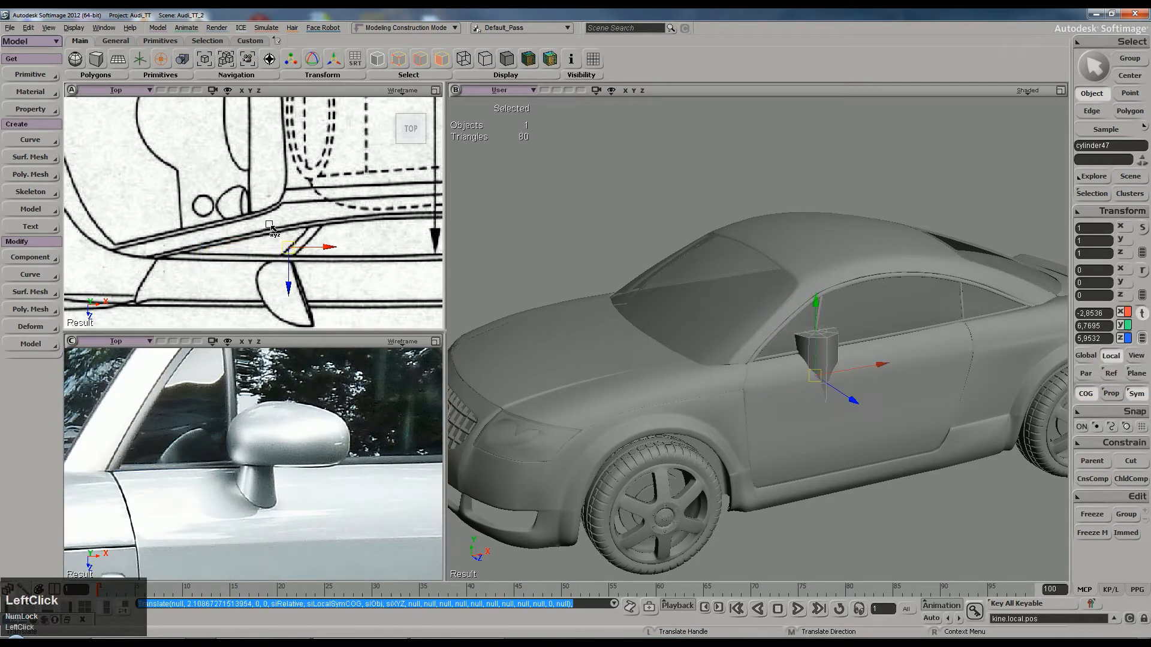
left_click(227, 90)
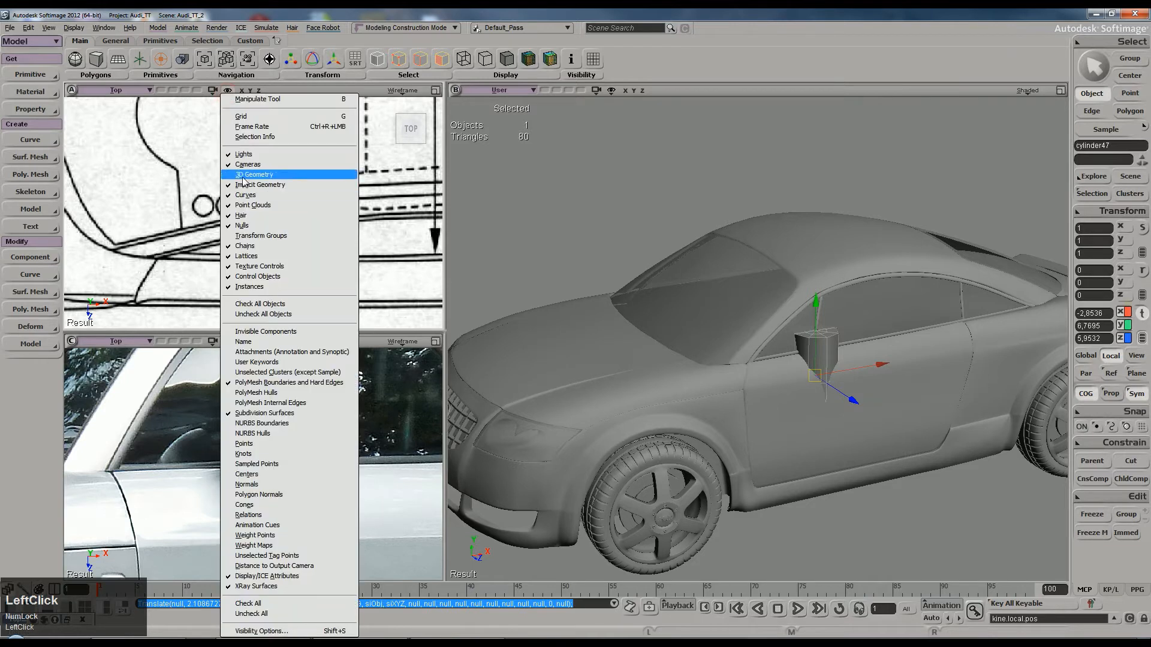
left_click(251, 170)
left_click_drag(303, 273, 304, 299)
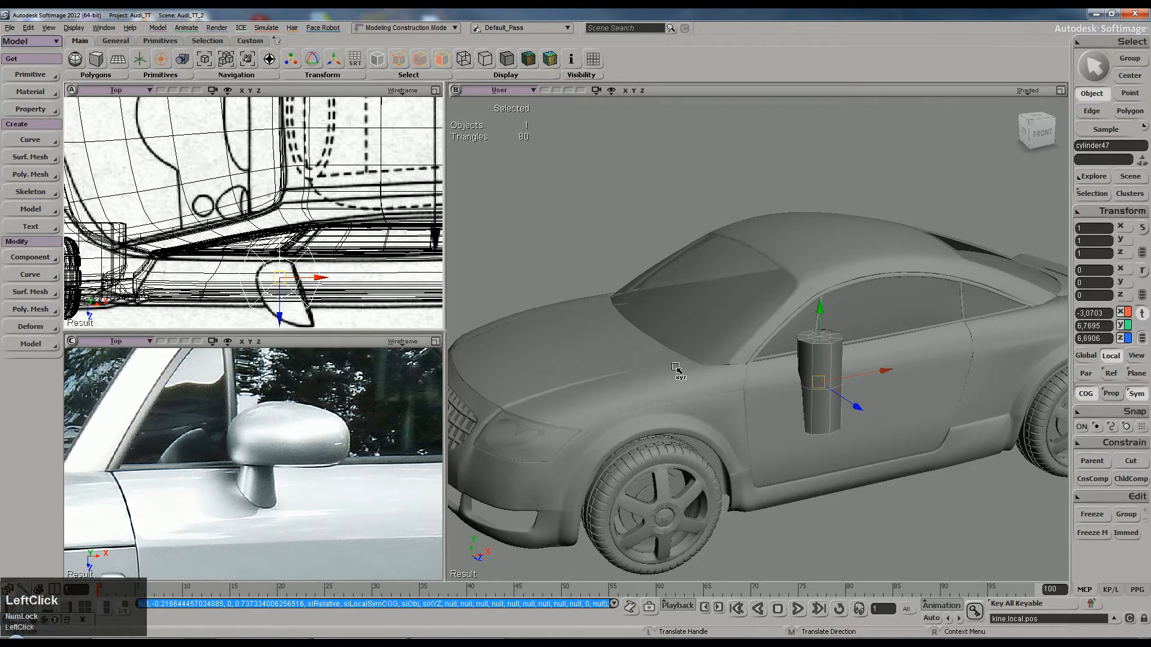
Step: Set the mirror cylinder's U subdivisions to 12
key("f")
key("s")
middle_click_drag(758, 339, 725, 318)
right_click_drag(724, 318, 786, 323)
middle_click_drag(785, 323, 799, 319)
right_click_drag(798, 319, 809, 298)
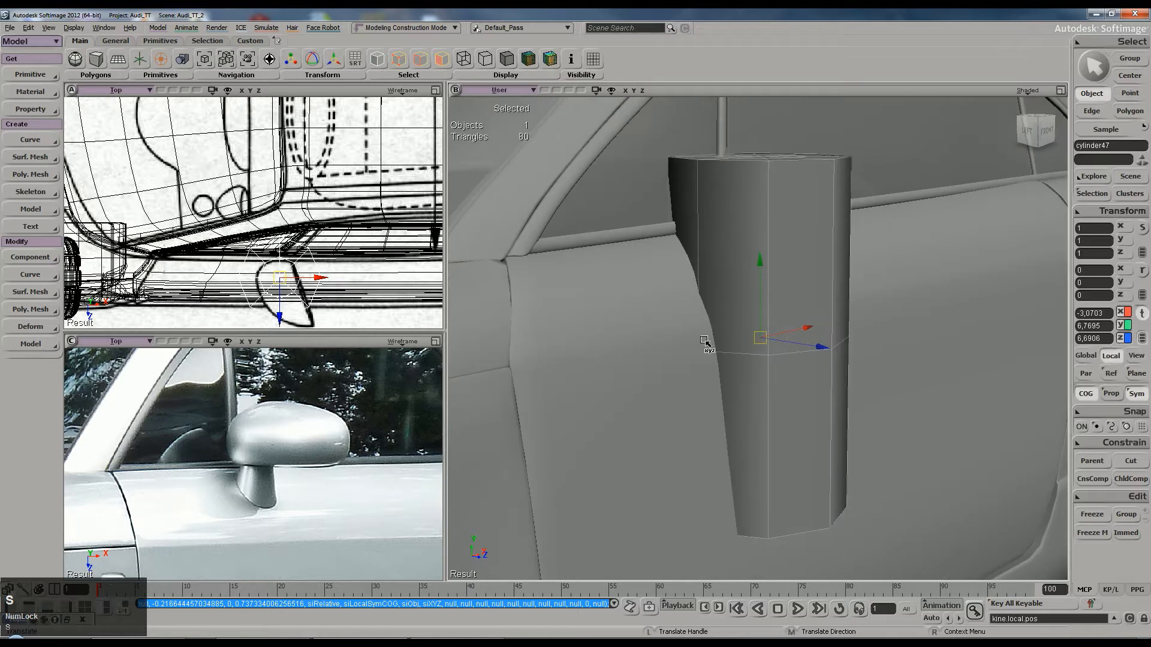
key("Return")
left_click(173, 292)
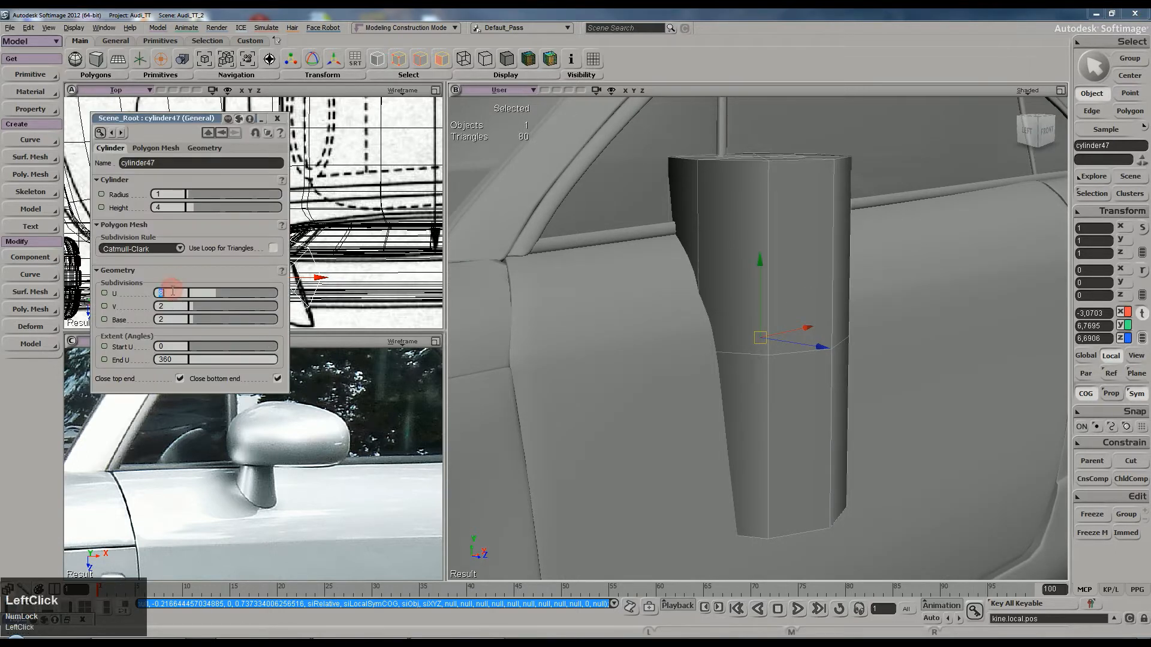
scroll(173, 292, "up", 3)
scroll(173, 292, "up", 1)
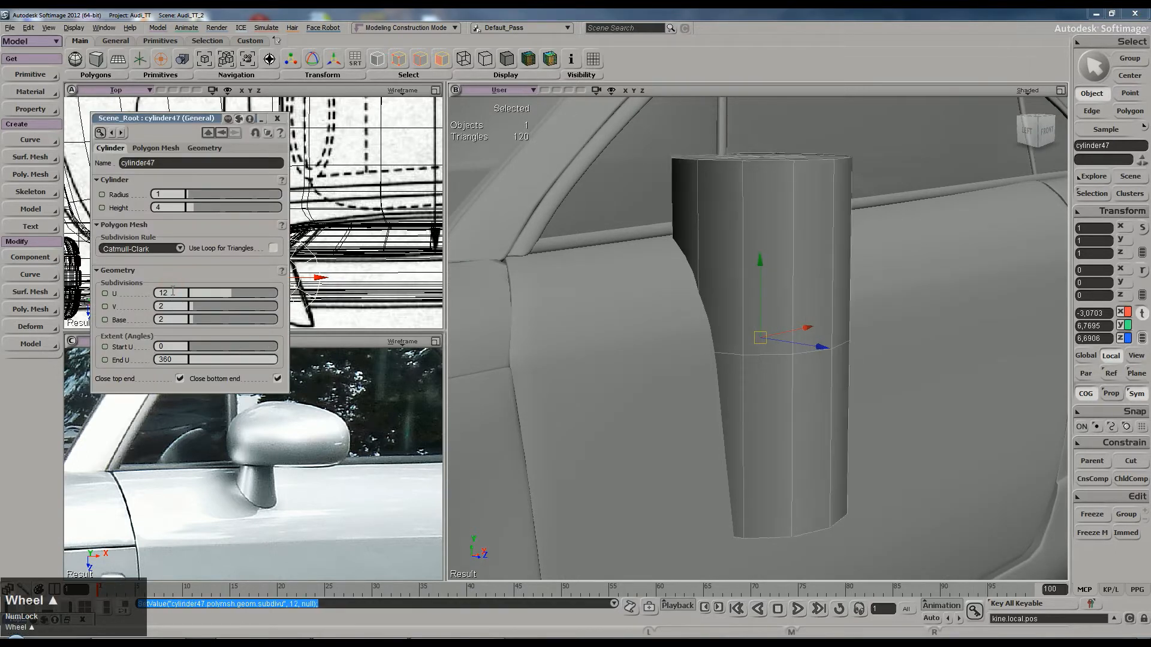
left_click(276, 118)
Step: Scale the cylinder uniformly to about 0.40 and raise it beside the side window, to about Y 7.70
scroll(663, 278, "down", 4)
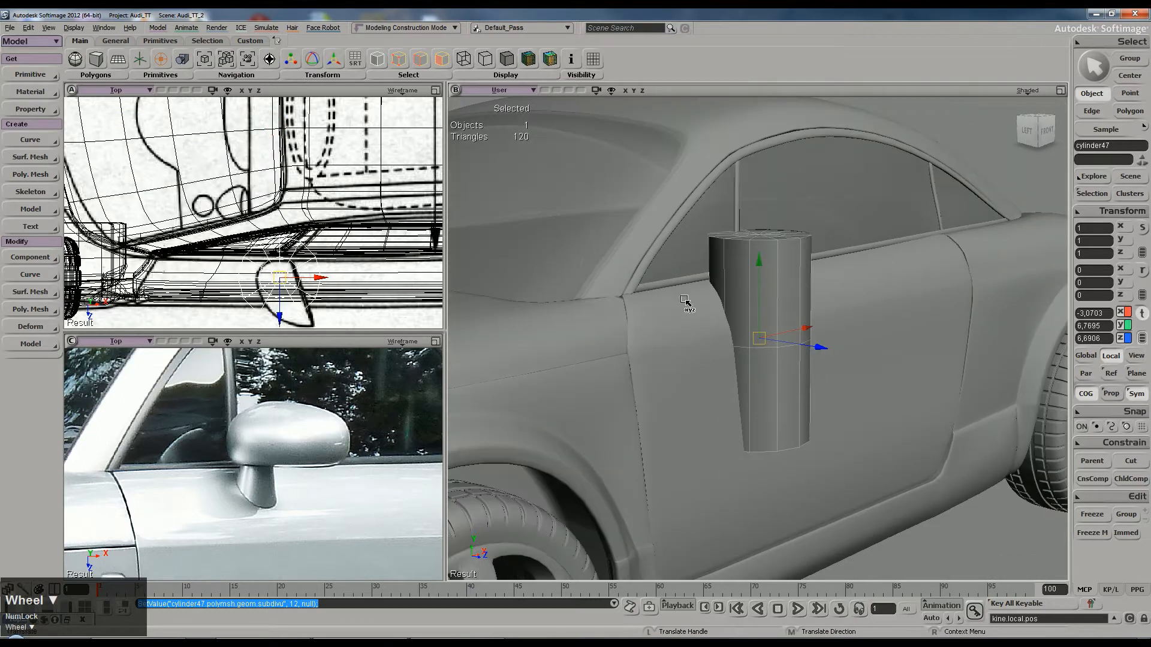
key("x")
left_click_drag(767, 339, 709, 360)
key("v")
left_click_drag(756, 290, 758, 242)
Step: Tilt the cylinder about 21.2 degrees around the X axis
key("s")
mouse_move(807, 252)
right_mouse_down()
mouse_move(800, 305)
mouse_move(797, 263)
right_mouse_up()
key("c")
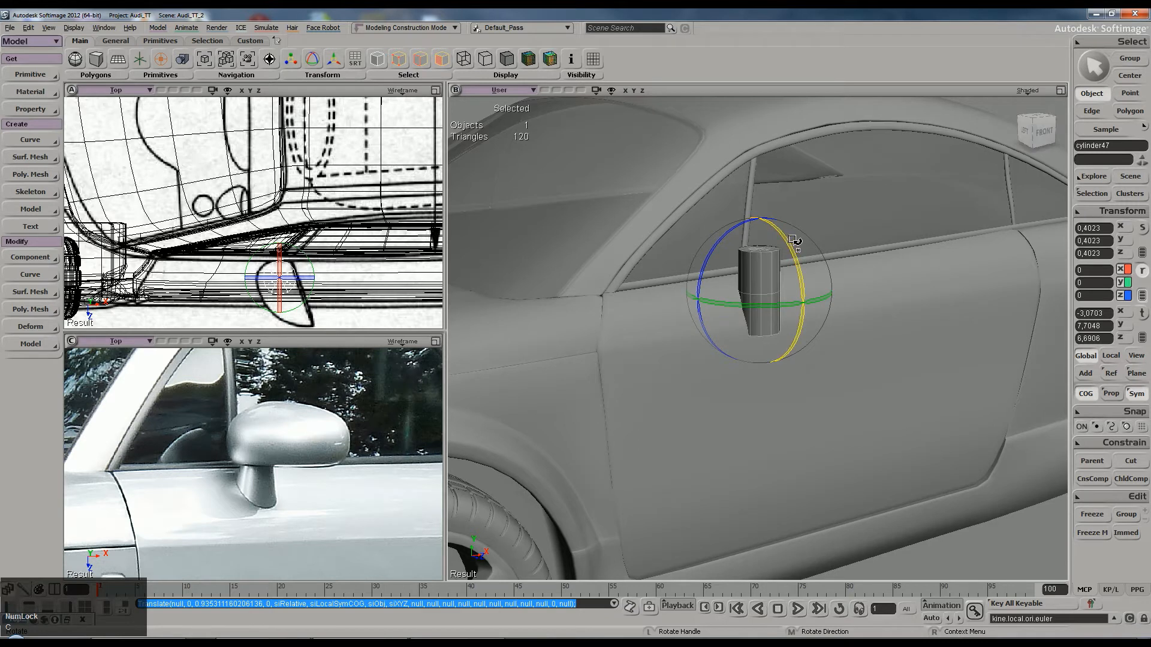
left_click_drag(791, 242, 635, 370)
right_click_drag(701, 357, 827, 264)
left_click_drag(821, 256, 822, 264)
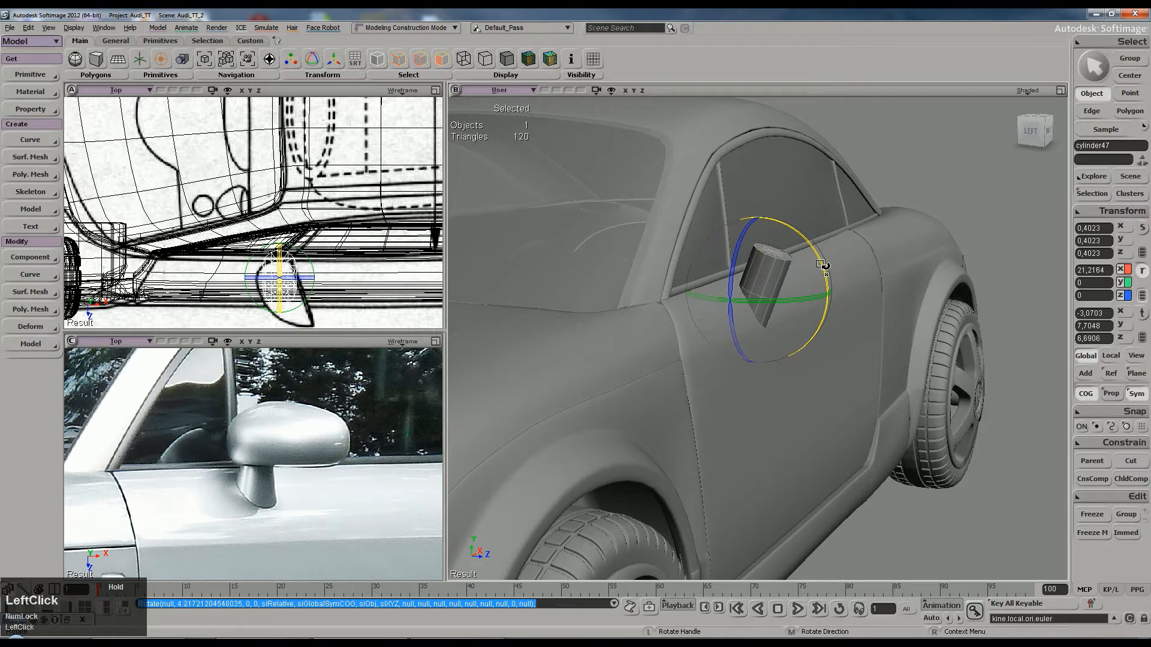
key("space")
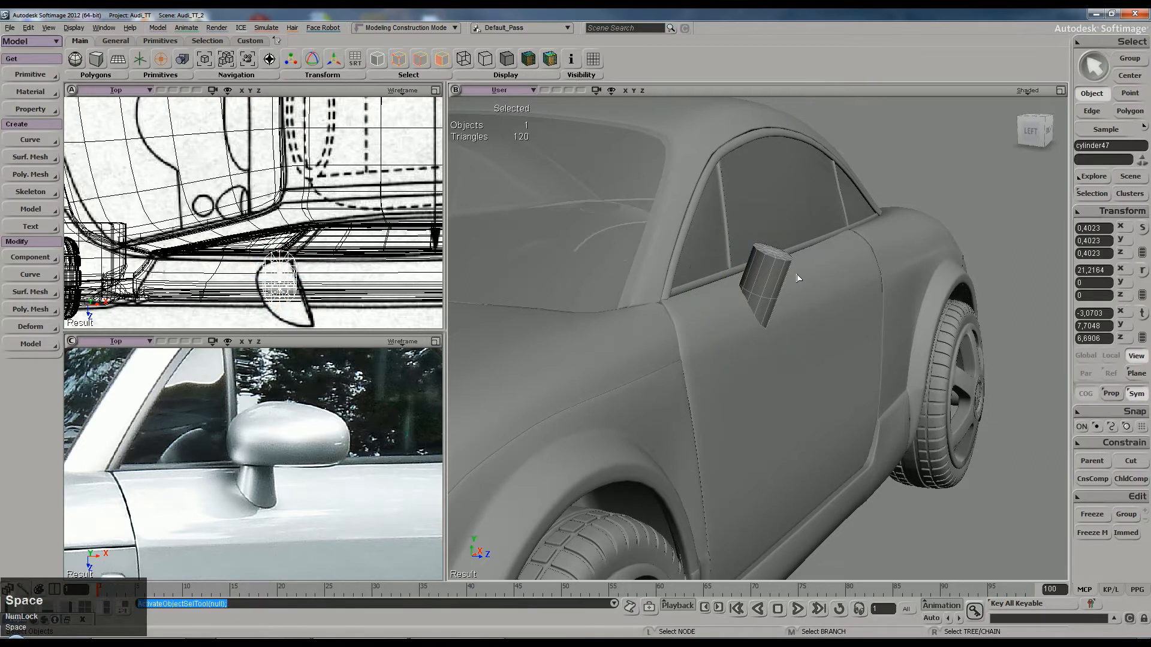
Step: Delete the edge loop around the middle of the cylinder and reselect the cylinder as an object
scroll(797, 273, "up", 4)
key("e")
middle_click(777, 259, "alt")
scroll(778, 261, "down", 1)
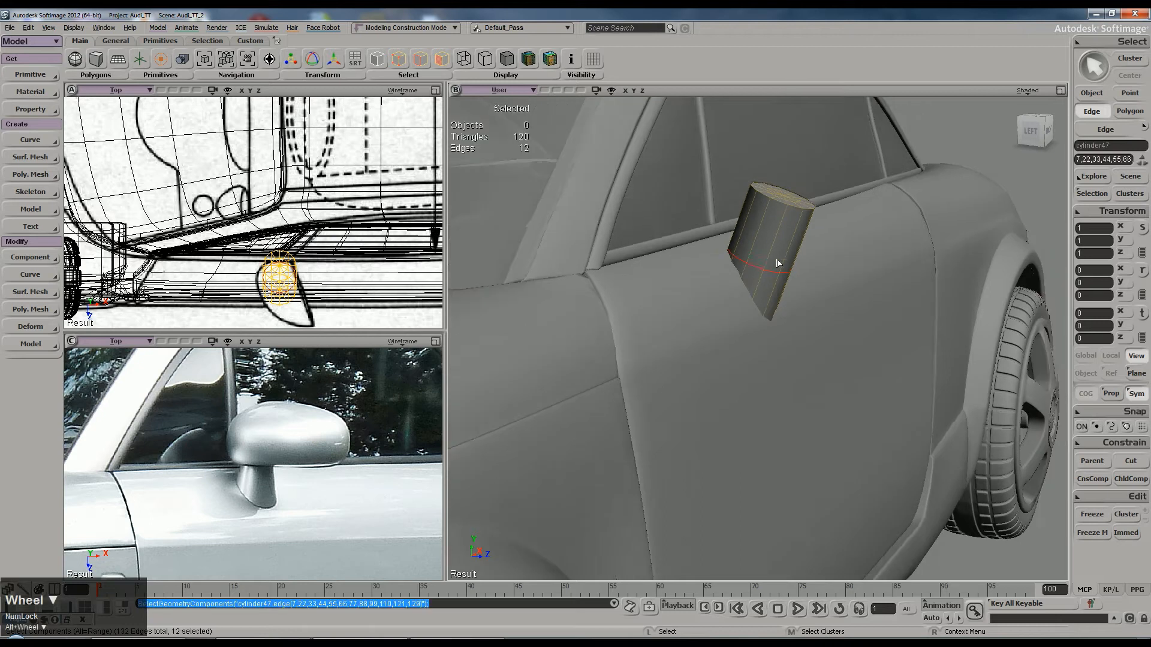
key("Delete")
key("space")
left_click(769, 263)
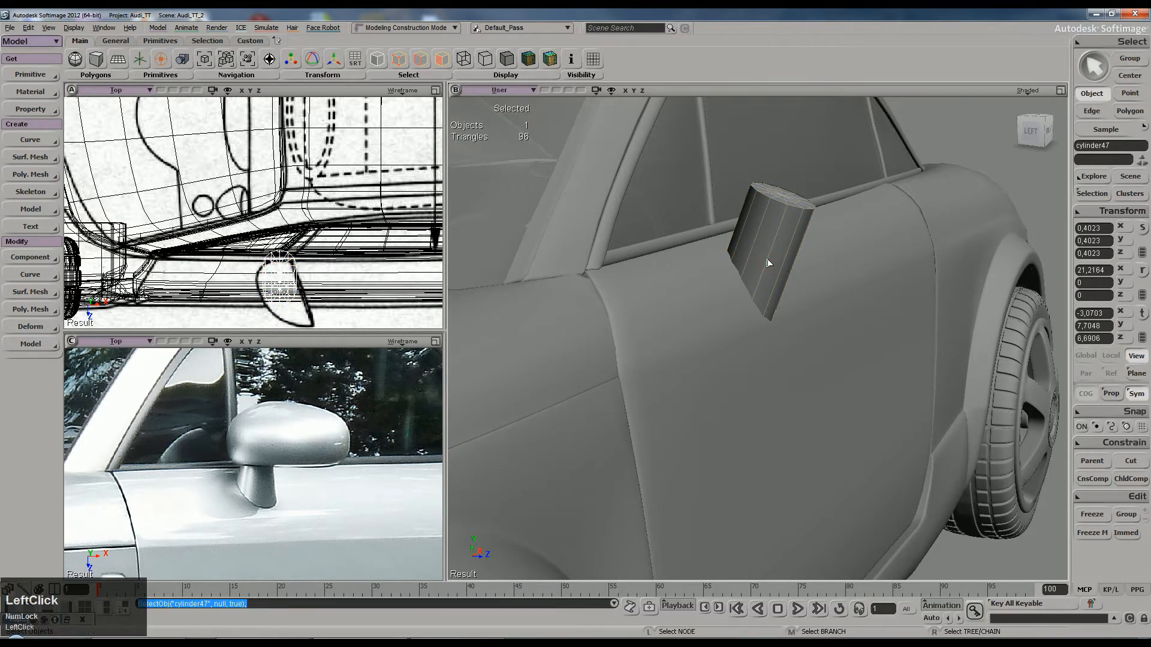
Step: Restore viewport D beneath viewport B and reframe the tilted cylinder in viewport B
right_click(1060, 95)
left_click(1076, 147)
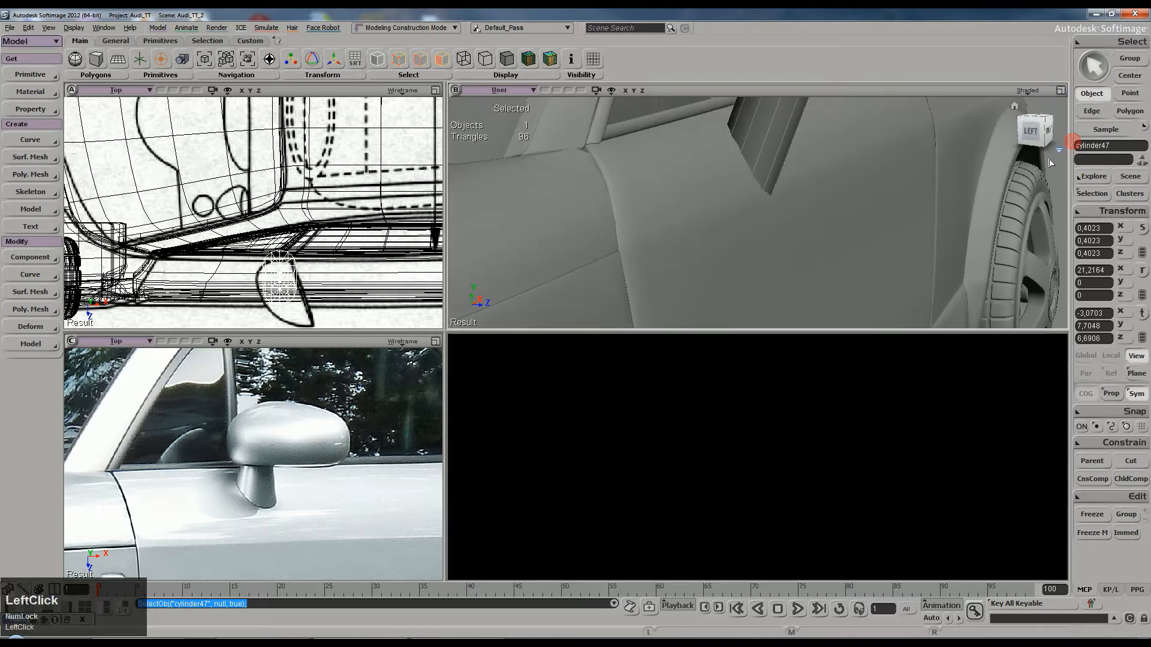
scroll(793, 235, "down", 2)
scroll(793, 236, "down", 2)
left_click_drag(791, 214, 795, 238)
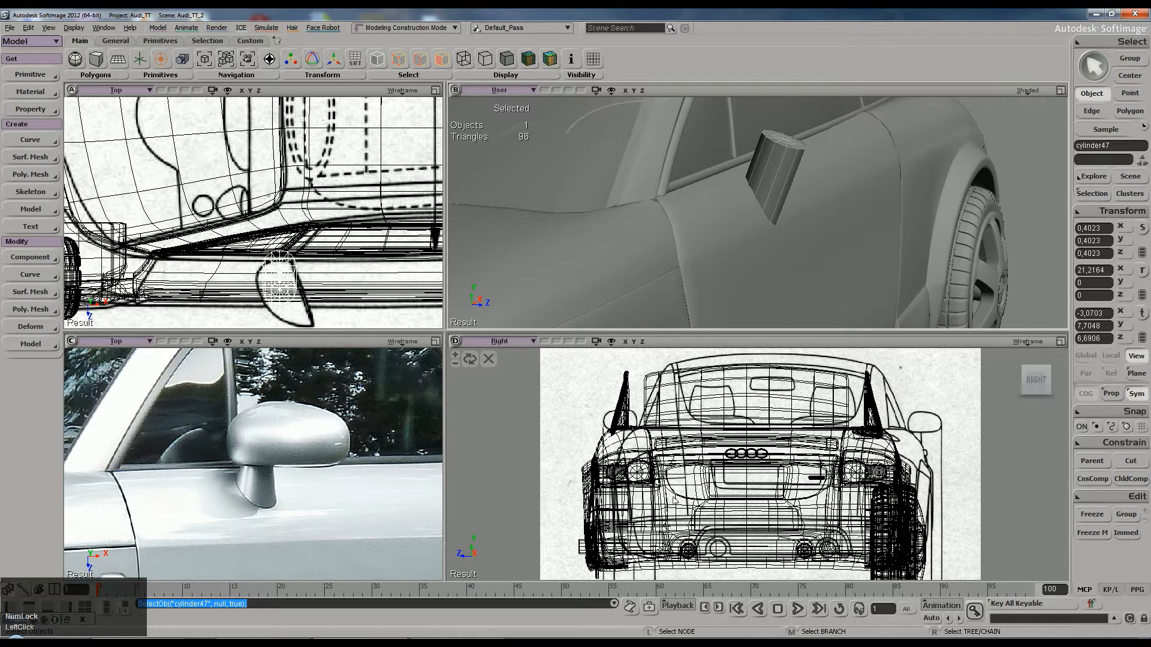
Step: Isolate the selected cylinder in viewport D and frame the drawn side mirror on the rear blueprint
scroll(682, 399, "up", 2)
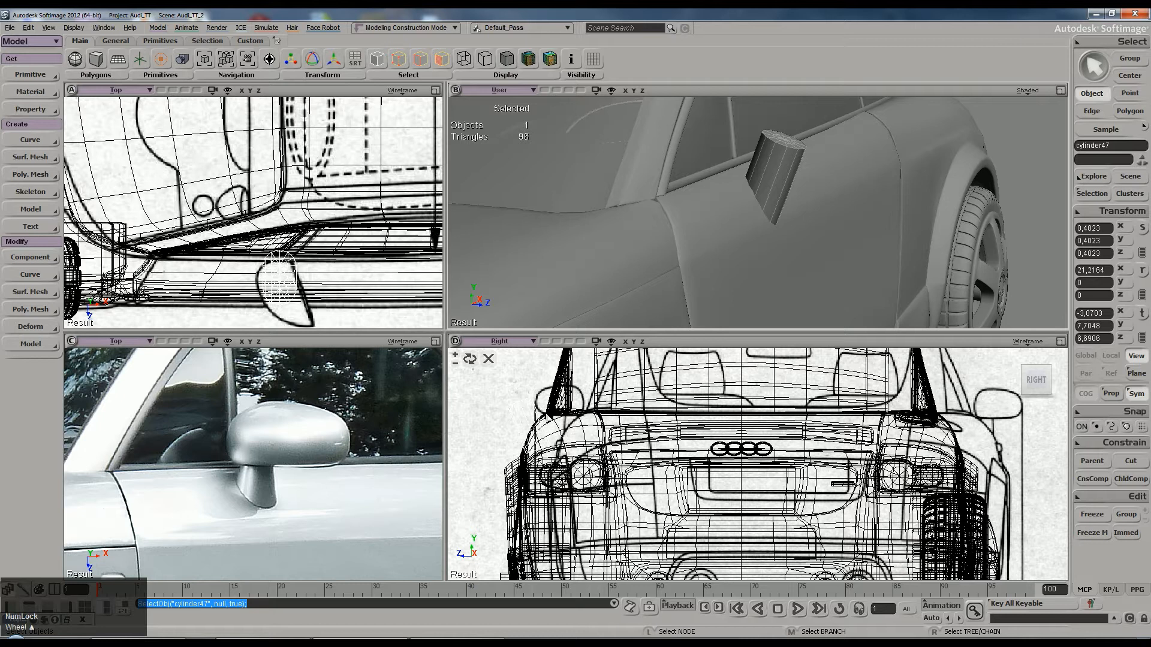
left_click(473, 364)
scroll(600, 431, "up", 2)
key("s")
left_click_drag(609, 433, 681, 473)
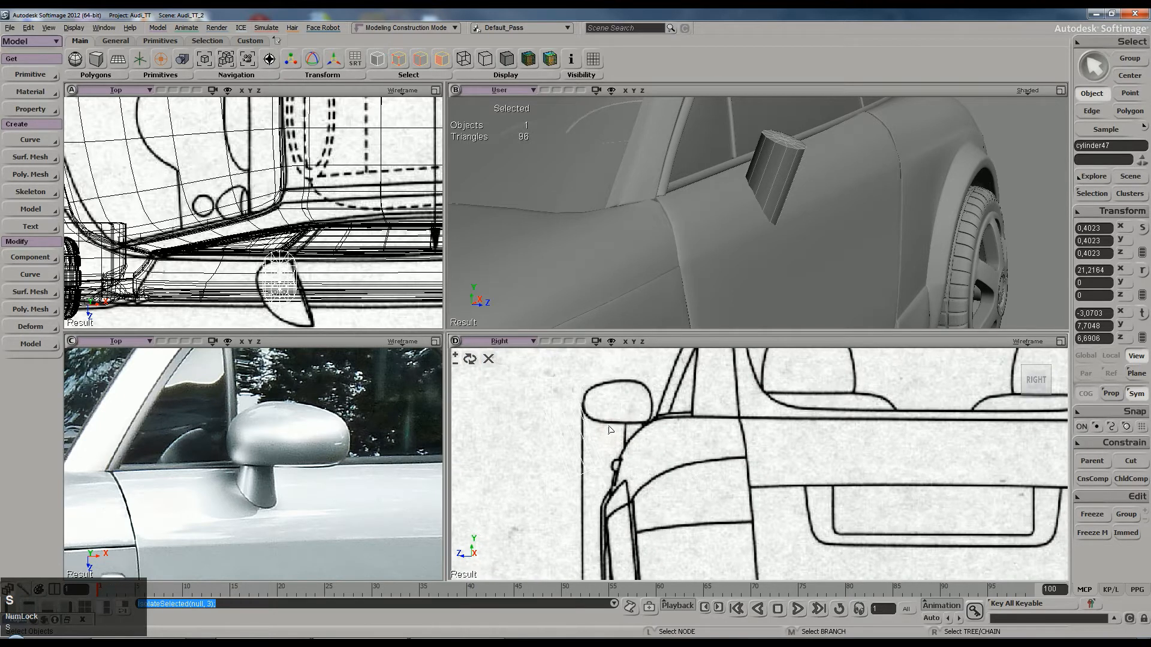
scroll(609, 429, "down", 1)
scroll(707, 466, "up", 1)
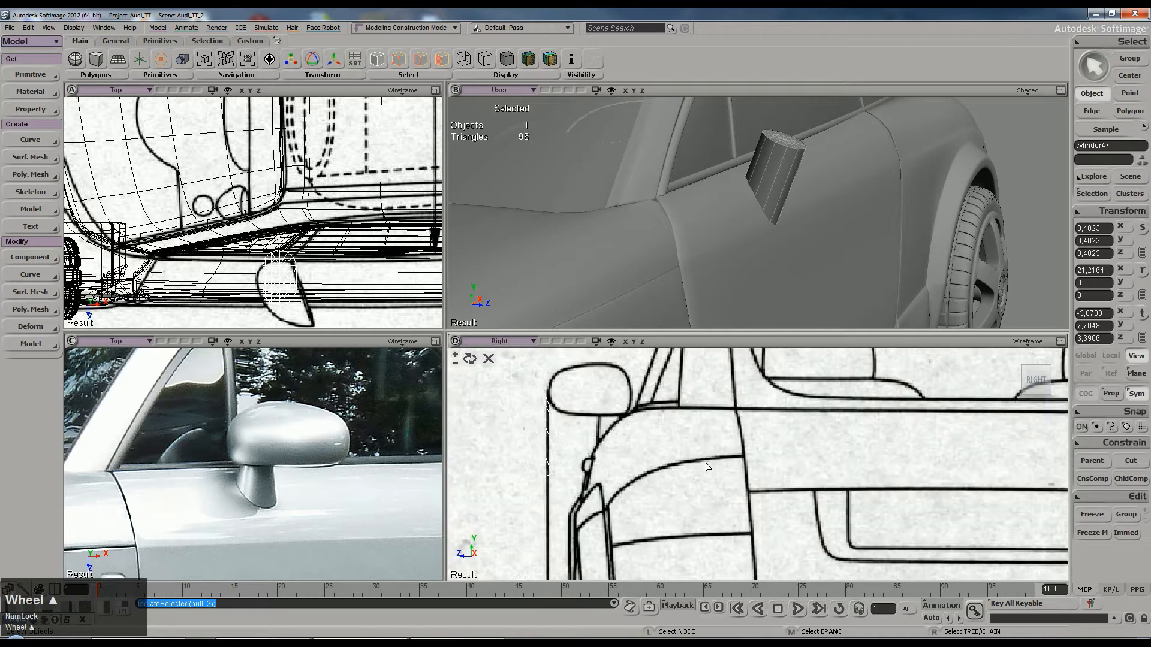
Step: Rotate the cylinder's bottom-end points with symmetry off so the end slopes along the car body
key("t")
left_click_drag(506, 447, 591, 496)
key("c")
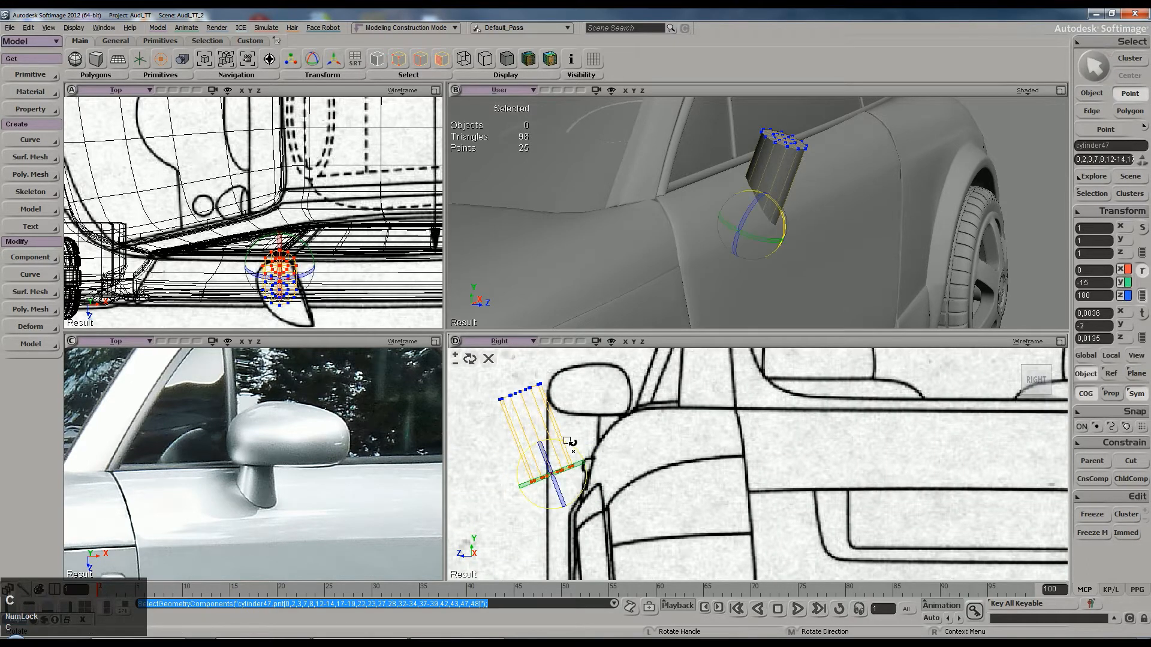
left_click_drag(566, 442, 540, 422)
key("ctrl+z")
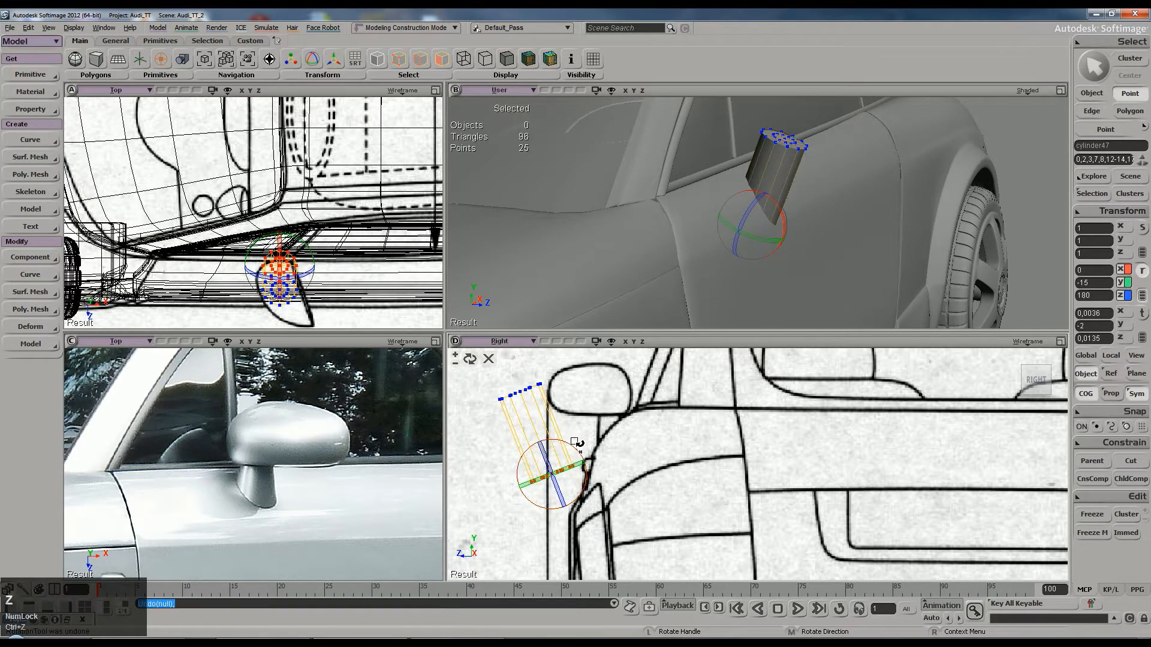
left_click(1137, 395)
left_click_drag(583, 449, 524, 412)
Step: Raise the bottom-end points and scale them up uniformly by about 1.25
key("v")
left_click_drag(539, 459, 538, 410)
key("s")
scroll(793, 258, "up", 4)
right_click_drag(792, 258, 822, 187)
mouse_move(822, 188)
left_mouse_down()
mouse_move(785, 187)
mouse_move(803, 187)
left_mouse_up()
key("x")
key("s")
mouse_move(803, 187)
right_mouse_down()
mouse_move(813, 183)
mouse_move(791, 182)
mouse_move(790, 201)
mouse_move(801, 193)
right_mouse_up()
key("s")
scroll(599, 398, "up", 2)
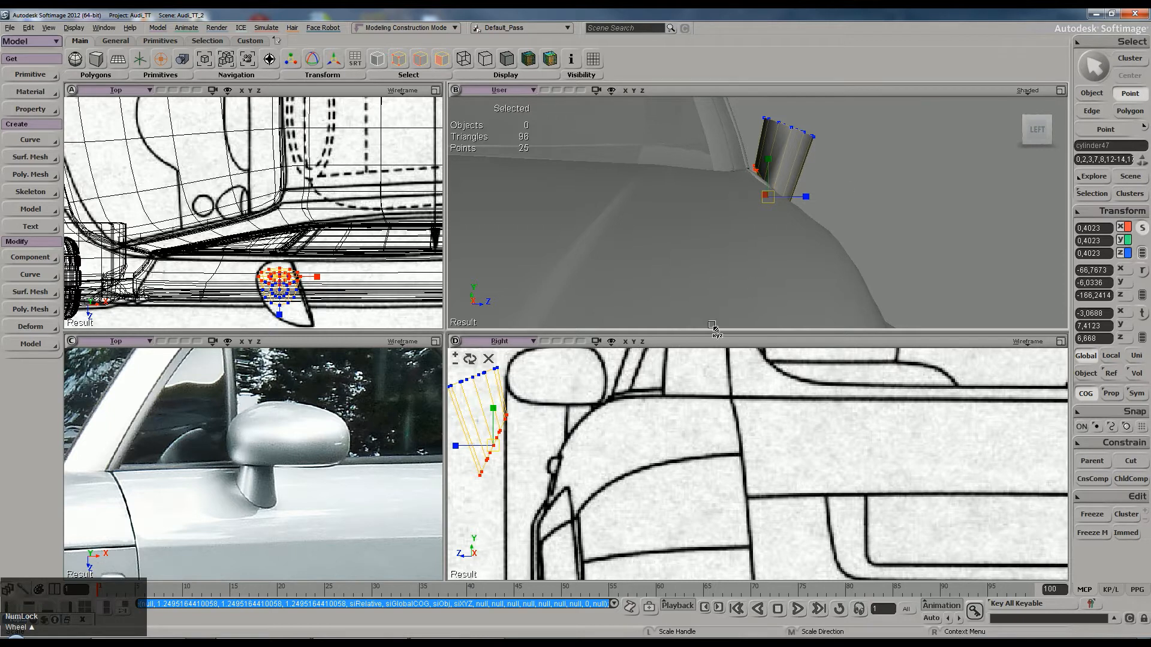
Step: Switch viewport D to the User view and frame the cylinder's bottom end from behind
left_click(522, 341)
left_click(553, 335)
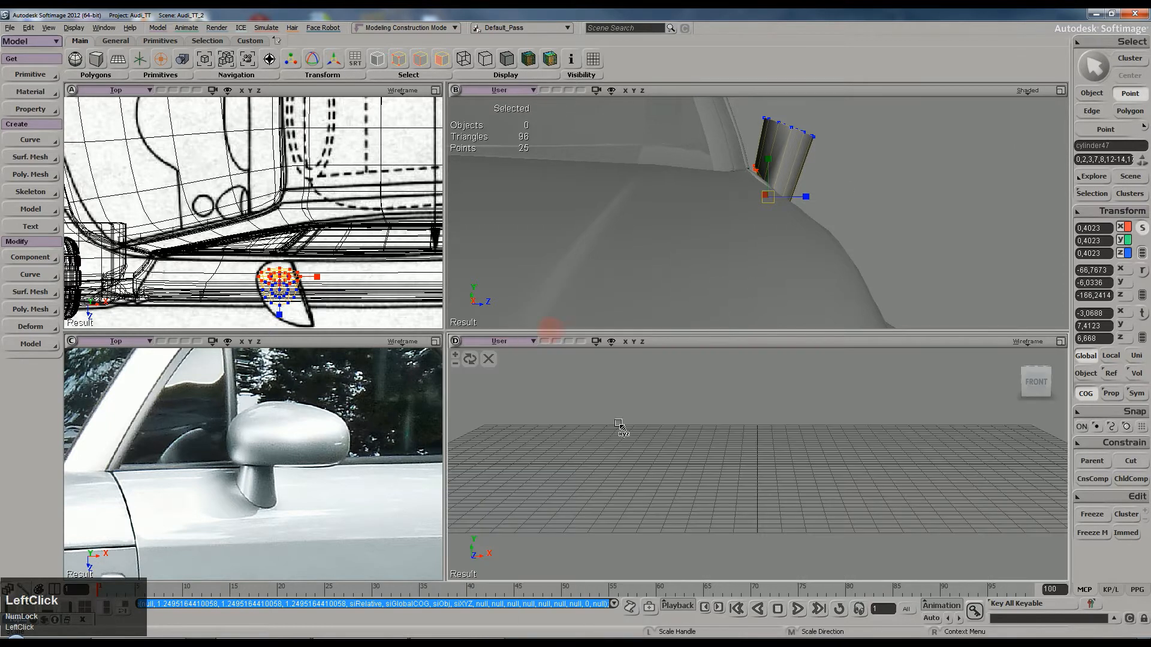
key("f")
key("s")
middle_click_drag(637, 455, 850, 437)
right_click_drag(851, 437, 632, 436)
scroll(724, 437, "up", 3)
right_click_drag(728, 423, 803, 410)
Step: Turn symmetry back on and set its plane to XY
key("space")
left_click(1135, 396)
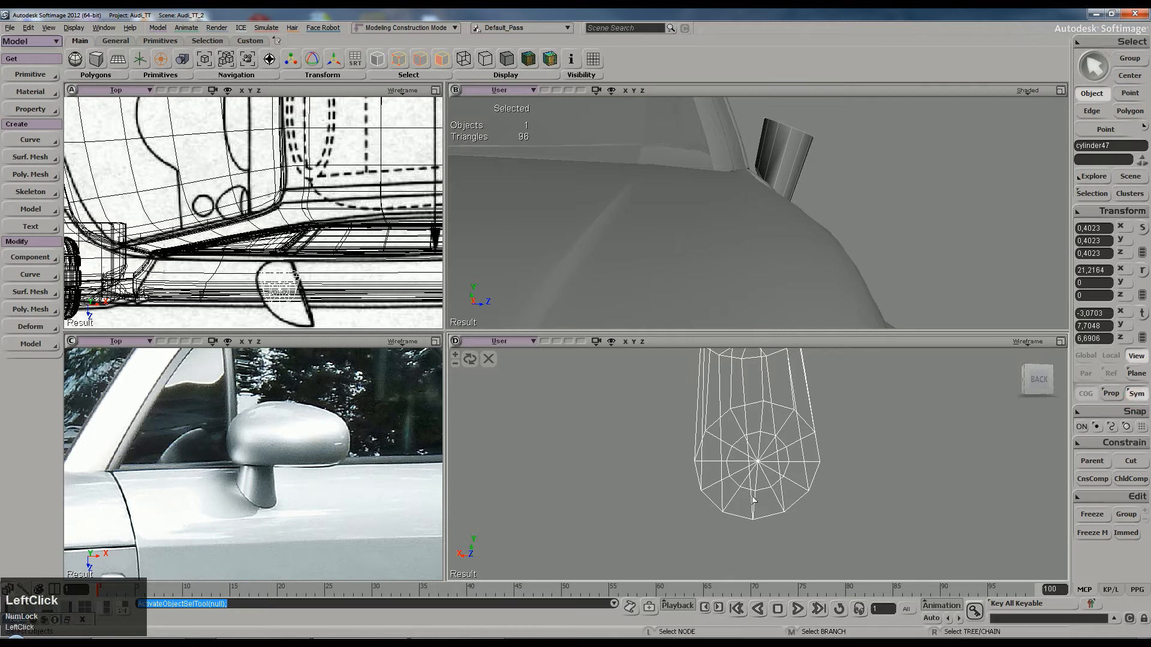
key("s")
right_click_drag(824, 441, 795, 393)
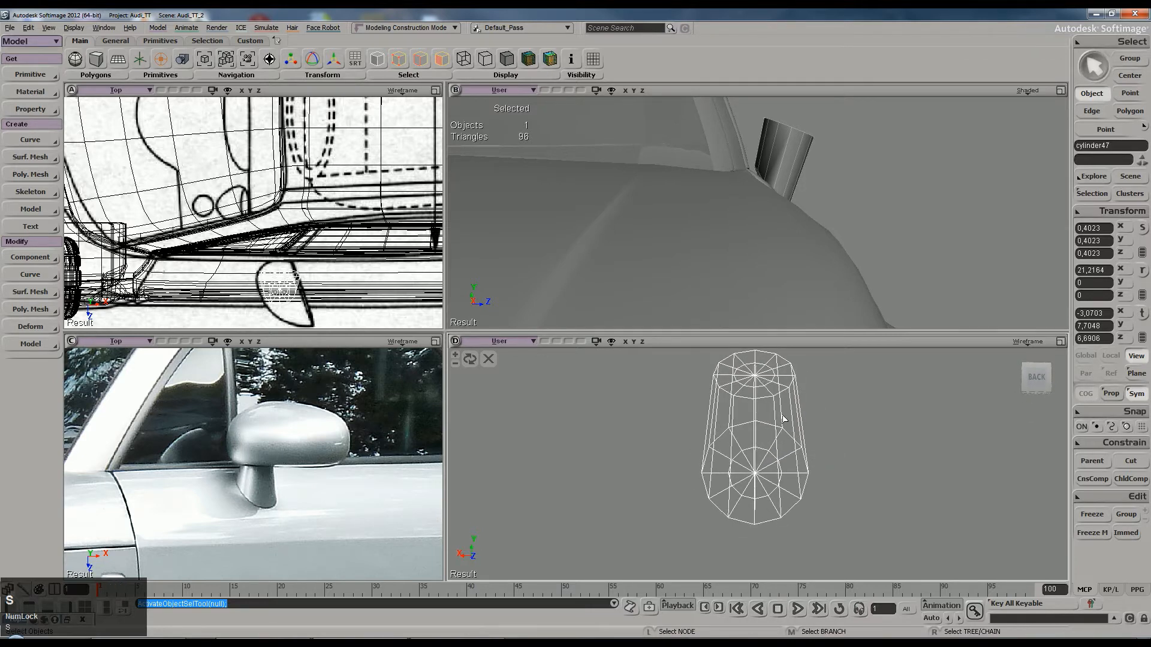
scroll(776, 423, "up", 1)
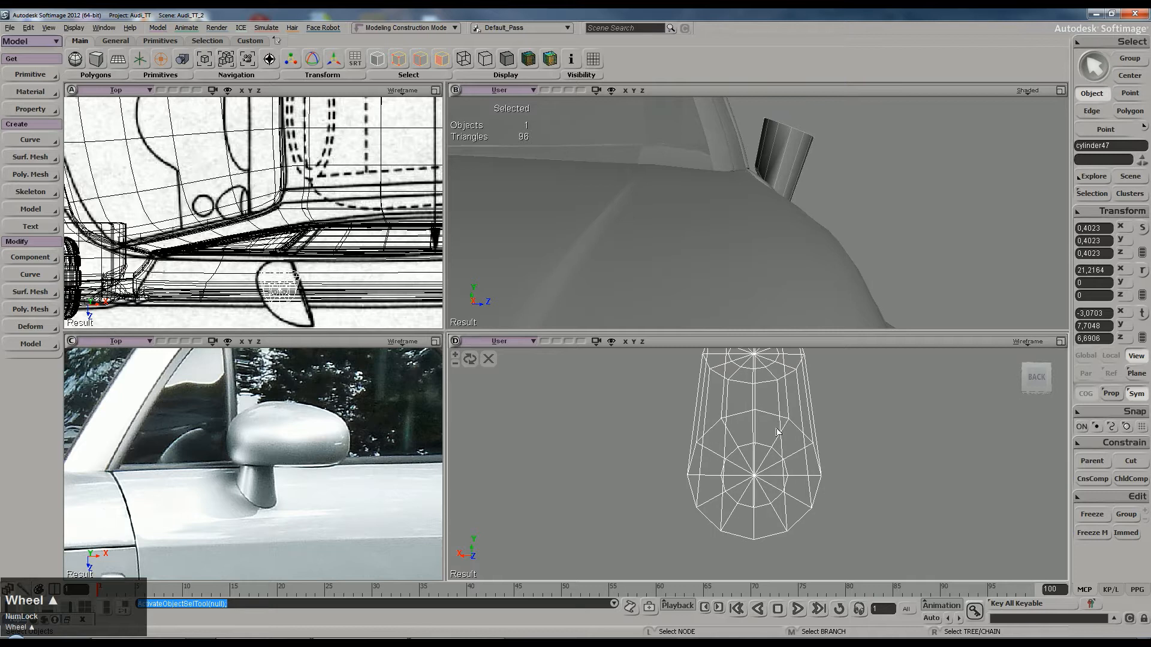
key("m")
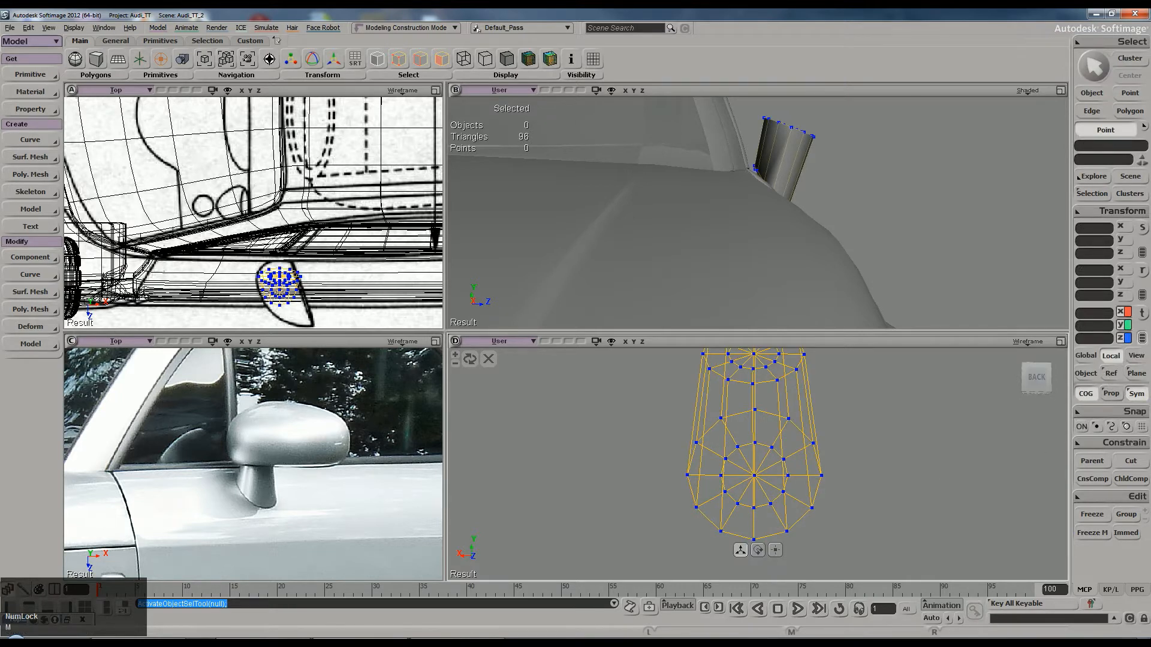
right_click(1135, 391)
left_click(1079, 402)
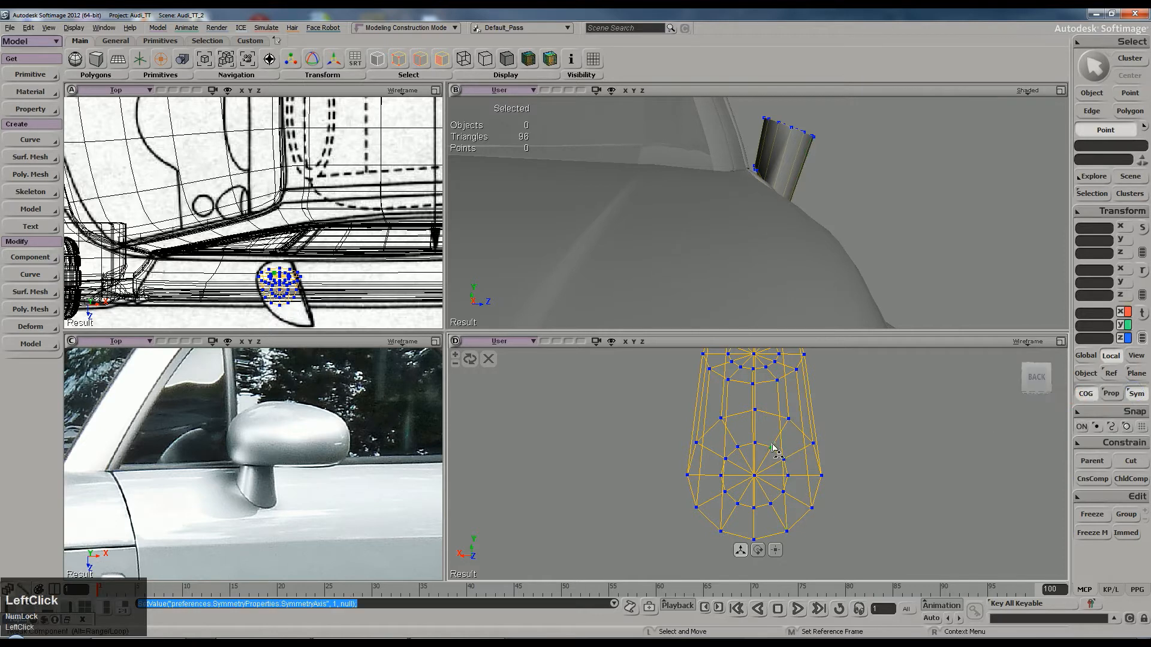
right_click(1134, 393)
left_click(1079, 390)
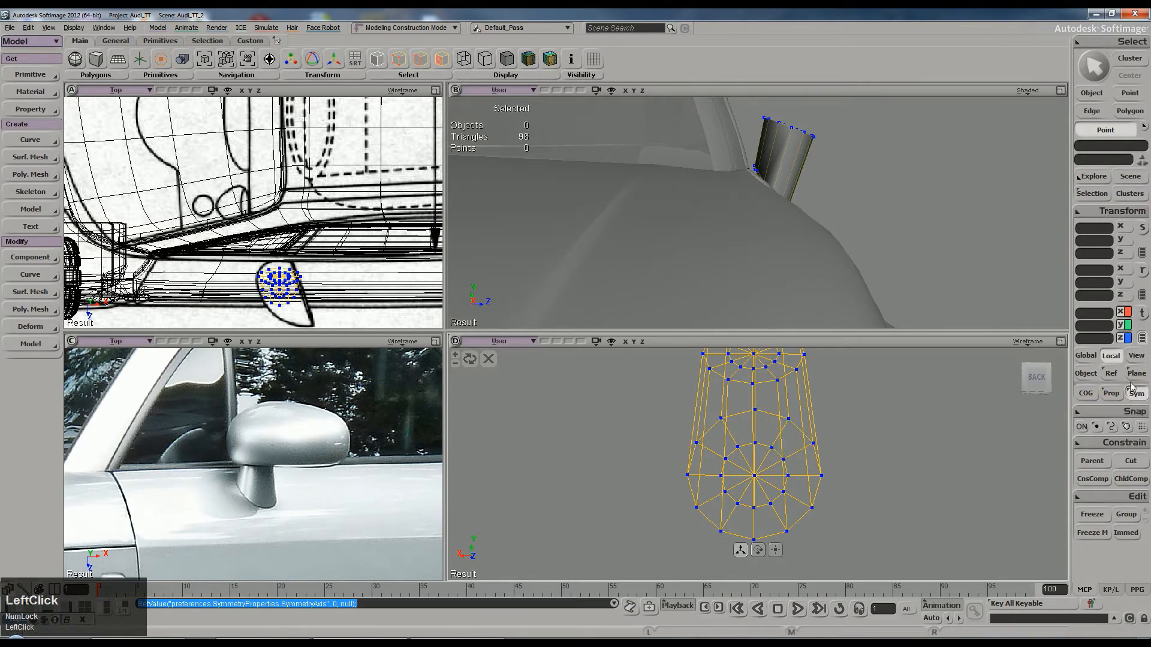
right_click(1139, 400)
left_click(1086, 409)
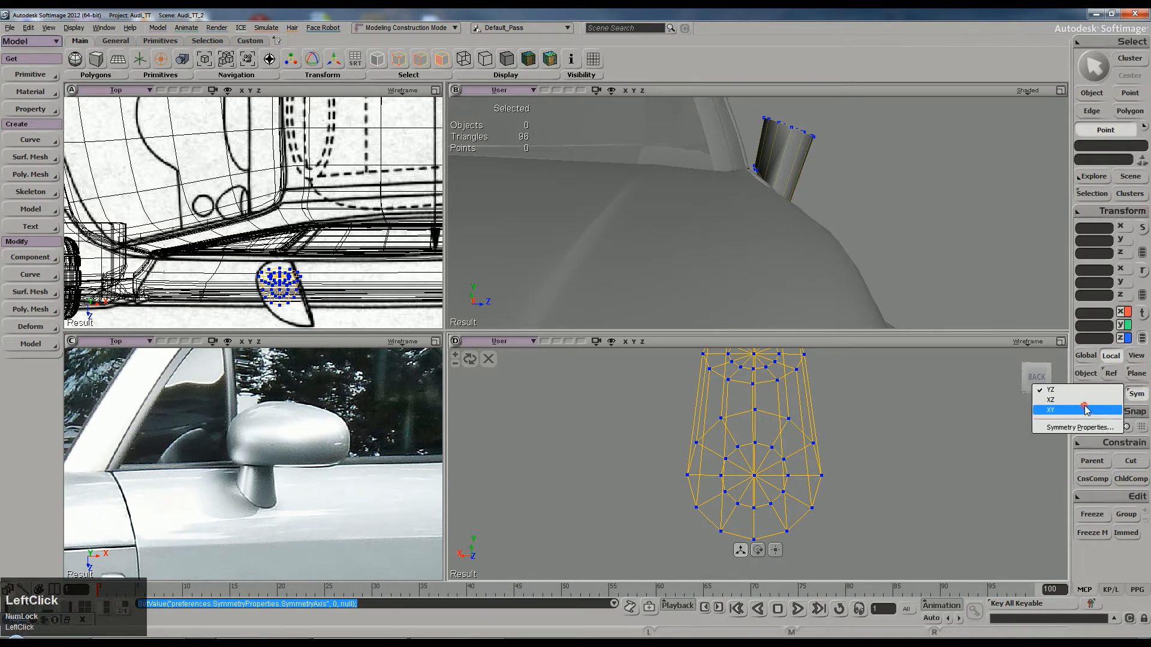
key("space")
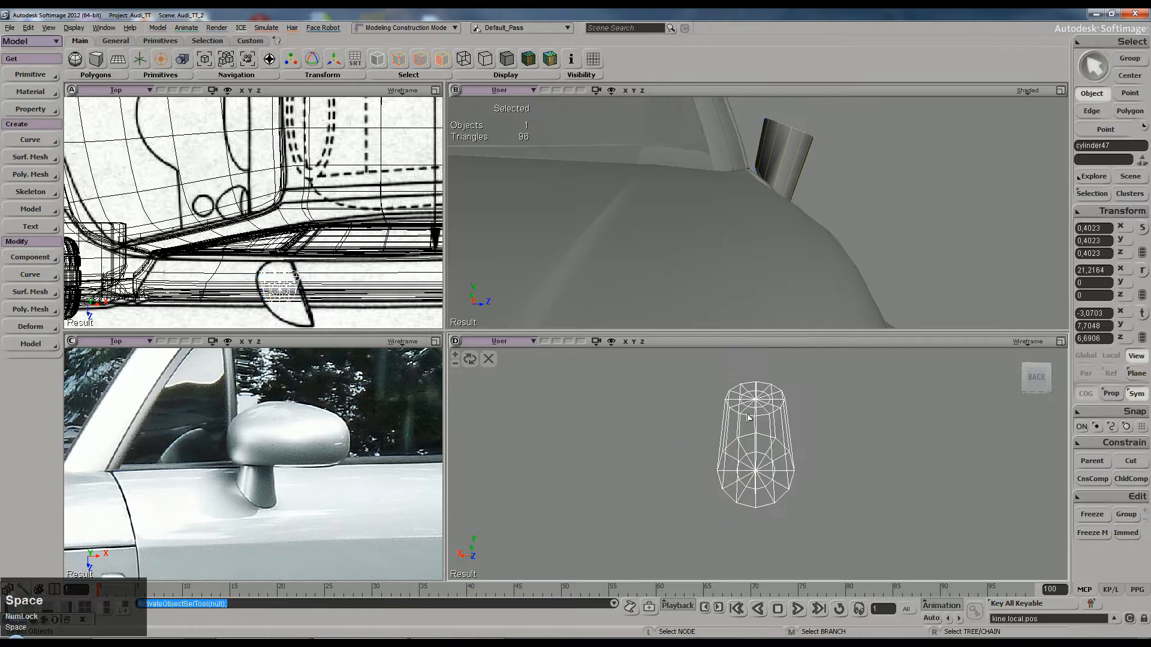
Step: Delete the lengthwise half of the cylinder's polygons that faces the rear of the car
scroll(743, 418, "up", 2)
key("y")
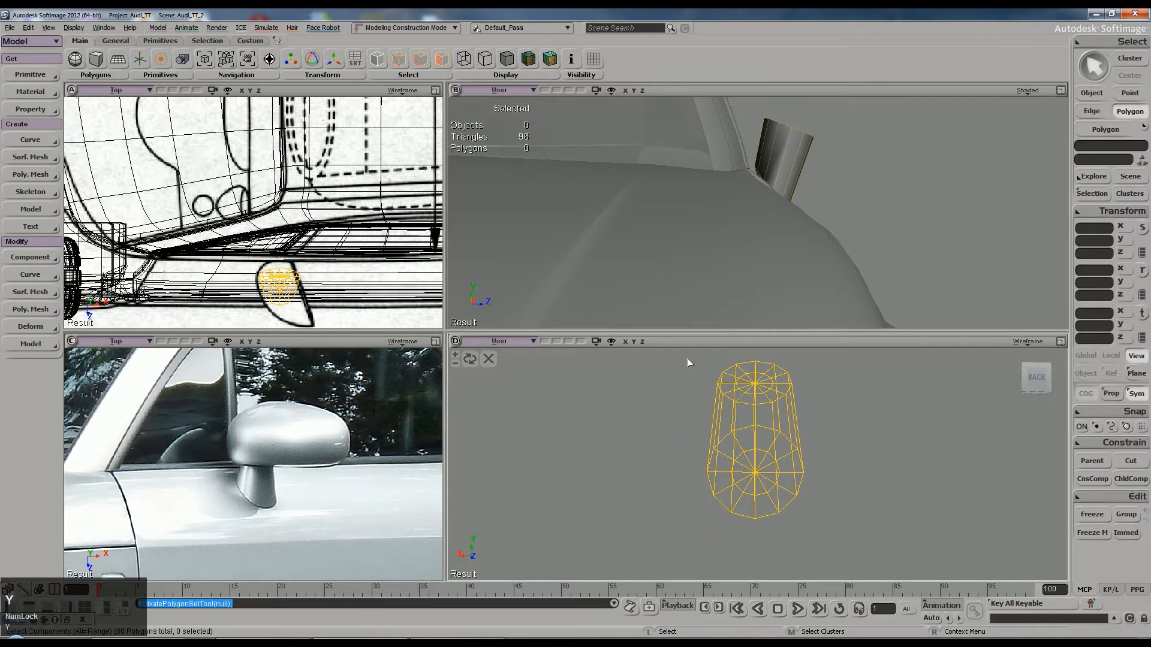
left_click_drag(730, 456, 759, 528)
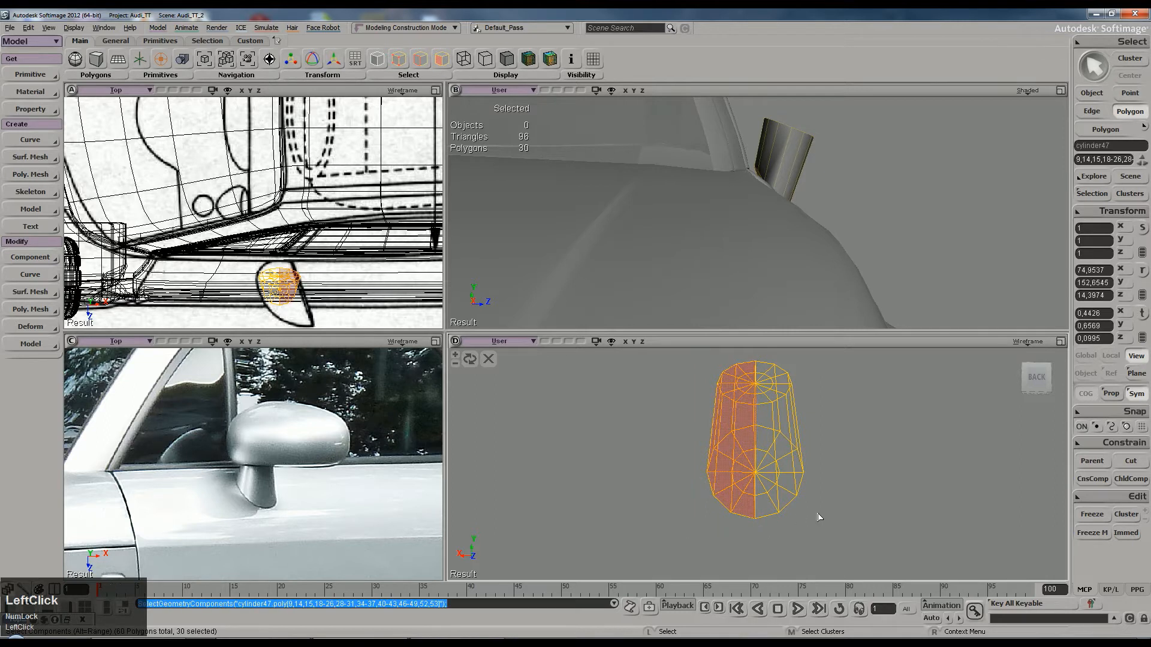
key("Delete")
Step: Move the short edge at the half-cylinder's lower tip slightly toward the car, by about 0.045 in negative Z
key("s")
right_click_drag(787, 529, 773, 456)
right_click_drag(779, 192, 803, 226)
mouse_move(830, 475)
right_mouse_down()
mouse_move(802, 475)
mouse_move(820, 478)
right_mouse_up()
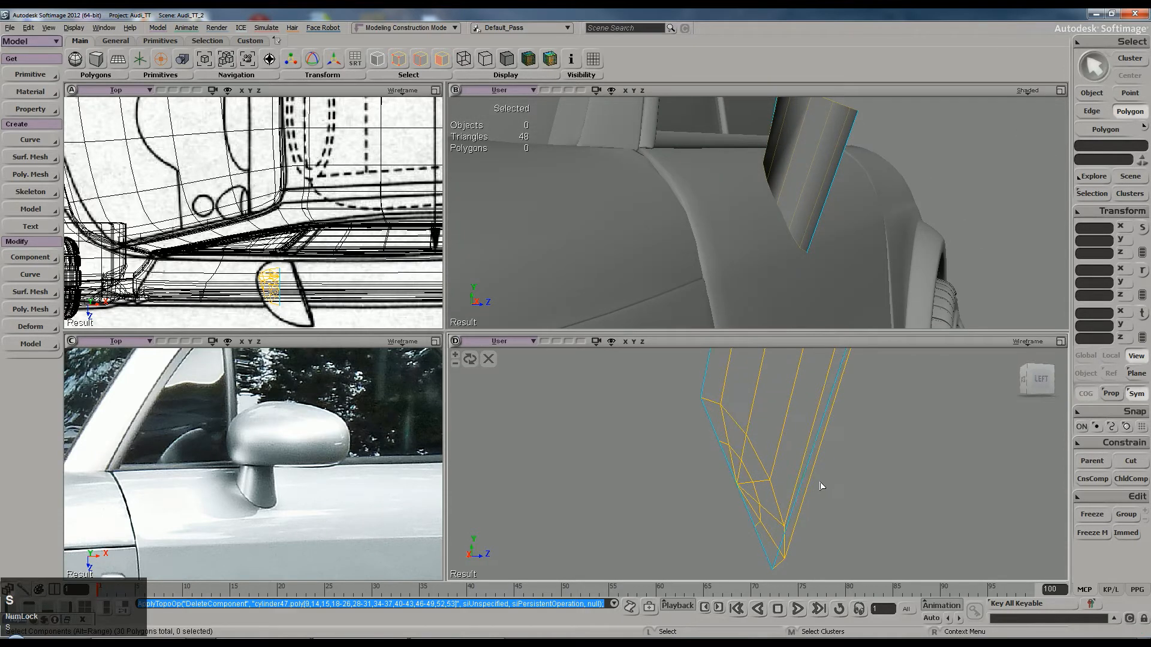
key("m")
key("s")
right_click_drag(808, 415, 798, 586)
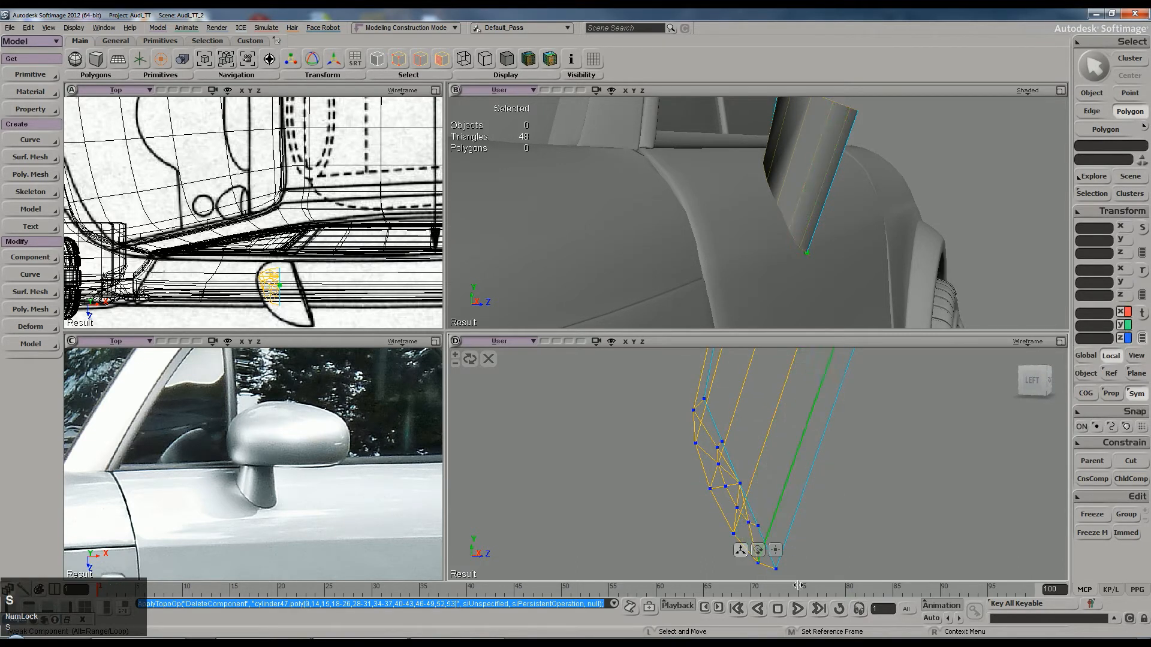
key("e")
left_click(769, 519)
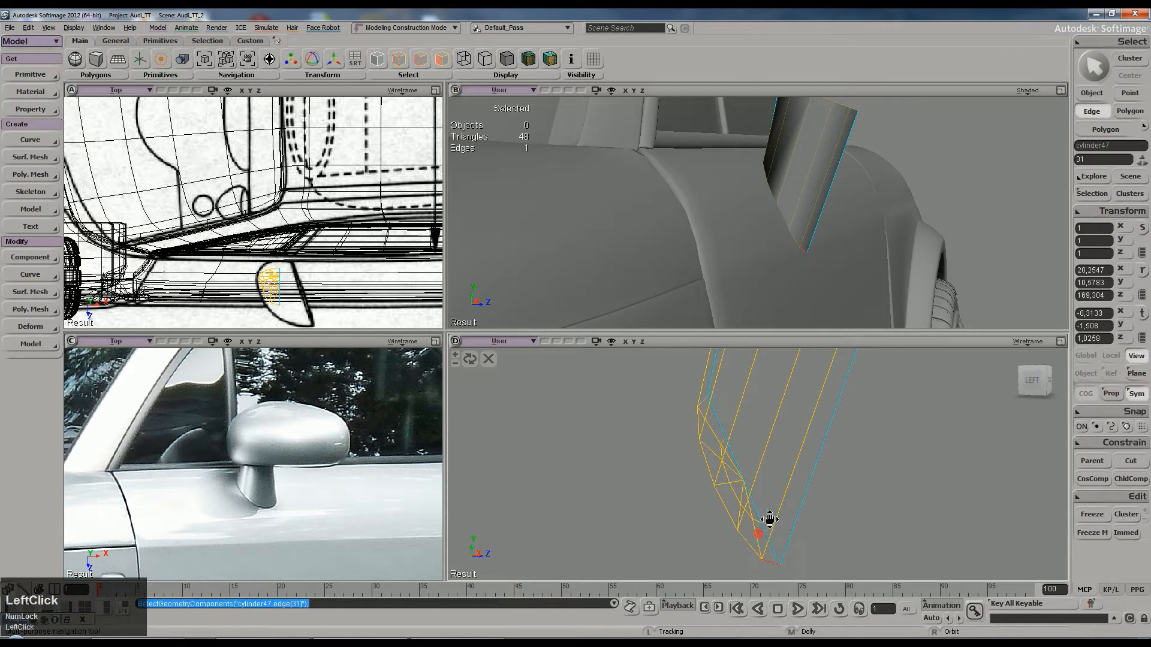
right_click_drag(830, 249, 729, 275)
key("s")
scroll(811, 236, "down", 3)
key("s")
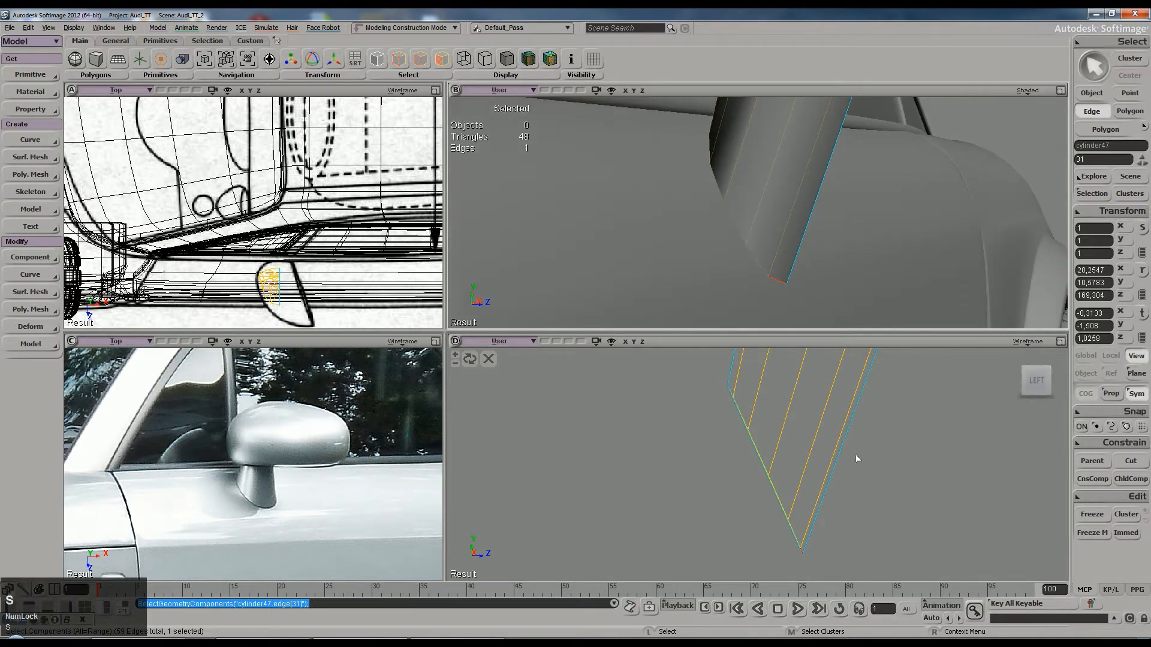
key("v")
left_click_drag(840, 521, 831, 519)
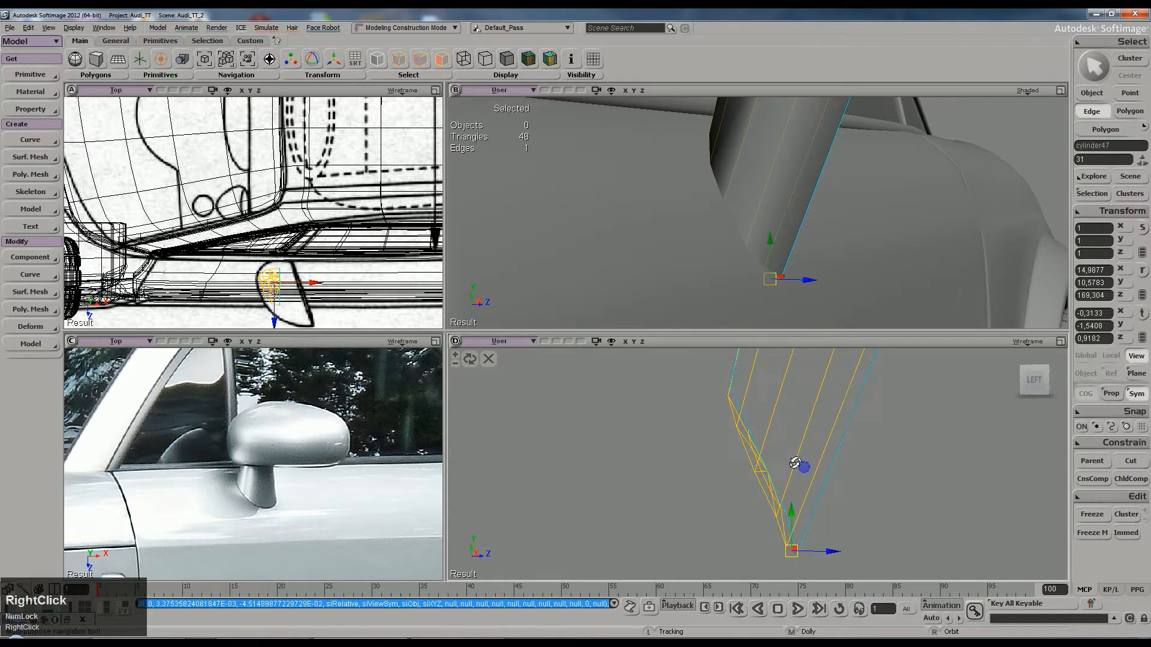
Step: Nudge the single bottom-end point just above the half-cylinder's lower tip slightly toward the car along Z
key("space")
key("t")
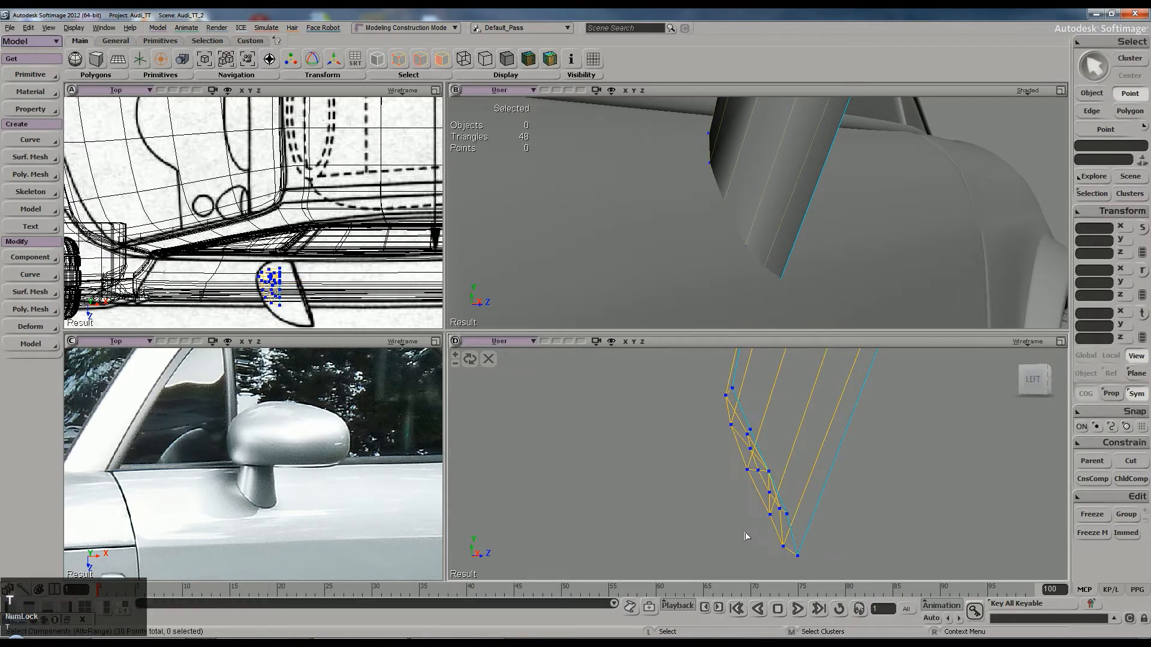
left_click(758, 508)
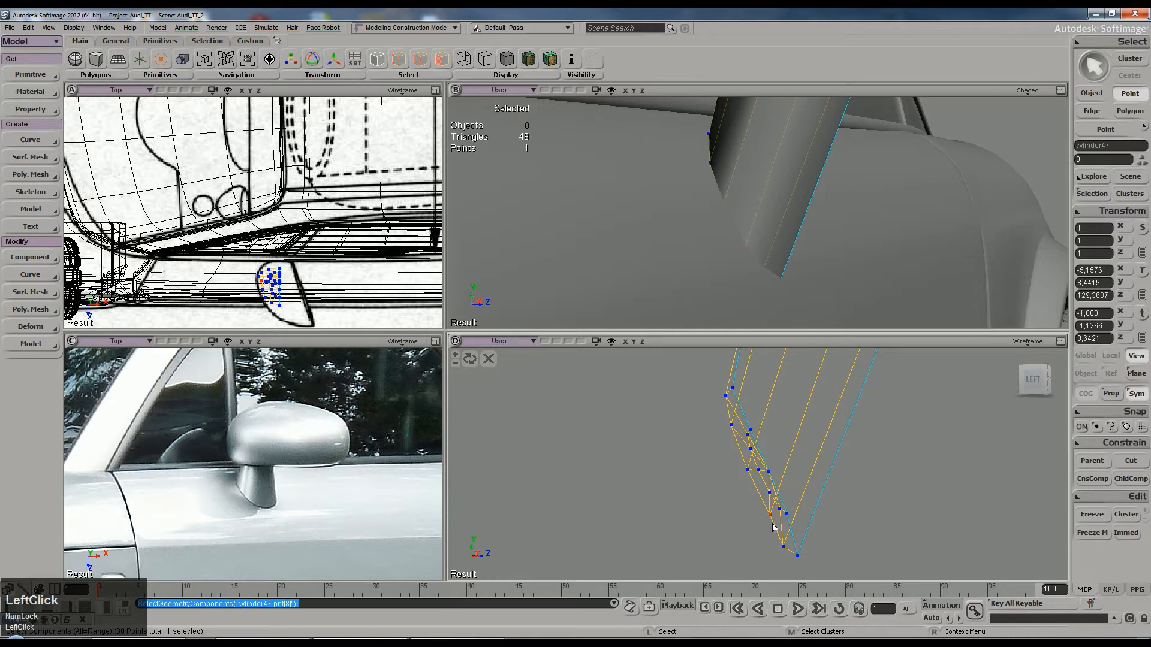
key("v")
left_click_drag(810, 515, 812, 515)
key("s")
right_click_drag(775, 436, 771, 438)
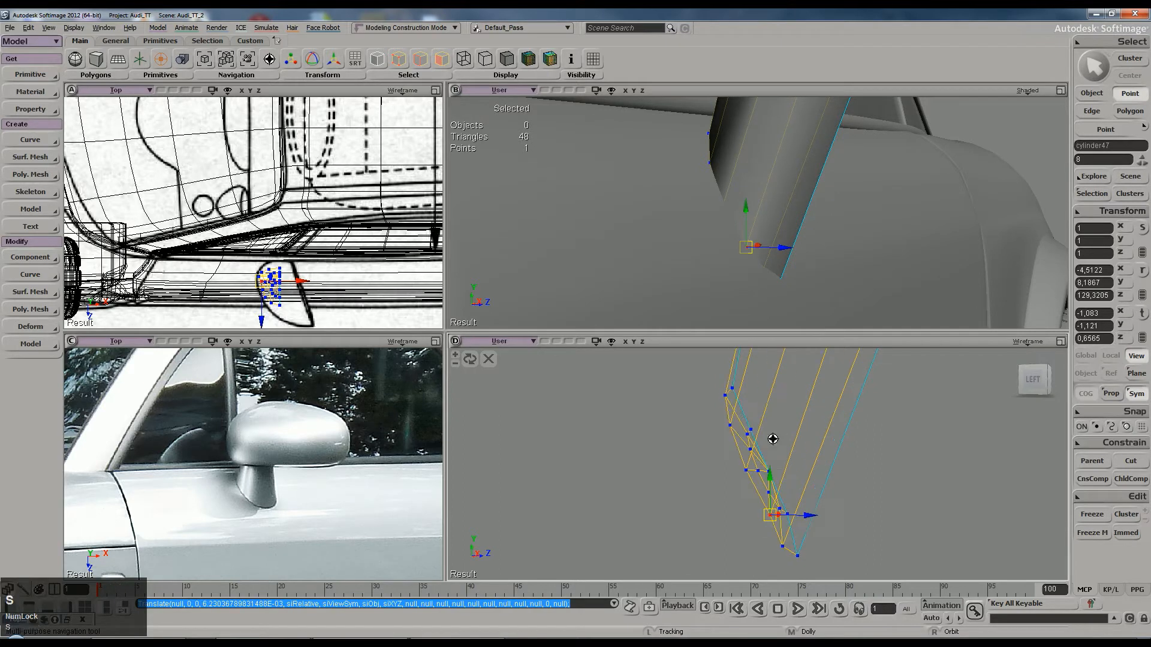
left_click_drag(803, 515, 795, 515)
Step: Move the two points in the middle of the slanted bottom end by about 0.019 in negative Z
key("s")
left_click_drag(763, 463, 781, 483)
key("s")
right_click_drag(729, 221, 760, 236)
left_click_drag(759, 236, 748, 268)
right_click_drag(748, 268, 727, 256)
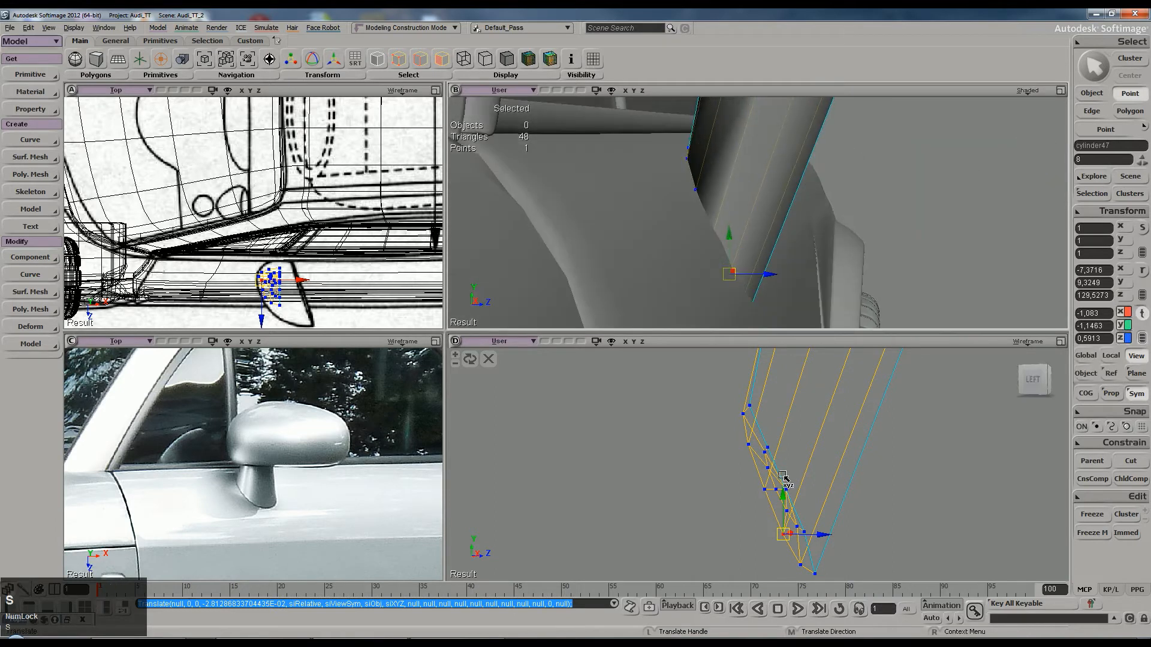
key("t")
left_click_drag(760, 486, 795, 495)
key("v")
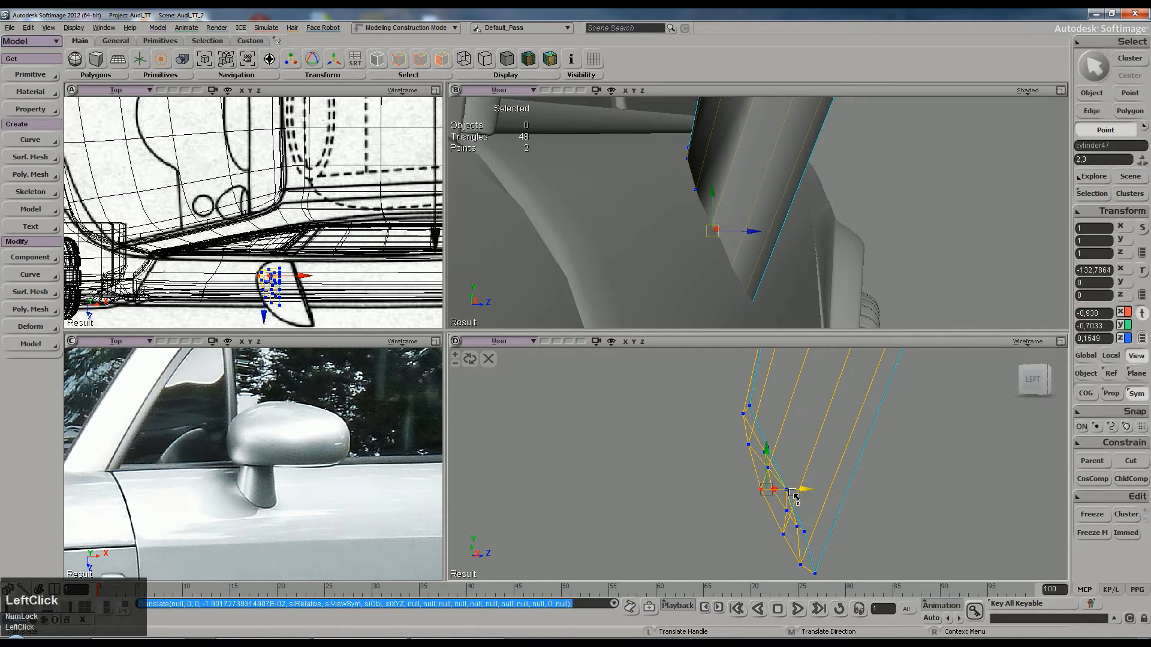
Step: Nudge the two bottom-end points one row higher up the slant slightly along Z
key("t")
left_click(748, 444)
left_click(767, 468, "shift")
key("v")
left_click_drag(794, 457, 797, 458)
Step: Move the four points at the bottom end's upper corner down by about 0.049 in Y and toward the car in negative Z
key("s")
right_click_drag(796, 458, 802, 449)
key("t")
left_click_drag(735, 397, 790, 433)
key("v")
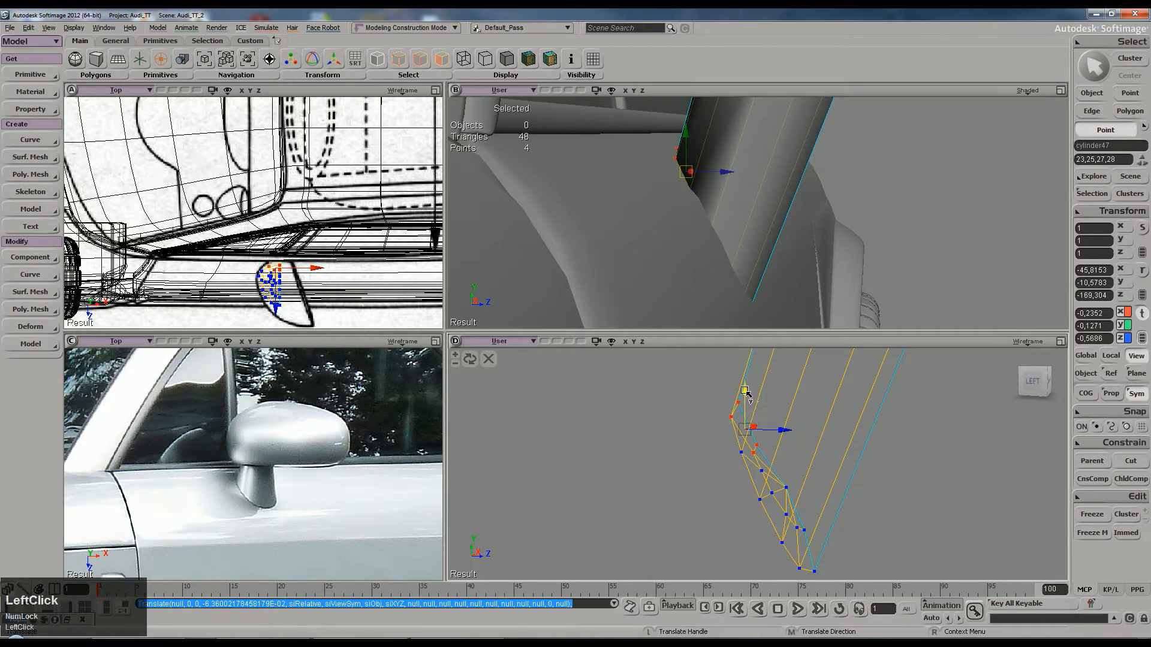
left_click_drag(785, 428, 757, 400)
key("s")
right_click_drag(749, 252, 749, 299)
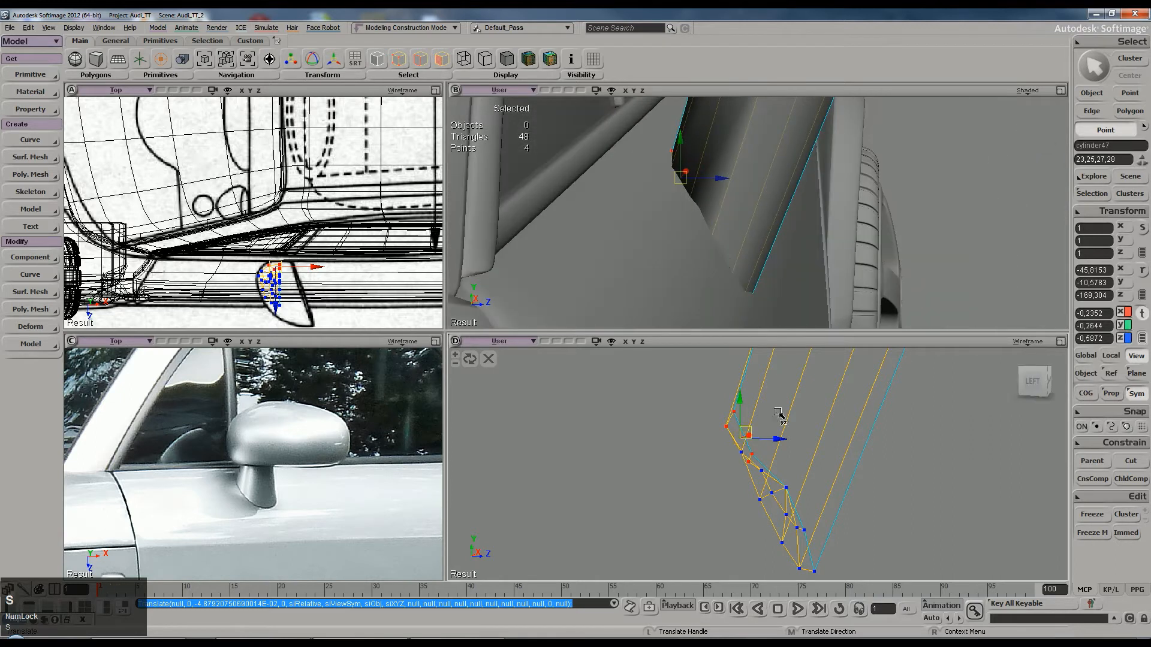
mouse_move(779, 442)
left_mouse_down()
mouse_move(768, 426)
mouse_move(799, 442)
mouse_move(787, 442)
left_mouse_up()
Step: Shift the single point at the bottom end's upper corner slightly toward the car in negative Z
key("b")
left_click_drag(732, 407, 778, 427)
key("v")
key("space")
key("t")
left_click(738, 415)
key("v")
left_click_drag(771, 417, 763, 418)
key("space")
Step: Level the half-cylinder's top end by scaling its 15 points in Y about their center of gravity (COG) until they are flat
scroll(760, 407, "down", 3)
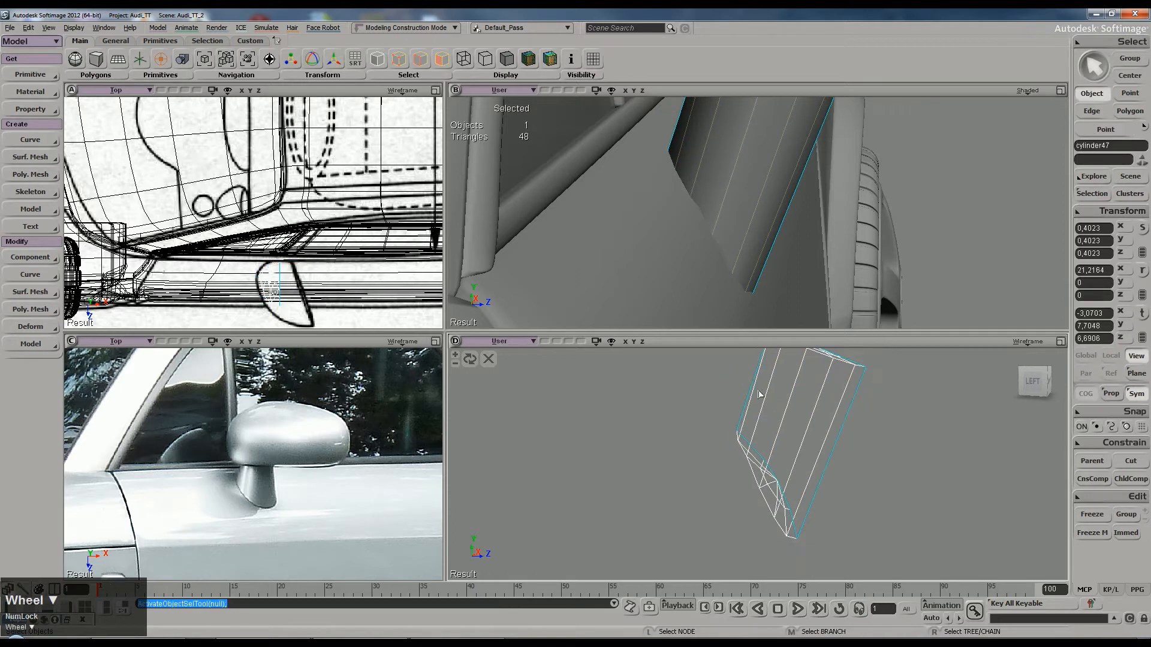
scroll(741, 216, "down", 2)
key("s")
right_click_drag(740, 216, 731, 255)
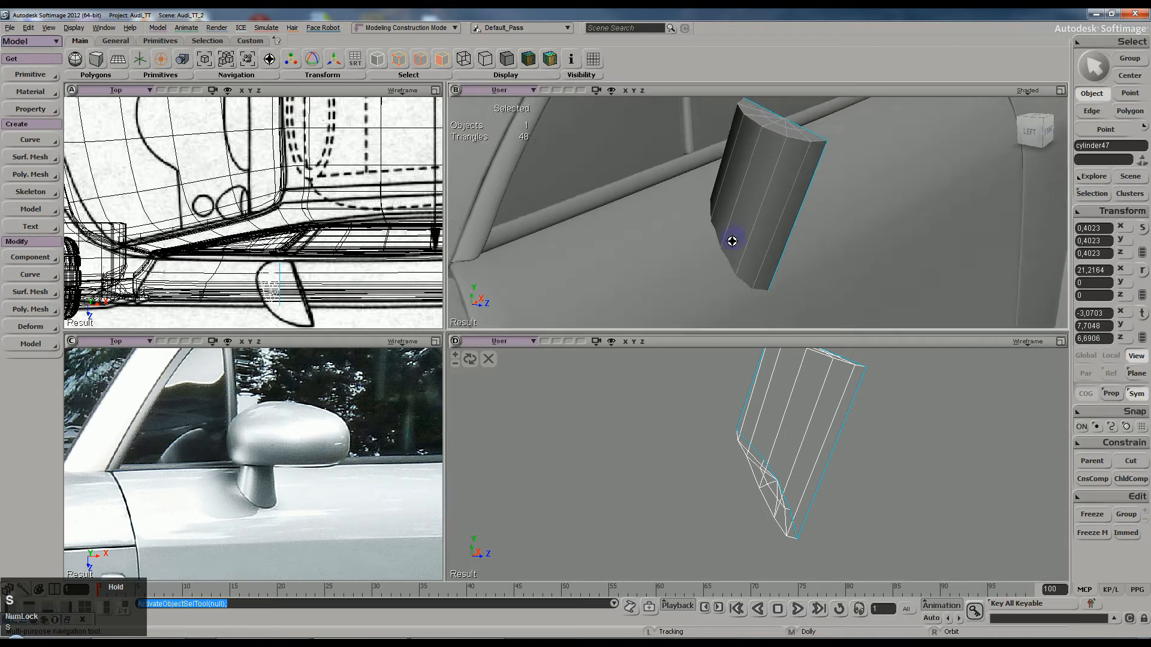
scroll(861, 413, "down", 2)
key("s")
left_click_drag(861, 447, 843, 478)
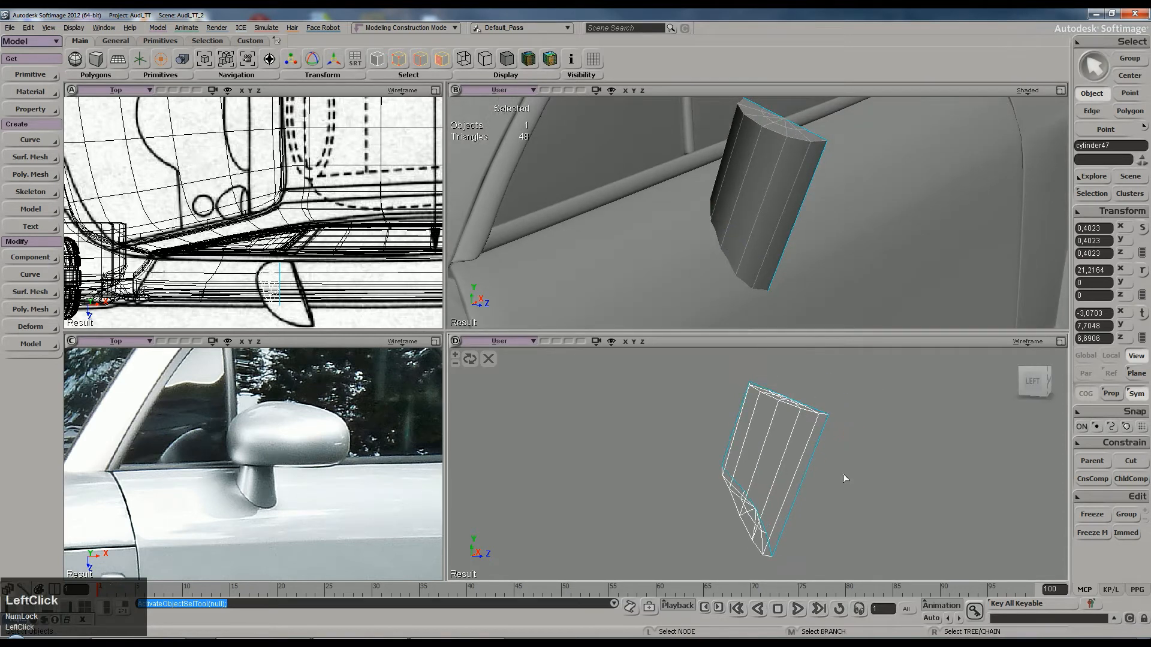
key("t")
left_click_drag(727, 361, 870, 447)
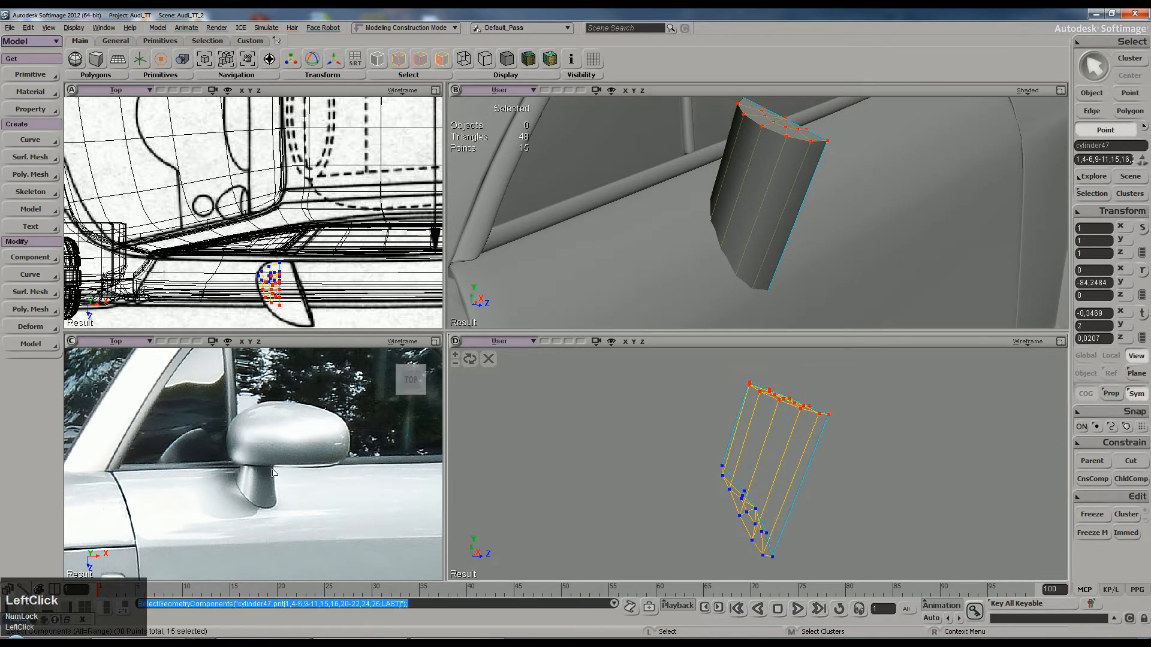
key("x")
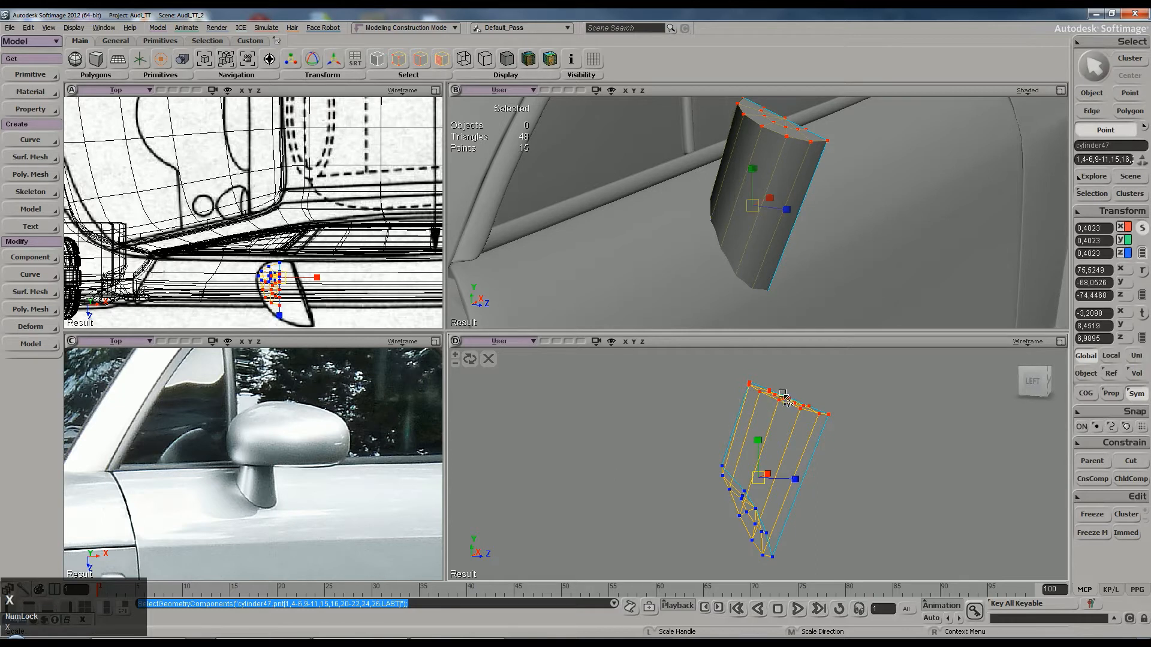
left_click(1087, 398)
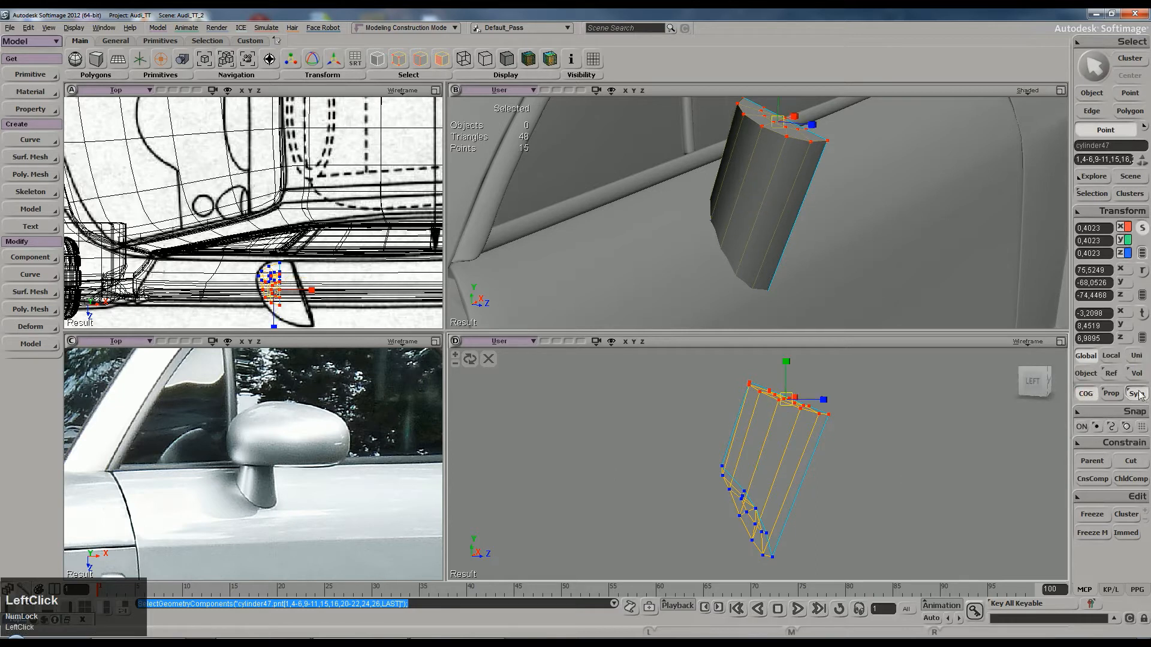
left_click_drag(789, 359, 787, 367)
right_click_drag(848, 232, 821, 249)
Step: Apply Symmetrize Polygons to all polygons of the half-cylinder, mirroring them across the X axis plane
key("u")
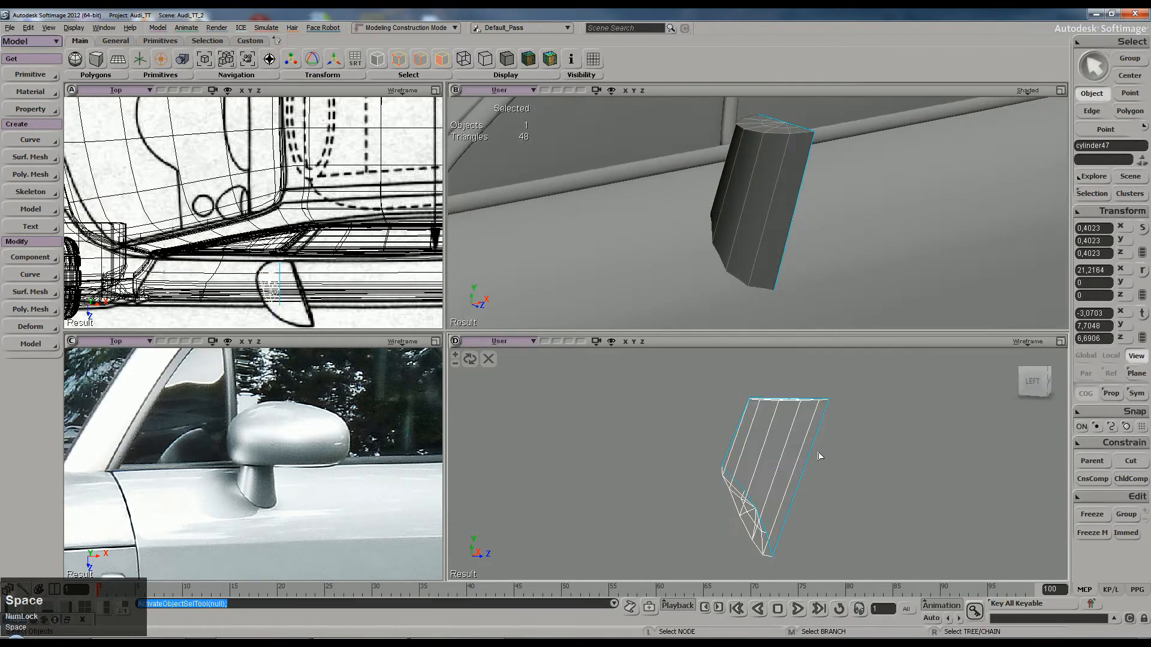
key("ctrl+a")
right_click(823, 470)
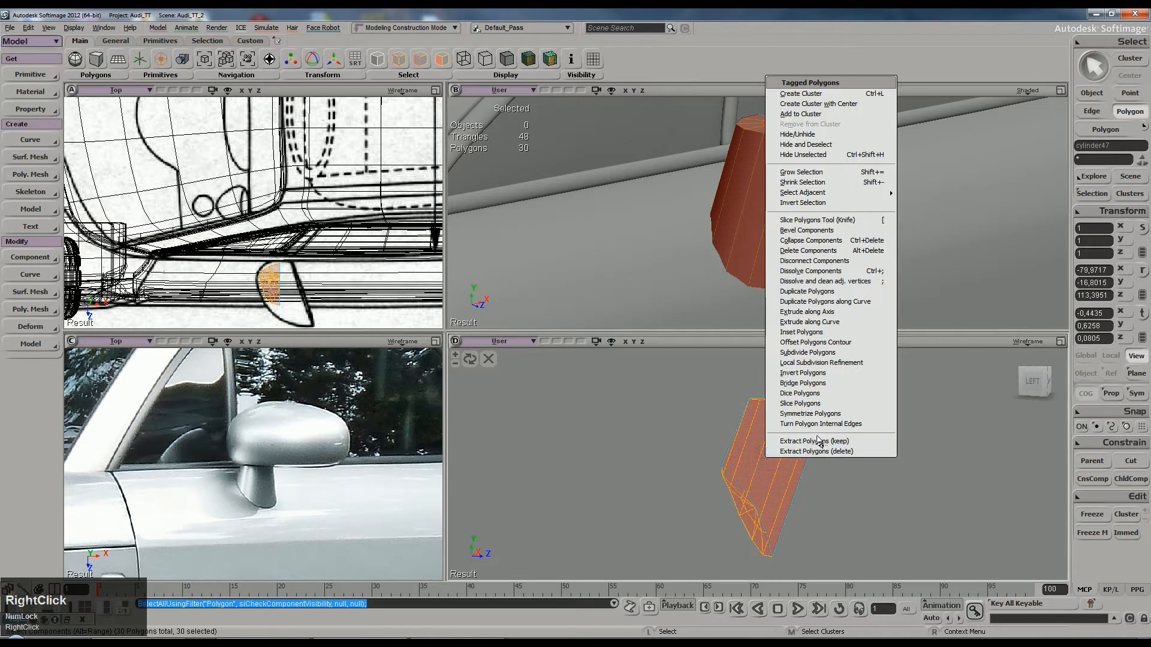
left_click(810, 414)
scroll(834, 488, "down", 5)
right_click_drag(835, 488, 801, 472)
scroll(801, 534, "down", 2)
scroll(749, 488, "up", 4)
Step: Try symmetry plane offsets of -6, -6.5 and -6.25 to bring the two halves together
left_click(164, 218)
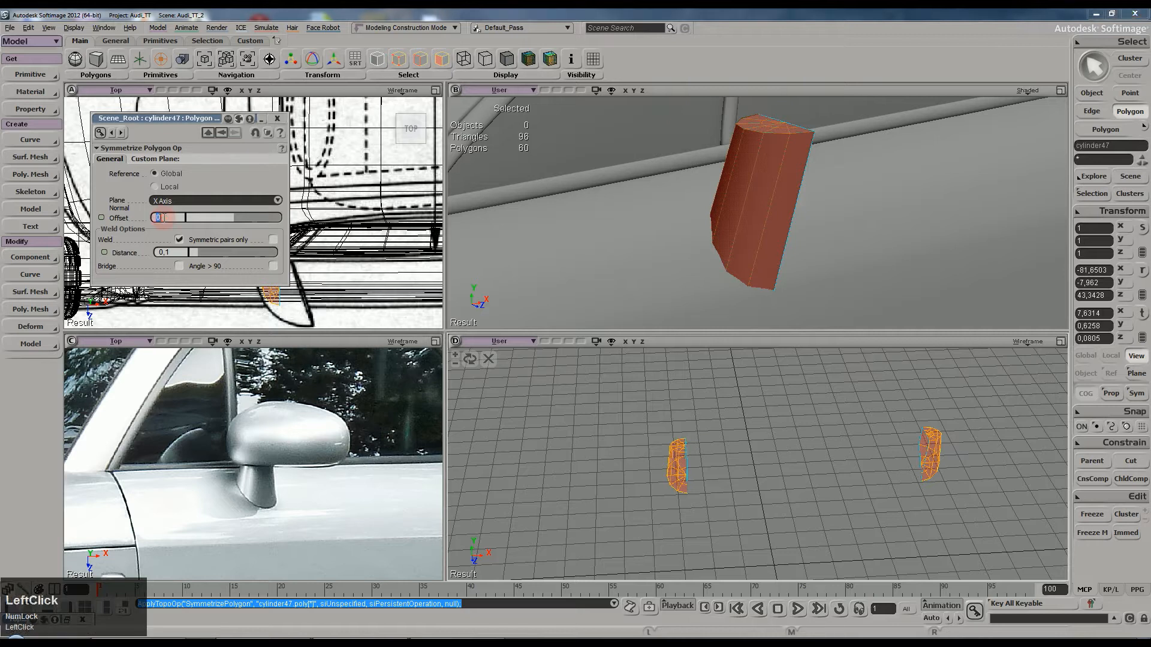
scroll(185, 211, "down", 6)
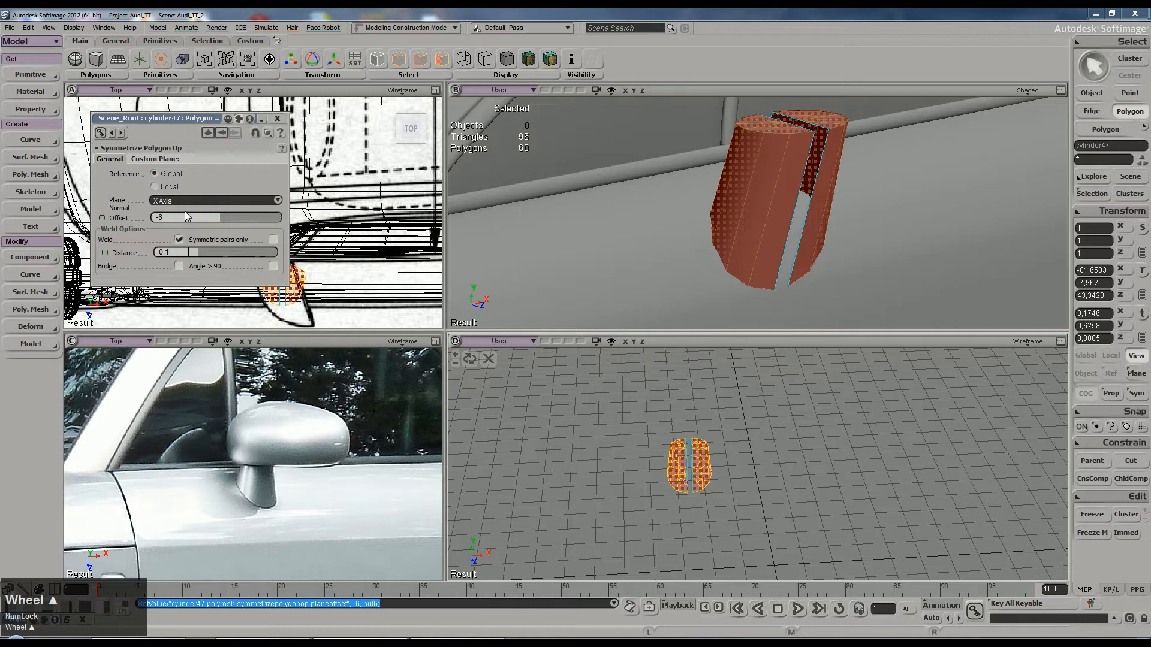
left_click(176, 216)
type(",5")
key("Return")
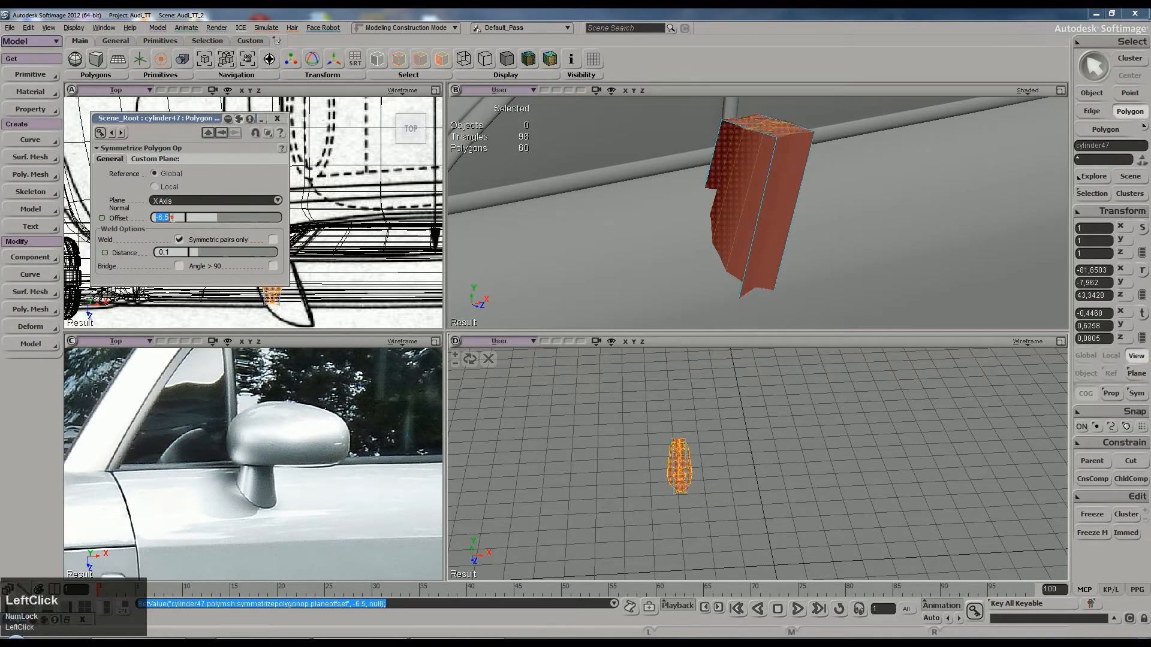
key("BackSpace")
type("25")
key("Return")
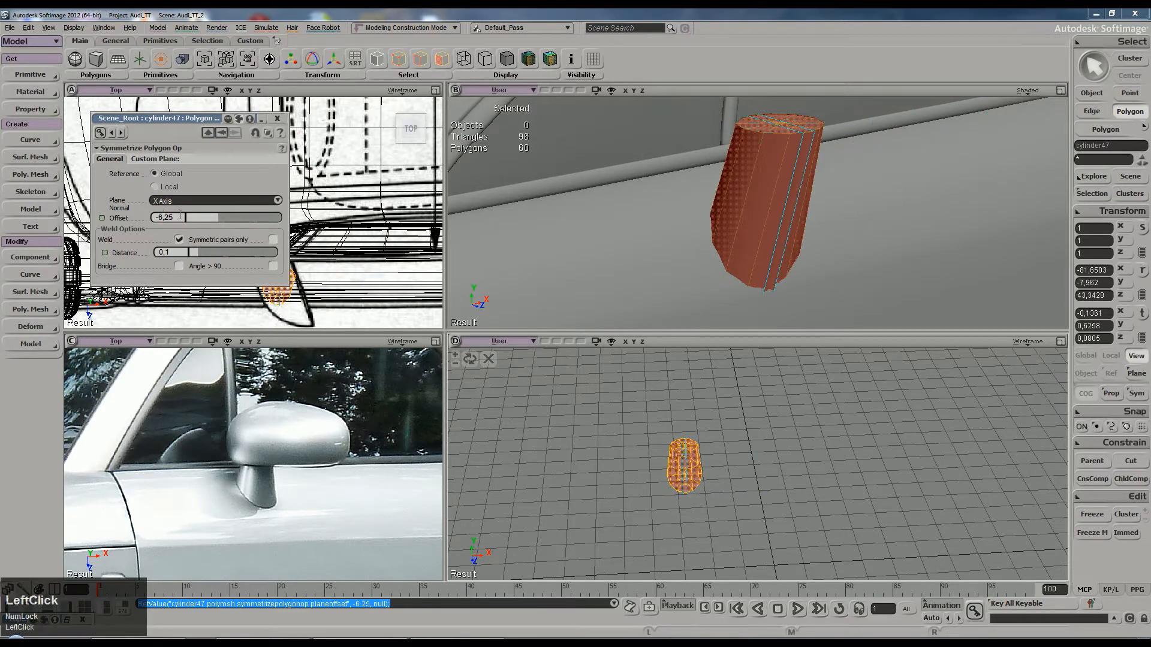
Step: Set the symmetry plane offset to -6.15 so the mirrored halves join along the seam
type("1")
key("Return")
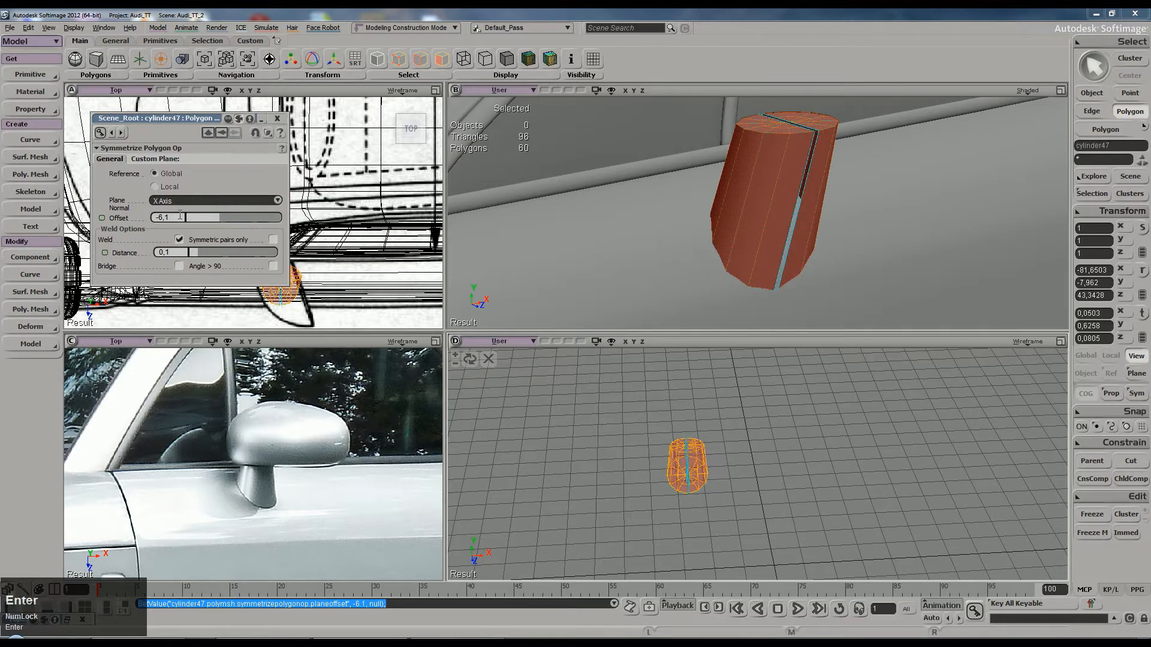
left_click(183, 220)
type("5")
key("Return")
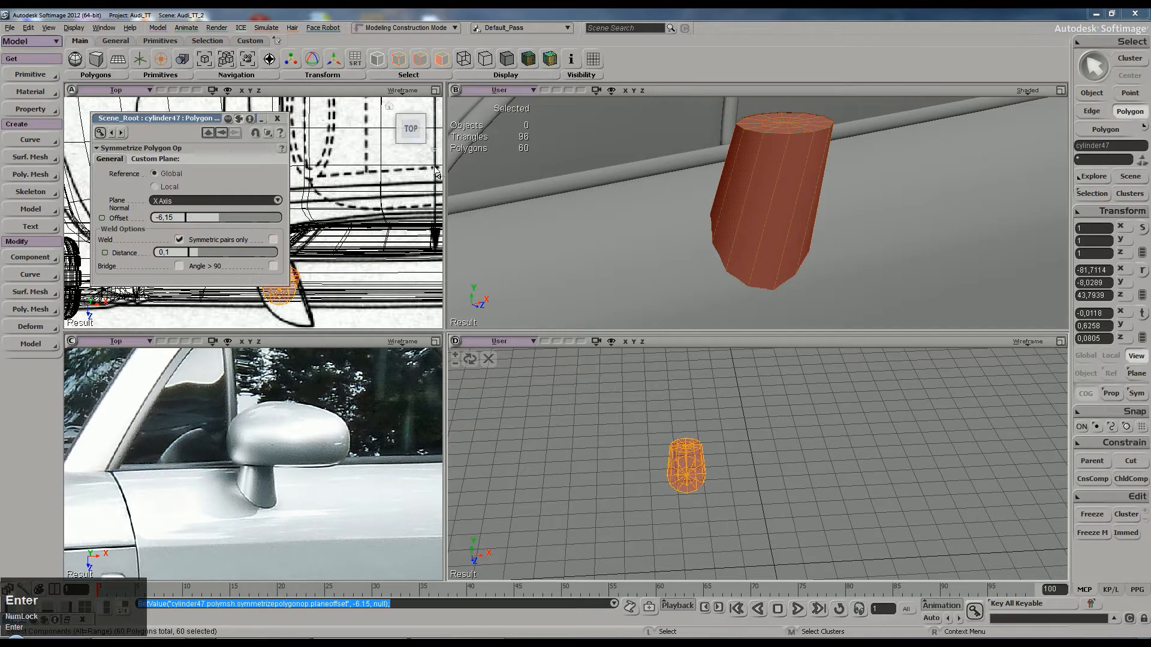
Step: Scale all polygons of the mirrored cylinder to about 0.826 in X and slightly down in Z
key("f")
key("s")
right_click_drag(806, 457, 783, 481)
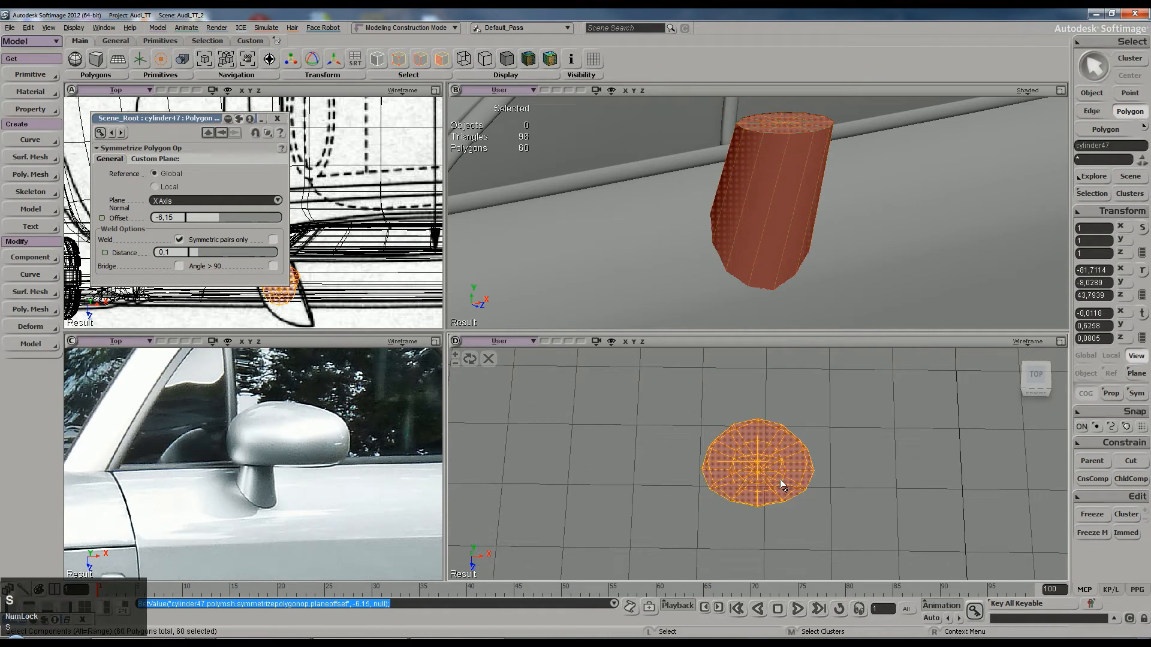
key("x")
left_click_drag(782, 483, 775, 468)
key("s")
right_click_drag(804, 253, 796, 334)
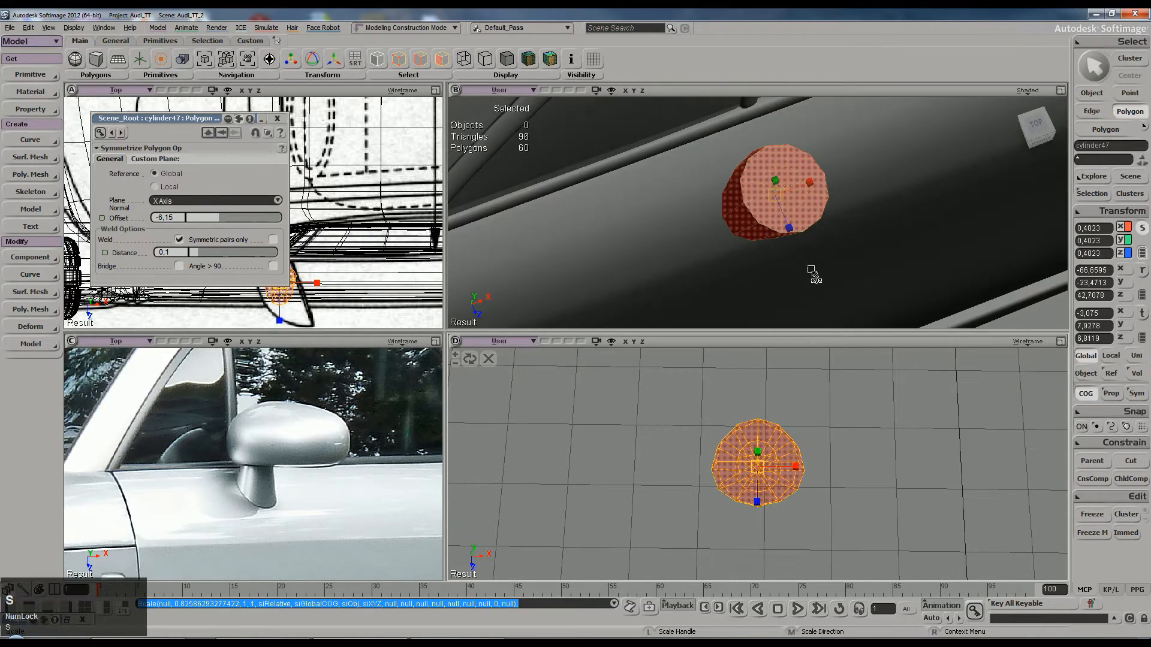
left_click_drag(796, 233, 790, 226)
Step: Deselect the stalk and close the Symmetrize Polygon Op settings
key("s")
right_click_drag(790, 227, 852, 170)
key("space")
left_click(813, 181)
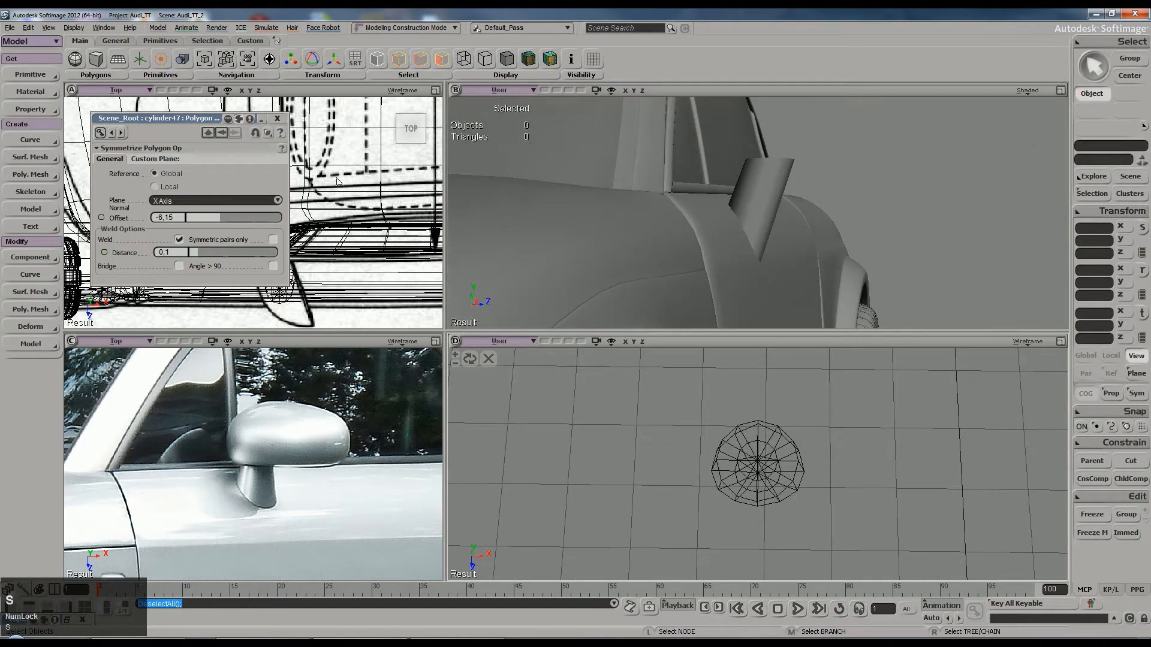
left_click(278, 119)
Step: Select the stalk cylinder and extend the shaded viewport B vertically over viewport D
key("s")
right_click_drag(793, 221, 759, 232)
left_click(758, 232)
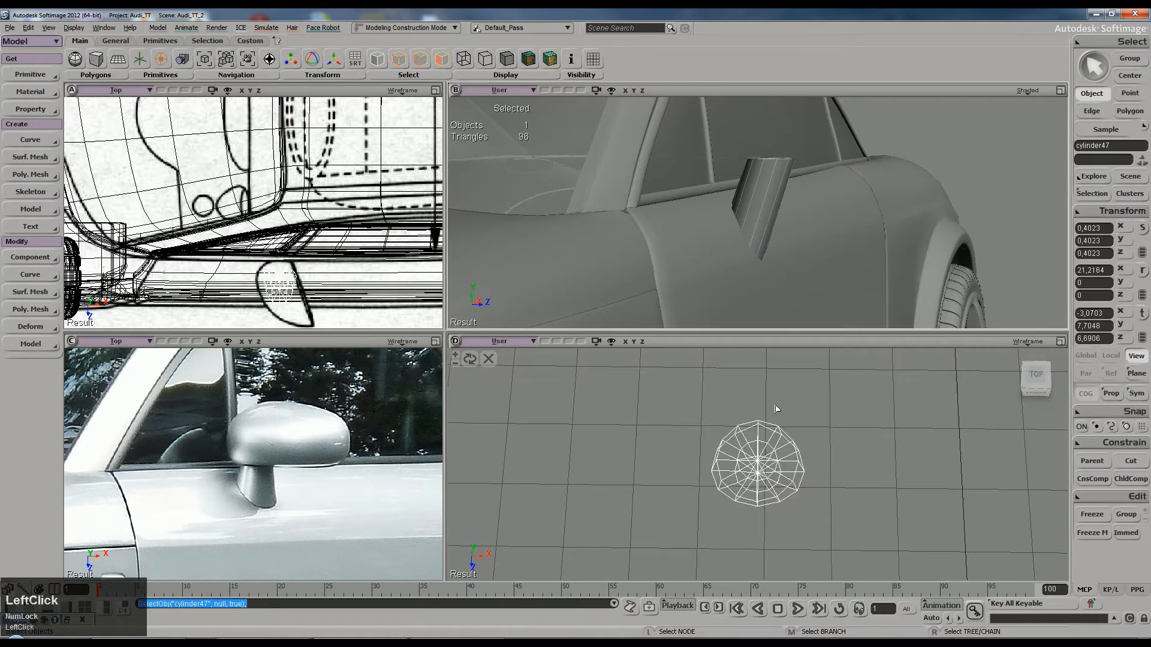
scroll(764, 425, "up", 2)
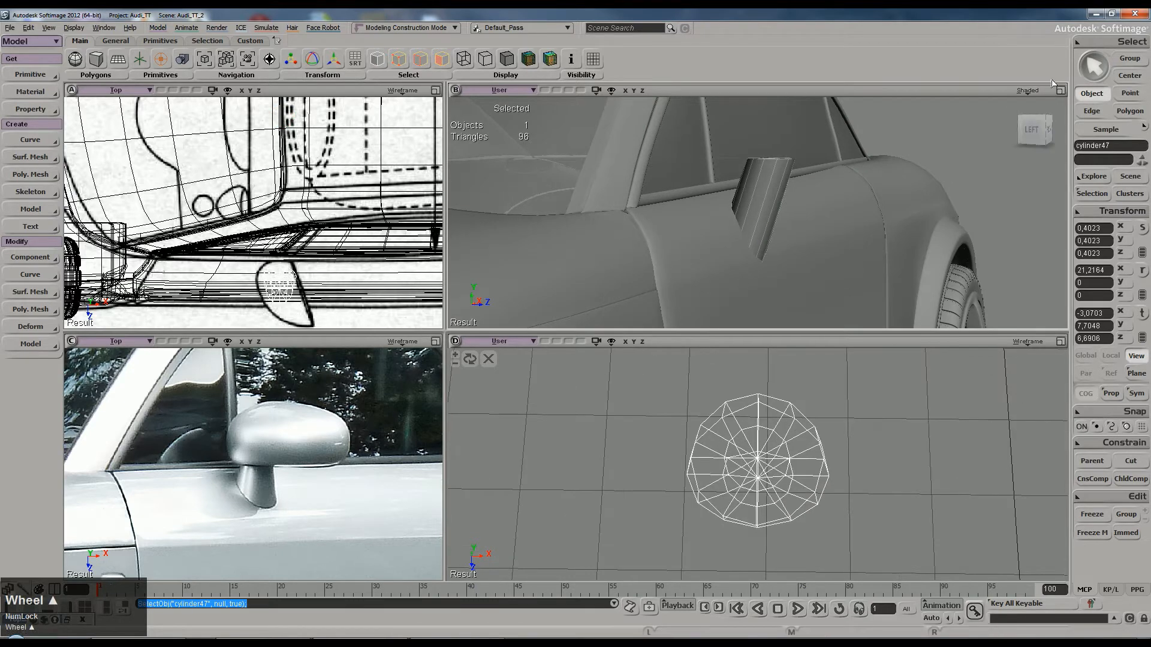
right_click(1054, 86)
left_click(1078, 150)
Step: Scale down the 25 points of the stalk's top end and lower them to taper and shorten it
key("s")
right_click_drag(761, 213, 741, 235)
key("t")
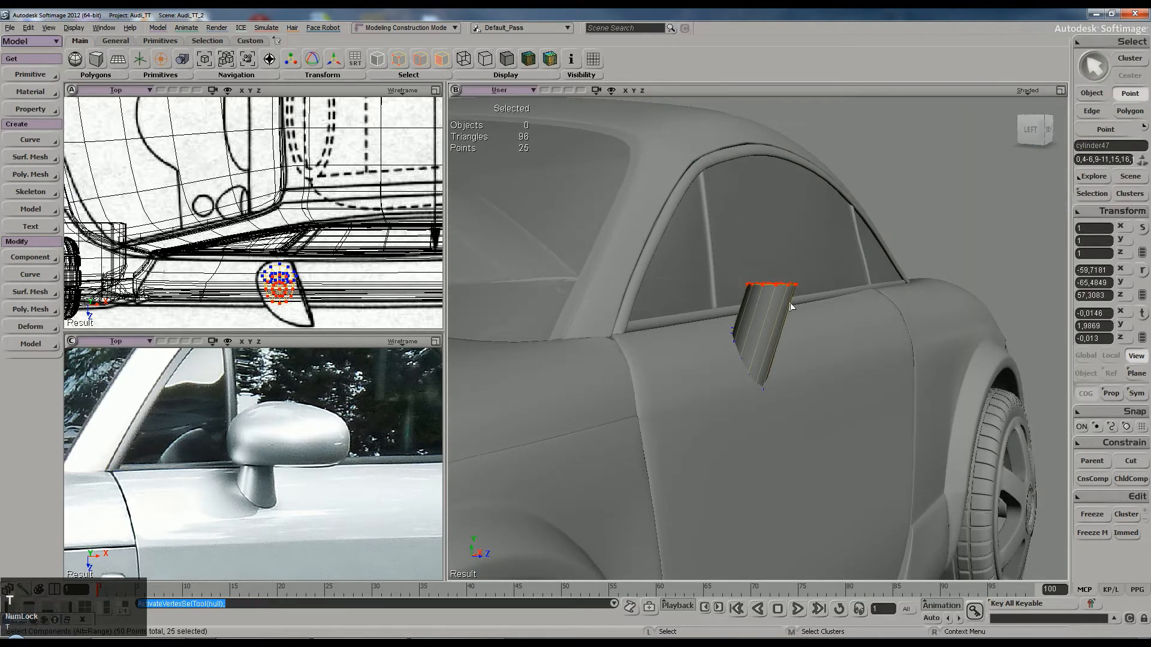
key("x")
left_click_drag(769, 278, 749, 288)
key("v")
left_click_drag(775, 222, 779, 252)
Step: Move the matching pair of points on both sides of the stalk's bottom end slightly toward the door in negative Z
key("s")
right_click_drag(779, 252, 741, 362)
key("space")
scroll(798, 272, "up", 3)
left_click(698, 350)
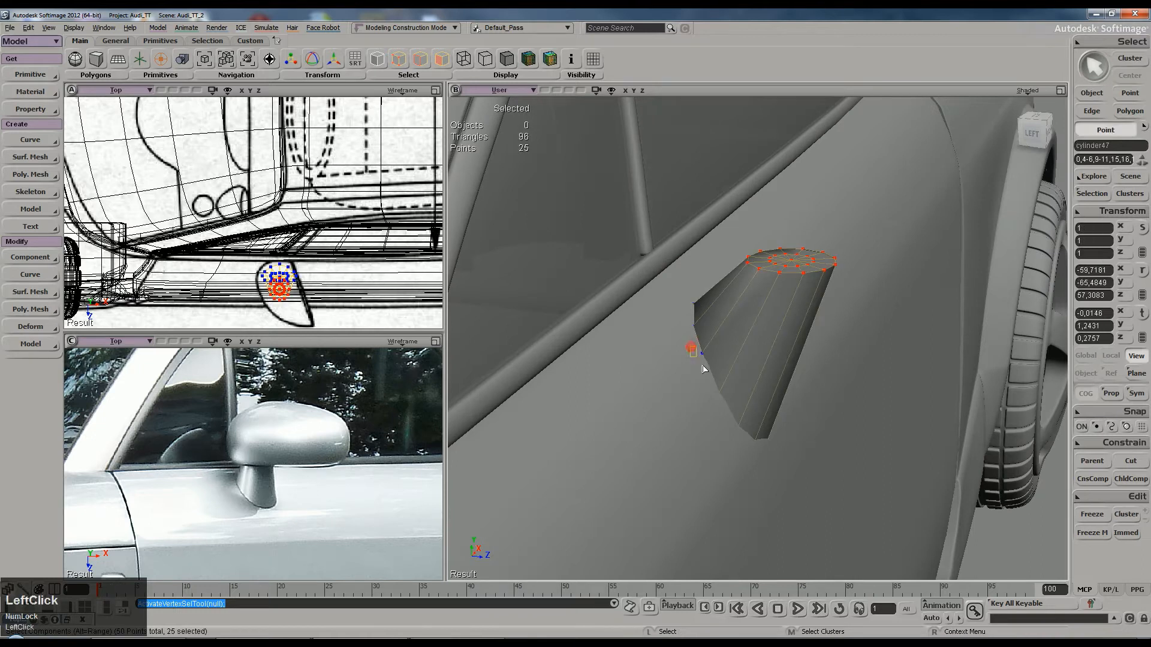
left_click(707, 363)
right_click_drag(732, 365, 837, 365)
left_click(845, 350, "shift")
key("v")
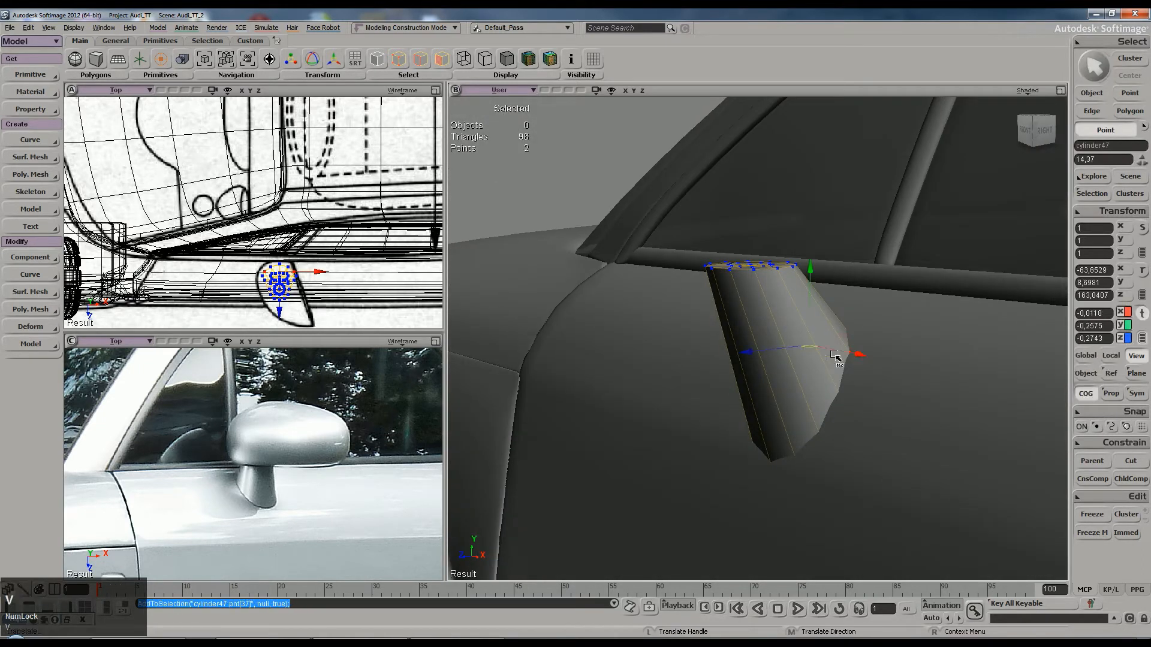
left_click_drag(759, 352, 762, 352)
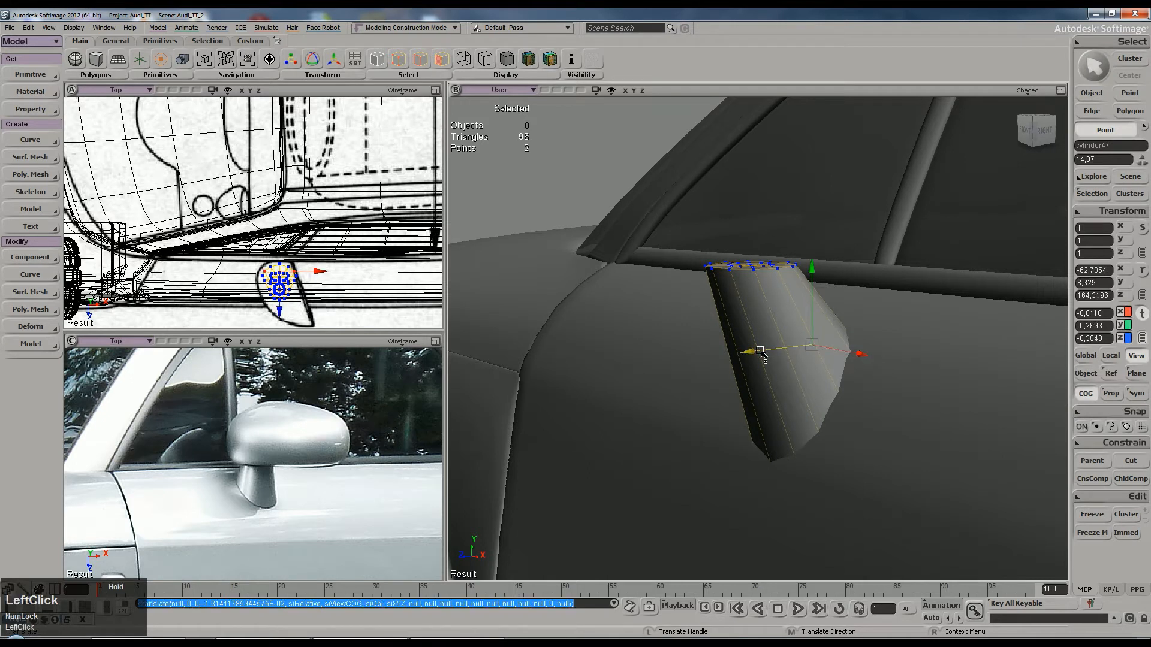
Step: Add an edge loop around the stalk near its bottom end and raise the mesh's subdivision level
key("ctrl+shift+a")
key("s")
right_click_drag(750, 311, 844, 308)
left_click(768, 375)
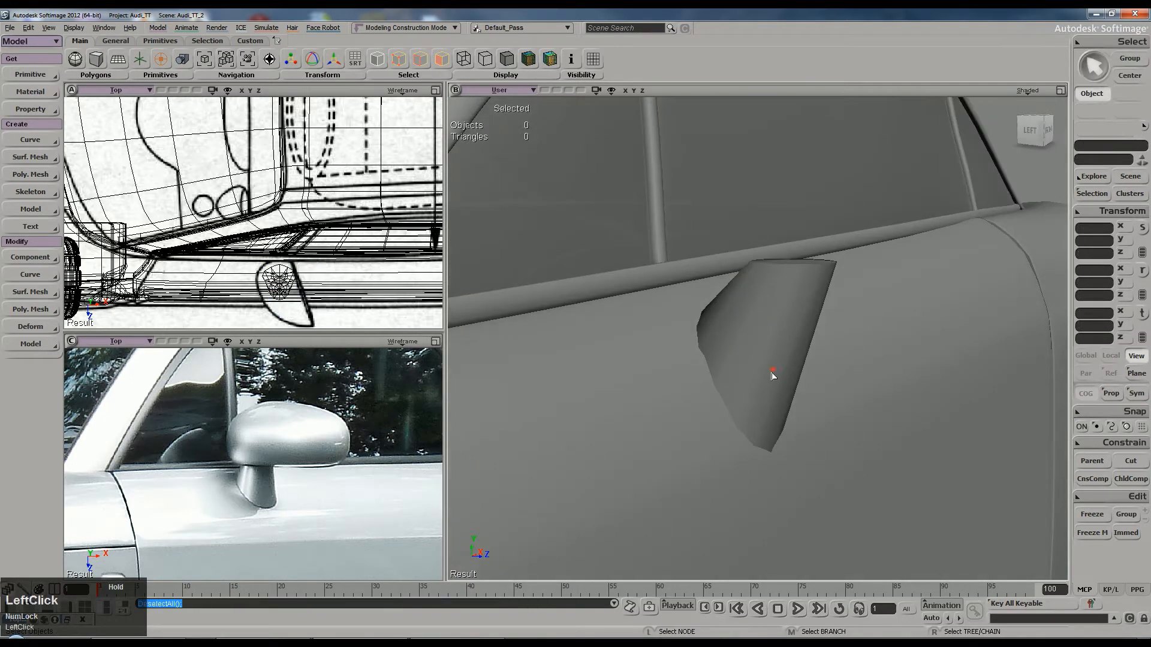
right_click_drag(767, 376, 753, 362)
left_click(763, 377)
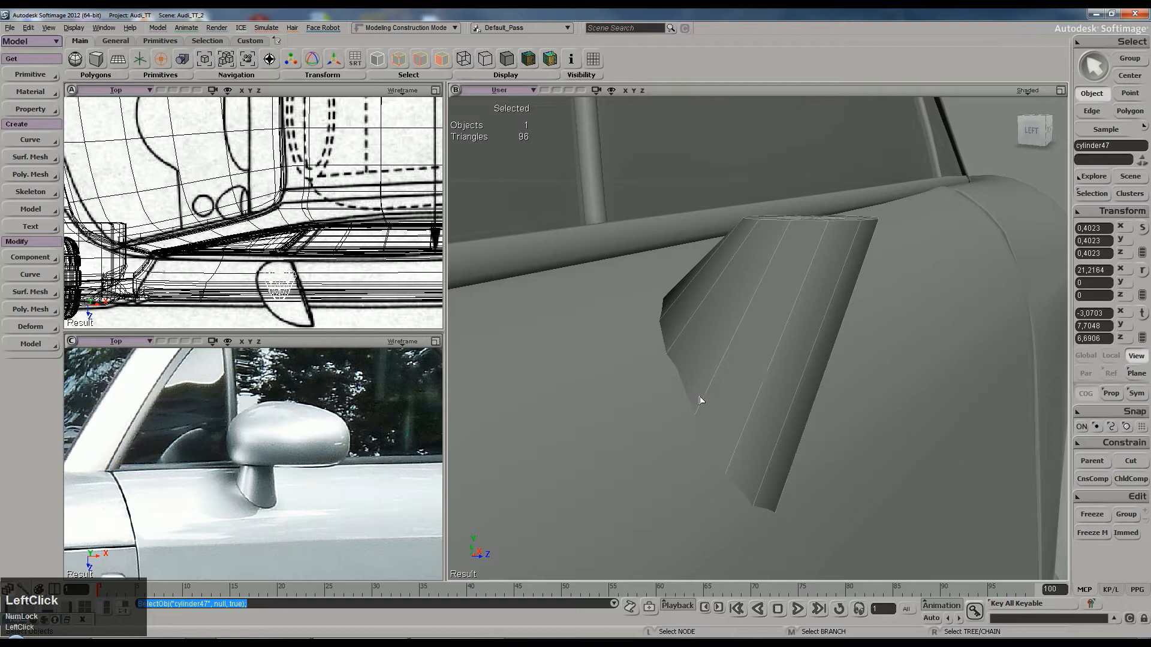
key("backslash")
middle_click(699, 422)
key("space")
key("plus")
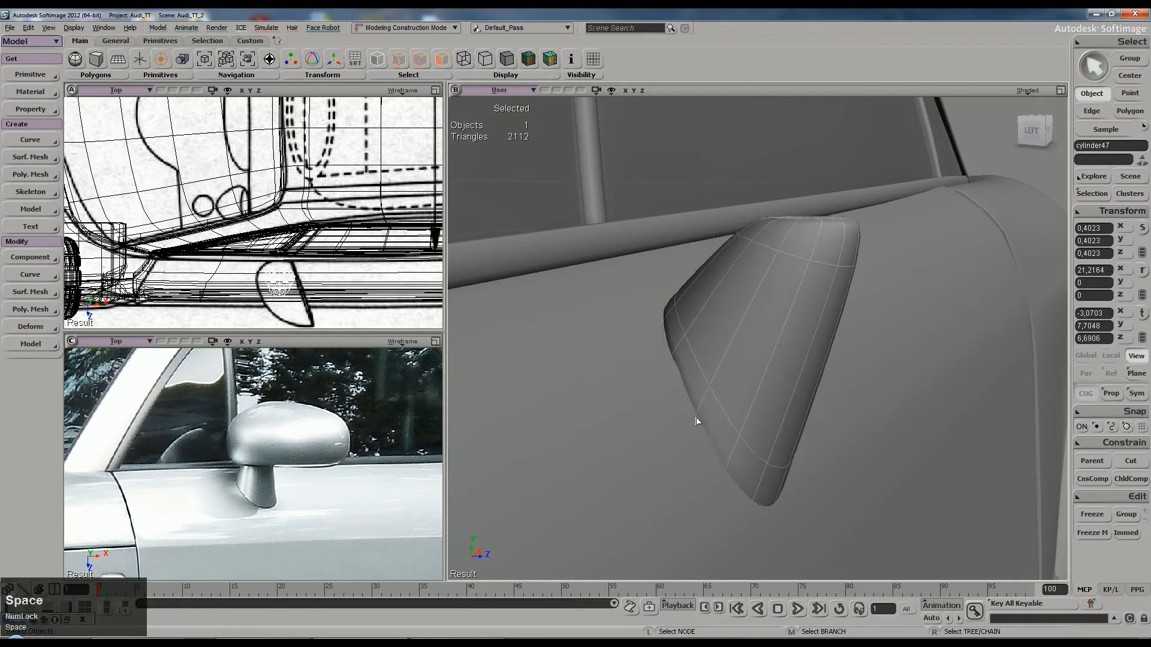
Step: Examine how the stalk meets the door together with the neighbouring body meshes
scroll(789, 423, "down", 2)
left_click(852, 264)
key("s")
right_click_drag(853, 264, 776, 377)
scroll(774, 376, "up", 3)
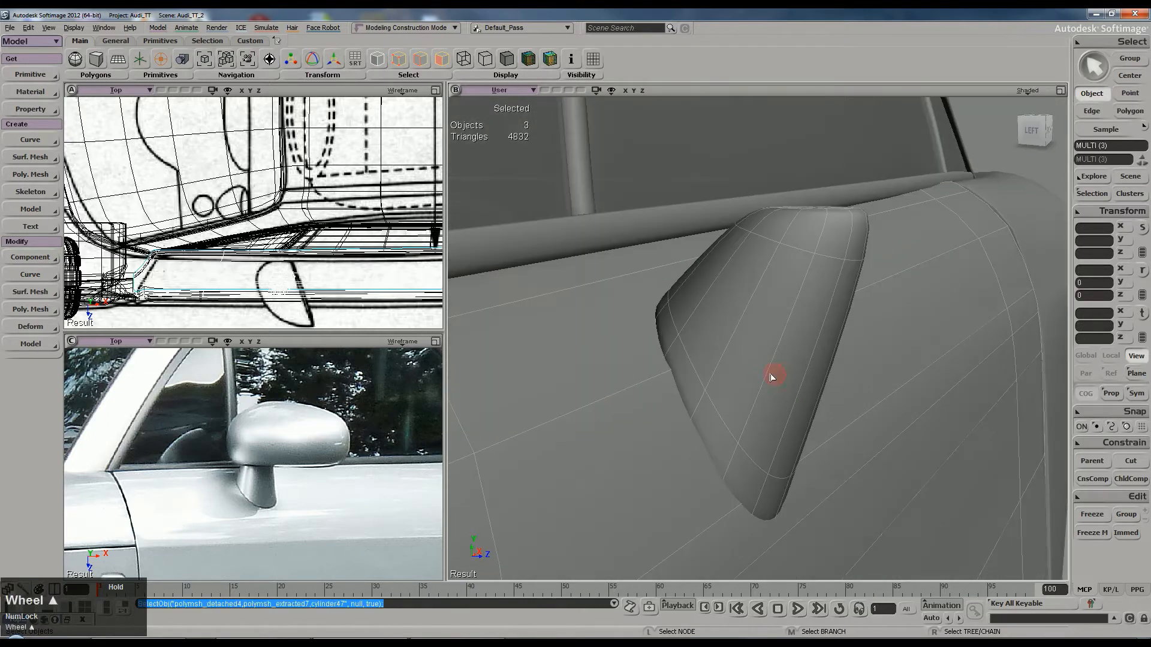
right_click(773, 389)
left_click(758, 421)
Step: Move 25 points in the lower half of the stalk's bottom end slightly away from the door in Z
key("t")
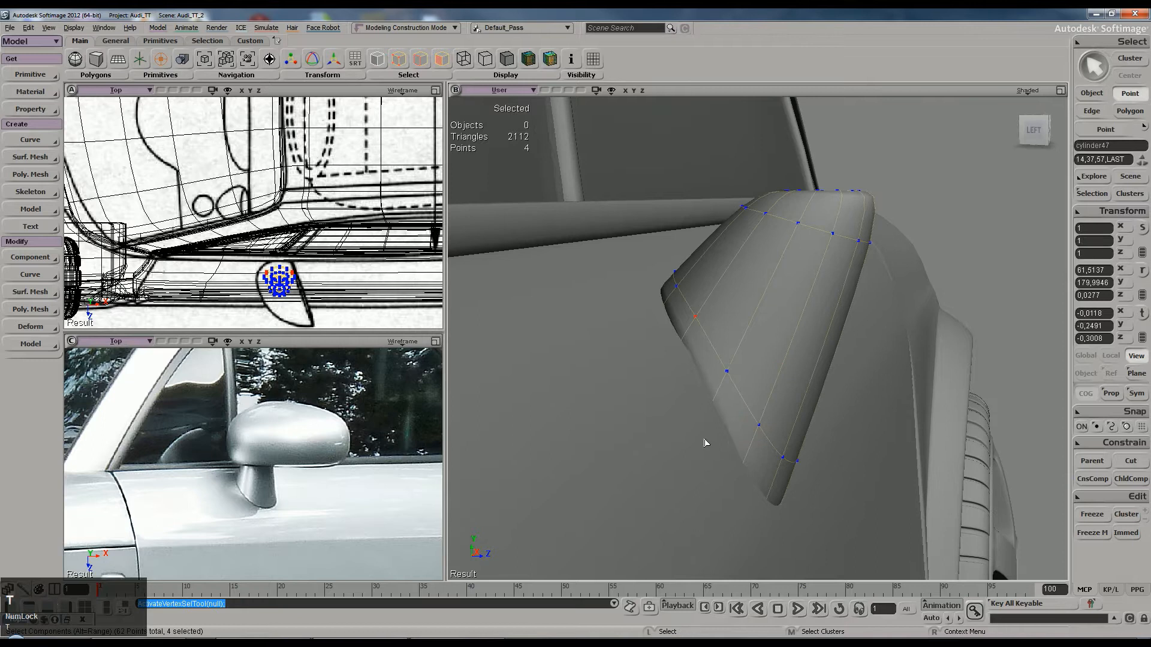
left_click_drag(832, 531, 833, 531)
right_click_drag(833, 531, 760, 470)
left_click(797, 363, "shift")
right_click_drag(815, 388, 896, 393)
key("v")
left_click(819, 443)
left_click_drag(819, 444, 823, 443)
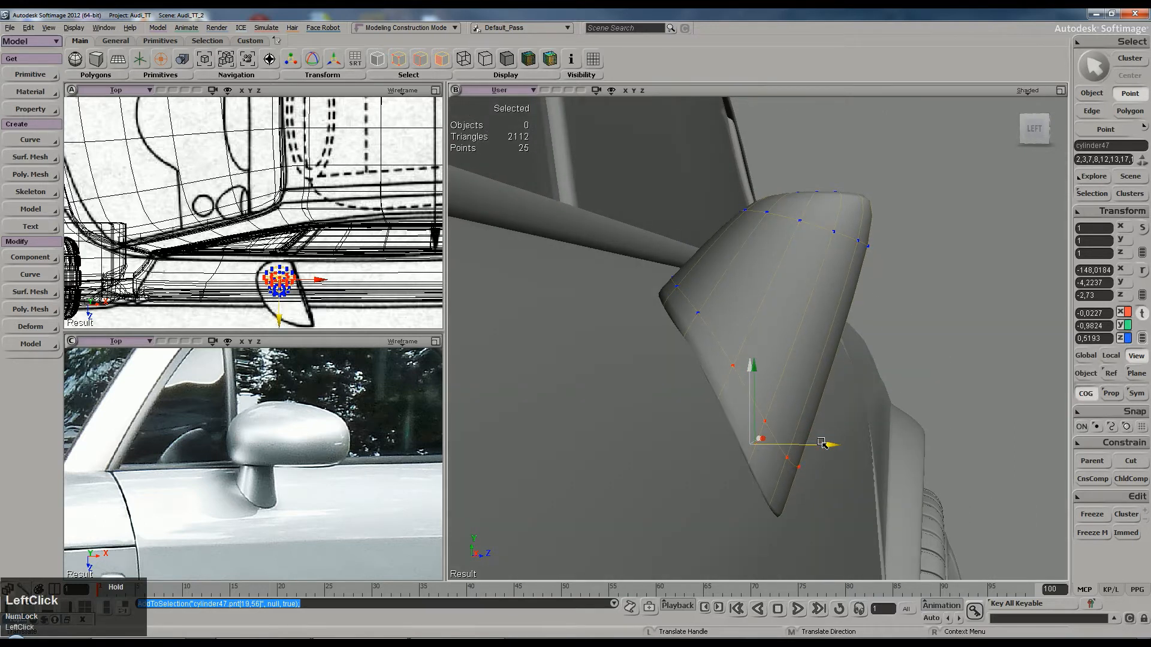
key("space")
key("minus")
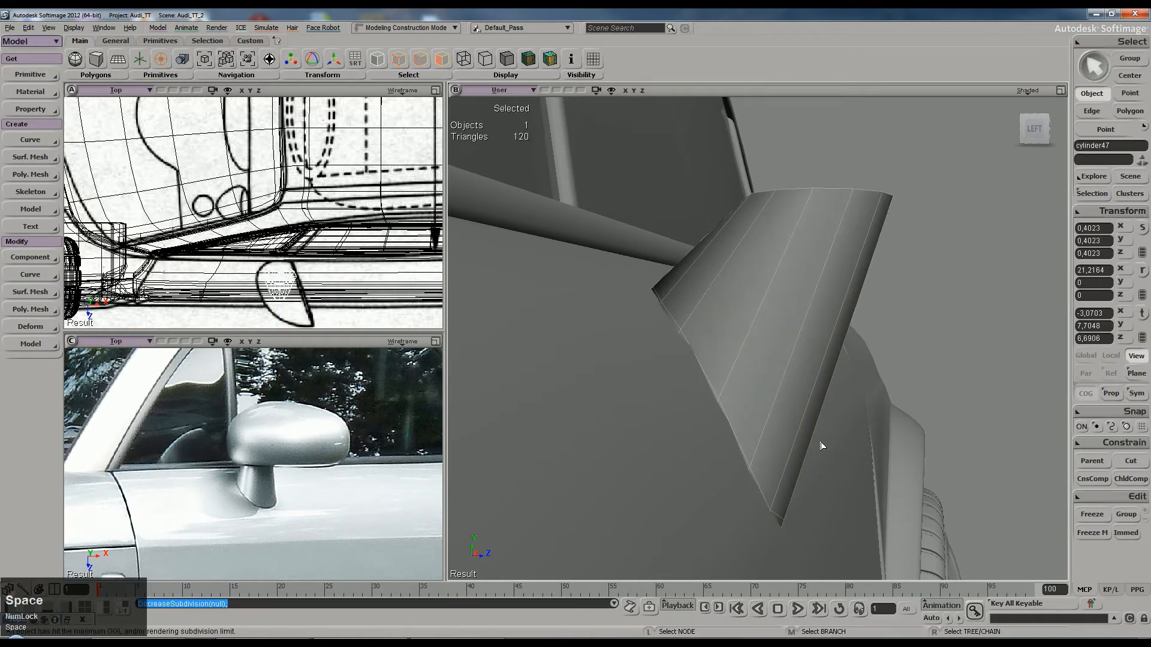
key("plus")
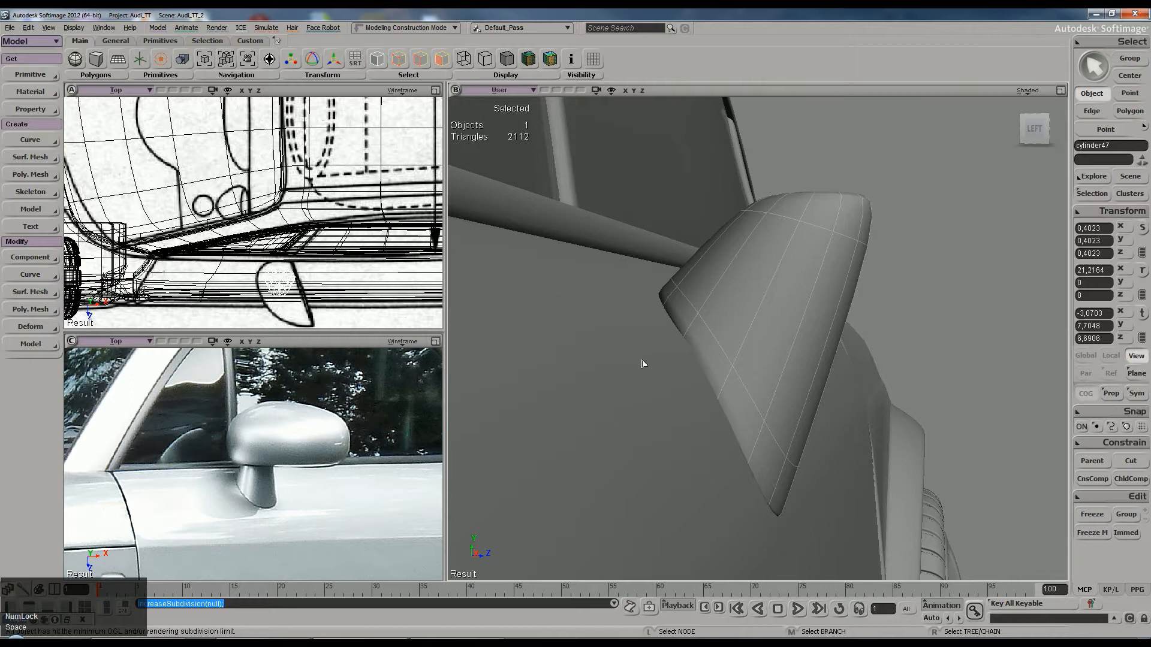
Step: Select the five points midway down the stalk's slanted door-side end in wireframe display and shift them slightly away from the door in Z
key("t")
left_click(709, 386)
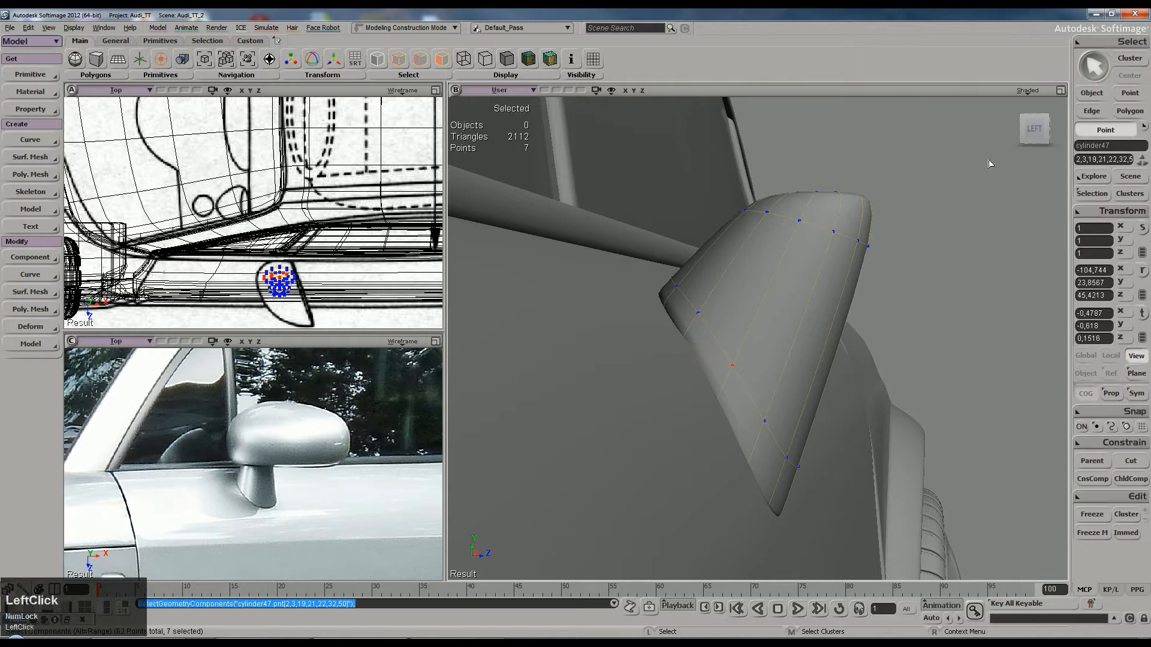
left_click(1027, 90)
left_click(970, 233)
right_click_drag(813, 363, 699, 411)
left_click_drag(748, 412, 749, 414)
right_click_drag(749, 414, 815, 382)
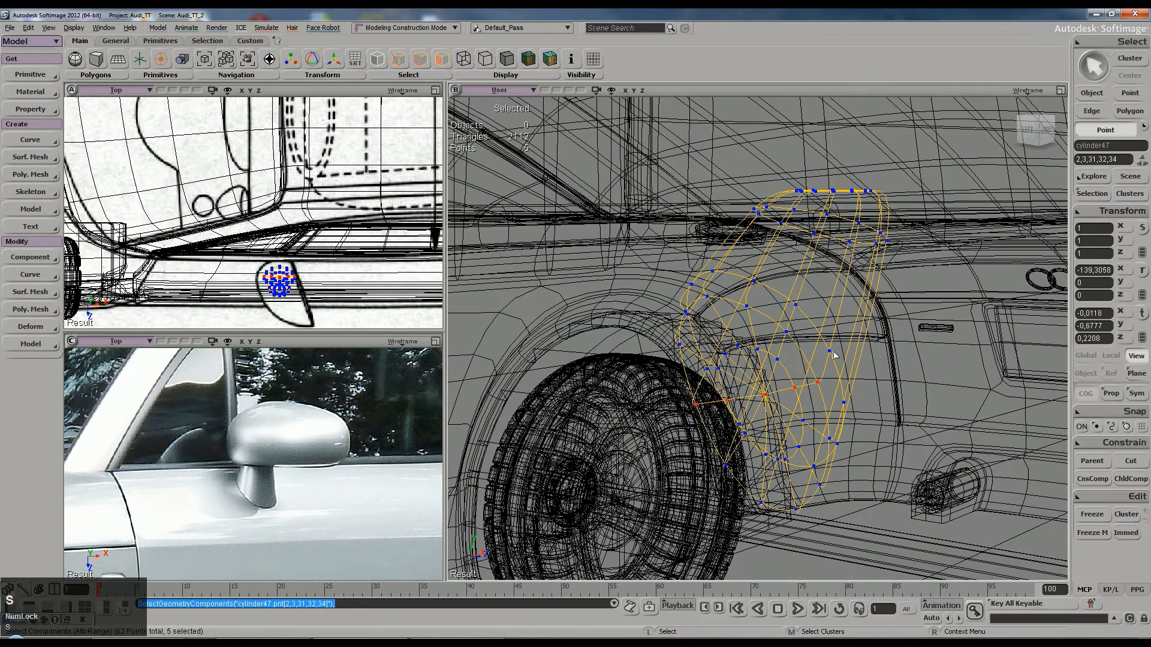
left_click(1027, 90)
left_click(968, 277)
right_click_drag(932, 304, 835, 329)
key("v")
left_click_drag(773, 404, 782, 403)
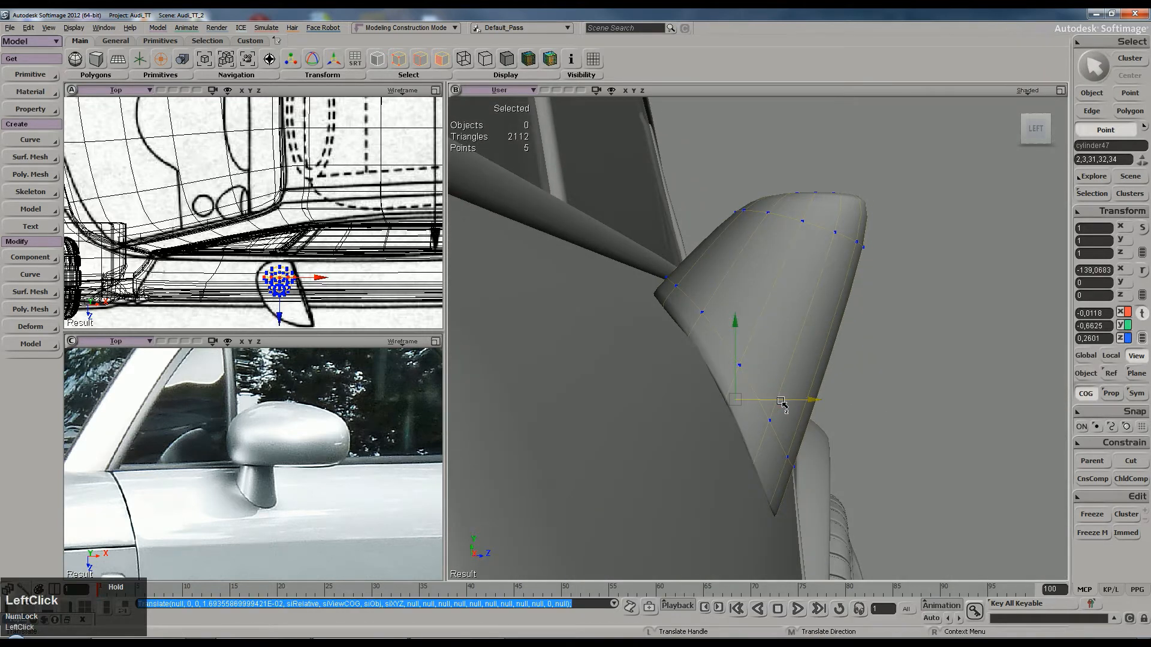
Step: Select the nine points just below the middle of the stalk's door-side end and move them slightly away from the door in Z
key("t")
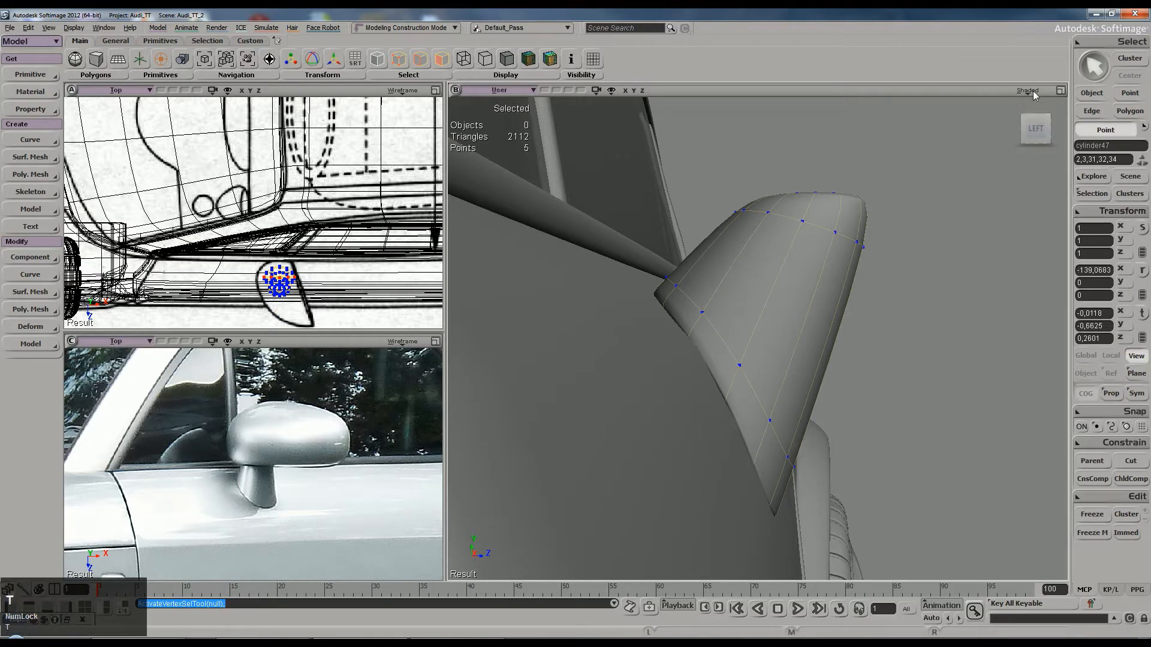
left_click(1027, 90)
left_click(963, 238)
key("s")
right_click_drag(746, 451, 740, 412)
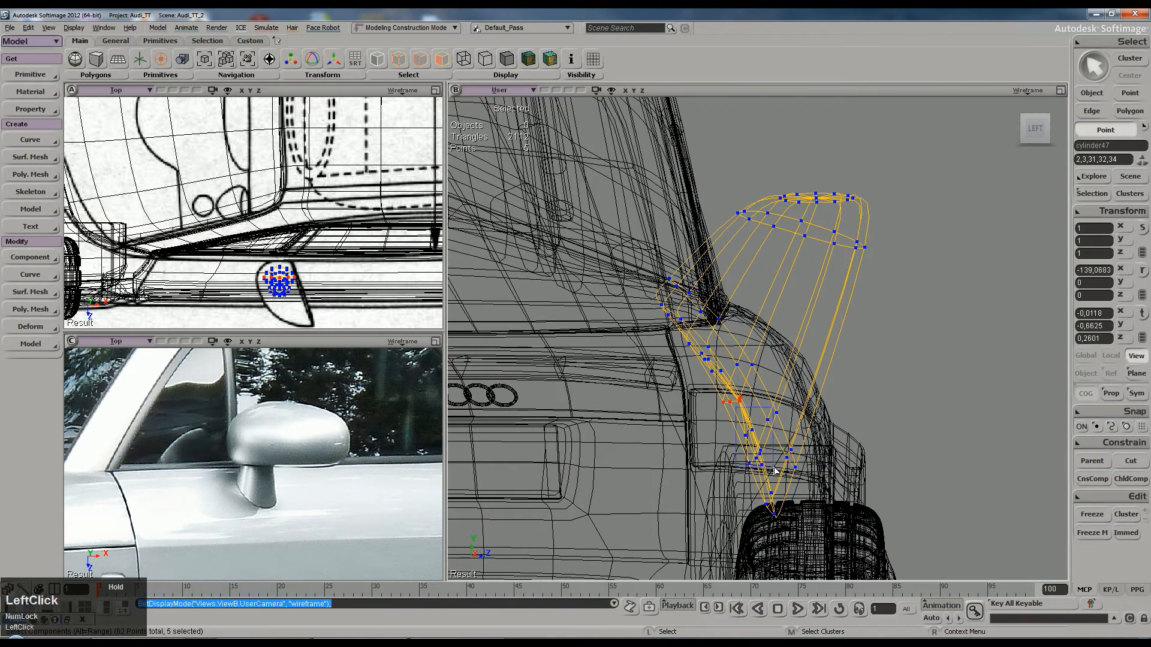
left_click_drag(779, 467, 777, 463)
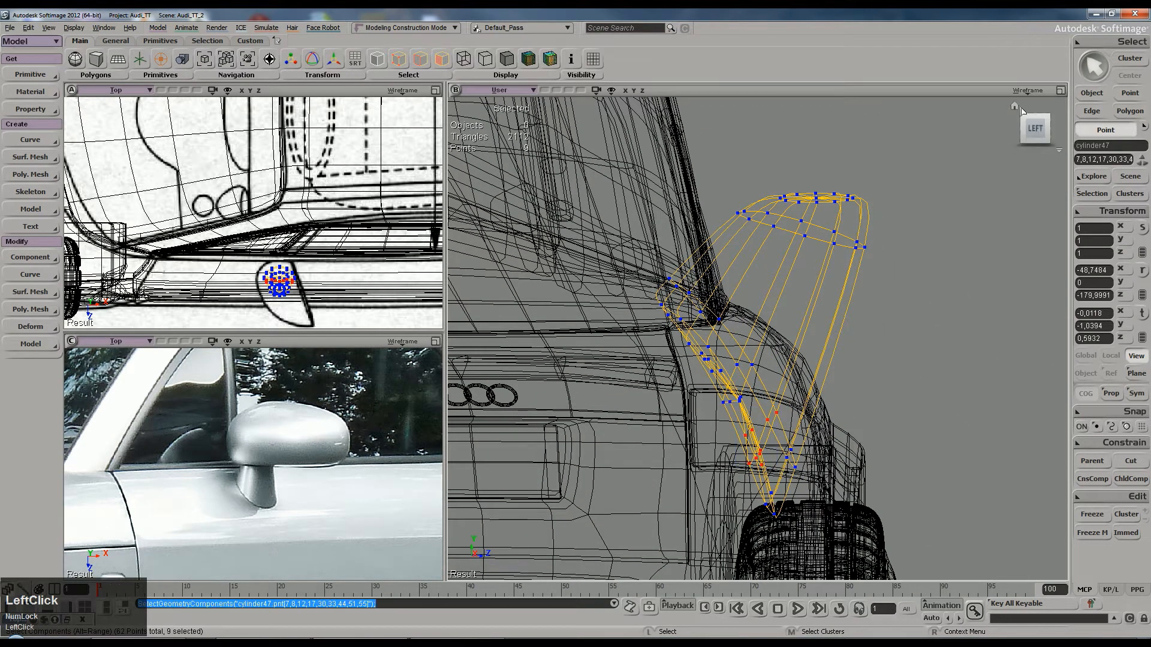
left_click(1027, 91)
left_click(974, 278)
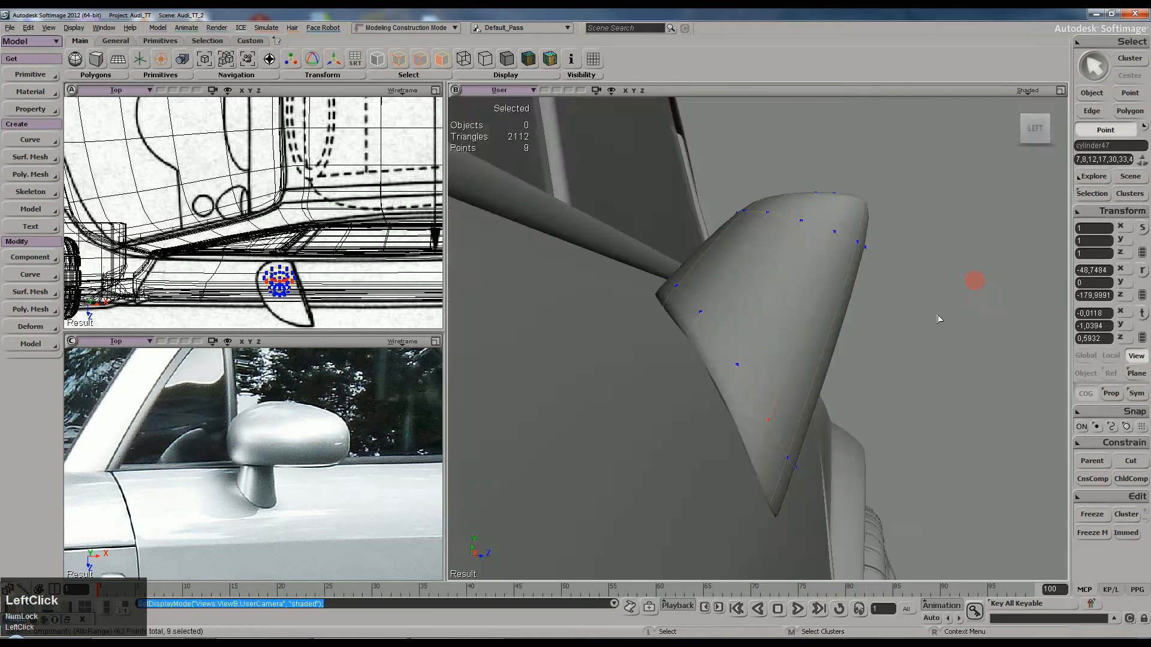
key("v")
left_click_drag(812, 459, 815, 460)
key("space")
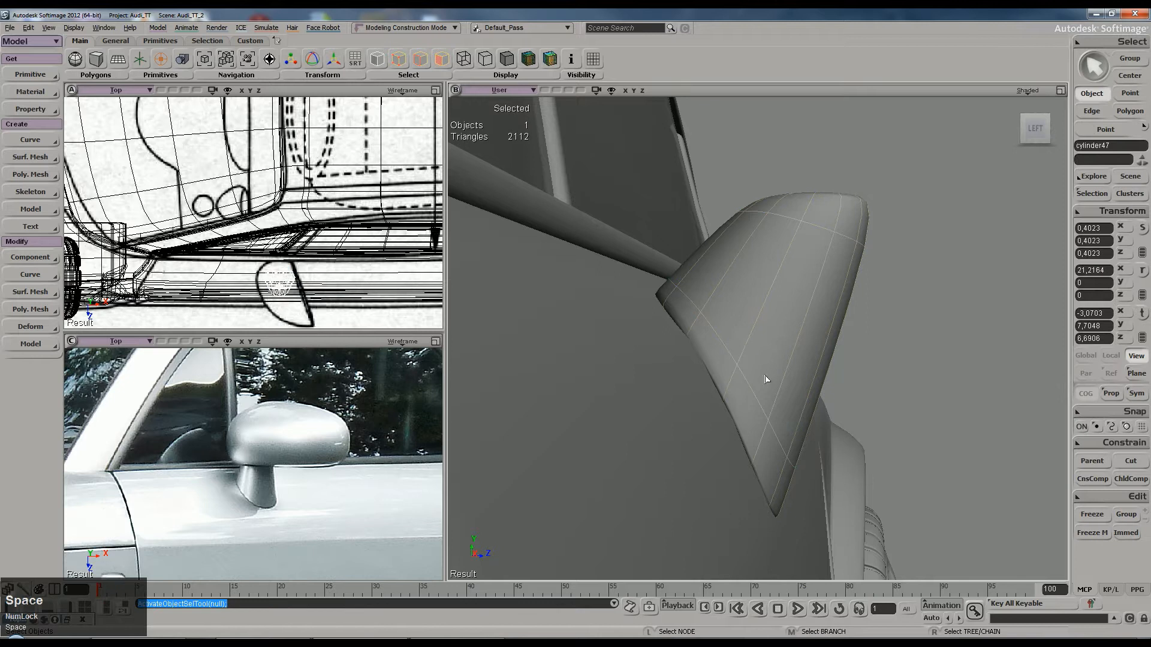
Step: Select the nine points in the upper part of the stalk's door-side end through the mesh and adjust them slightly in Z and upward
left_click(1048, 93)
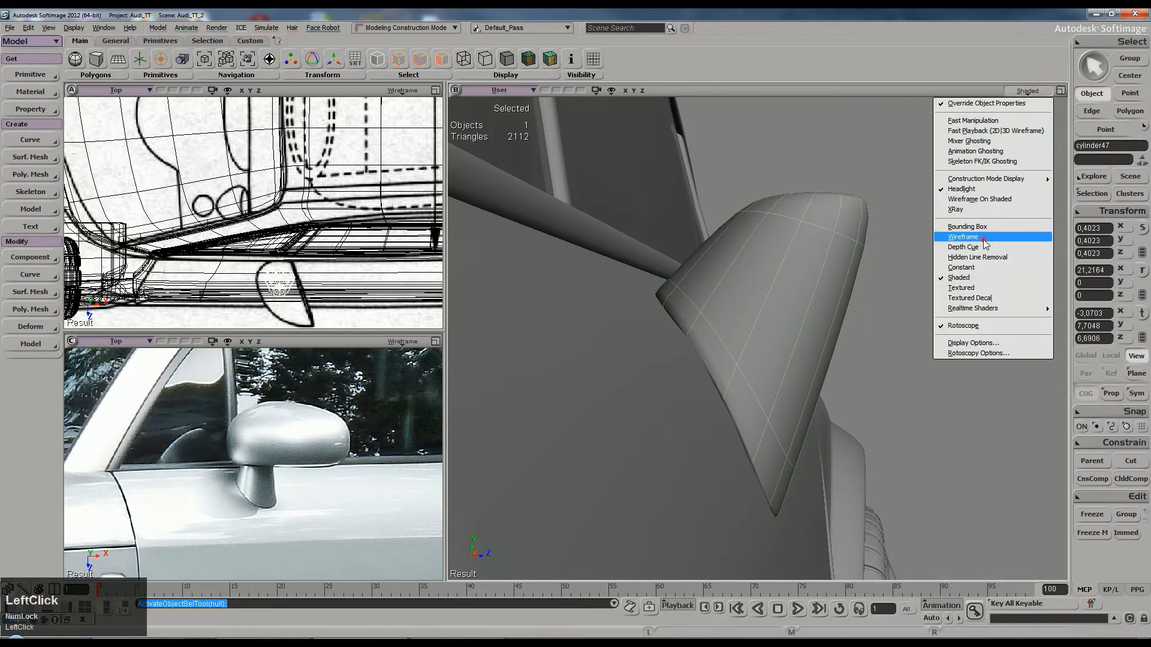
left_click(962, 238)
key("s")
right_click_drag(720, 367, 732, 363)
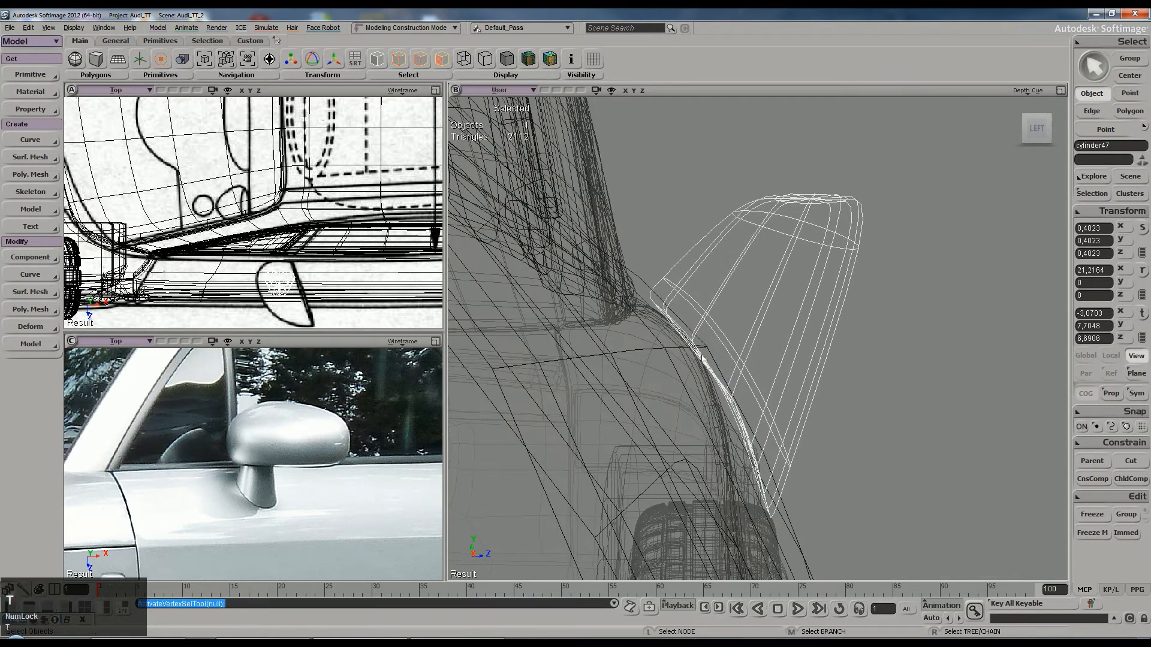
key("t")
left_click_drag(730, 375, 729, 373)
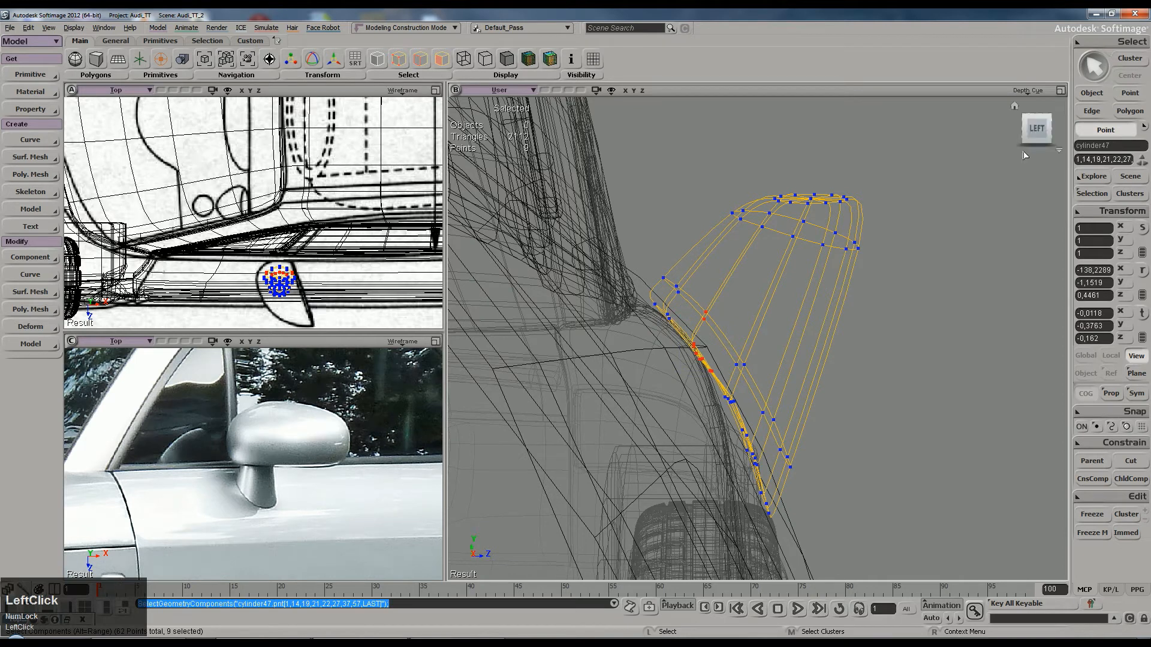
left_click(1028, 91)
left_click(959, 278)
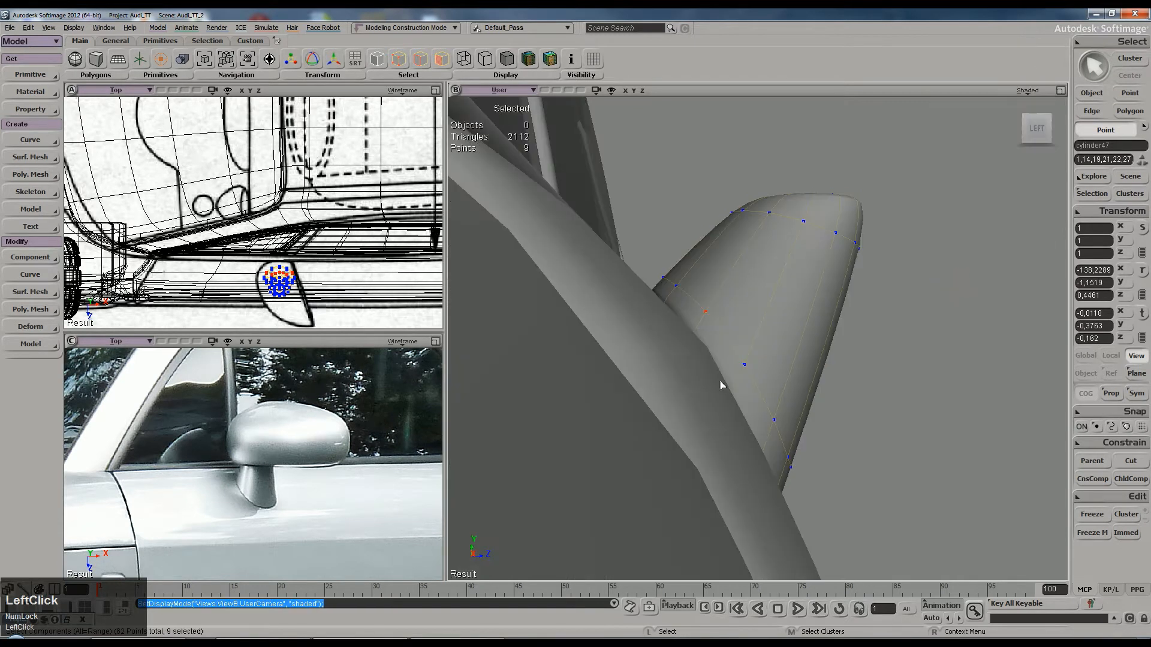
key("v")
left_click_drag(749, 356, 754, 359)
key("s")
mouse_move(754, 360)
right_mouse_down()
mouse_move(741, 340)
mouse_move(747, 357)
right_mouse_up()
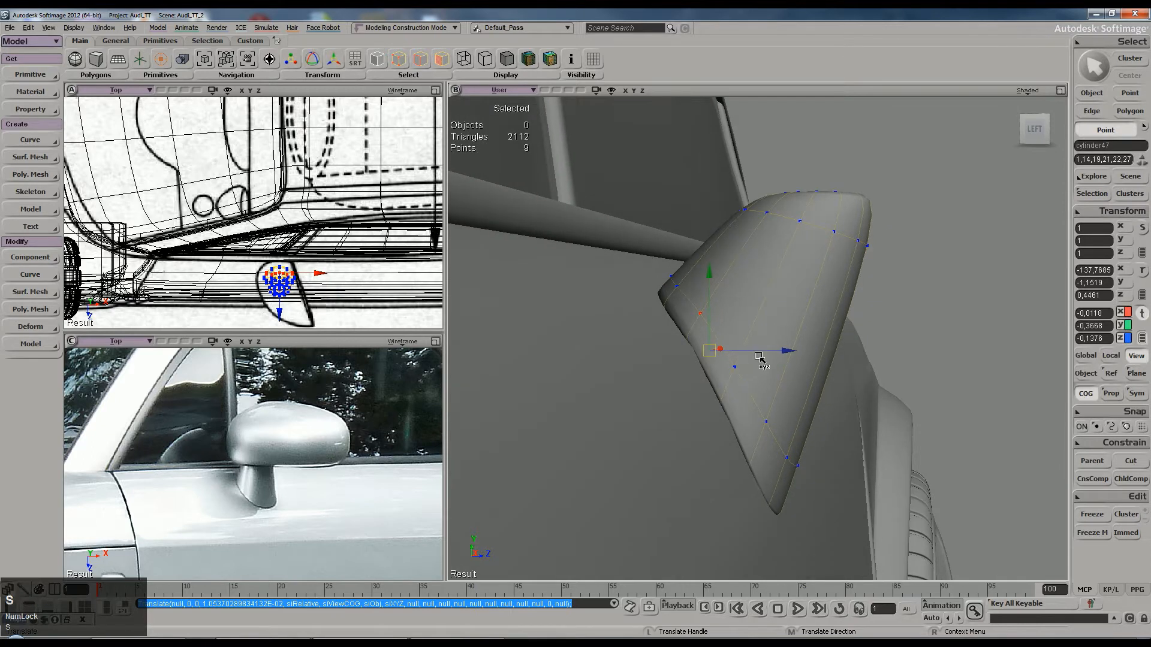
left_click_drag(751, 329, 744, 321)
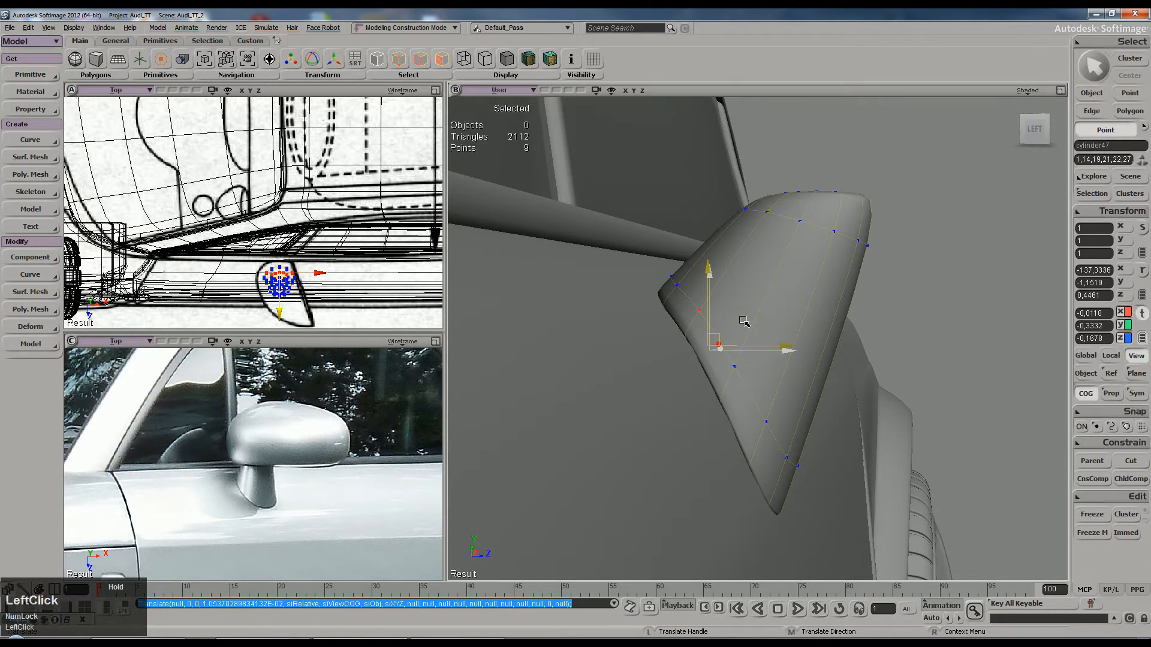
Step: Add an edge loop around the stalk near its top end at the lowest subdivision level and raise the subdivision again
key("space")
left_click(963, 296)
scroll(879, 357, "down", 5)
key("s")
right_click_drag(855, 357, 722, 293)
scroll(721, 293, "up", 5)
left_click(829, 261)
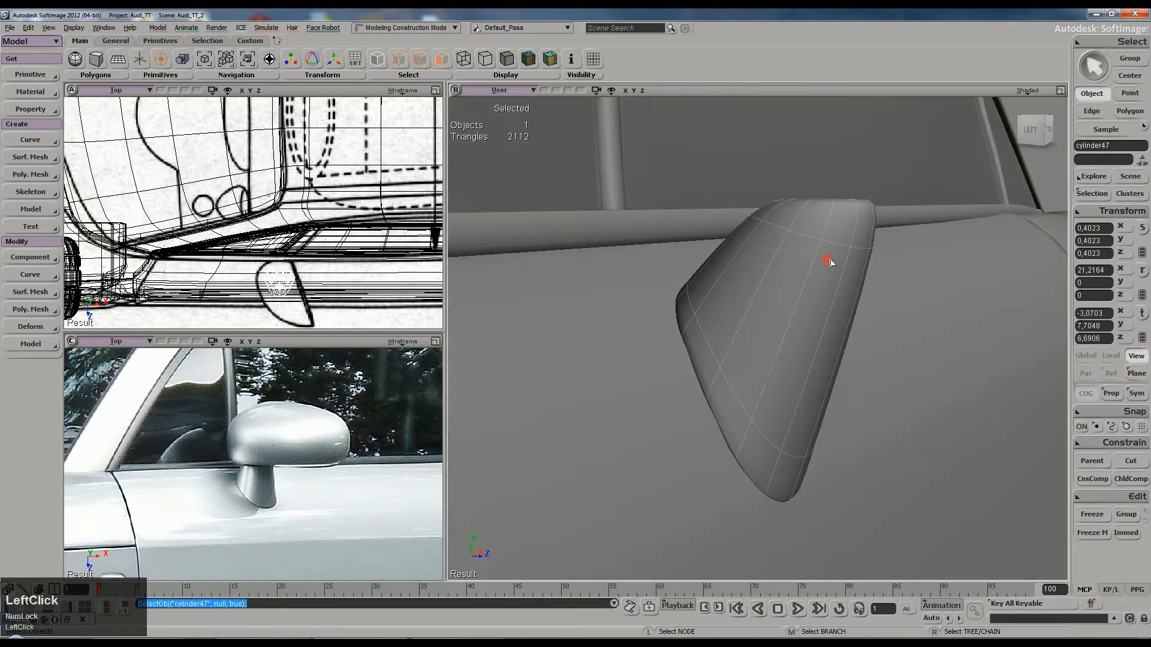
right_click_drag(829, 262, 840, 283)
key("minus")
key("backslash")
middle_click(827, 272)
key("s")
right_click_drag(829, 264, 863, 276)
key("plus")
key("space")
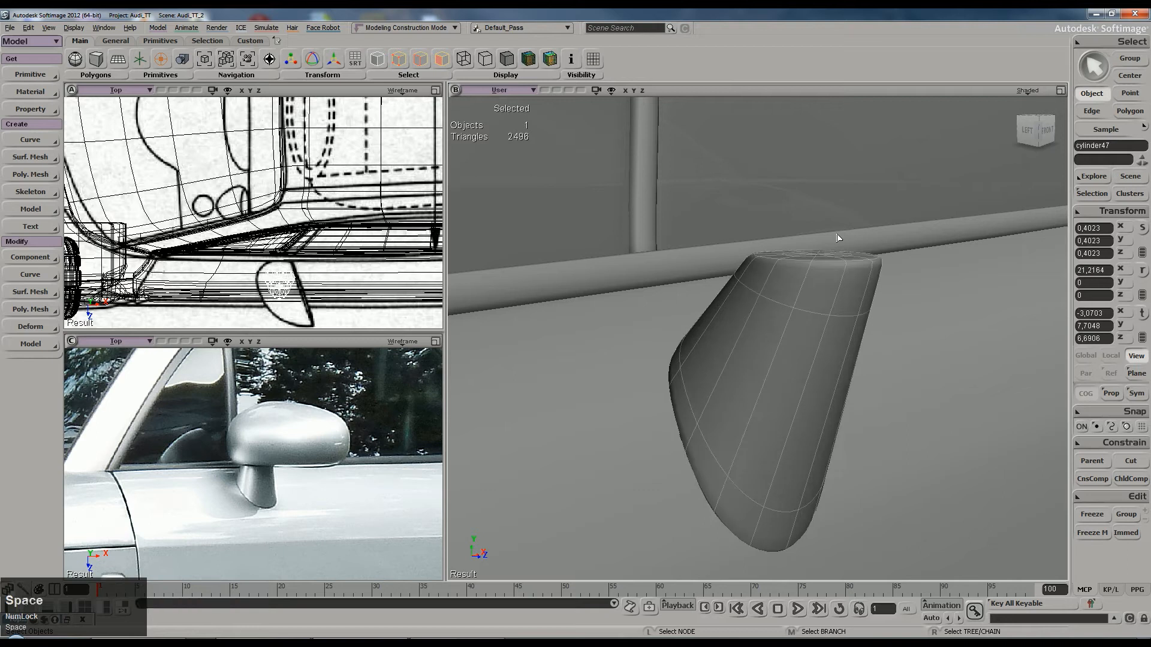
Step: Select the 37 points of the unsubdivided stalk's top end and move them toward the door in negative Z
scroll(847, 229, "down", 10)
left_click(912, 182)
key("s")
right_click_drag(691, 357, 377, 416)
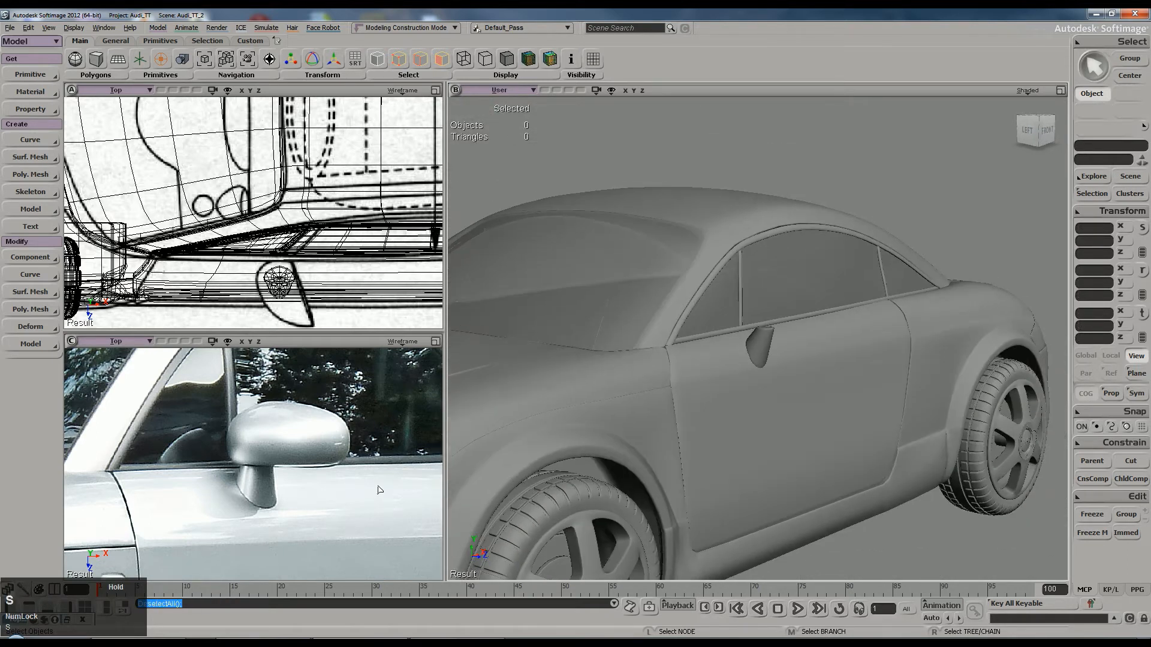
right_click_drag(689, 430, 787, 385)
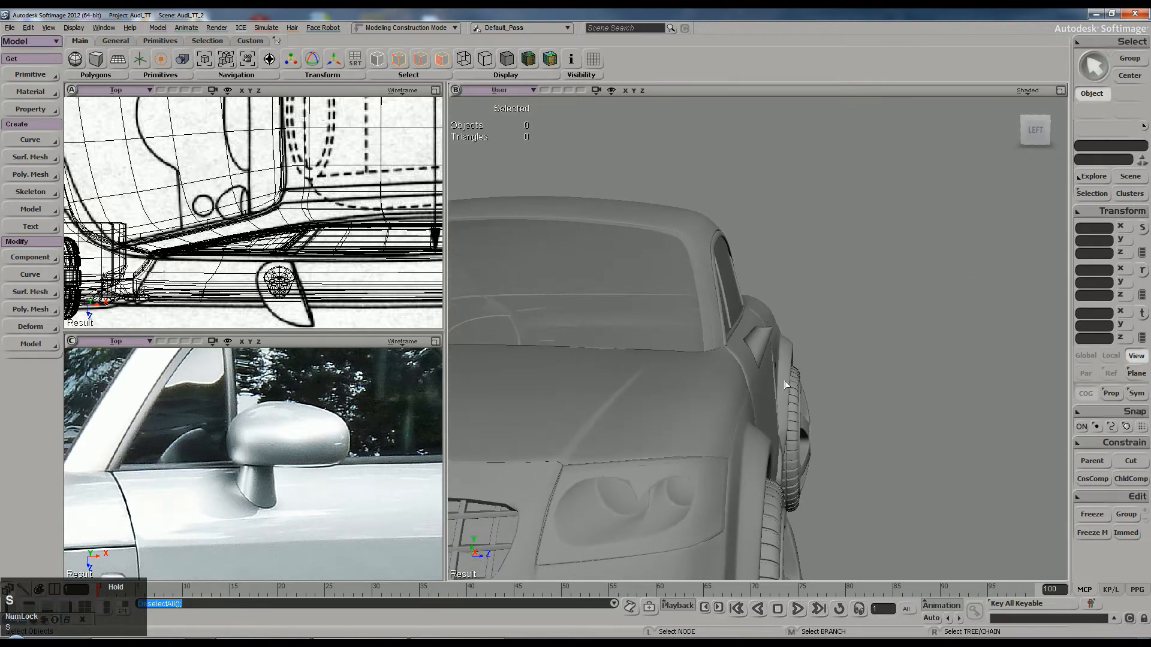
left_click(767, 337)
scroll(876, 302, "up", 5)
key("minus")
key("t")
left_click_drag(839, 342, 829, 313)
key("v")
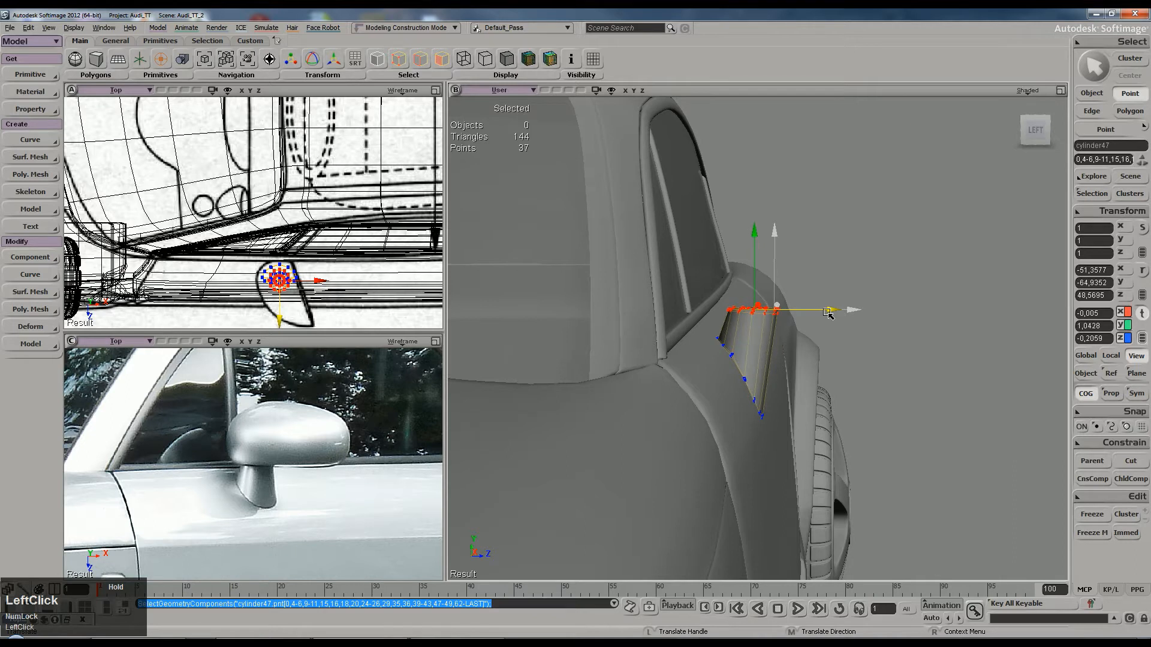
Step: Reselect the stalk as an object and raise its subdivision level again
key("space")
left_click(886, 294)
key("s")
right_click_drag(881, 326, 797, 348)
left_click(800, 352)
key("plus")
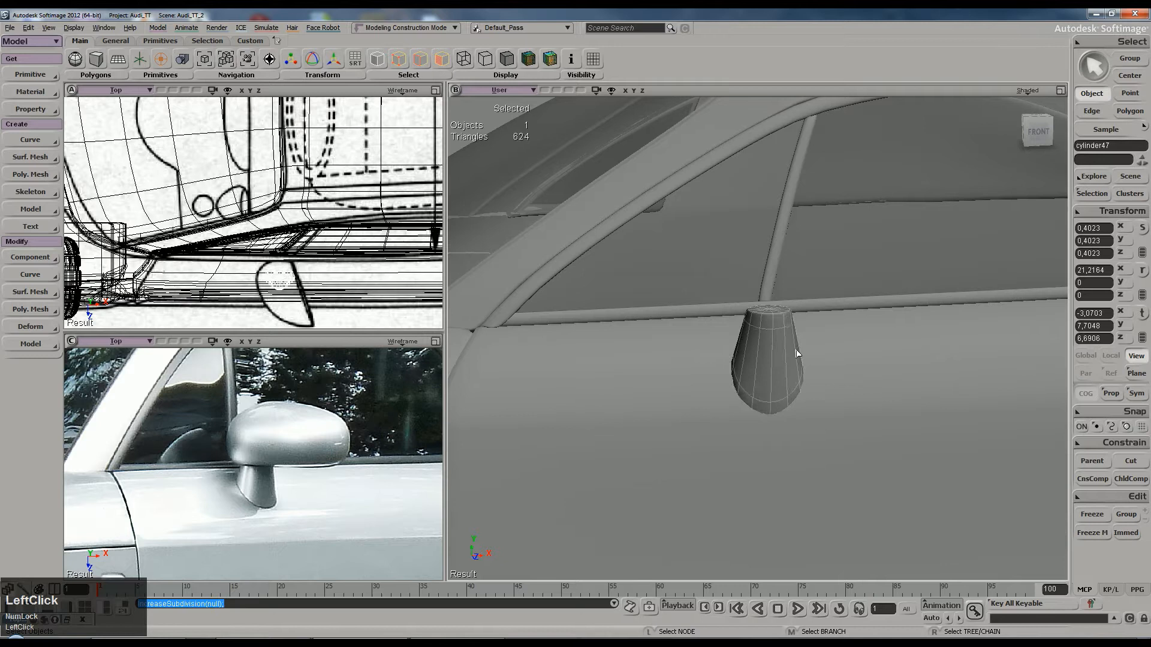
Step: Compare the stalk's shape and position on the whole car with the wider photo reference of the mirror
left_click(513, 192)
key("s")
mouse_move(791, 353)
right_mouse_down()
mouse_move(840, 341)
mouse_move(794, 345)
right_mouse_up()
middle_click_drag(794, 345, 765, 406)
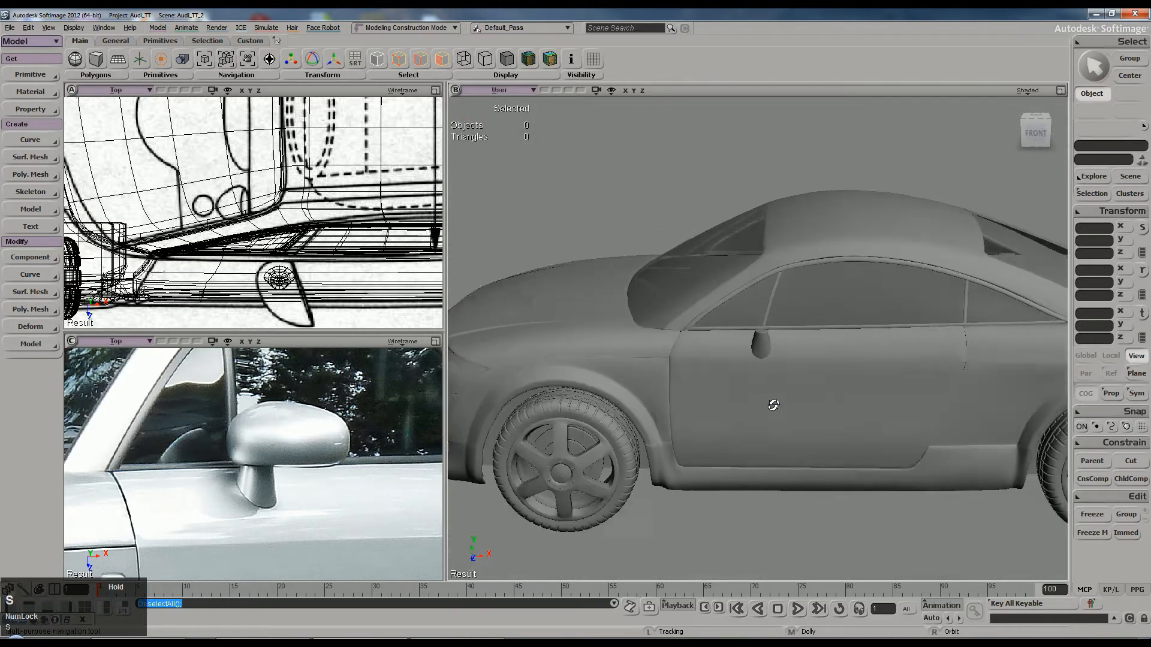
left_click(766, 344)
right_click_drag(766, 344, 266, 543)
scroll(310, 502, "down", 3)
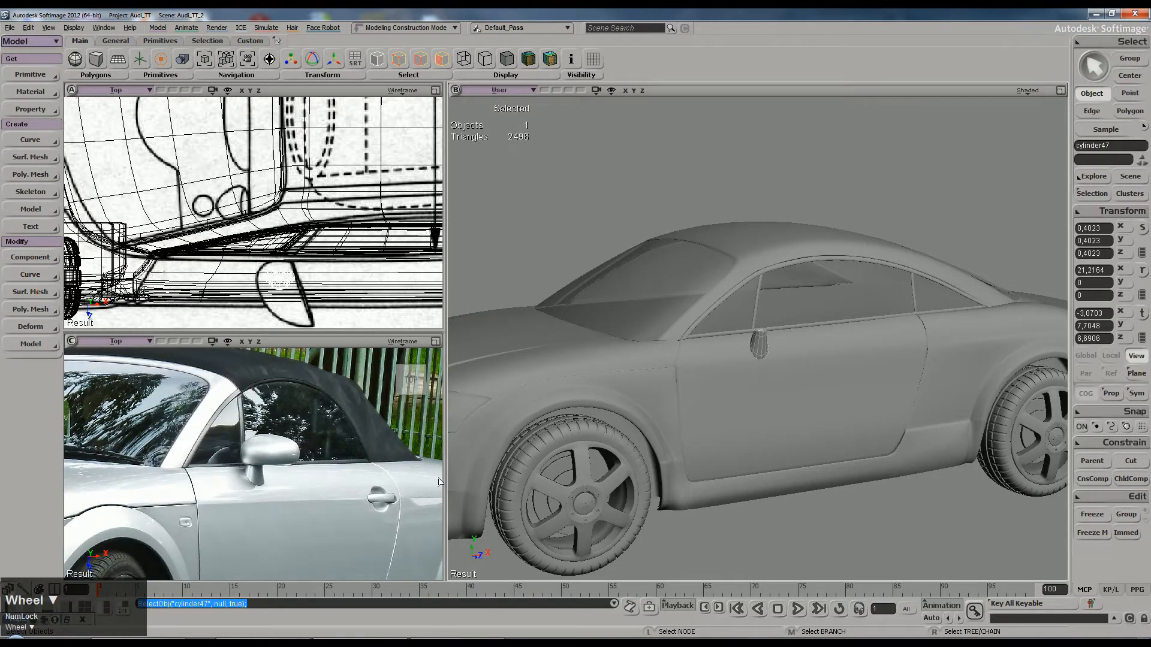
left_click(614, 170)
scroll(740, 336, "up", 6)
key("s")
right_click_drag(781, 355, 793, 355)
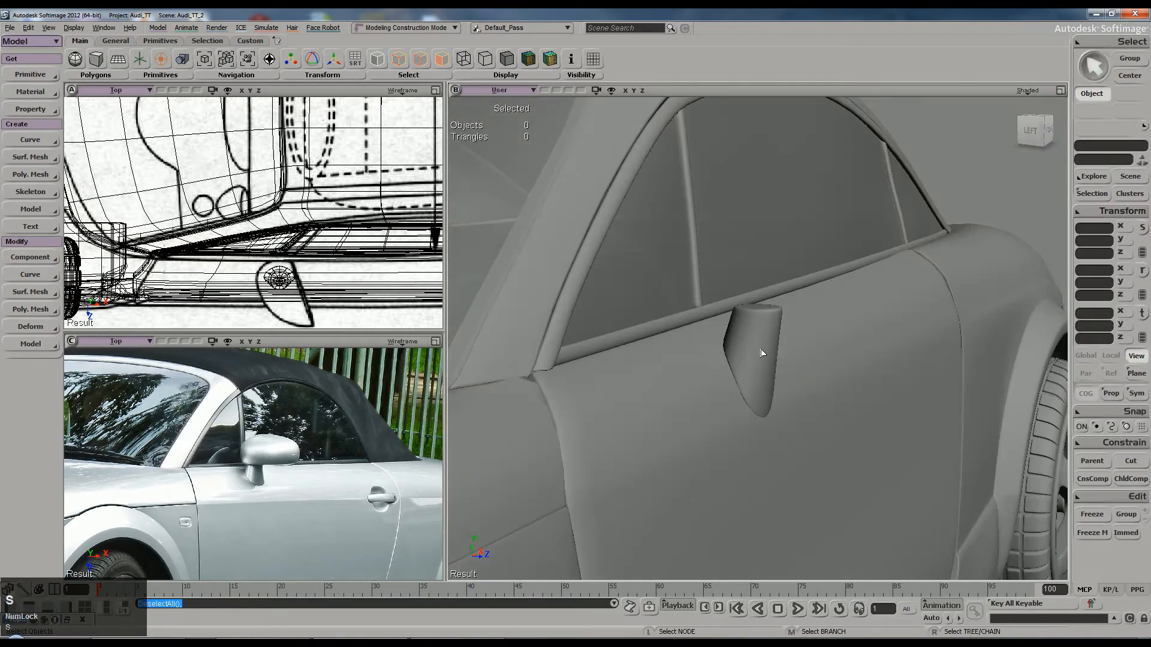
left_click(761, 353)
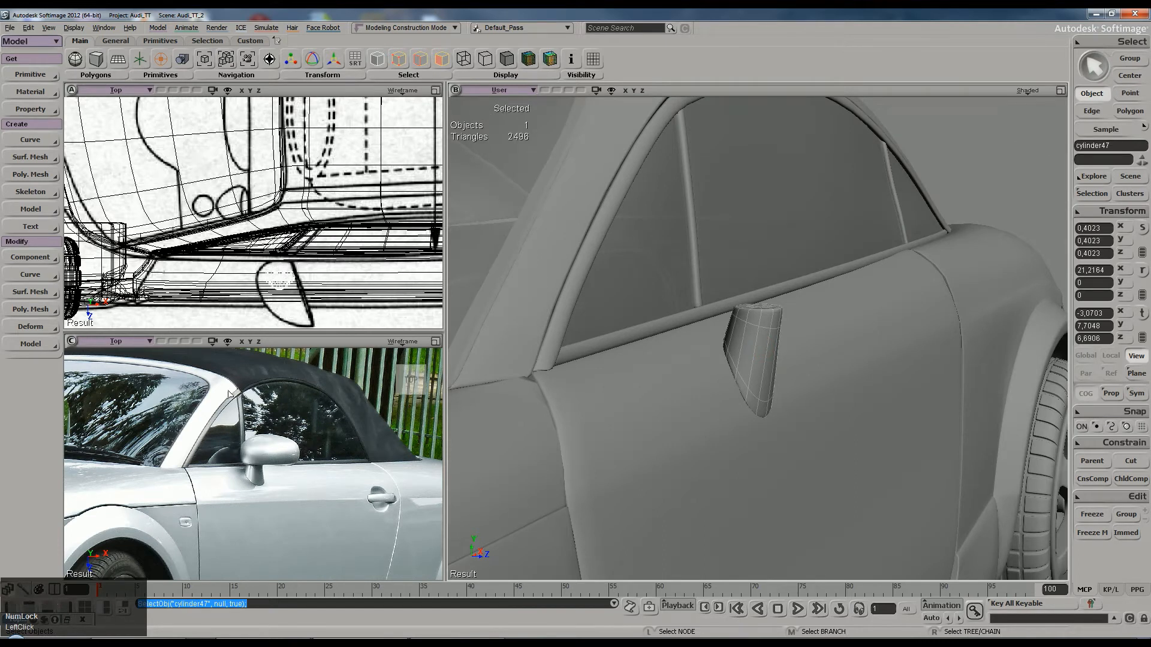
Step: Create a polygon mesh cube with its default settings
left_click(30, 74)
mouse_move(82, 97)
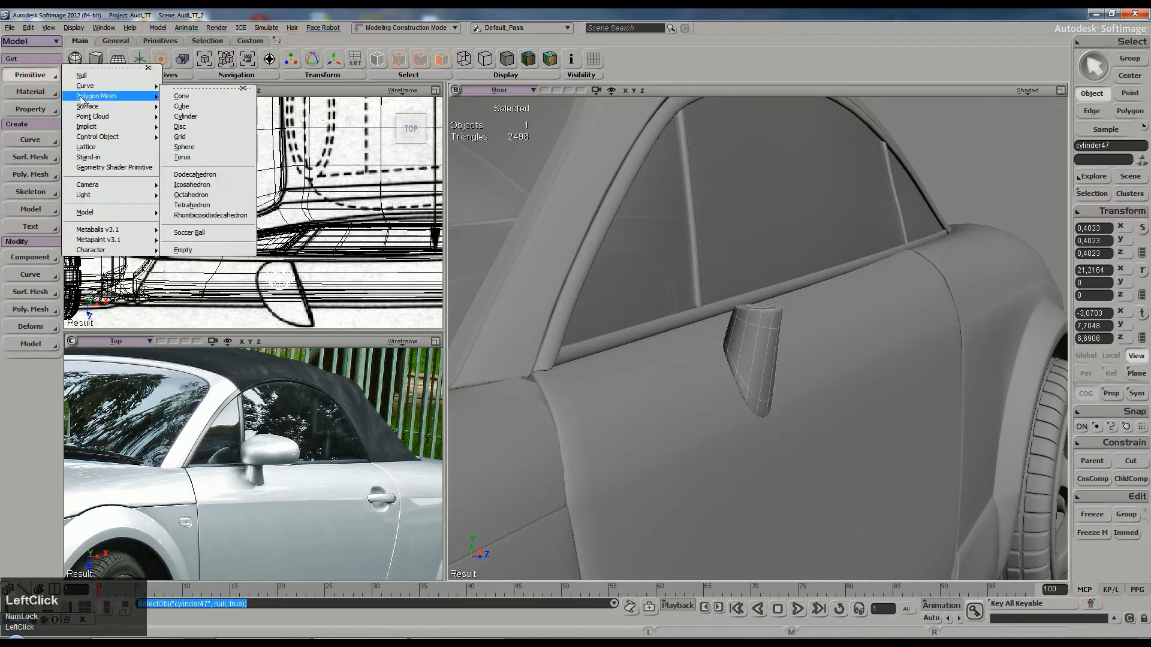
left_click(182, 106)
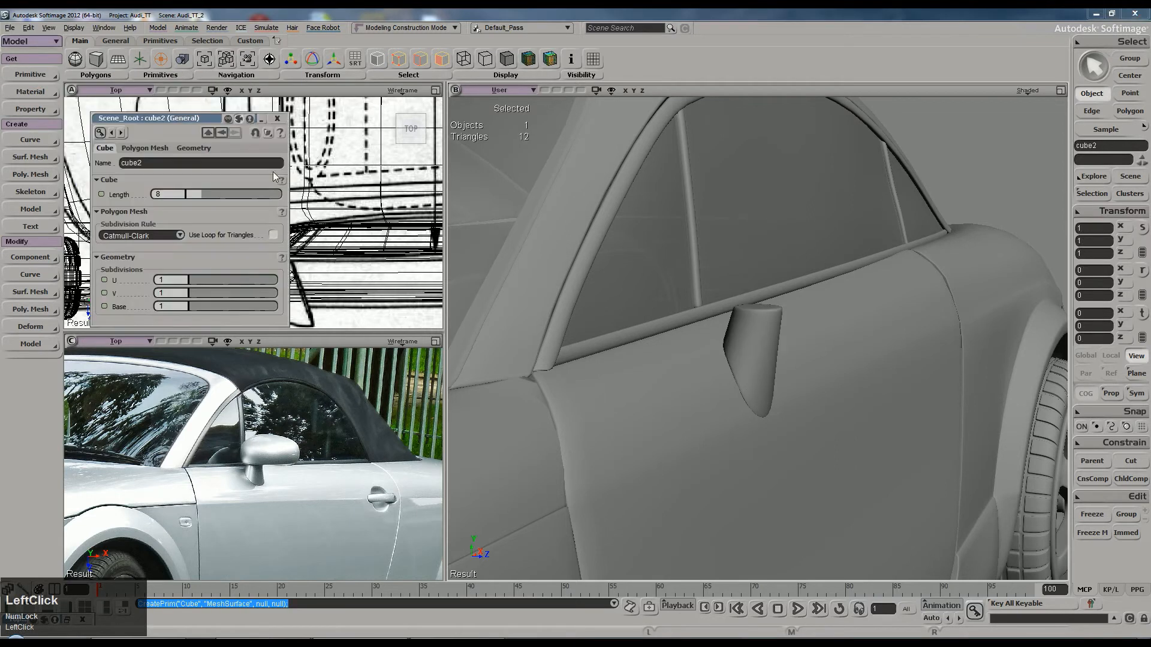
left_click(278, 119)
Step: Move the cube over the mirror stalk in the Top view, to about X -3.04 and Z 6.77
scroll(282, 180, "down", 5)
key("v")
left_click_drag(333, 180, 294, 256)
scroll(298, 254, "up", 10)
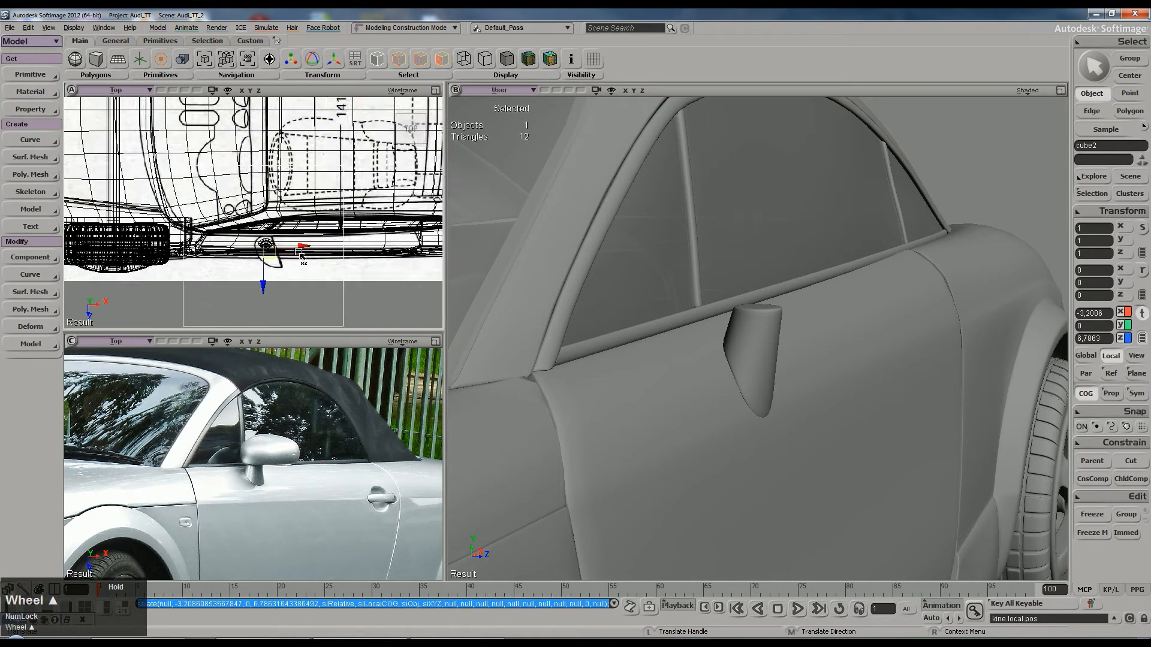
key("s")
left_click_drag(298, 251, 252, 156)
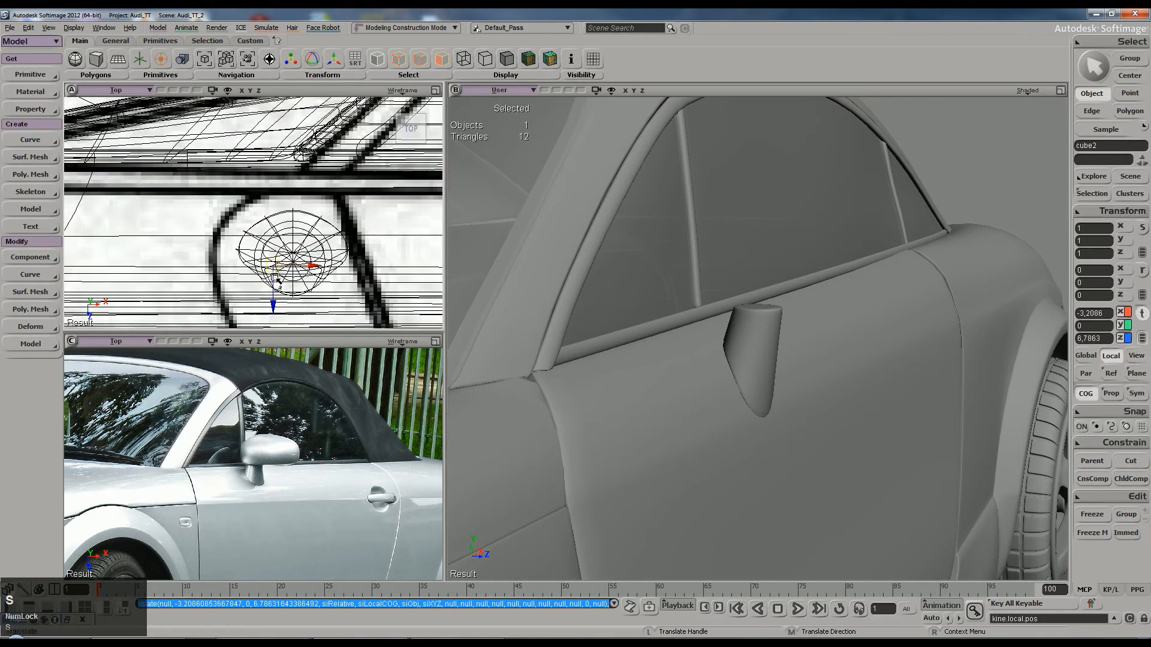
left_click_drag(295, 289, 314, 285)
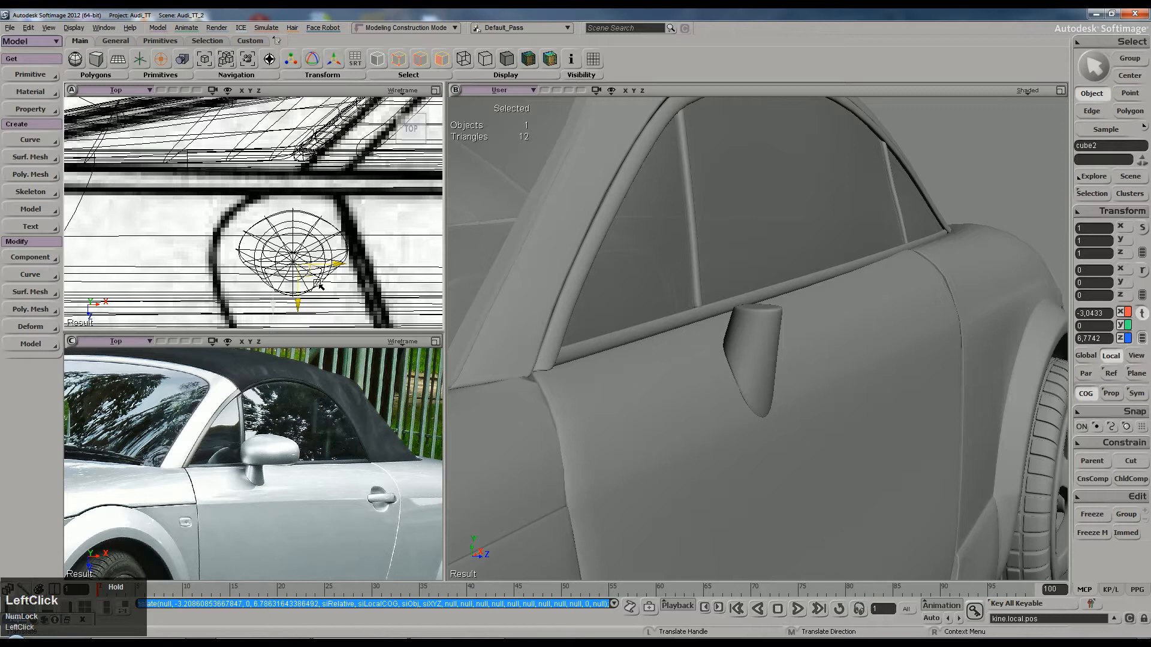
Step: Raise the cube to about Y 7.71 and scale it uniformly to about 0.124 around the stalk
scroll(768, 442, "down", 5)
left_click_drag(761, 424, 761, 264)
key("x")
left_click_drag(719, 363, 676, 378)
scroll(267, 210, "down", 4)
key("v")
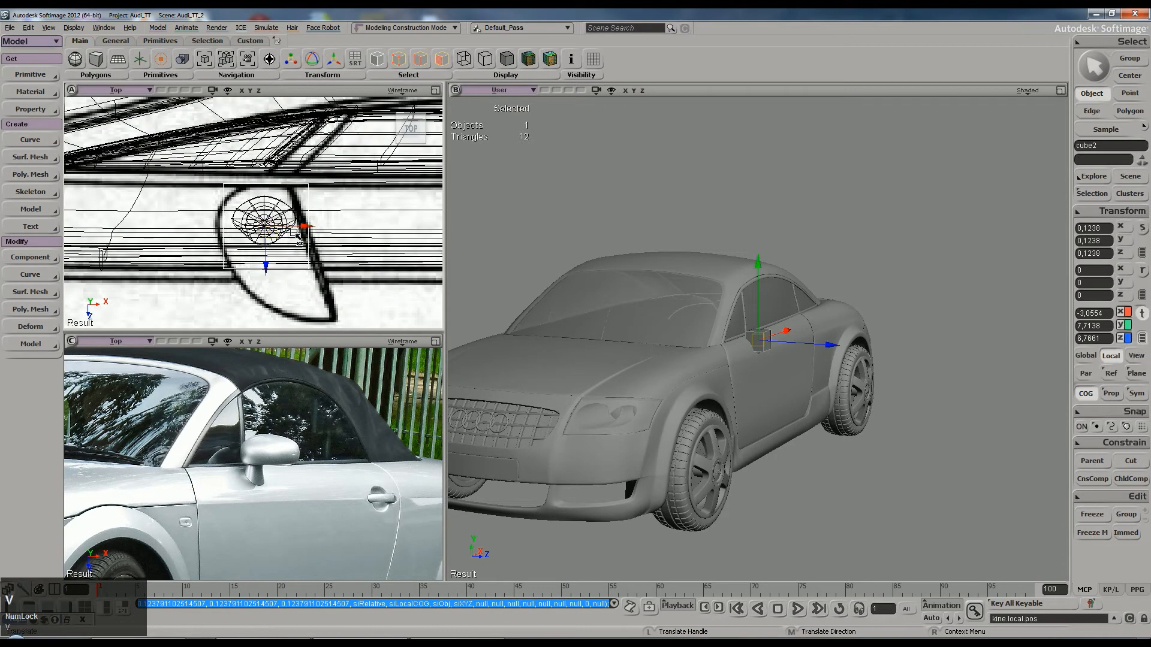
Step: Rotate the cube to about 18.2 degrees around Y and shift it to about X -3.09 and Z 6.78 to match the mirror outline
key("c")
left_click_drag(299, 216, 300, 213)
key("v")
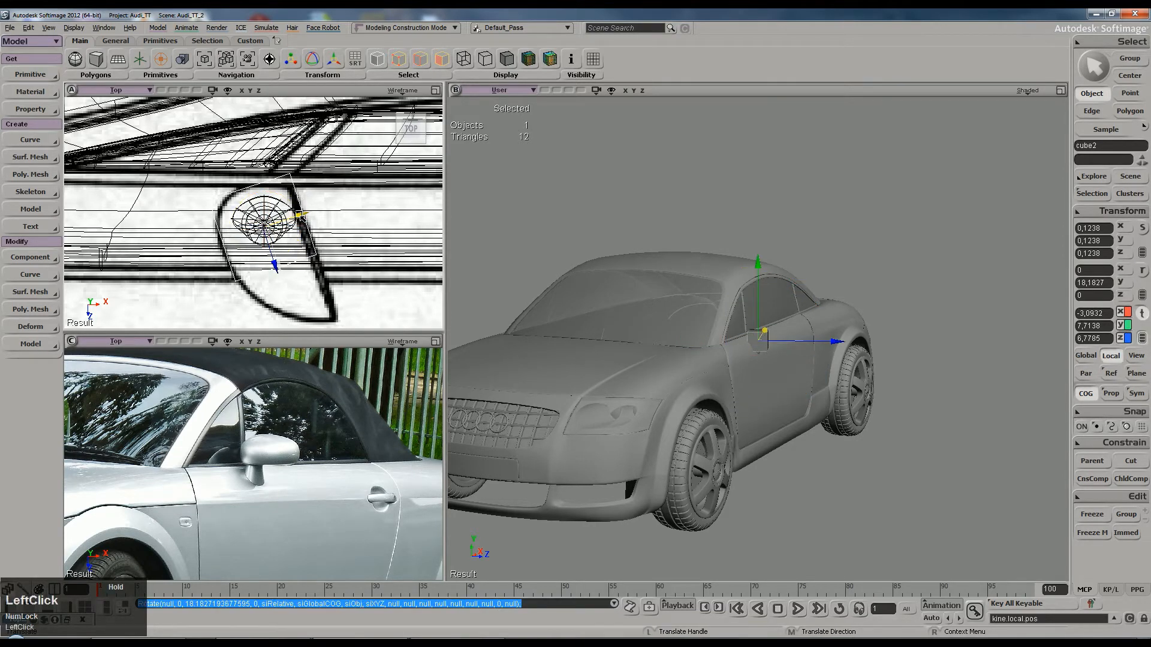
key("space")
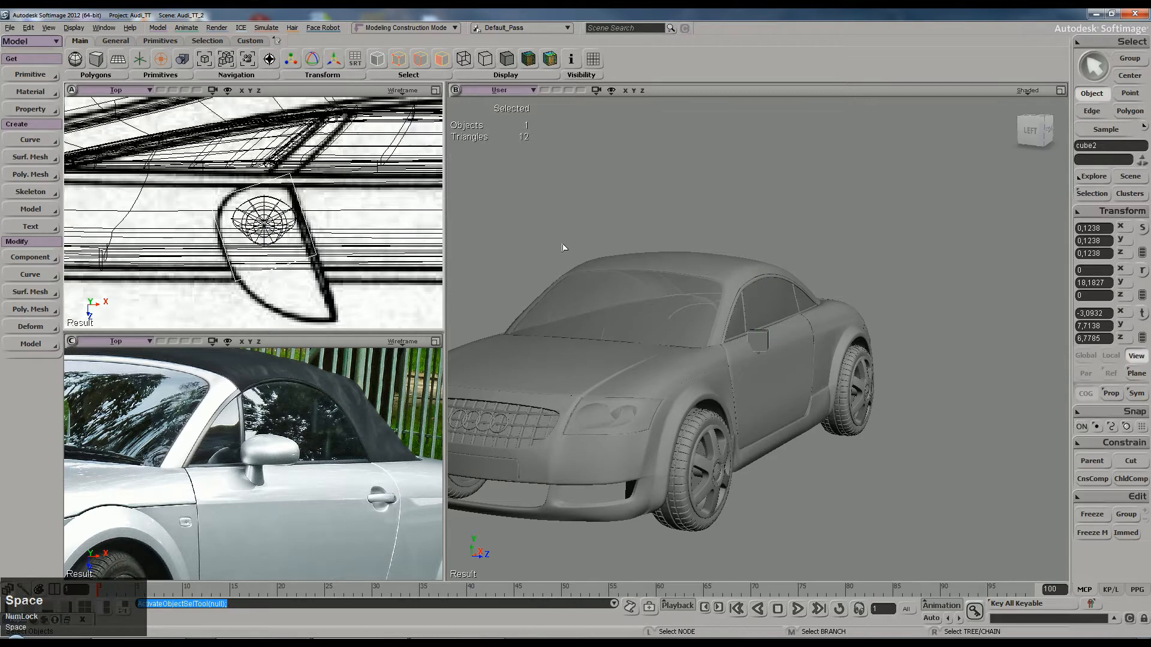
Step: Flatten the cube to a Y scale of about 0.082 and raise it to about Y 8.26 above the stalk
scroll(747, 333, "up", 3)
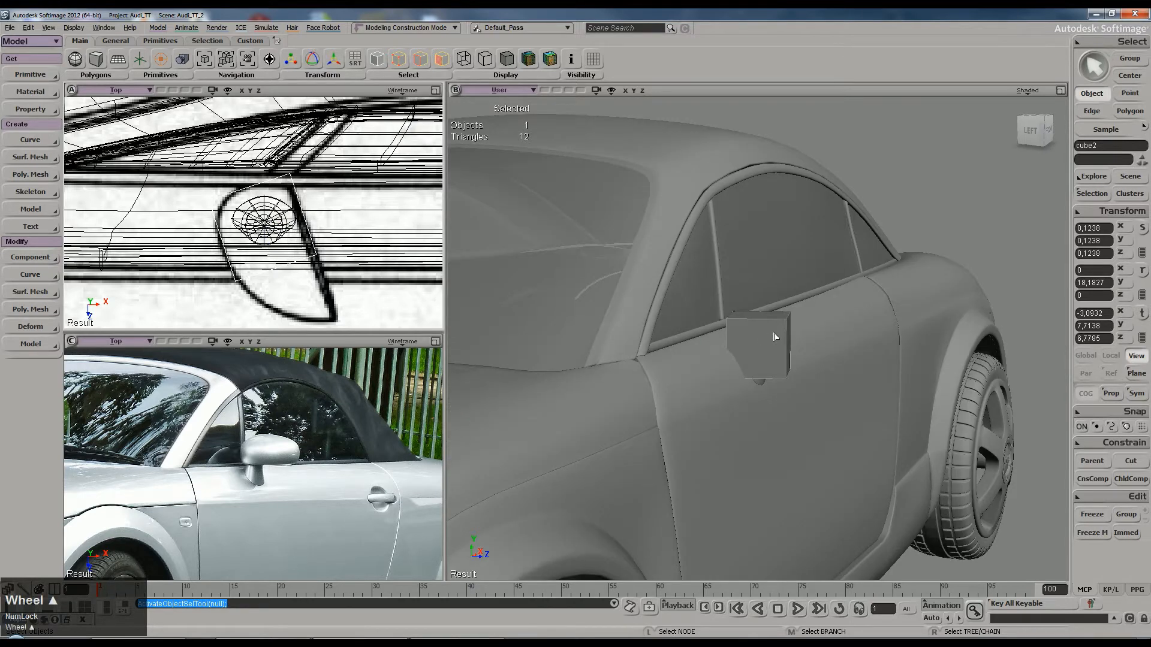
scroll(773, 337, "up", 2)
key("s")
right_click_drag(878, 319, 870, 307)
key("x")
left_click_drag(761, 277, 761, 317)
key("v")
left_click_drag(769, 267, 759, 236)
key("ctrl+z")
key("s")
right_click_drag(779, 252, 816, 284)
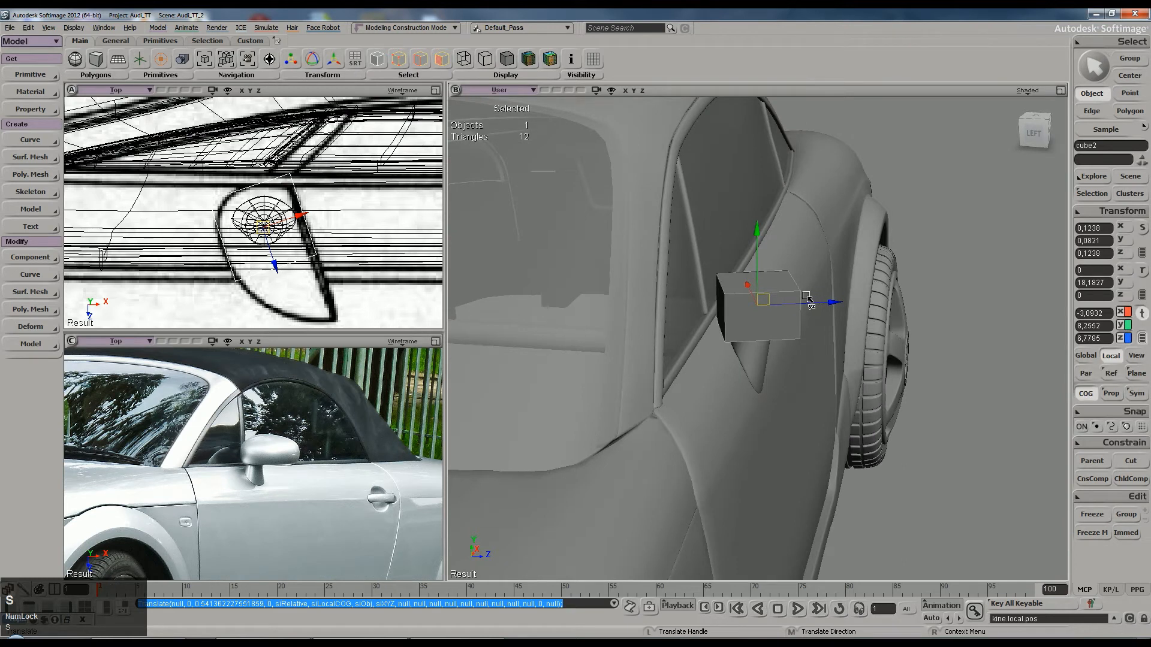
Step: Extrude the cube's outer side face outward to the tip of the mirror outline in the Top view
key("space")
key("s")
right_click_drag(829, 280, 792, 279)
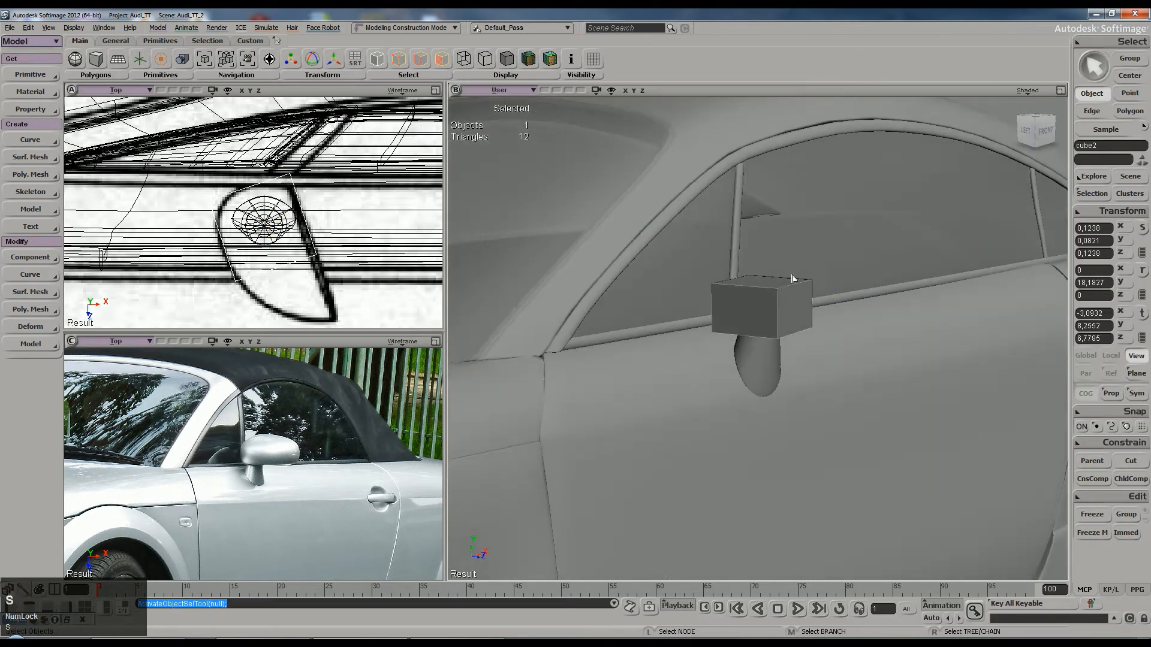
key("u")
left_click(789, 319)
key("ctrl+d")
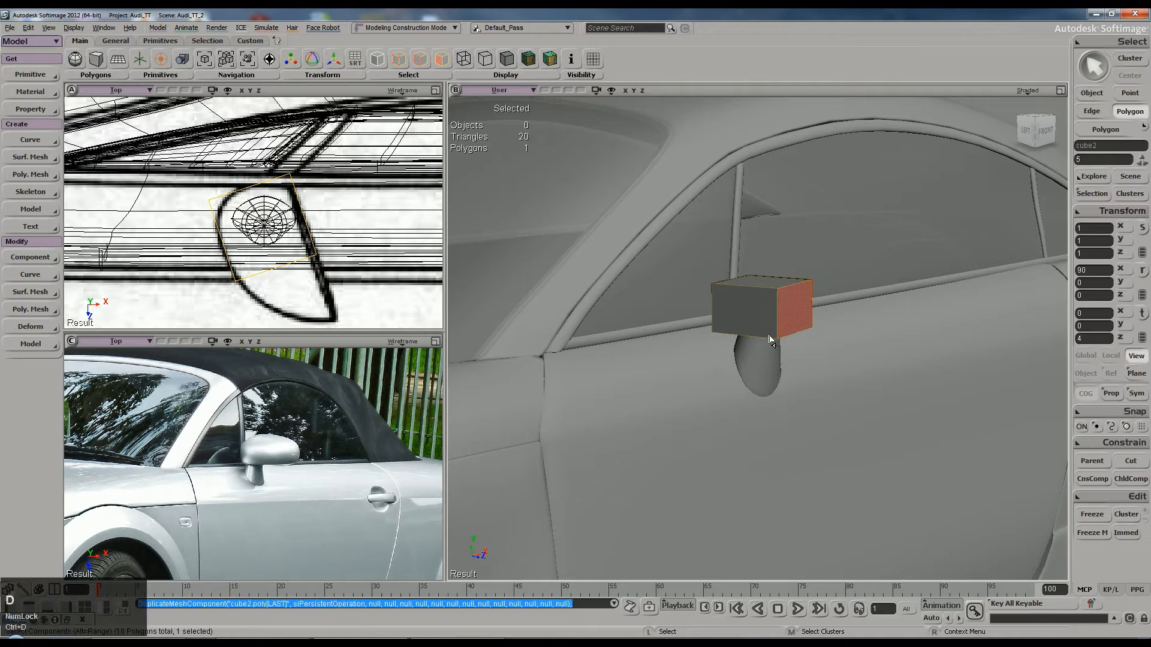
left_click_drag(320, 301, 336, 356)
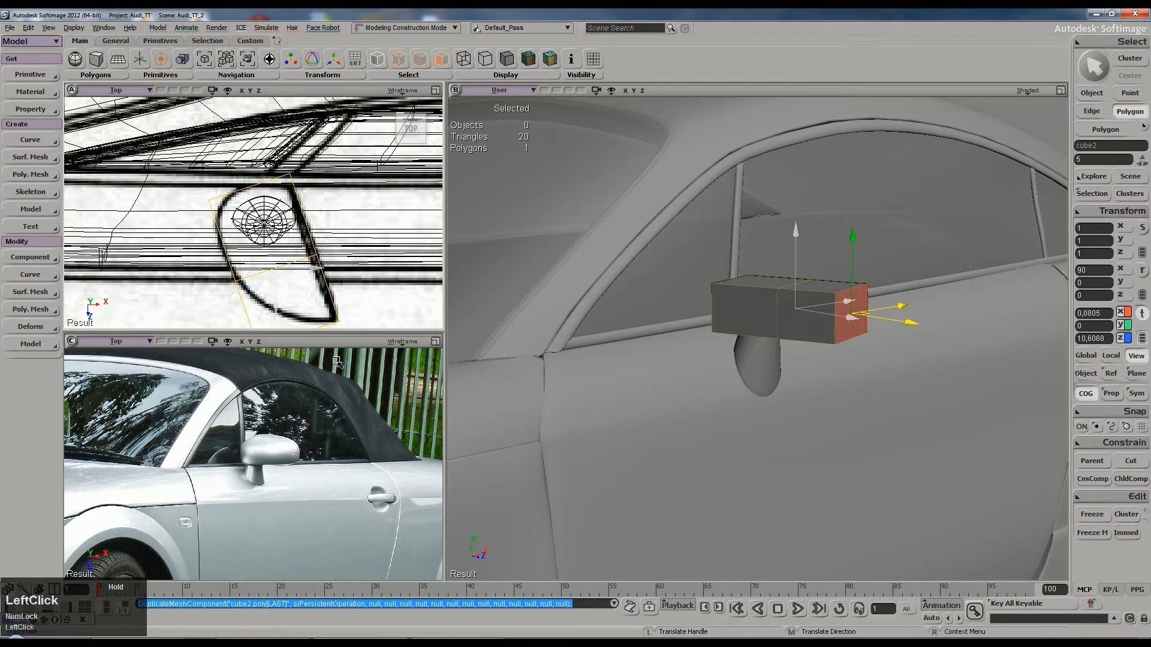
Step: Move the extruded block's outer front vertical edge inward to the curved mirror outline in the Top view
middle_click_drag(761, 308, 793, 390)
key("e")
left_click(806, 382)
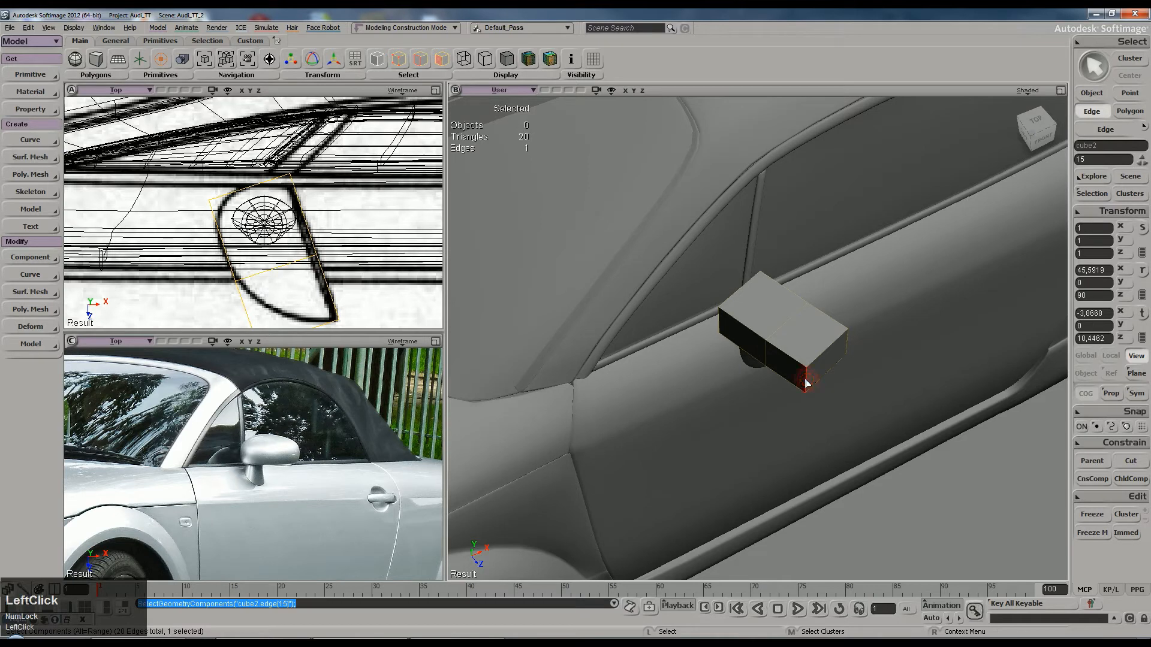
key("v")
left_click_drag(273, 326, 340, 298)
key("space")
Step: Bisect the outer and inner housing sections with one crosswise edge loop each
key("backslash")
middle_click(806, 347, "ctrl")
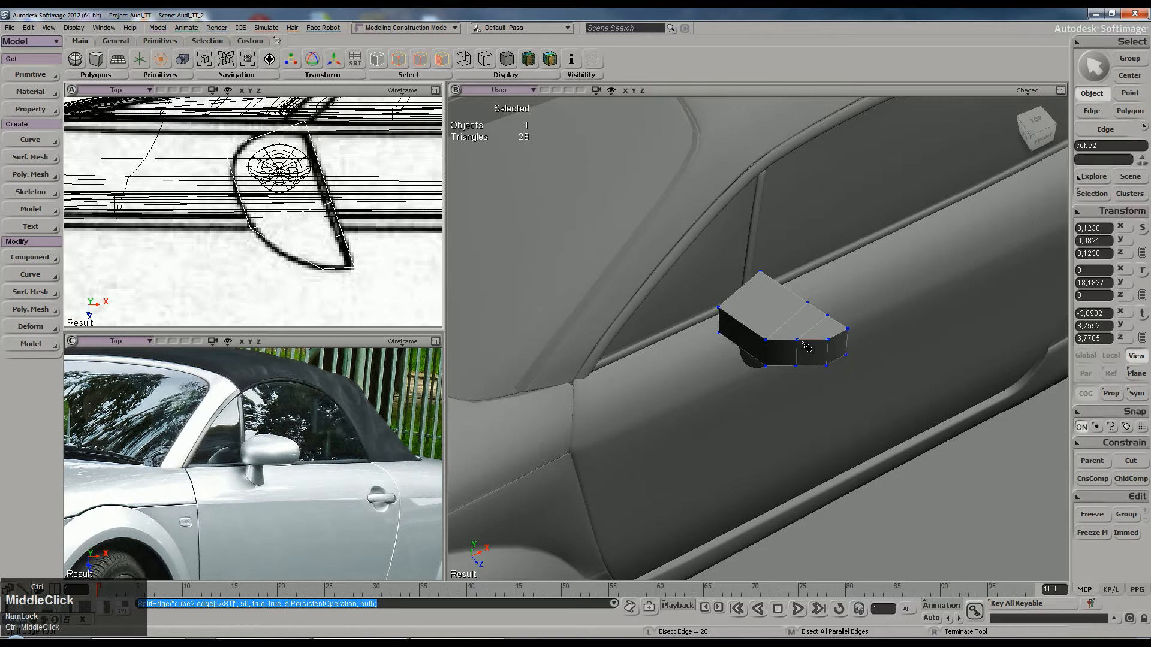
middle_click(746, 330, "ctrl")
key("space")
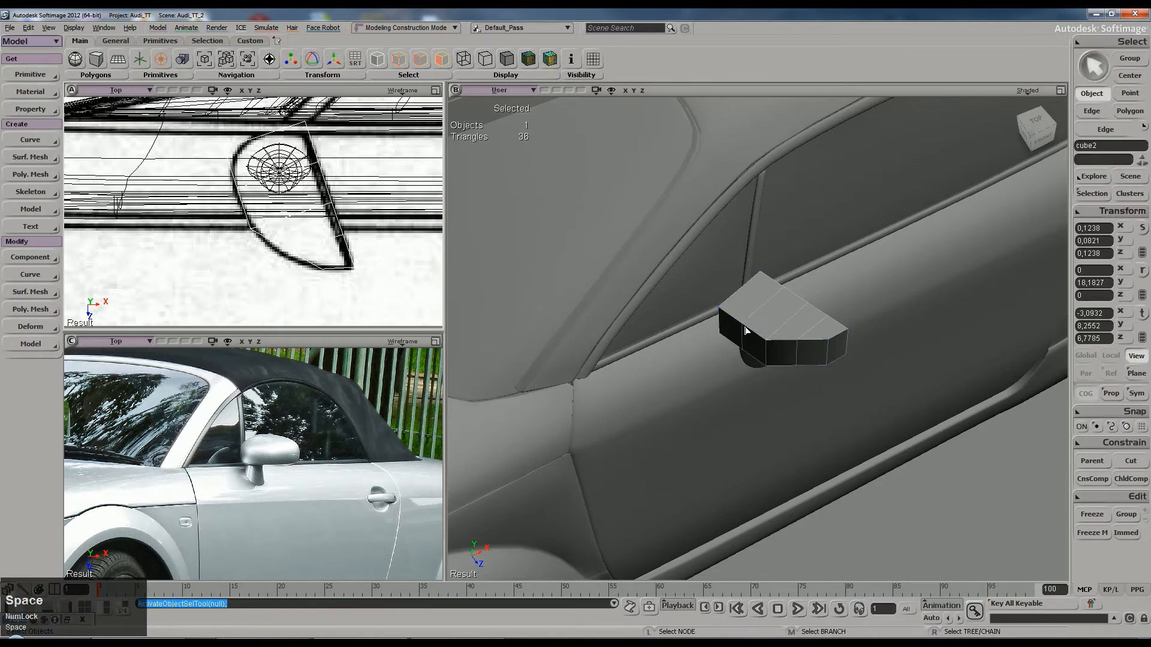
Step: Move the new front-side point pairs and the inner front corner points onto the mirror's curved outline in the Top view
key("t")
left_click_drag(304, 276, 326, 278)
key("v")
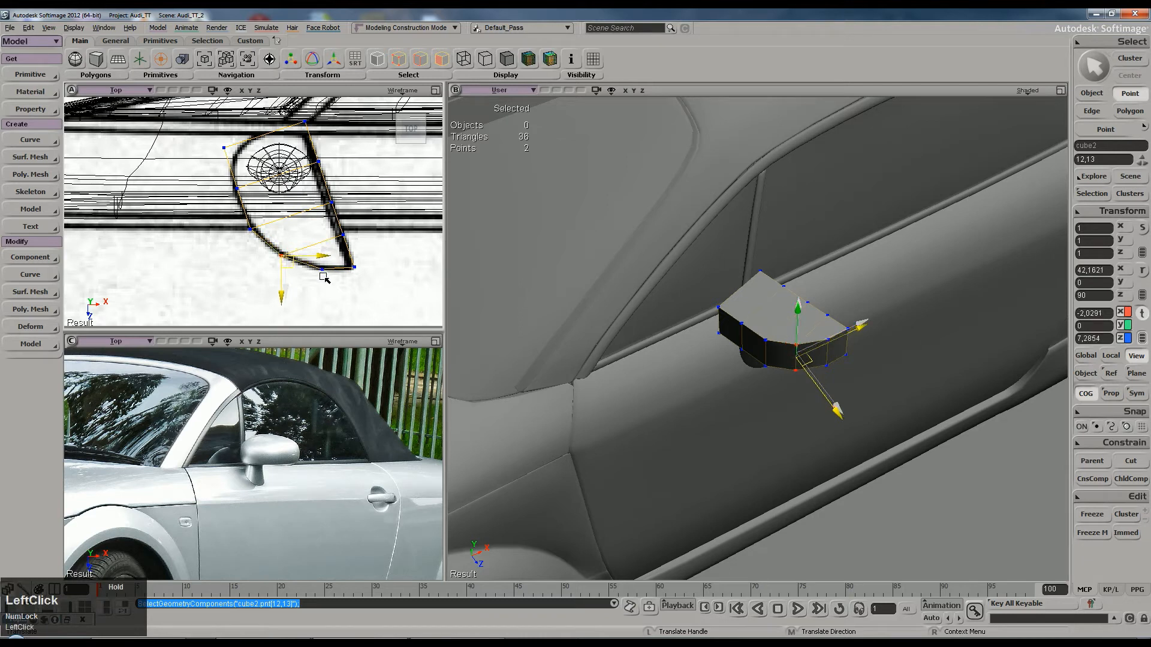
key("space")
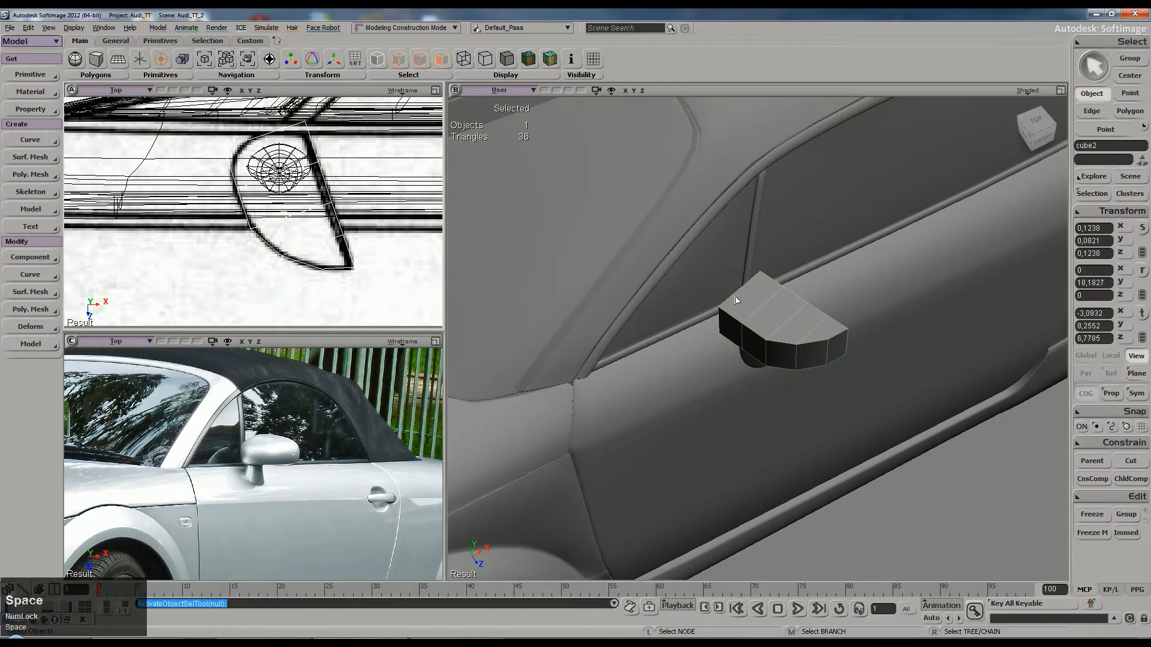
key("t")
left_click_drag(219, 174, 247, 204)
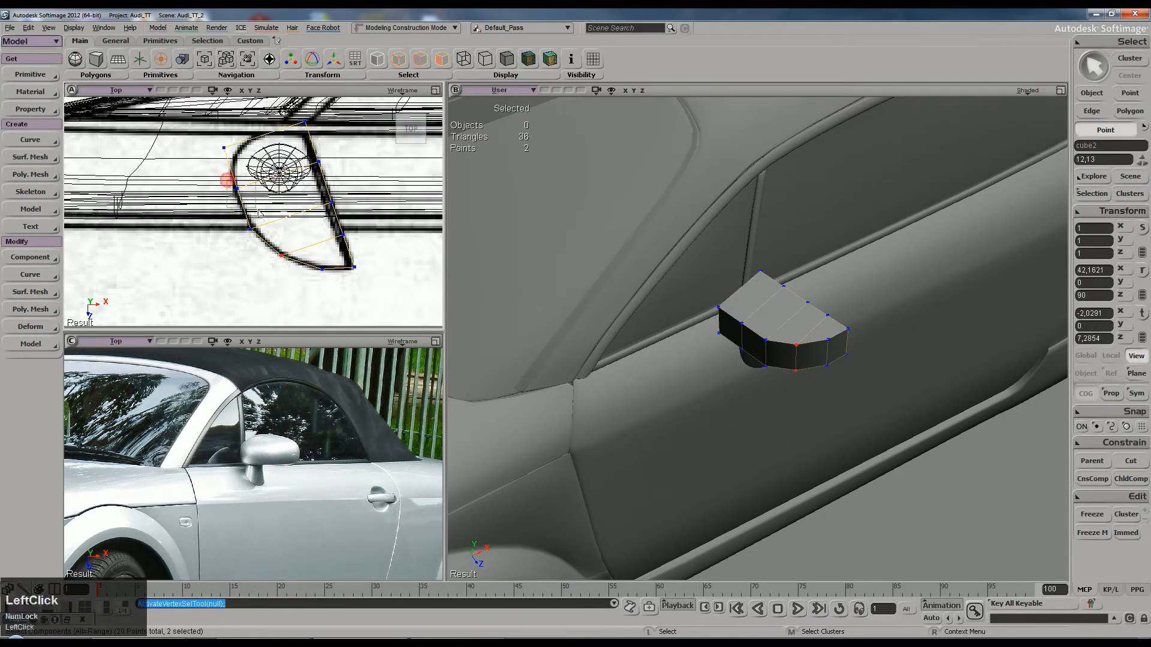
key("v")
left_click(259, 217)
key("space")
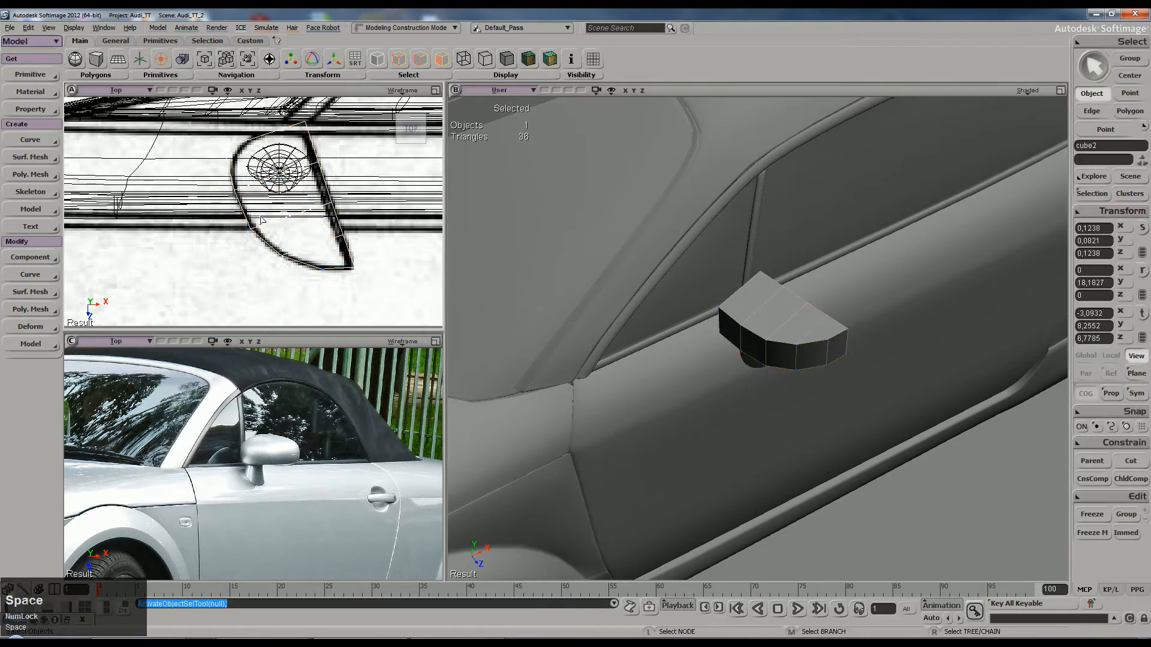
key("t")
key("v")
left_click_drag(225, 146, 238, 200)
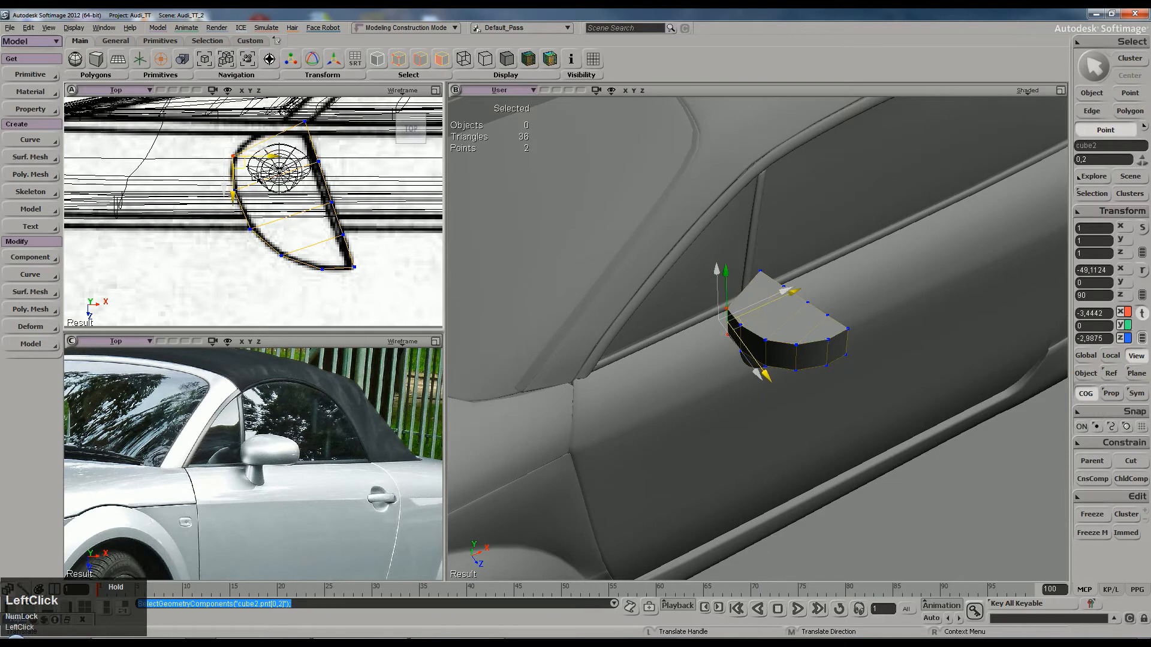
Step: Bisect the housing lengthwise with an edge loop and fit its inner-end and rear corner points to the outline
key("space")
key("backslash")
middle_click(281, 180, "ctrl")
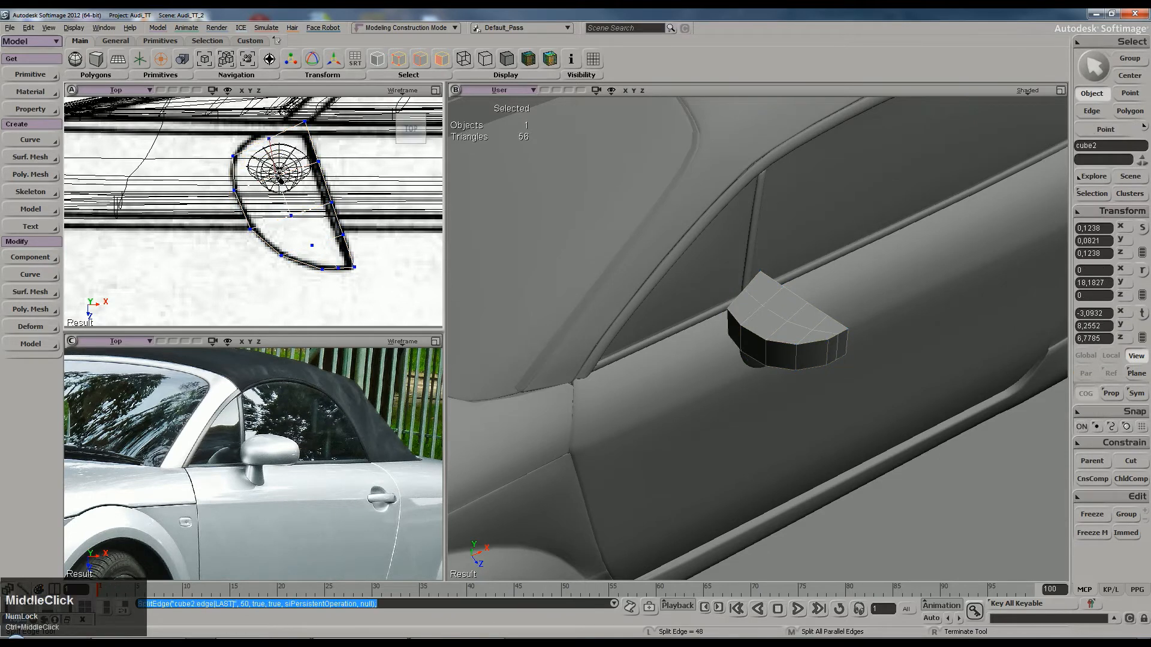
key("t")
left_click_drag(255, 121, 279, 162)
key("v")
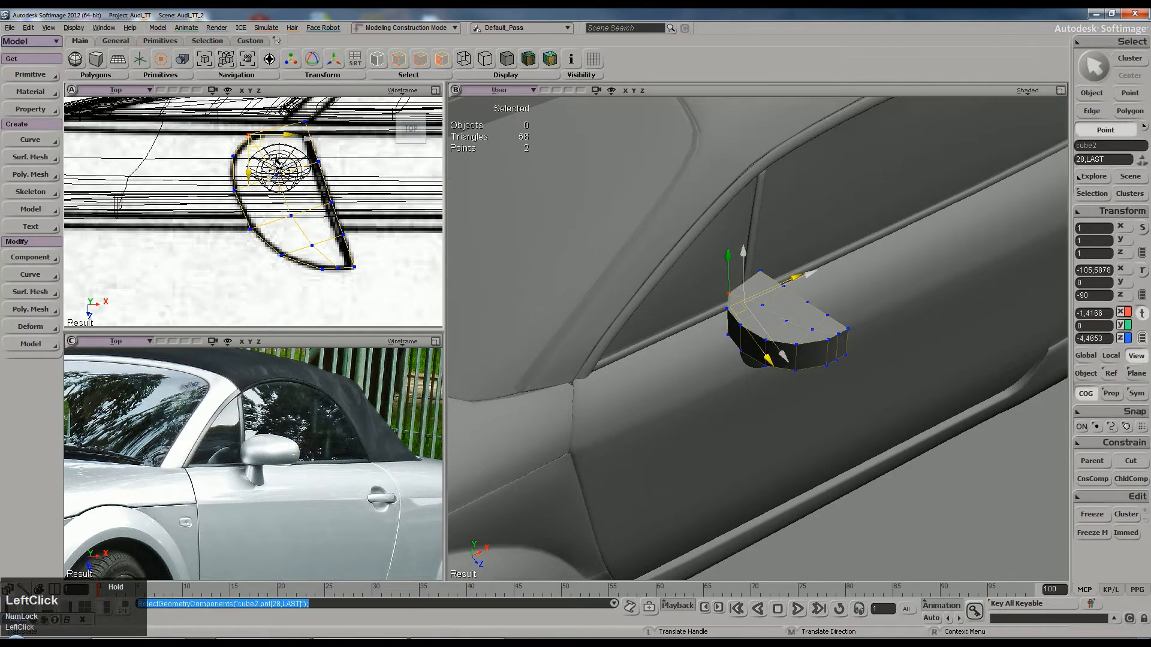
key("space")
key("t")
left_click_drag(289, 113, 331, 155)
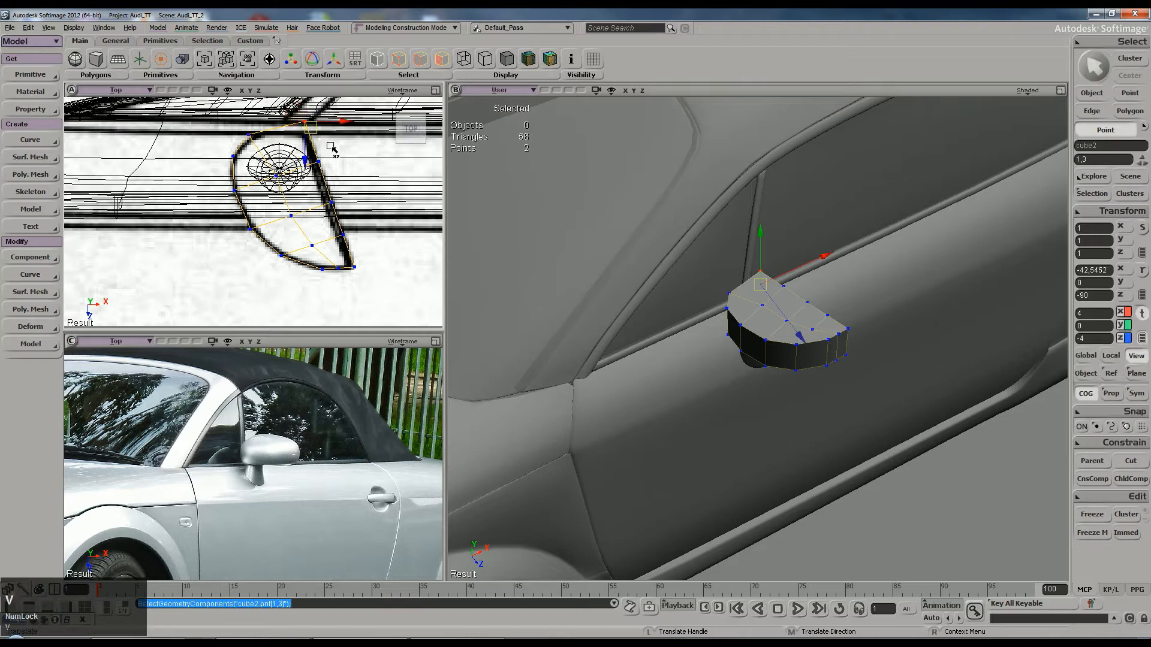
key("v")
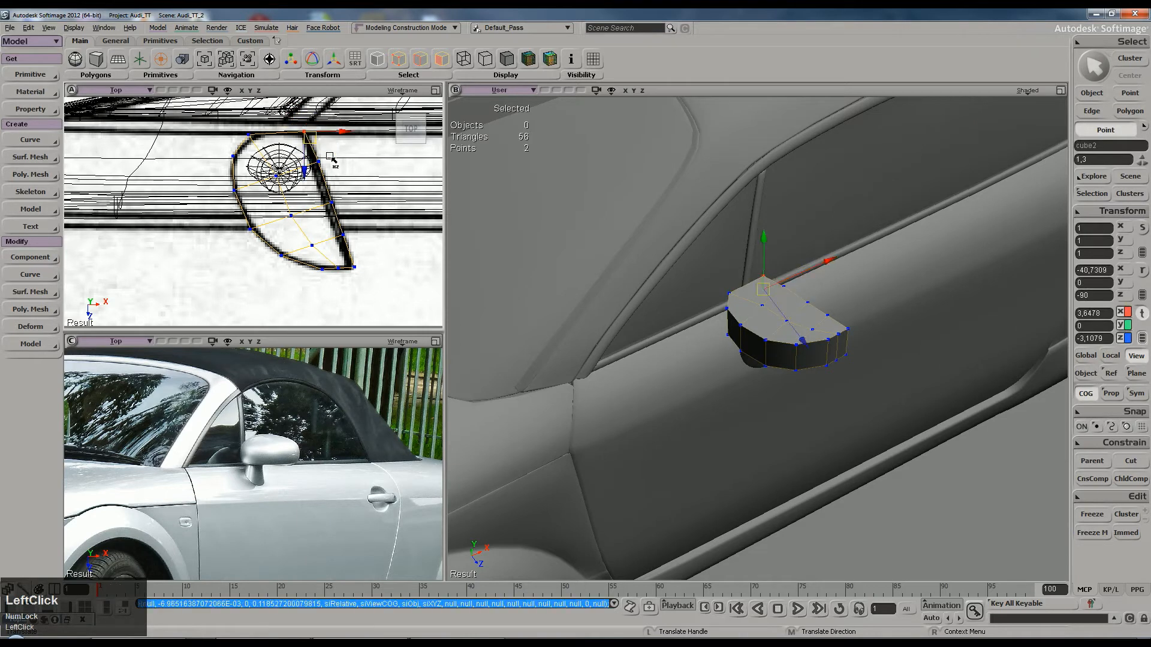
Step: Adjust the rear corner and middle point pairs at the housing's tip to the pointed end of the outline
key("space")
key("t")
left_click_drag(324, 255, 368, 280)
key("v")
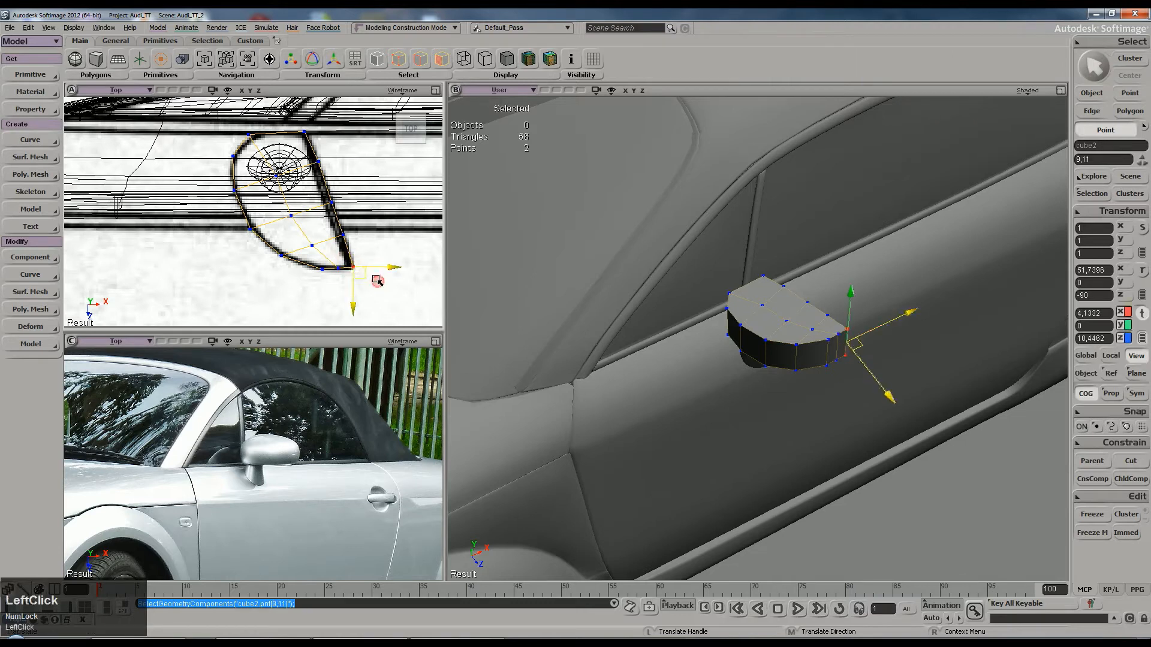
key("t")
left_click_drag(320, 251, 343, 270)
key("v")
left_click(356, 278)
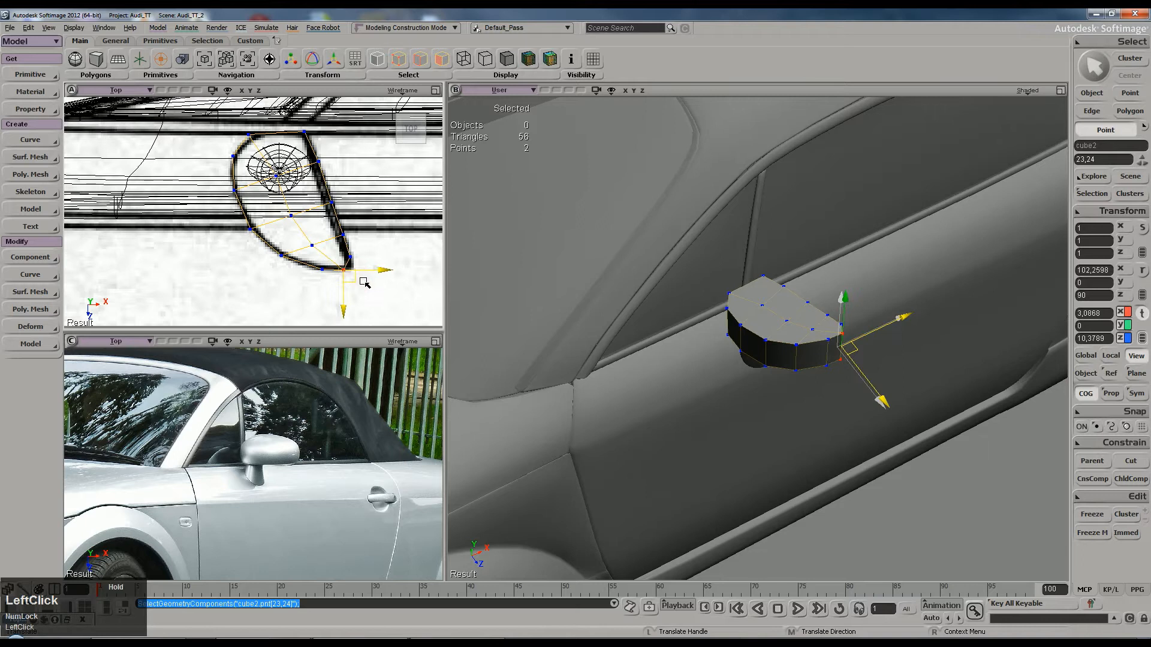
Step: Preview the housing with two subdivision levels and examine its rounded shape above the stalk
key("space")
left_click(440, 265)
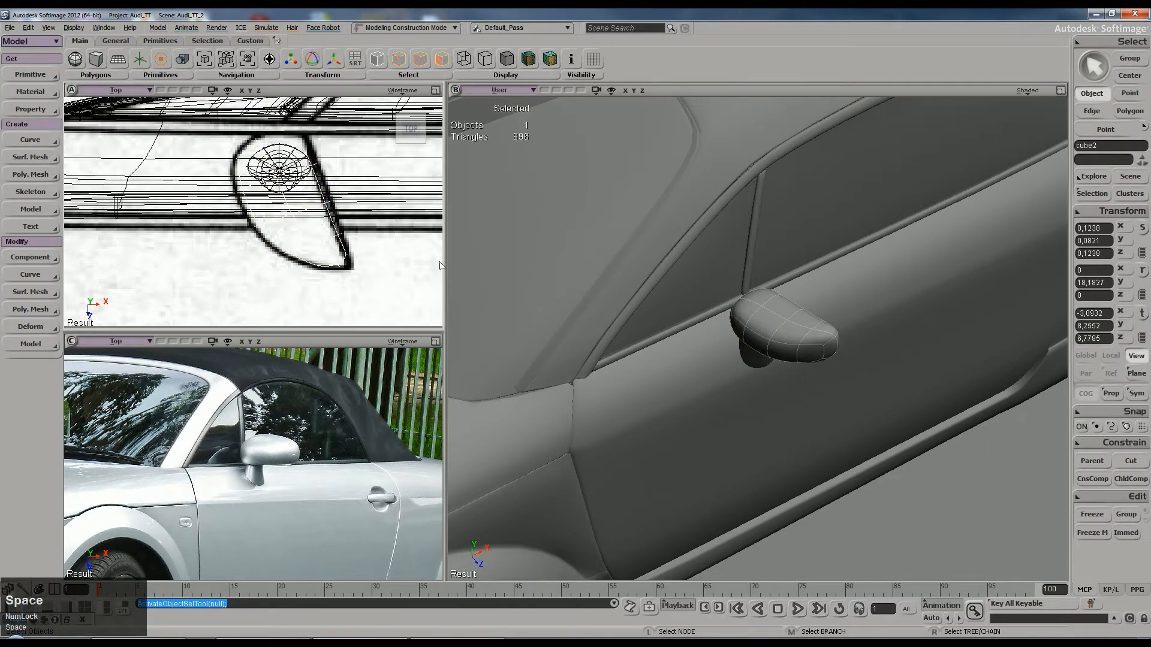
key("s")
right_click_drag(843, 412, 791, 336)
left_click(807, 327)
key("s")
scroll(801, 352, "up", 2)
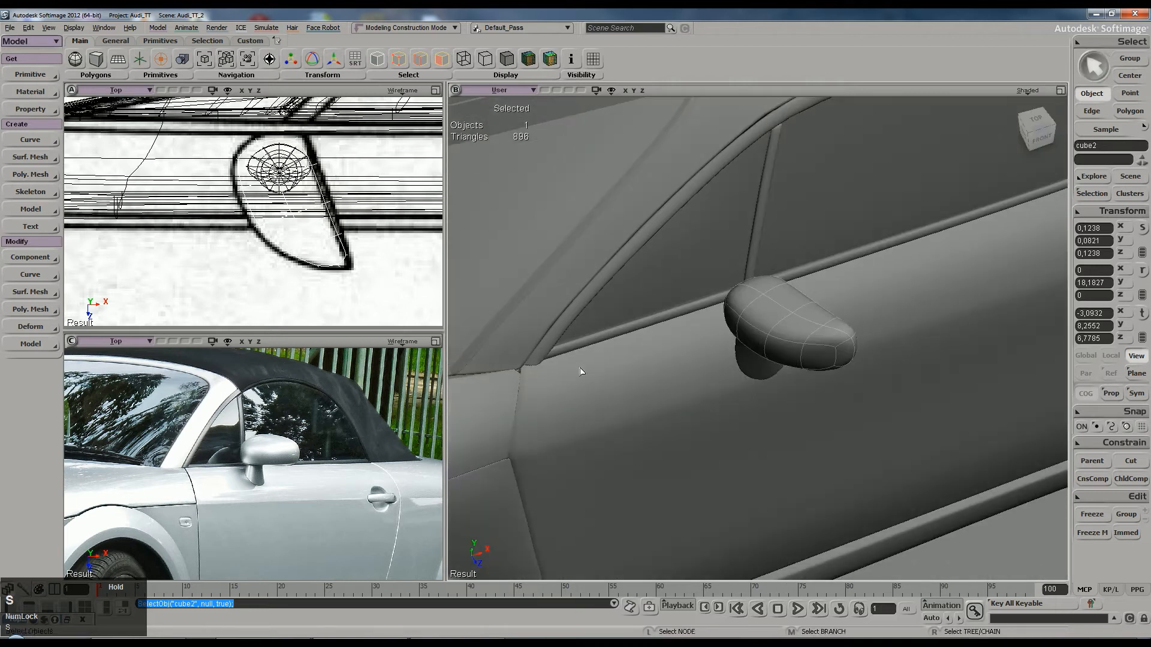
Step: Move the front vertical edge near the housing's tip to about local X 0.38 and Z 9.57 along the outline
scroll(332, 279, "up", 2)
scroll(333, 278, "up", 1)
left_click(335, 277)
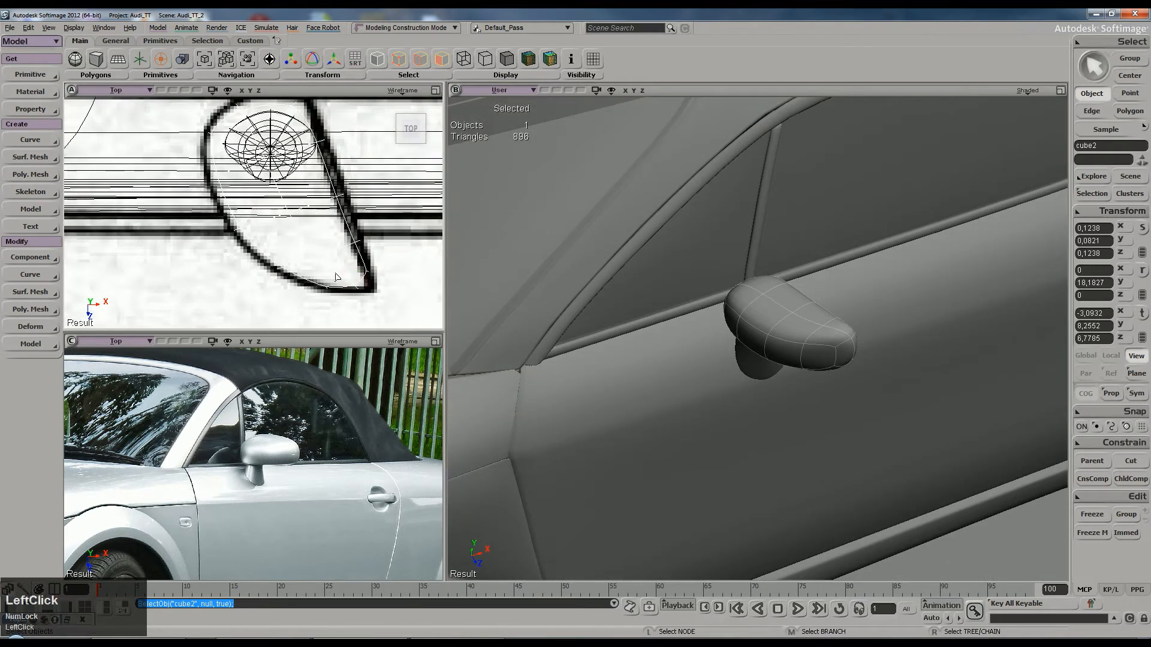
key("e")
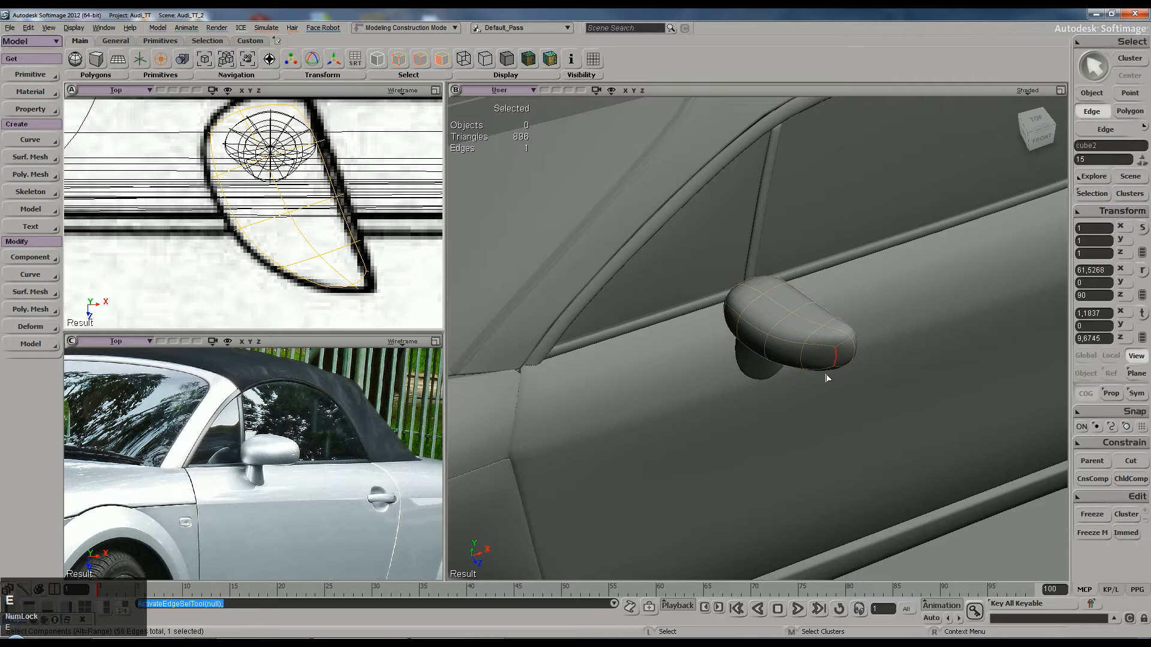
scroll(752, 393, "down", 3)
right_click_drag(753, 393, 730, 365)
key("s")
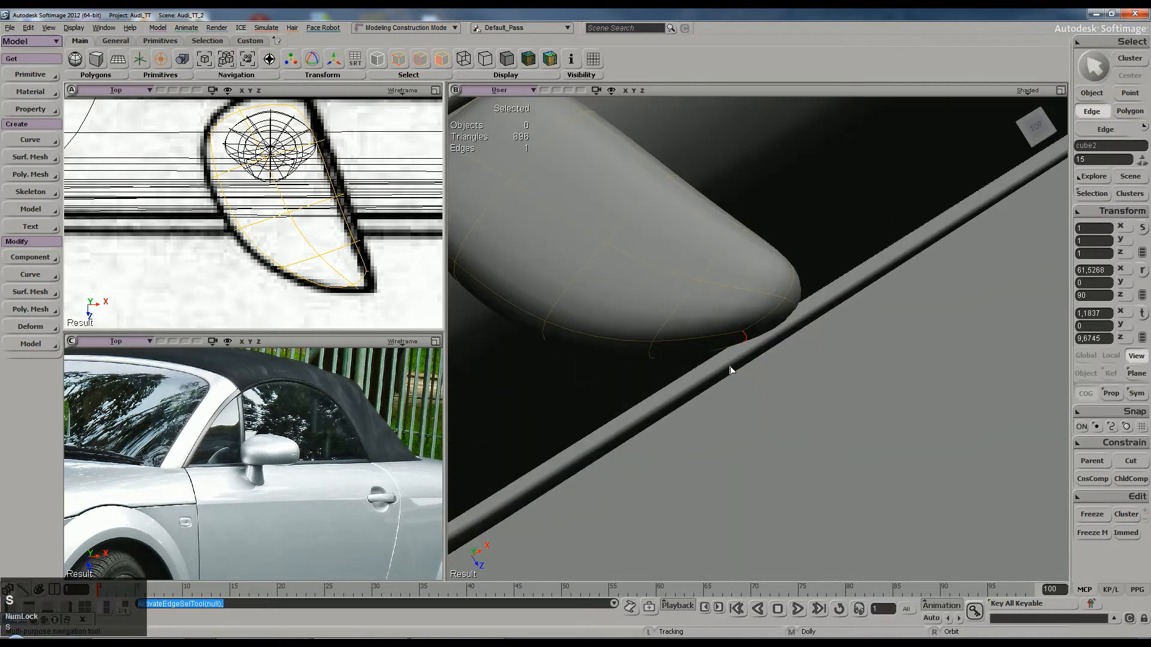
key("v")
left_click_drag(826, 362, 812, 373)
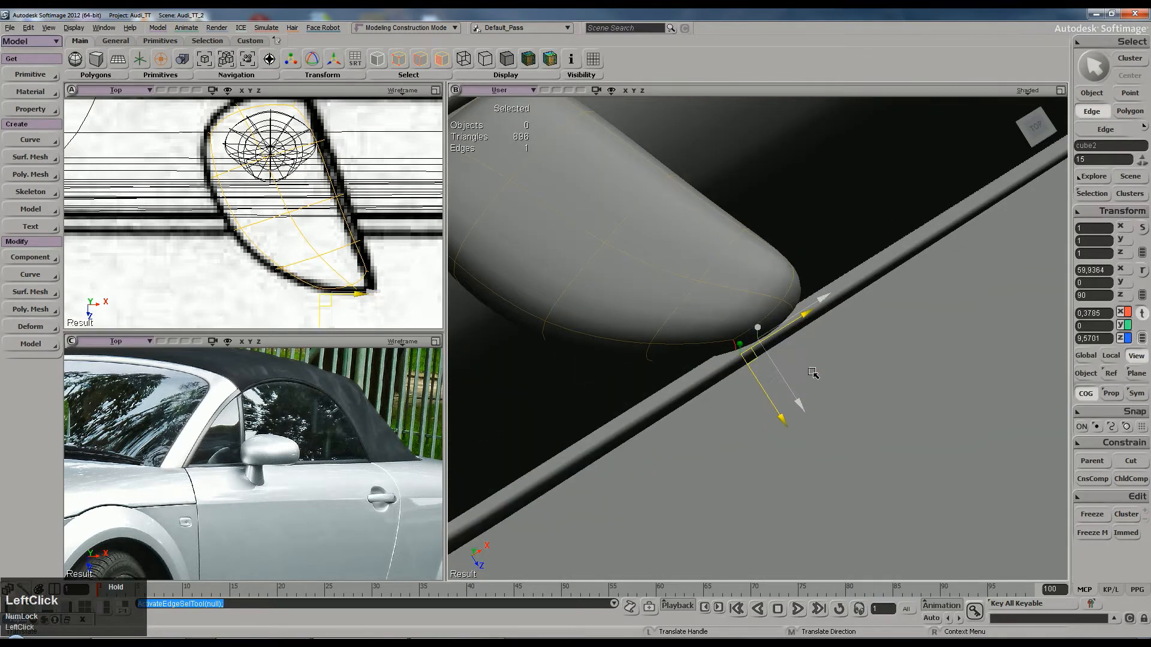
left_click(891, 457)
Step: Lower the housing's subdivision by two levels to work on its unsmoothed mesh
key("s")
right_click_drag(891, 457, 776, 290)
left_click(806, 301)
key("minus")
key("minus")
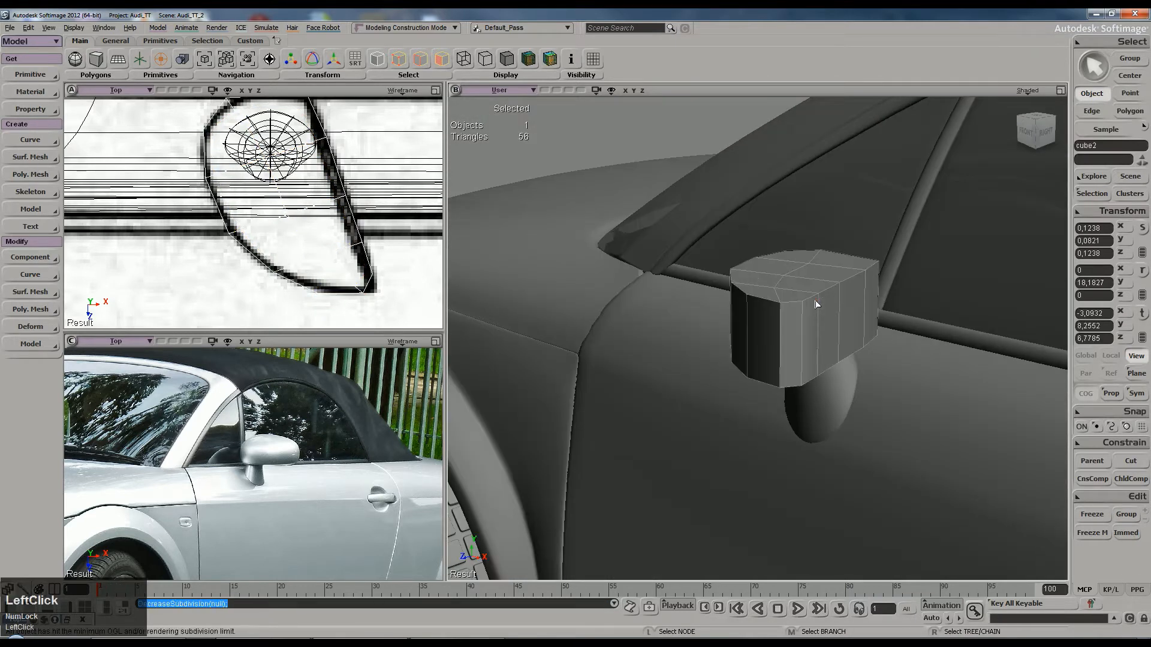
key("s")
right_click_drag(834, 292, 797, 337)
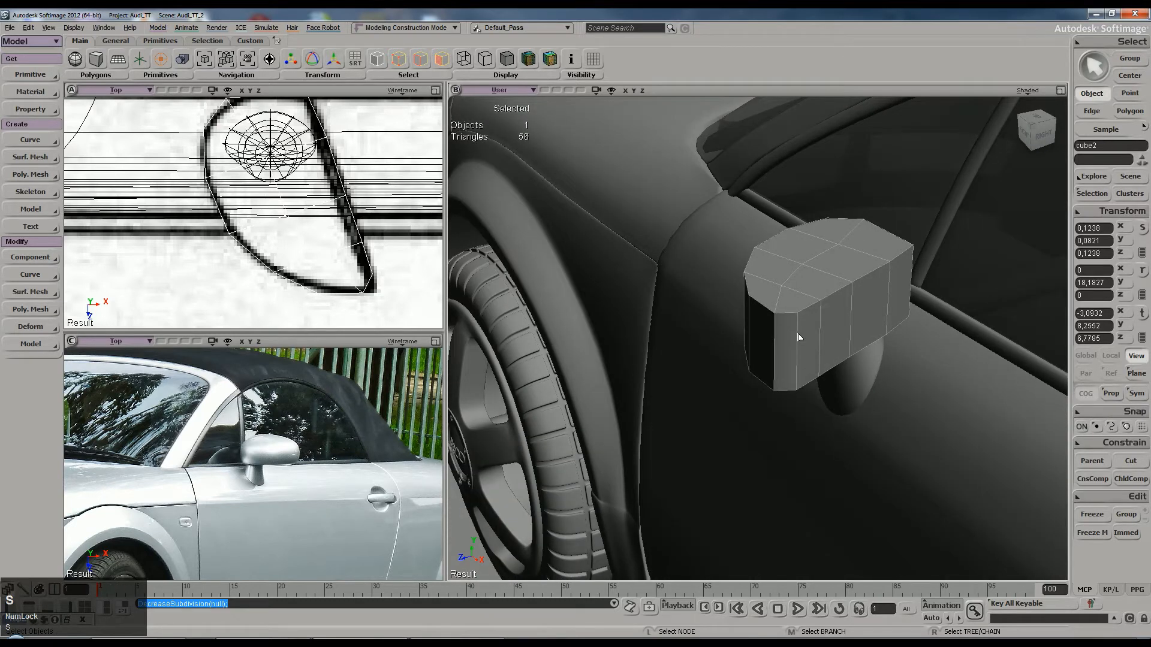
Step: Select the six points of the central lengthwise row and move them toward the housing's front, to about local X -1.40 and Z 3.88
key("t")
left_click_drag(248, 137, 324, 214)
key("v")
key("space")
key("s")
key("t")
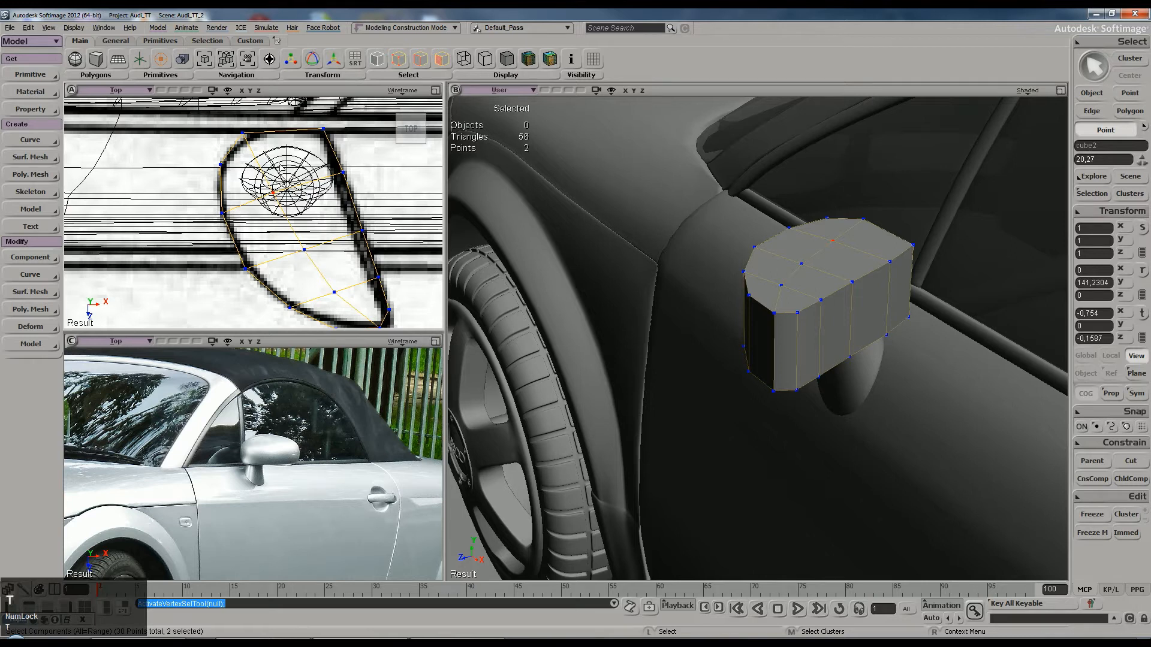
left_click(305, 249, "shift")
left_click(321, 282, "shift")
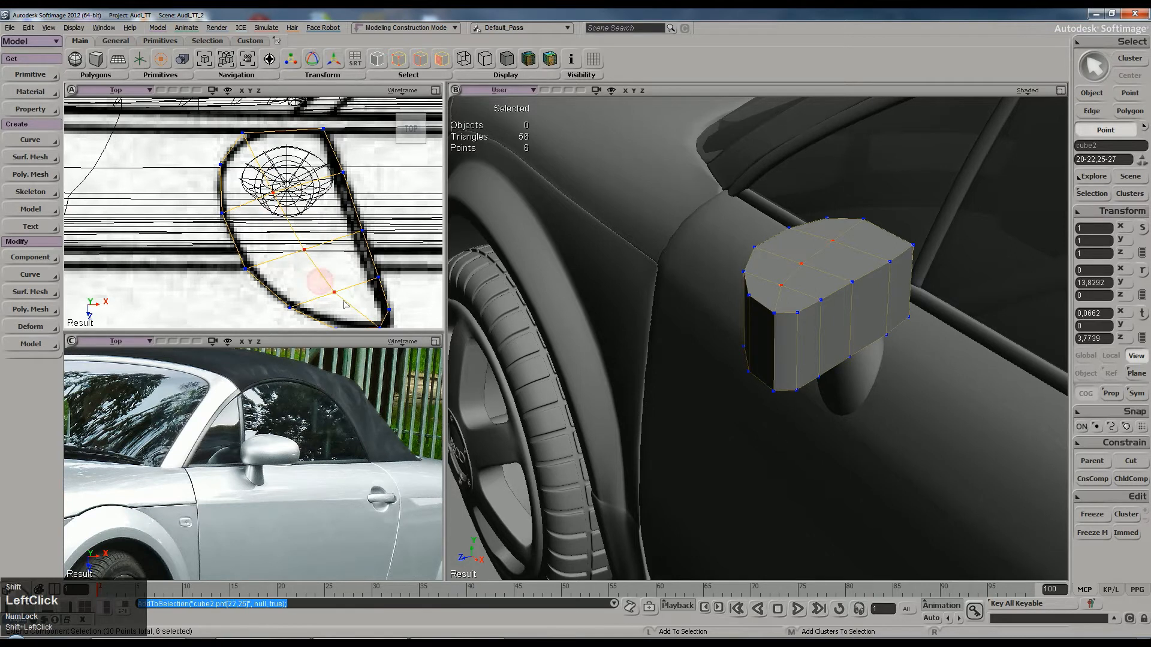
scroll(359, 293, "down", 2)
key("v")
left_click_drag(339, 271, 320, 277)
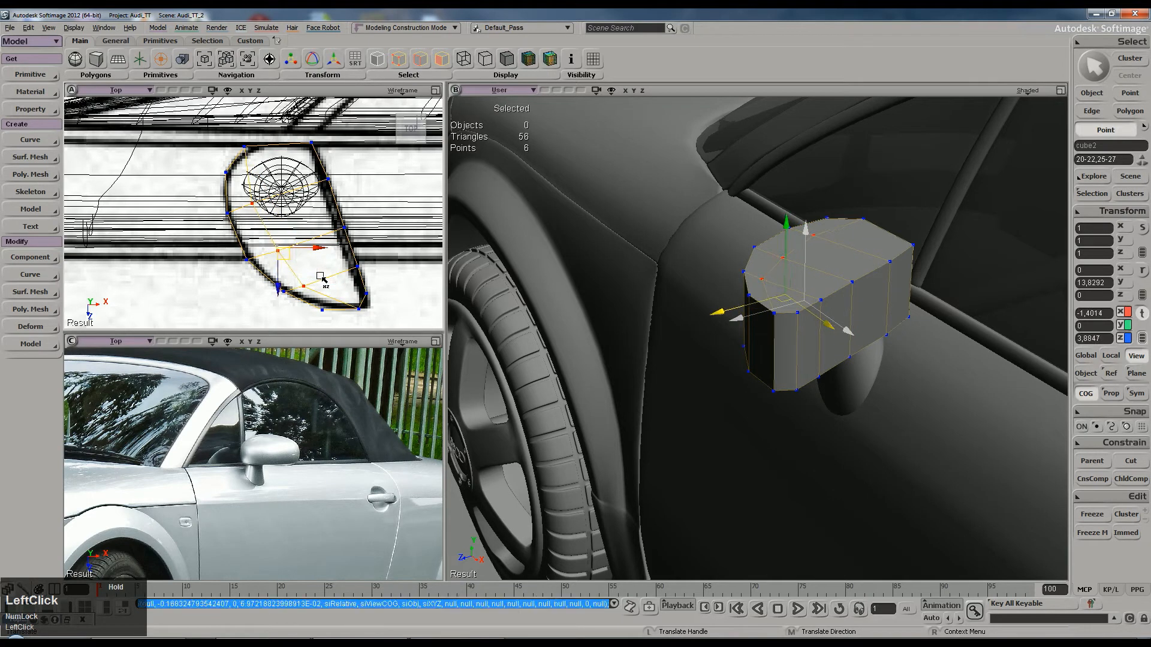
key("space")
Step: Move the middle point pair at the housing's tip forward to about local X 2.30 and Z 10.22
left_click(355, 307)
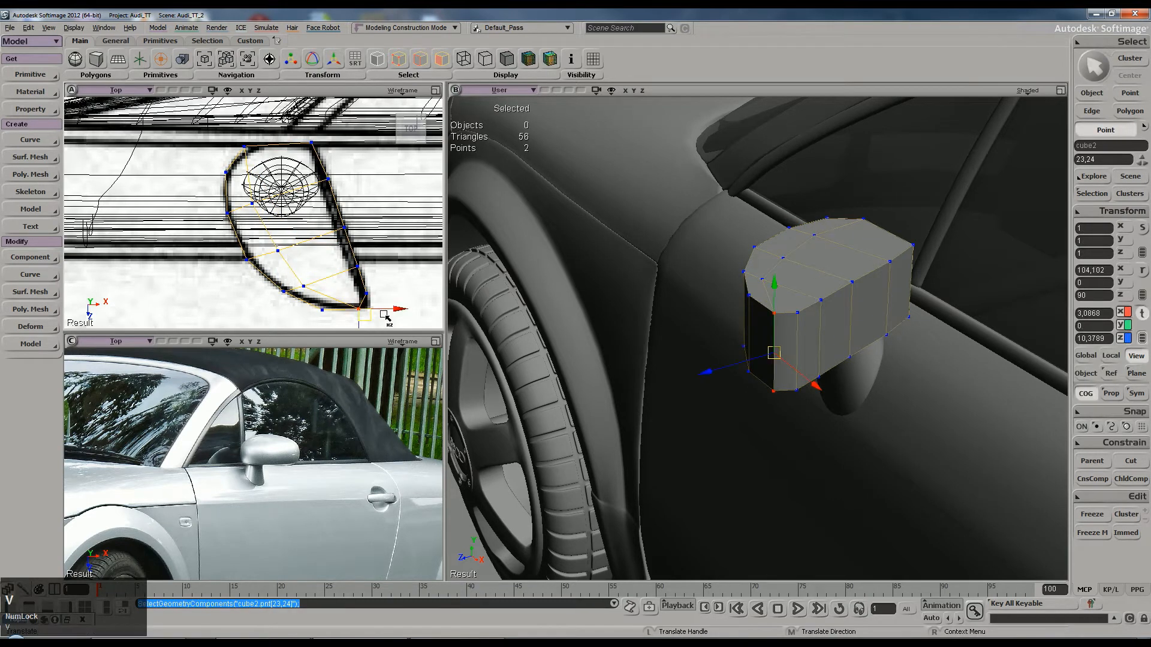
key("v")
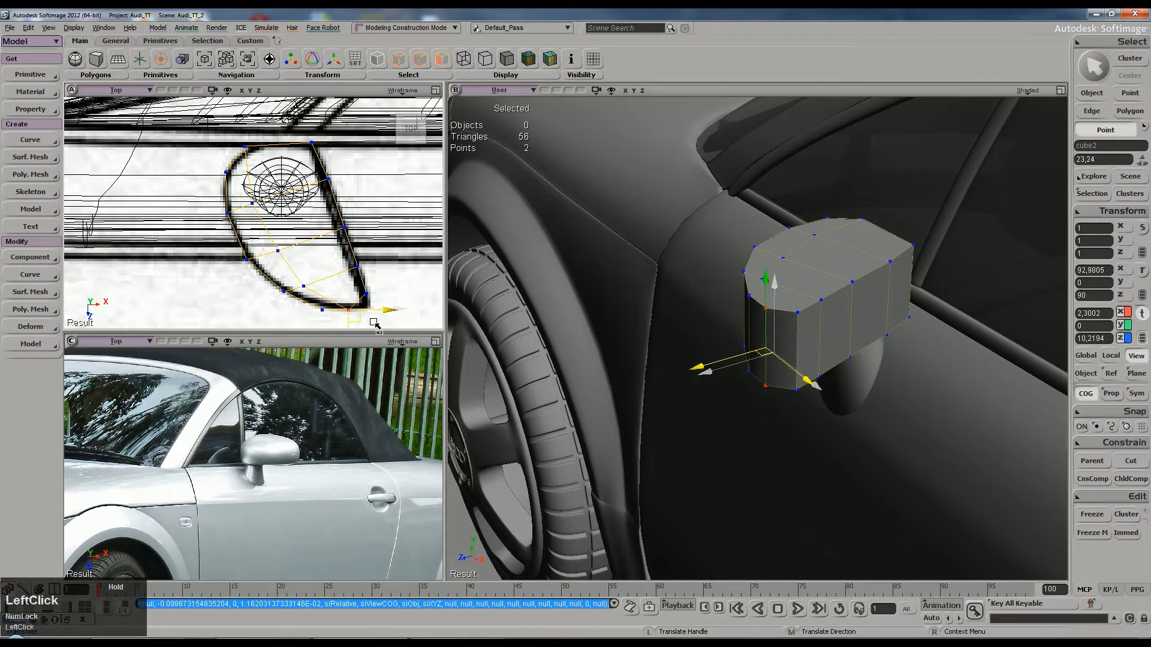
key("space")
Step: Split the housing with another lengthwise edge loop between the central row and the rear side
middle_click(315, 245)
key("space")
key("t")
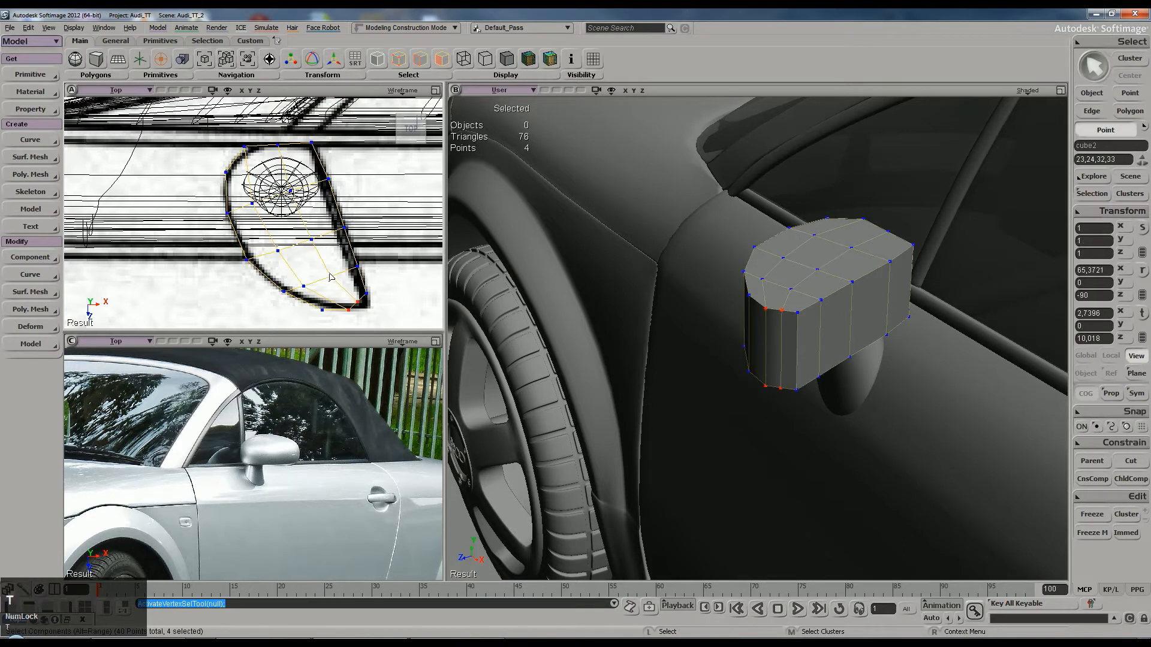
Step: Move the point pair beside the rear corner at the housing's tip outward to about local X 3.52 and Z 10.28
left_click_drag(340, 289, 373, 318)
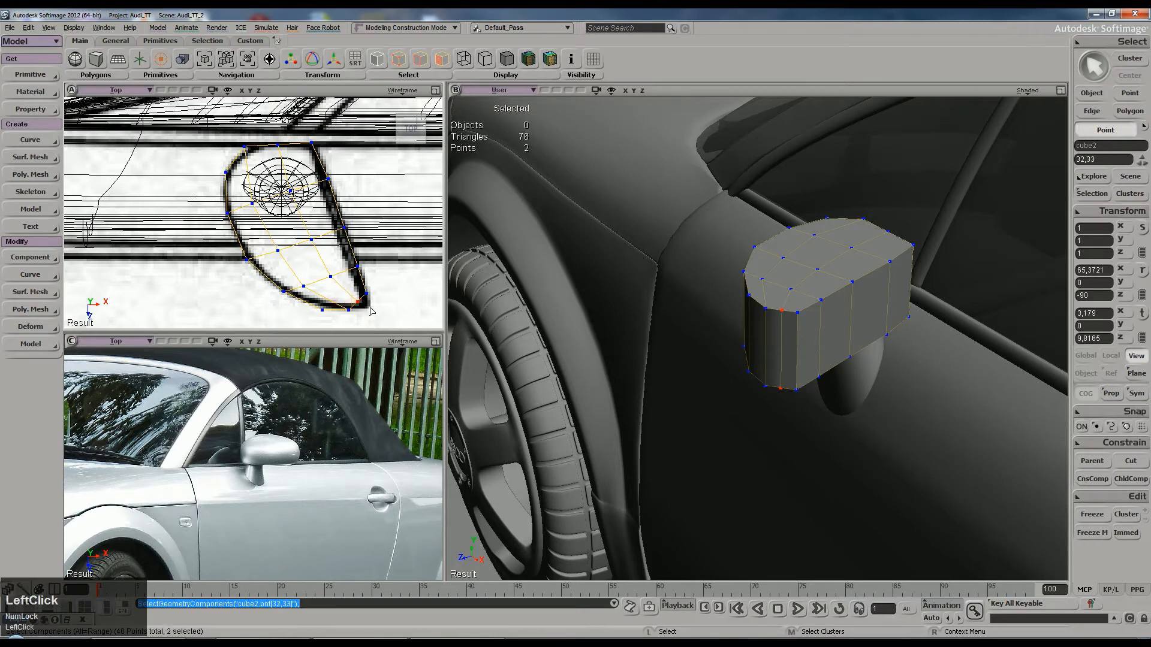
key("v")
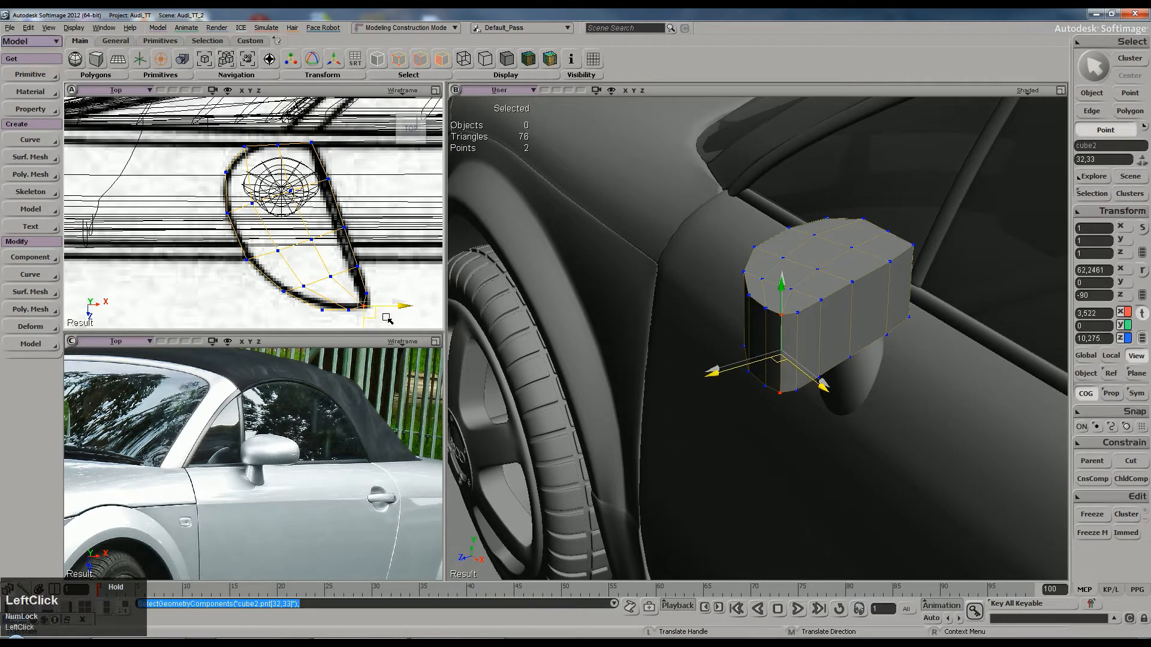
key("space")
Step: Pull in the front corner point pair at the housing's inner end and move the middle pair beside it to about local X 0.97, Z -4.23
key("t")
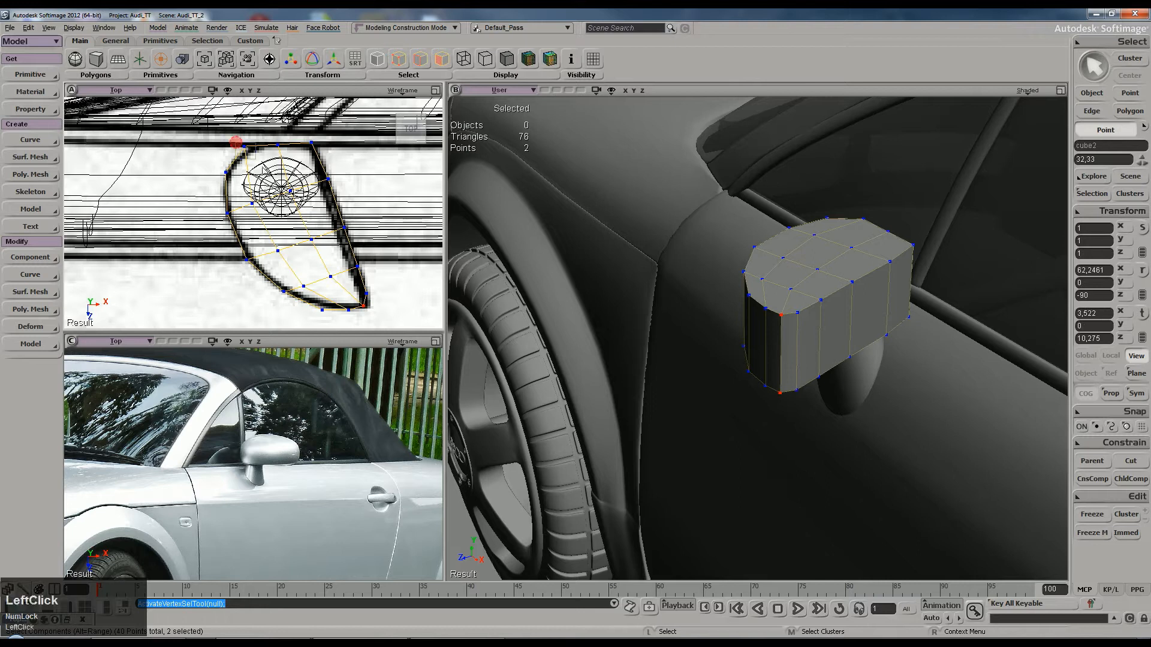
left_click_drag(236, 157, 254, 139)
key("v")
left_click(269, 170)
key("space")
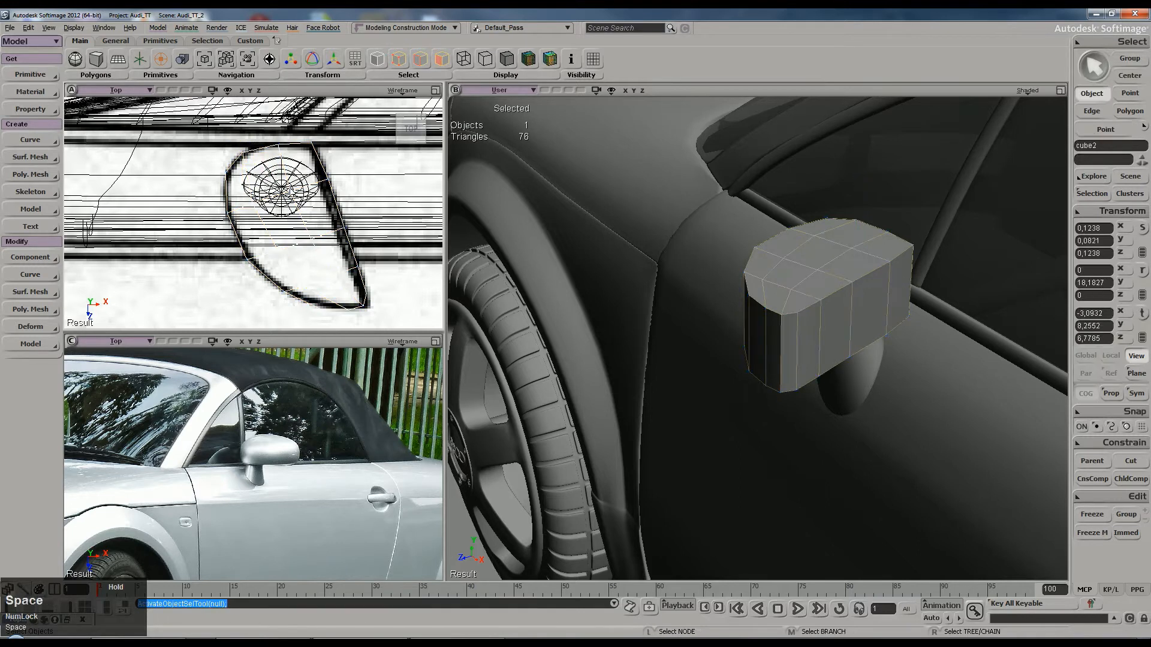
key("s")
right_click_drag(824, 233, 834, 336)
key("t")
left_click_drag(297, 163, 252, 130)
key("v")
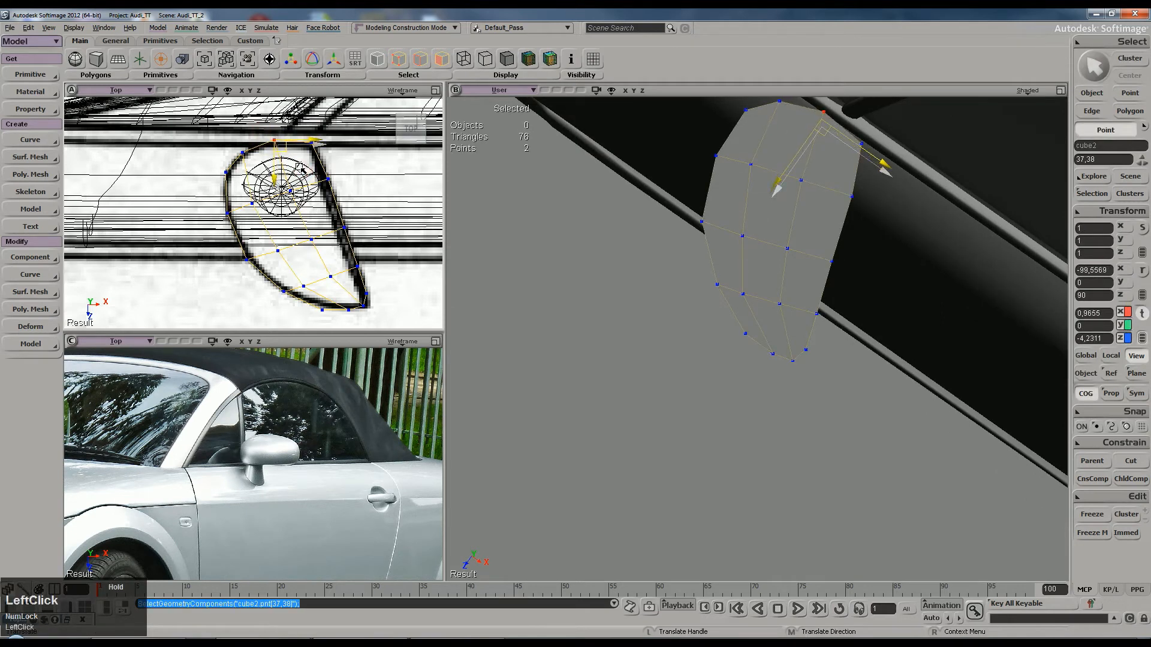
Step: Preview the housing smoothed by two subdivision levels from several sides and return it to its unsmoothed mesh
key("space")
key("s")
right_click_drag(798, 299, 778, 367)
key("plus")
key("plus")
key("ctrl+shift+a")
key("s")
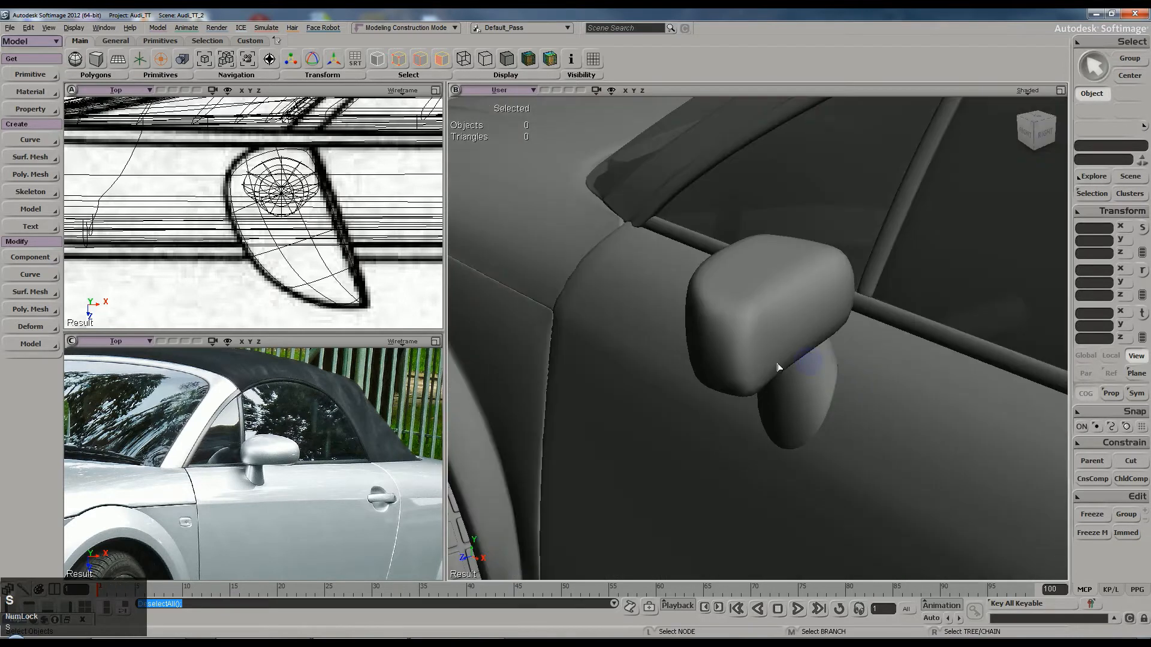
left_click(749, 327)
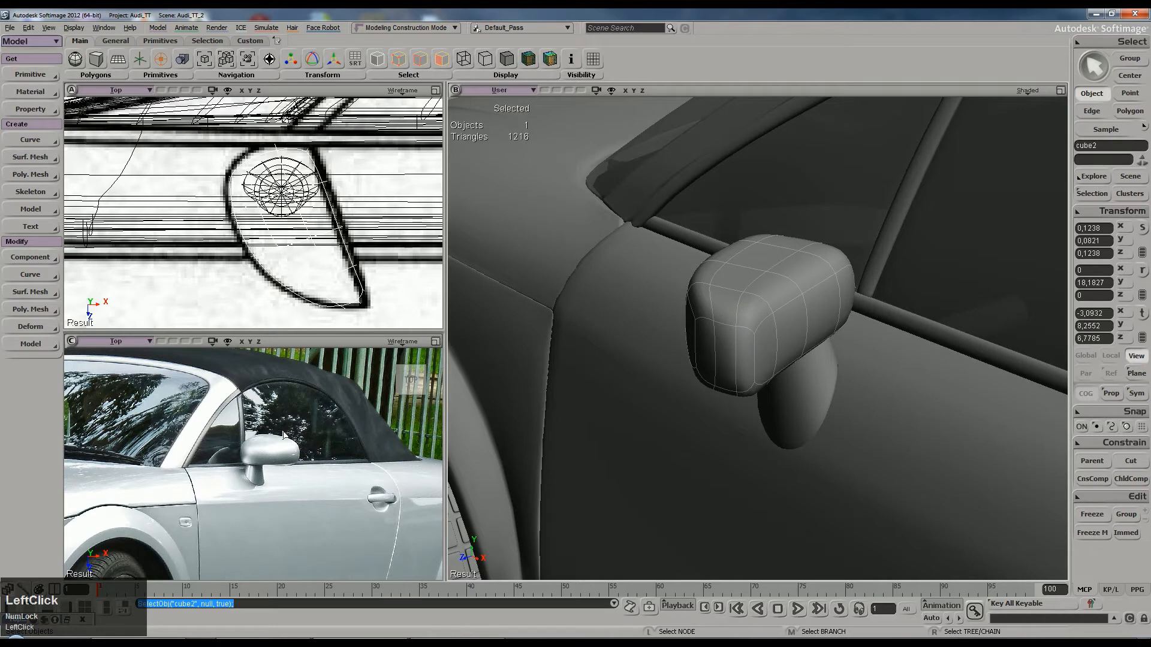
key("s")
right_click_drag(745, 351, 809, 380)
key("minus")
key("minus")
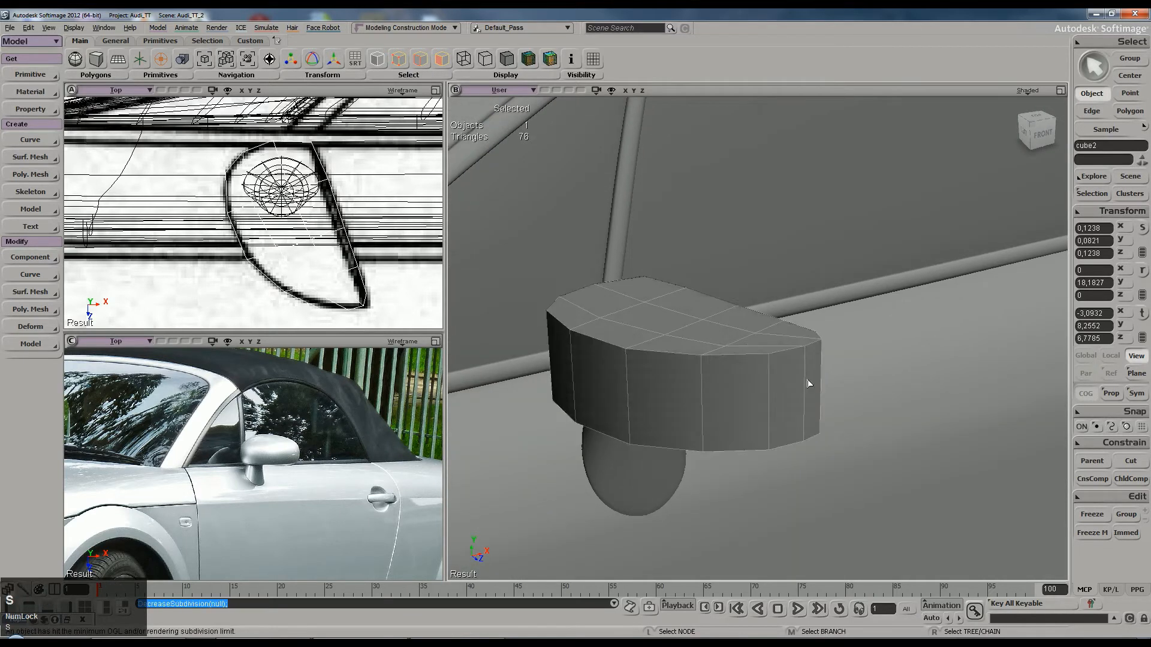
Step: Select the three crosswise top edges along the housing's rear side and raise them to about local Y 5.01
right_click_drag(754, 420, 678, 359)
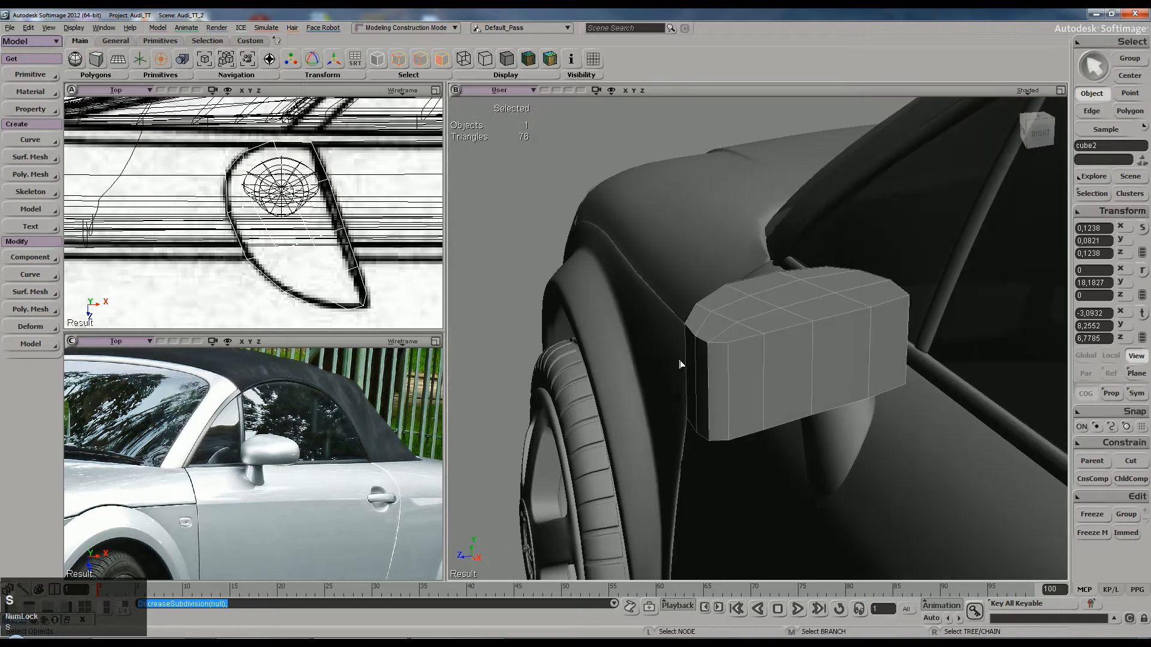
key("e")
left_click(684, 363)
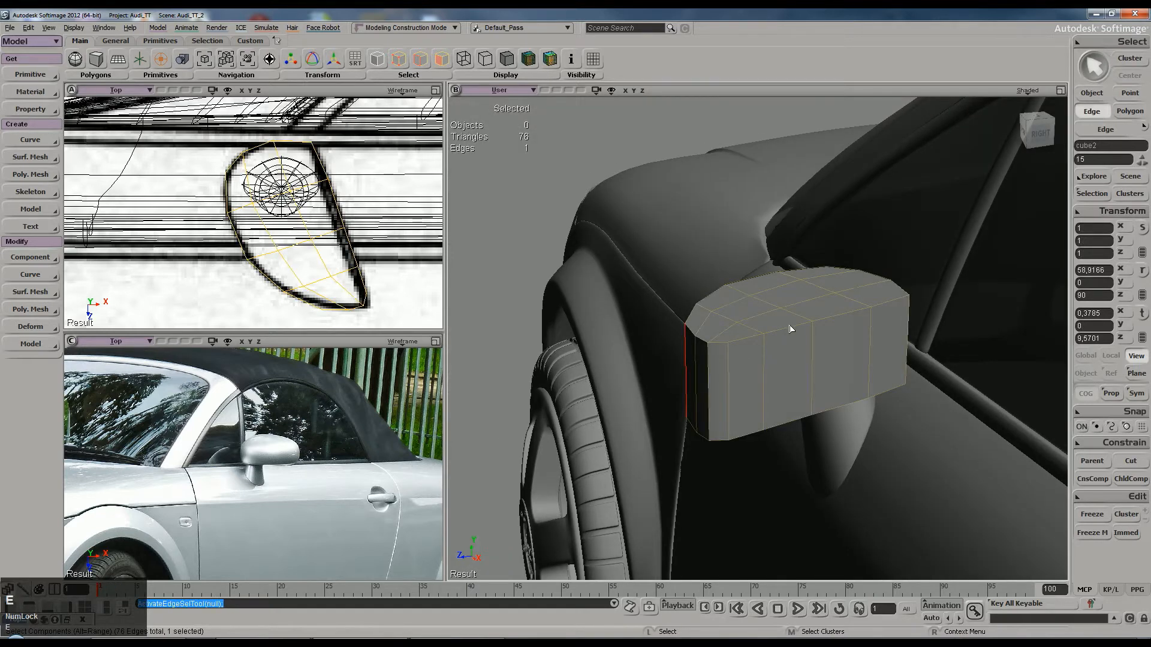
left_click(758, 332)
left_click(795, 314, "ctrl")
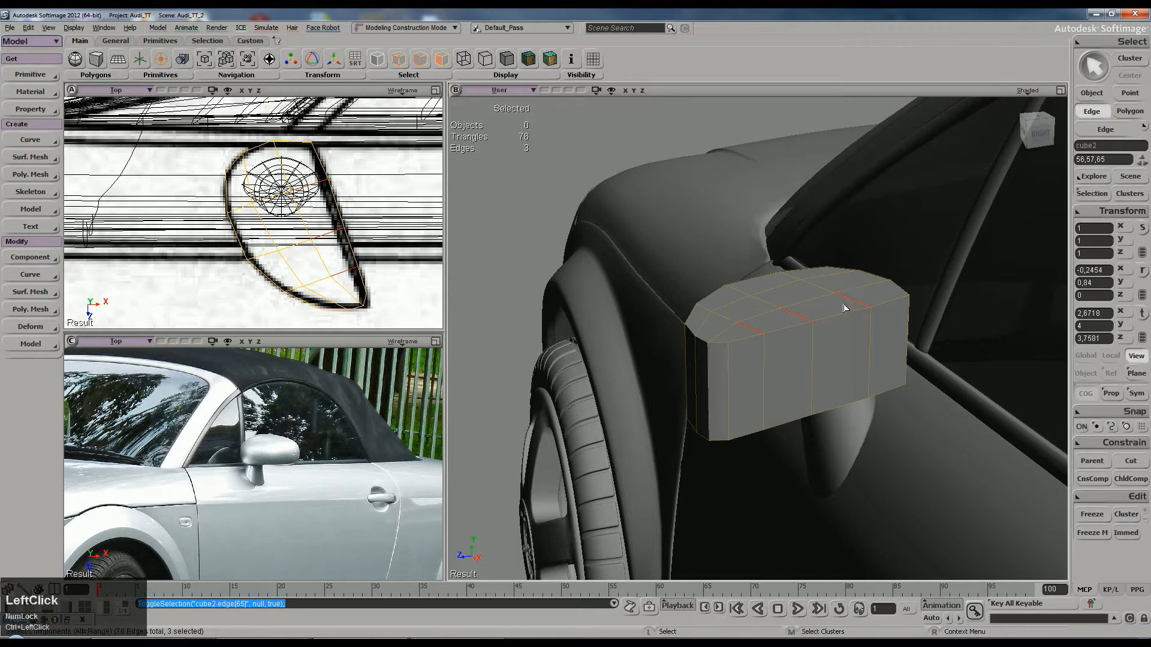
key("v")
left_click_drag(805, 279, 805, 266)
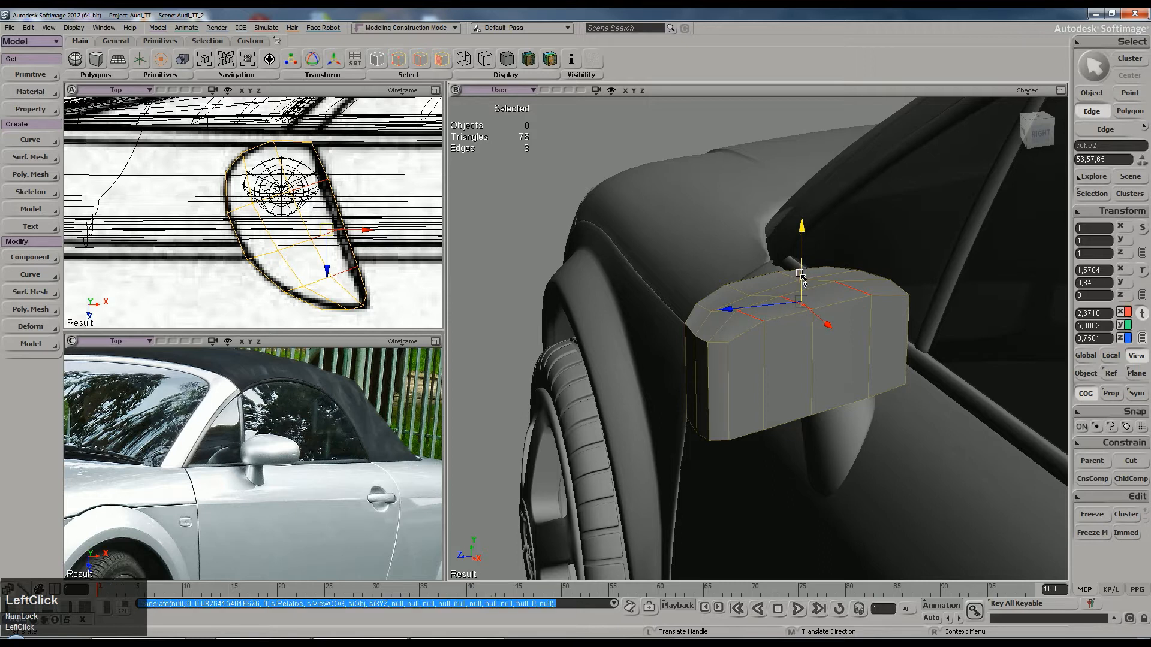
Step: Drop the edge nearest the tip from the selection and raise the other two rear top edges to about local Y 5.56
key("e")
left_click(743, 311, "ctrl+shift")
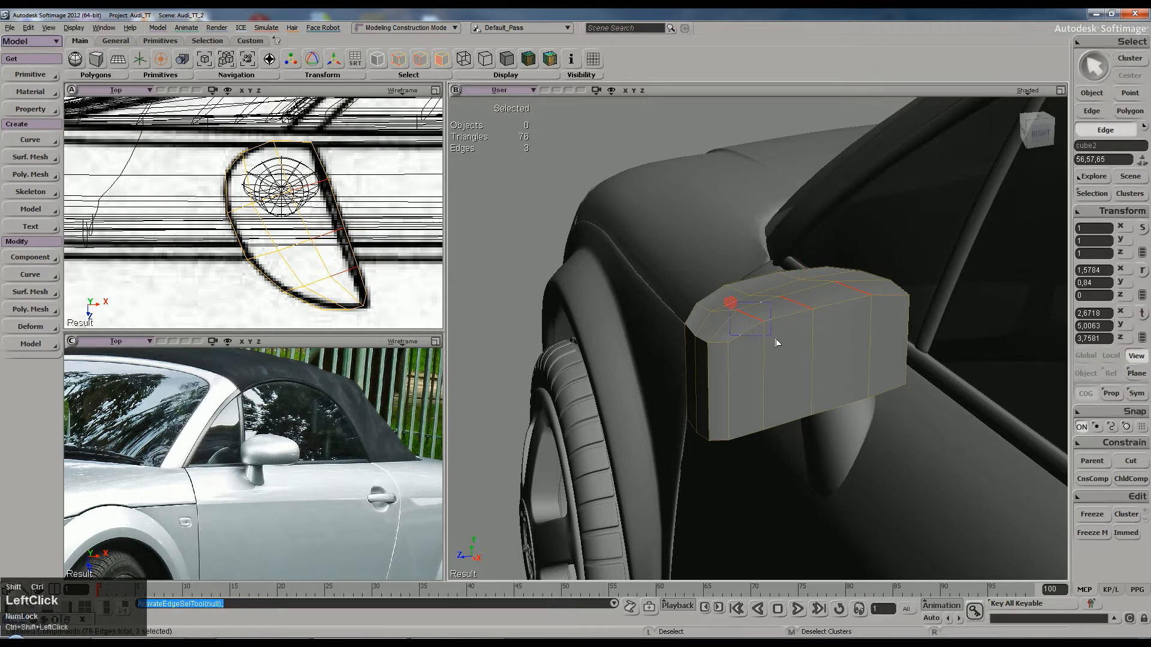
key("v")
left_click_drag(823, 266, 826, 264)
key("r")
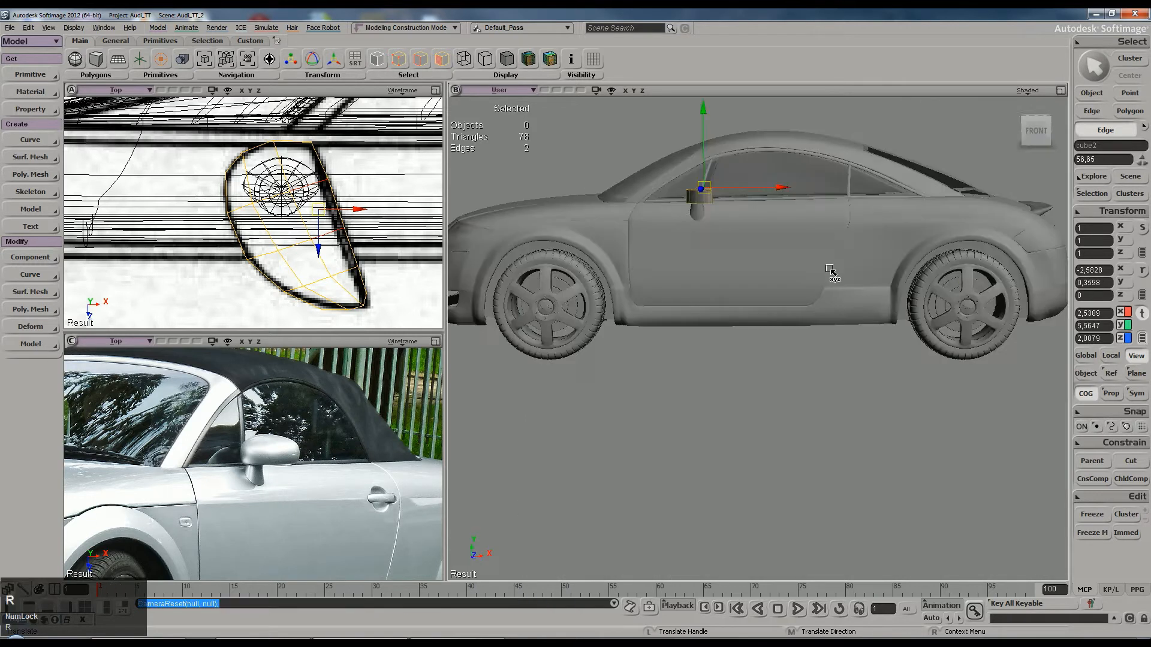
key("s")
scroll(809, 308, "up", 5)
right_click_drag(811, 303, 765, 336)
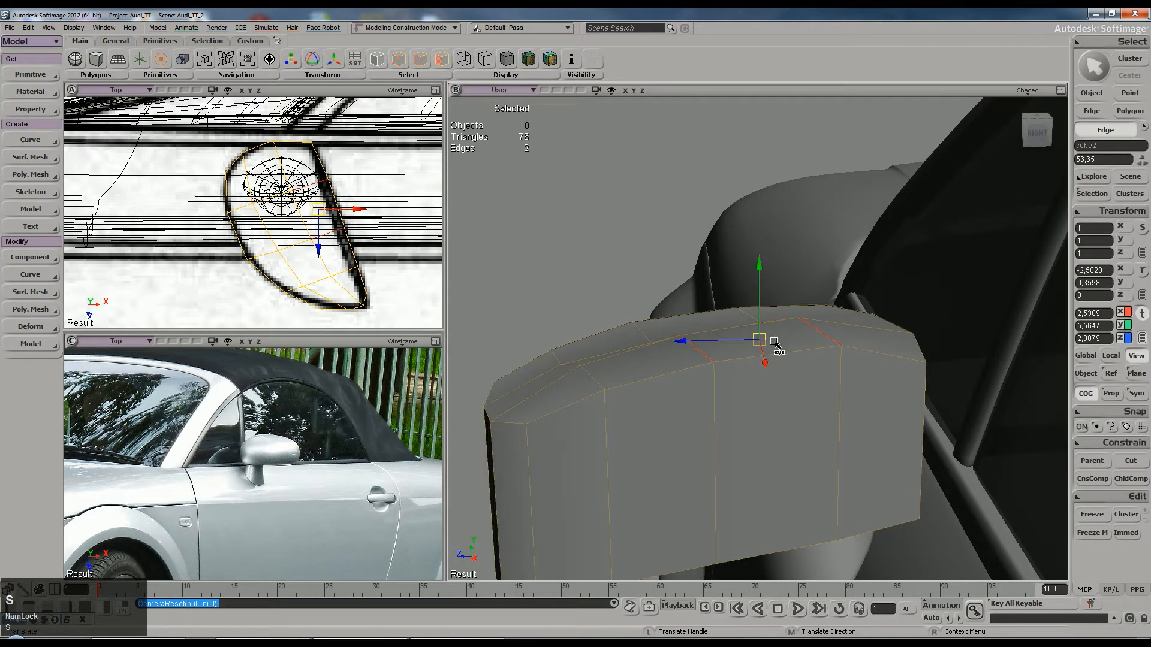
Step: Raise only the crosswise rear top edge nearest the car body to about local Y 5.97
left_click(688, 347, "ctrl+shift")
key("v")
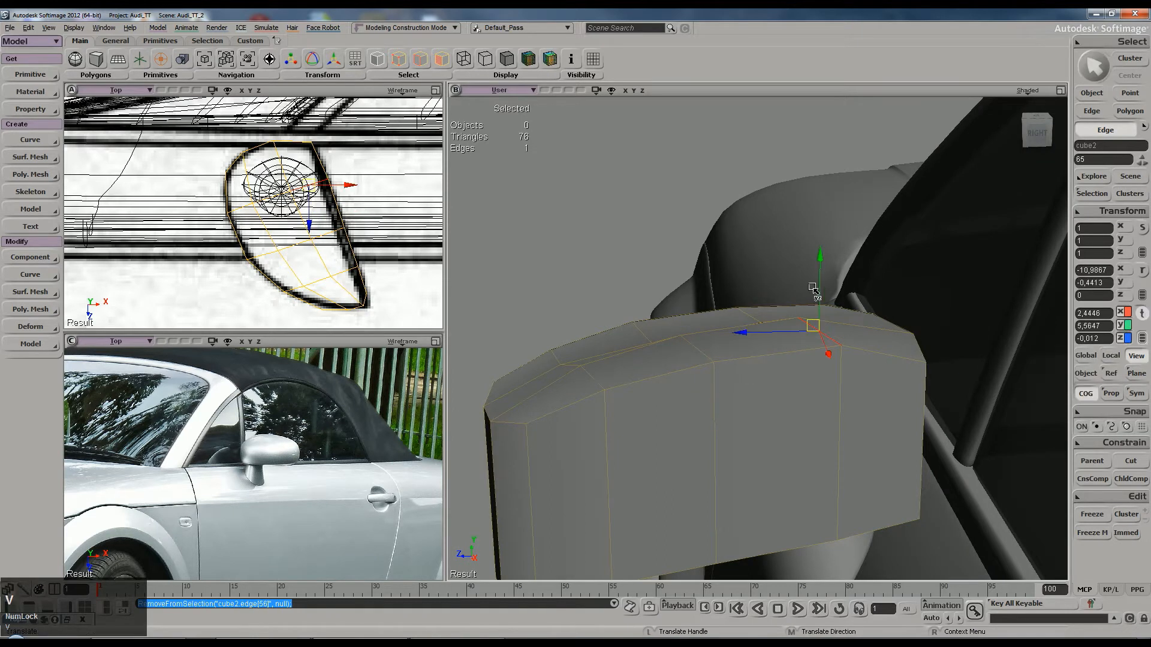
left_click_drag(821, 280, 821, 268)
key("s")
right_click_drag(794, 291, 761, 265)
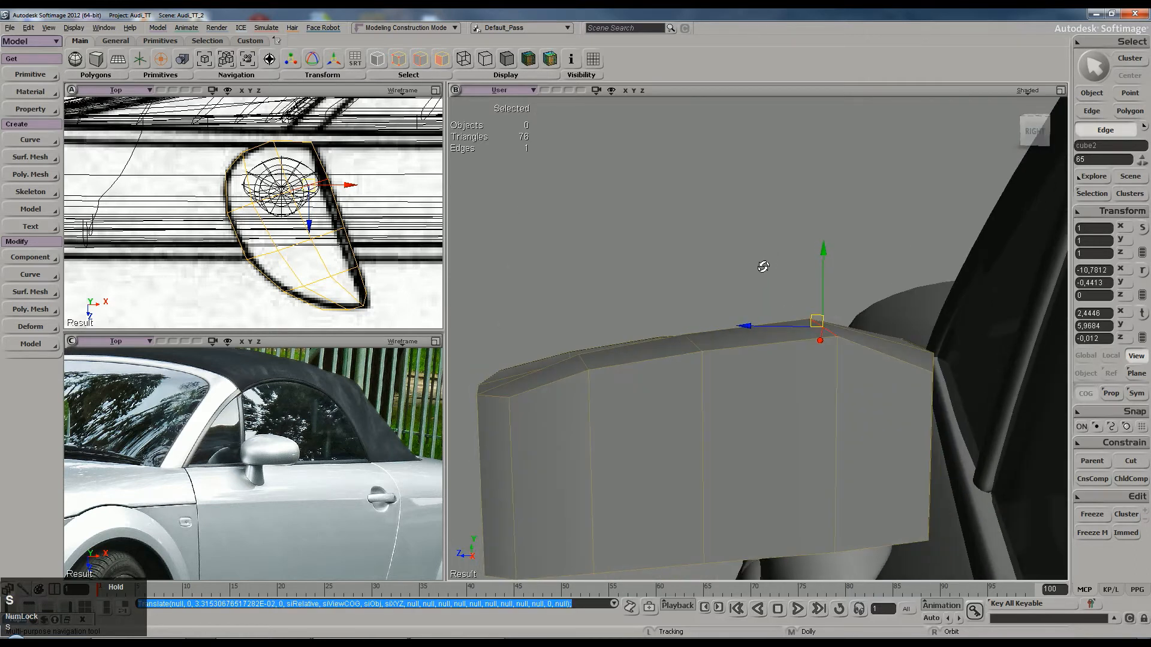
Step: Select the rear top edge at the housing's inner end and raise it slightly
key("e")
left_click(934, 366)
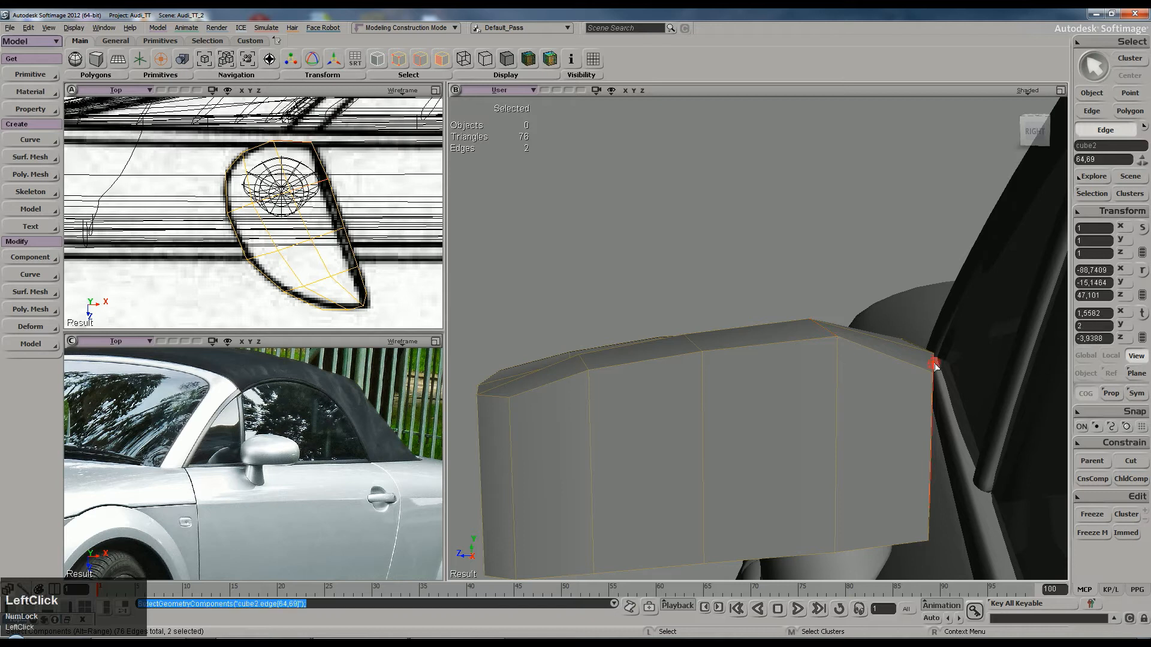
right_click_drag(920, 369, 947, 357)
key("v")
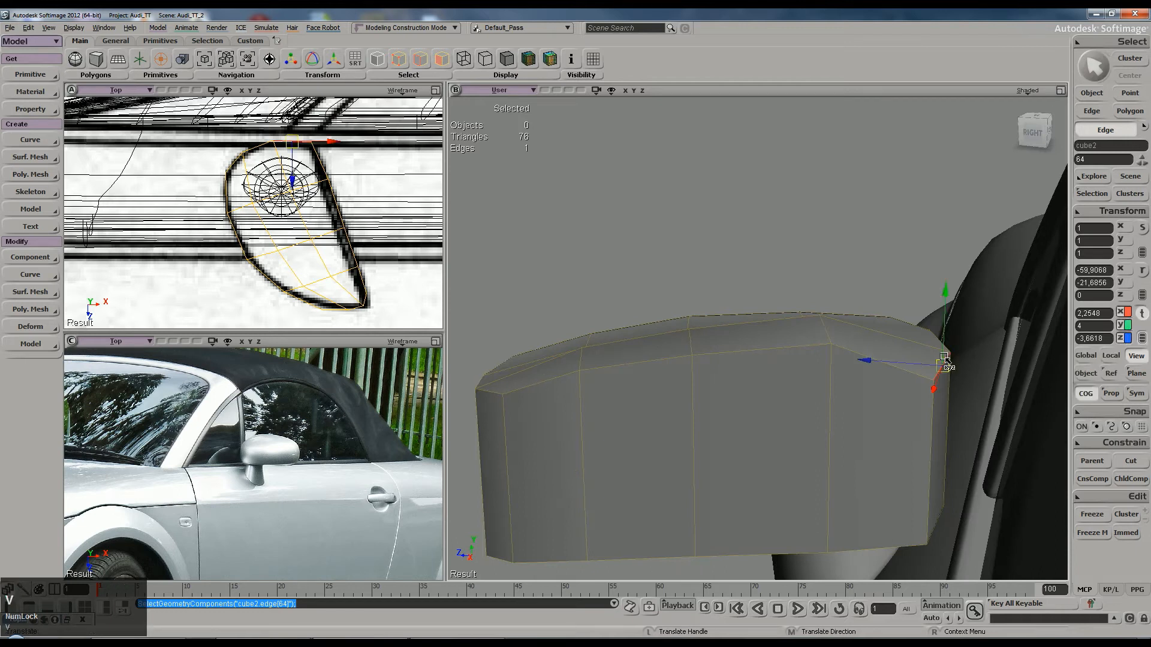
left_click(945, 310)
right_click_drag(805, 323, 809, 317)
Step: Select the middle crosswise top edge on the housing's rear side alone and raise it slightly
key("space")
key("e")
left_click(690, 342)
key("c")
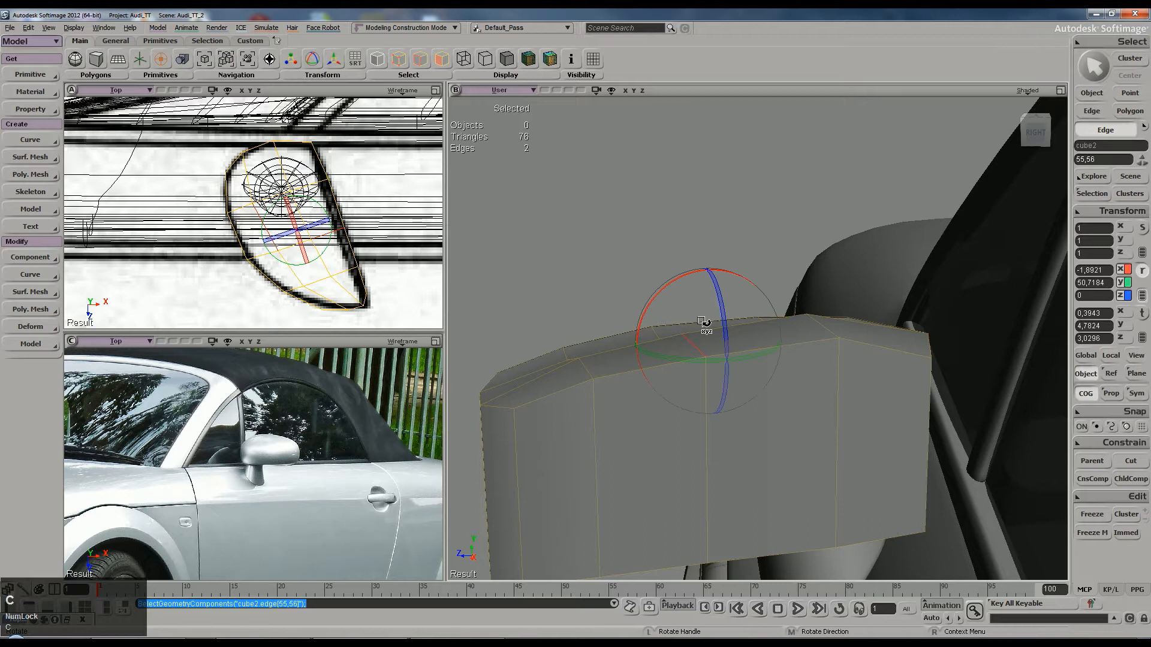
key("v")
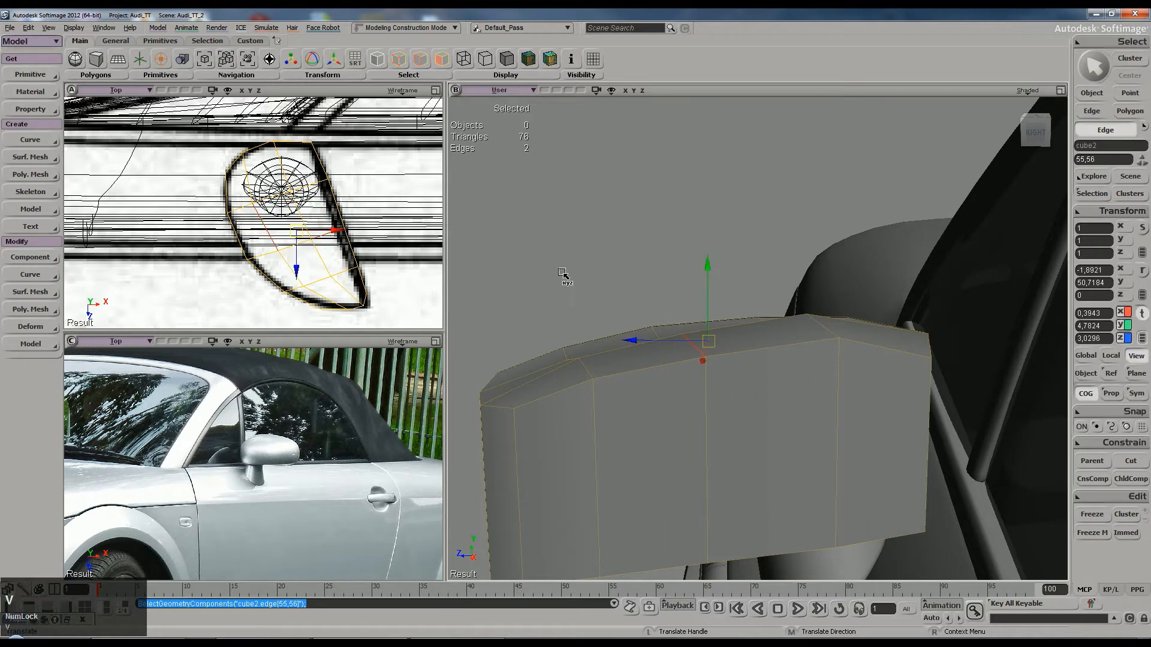
key("e")
left_click(688, 347)
right_click_drag(692, 347, 707, 357)
left_click(722, 354)
key("v")
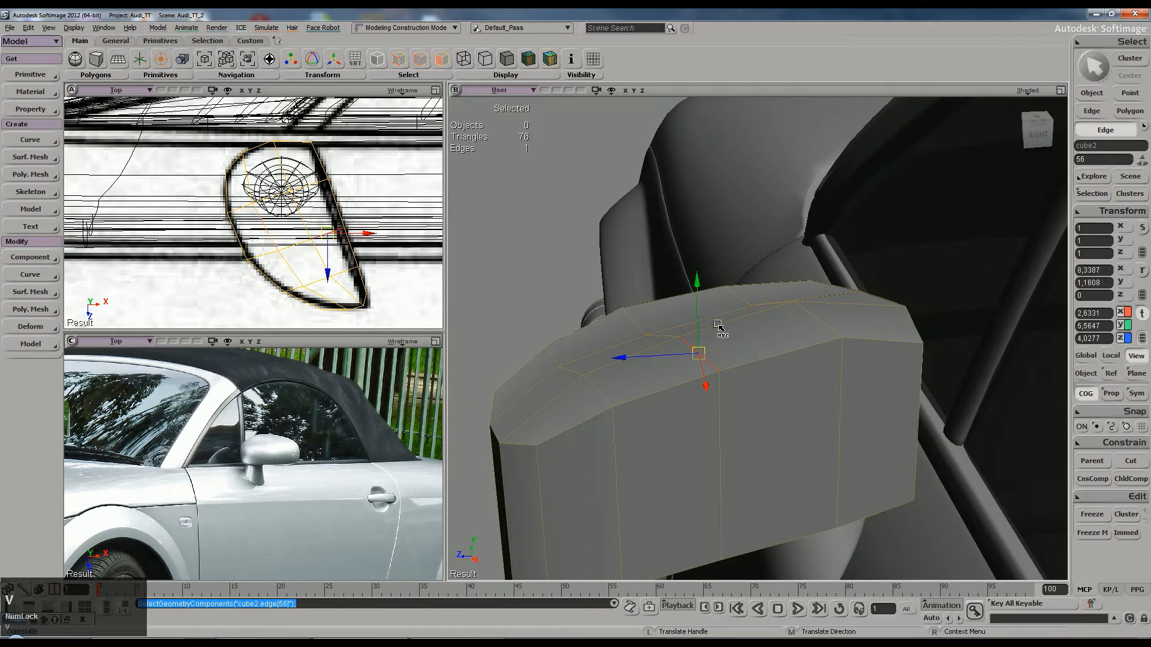
left_click_drag(700, 300, 701, 296)
key("s")
right_click_drag(700, 303, 686, 263)
right_click_drag(651, 317, 624, 336)
Step: Lower the short top edge at the rear corner of the housing's tip to about local Y 3.63
key("space")
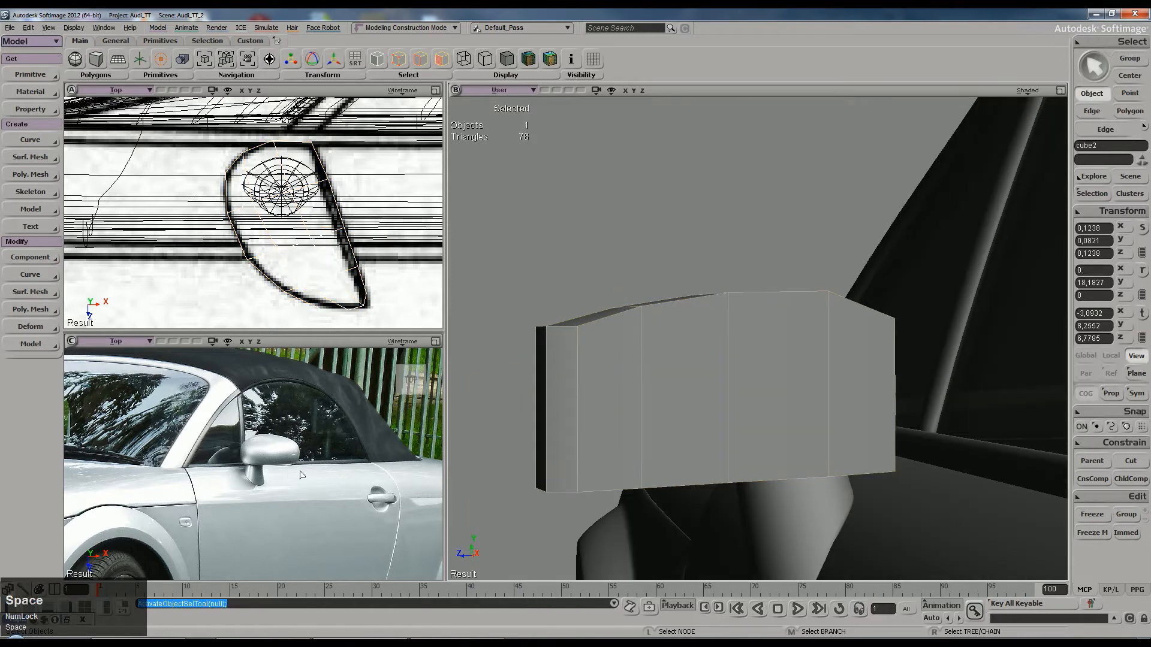
key("s")
mouse_move(601, 395)
right_mouse_down()
mouse_move(604, 386)
mouse_move(611, 396)
right_mouse_up()
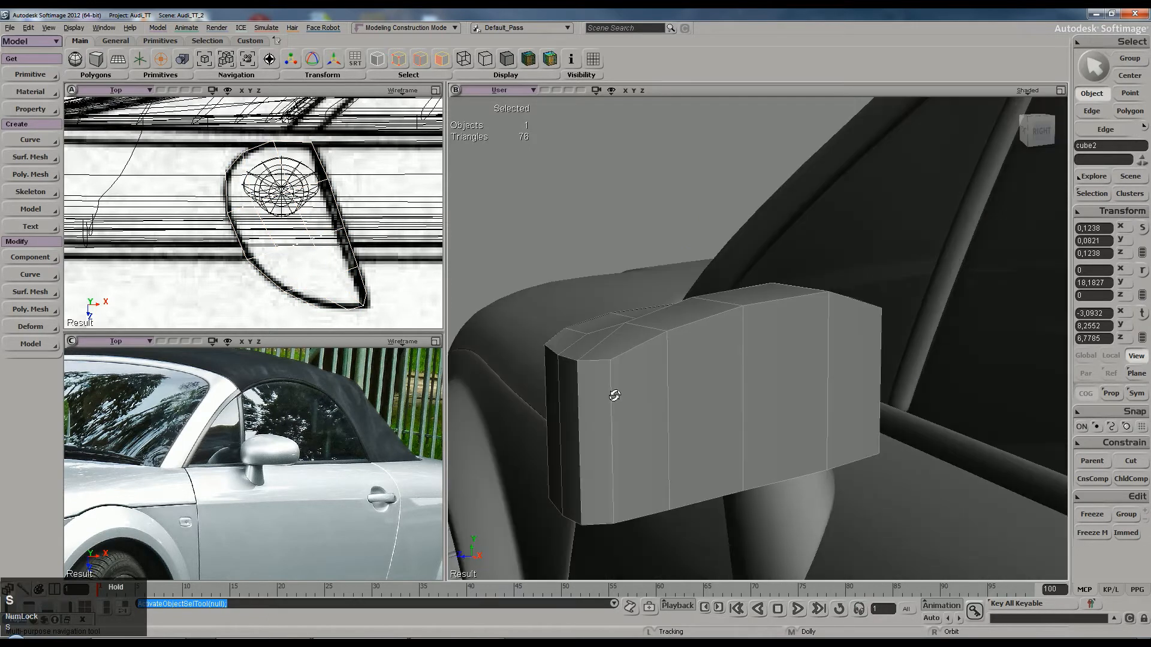
key("e")
left_click(596, 363)
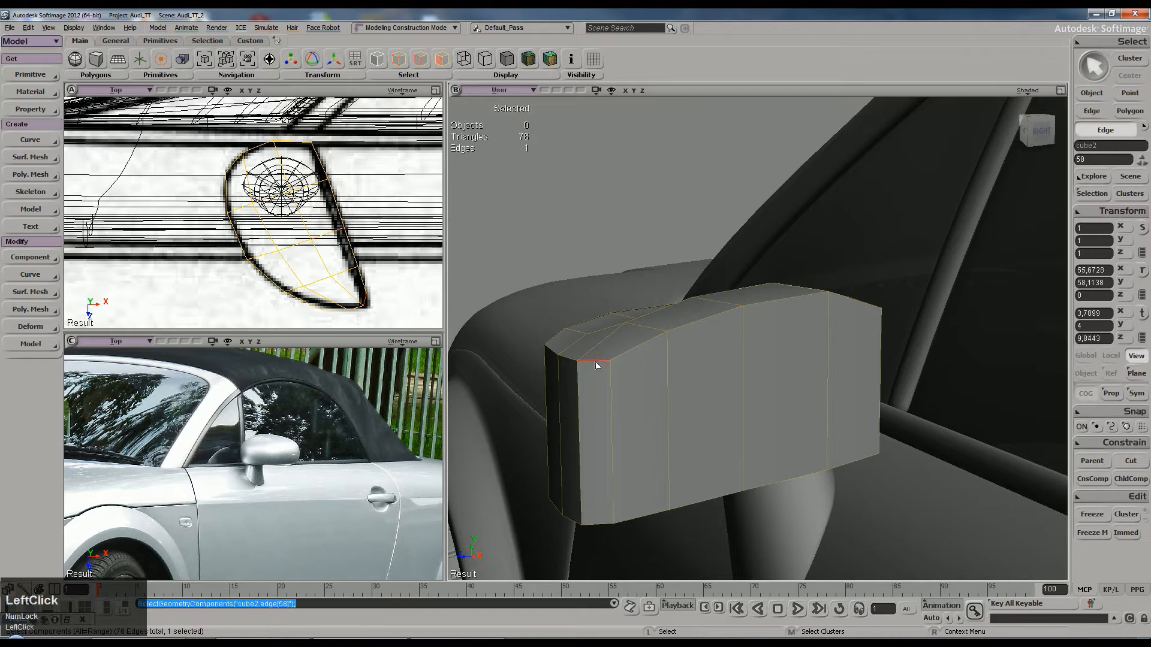
key("v")
left_click_drag(595, 326, 598, 338)
key("s")
right_click_drag(599, 339, 583, 307)
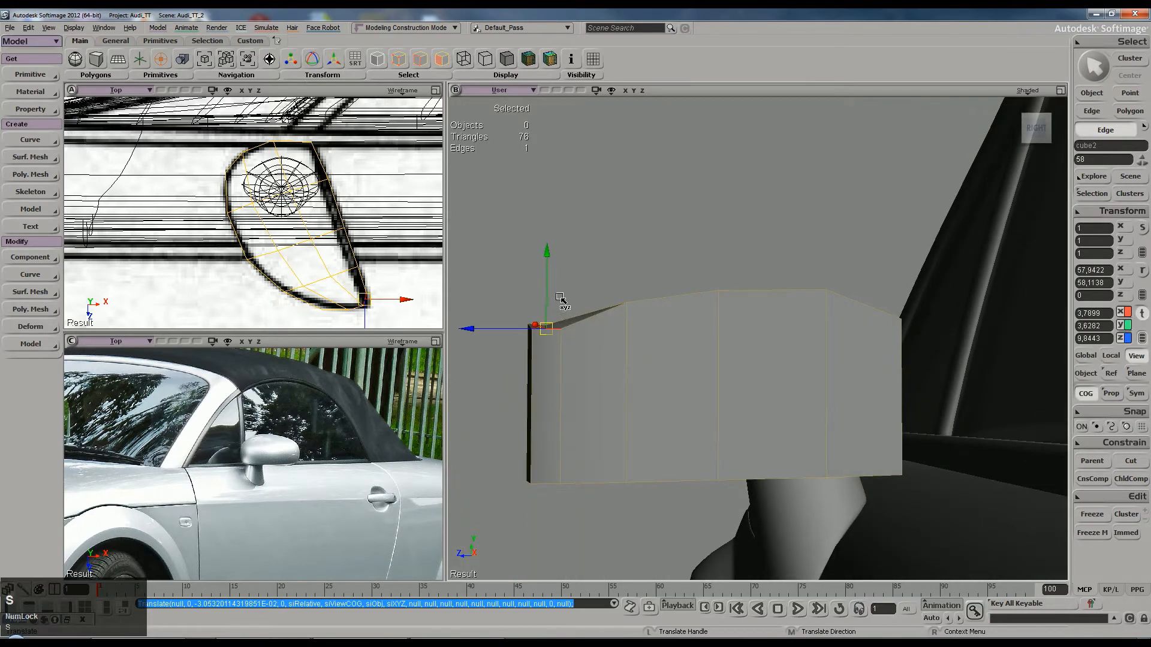
Step: Lower the outer top point at the rear of the housing's tip to about local Y 3.21
right_click_drag(580, 337, 595, 353)
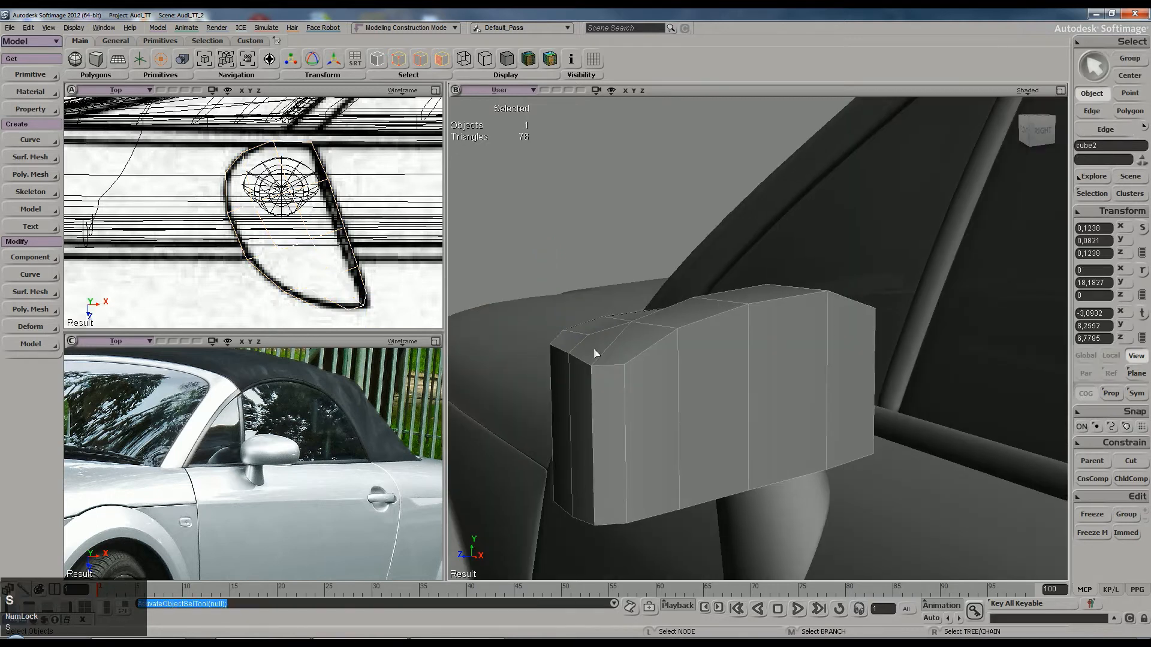
left_click(588, 363)
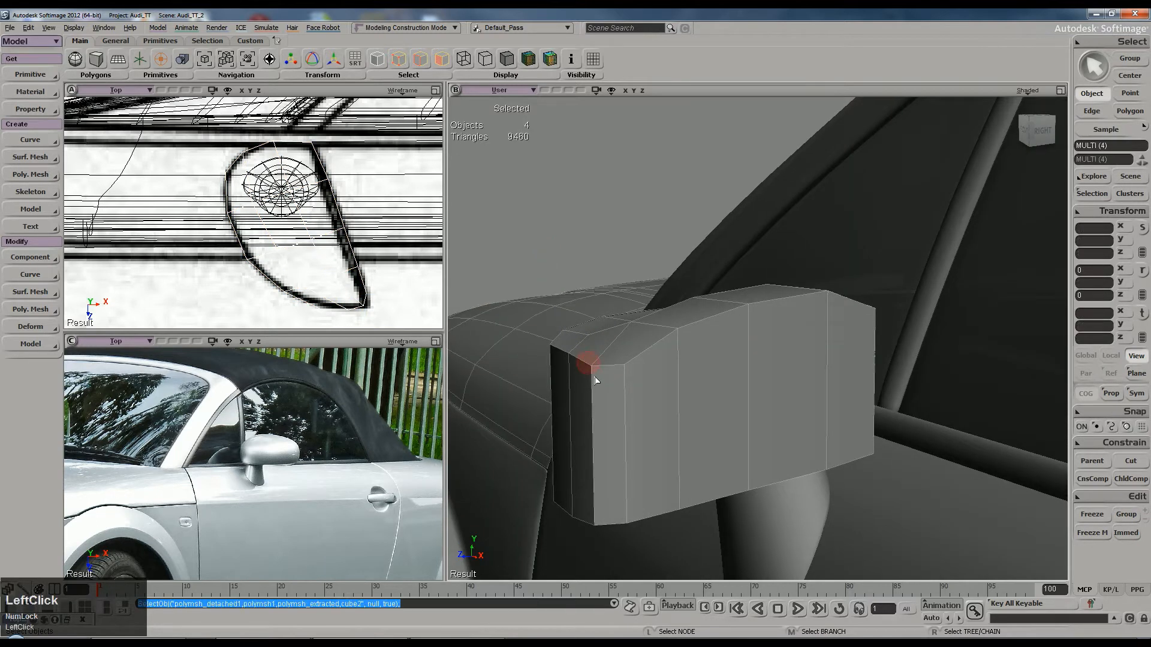
key("t")
left_click(610, 366)
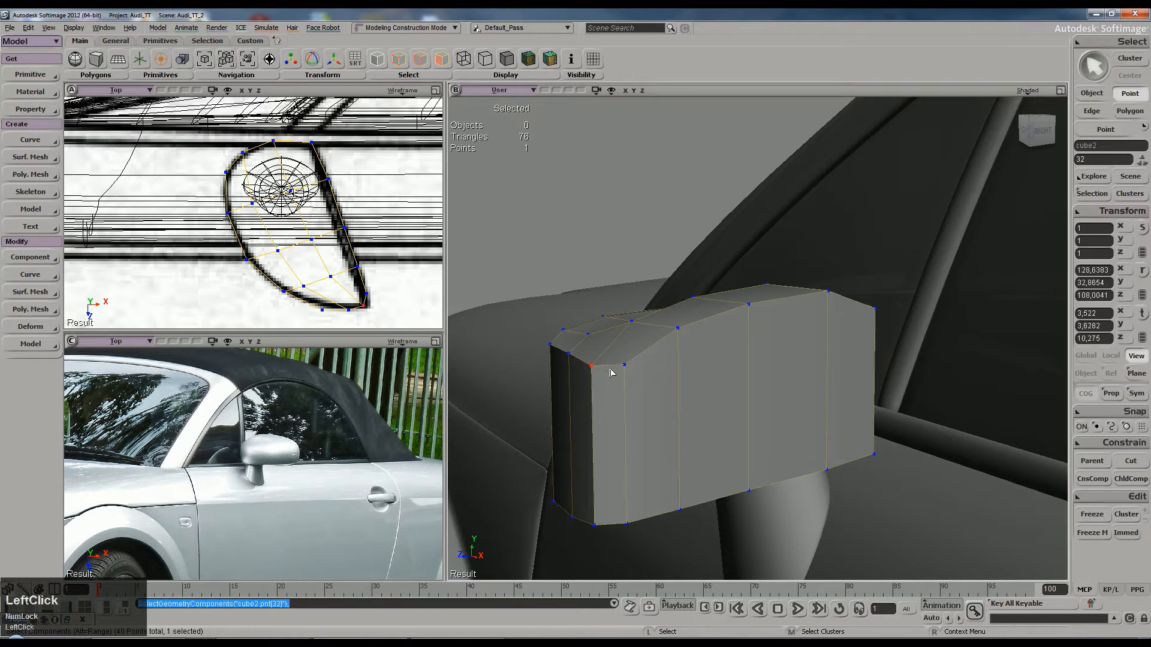
key("v")
left_click_drag(590, 306, 590, 317)
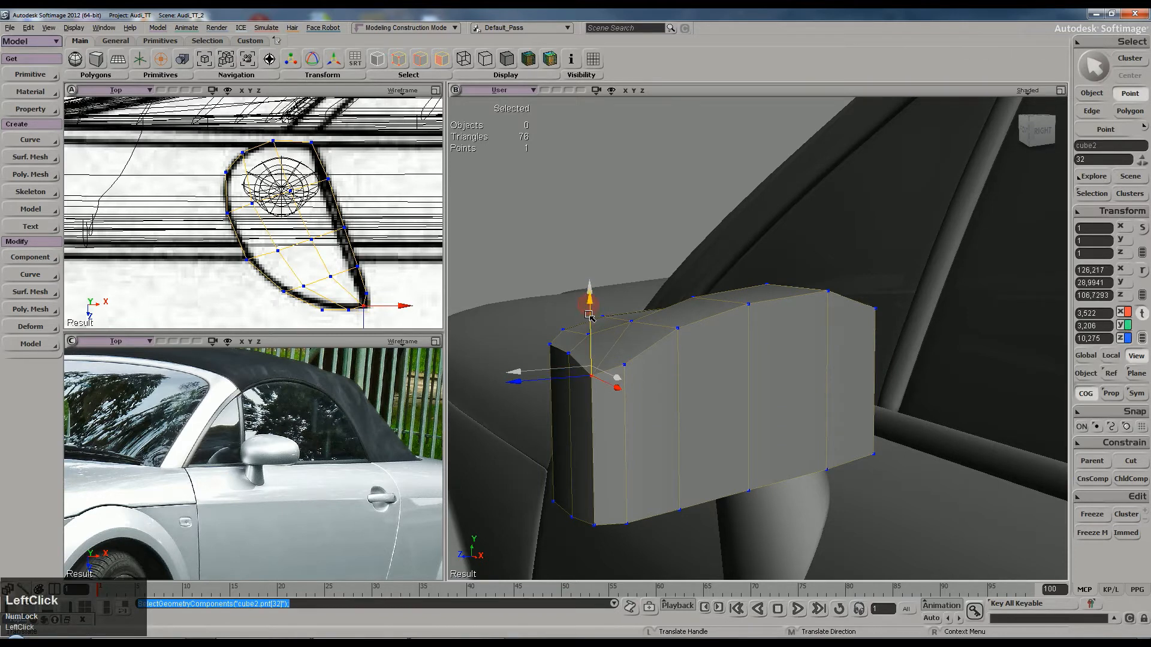
key("s")
right_click_drag(644, 314, 661, 358)
Step: Lower the top outline edge on the front side of the housing's tip to about local Y 2.83
key("space")
key("s")
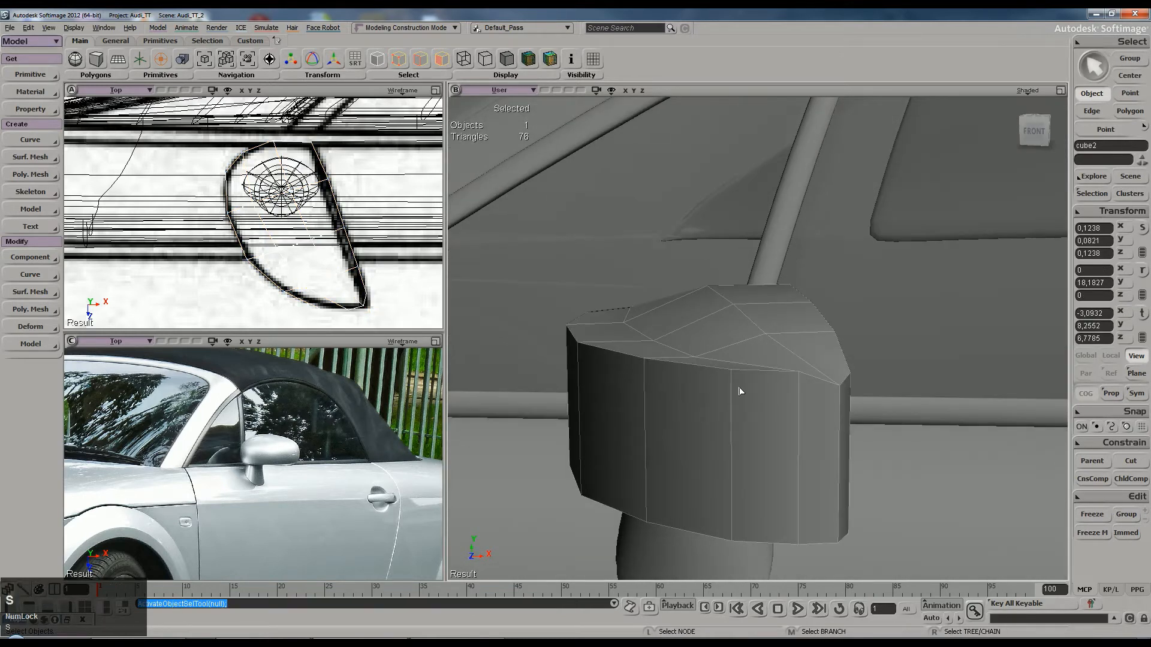
key("e")
left_click(755, 376)
key("v")
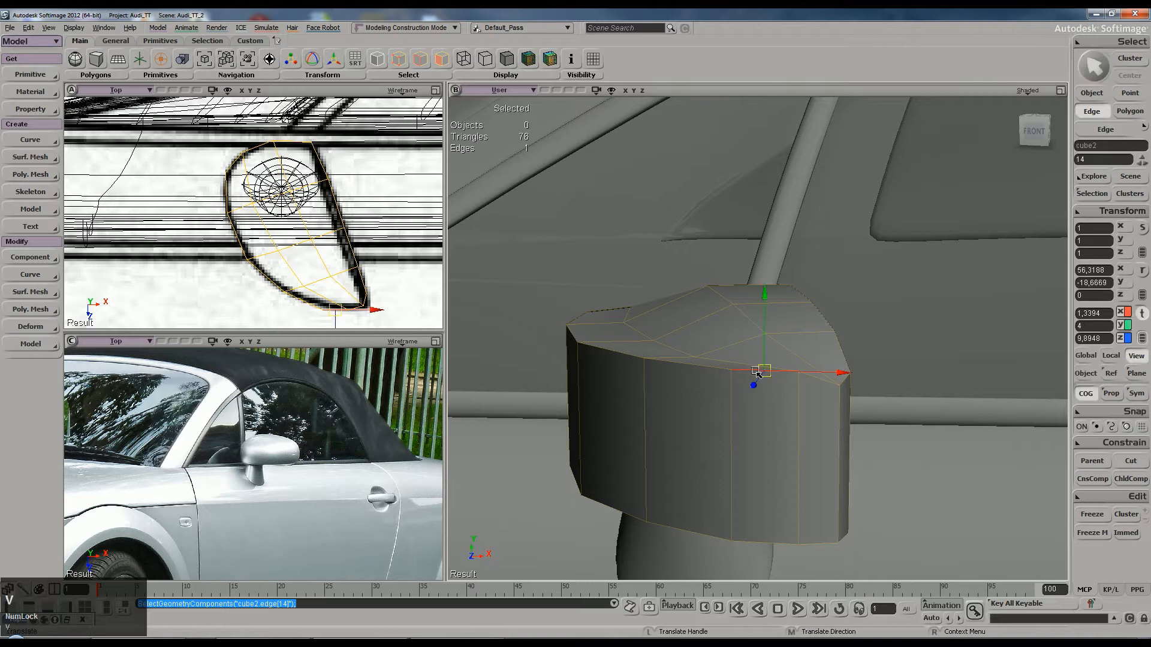
left_click_drag(767, 317, 763, 346)
key("s")
right_click_drag(755, 352, 744, 341)
key("space")
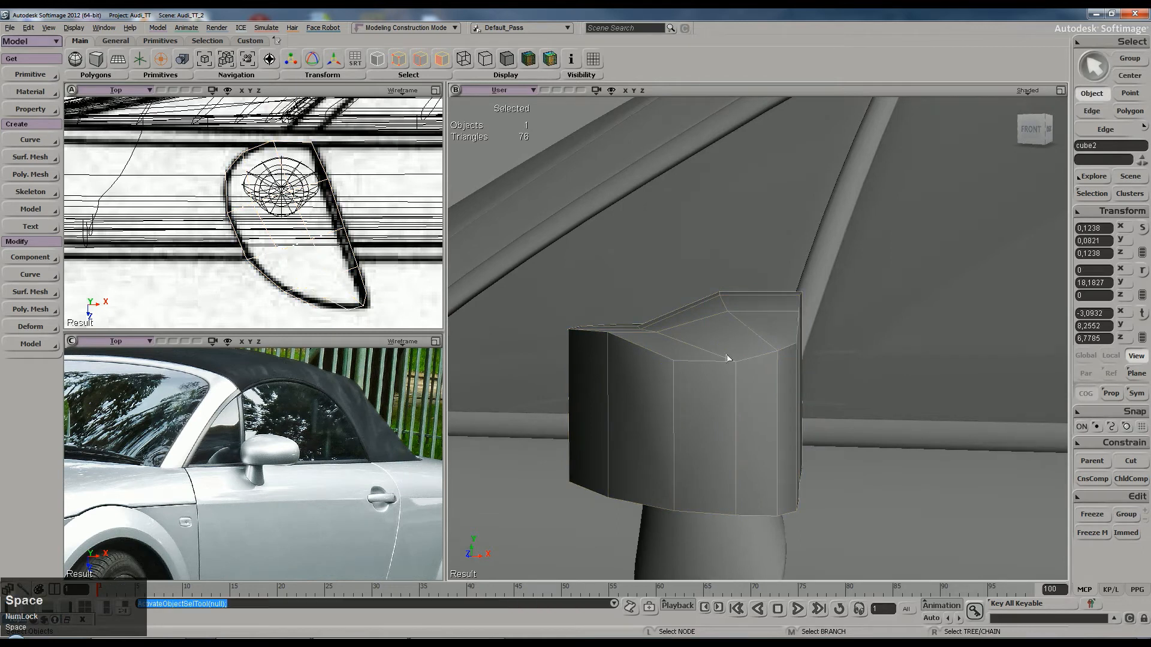
Step: Select the four connected top outline edges along the housing's curved front side and lower them to about local Y 2.38
key("e")
right_click_drag(657, 358, 695, 404)
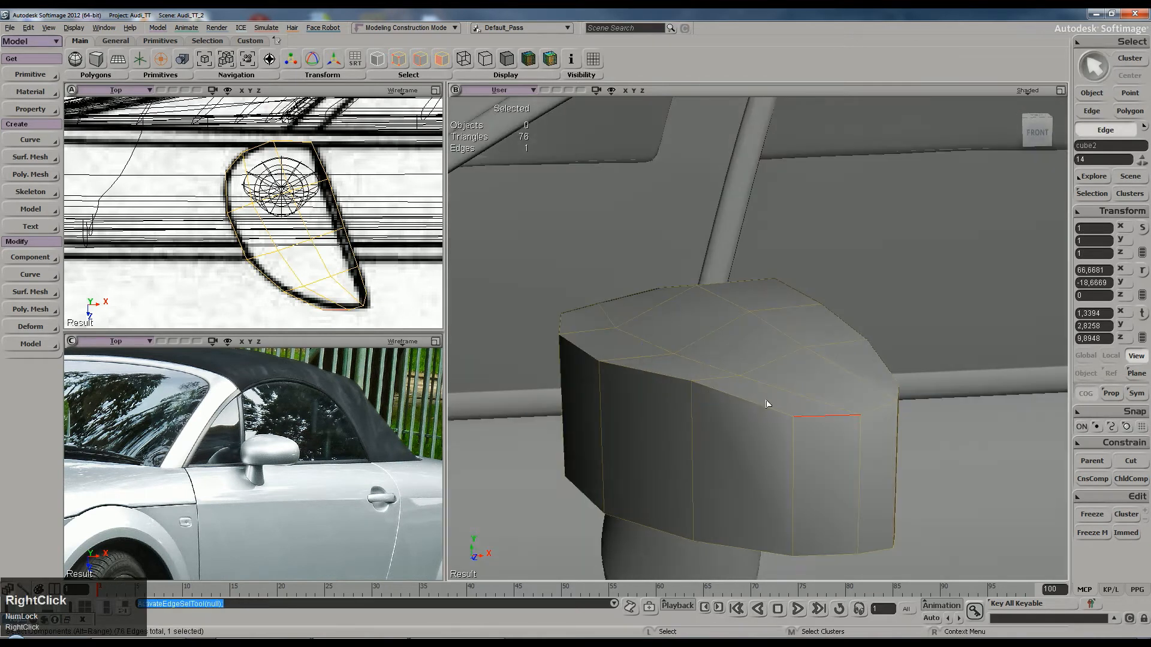
left_click(761, 403)
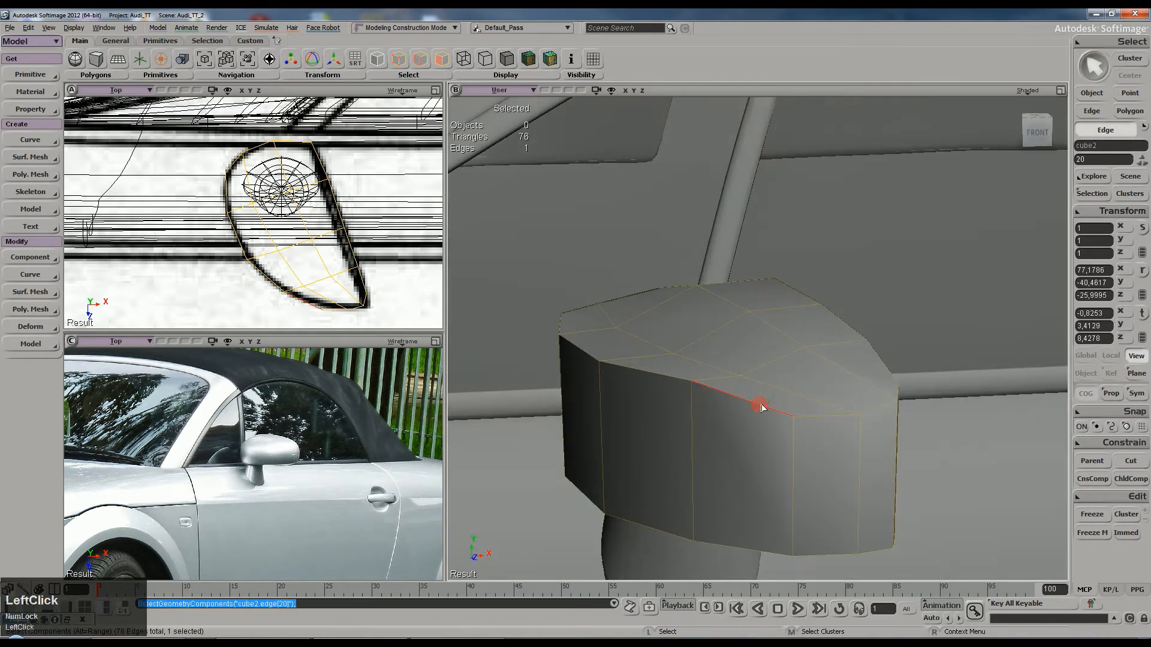
left_click(596, 358, "shift")
left_click(639, 370, "shift")
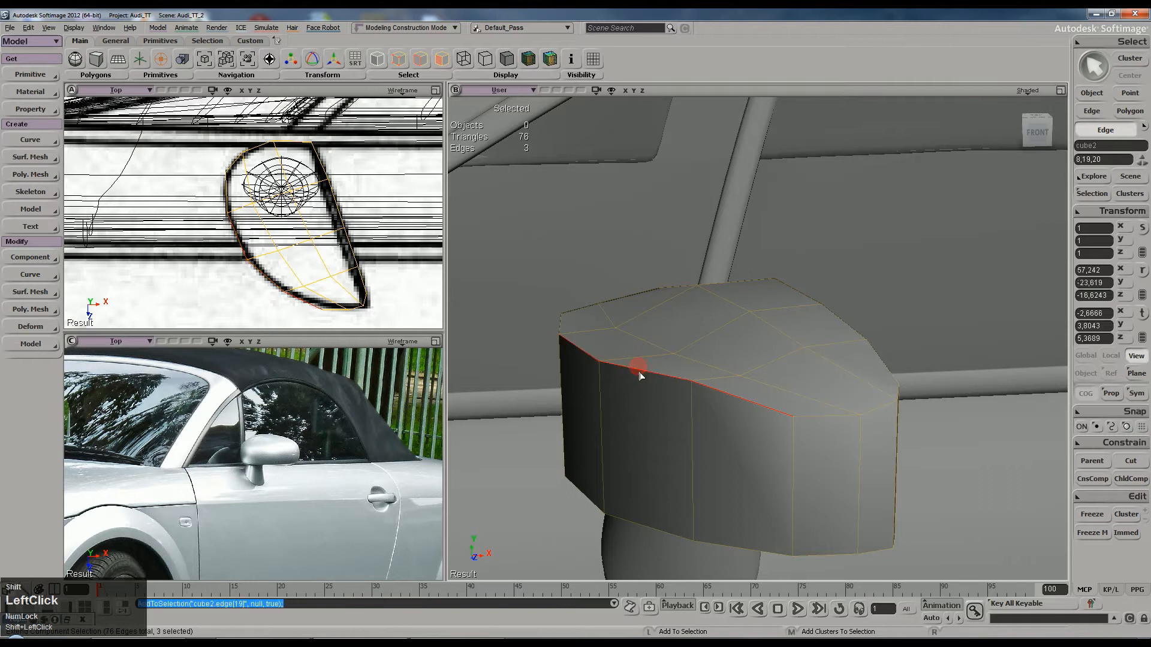
right_click_drag(643, 366, 681, 360)
left_click(587, 381, "shift")
right_click_drag(585, 380, 629, 352)
key("v")
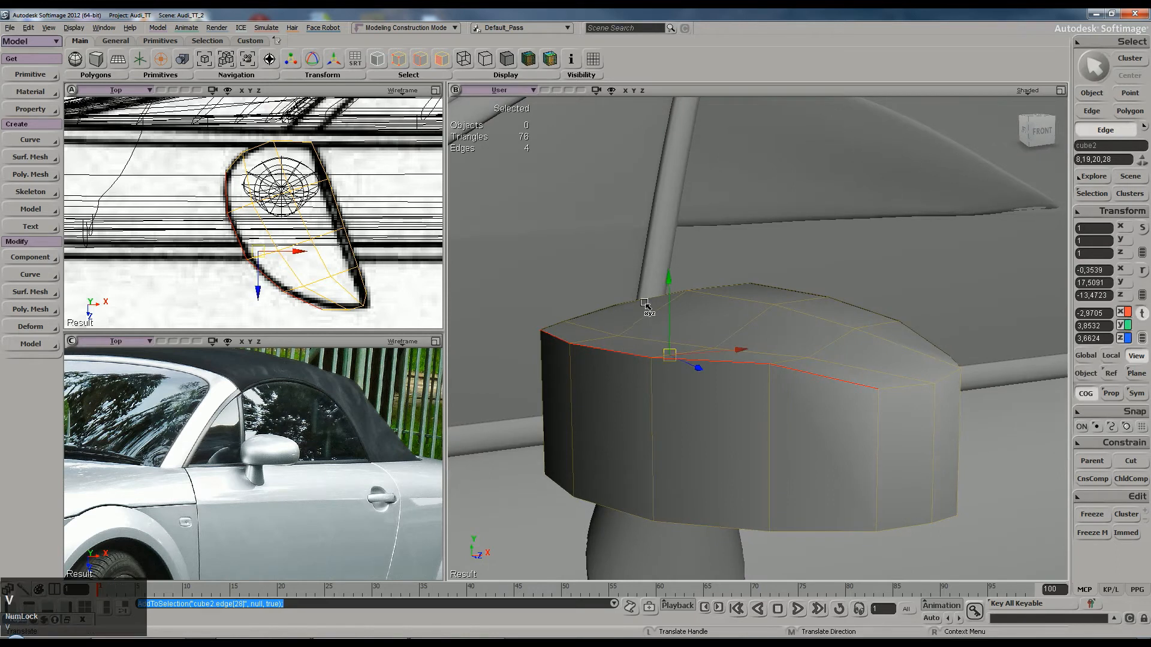
left_click_drag(670, 281, 670, 295)
key("s")
right_click_drag(670, 295, 695, 330)
Step: Try to shift the four front top outline edges sideways toward the housing's interior
left_click_drag(650, 376, 667, 371)
key("s")
right_click_drag(680, 368, 700, 371)
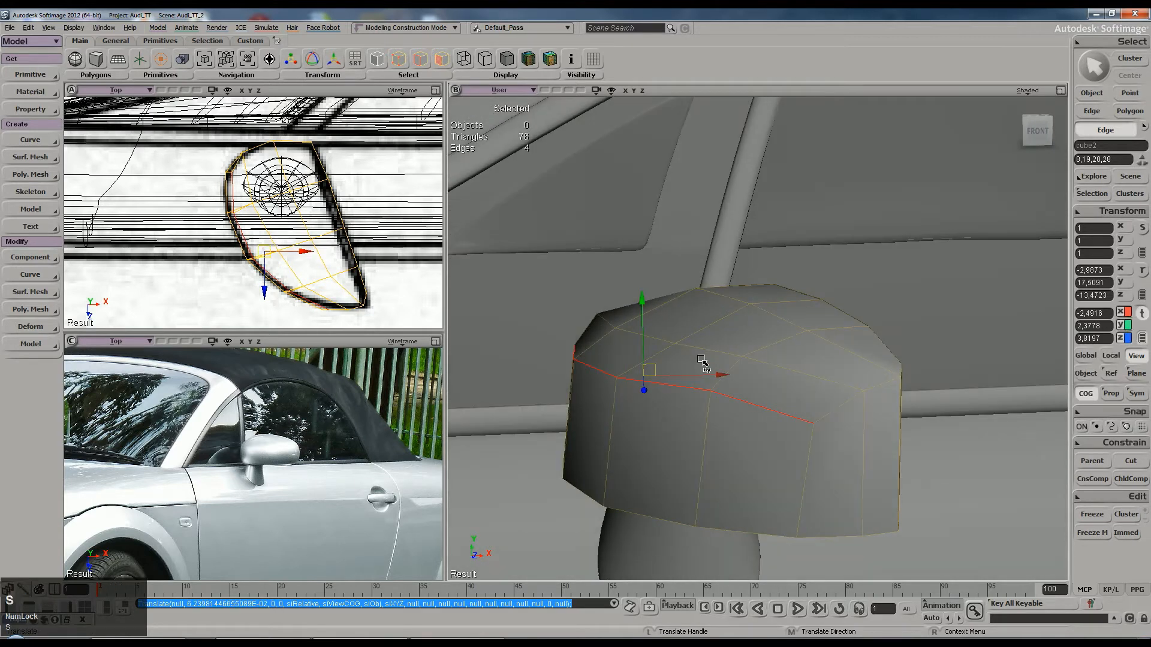
key("ctrl+z")
Step: Lower the four front top outline edges further to about local Y 1.86
left_click_drag(625, 311, 623, 323)
key("s")
right_click_drag(624, 322, 635, 326)
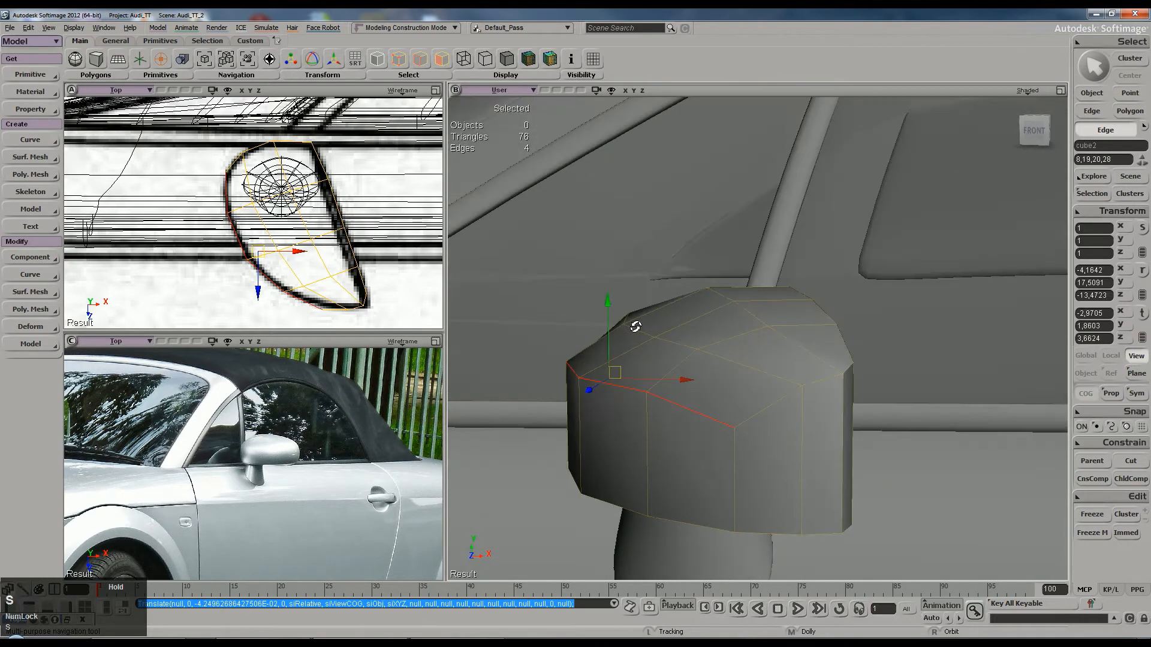
key("space")
key("s")
right_click_drag(725, 367, 753, 362)
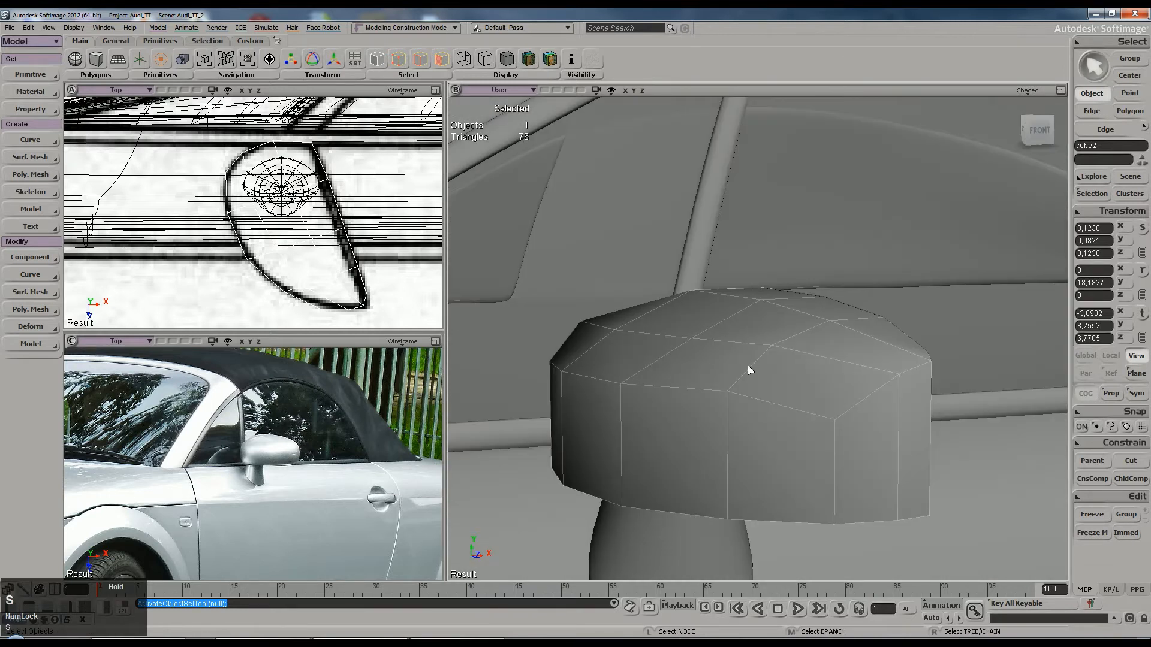
Step: Select the single edge on the housing's top just behind the lowered front outline, near the inner end, and raise it slightly
key("e")
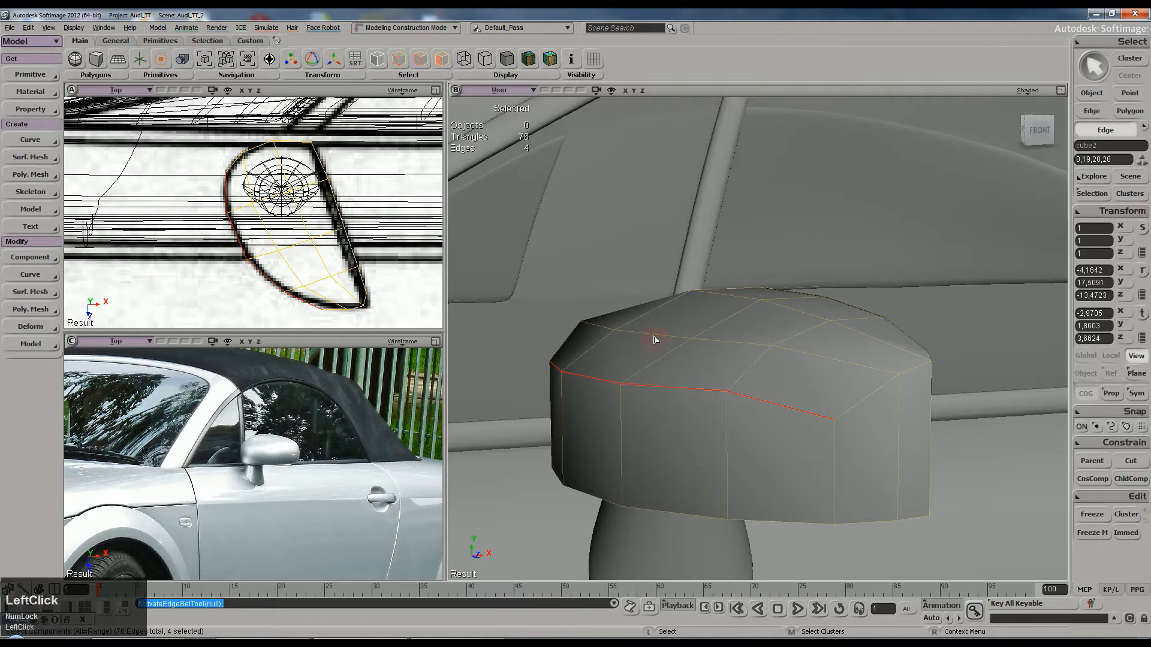
left_click(641, 335)
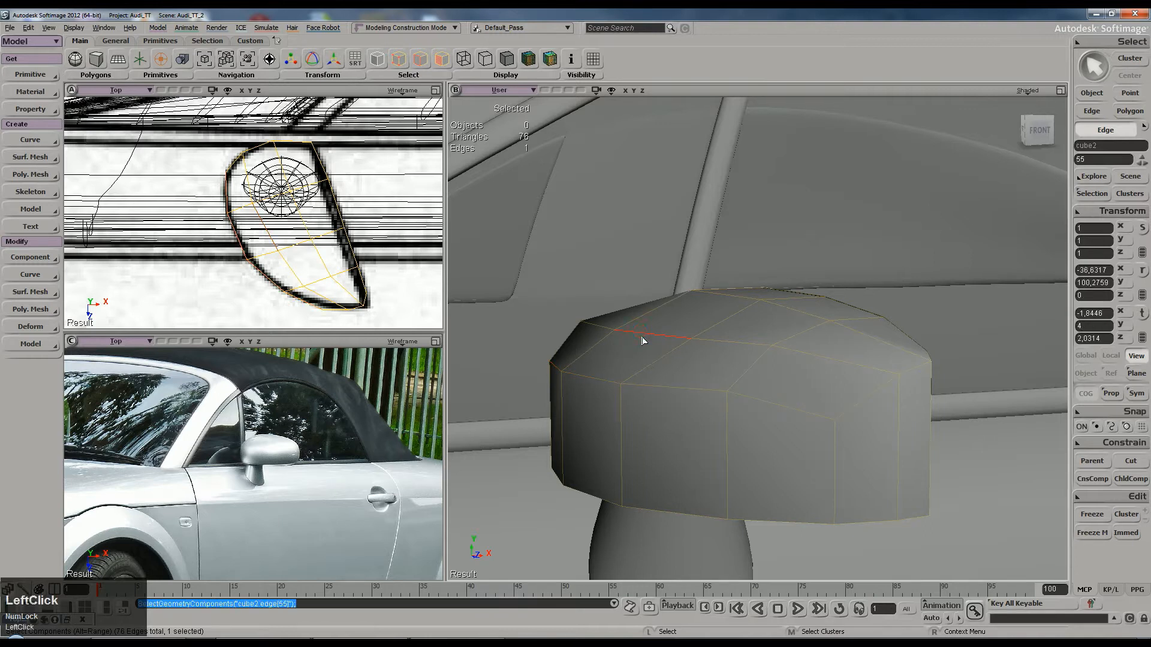
key("v")
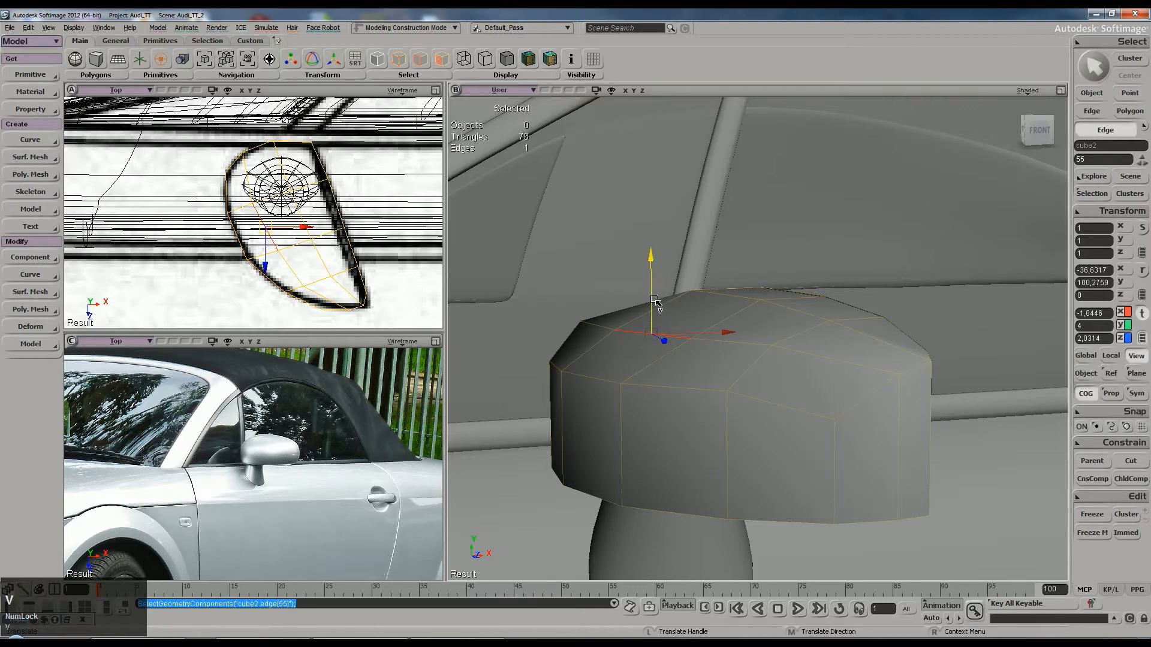
left_click_drag(655, 302, 655, 294)
key("s")
right_click_drag(655, 324, 711, 354)
key("space")
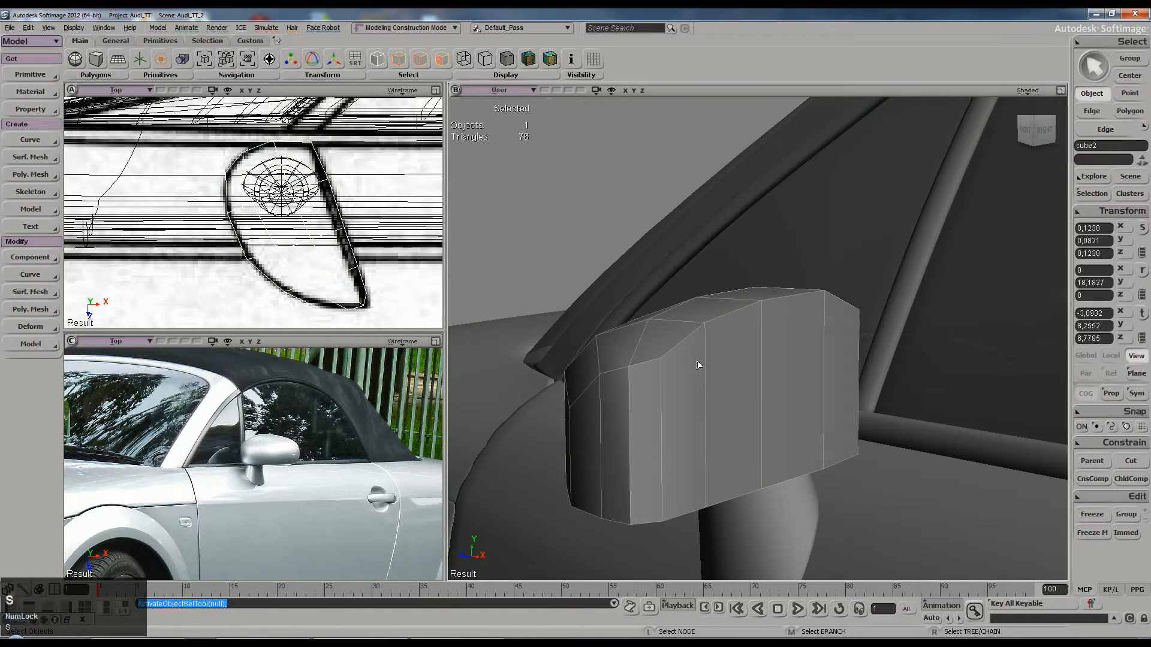
right_click_drag(692, 410, 659, 414)
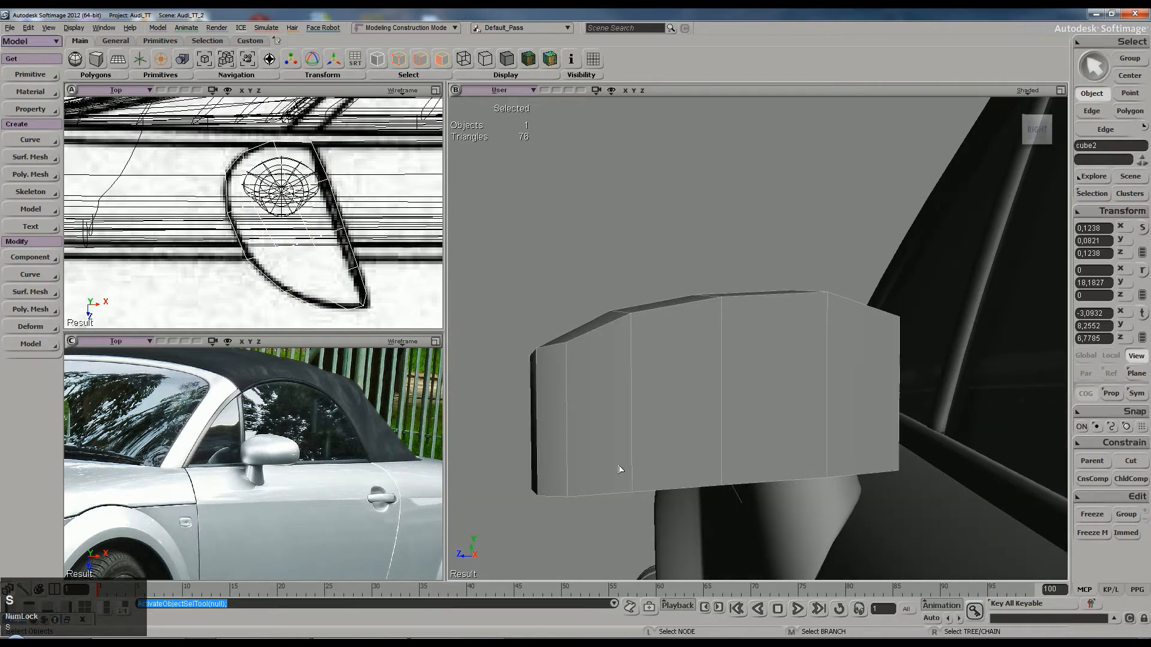
Step: Lower the top corner point at the housing's tip slightly to even out the rear profile
key("t")
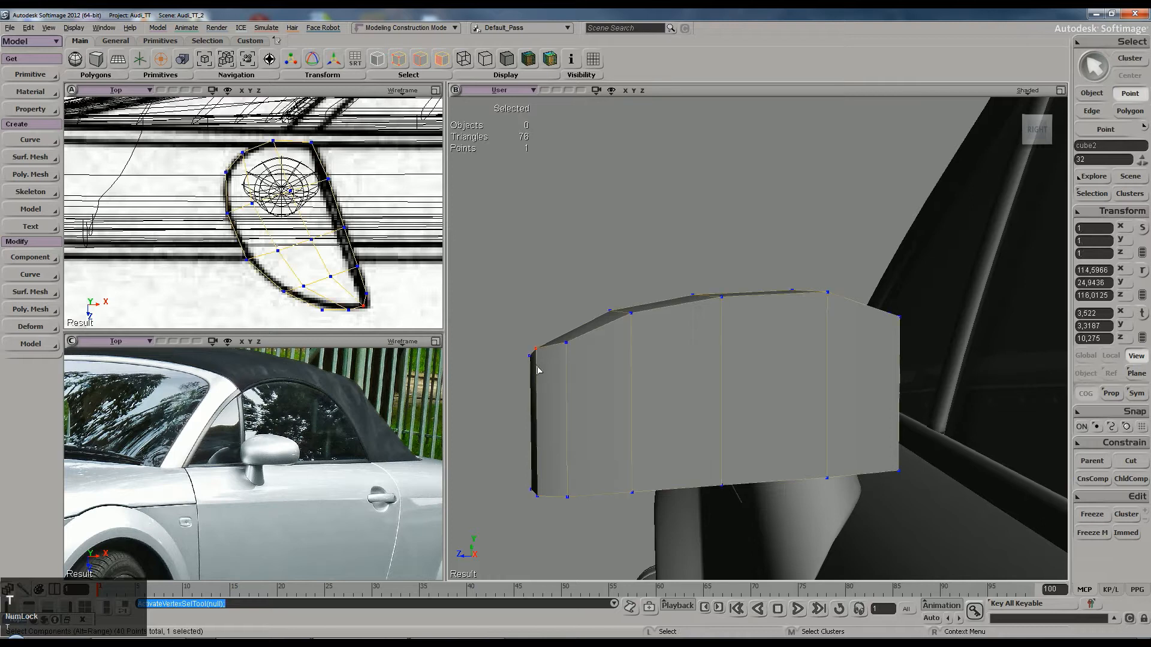
left_click(533, 351)
key("v")
left_click_drag(539, 320, 538, 318)
key("space")
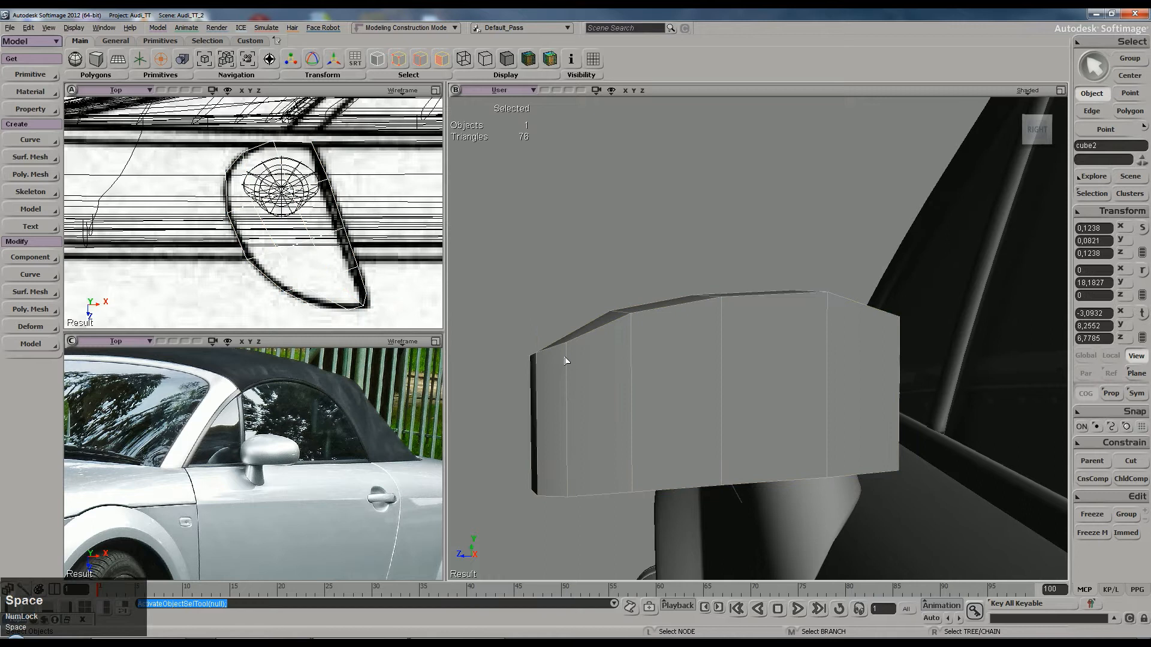
Step: Select the two bottom points at the housing's tip and raise them to about local Y -3.56
key("t")
left_click_drag(511, 478, 549, 518)
key("v")
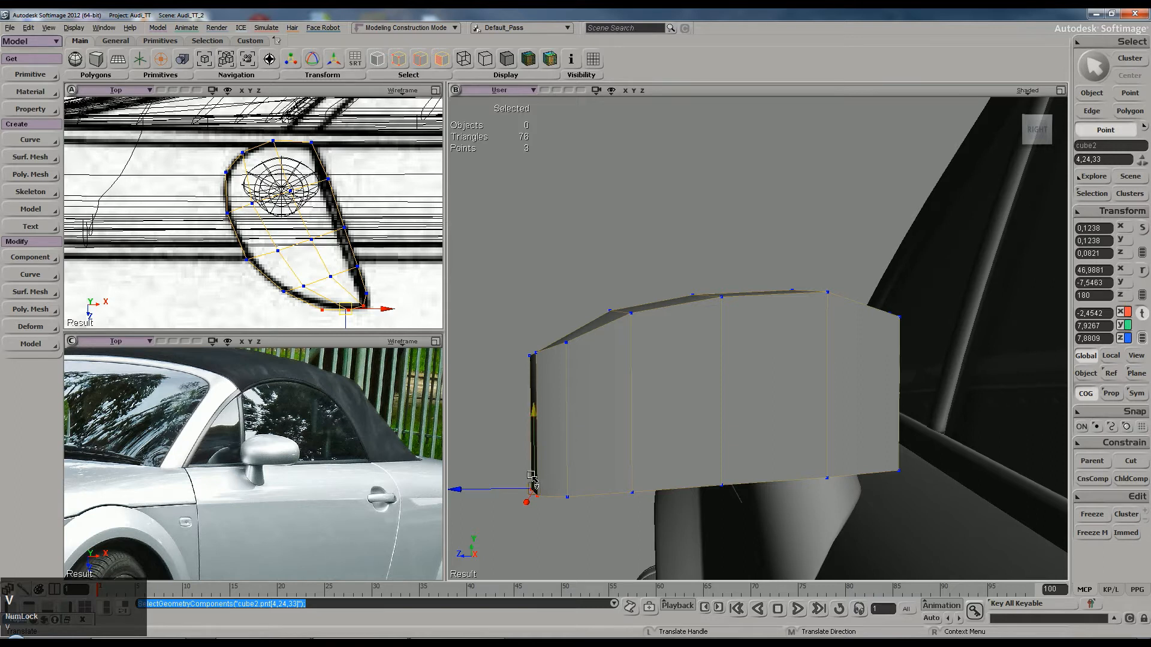
key("t")
left_click_drag(536, 509, 540, 511)
key("s")
right_click_drag(567, 522, 539, 488)
left_click(527, 489)
key("c")
key("v")
key("c")
key("v")
left_click(531, 445)
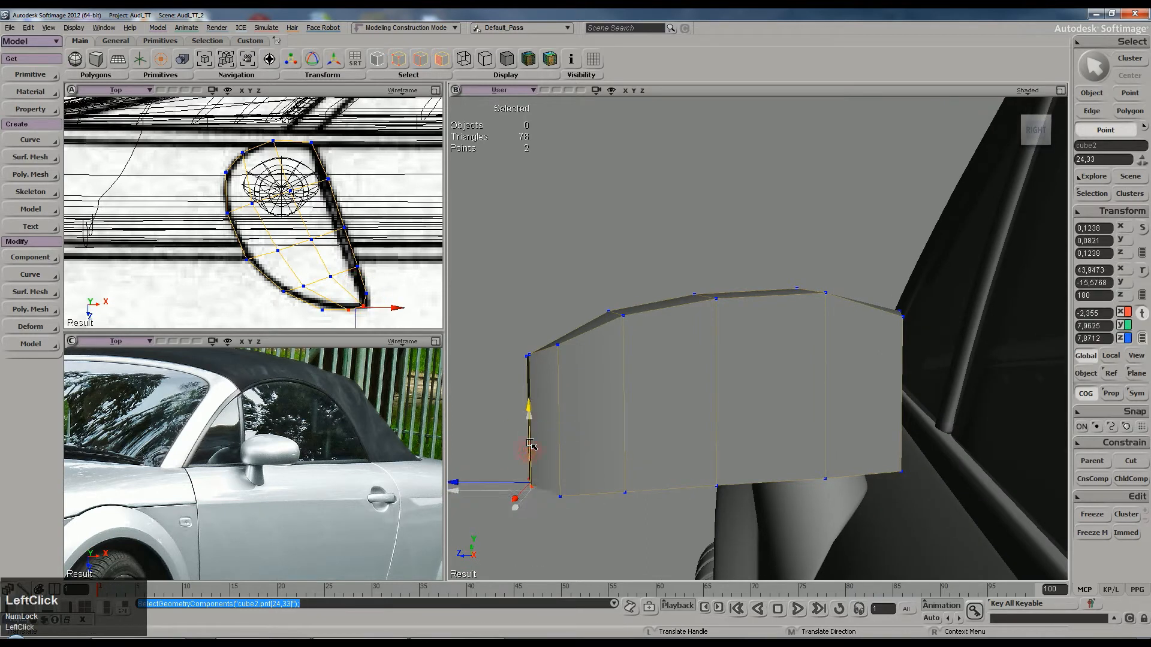
left_click_drag(530, 444, 531, 444)
key("s")
right_click_drag(540, 447, 564, 437)
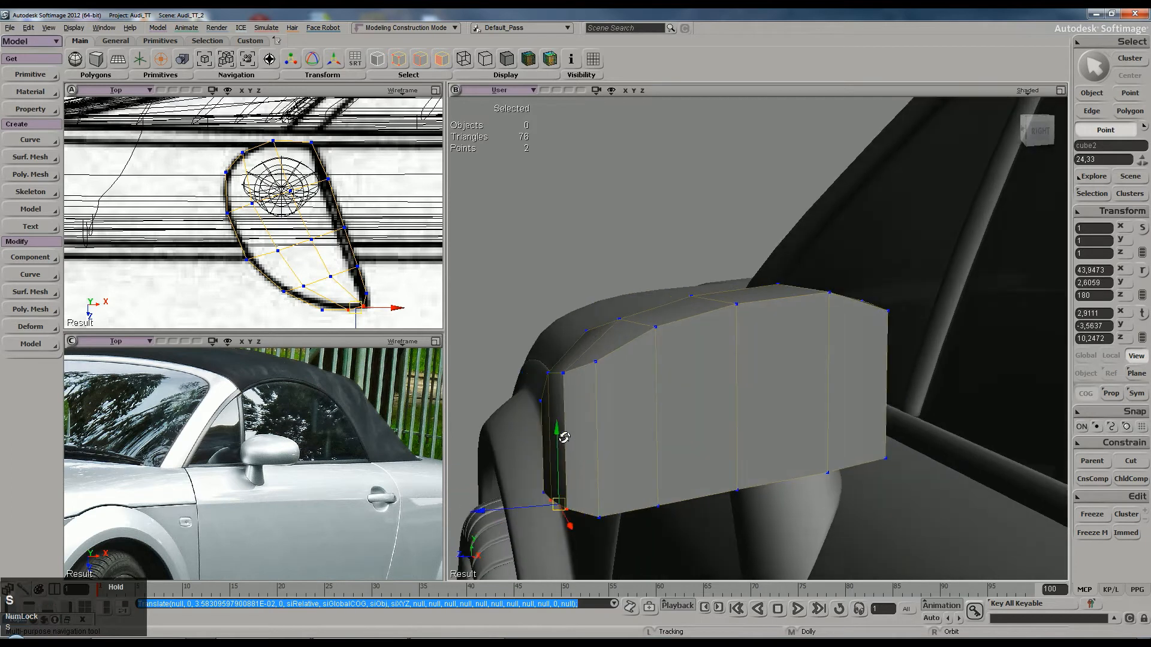
key("space")
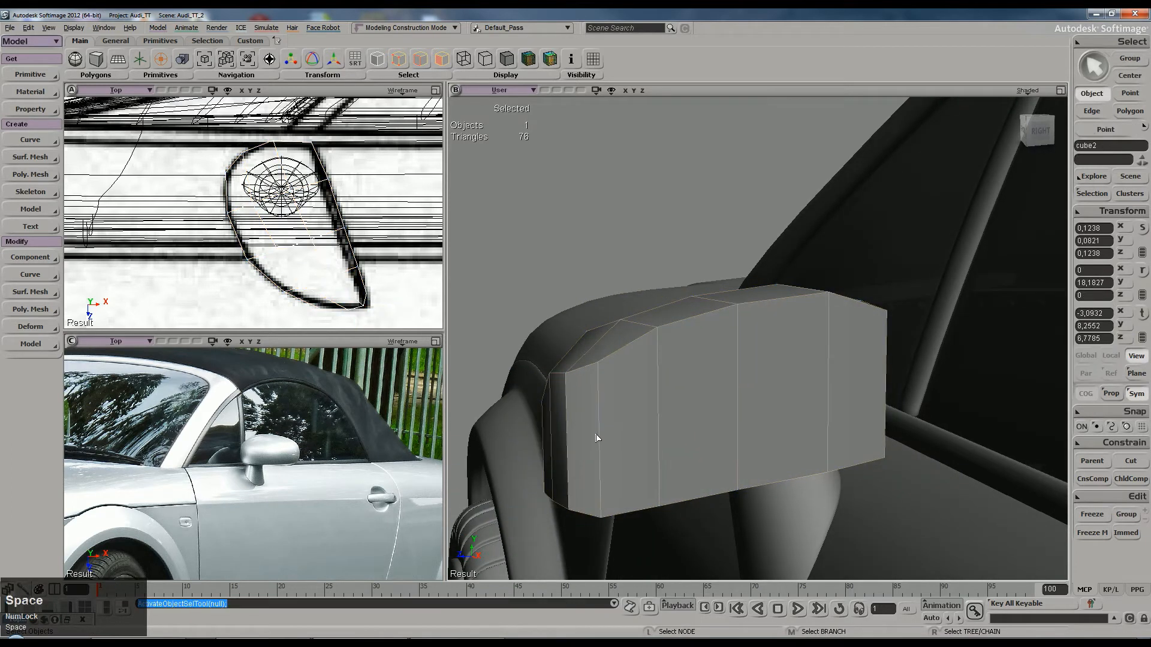
Step: Lower the top point on the front side of the housing's tip to about local Y 2.29
key("t")
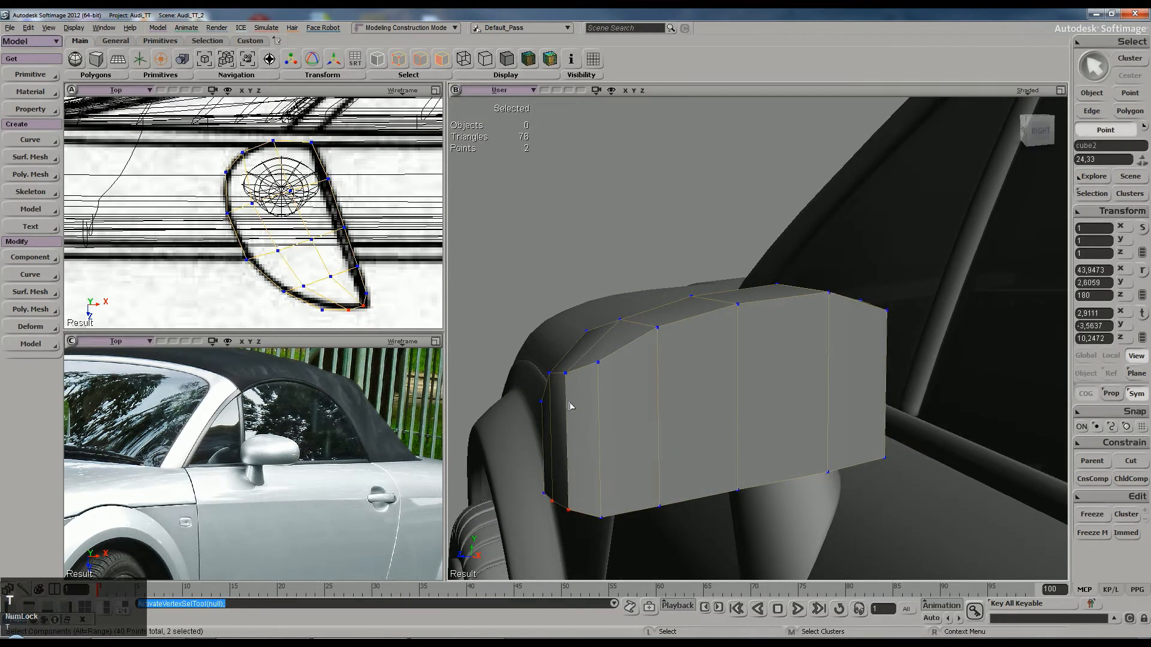
left_click(552, 378)
key("c")
key("v")
left_click_drag(551, 335, 554, 347)
Step: Raise the rear top point next to the housing's tip slightly, to about local Y 3.86
key("t")
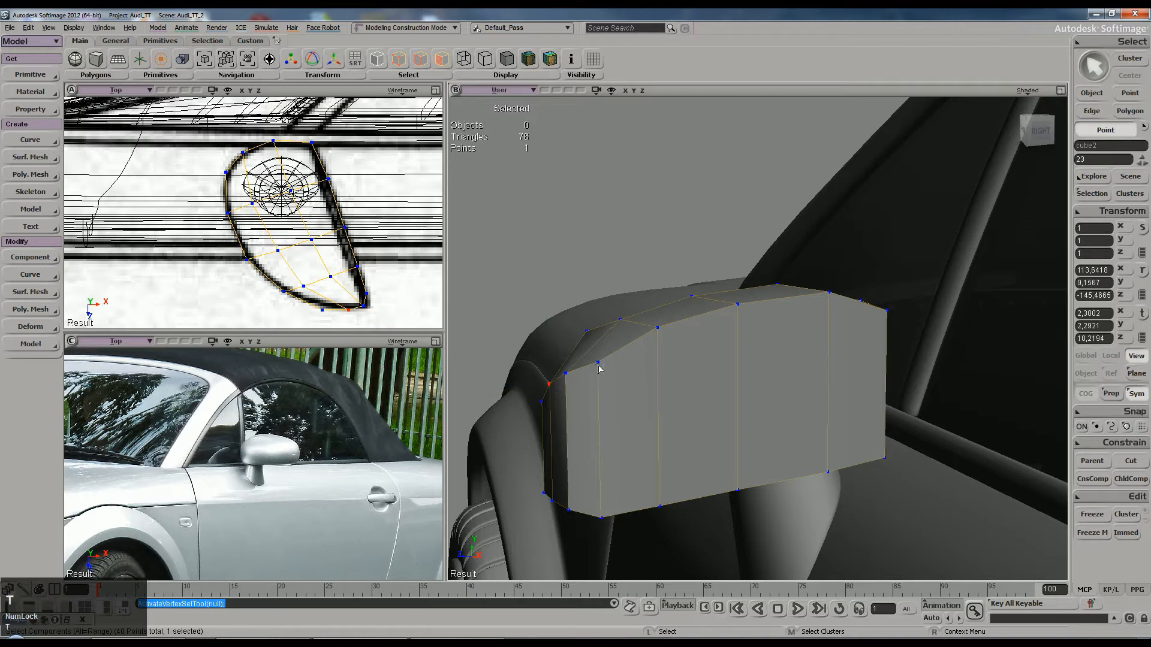
left_click(598, 363)
key("v")
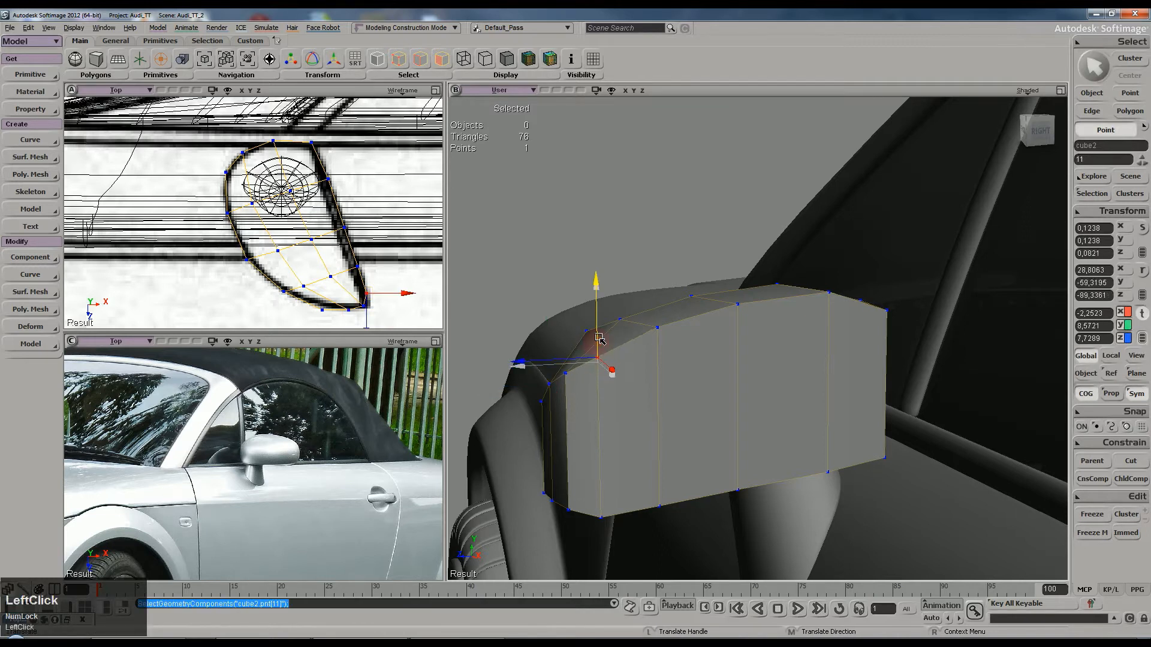
key("space")
key("s")
right_click_drag(604, 373, 683, 419)
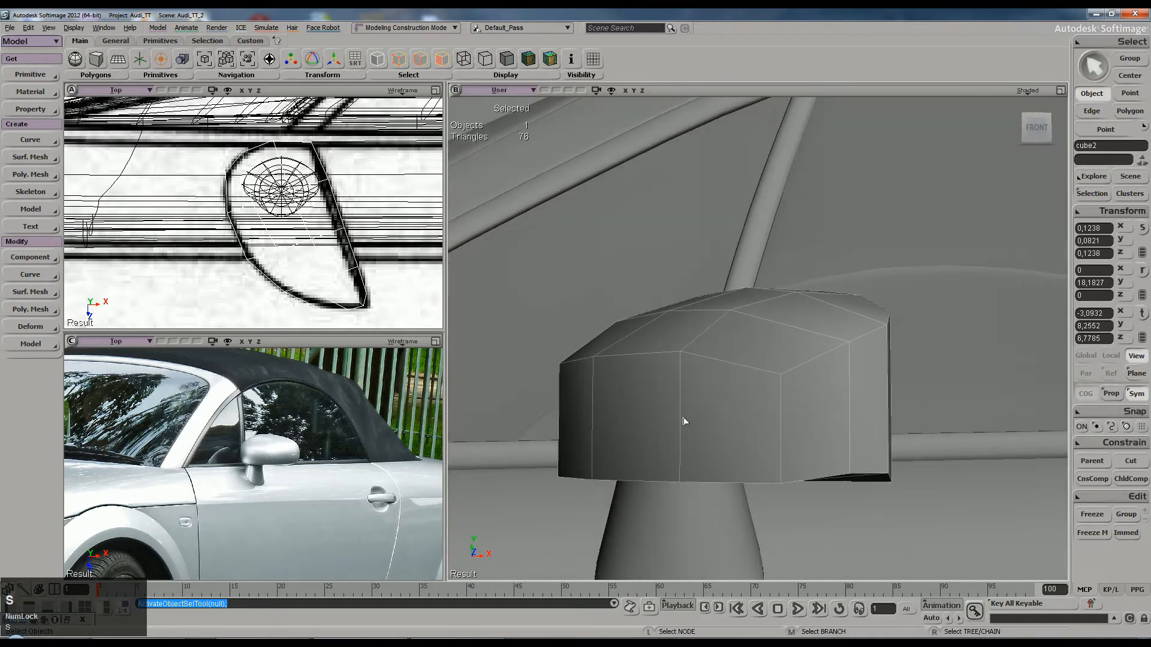
Step: Select the run of bottom outline edges along the housing's curved front side
key("t")
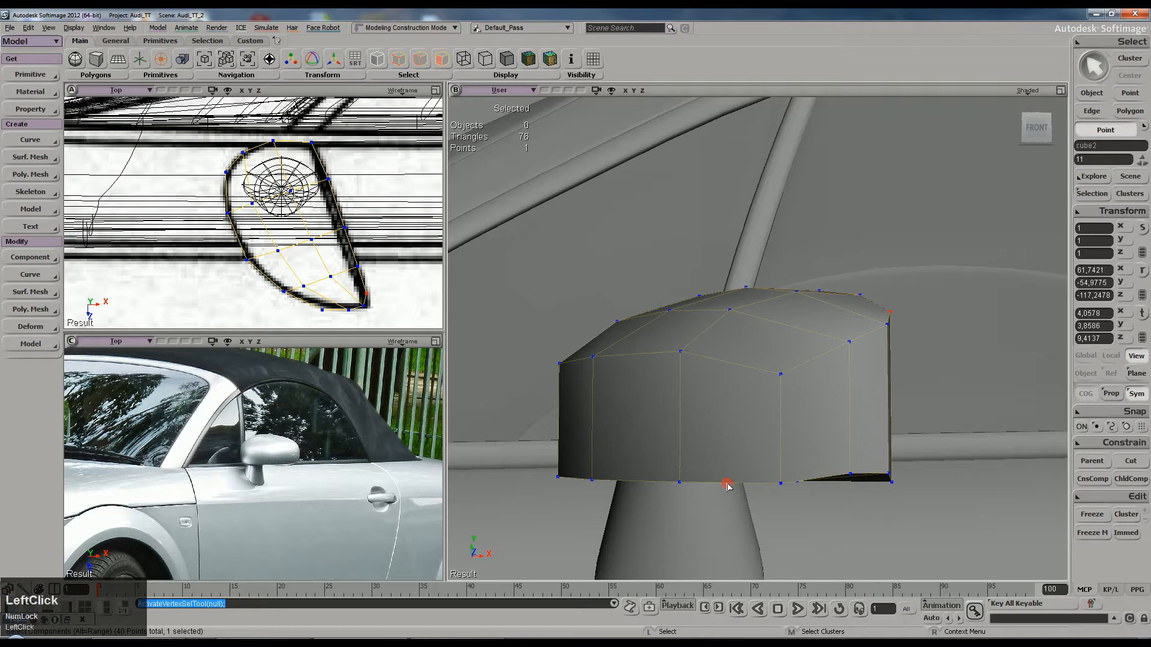
key("e")
left_click(727, 483)
right_click_drag(727, 483, 761, 415)
left_click(802, 394, "ctrl")
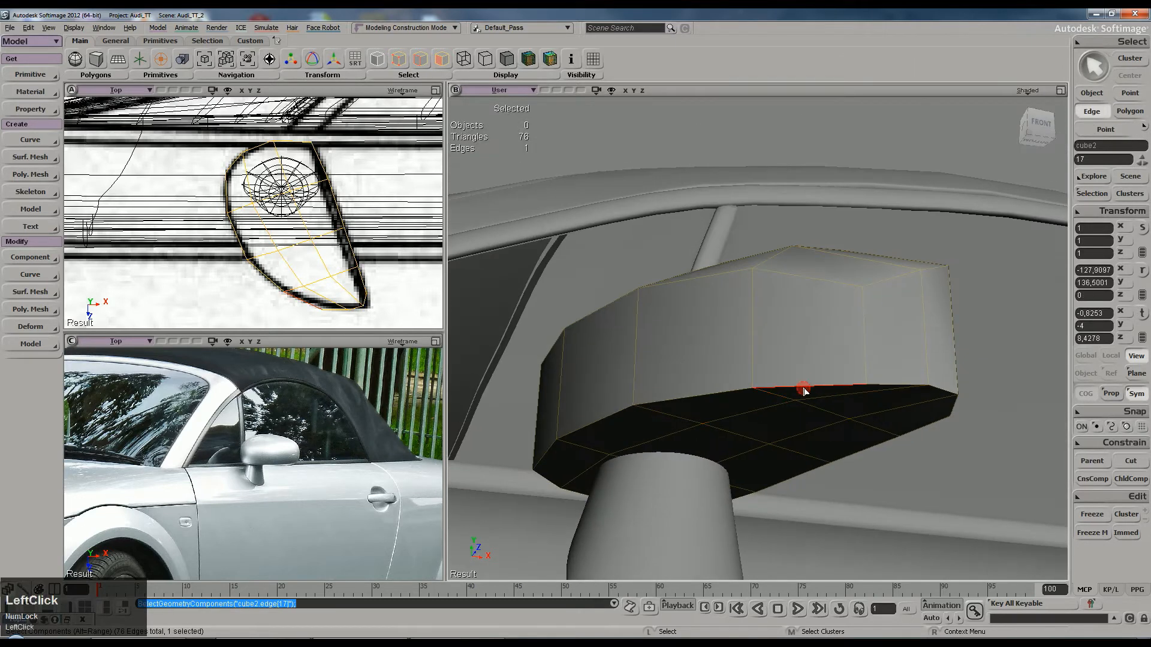
left_click(729, 396, "ctrl")
right_click_drag(657, 393, 674, 442)
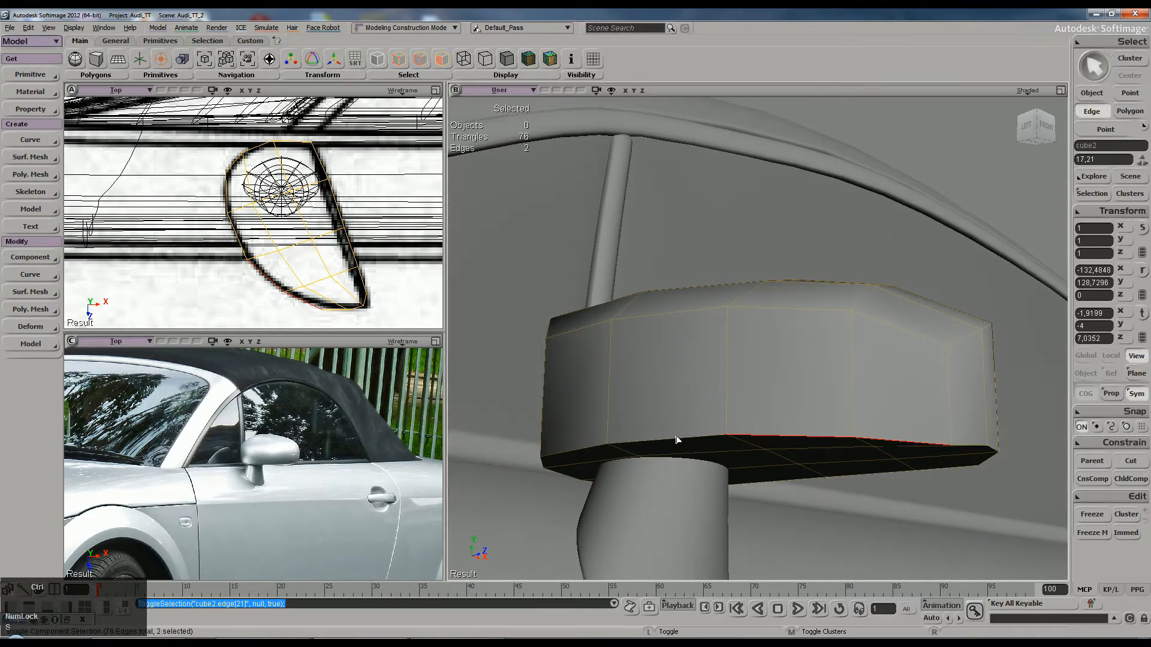
left_click(667, 443, "ctrl")
left_click(579, 455, "ctrl")
right_click_drag(579, 455, 685, 425)
Step: Try to raise the selected bottom outline edges slightly
key("v")
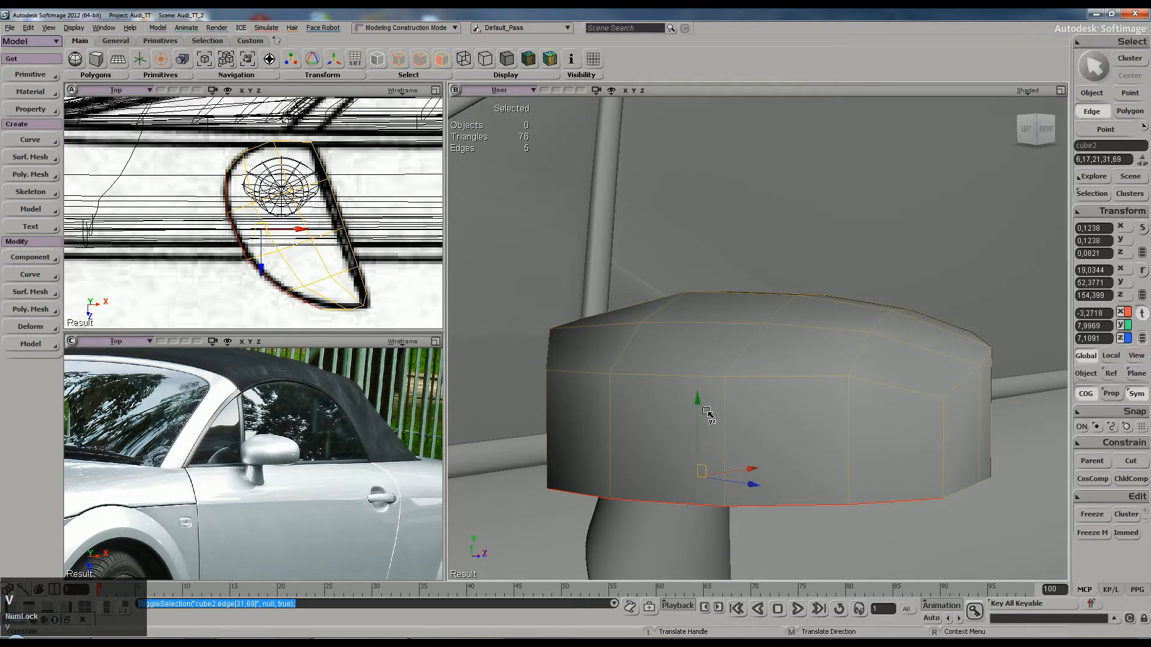
left_click_drag(700, 408, 700, 398)
key("ctrl+z")
mouse_move(701, 398)
right_mouse_down()
mouse_move(688, 396)
mouse_move(712, 390)
mouse_move(691, 405)
right_mouse_up()
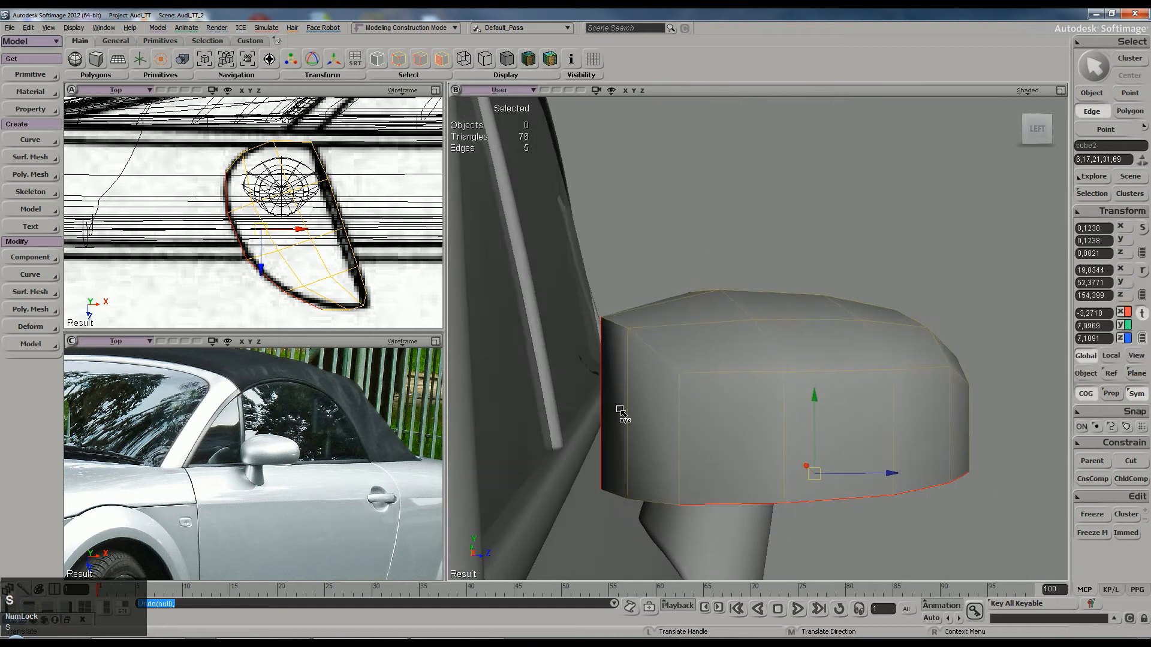
Step: Remove the stray vertical edge from the selection and raise the four front bottom outline edges slightly
left_click(600, 402, "ctrl+shift")
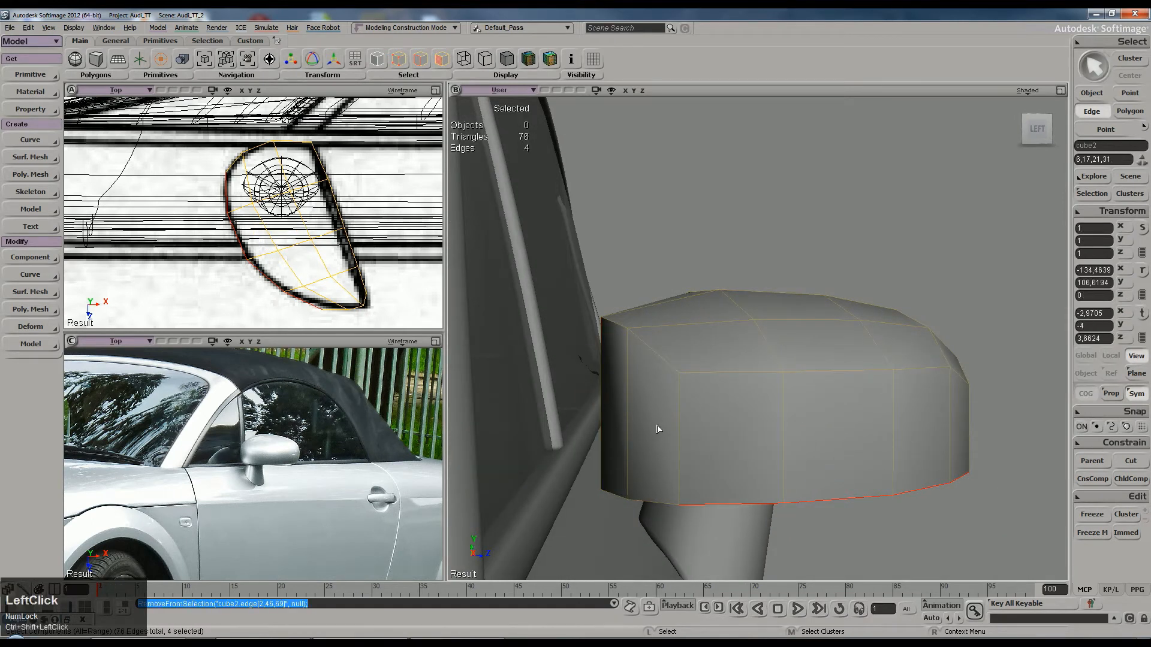
key("v")
left_click_drag(871, 432, 870, 426)
right_click_drag(871, 426, 753, 403)
Step: Select all polygons of the mirror housing
key("space")
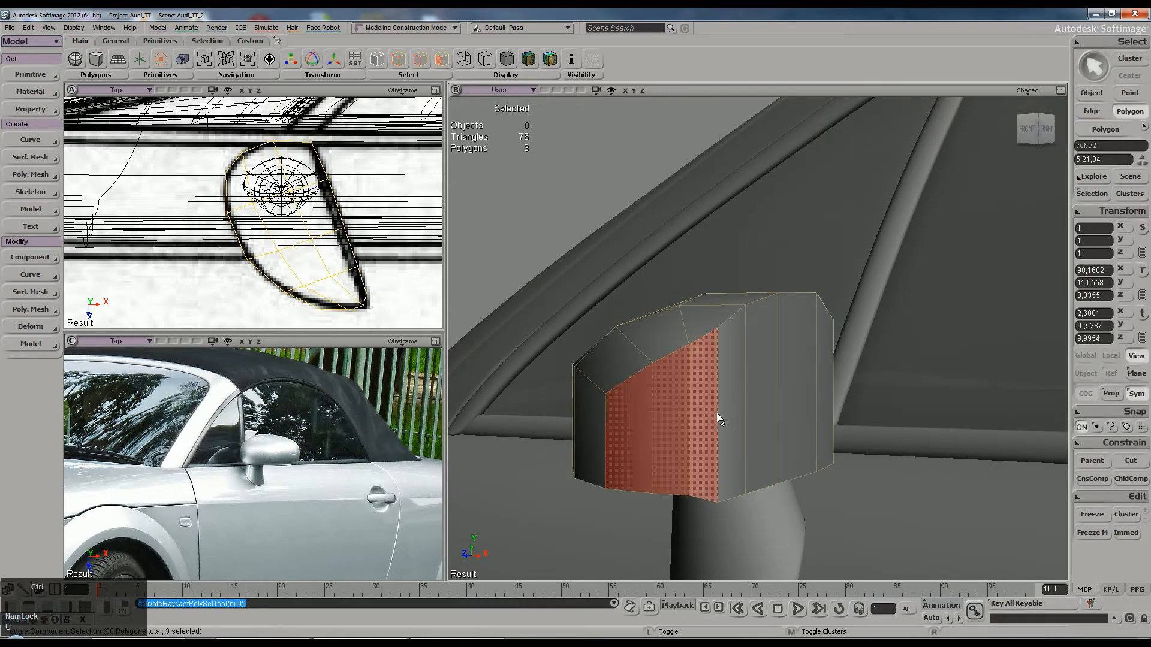
key("ctrl+a")
Step: Try the Smooth deformer on all of the housing's polygons with its default strength
left_click(37, 328)
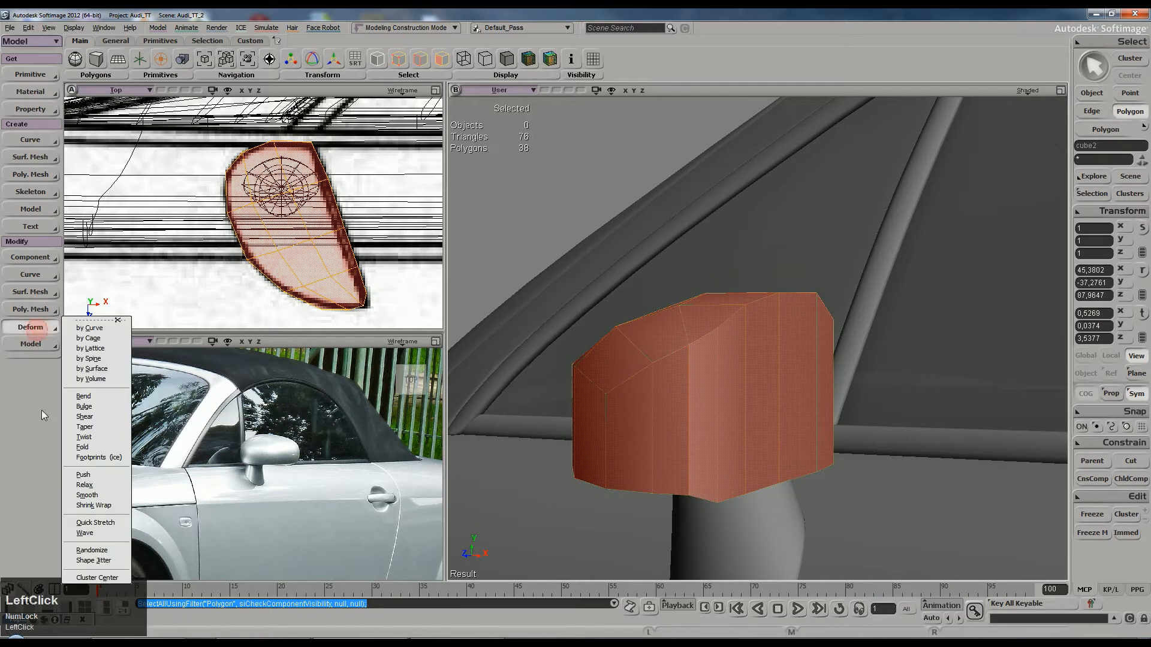
left_click(88, 495)
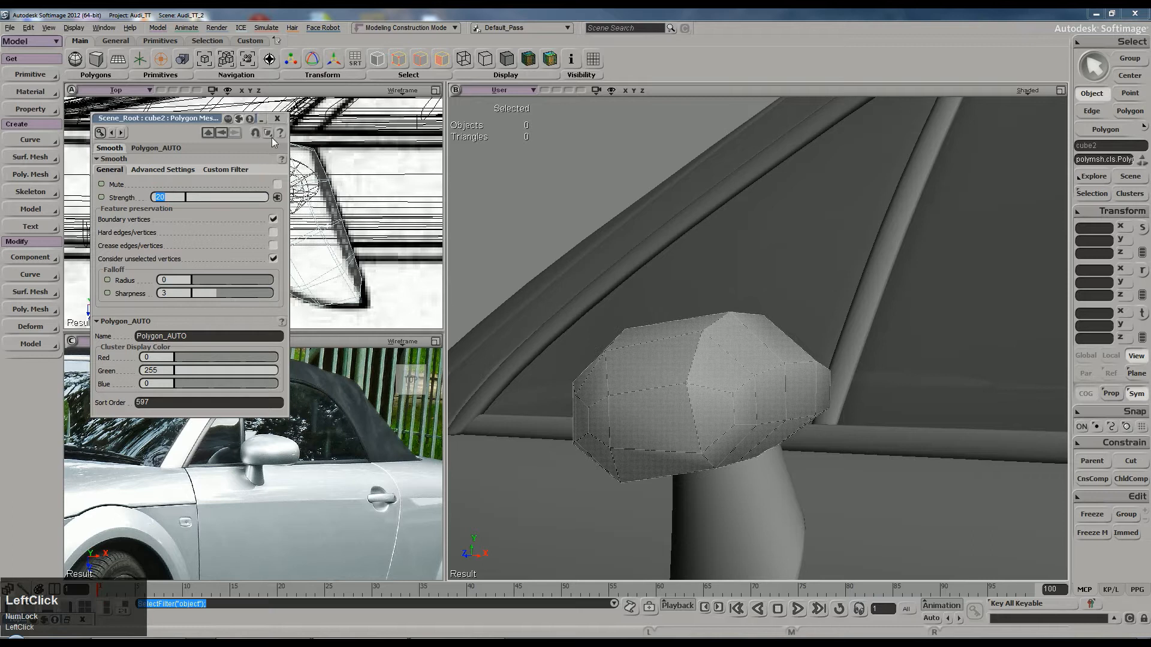
left_click(277, 118)
key("ctrl+z")
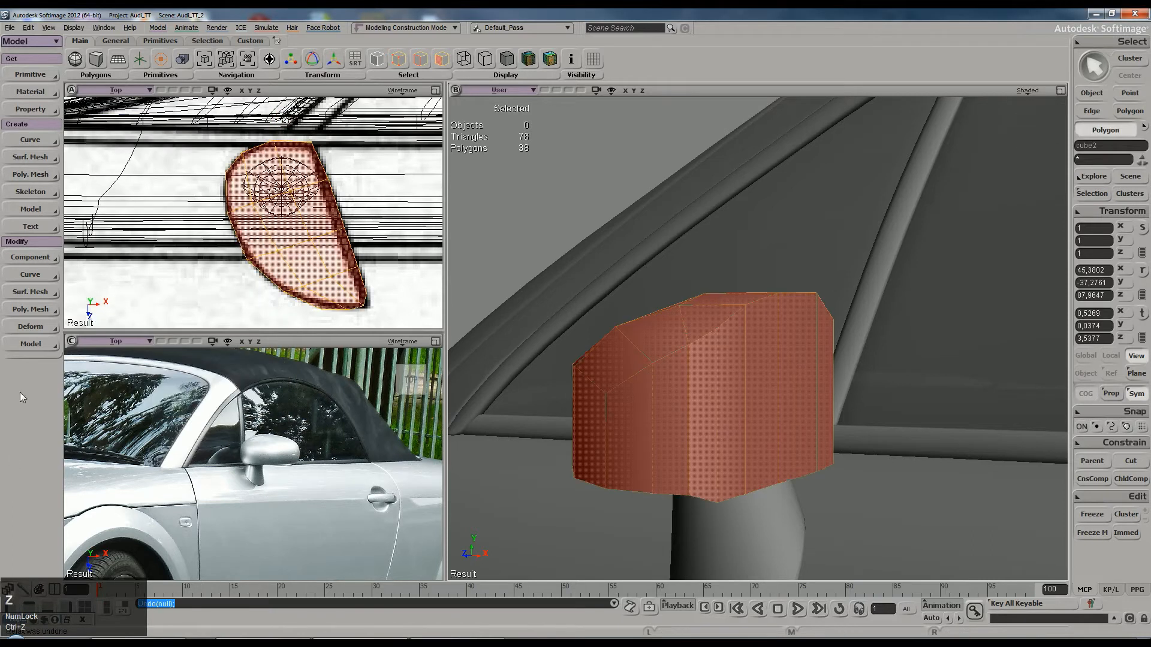
Step: Apply the Smooth deformer to all of the housing's polygons with strength 0.1 and boundary-vertex preservation turned off
left_click(33, 327)
left_click(87, 495)
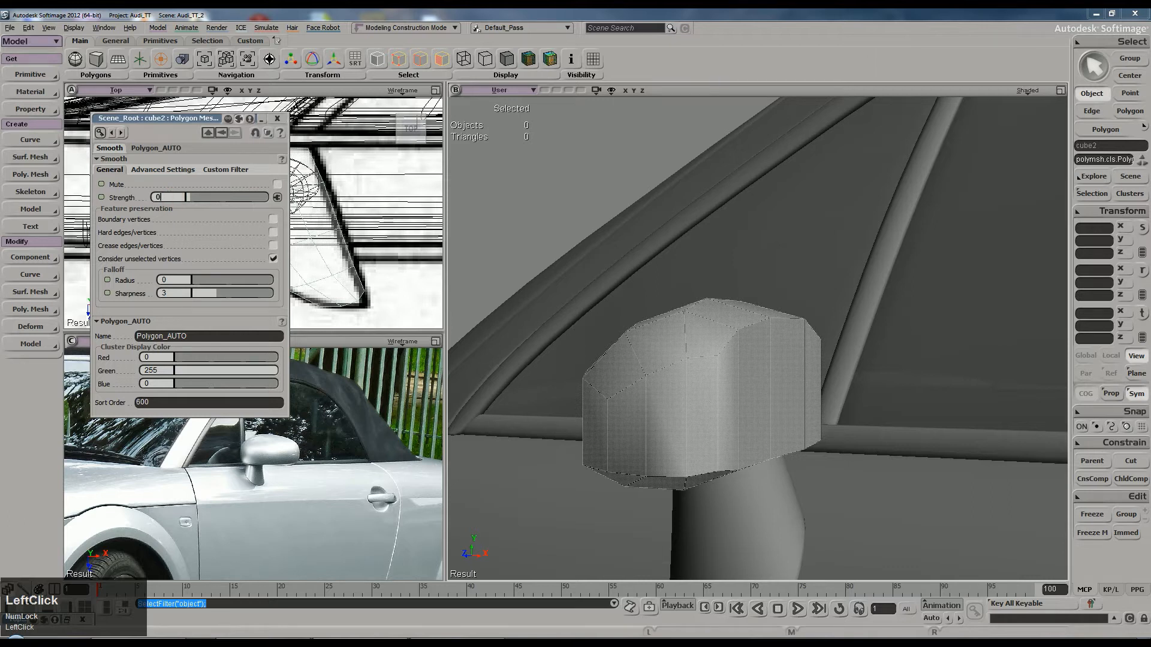
key("Return")
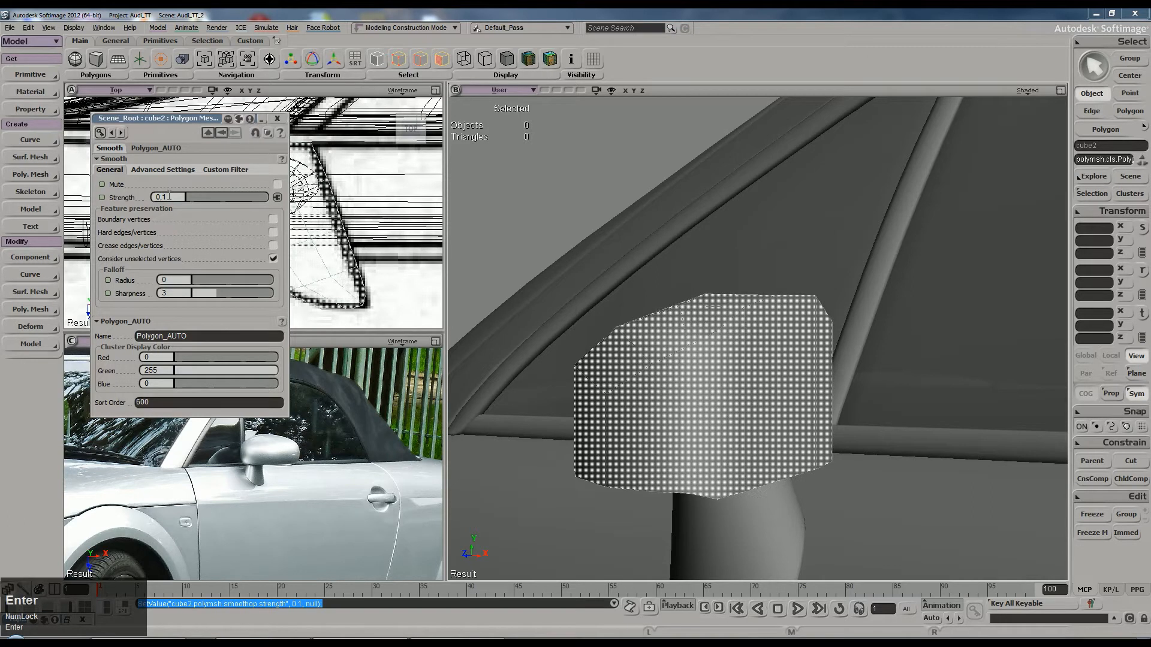
key("space")
left_click(533, 172)
key("s")
right_click_drag(756, 301, 696, 376)
left_click_drag(696, 377, 732, 365)
key("s")
right_click_drag(732, 365, 701, 383)
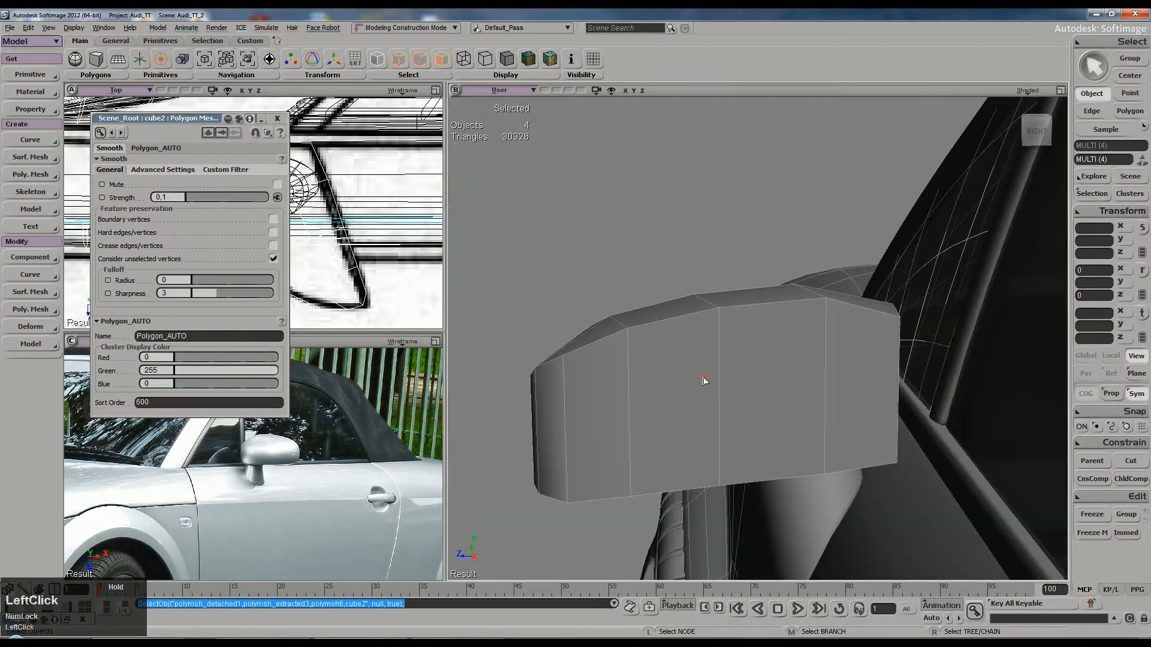
Step: Preview the mirror housing with its subdivision raised by two levels
left_click(596, 184)
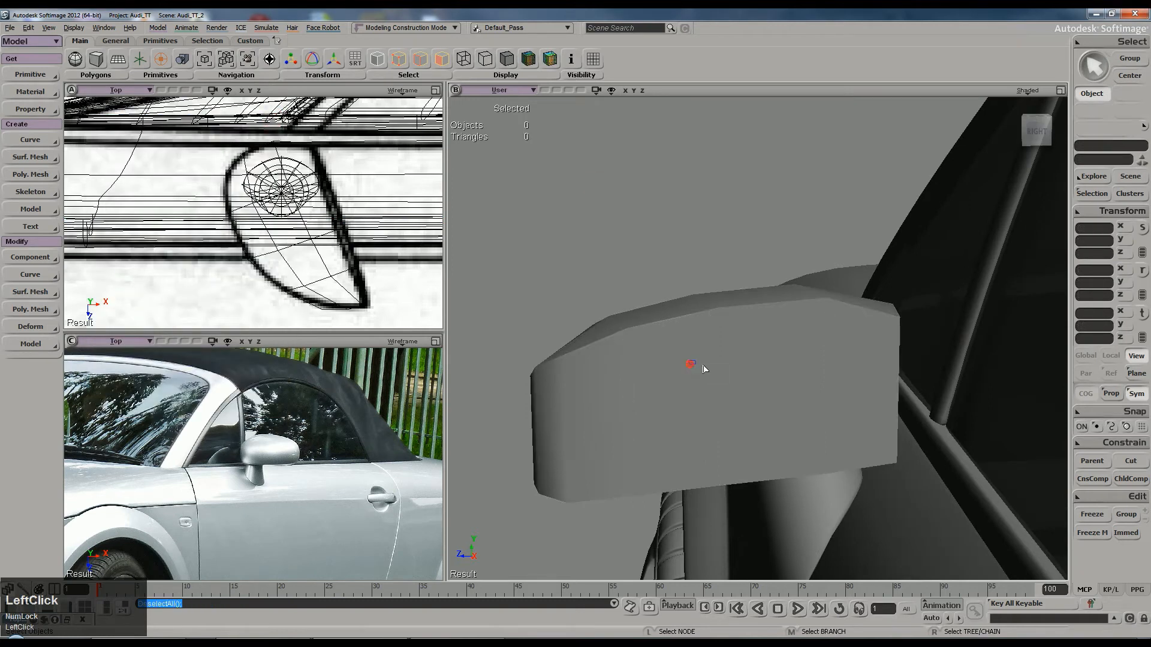
left_click_drag(704, 369, 708, 406)
key("s")
left_click_drag(709, 406, 715, 385)
right_click_drag(715, 385, 743, 393)
key("KP_Add")
key("KP_Add")
key("space")
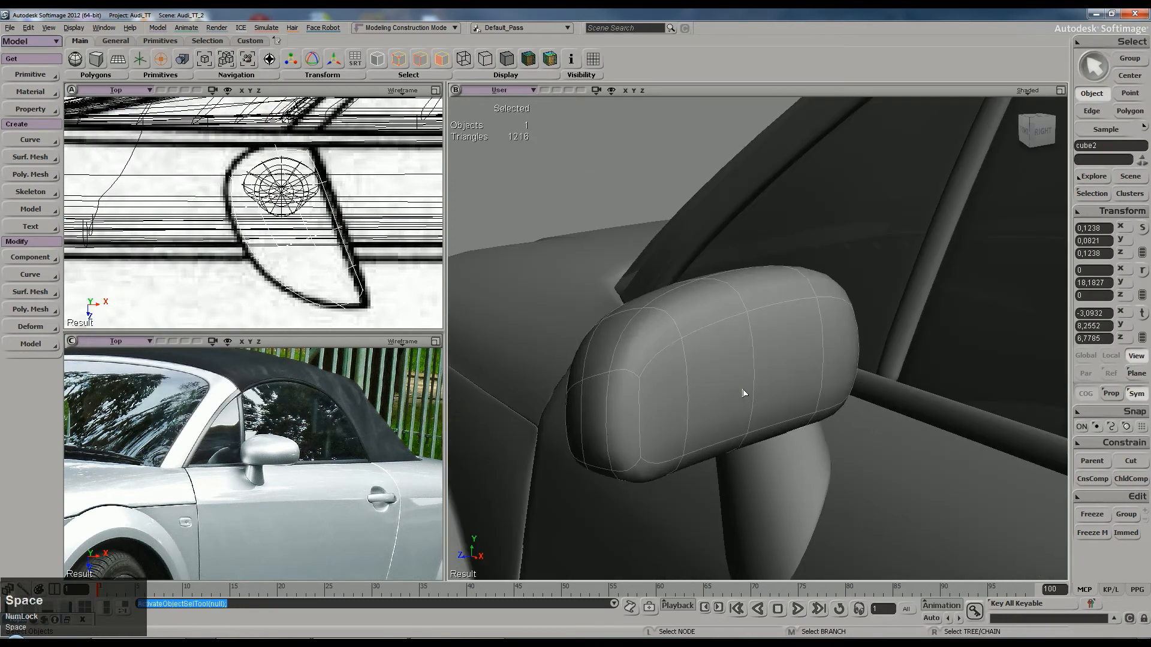
left_click(612, 156)
scroll(622, 385, "down", 4)
Step: Return the mirror housing to its unsubdivided base mesh and check its shape
key("s")
right_click_drag(621, 385, 675, 483)
left_click(711, 390)
key("minus")
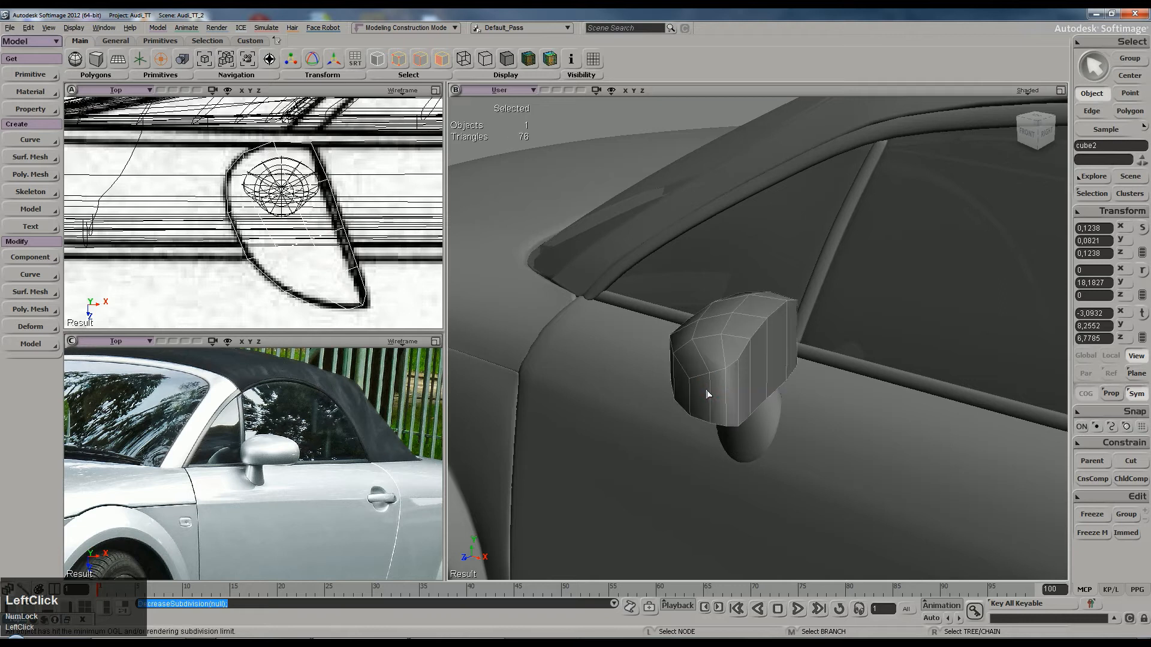
key("s")
right_click_drag(707, 393, 712, 332)
middle_click_drag(712, 331, 677, 344)
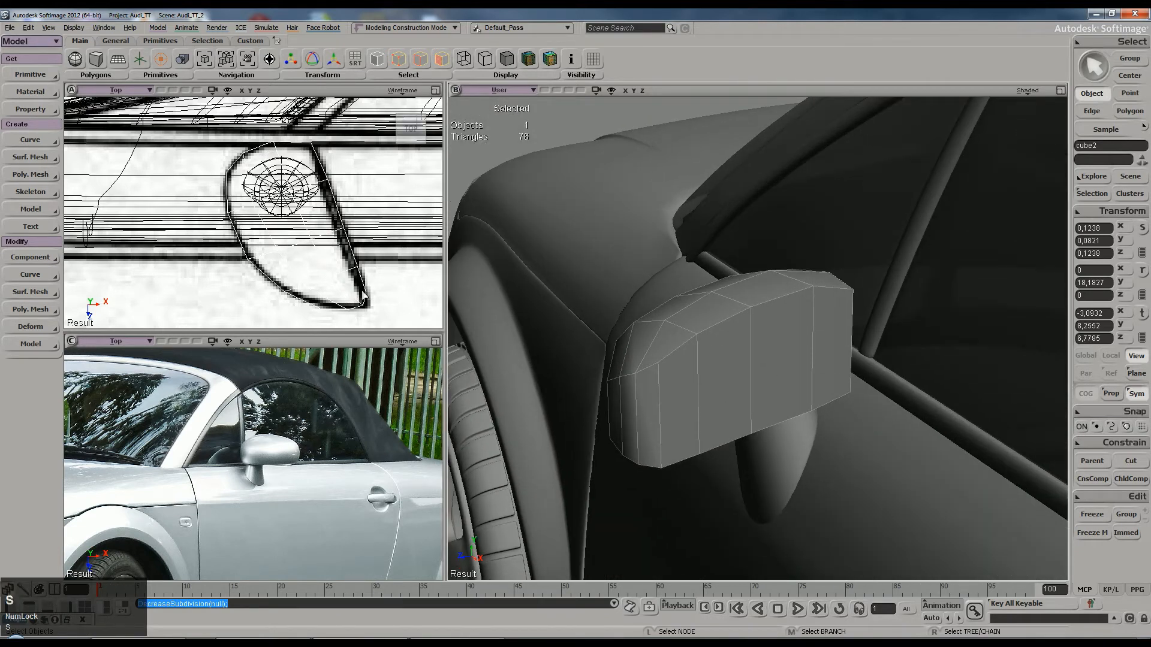
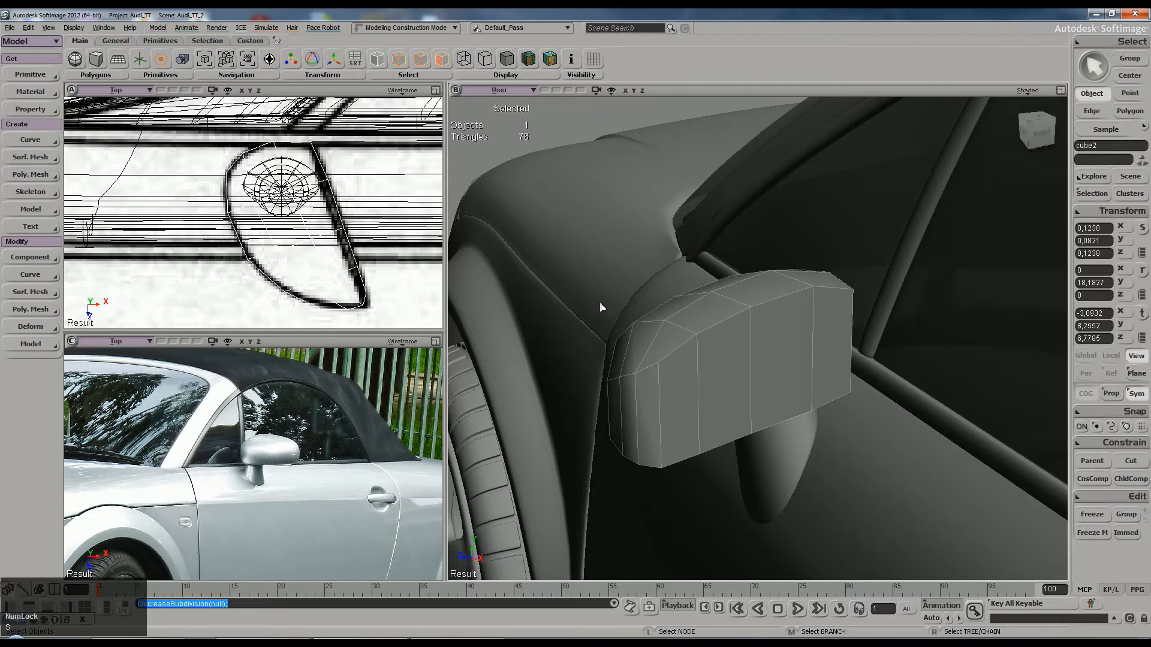
key("u")
double_click(659, 363)
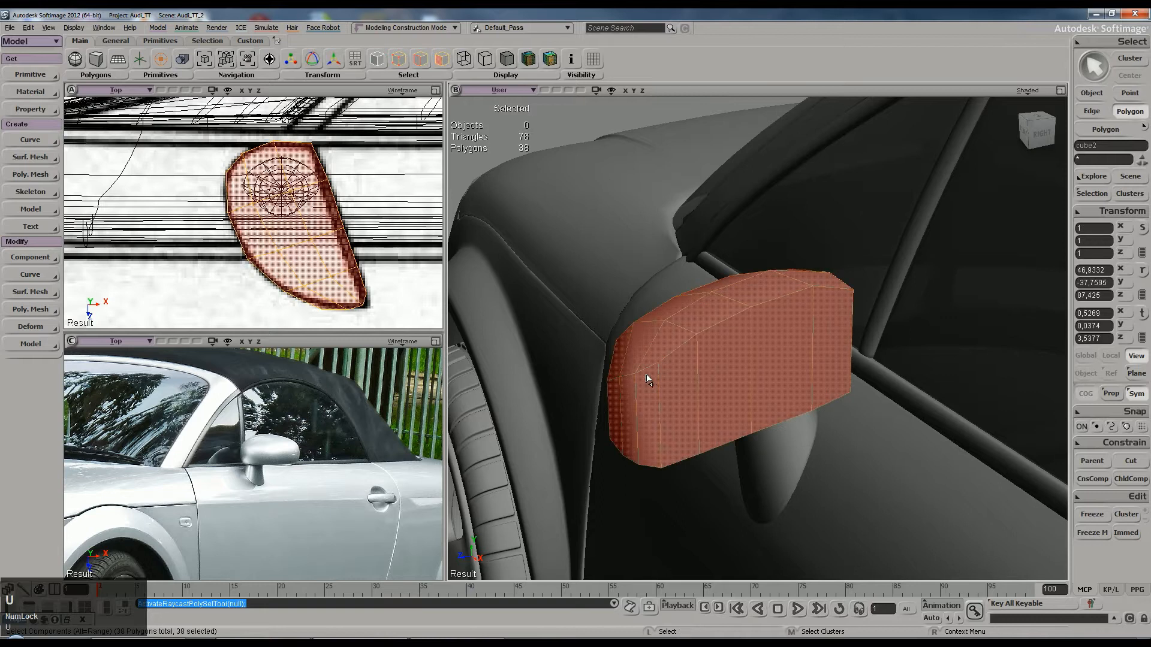
left_click(665, 411)
key("s")
right_click_drag(667, 404, 738, 383)
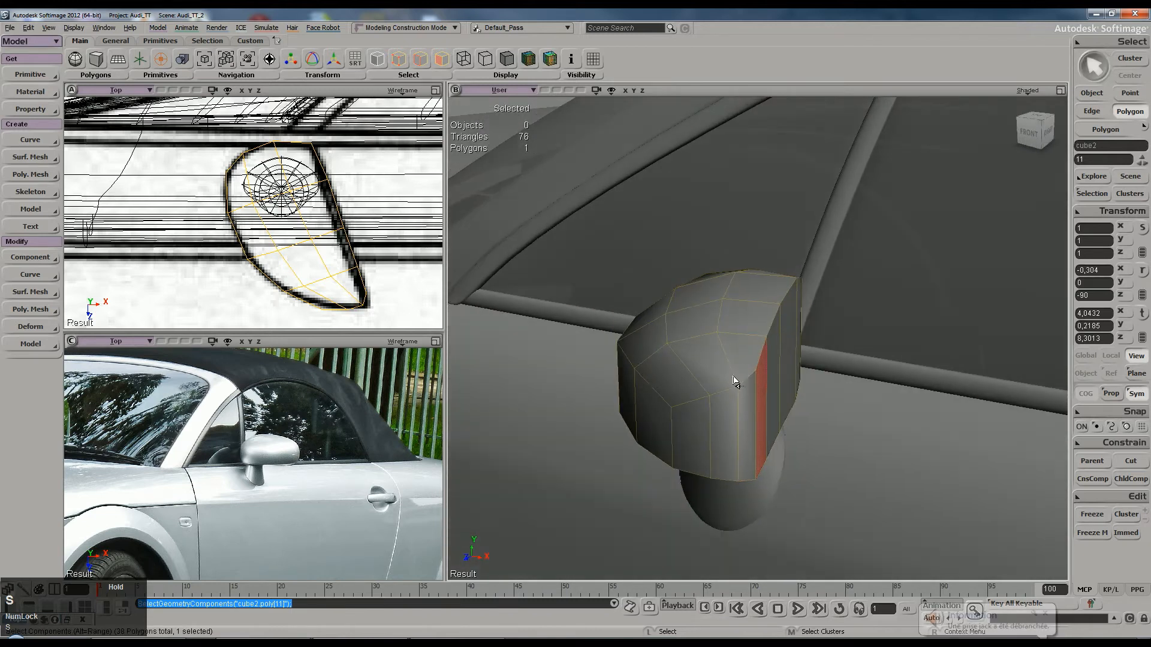
Step: Shift the vertical edge at the housing's outer tip slightly toward the pointed corner of the blueprint outline
key("e")
left_click(739, 449)
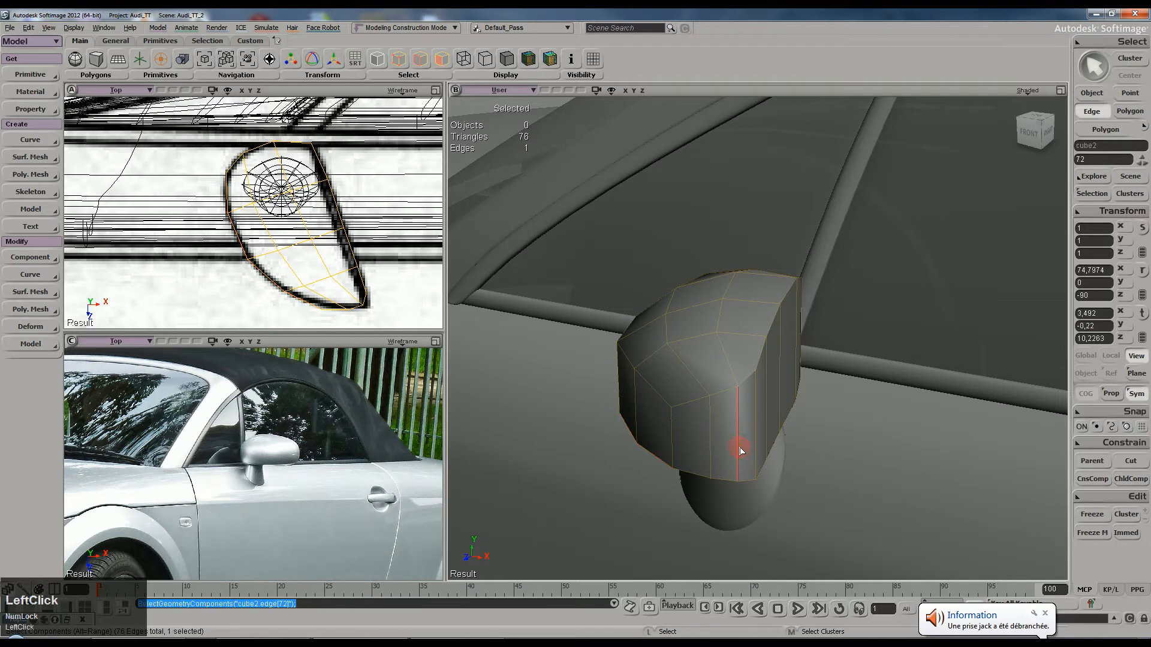
key("s")
right_click_drag(741, 452, 803, 463)
key("v")
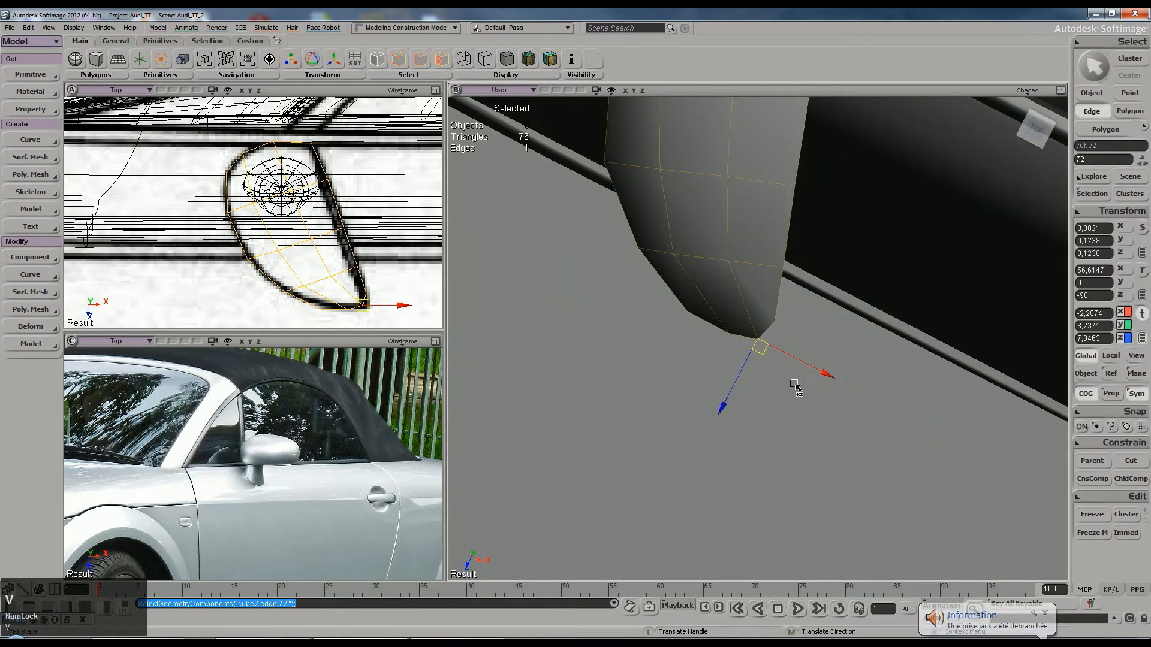
left_click_drag(783, 396, 794, 398)
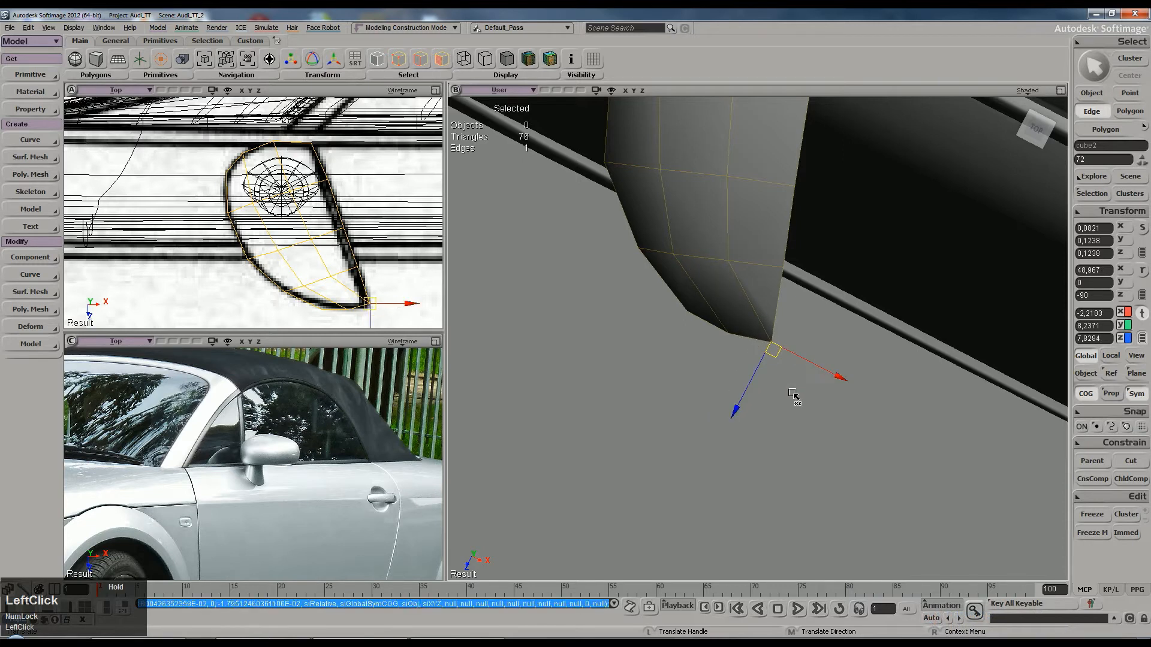
key("space")
key("s")
right_click_drag(807, 367, 824, 278)
key("s")
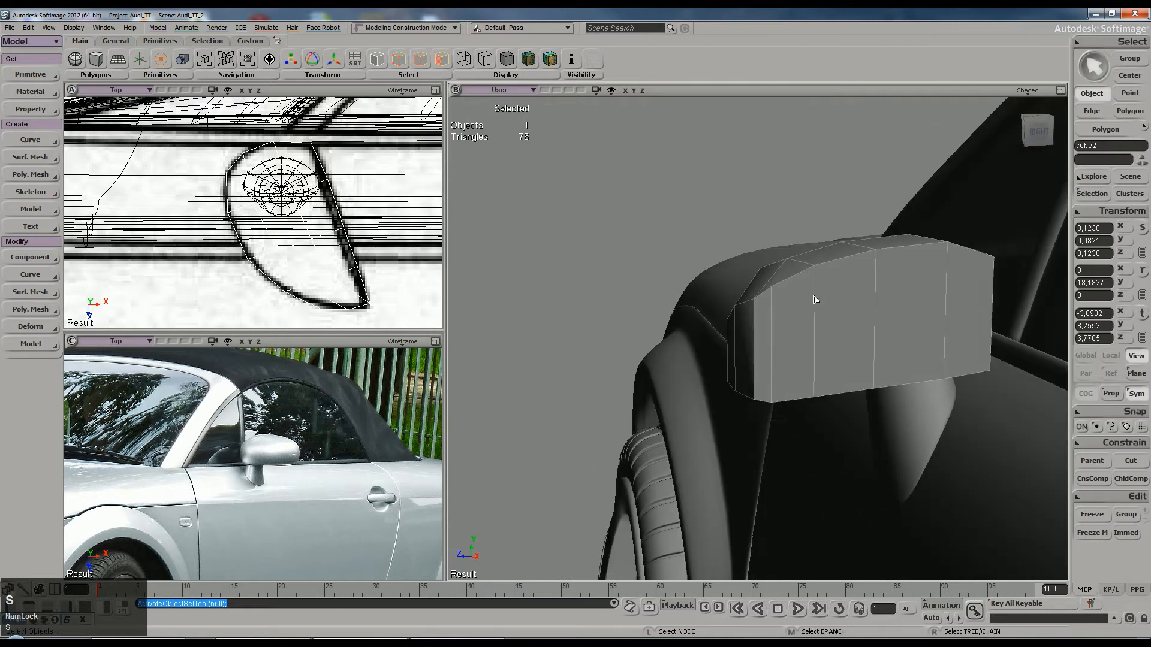
Step: Inset the five polygons of the housing's flat mirror-side face
key("s")
mouse_move(802, 314)
right_mouse_down()
mouse_move(863, 311)
mouse_move(778, 303)
mouse_move(793, 311)
right_mouse_up()
key("u")
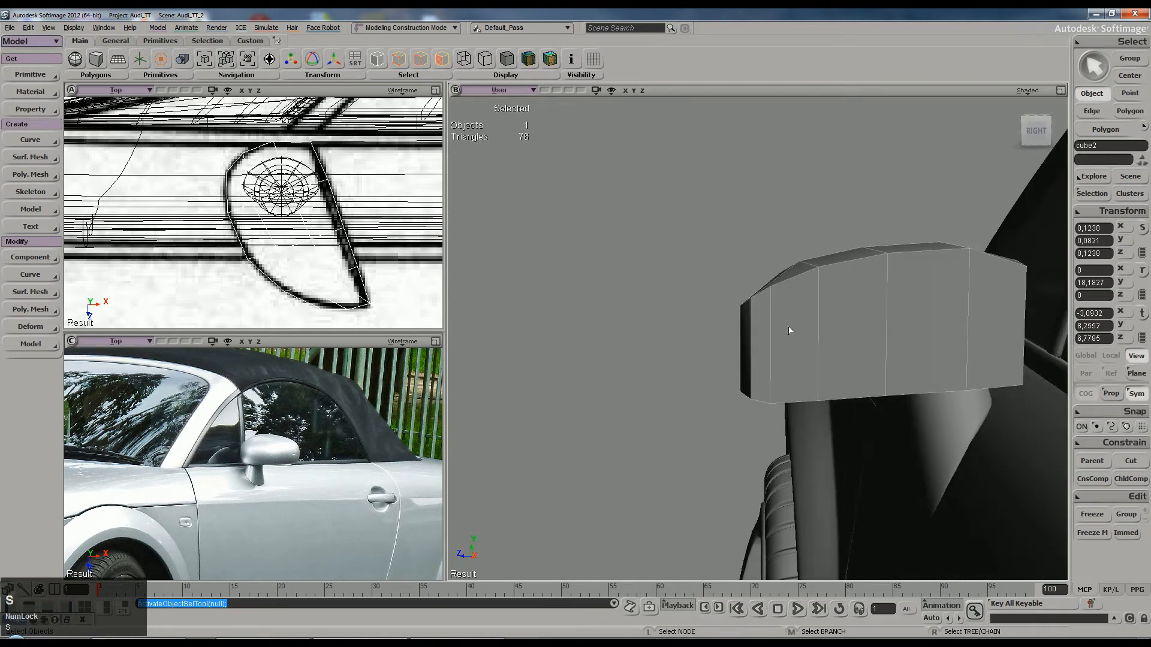
left_click(782, 330)
mouse_move(762, 331)
left_mouse_down()
mouse_move(758, 320)
mouse_move(1010, 313)
left_mouse_up()
right_click(905, 258)
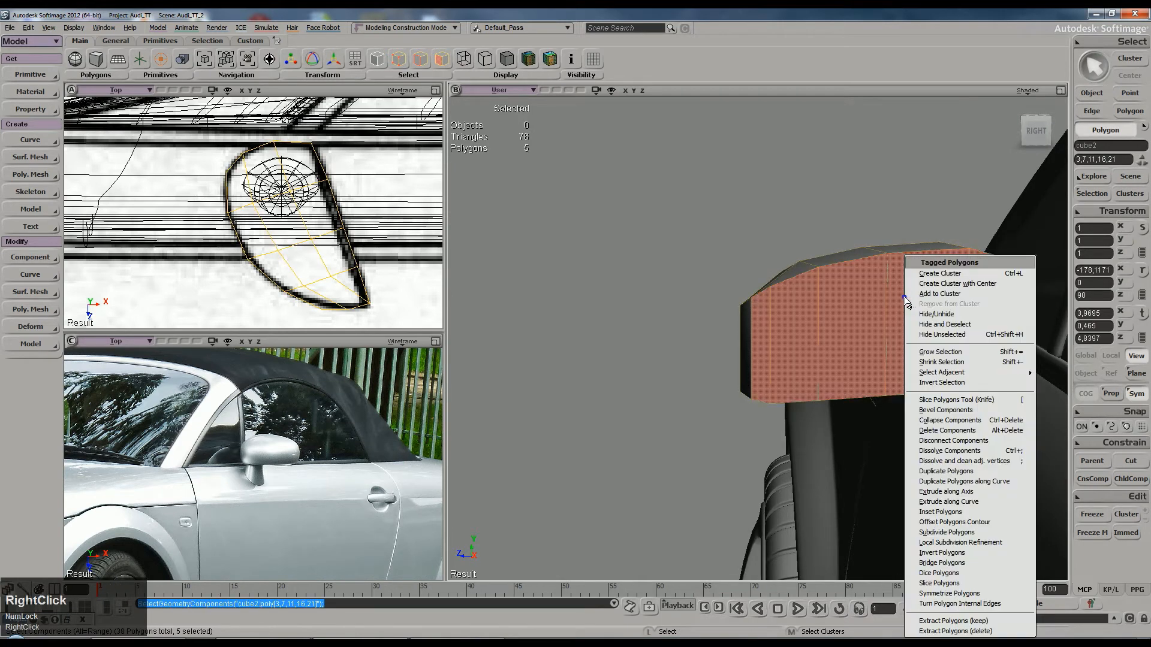
left_click(953, 512)
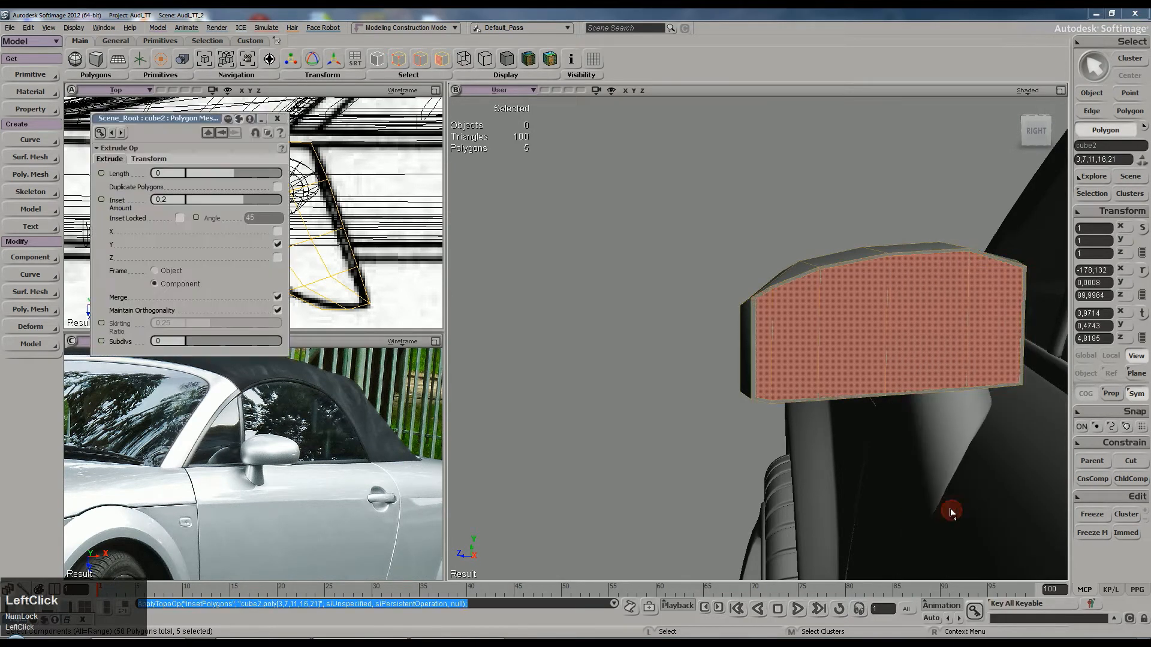
key("s")
right_click_drag(881, 354, 896, 354)
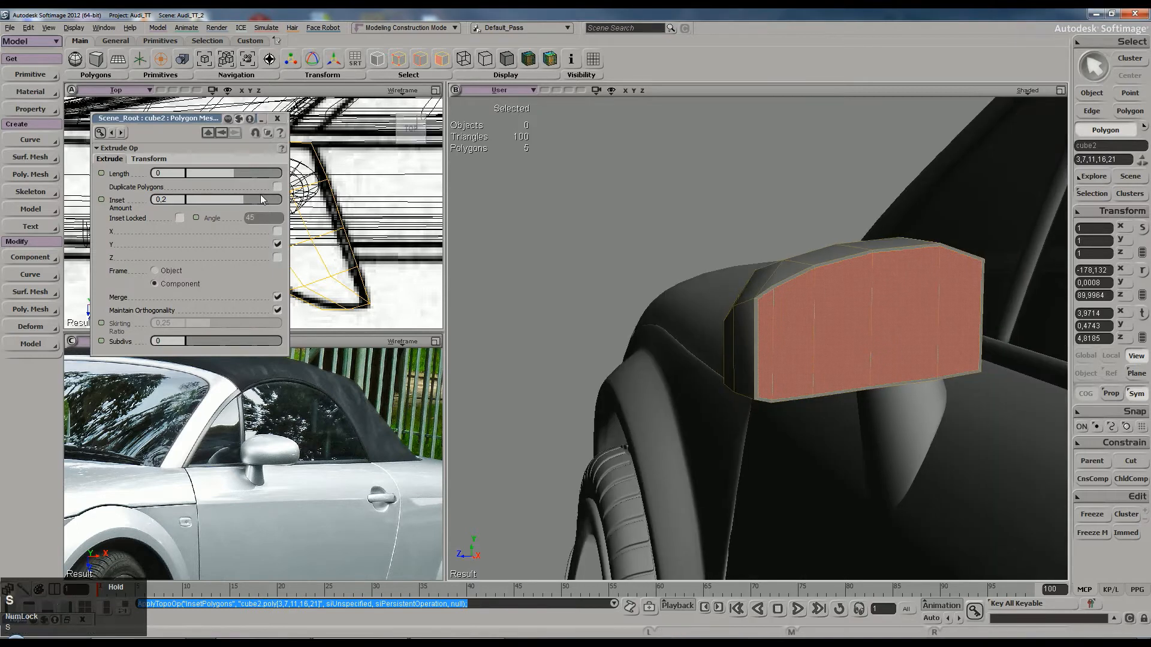
Step: Set the inset amount of the flat face to 0.3 and close the operator's properties
left_click(174, 199)
key("BackSpace")
type("3")
key("Return")
left_click(277, 118)
left_click_drag(707, 249, 816, 308)
Step: Split the housing's vertical edges at their midpoints to add a horizontal edge loop around it
left_click(820, 310)
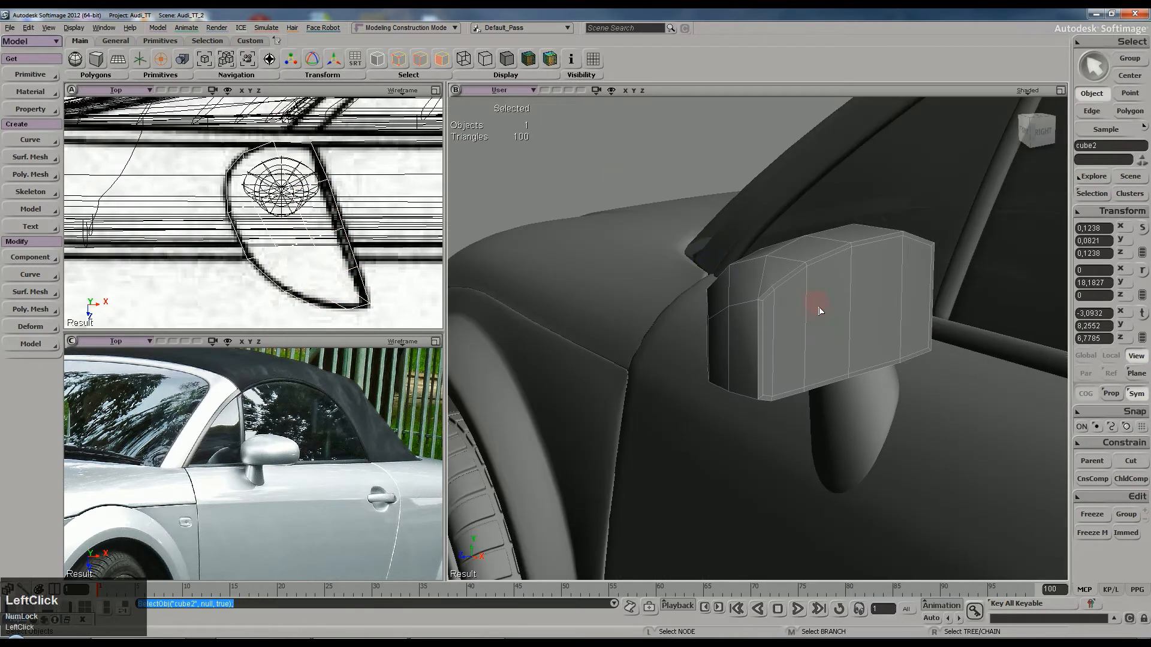
key("backslash")
middle_click(772, 342)
key("space")
right_click_drag(768, 342, 820, 342)
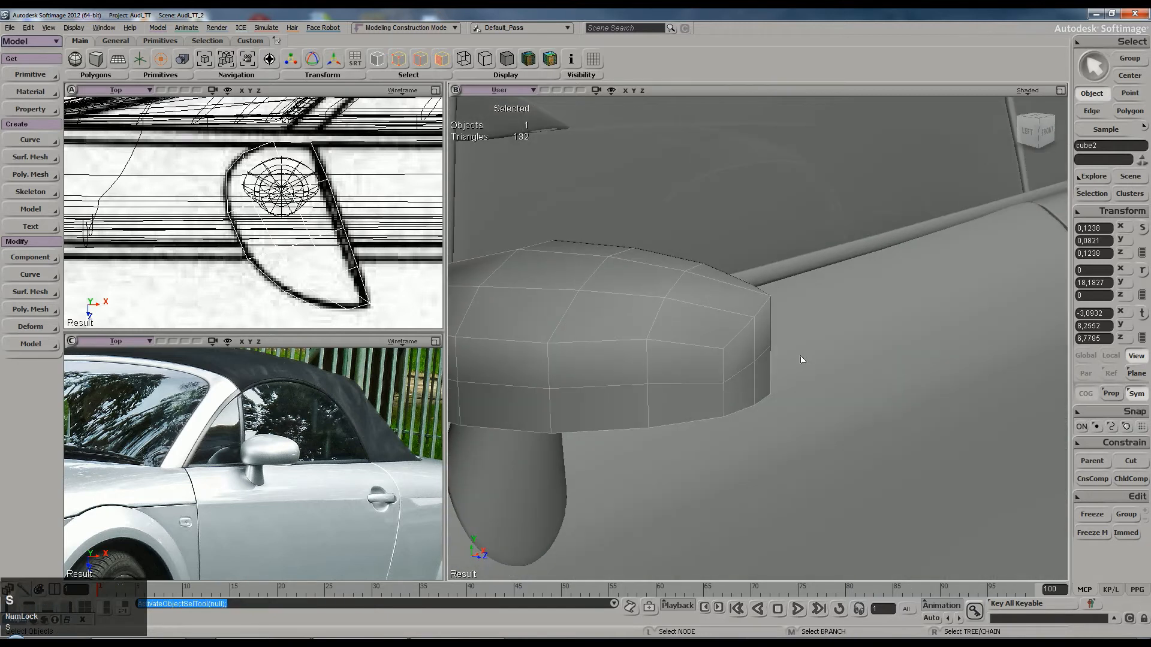
Step: Pull the middle-loop point at the front of the housing's outer tip outward about 0.048 along Z
key("t")
left_click(755, 364)
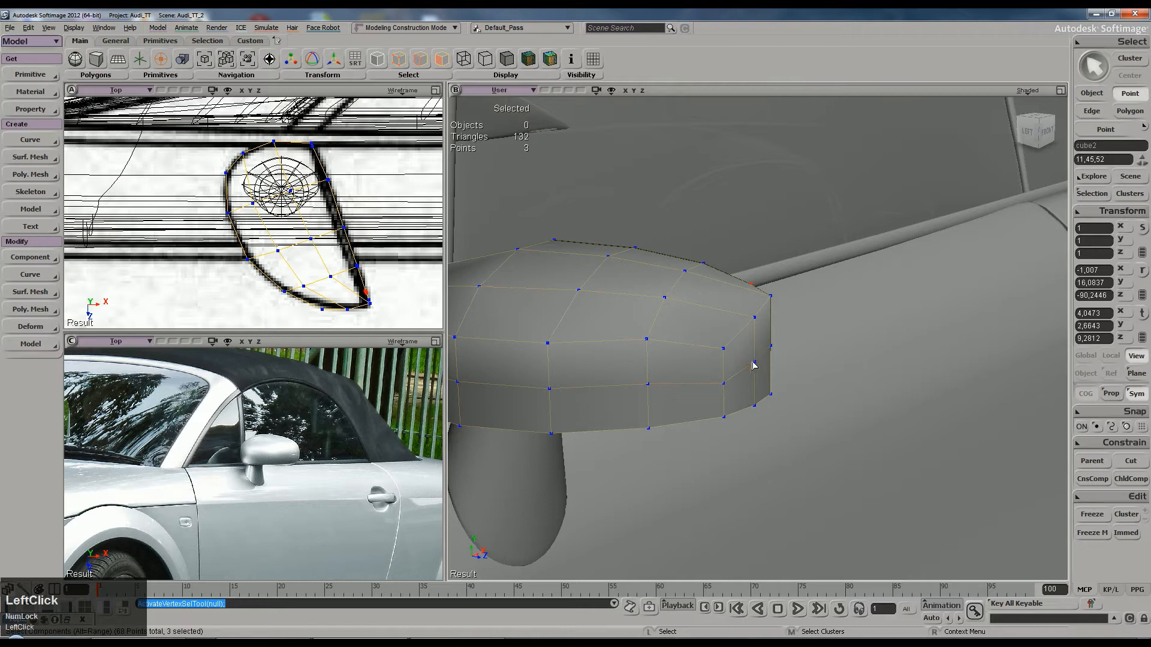
left_click(754, 365)
key("v")
left_click(776, 374)
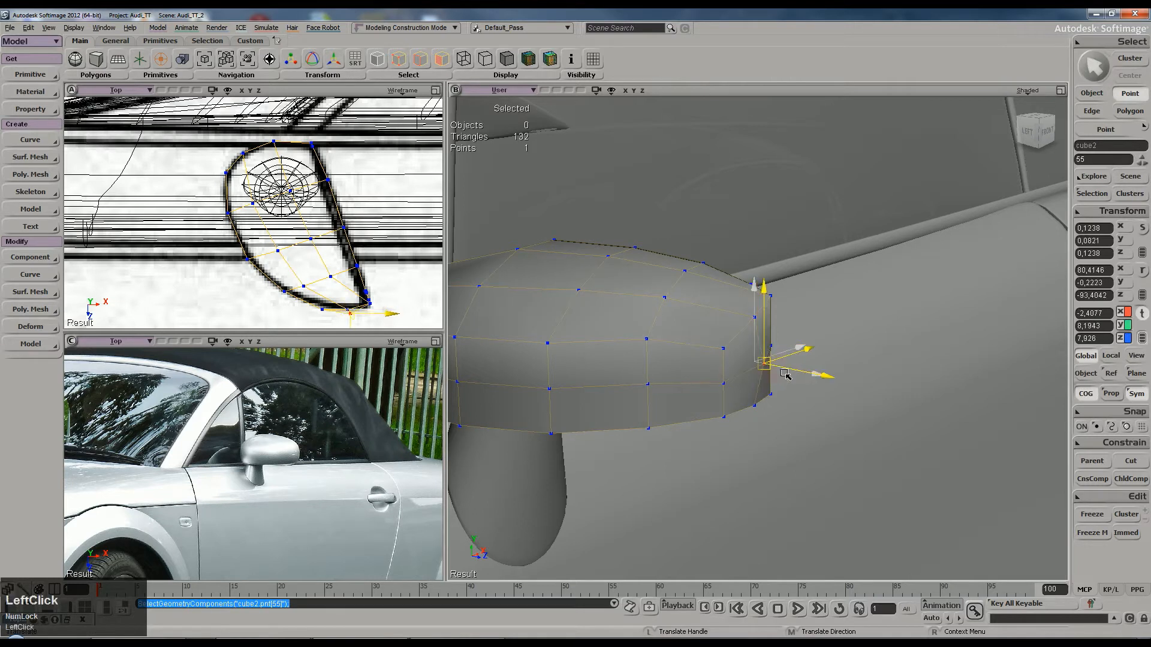
key("ctrl+z")
left_click_drag(785, 370, 790, 374)
key("s")
right_click_drag(790, 374, 691, 329)
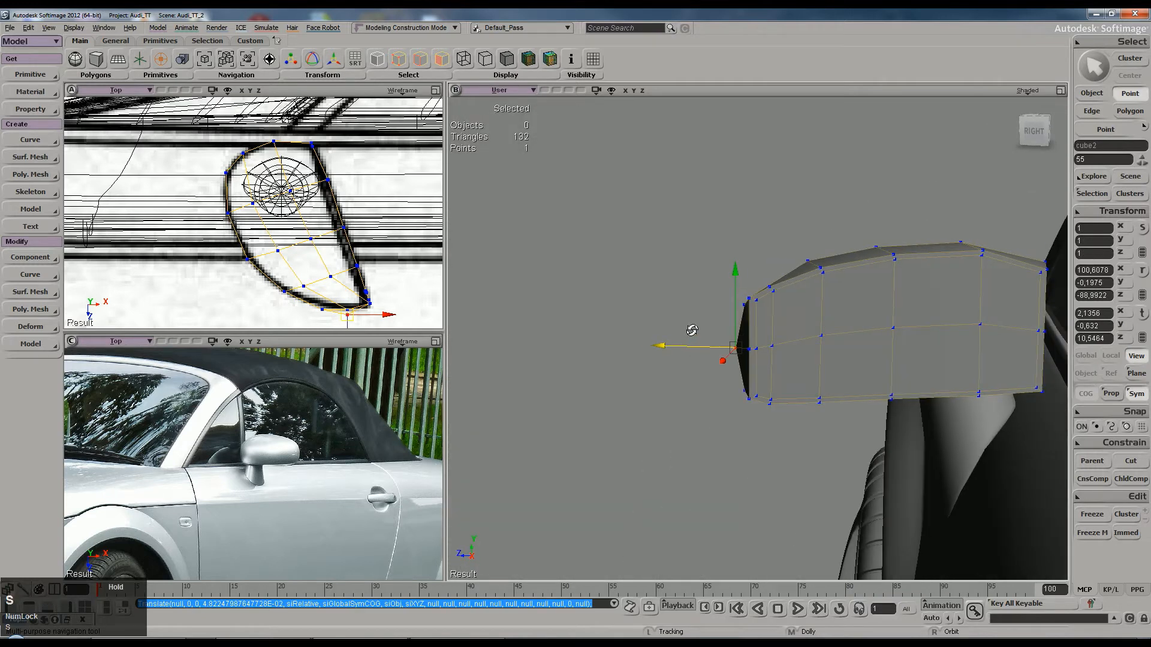
Step: Select the three middle-loop points at the flat face's outer border and move them slightly outward
key("t")
left_click(749, 350)
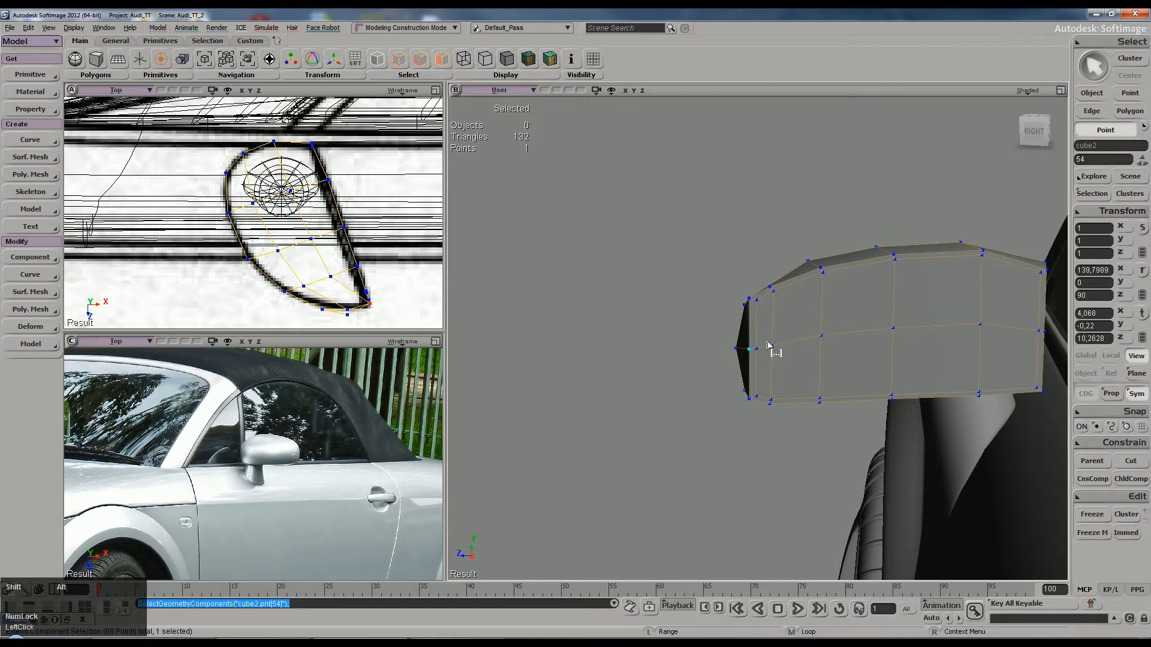
left_click(773, 348, "alt+shift")
key("v")
right_click_drag(776, 351, 764, 385)
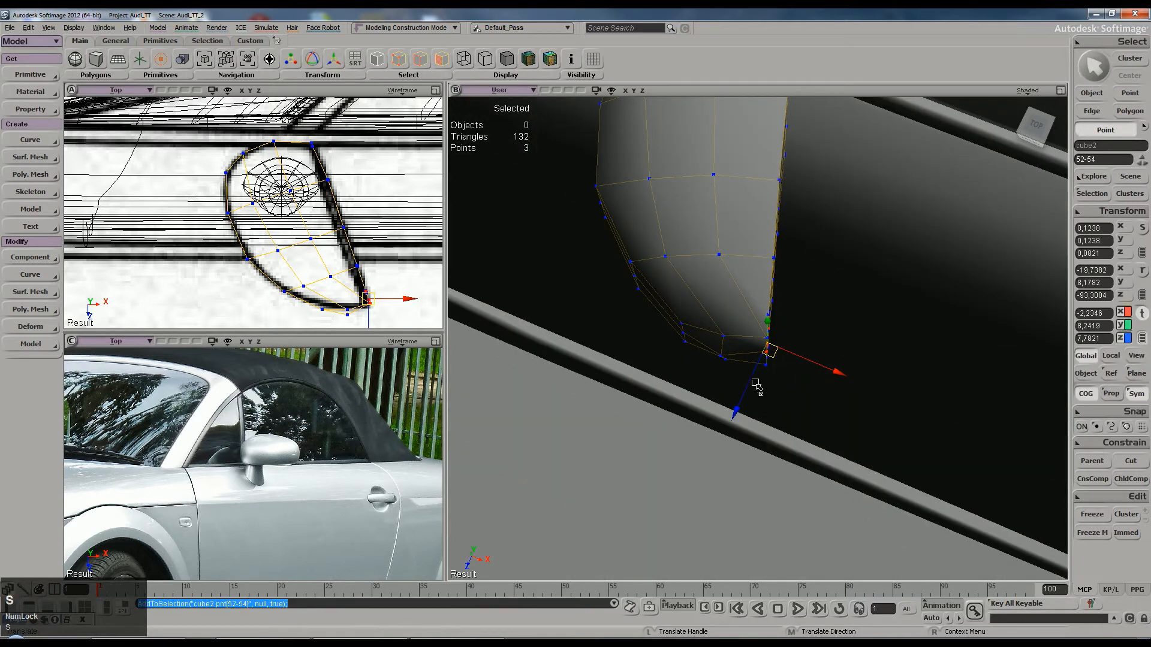
left_click_drag(770, 377, 768, 388)
key("s")
right_click_drag(769, 388, 847, 257)
key("space")
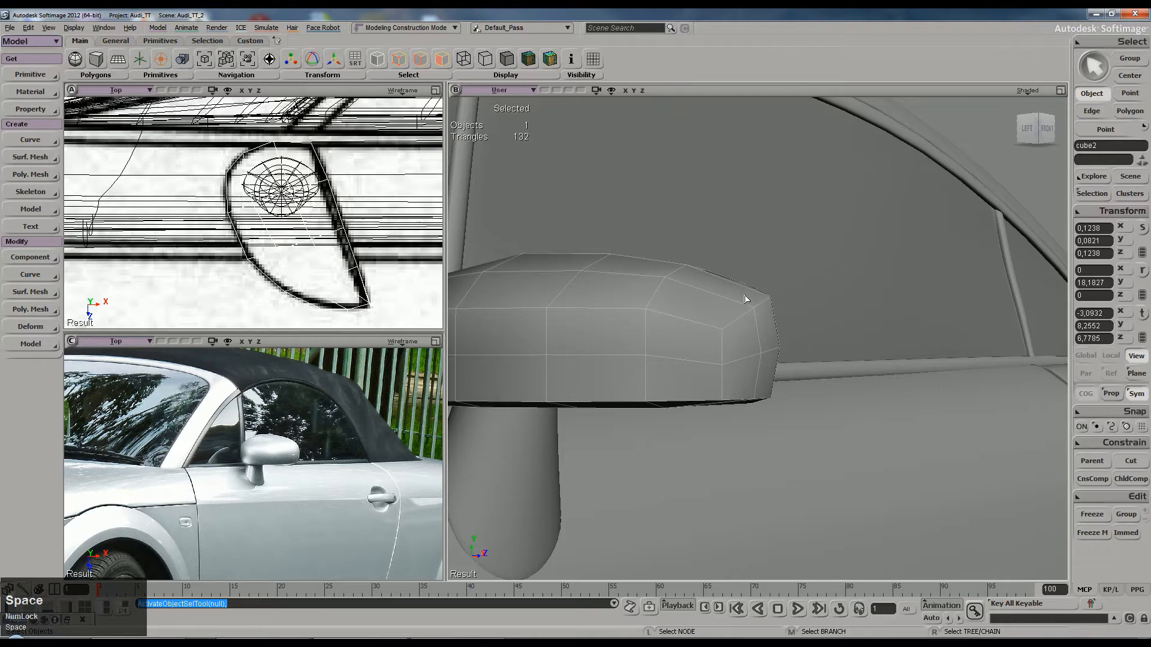
Step: Raise the middle-loop point on the curved front near the housing's outer tip slightly along Y
key("t")
left_click(722, 369)
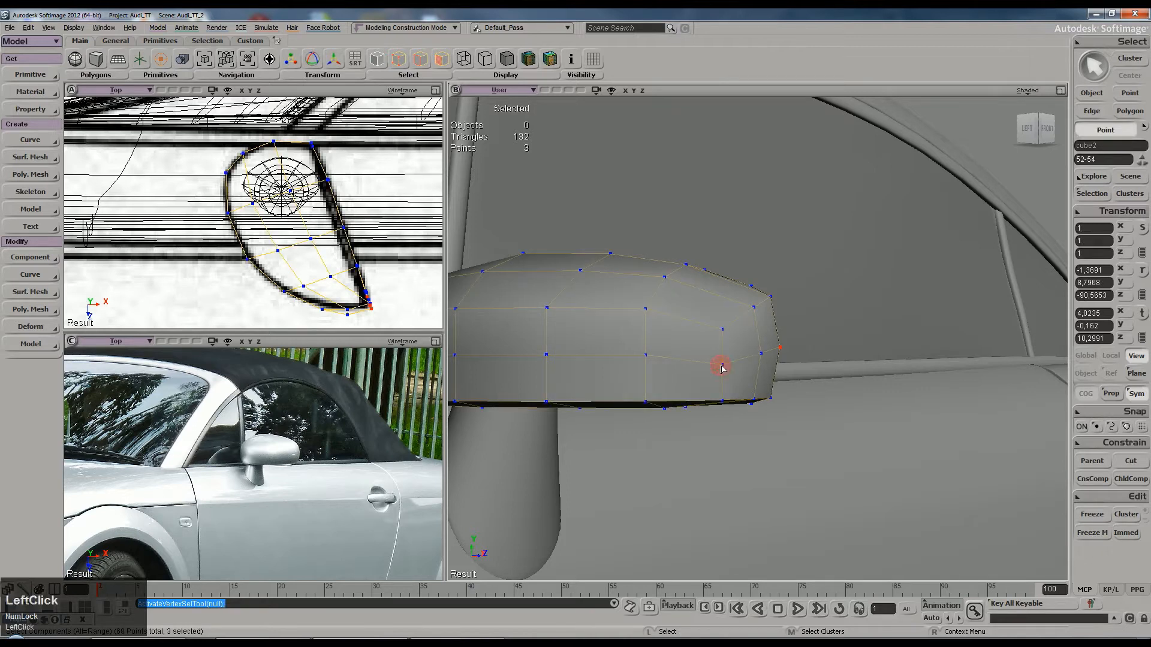
key("space")
left_click(723, 369)
left_click(723, 369)
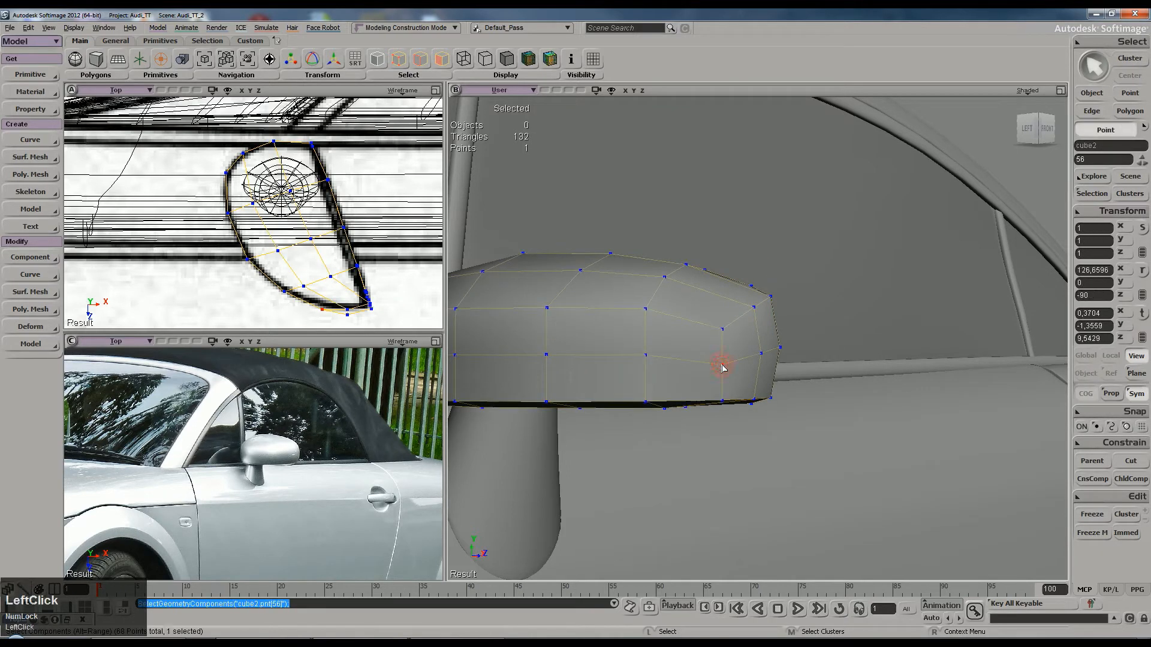
key("c")
key("v")
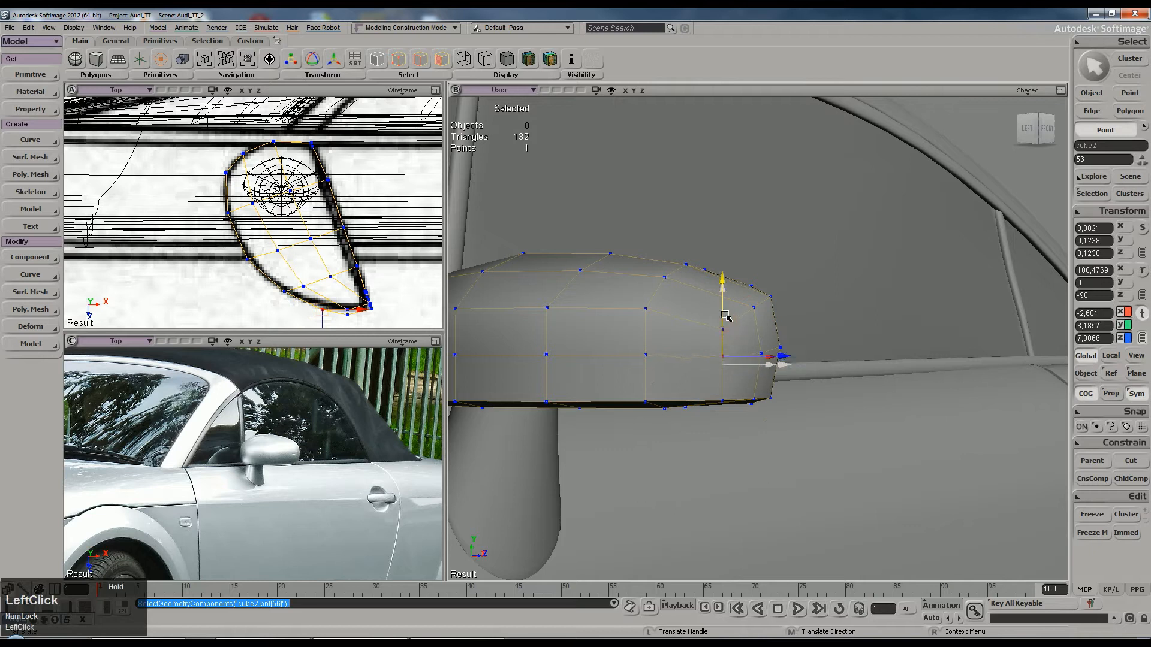
key("space")
key("s")
right_click_drag(725, 315, 693, 306)
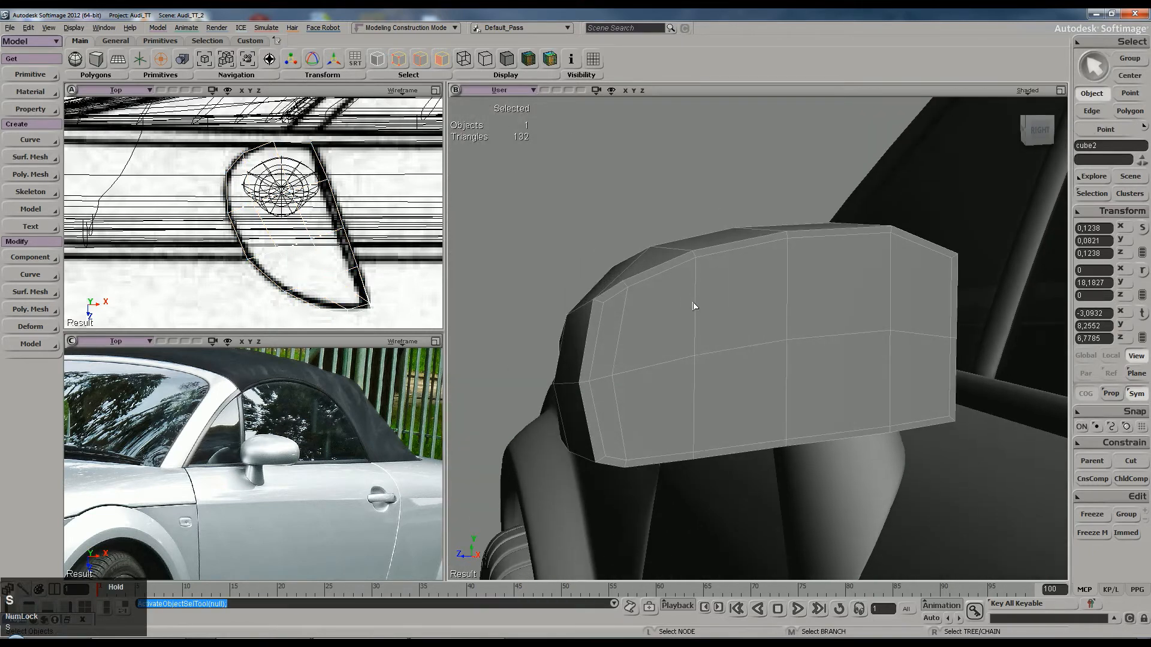
Step: Inspect the reshaped housing from the outer end and front, and return it to its unsubdivided mesh
key("space")
left_click(630, 175)
key("s")
right_click_drag(629, 174, 671, 388)
left_click(723, 355)
key("s")
left_click(659, 359)
key("minus")
key("minus")
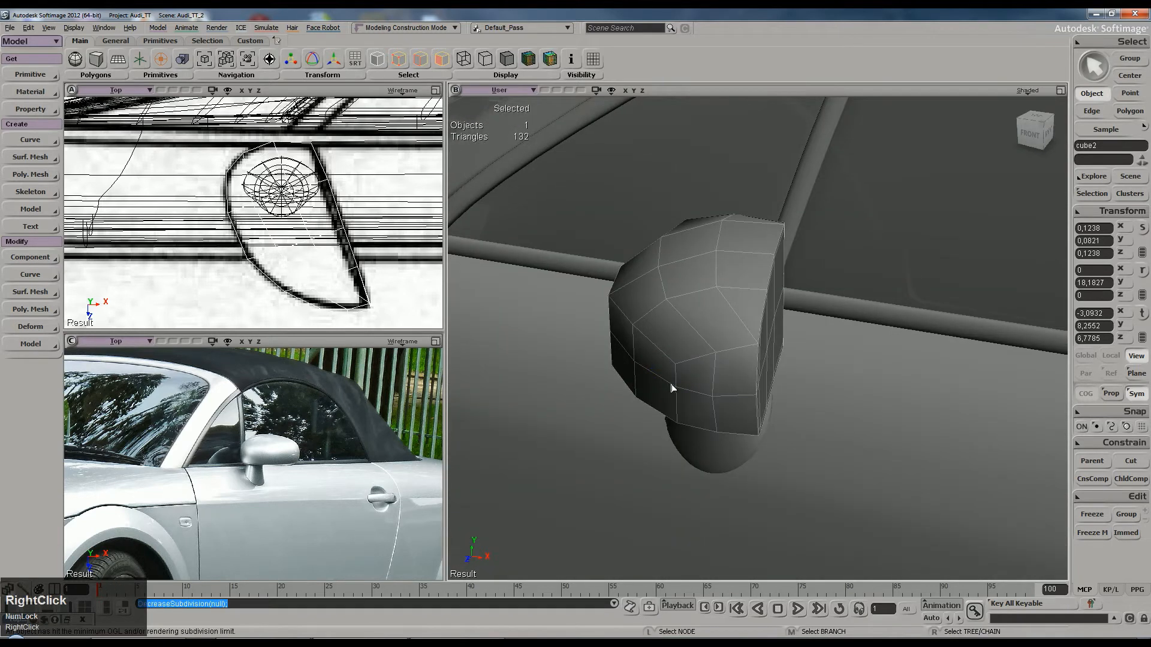
key("s")
right_click_drag(617, 361, 649, 282)
Step: Select the row of five middle-loop points along the housing's curved front and move them about 0.033 forward along negative X
key("t")
left_click_drag(660, 367, 679, 398)
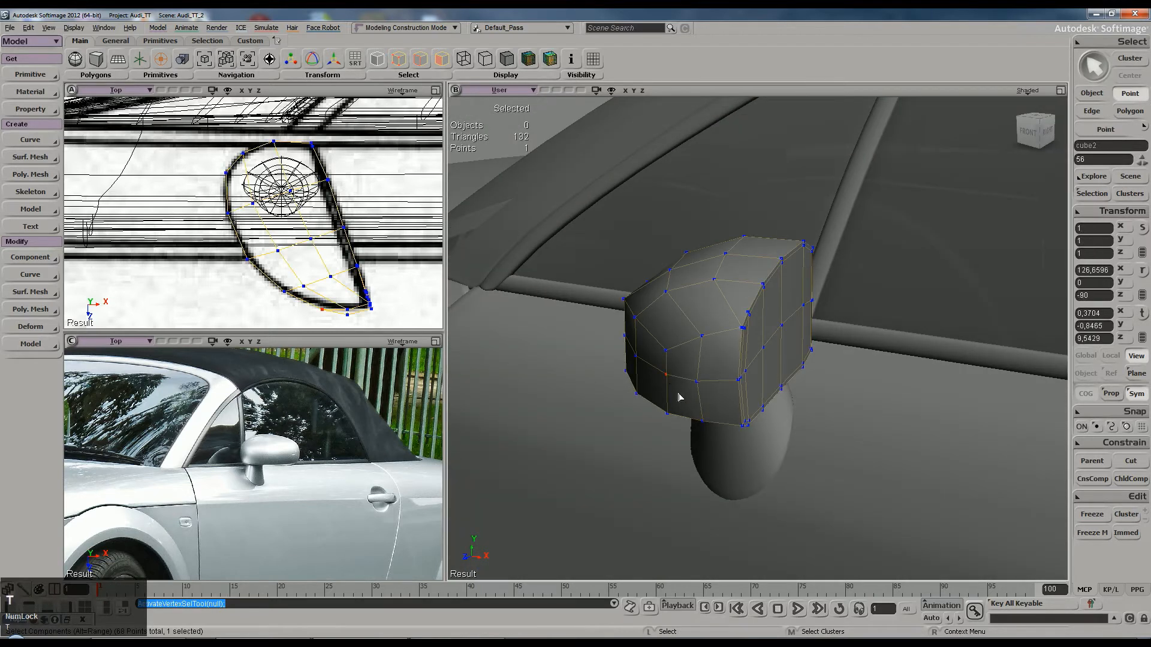
key("s")
right_click_drag(669, 374, 549, 385)
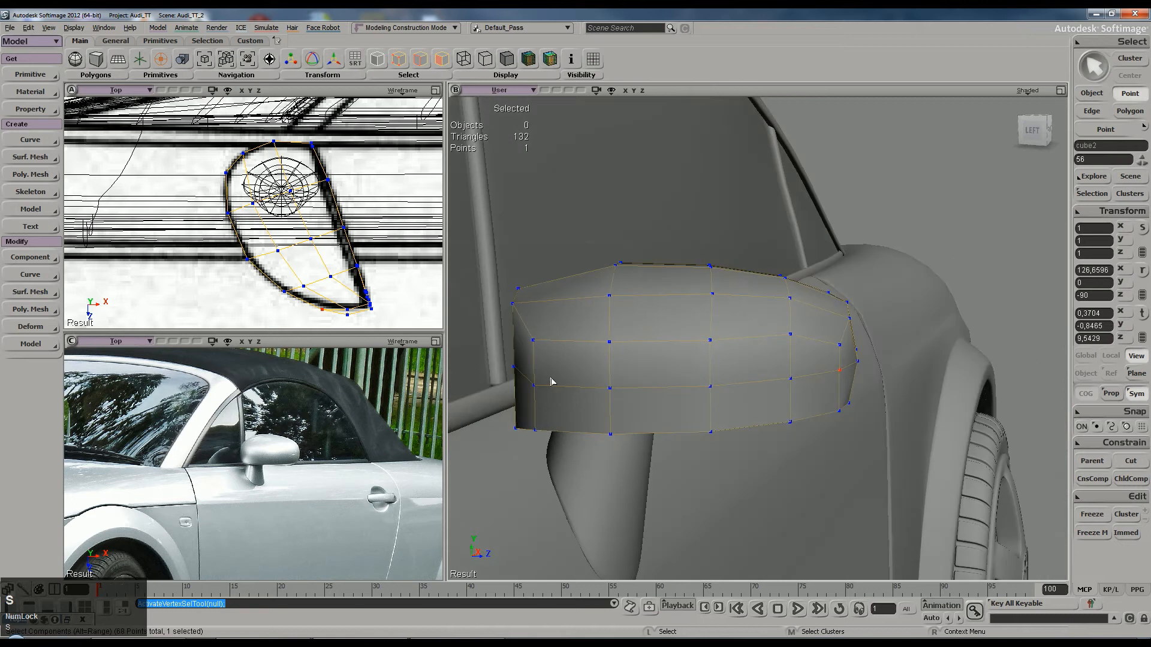
left_click(533, 387, "shift")
key("s")
right_click_drag(671, 389, 726, 343)
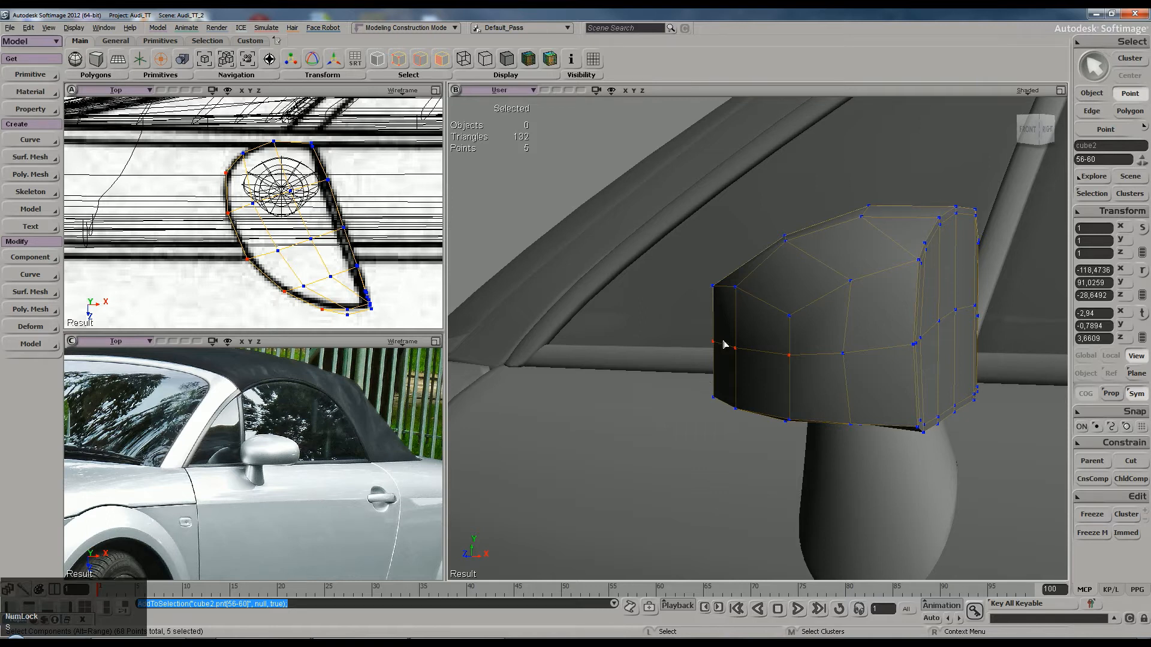
key("s")
right_click_drag(738, 333, 573, 318)
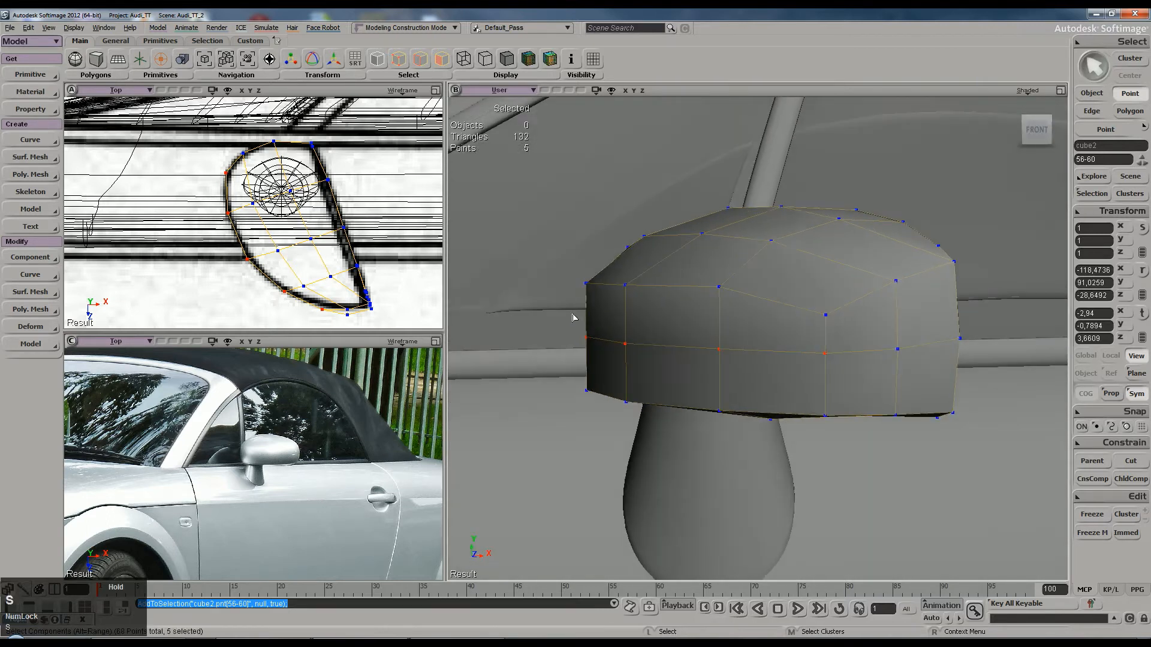
right_click_drag(664, 359, 663, 347)
key("v")
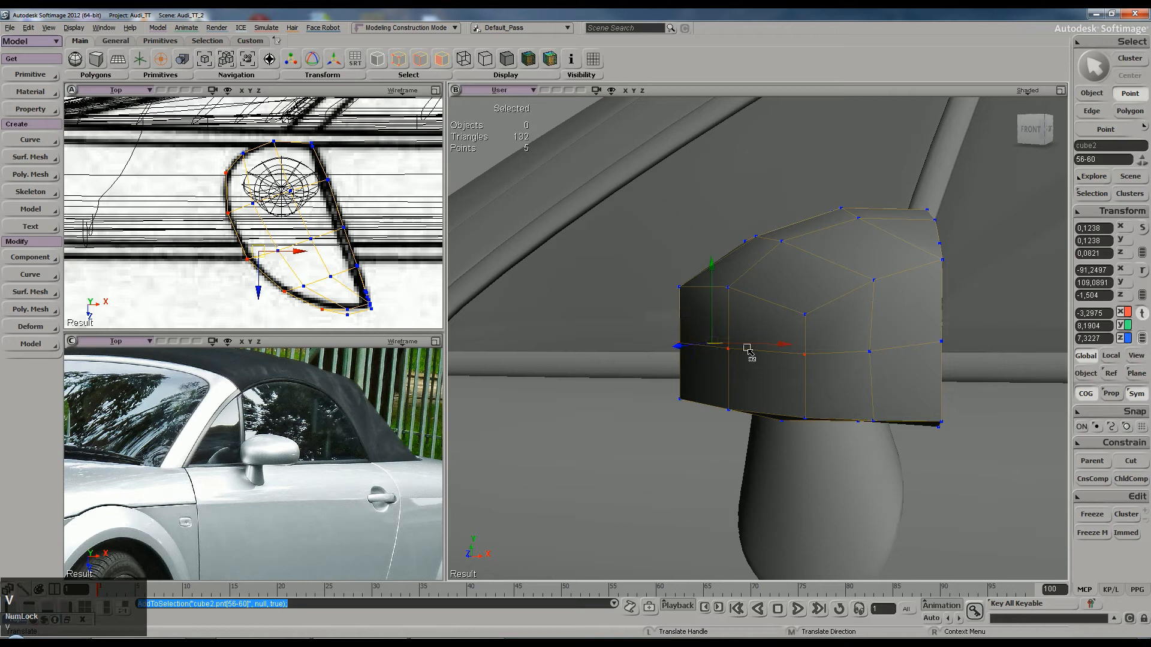
right_click_drag(766, 346, 786, 393)
left_click_drag(766, 301, 760, 298)
right_click_drag(761, 300, 860, 335)
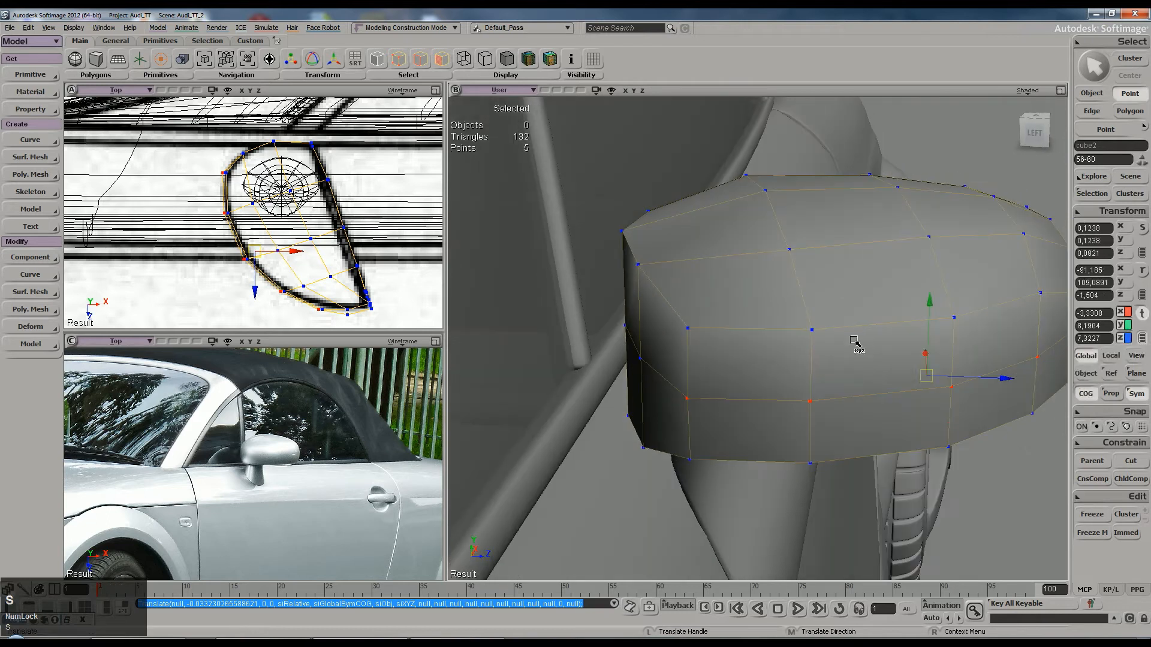
Step: Select the two middle-loop points at the housing's inner end, beside the car body, and move them slightly
key("t")
left_click(642, 359)
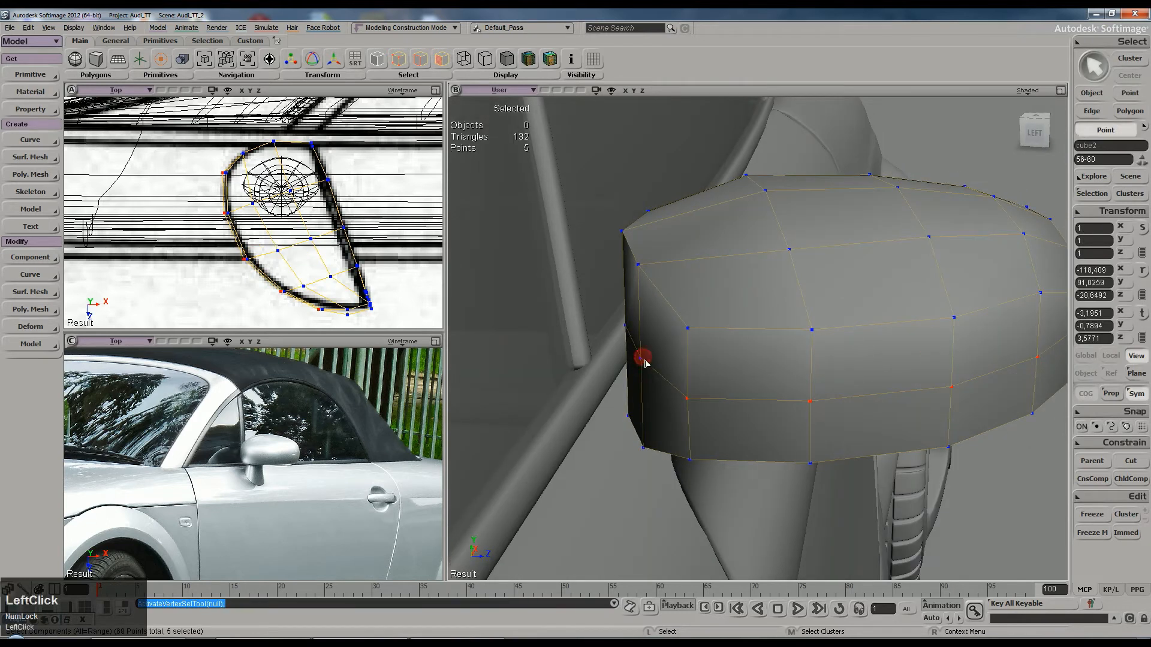
left_click(623, 350)
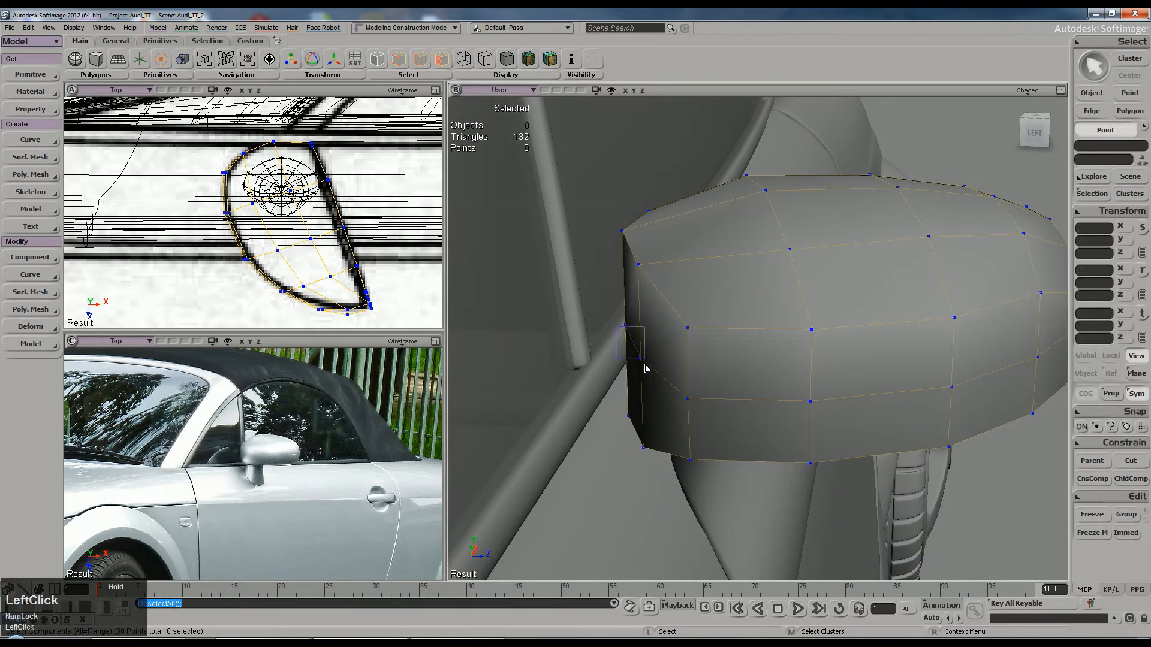
left_click(630, 344, "shift")
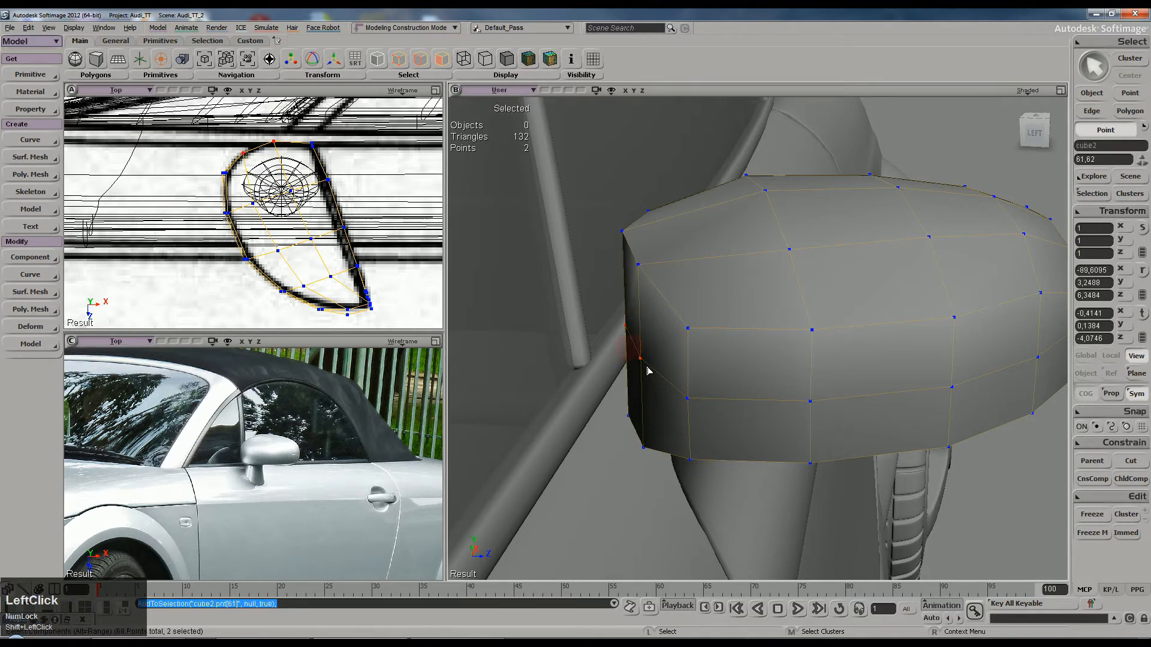
key("v")
left_click_drag(698, 345, 687, 346)
Step: Inspect the smoothed housing from the front and the mirror-face side, and return it to its unsubdivided mesh
key("s")
right_click_drag(686, 346, 694, 319)
key("space")
key("plus")
key("plus")
left_click(537, 198)
key("s")
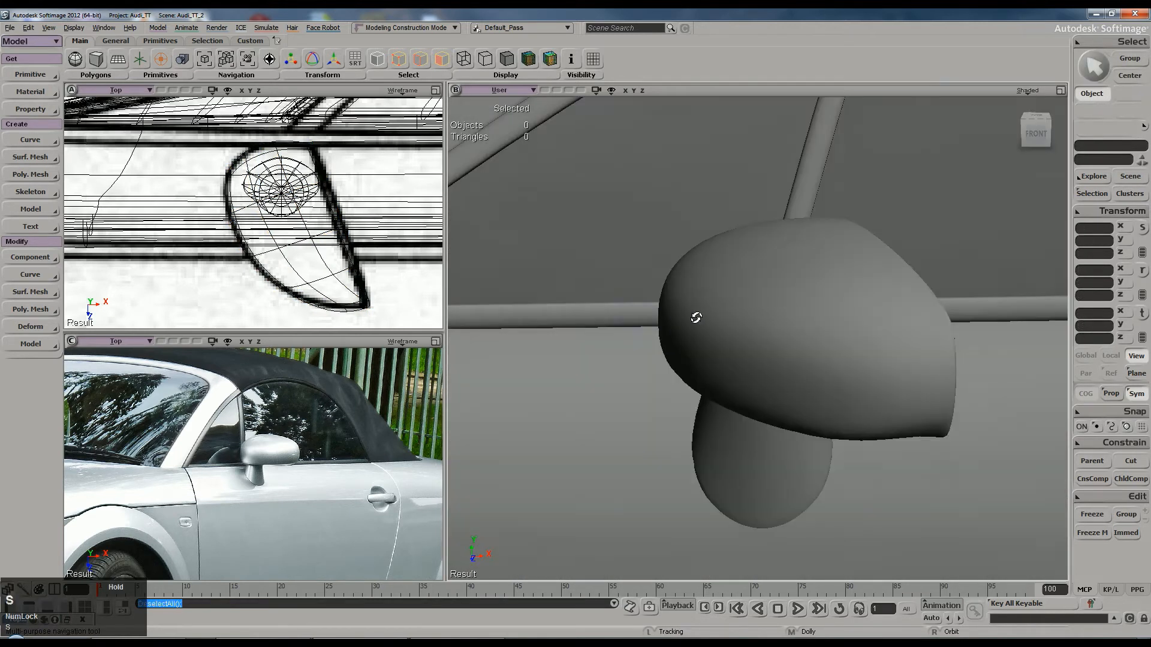
left_click_drag(917, 350, 925, 331)
key("s")
right_click_drag(922, 332, 815, 354)
key("minus")
key("s")
scroll(808, 319, "up", 2)
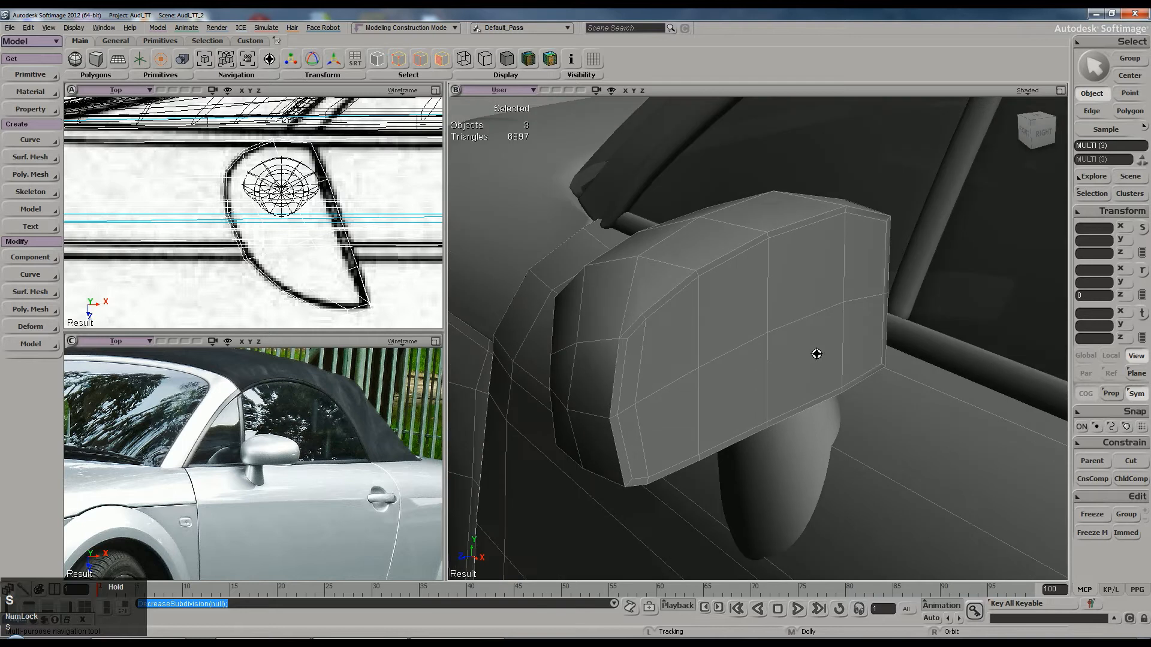
Step: Select the points at the flat mirror face's upper outer corner and raise them slightly
key("t")
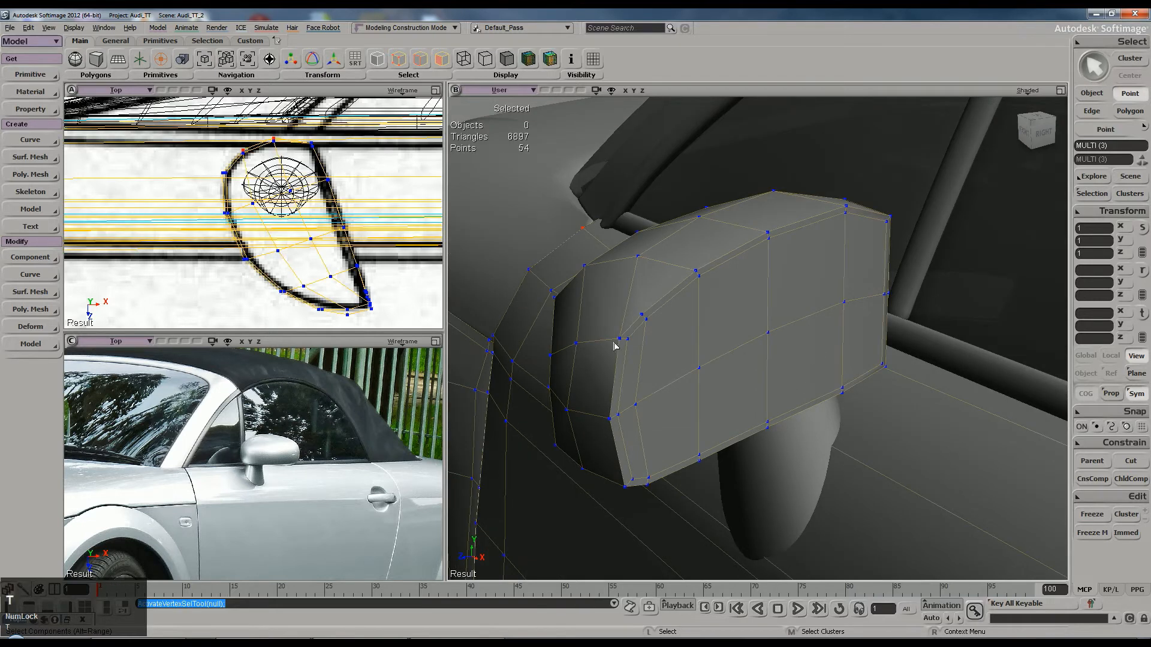
left_click(620, 338)
key("v")
left_click_drag(625, 316, 624, 313)
key("s")
right_click_drag(624, 313, 797, 334)
key("space")
key("s")
left_click_drag(796, 334, 766, 321)
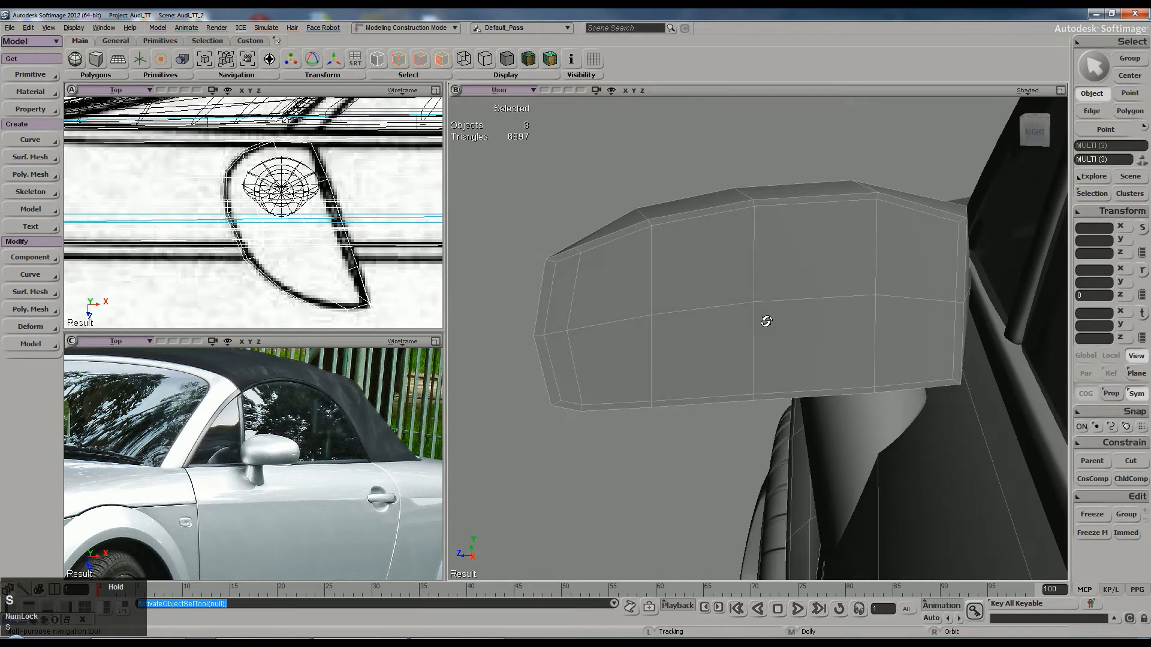
key("backslash")
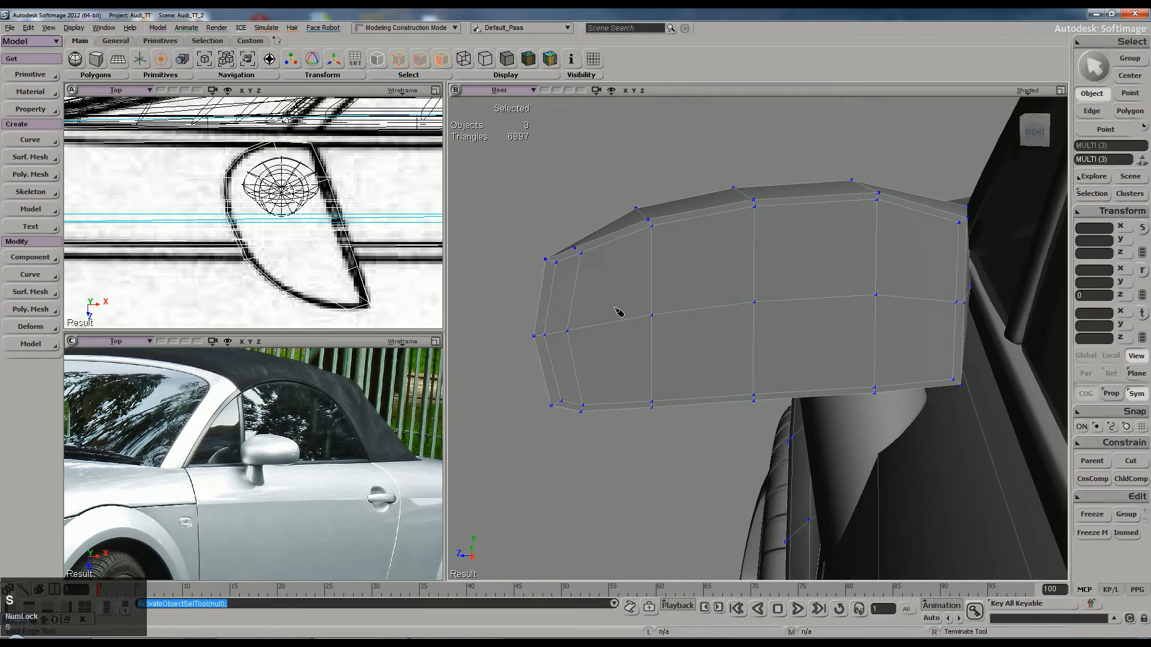
scroll(602, 338, "up", 3, "ctrl")
scroll(599, 324, "down", 4)
right_click_drag(678, 294, 688, 321)
Step: Set the selection tool to Raycast and dissolve the edges crossing the flat mirror face near its outer end
key("e")
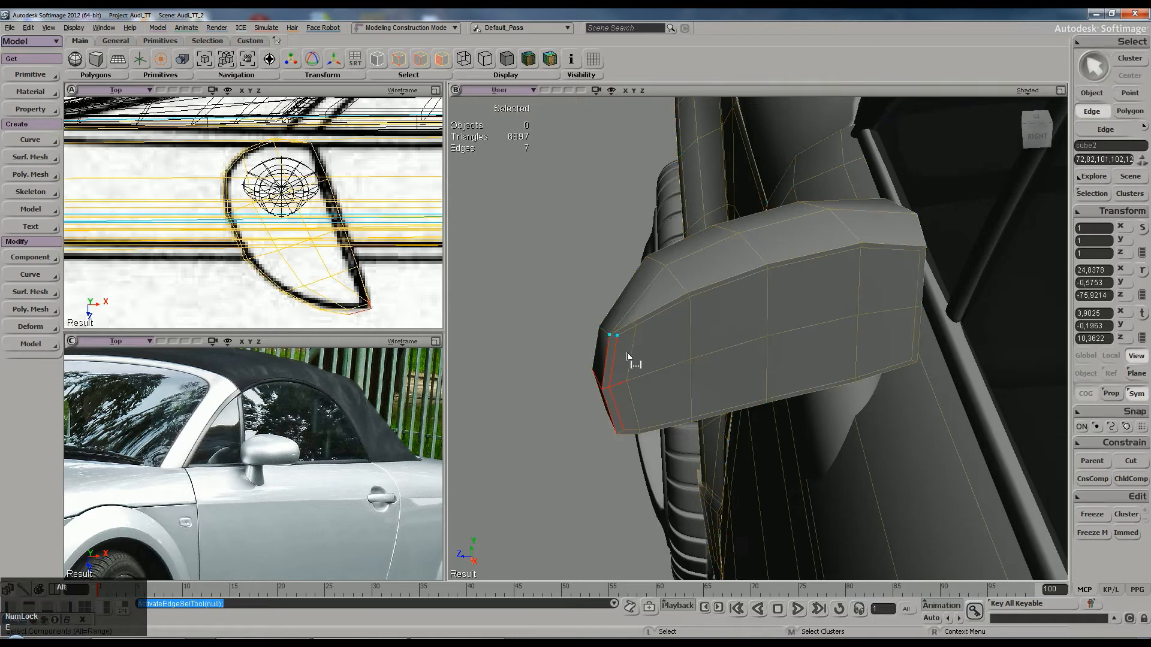
middle_click(634, 355, "alt")
left_click(570, 248)
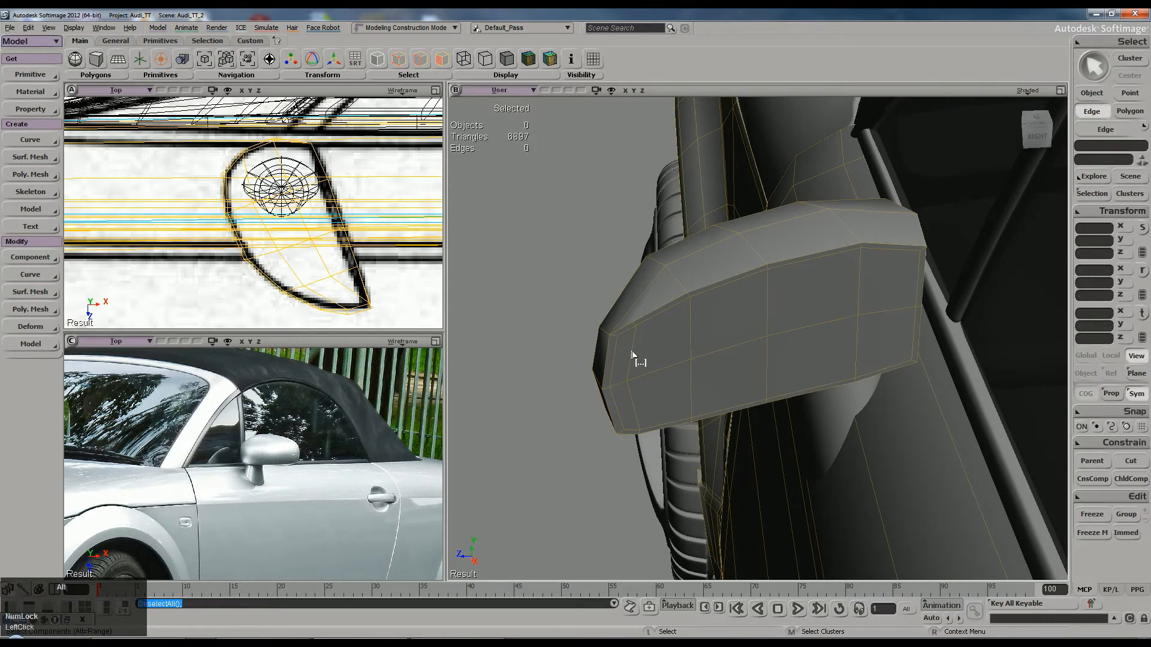
left_click(1099, 44)
mouse_move(1003, 45)
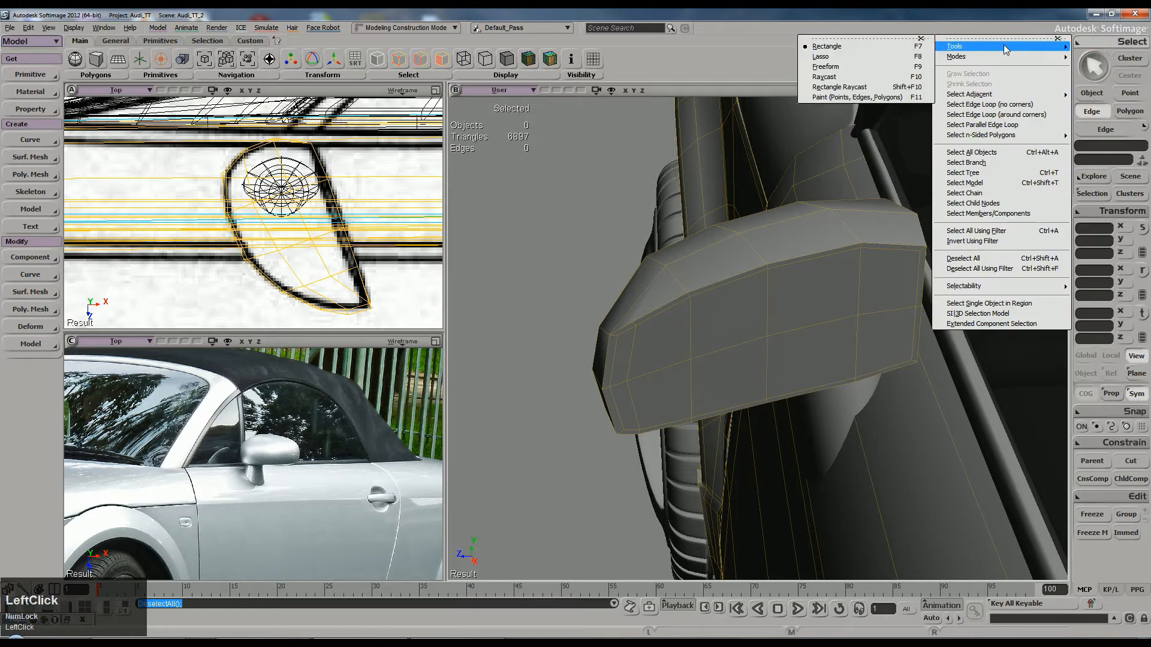
left_click(845, 67)
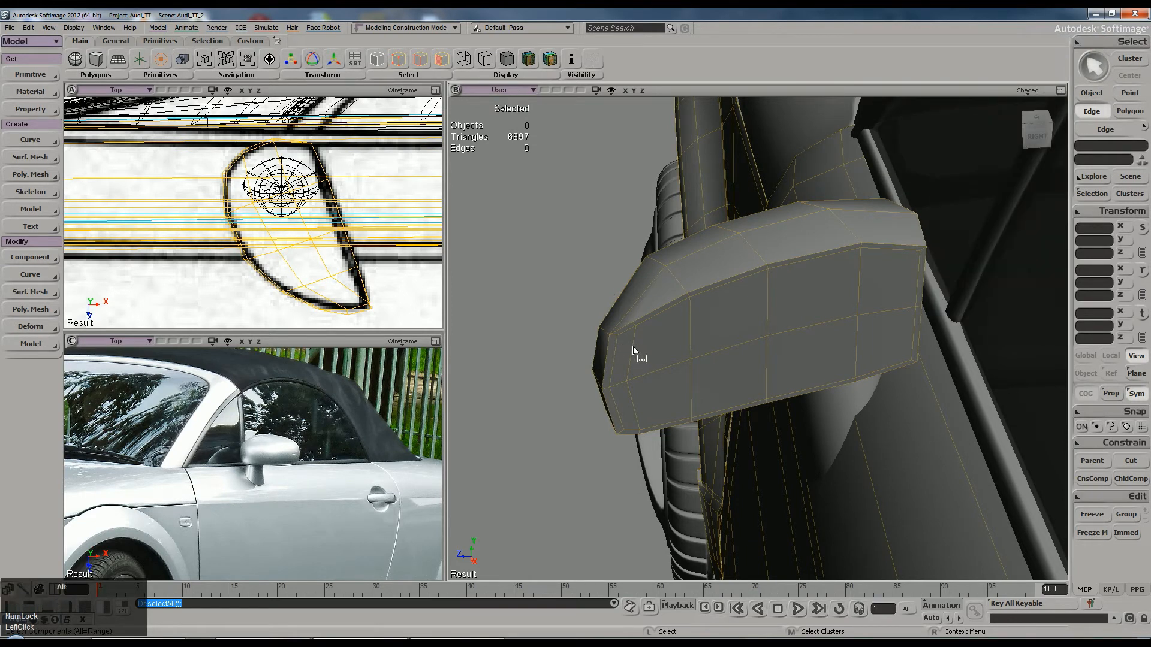
middle_click(634, 351, "alt")
key("Delete")
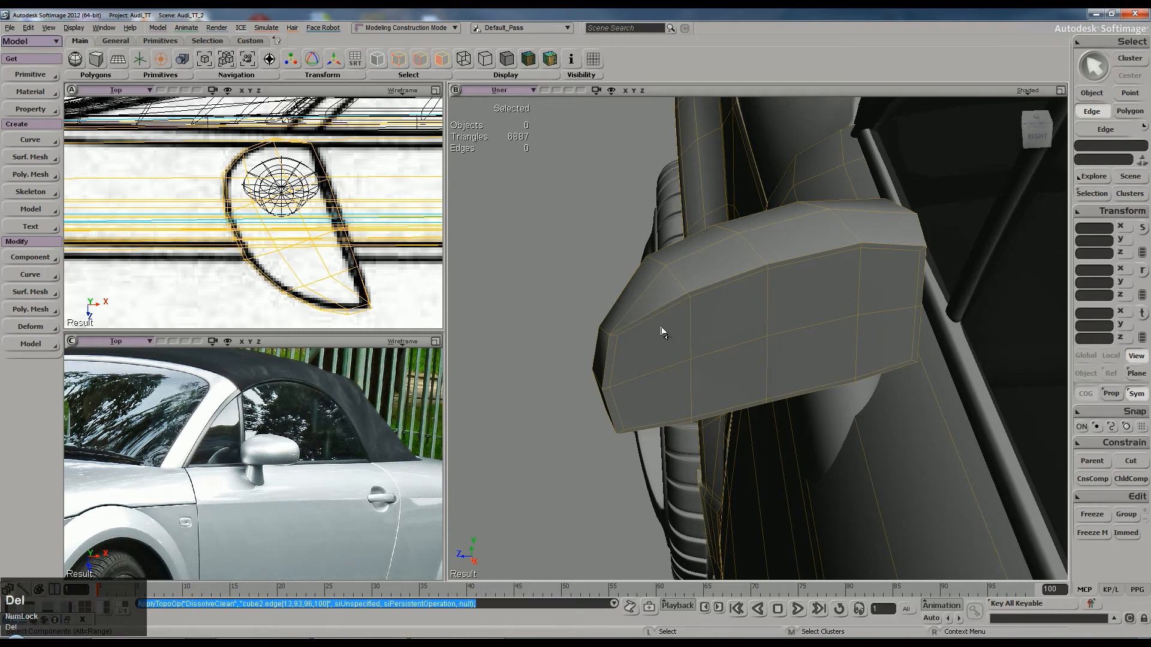
Step: Try to split the parallel edges across the flat mirror face near its outer end
key("backslash")
middle_click(659, 313, "ctrl")
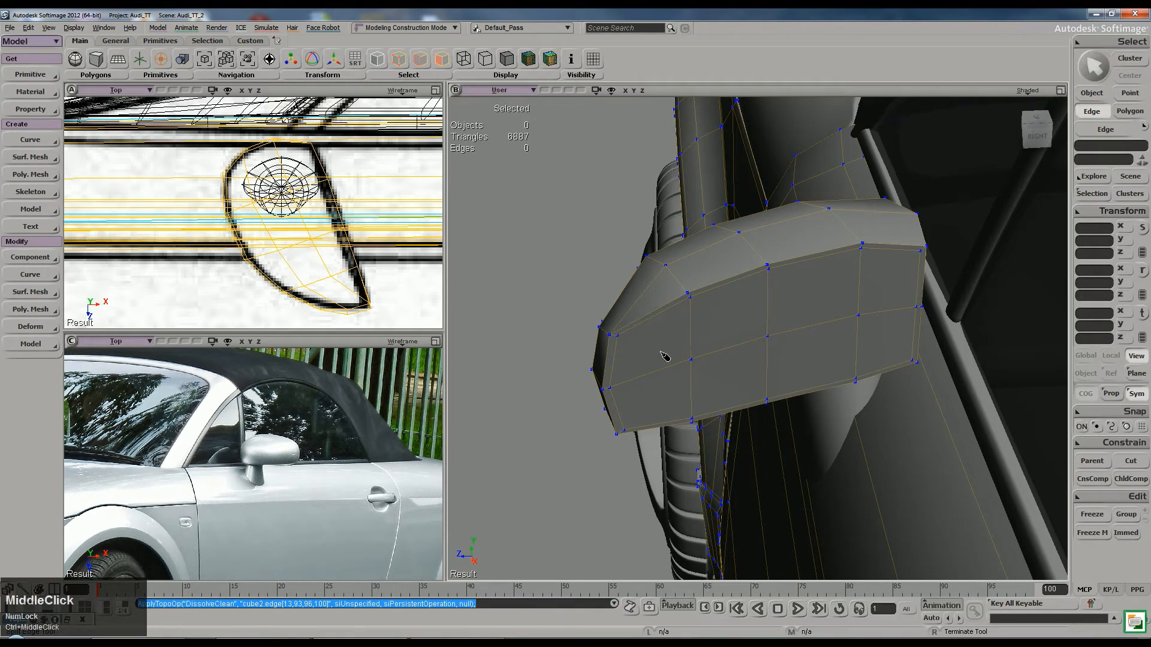
middle_click(659, 379)
right_click(659, 380)
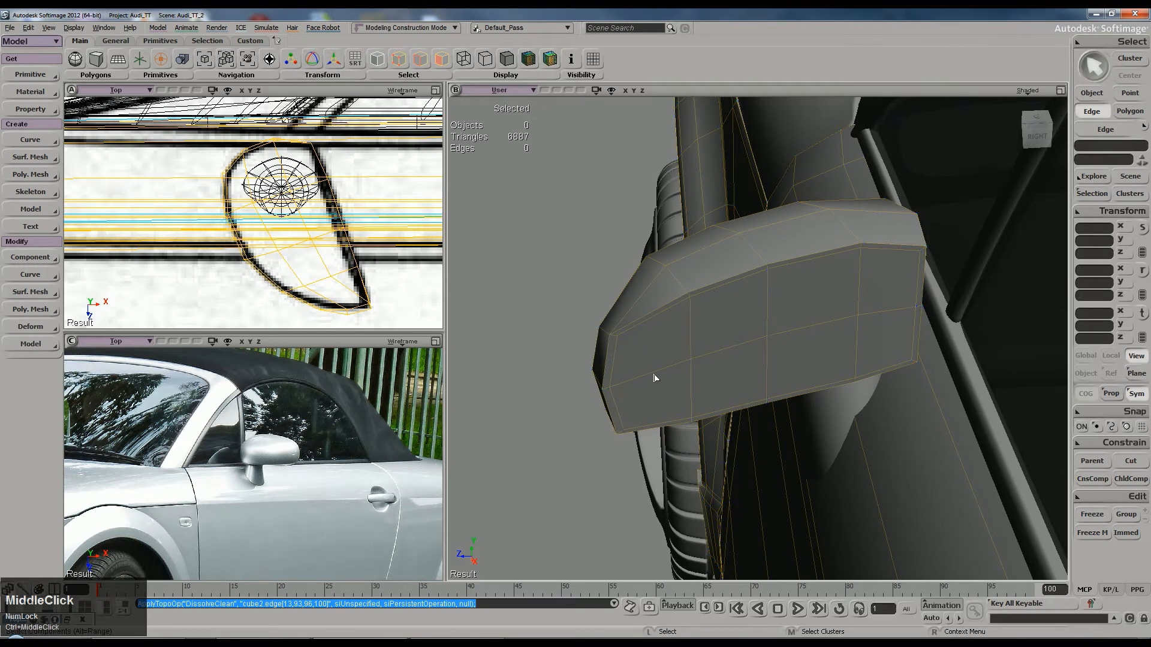
key("backslash")
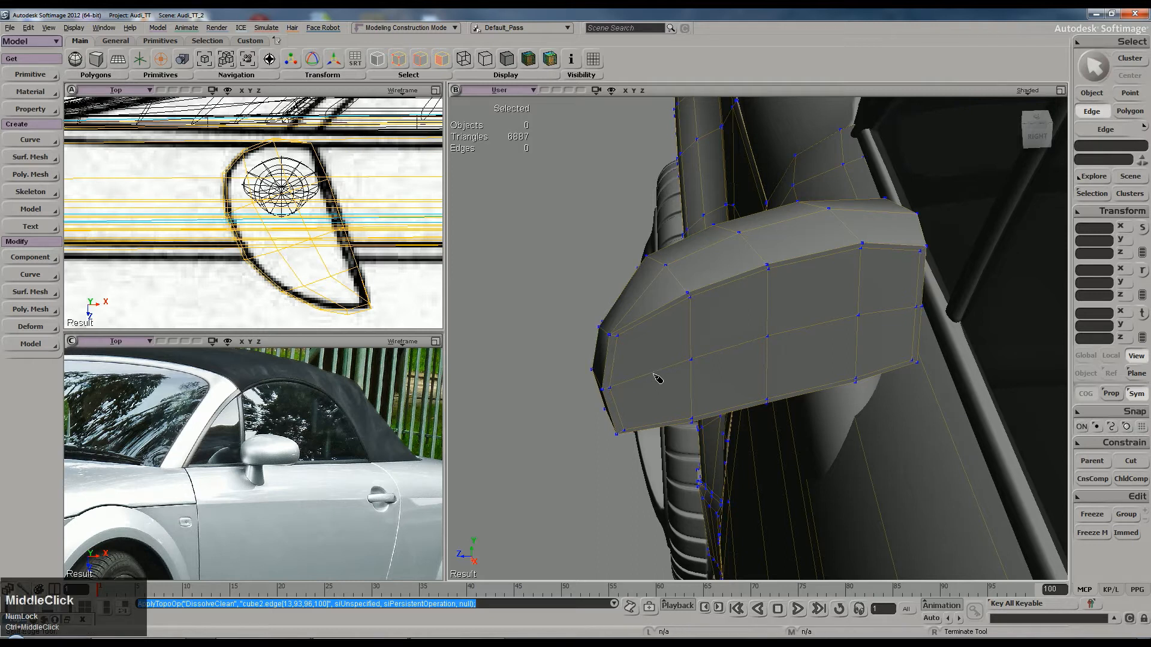
Step: Detach the list of selection tools as a floating window
left_click(1116, 42)
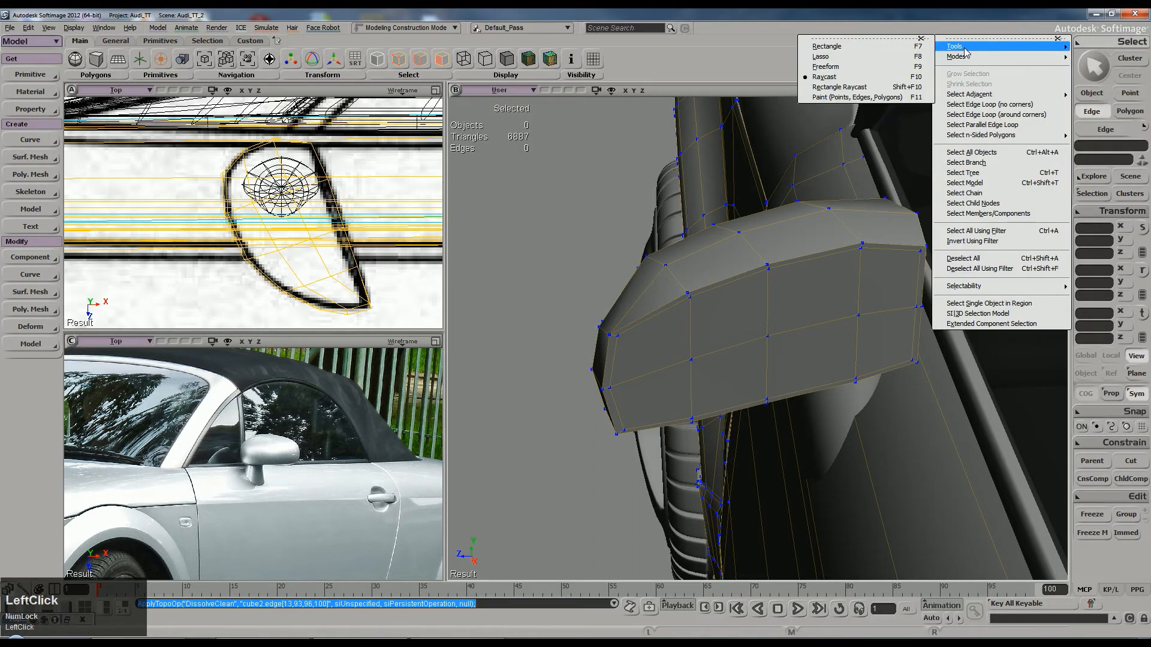
left_click(870, 39)
key("space")
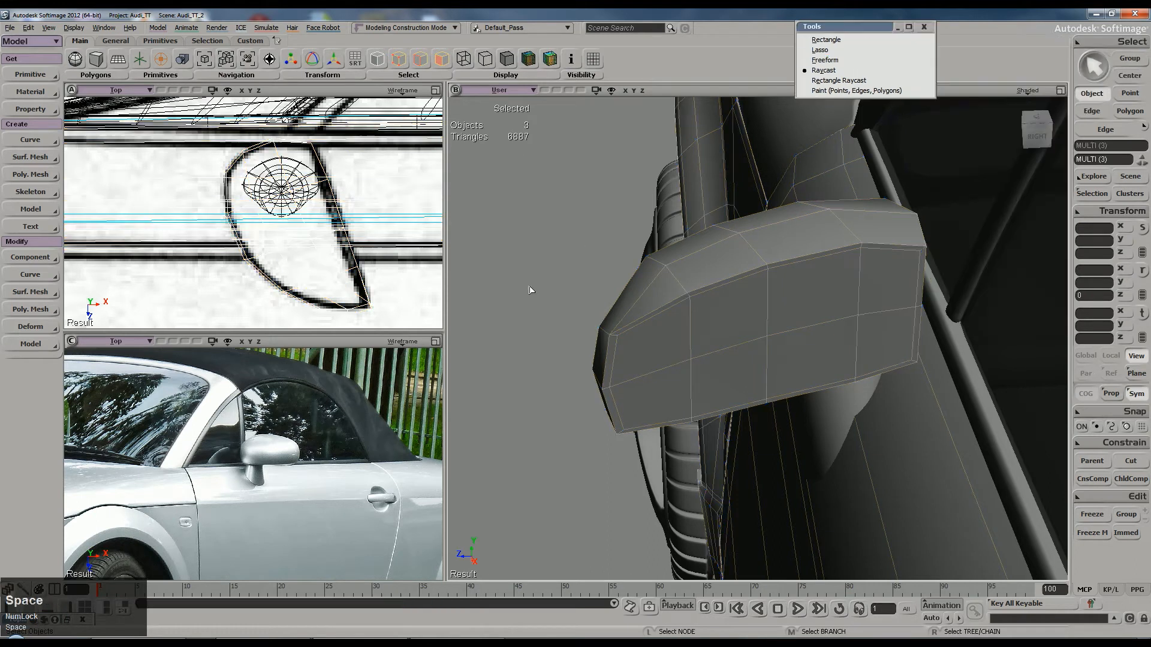
Step: Retry splitting the flat face's upper border near the housing's outer end
key("backslash")
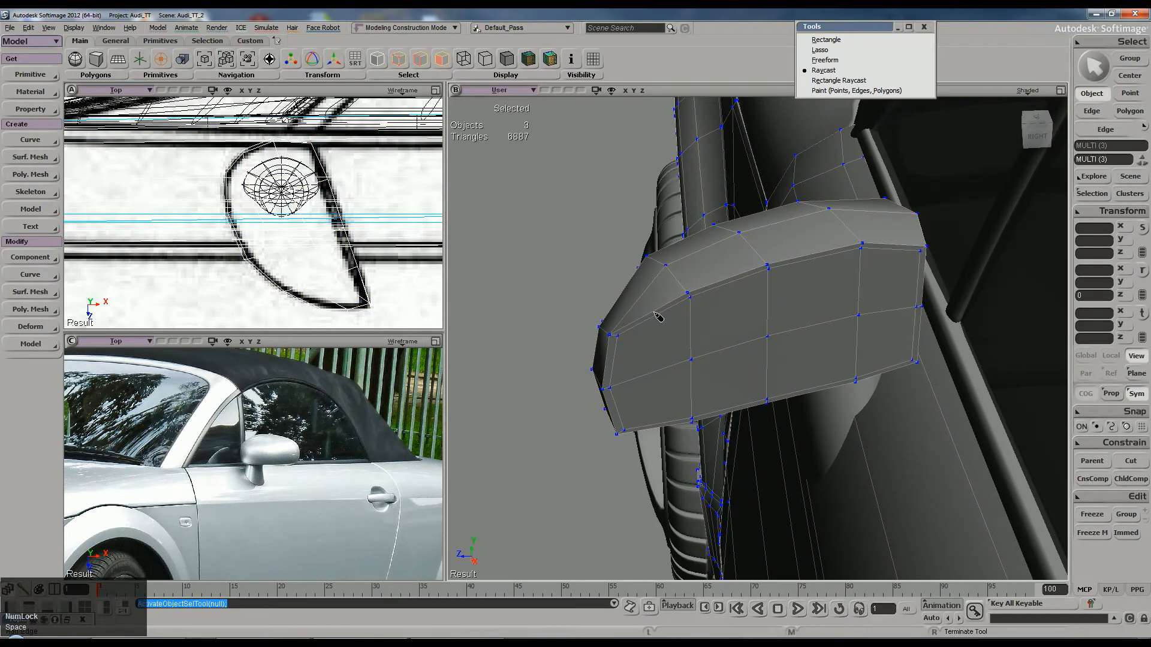
scroll(655, 336, "up", 2)
left_click(587, 305, "ctrl")
key("space")
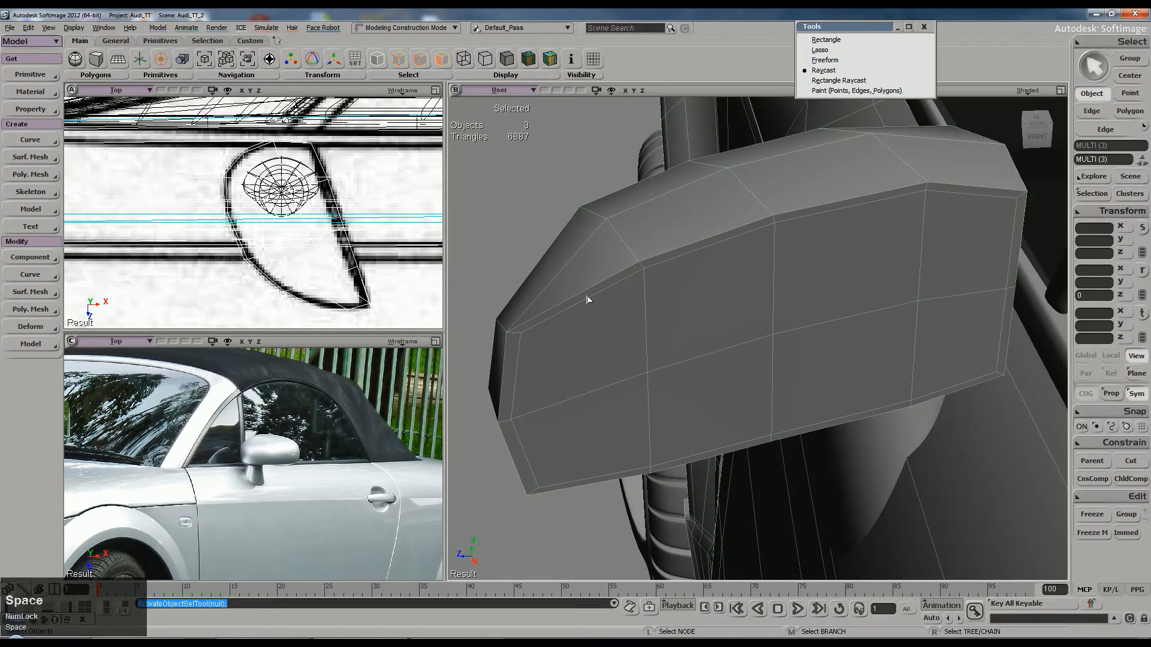
Step: Select only the mirror housing and add connected edges down the flat face near its outer end, from upper to lower border
key("s")
right_click_drag(593, 380, 627, 349)
left_click(625, 347)
key("backslash")
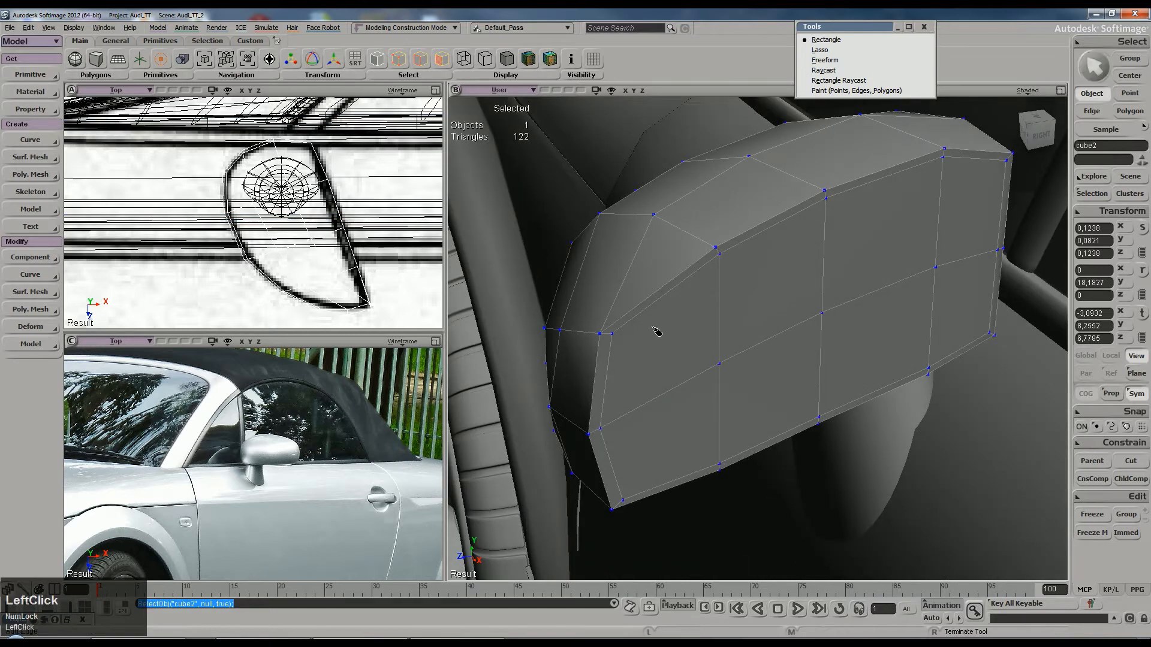
key("space")
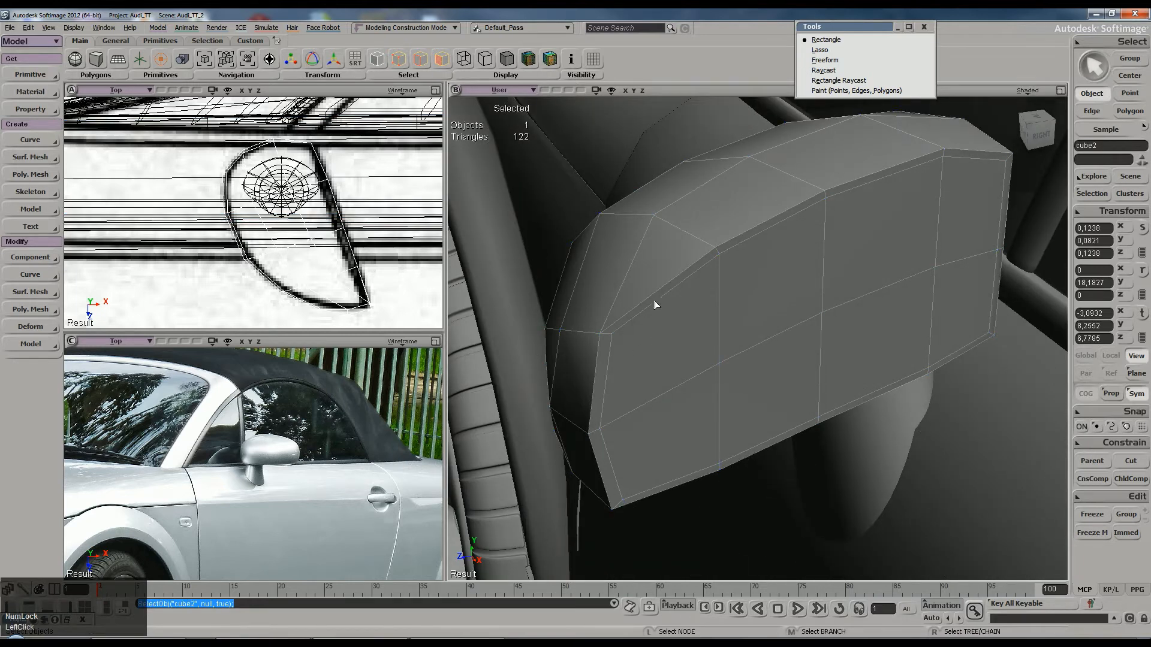
key("backslash")
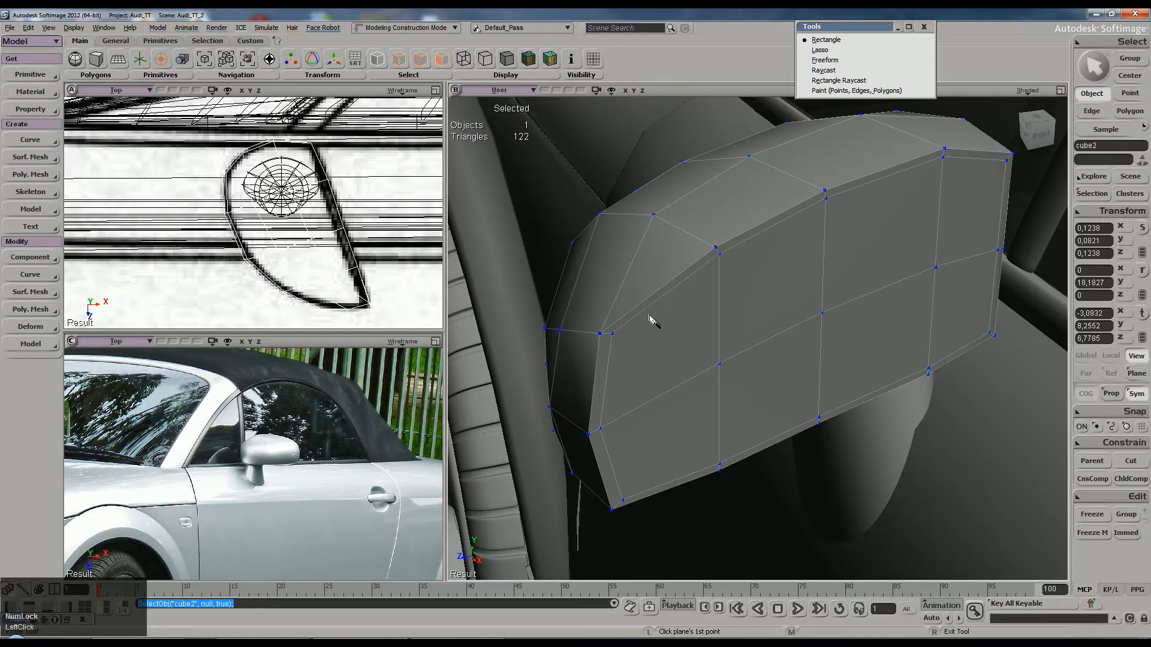
left_click(663, 292)
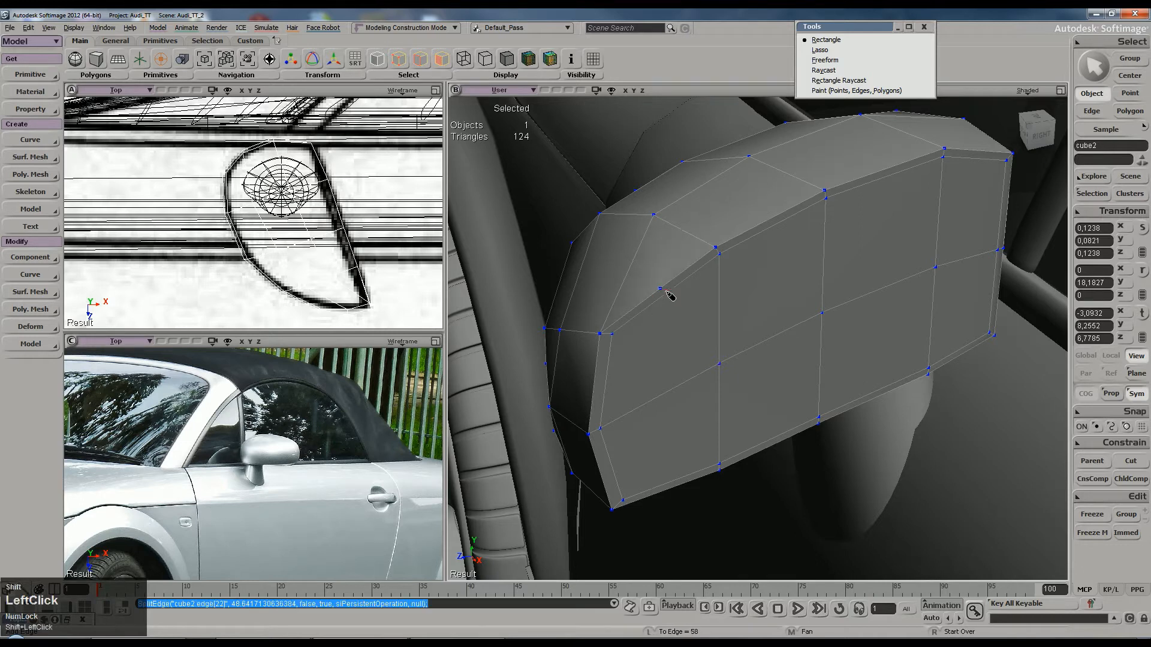
left_click(669, 311, "shift")
left_click(664, 395, "shift")
left_click(675, 492, "shift")
left_click(673, 492, "shift")
right_click_drag(685, 462, 655, 398)
Step: Inspect the smoothed housing around its flat face and outer end, and return it to its unsubdivided mesh
key("space")
key("plus")
key("plus")
left_click(509, 303)
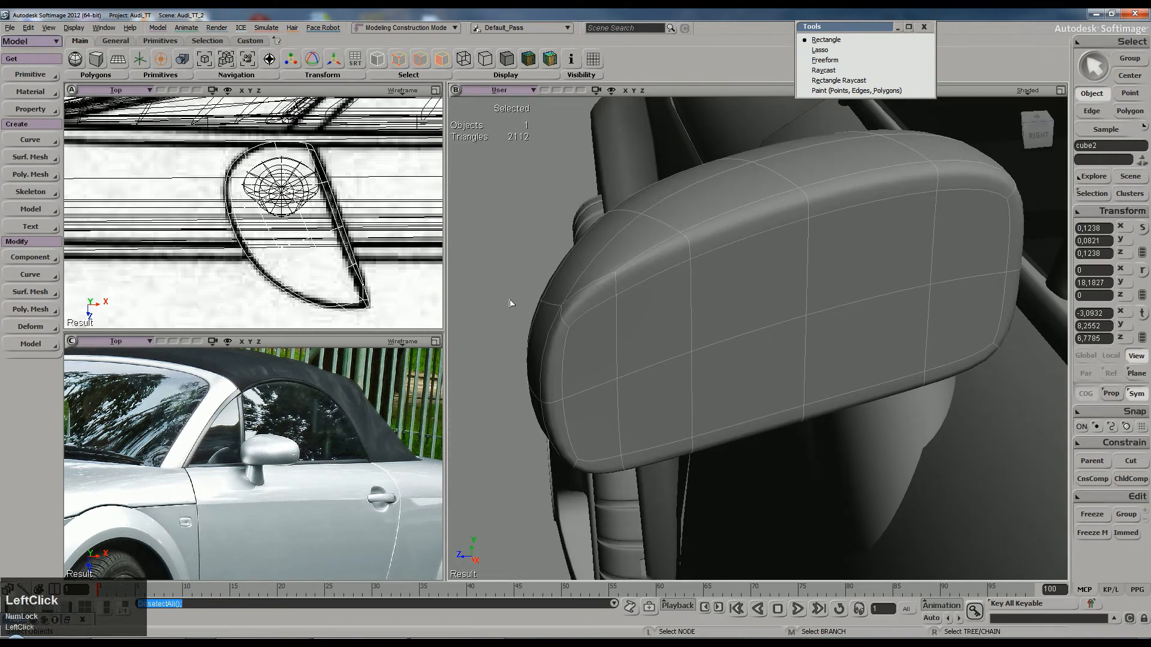
right_click_drag(642, 328, 671, 334)
left_click(742, 317)
mouse_move(745, 303)
right_mouse_down()
mouse_move(711, 270)
mouse_move(746, 306)
right_mouse_up()
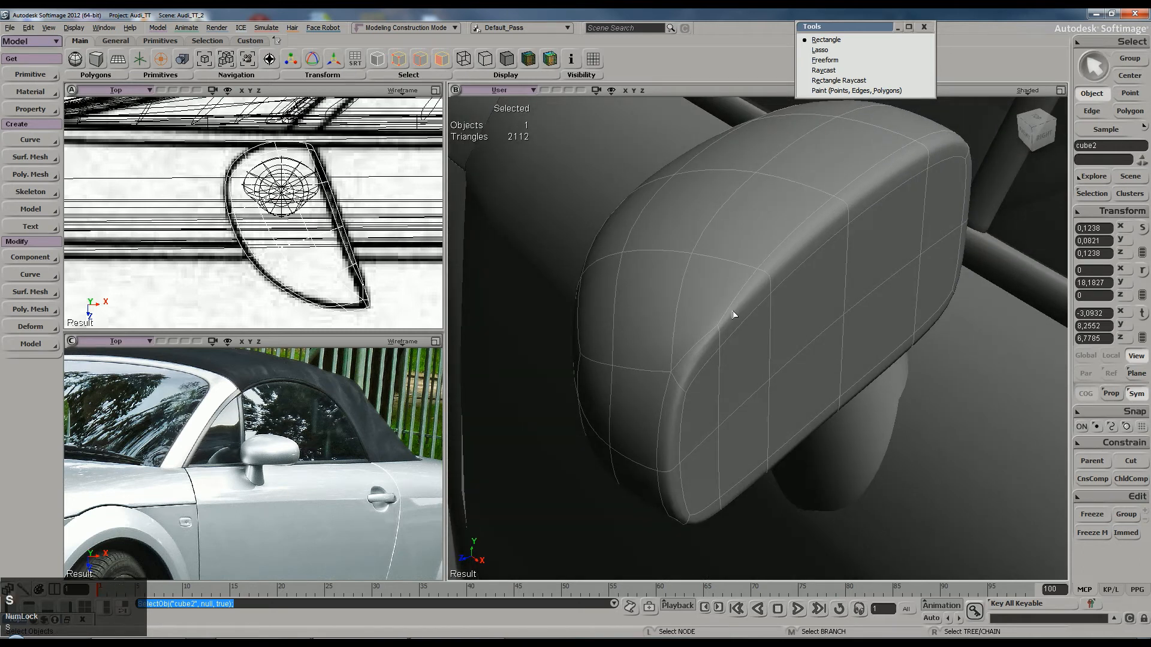
key("minus")
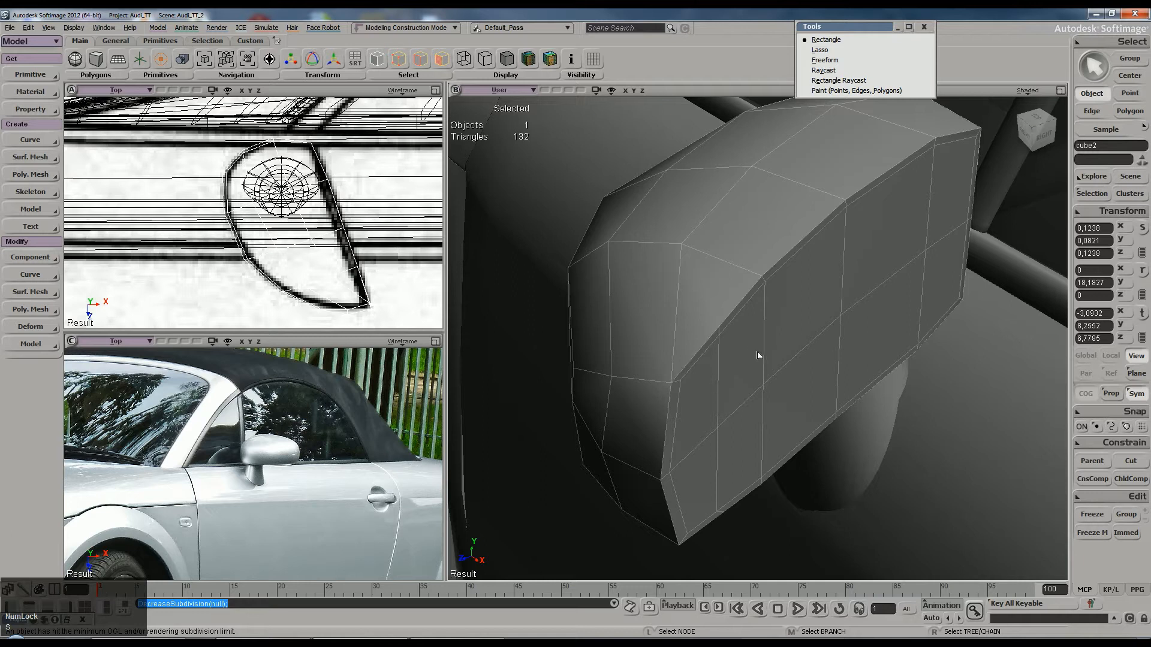
Step: Dissolve the edge running from the flat face's upper outer corner back across the curved top
right_click_drag(760, 350, 775, 323)
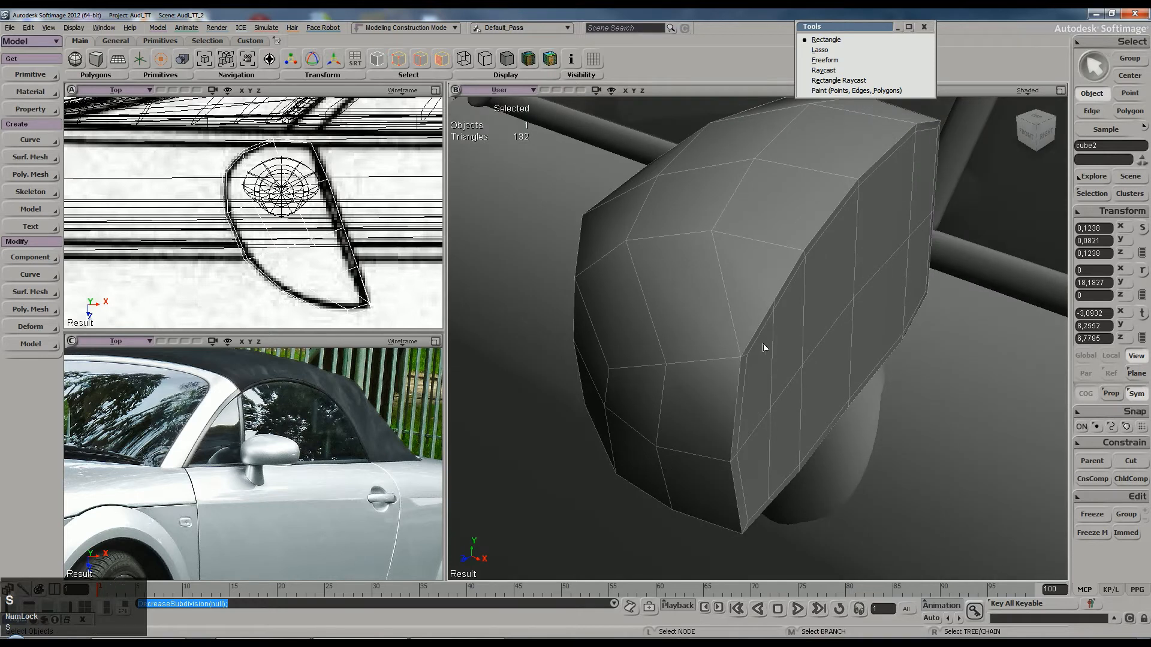
key("e")
left_click(737, 335)
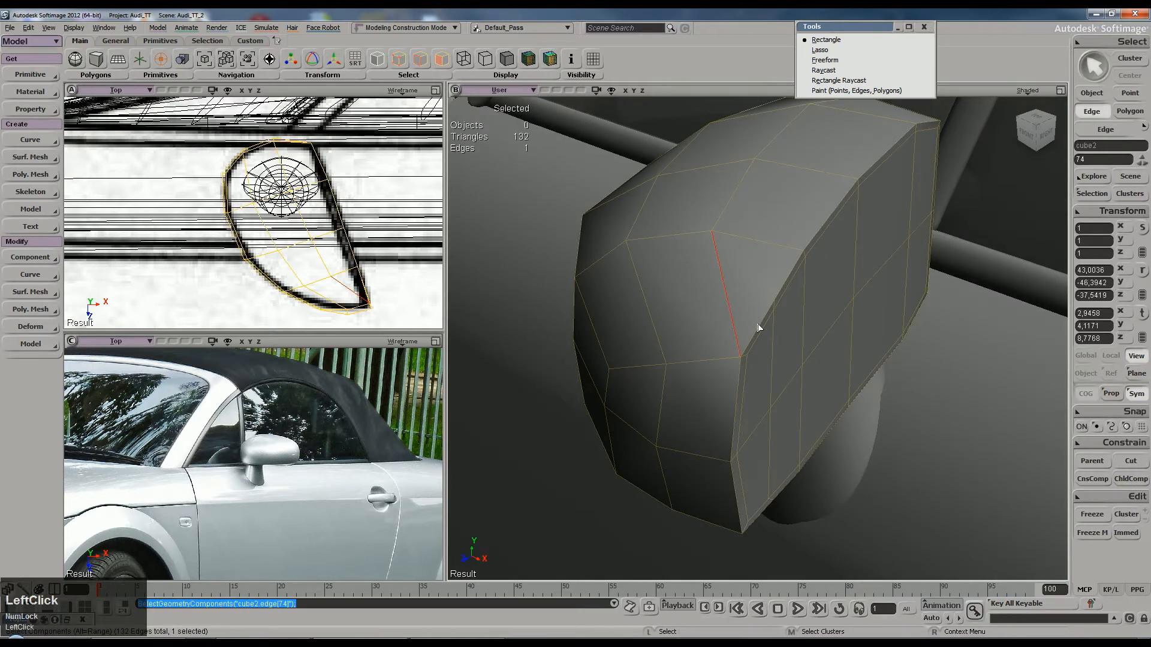
key("Delete")
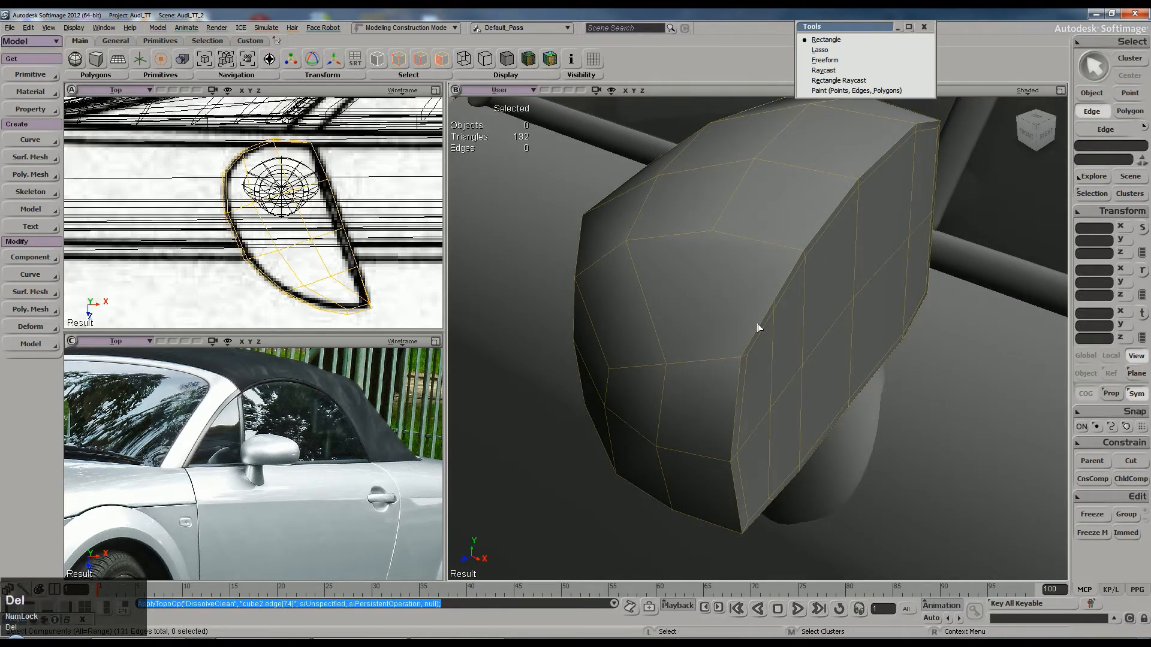
Step: Isolate the mirror housing in the view and dissolve the matching edge on its underside near the outer end
left_click(595, 90)
left_click(623, 215)
scroll(727, 259, "down", 3)
key("s")
right_click_drag(727, 259, 796, 303)
middle_click_drag(797, 303, 801, 319)
right_click_drag(801, 318, 823, 299)
right_click_drag(875, 264, 609, 353)
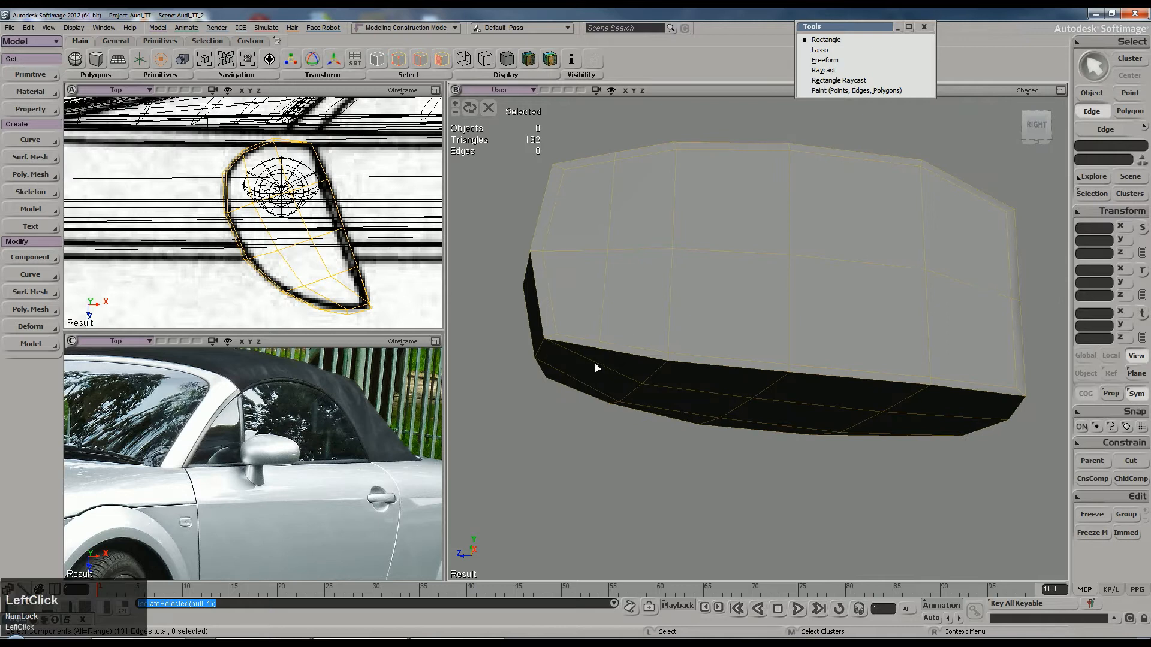
left_click(596, 367)
key("Delete")
Step: Split the parallel edges near the outer end of the curved shell at 50%, adding a new loop
right_click_drag(581, 333, 669, 400)
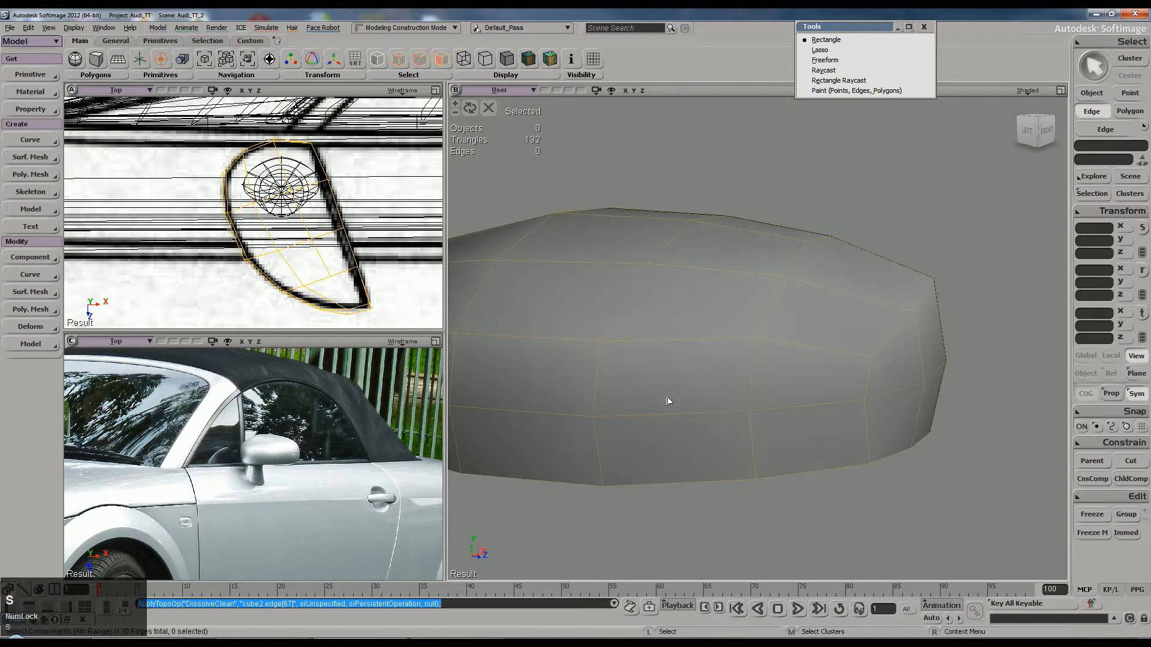
key("ctrl+w")
middle_click(839, 294)
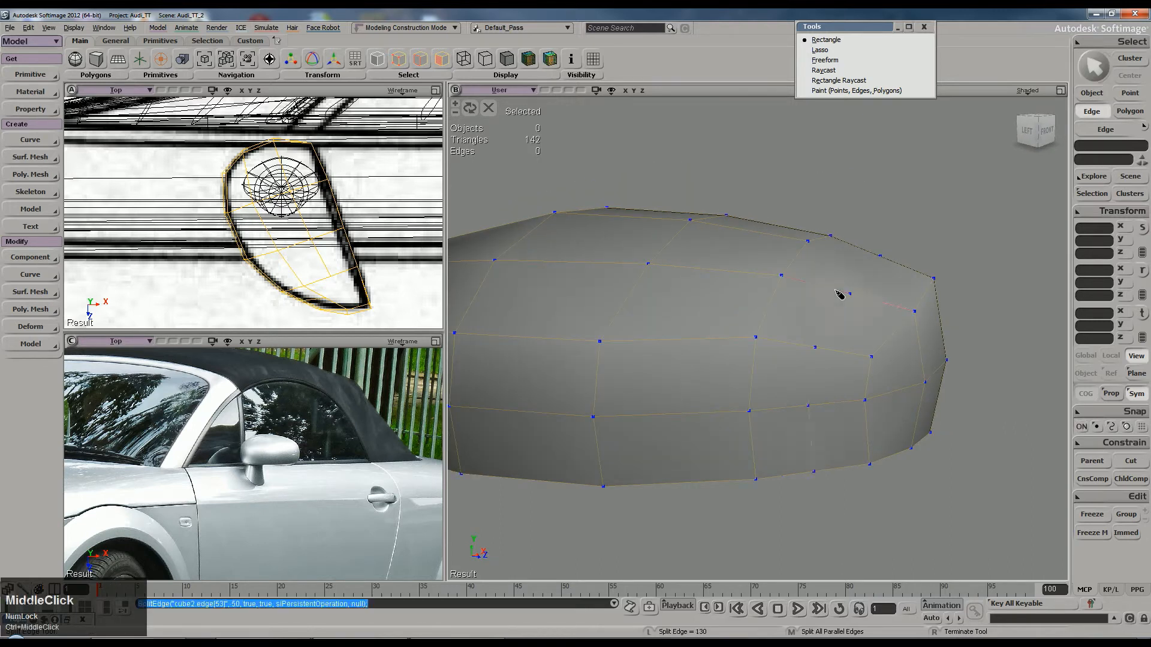
Step: Select the three new loop points along the housing's curved outer end and move them slightly to round the contour
right_click_drag(861, 308, 833, 190)
key("t")
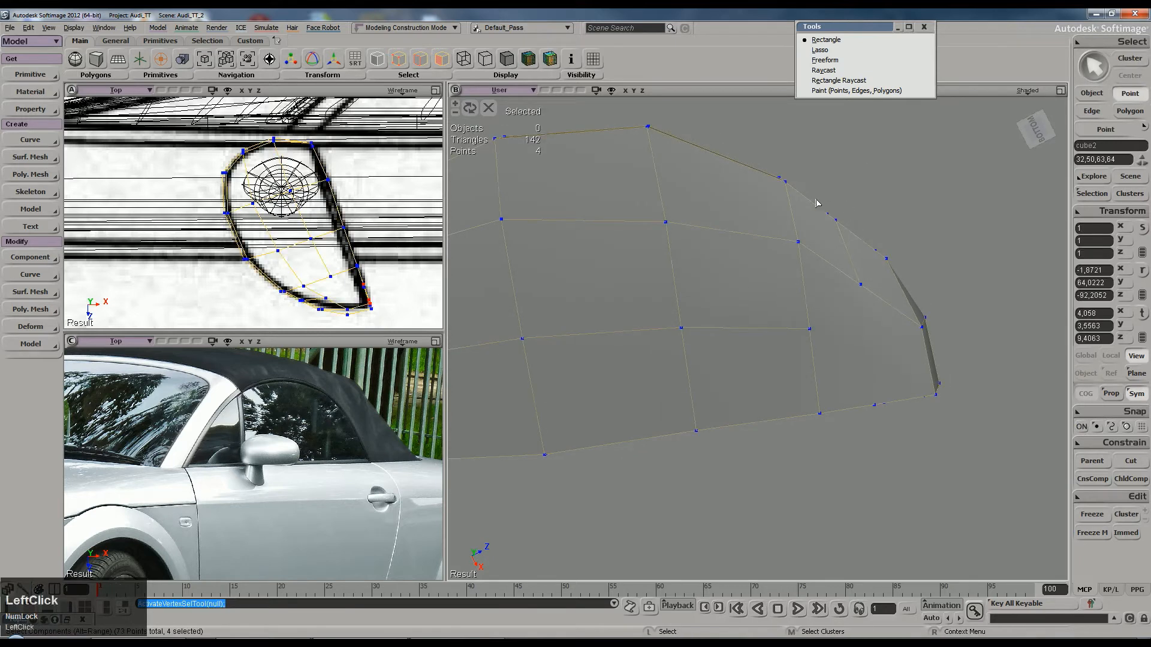
left_click_drag(817, 203, 845, 225)
right_click_drag(889, 213, 694, 442)
left_click(715, 307, "ctrl")
key("s")
key("v")
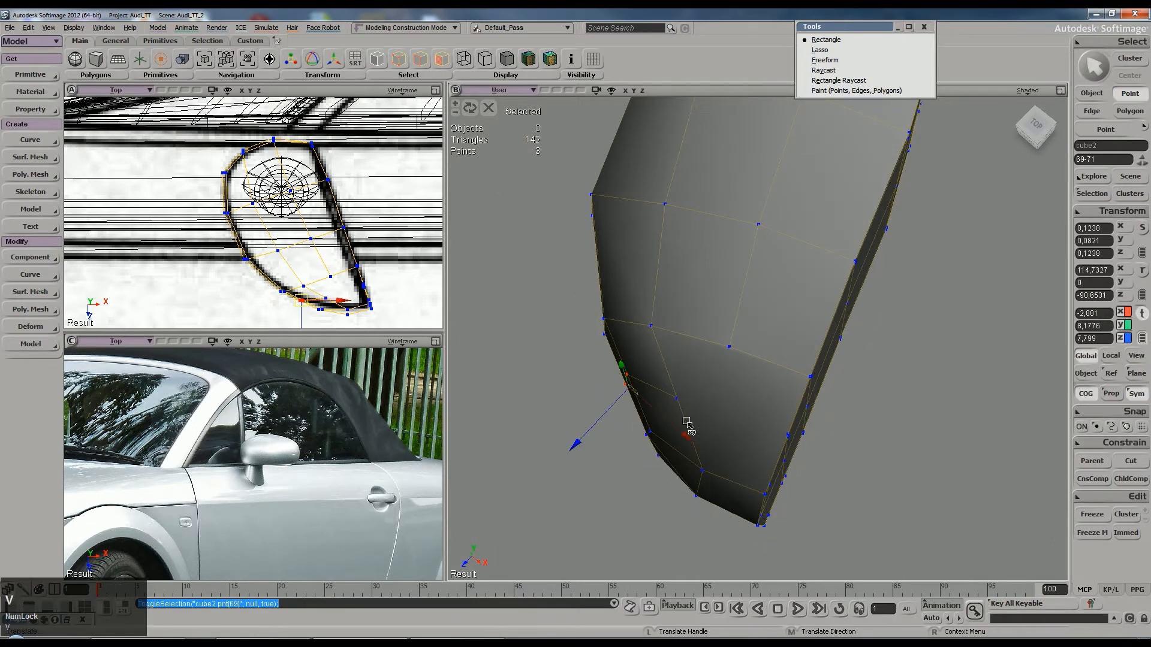
left_click_drag(625, 427, 623, 424)
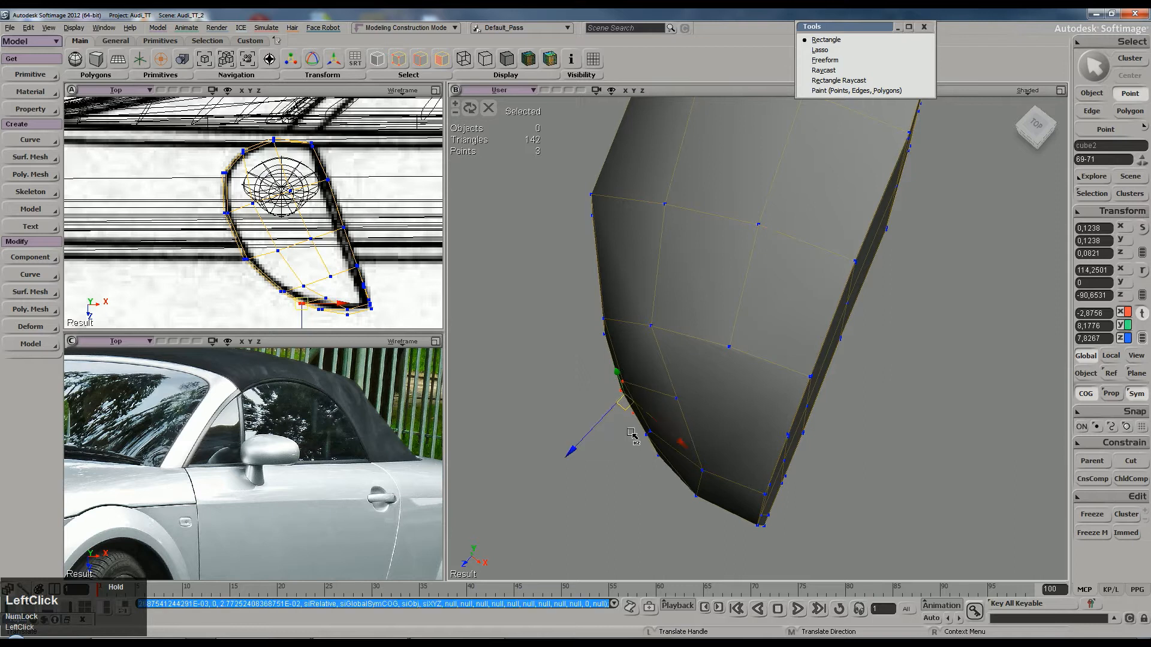
Step: Add an edge across the curved top near the outer end, joining the inner loop point to the flat face's rim
key("s")
right_click_drag(623, 424, 688, 412)
key("space")
key("backslash")
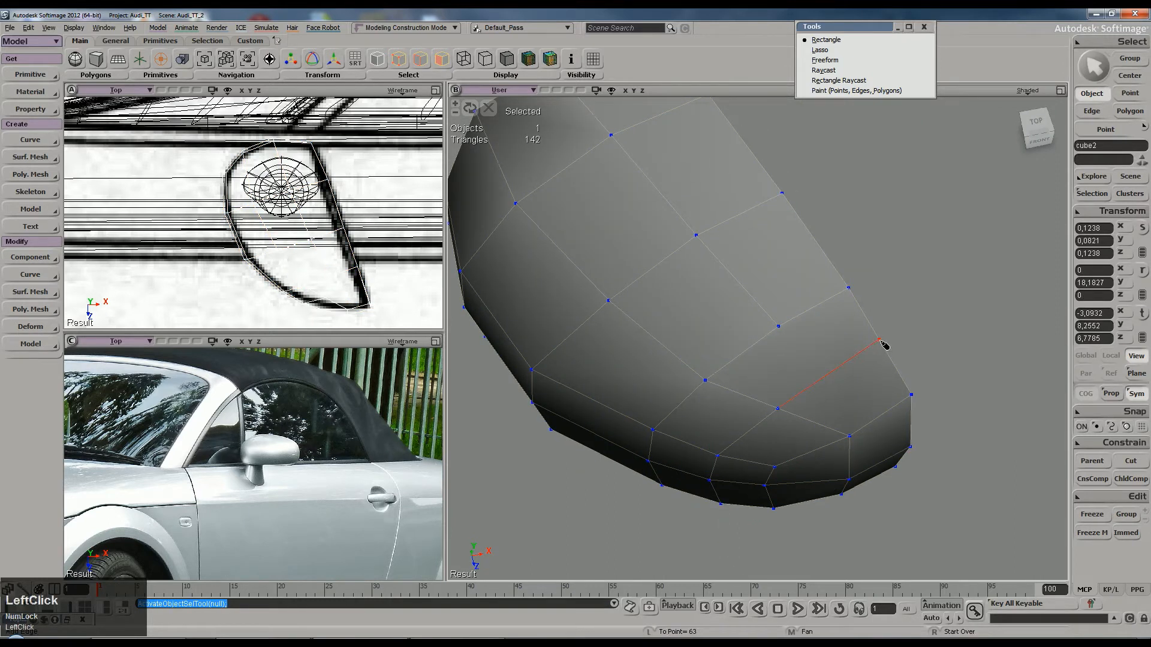
left_click(879, 340)
key("s")
right_click_drag(879, 341, 675, 400)
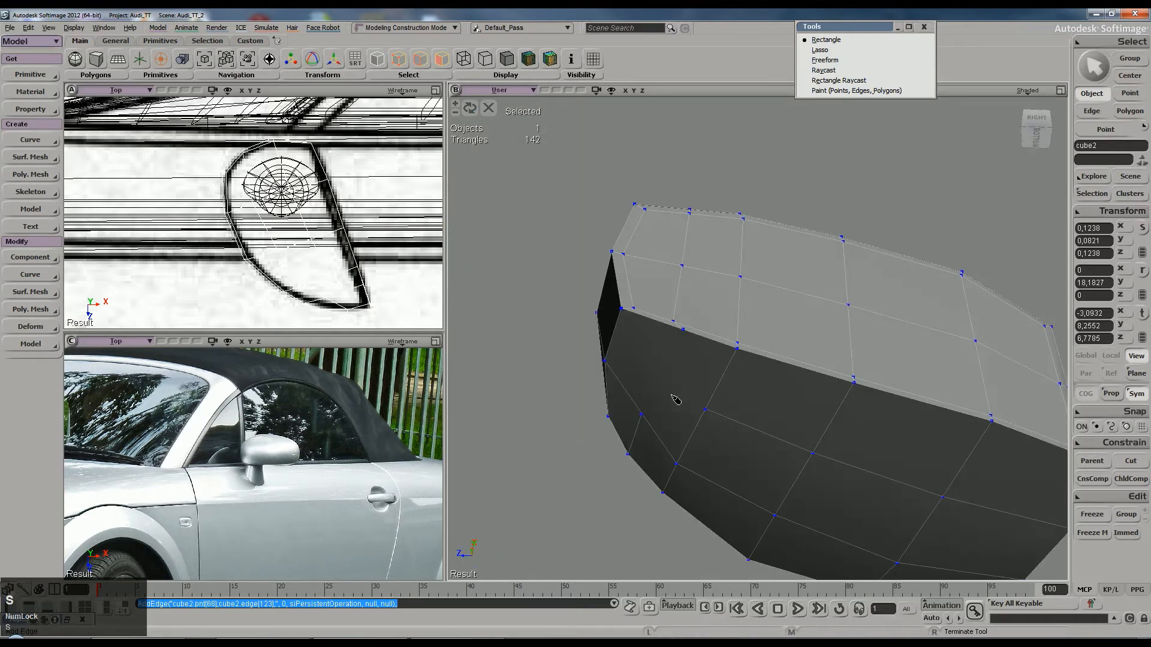
key("space")
key("s")
right_click_drag(689, 333, 765, 388)
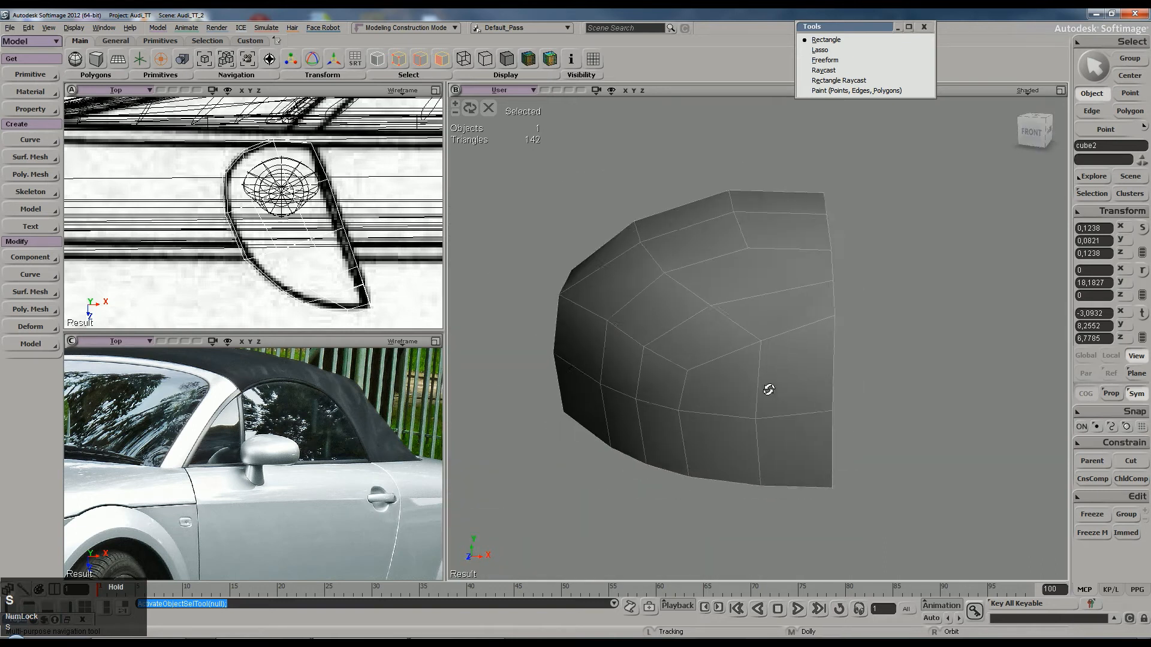
Step: Add a connected edge path from the upper shell point near the outer end, bisecting successive edges at 50% down and around the underside
key("backslash")
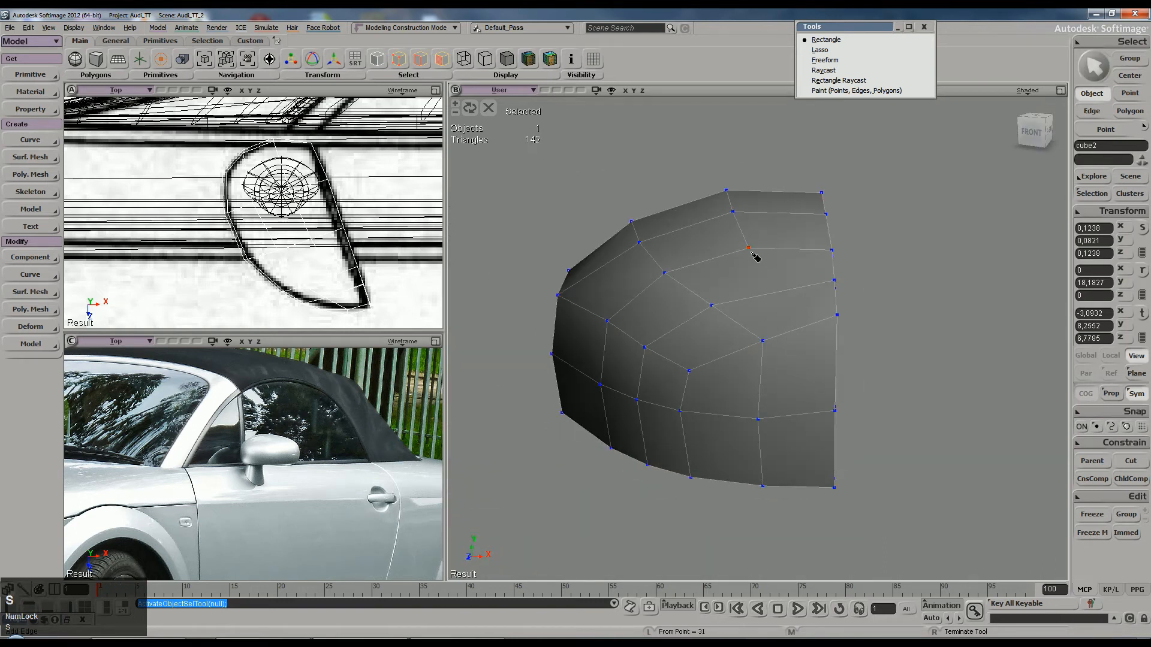
left_click(773, 299, "ctrl")
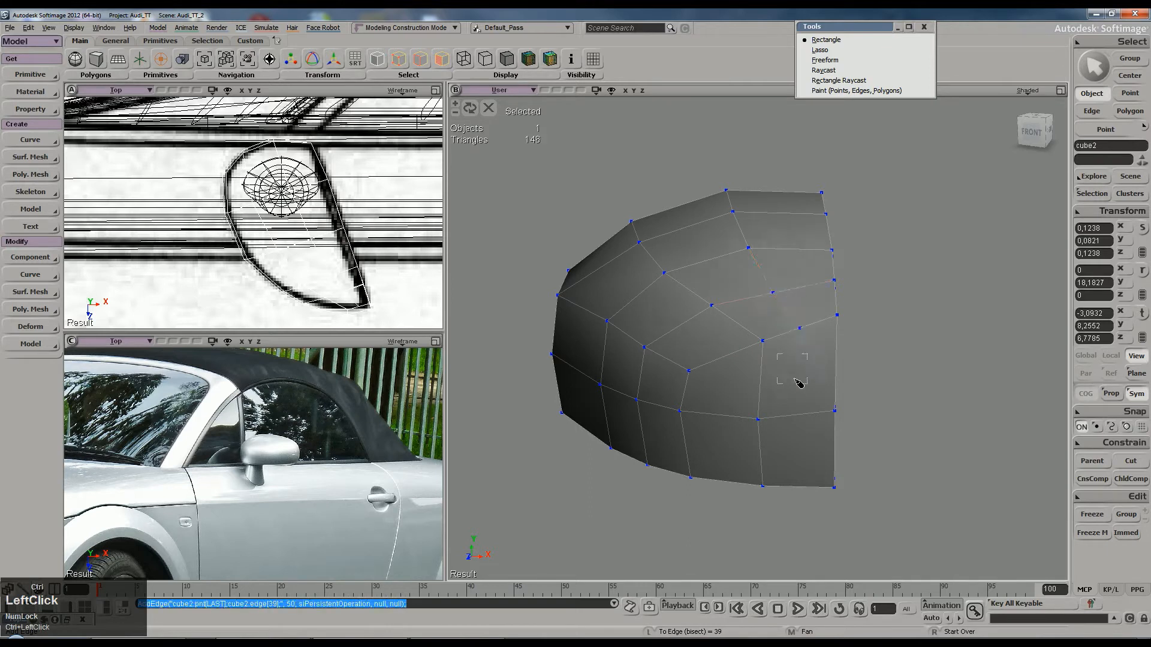
left_click(802, 494, "ctrl")
right_click_drag(812, 432, 774, 292)
left_click(747, 311, "ctrl")
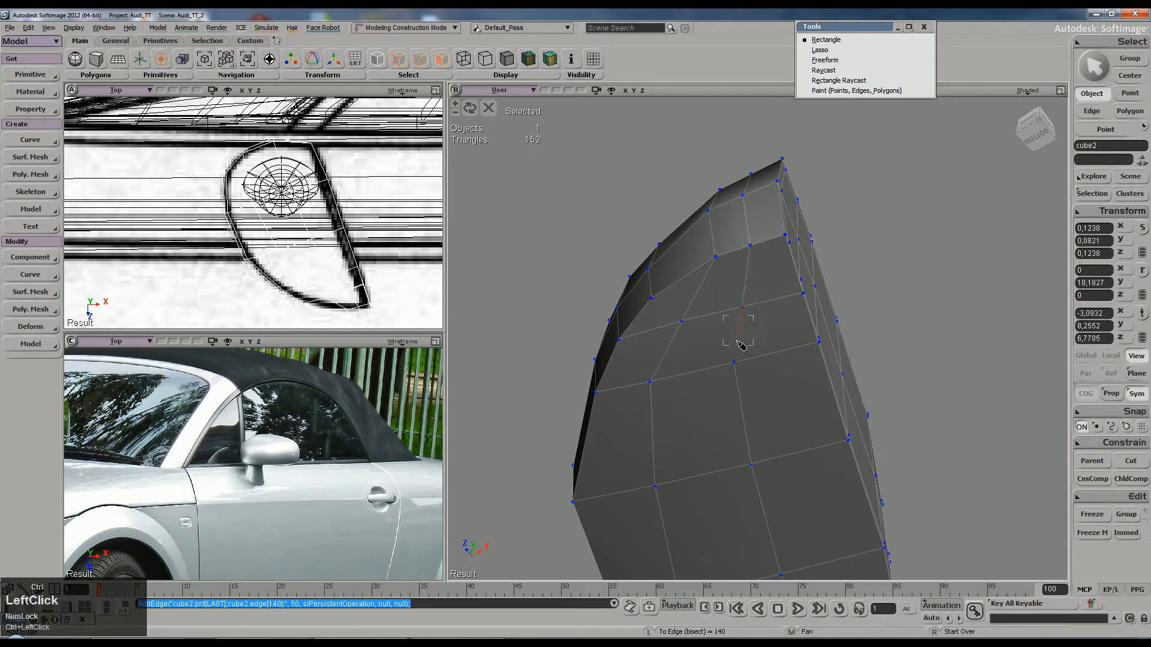
right_click_drag(780, 321, 781, 452)
right_click_drag(722, 378, 675, 380)
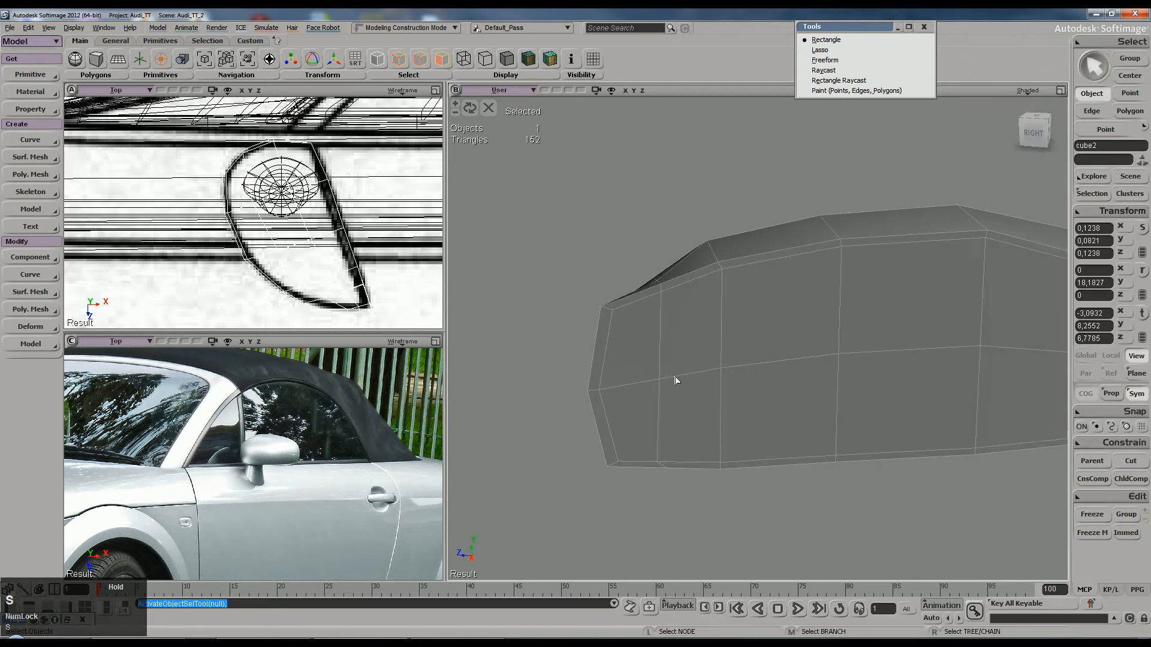
Step: Raise the single upper-rim point beside the mirror housing's outer end slightly along the vertical axis
key("t")
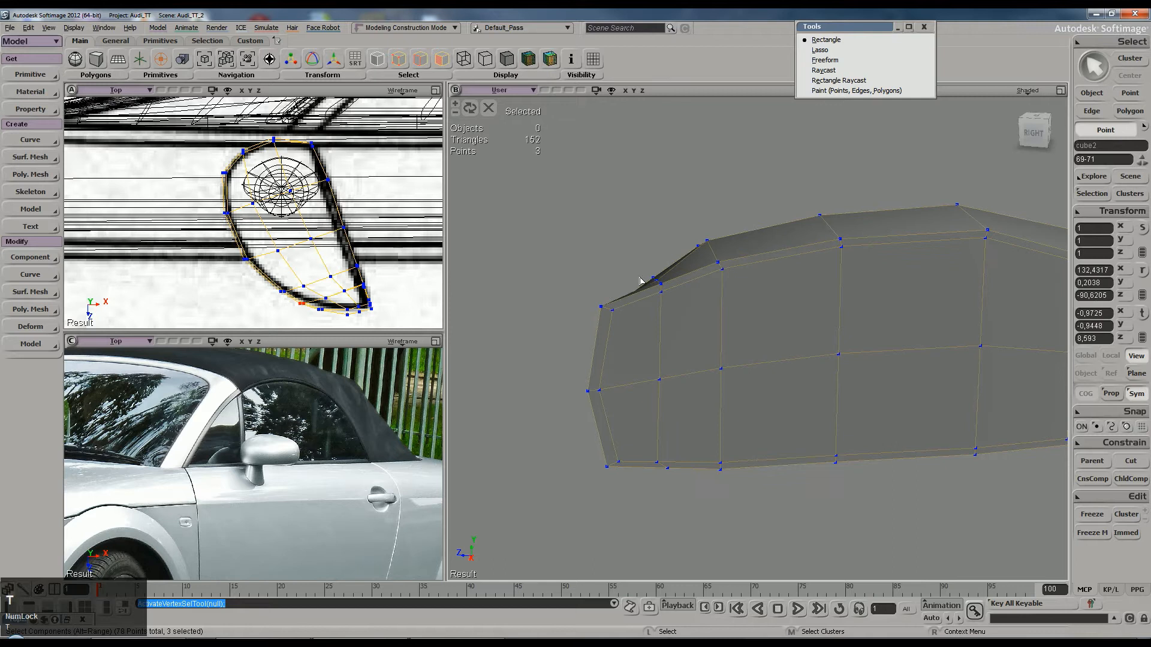
left_click(658, 280)
key("s")
right_click_drag(659, 282, 824, 257)
key("v")
left_click(856, 229)
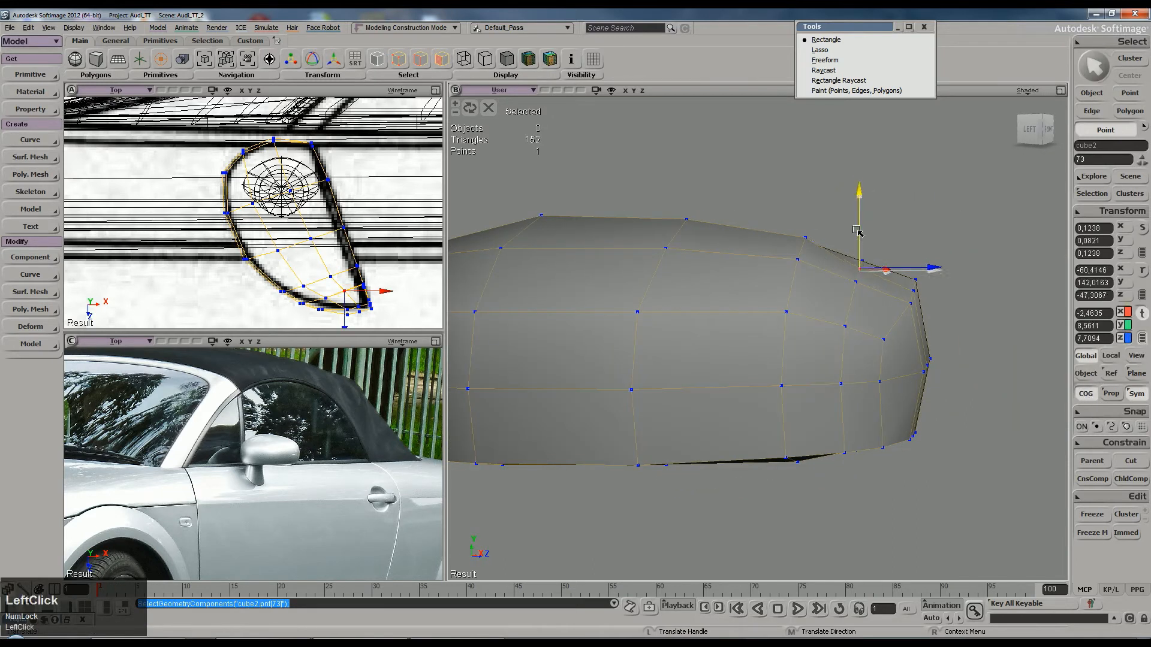
left_click_drag(856, 224, 857, 218)
Step: Try to shift a point on the housing's outer end with the Tweak Component tool, and undo the move
key("s")
right_click_drag(857, 218, 883, 359)
key("m")
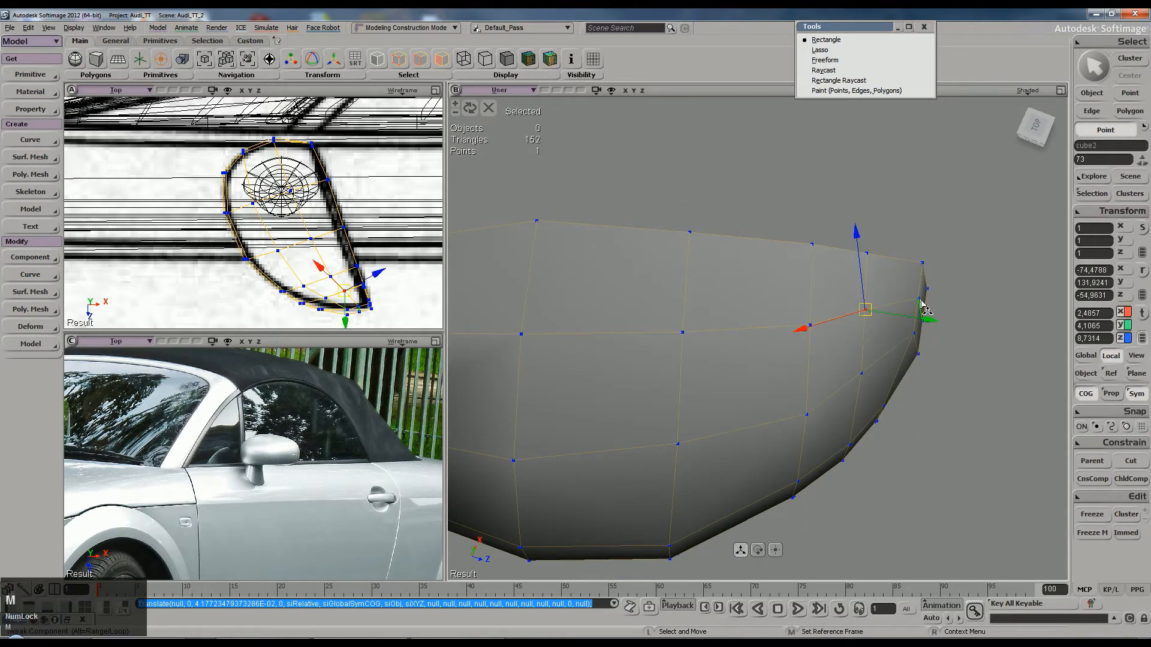
left_click(923, 297)
left_click_drag(928, 305, 927, 311)
key("ctrl+z")
Step: Apply a Smooth deformation to the whole mirror housing mesh and close its properties
key("space")
key("s")
middle_click_drag(905, 326, 737, 294)
right_click_drag(737, 294, 660, 221)
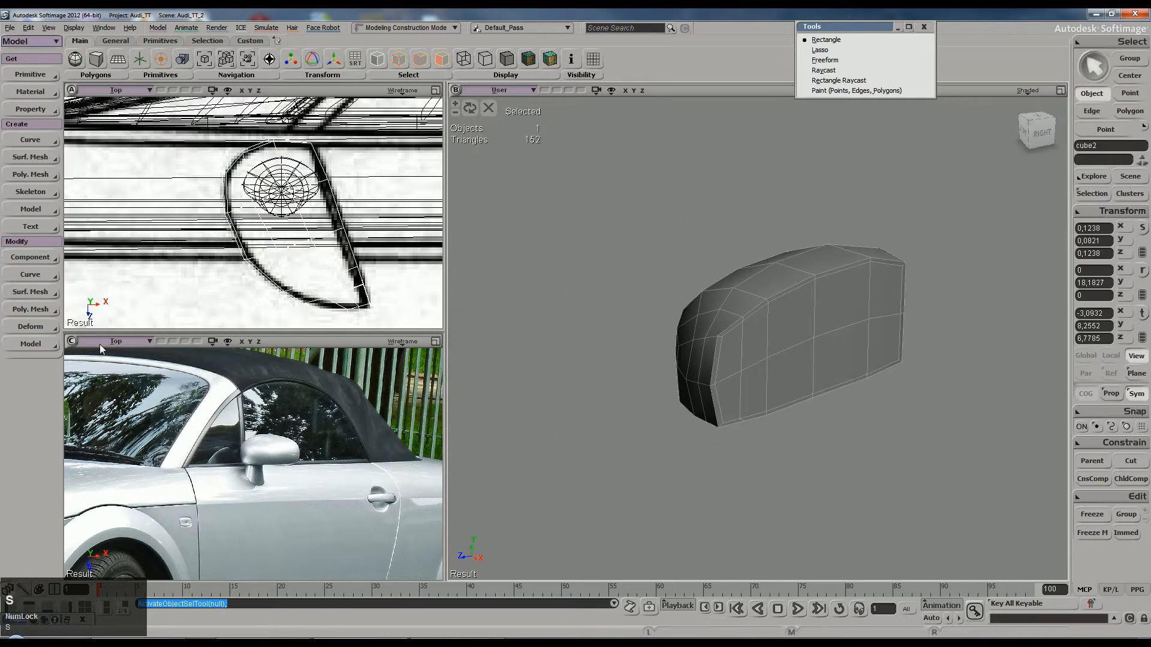
left_click(30, 326)
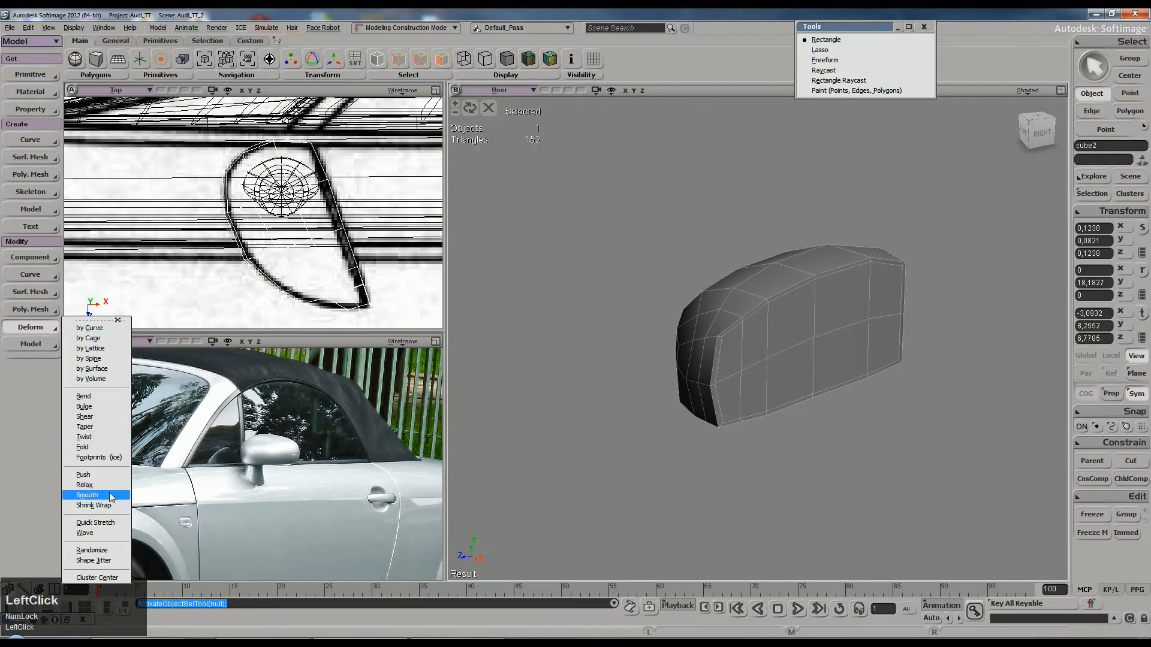
left_click(87, 495)
left_click(277, 120)
left_click(588, 232)
Step: Preview the housing two subdivision levels higher, examine its curvature, and return it to the base level
right_click_drag(588, 232, 775, 247)
left_click(783, 362)
right_click_drag(783, 362, 750, 354)
key("plus")
key("plus")
key("space")
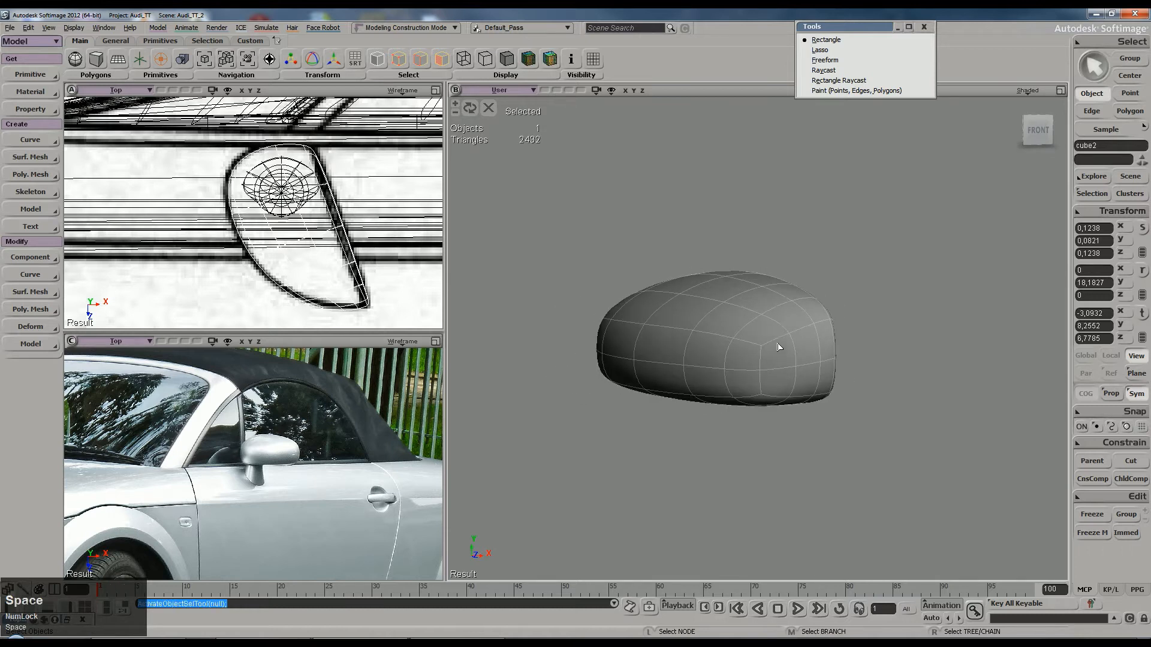
left_click(1020, 238)
right_click_drag(1021, 238, 822, 452)
left_click(811, 395)
middle_click_drag(811, 395, 859, 376)
key("minus")
key("minus")
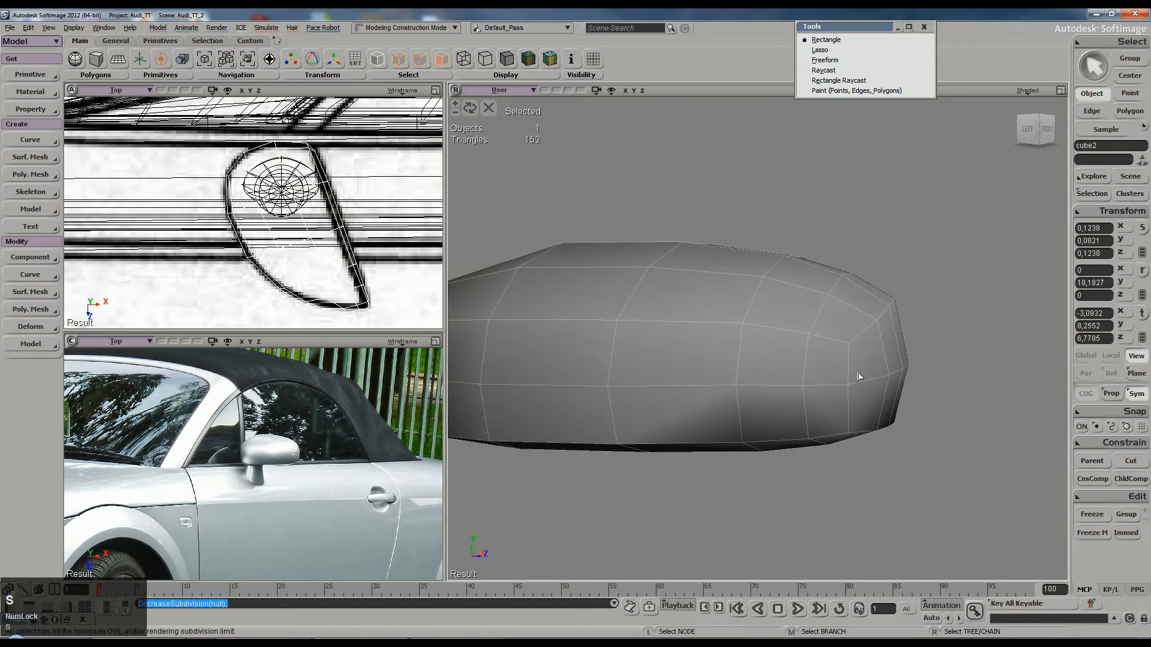
Step: Slide the points of the housing's lower row slightly upward from the outer end toward the middle with the Tweak Component tool
left_click_drag(888, 390, 855, 341)
right_click_drag(855, 341, 868, 348)
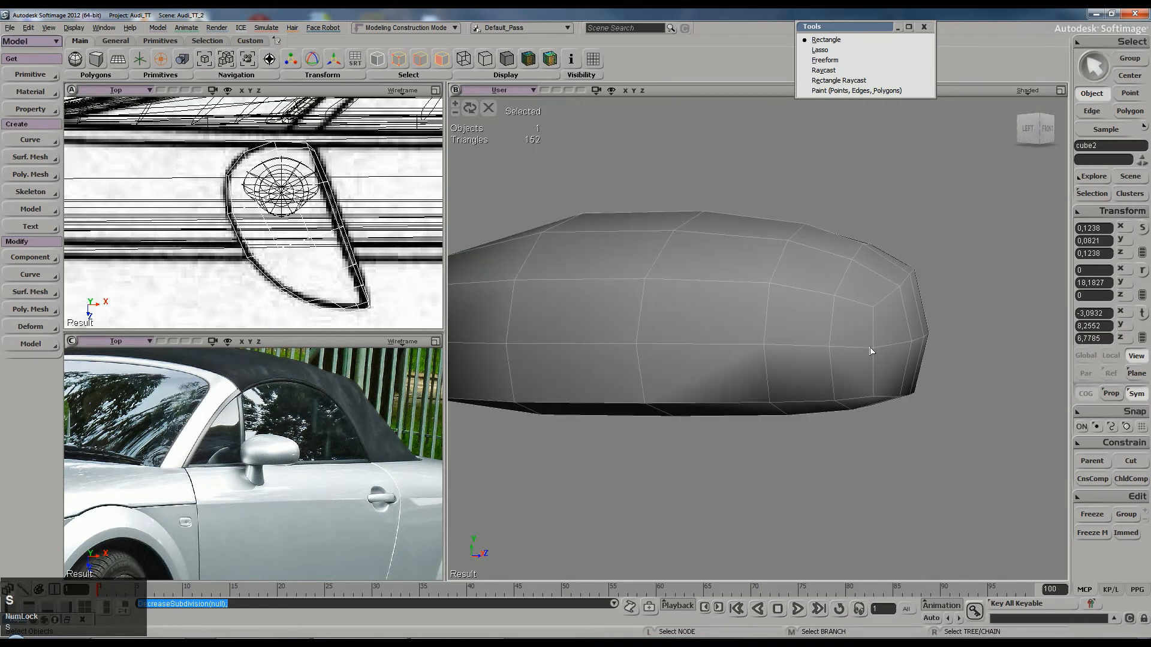
key("m")
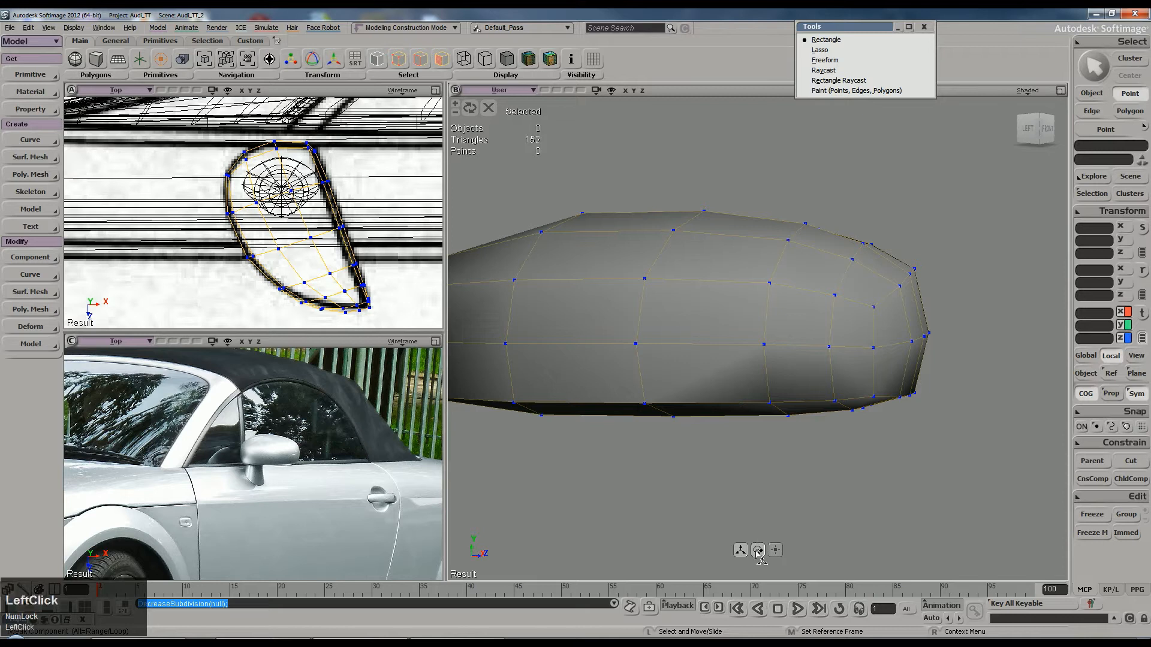
left_click(830, 399)
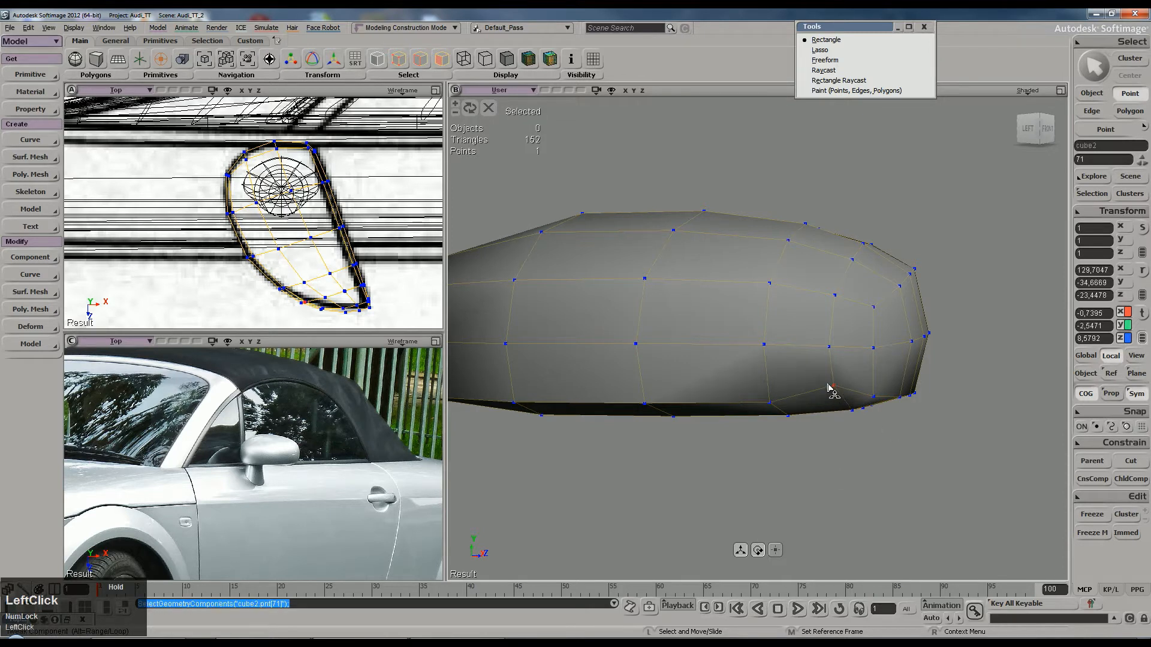
left_click_drag(873, 396, 873, 389)
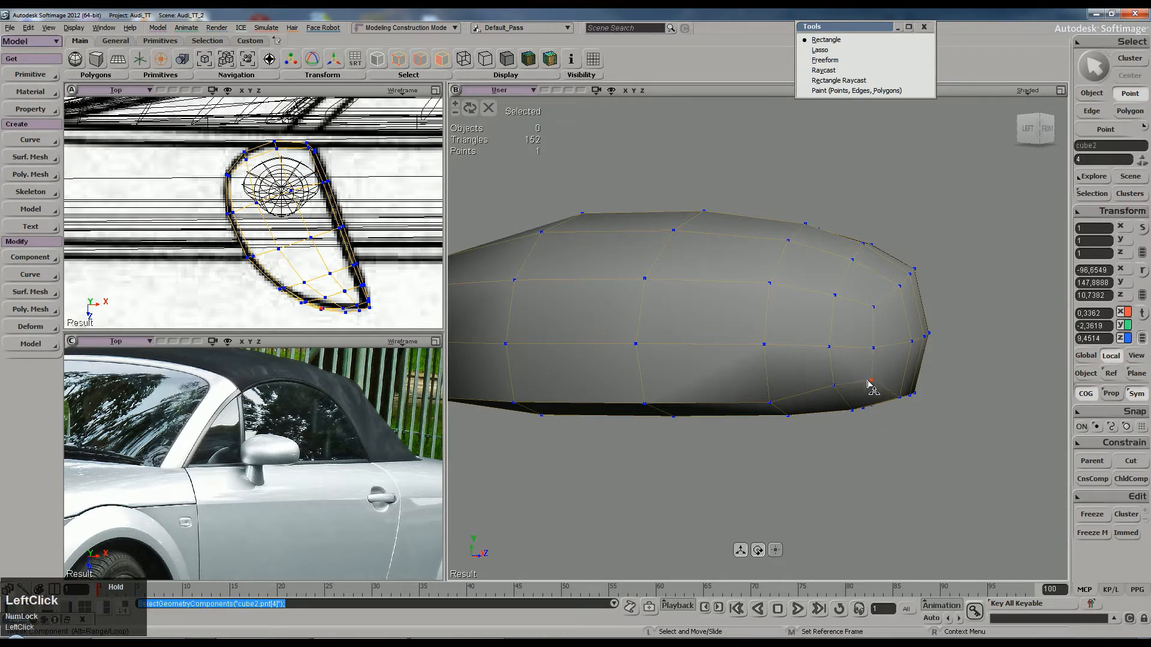
left_click_drag(770, 403, 768, 397)
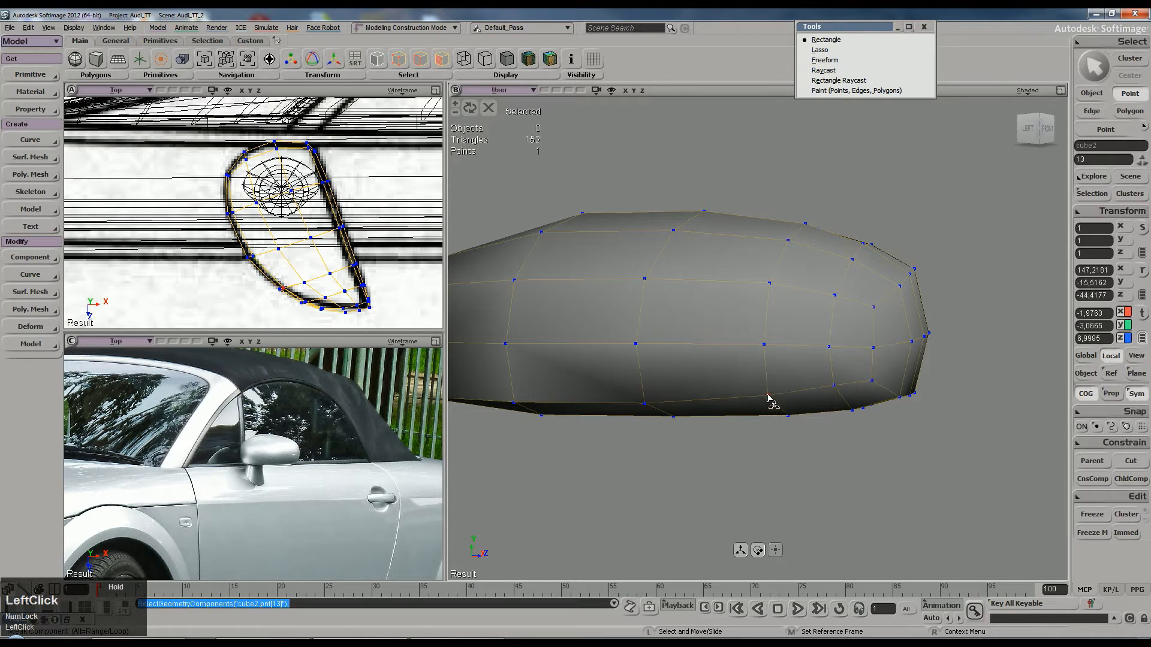
left_click(689, 419)
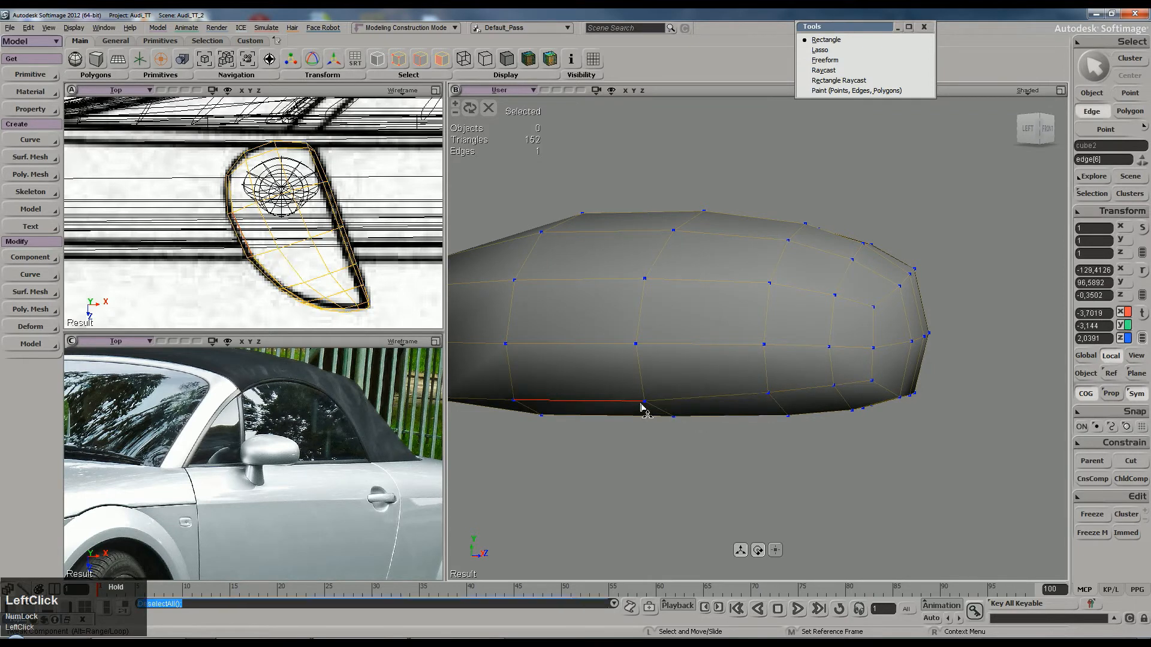
Step: Slide a point on the front curve upward and adjust the remaining lower-row points toward the housing's inner end
key("s")
right_click_drag(743, 375, 768, 403)
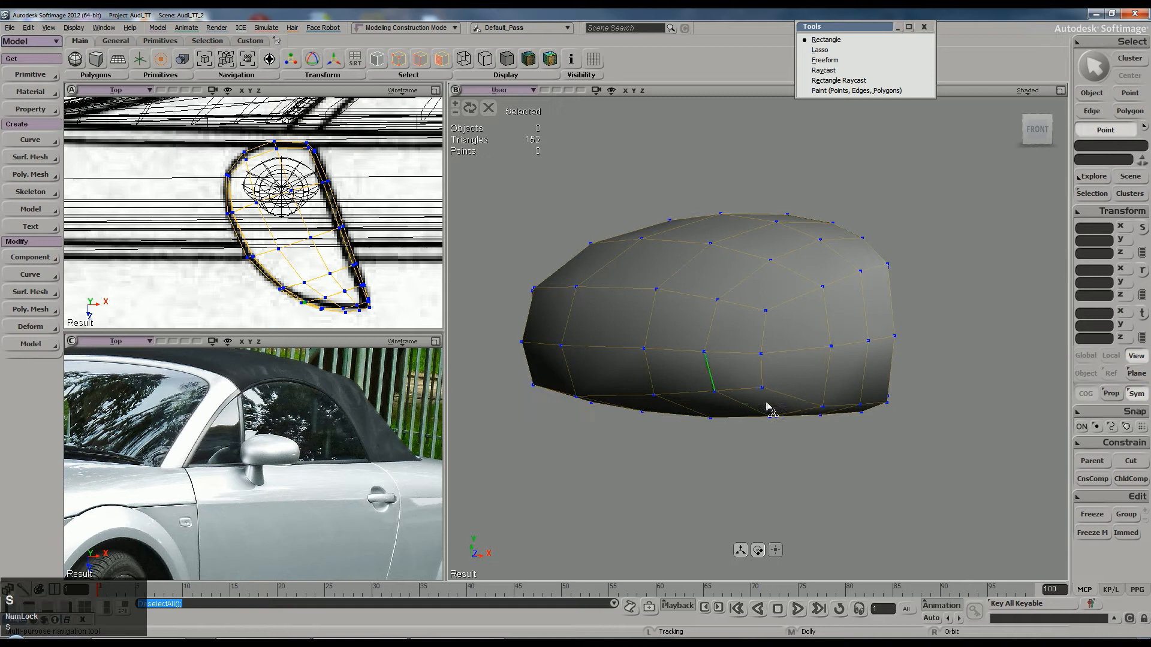
left_click_drag(824, 292, 820, 289)
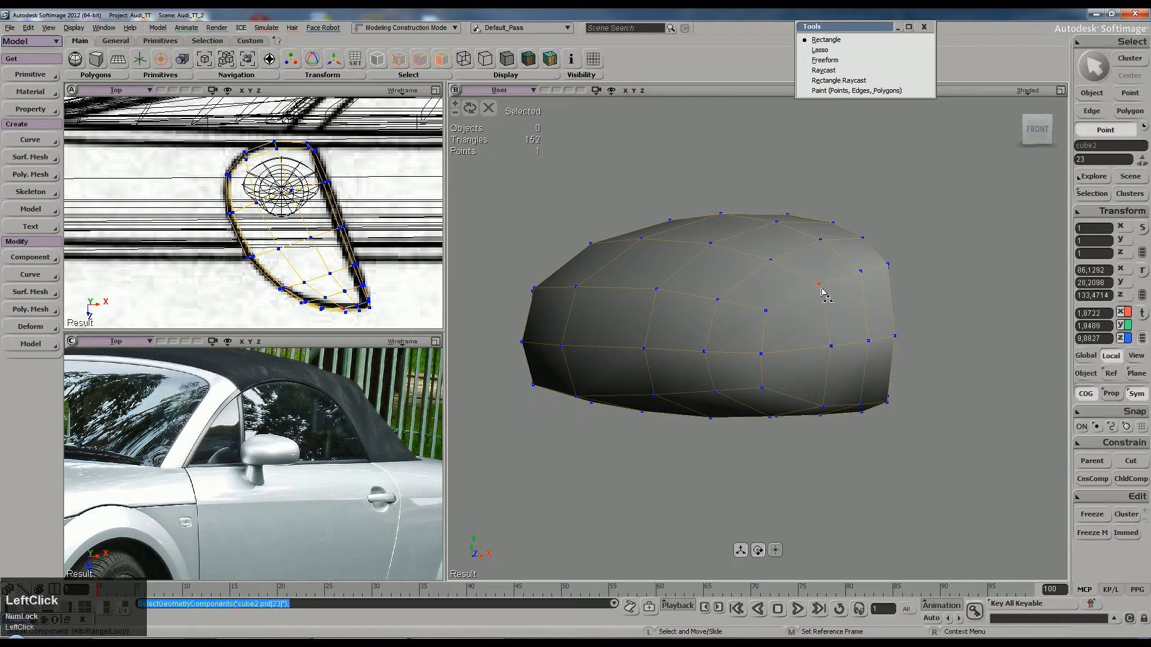
left_click(822, 408)
right_click_drag(828, 409, 851, 388)
left_click_drag(791, 389, 790, 384)
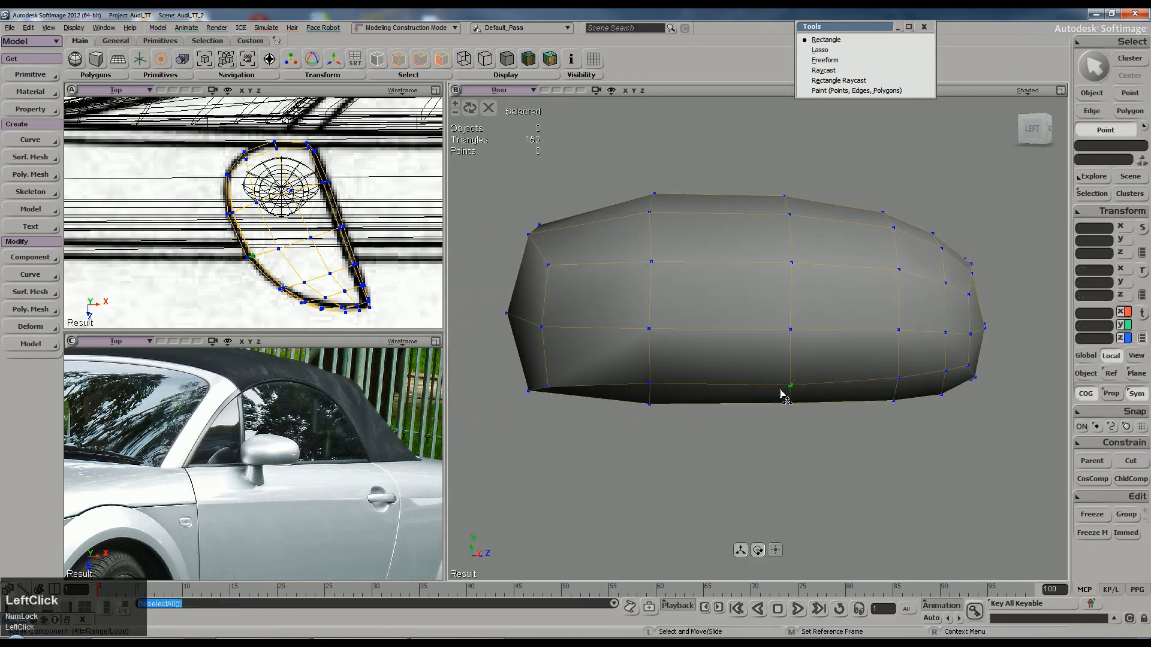
left_click_drag(555, 391, 562, 372)
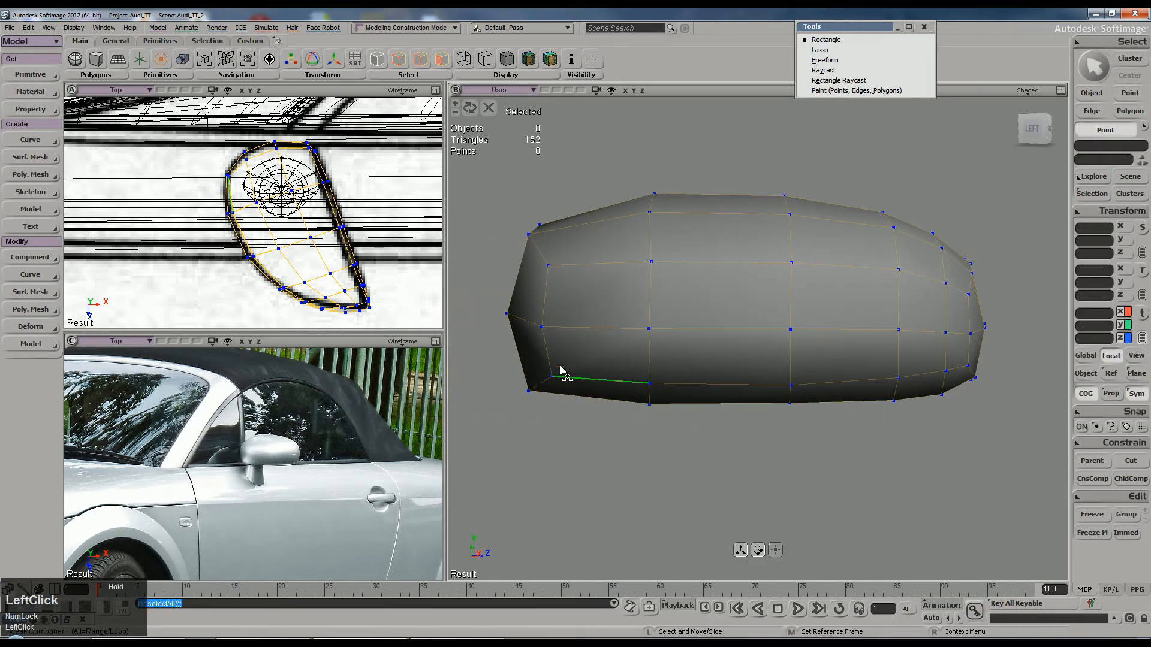
Step: Raise the housing's subdivision by two levels and examine the smoothed shape from the curved front and the flat mirror face
right_click_drag(554, 281, 639, 297)
key("space")
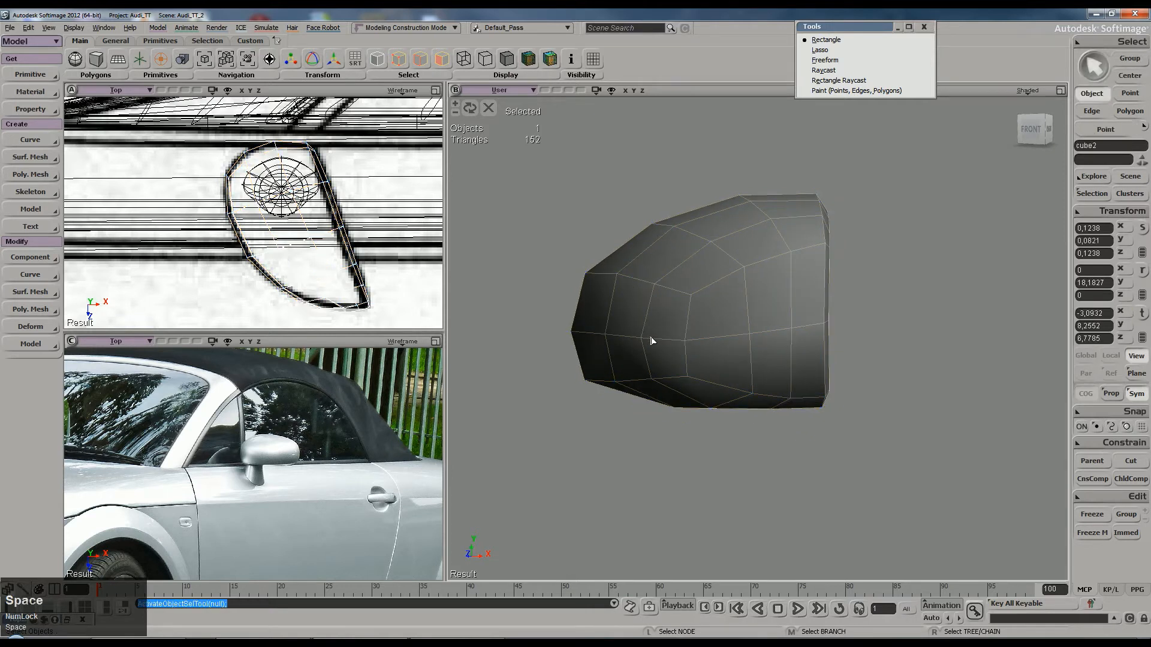
key("u")
key("s")
right_click_drag(586, 321, 629, 326)
key("space")
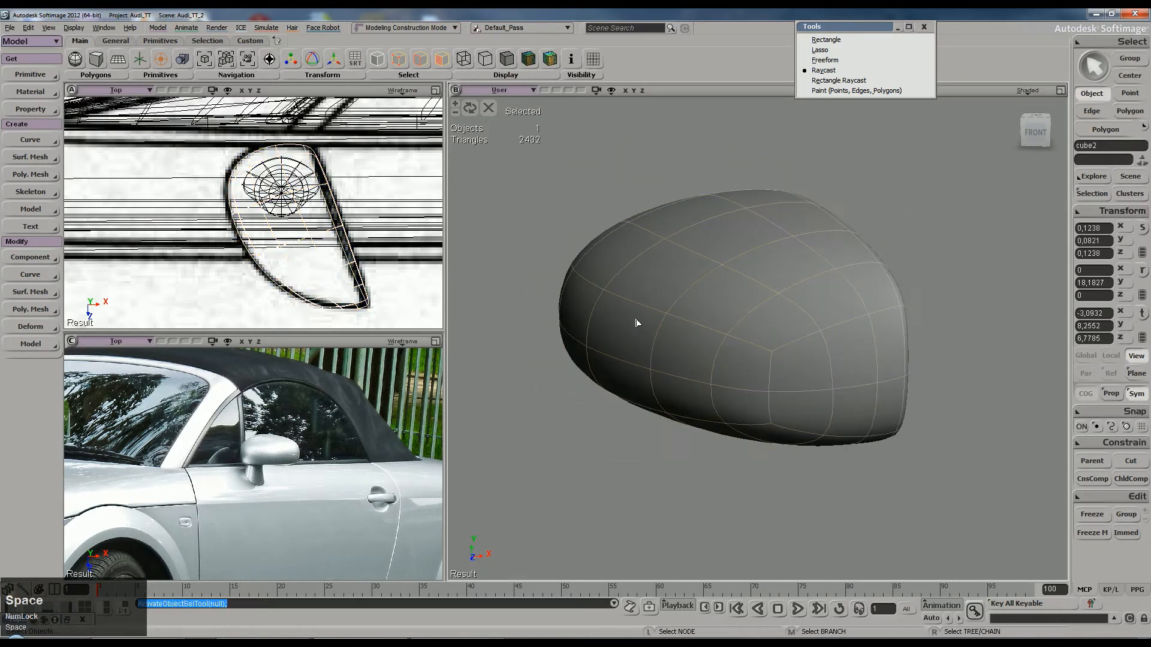
left_click(637, 186)
key("s")
right_click_drag(638, 186, 858, 419)
scroll(747, 228, "down", 4)
middle_click_drag(811, 359, 827, 385)
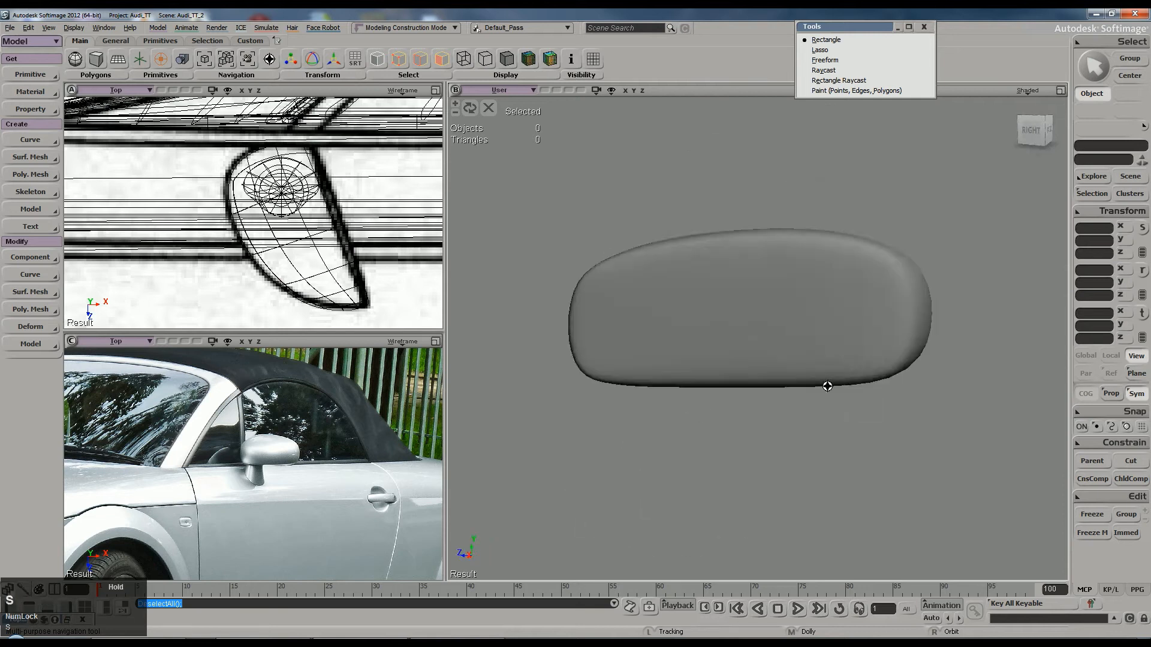
Step: Reselect the mirror housing and lower its subdivision to the base level
left_click_drag(827, 386, 826, 425)
left_click(776, 385)
key("s")
middle_click_drag(775, 386, 803, 375)
right_click_drag(803, 374, 829, 375)
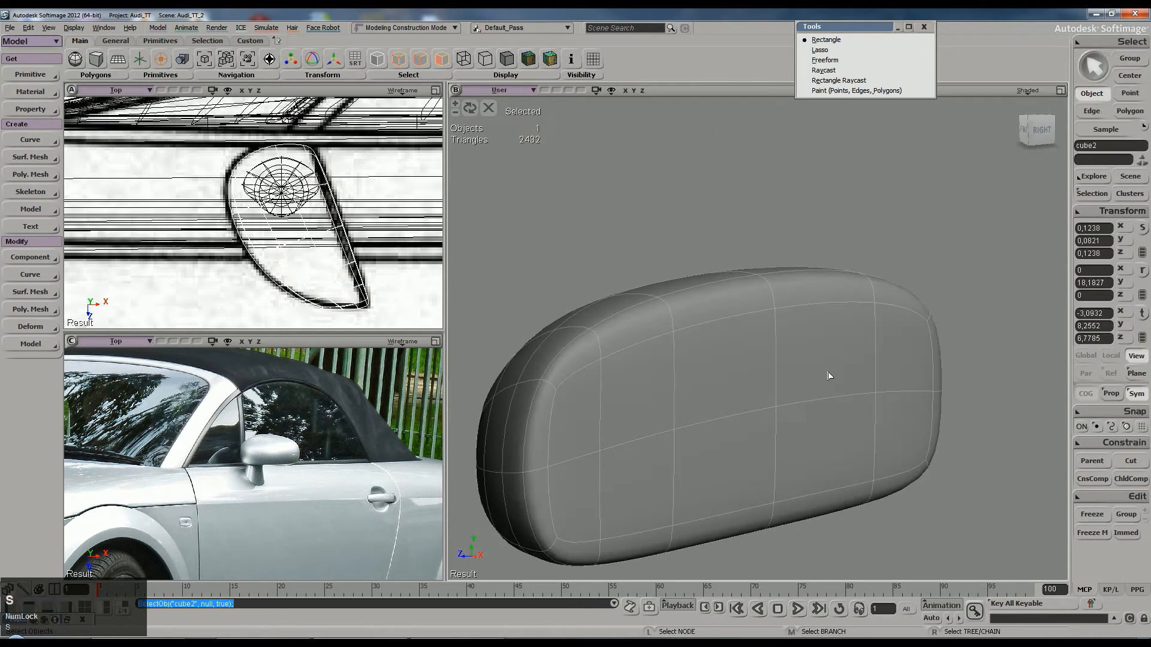
key("KP_Subtract")
key("KP_Subtract")
key("KP_Subtract")
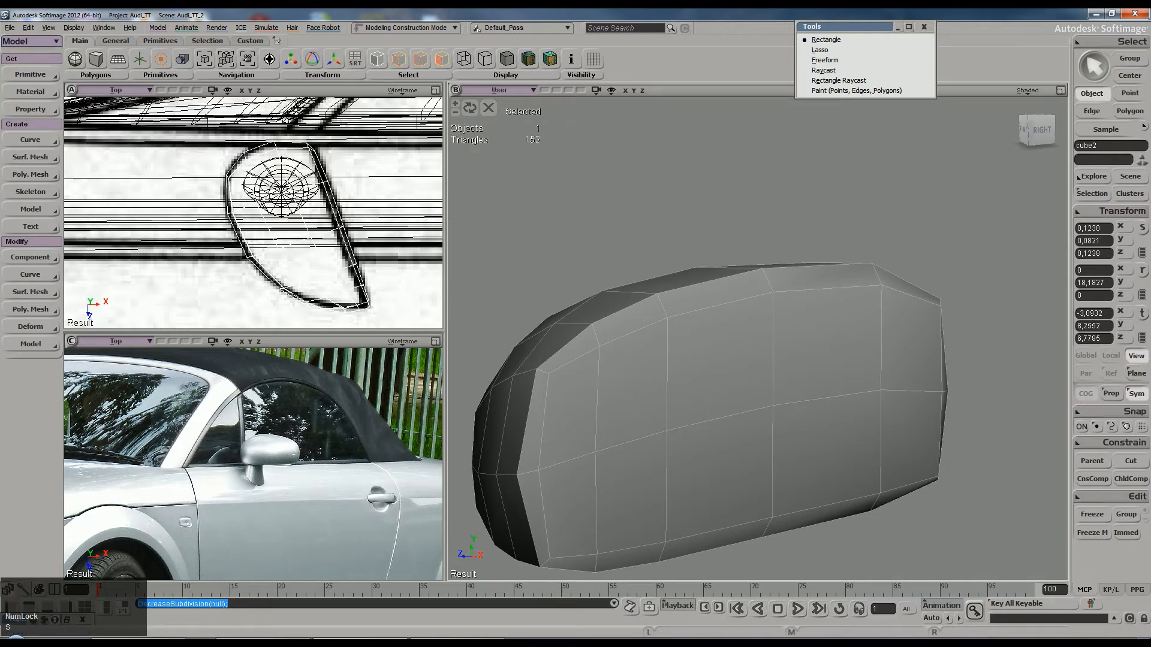
Step: Preview the flat mirror face one subdivision level higher and return to the base mesh
left_click(1073, 643)
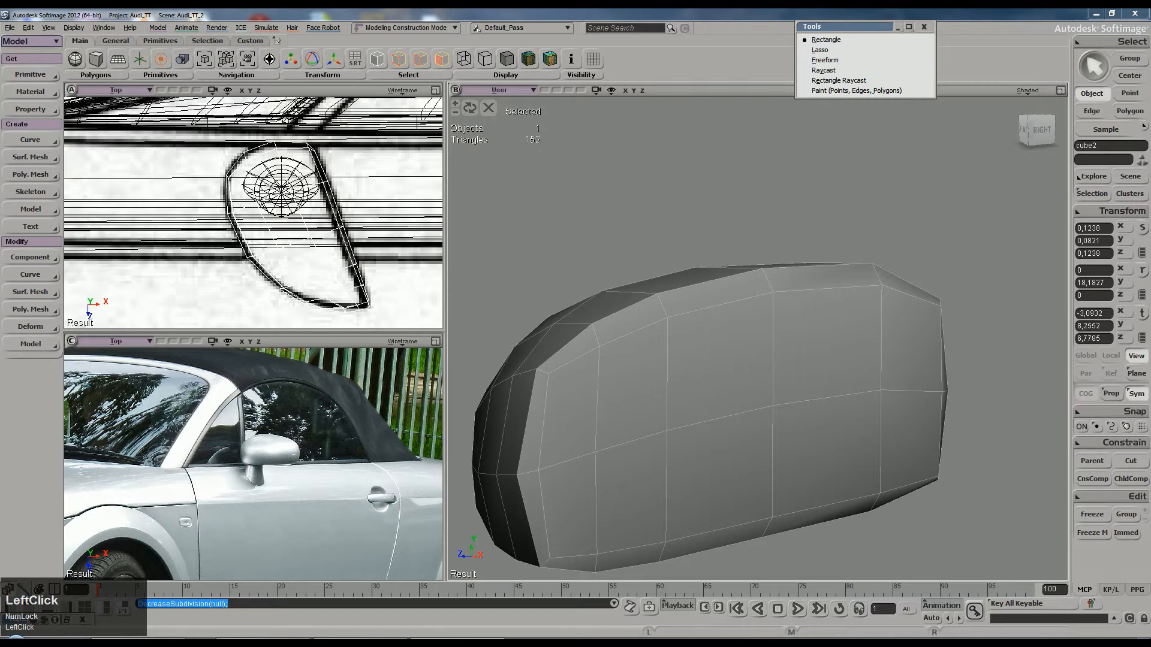
left_click(810, 433)
key("s")
left_click_drag(806, 428, 800, 388)
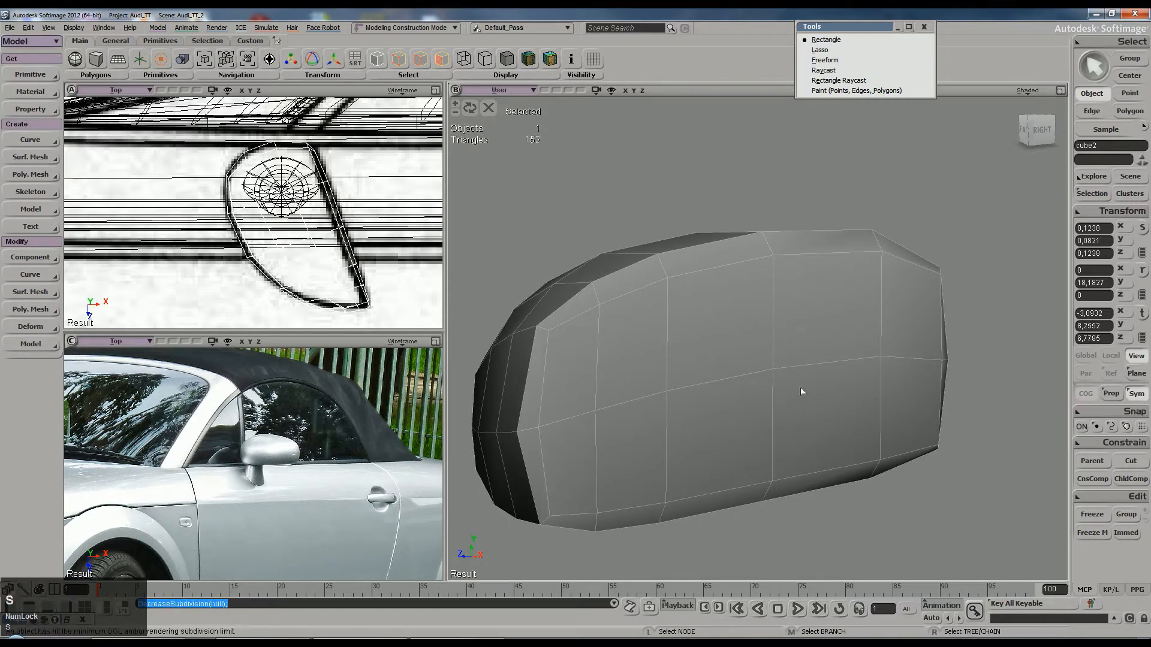
key("plus")
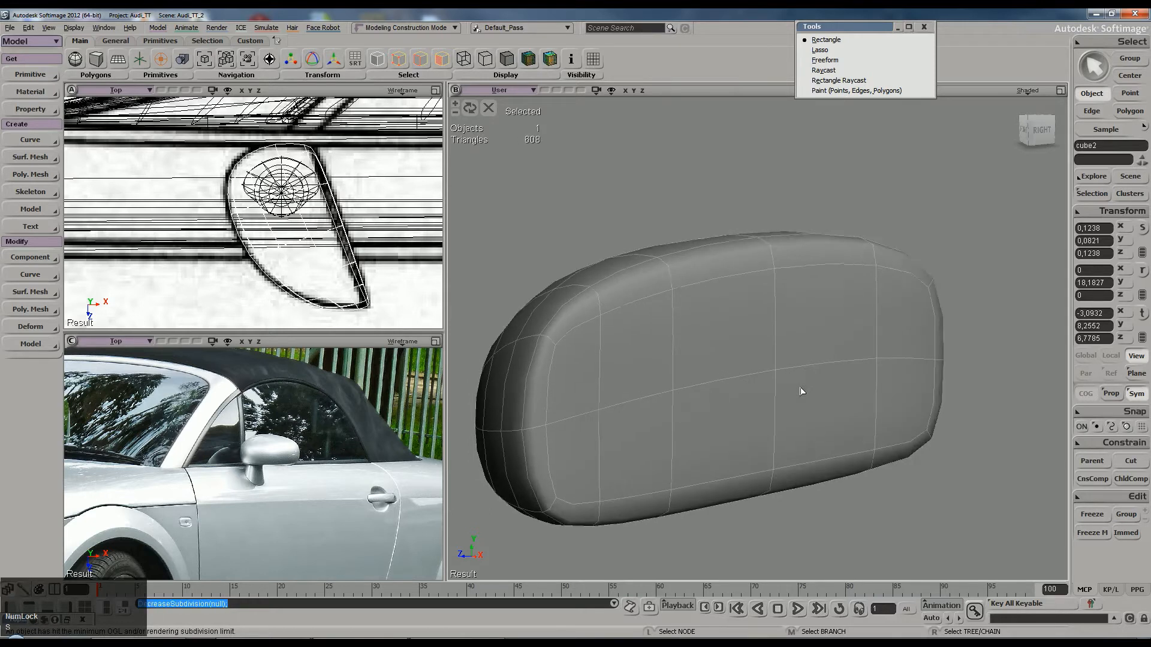
key("minus")
Step: Slide the inner-loop points near the flat face's outer end closer to its rim at the side, bottom and top
right_click_drag(801, 390, 807, 346)
key("s")
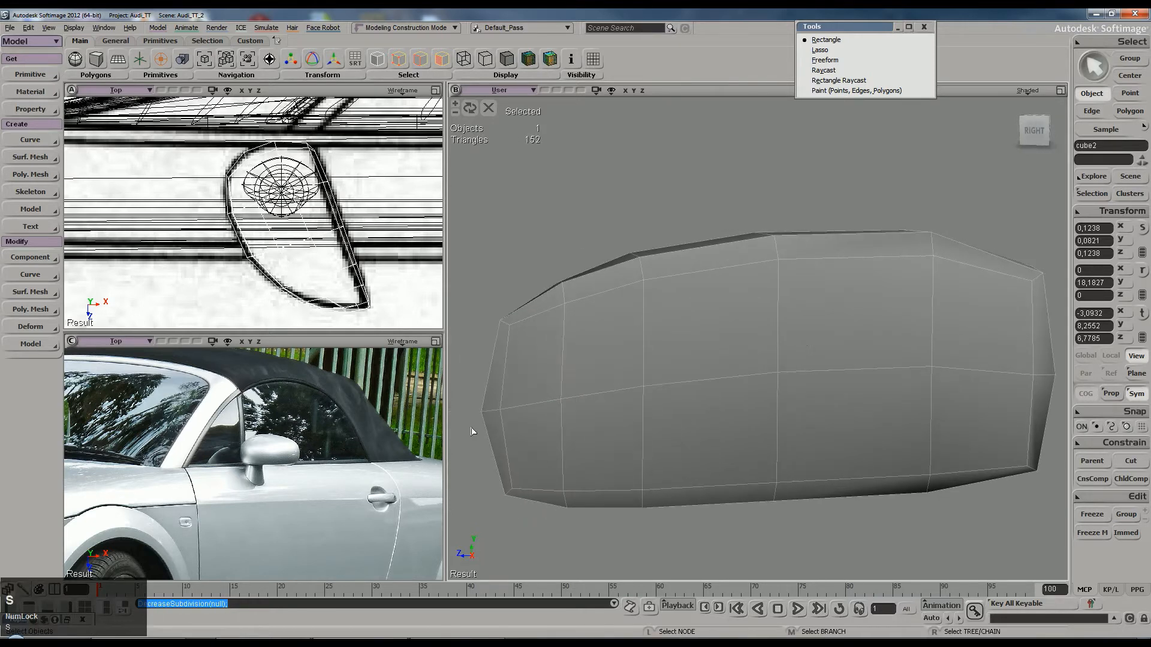
right_click_drag(596, 419, 607, 407)
key("m")
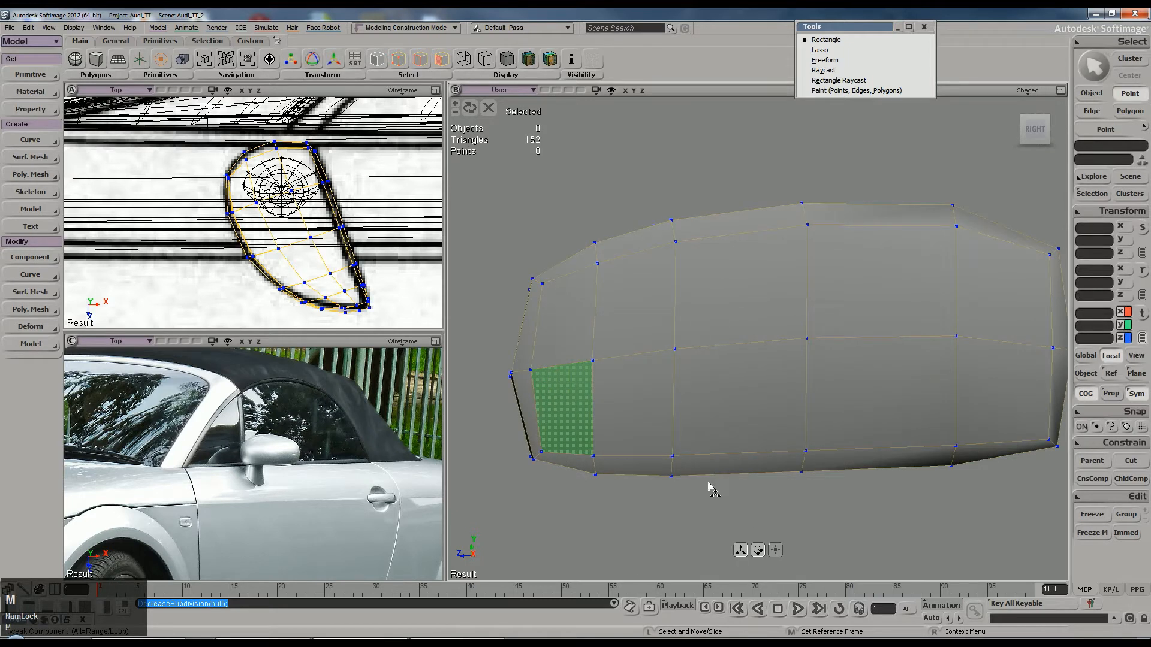
left_click(528, 372)
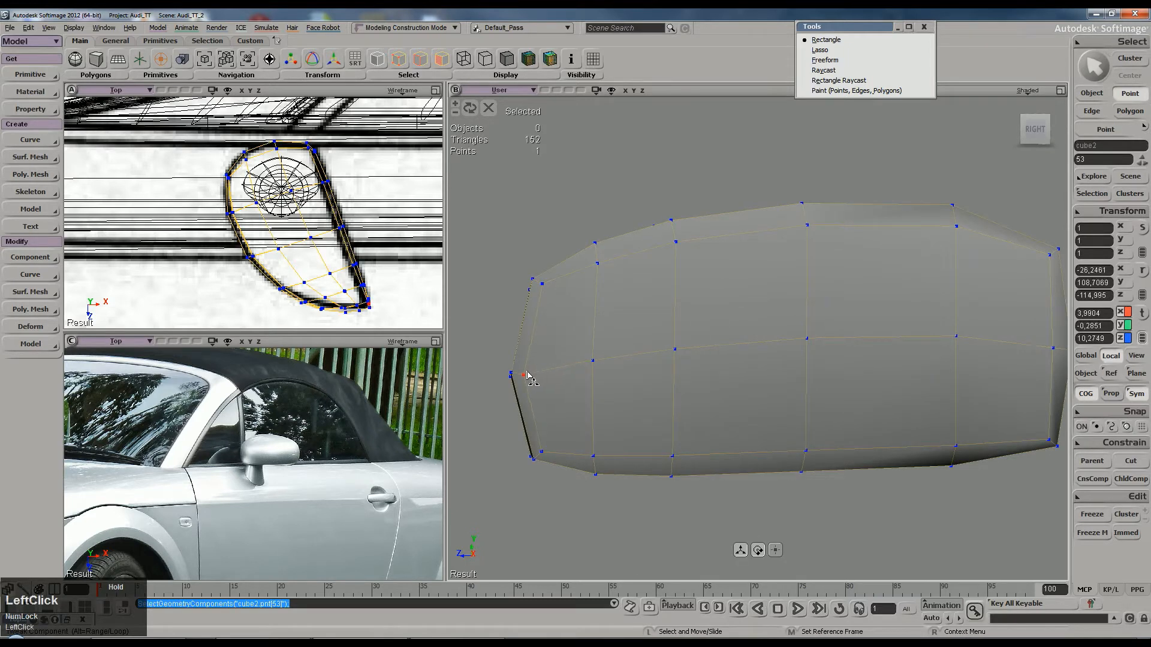
left_click(596, 460)
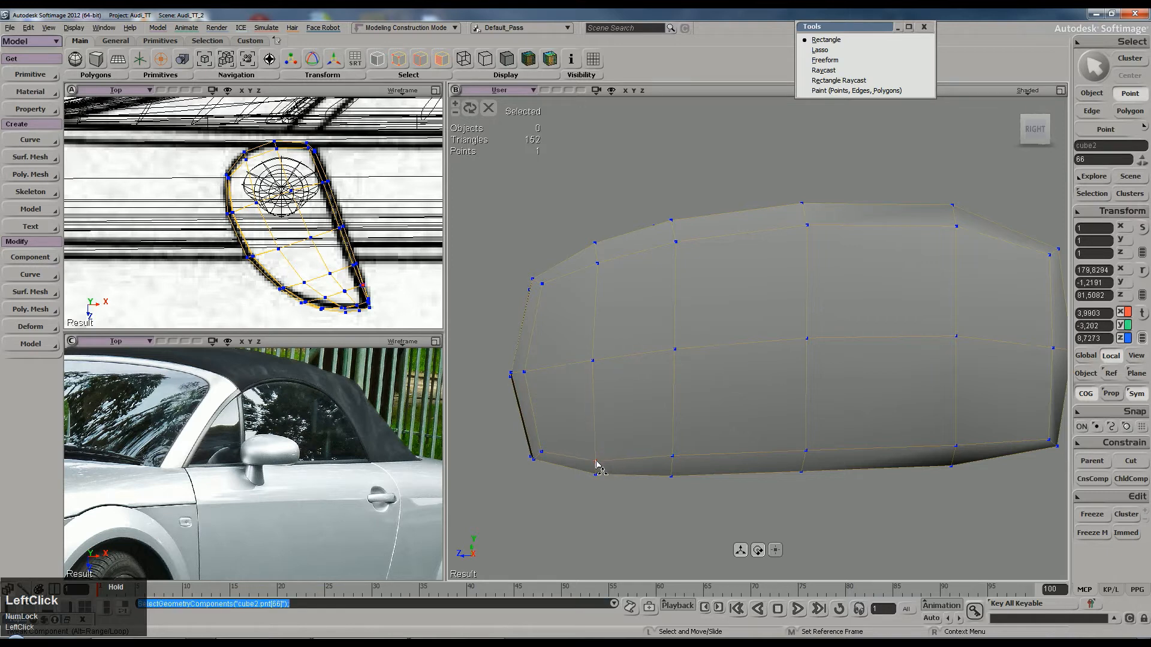
left_click(598, 266)
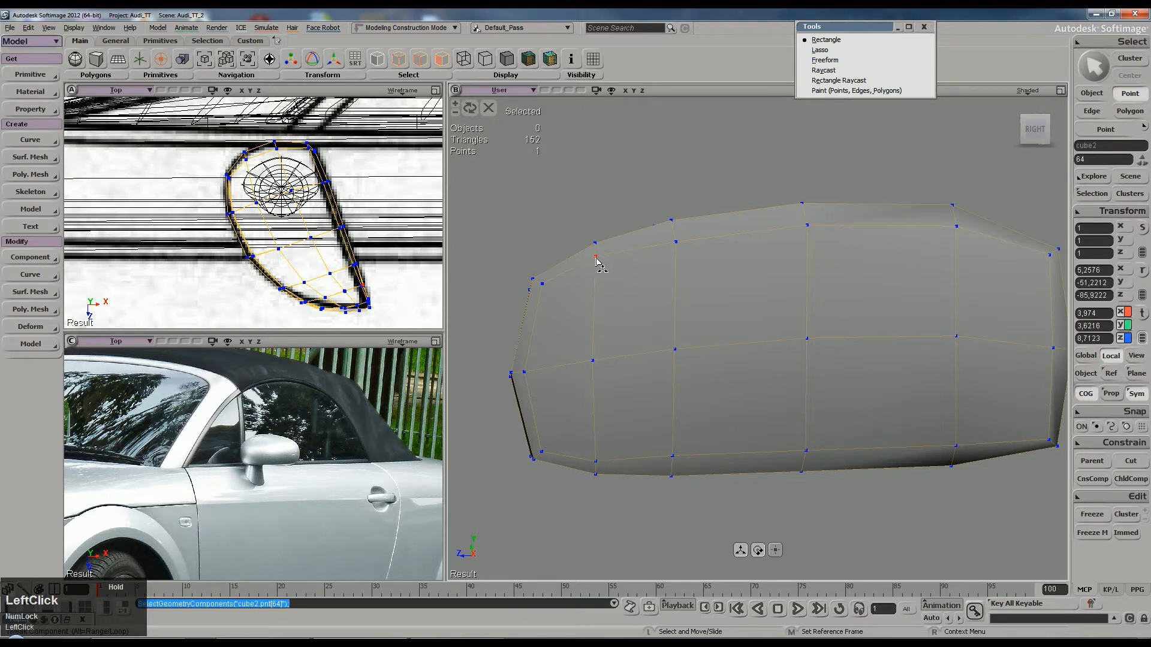
Step: Slide the upper and lower inner-loop points of the flat face's next column closer to the rim
left_click(660, 269)
left_click(673, 235)
left_click(669, 452)
left_click(673, 461)
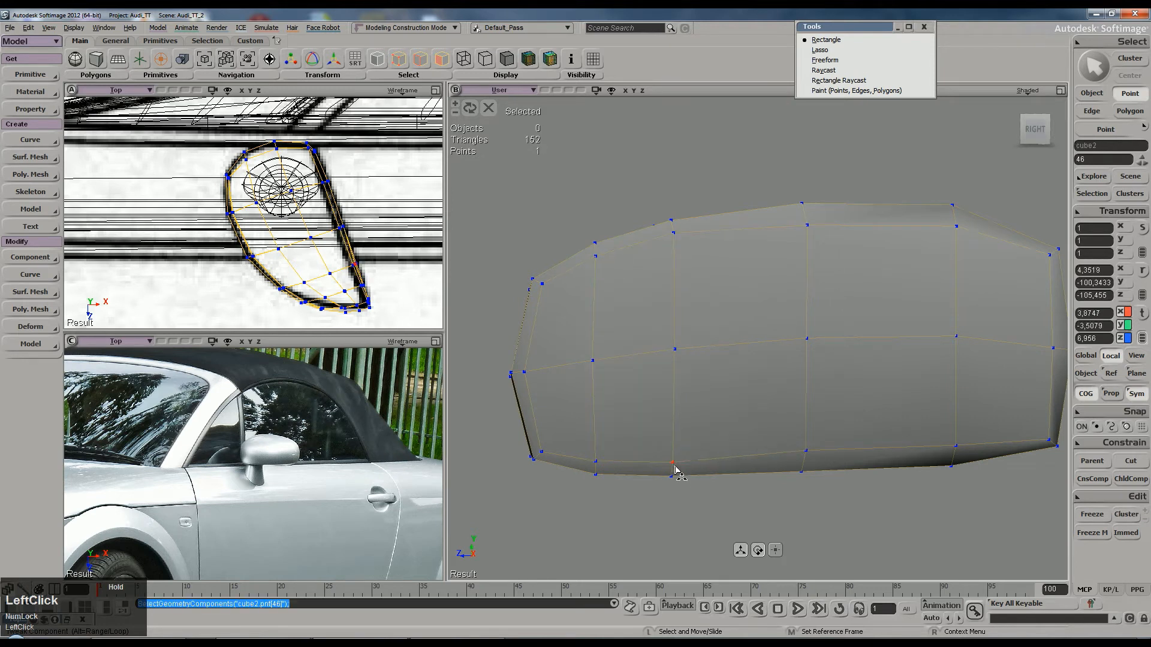
left_click(737, 465)
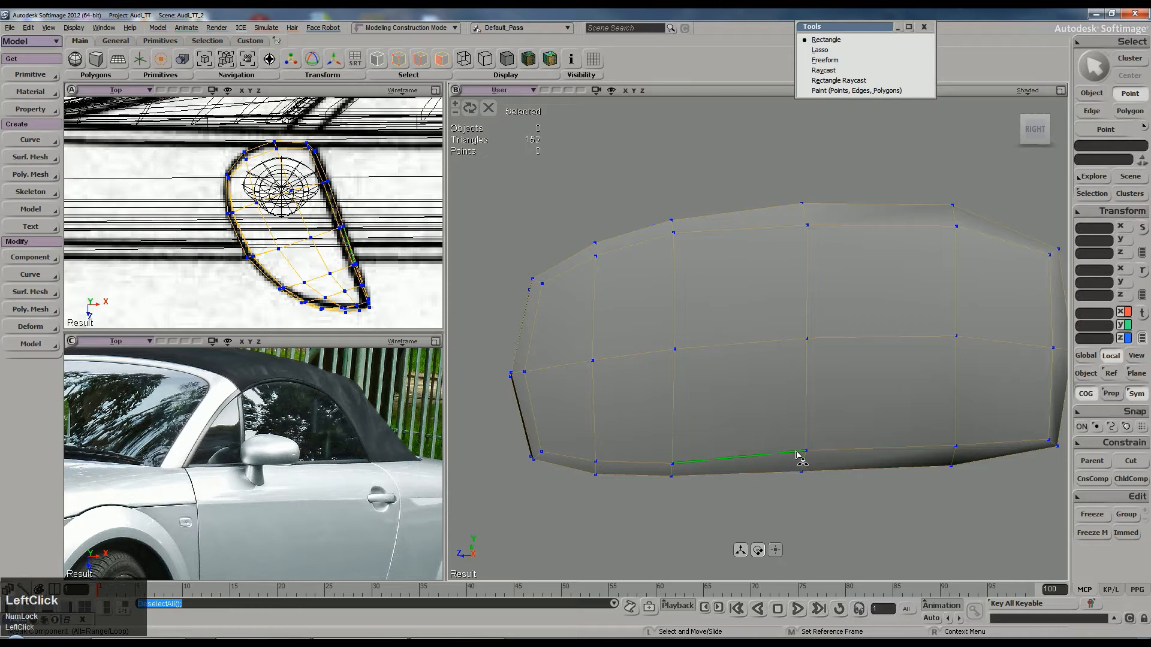
Step: Slide the upper and lower inner-loop points of the flat face's middle and following columns closer to the rim
left_click_drag(806, 455, 820, 357)
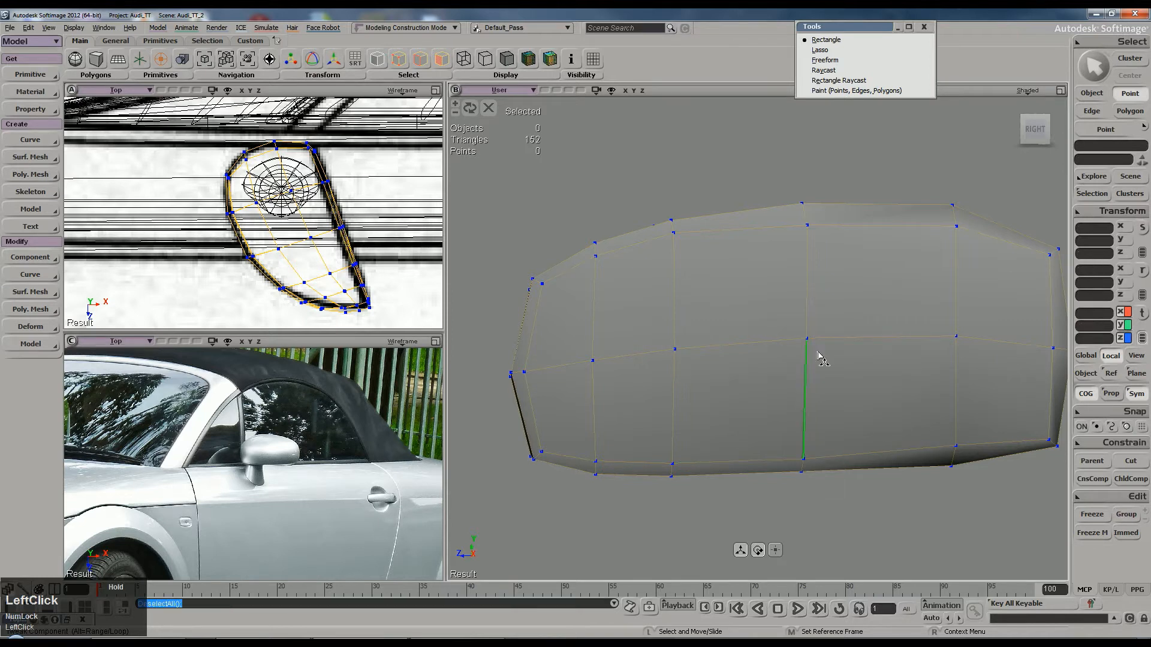
left_click(803, 220)
left_click_drag(807, 217, 856, 208)
left_click_drag(856, 443, 862, 458)
Step: Slide the middle inner-loop point at the flat face's inner end outward toward the rim
left_click(956, 343)
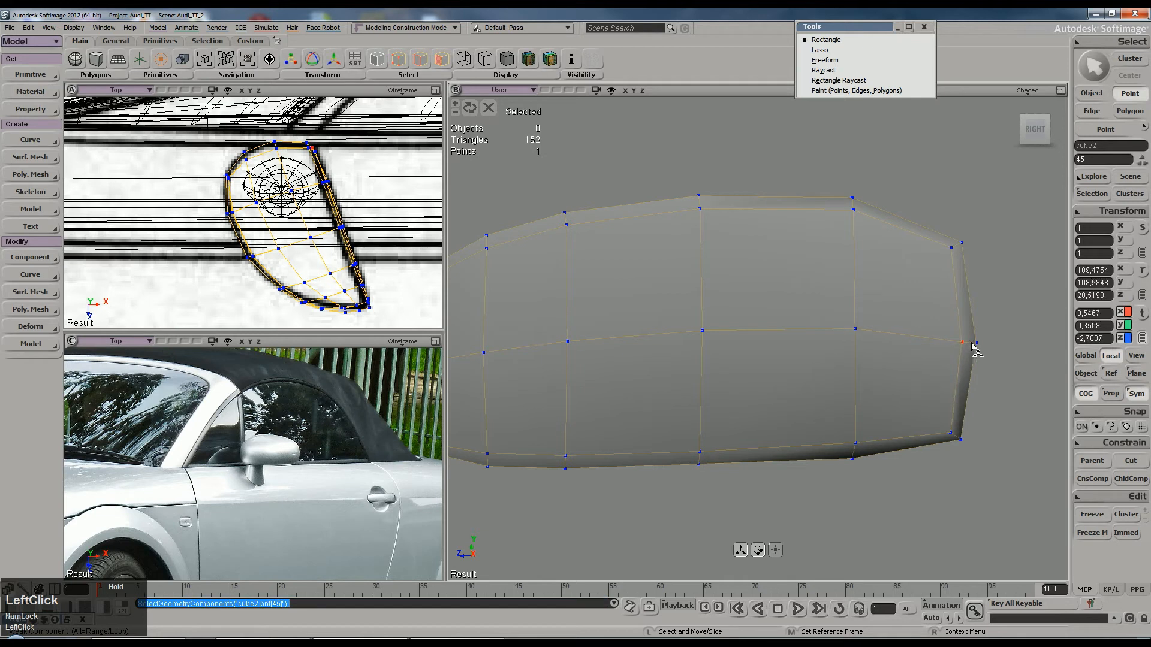
left_click(977, 350)
key("s")
right_click_drag(791, 368, 840, 404)
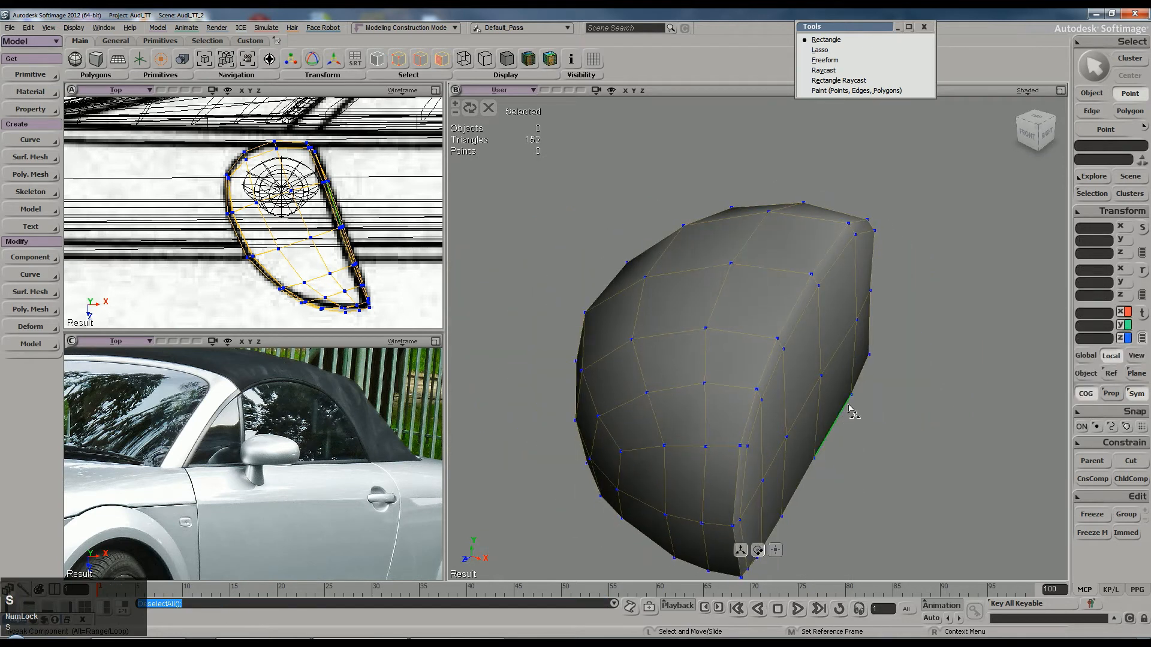
Step: Select all polygons of the flat mirror face and its surrounding border strip, and flatten them by scaling along the local Y axis
key("u")
left_click(849, 409)
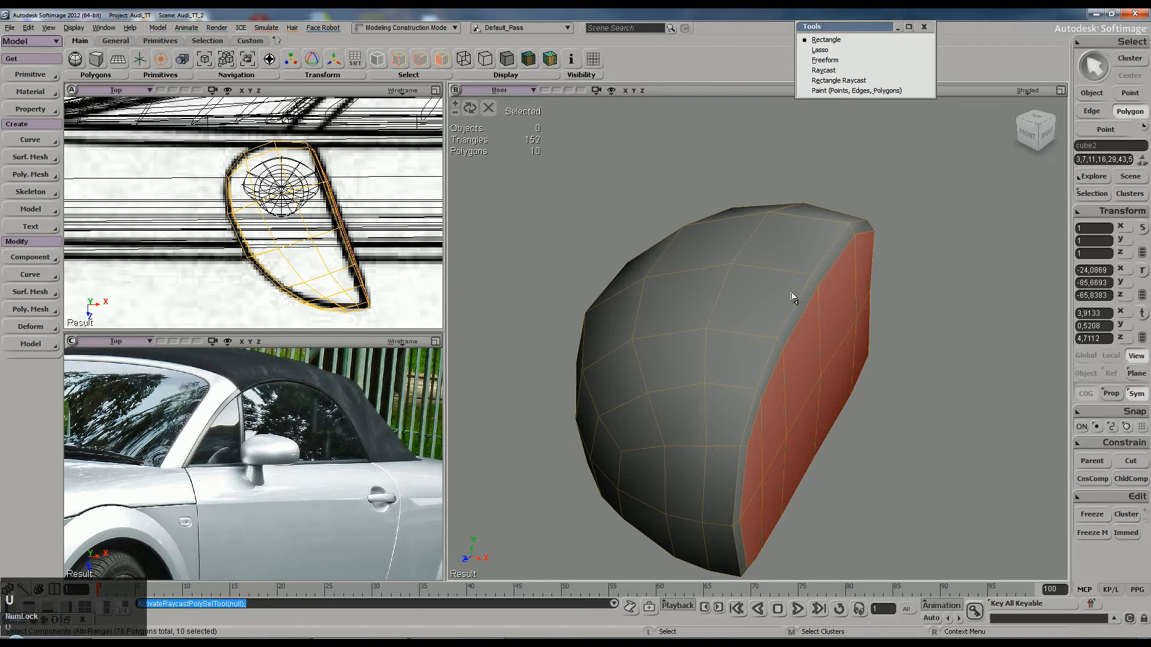
left_click(810, 288)
middle_click(821, 273, "alt")
key("s")
right_click_drag(731, 435, 552, 393)
middle_click(583, 465, "alt+shift")
left_click(586, 468, "shift")
middle_click(647, 472, "alt+shift")
right_click_drag(650, 469, 903, 403)
left_click(916, 371, "shift")
middle_click(914, 335, "alt+shift")
right_click_drag(798, 352, 705, 387)
mouse_move(705, 386)
left_mouse_down("shift")
mouse_move(675, 390)
mouse_move(693, 403)
mouse_move(877, 346)
mouse_move(880, 355)
left_mouse_up("shift")
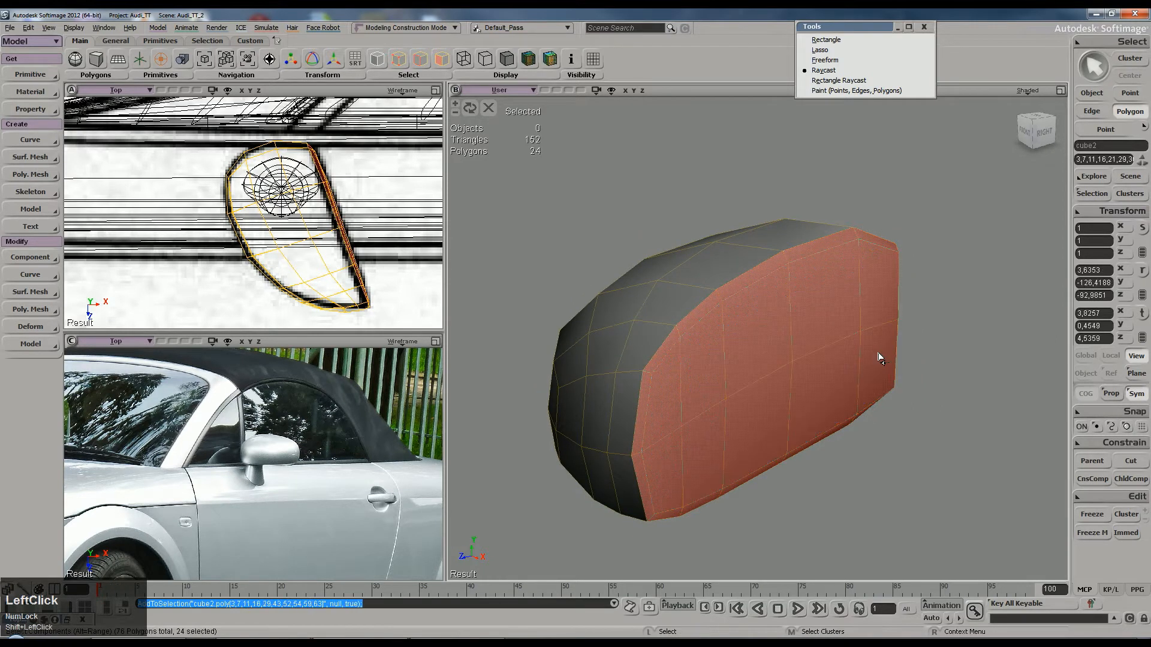
key("x")
key("s")
right_click_drag(864, 408, 859, 465)
left_click(1086, 377)
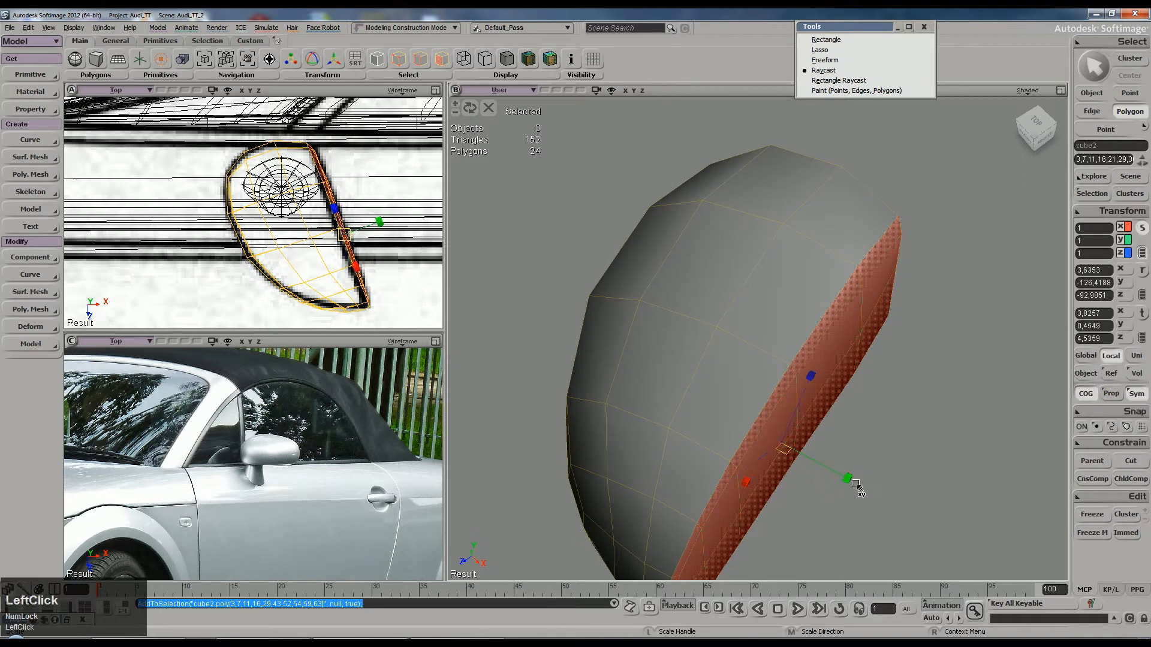
mouse_move(834, 475)
left_mouse_down()
mouse_move(811, 466)
mouse_move(846, 477)
left_mouse_up()
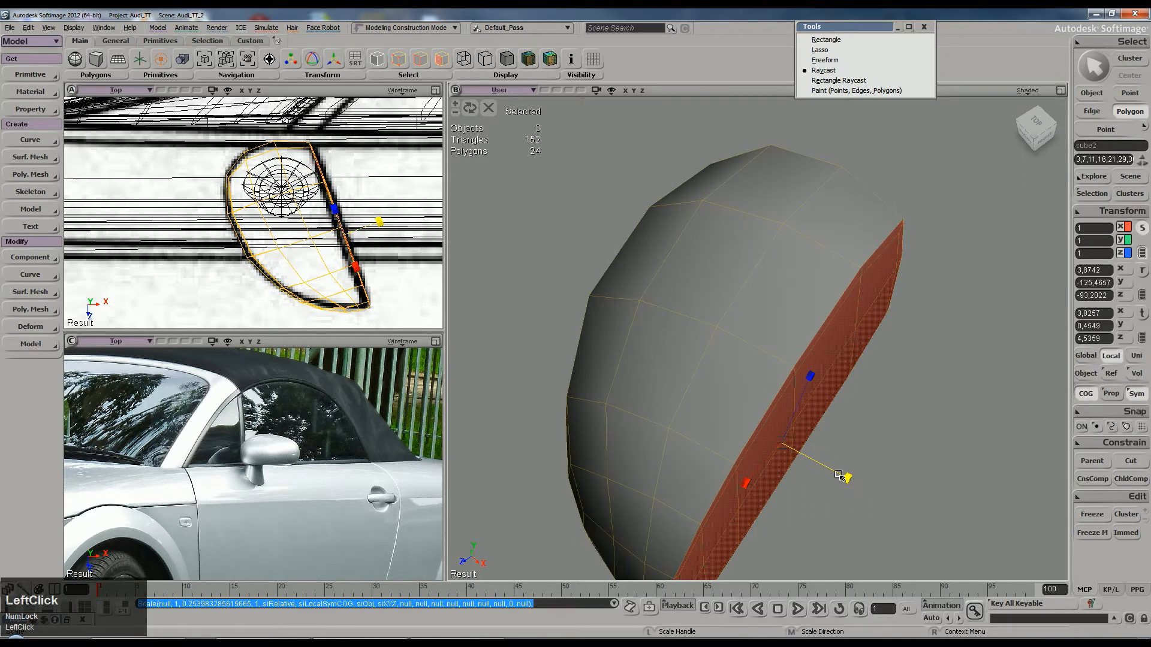
right_click_drag(796, 460, 827, 393)
Step: Slide the middle, upper and lower inner-loop points at the flat face's inner end, plus the next lower point, toward the rim
key("space")
key("u")
mouse_move(655, 483)
left_mouse_down()
mouse_move(740, 404)
mouse_move(878, 322)
mouse_move(852, 344)
left_mouse_up()
key("s")
right_click_drag(852, 344, 804, 317)
key("space")
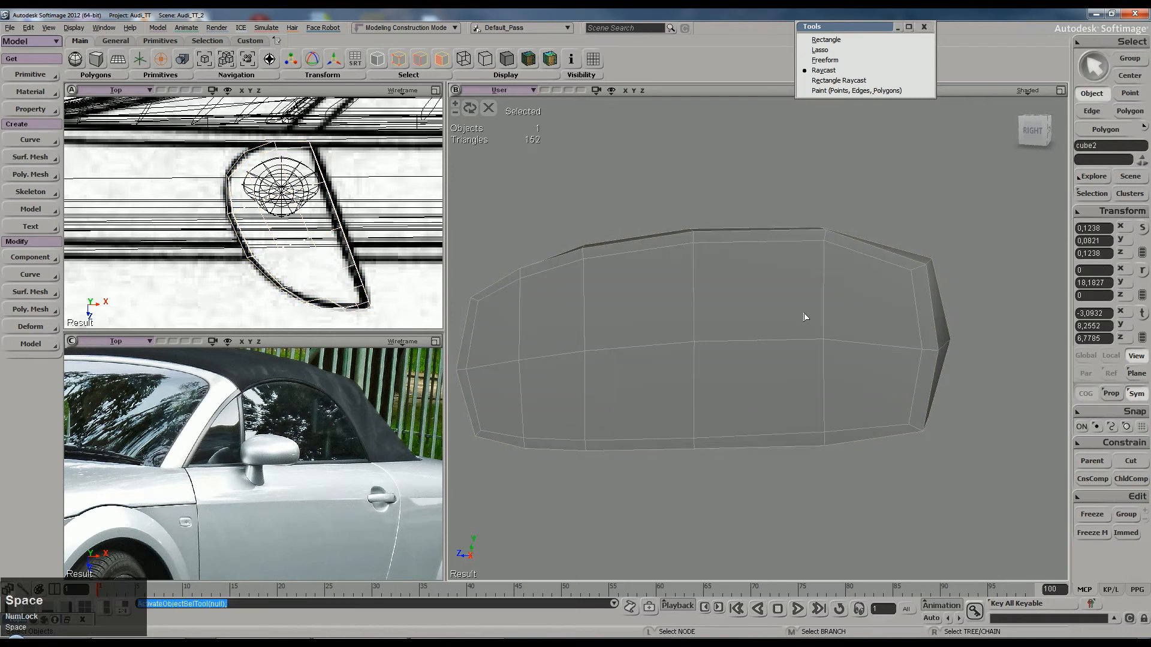
key("m")
left_click(921, 354)
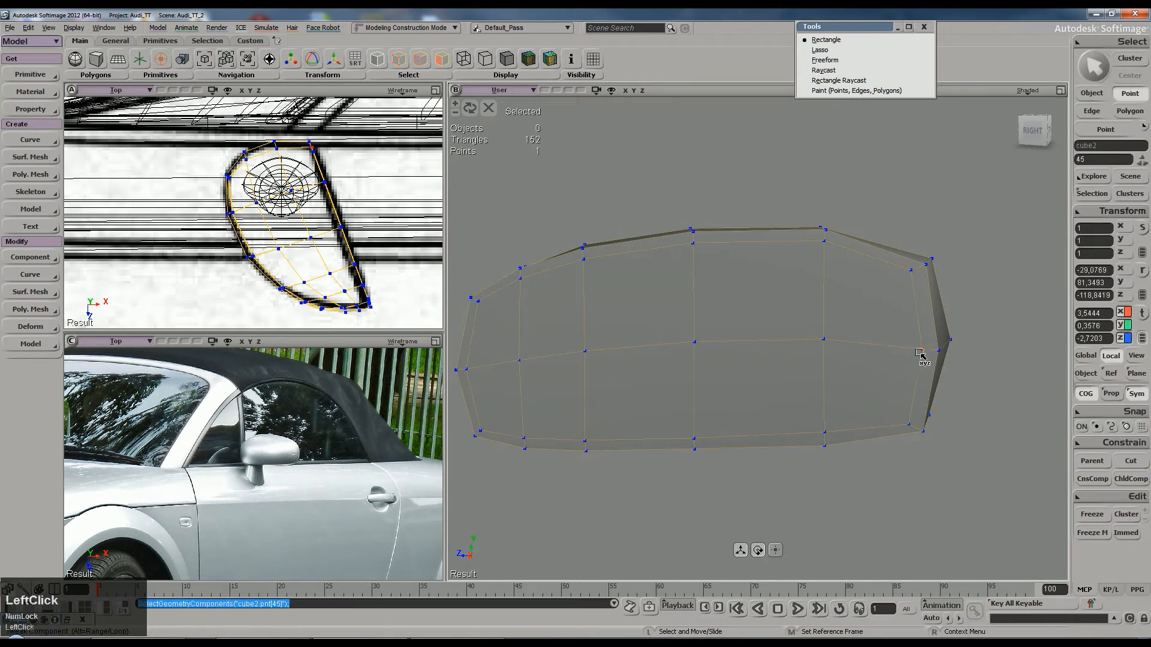
left_click(924, 295)
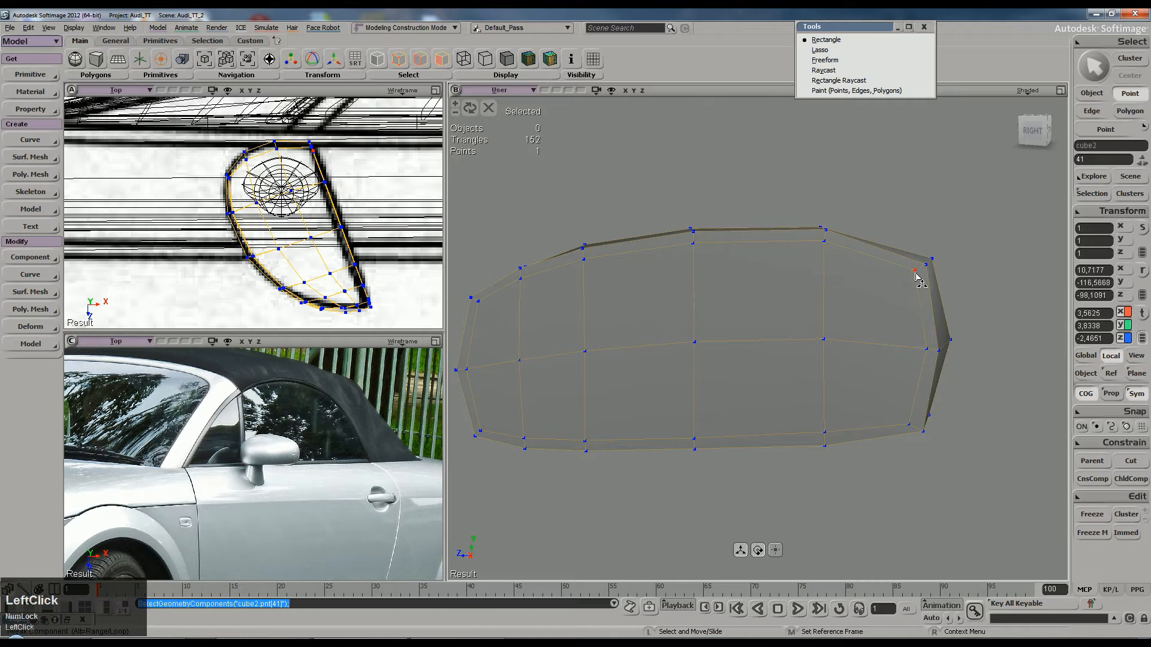
right_click_drag(919, 277, 915, 395)
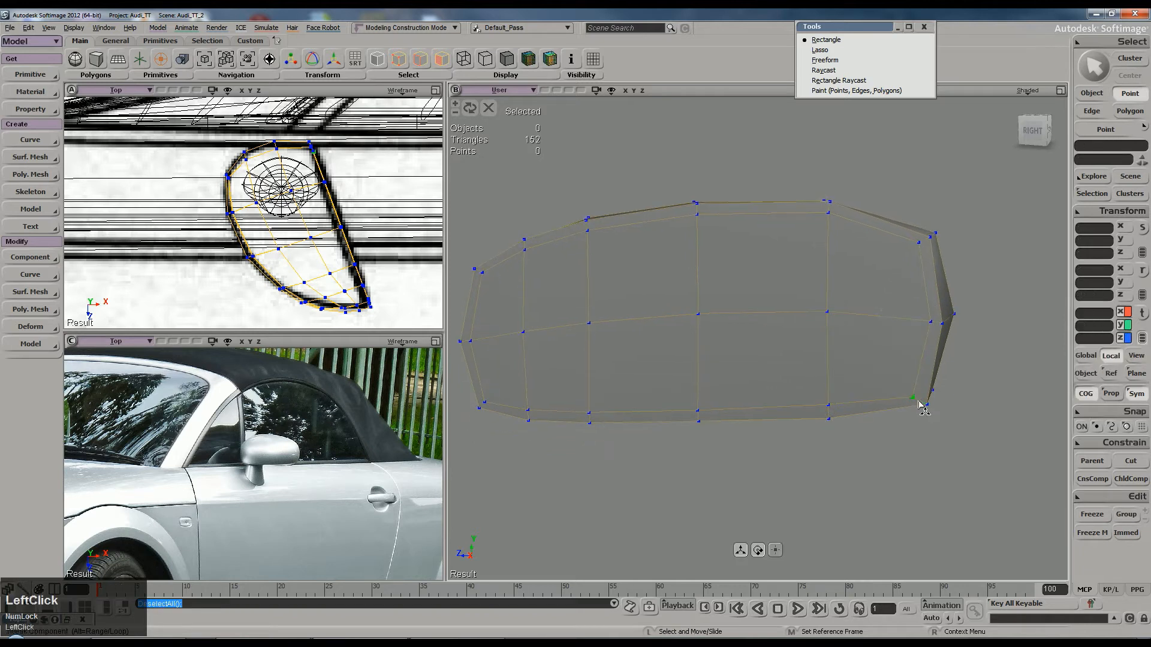
left_click(915, 397)
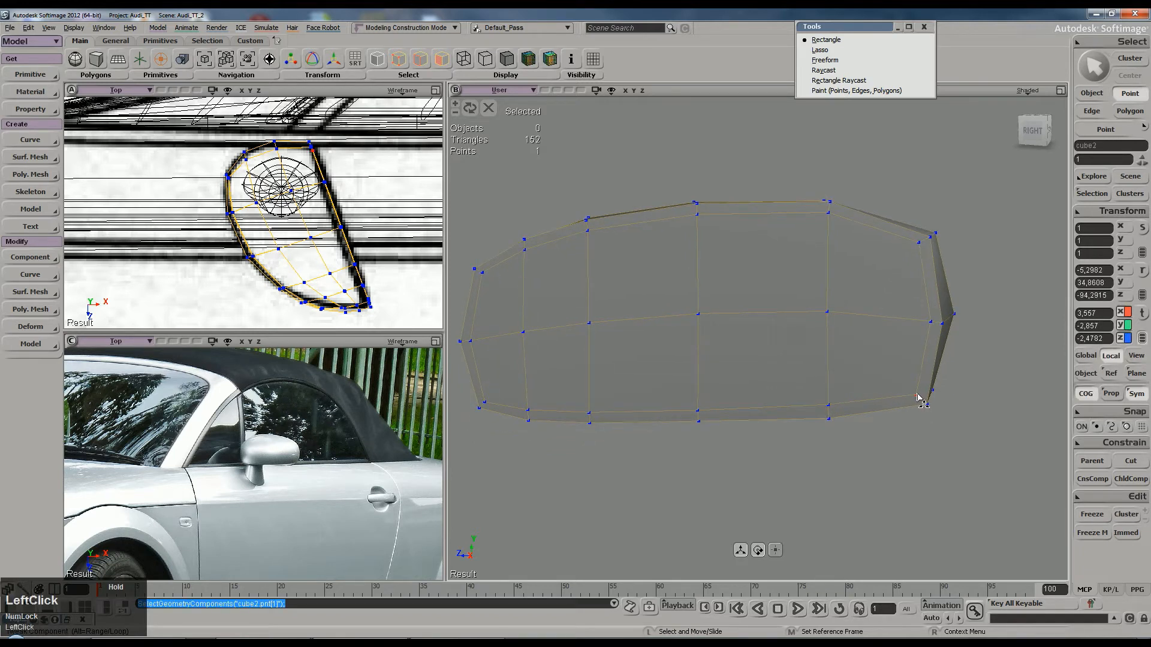
left_click(918, 394)
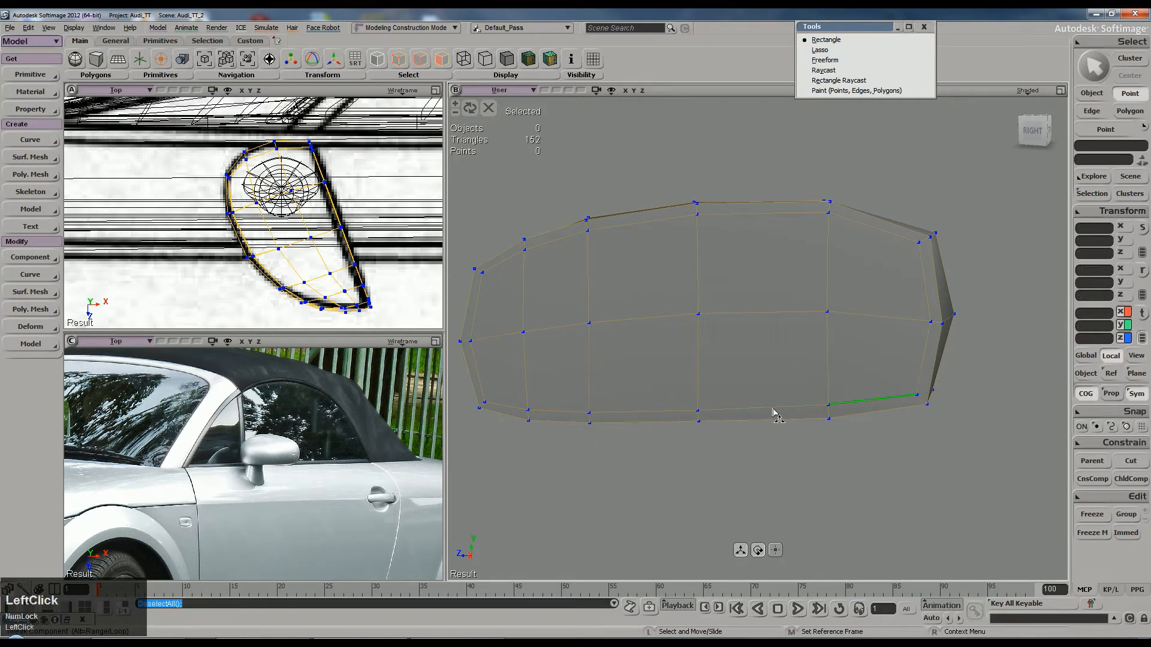
left_click(826, 405)
right_click_drag(827, 408, 742, 386)
Step: Extrude the flat face's inner polygons by duplicating them and push them into the housing along the local Y axis to form a recess
key("u")
key("v")
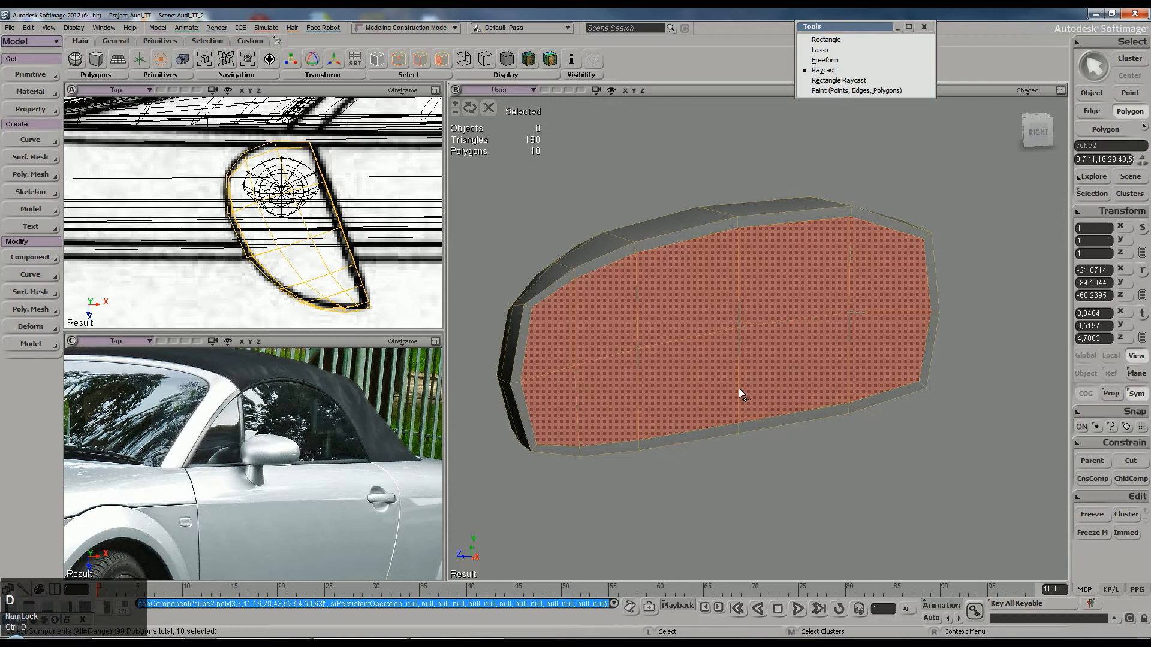
left_click(1111, 359)
right_click_drag(869, 378, 892, 401)
left_click(812, 381)
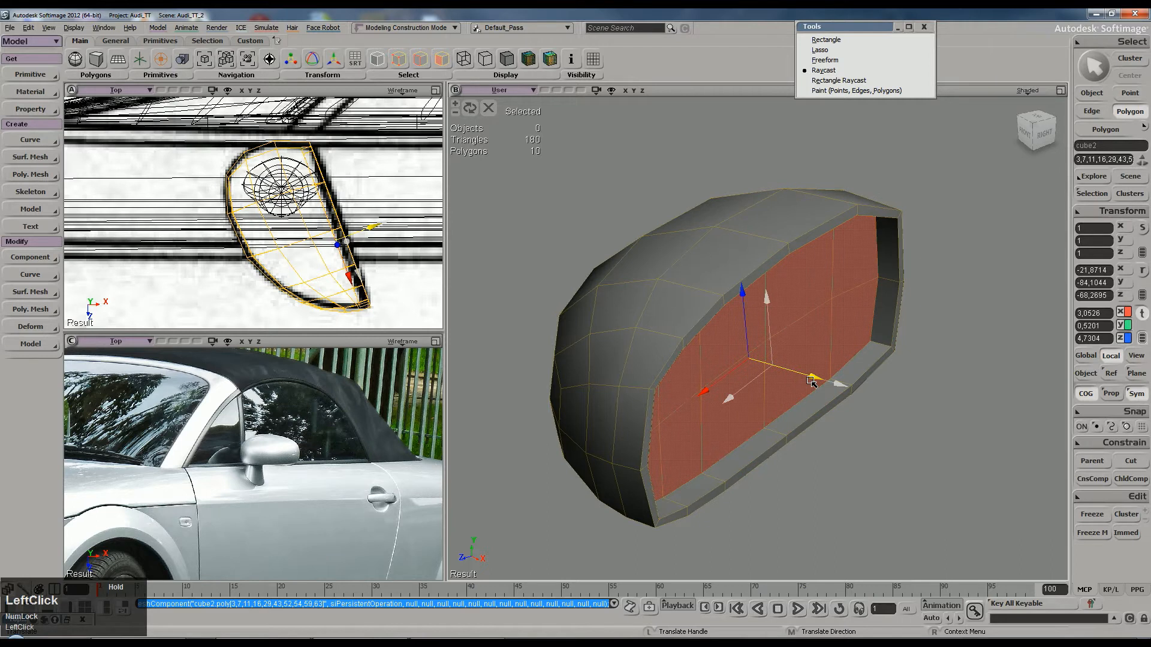
left_click_drag(811, 381, 807, 381)
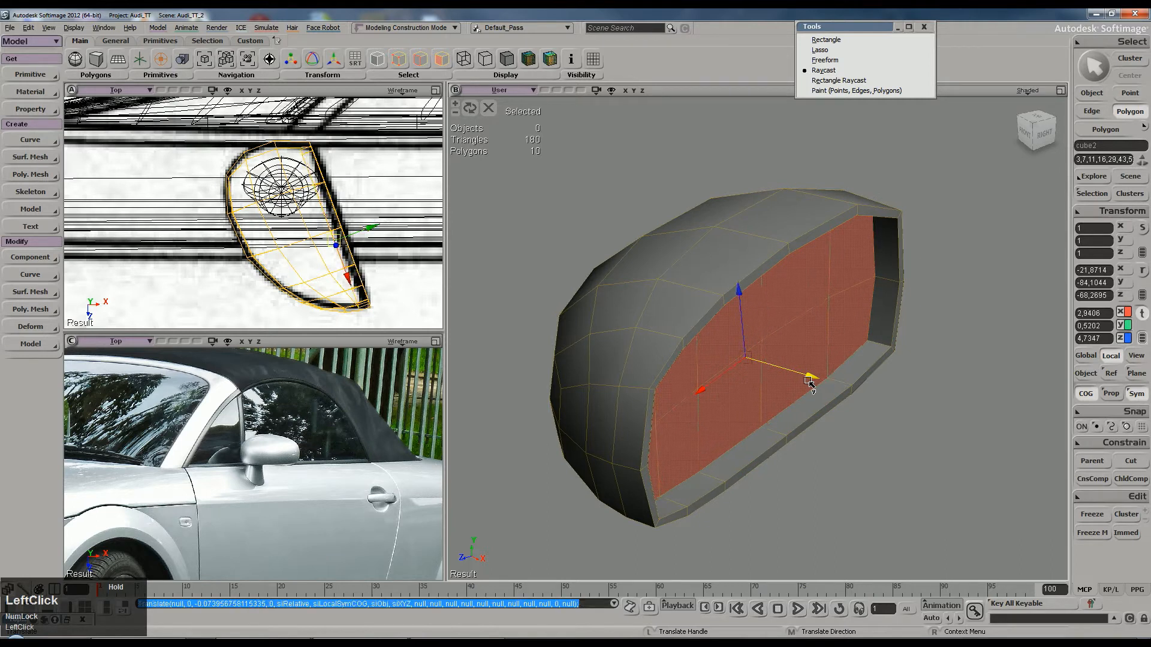
Step: Split the recess walls with two parallel edge loops, one close to the back corner and one close to the rim
key("space")
key("s")
scroll(845, 323, "up", 8)
left_click_drag(844, 322, 791, 345)
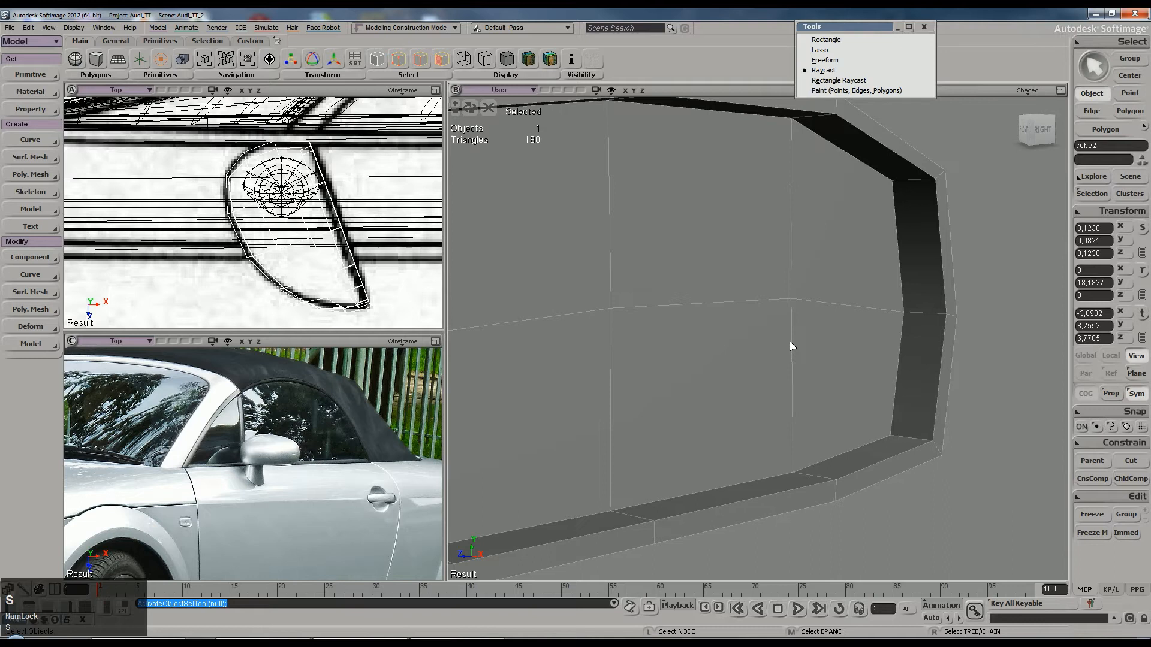
middle_click(900, 182)
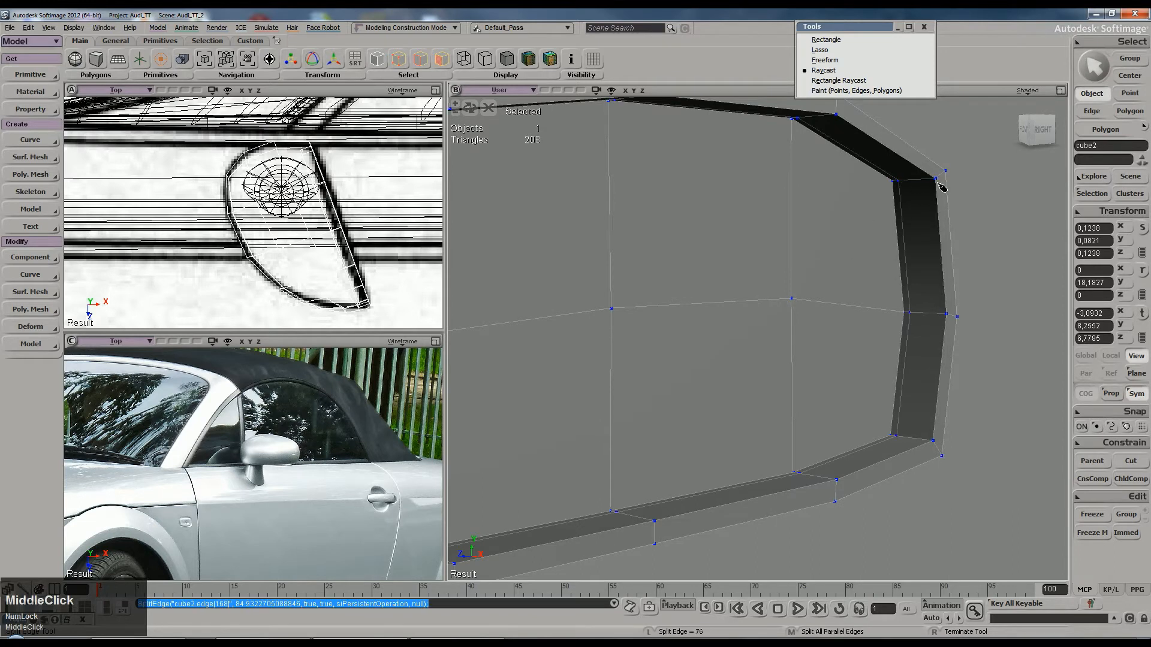
middle_click(932, 182)
Step: Add a supporting edge loop around the outer shell just behind the rim and raise the housing's subdivision level
scroll(761, 254, "down", 5)
key("s")
right_click_drag(760, 255, 733, 303)
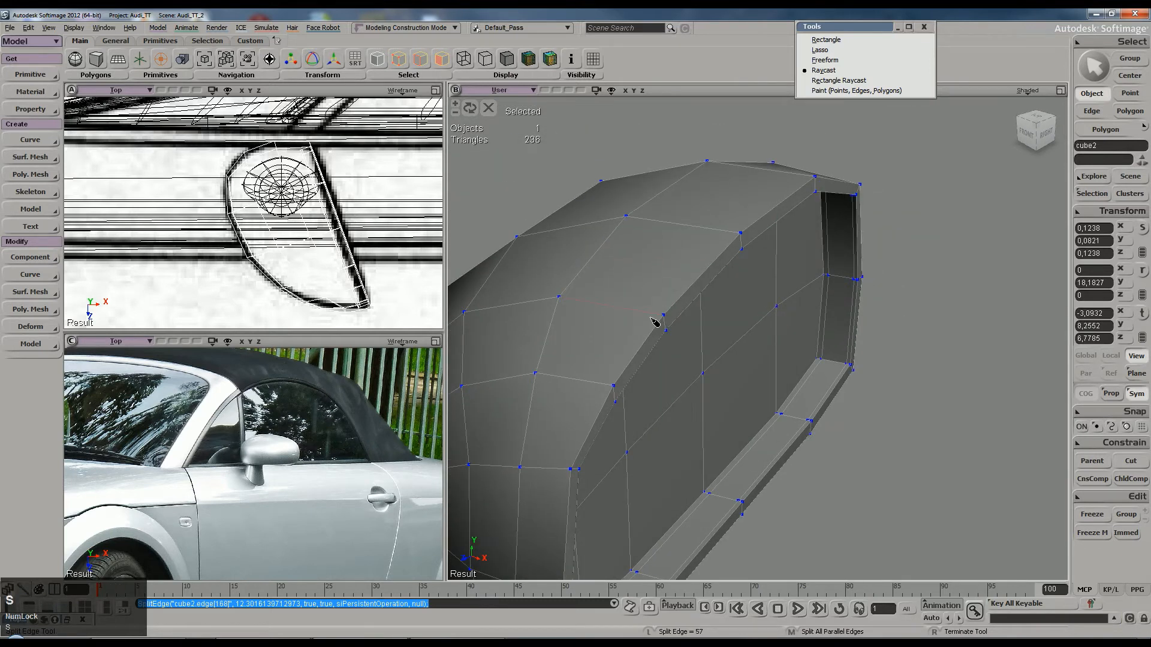
key("plus")
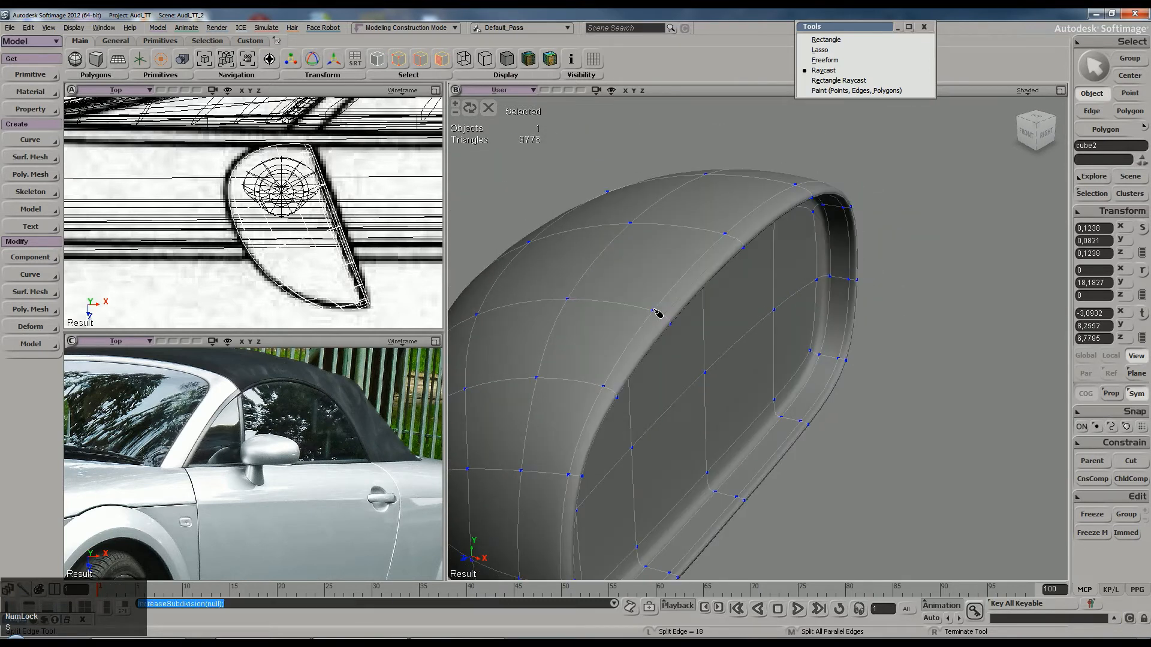
key("minus")
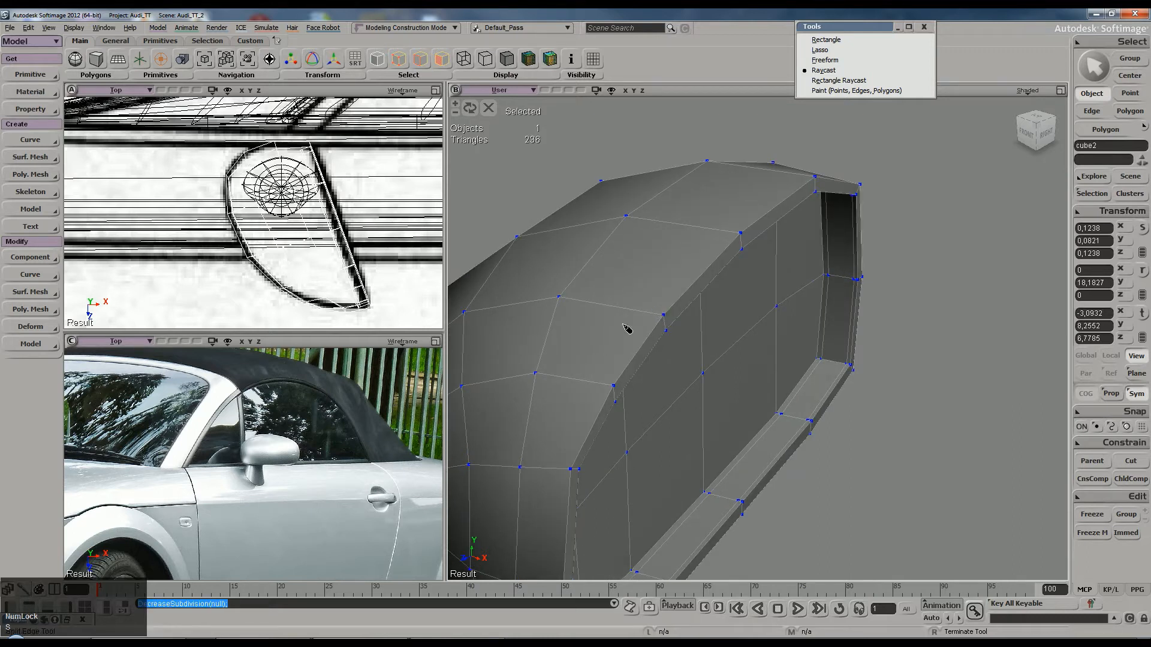
middle_click(661, 320)
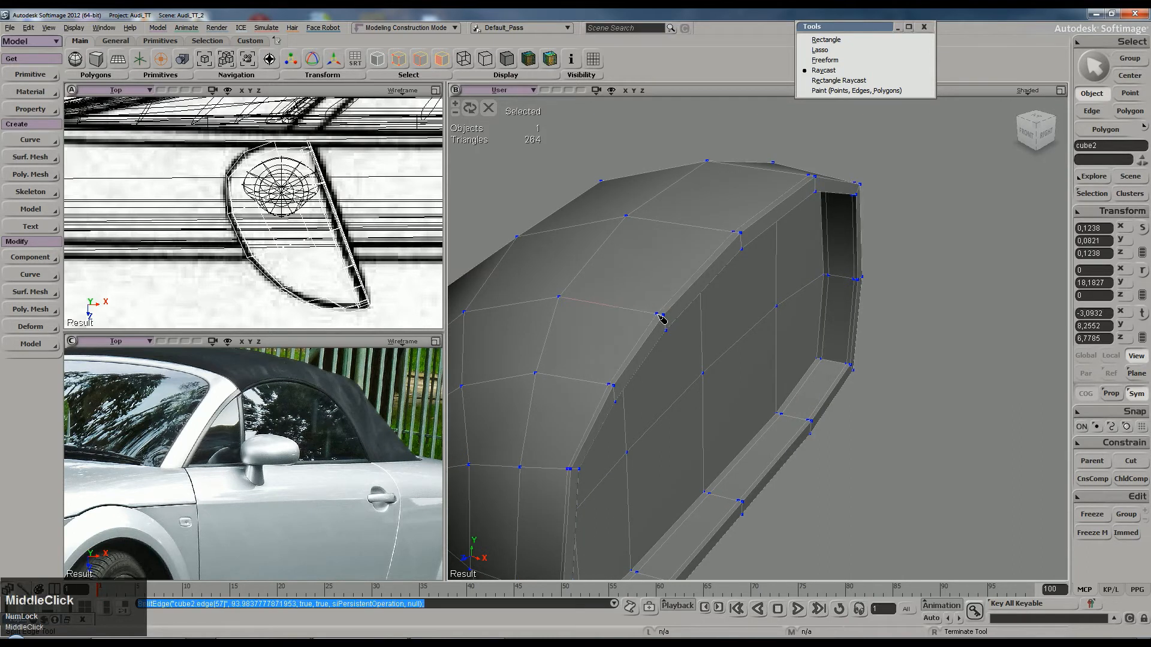
key("plus")
key("space")
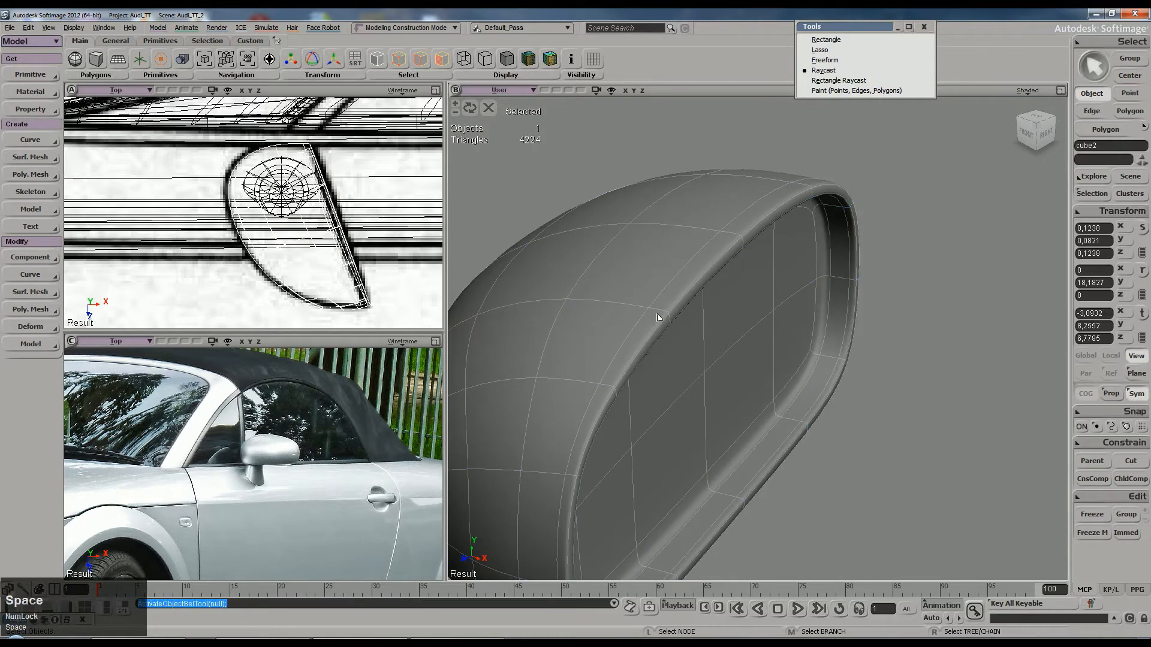
Step: Freeze the mirror housing's modelling history and leave the isolated view to show the whole car
left_click(860, 544)
key("s")
right_click_drag(860, 544, 649, 371)
left_click(650, 372)
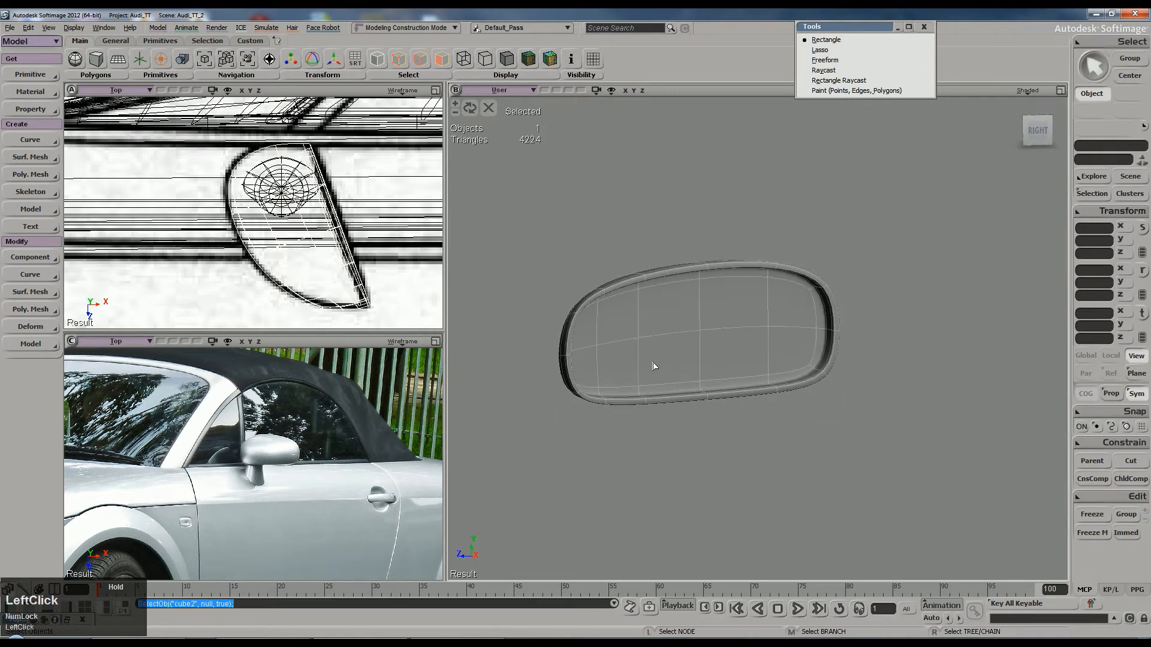
left_click(1091, 519)
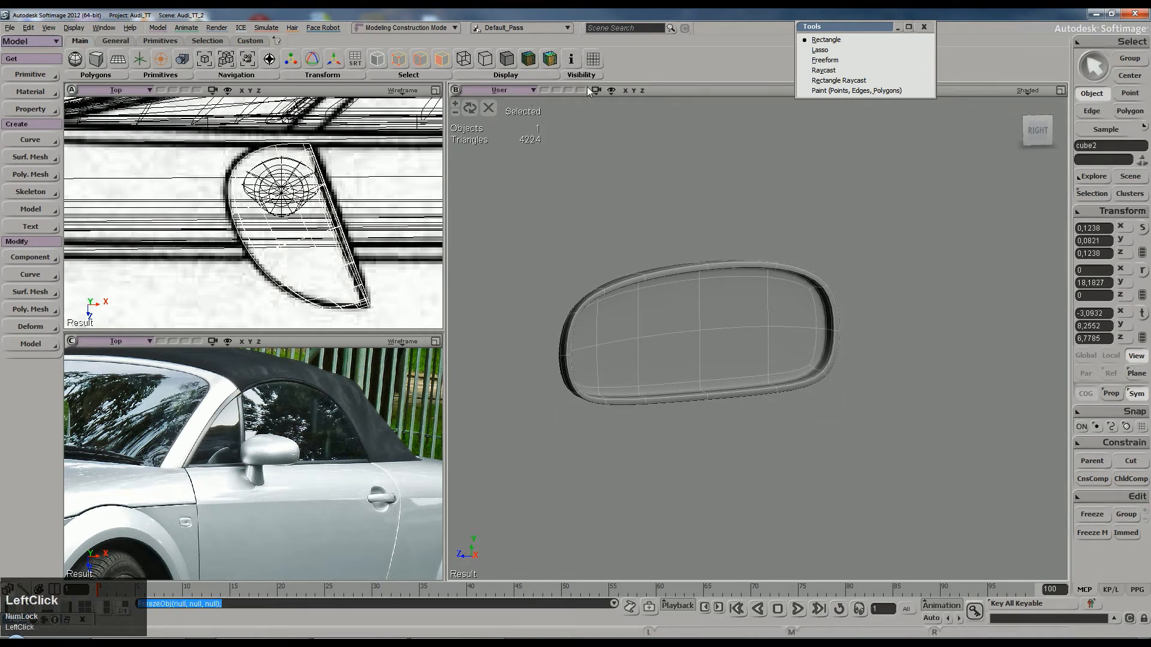
left_click(489, 109)
Step: Raise the subdivision of the door panel below the mirror by two levels
key("s")
right_click_drag(611, 188, 747, 313)
middle_click_drag(748, 313, 703, 417)
left_click(703, 418)
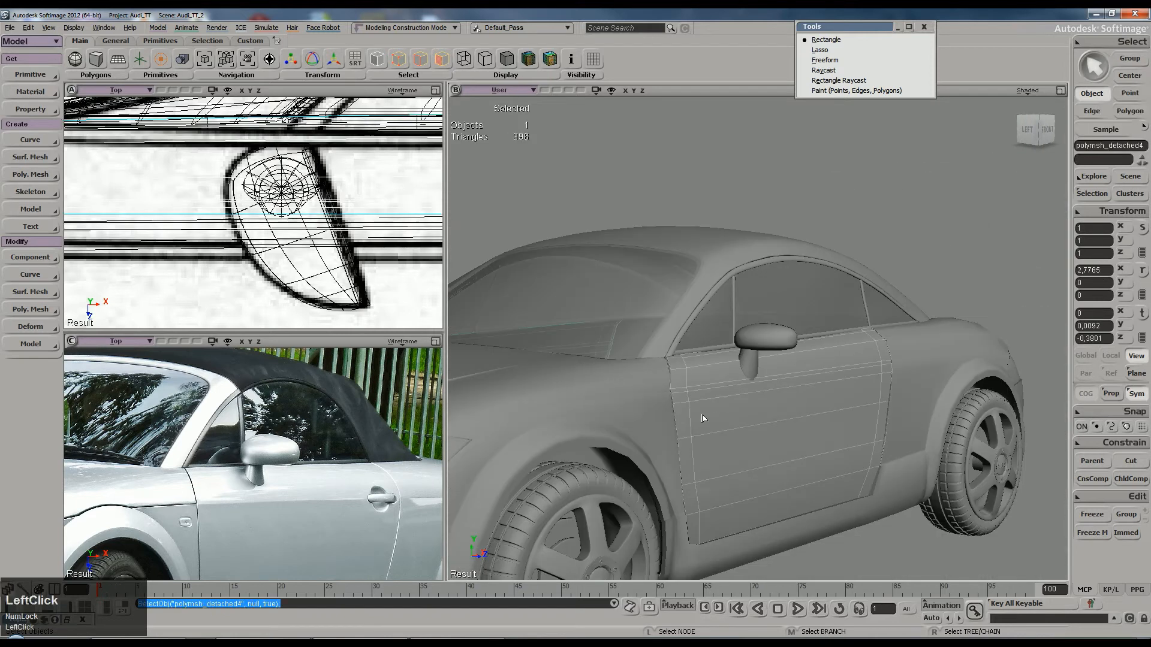
key("plus")
key("plus")
left_click(890, 286)
Step: Select all objects of the car, freeze them, and lower and raise their subdivision to a common level
scroll(741, 341, "down", 5)
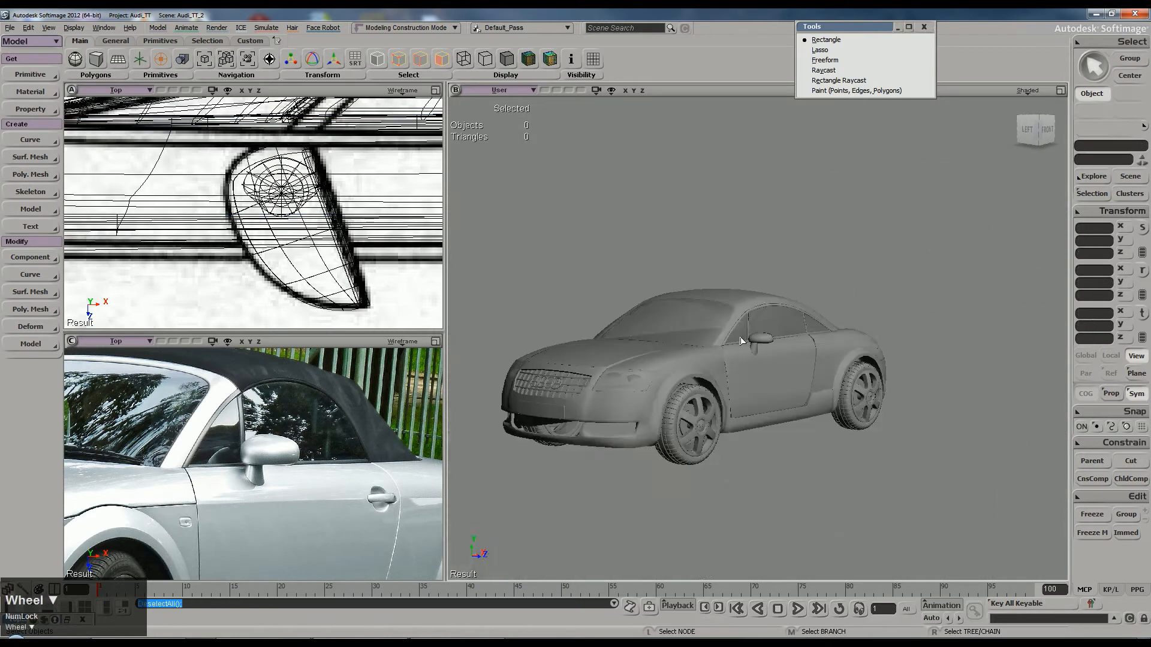
left_click_drag(500, 241, 949, 498)
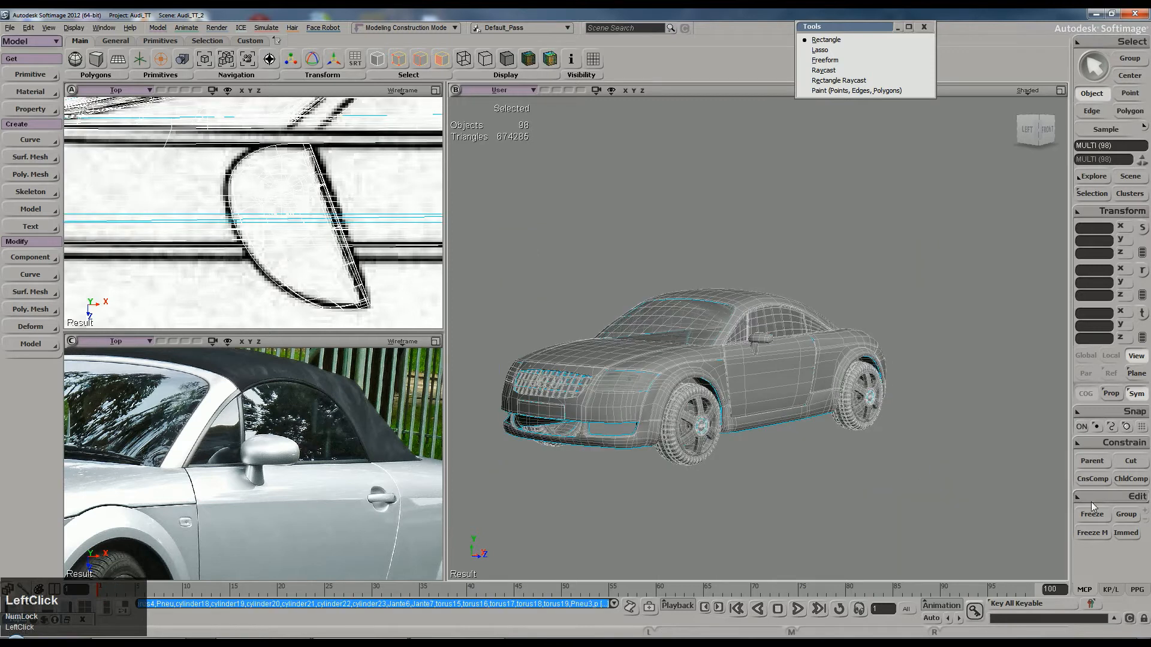
left_click(1102, 518)
key("minus")
key("plus")
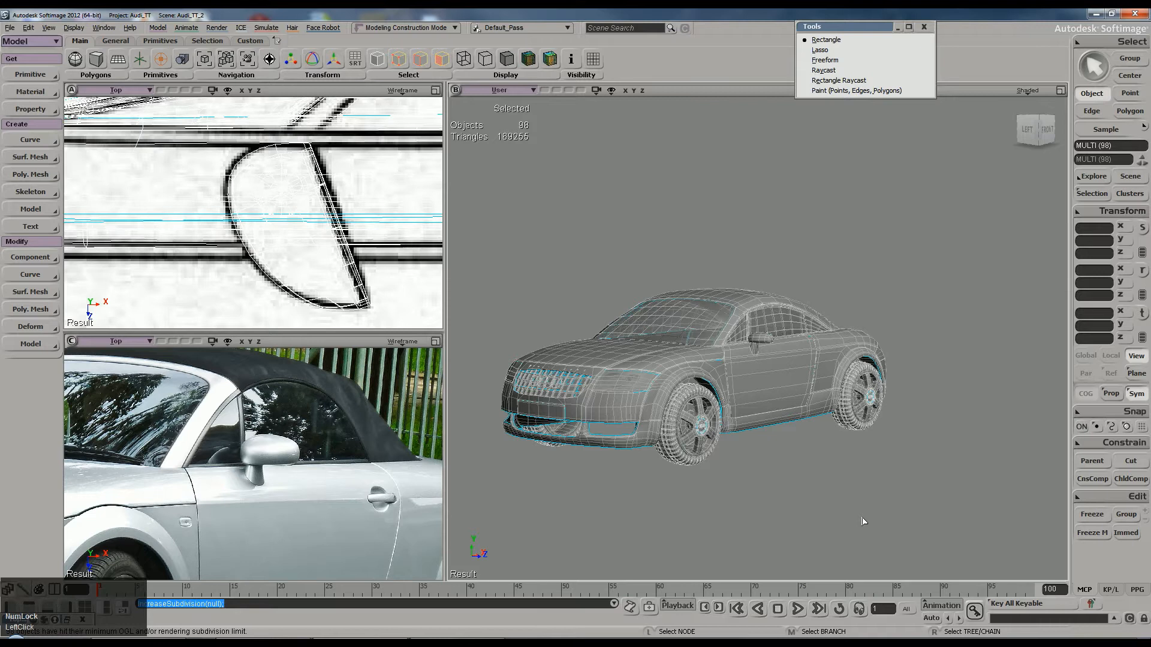
Step: Scale the mirror housing taller along its local Y axis to about 0.1
left_click(830, 476)
key("s")
mouse_move(830, 477)
right_mouse_down()
mouse_move(686, 418)
mouse_move(724, 455)
mouse_move(804, 411)
mouse_move(827, 419)
mouse_move(765, 432)
mouse_move(707, 423)
mouse_move(747, 437)
mouse_move(798, 398)
mouse_move(785, 406)
right_mouse_up()
scroll(785, 405, "up", 6)
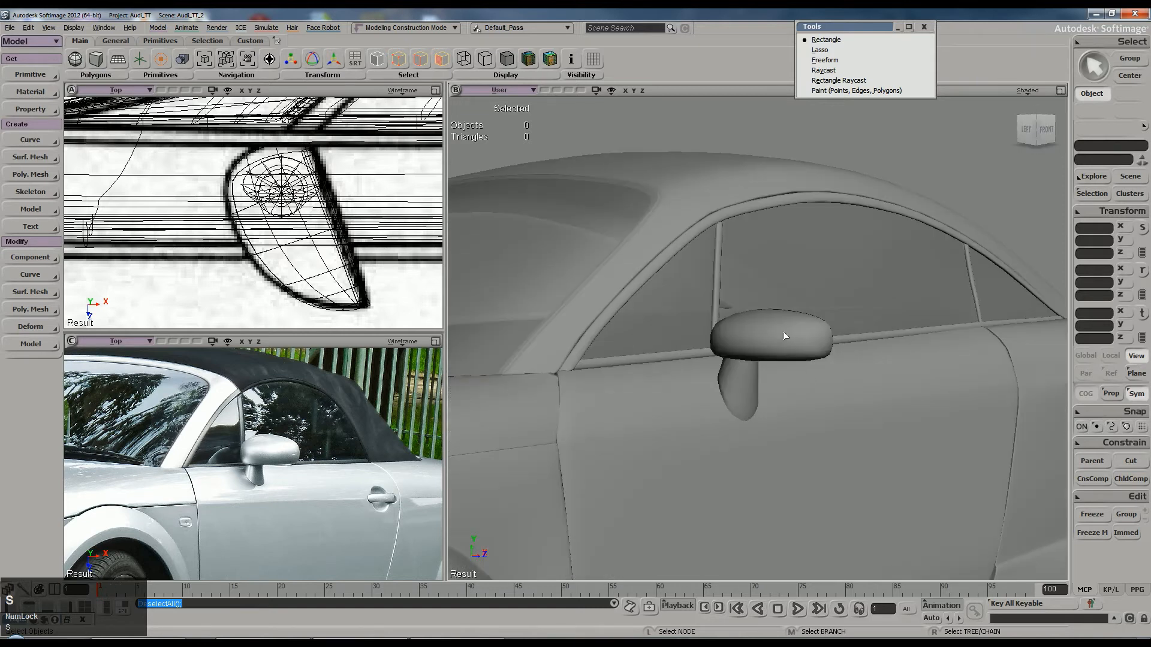
left_click(784, 335)
key("x")
left_click_drag(767, 276, 768, 250)
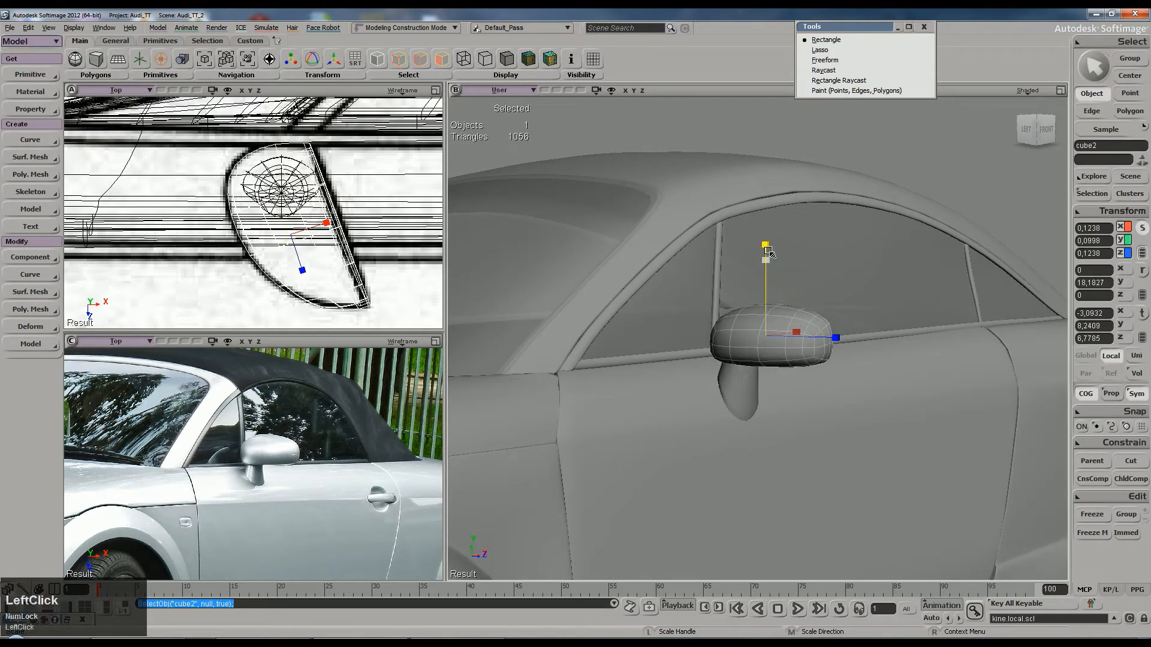
Step: Examine the mirror's proportions in relation to the whole car from several angles
left_click(778, 146)
key("s")
right_click_drag(779, 146, 840, 344)
scroll(784, 344, "down", 2)
scroll(785, 344, "down", 3)
key("s")
left_click_drag(716, 338, 762, 329)
right_click_drag(763, 329, 738, 318)
scroll(839, 344, "up", 5)
Step: Select the mirror stand together with the housing, including all of their polygons
left_click(880, 327)
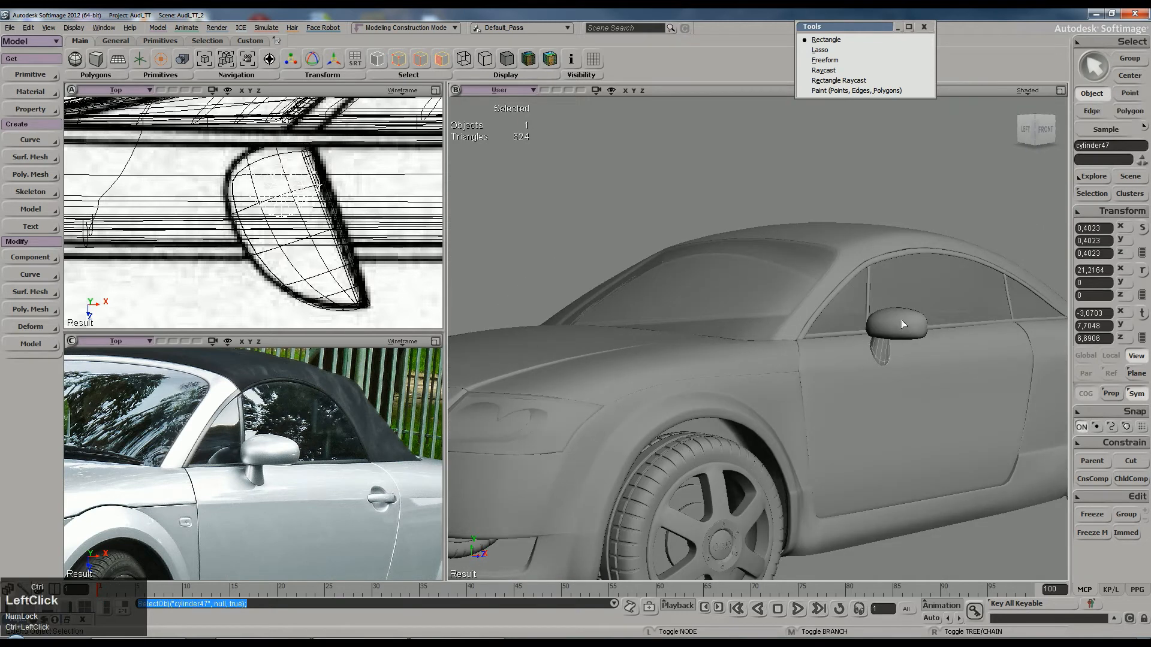
key("u")
key("ctrl+a")
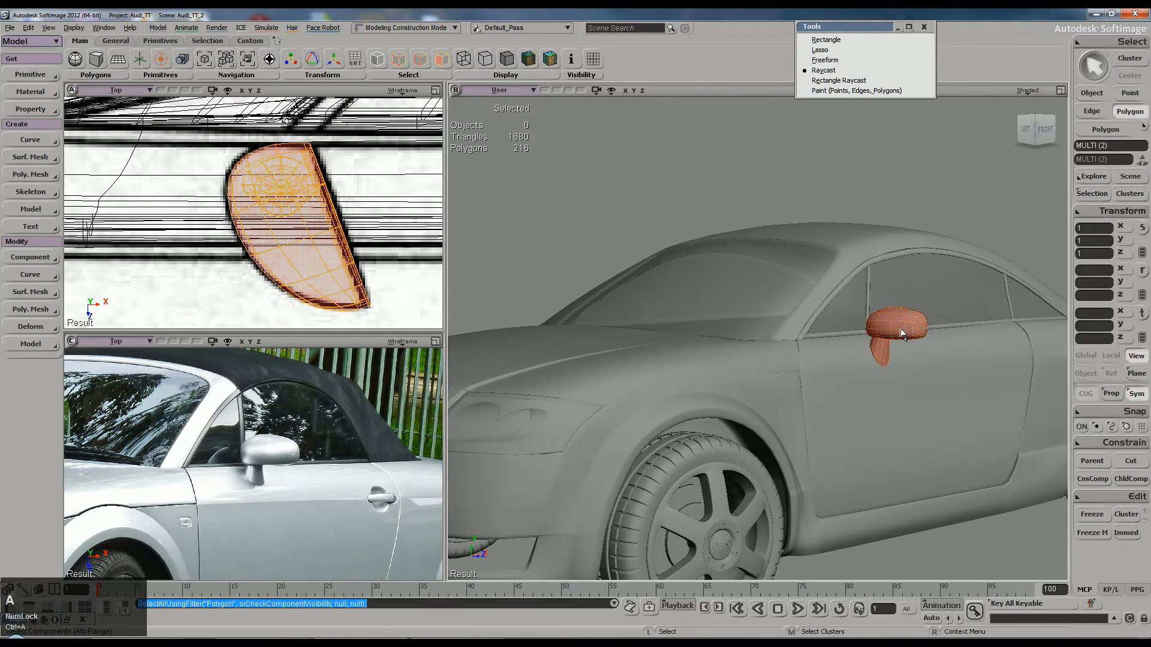
right_click(901, 333)
left_click(944, 588)
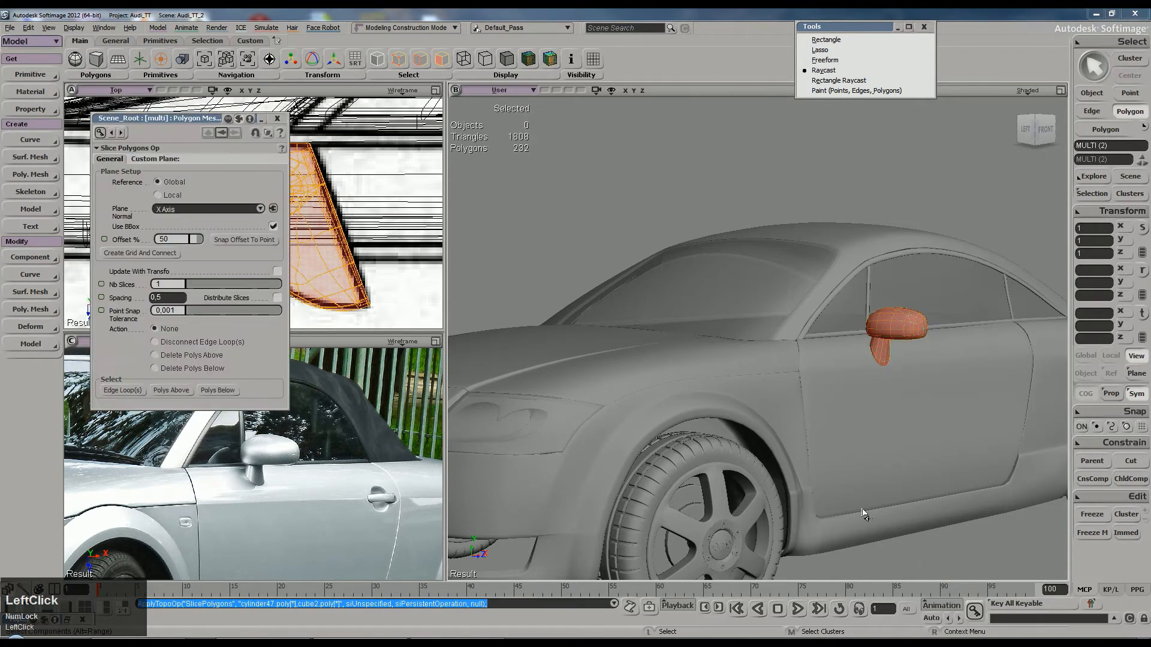
left_click(276, 120)
key("ctrl+z")
right_click(902, 328)
left_click(904, 172)
Step: Symmetrize all polygons of the mirror stand and housing across the global Z-axis plane to create the opposite mirror
key("s")
right_click_drag(905, 172, 881, 321)
key("ctrl+a")
right_click(914, 327)
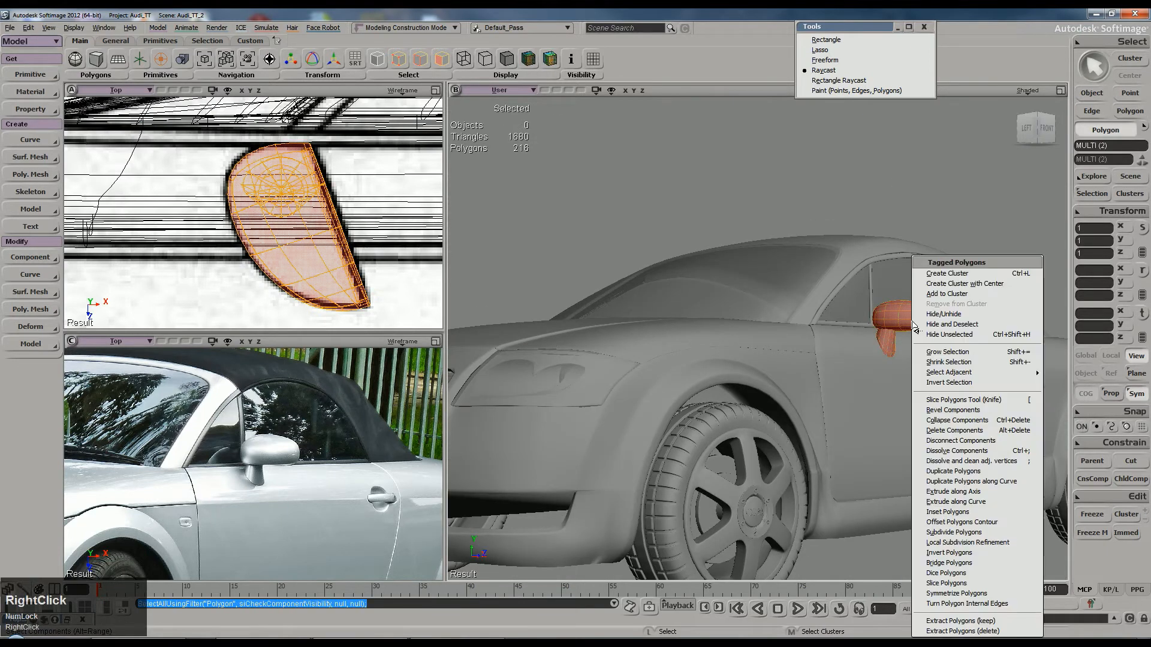
left_click(955, 593)
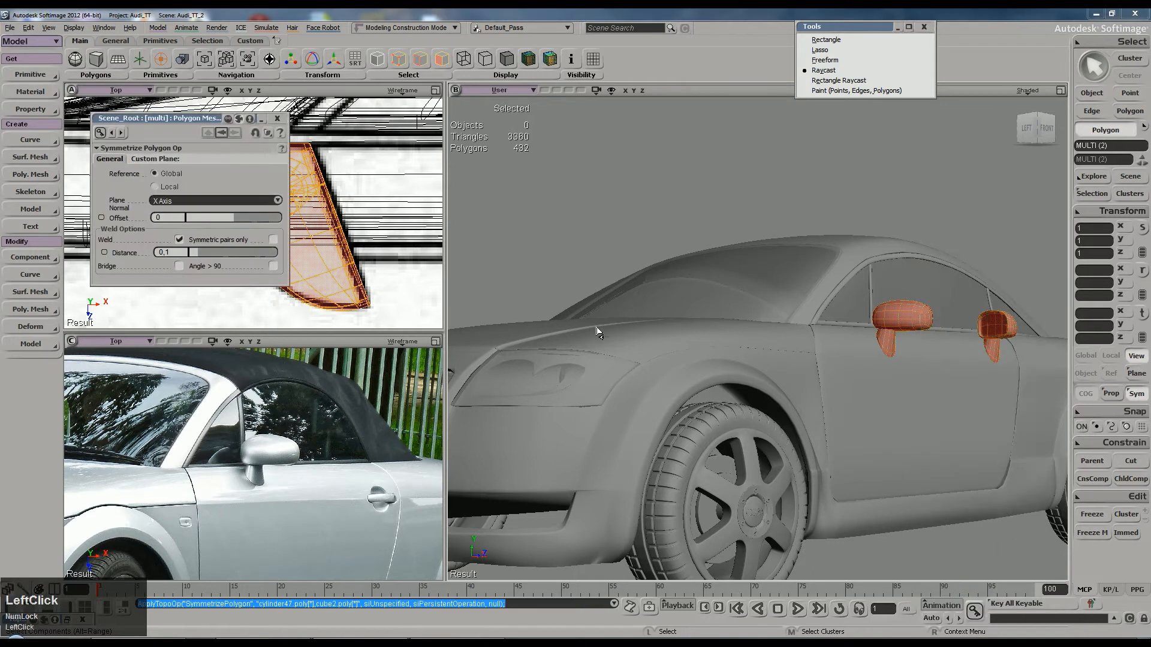
left_click(216, 200)
left_click(216, 219)
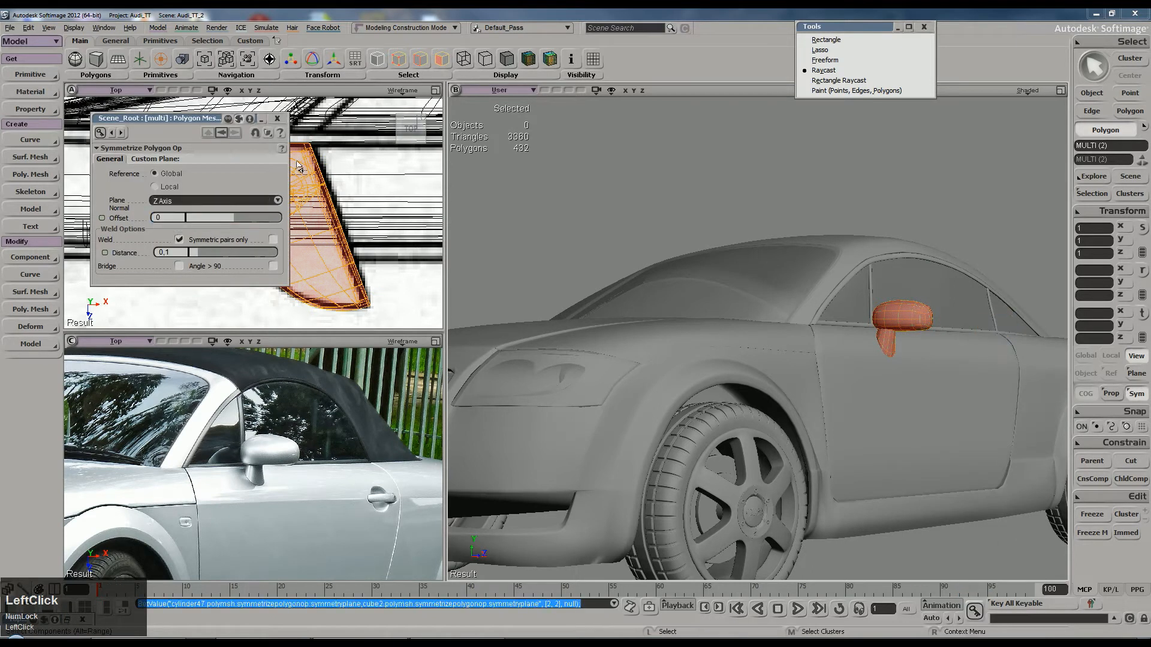
left_click(277, 119)
key("space")
Step: Inspect the mirrors on both sides of the car, including the recessed glass side
key("s")
scroll(610, 269, "down", 5)
right_click_drag(610, 269, 668, 287)
left_click_drag(638, 235, 773, 223)
key("s")
right_click_drag(839, 255, 740, 272)
scroll(840, 329, "up", 5)
right_click_drag(839, 329, 745, 298)
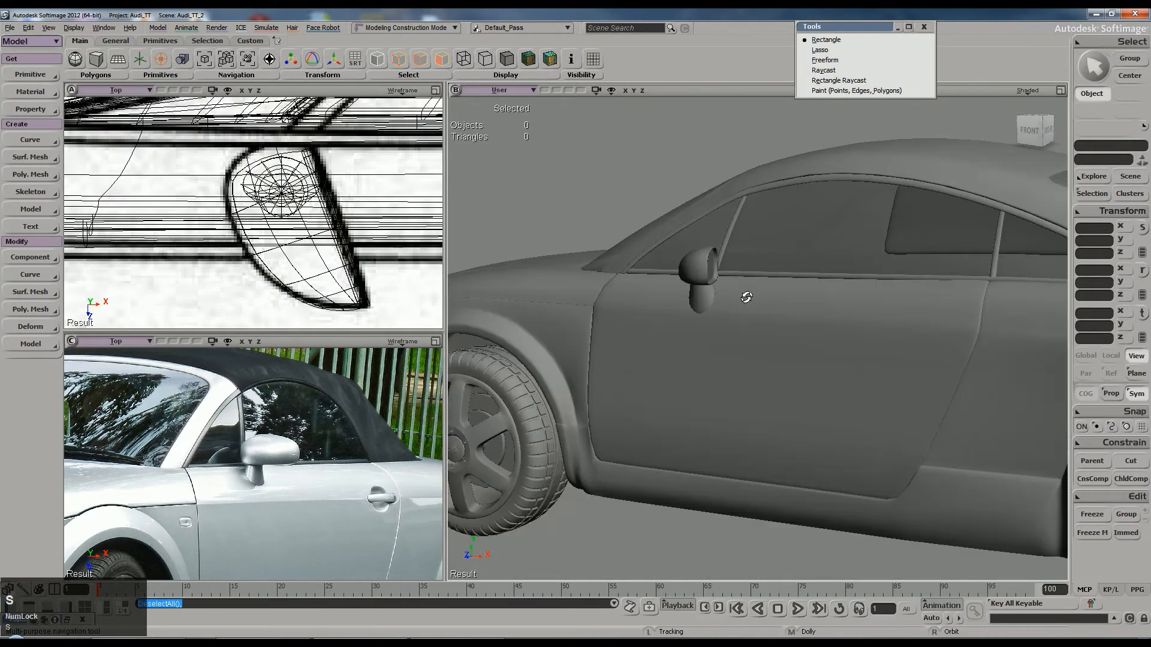
Step: Inspect the mirrors in relation to the whole car from several front and side angles
scroll(796, 325, "down", 4)
right_click_drag(796, 324, 620, 304)
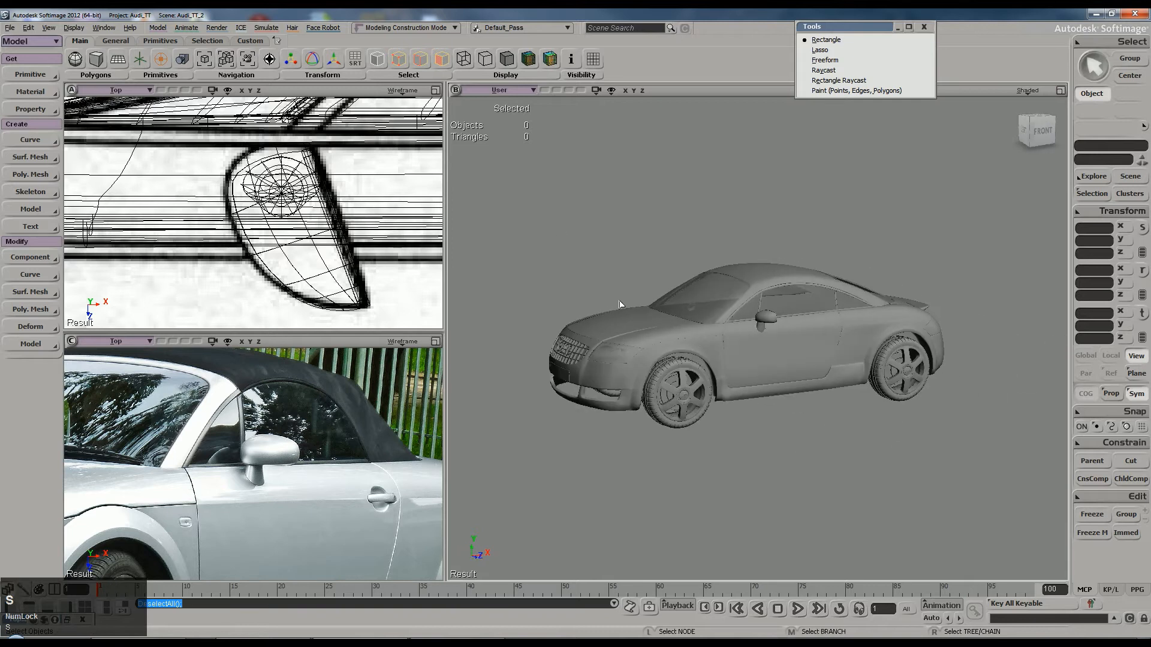
left_click_drag(652, 323, 984, 472)
key("s")
scroll(773, 360, "up", 5)
right_click_drag(793, 342, 870, 374)
left_click(989, 487)
key("s")
scroll(866, 402, "down", 3)
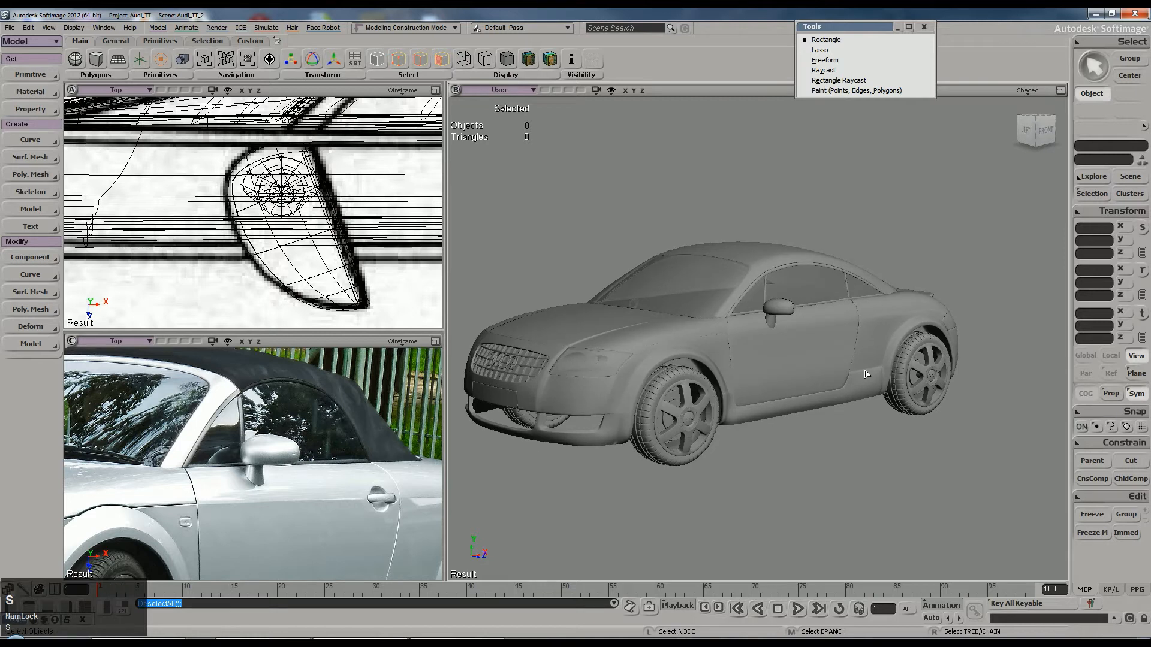
Step: Frame the door area on the top blueprint and bring up the door handle close-up among the reference photos
scroll(401, 249, "down", 7)
key("s")
left_click_drag(357, 233, 204, 269)
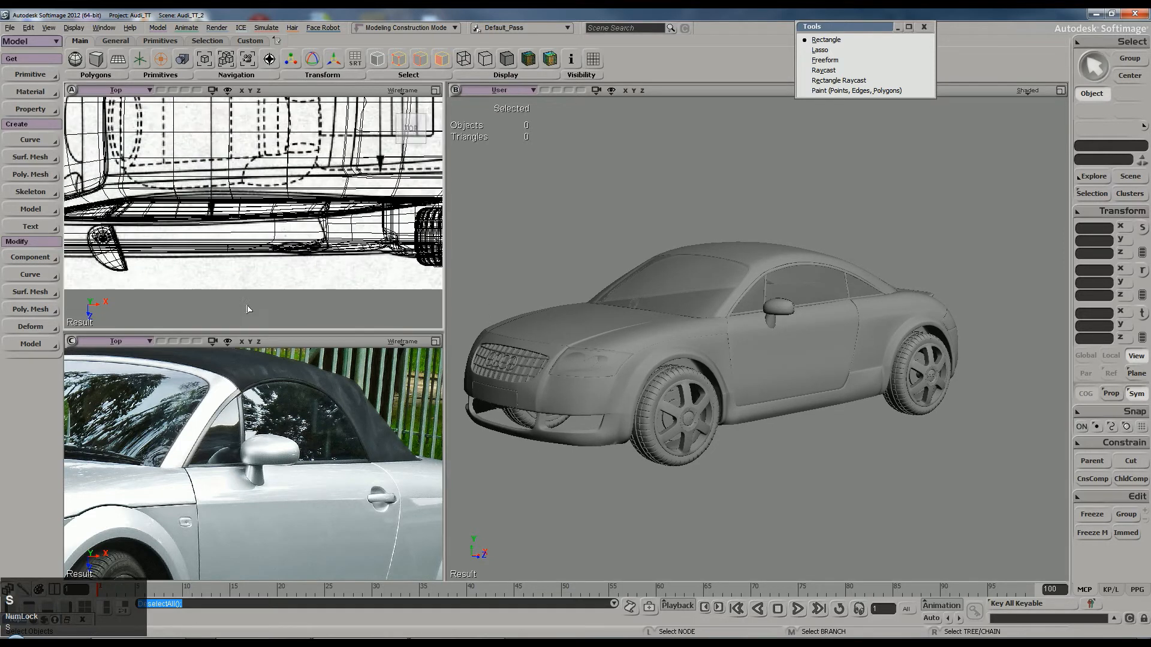
scroll(359, 512, "up", 1)
scroll(359, 512, "up", 1)
key("s")
left_click_drag(359, 511, 299, 451)
scroll(336, 501, "up", 5)
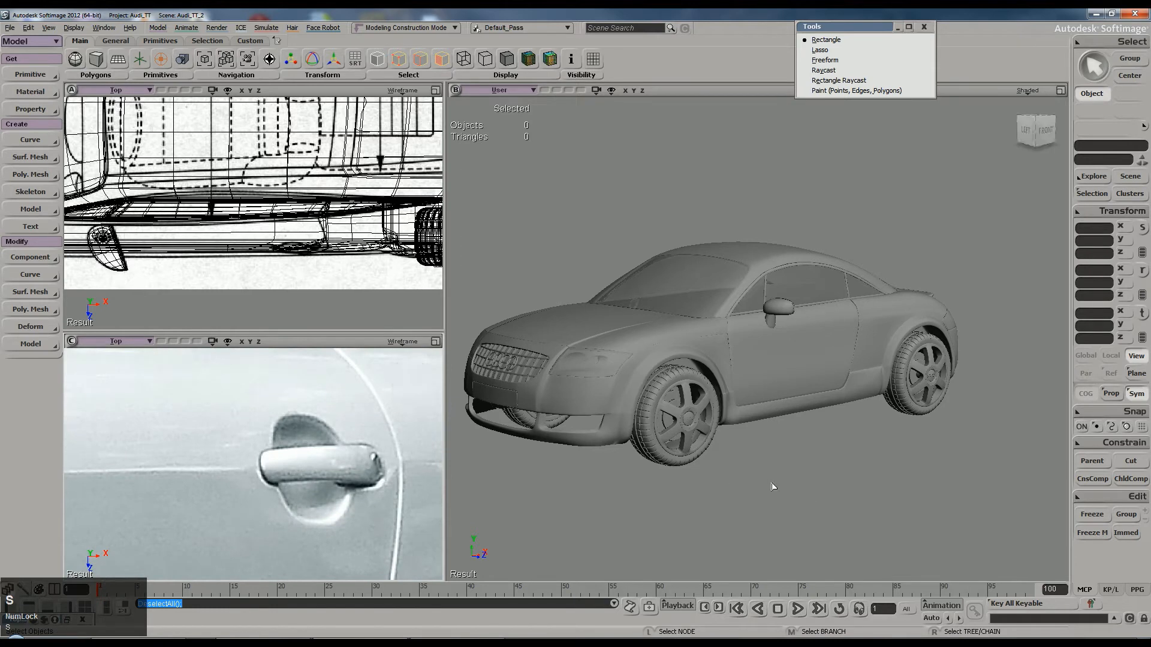
Step: Isolate the door panel to examine its shape from the side, leave isolation and deselect it
left_click(809, 496)
scroll(910, 445, "down", 1)
scroll(909, 447, "down", 2)
key("s")
right_click_drag(910, 447, 835, 403)
left_click(798, 337)
scroll(851, 350, "up", 4)
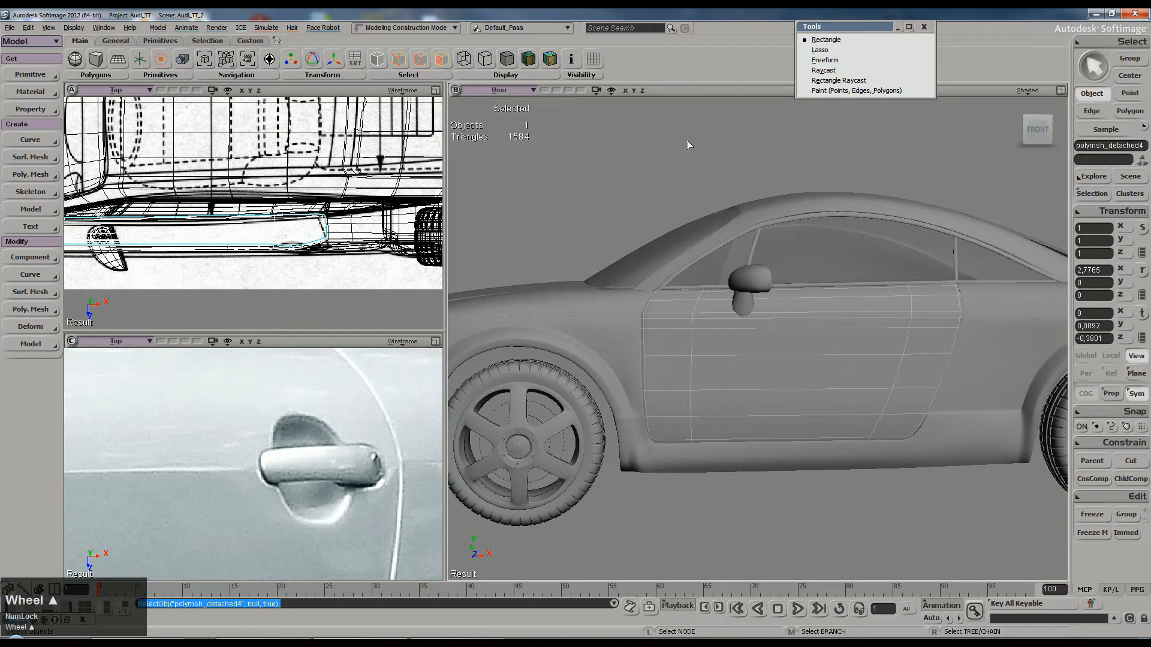
left_click(595, 91)
left_click(617, 217)
key("s")
mouse_move(887, 288)
right_mouse_down()
mouse_move(919, 298)
mouse_move(920, 324)
mouse_move(863, 306)
mouse_move(883, 306)
right_mouse_up()
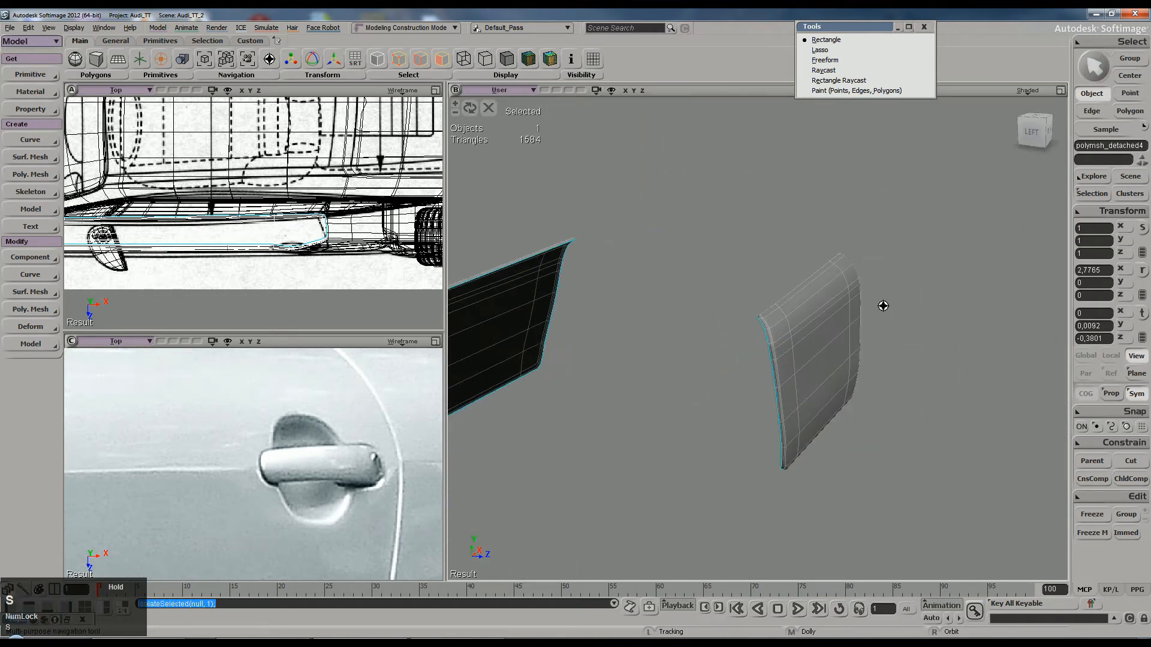
left_click(488, 108)
left_click(886, 180)
Step: Create a polygon mesh sphere with its default settings as the base for the door handle recess
key("s")
right_click_drag(974, 234, 914, 220)
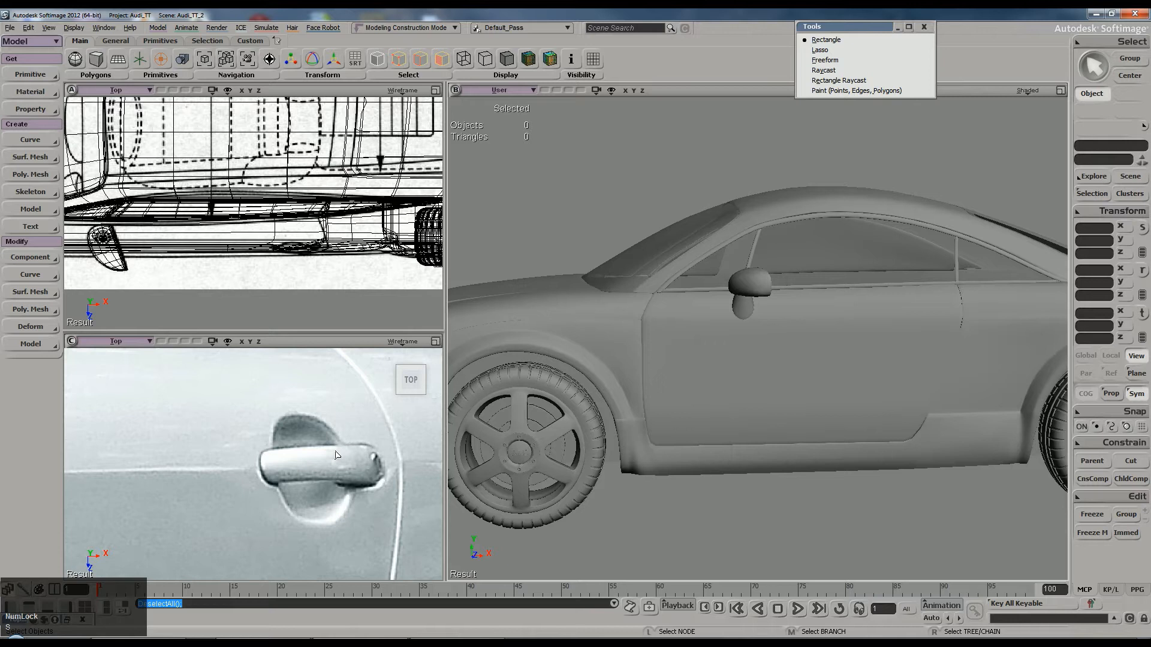
scroll(779, 468, "down", 3)
key("s")
right_click_drag(811, 457, 852, 389)
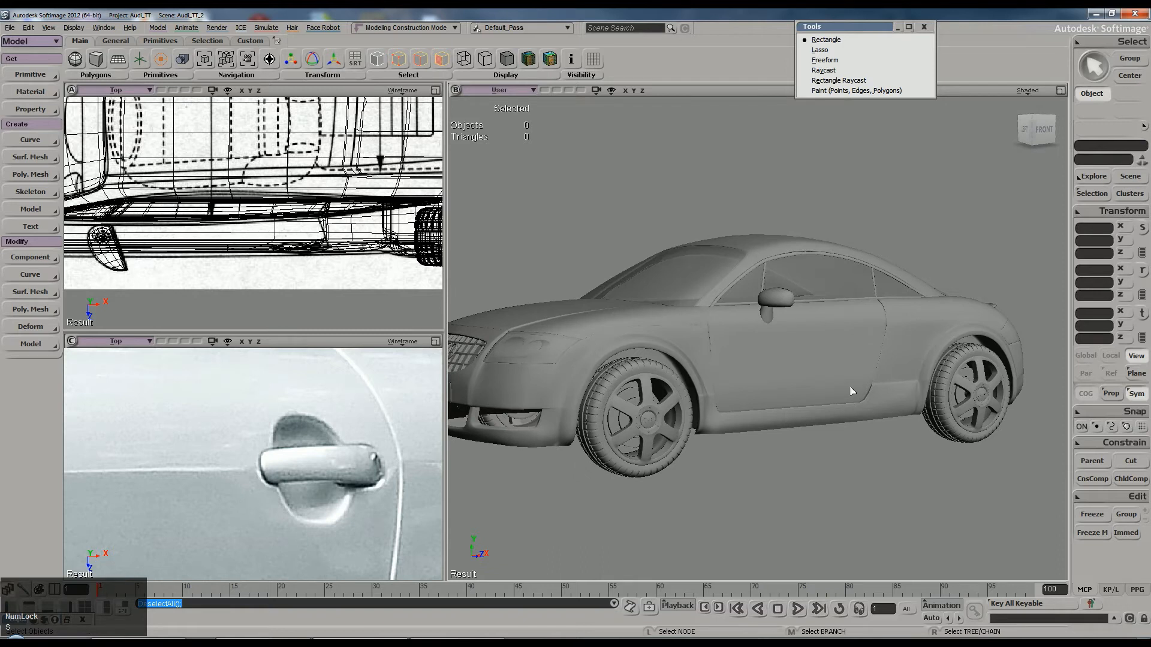
left_click(847, 323)
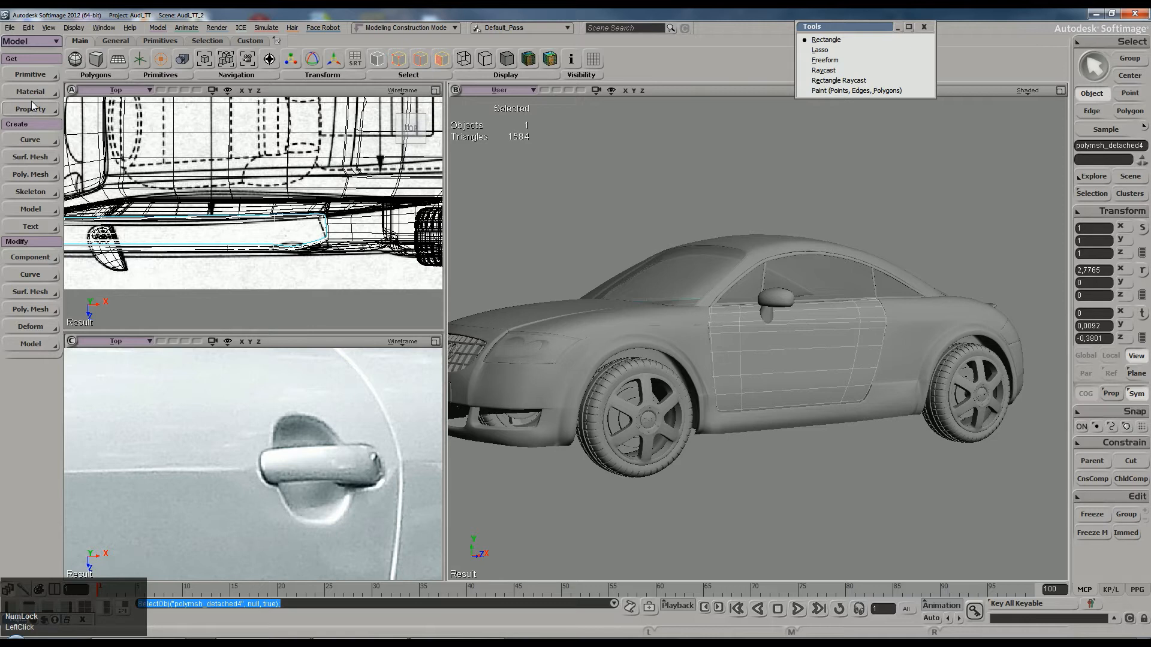
left_click(29, 74)
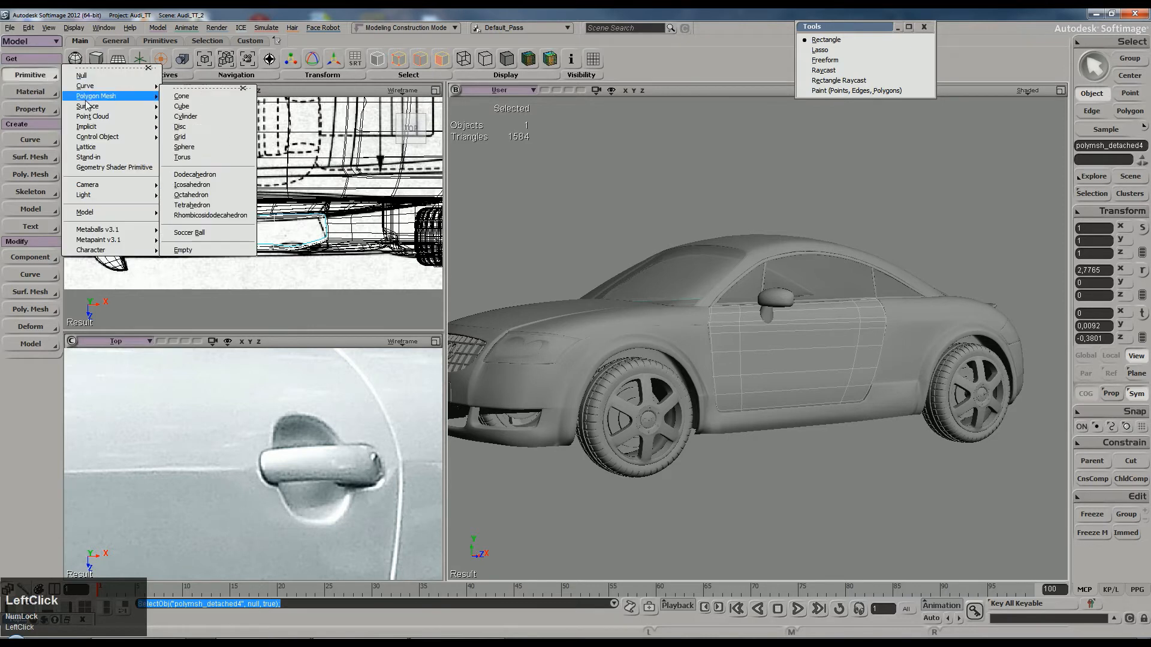
left_click(186, 147)
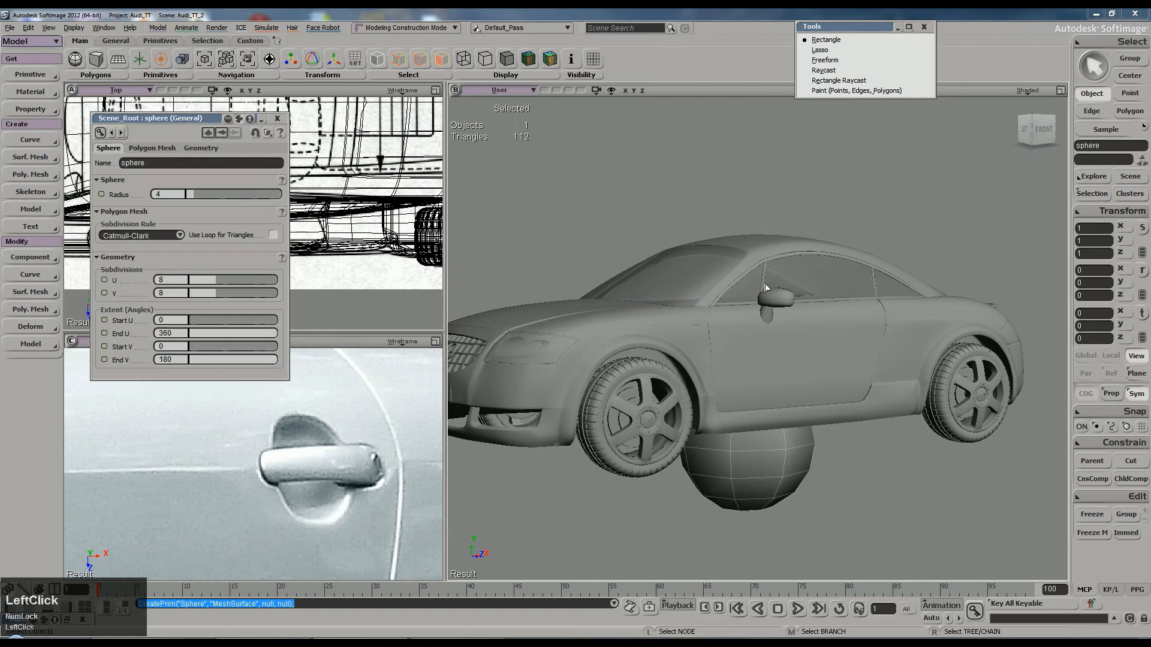
scroll(754, 306, "down", 2)
left_click(277, 118)
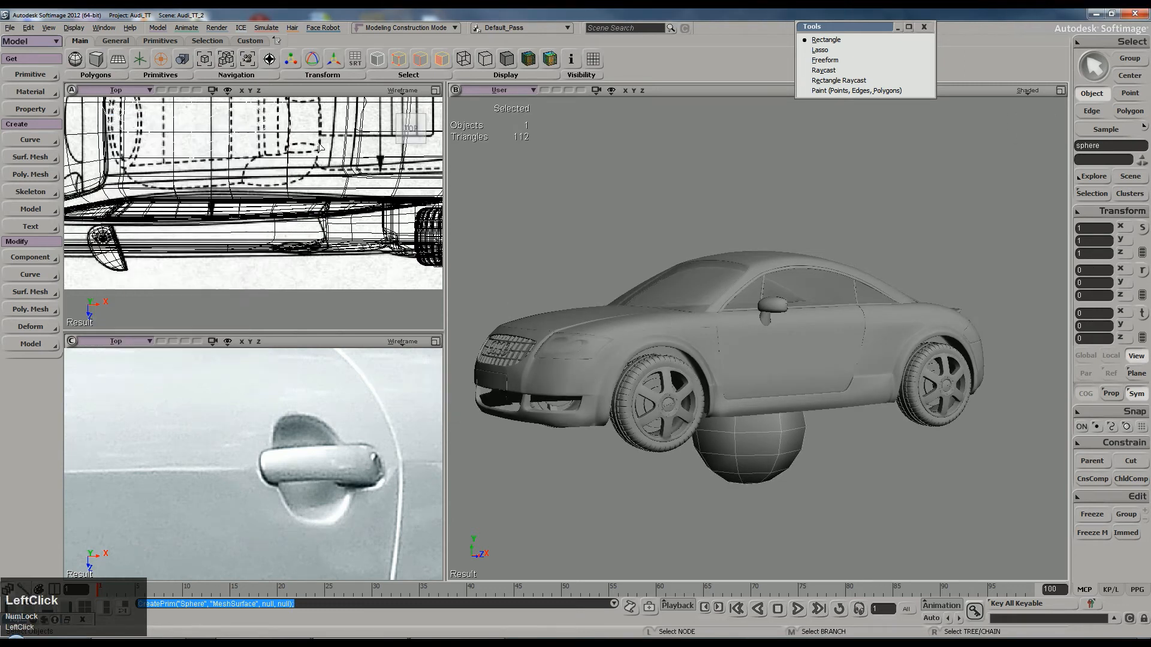
Step: Move the sphere over the door handle on the top blueprint, at about X 3.42 and Z 7.05
key("v")
left_click_drag(788, 434, 860, 442)
left_click_drag(221, 267, 329, 266)
scroll(329, 264, "up", 2)
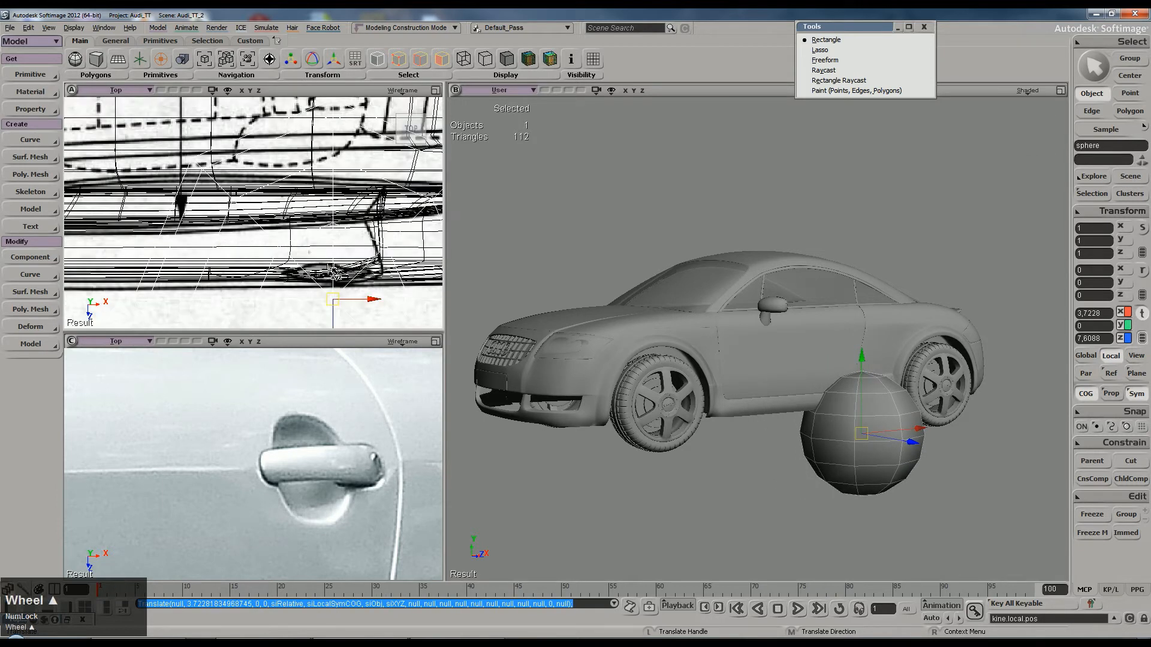
left_click_drag(348, 317, 333, 292)
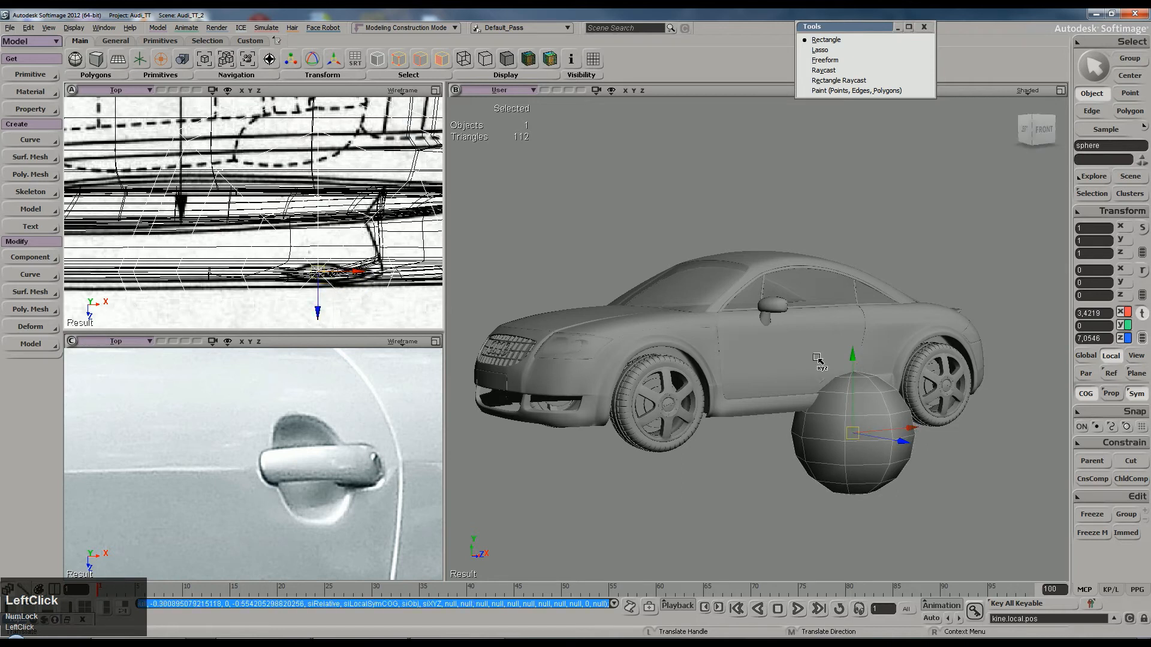
Step: Scale the sphere uniformly to about 0.19 and raise it to door handle height at about Y 6.73
key("x")
left_click_drag(854, 433, 817, 460)
key("v")
left_click_drag(845, 384, 842, 281)
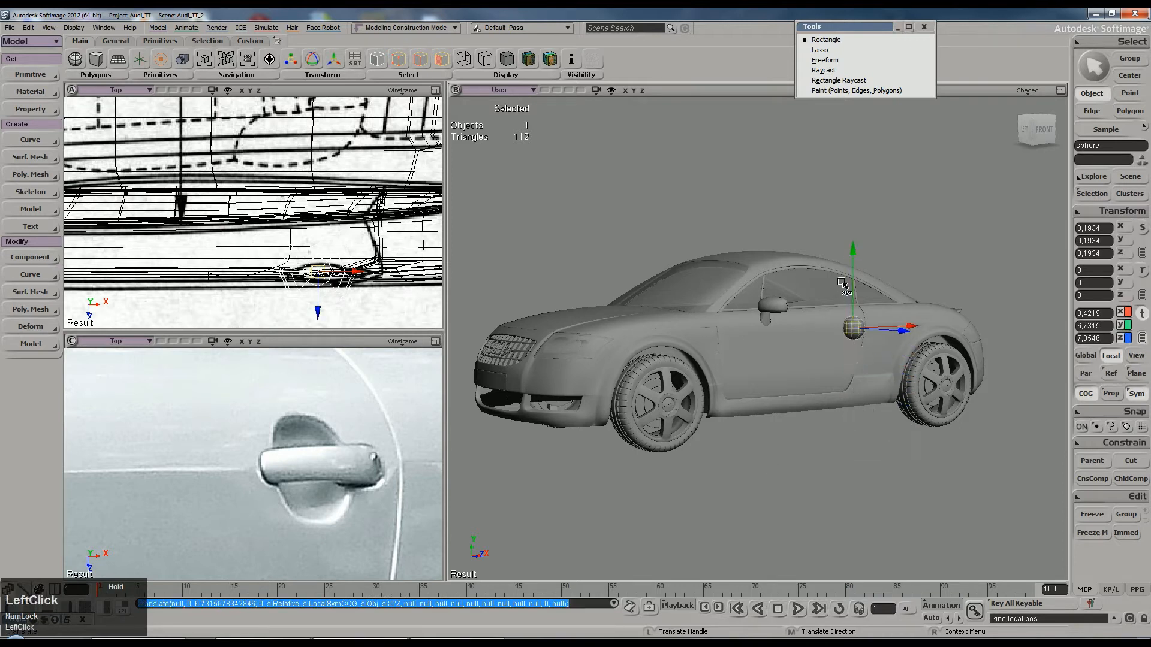
Step: Rotate the sphere 90 degrees about the X axis so its pole faces out from the door
key("f")
scroll(853, 369, "down", 6)
key("s")
mouse_move(815, 324)
right_mouse_down()
mouse_move(859, 344)
mouse_move(827, 324)
mouse_move(797, 336)
right_mouse_up()
key("c")
left_click_drag(795, 295, 819, 419, "shift")
key("f")
key("s")
right_click_drag(740, 360, 773, 354)
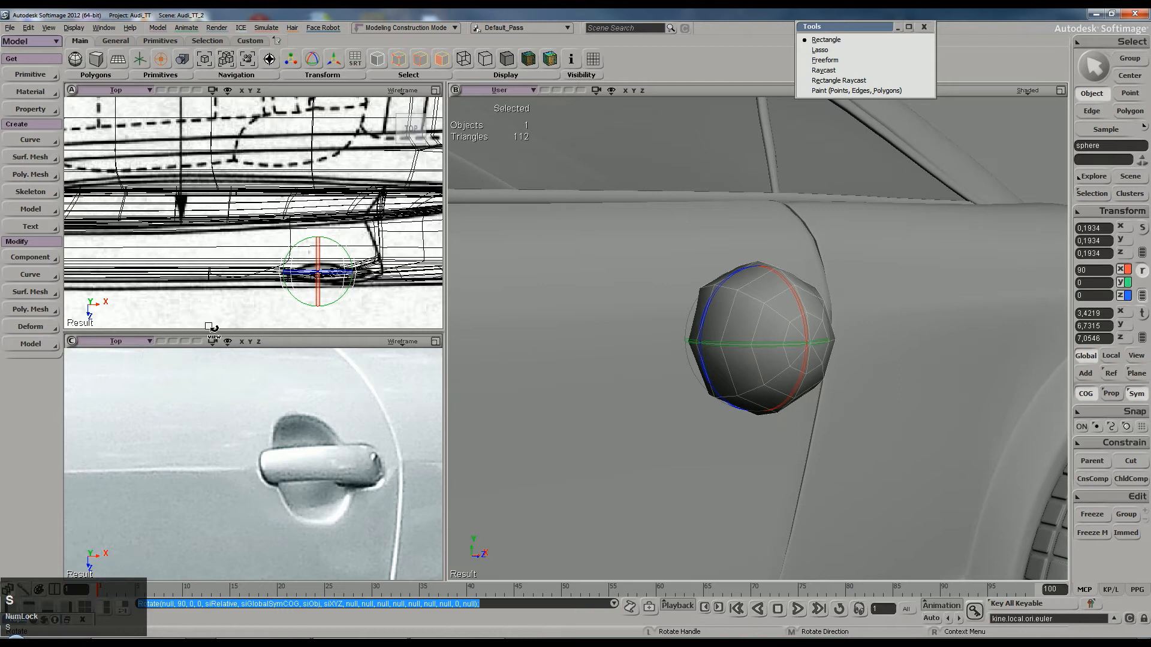
Step: Show the Front blueprint in place of the handle photo and move the sphere globally onto the drawn handle recess
left_click(126, 340)
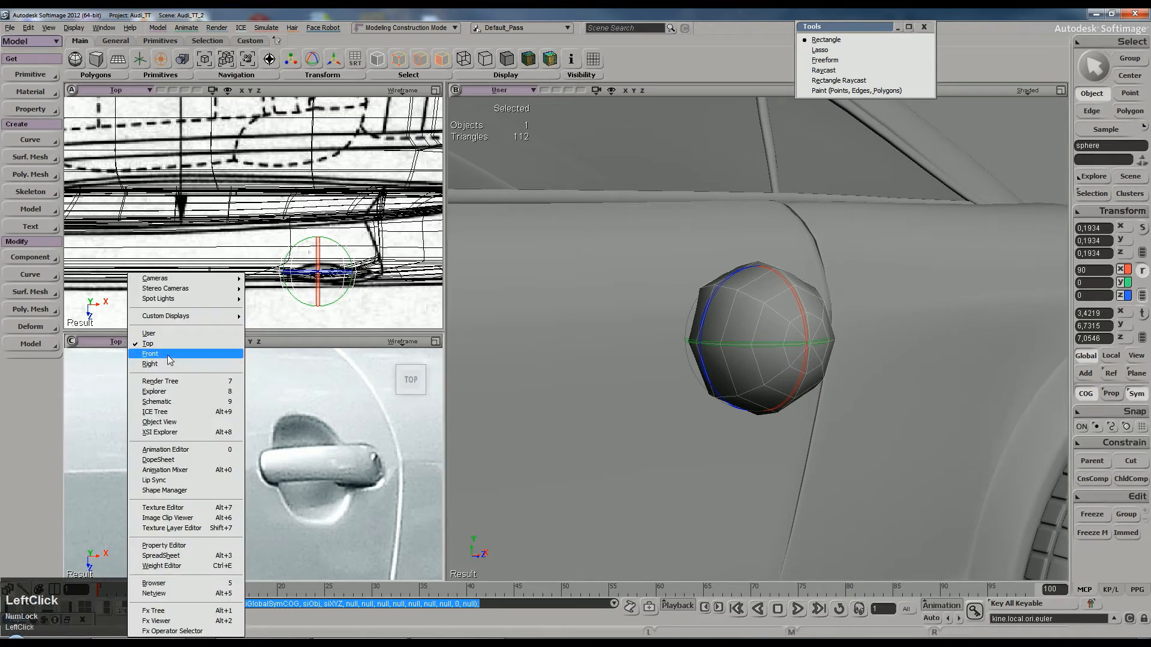
left_click(150, 354)
key("s")
left_click_drag(319, 444, 284, 438)
scroll(320, 447, "up", 5)
scroll(329, 459, "down", 9)
scroll(339, 439, "up", 5)
scroll(339, 444, "up", 10)
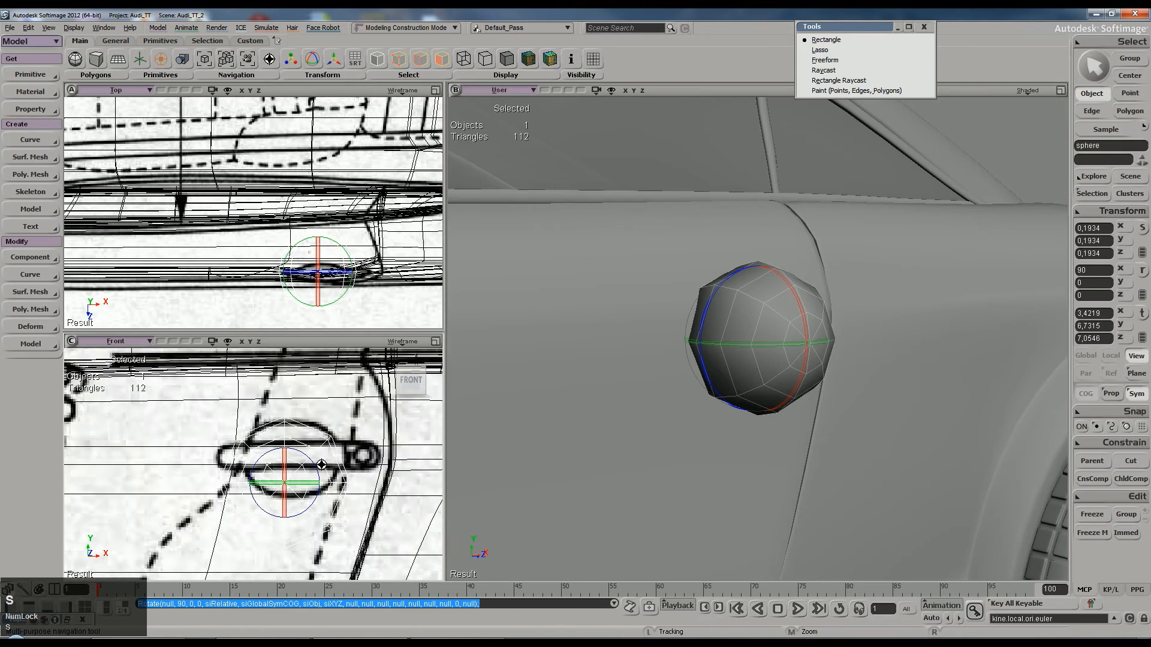
key("c")
key("v")
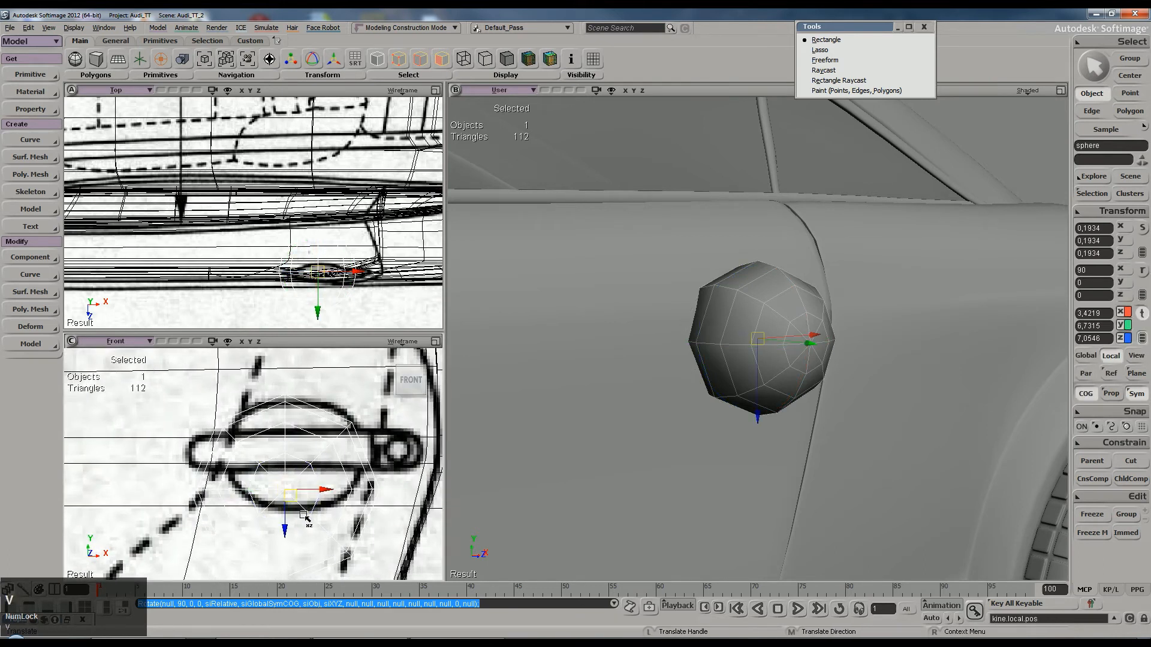
left_click(1085, 355)
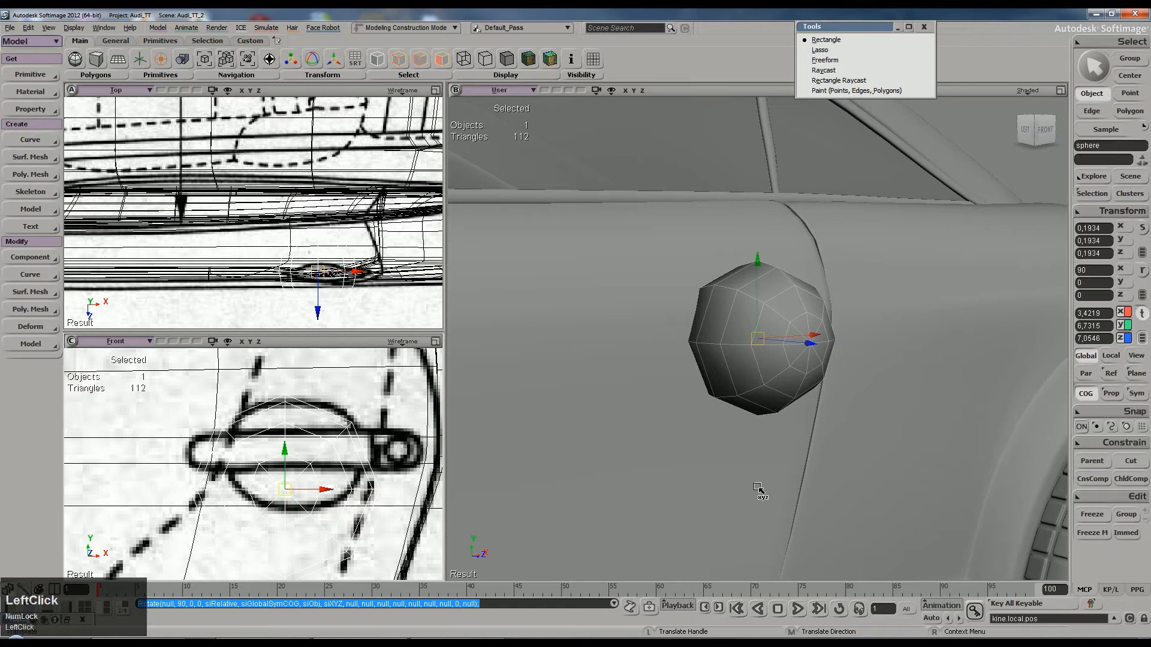
left_click_drag(302, 463, 310, 424)
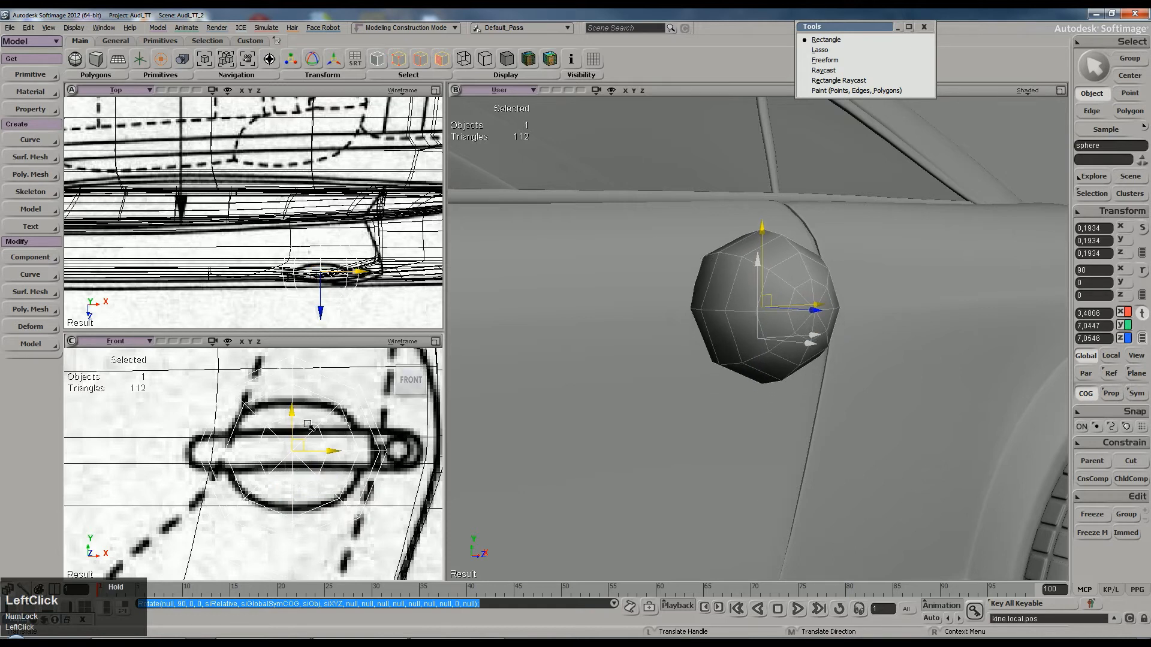
Step: Scale the sphere to about 0.155 in X and 0.114 in Z and center it on the recess outline
key("x")
left_click_drag(293, 492, 299, 466)
left_click_drag(333, 458, 320, 456)
key("v")
left_click_drag(298, 408, 298, 410)
Step: Flatten the sphere along its local Y axis to a scale of about 0.076
right_click_drag(760, 255, 797, 302)
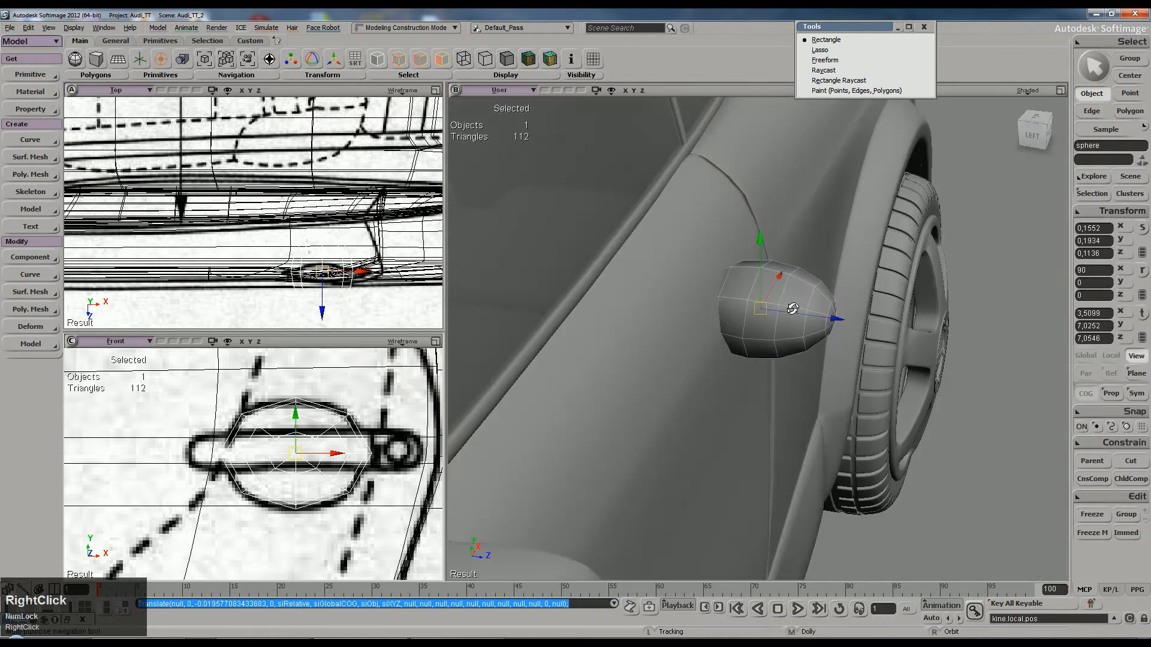
key("x")
left_click_drag(833, 313, 760, 317)
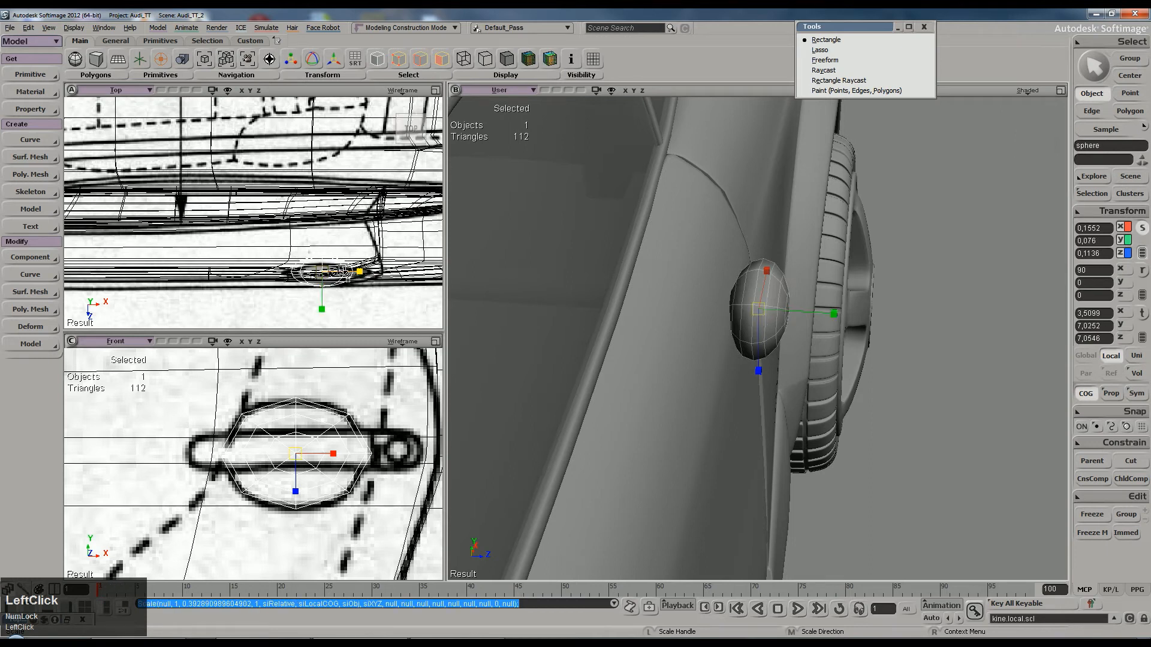
Step: Tilt the flattened sphere about the global X axis to about 76.6 degrees to follow the door's slope
key("s")
right_click_drag(726, 279, 710, 239)
scroll(723, 262, "up", 4)
key("c")
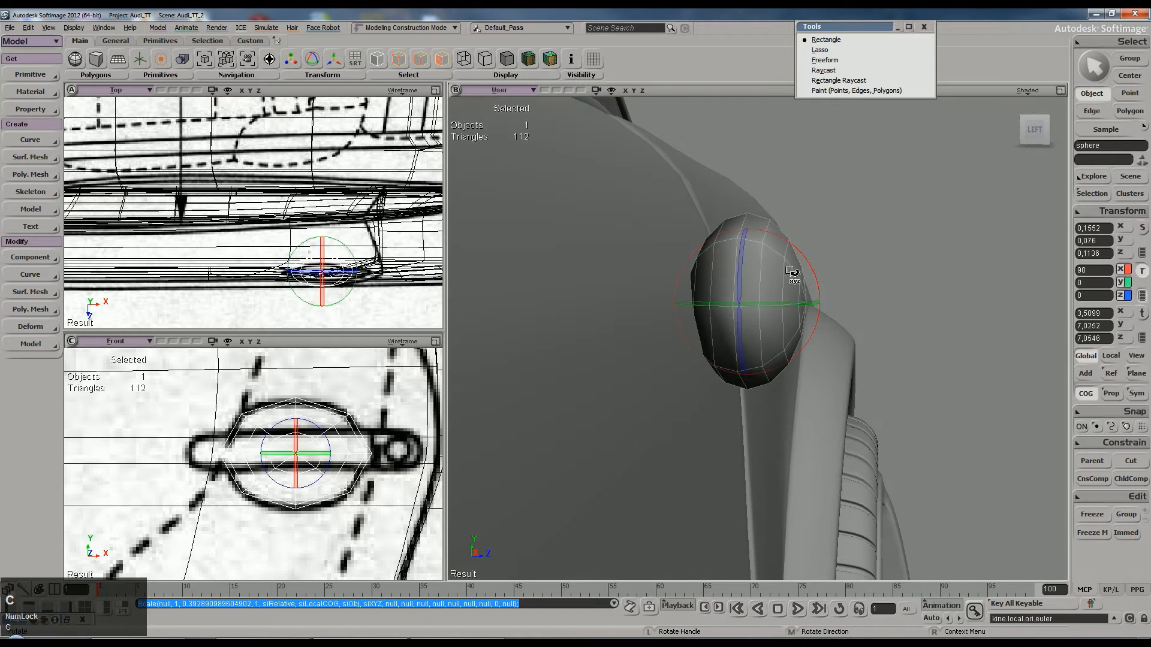
mouse_move(804, 259)
left_mouse_down()
mouse_move(797, 249)
mouse_move(807, 246)
left_mouse_up()
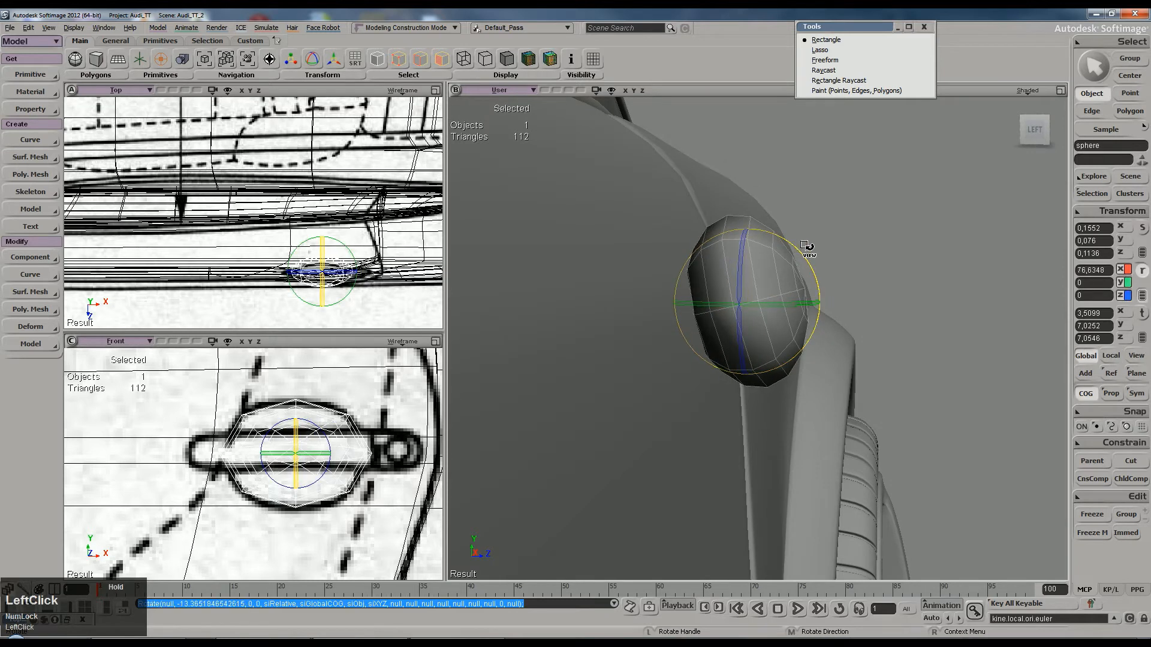
Step: Turn on Wireframe On Shaded and push the sphere along its local Y axis partly into the door surface
left_click(1028, 90)
left_click(983, 198)
key("s")
mouse_move(855, 249)
right_mouse_down()
mouse_move(803, 260)
mouse_move(821, 257)
mouse_move(804, 236)
mouse_move(806, 136)
mouse_move(814, 246)
mouse_move(849, 246)
mouse_move(827, 288)
right_mouse_up()
scroll(820, 250, "down", 3)
key("v")
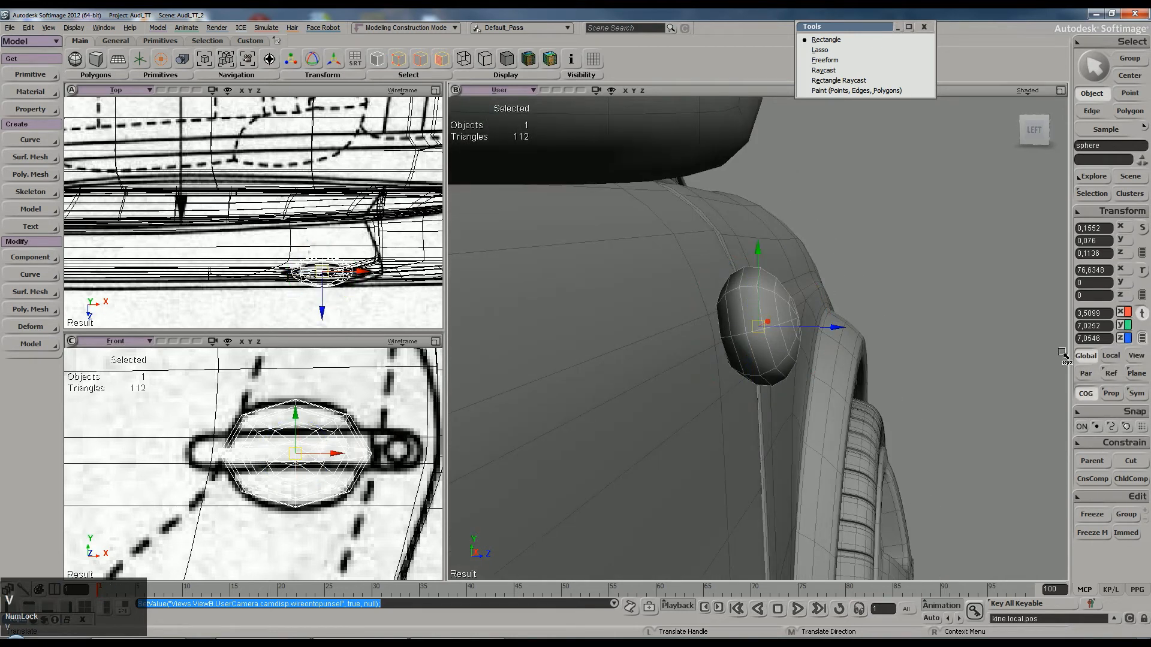
left_click(1110, 356)
left_click_drag(829, 313, 832, 321)
key("s")
right_click_drag(809, 317, 749, 311)
key("s")
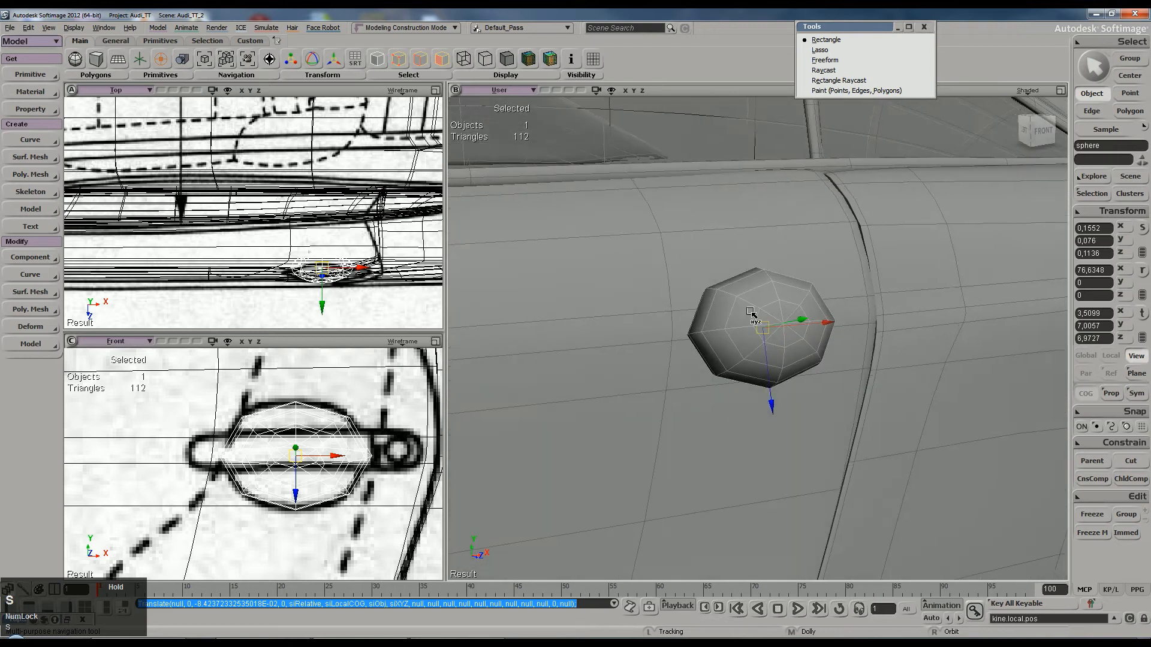
Step: Select the door panel and lower its subdivision to the base mesh level
key("space")
left_click(760, 231)
scroll(760, 232, "down", 5)
key("s")
right_click_drag(760, 231, 745, 234)
key("backslash")
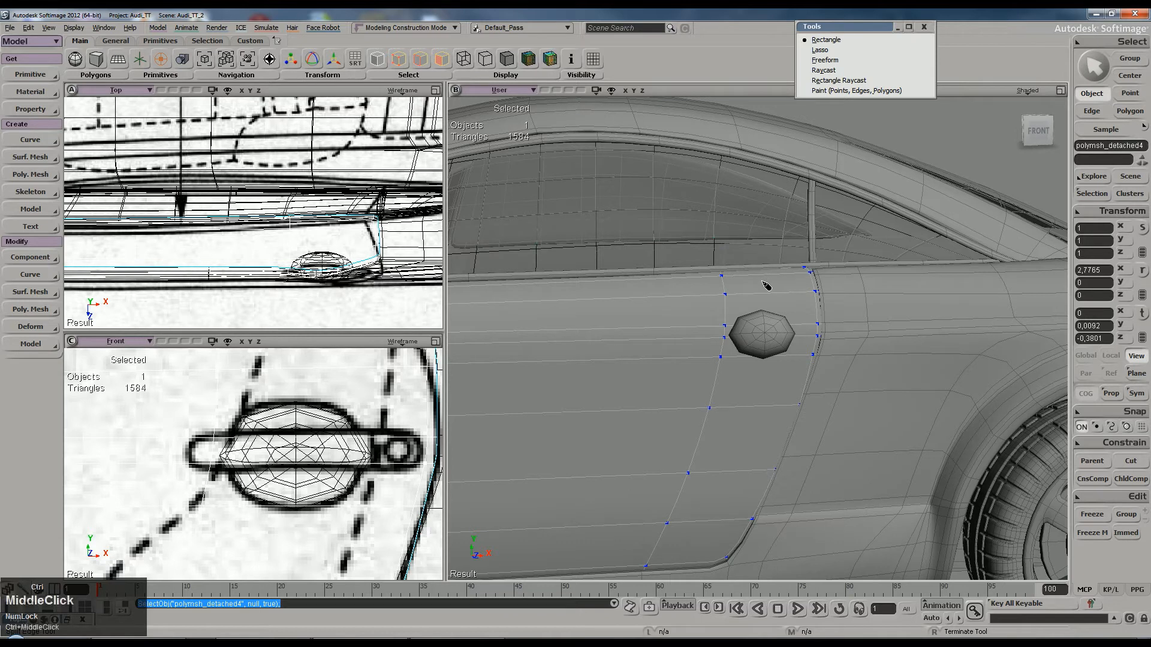
key("ctrl+z")
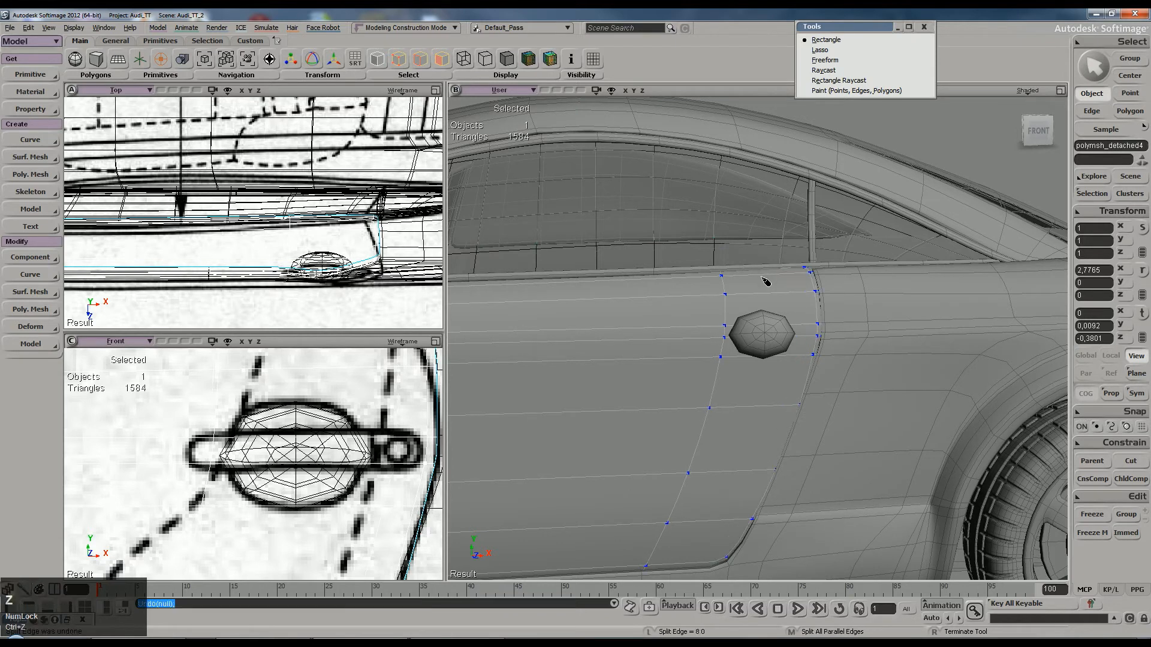
left_click(767, 294)
key("minus")
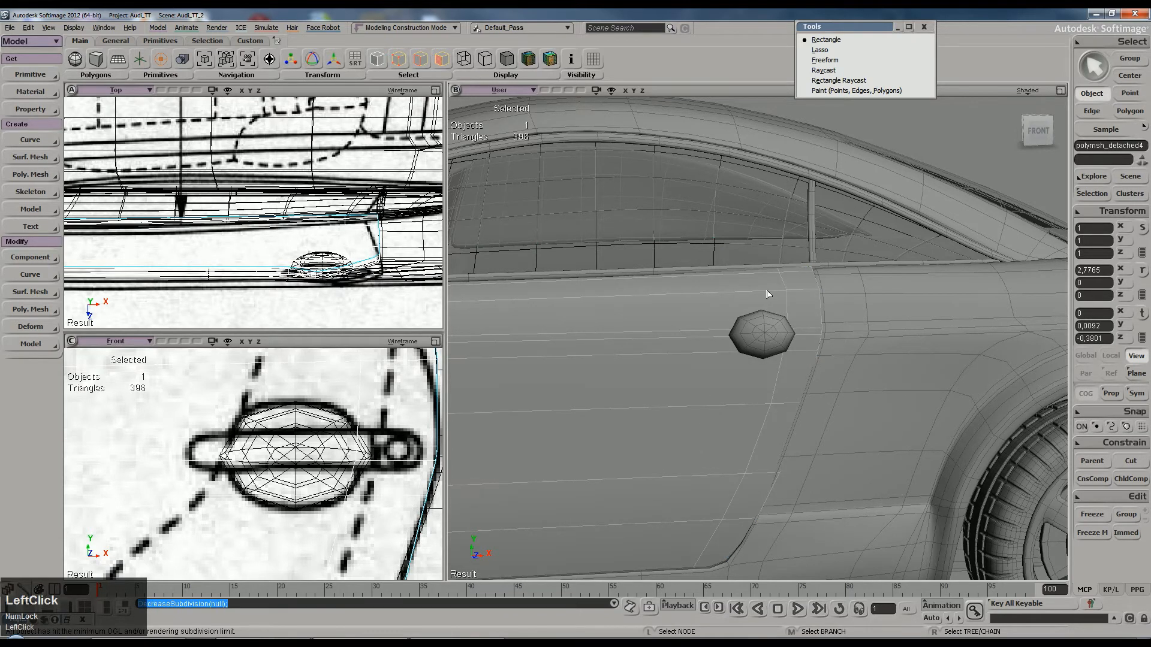
Step: Split the door's parallel horizontal edges with a vertical edge loop just ahead of the sphere, and raise the subdivision two levels
key("backslash")
left_click(733, 298)
key("space")
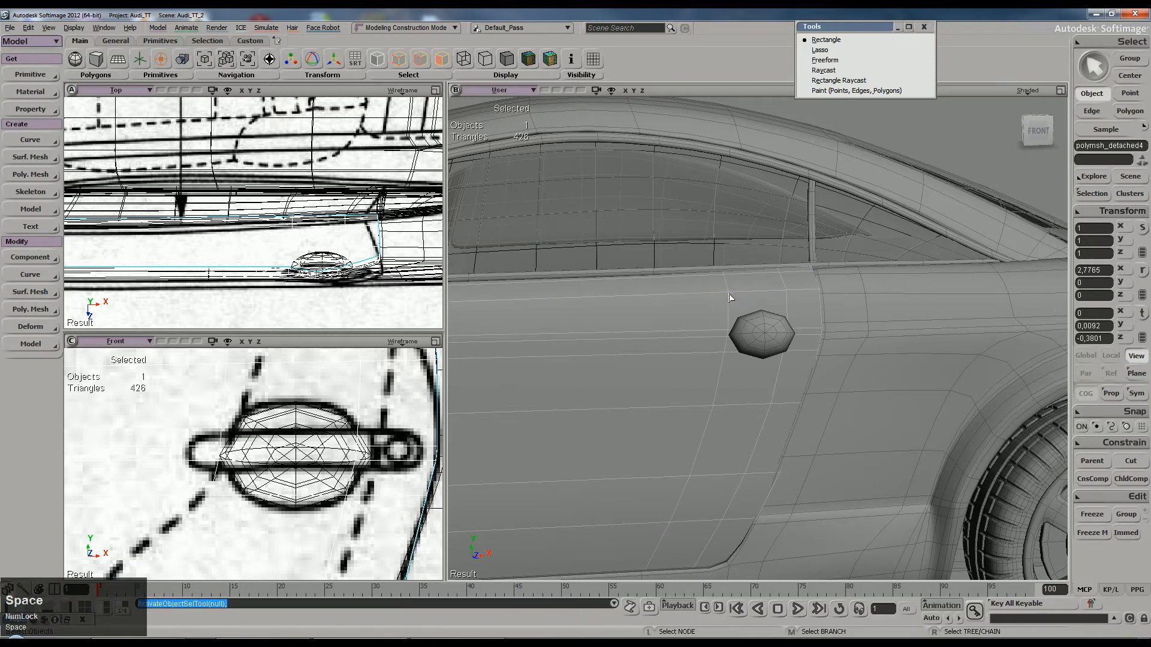
key("plus")
key("plus")
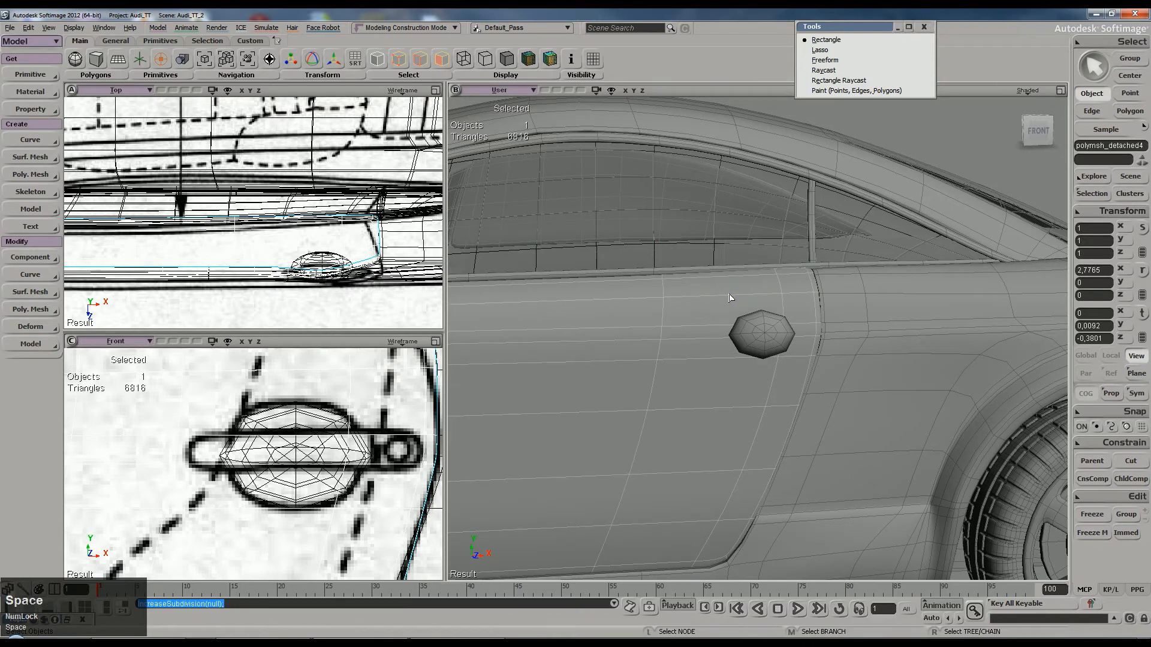
Step: Deselect the door panel and turn off Wireframe On Shaded in the shaded view
left_click(931, 145)
key("s")
right_click_drag(655, 359, 692, 348)
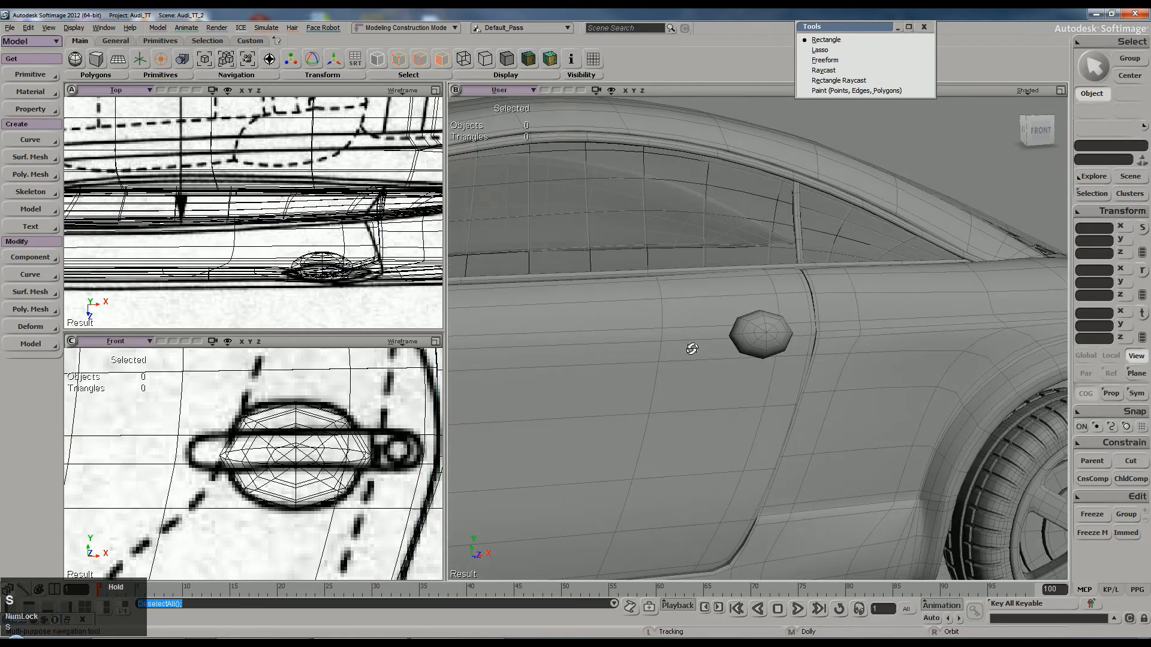
left_click(1027, 90)
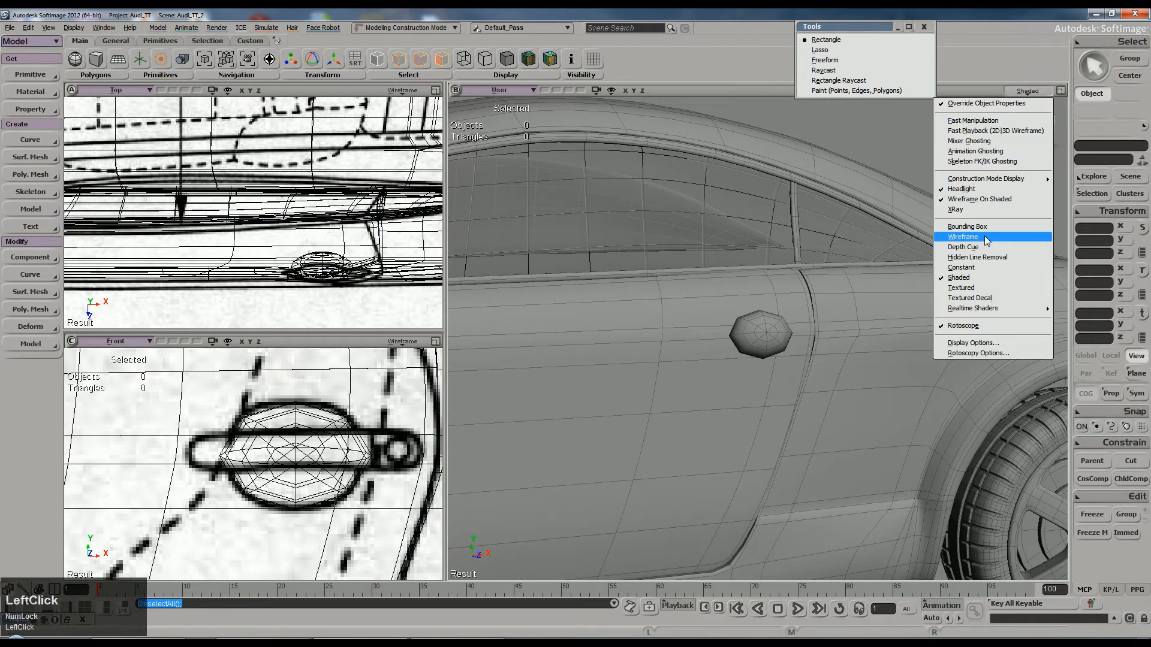
left_click(988, 201)
Step: Delete all connected polygons of the mirrored door on the opposite side of the car from the sphere
key("s")
scroll(863, 292, "down", 4)
mouse_move(863, 292)
right_mouse_down()
mouse_move(744, 328)
mouse_move(694, 392)
right_mouse_up()
scroll(745, 327, "down", 3)
left_click(694, 392)
key("y")
left_click(704, 388)
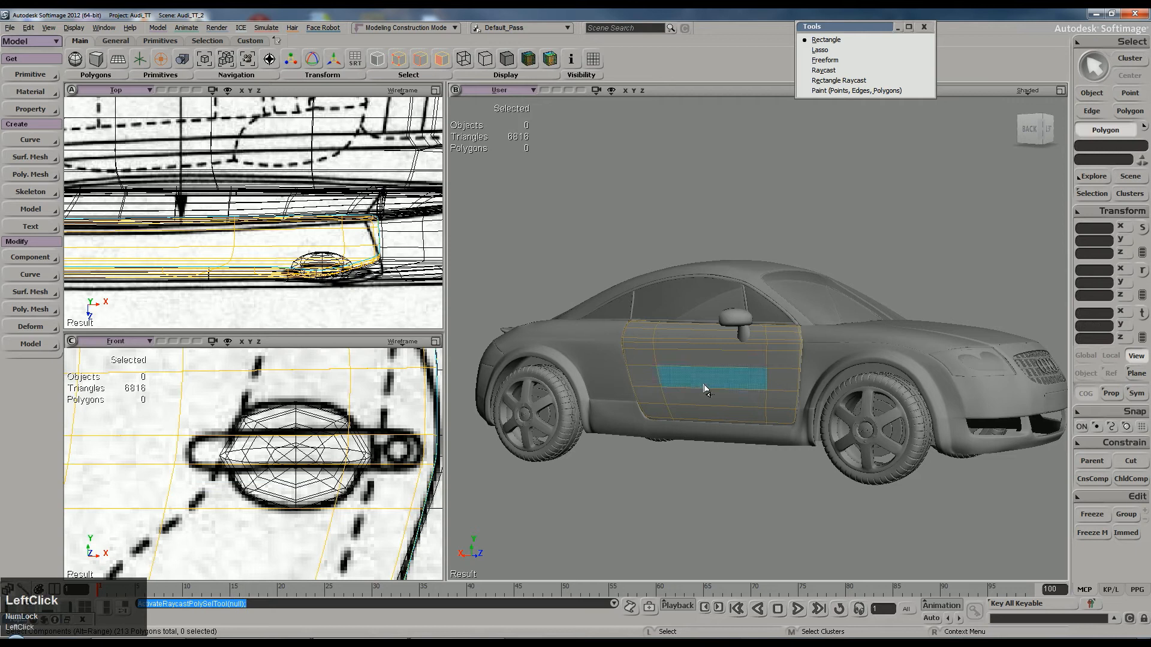
left_click(704, 388)
key("shift+equal")
key("shift+equal")
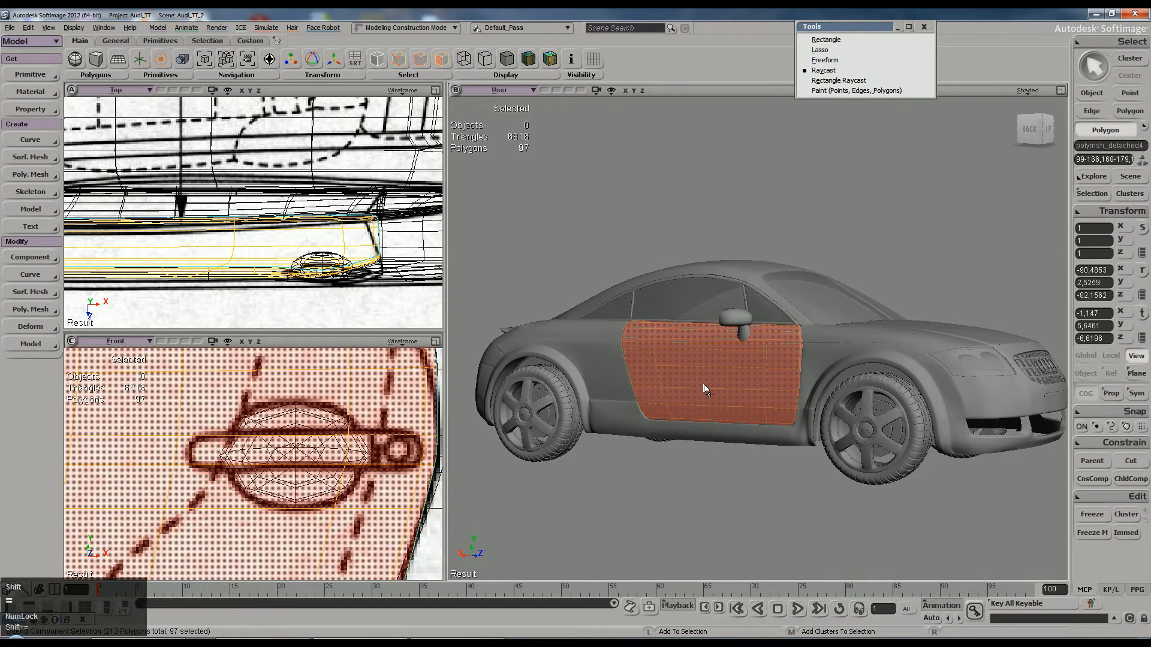
key("Delete")
Step: Select the remaining door panel together with three other parts and lower their subdivision to the base mesh level
key("s")
right_click_drag(806, 307, 717, 295)
middle_click_drag(717, 295, 760, 290)
left_click_drag(761, 290, 810, 311)
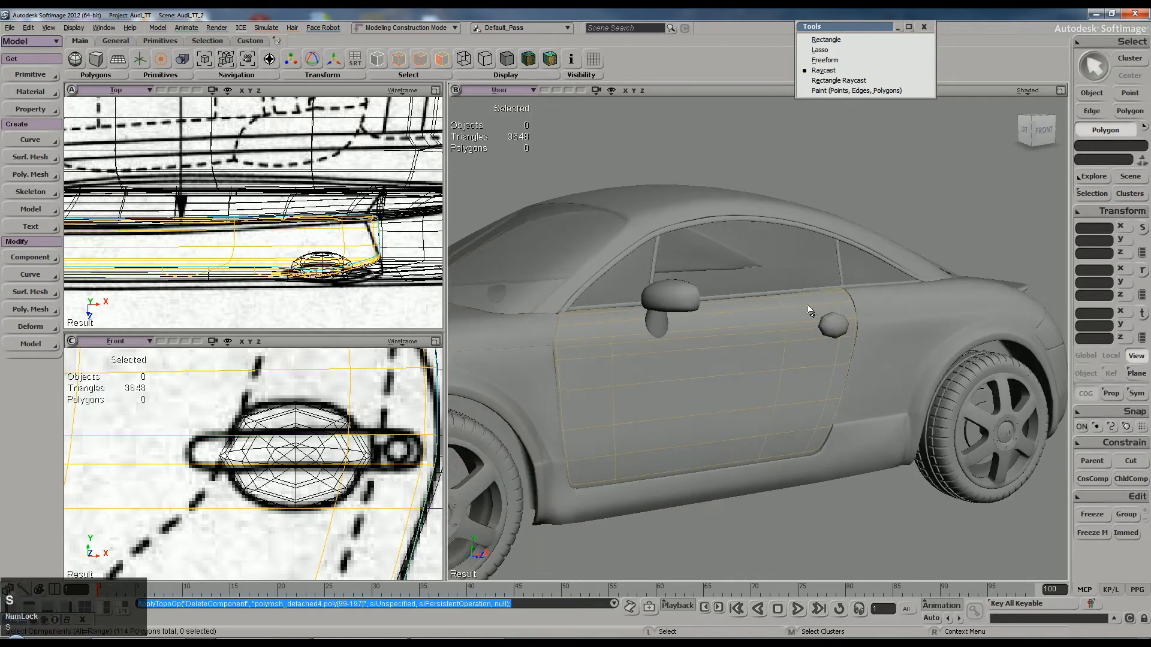
key("space")
left_click(818, 541)
key("s")
right_click_drag(818, 540, 808, 528)
left_click(811, 411)
key("s")
mouse_move(812, 411)
right_mouse_down()
mouse_move(803, 401)
mouse_move(814, 408)
right_mouse_up()
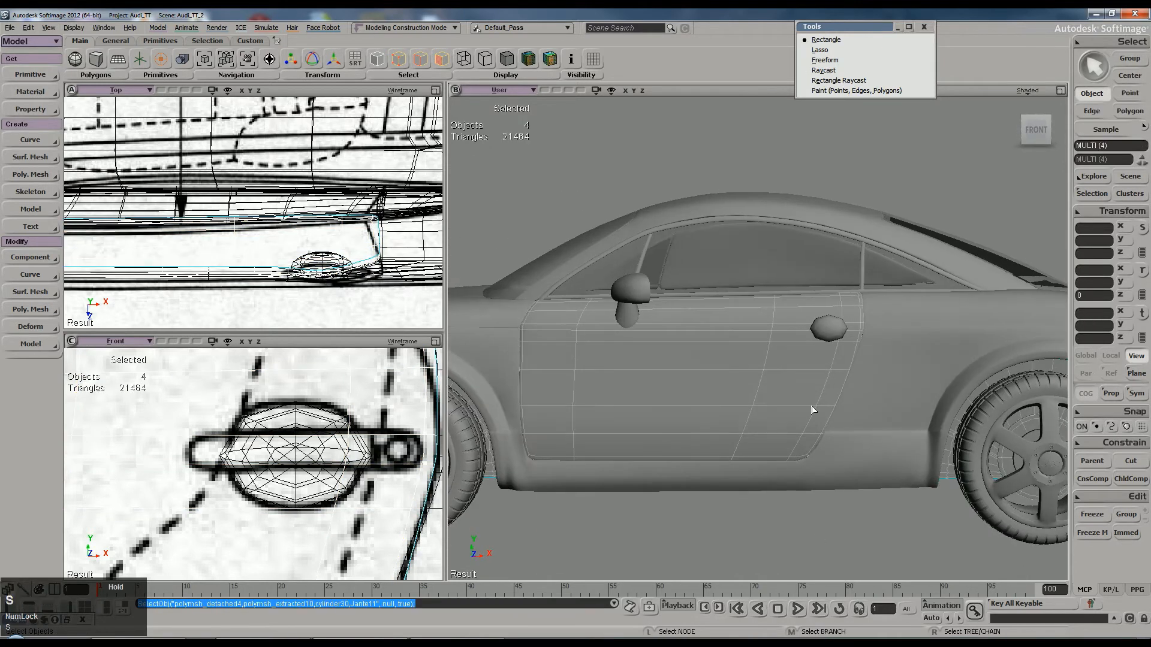
key("minus")
key("minus")
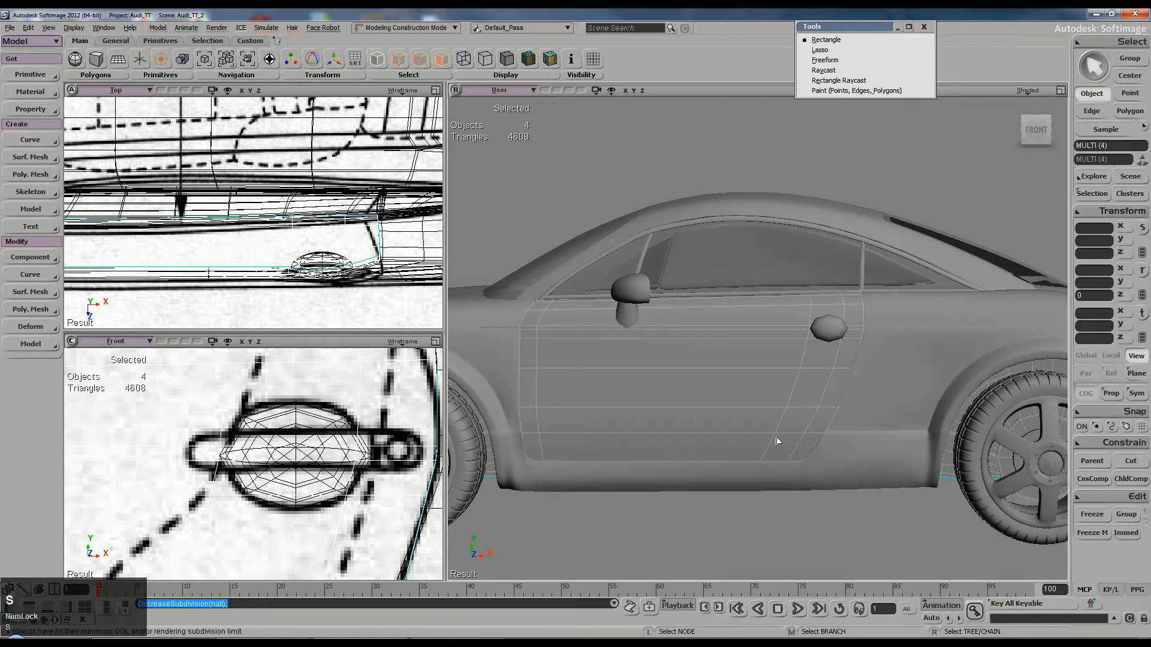
Step: Bisect the door's parallel horizontal edges twice to add two vertical edge loops between the front edge and the sphere
key("backslash")
middle_click(676, 337, "ctrl")
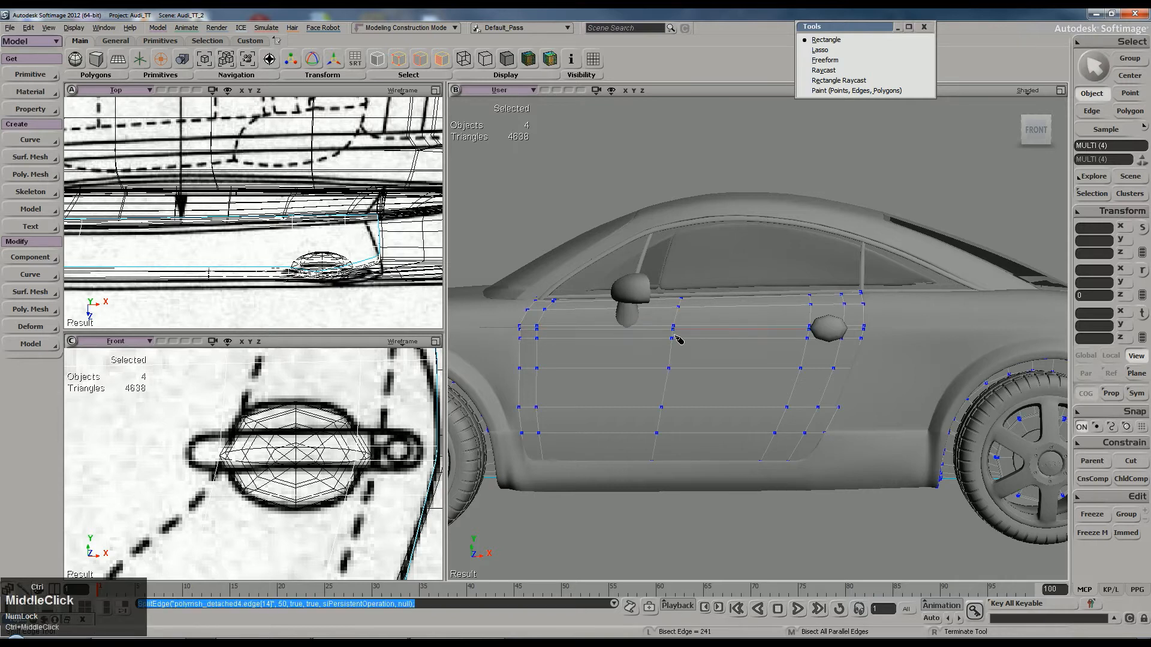
middle_click(753, 334, "ctrl")
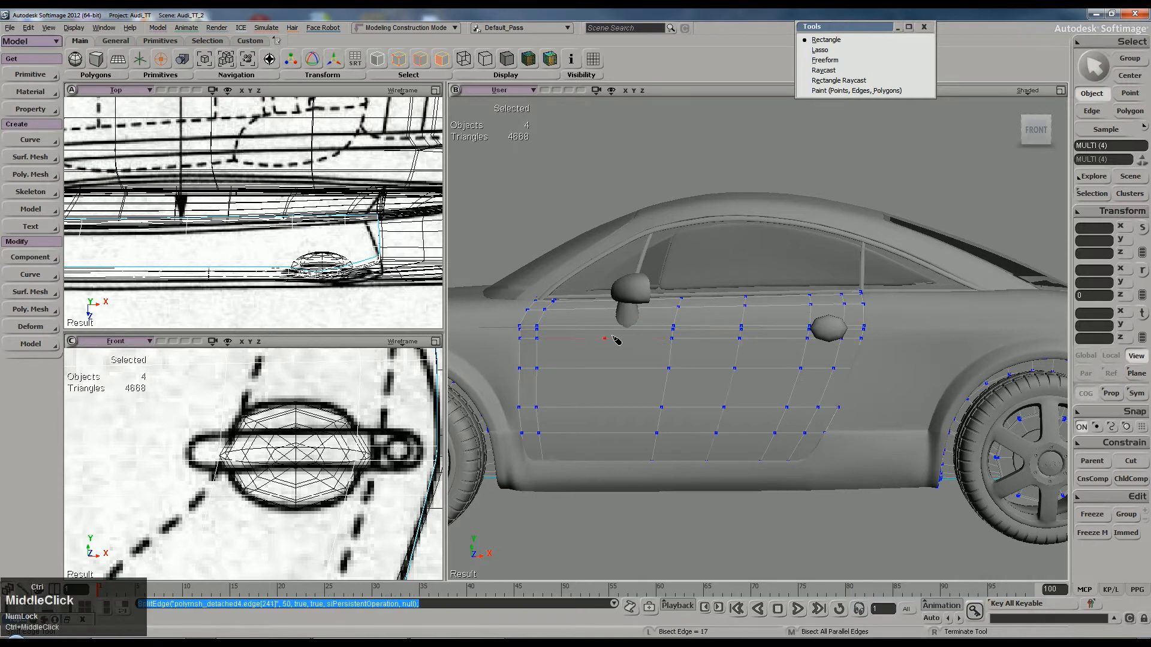
key("space")
left_click(740, 498)
Step: Select only the door panel, inspect its surface at a higher subdivision level, and return it to the base mesh
right_click_drag(740, 498, 801, 415)
left_click(795, 404)
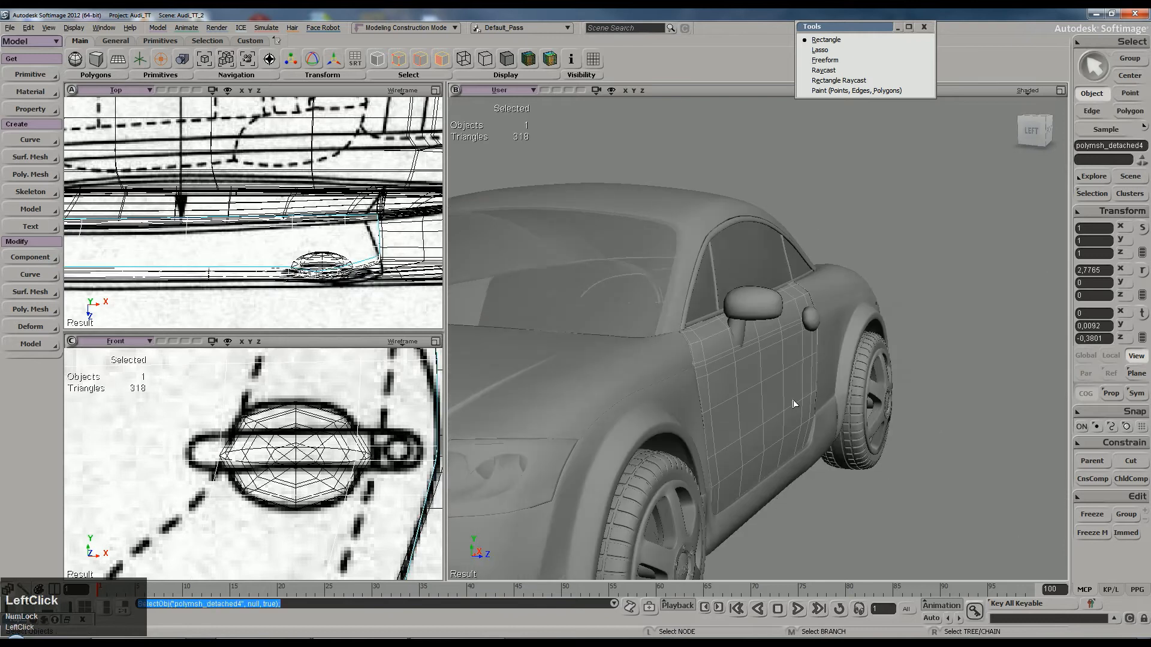
key("plus")
left_click(866, 511)
key("s")
right_click_drag(866, 511, 793, 465)
middle_click_drag(793, 465, 853, 327)
left_click(852, 327)
key("s")
right_click_drag(853, 327, 783, 314)
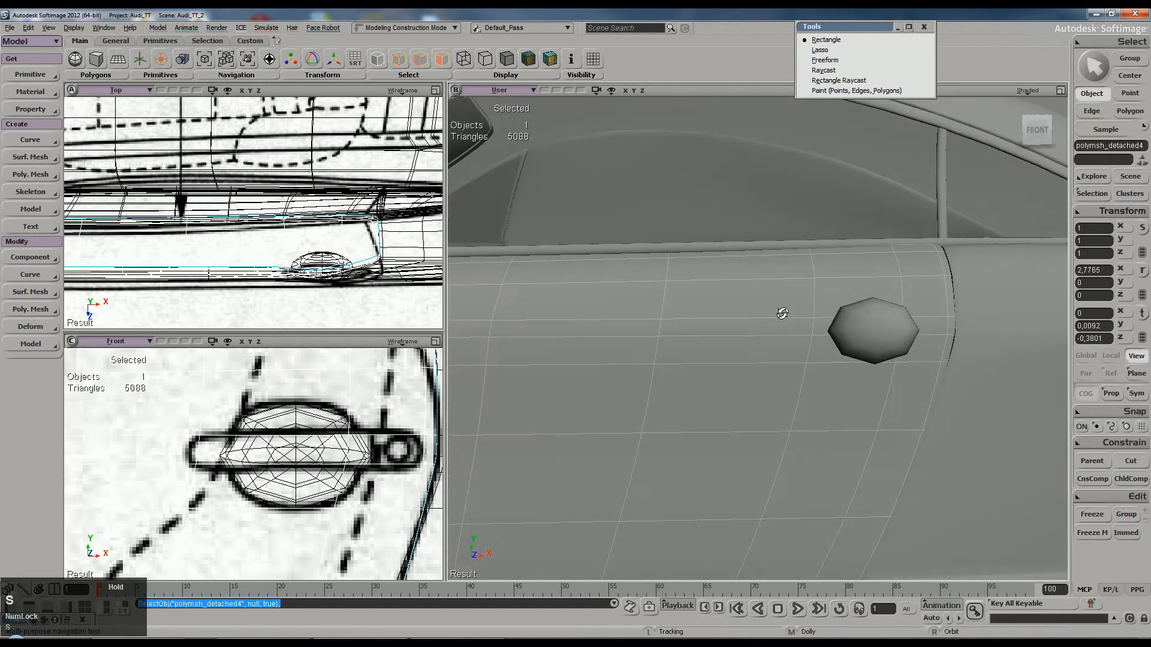
key("minus")
key("minus")
Step: Save the scene, freeze all the car's objects, and clear the selection
key("s")
right_click_drag(783, 353, 958, 342)
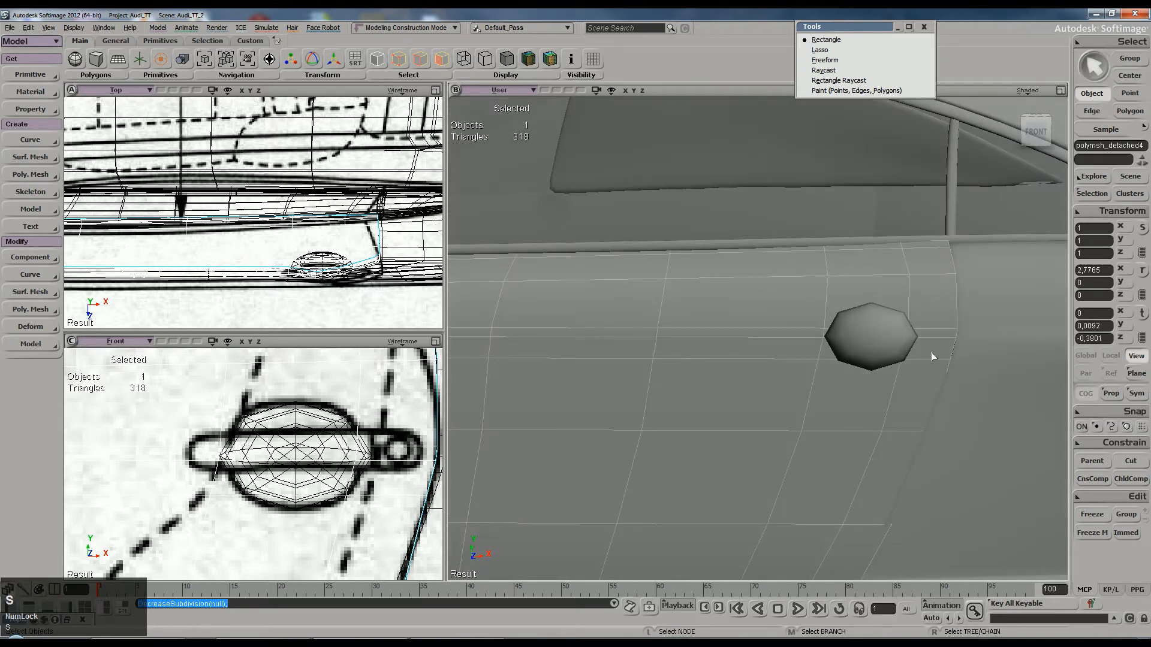
key("s")
right_click_drag(896, 295, 942, 288)
middle_click_drag(942, 288, 883, 315)
key("ctrl+s")
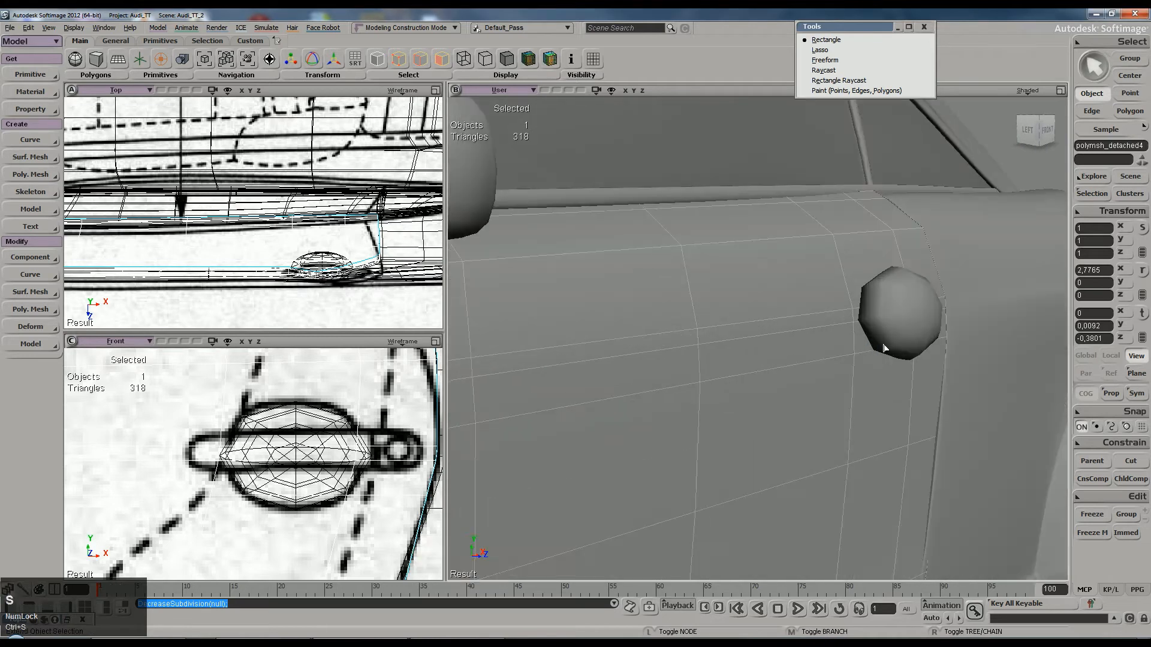
scroll(883, 315, "down", 6)
scroll(893, 305, "down", 5)
left_click_drag(550, 285, 898, 458)
left_click(1097, 515)
left_click(909, 452)
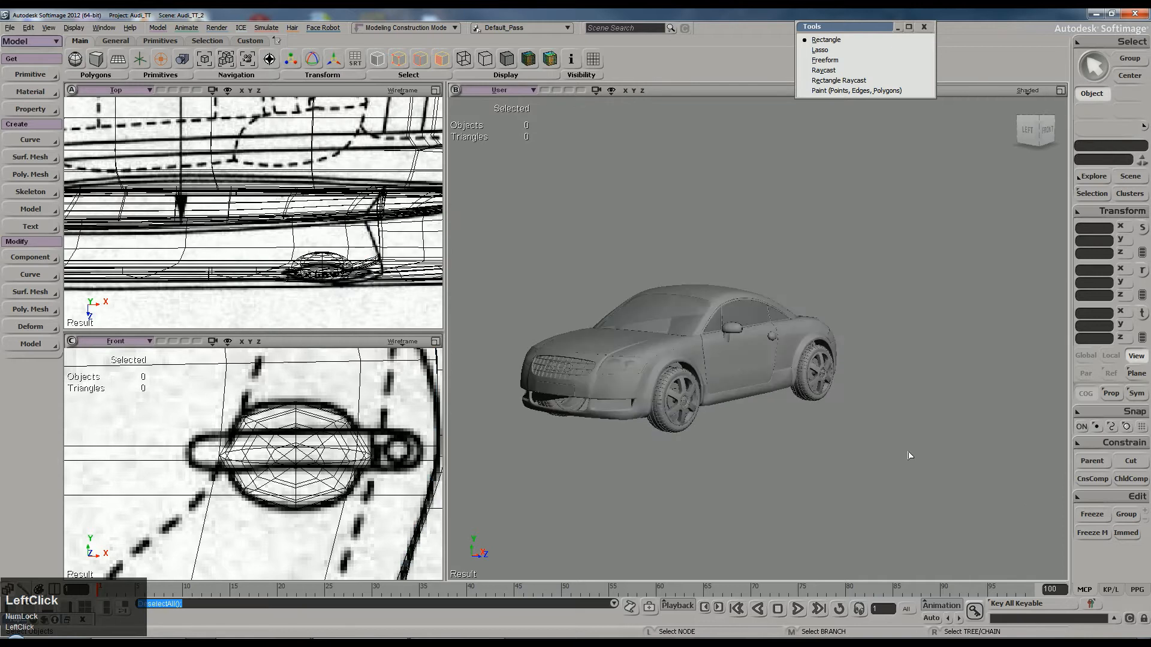
Step: Subtract the sphere from the door panel with a Boolean Difference and freeze both objects
scroll(909, 454, "up", 10)
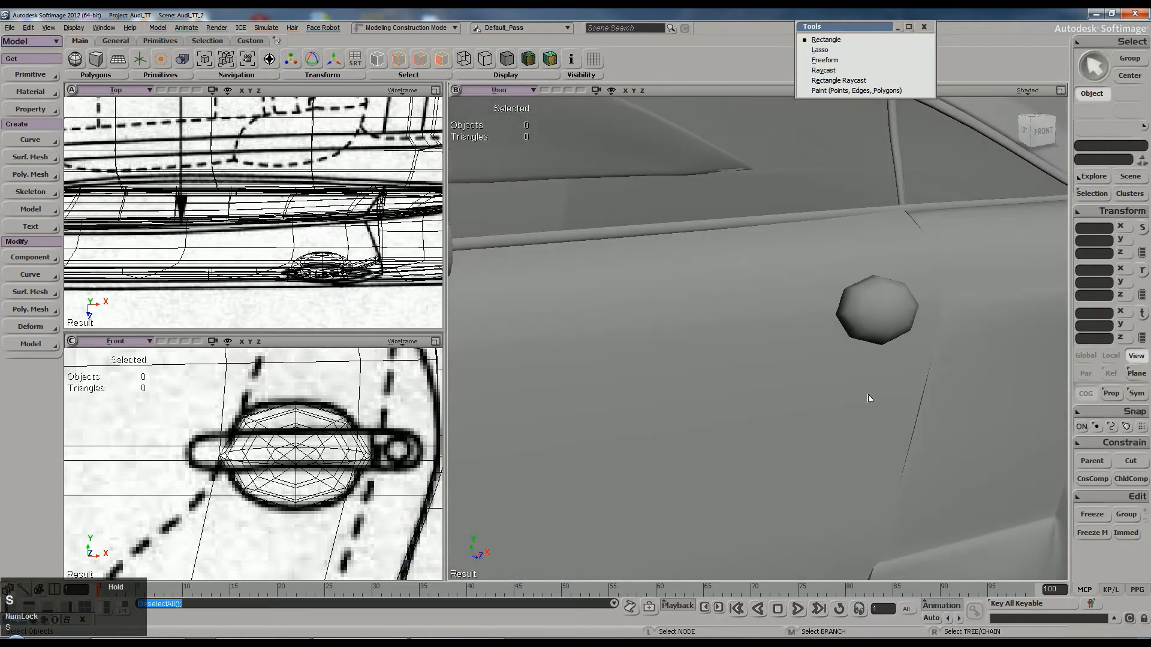
left_click(870, 397)
key("s")
right_click_drag(891, 393, 902, 396)
middle_click_drag(902, 395, 870, 395)
right_click_drag(870, 395, 859, 387)
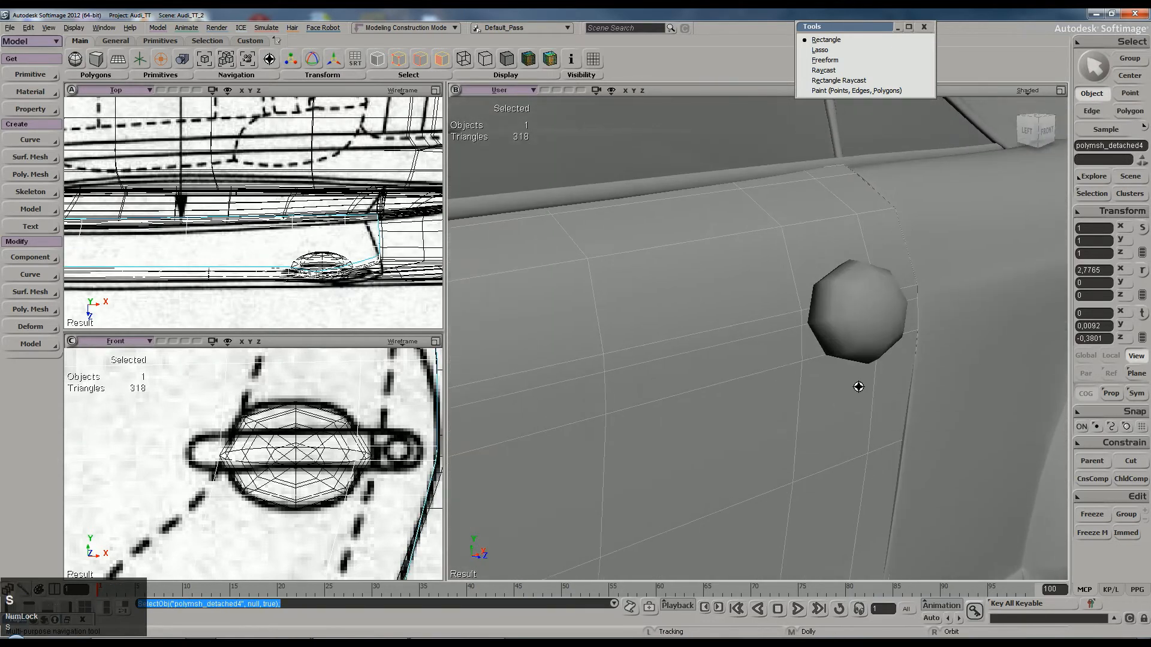
right_click_drag(696, 390, 731, 359)
key("s")
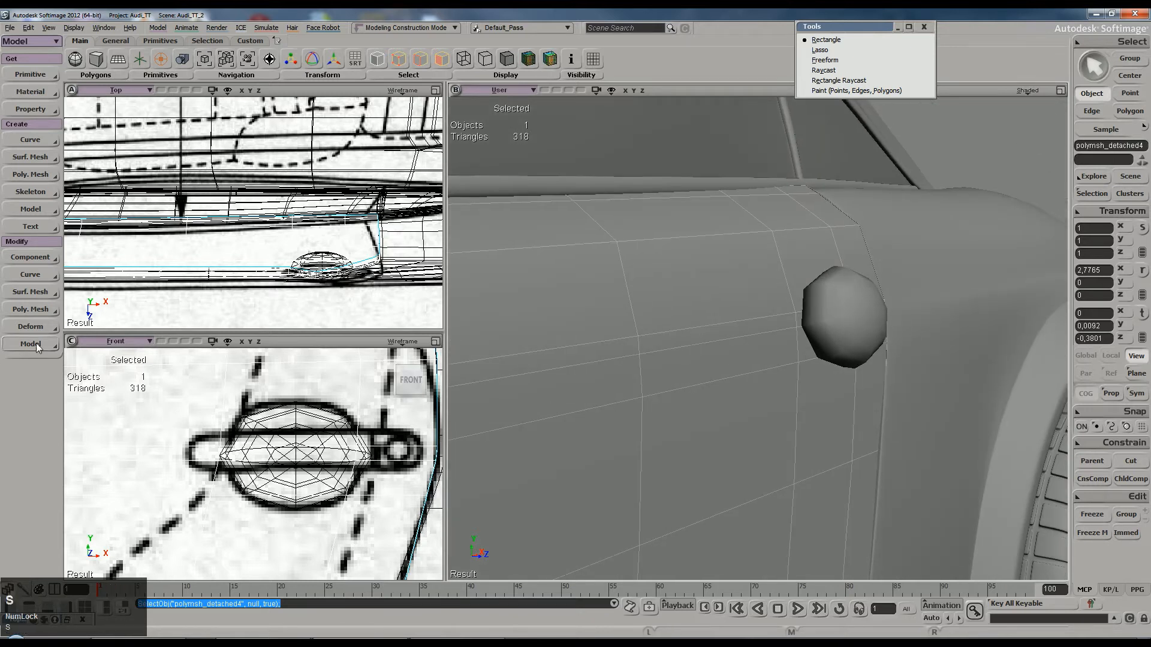
left_click(35, 310)
mouse_move(103, 533)
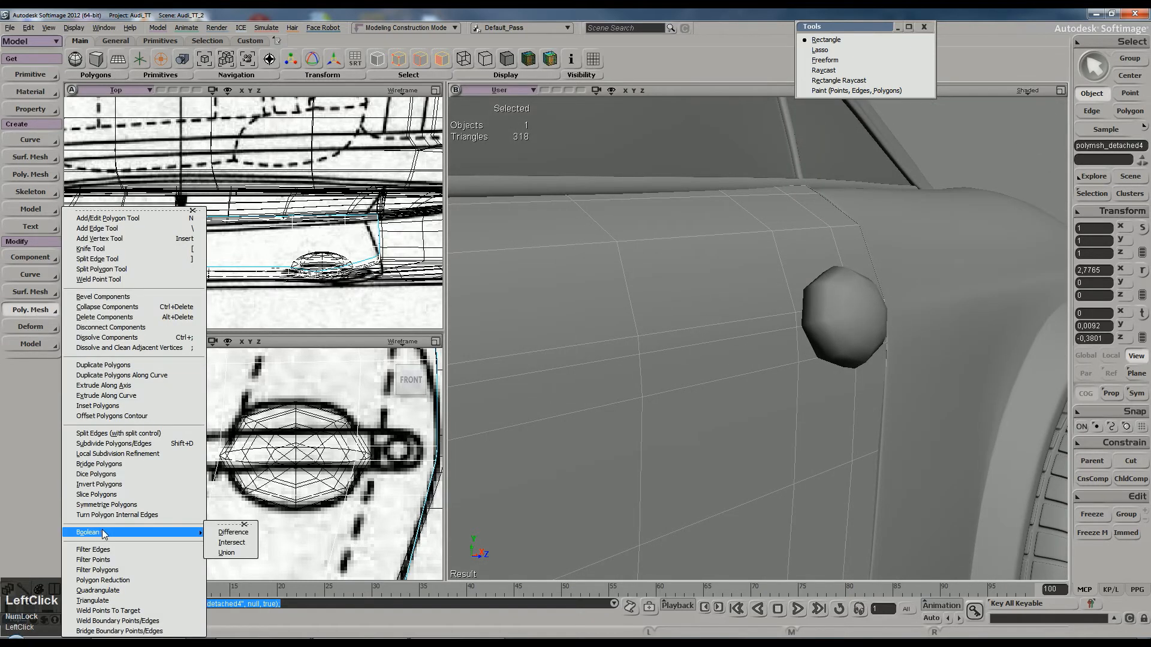
left_click(233, 533)
left_click(848, 304)
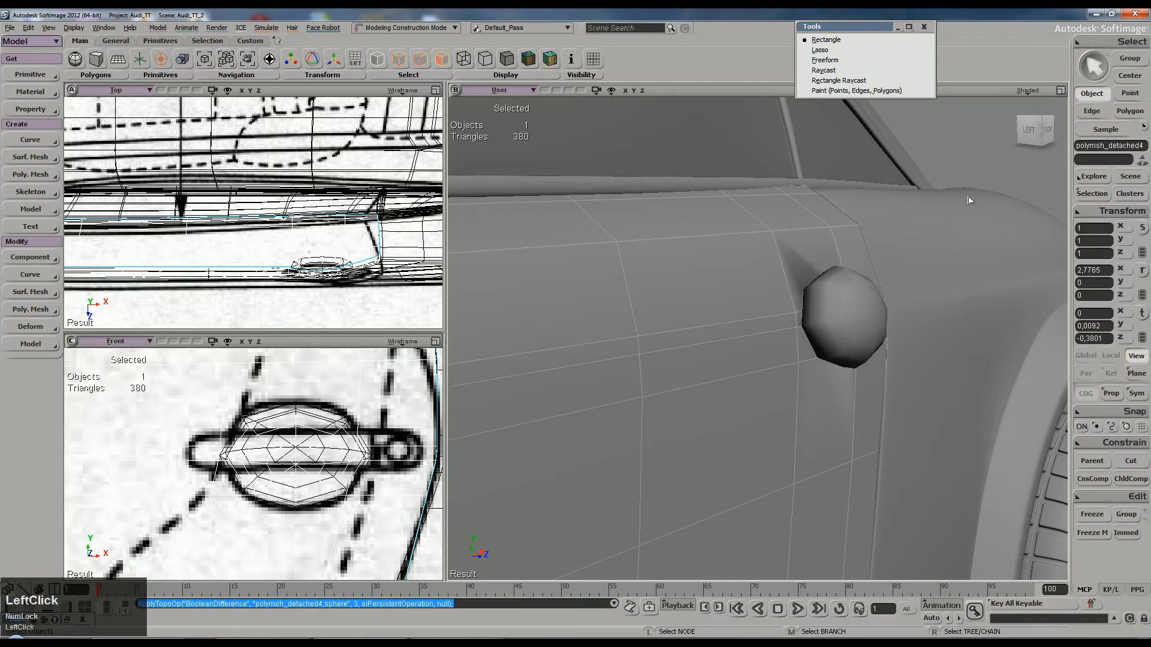
left_click(943, 411, "ctrl")
left_click(1100, 516)
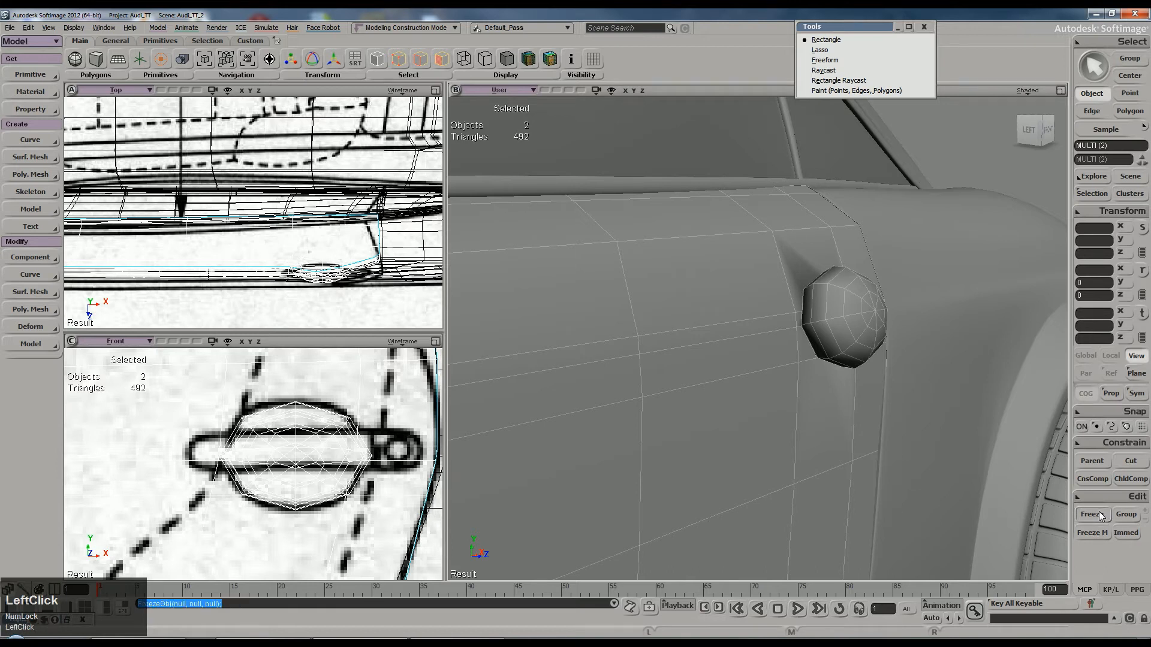
left_click(827, 332)
key("v")
left_click_drag(902, 312, 921, 305)
key("ctrl+z")
Step: Clear the sphere out of the recess and select the cut door panel
key("s")
right_click_drag(912, 301, 897, 302)
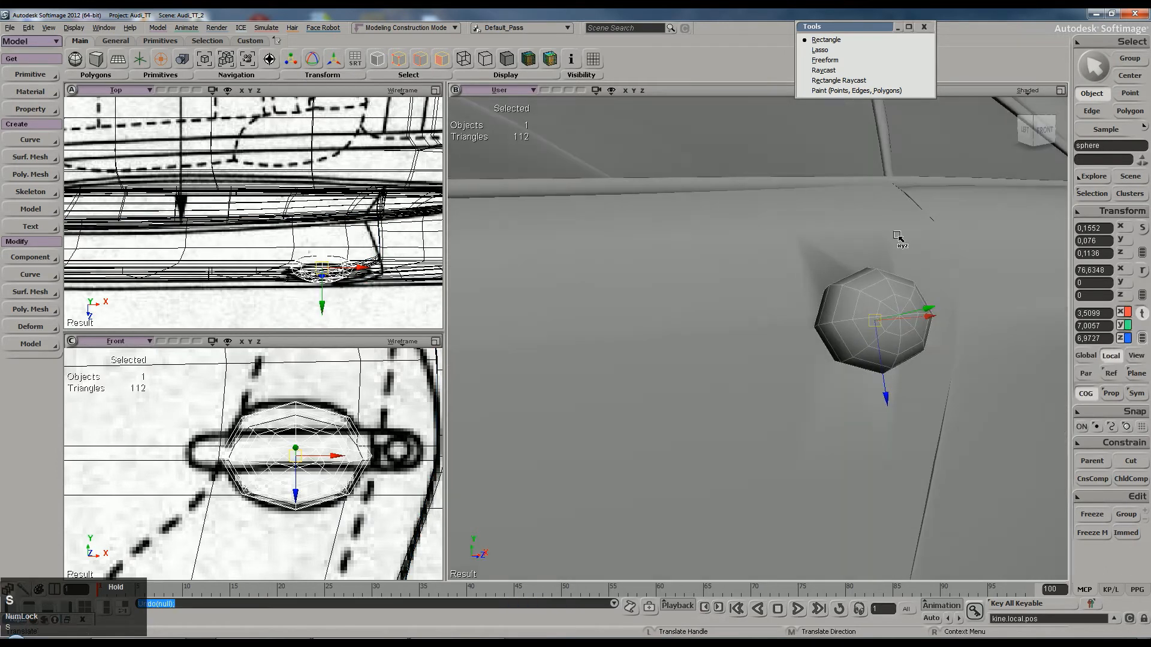
key("space")
left_click(866, 279)
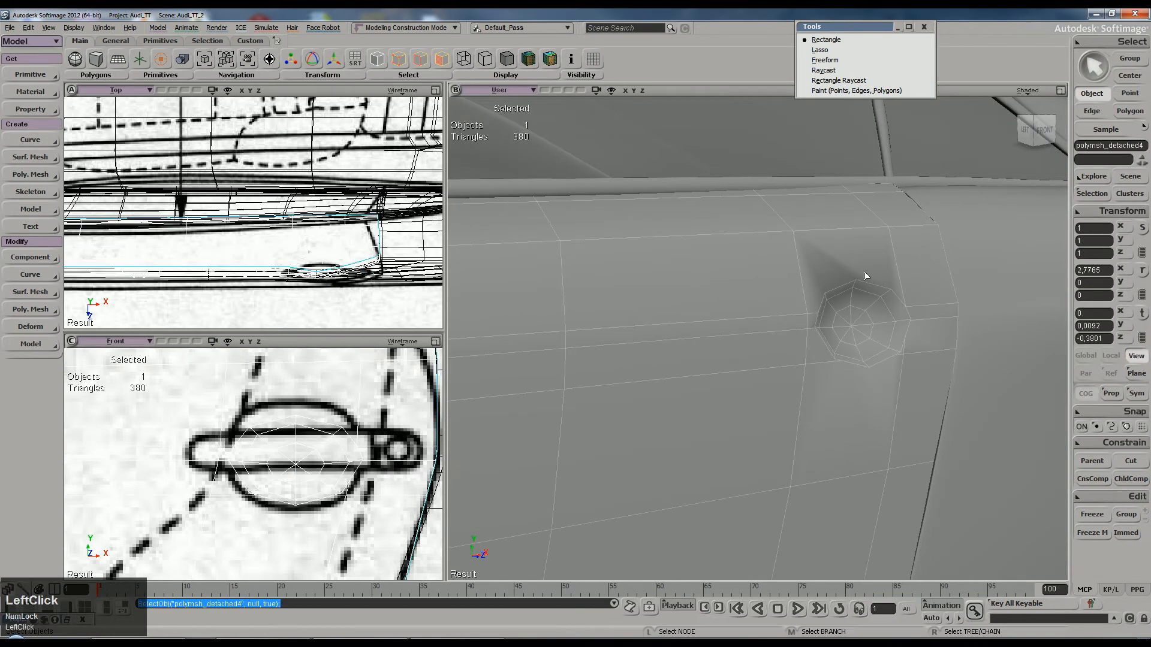
left_click(1027, 91)
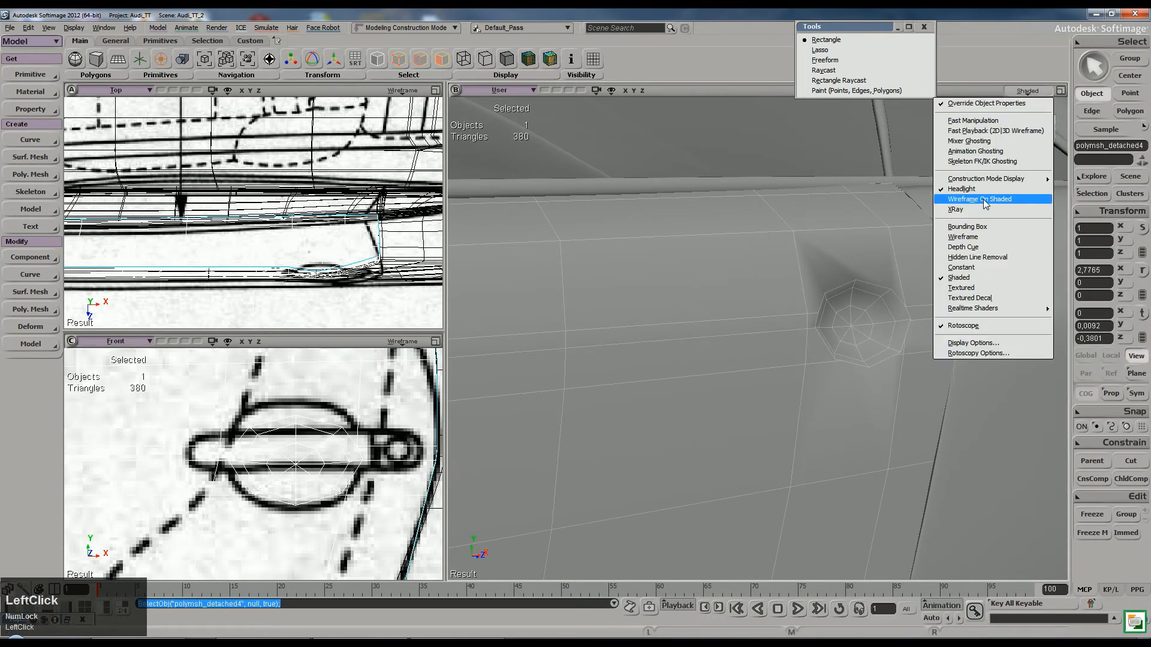
scroll(914, 182, "down", 5)
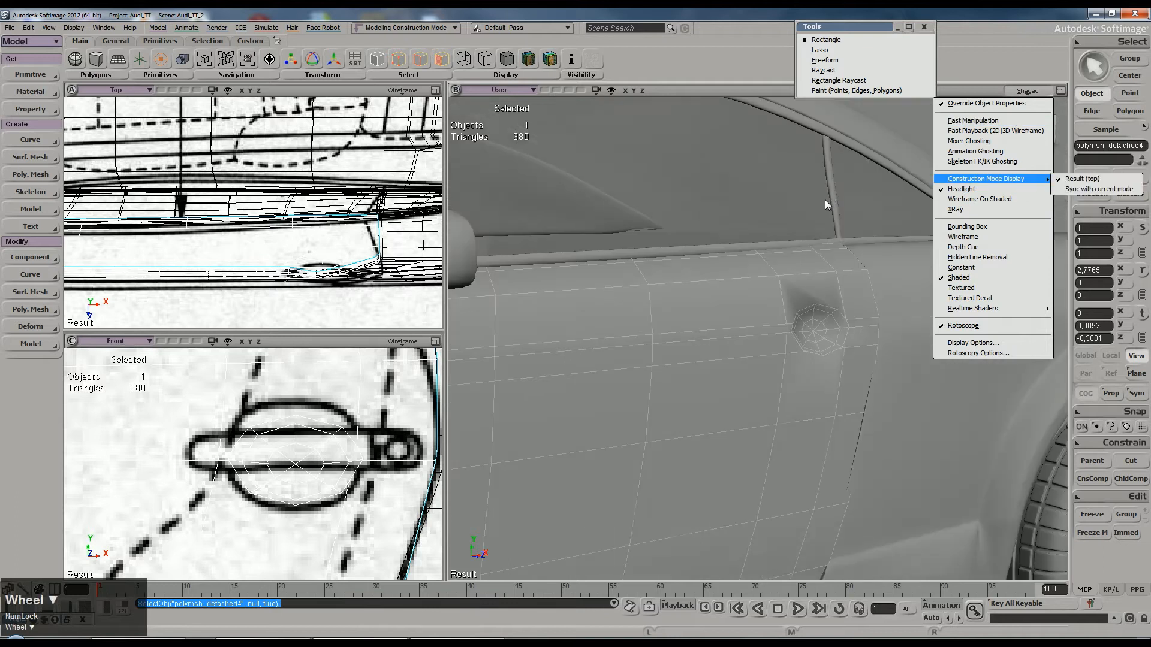
left_click(825, 199)
Step: Activate point welding on the selected door parts and weld the doubled points at the recess rim's front and lower-front edge
key("s")
key("space")
right_click_drag(827, 288, 871, 259)
scroll(867, 276, "up", 5)
key("space")
left_click(863, 307)
key("s")
right_click_drag(863, 307, 772, 358)
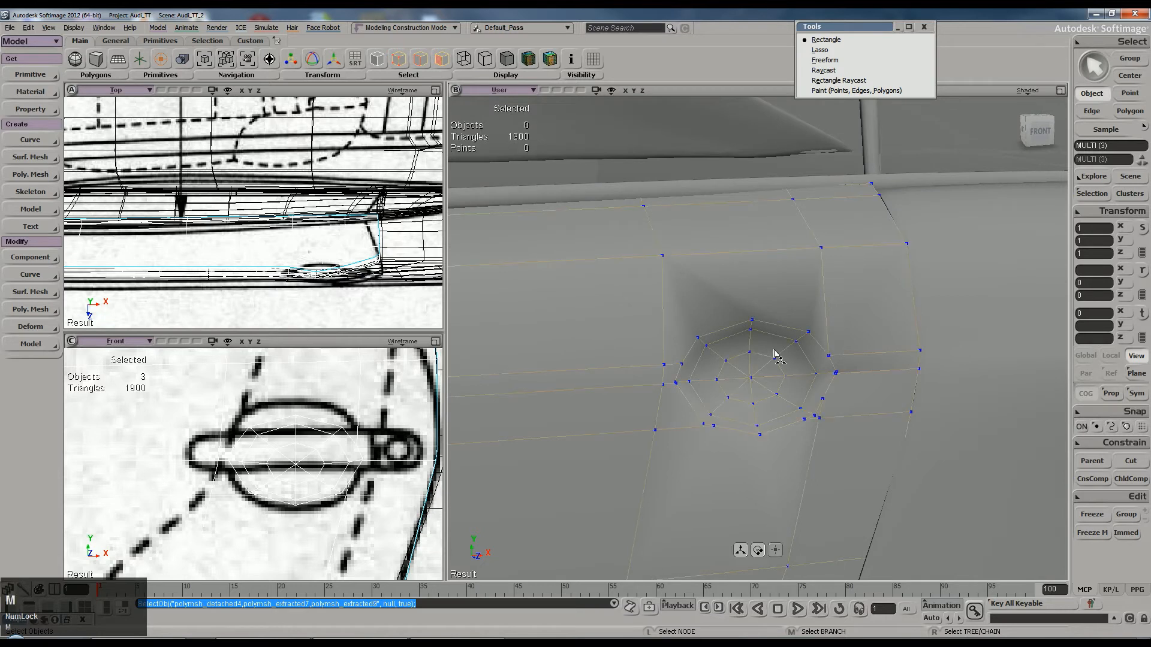
key("m")
left_click(774, 551)
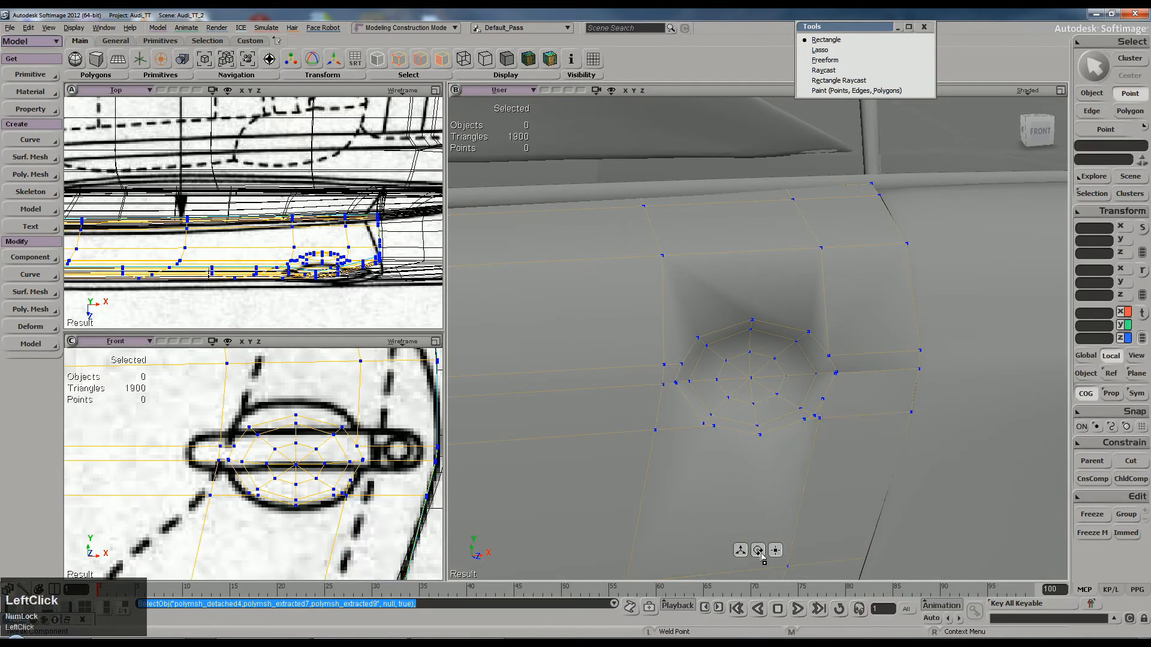
scroll(709, 420, "up", 3)
left_click_drag(656, 376, 657, 382)
left_click_drag(707, 450, 700, 448)
right_click_drag(716, 423, 728, 424)
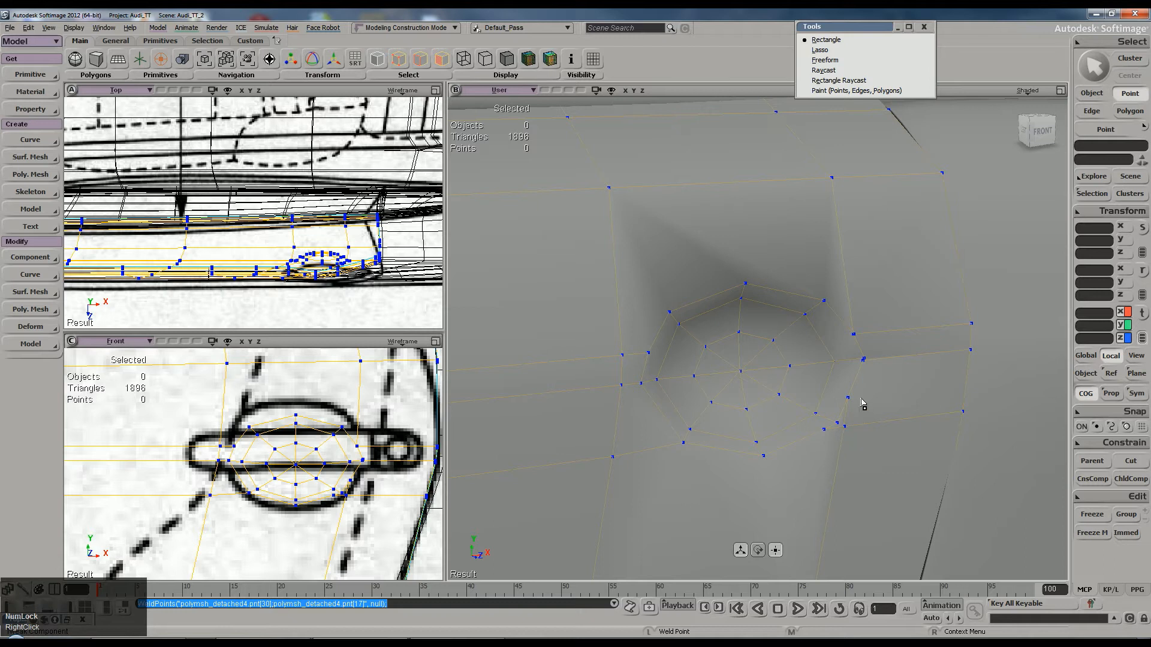
Step: Weld the doubled points along the rear and lower-rear edge of the recess rim
left_click_drag(869, 359, 831, 311)
key("s")
mouse_move(845, 317)
right_mouse_down()
mouse_move(857, 321)
mouse_move(840, 322)
right_mouse_up()
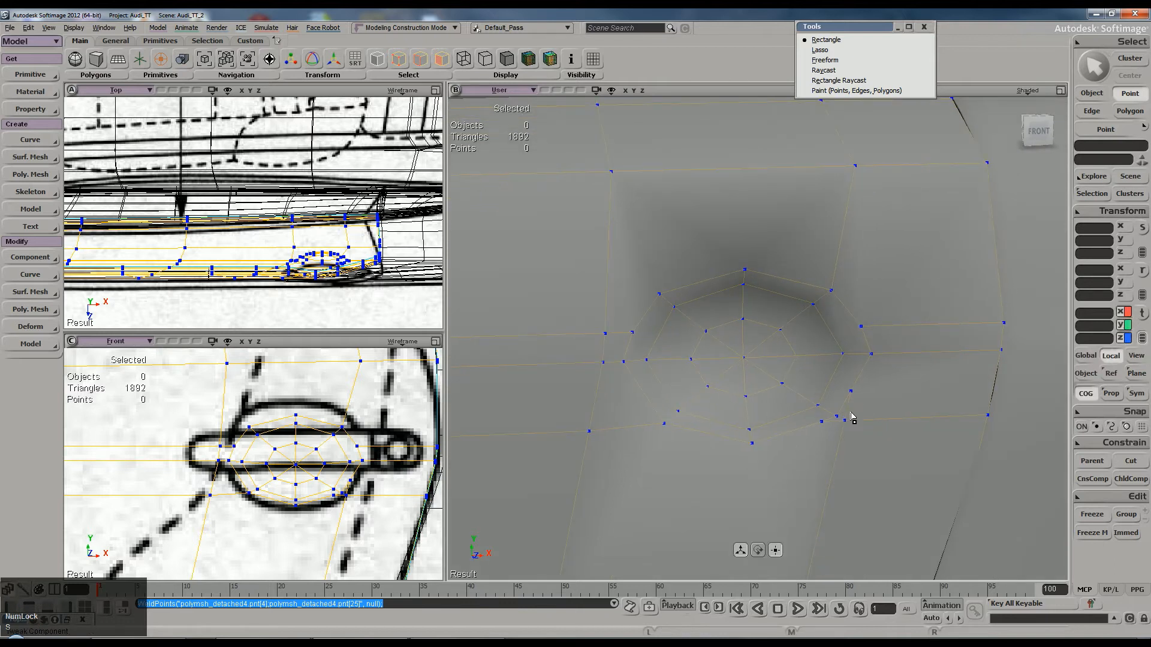
left_click_drag(846, 427, 848, 421)
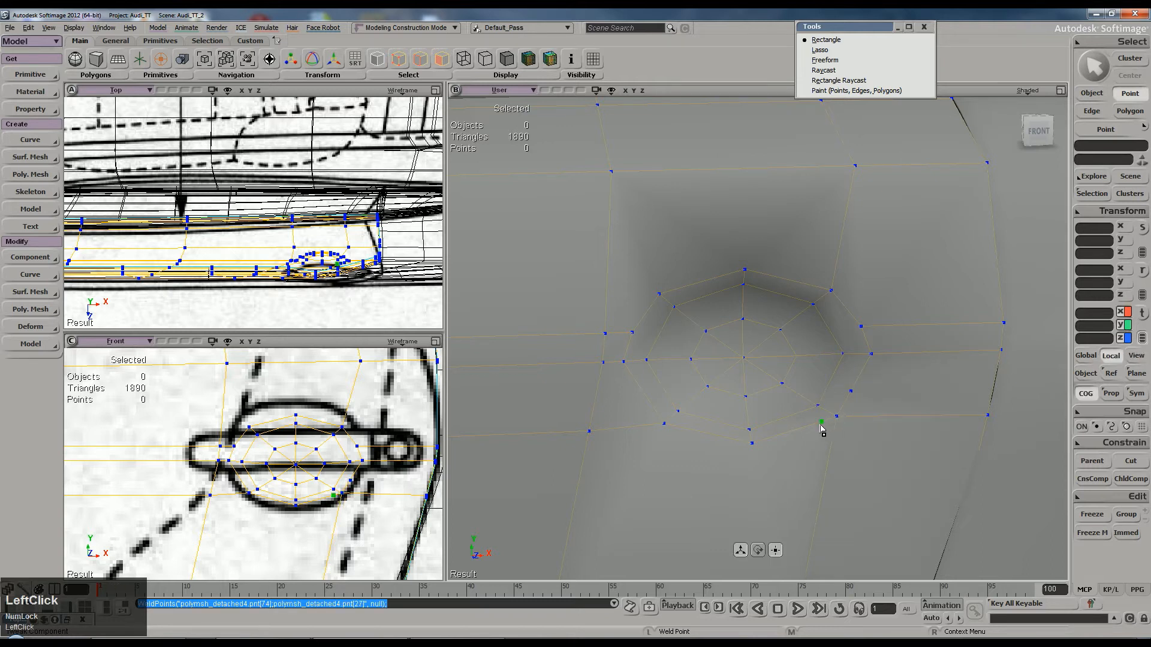
left_click_drag(851, 393, 839, 417)
Step: Weld the stray point behind the recess, on the upper horizontal edge, onto the rim's upper-rear corner
key("s")
middle_click_drag(879, 429, 813, 409)
left_click_drag(813, 409, 847, 399)
right_click_drag(847, 398, 847, 398)
left_click_drag(848, 398, 866, 377)
right_click_drag(867, 377, 843, 381)
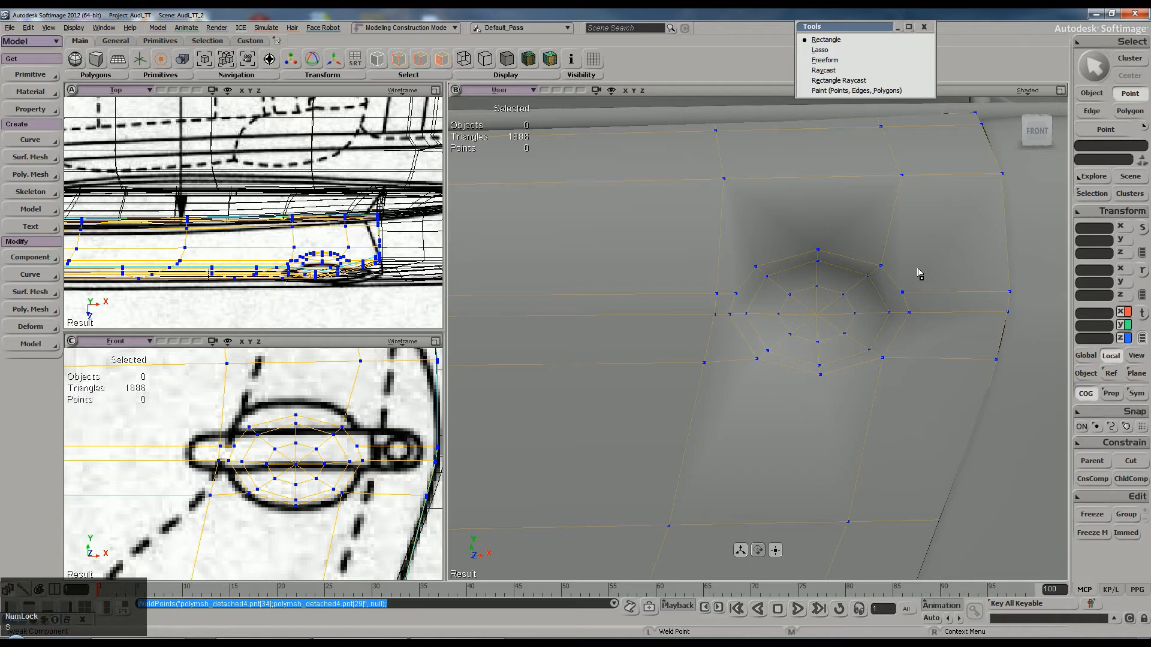
left_click_drag(904, 293, 884, 270)
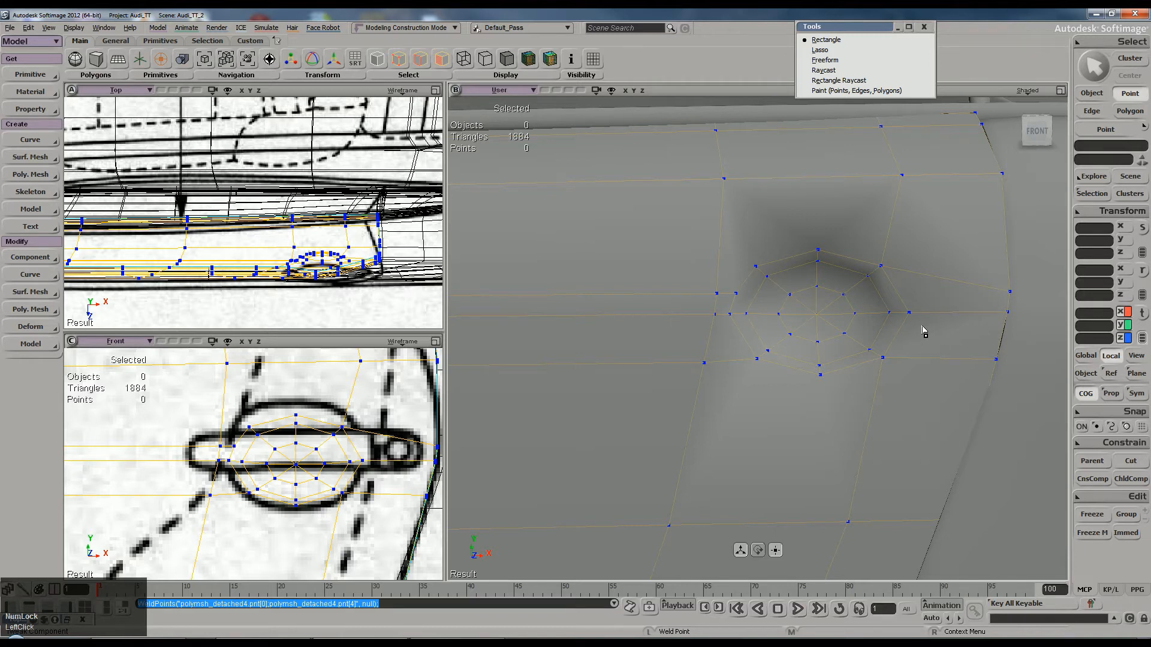
Step: Bisect the door's horizontal edges above and below the recess, in line with its centre
key("space")
middle_click(816, 182)
key("space")
key("backslash")
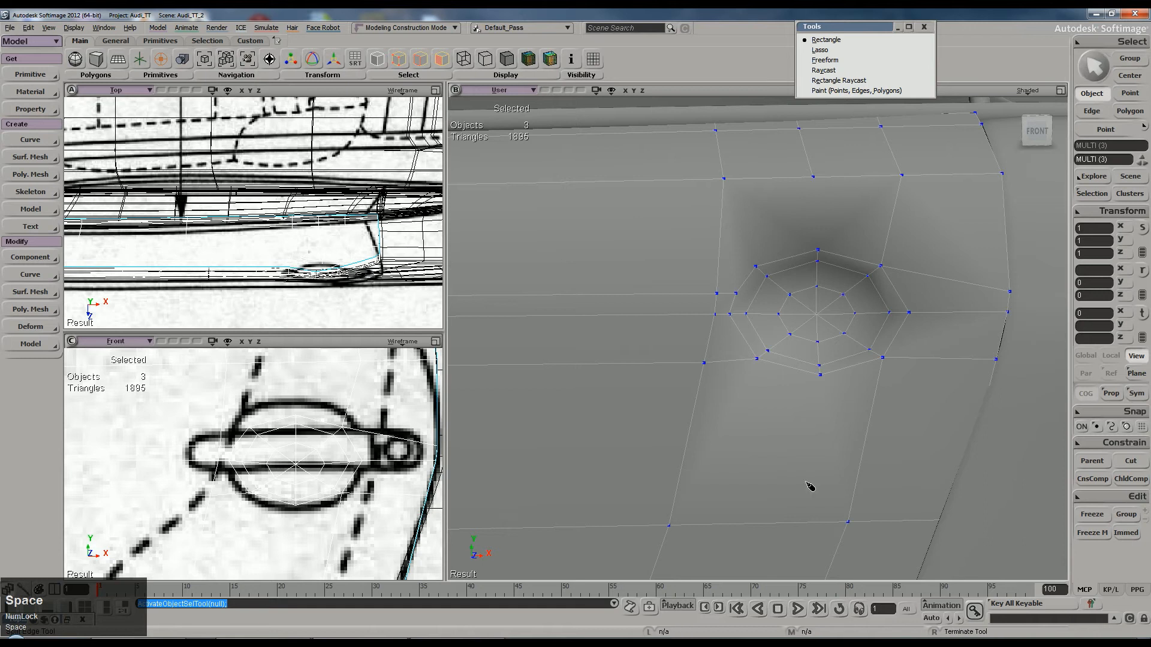
middle_click(764, 527)
key("space")
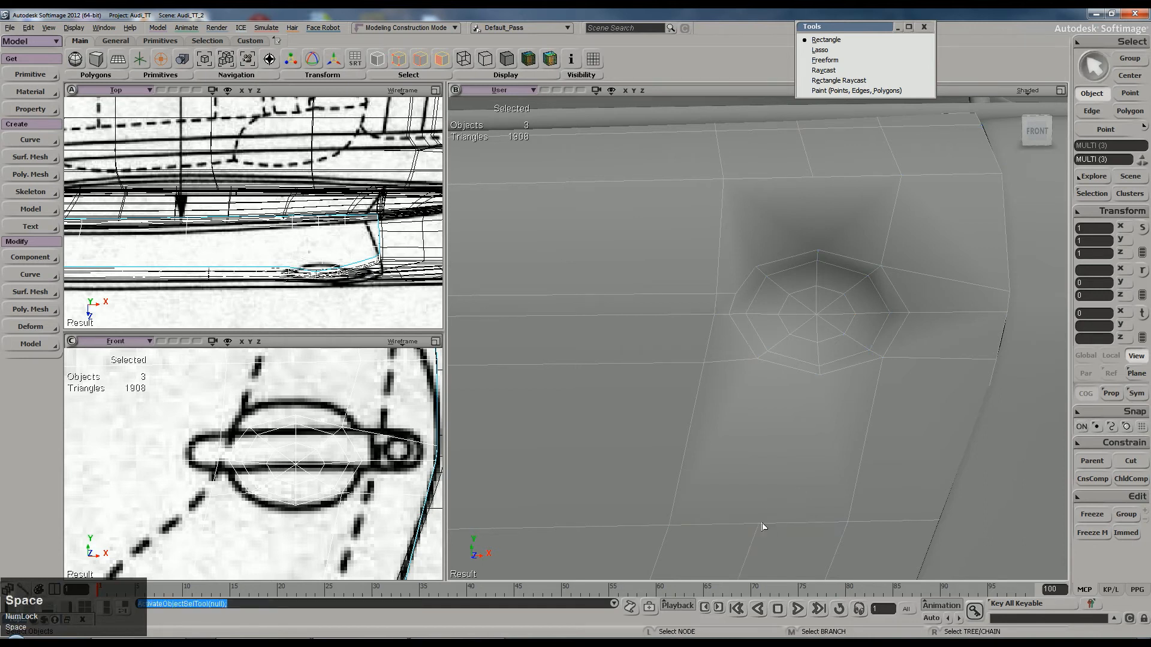
Step: Add edges joining the recess rim's bottom and top points to the new midpoints below and above it
key("backslash")
left_click(764, 524)
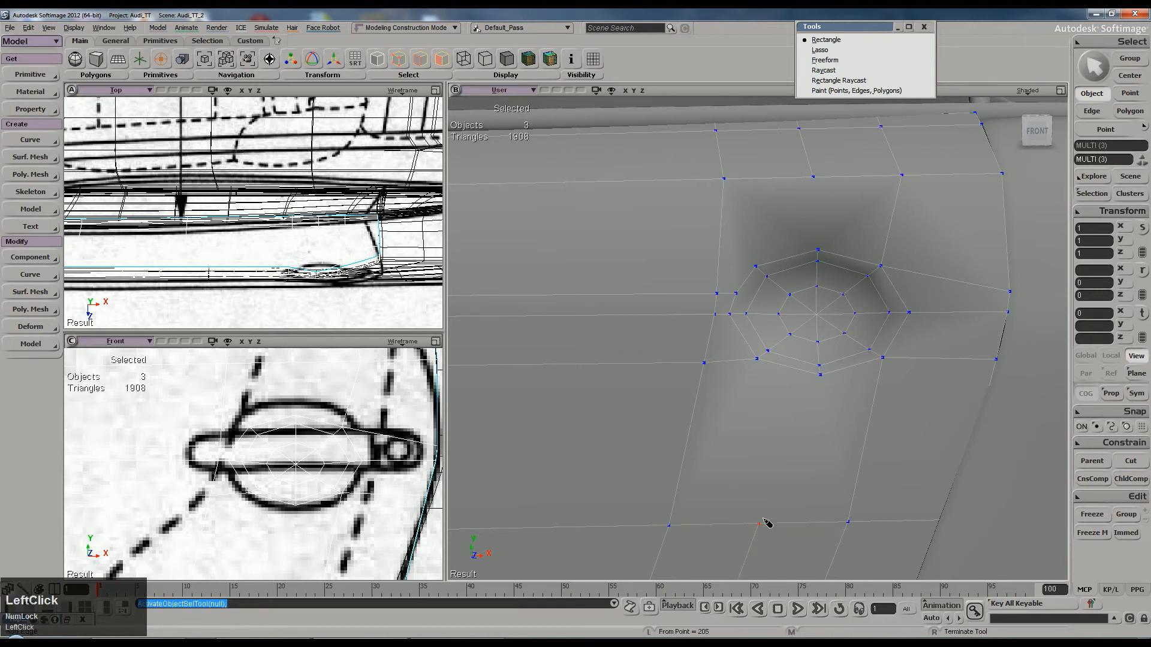
left_click(830, 381)
right_click(830, 381)
left_click(827, 248)
left_click(819, 180)
left_click_drag(853, 211, 848, 213)
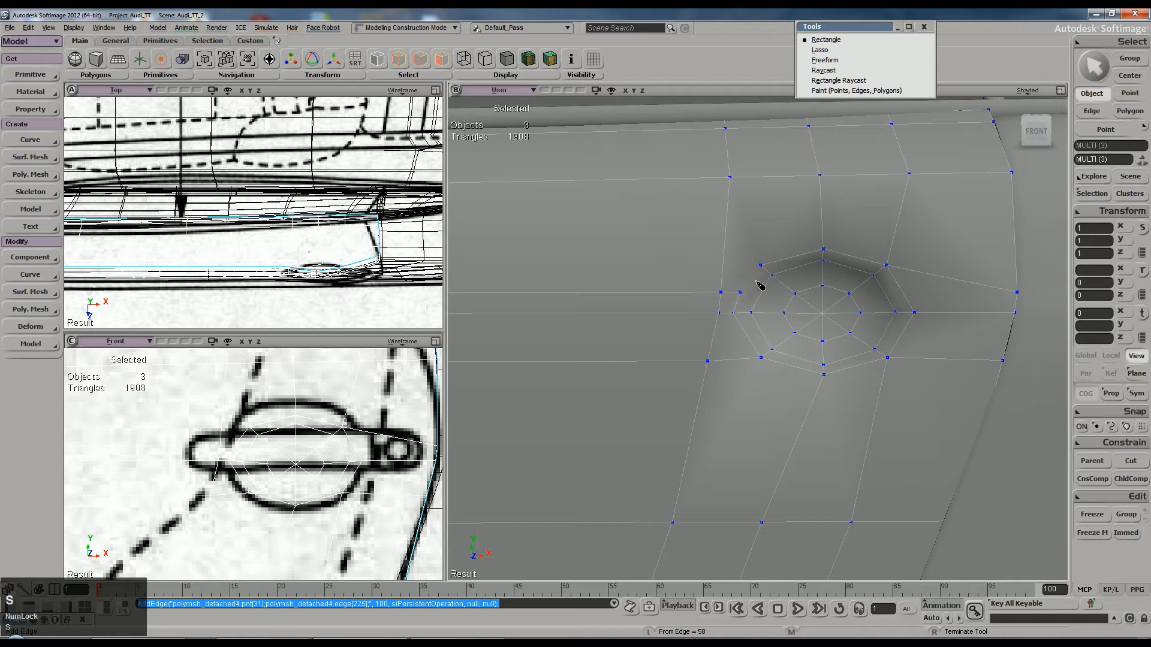
Step: Weld the stray point in front of the recess, on the upper horizontal edge, onto the rim's upper-front corner
left_click(741, 292)
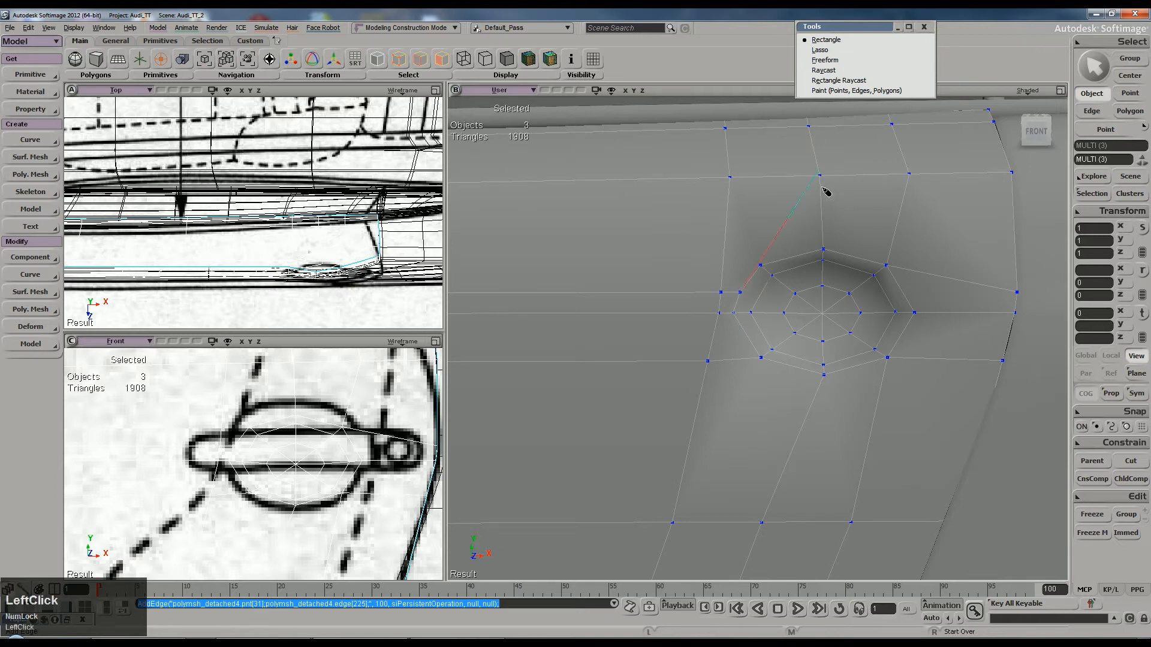
right_click(849, 244)
key("m")
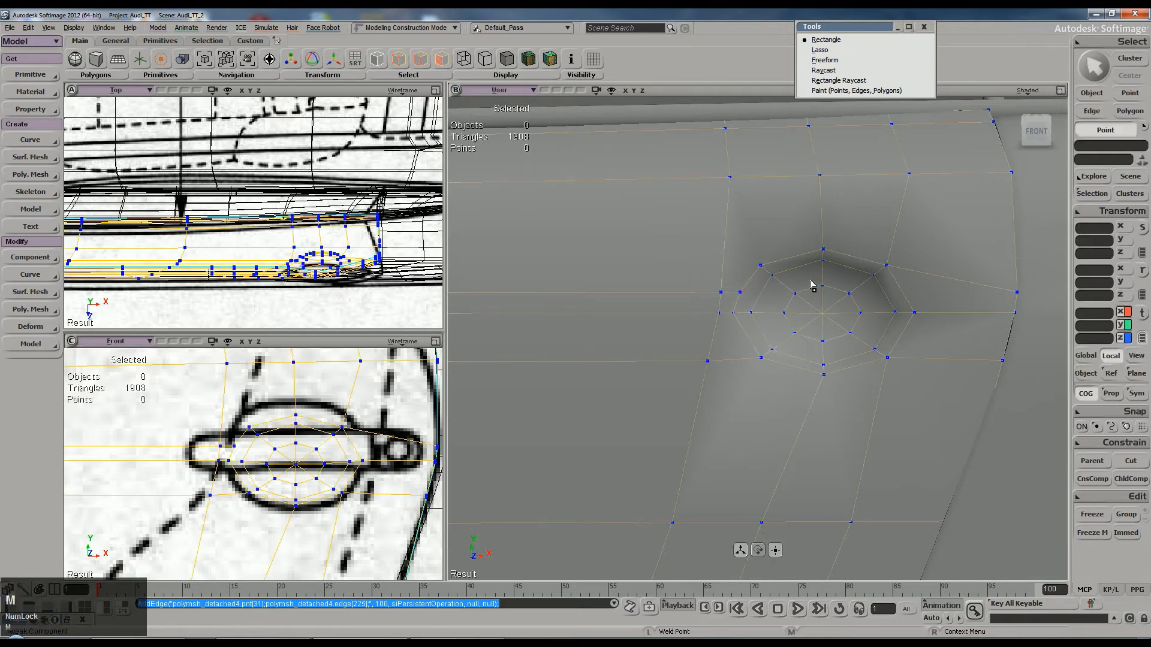
left_click(742, 292)
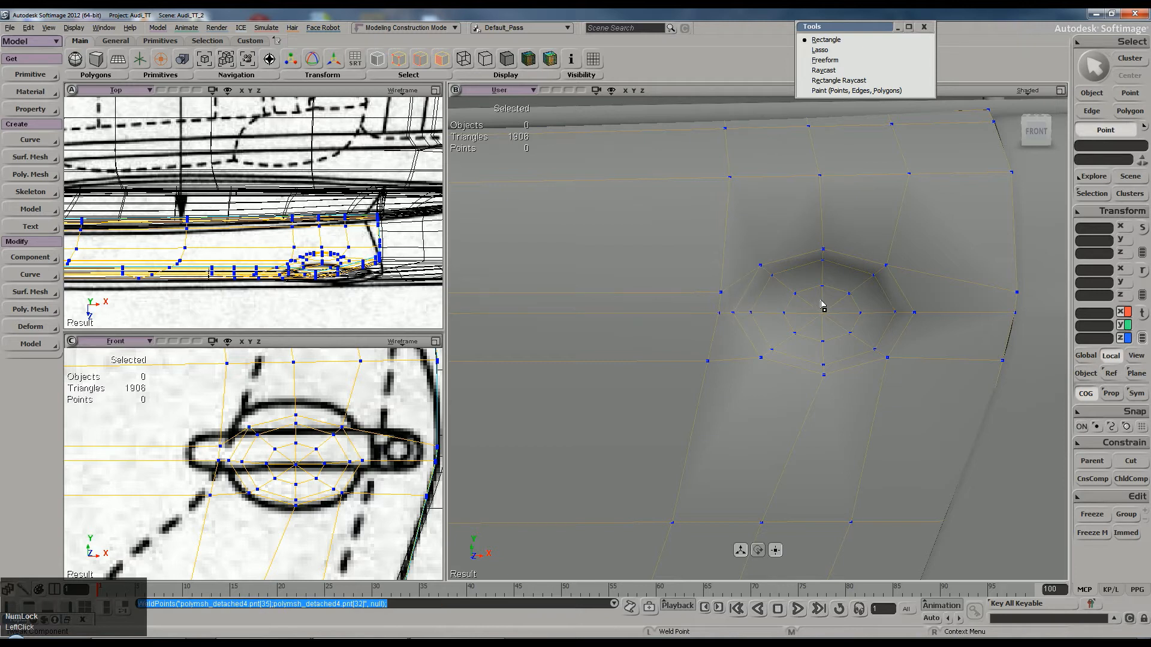
Step: With point sliding enabled, raise the upper point just in front of the recess and shift the middle point slightly forward
left_click(758, 552)
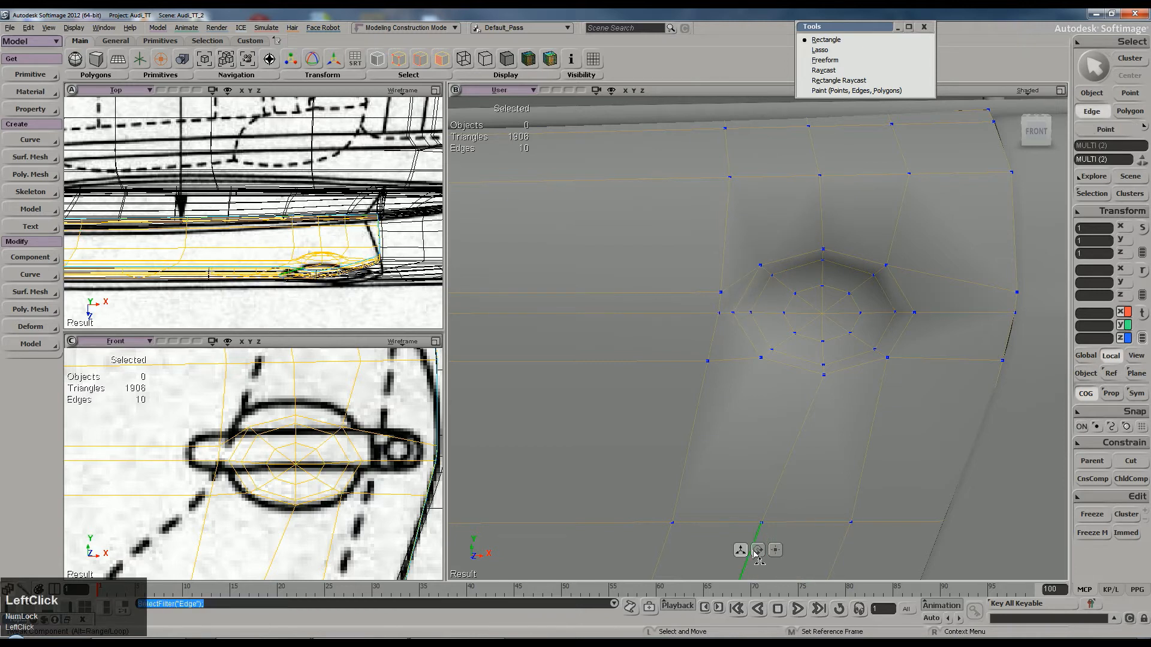
left_click_drag(719, 293, 720, 266)
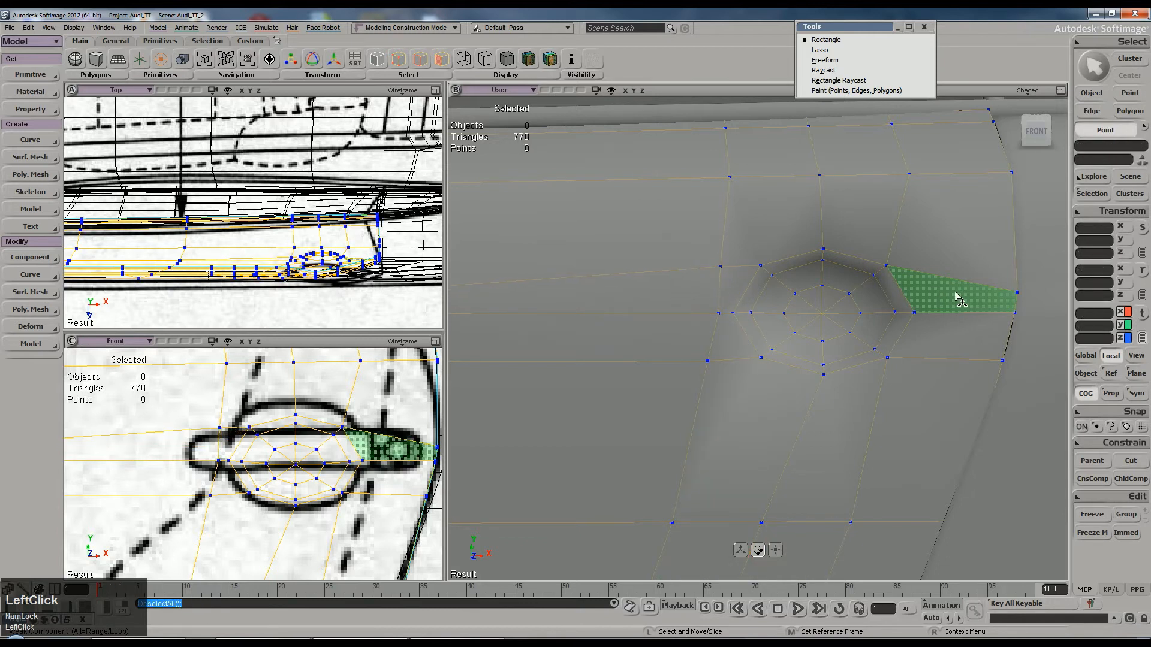
left_click(718, 313)
left_click_drag(703, 314, 699, 316)
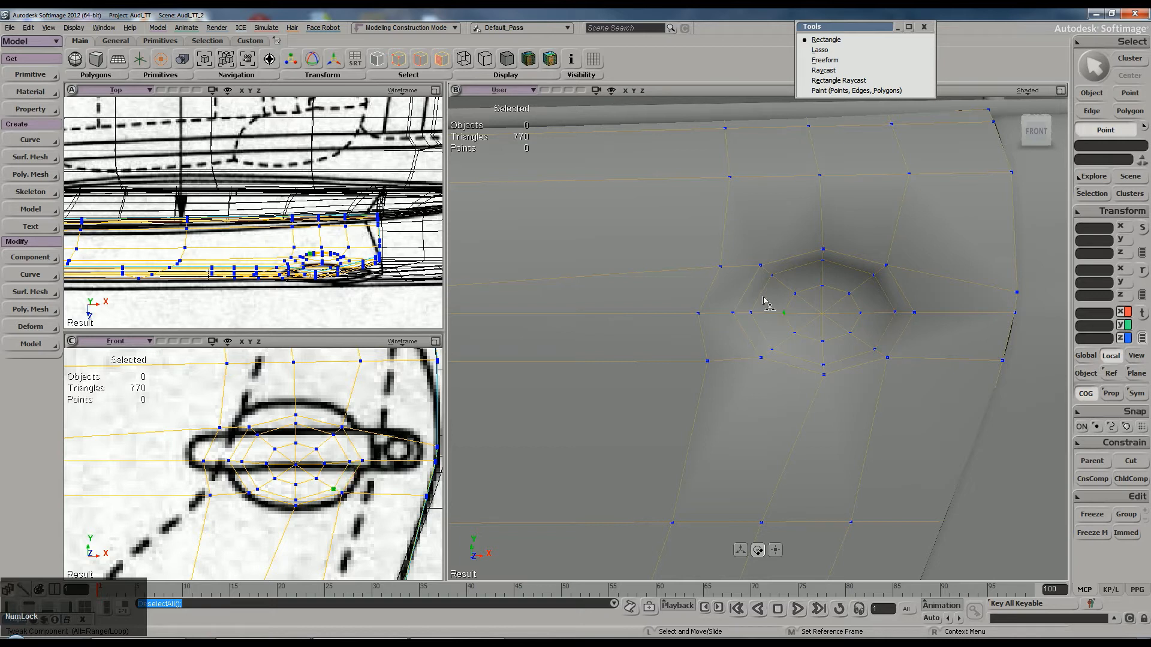
key("s")
right_click_drag(774, 274, 797, 289)
key("space")
left_click(800, 291)
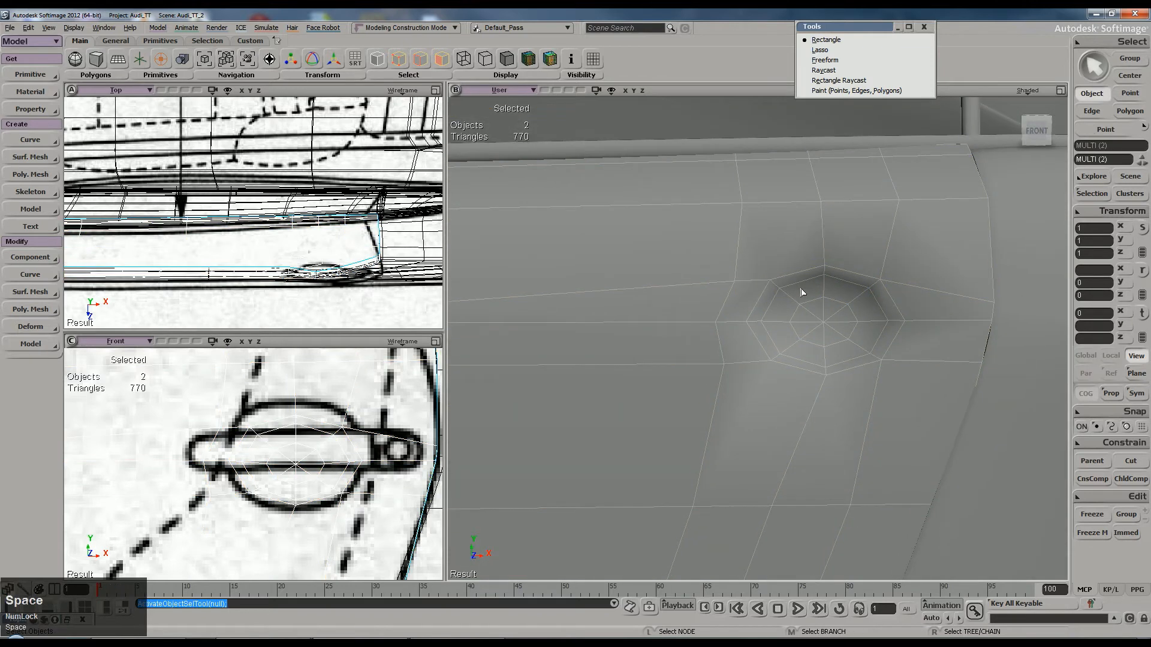
key("backslash")
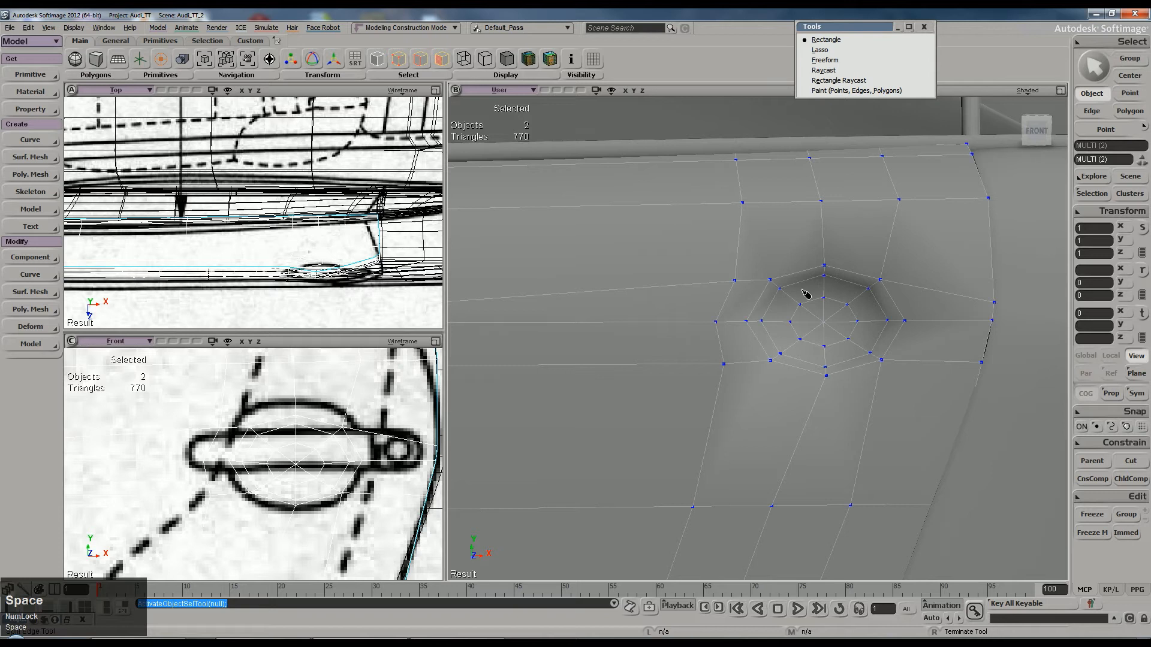
left_click(774, 280)
left_click(774, 284)
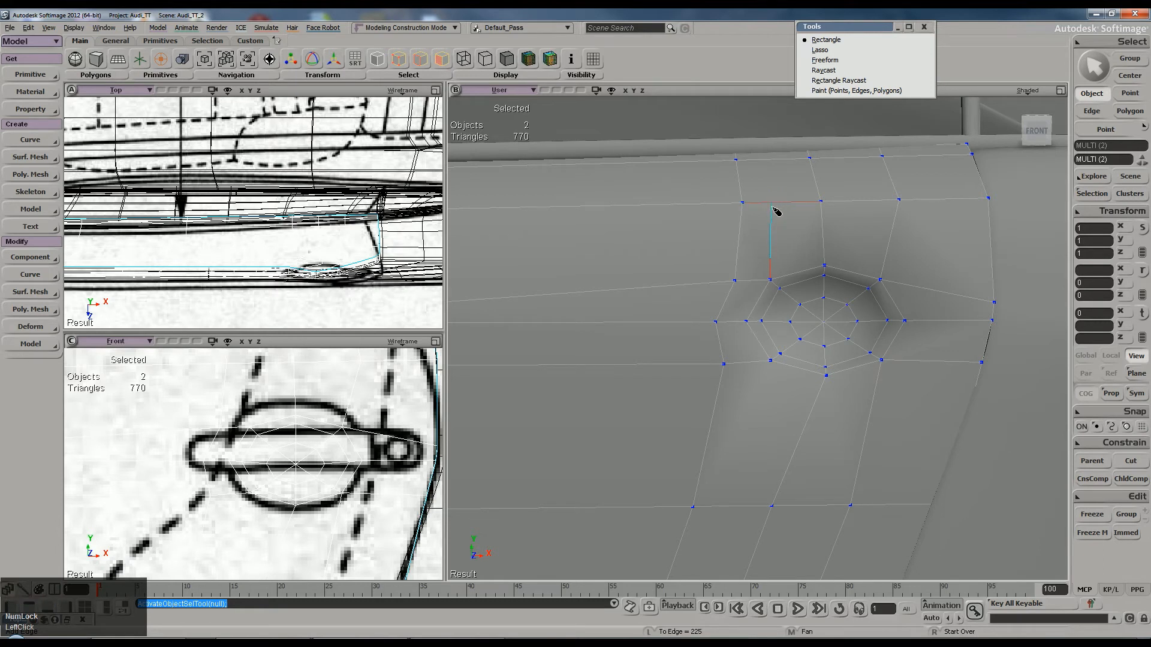
key("space")
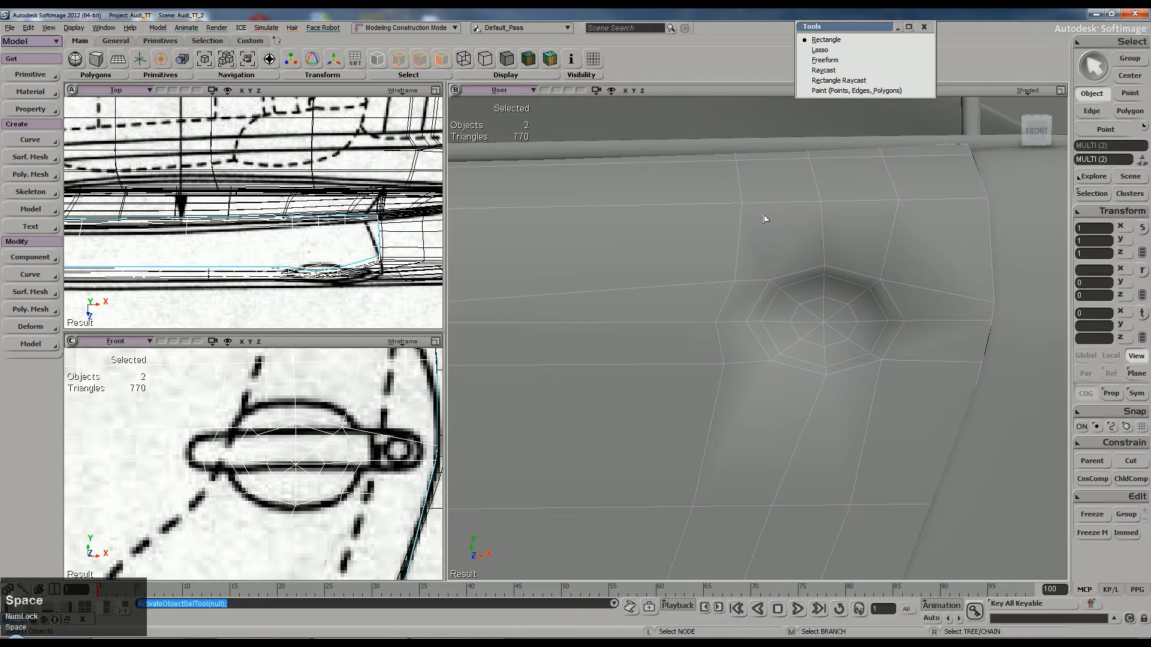
Step: Split the door's column of parallel horizontal edges at 50%, in line with the recess rim's front corners
middle_click(764, 219, "ctrl")
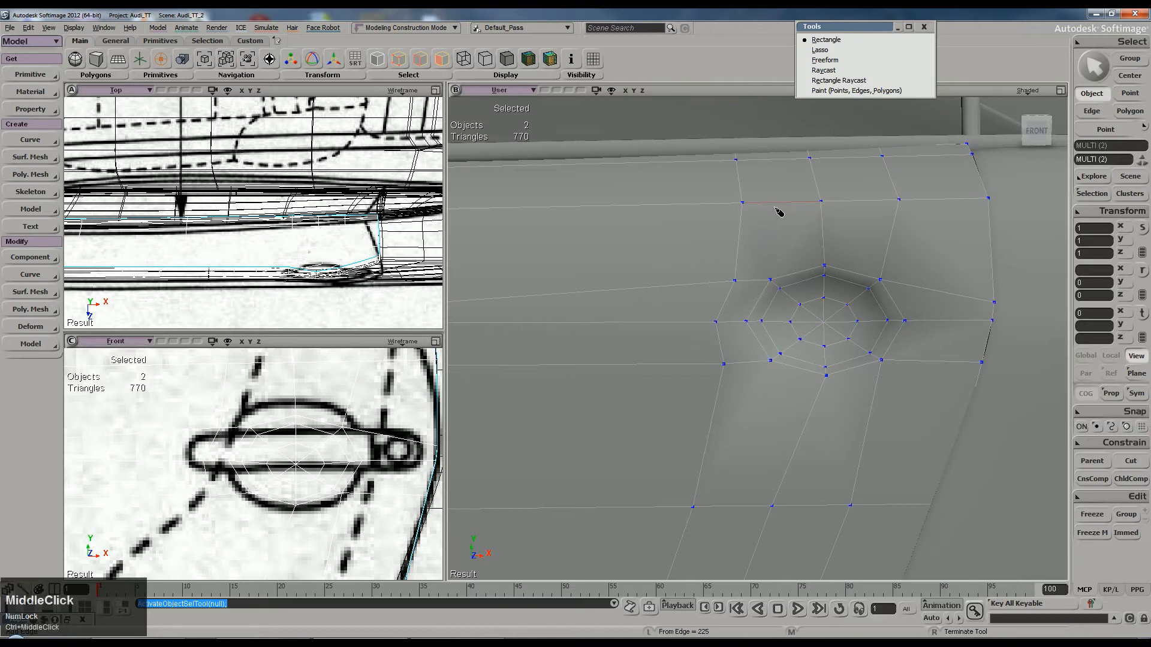
middle_click(773, 211)
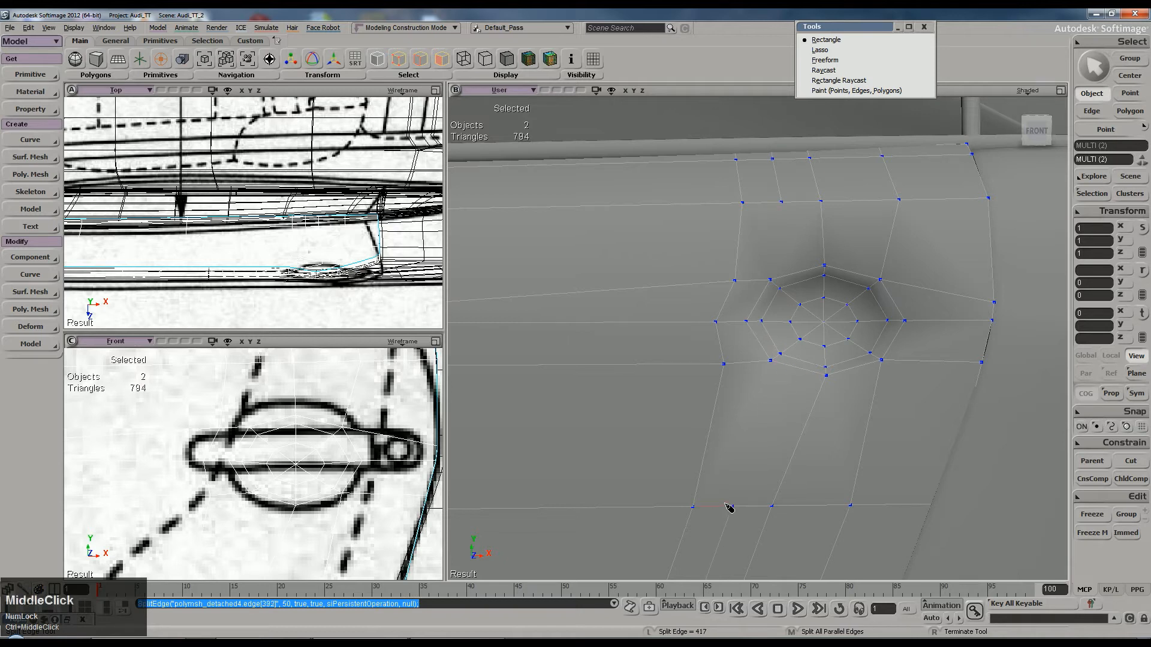
key("space")
Step: Examine the recess on the subdivided door at body scale, and return the door panel to its base subdivision level
key("plus")
scroll(830, 347, "down", 5)
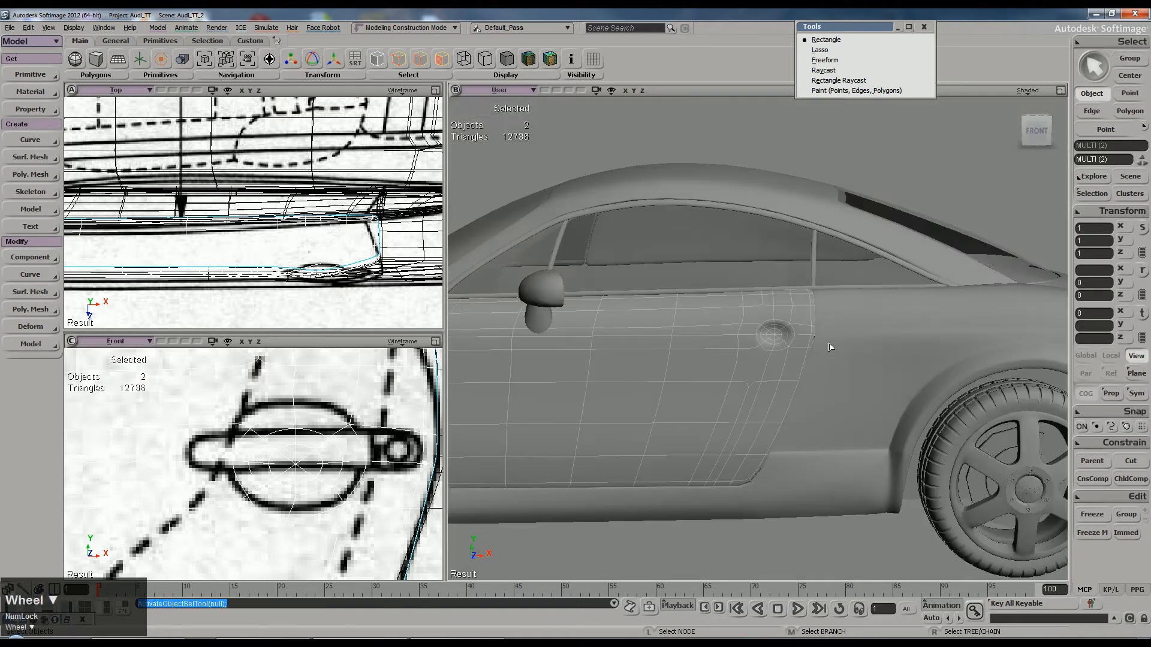
left_click(645, 553)
key("s")
right_click_drag(755, 506, 765, 457)
scroll(765, 457, "down", 3)
scroll(757, 403, "up", 8)
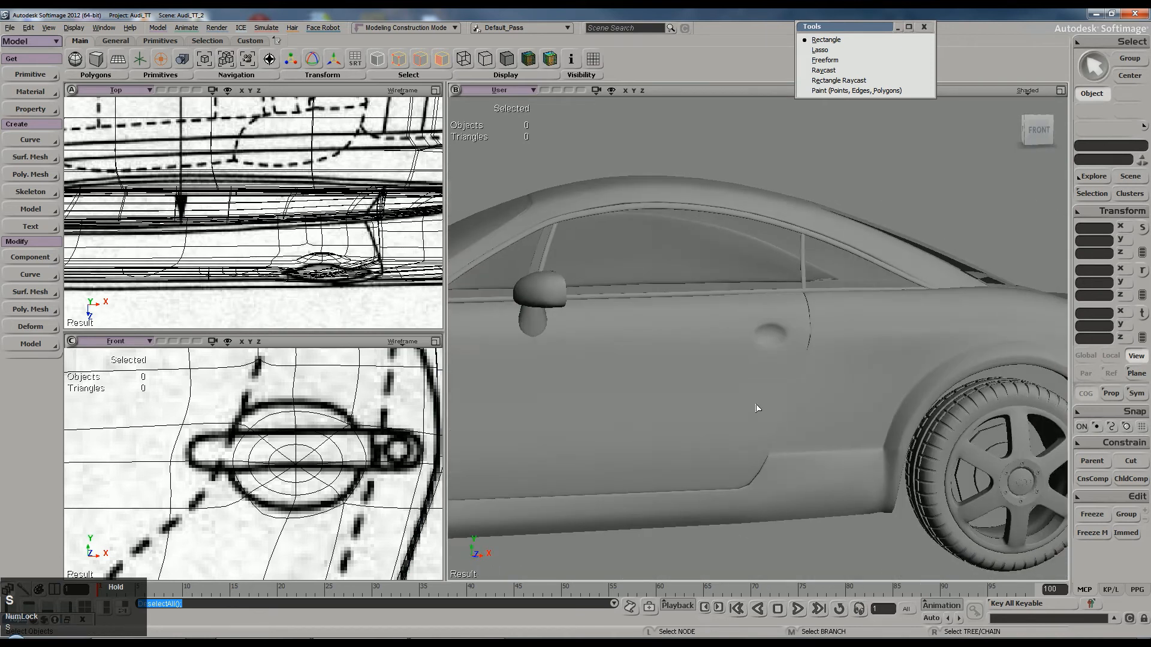
left_click(770, 369)
scroll(770, 378, "up", 2)
key("minus")
key("minus")
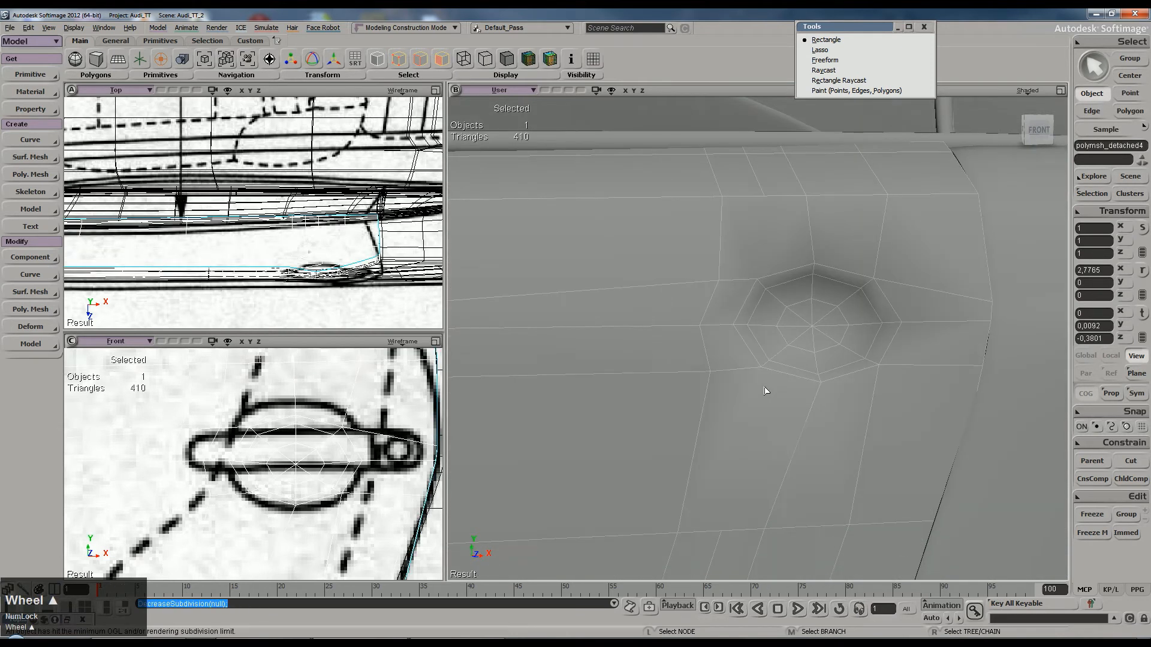
Step: Add edges joining the recess rim's upper-front and lower-front corners to the new split points above and below them
key("t")
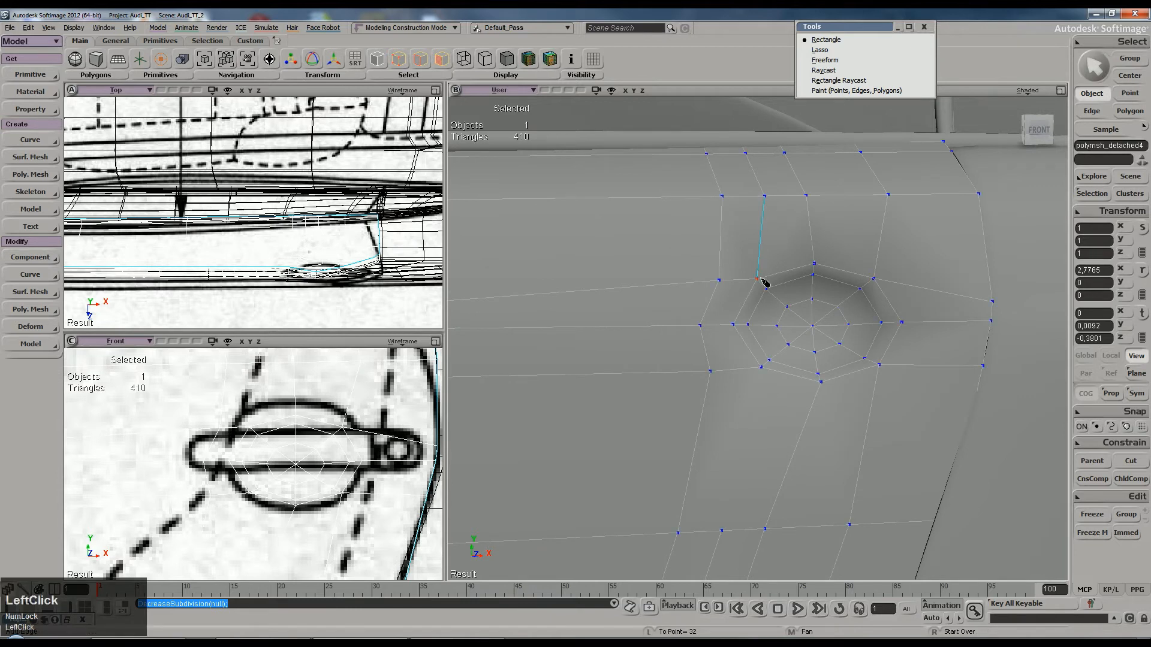
scroll(774, 270, "down", 3)
right_click_drag(775, 260, 639, 270)
scroll(826, 272, "down", 2)
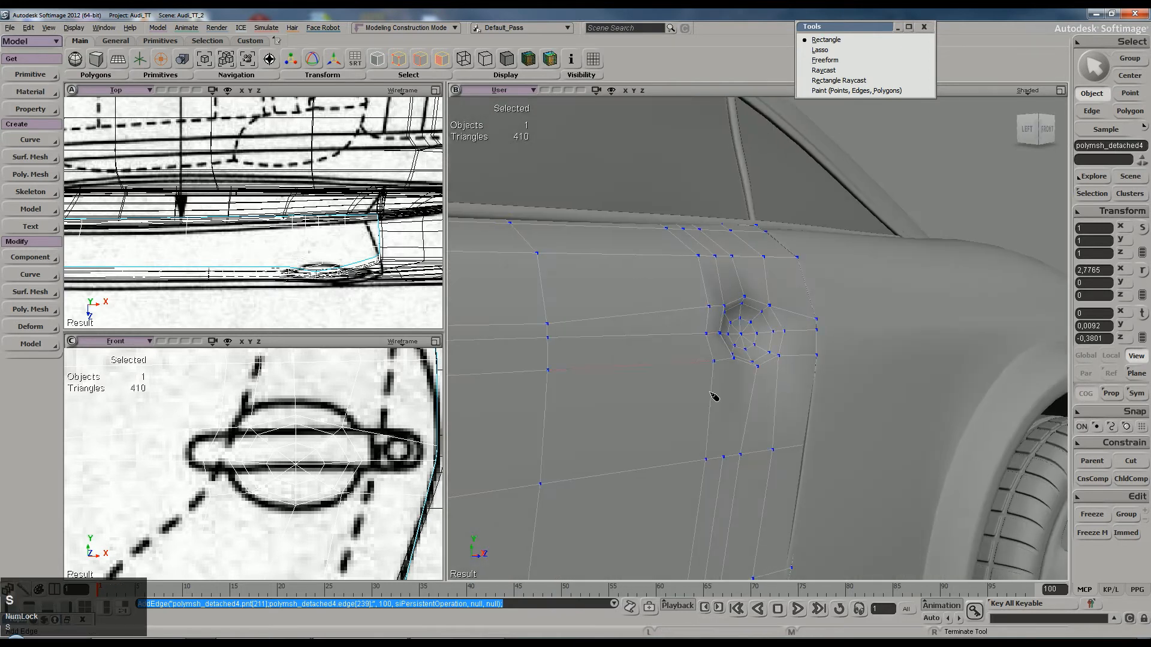
left_click(733, 360)
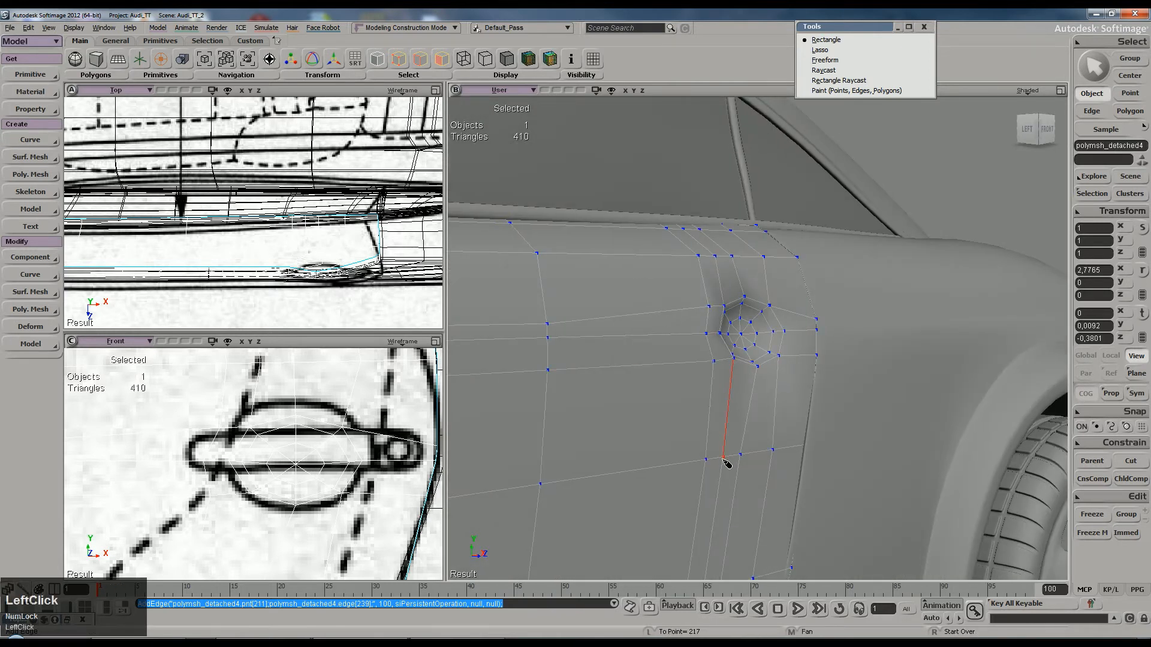
left_click(723, 458)
key("space")
Step: Slide the upper point just in front of the recess rim downward along the door surface
scroll(752, 373, "down", 3)
right_click_drag(753, 373, 750, 456)
key("m")
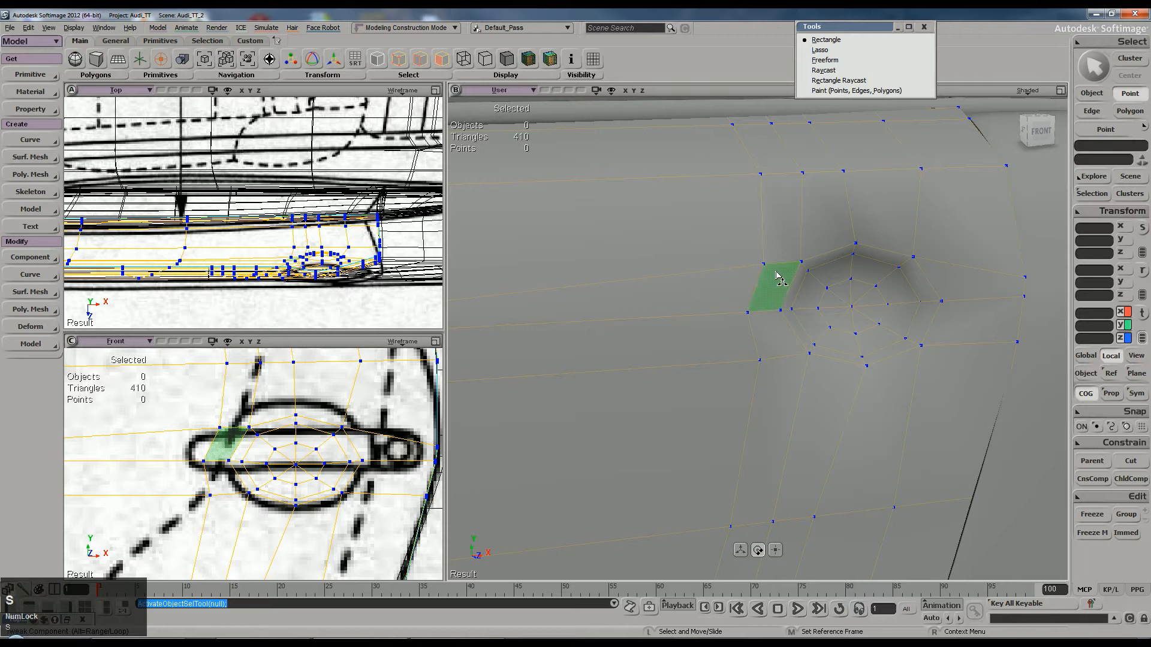
left_click_drag(764, 264, 757, 291)
Step: Examine the door's surface around the handle recess from several angles, with the mesh deselected and smoothed
key("s")
middle_click_drag(734, 324, 680, 341)
mouse_move(680, 341)
right_mouse_down()
mouse_move(729, 329)
mouse_move(714, 353)
mouse_move(693, 354)
right_mouse_up()
key("m")
key("s")
middle_click_drag(692, 354, 660, 365)
right_click_drag(659, 365, 733, 364)
key("s")
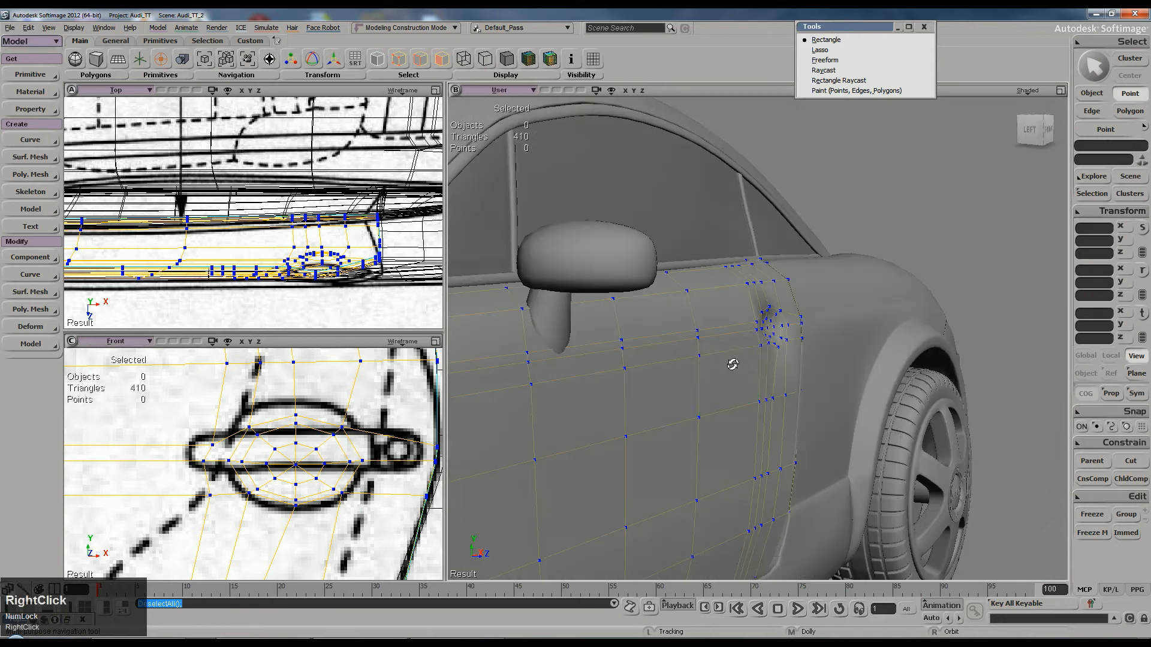
key("space")
left_click(832, 320)
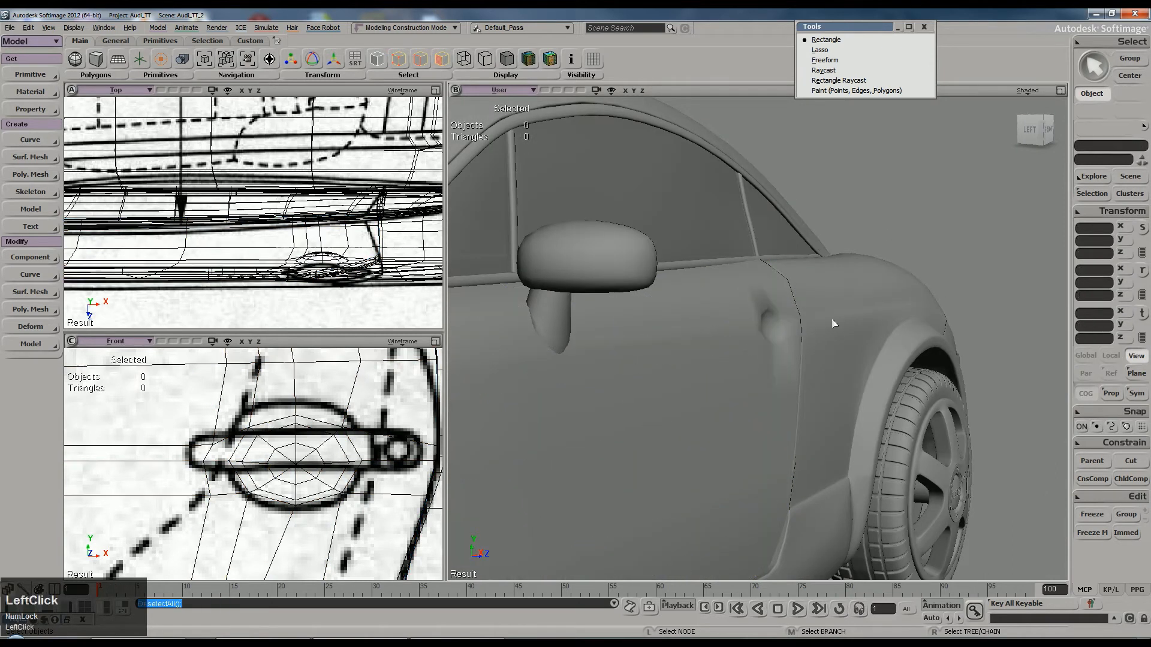
key("s")
scroll(719, 373, "down", 2)
right_click_drag(719, 373, 730, 378)
left_click(730, 377)
key("space")
left_click(858, 270)
key("s")
right_click_drag(858, 270, 695, 377)
left_click(695, 377)
scroll(707, 378, "up", 3)
left_click_drag(722, 377, 758, 397)
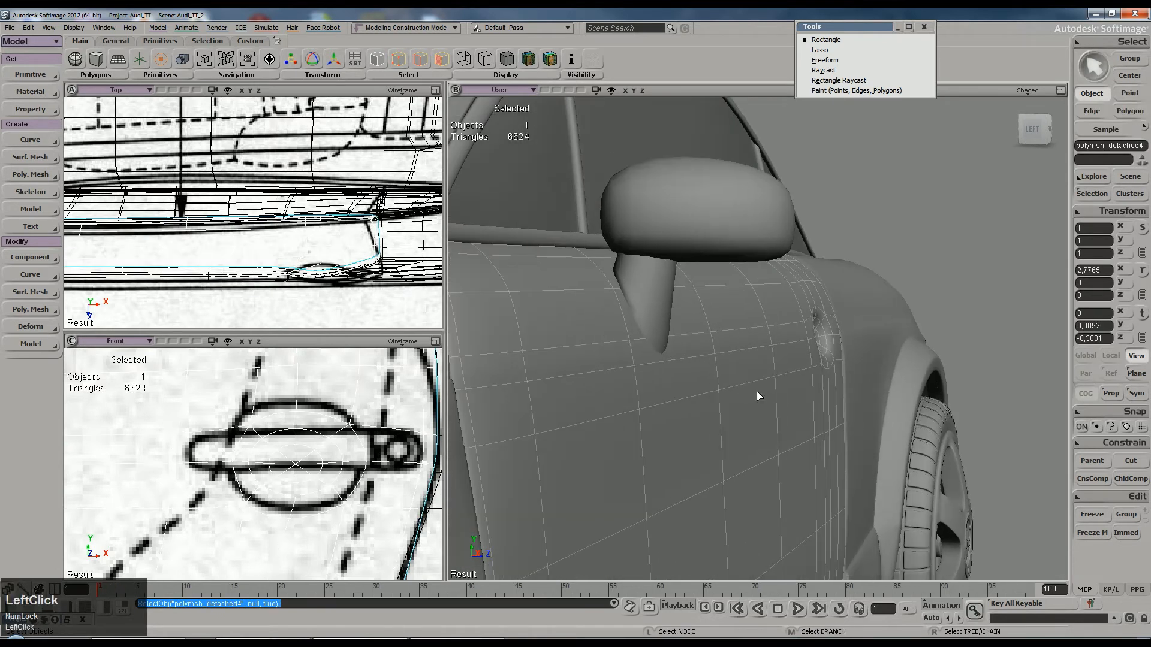
Step: Reduce the door's subdivision and slide the upper and lower points just in front of the recess slightly upward
key("minus")
key("s")
right_click_drag(757, 397, 727, 365)
key("s")
middle_click_drag(727, 364, 802, 398)
key("m")
left_click_drag(746, 343, 749, 341)
mouse_move(748, 415)
left_mouse_down()
mouse_move(727, 419)
mouse_move(749, 405)
left_mouse_up()
key("s")
right_click_drag(977, 383, 892, 362)
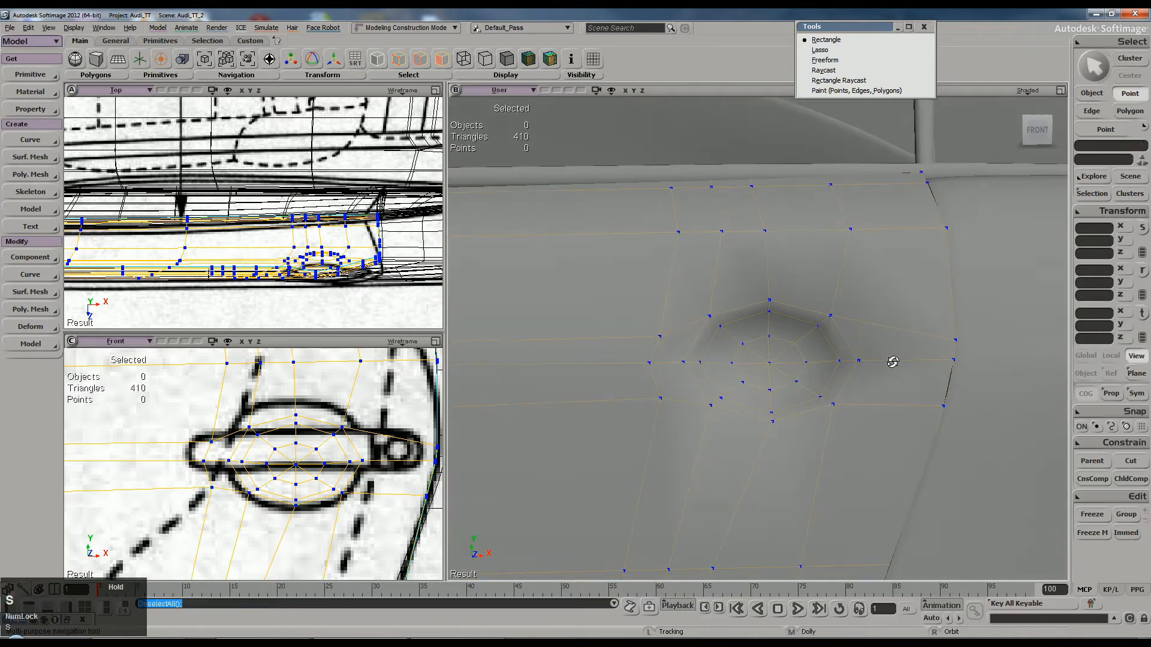
key("m")
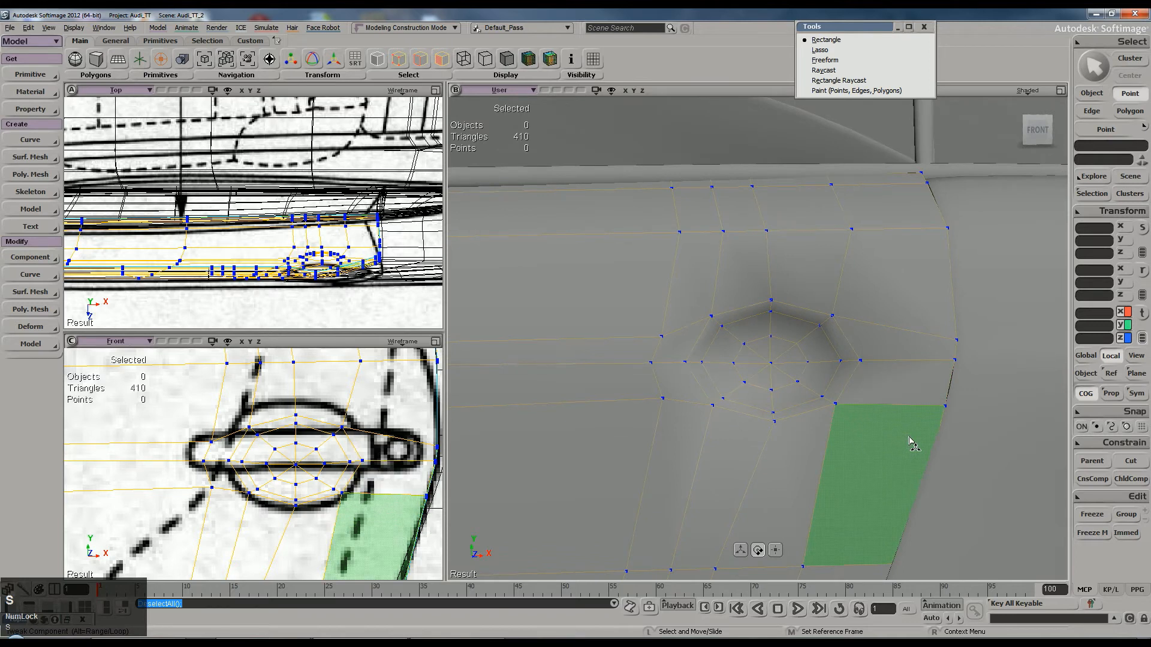
key("space")
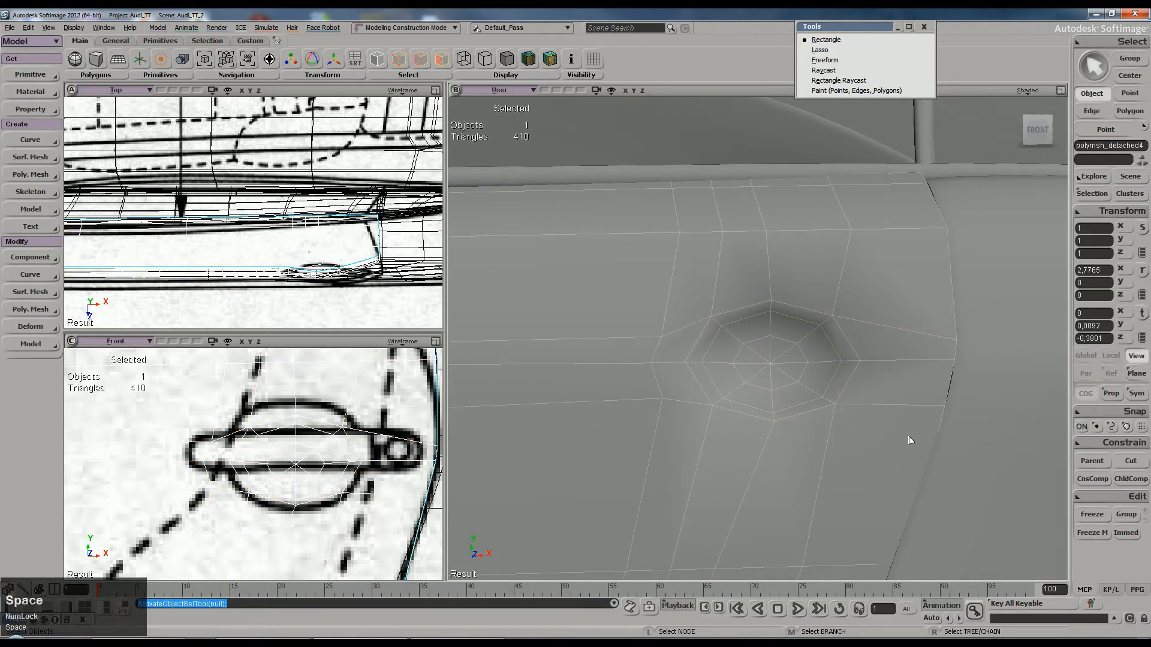
Step: Check the recess's shading with the door subdivided and deselected, and bring the door back to its base subdivision
key("s")
mouse_move(992, 338)
right_mouse_down()
mouse_move(976, 337)
mouse_move(1006, 342)
mouse_move(1002, 334)
right_mouse_up()
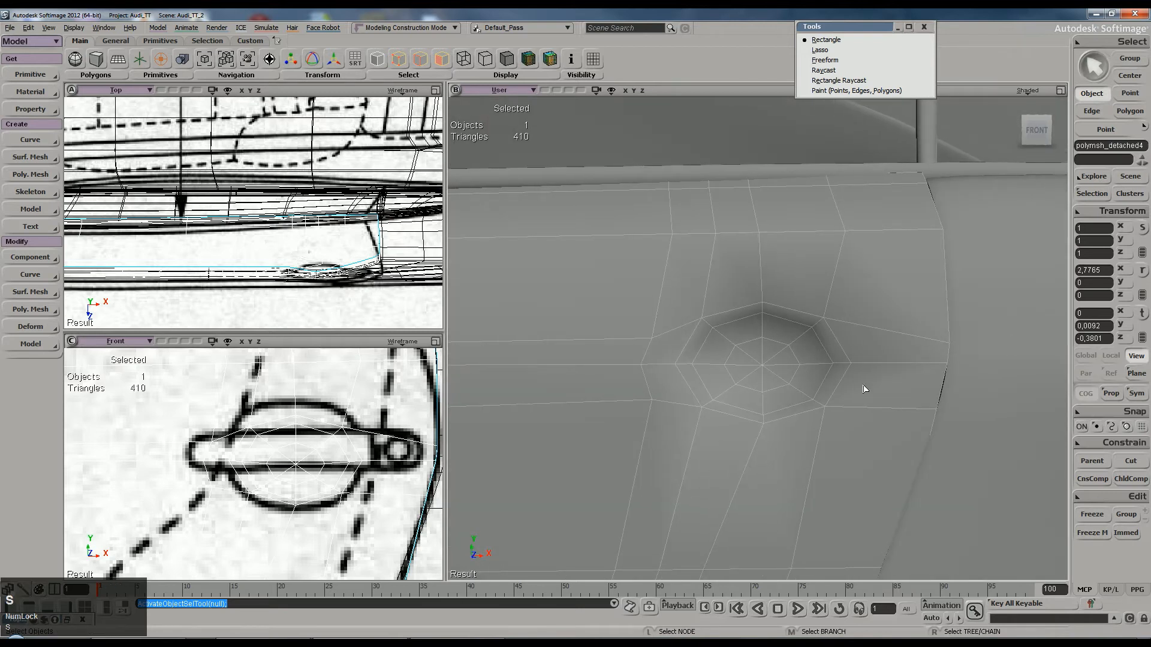
key("KP_Add")
key("KP_Add")
key("space")
scroll(789, 390, "down", 8)
left_click(798, 477)
key("s")
right_click_drag(800, 413, 777, 352)
scroll(778, 352, "up", 10)
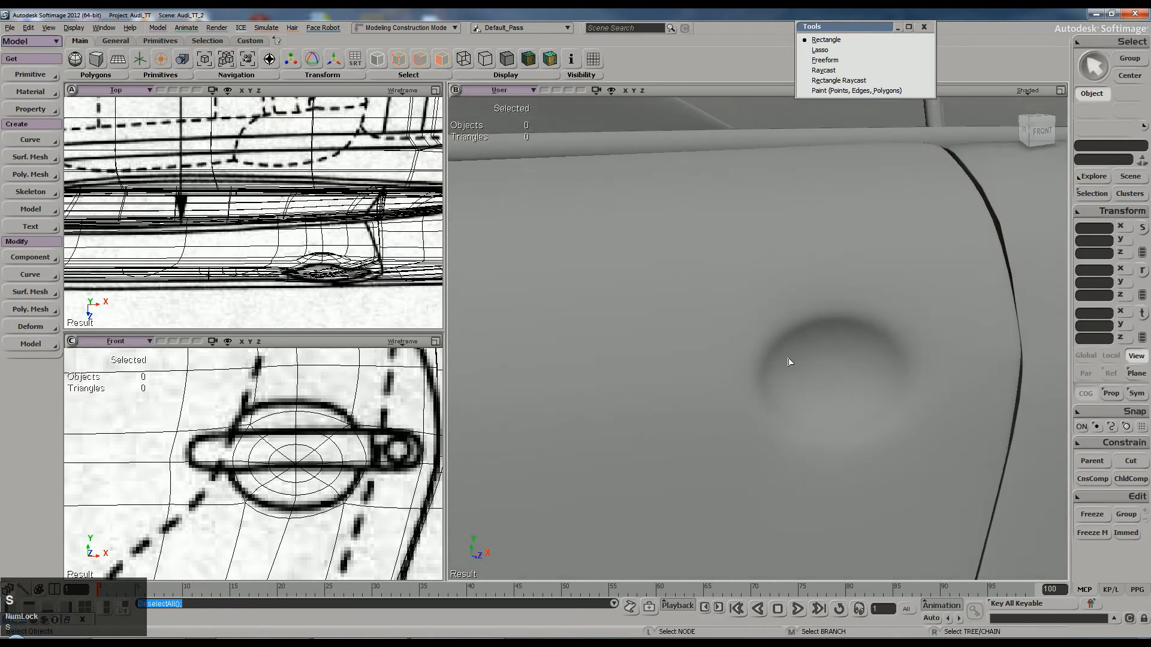
left_click(789, 362)
key("minus")
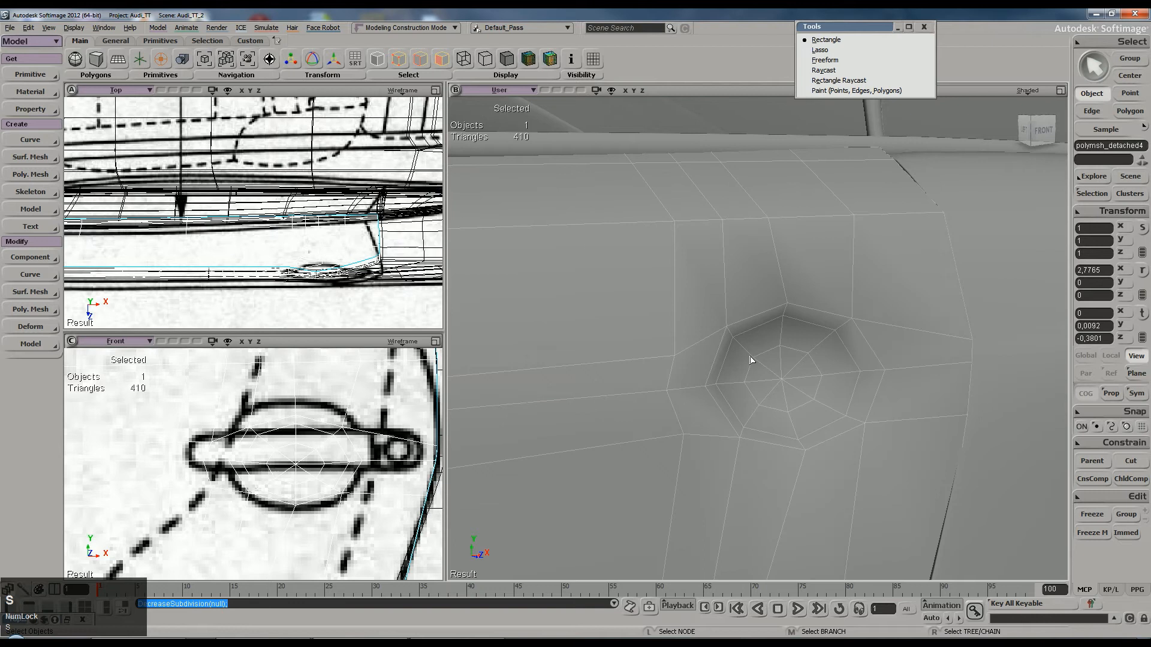
Step: Select all the recess points in the Front view and scale them up slightly in Global mode about their centre (COG)
scroll(273, 435, "down", 2)
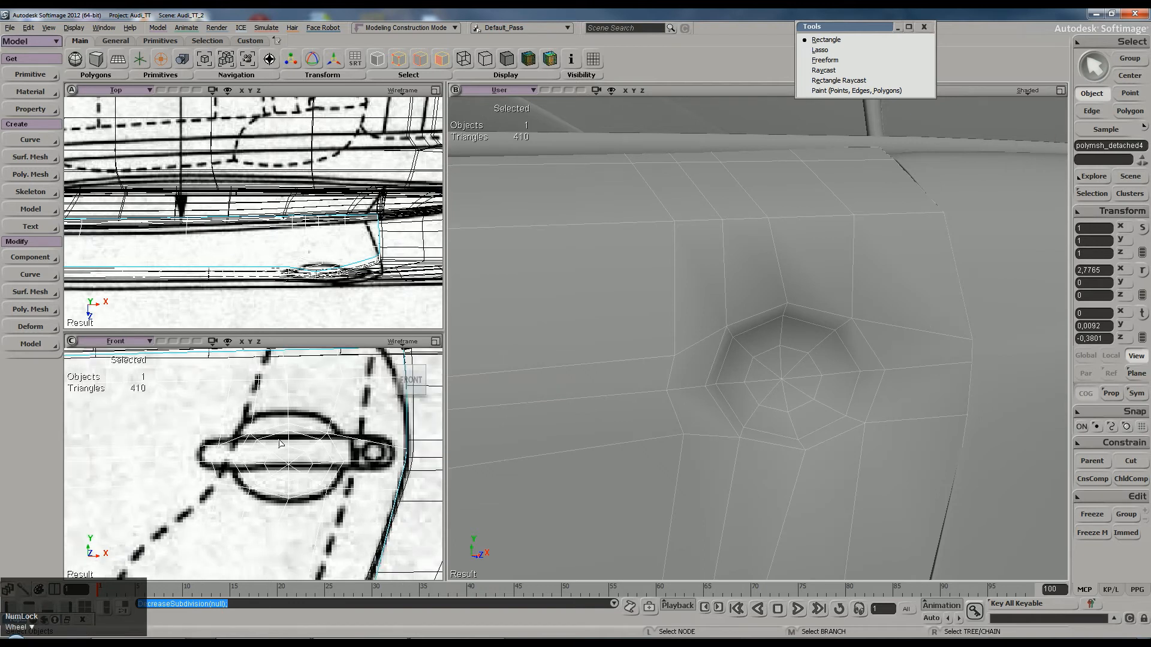
key("t")
left_click(234, 421)
left_click_drag(324, 505, 350, 513)
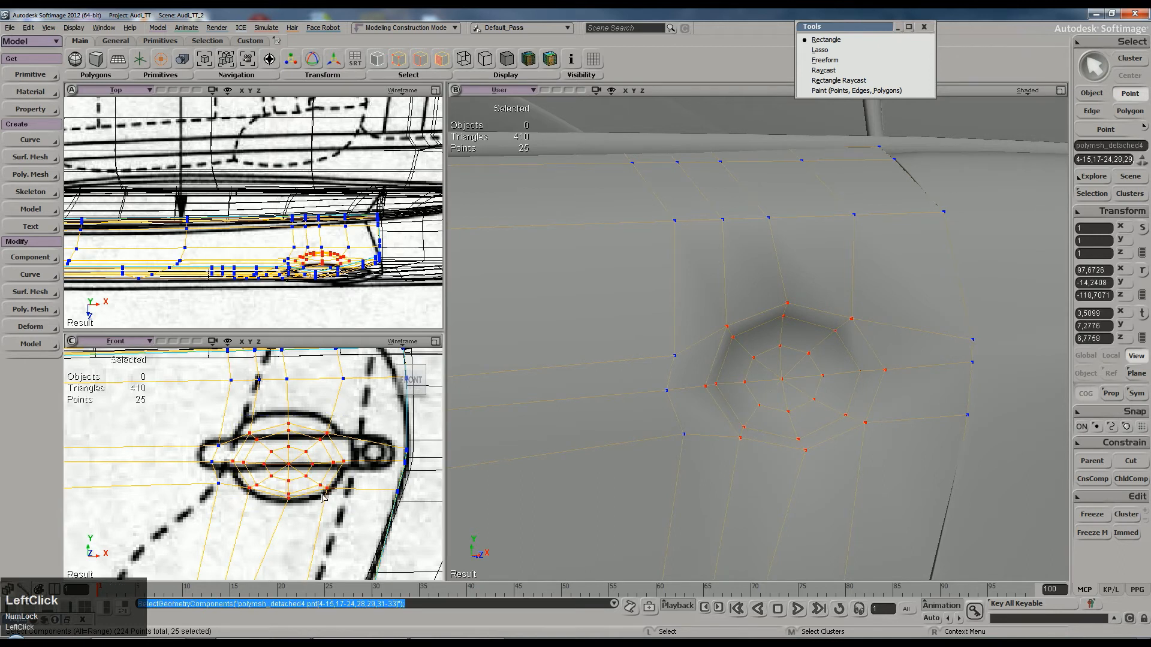
key("x")
left_click(1086, 356)
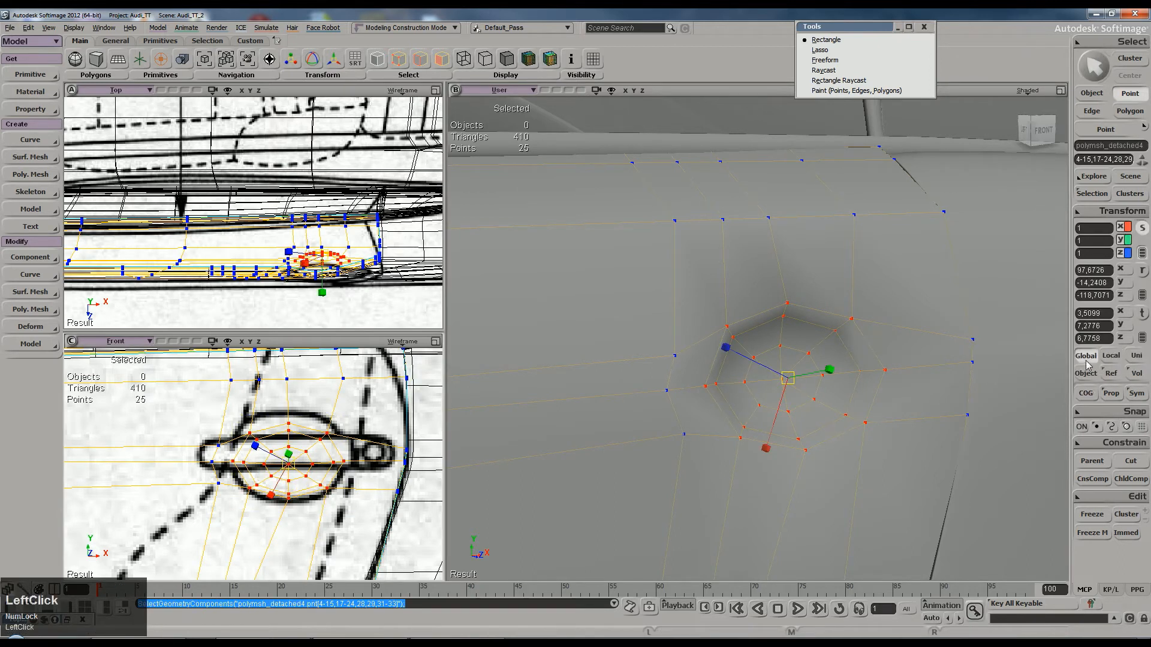
left_click(1086, 393)
left_click_drag(307, 457, 325, 446)
key("space")
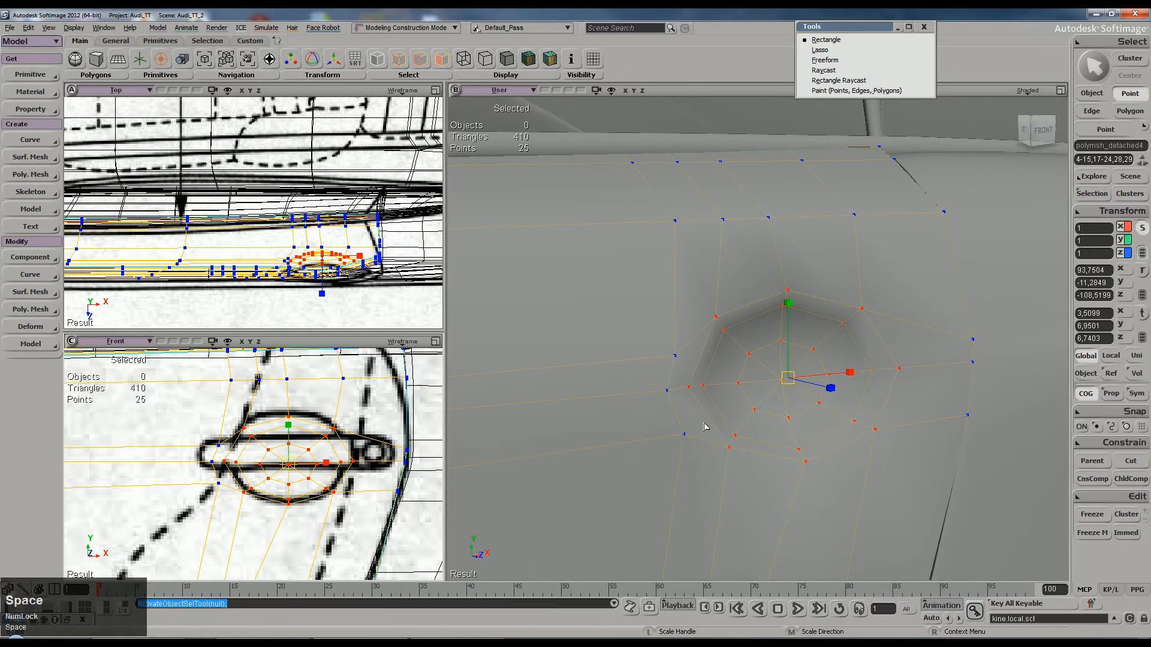
Step: Leave point editing, reselect the door panel and raise its subdivision level to smooth the enlarged recess
scroll(894, 385, "down", 10)
key("s")
right_click_drag(843, 537, 817, 430)
key("space")
left_click(806, 362)
scroll(803, 357, "up", 5)
key("s")
right_click_drag(804, 357, 768, 350)
key("s")
key("plus")
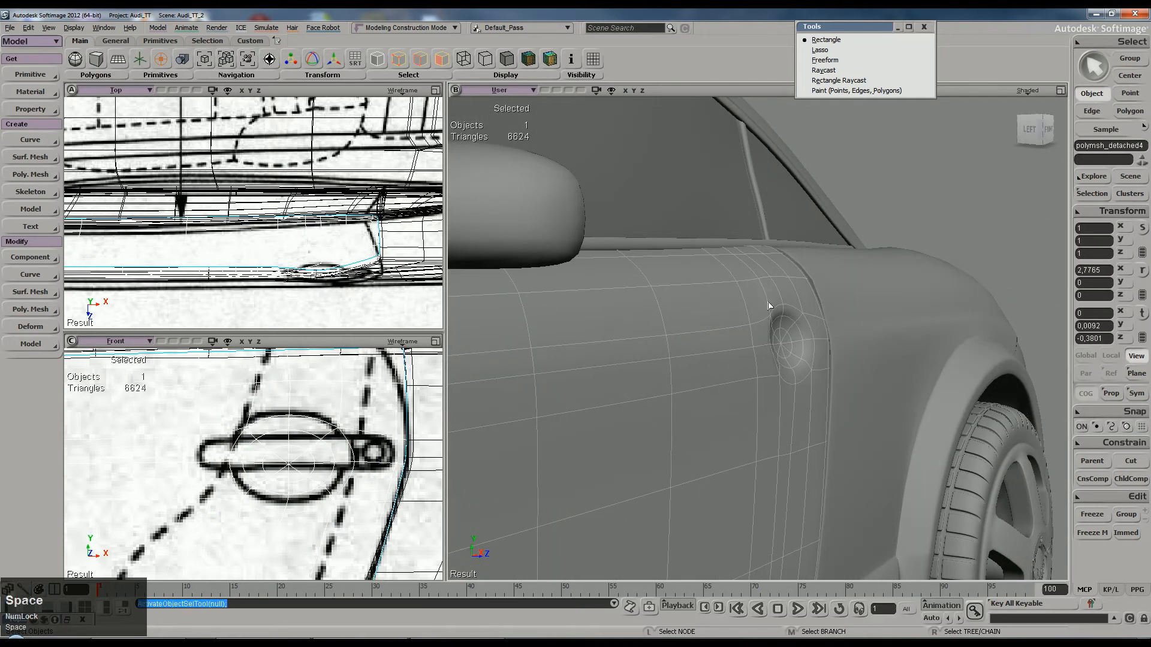
Step: Select the rear quarter panel behind the door and reduce its subdivision to the base level
left_click(936, 170)
key("s")
right_click_drag(953, 295, 897, 321)
left_click(893, 323)
key("plus")
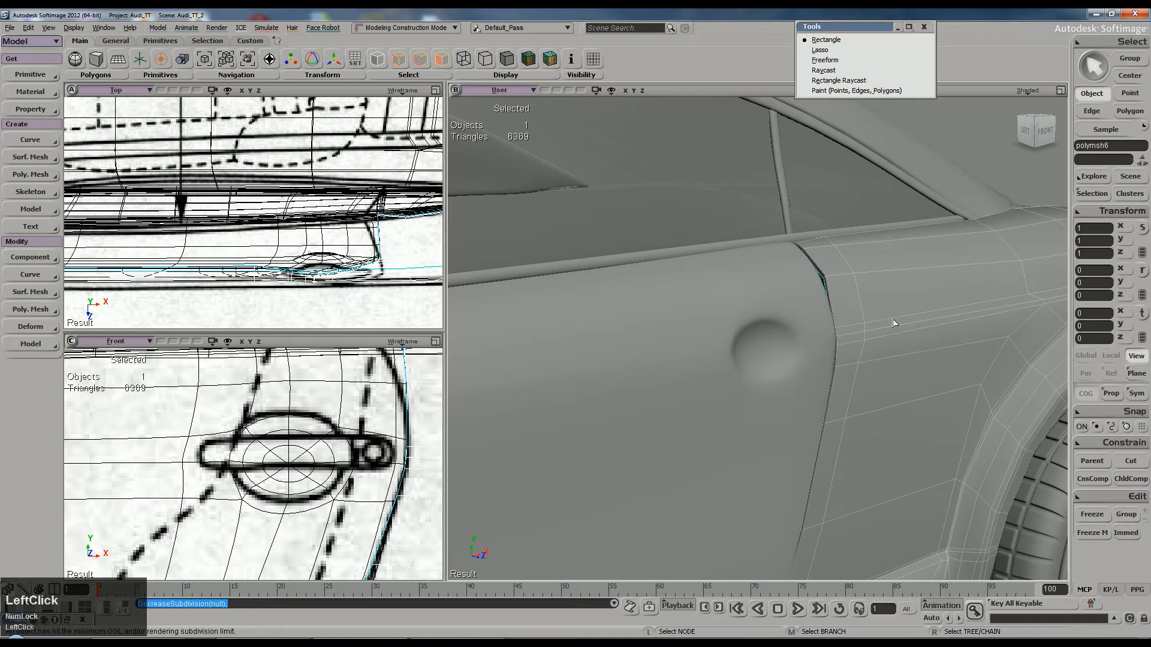
Step: Select the points on the panel edge at the door gap behind the recess and move them slightly
key("space")
left_click_drag(995, 150, 1003, 163)
right_click_drag(935, 258, 934, 296)
left_click_drag(860, 315, 841, 314)
scroll(841, 315, "up", 1)
mouse_move(841, 318)
right_mouse_down()
mouse_move(873, 334)
mouse_move(850, 329)
mouse_move(855, 346)
mouse_move(832, 348)
mouse_move(861, 329)
right_mouse_up()
left_click(850, 329)
key("t")
left_click_drag(788, 295, 844, 347)
scroll(851, 354, "down", 5)
key("s")
right_click_drag(797, 360, 756, 347)
key("v")
left_click_drag(689, 329, 692, 331)
key("space")
Step: Clear the current selection and select the door panel containing the handle recess
scroll(647, 336, "down", 8)
left_click(540, 314)
key("s")
right_click_drag(541, 314, 733, 356)
scroll(733, 356, "up", 4)
left_click(746, 369)
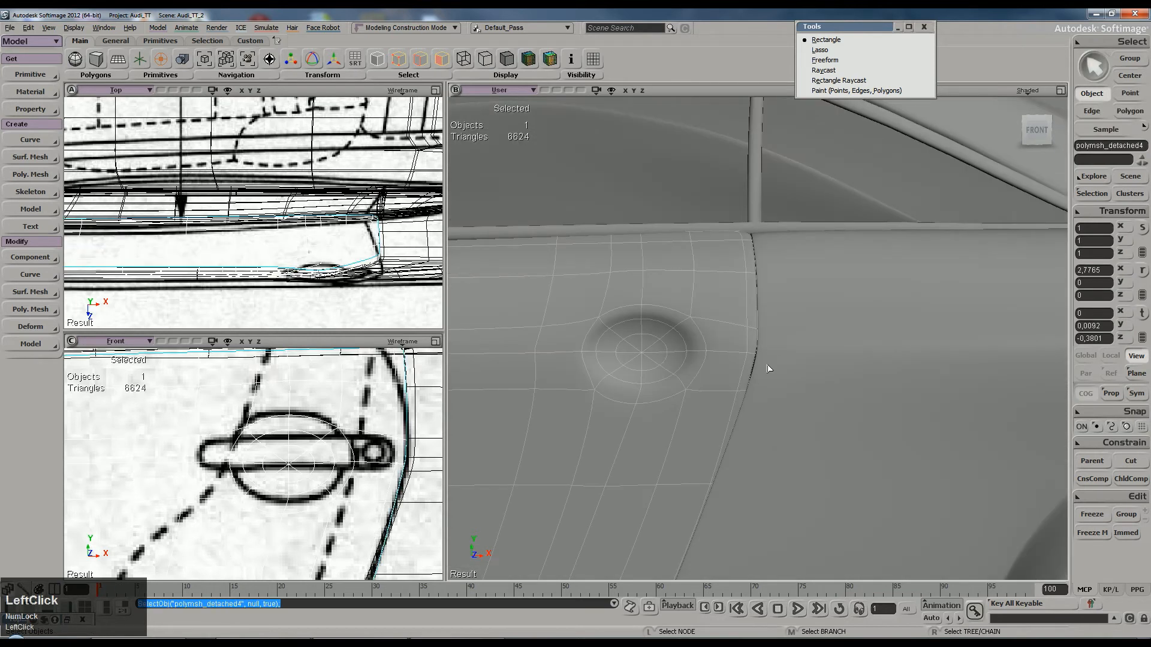
Step: Select the door panel containing the handle recess and reduce its subdivision to the base level
left_click(792, 356)
left_click(745, 368)
scroll(740, 373, "up", 2)
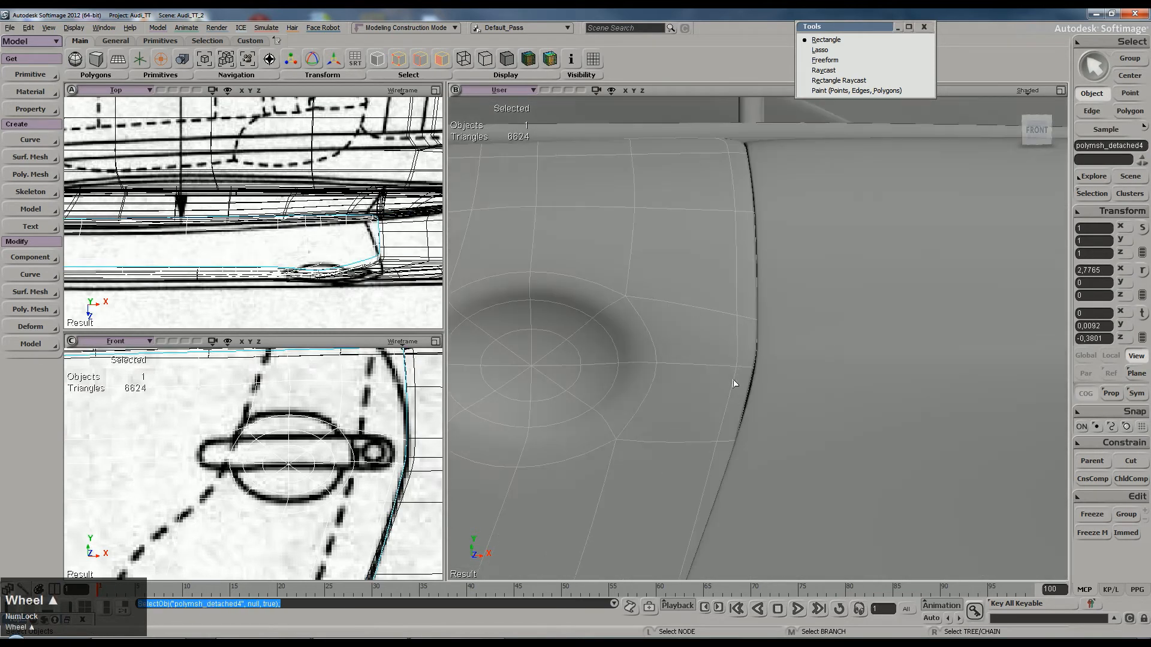
key("minus")
key("minus")
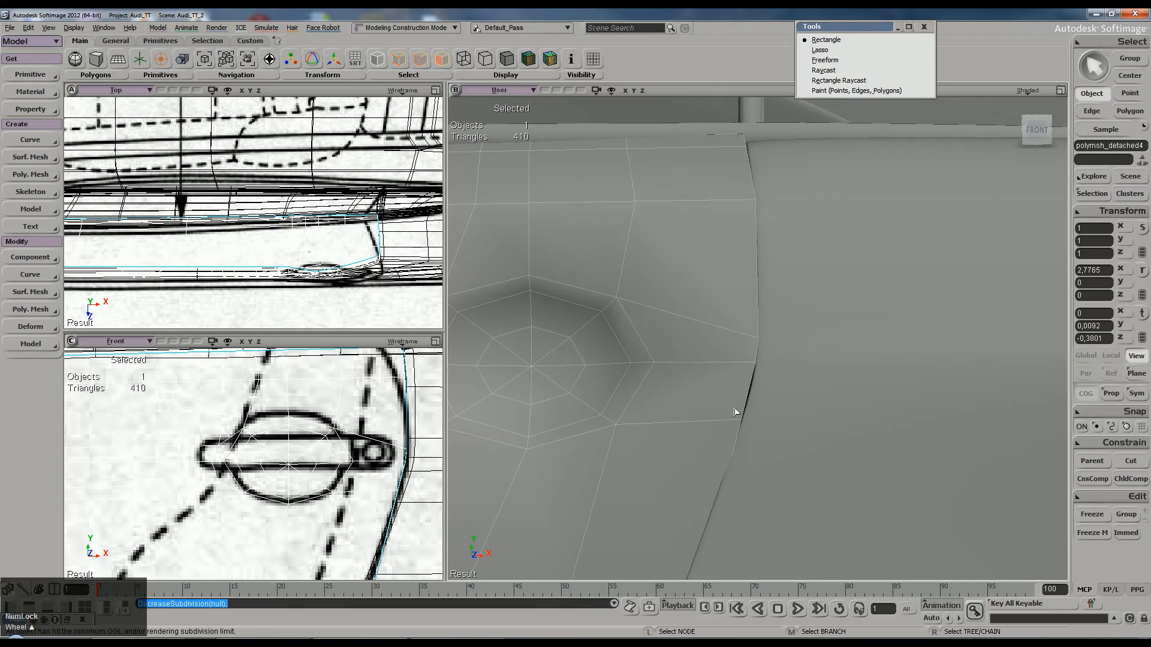
Step: Move the points on the door's rear edge just below the recess slightly and raise the door's subdivision level again
key("t")
left_click_drag(701, 416, 778, 445)
key("v")
key("space")
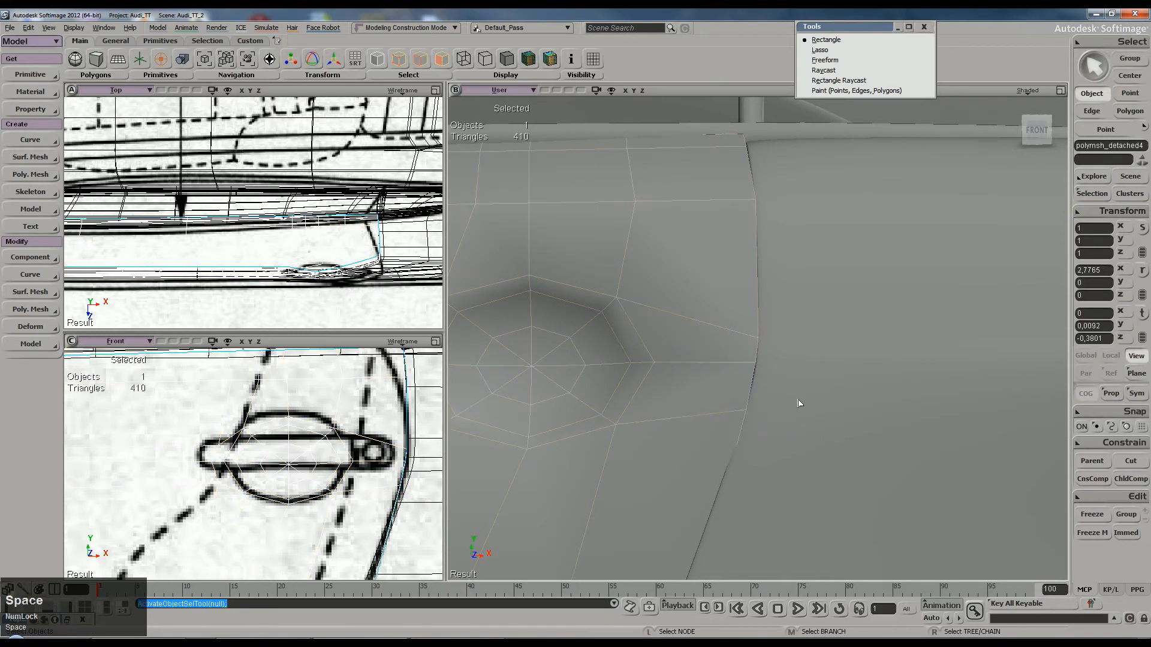
key("plus")
key("plus")
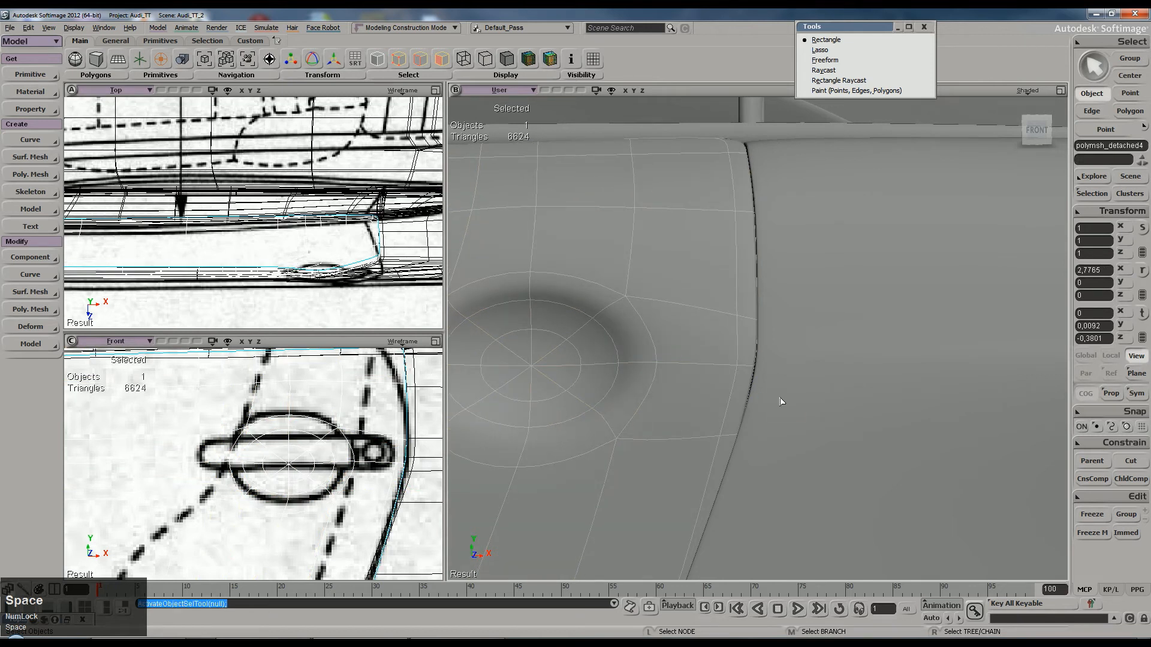
Step: Select the four points on the door's rear edge level with the recess and shift them slightly, then return to object selection
key("t")
left_click_drag(722, 357, 778, 390)
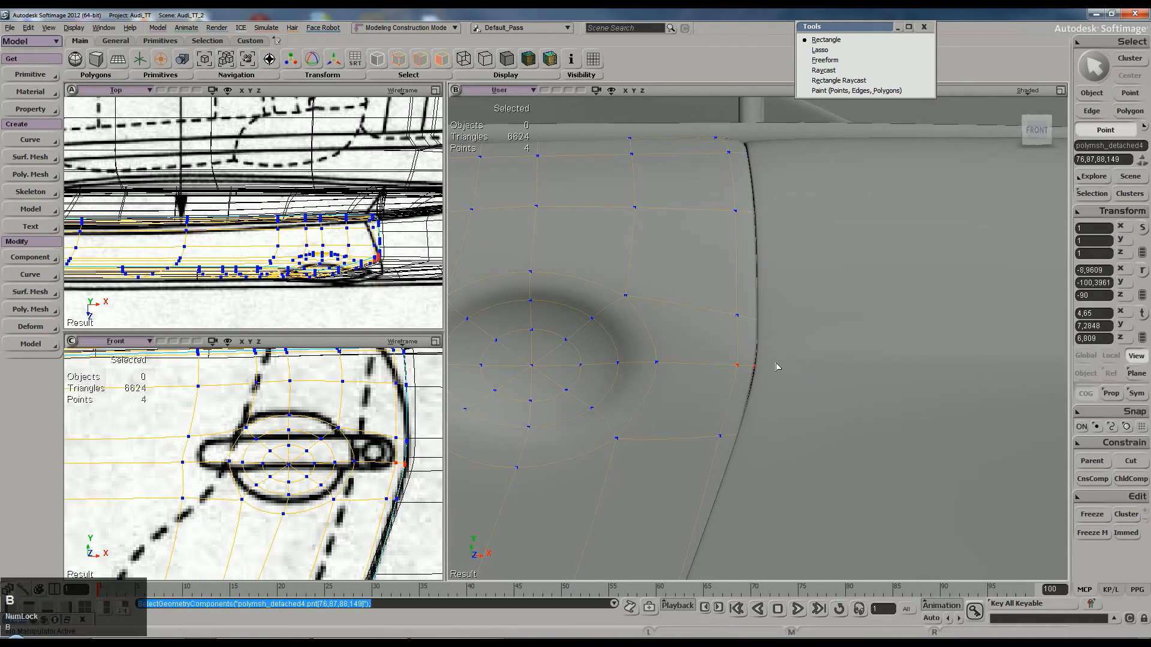
key("v")
left_click(1095, 356)
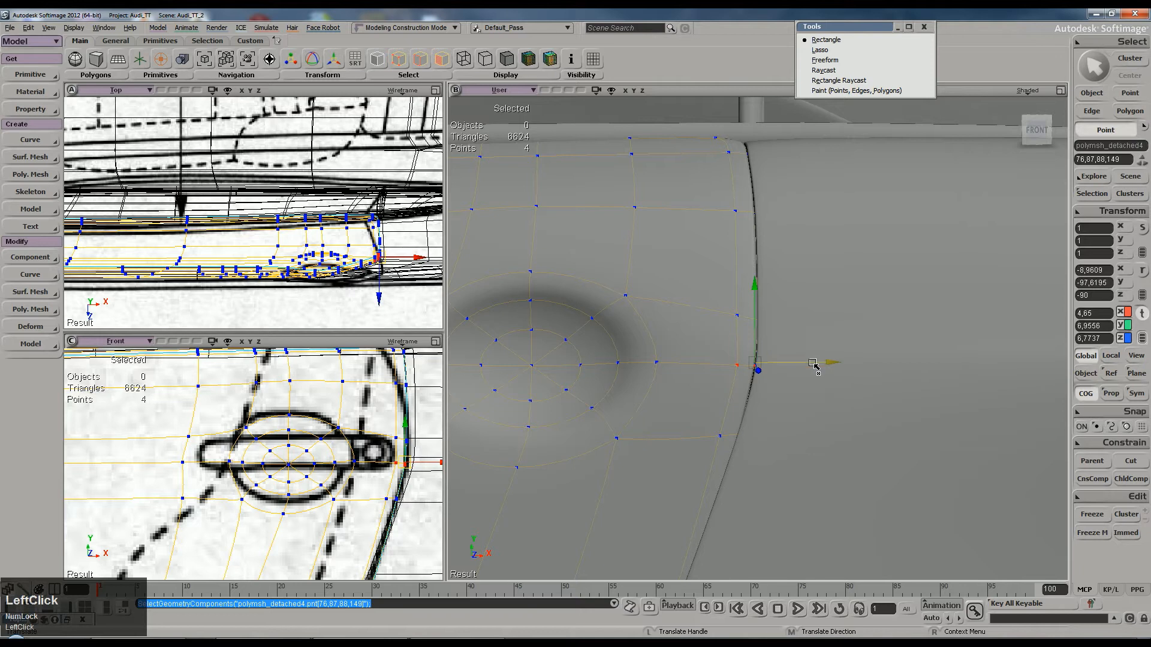
key("space")
Step: Clear the selection, inspect the door gap on the whole car side and reselect the door panel
scroll(834, 361, "down", 5)
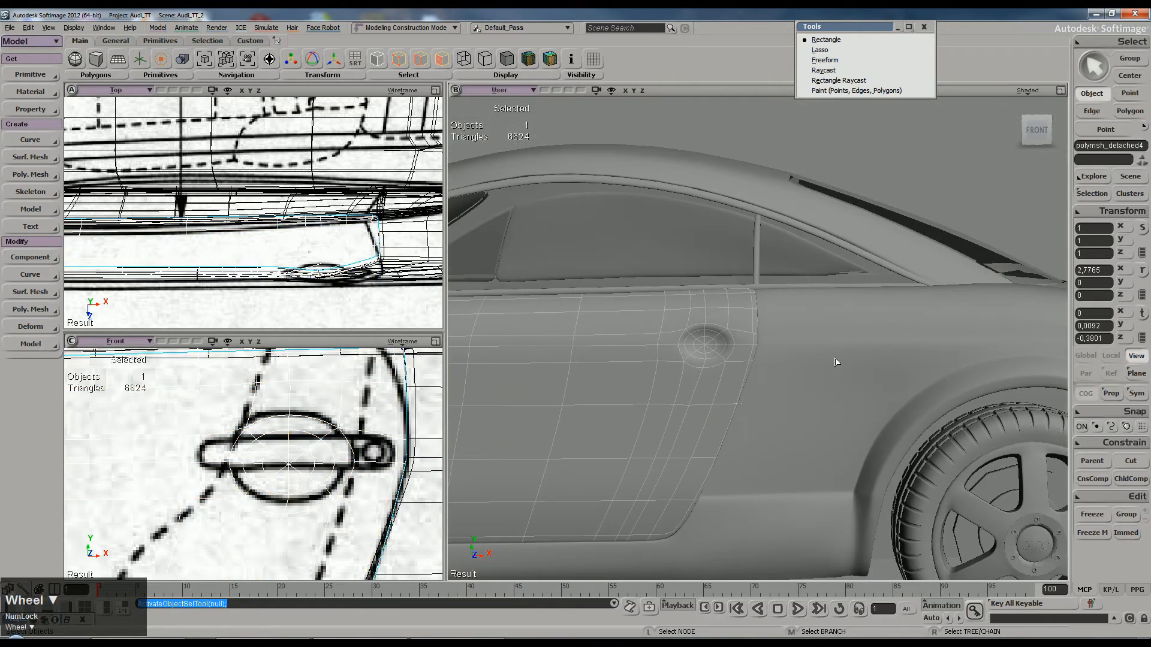
left_click(741, 530)
mouse_move(755, 455)
right_mouse_down()
mouse_move(765, 442)
mouse_move(797, 442)
mouse_move(727, 442)
mouse_move(747, 458)
mouse_move(749, 442)
right_mouse_up()
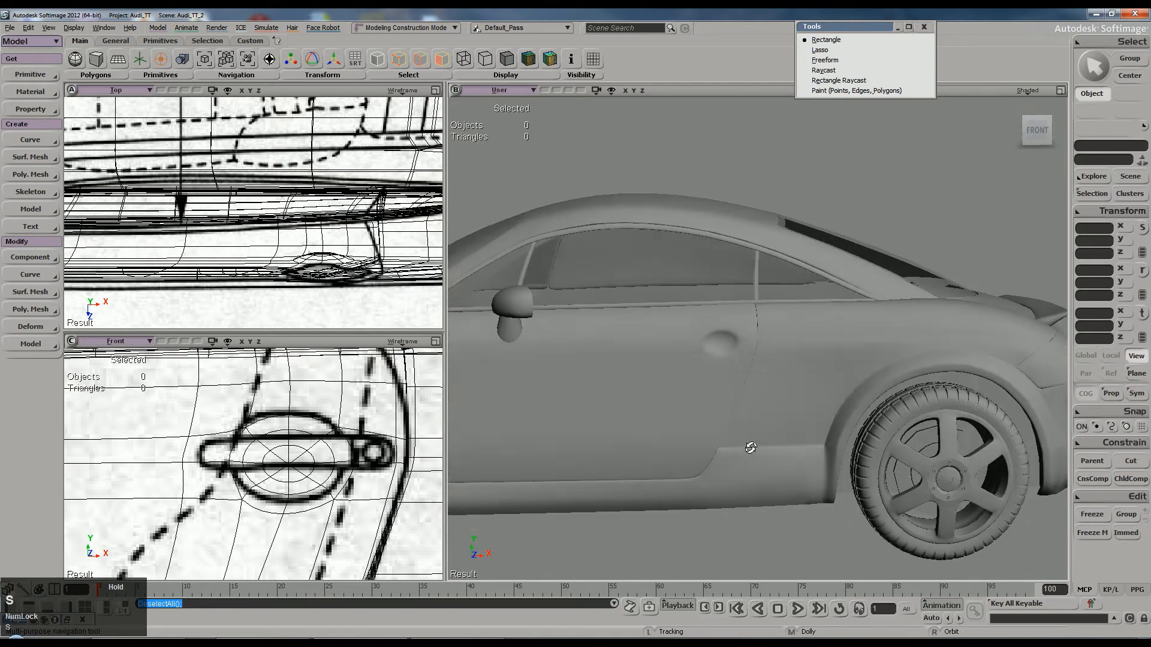
middle_click_drag(750, 442, 732, 391)
right_click_drag(732, 391, 753, 383)
left_click(720, 354)
right_click(729, 349)
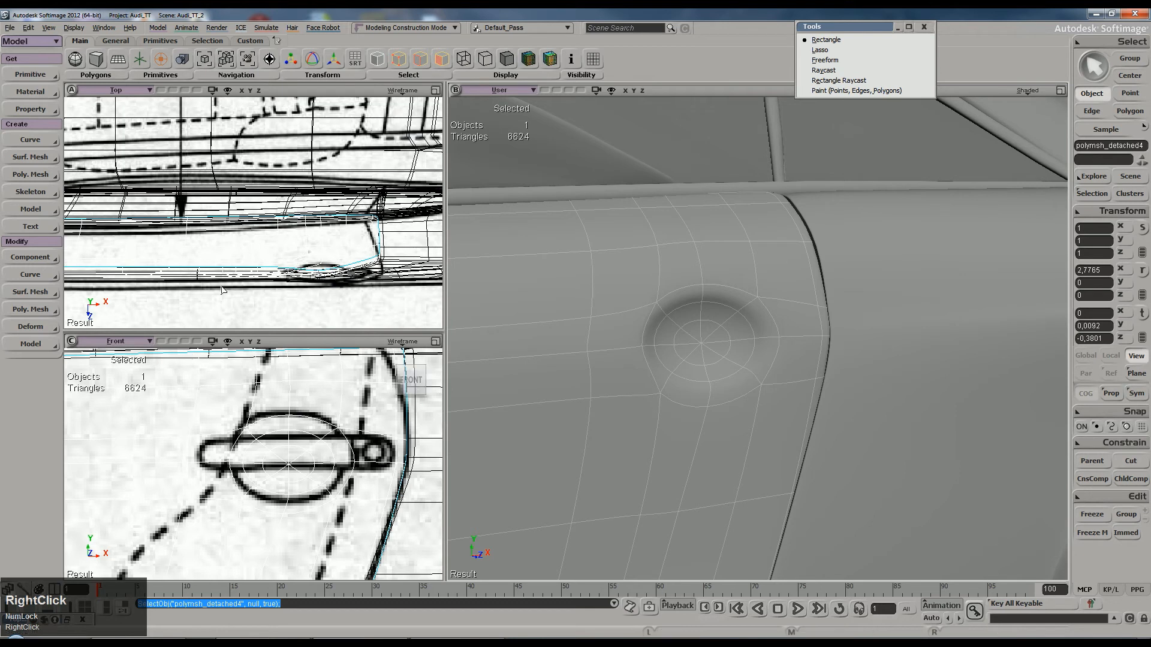
Step: Change the Top view's rotoscope image to Audi-TT_Coupe_1_8T_2005_1024x768_wallpaper_02_jpg and close its settings
left_click(402, 90)
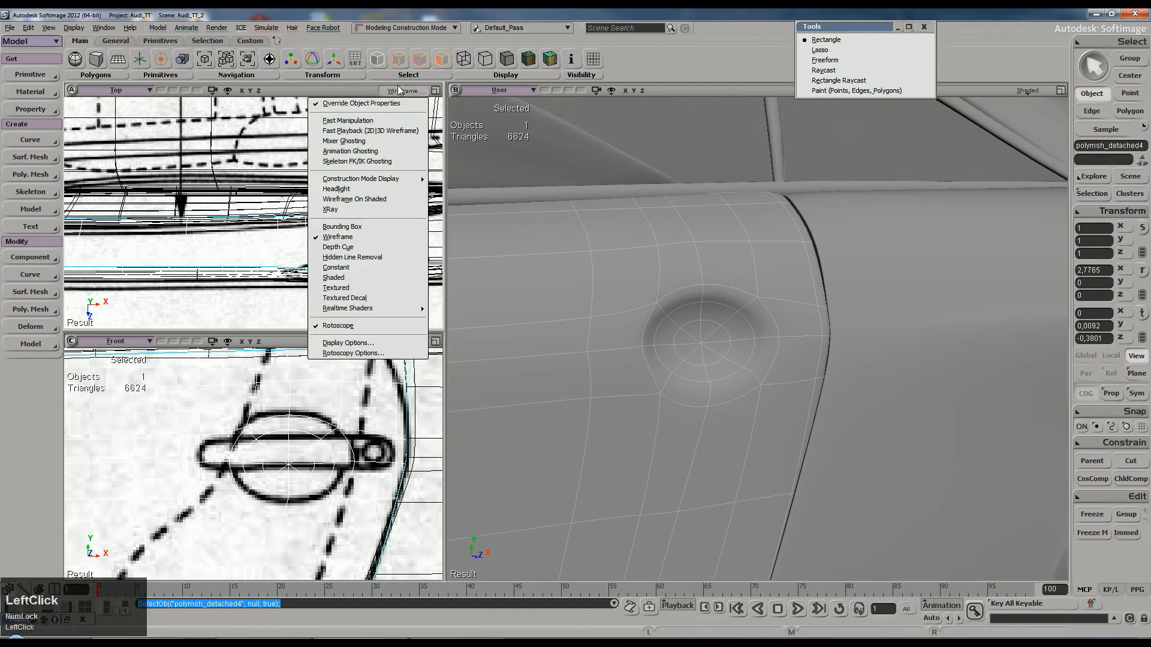
left_click(361, 355)
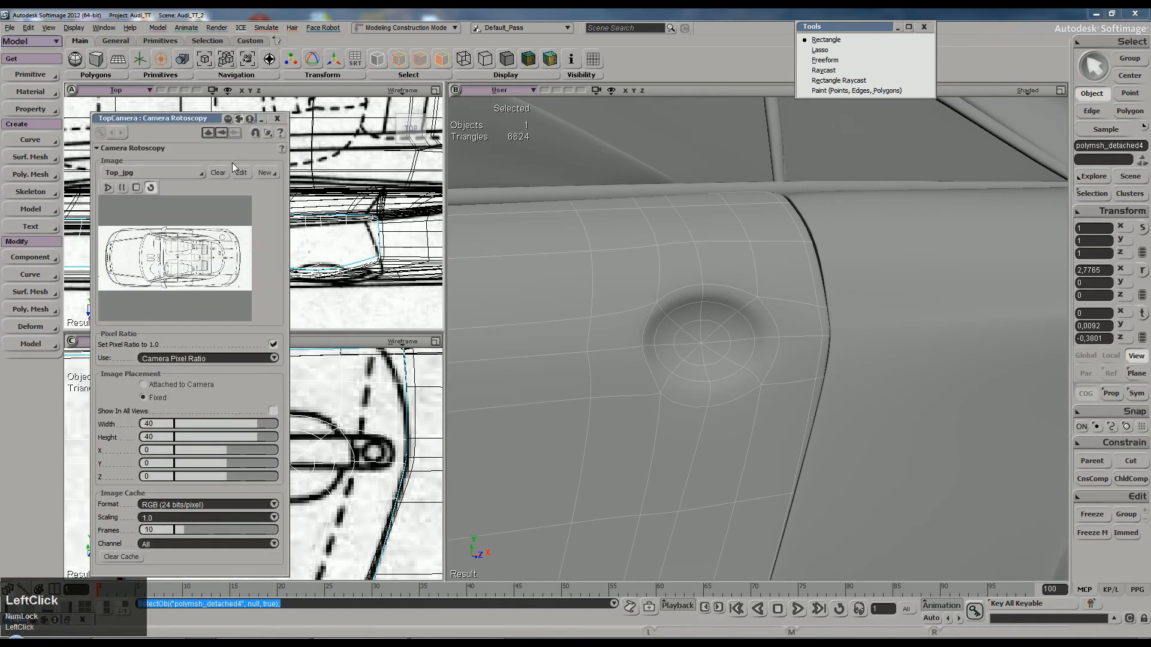
left_click(170, 173)
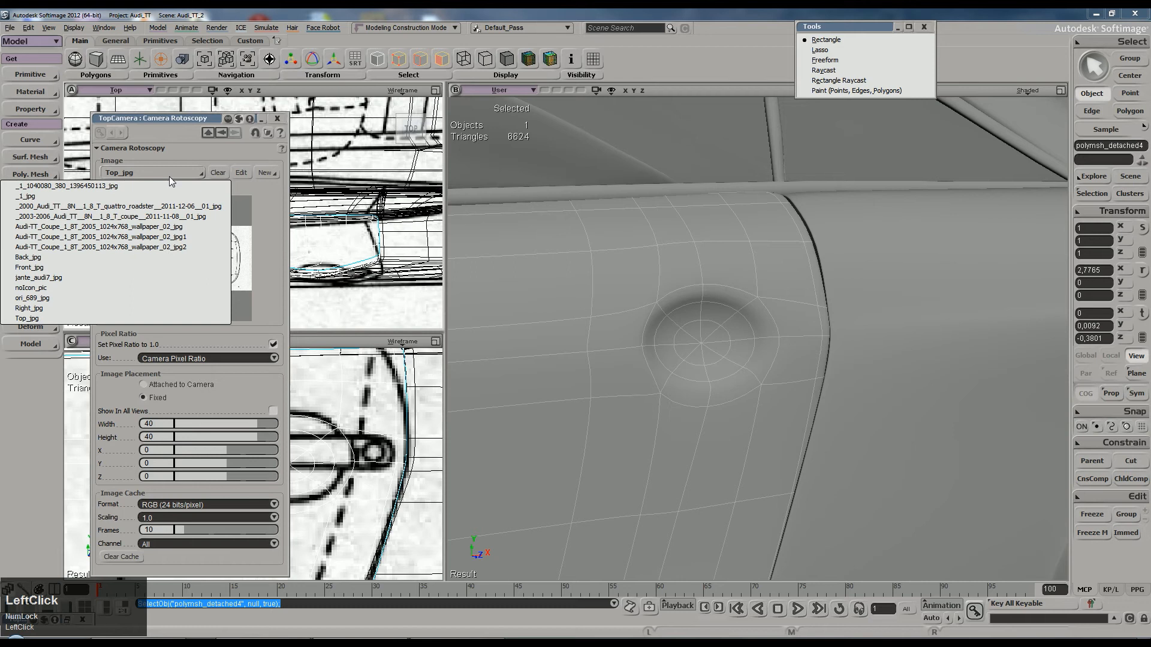
left_click(94, 226)
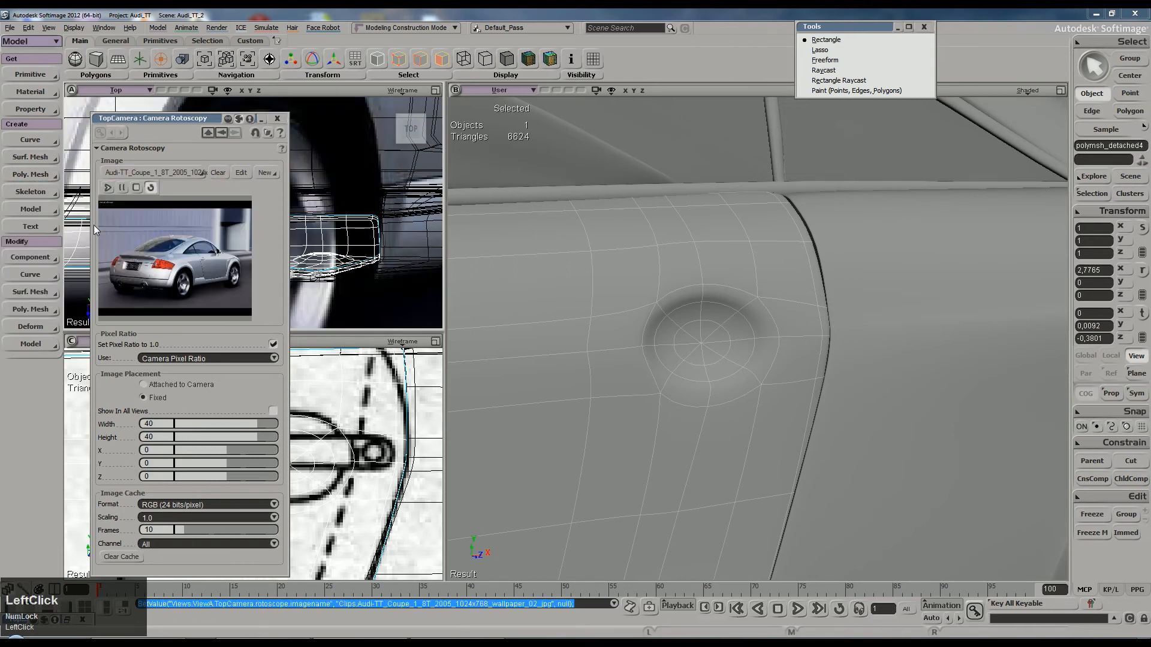
left_click(277, 118)
Step: Hide the 3D geometry in the Top view and frame the door handle in the reference photo
left_click(227, 90)
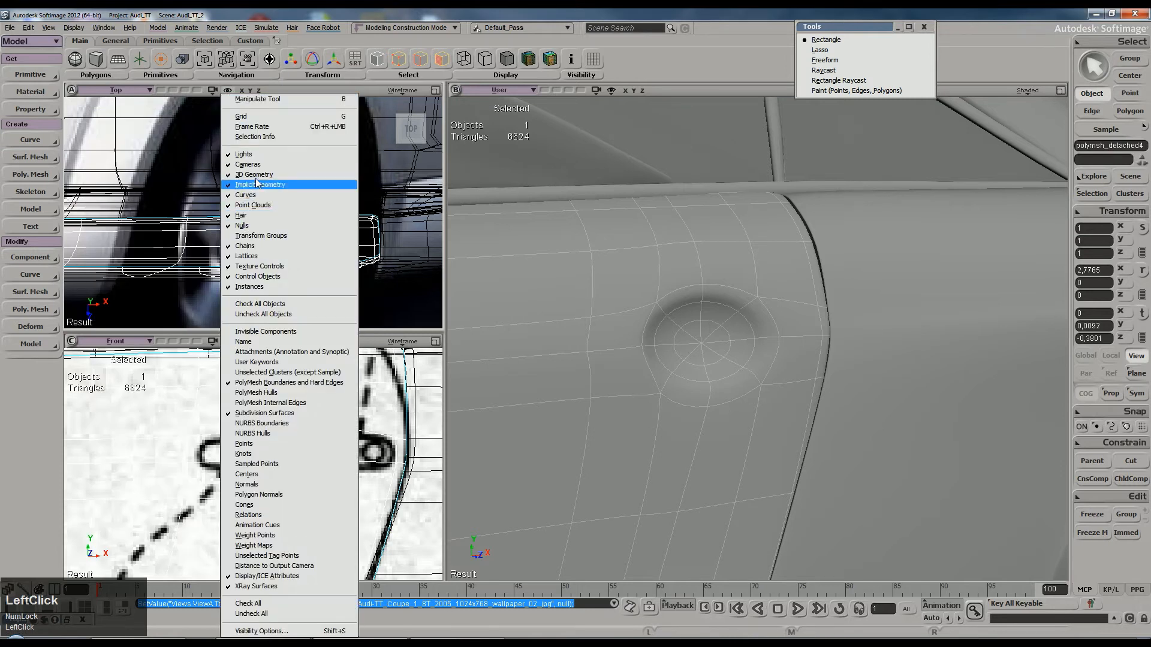
left_click(258, 175)
scroll(328, 198, "down", 2)
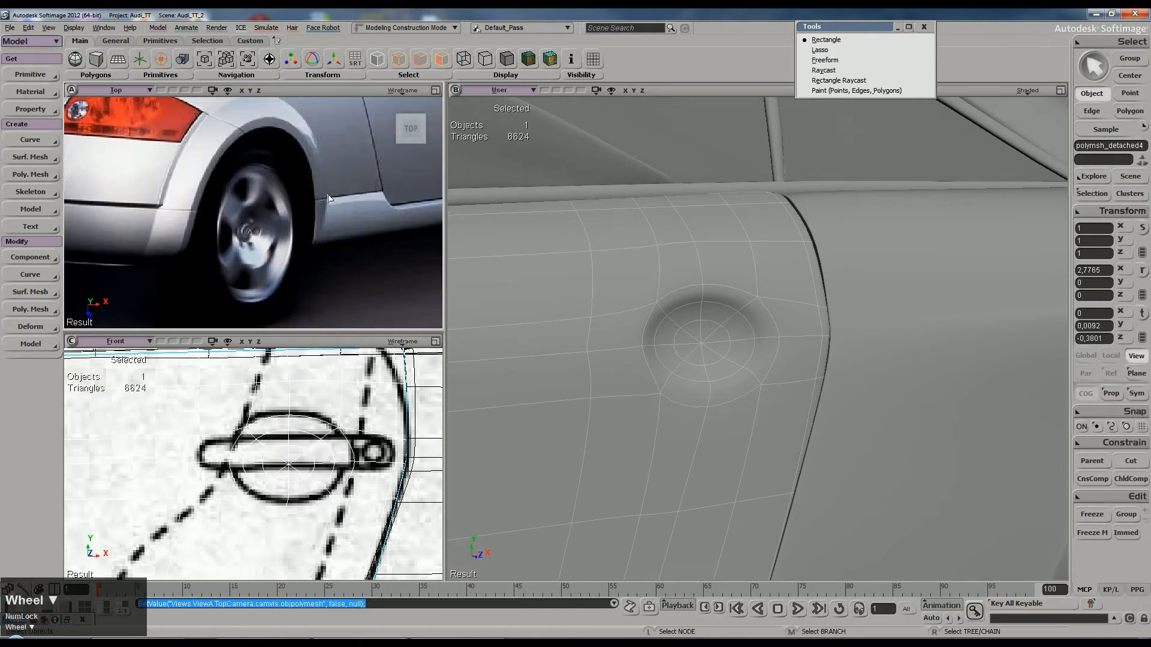
scroll(329, 197, "down", 3)
scroll(288, 252, "up", 6)
key("s")
scroll(239, 218, "up", 4)
left_click_drag(257, 250, 295, 218)
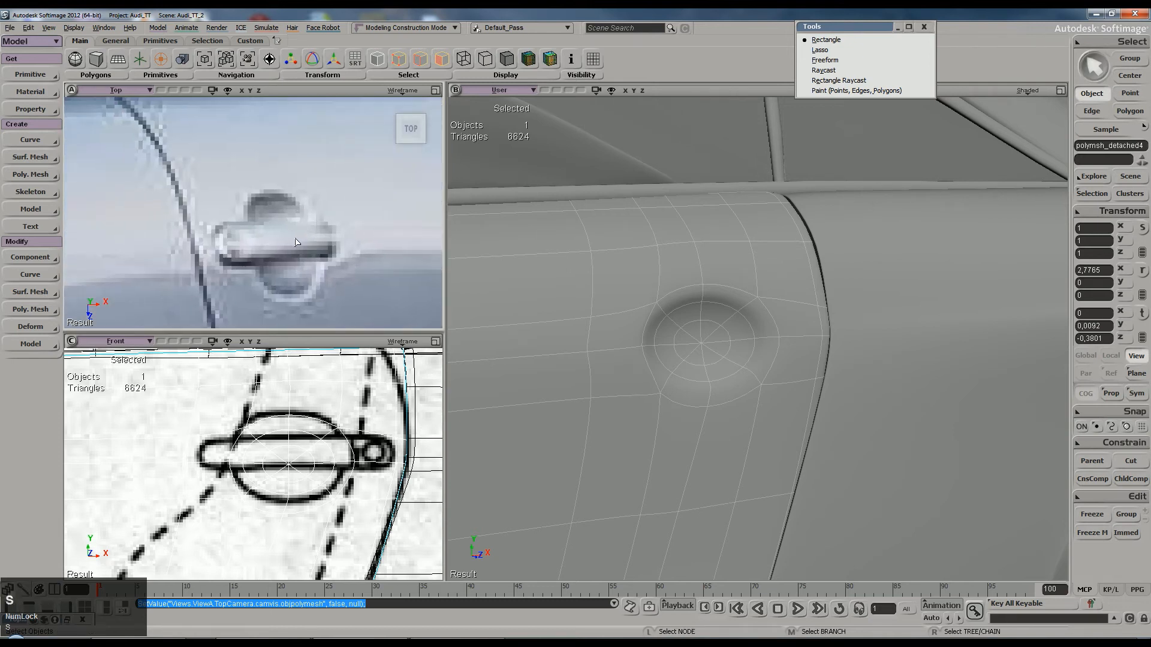
Step: Check the recess on the whole car, select the door panel and reduce its subdivision to the base level
scroll(849, 235, "down", 8)
left_click(850, 234)
key("s")
right_click_drag(806, 249, 759, 264)
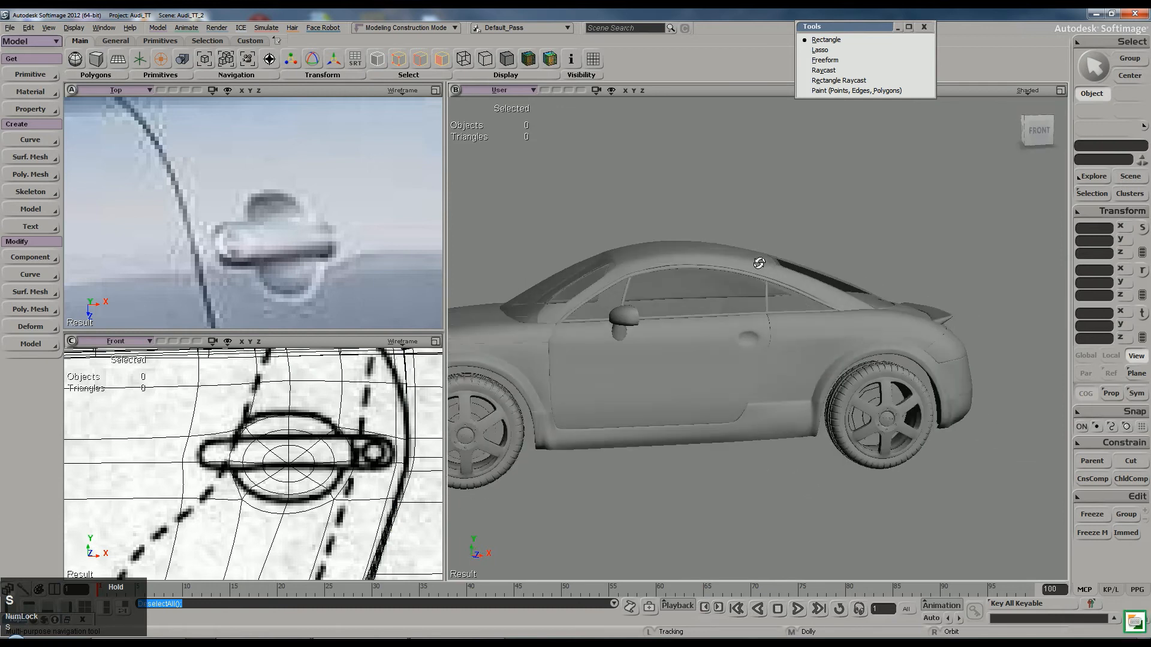
scroll(768, 270, "up", 6)
left_click(680, 347)
scroll(690, 342, "up", 2)
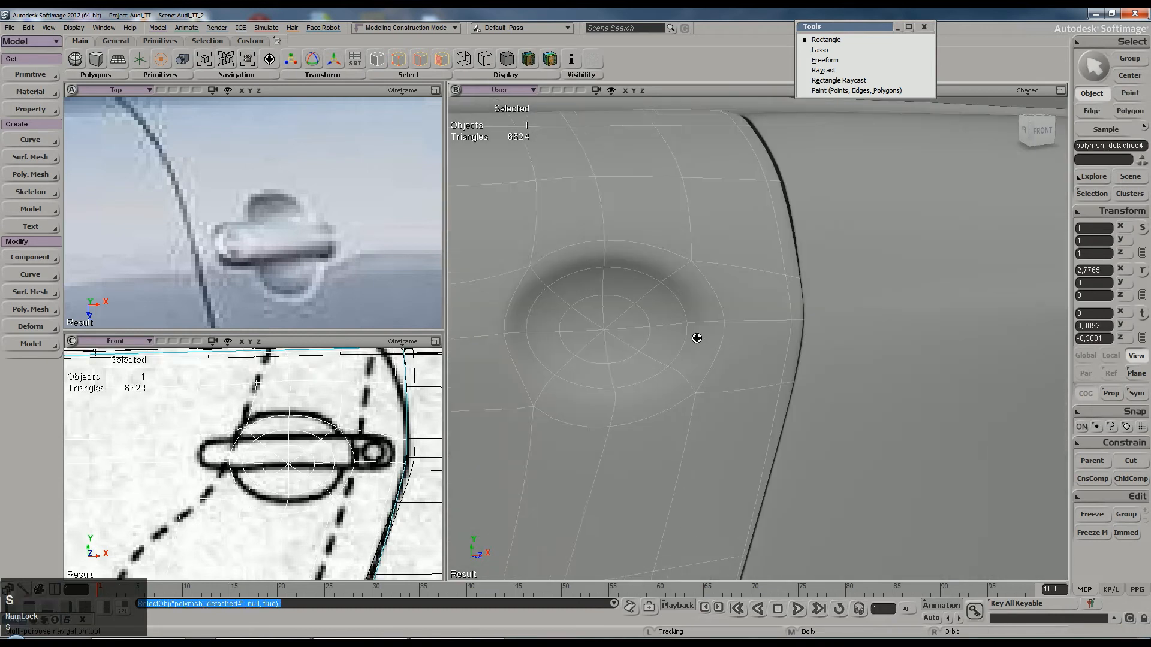
key("minus")
key("minus")
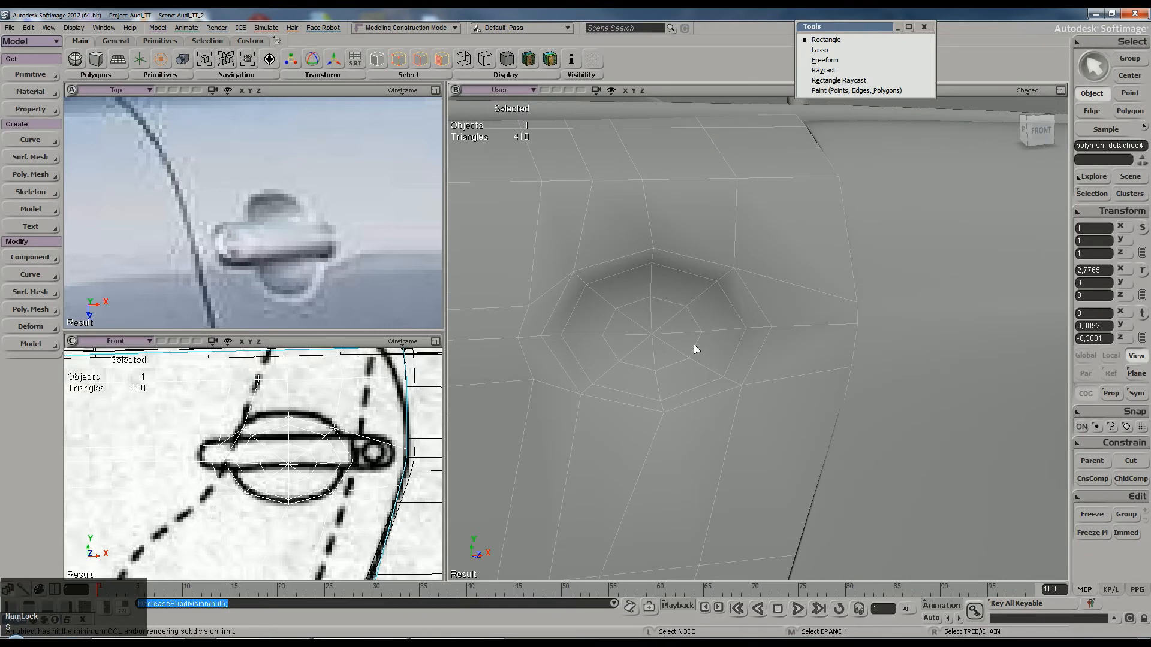
Step: Split the parallel edges around the recess wall to add an edge loop just inside the rim
key("backslash")
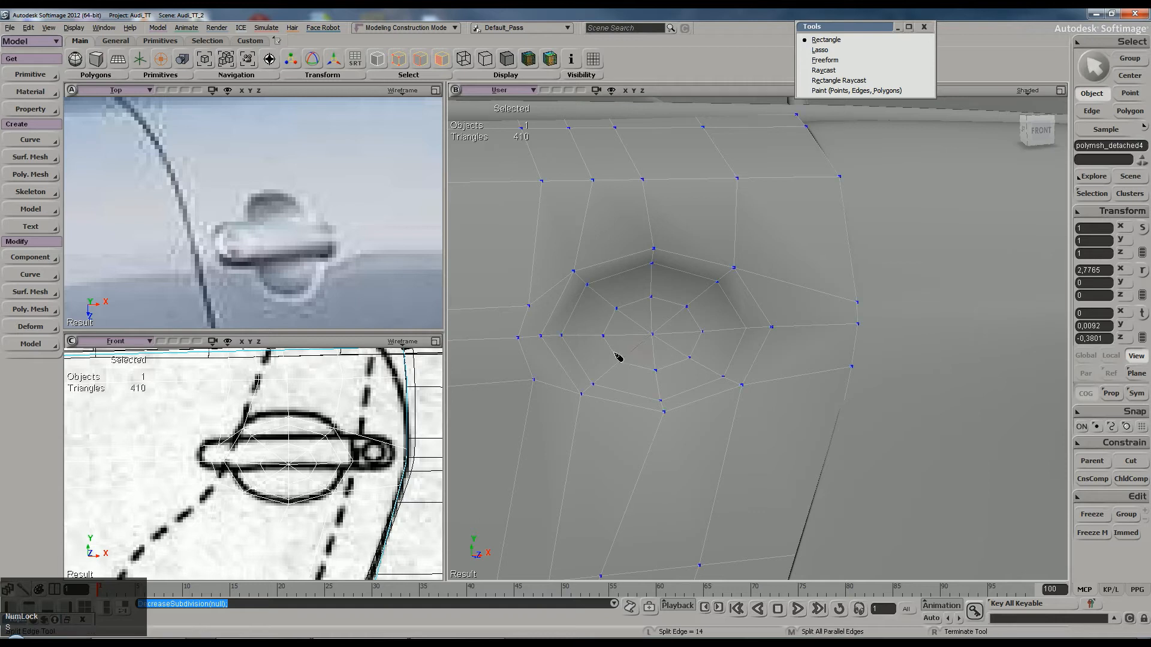
middle_click(554, 341)
key("space")
Step: Select the new edge loop inside the recess rim and set its scaling to use the centre of gravity (COG)
key("e")
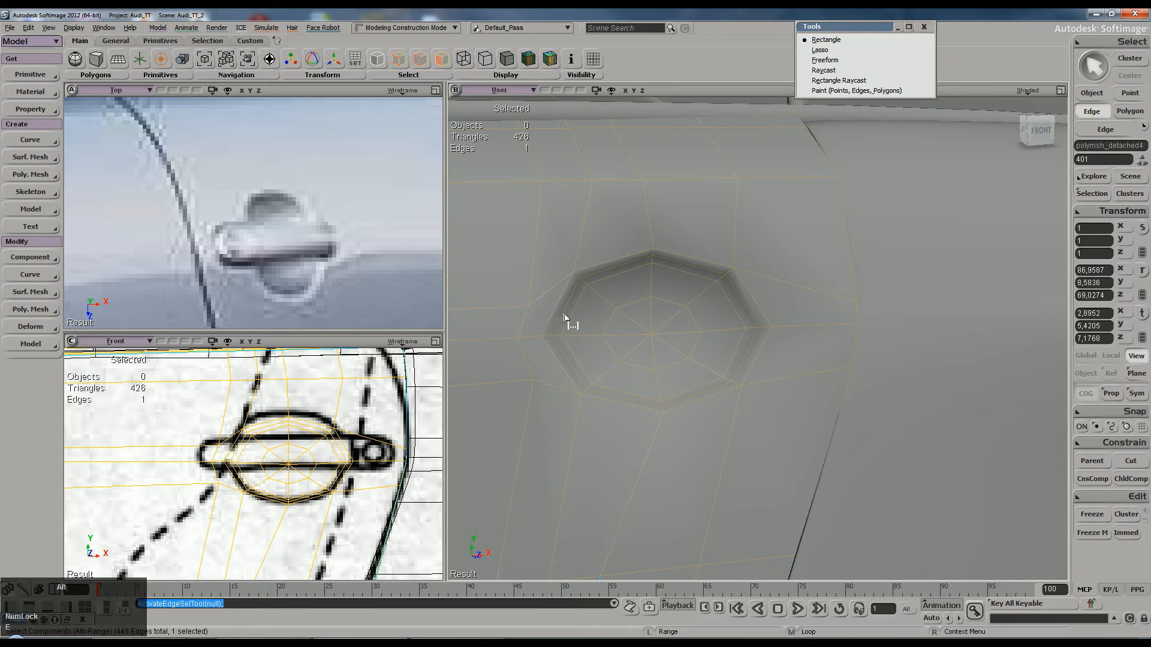
middle_click(564, 317, "alt")
key("shift")
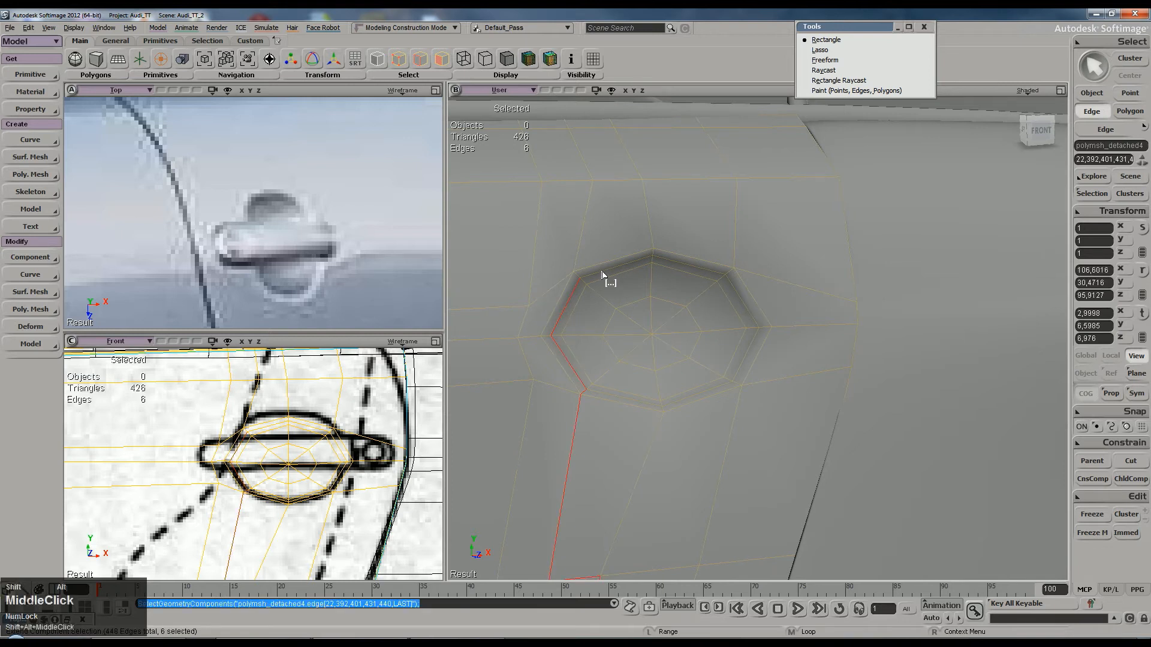
middle_click(602, 274, "alt+shift")
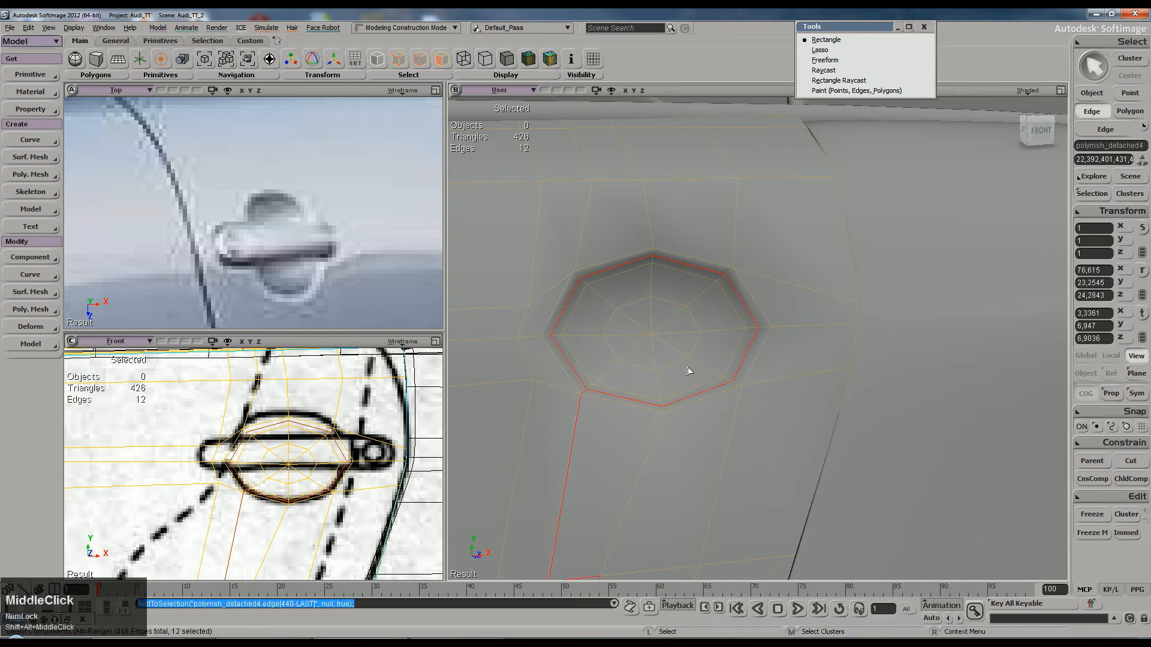
key("x")
left_click(1109, 357)
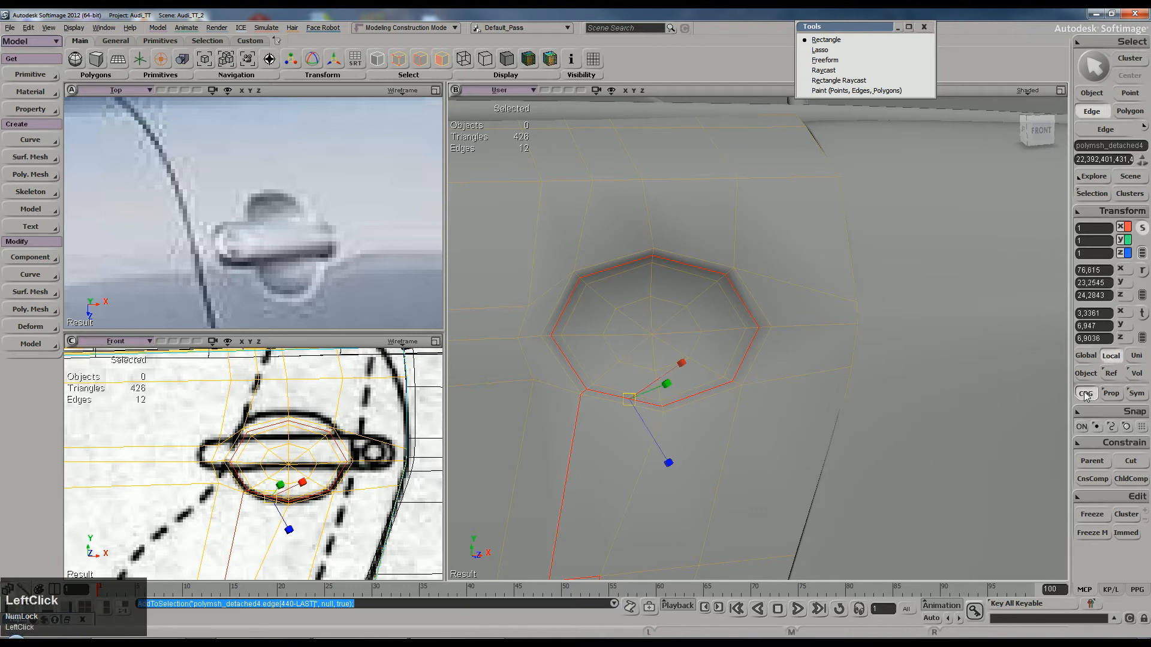
Step: Limit the selection to the eight edges of the new recess loop and scale them slightly outward toward the rim
key("e")
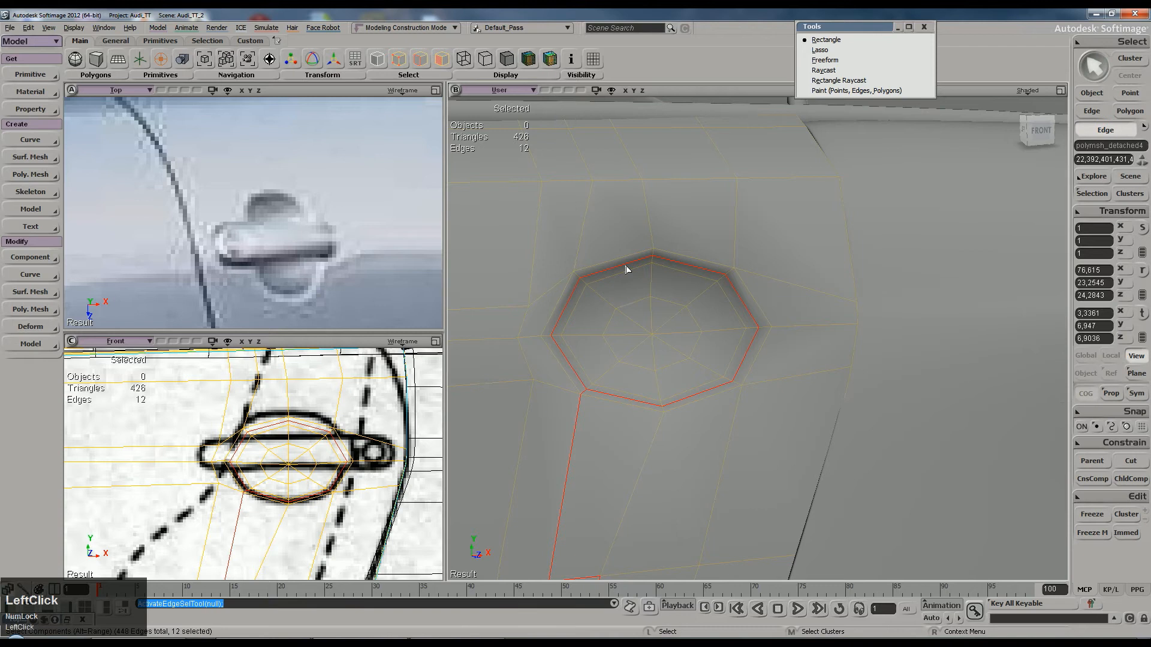
middle_click(683, 264, "alt+shift")
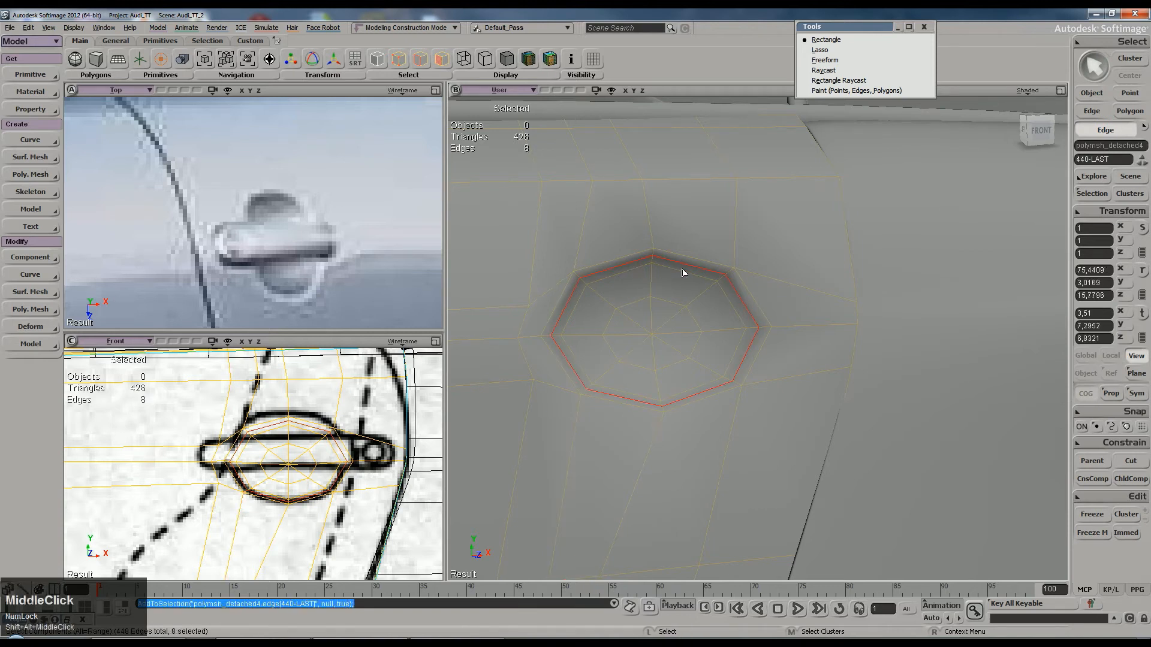
key("x")
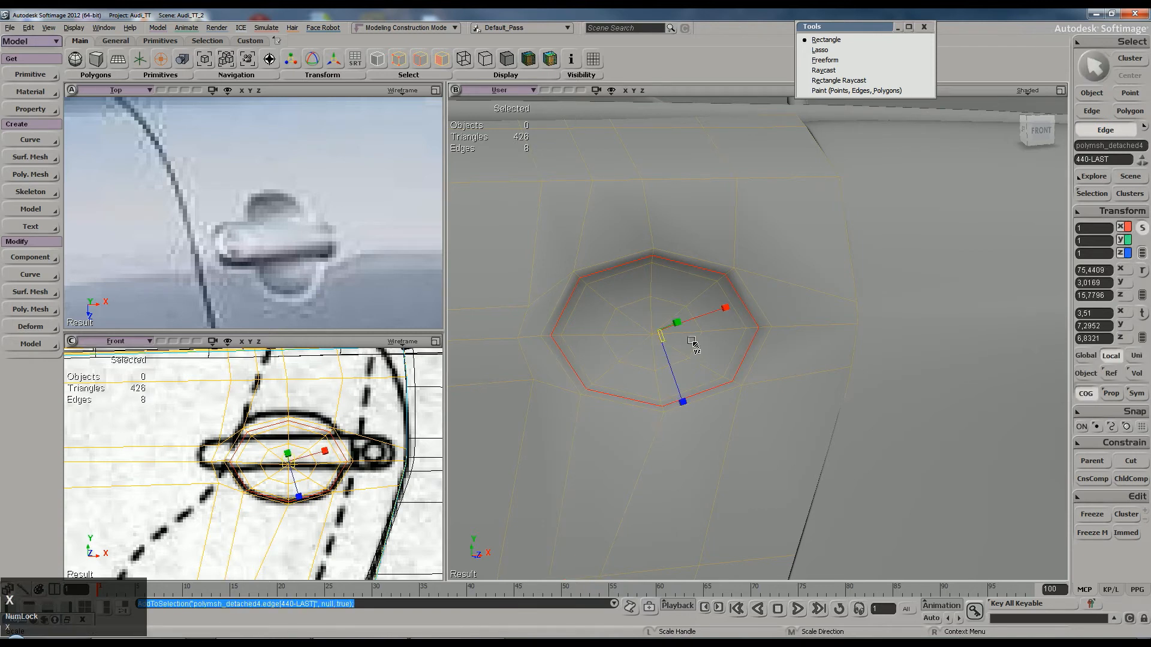
left_click(660, 329)
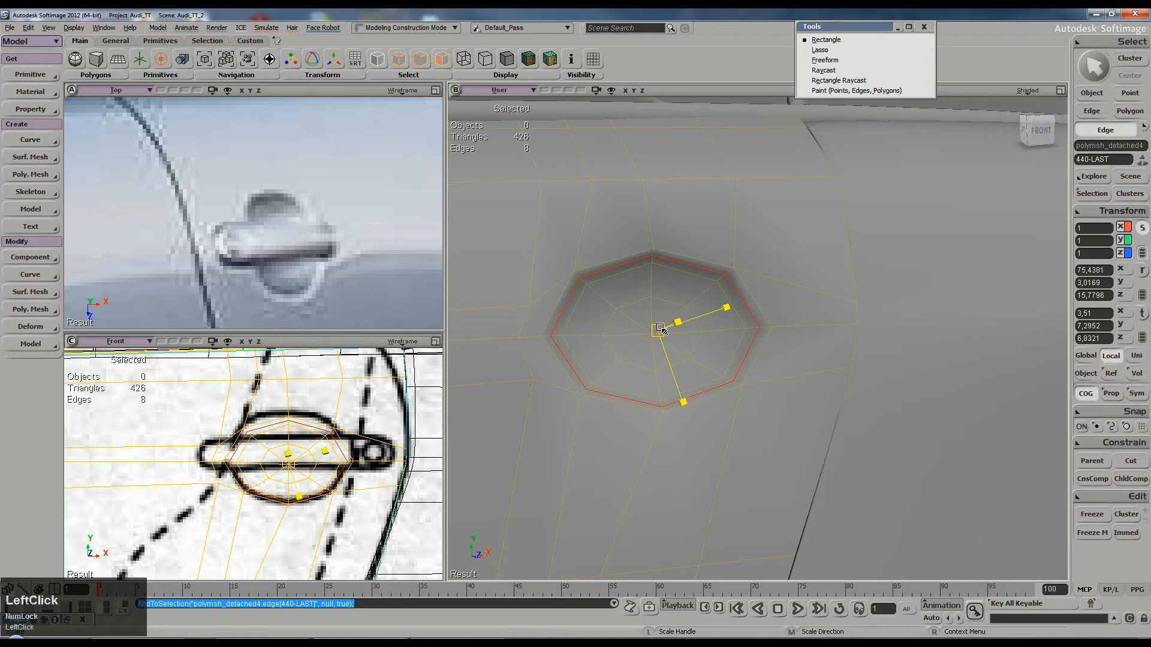
left_click_drag(665, 330, 669, 331)
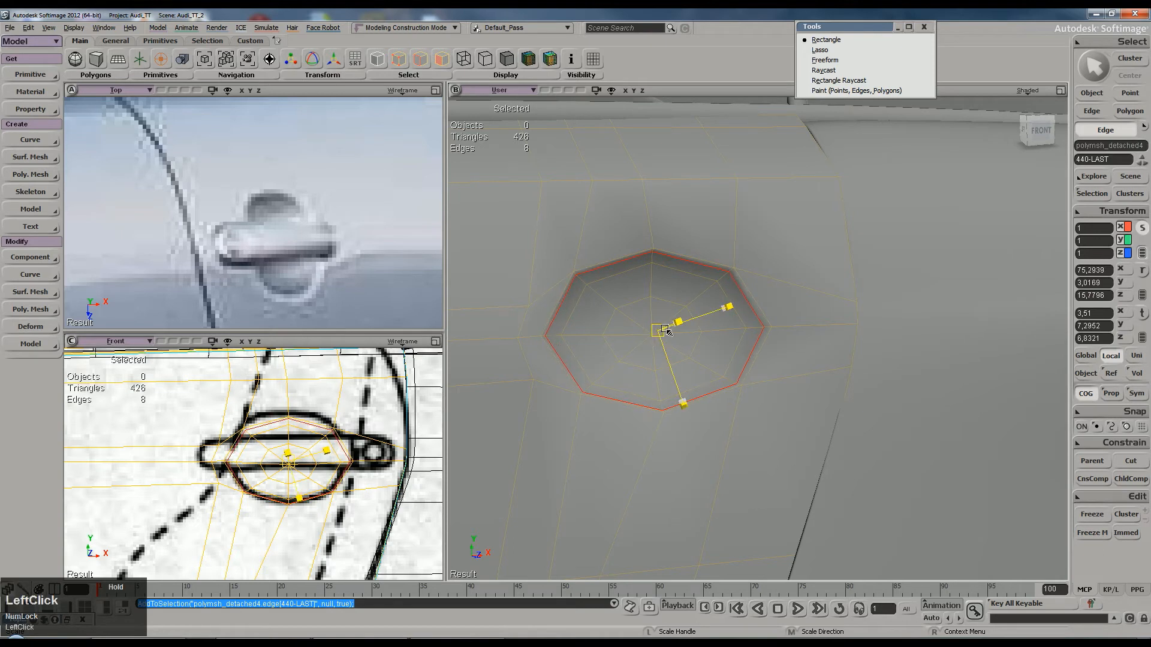
Step: Return to object selection and raise the door panel's subdivision level to smooth the sharpened recess
key("space")
key("plus")
key("plus")
scroll(651, 330, "down", 2)
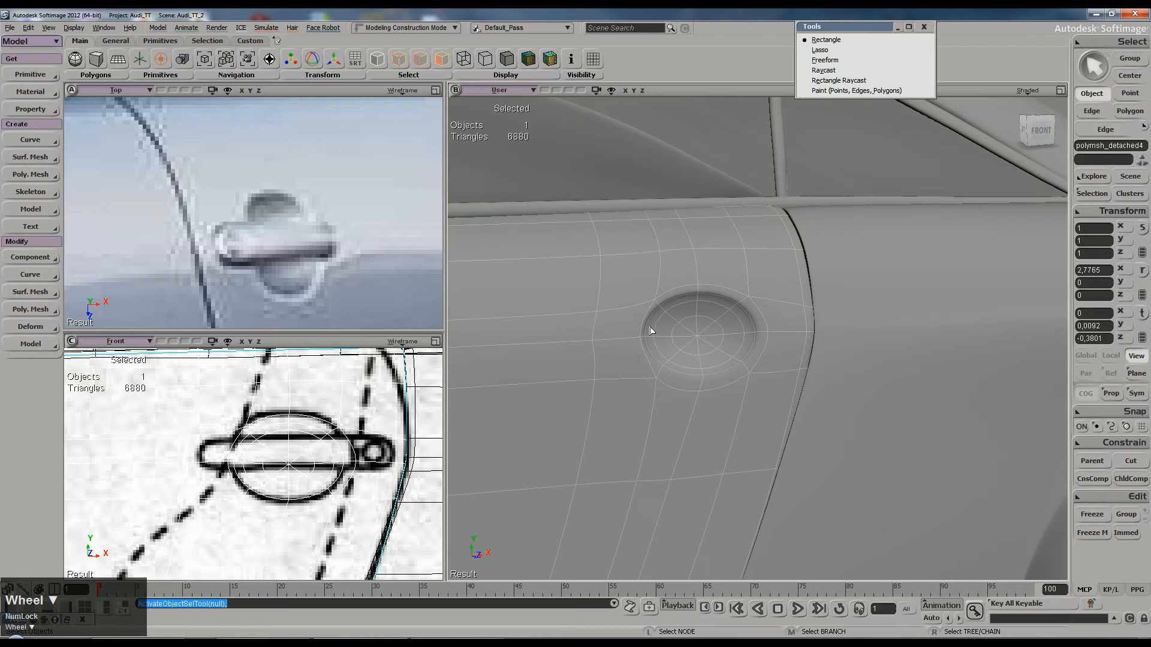
Step: Clear the selection and examine the smoothed door handle recess from several angles
scroll(652, 331, "down", 6)
left_click_drag(945, 145, 989, 187)
key("s")
right_click_drag(774, 289, 854, 307)
middle_click_drag(854, 307, 755, 316)
right_click_drag(755, 316, 749, 341)
middle_click_drag(750, 342, 677, 331)
right_click_drag(726, 326, 821, 316)
Step: Reselect the door panel and reduce its subdivision to the base level for point editing at the recess
left_click(700, 337)
scroll(690, 316, "down", 2)
key("minus")
key("minus")
scroll(827, 314, "up", 3)
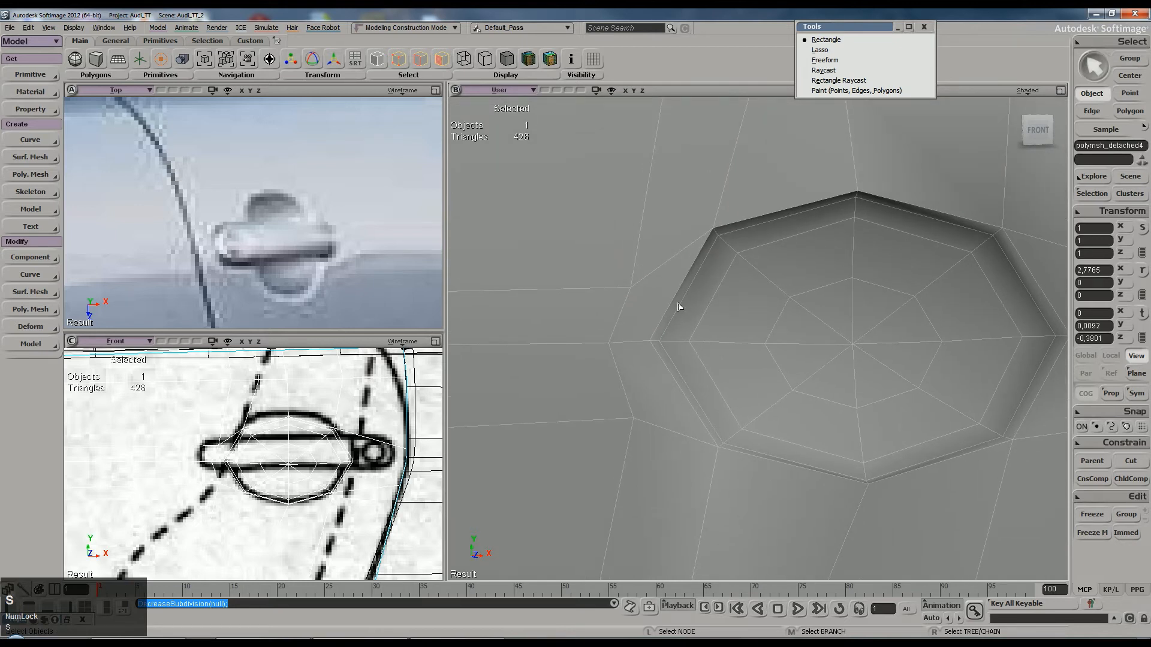
Step: Nudge the mesh point just outside the recess's upper-left rim slightly up and outward
key("m")
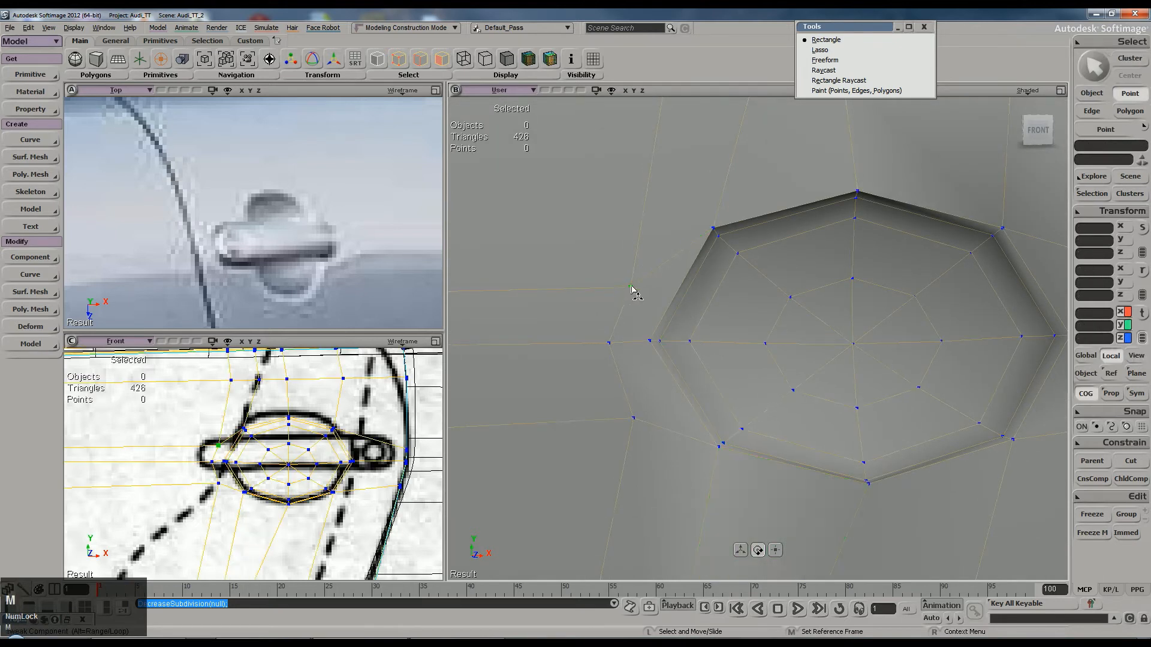
left_click_drag(631, 287, 626, 279)
scroll(680, 299, "down", 6)
key("s")
right_click_drag(681, 301, 720, 290)
scroll(719, 290, "up", 2)
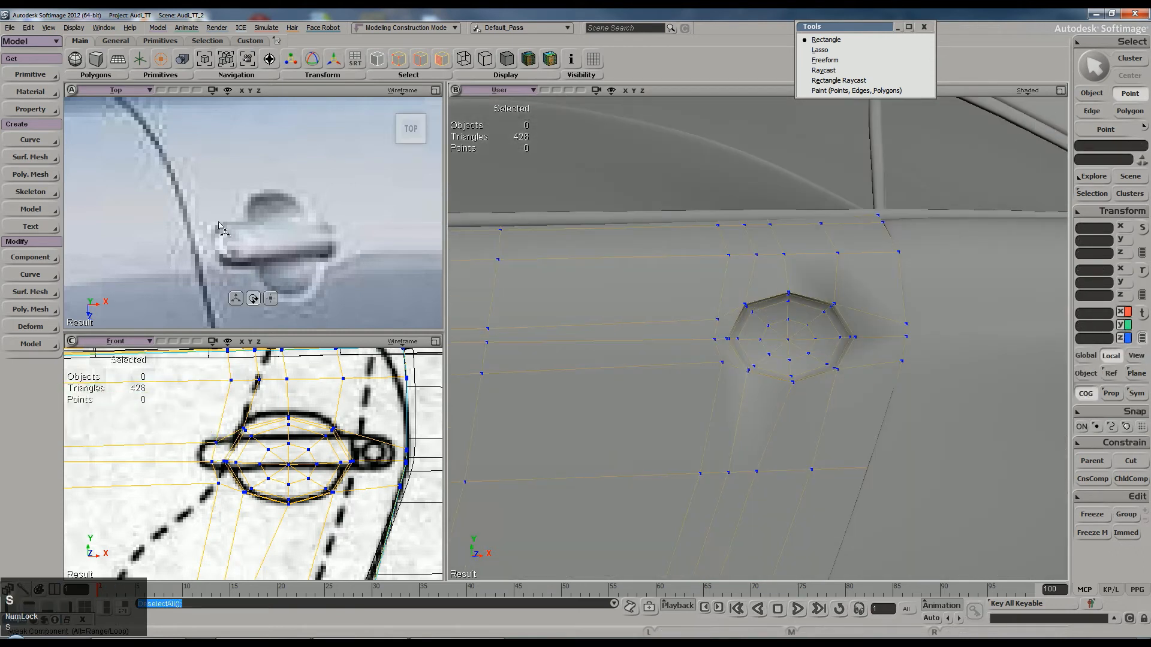
scroll(688, 321, "up", 2)
key("s")
right_click_drag(689, 321, 711, 326)
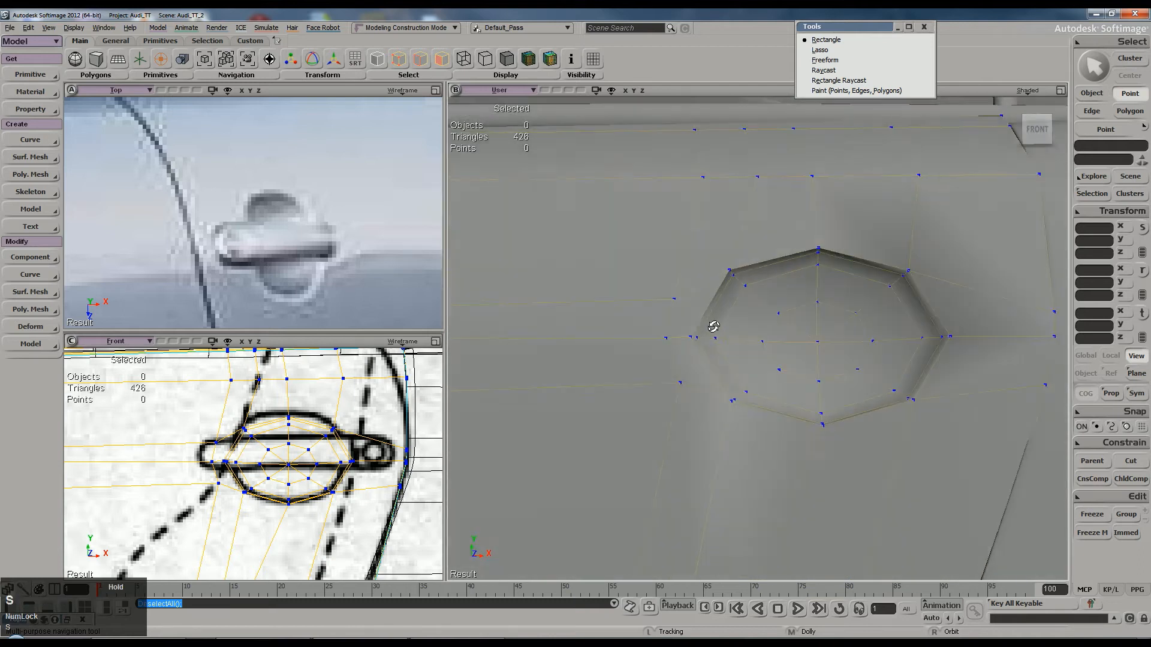
Step: Move the three mesh points beside the recess's left rim further outward to follow the handle outline
left_click(657, 342)
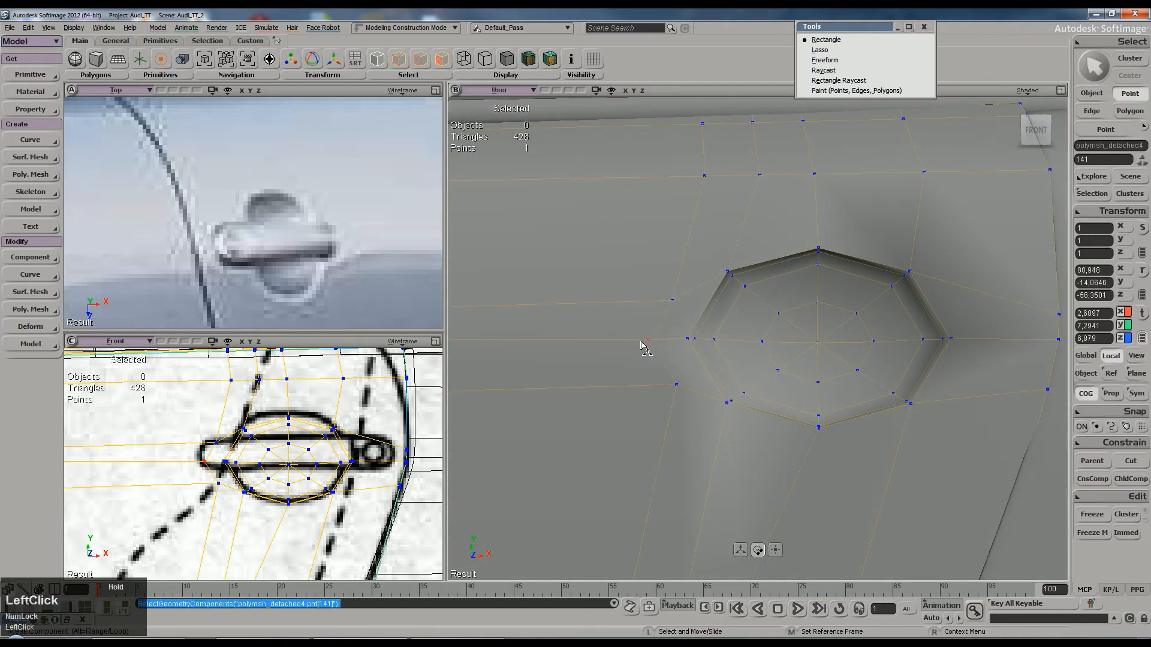
left_click_drag(672, 300, 662, 298)
left_click(676, 386)
left_click_drag(677, 389, 661, 396)
left_click(665, 396)
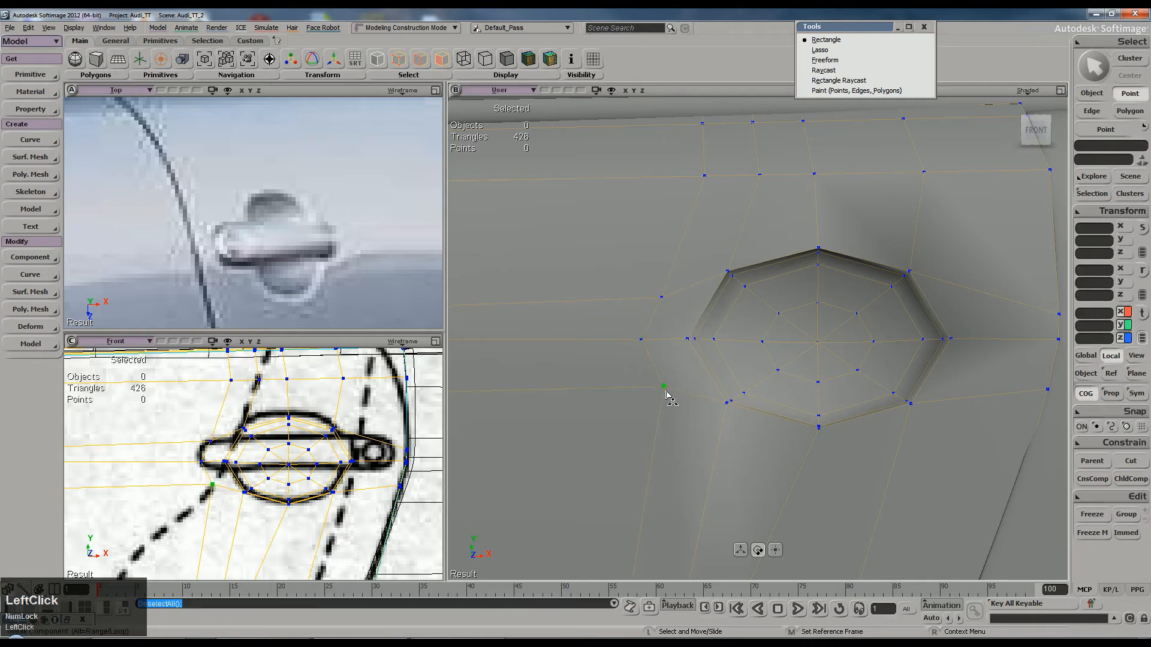
scroll(677, 384, "down", 3)
scroll(737, 398, "up", 3)
right_click_drag(738, 398, 829, 275)
key("space")
left_click(806, 310)
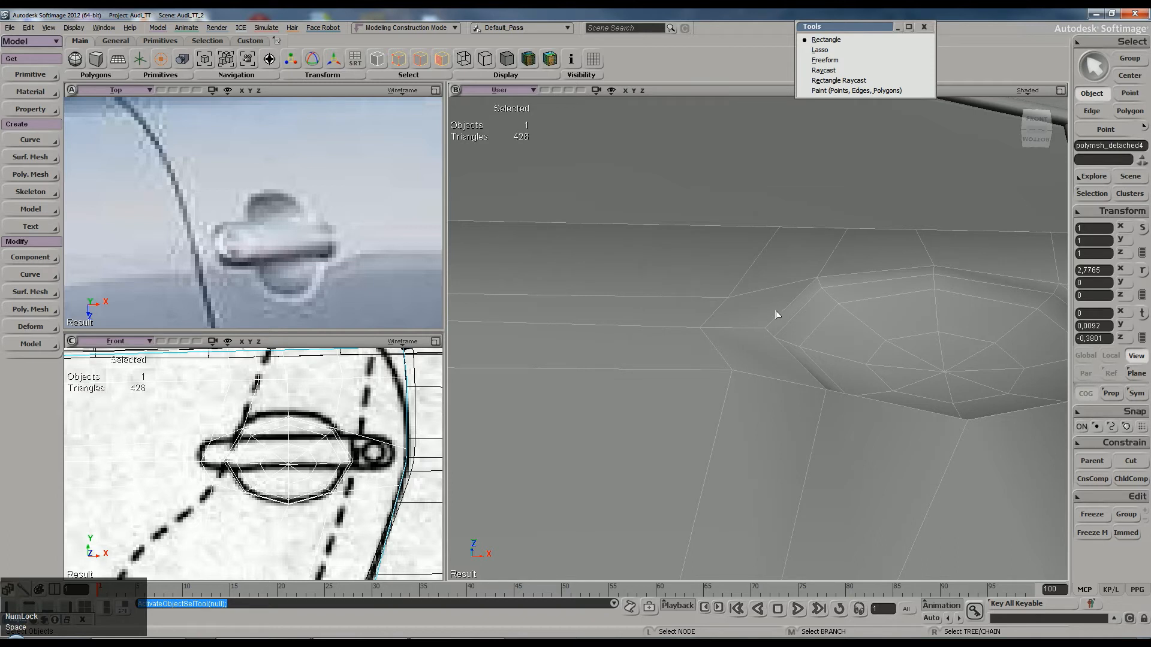
key("u")
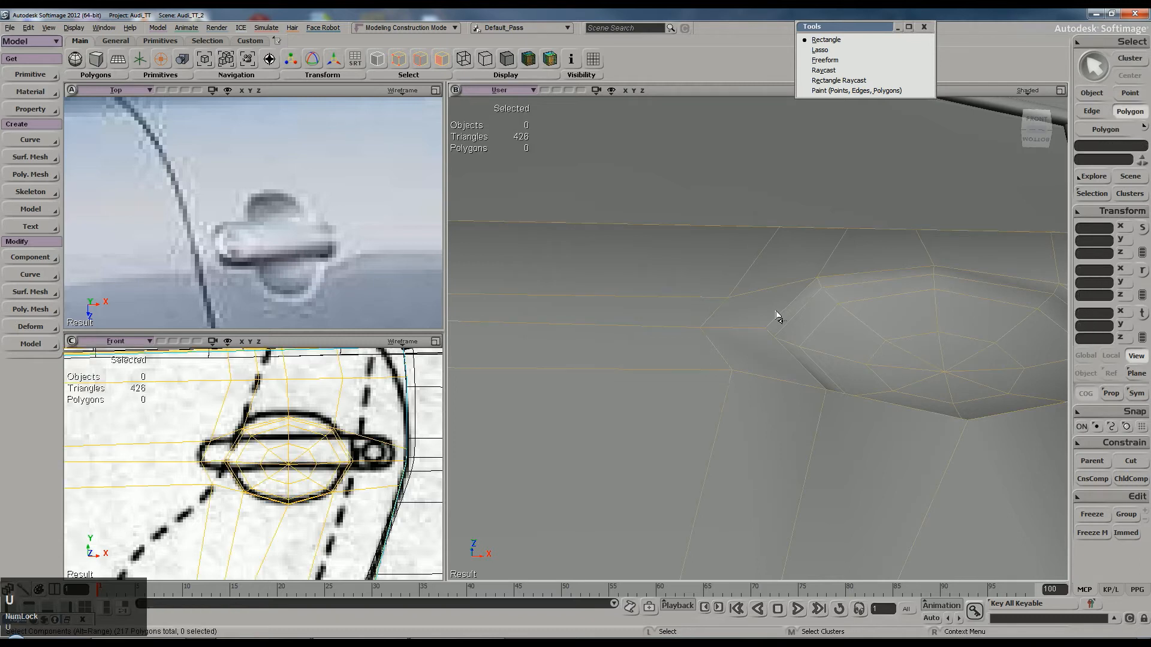
left_click(777, 347)
key("space")
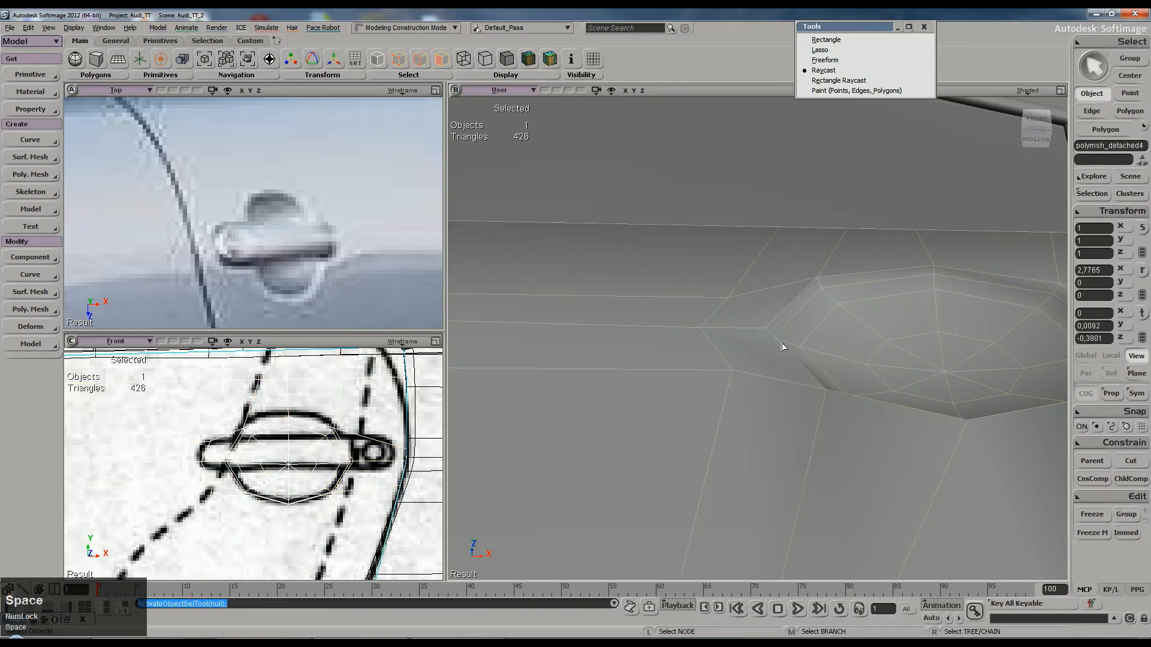
key("e")
left_click(798, 314)
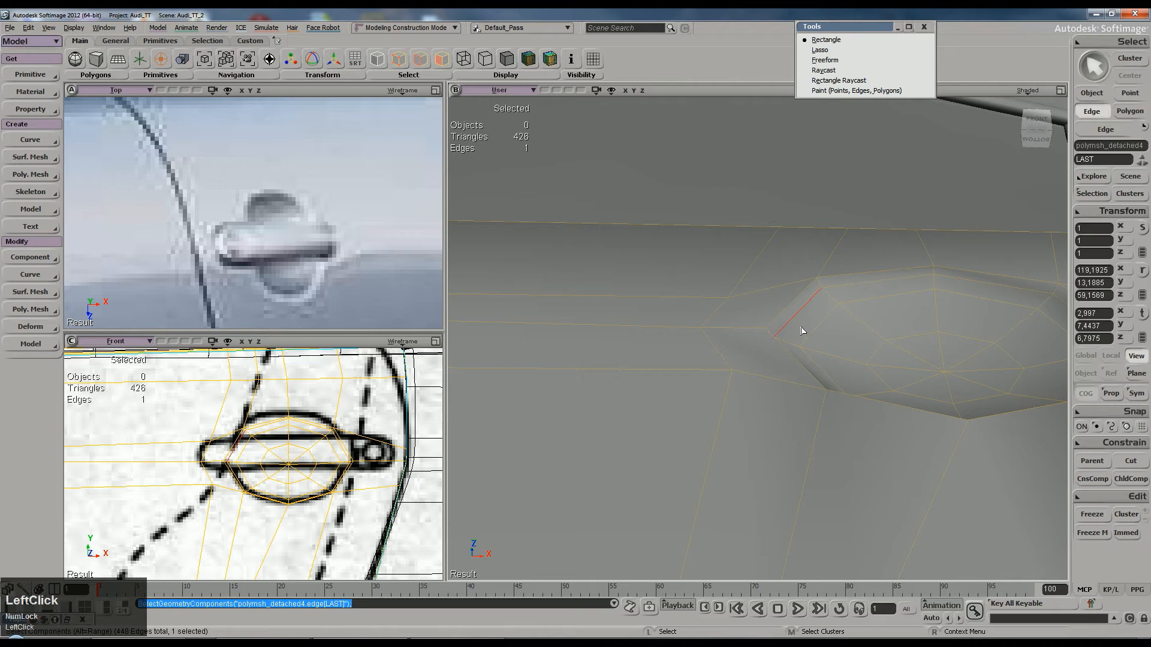
Step: Select the four narrow polygons forming the left rim of the handle recess and delete them
key("u")
scroll(791, 314, "down", 2)
key("s")
right_click_drag(791, 314, 779, 334)
left_click(761, 327)
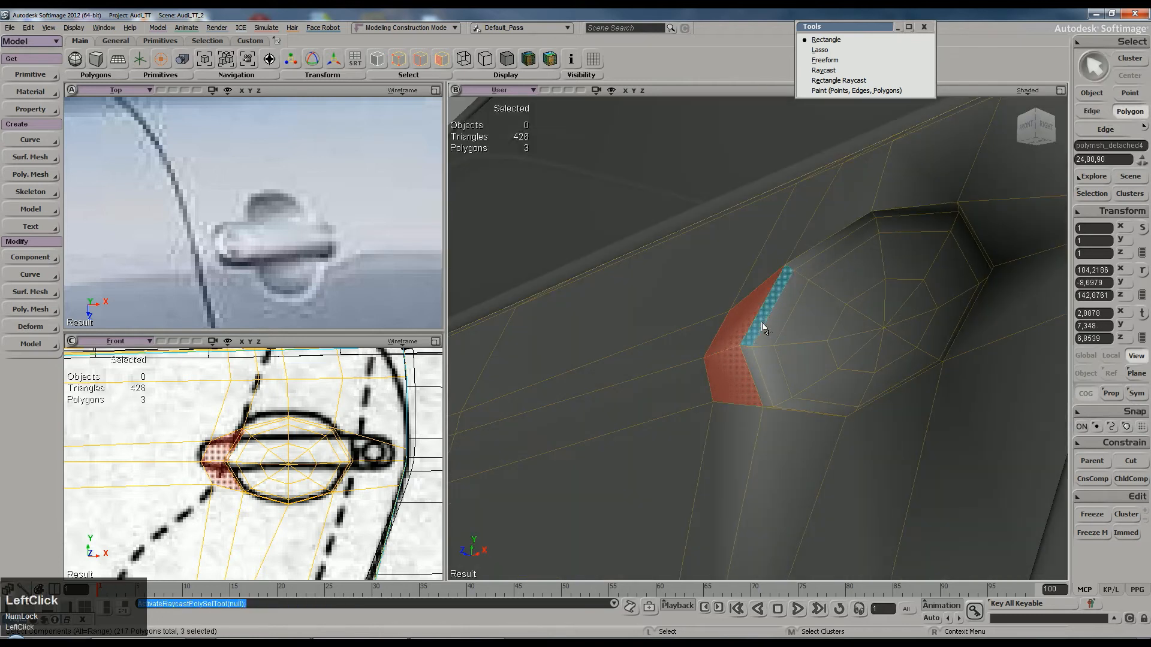
left_click(761, 372, "shift")
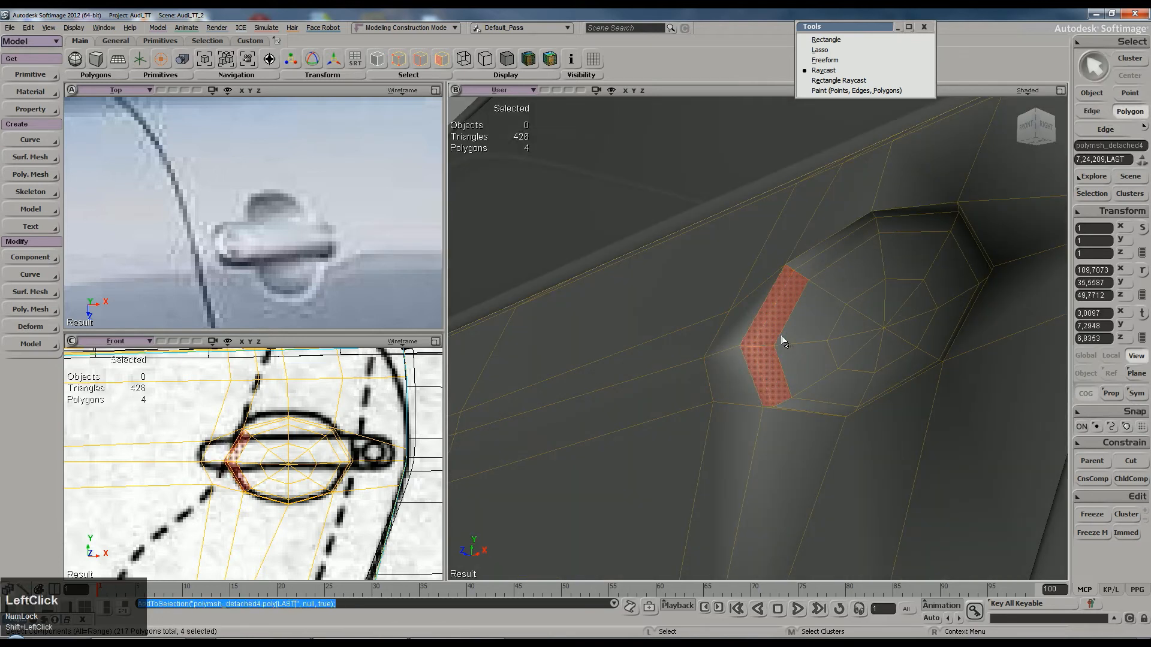
key("Delete")
Step: Extrude the two polygons left of the open rim gap and push them inward into the door along Z
key("s")
right_click_drag(774, 337, 797, 293)
middle_click_drag(819, 280, 844, 328)
key("u")
left_click_drag(729, 340, 763, 352)
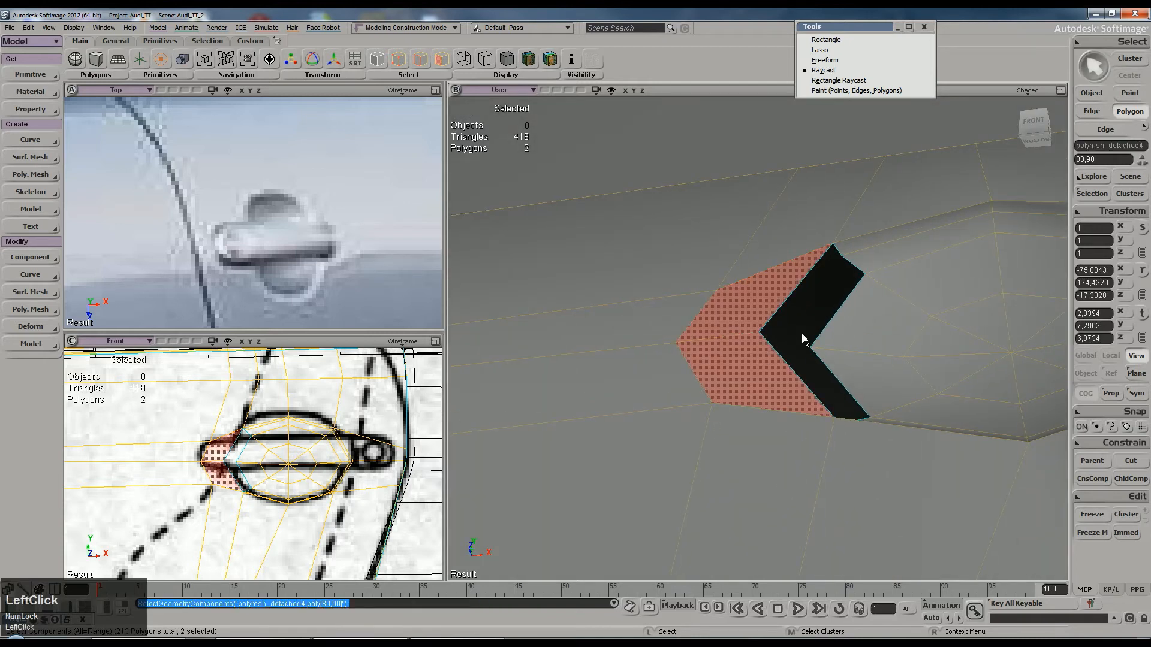
key("v")
key("s")
right_click_drag(833, 306, 796, 386)
left_click_drag(662, 384, 676, 383)
key("s")
right_click_drag(676, 384, 726, 332)
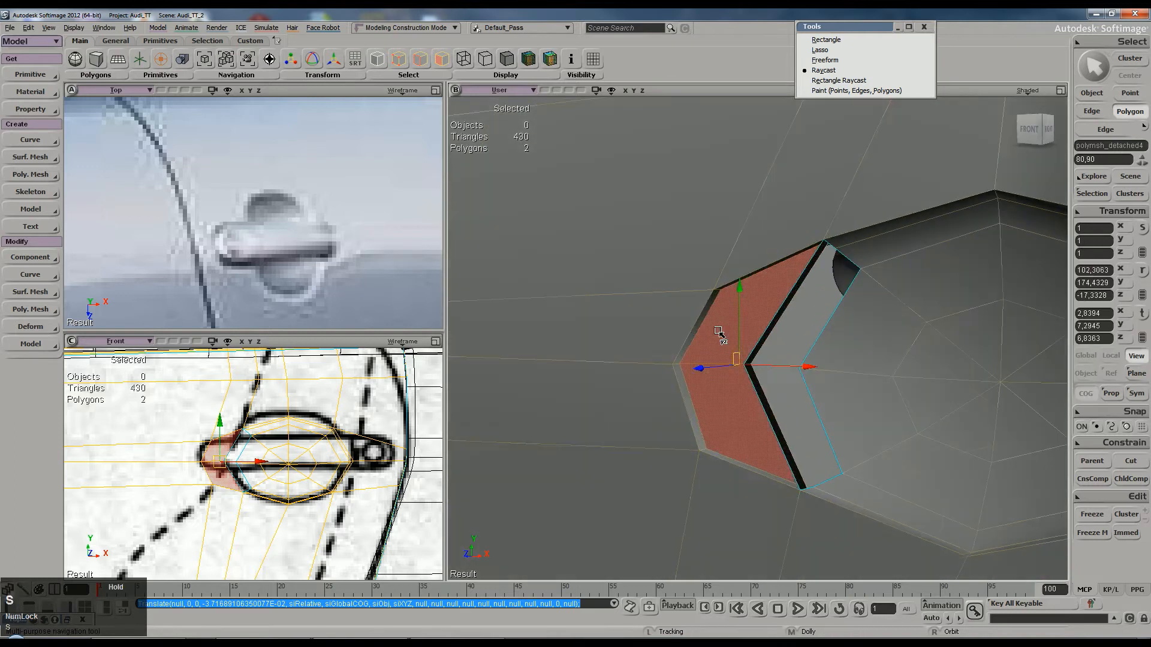
Step: Delete the two extruded side-wall polygons that face the recess
key("space")
key("u")
left_click(782, 333)
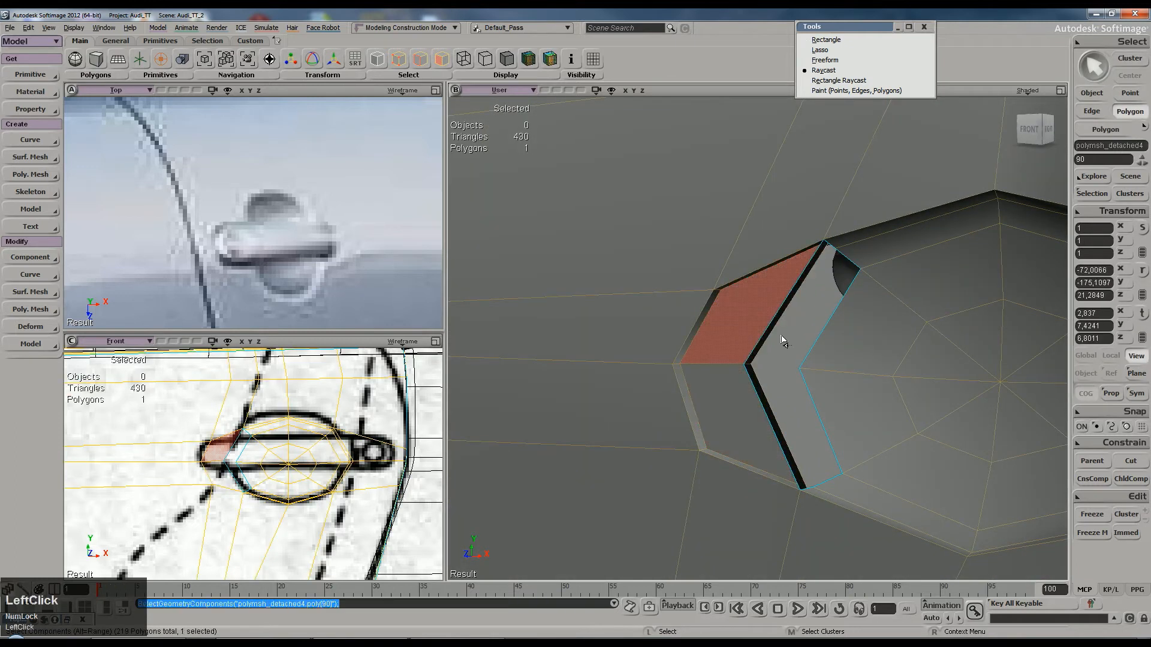
key("s")
right_click_drag(873, 354, 812, 312)
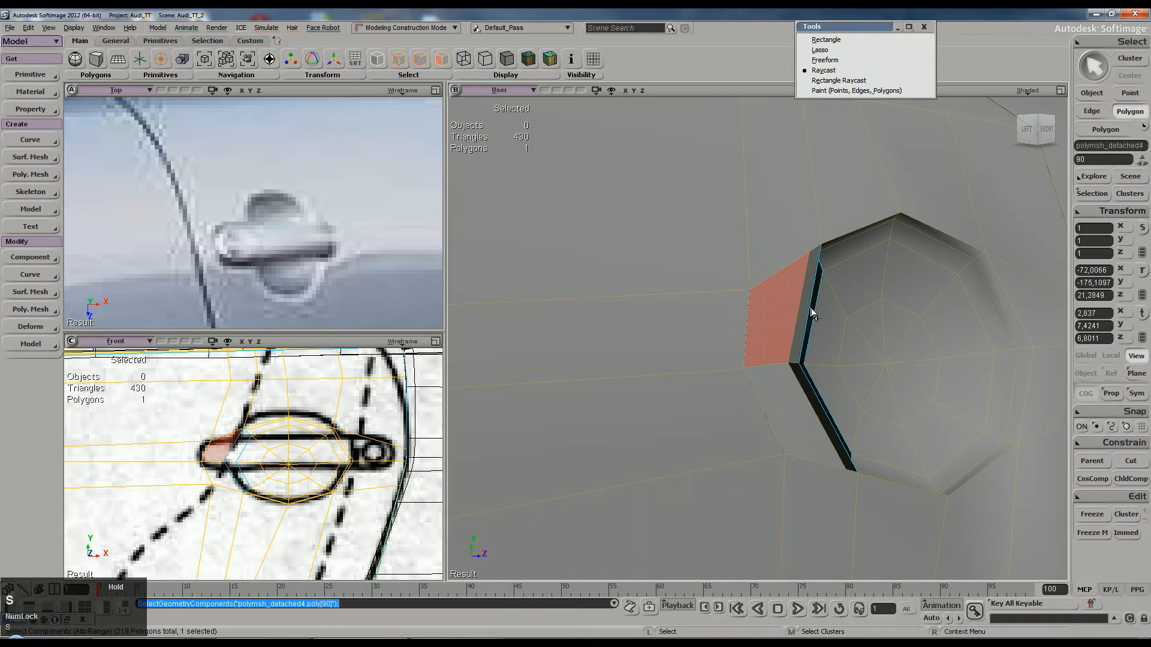
left_click(803, 324)
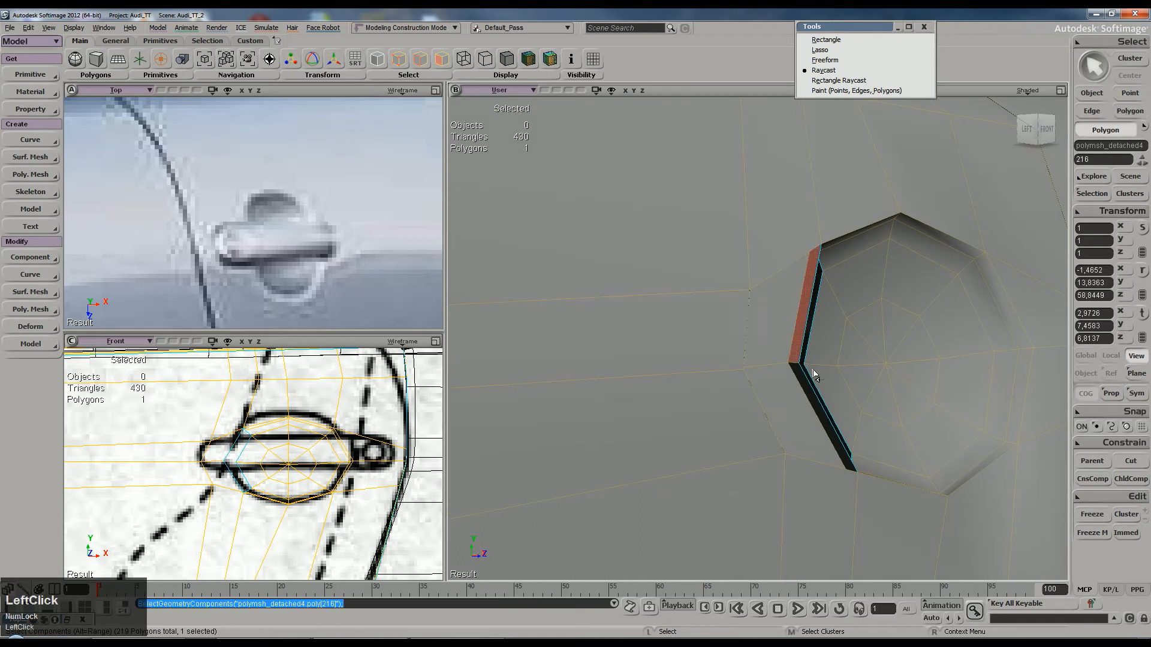
left_click(813, 406, "shift")
key("Delete")
Step: Try to scale the two sunken polygons to adjust their outline, and undo the change
key("s")
right_click_drag(863, 376, 904, 330)
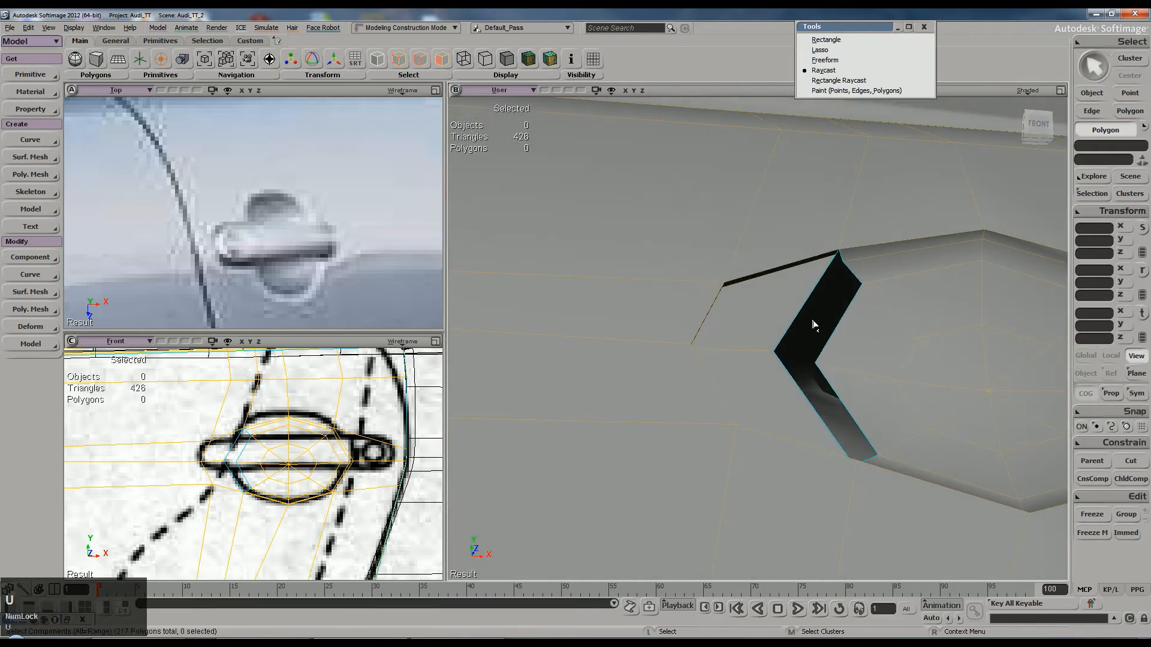
left_click(764, 309)
left_click(771, 398, "ctrl")
key("x")
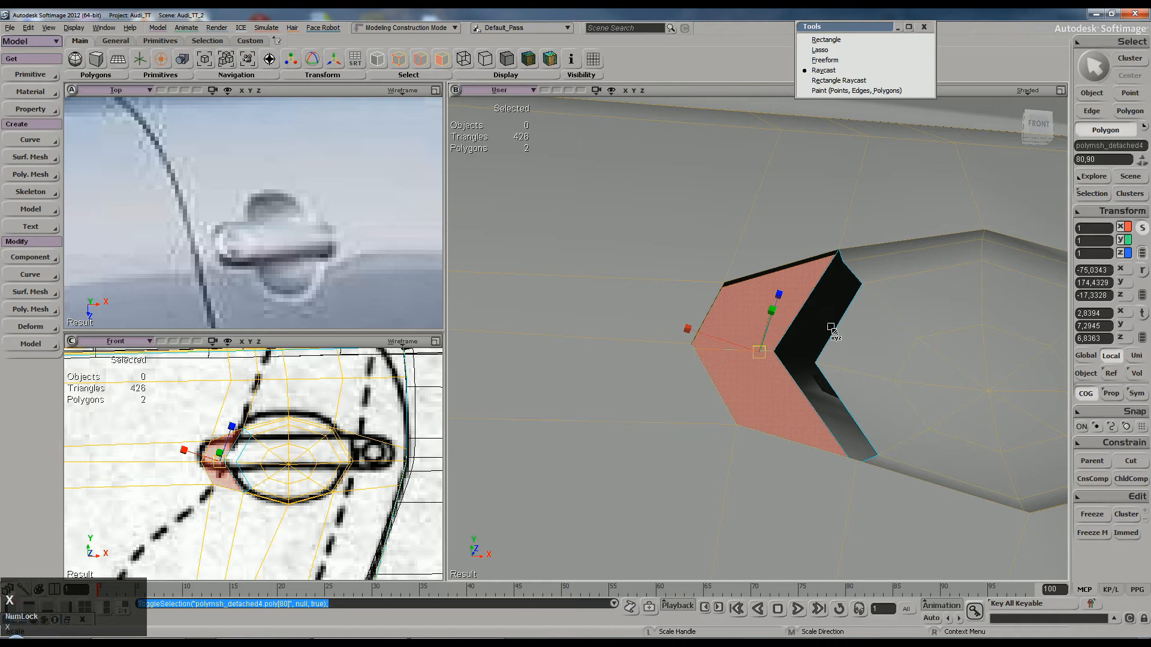
key("s")
right_click_drag(829, 326, 827, 375)
left_click_drag(782, 292, 779, 293)
key("s")
right_click_drag(778, 293, 776, 284)
key("ctrl+z")
key("space")
Step: Weld the upper and lower end points of the sunken polygons to the neighbouring recess rim points
key("s")
right_click_drag(886, 241, 884, 175)
scroll(885, 230, "up", 4)
key("m")
left_click(762, 554)
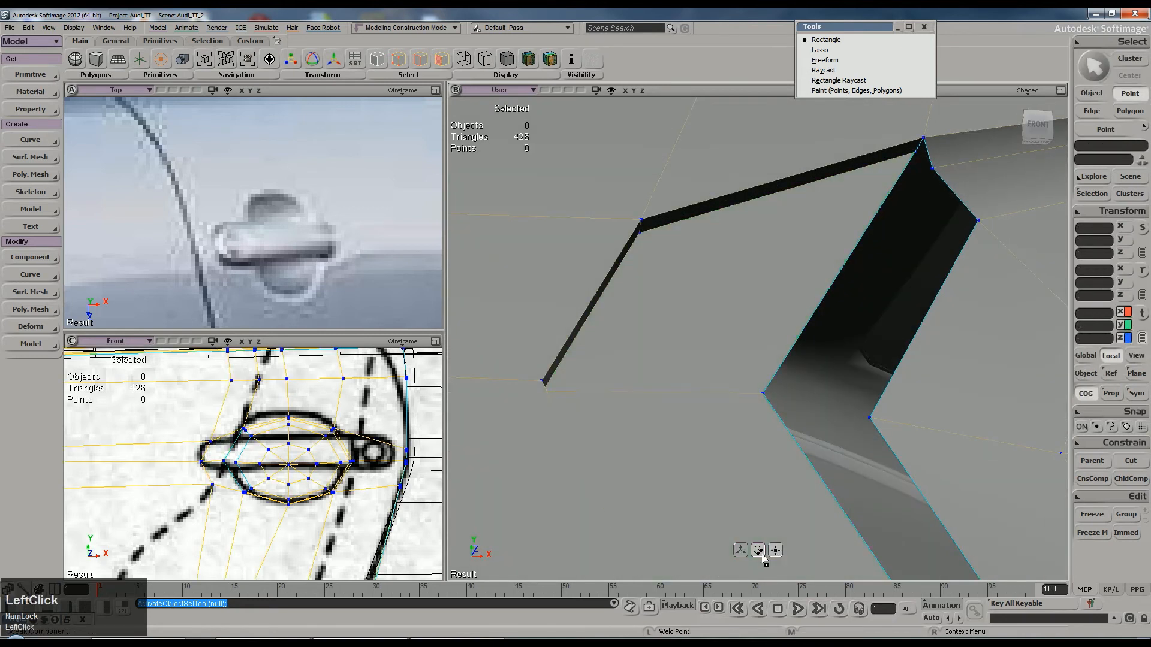
left_click_drag(915, 153, 932, 168)
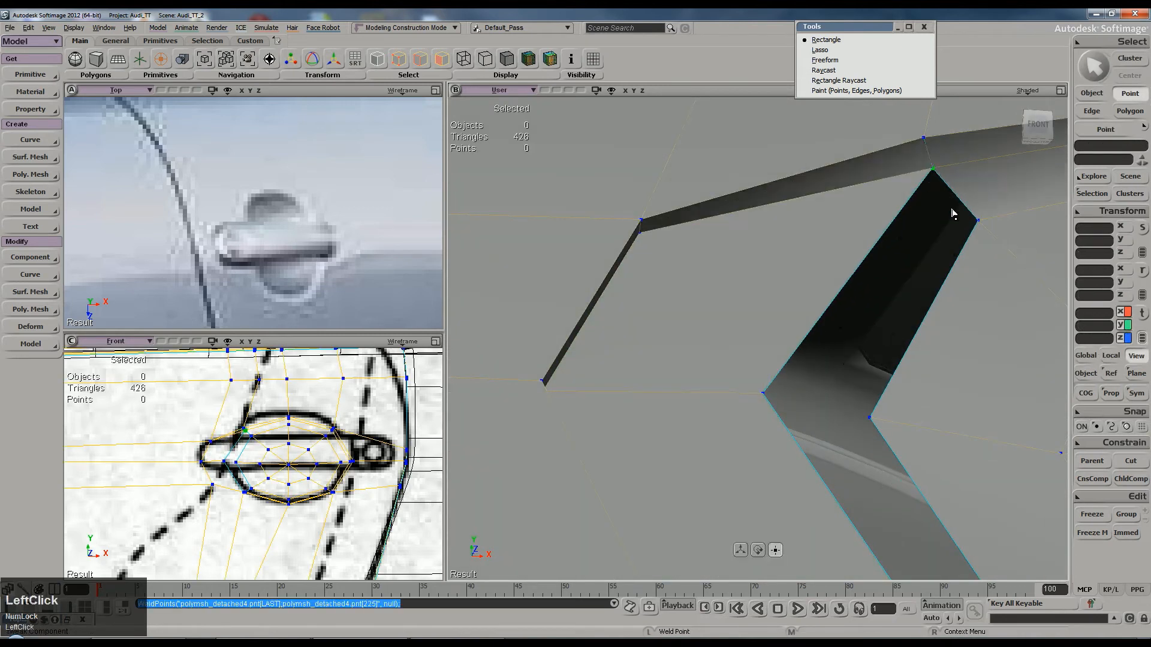
key("s")
scroll(839, 252, "down", 3)
right_click_drag(816, 260, 822, 316)
left_click_drag(858, 426, 869, 421)
Step: Move the outer corner points of the sunken polygons inward so the surrounding side walls slope
key("s")
right_click_drag(873, 419, 793, 336)
scroll(796, 295, "up", 3)
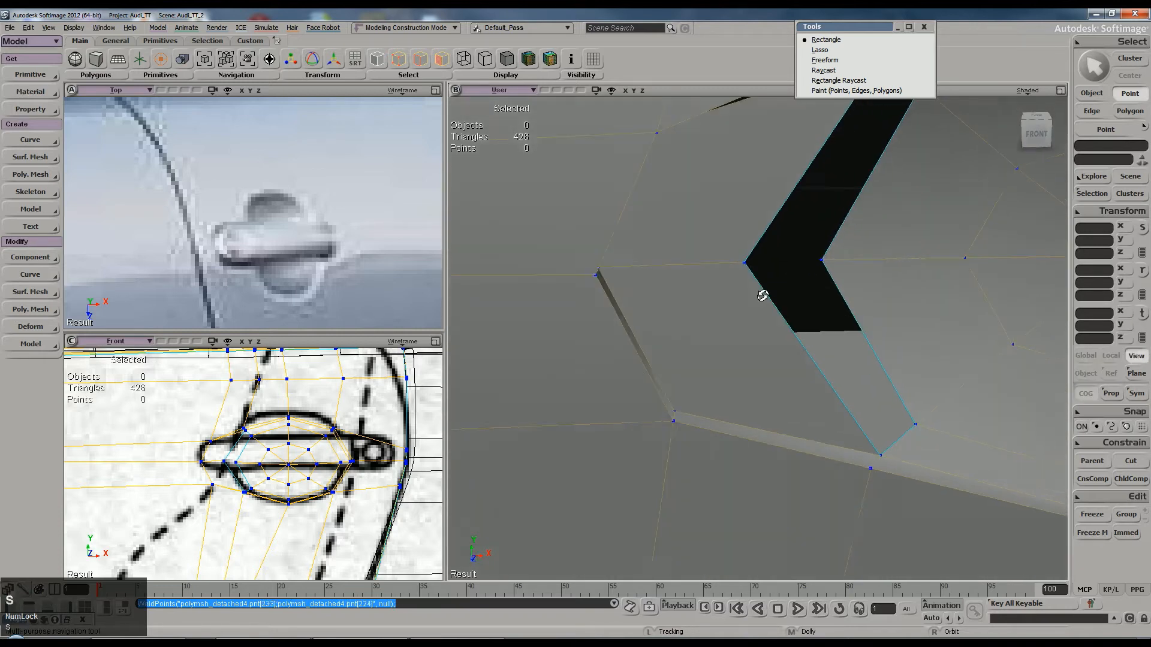
key("m")
left_click(759, 555)
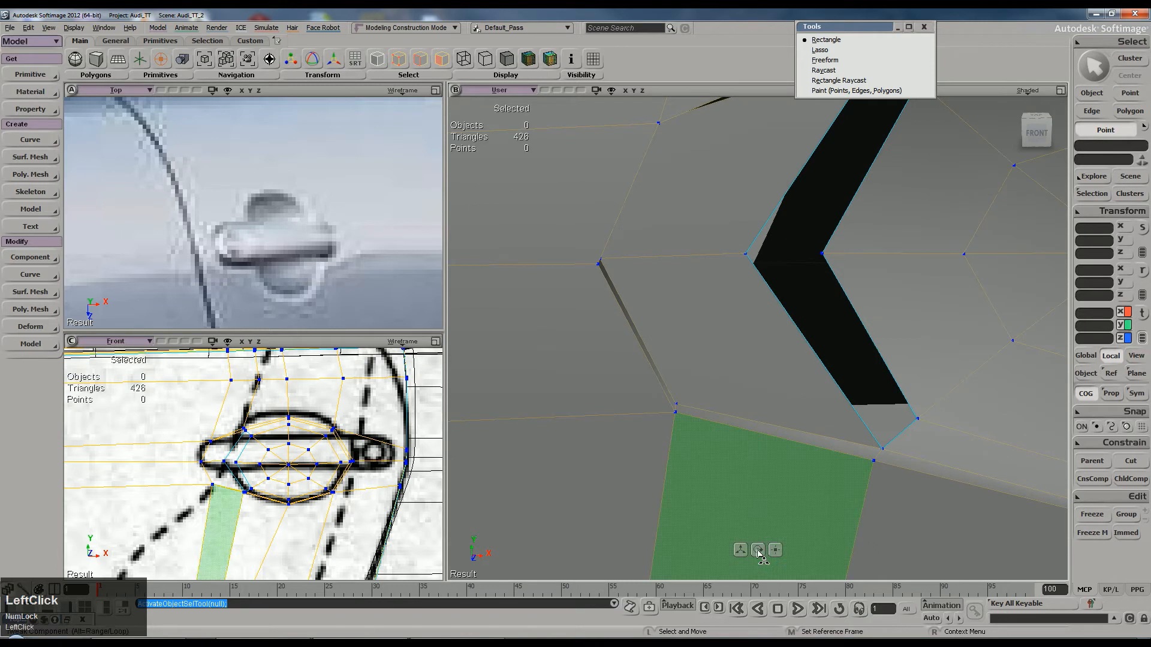
left_click(677, 409)
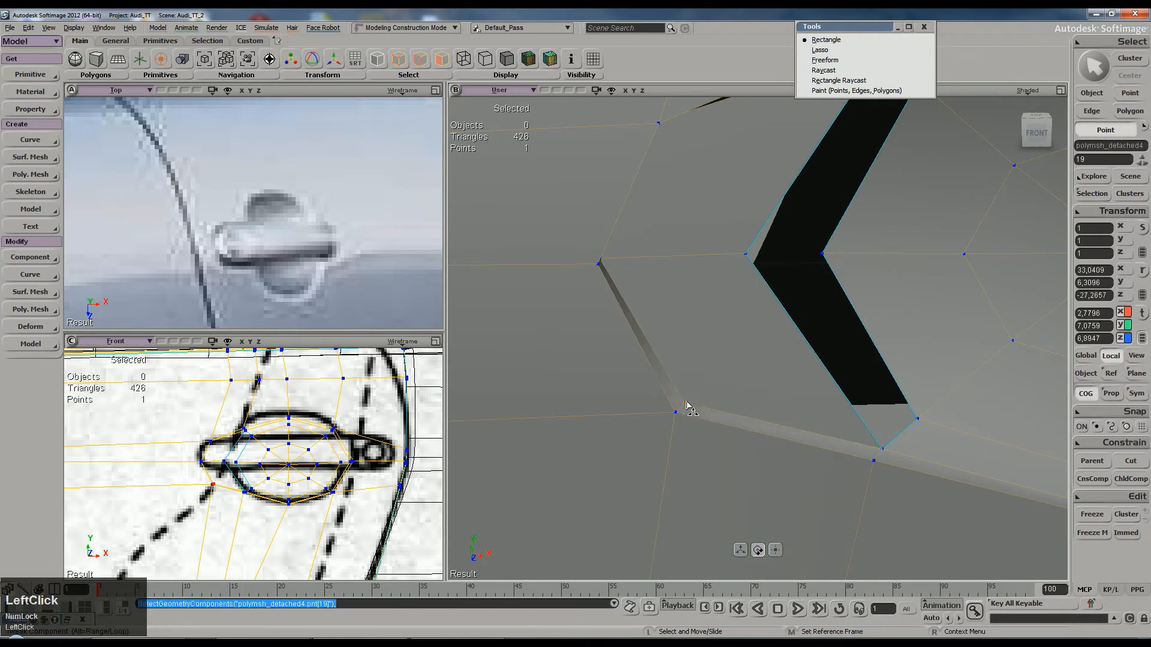
key("s")
right_click_drag(631, 252, 634, 207)
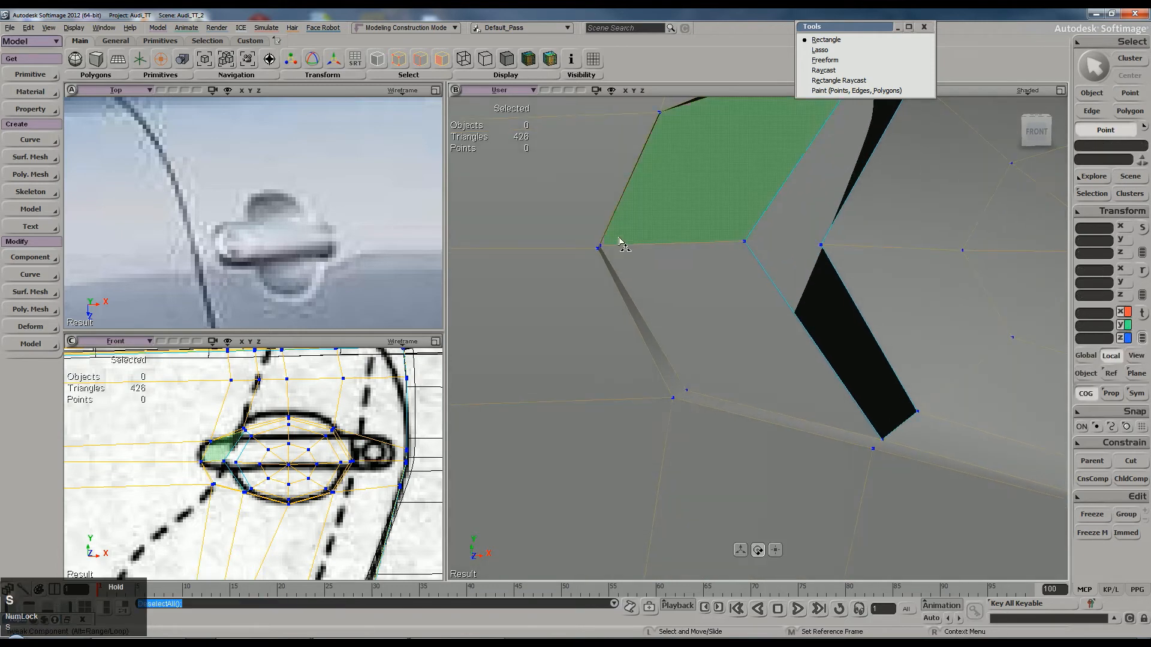
left_click_drag(606, 250, 673, 216)
key("s")
right_click_drag(671, 213, 675, 246)
middle_click_drag(675, 246, 726, 320)
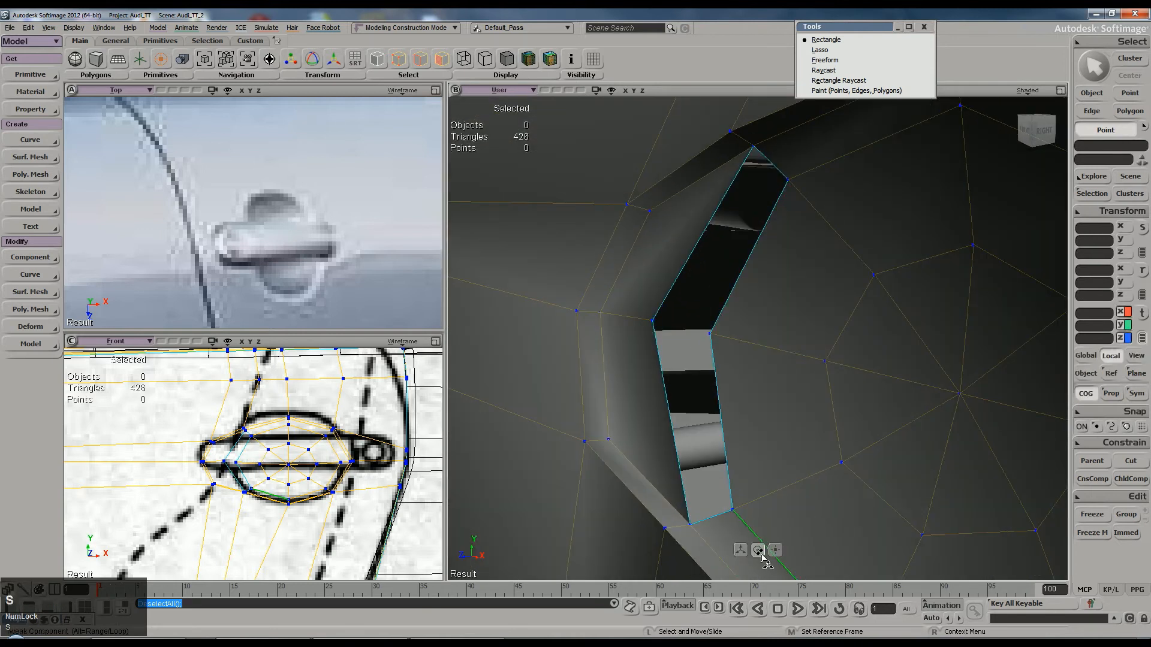
Step: Push the middle point at the inner edge of the sunken polygons deeper along Z and return to object selection
key("space")
left_click(651, 320)
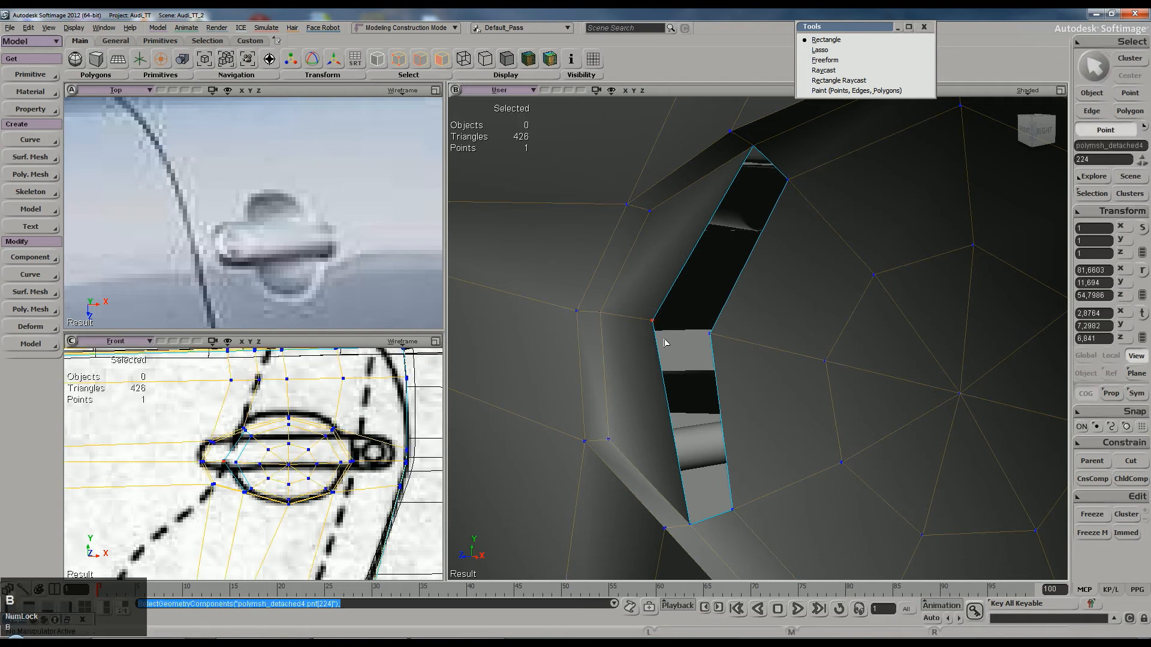
key("v")
left_click_drag(610, 327, 622, 328)
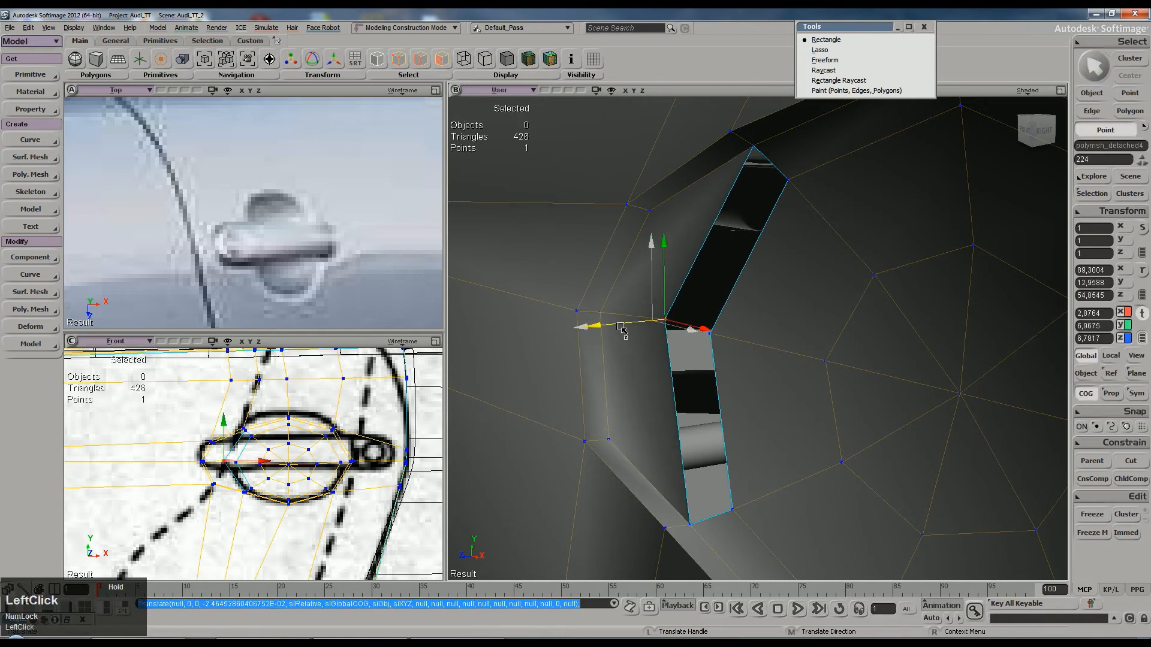
key("space")
key("s")
right_click_drag(714, 323, 748, 261)
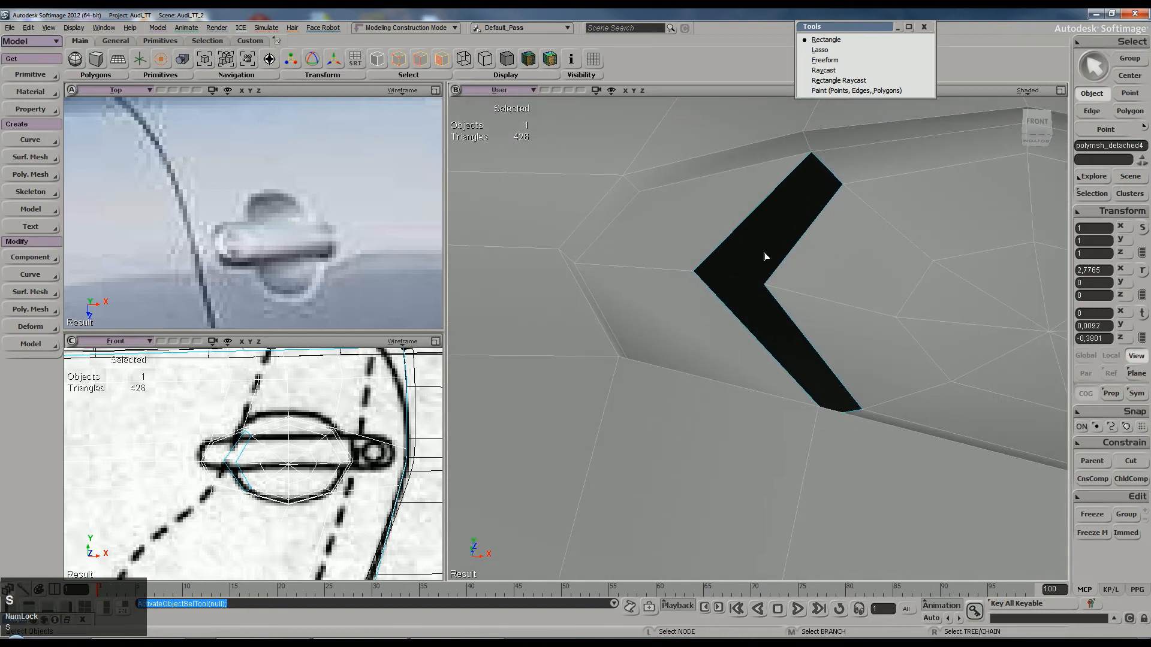
Step: Try to split the parallel edges across the two sunken polygons, and undo the split
key("backslash")
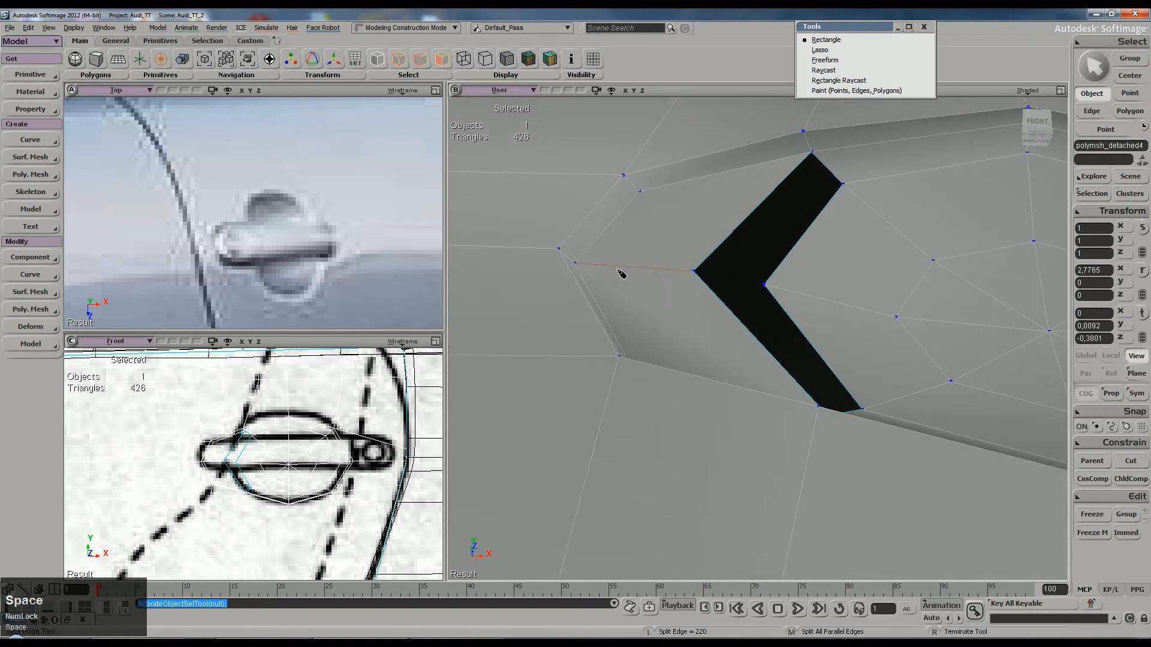
middle_click(626, 275)
key("ctrl+z")
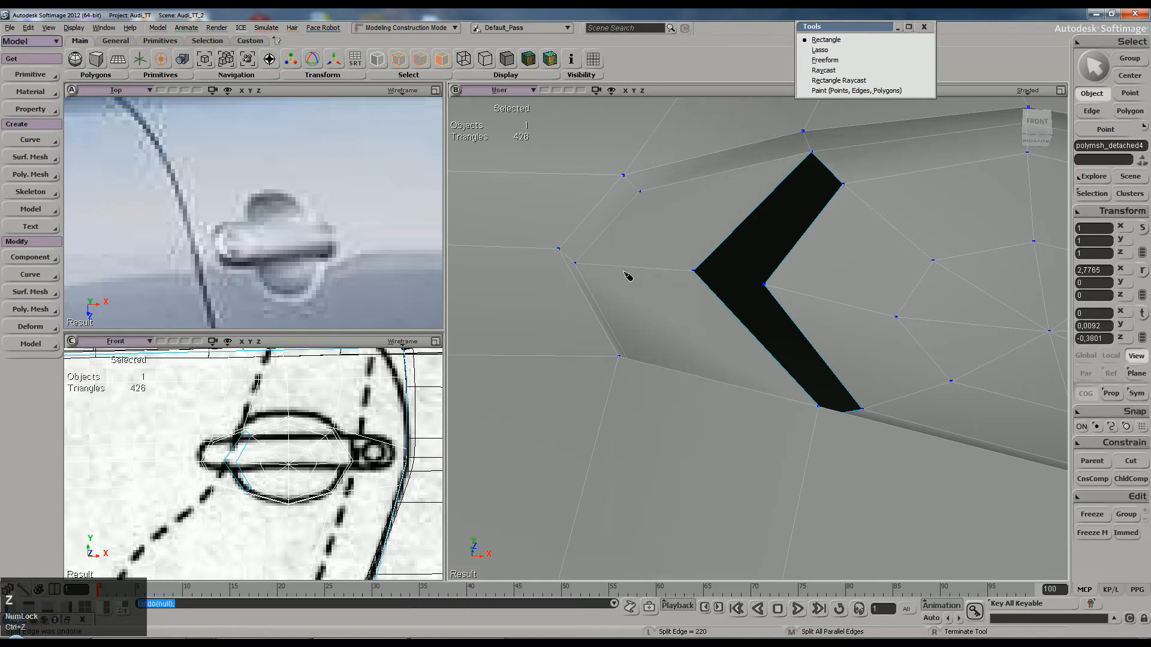
Step: Inset the two sunken polygons with an inset amount of 0.01 and return to object selection
key("u")
left_click(629, 264)
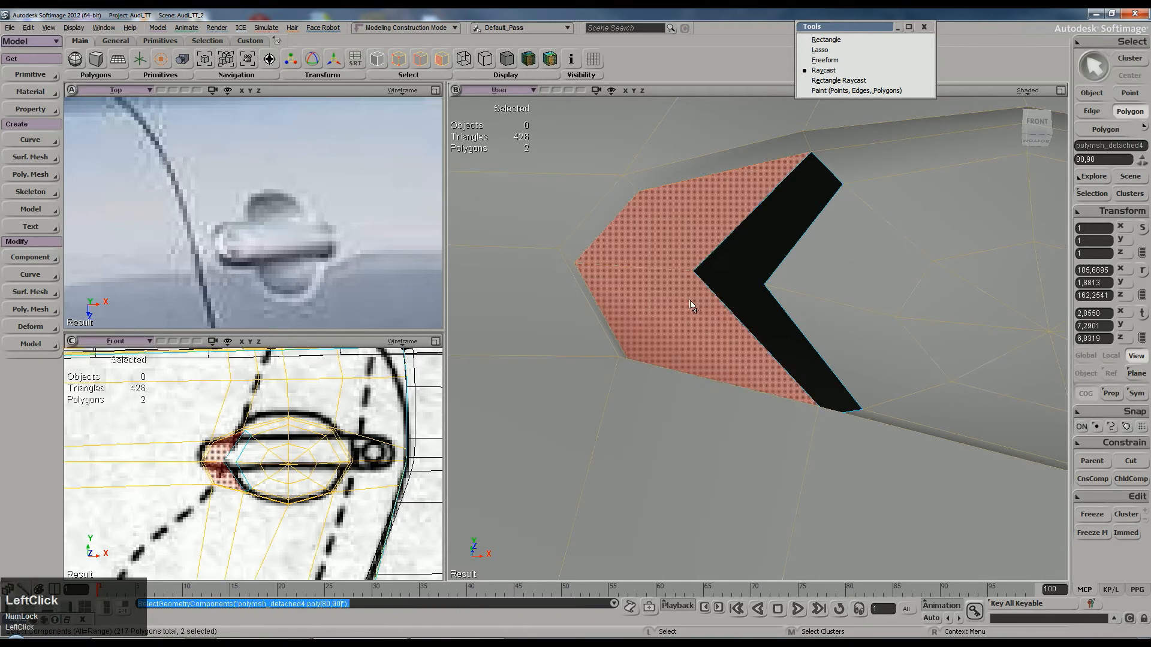
right_click(691, 305)
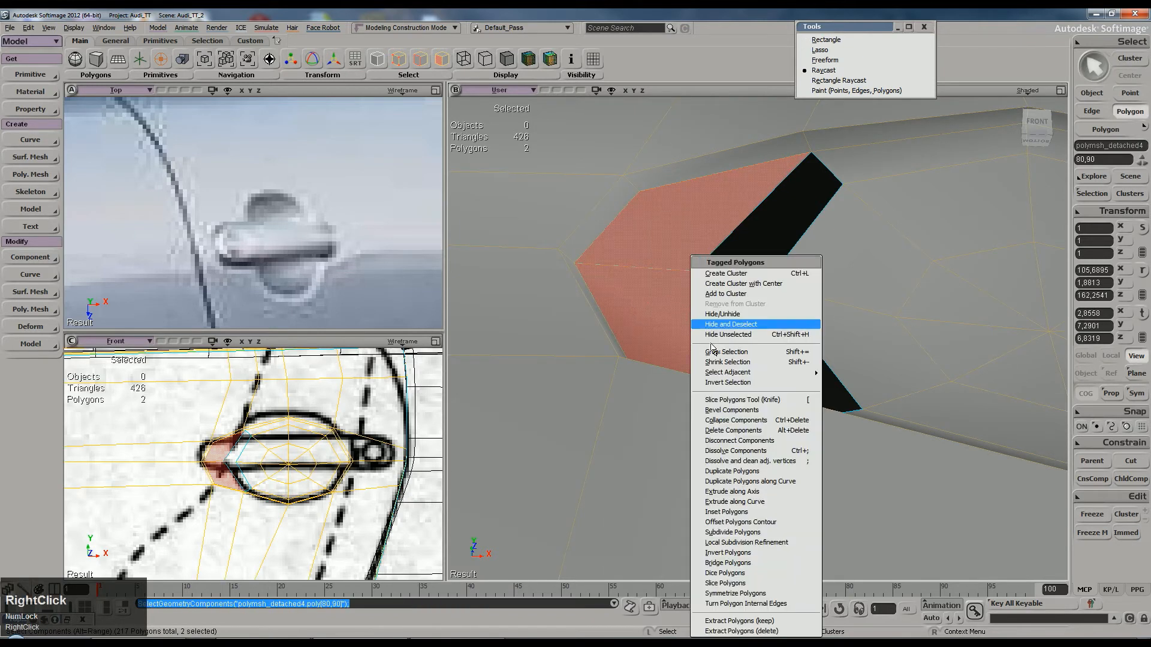
left_click(747, 513)
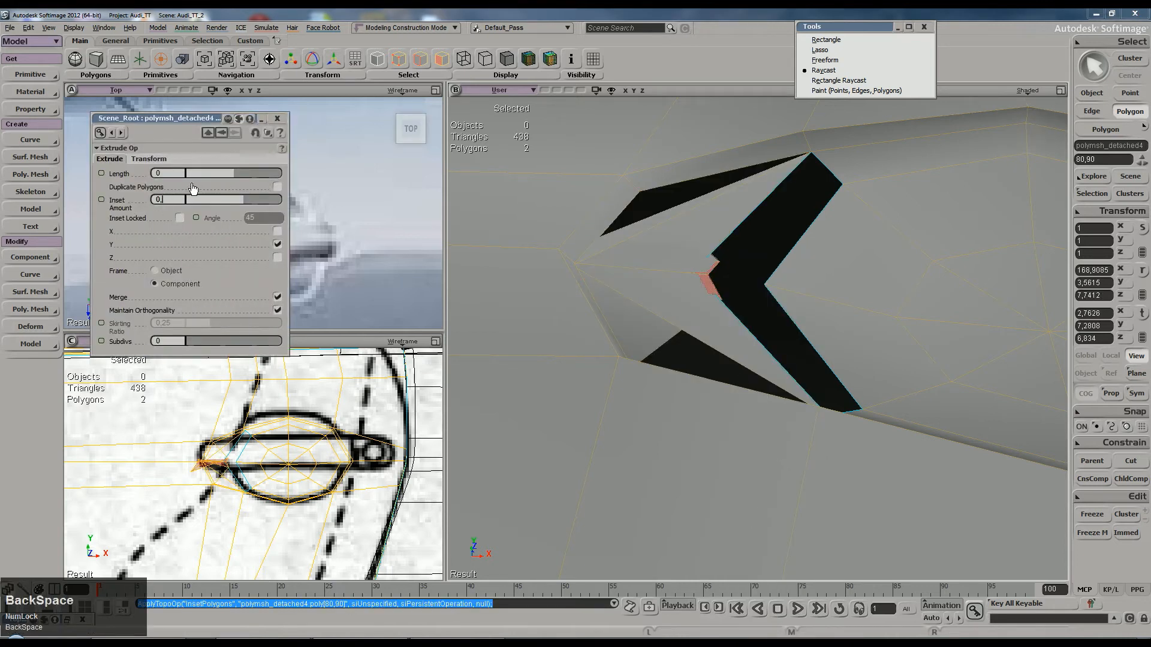
key("Return")
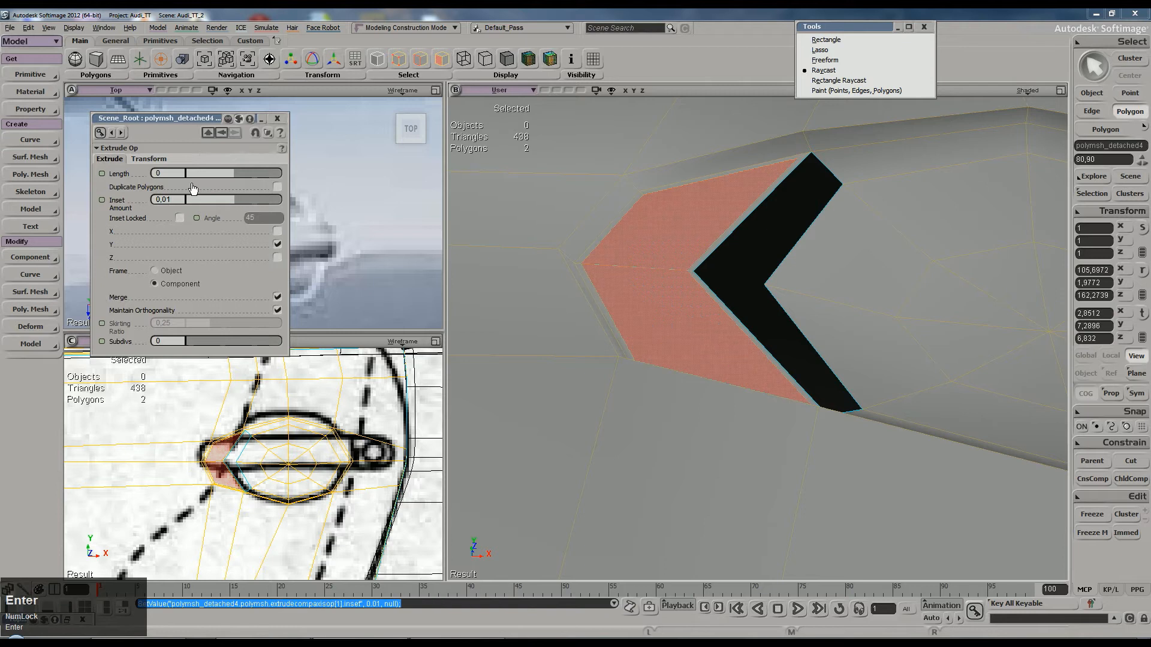
right_click_drag(659, 198, 712, 165)
key("space")
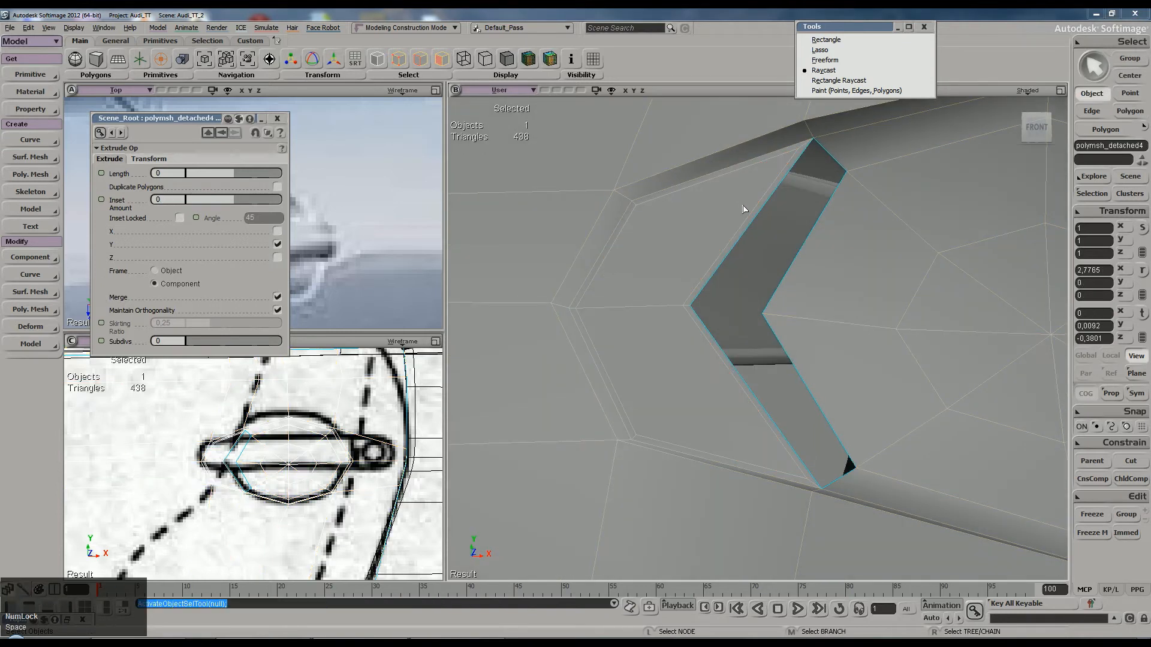
Step: Undo the inset of the two sunken polygons and return to object selection
key("ctrl+z")
key("ctrl+z")
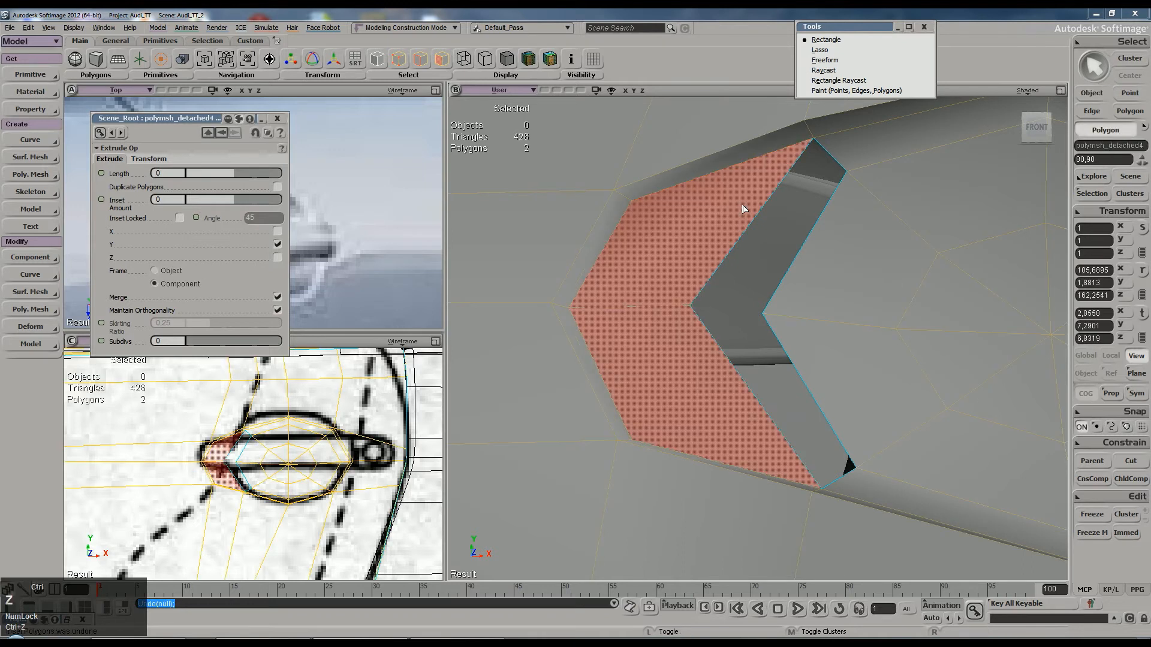
key("space")
Step: Try to bisect the parallel edges across the upper sunken polygon, and undo the split
key("backslash")
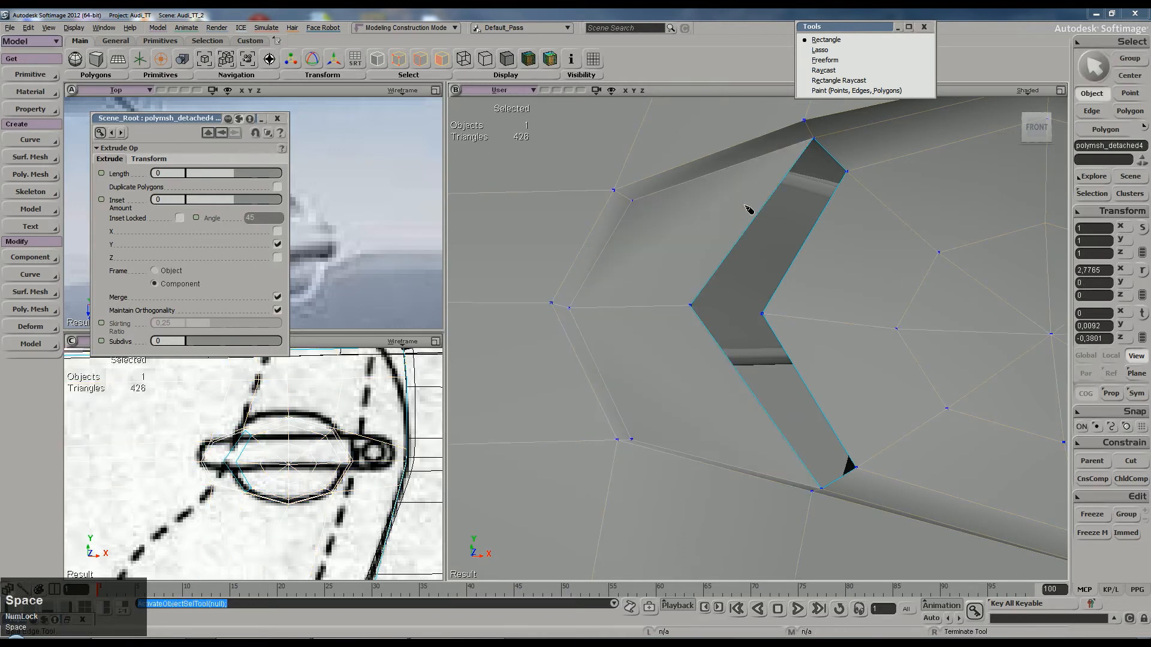
middle_click(781, 193, "ctrl")
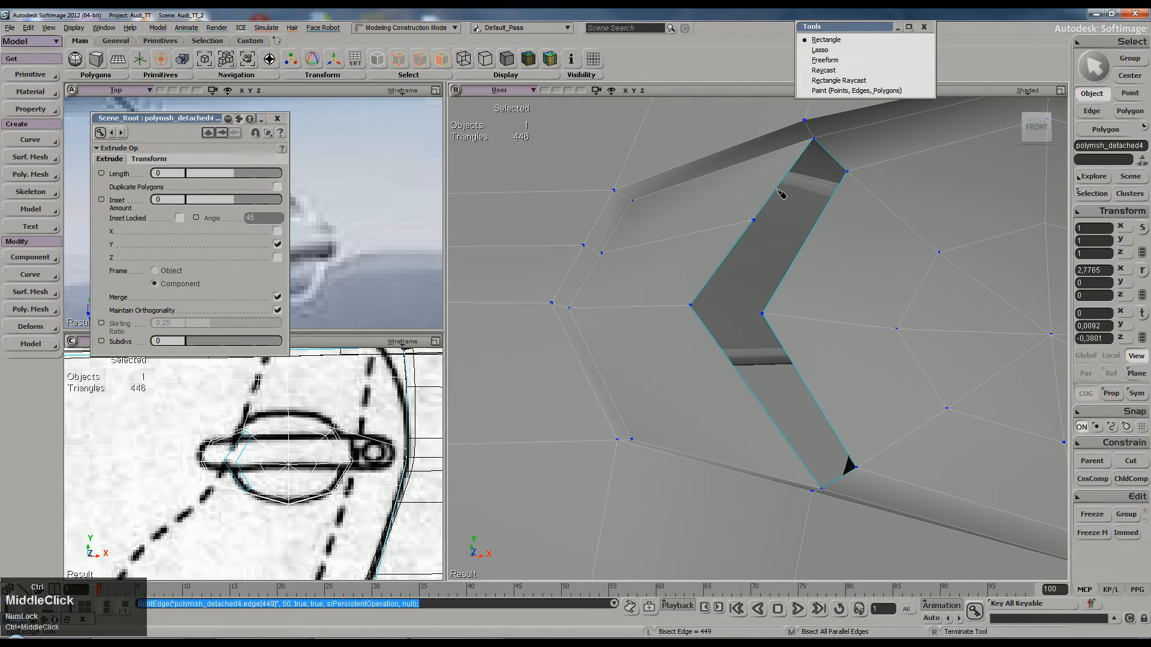
key("ctrl+z")
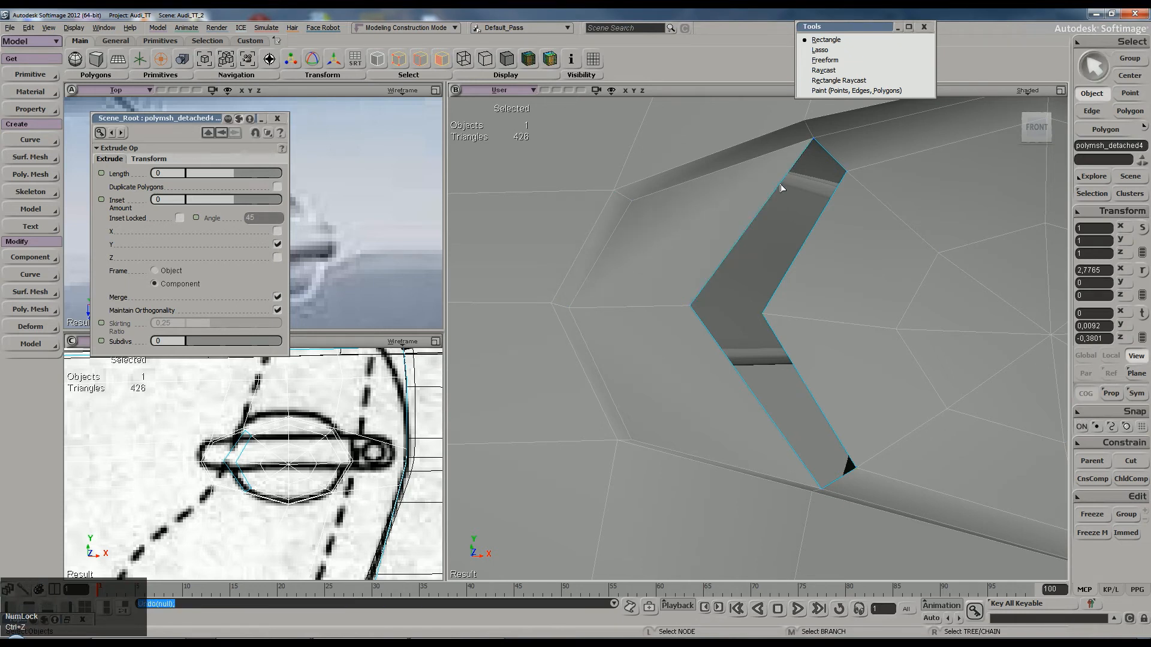
Step: Draw a new edge line through interior points of the two sunken polygons, parallel to their outer border, ending on the gap's edges
left_click(770, 181)
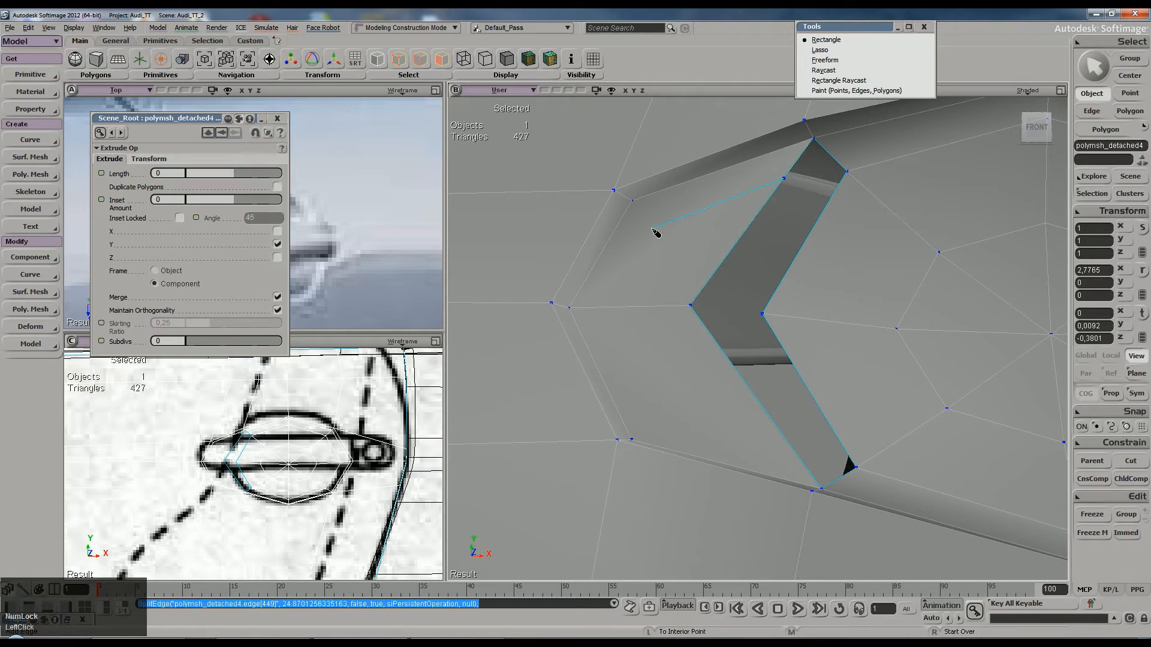
left_click(651, 227)
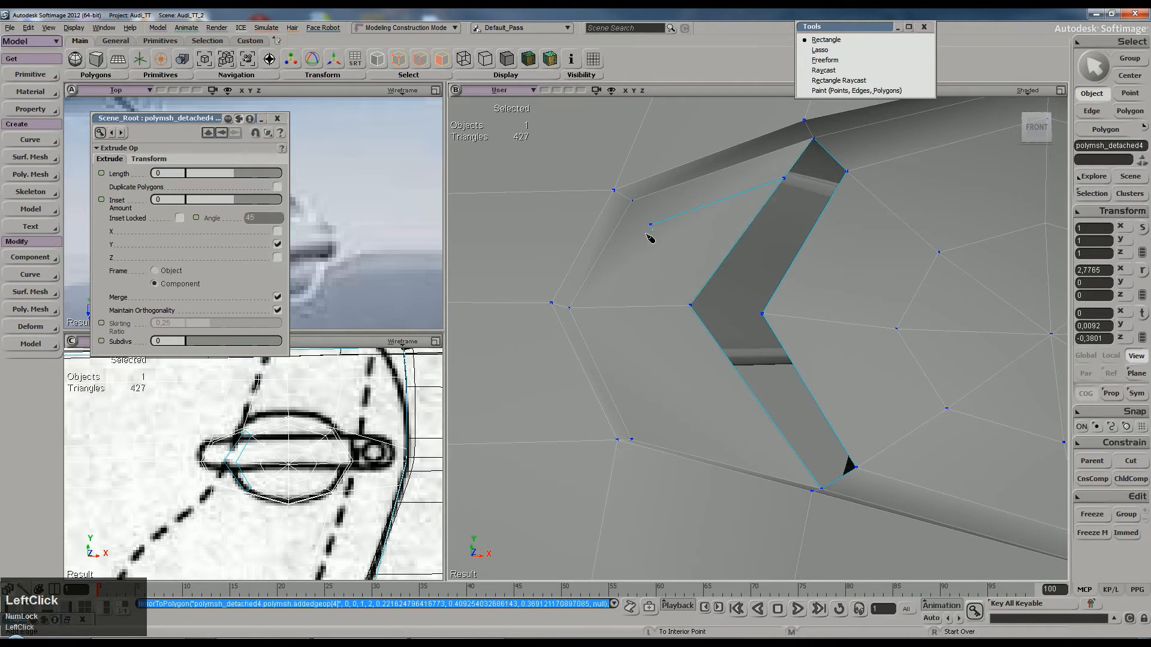
left_click(609, 308)
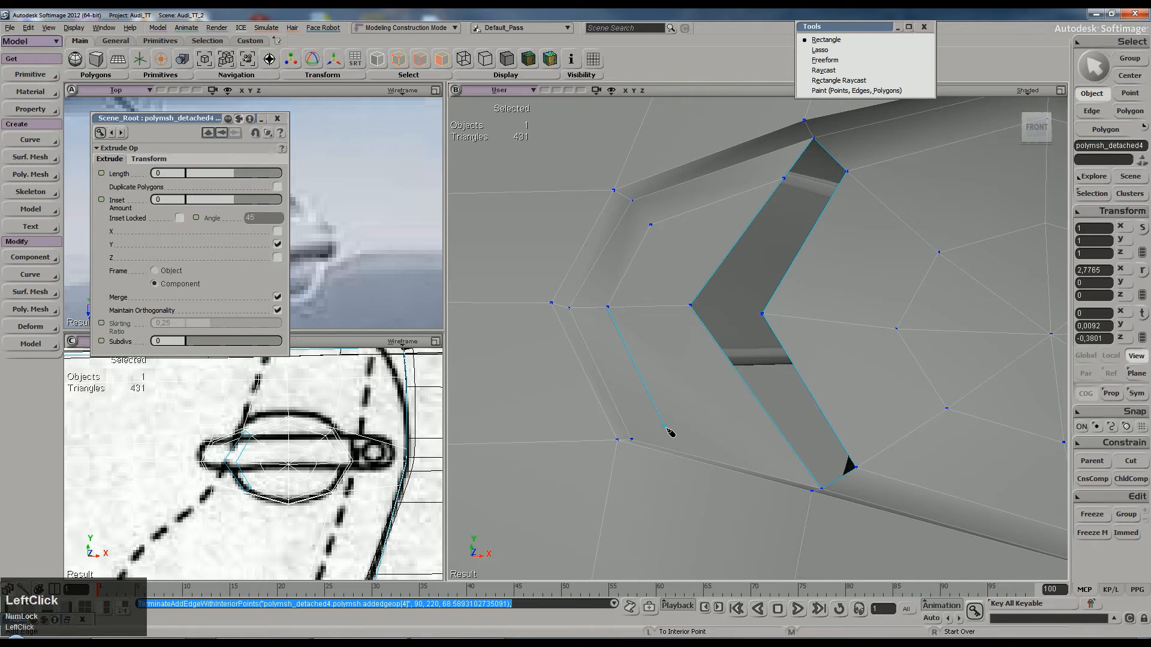
left_click(665, 428)
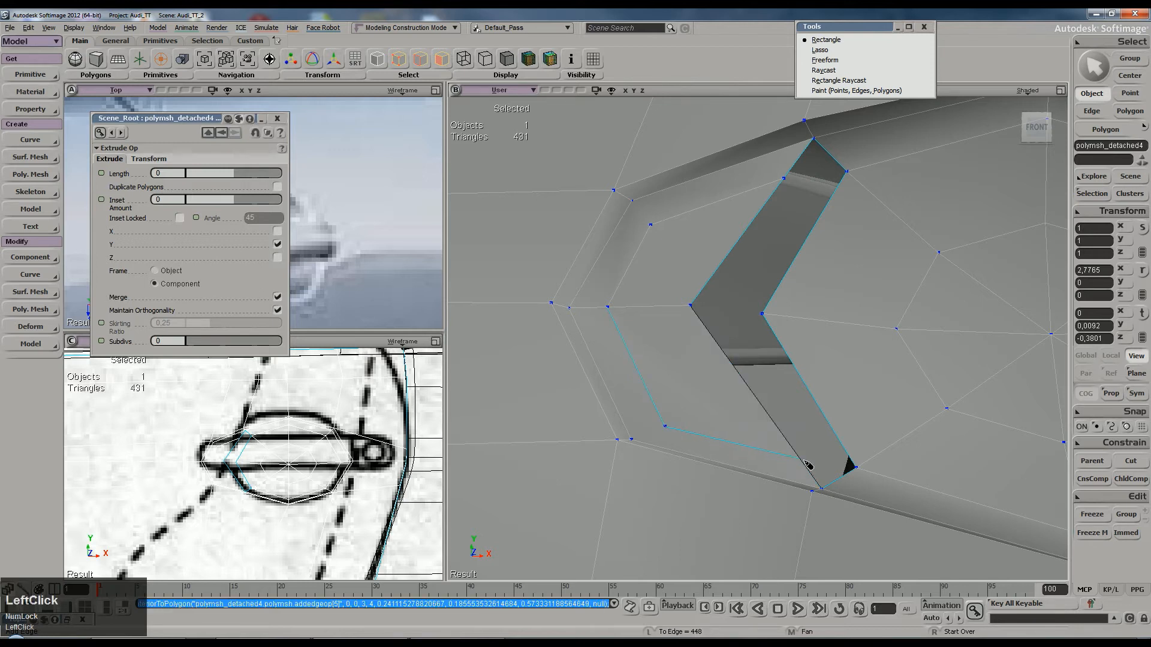
left_click(802, 458)
Step: Connect the two new interior corner points to the neighbouring outer corners of the sunken polygons with edges
right_click(799, 460)
left_click(661, 433)
right_click(667, 433)
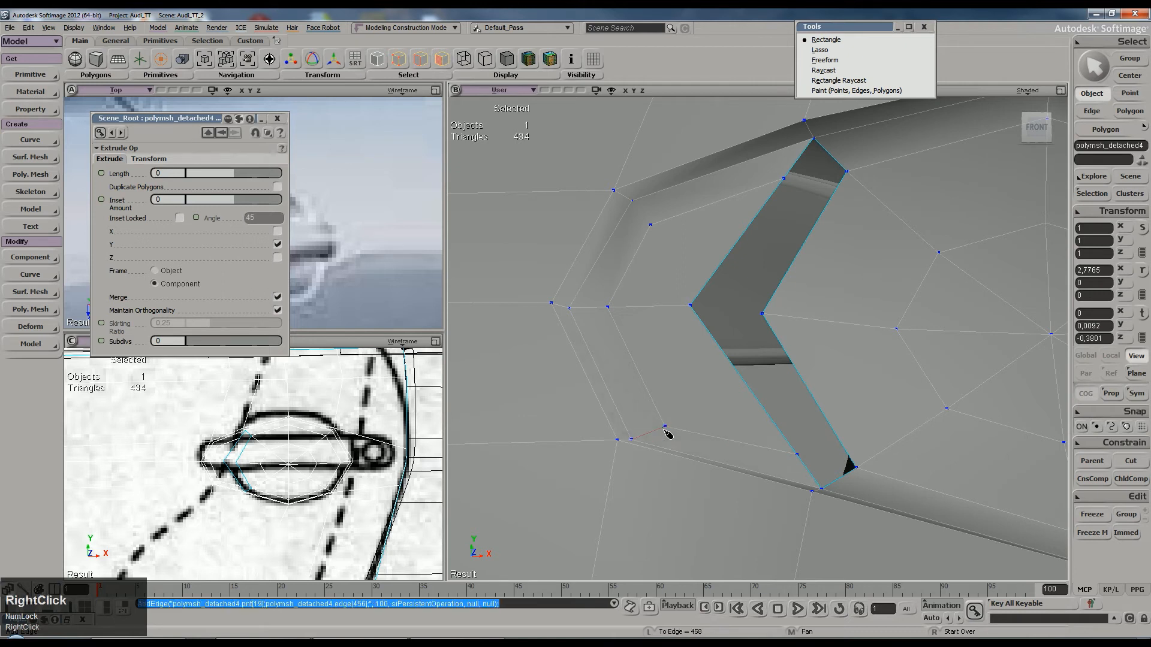
left_click(651, 226)
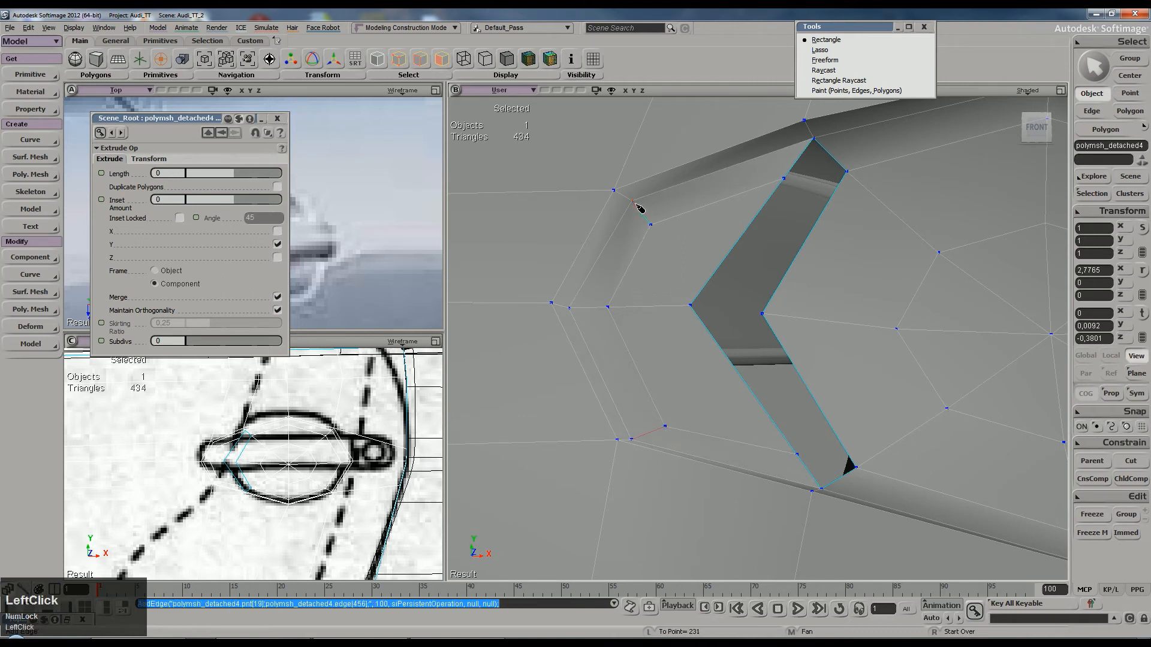
key("space")
Step: Weld the new upper, lower and middle points on the gap's left border to the matching points of the round bowl, closing the gap
key("m")
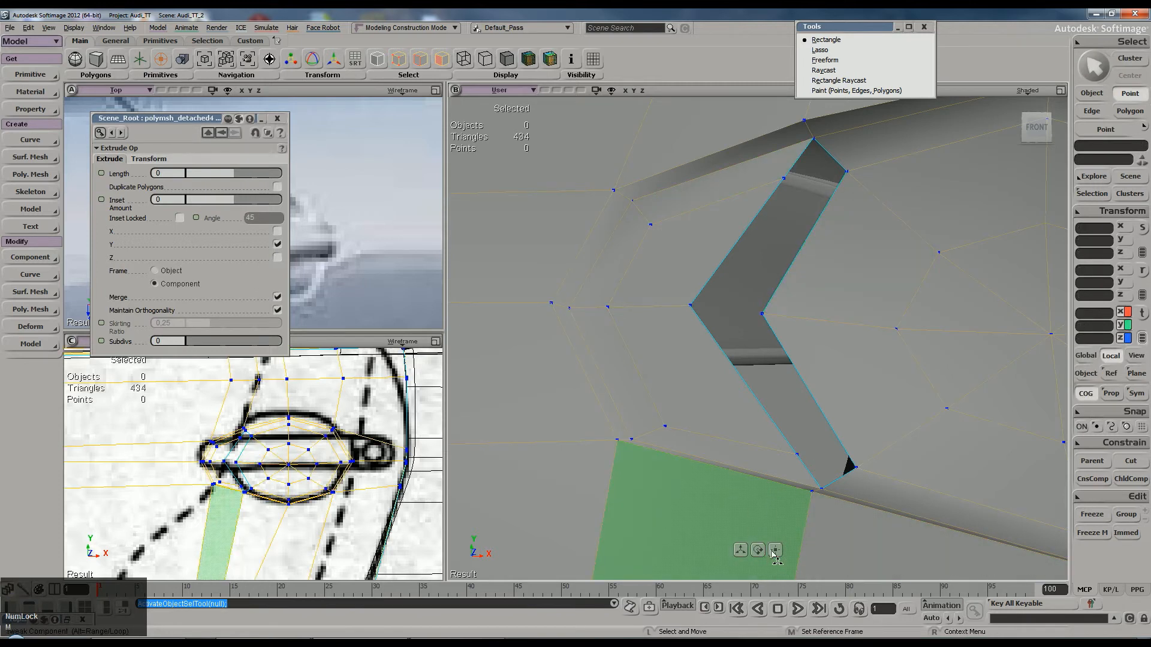
left_click(788, 205)
left_click_drag(788, 180, 846, 172, "ctrl")
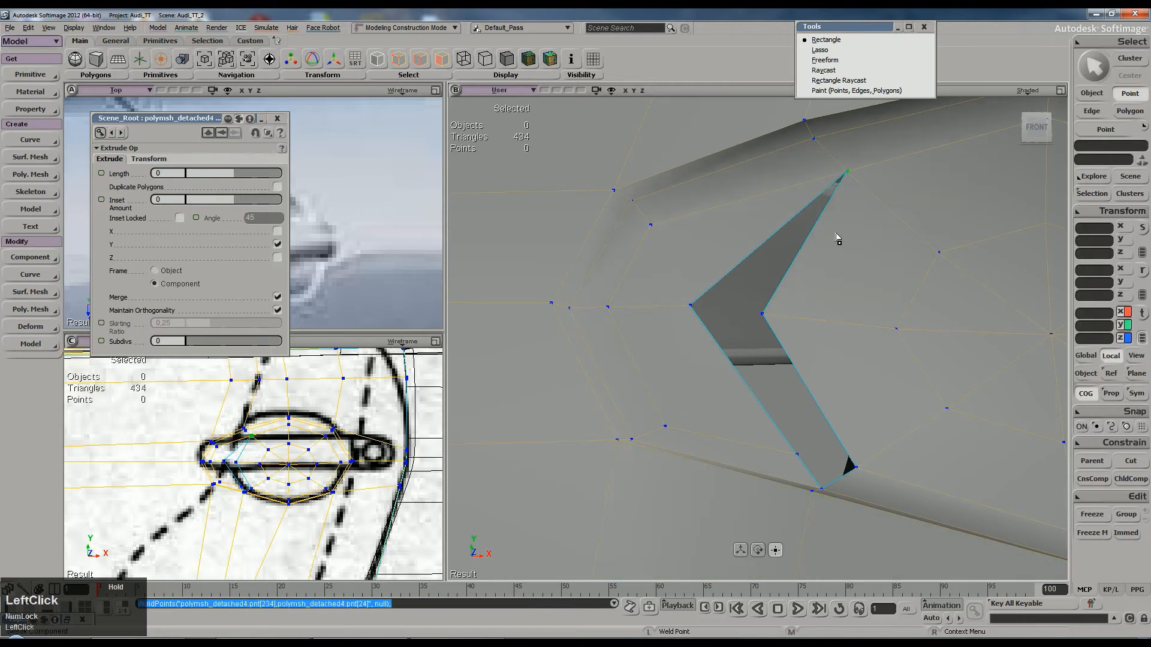
left_click_drag(798, 454, 856, 467, "ctrl")
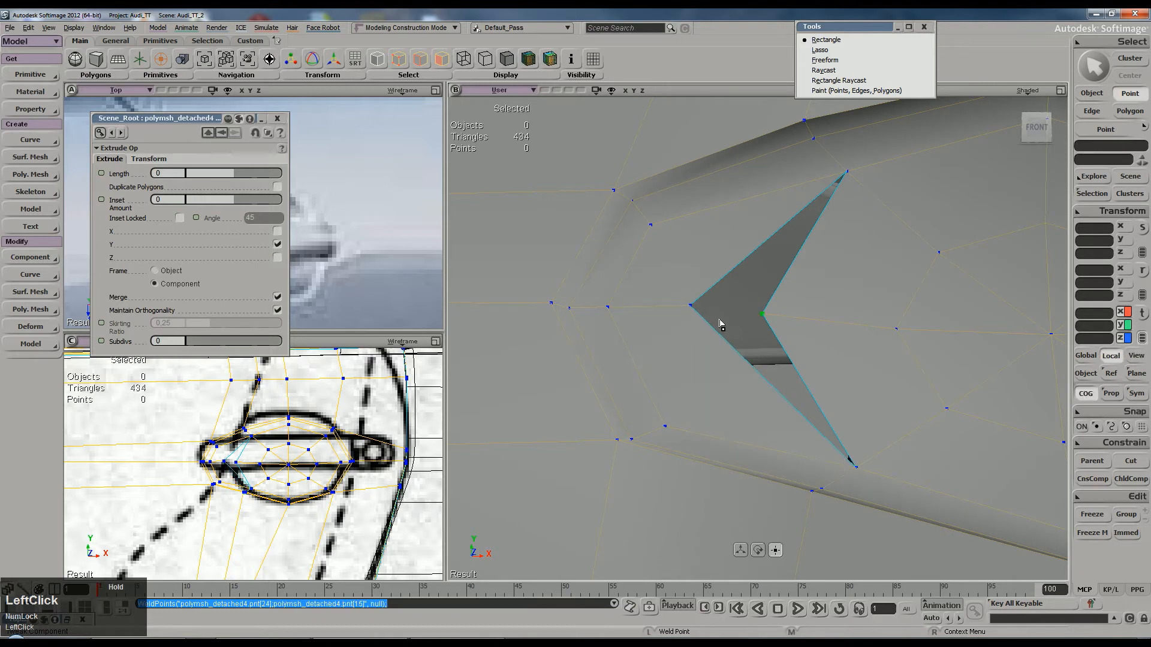
left_click_drag(700, 308, 760, 319)
Step: Slide the upper and lower inner corner points at the recess's left end slightly inward
key("s")
right_click_drag(760, 319, 735, 276)
right_click_drag(844, 356, 834, 323)
key("m")
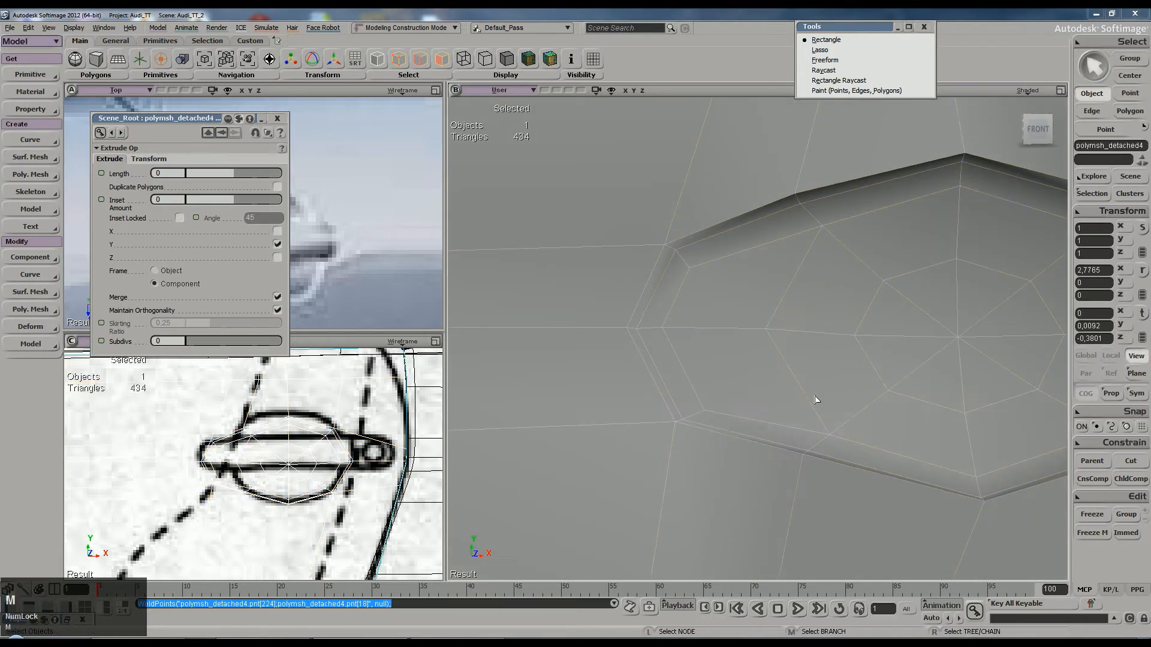
left_click(769, 559)
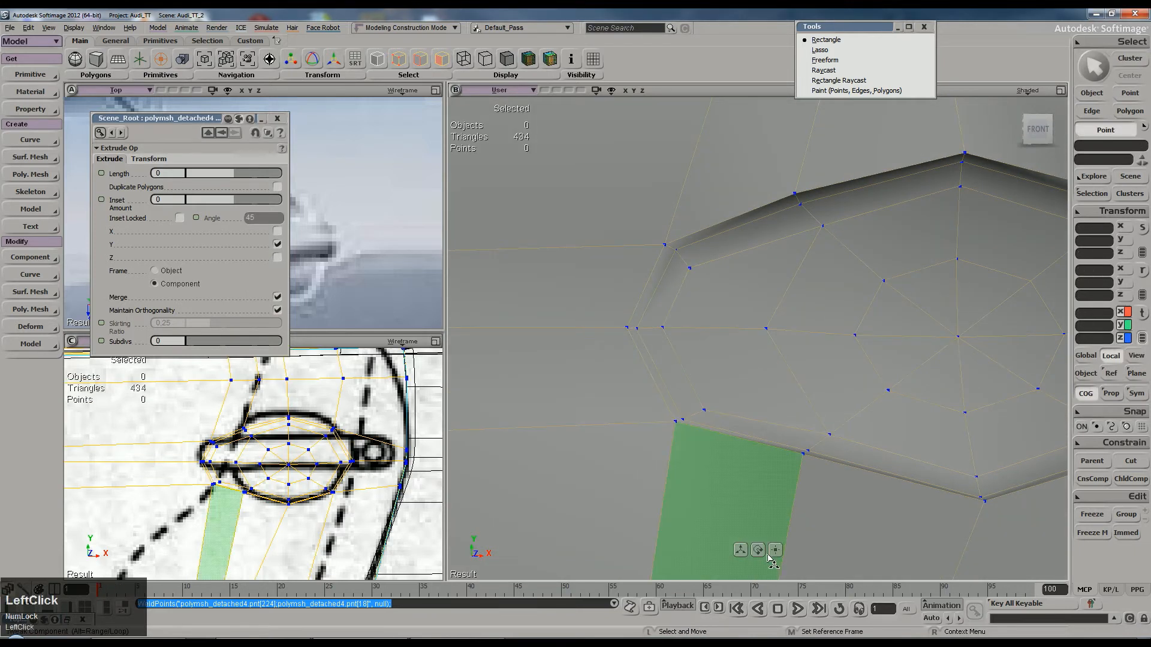
left_click(691, 270)
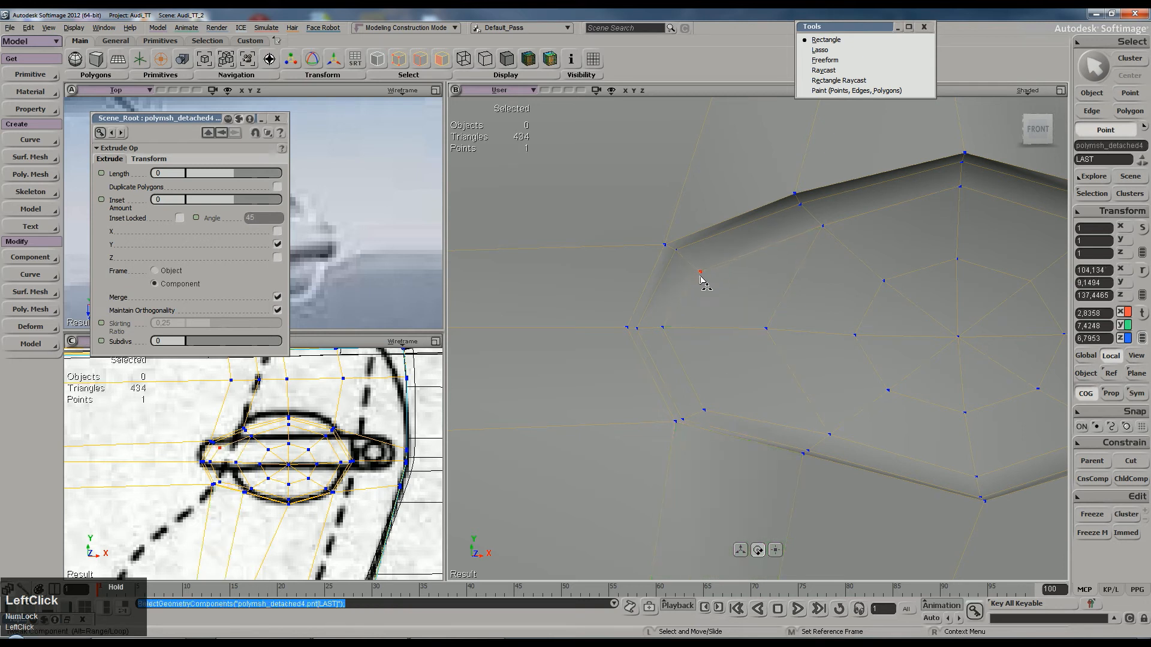
left_click(703, 282)
left_click_drag(710, 409, 719, 403)
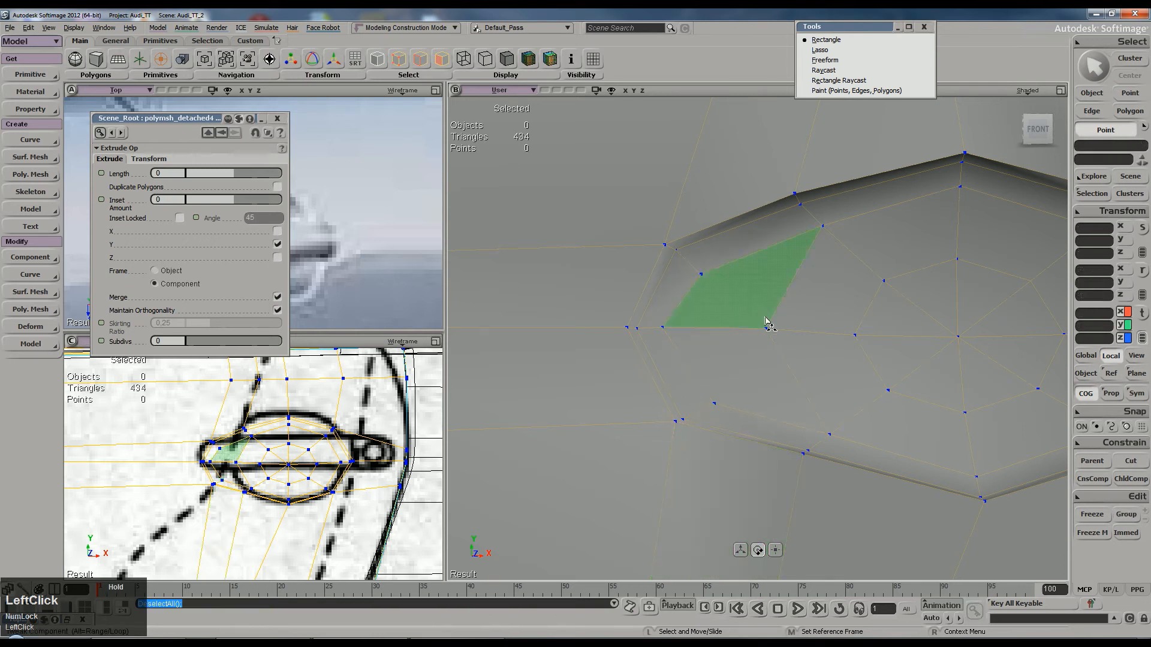
Step: Scale the points at the upper and lower junctions of the handle end and bowl vertically toward each other to form a narrower neck
scroll(680, 335, "down", 5)
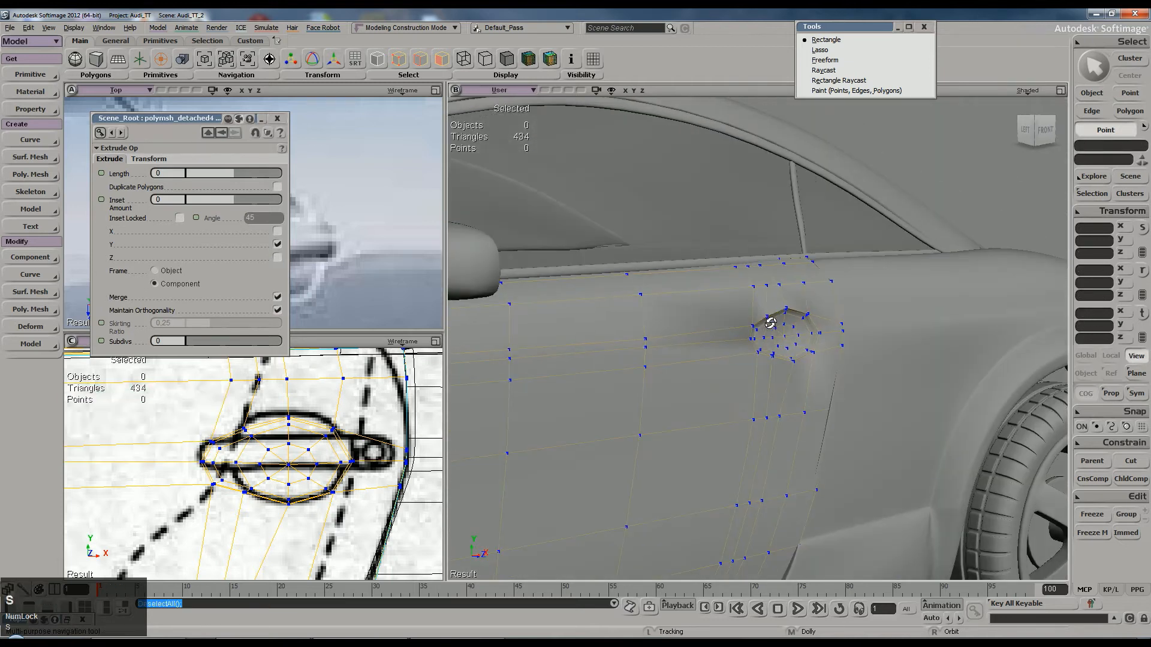
scroll(753, 343, "up", 3)
scroll(752, 340, "up", 2)
key("s")
right_click_drag(811, 306, 786, 329)
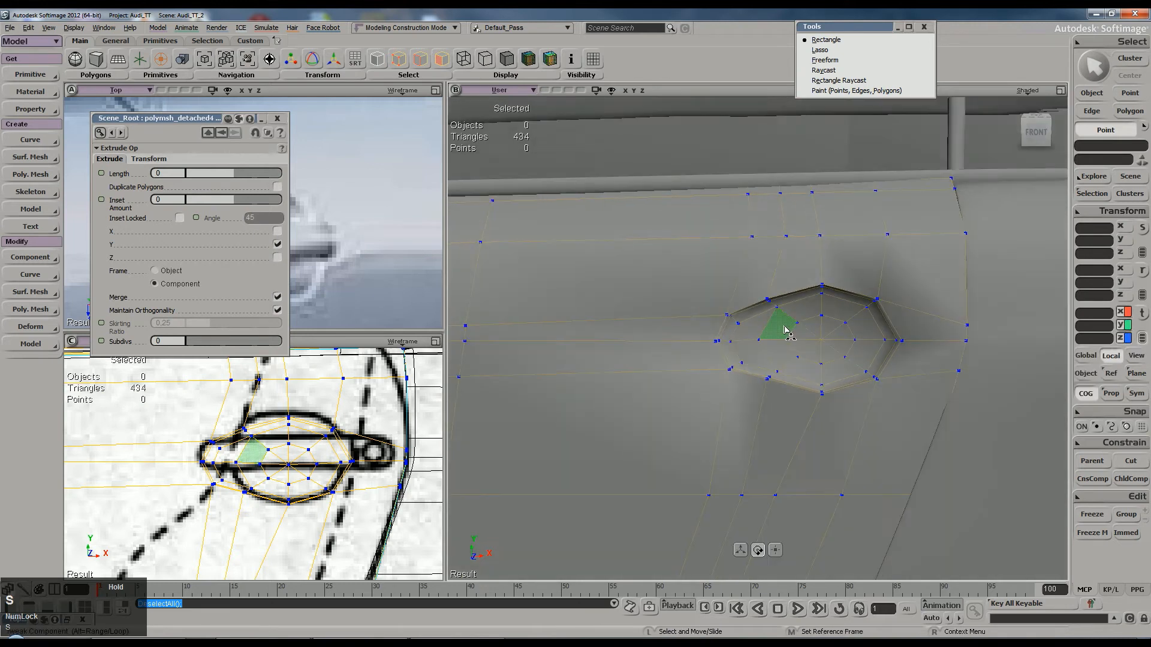
key("space")
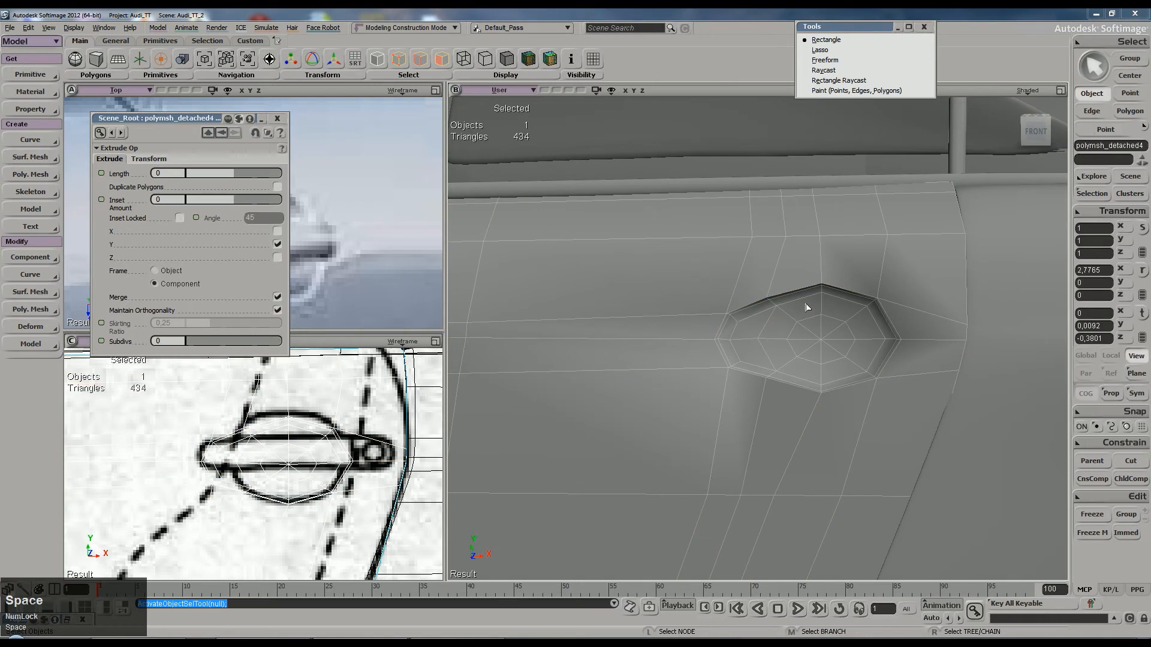
key("t")
left_click(789, 327)
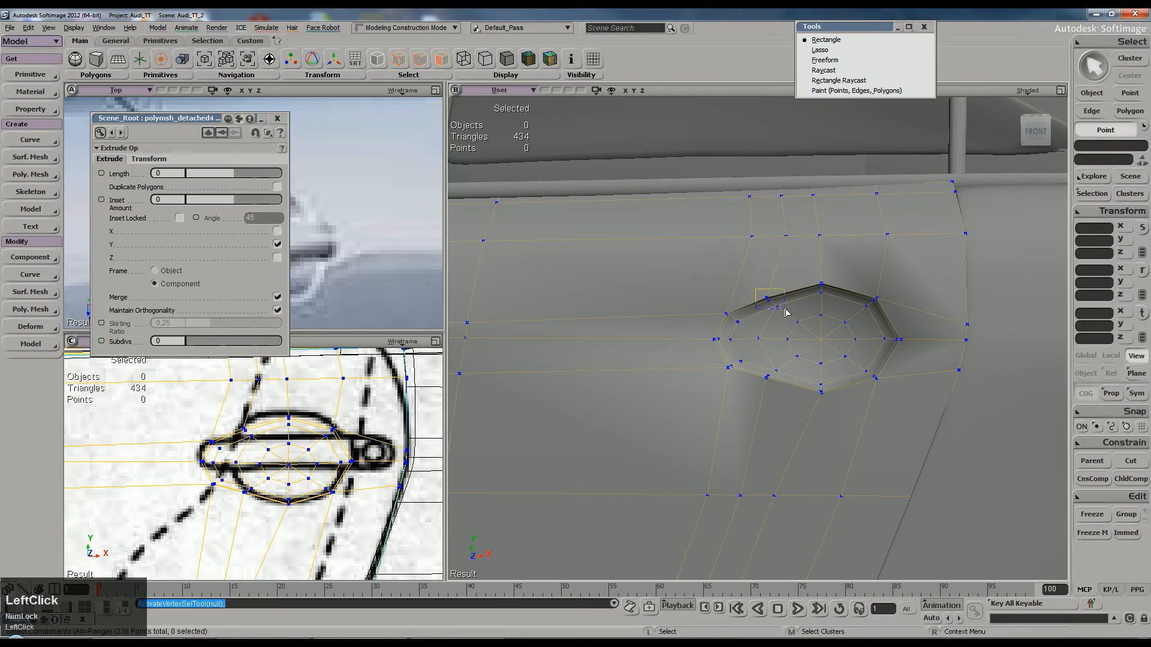
left_click(767, 374, "shift")
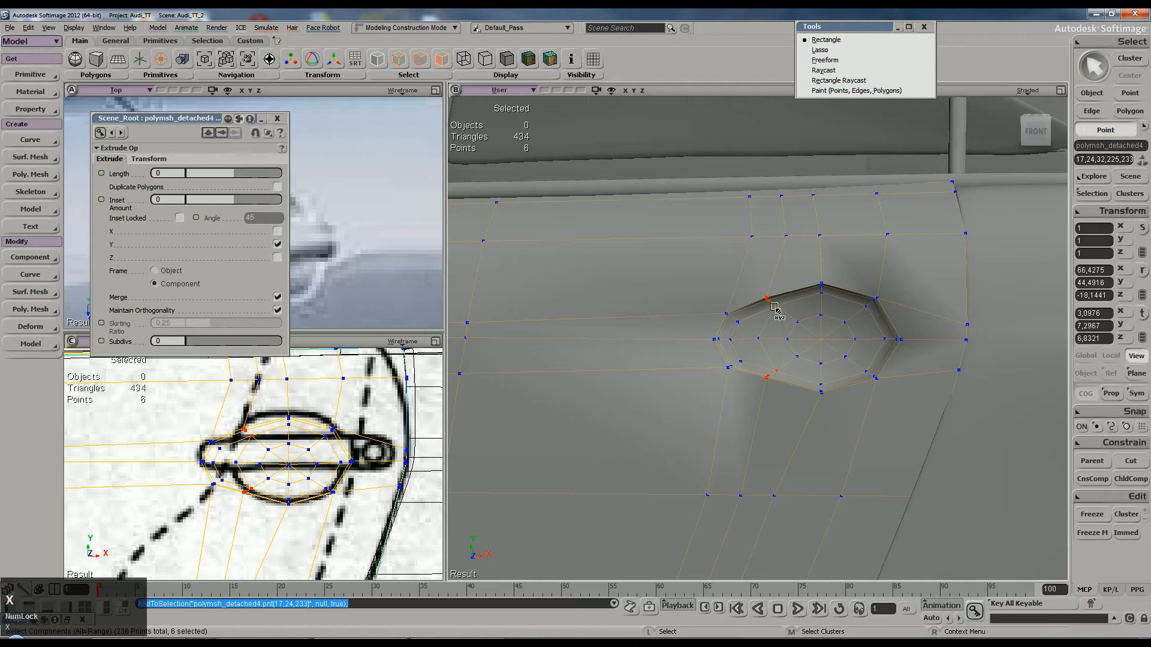
key("x")
left_click_drag(770, 414, 767, 389)
key("s")
right_click_drag(767, 390, 870, 301)
key("space")
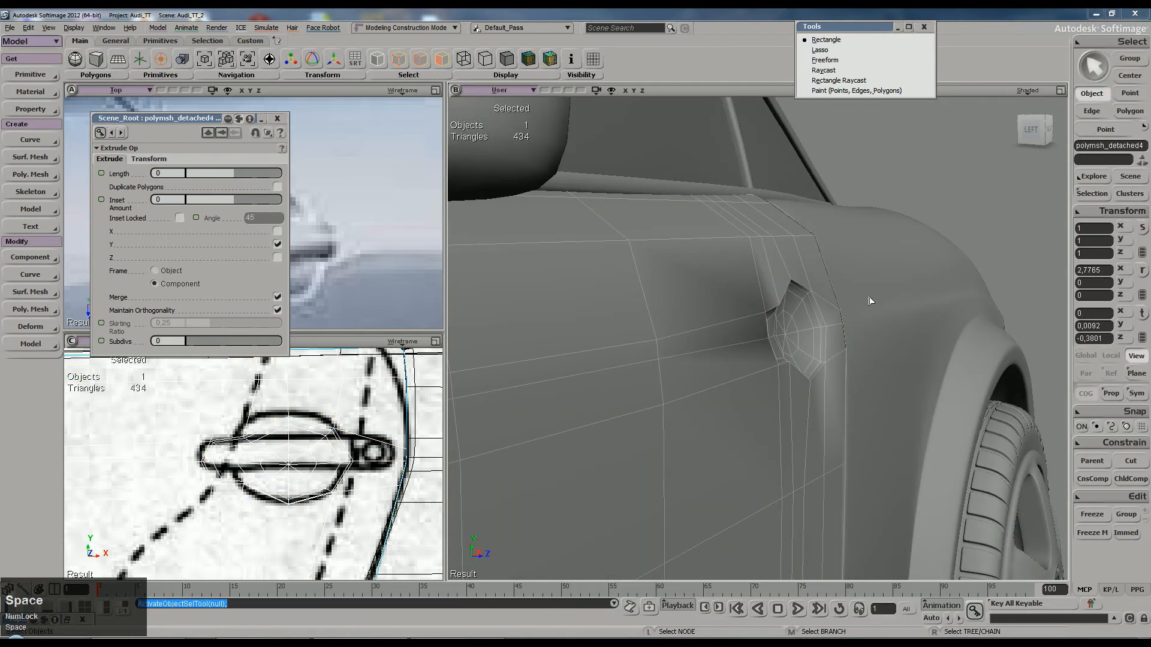
Step: Preview the narrowed recess with smoothing from several angles, and return the door mesh to its unsubdivided level
left_click(979, 191)
key("ctrl+shift+a")
key("s")
right_click_drag(979, 190, 812, 318)
left_click(787, 363)
left_click_drag(786, 363, 803, 318)
key("s")
right_click_drag(804, 319, 660, 406)
left_click(745, 334)
left_click(721, 280)
right_click_drag(721, 280, 705, 314)
key("minus")
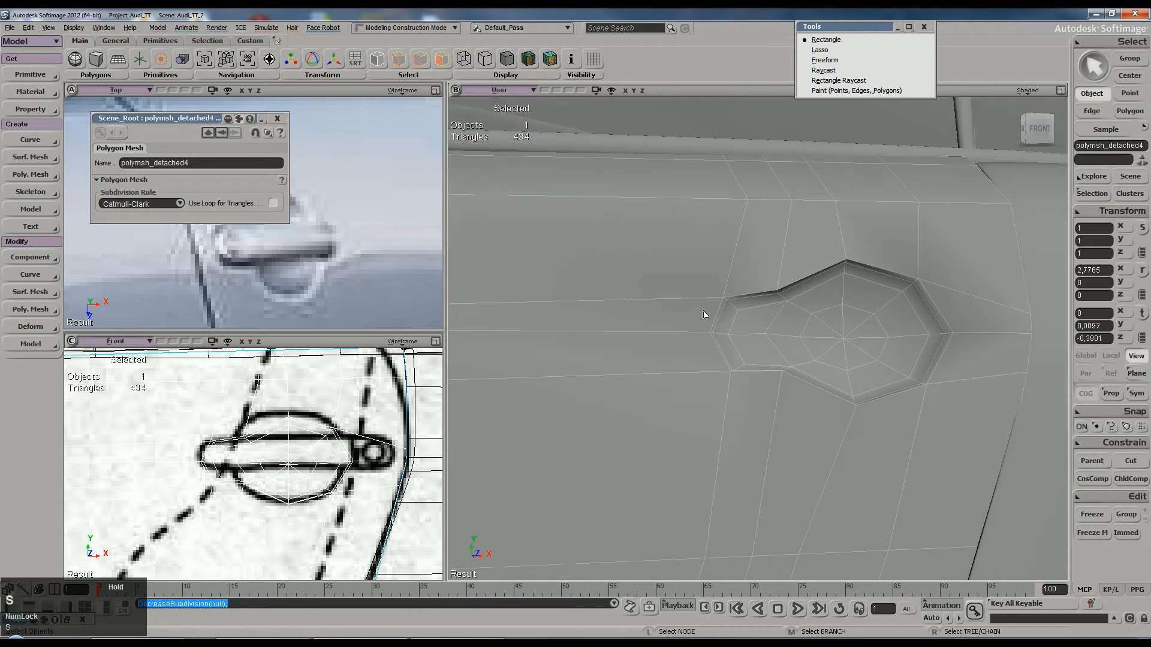
Step: Split the parallel horizontal edges to add a vertical edge loop just outside the recess's left end
key("backslash")
middle_click(693, 304)
key("space")
key("s")
middle_click_drag(693, 306, 703, 298)
right_click_drag(703, 298, 714, 329)
Step: Move the new loop's point beside the recess's upper left corner to straighten its horizontal edge
key("m")
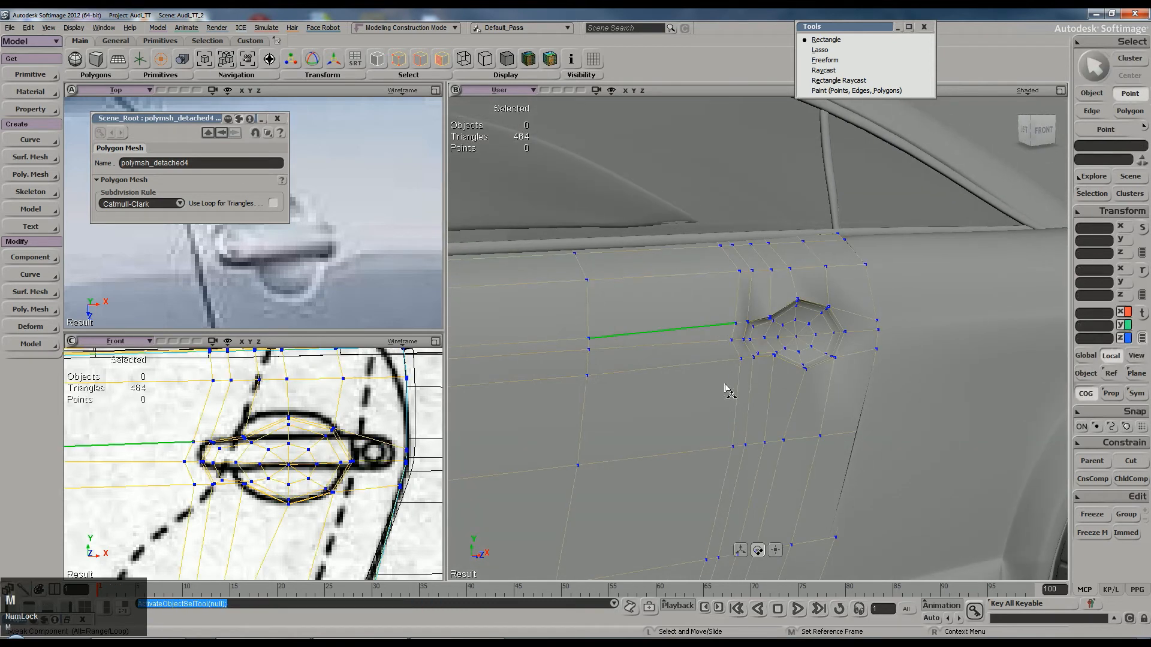
left_click(743, 326)
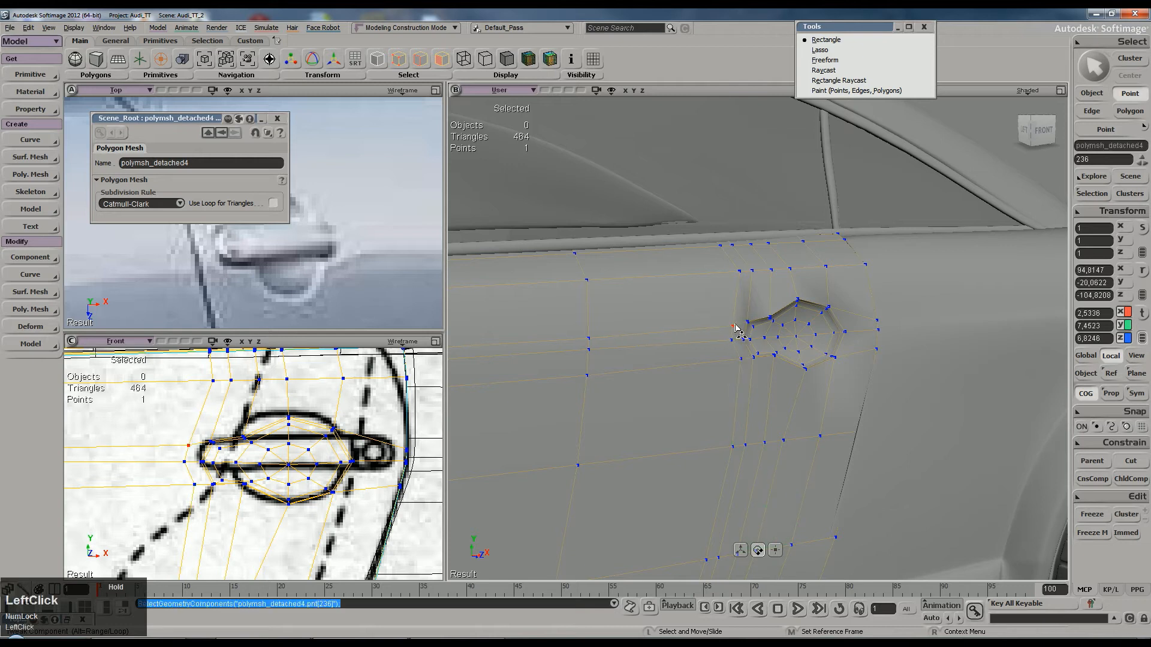
key("s")
right_click_drag(742, 311, 719, 312)
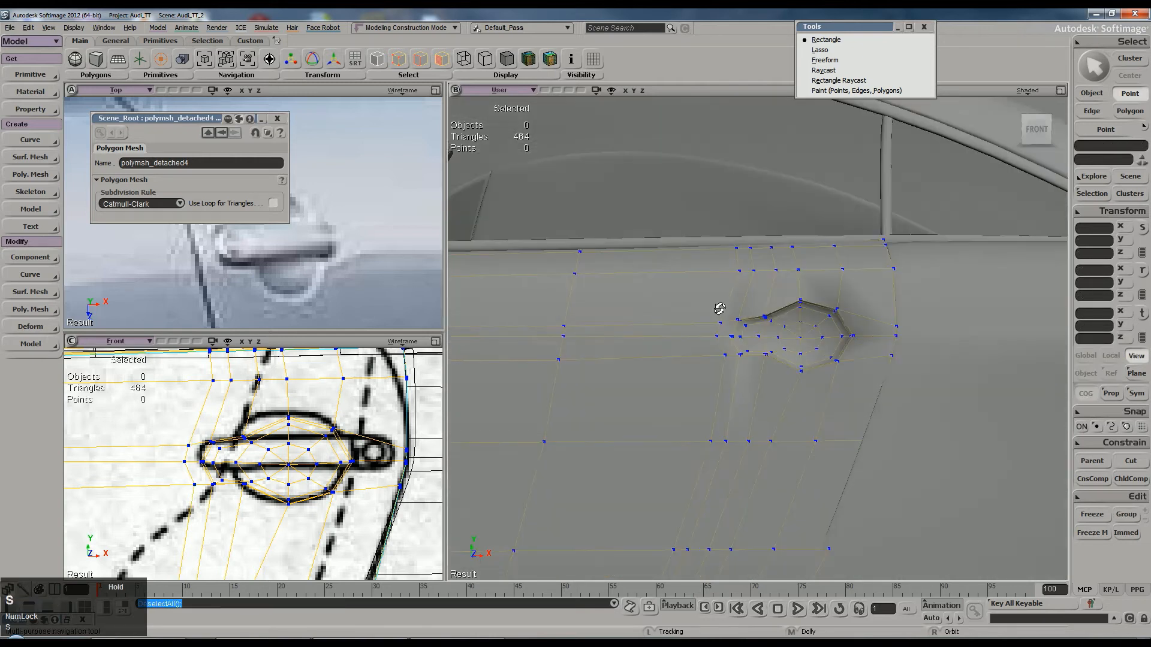
scroll(717, 318, "up", 5)
left_click_drag(671, 317, 676, 308)
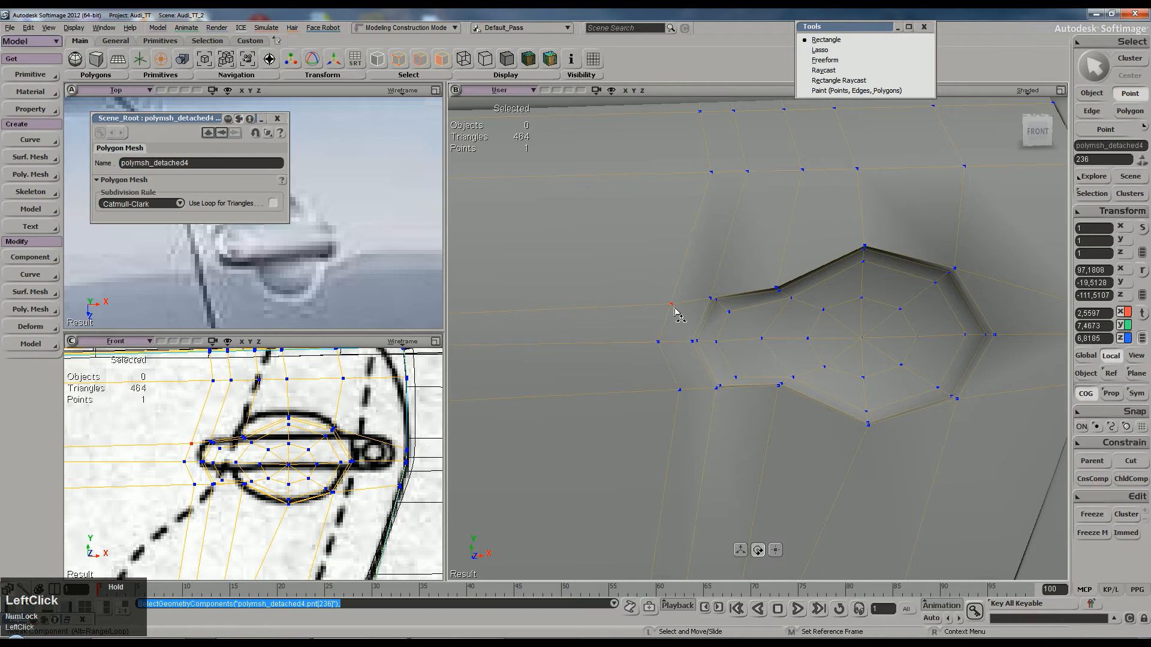
Step: Raise the point where that horizontal edge meets the next vertical edge line toward the door's front
scroll(725, 330, "up", 5)
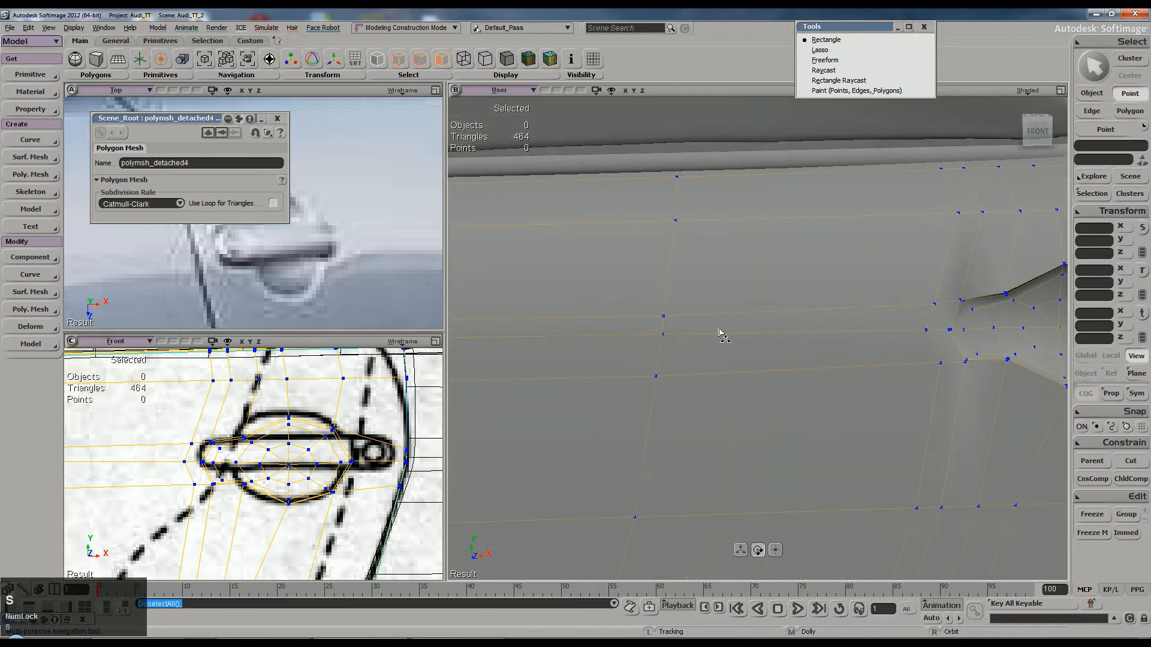
left_click(666, 317)
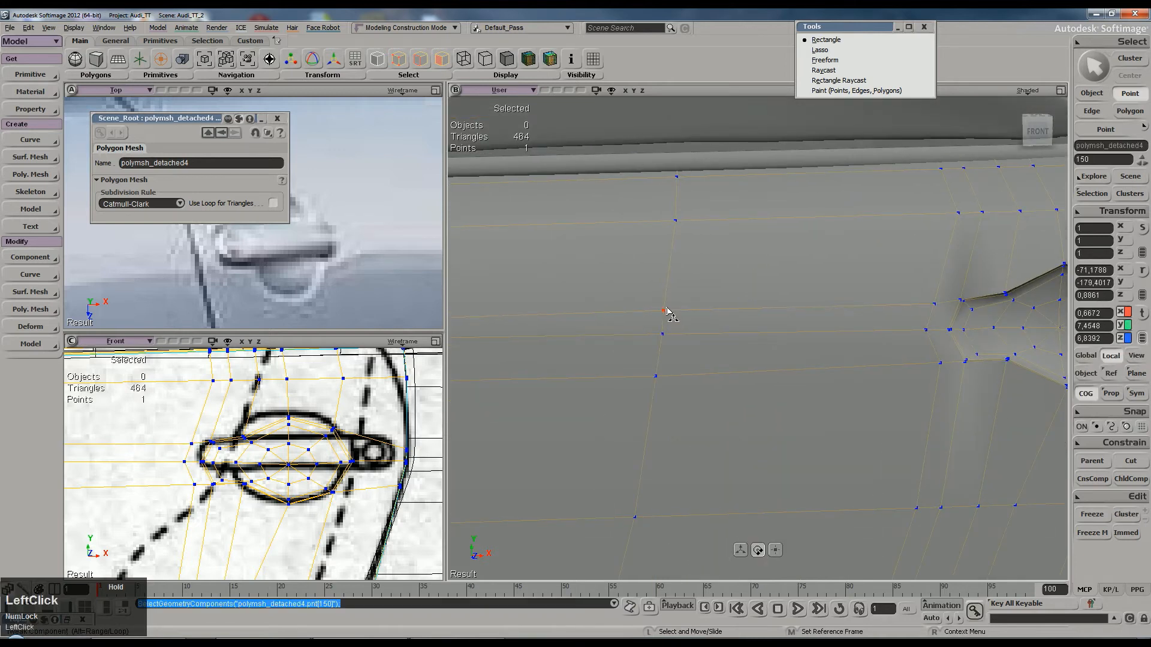
key("s")
scroll(659, 316, "down", 5)
left_click_drag(657, 316, 743, 355)
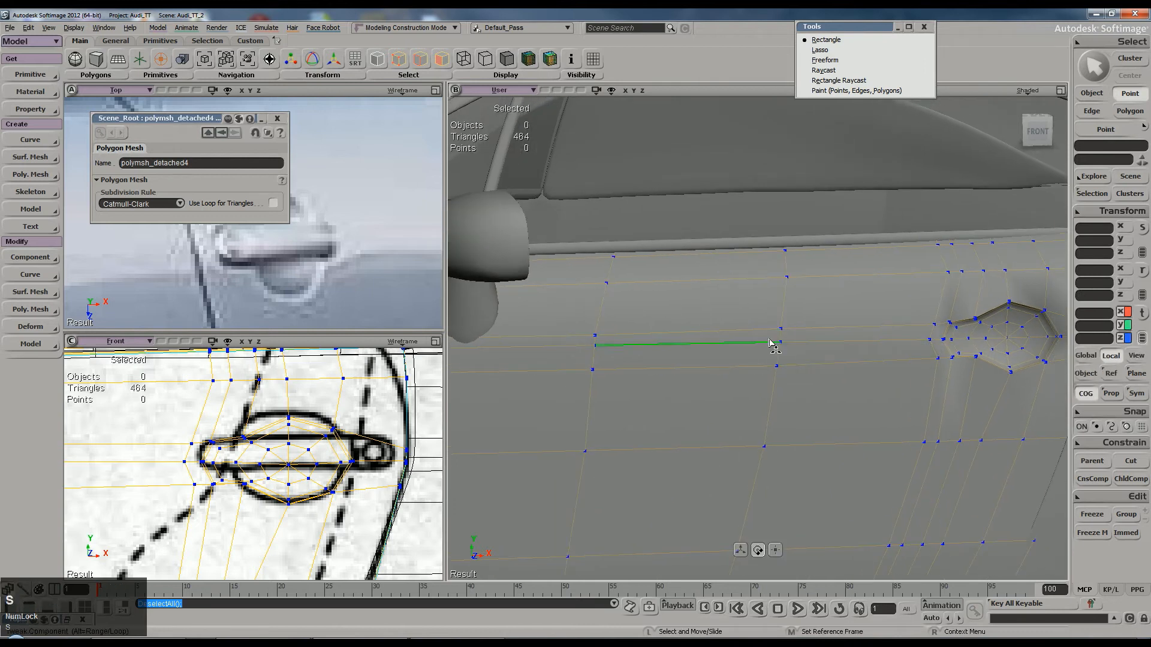
Step: Try to shift the middle point of the new edge loop beside the recess, and undo the move
left_click(933, 338)
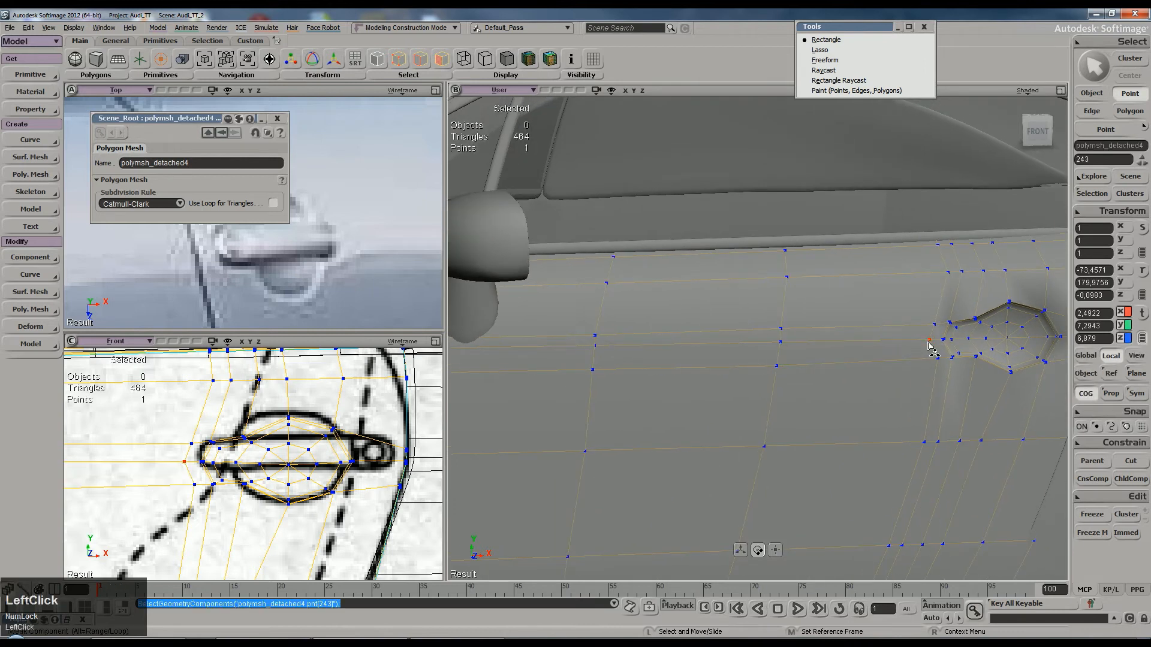
key("ctrl+z")
key("s")
scroll(938, 358, "up", 4)
left_click_drag(923, 357, 751, 304)
scroll(761, 338, "up", 5)
key("m")
scroll(772, 304, "down", 8)
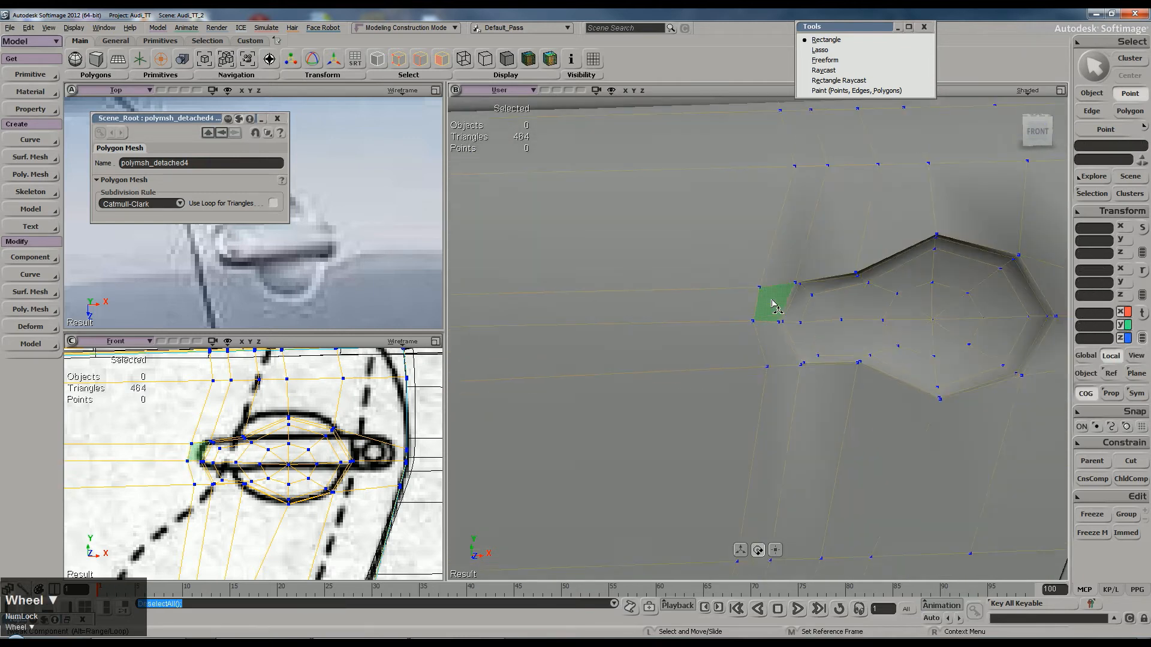
Step: Select the door together with the adjoining body mesh and increase their subdivision by two levels
key("space")
scroll(825, 312, "down", 3)
left_click(899, 202)
key("s")
right_click_drag(854, 302, 770, 315)
left_click_drag(779, 306, 809, 326)
key("s")
scroll(839, 306, "up", 6)
right_click_drag(843, 306, 781, 287)
scroll(839, 217, "down", 3)
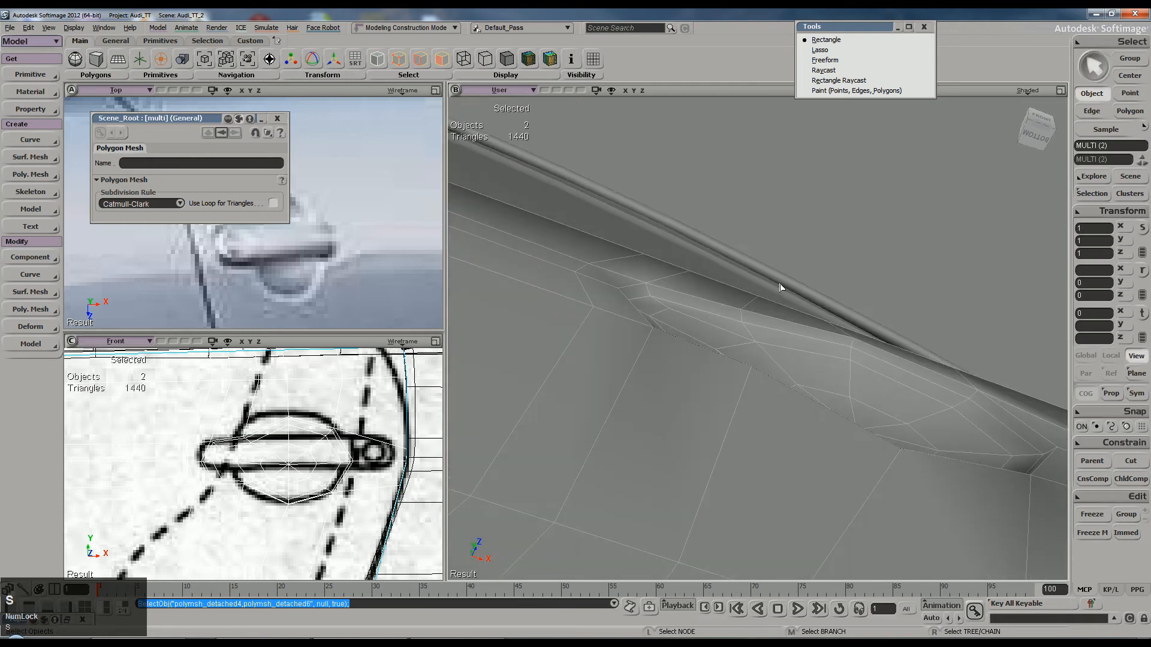
key("KP_Add")
key("KP_Add")
Step: Examine the smoothed handle recess and its left extension from different angles
key("space")
key("s")
right_click_drag(861, 144, 685, 484)
key("s")
right_click_drag(924, 273, 879, 265)
middle_click_drag(879, 264, 760, 358)
left_click_drag(760, 357, 785, 377)
key("s")
right_click_drag(785, 378, 808, 355)
Step: Select the two floor polygons at the inner end of the recess's left extension and move them slightly
key("s")
key("u")
left_click_drag(758, 320, 761, 374)
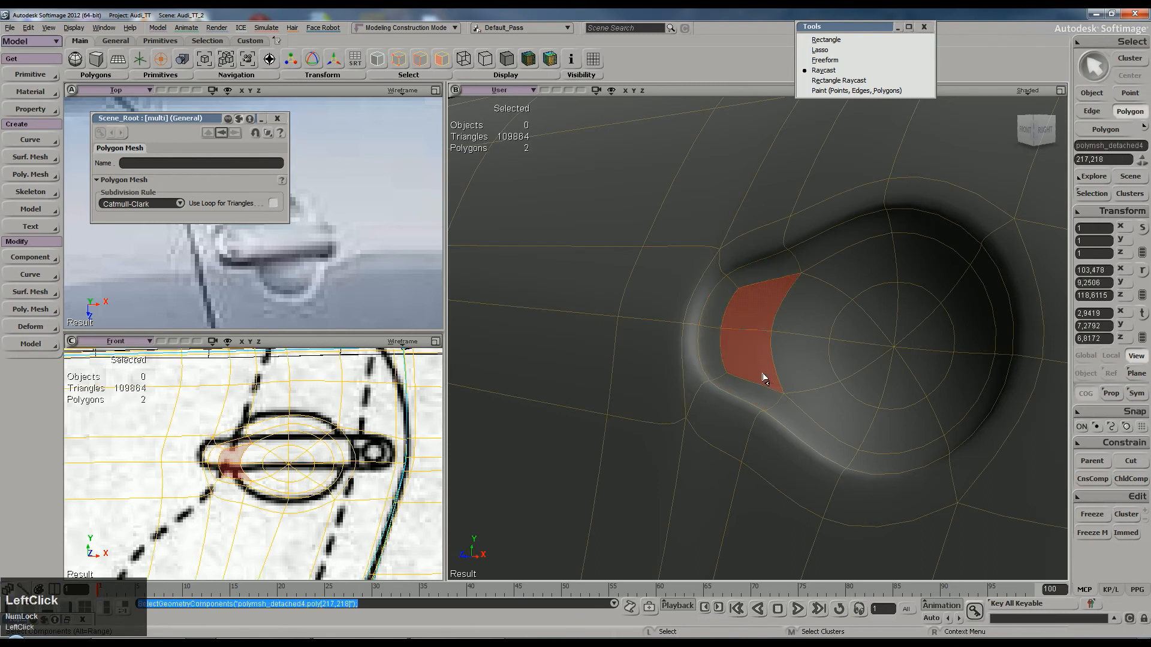
key("v")
left_click_drag(702, 336, 710, 339)
Step: Examine the smoothed handle recess from a distance and from the front with nothing selected
scroll(710, 339, "down", 10)
key("space")
left_click(620, 180)
key("s")
right_click_drag(660, 267, 763, 275)
middle_click_drag(762, 275, 819, 318)
mouse_move(819, 319)
right_mouse_down()
mouse_move(828, 227)
mouse_move(804, 324)
right_mouse_up()
key("space")
Step: Select the door mesh, close the Polygon Mesh property page, and lower the door's subdivision to its base level
left_click(773, 367)
key("s")
right_click_drag(773, 368, 773, 362)
key("s")
left_click(276, 118)
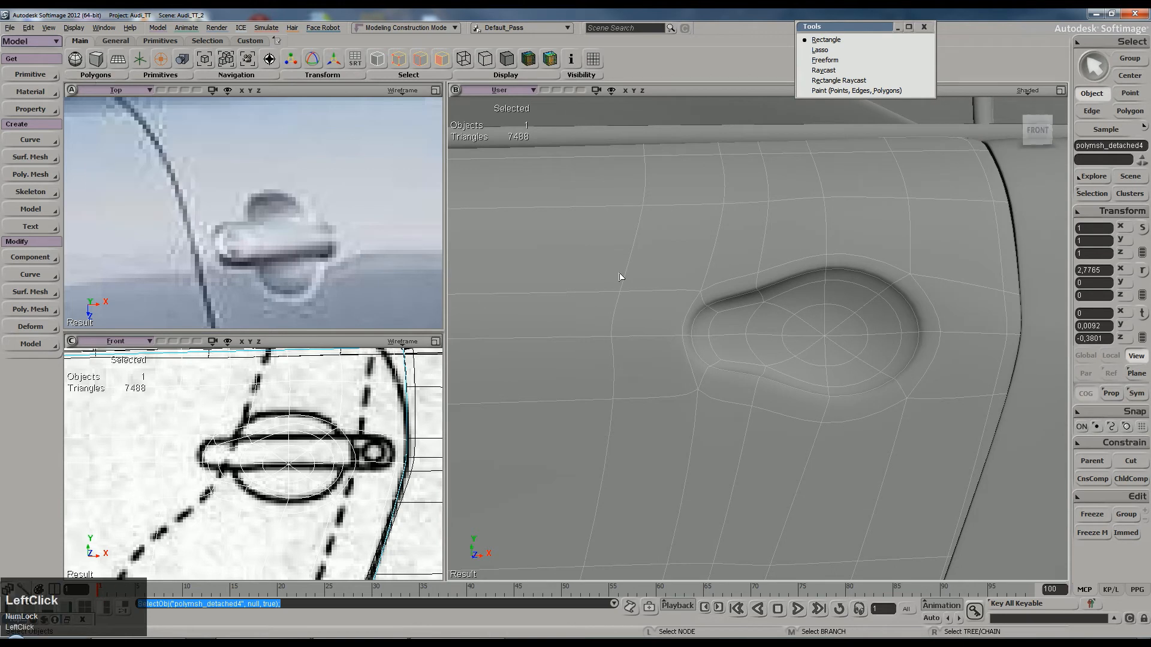
key("minus")
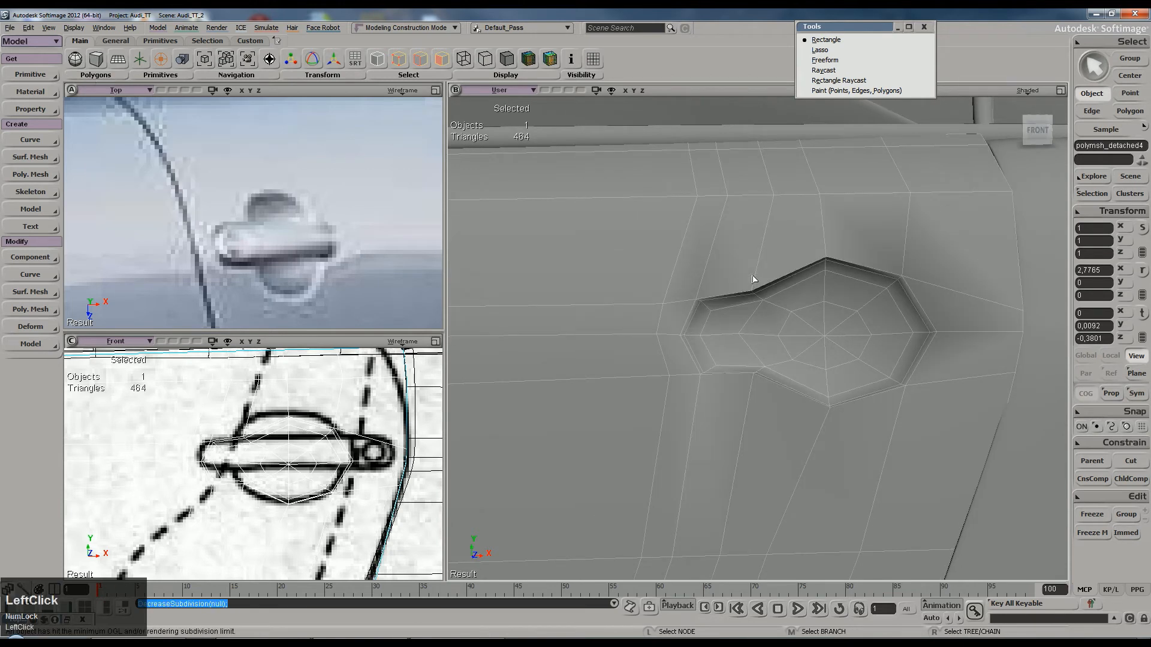
Step: Add an edge loop across the recess's left extension by bisecting all parallel edges at 50 percent
key("t")
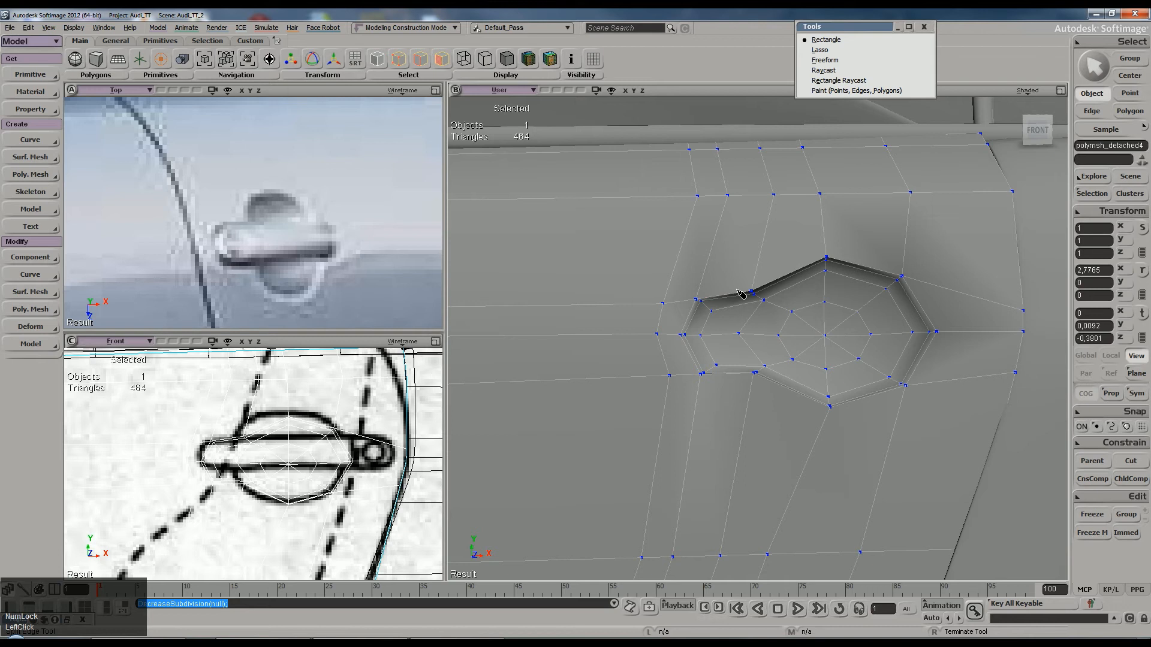
middle_click(739, 290, "ctrl")
key("space")
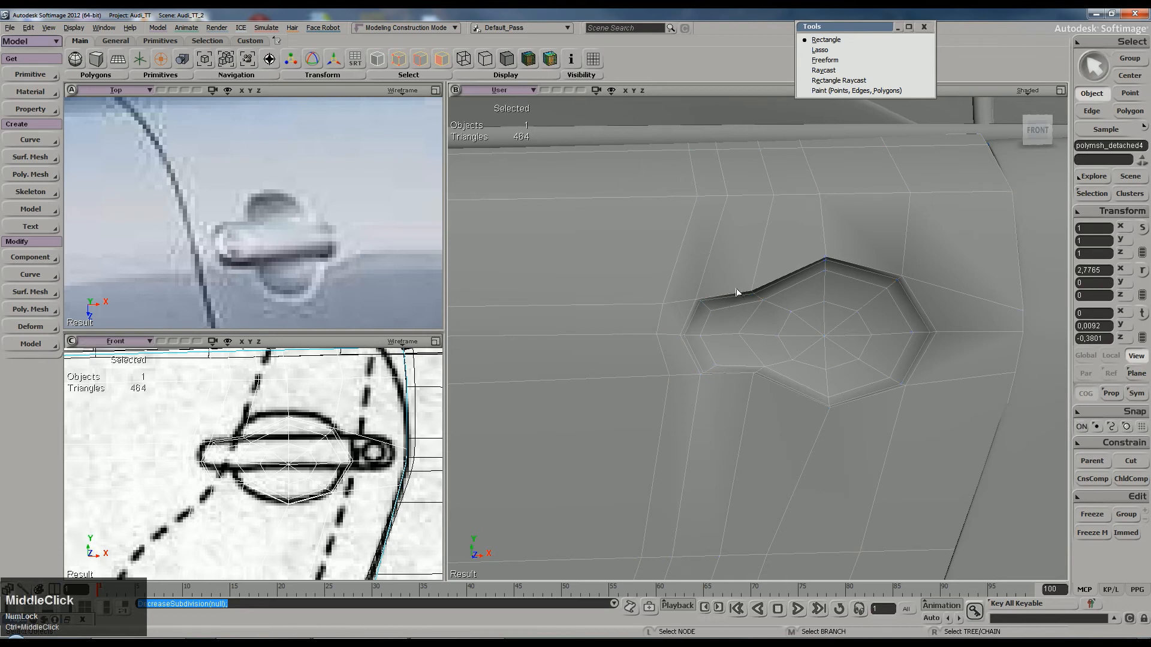
key("t")
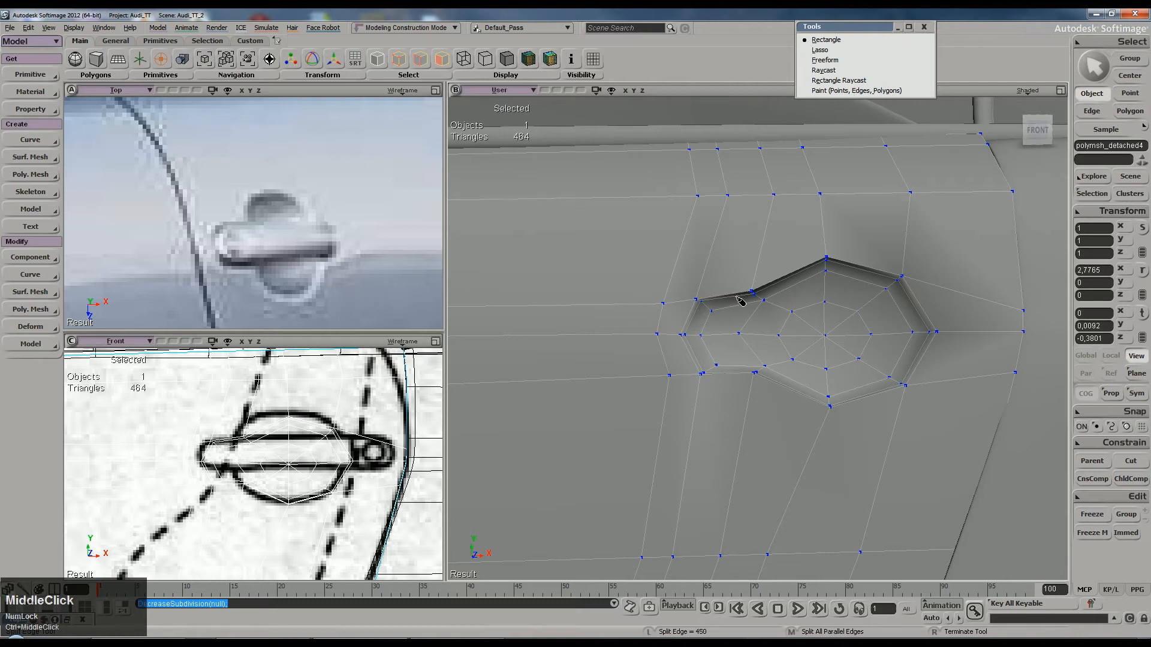
middle_click(740, 297, "shift")
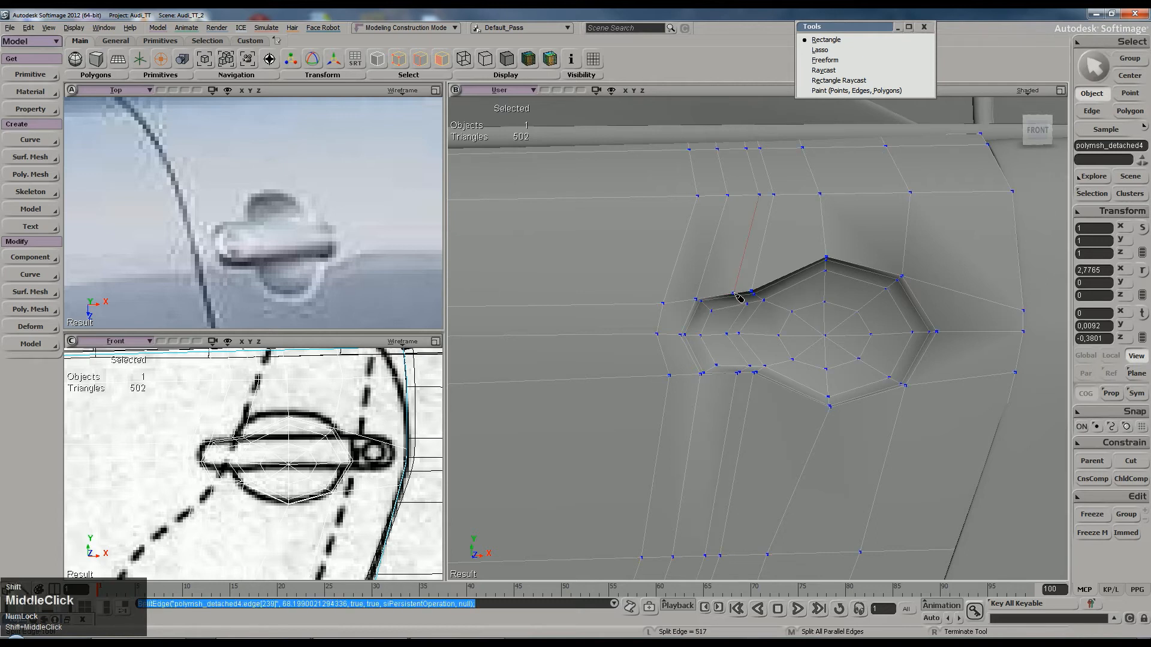
middle_click(725, 297, "shift")
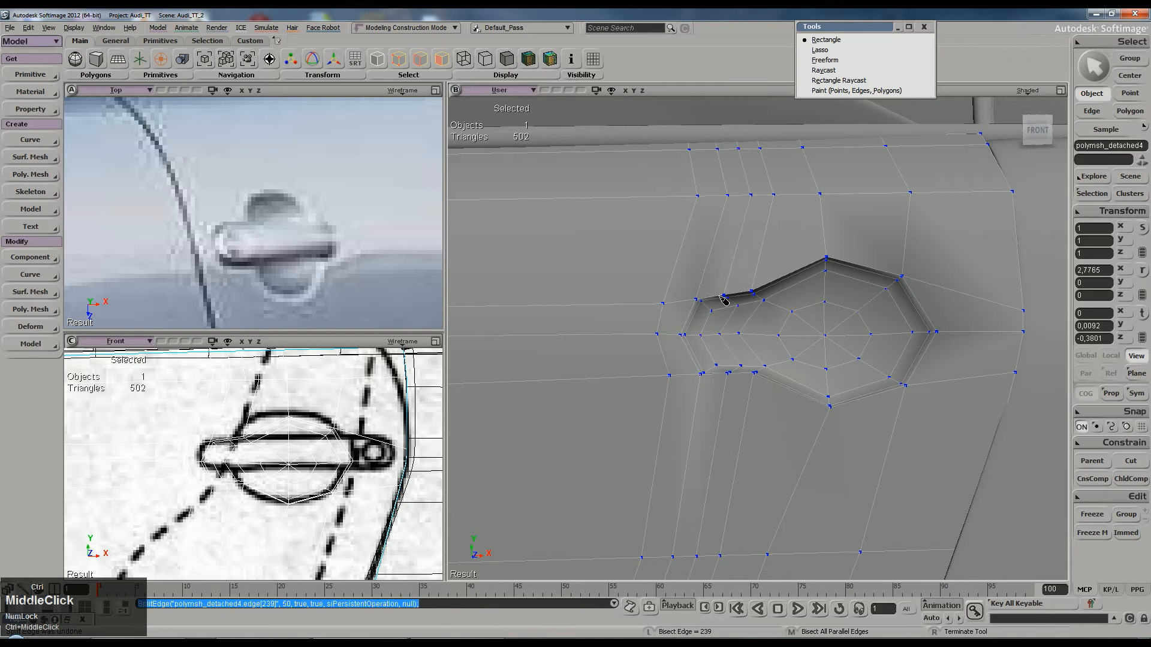
Step: Raise the door's subdivision by two levels, check the smoothed recess, and save the scene
key("space")
key("plus")
scroll(719, 298, "down", 3)
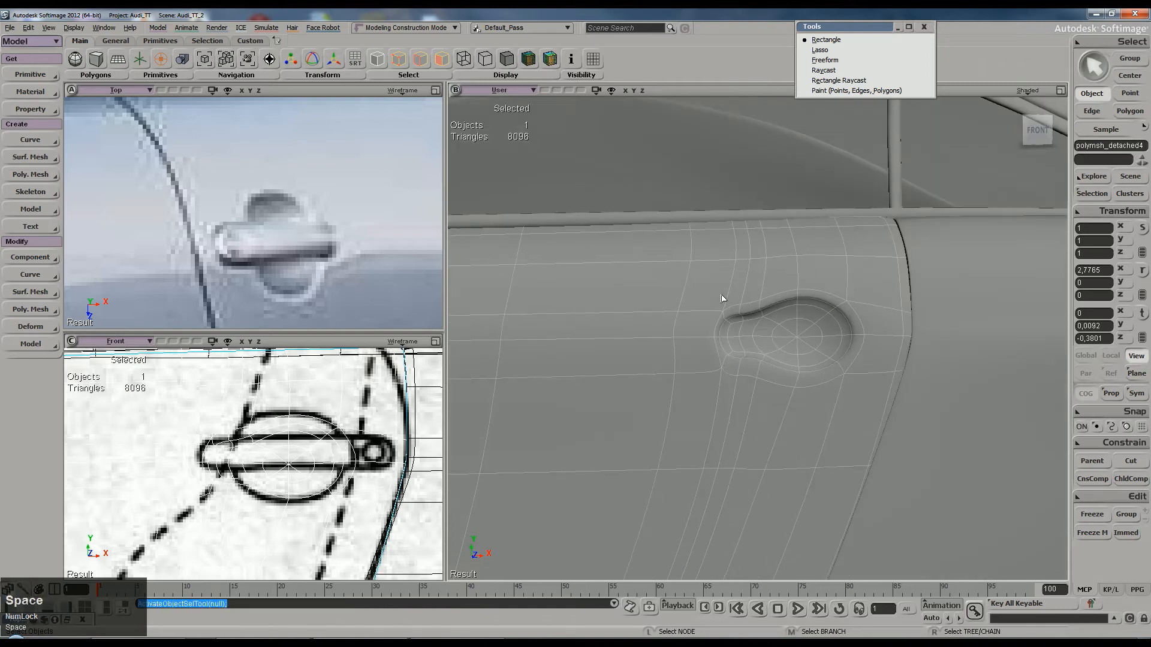
scroll(723, 299, "down", 6)
left_click(698, 550)
key("s")
right_click_drag(791, 481, 775, 421)
scroll(772, 346, "up", 5)
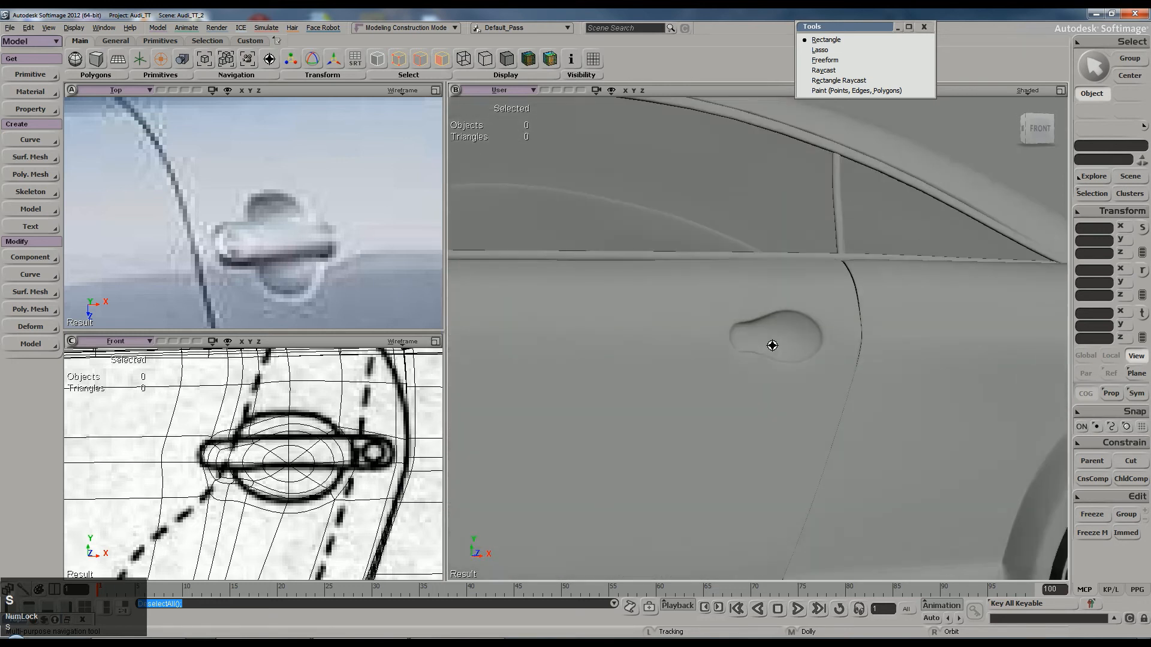
scroll(771, 346, "up", 3)
key("ctrl+s")
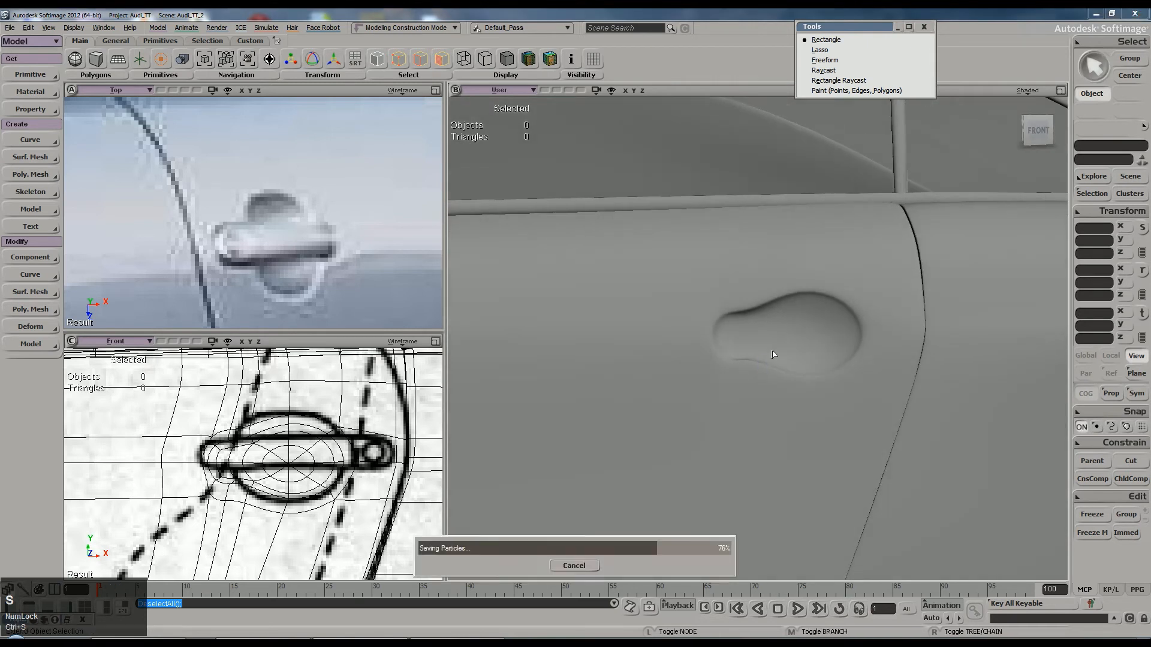
Step: Select the 22 door points around the recess's left extension and scale them to about 0.88 in global Y and Z
left_click(224, 477)
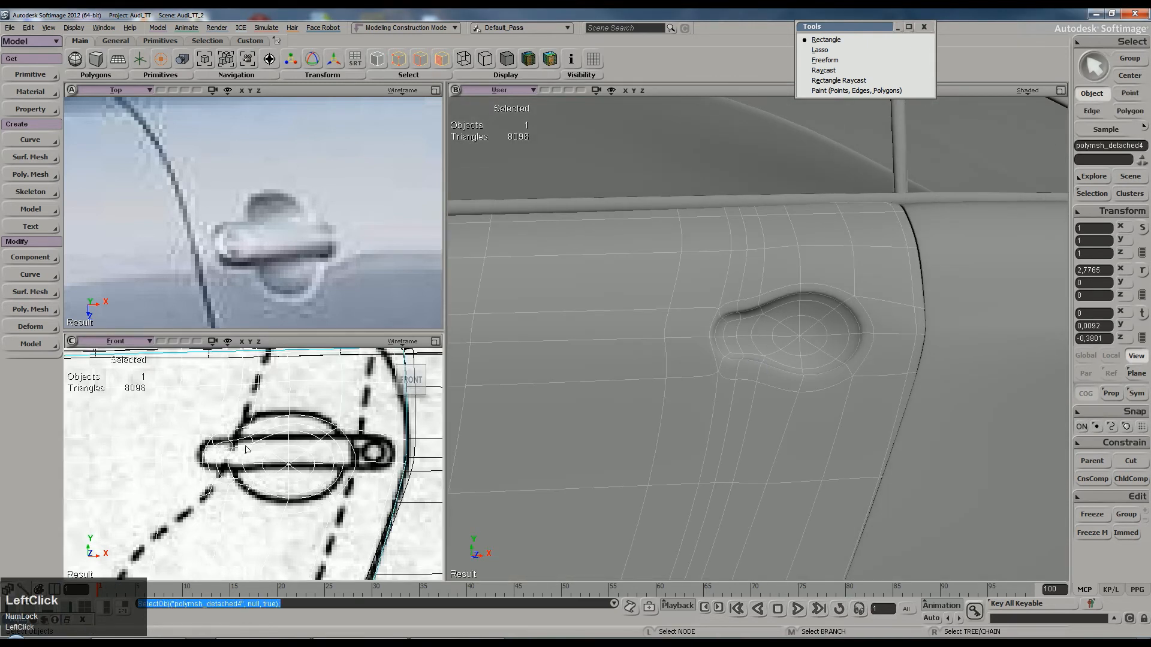
key("t")
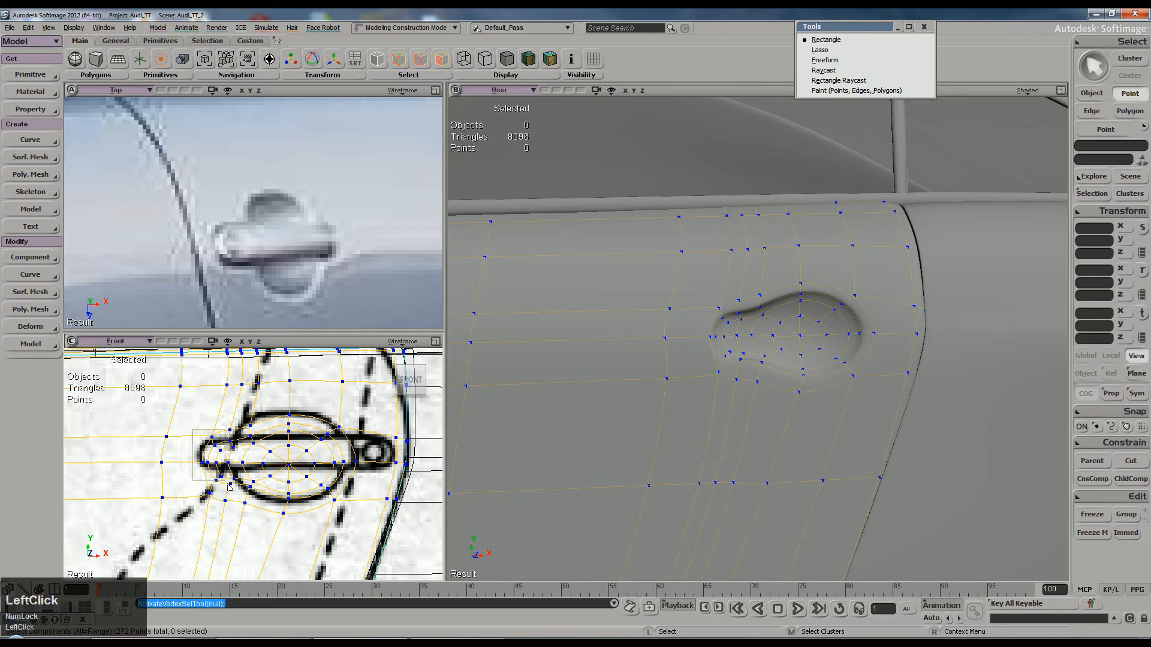
left_click_drag(257, 514, 260, 521)
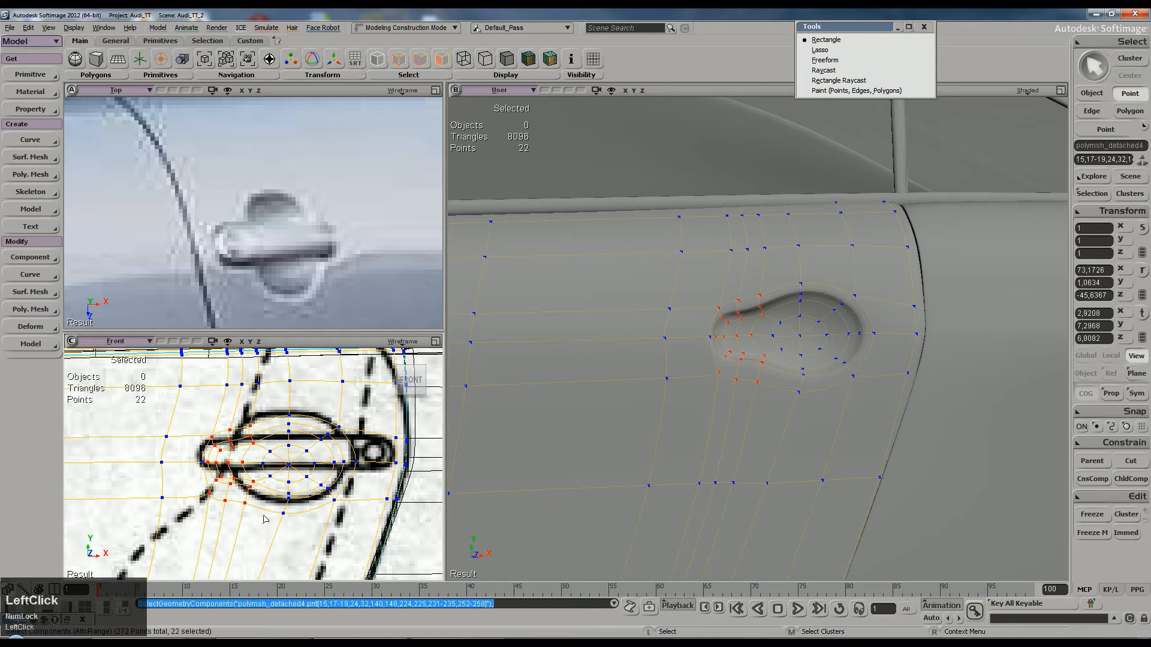
key("x")
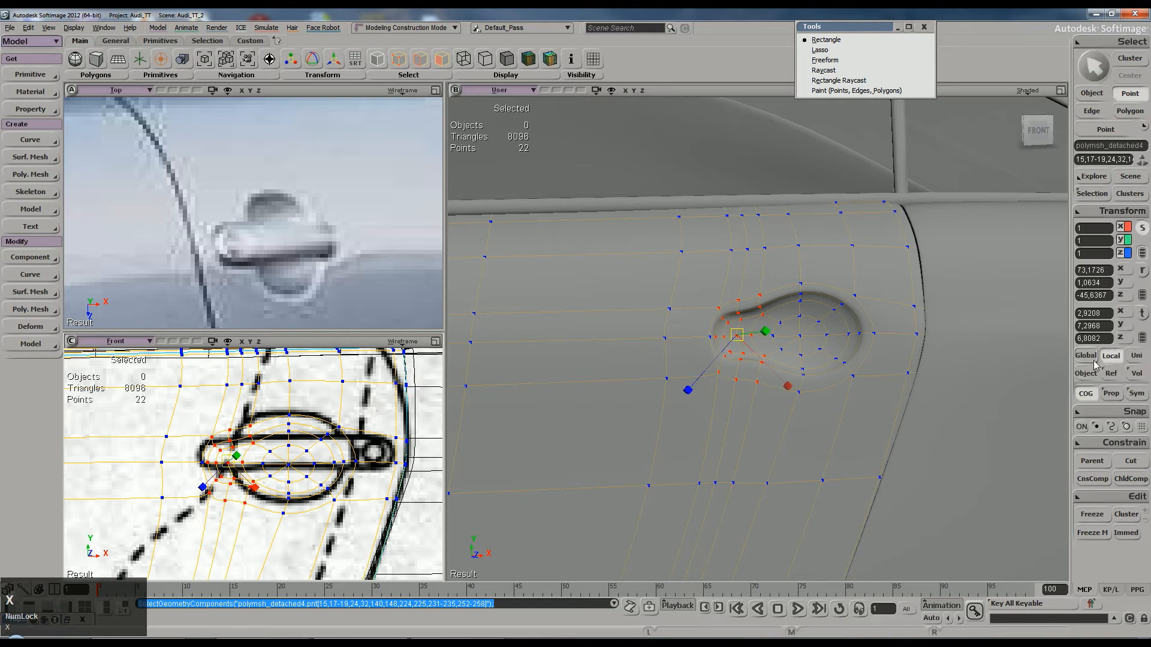
left_click_drag(739, 252, 738, 272)
Step: Raise the selected points about 0.04 along global Y, and undo the sideways shift tried after it
key("v")
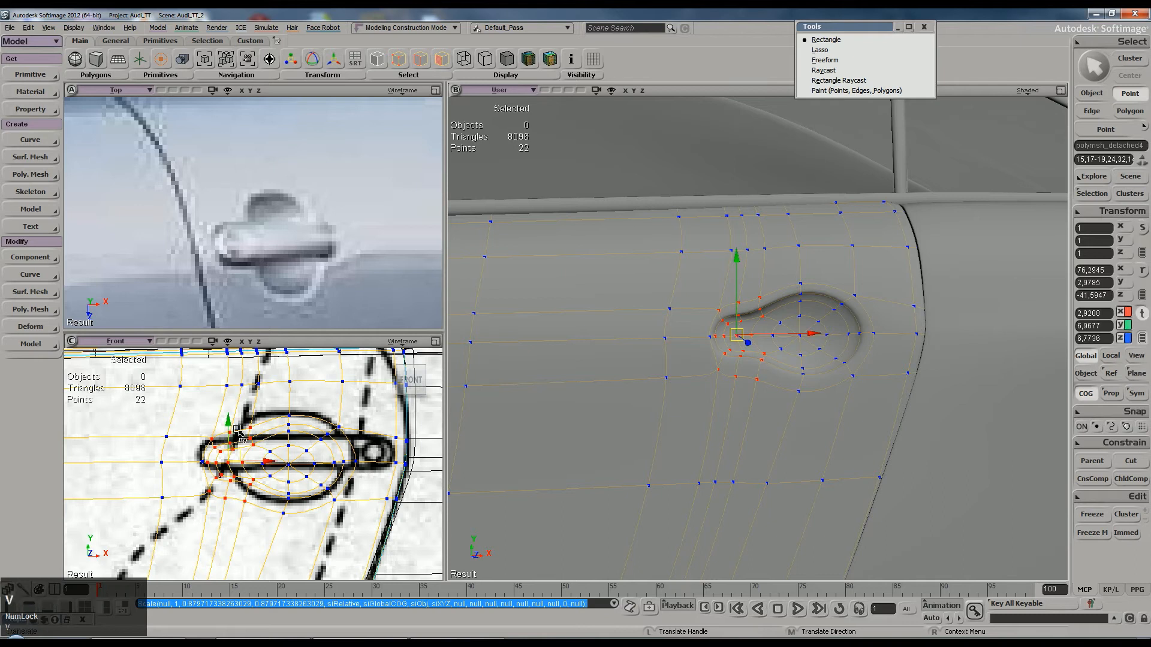
left_click_drag(234, 436, 260, 463)
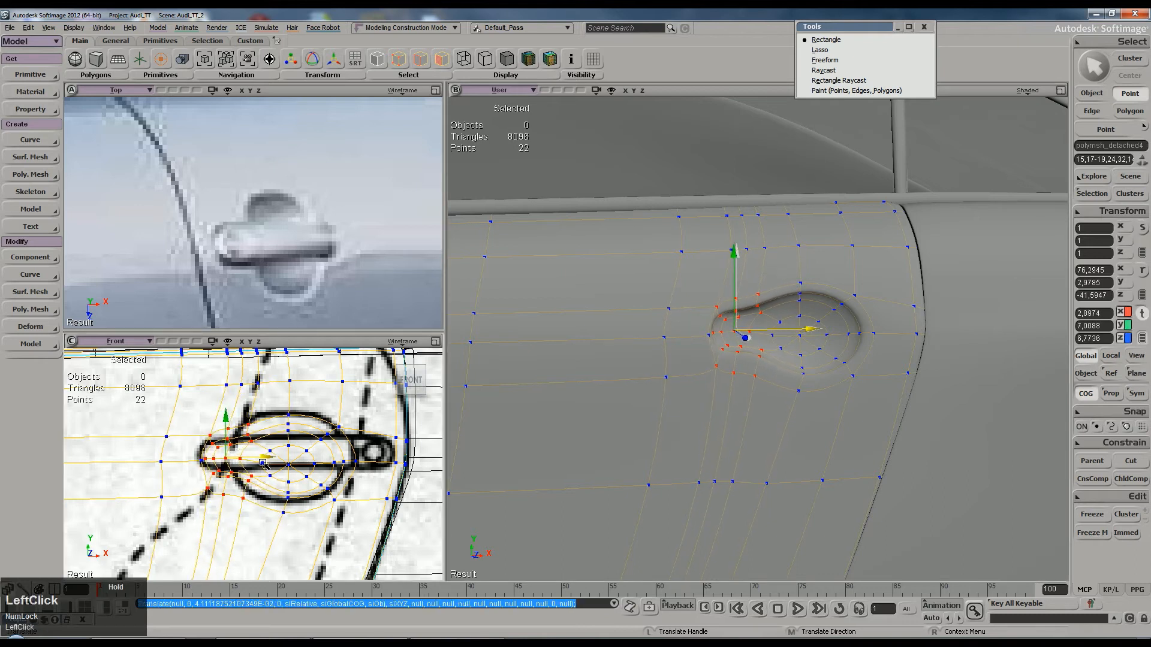
key("ctrl+z")
Step: Add the point at the extension's left tip to the selection and shift all selected points toward the door's front
key("t")
left_click(206, 474, "shift")
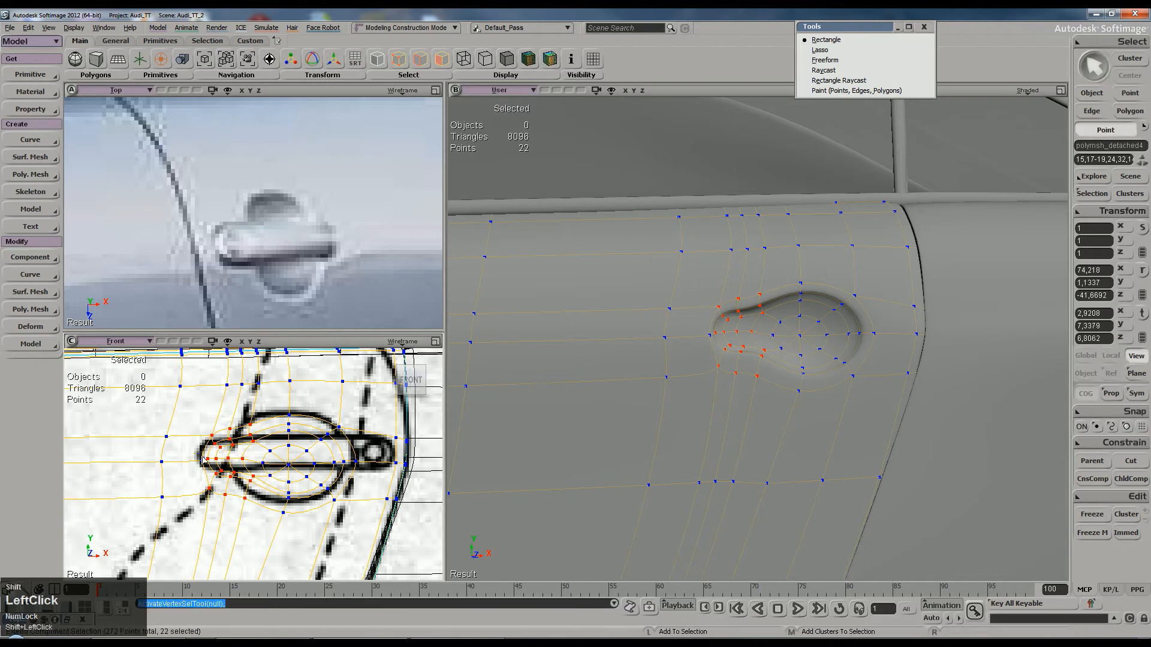
key("v")
left_click_drag(243, 461, 238, 459)
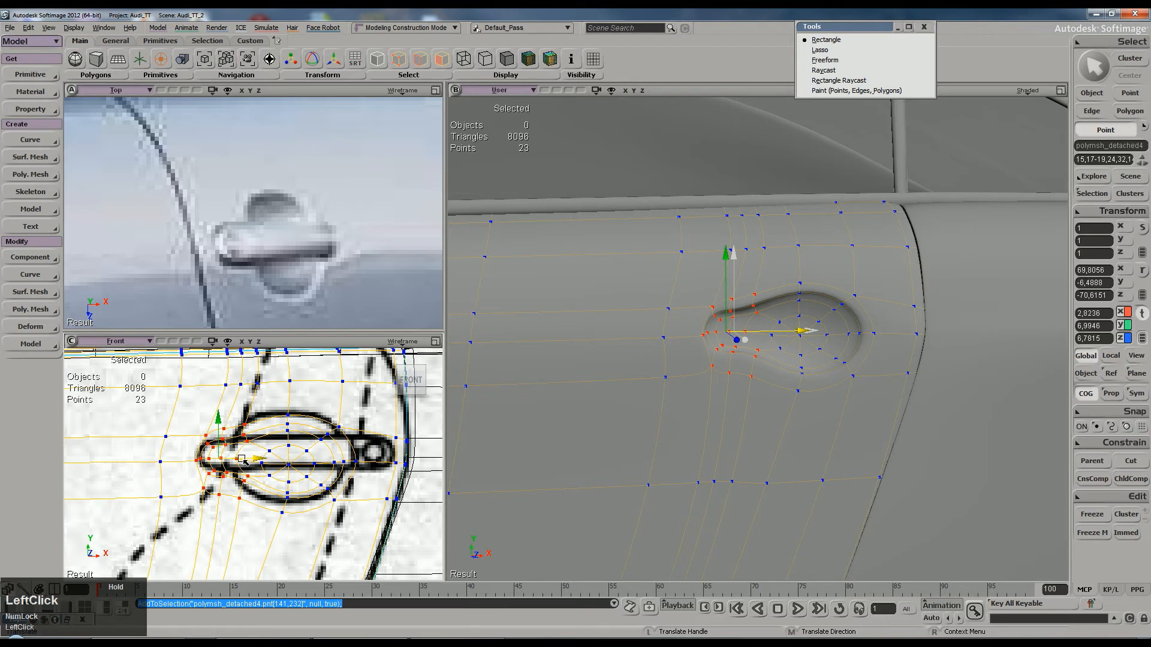
Step: Check the smoothed recess from the front of the car, then reselect the door and lower its subdivision by two levels
key("space")
left_click(650, 442)
scroll(761, 390, "down", 5)
key("s")
right_click_drag(794, 526, 691, 379)
right_click_drag(739, 438, 747, 414)
middle_click_drag(747, 414, 739, 353)
left_click(740, 354)
mouse_move(740, 355)
right_mouse_down()
mouse_move(727, 355)
mouse_move(737, 355)
right_mouse_up()
key("minus")
key("minus")
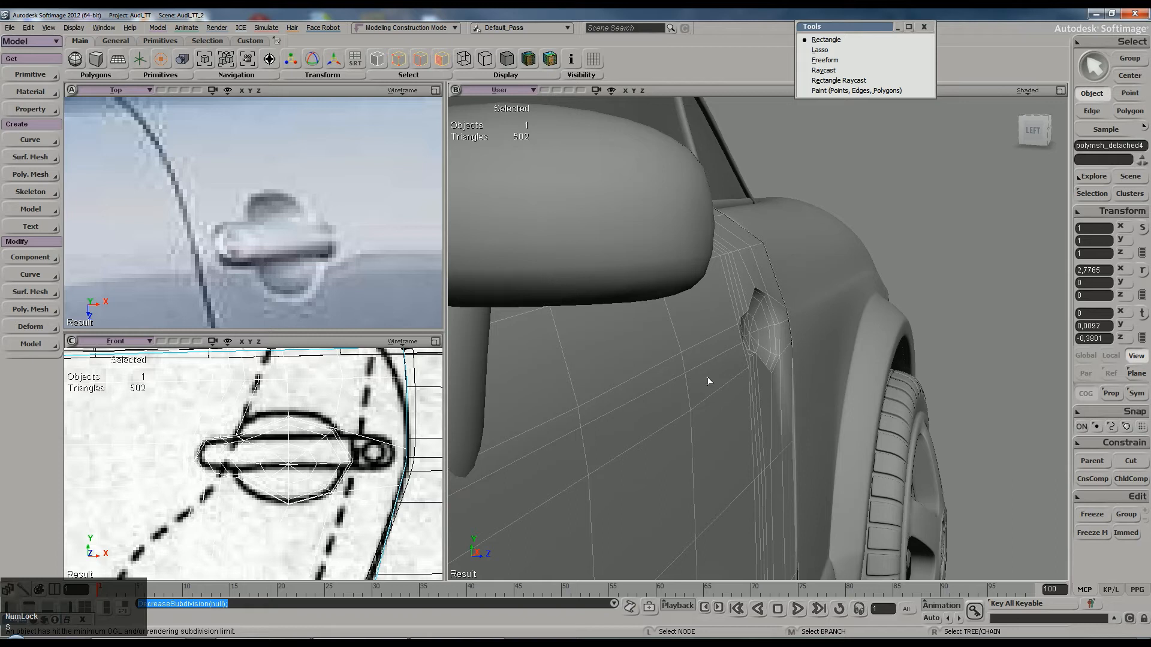
Step: Reposition the points on the vertical edge line just outside the recess's left end
key("t")
left_click(684, 376)
key("s")
scroll(694, 385, "up", 3)
right_click_drag(694, 385, 732, 372)
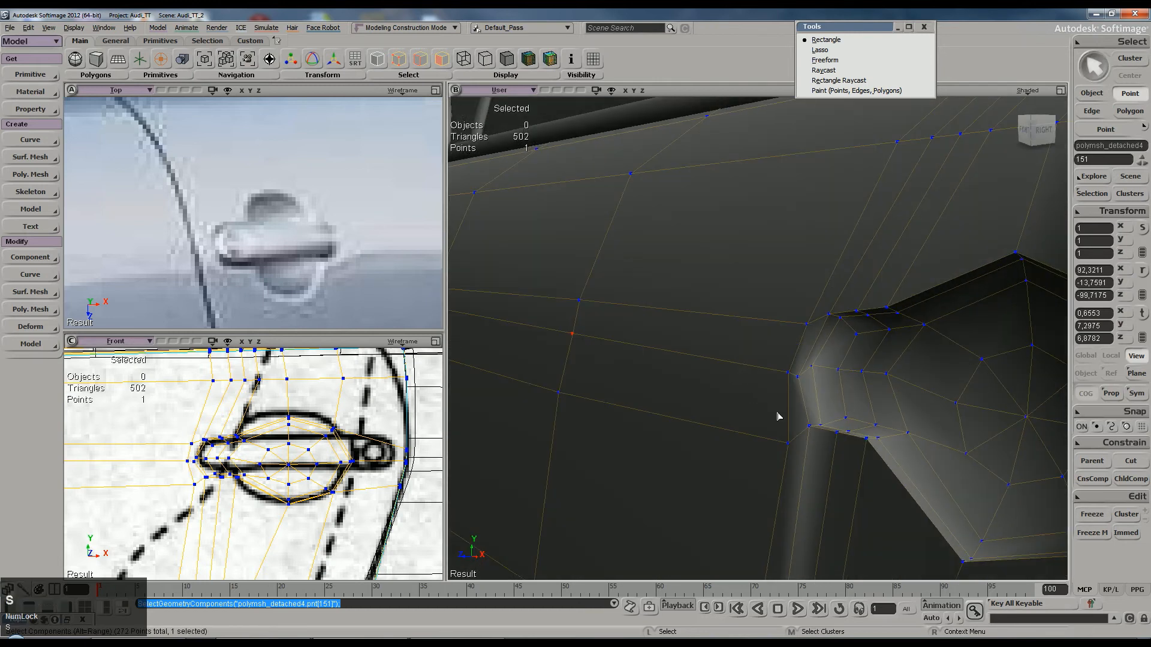
key("m")
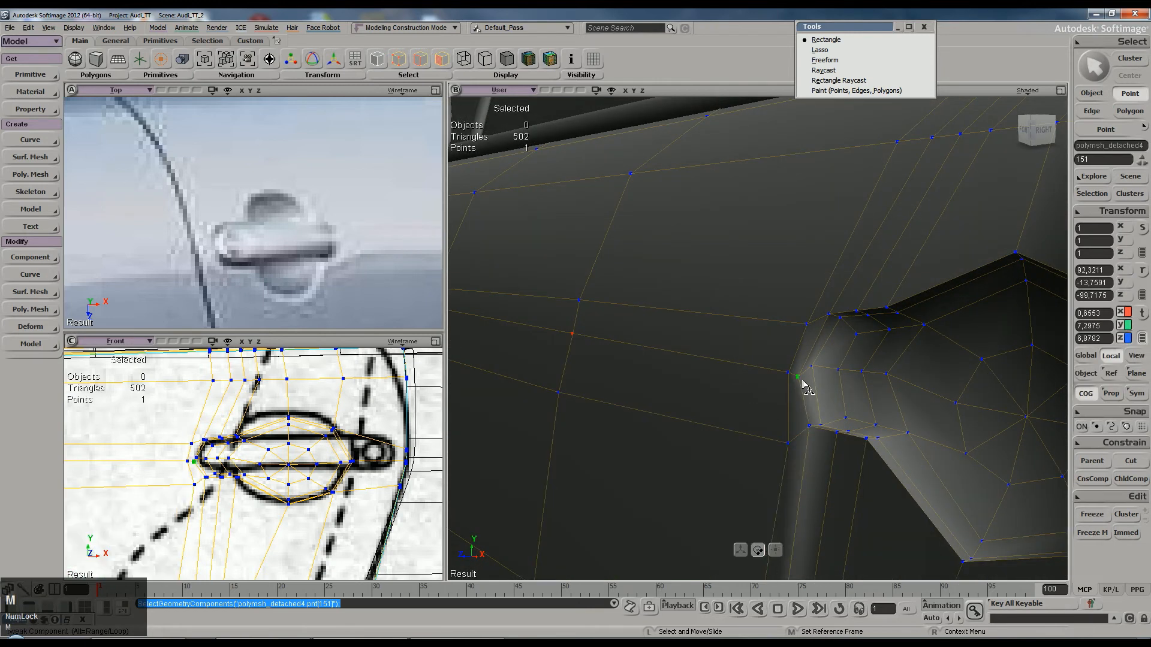
left_click(812, 358)
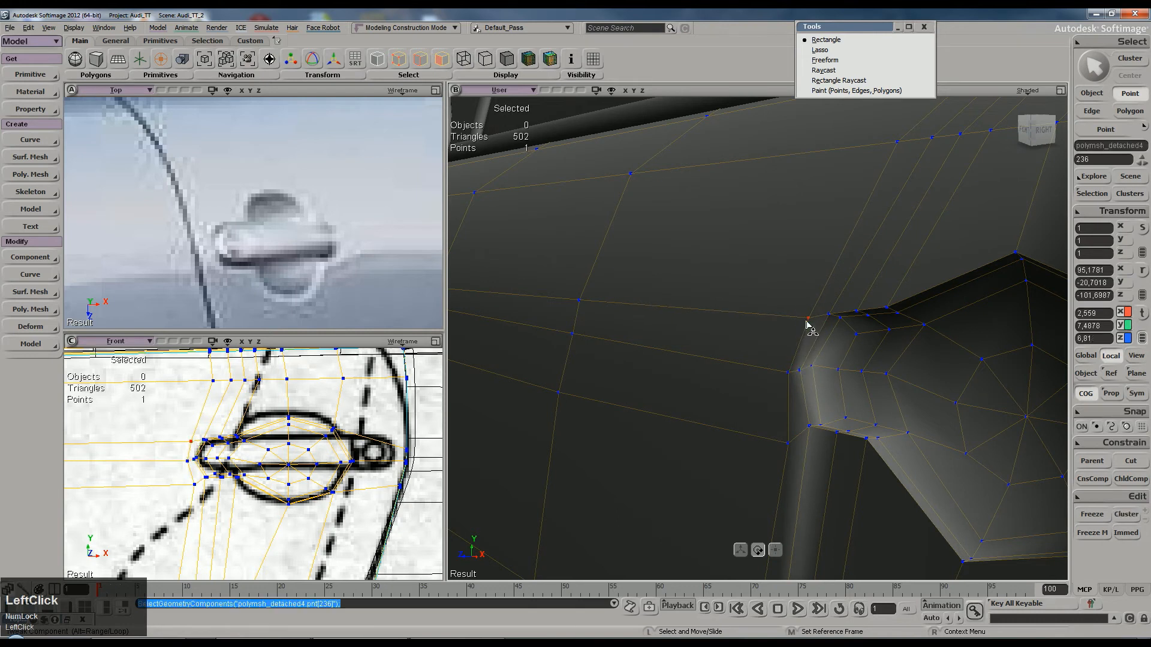
left_click(788, 373)
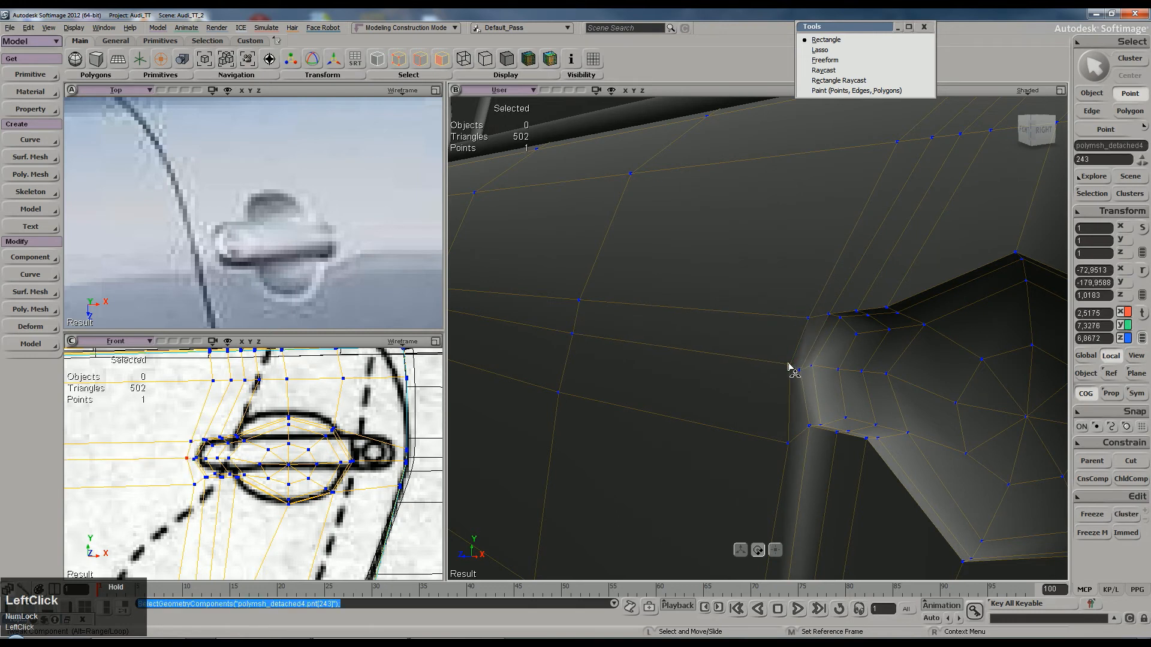
left_click(784, 447)
Step: Nudge the rim point at the tip of the recess's left extension
key("s")
right_click_drag(783, 439, 939, 429)
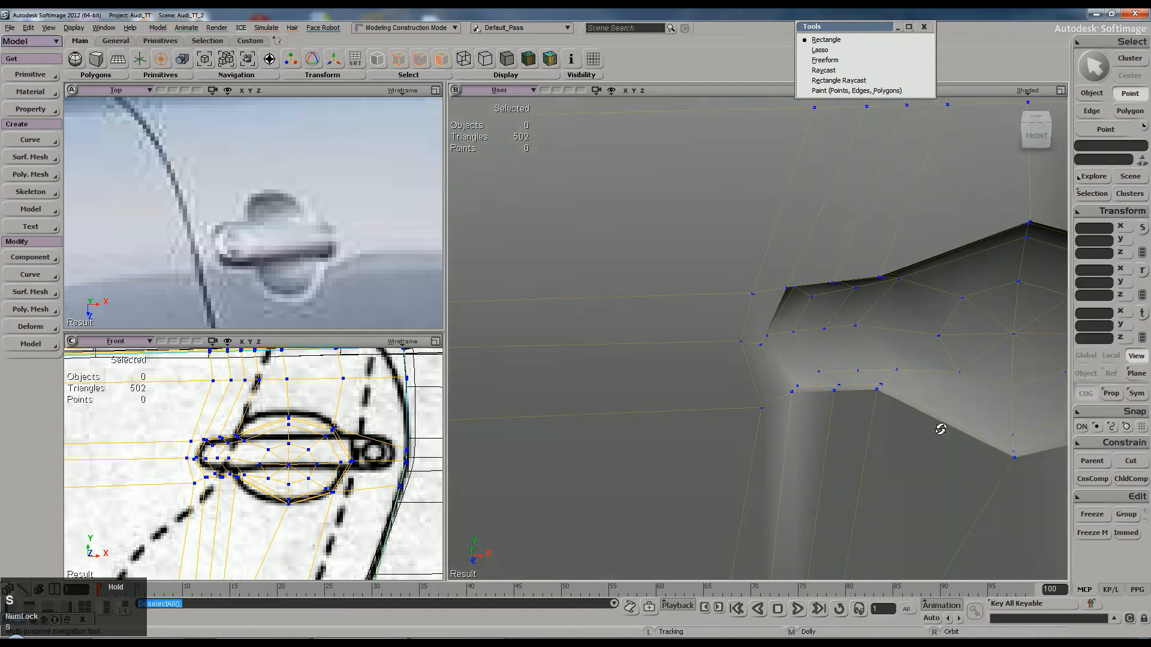
middle_click_drag(940, 429, 851, 432)
right_click_drag(850, 431, 853, 404)
key("space")
left_click(854, 387)
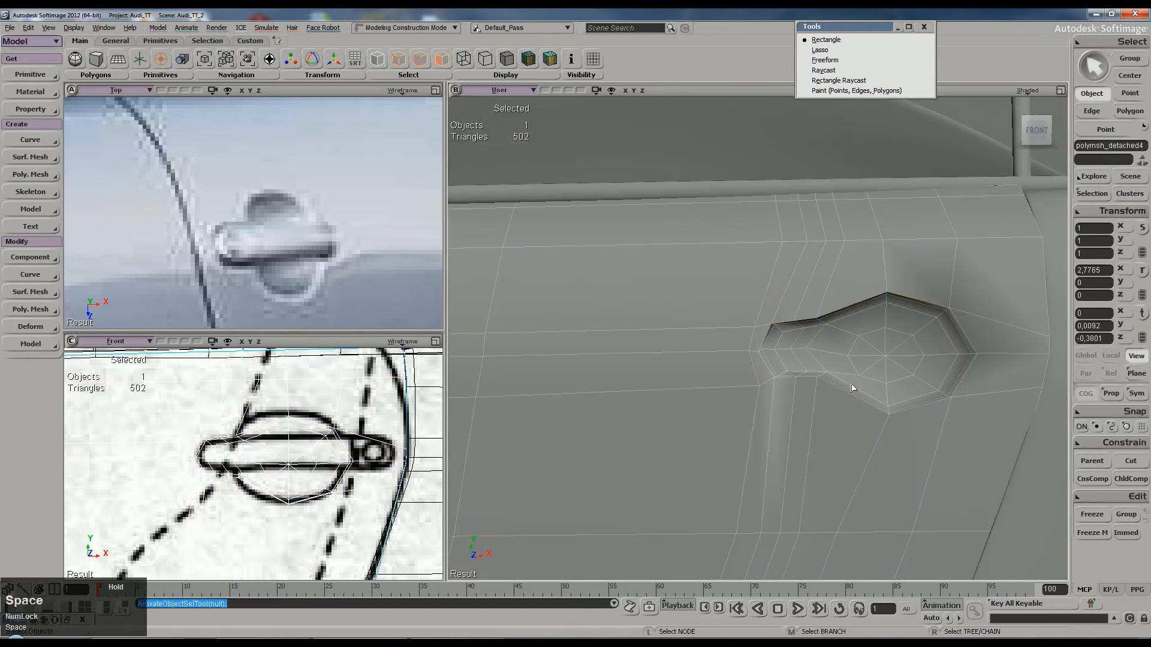
scroll(777, 372, "up", 2)
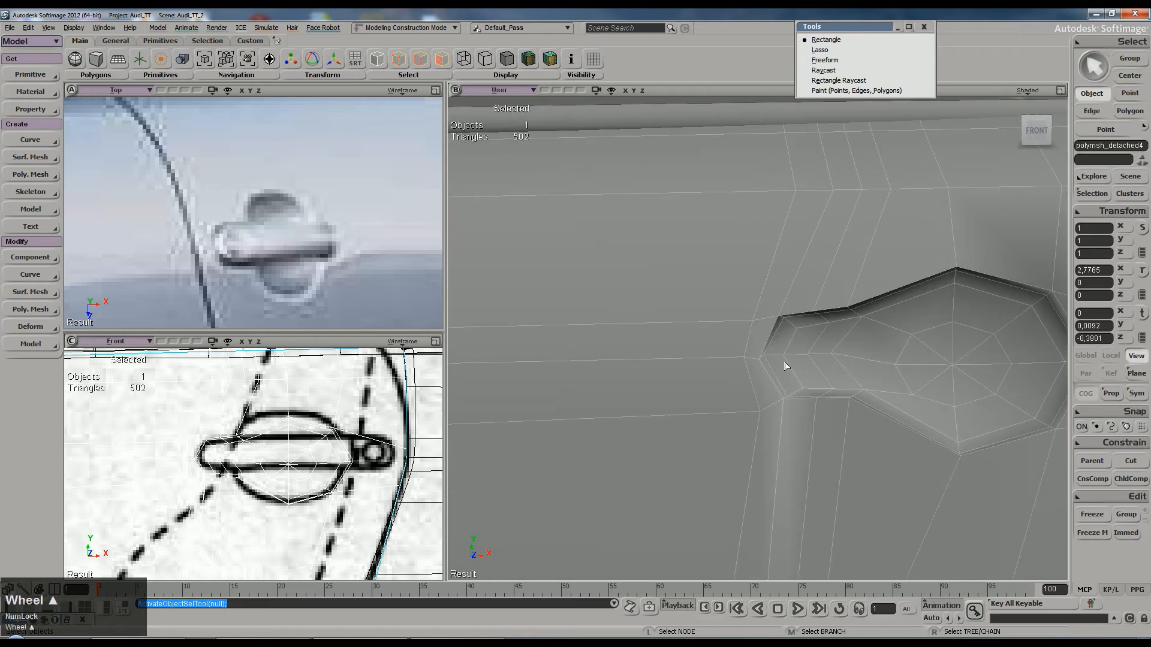
key("m")
left_click_drag(765, 358, 765, 359)
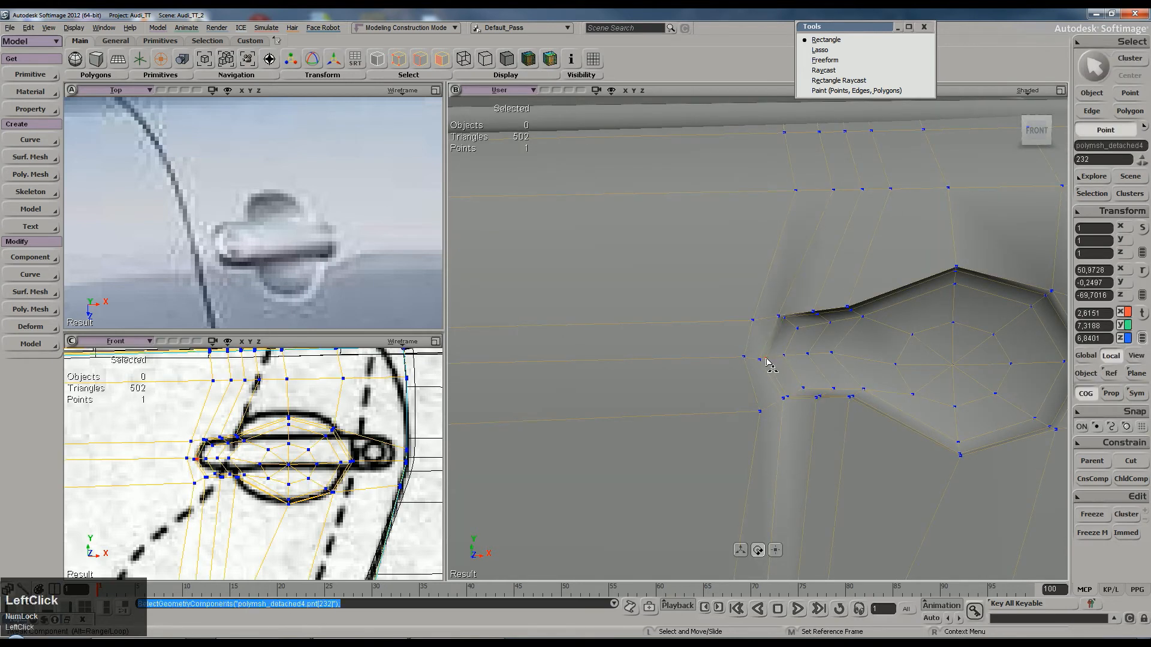
Step: Fine-tune the point just outside the extension's left tip, working from both sides of the recess
key("s")
right_click_drag(770, 399, 810, 369)
scroll(811, 369, "up", 3)
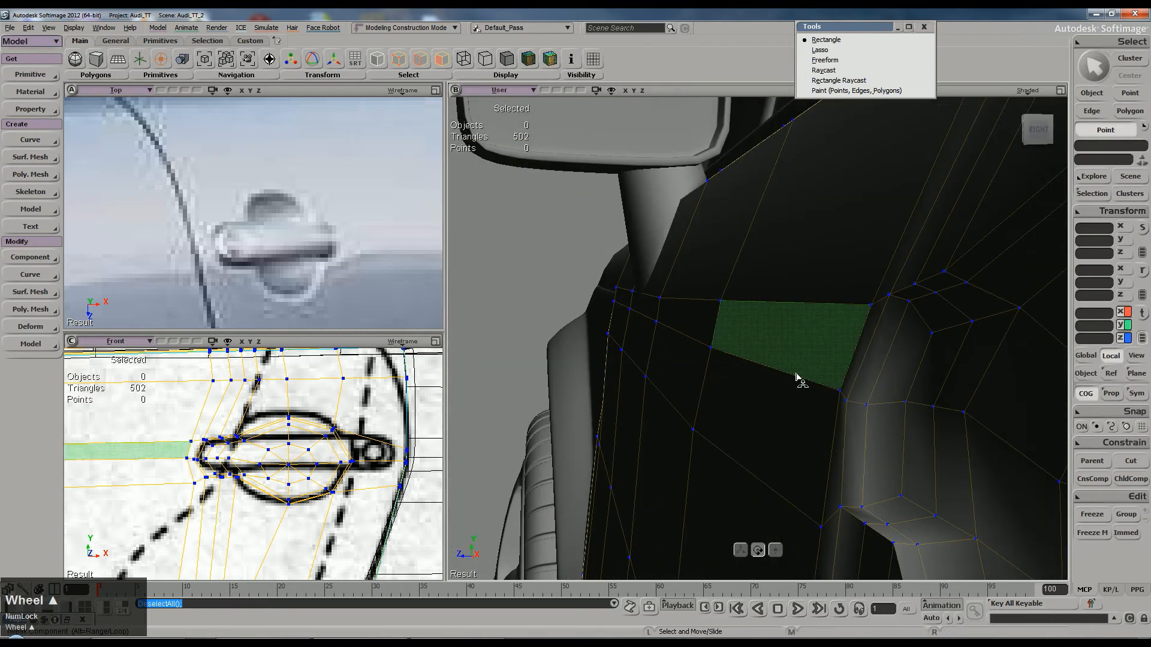
left_click(841, 396)
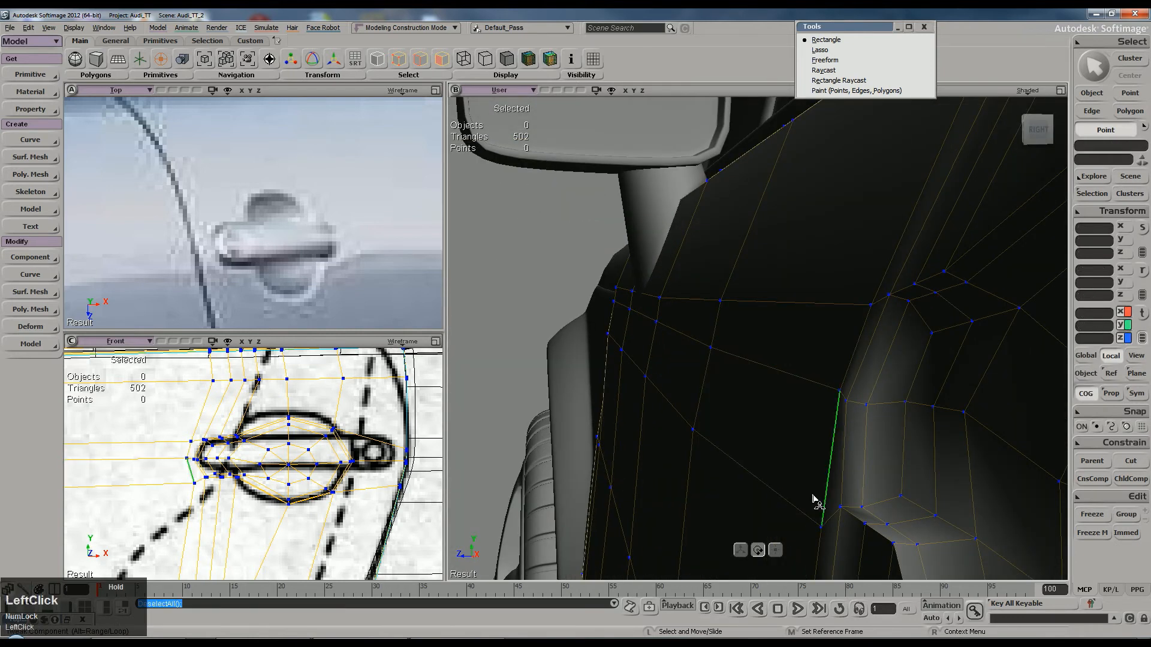
left_click(840, 396)
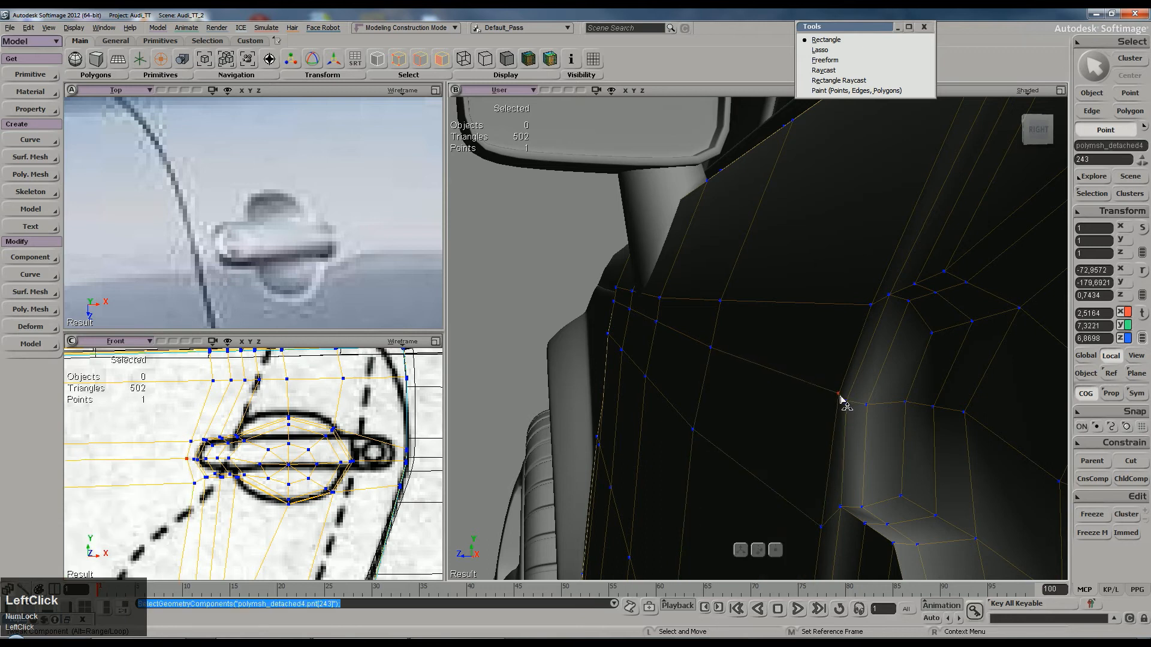
key("s")
right_click_drag(840, 402, 971, 368)
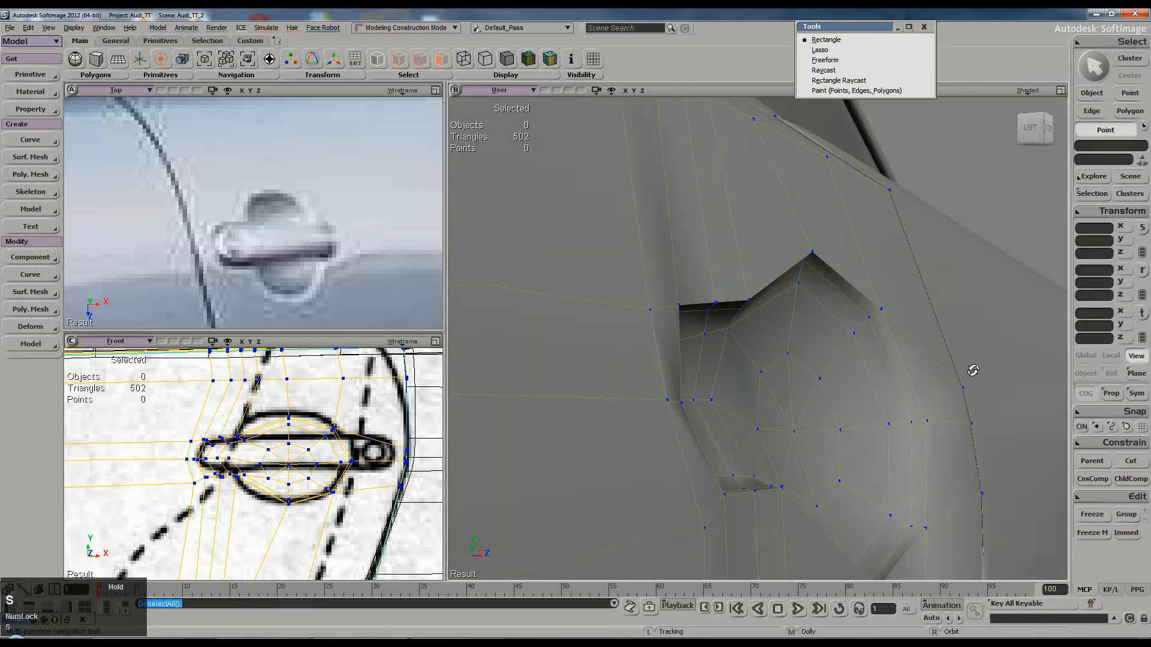
left_click(670, 403)
Step: Examine the unsmoothed handle recess and the surrounding door edges from the front, near and far
key("s")
right_click_drag(766, 360, 757, 400)
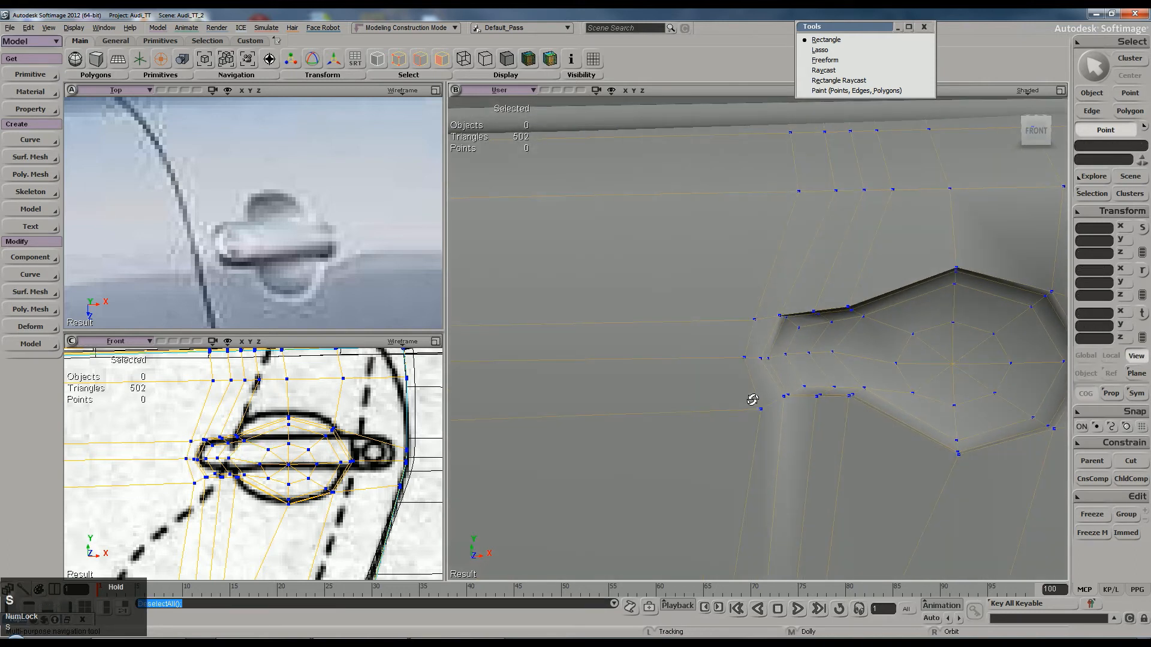
key("space")
left_click(746, 410)
left_click_drag(778, 367, 732, 357)
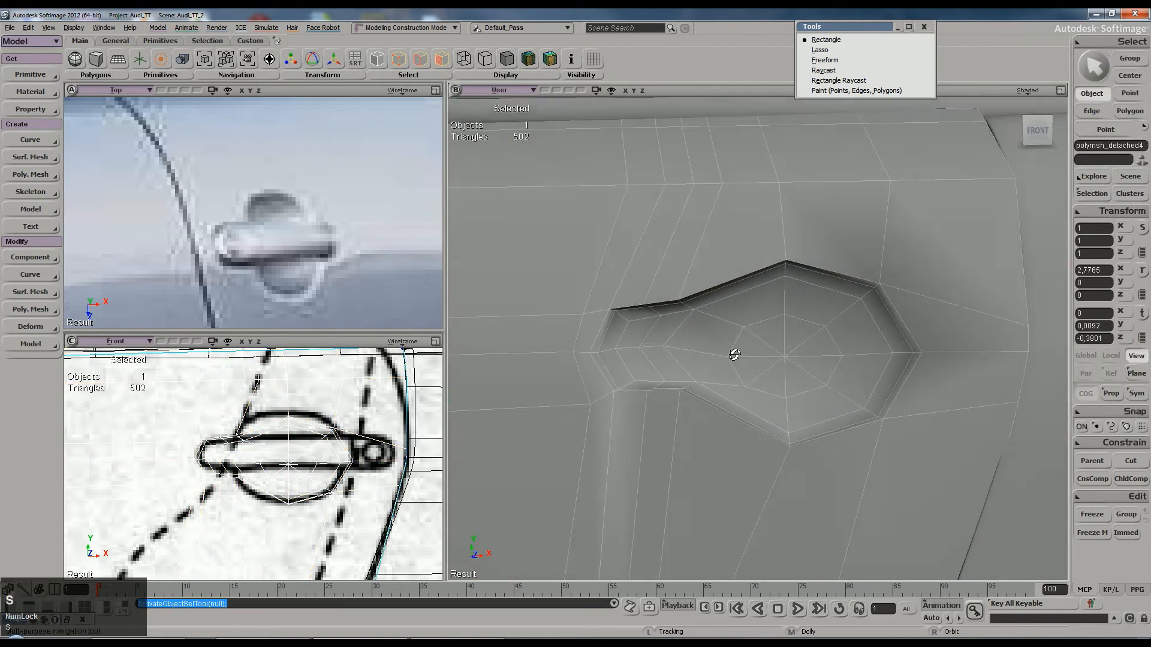
scroll(736, 346, "down", 1)
scroll(735, 346, "down", 5)
key("s")
right_click_drag(735, 346, 702, 345)
key("alt+z")
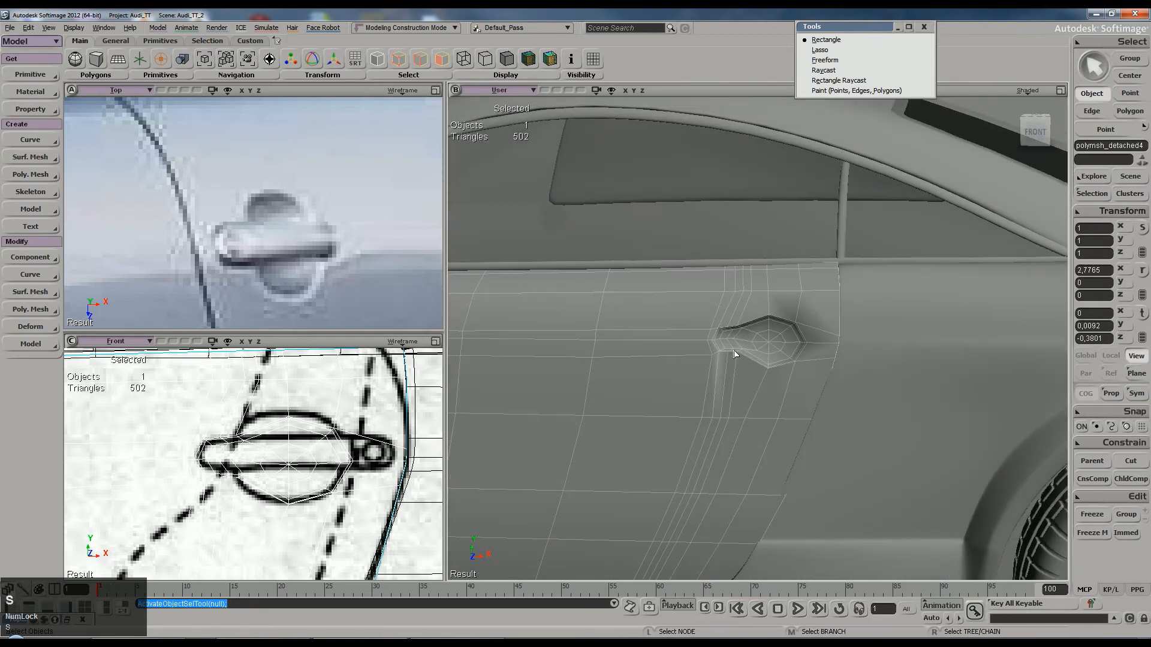
Step: Deselect the door and examine its smoothed handle recess against the whole side of the car, far and near
scroll(735, 354, "down", 5)
right_click(701, 558)
key("s")
right_click_drag(689, 442, 670, 425)
scroll(669, 444, "up", 2)
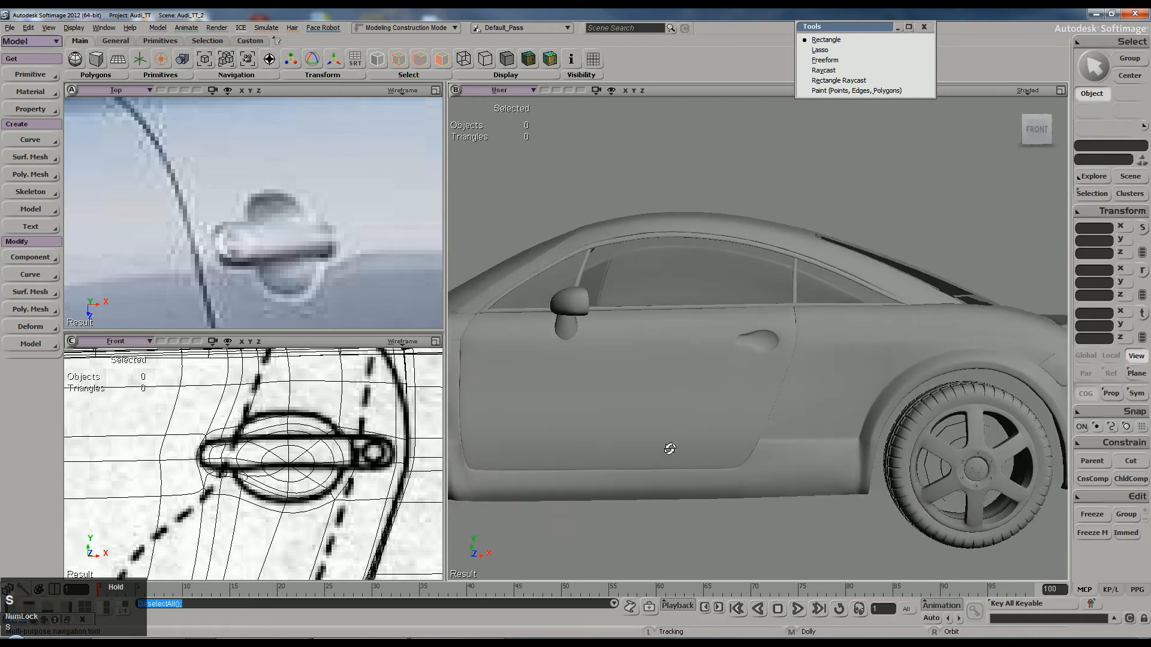
scroll(738, 362, "up", 3)
Step: In the front view, nudge the recess's bottom centre rim point and the point just below it to even out the lower curve
key("t")
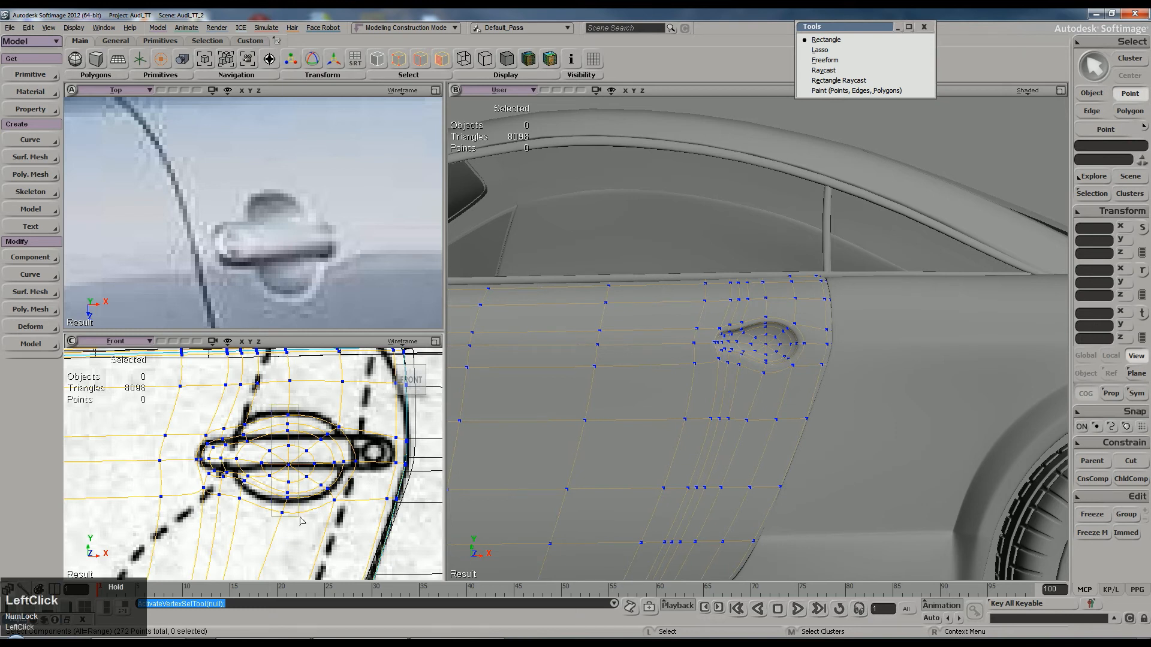
left_click_drag(301, 520, 303, 524)
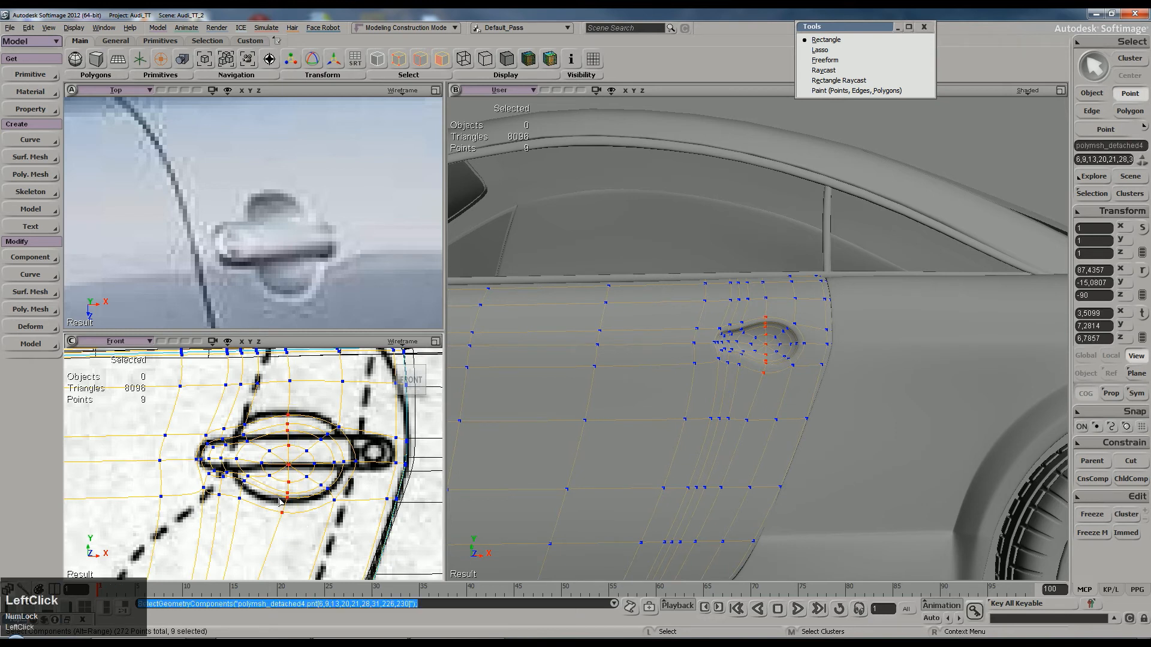
left_click(299, 510)
scroll(314, 501, "up", 2)
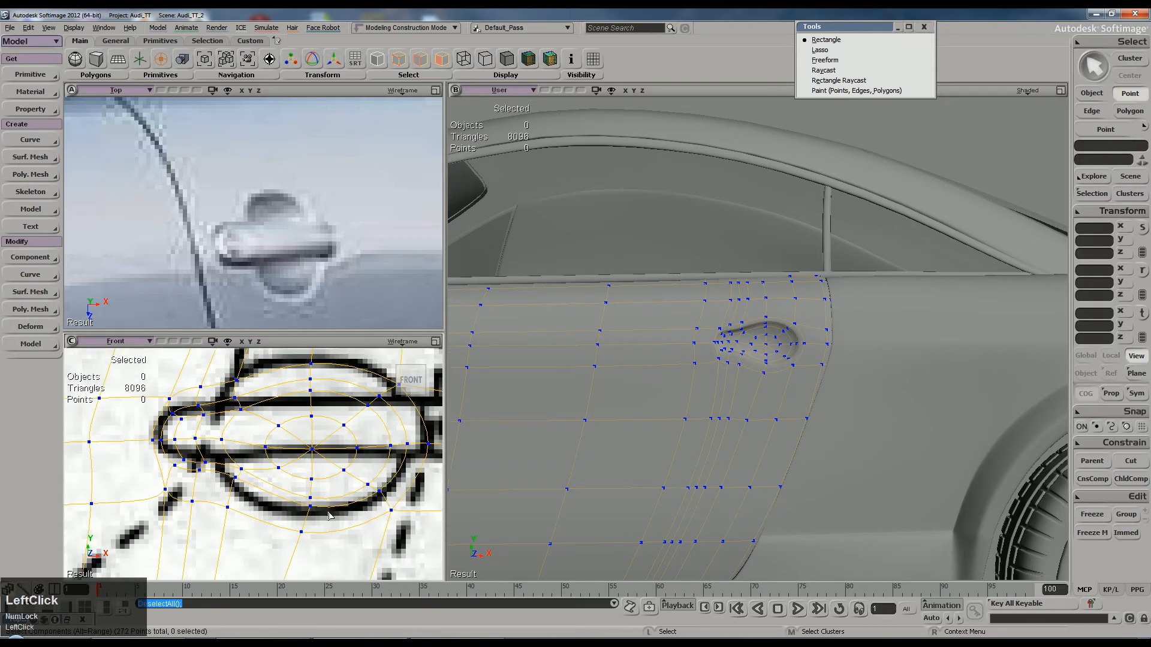
key("m")
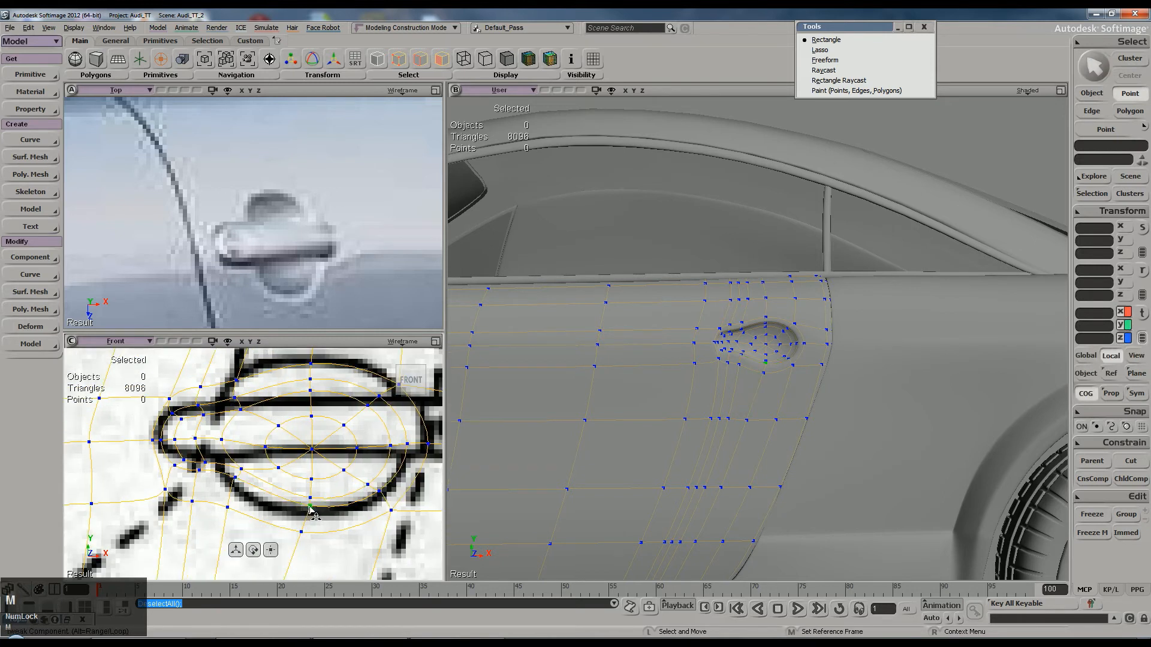
left_click(304, 510)
left_click(301, 532)
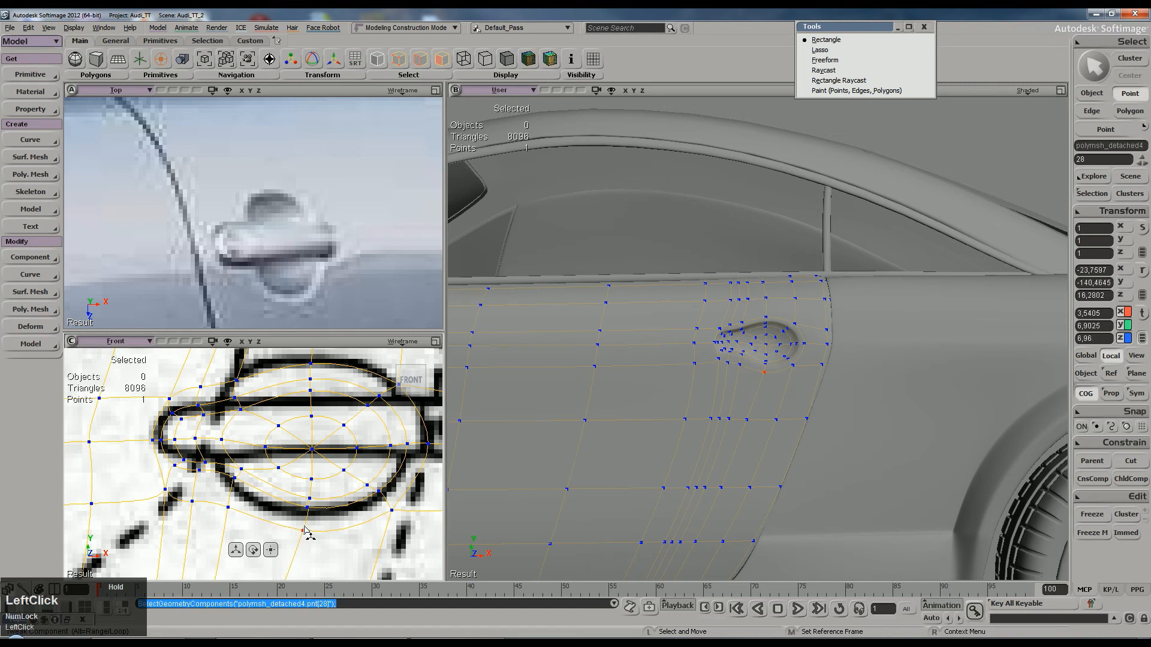
key("e")
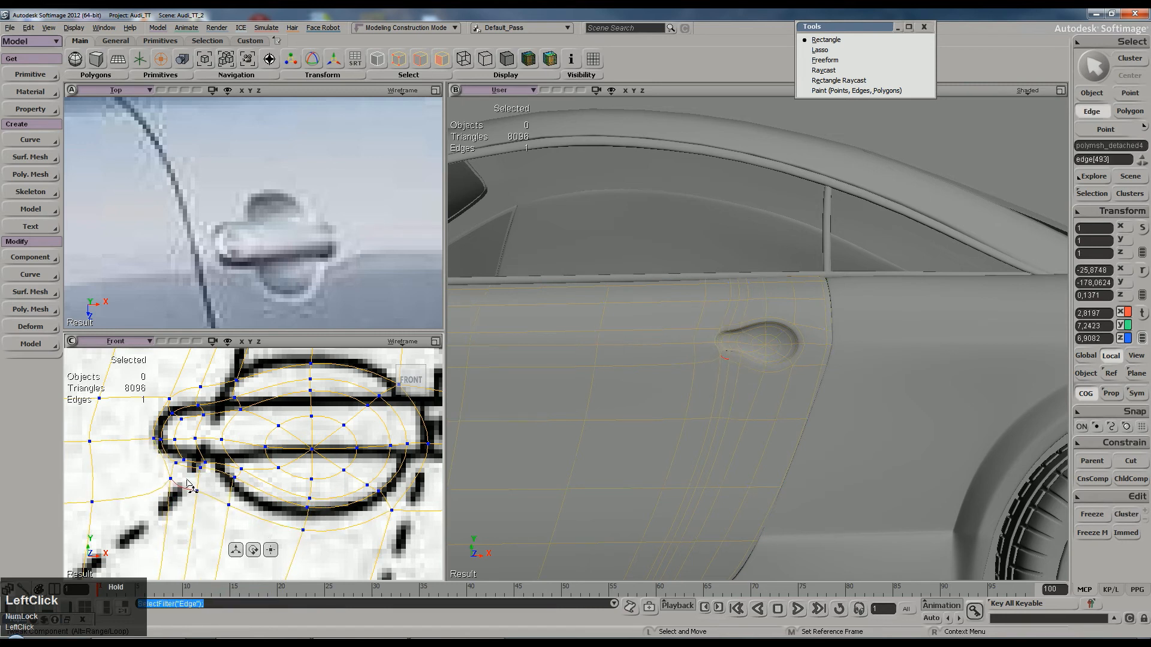
Step: Clear the selection and examine the door handle recess in the full side view of the car and up close
key("t")
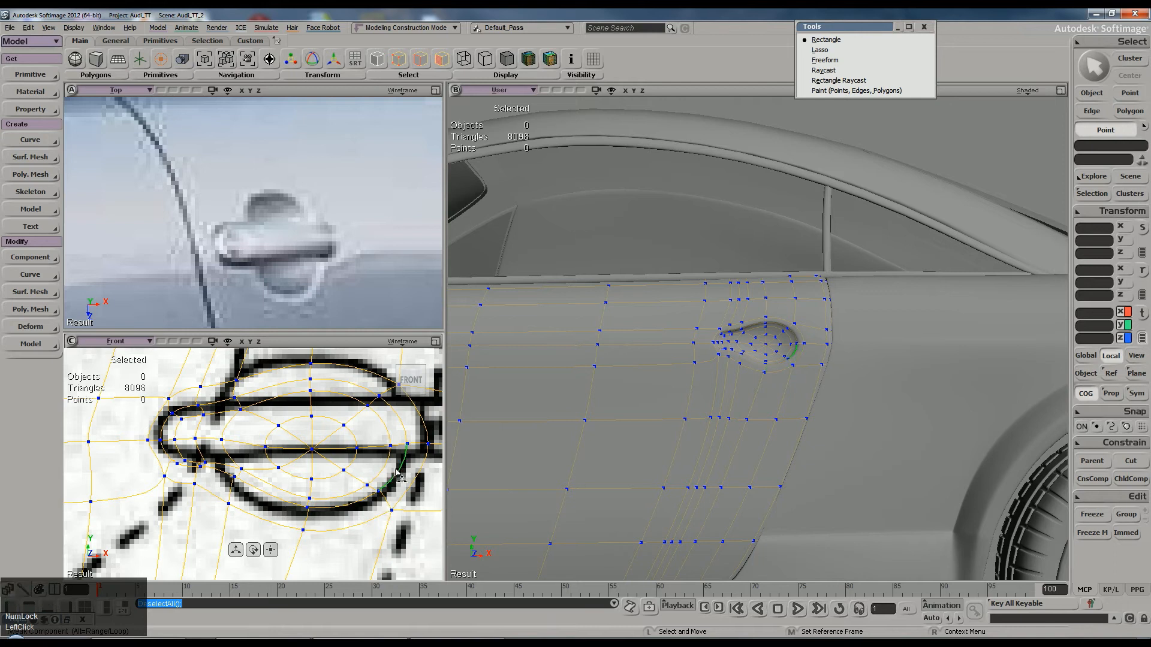
key("space")
scroll(784, 385, "down", 3)
right_click_drag(779, 359, 731, 298)
scroll(737, 317, "up", 2)
key("ctrl+z")
key("space")
right_click_drag(775, 336, 721, 300)
scroll(752, 322, "down", 2)
scroll(757, 336, "up", 5)
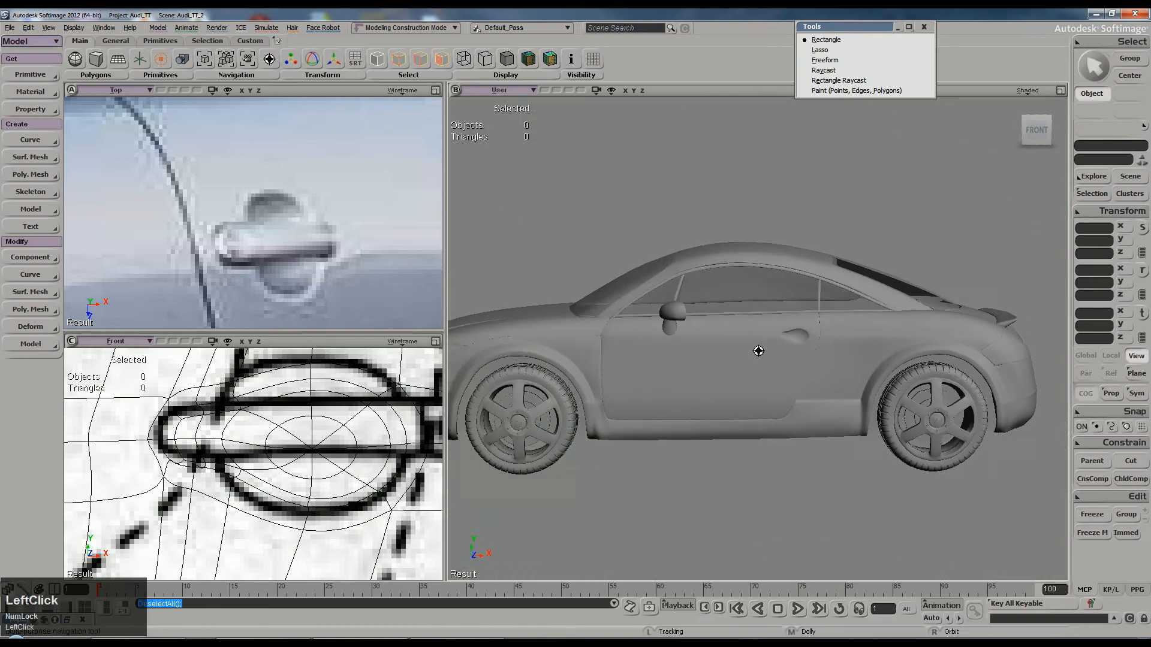
scroll(725, 363, "up", 3)
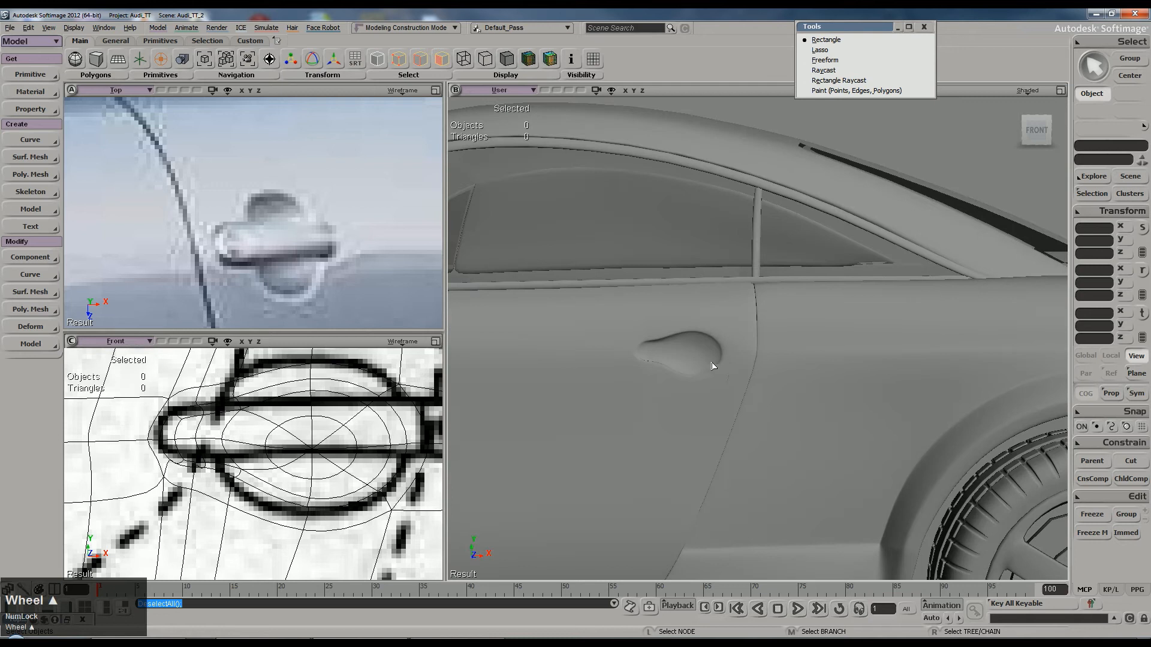
Step: Select the door panel containing the handle recess for point editing
left_click(647, 373)
scroll(647, 372, "up", 2)
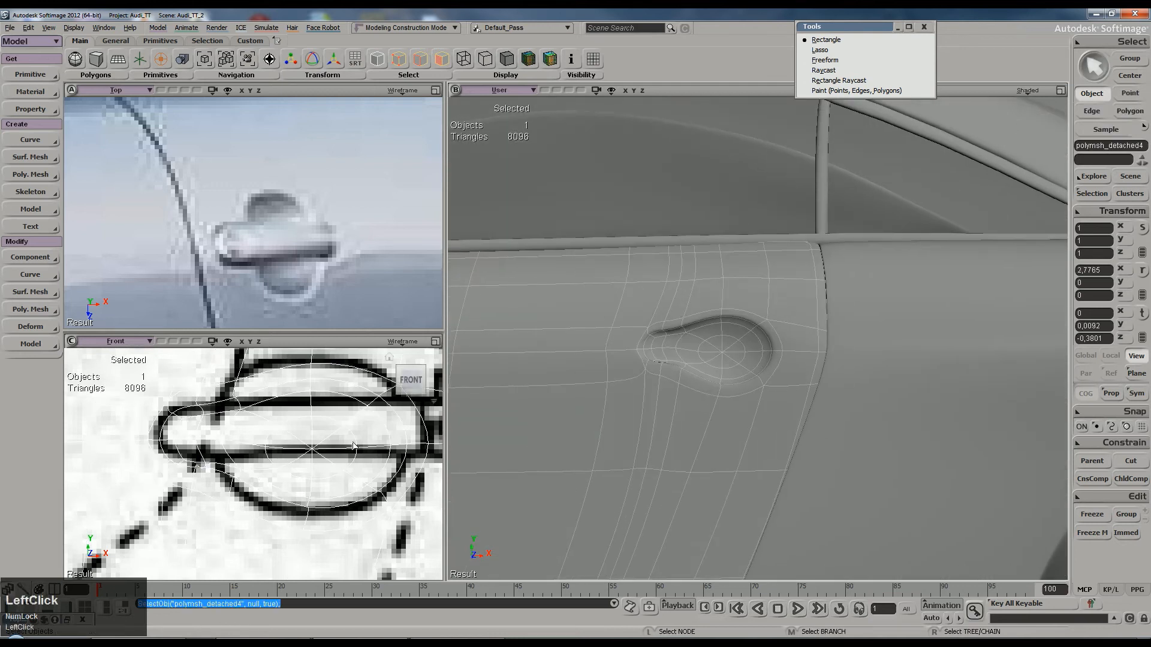
key("t")
left_click_drag(228, 464, 247, 486)
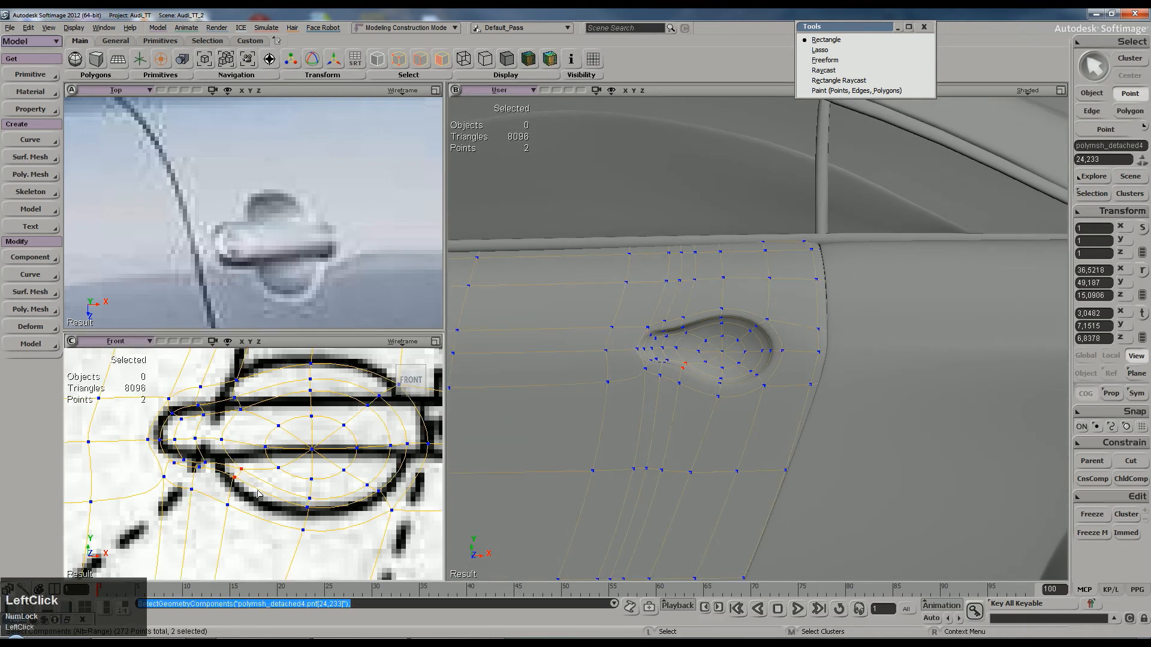
key("m")
key("n")
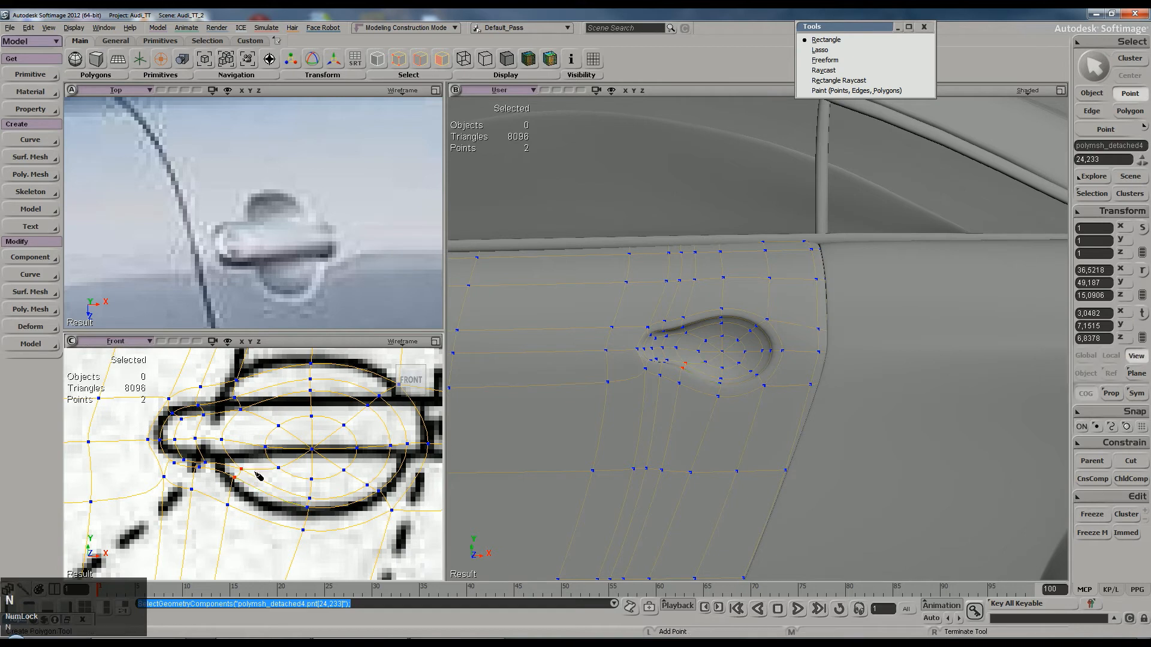
key("v")
left_click_drag(273, 448, 257, 461)
key("ctrl+z")
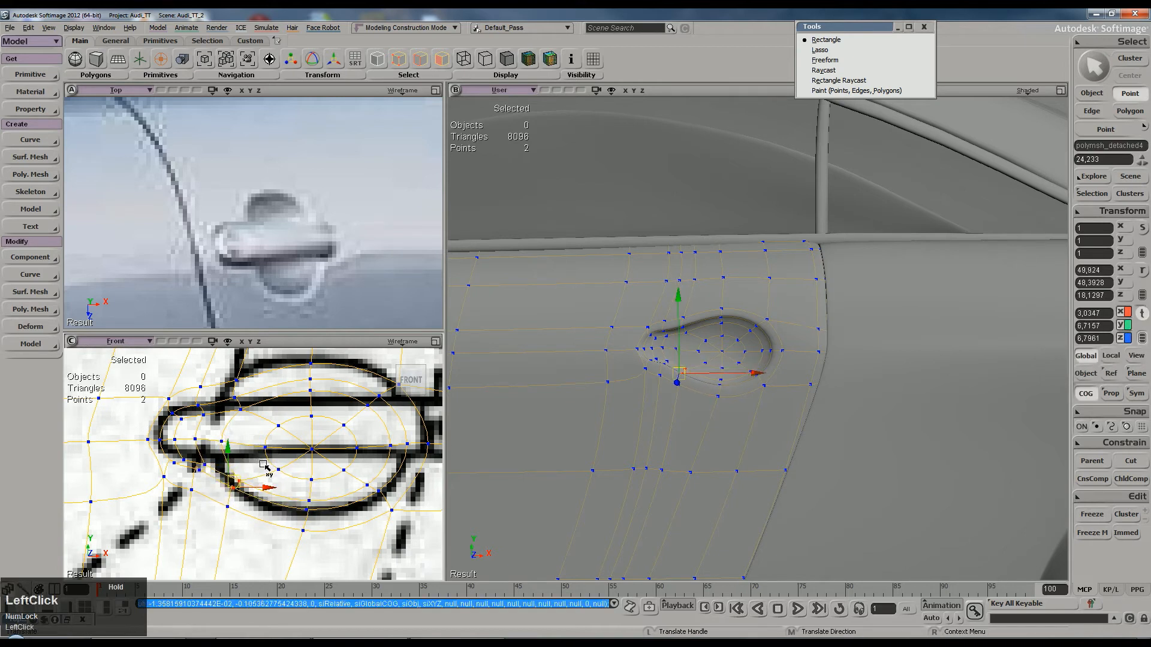
key("t")
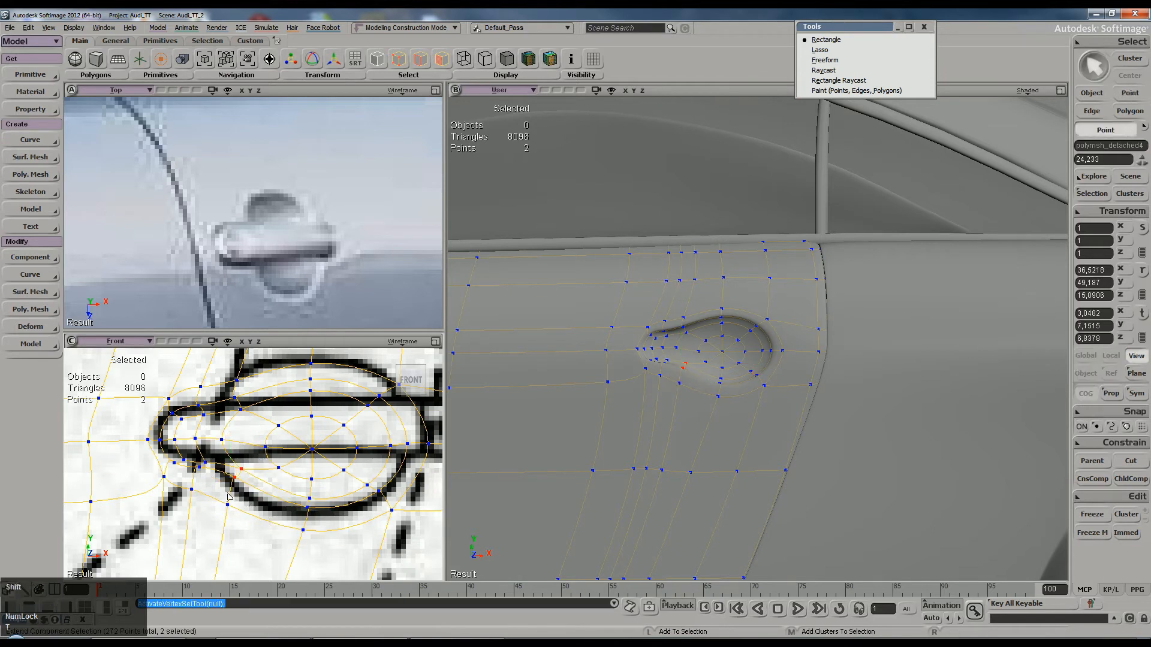
left_click_drag(217, 493, 258, 526, "shift")
key("v")
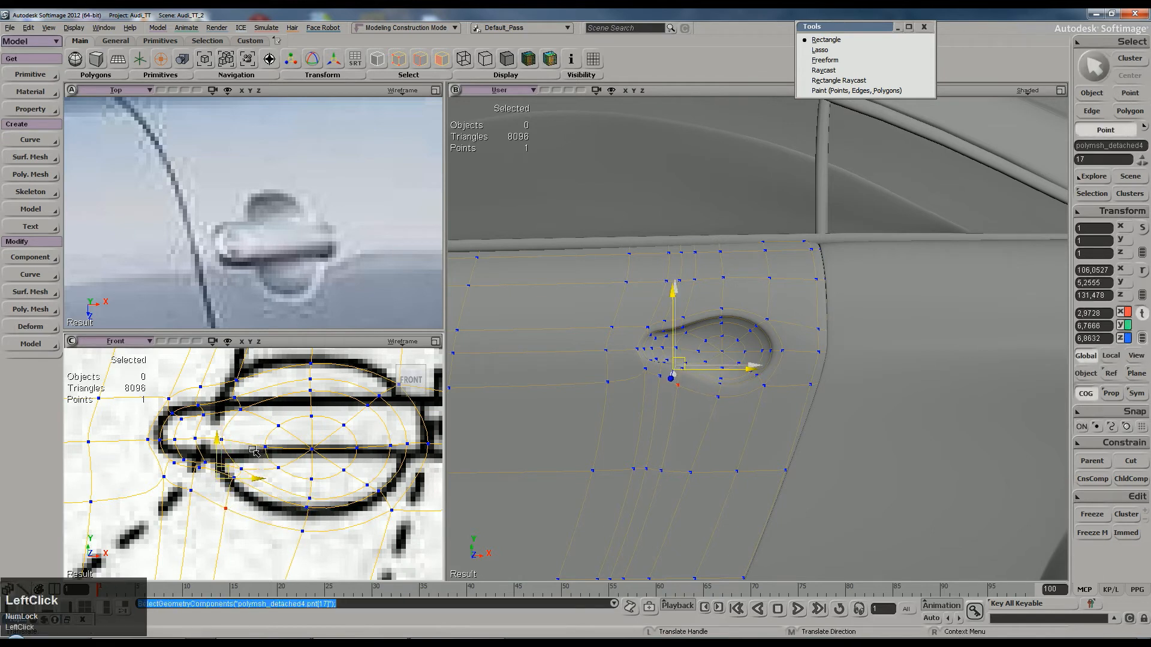
key("t")
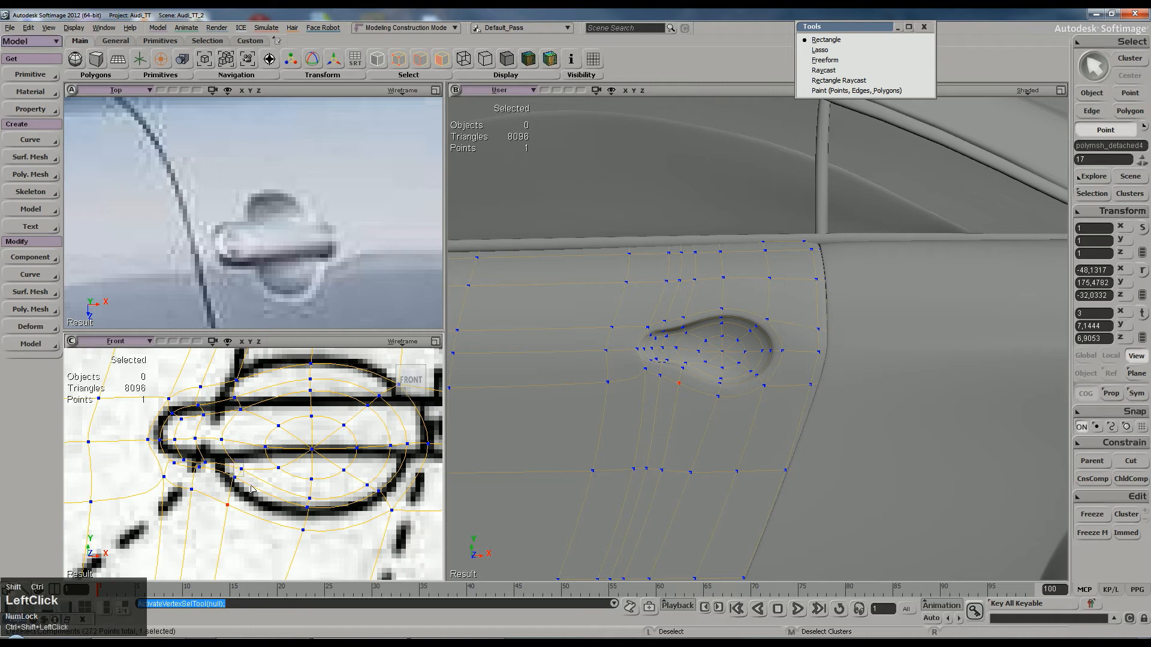
Step: Move the three lower-left points of the recess rim down toward the blueprint outline in the front view
left_click(251, 489, "ctrl+shift")
left_click_drag(224, 466, 255, 490, "shift")
key("v")
left_click_drag(249, 446, 249, 466)
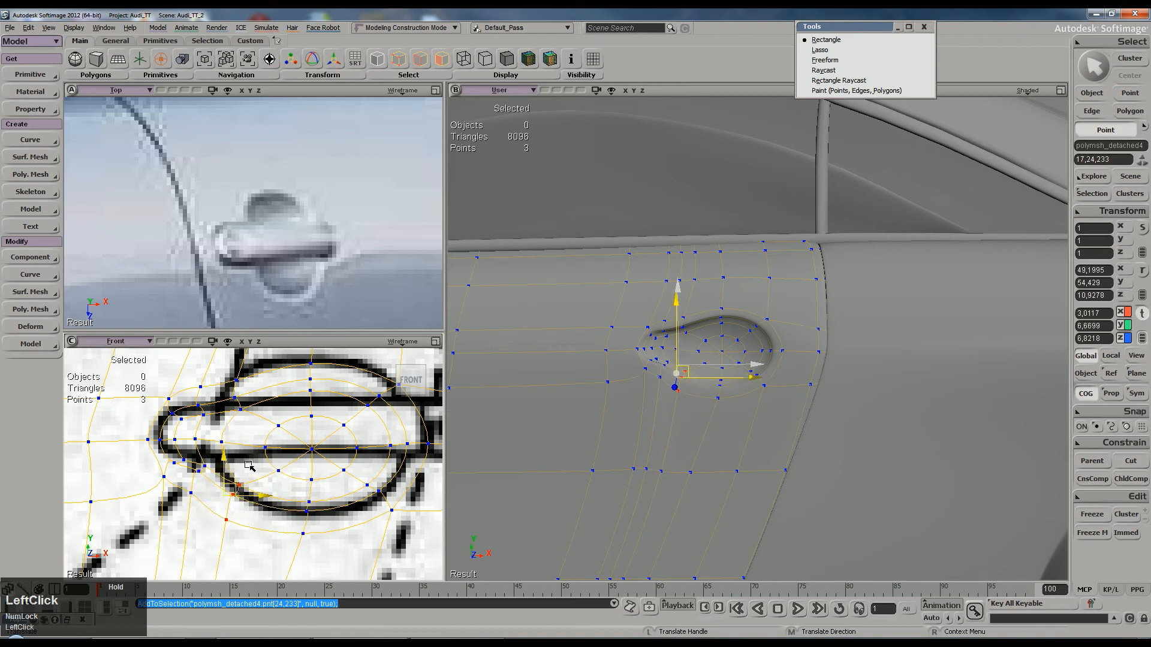
key("space")
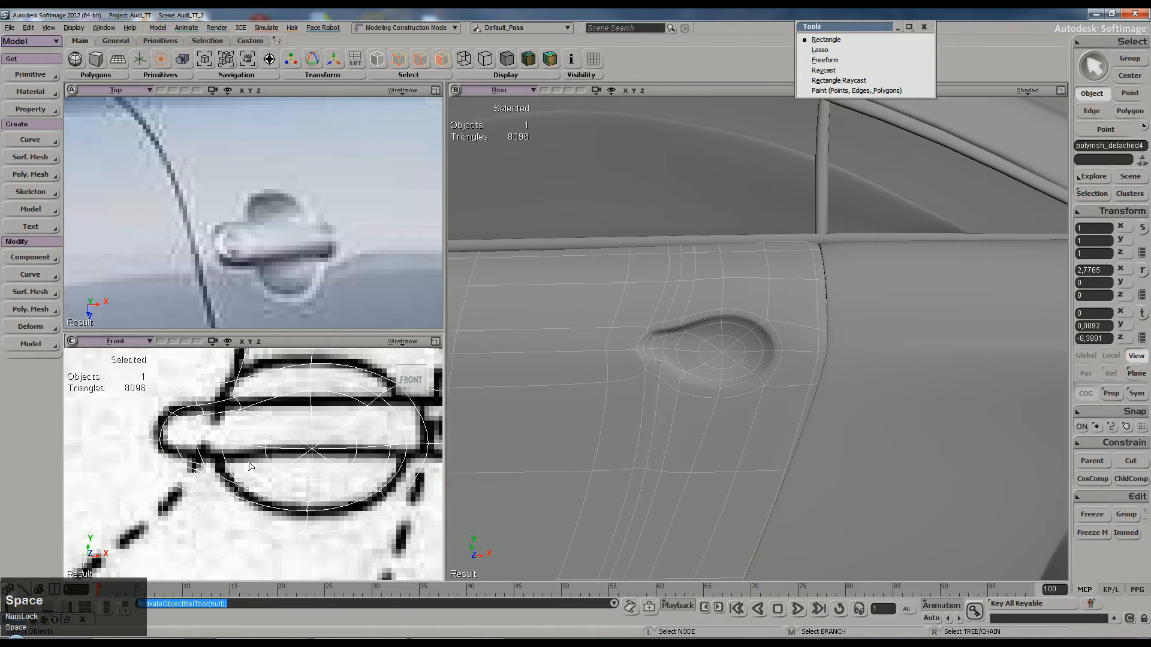
Step: Try to move the three upper-left points of the recess rim up onto the blueprint circle
key("t")
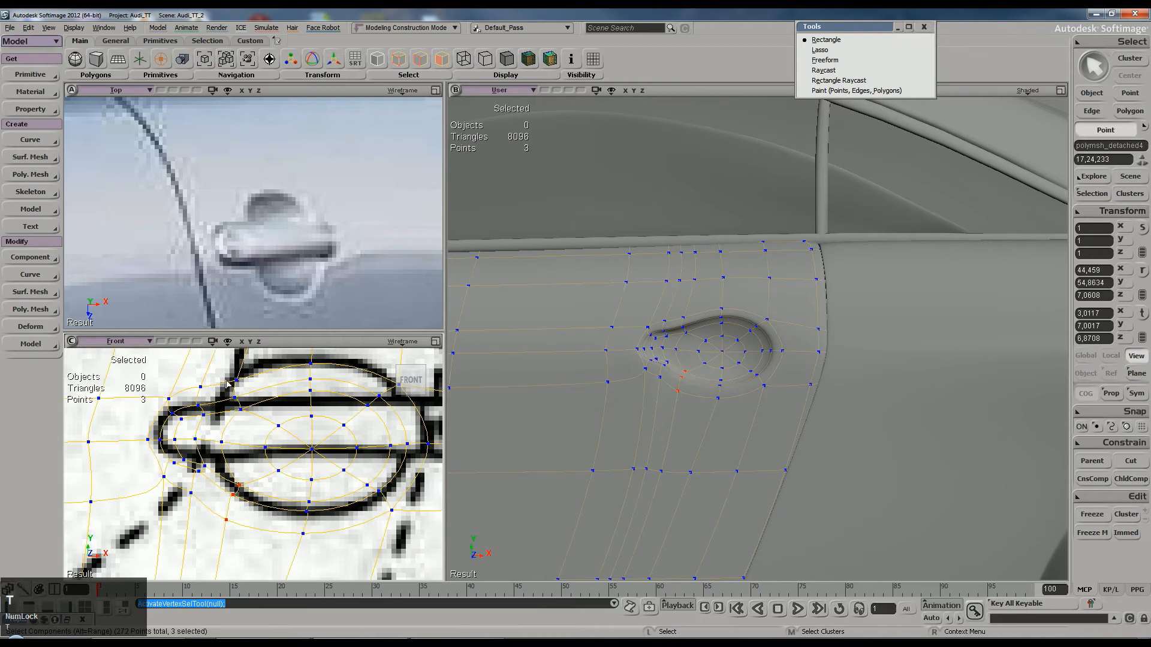
scroll(265, 418, "down", 2)
left_click_drag(239, 441, 272, 396)
key("v")
key("t")
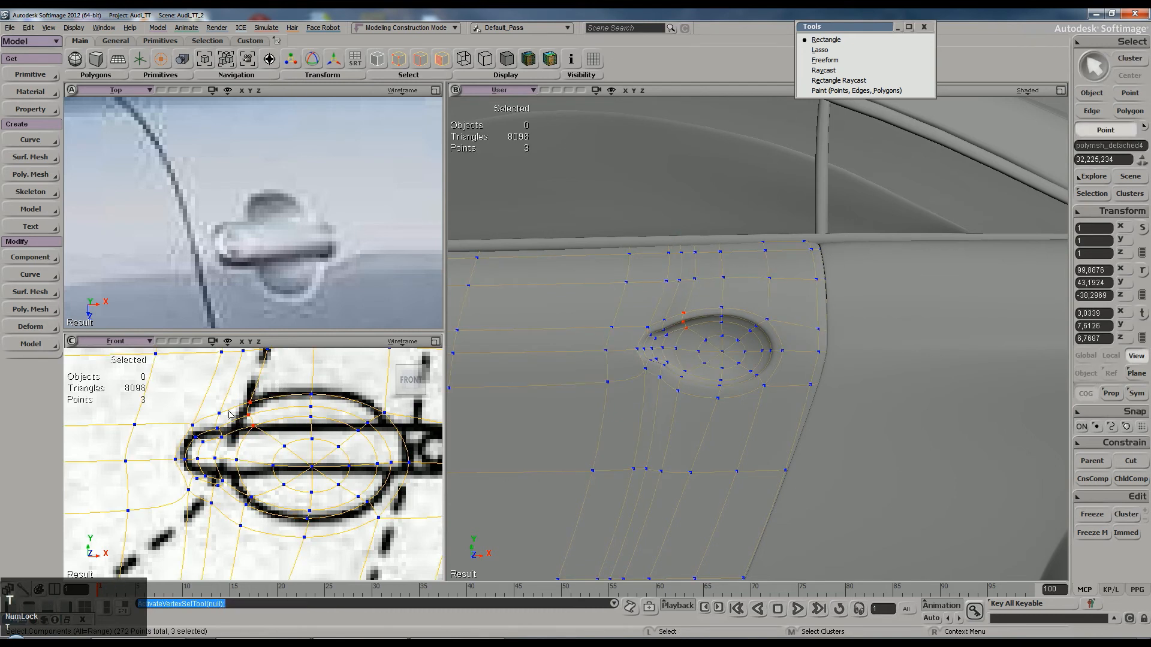
Step: Try to shift the three points where the handle's narrow end meets the upper recess rim toward the blueprint corner
left_click_drag(210, 433, 237, 450)
key("v")
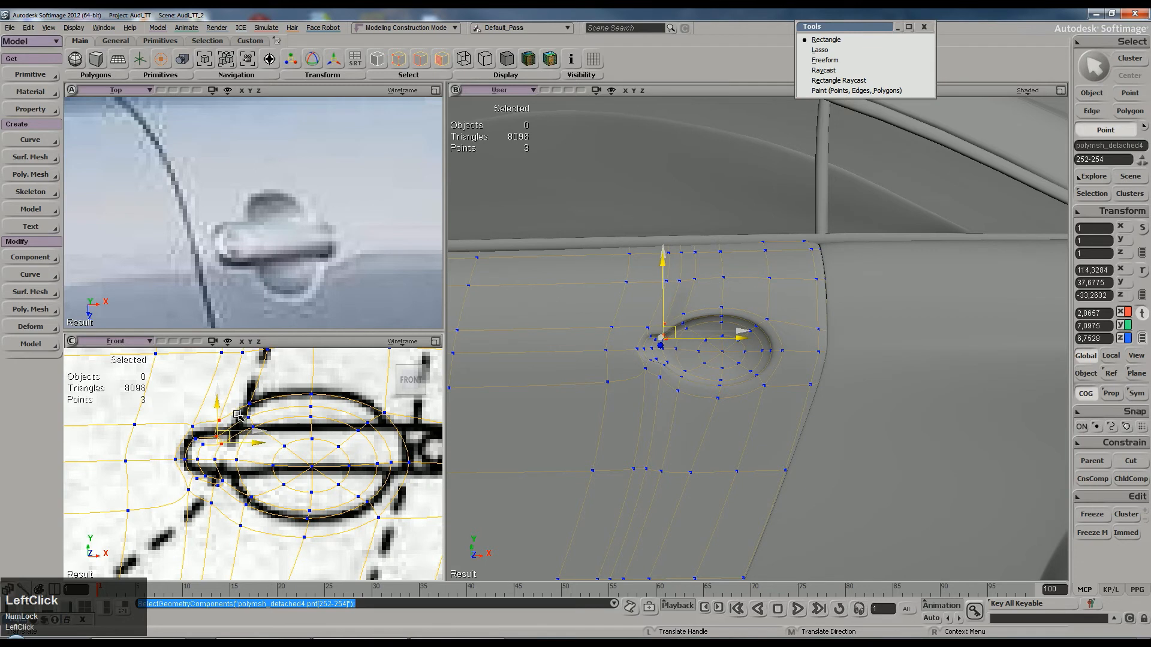
left_click_drag(247, 418, 247, 412)
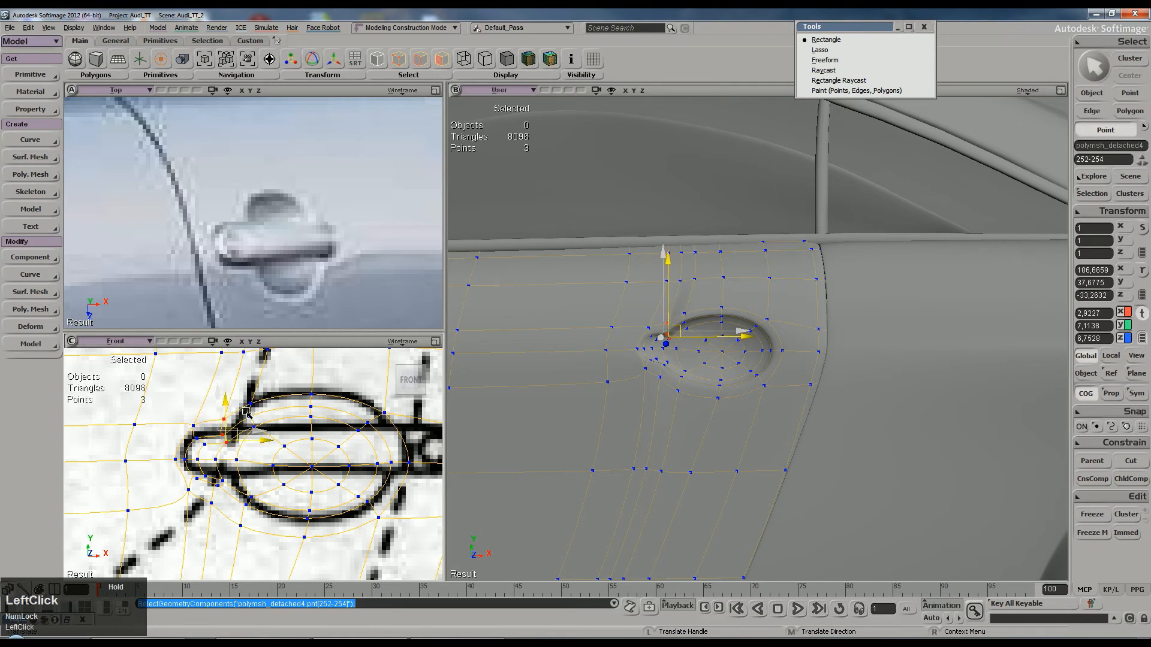
key("space")
key("ctrl+z")
key("ctrl+z")
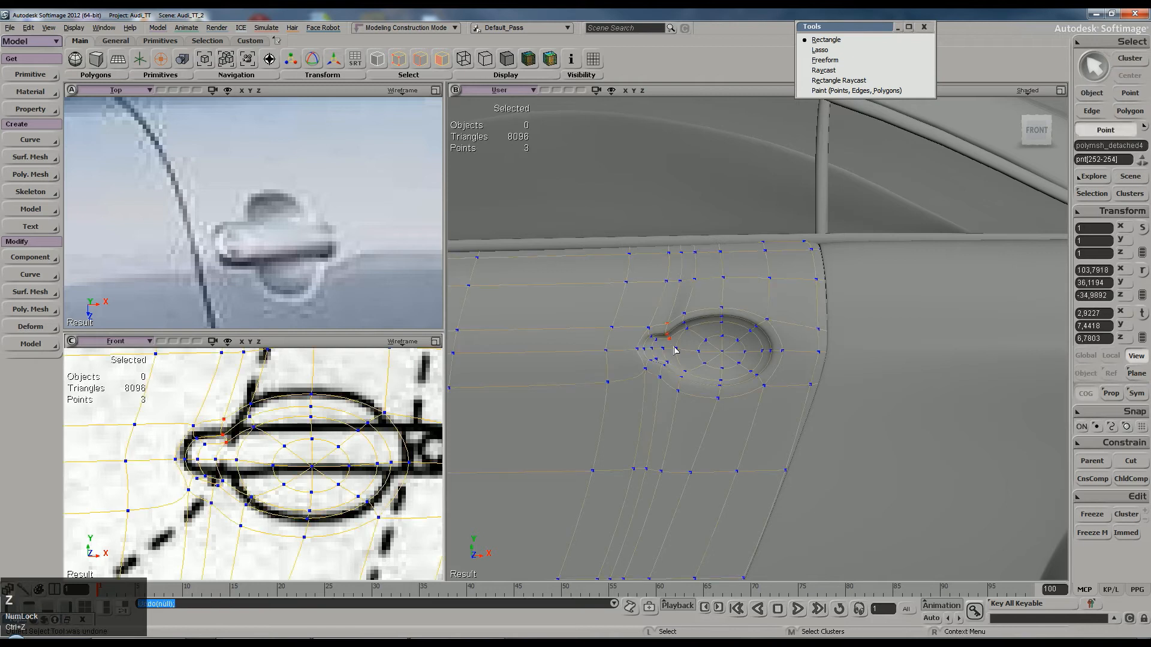
Step: Inspect the reshaped recess in the shaded view and undo the point moves along its upper-left rim
key("s")
right_click_drag(677, 349, 797, 314)
key("space")
left_click_drag(881, 178, 940, 225)
key("s")
right_click_drag(935, 222, 803, 292)
key("ctrl+z")
key("ctrl+z")
key("space")
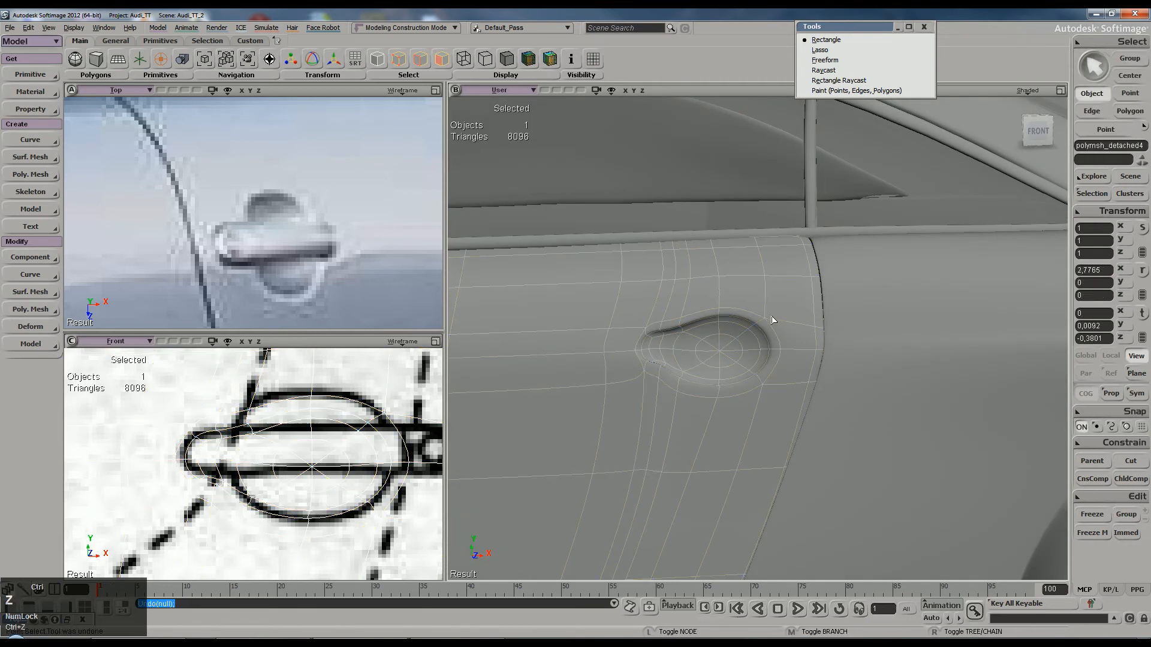
Step: Check the recess shading without a selection, reselect the door panel and lower its subdivision to the base mesh
scroll(759, 324, "down", 5)
left_click(916, 296)
key("s")
mouse_move(707, 300)
right_mouse_down()
mouse_move(752, 275)
mouse_move(718, 307)
right_mouse_up()
scroll(719, 307, "up", 3)
right_click_drag(752, 359, 719, 343)
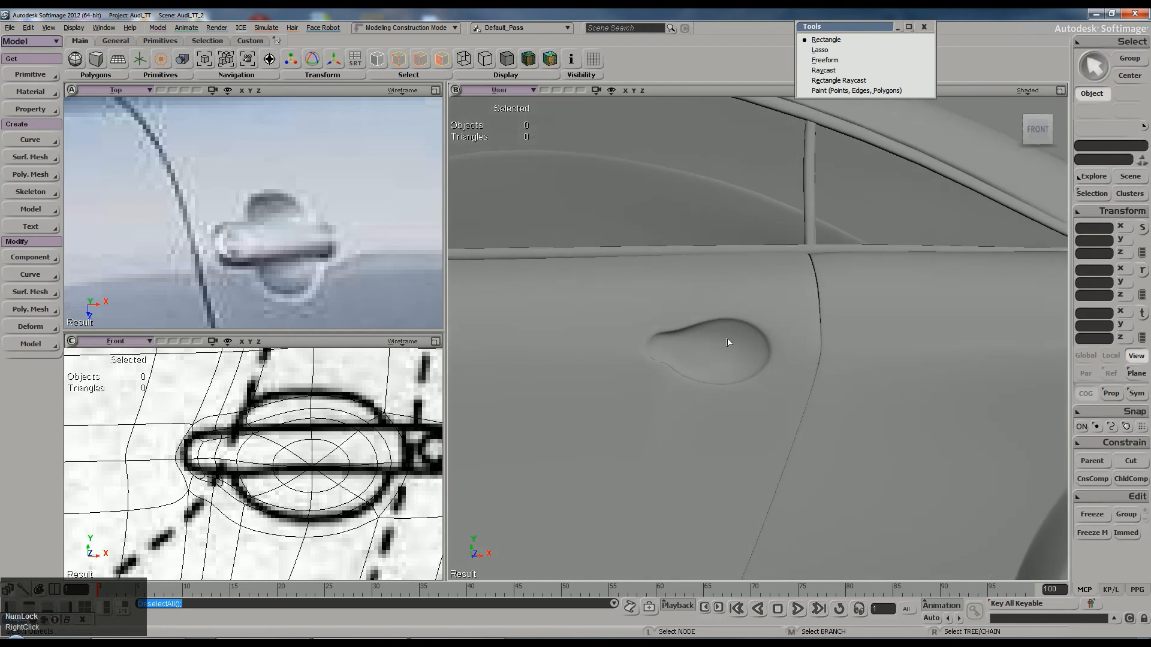
left_click(728, 342)
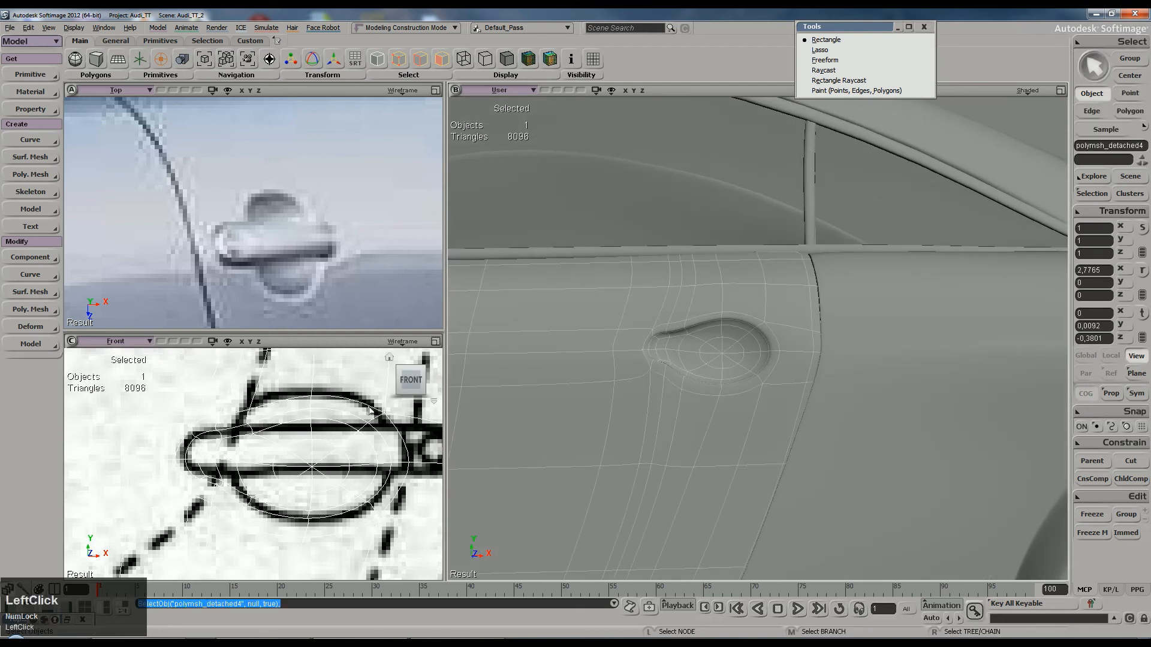
key("minus")
key("minus")
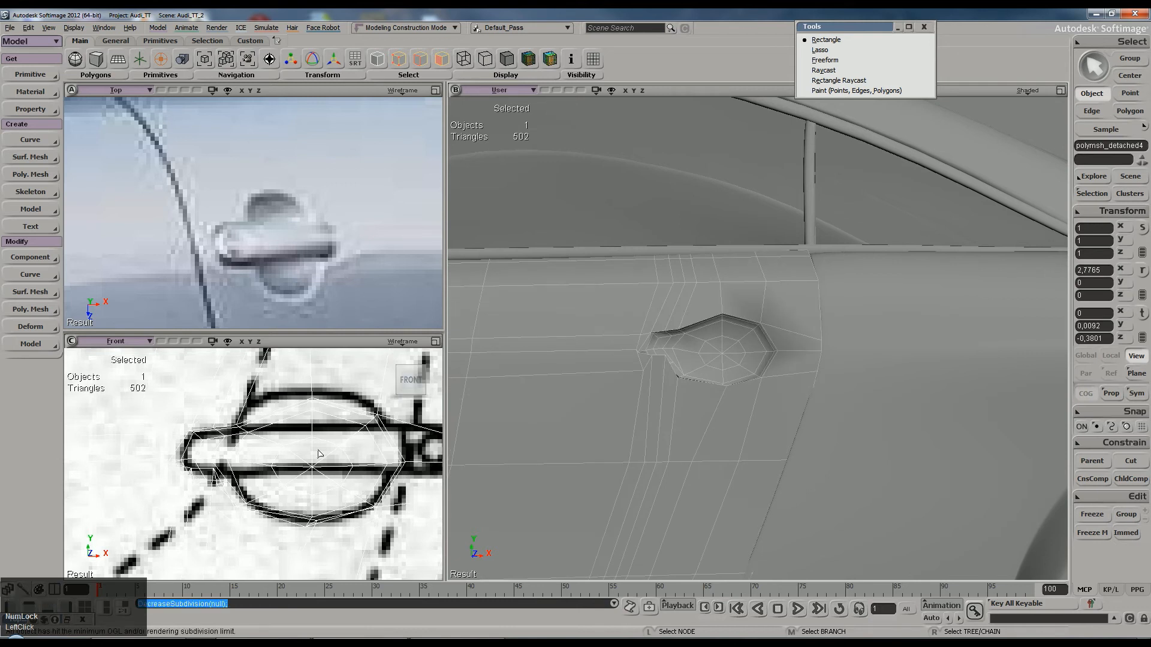
Step: Move the three upper-left points of the recess rim up and outward onto the blueprint circle
key("t")
left_click(238, 427)
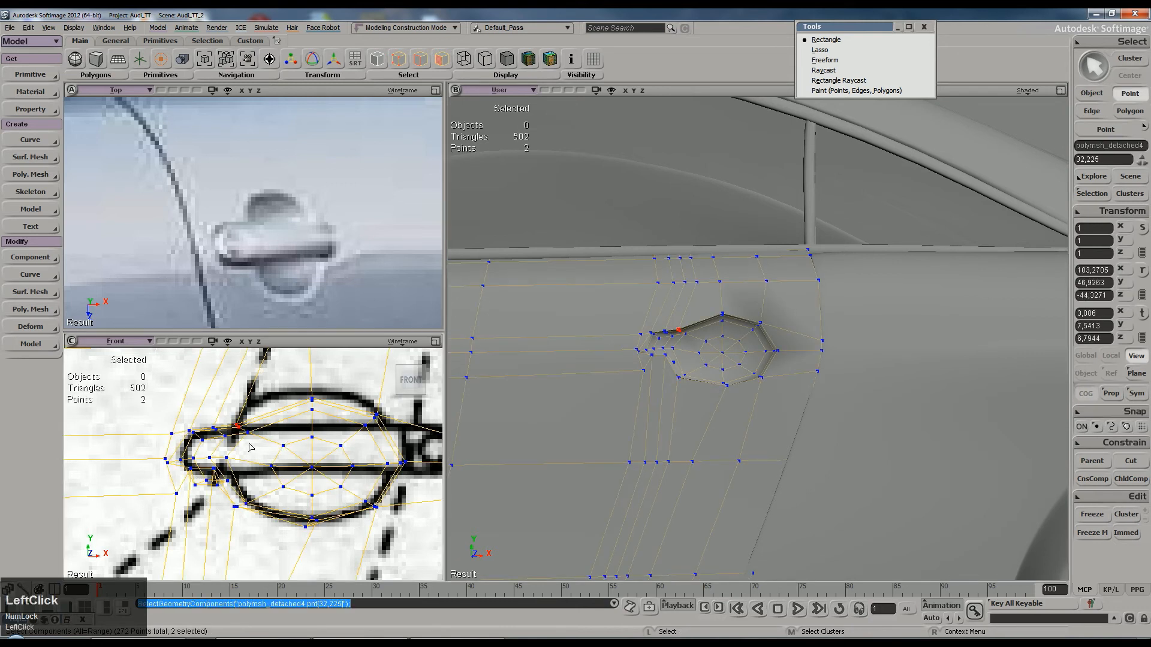
key("m")
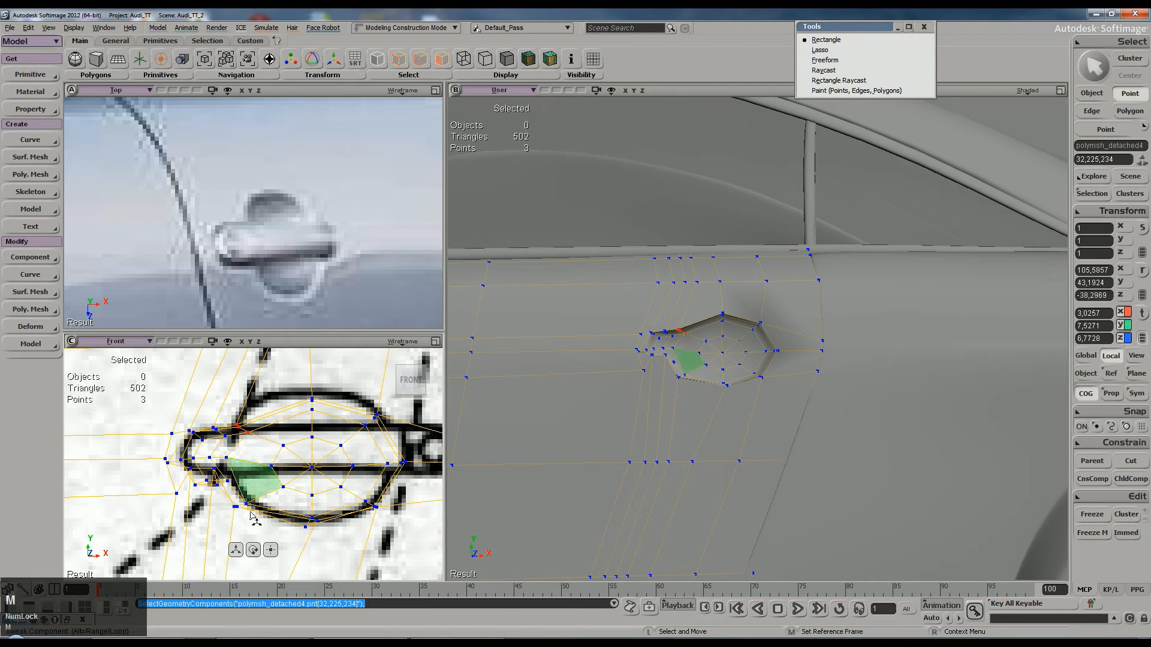
key("v")
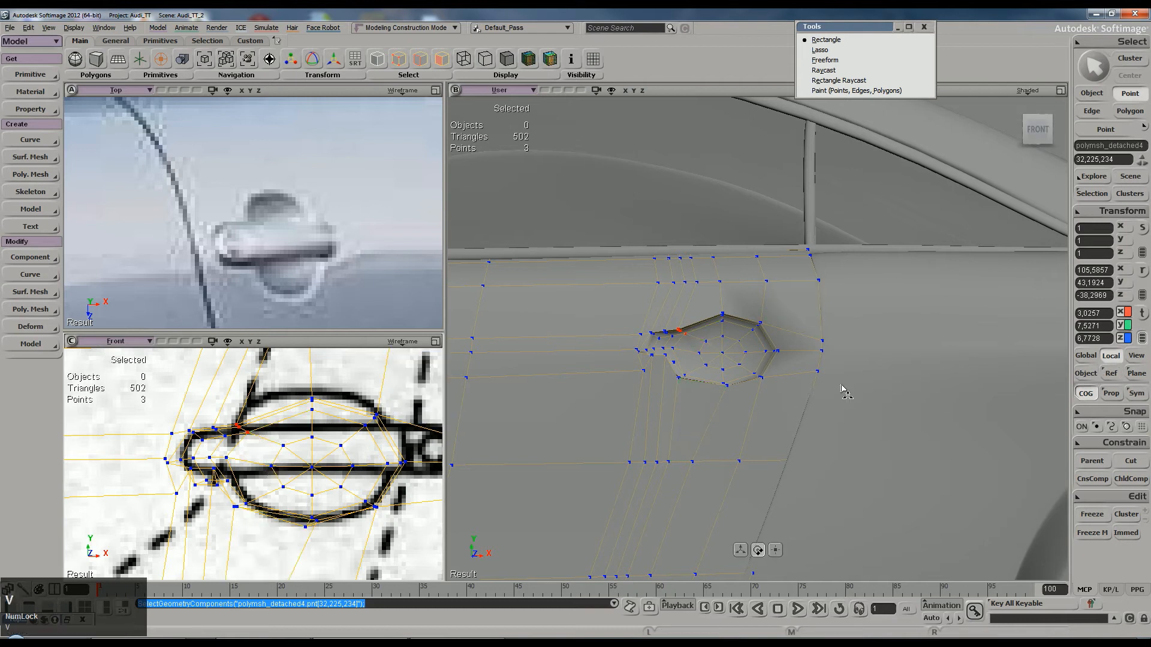
key("t")
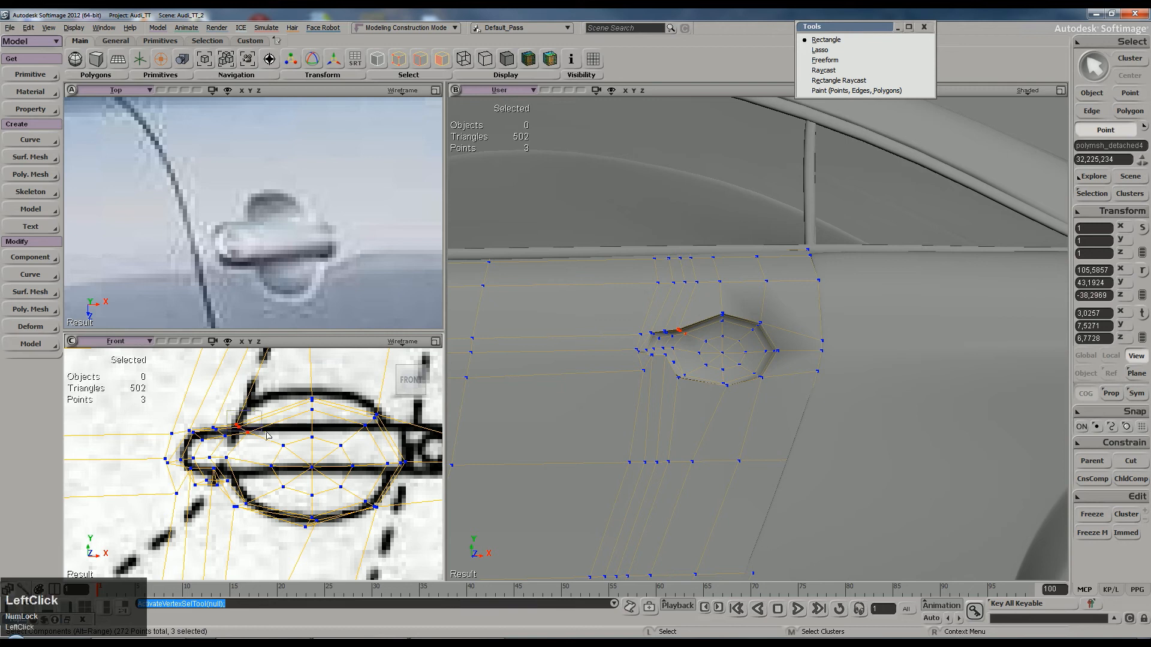
key("v")
left_click_drag(282, 413, 290, 384)
Step: Move the top-centre and upper-right point groups of the recess rim up to the blueprint circle
key("t")
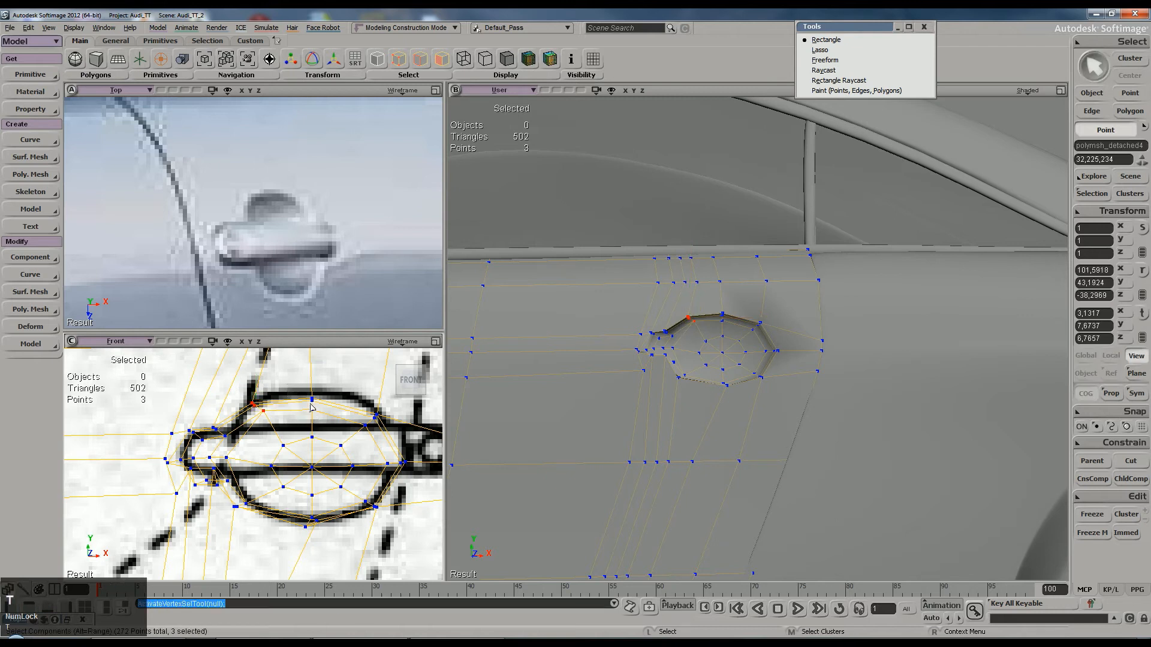
left_click_drag(331, 416, 330, 419)
key("v")
left_click_drag(327, 379, 334, 401)
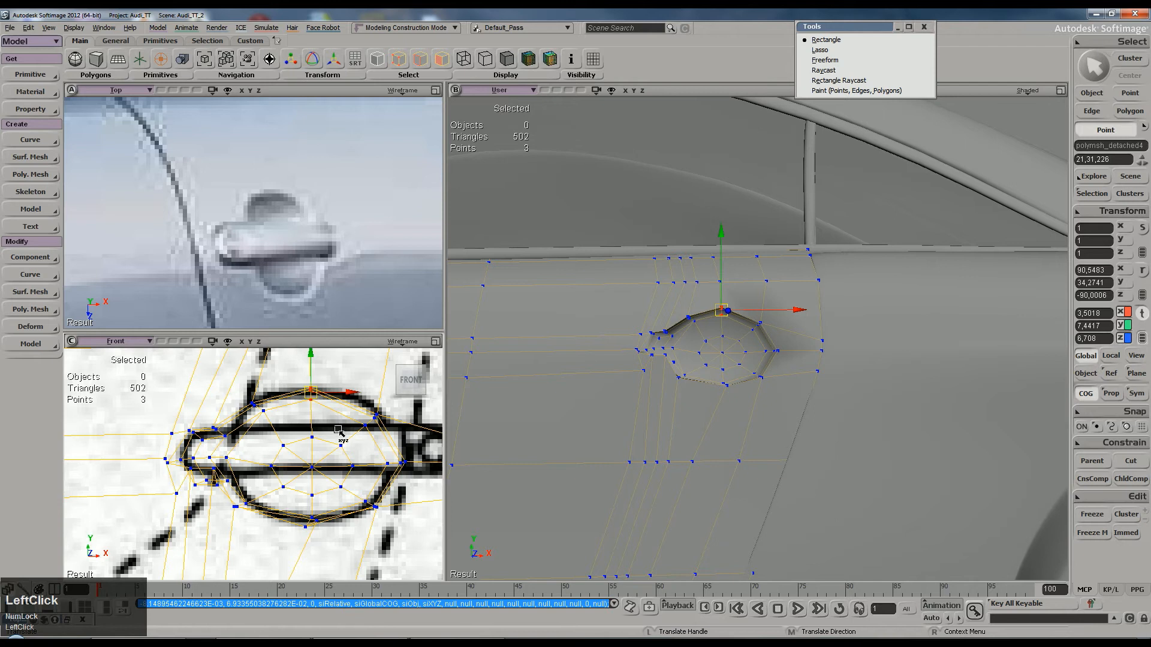
key("y")
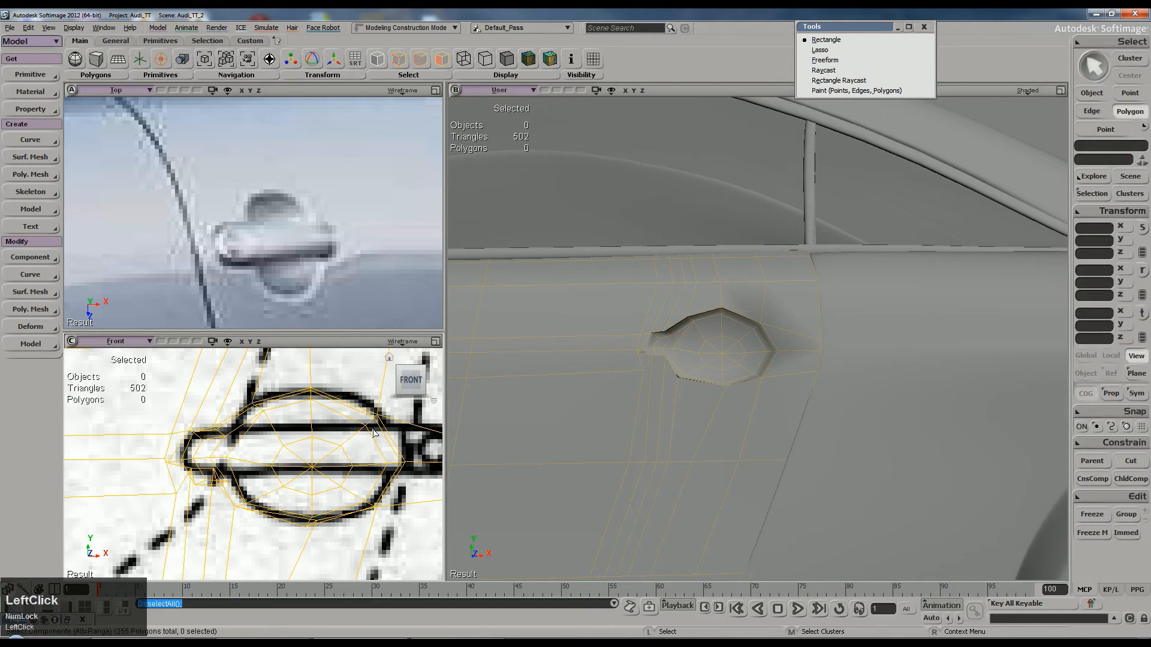
key("t")
key("v")
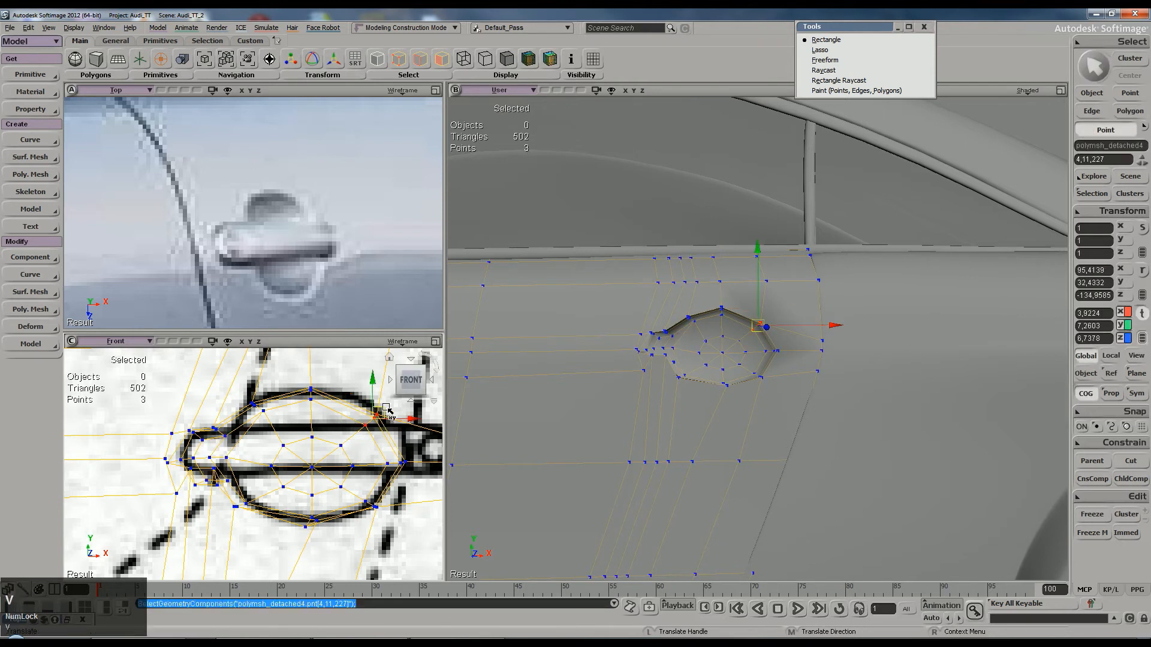
left_click_drag(365, 420, 388, 398)
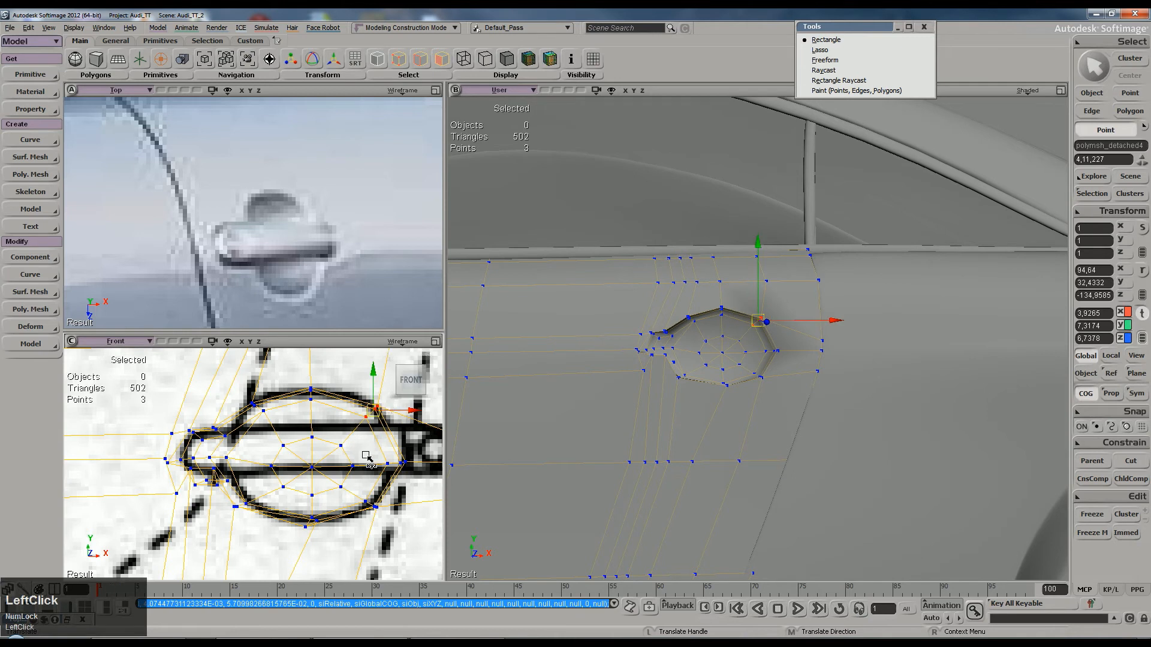
Step: Nudge the three lower-left points of the recess rim onto the blueprint circle and return to object selection
key("y")
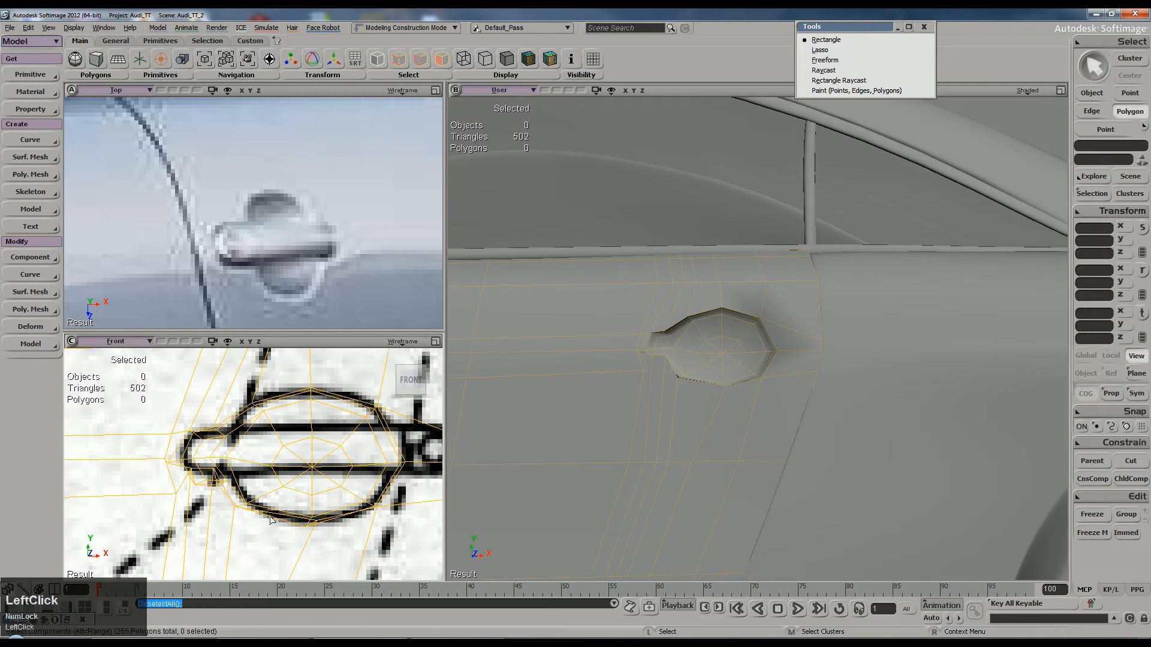
key("t")
left_click_drag(261, 532, 264, 536)
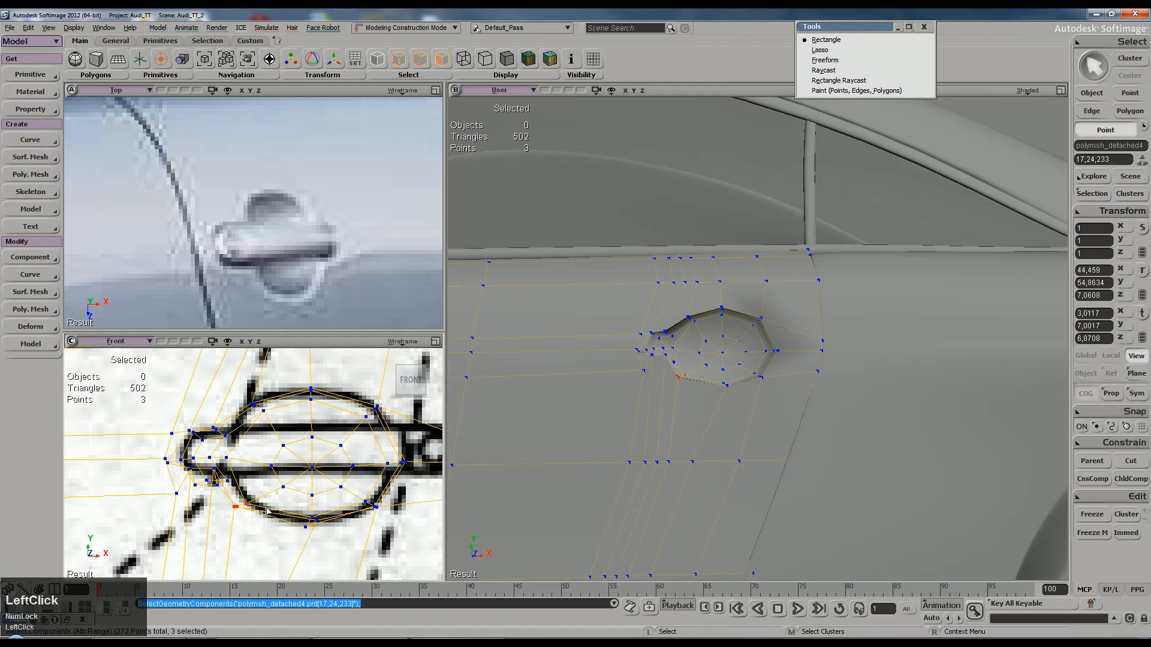
key("v")
left_click_drag(276, 485, 278, 489)
key("space")
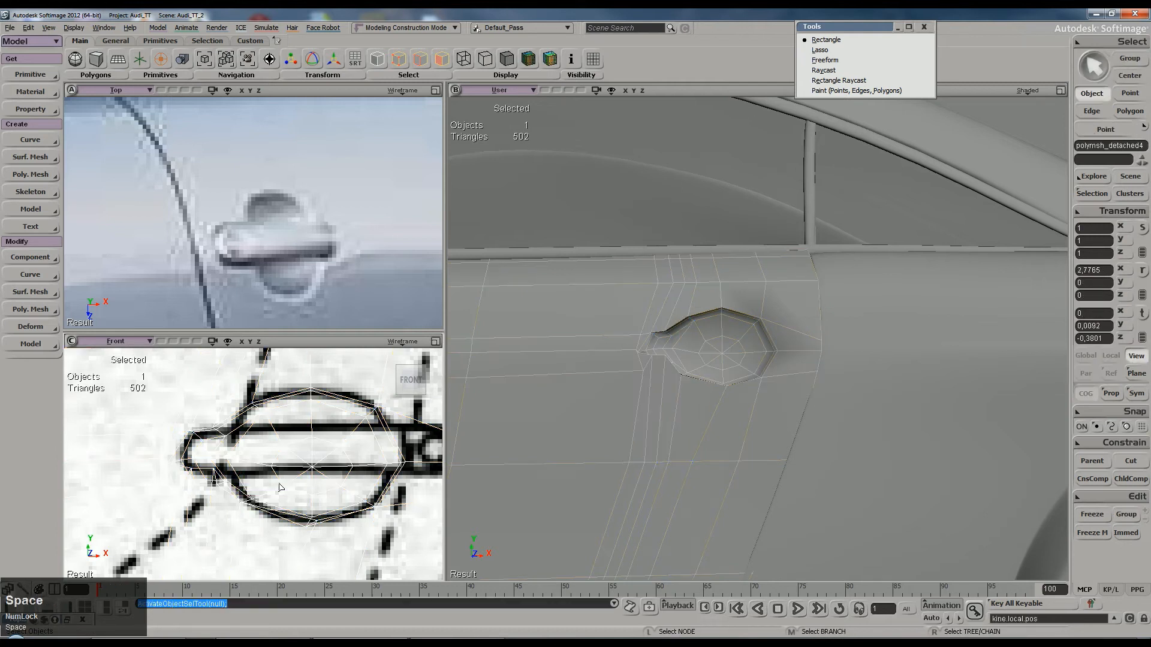
Step: Dissolve the edge loop running just inside the rim of the door handle recess
key("s")
middle_click_drag(730, 410, 710, 401)
mouse_move(710, 401)
right_mouse_down()
mouse_move(701, 397)
mouse_move(714, 386)
right_mouse_up()
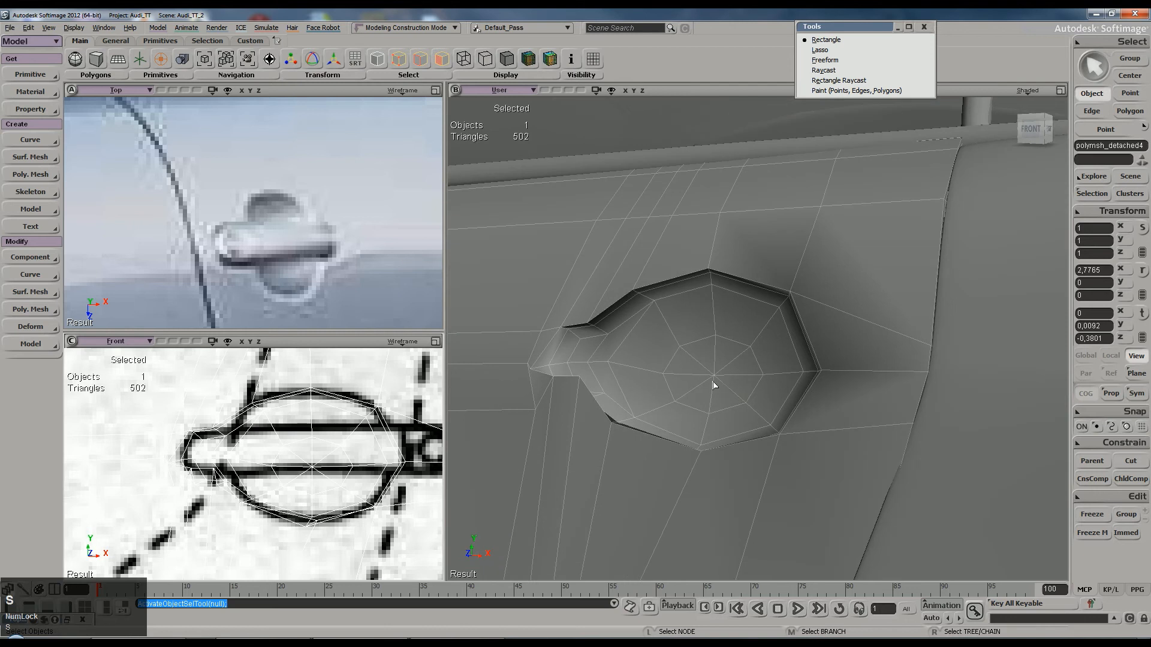
key("e")
middle_click(659, 292)
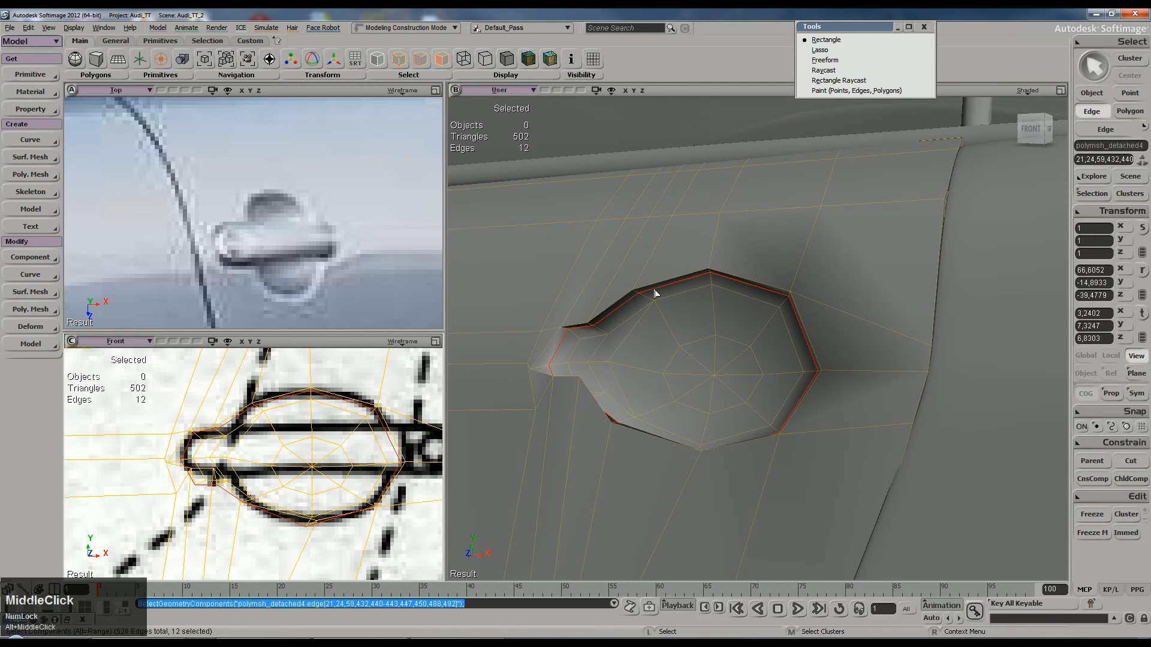
key("Delete")
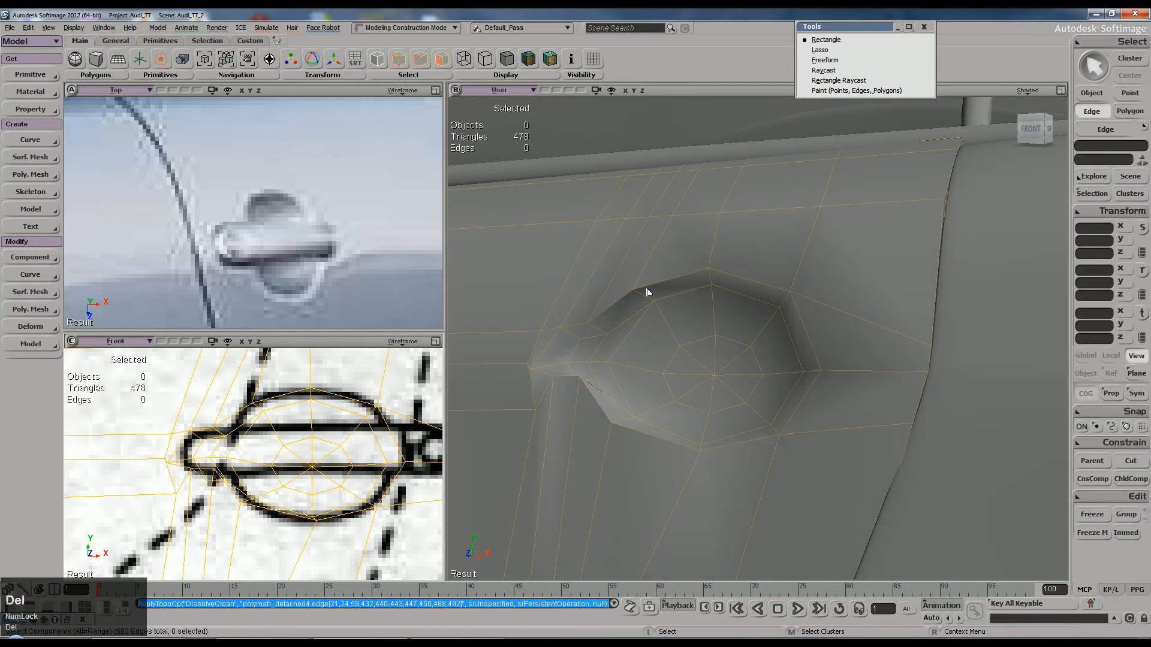
Step: Move the two lower-lip points where the recess narrows, shifting the outer one down and the inner one slightly away
key("s")
mouse_move(647, 292)
right_mouse_down()
mouse_move(624, 312)
mouse_move(671, 344)
mouse_move(697, 326)
mouse_move(743, 349)
mouse_move(696, 390)
mouse_move(682, 349)
mouse_move(738, 326)
mouse_move(758, 288)
mouse_move(736, 284)
mouse_move(714, 316)
mouse_move(732, 316)
mouse_move(730, 375)
mouse_move(744, 303)
right_mouse_up()
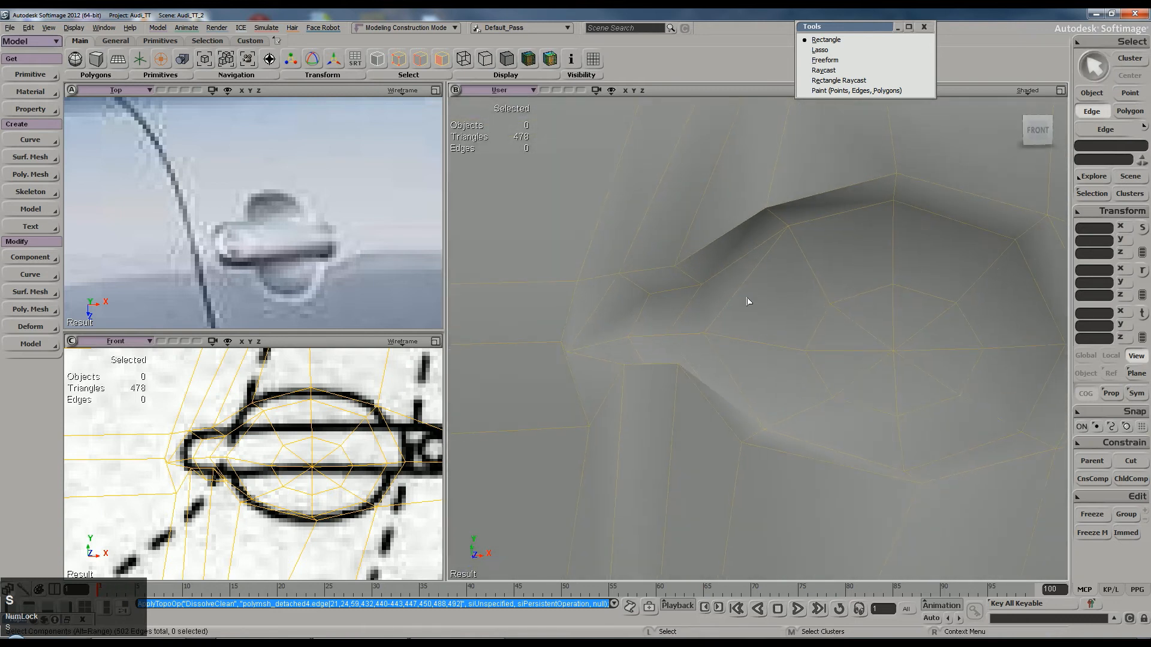
key("m")
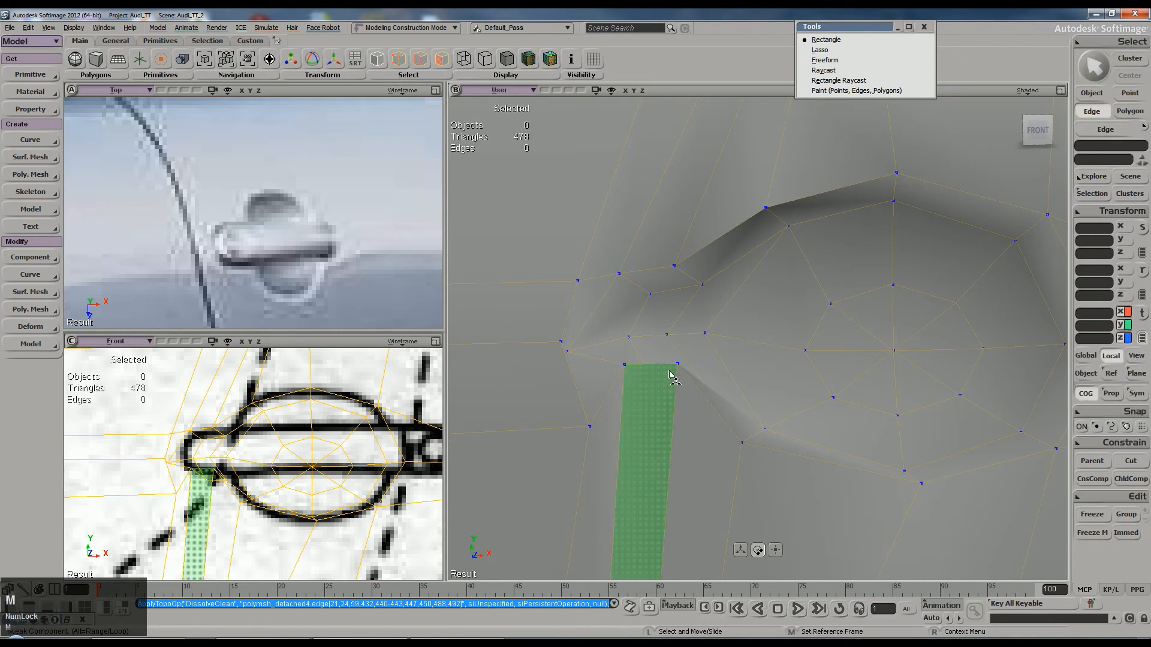
left_click_drag(680, 367, 682, 390)
right_click_drag(681, 389, 752, 275)
key("e")
left_click(694, 371)
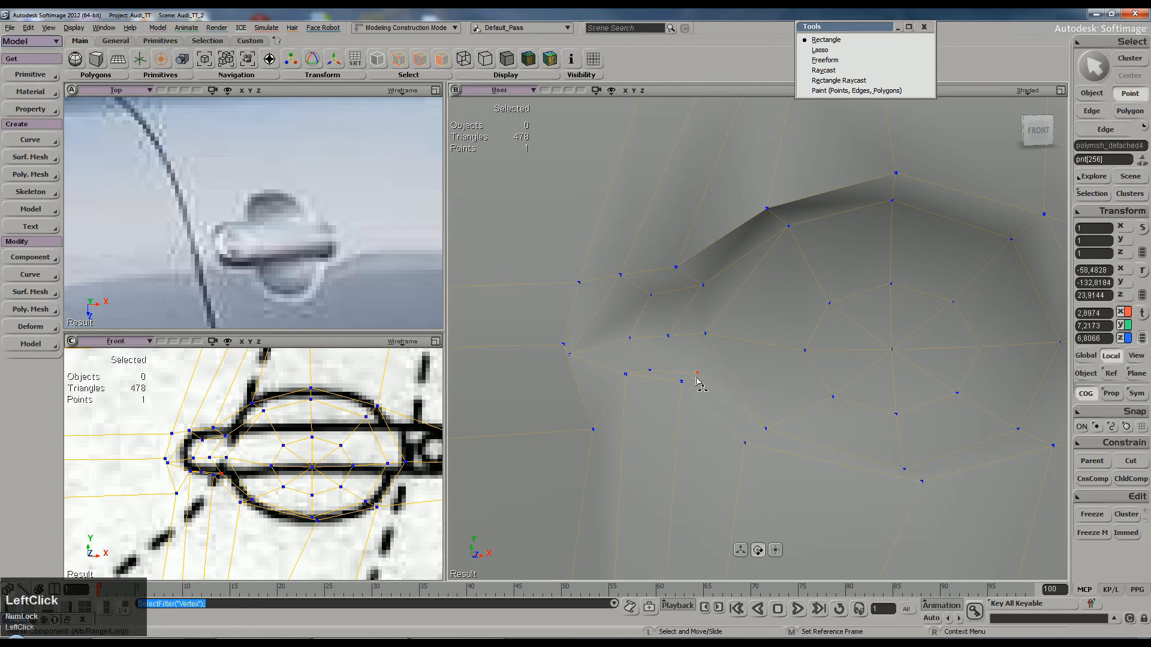
Step: Reposition the points around the narrow tip of the recess to spread them evenly along its lower lip
left_click_drag(652, 373, 598, 348)
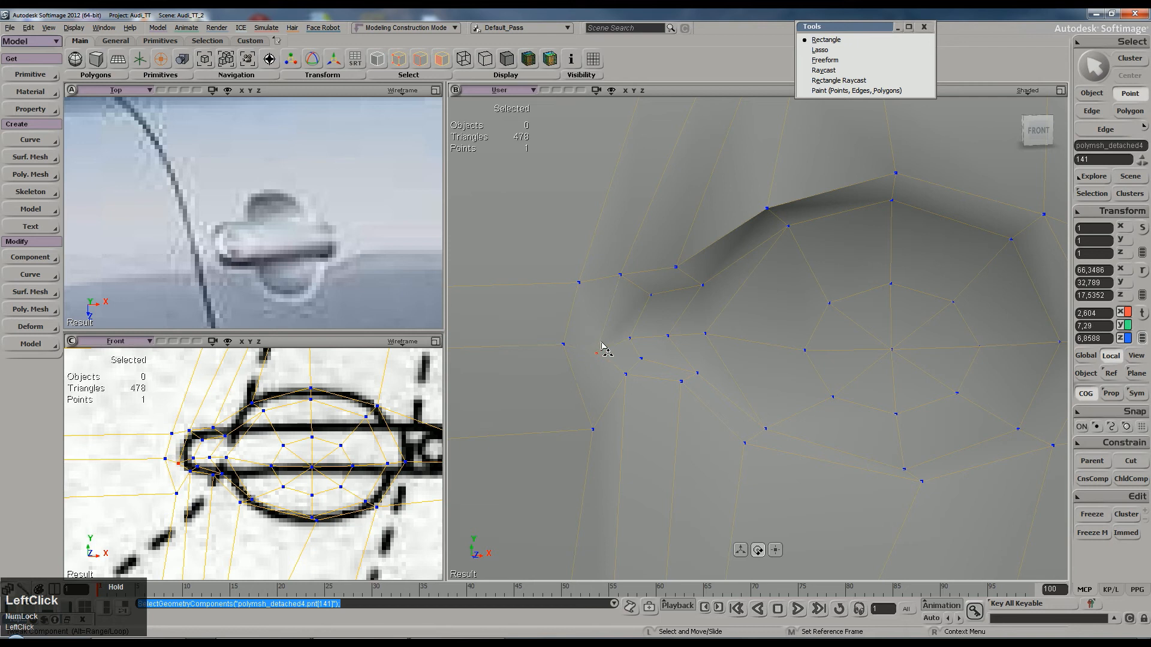
left_click(603, 347)
left_click_drag(635, 342, 646, 310)
left_click(681, 384)
left_click(683, 393)
scroll(684, 384, "down", 2)
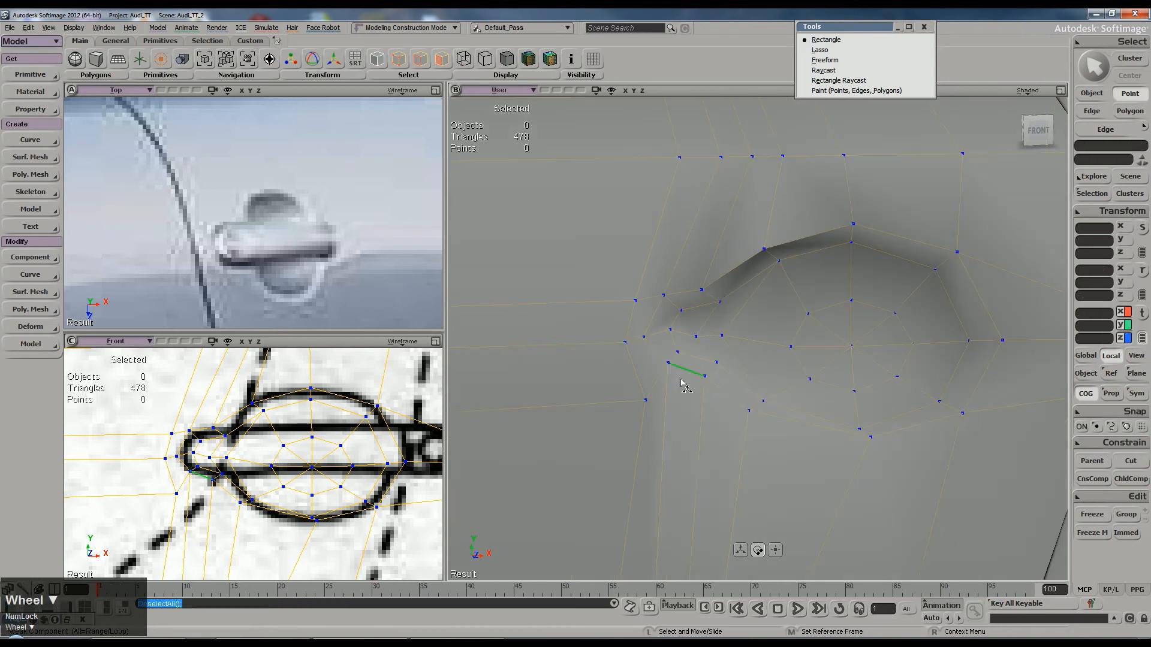
Step: Shift the short lower-lip edge at the narrow end of the recess slightly in depth, working from an underside view
scroll(746, 372, "down", 2)
key("s")
mouse_move(760, 367)
right_mouse_down()
mouse_move(850, 354)
mouse_move(849, 342)
mouse_move(791, 313)
mouse_move(783, 221)
mouse_move(801, 261)
mouse_move(761, 388)
right_mouse_up()
key("e")
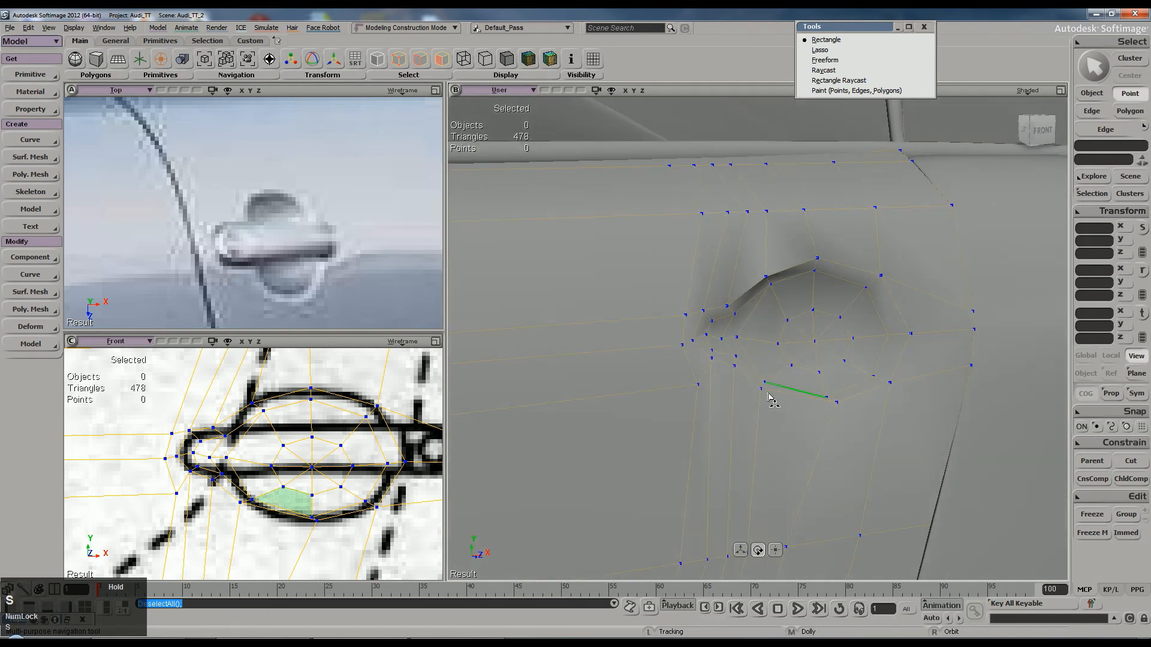
key("y")
left_click(726, 365)
key("f")
right_click_drag(727, 370, 763, 264)
key("e")
left_click(721, 324)
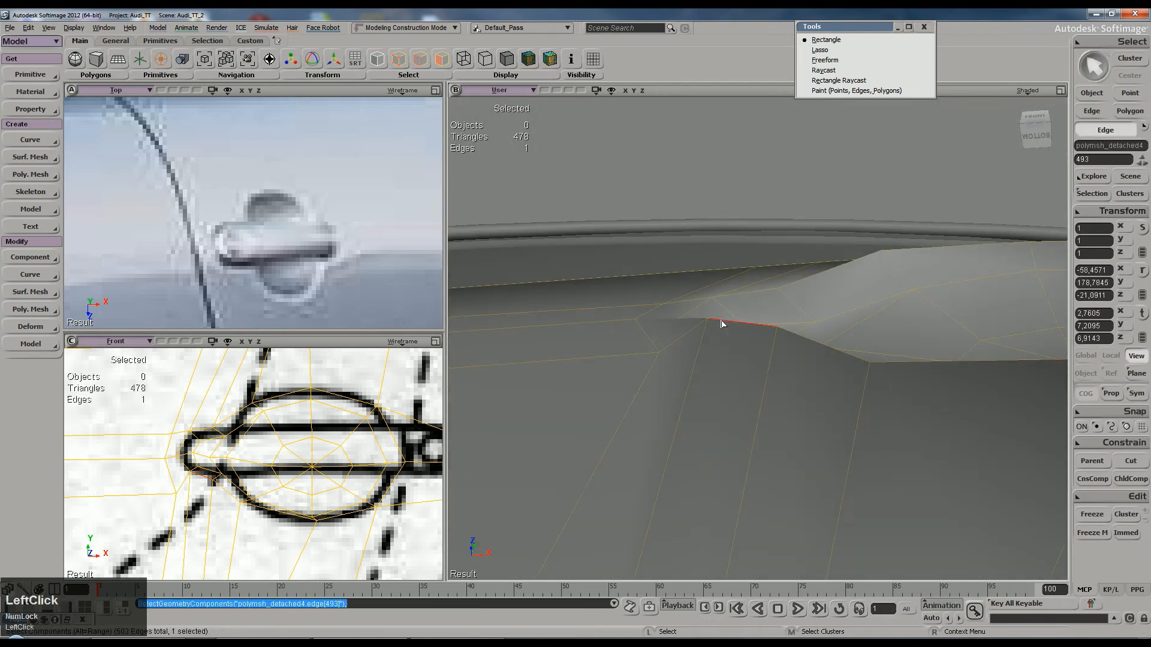
key("v")
left_click_drag(736, 256, 735, 264)
Step: Raise the door panel's subdivision and inspect the recess shading with nothing selected
key("s")
right_click_drag(753, 275, 761, 341)
scroll(799, 316, "down", 2)
key("space")
scroll(768, 358, "down", 2)
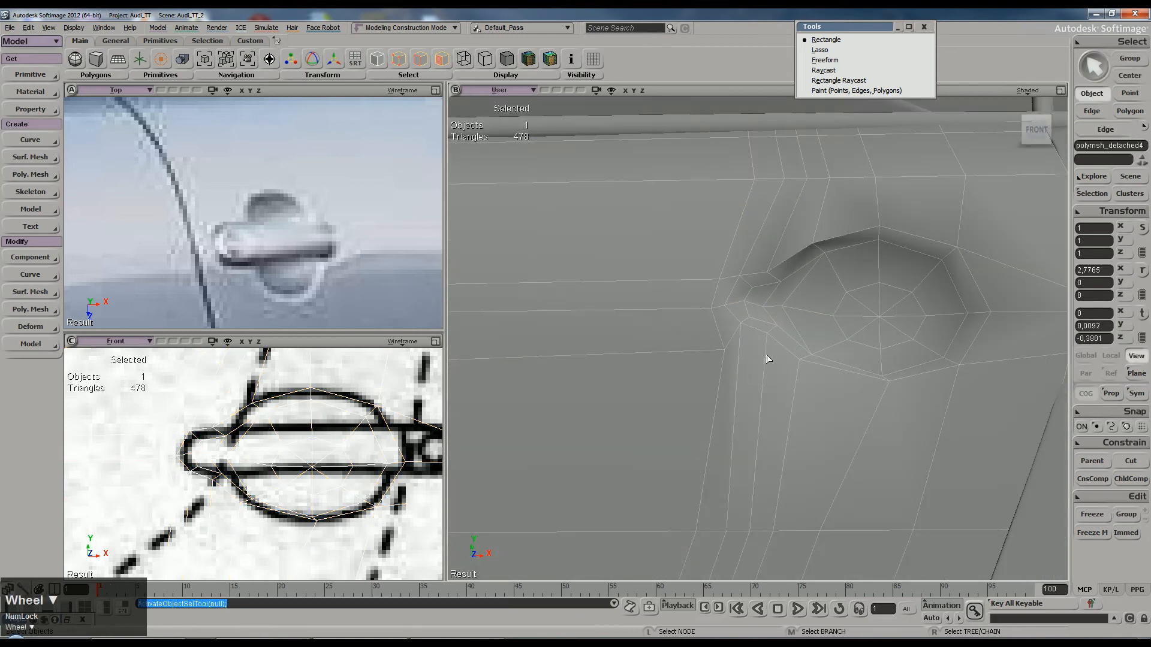
scroll(768, 358, "down", 6)
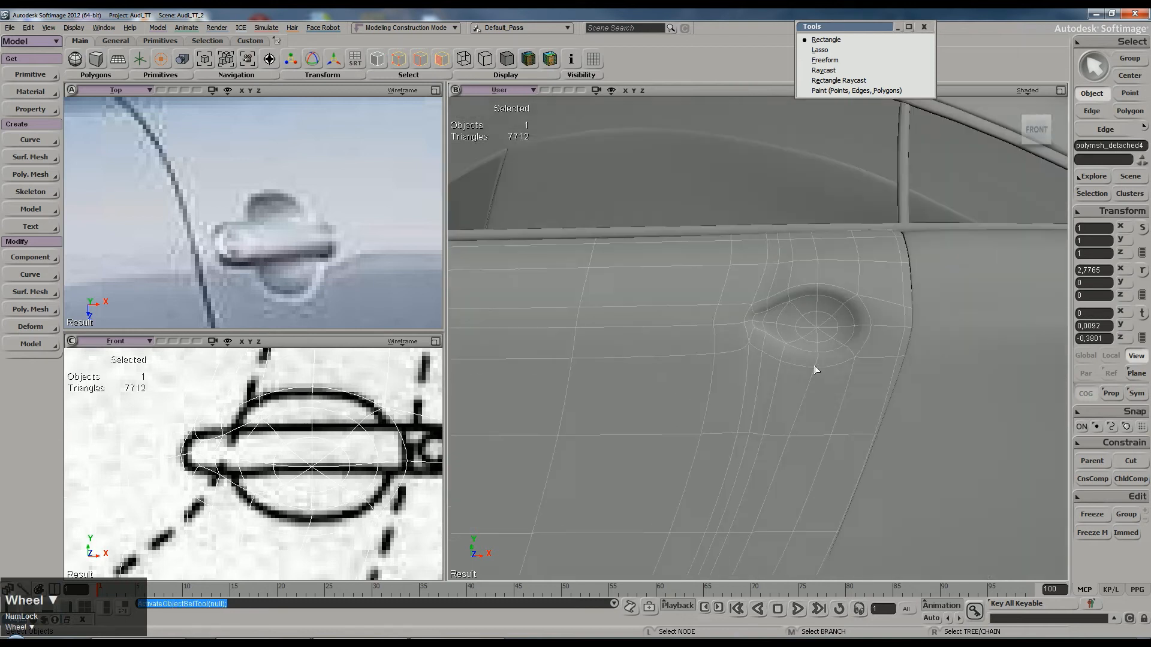
right_click(904, 159)
key("s")
mouse_move(859, 262)
right_mouse_down()
mouse_move(883, 231)
mouse_move(847, 279)
right_mouse_up()
scroll(847, 279, "up", 5)
left_click(791, 327)
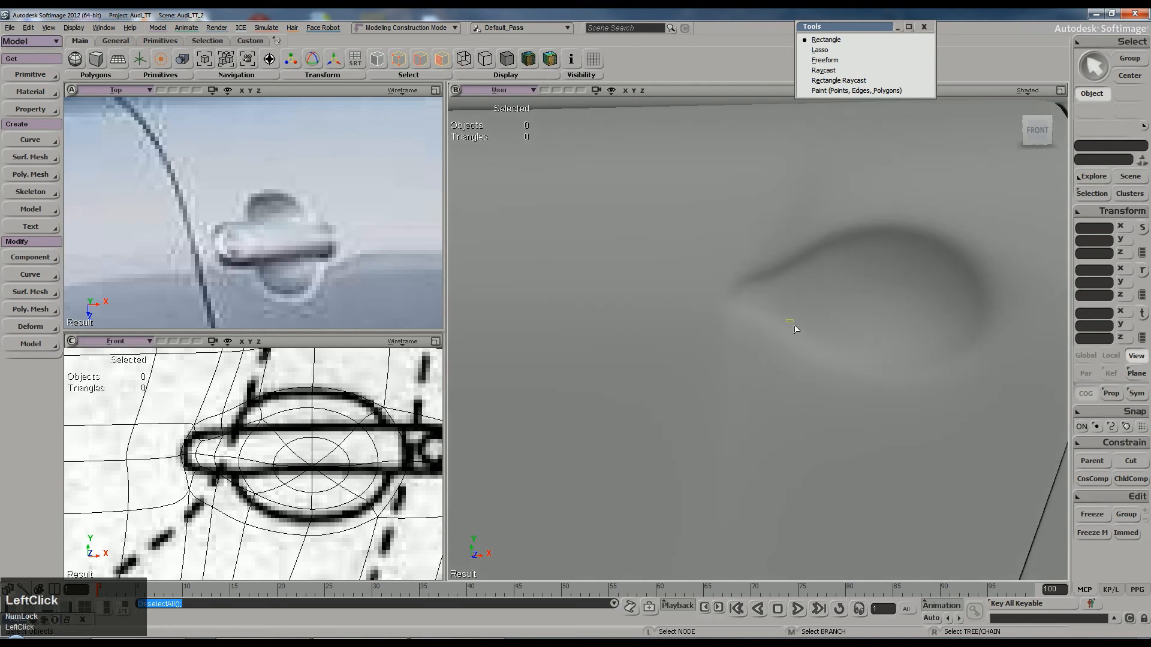
Step: Lower the subdivision to the base mesh and adjust the recess's inner rim points at bottom centre, top centre, upper left and lower left
key("minus")
mouse_move(791, 329)
right_mouse_down()
mouse_move(796, 311)
mouse_move(753, 293)
mouse_move(832, 306)
mouse_move(832, 257)
mouse_move(869, 252)
mouse_move(811, 236)
mouse_move(796, 251)
mouse_move(797, 241)
mouse_move(799, 286)
mouse_move(757, 334)
mouse_move(803, 318)
right_mouse_up()
key("m")
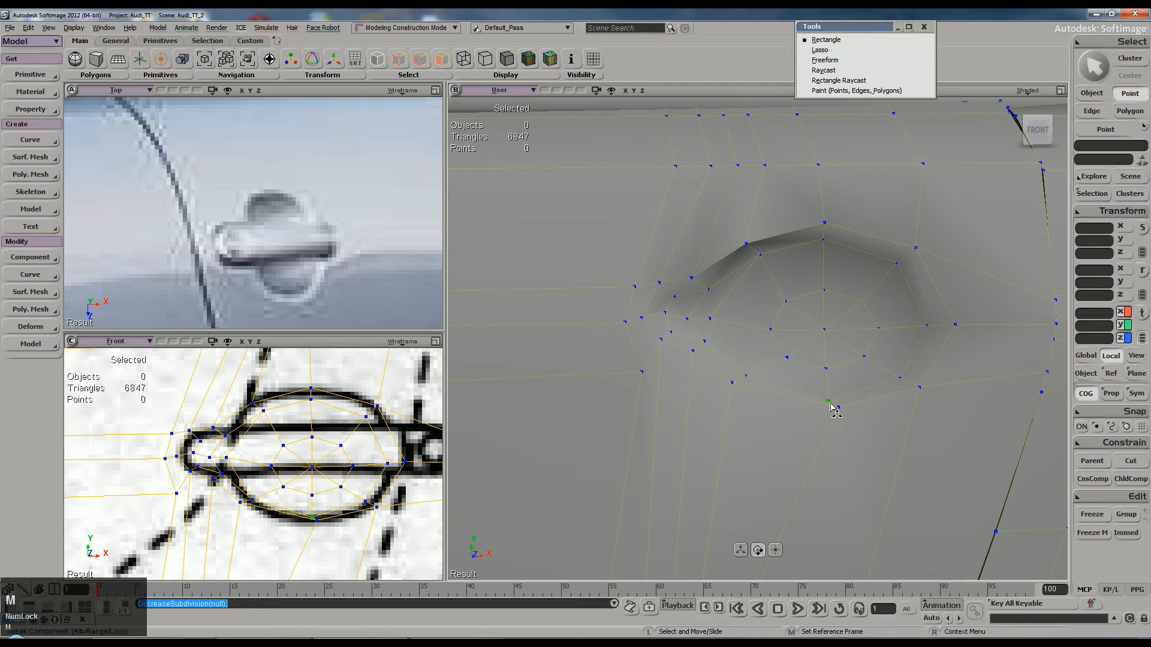
left_click(833, 399)
left_click_drag(823, 242, 825, 248)
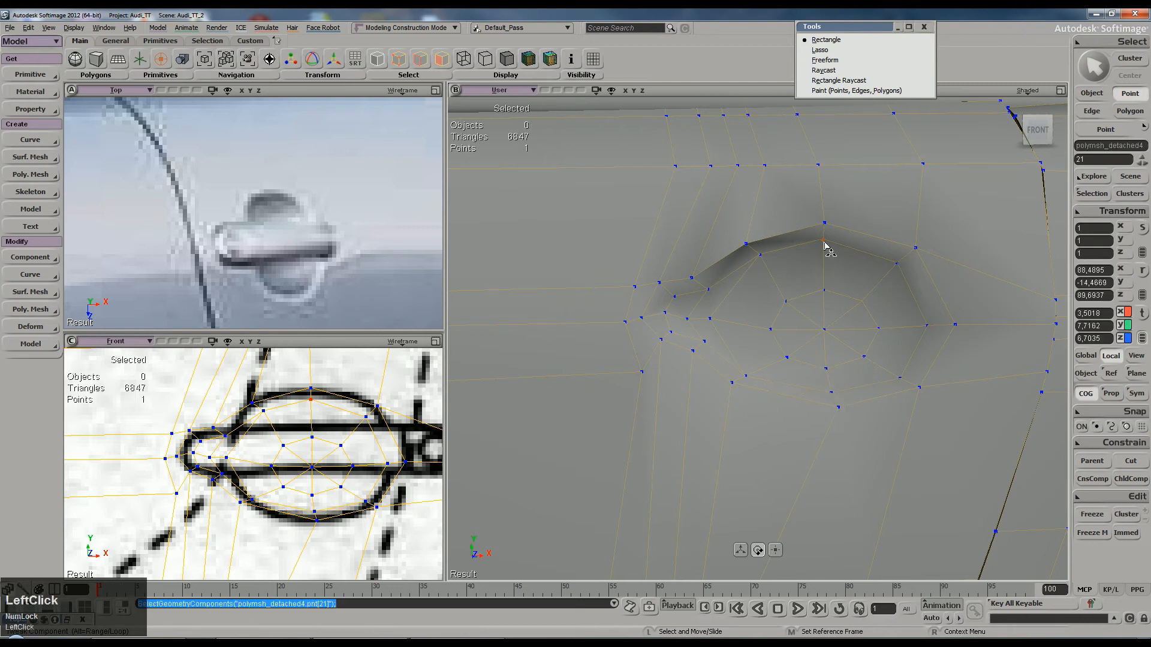
left_click_drag(757, 259, 749, 268)
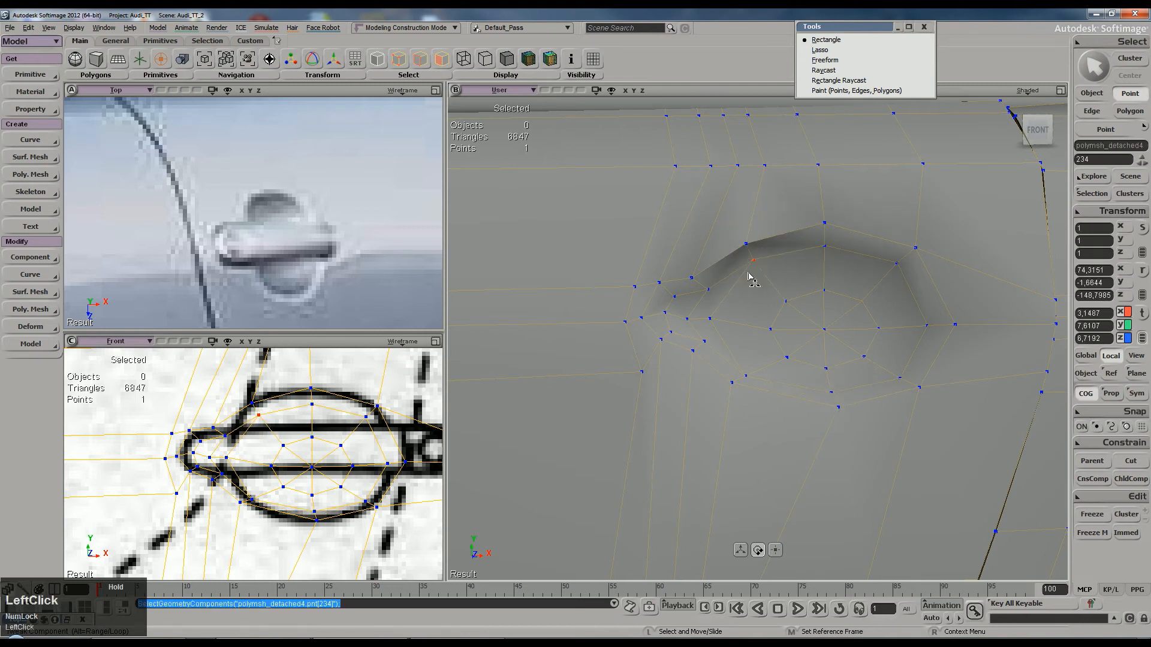
left_click(743, 365)
left_click_drag(744, 362, 742, 368)
Step: Nudge the outer lower-lip point at the narrow end of the recess down and outward, then return to object selection
key("s")
right_click_drag(743, 369, 763, 354)
left_click_drag(763, 354, 745, 347)
key("space")
scroll(766, 346, "up", 2)
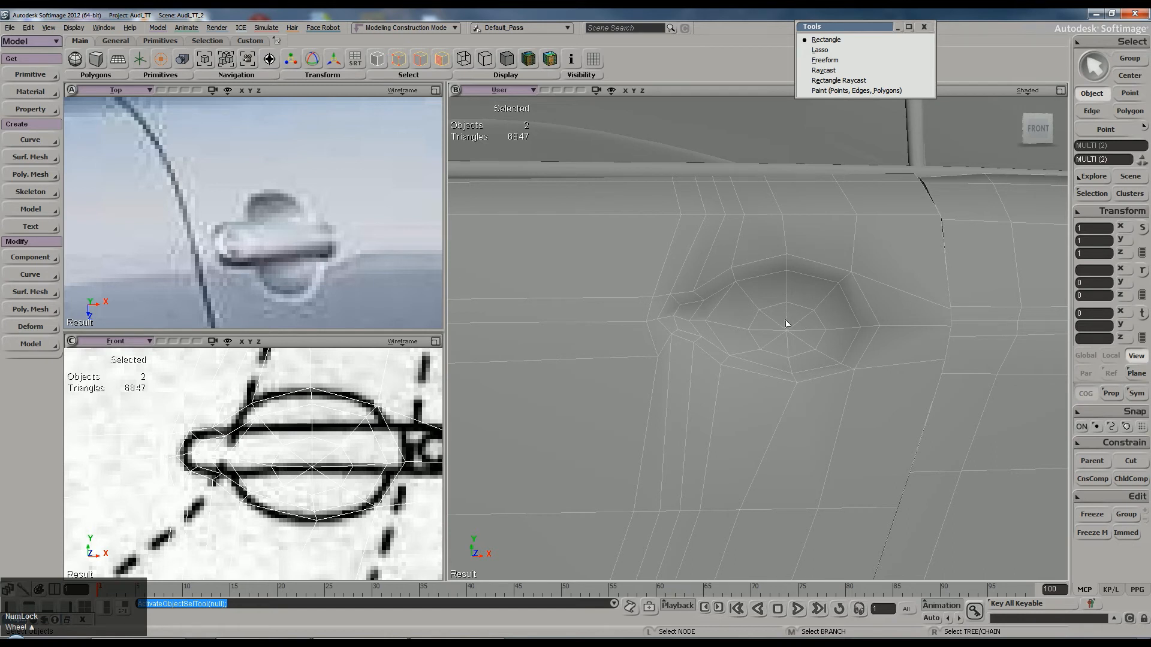
scroll(787, 323, "up", 1)
key("m")
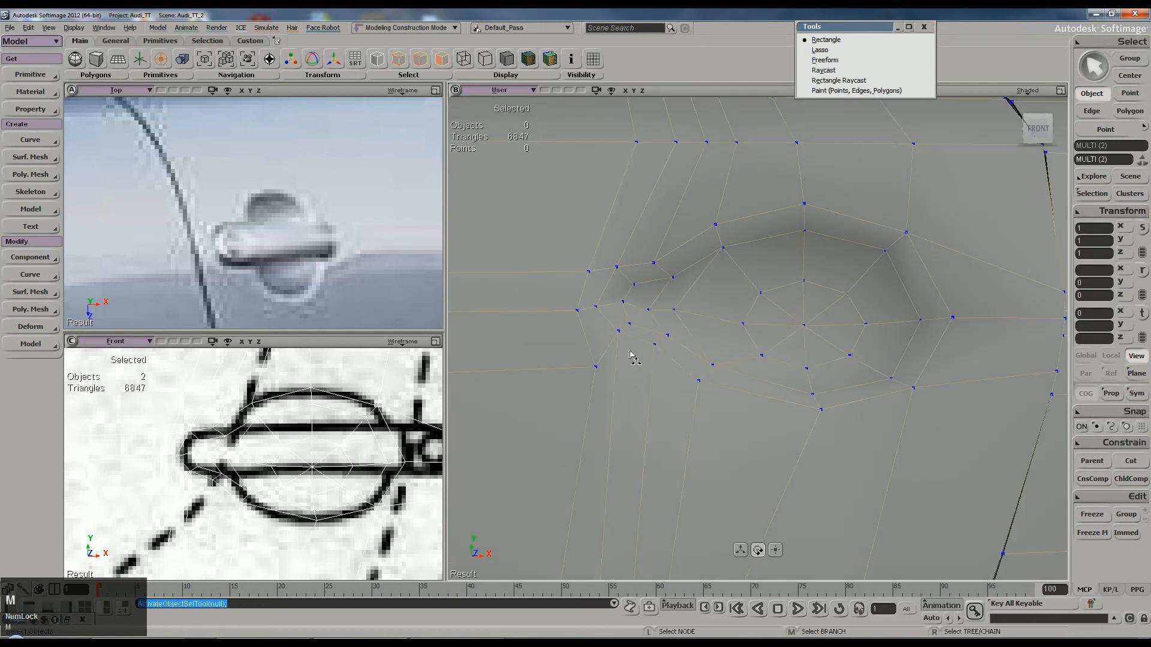
left_click(617, 337)
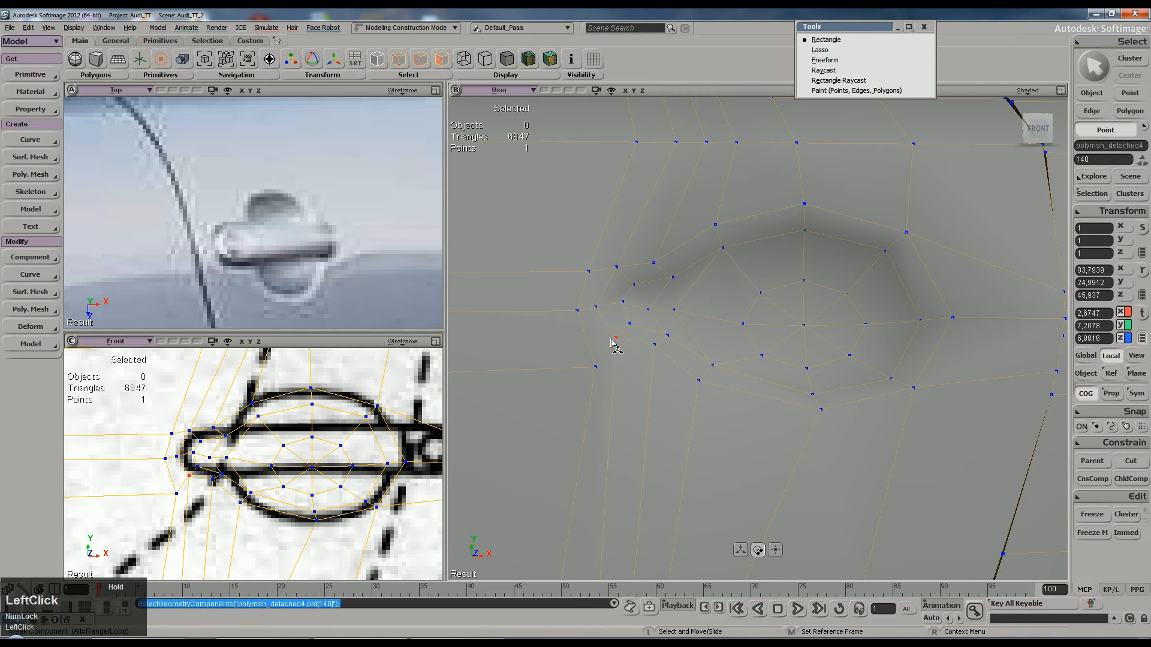
key("space")
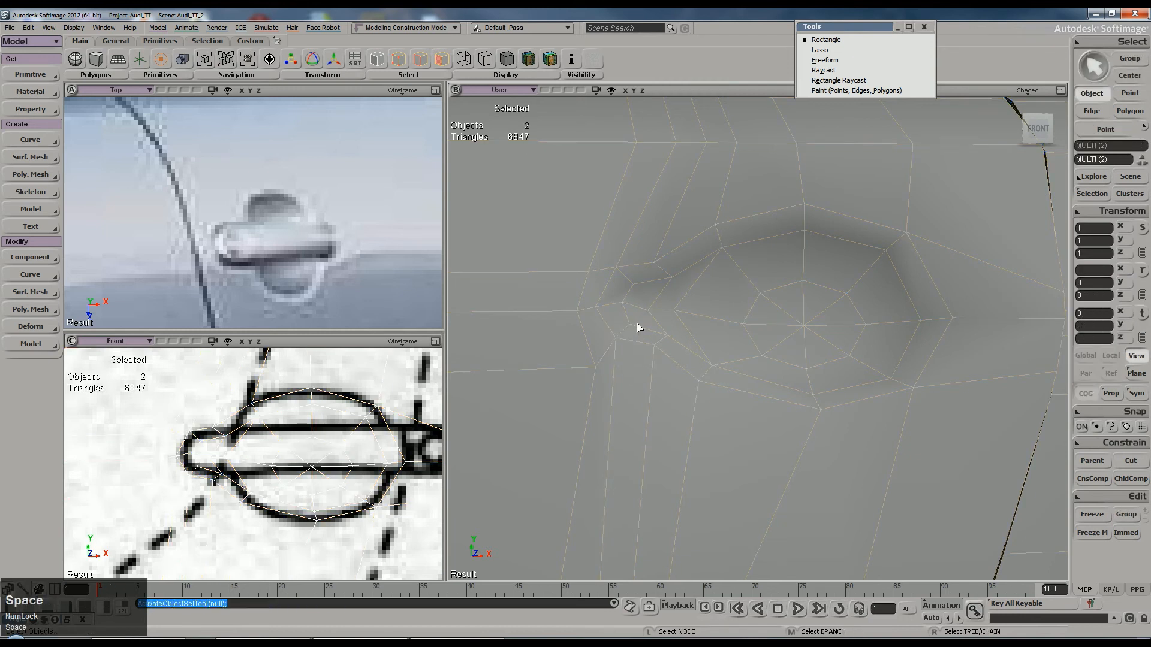
Step: Add a chain of edges just below the recess's lower rim, from the grid point by the narrow tip across five vertical edges
scroll(640, 328, "down", 1)
right_click_drag(665, 347, 689, 374)
right_click_drag(890, 376, 799, 367)
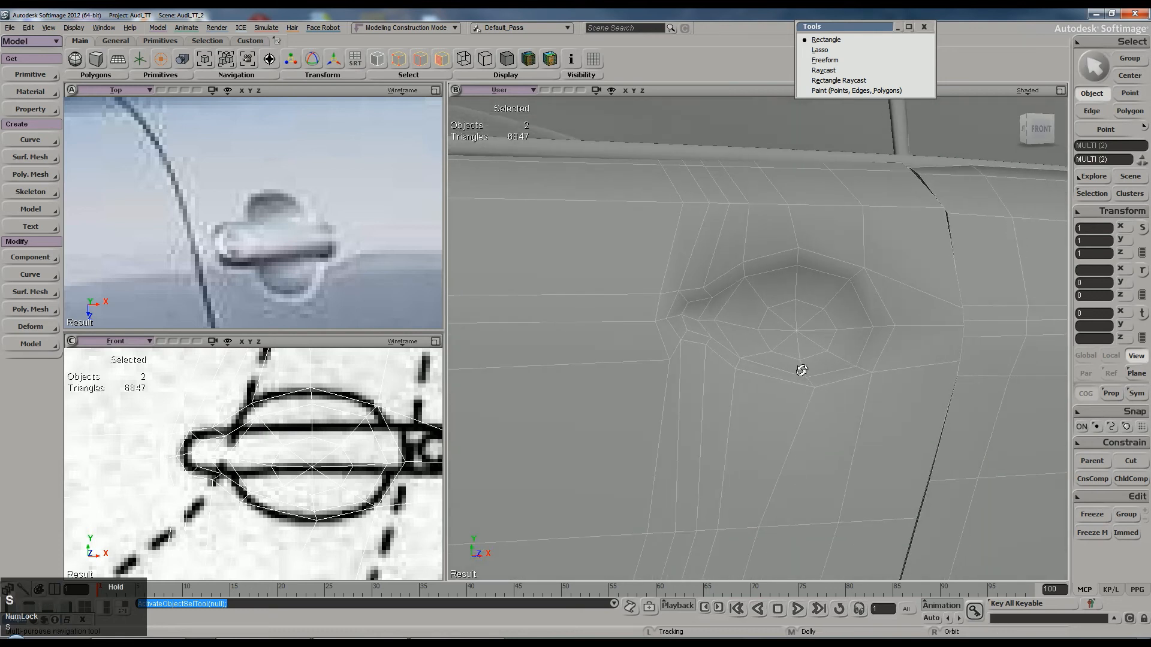
key("backslash")
left_click(671, 363)
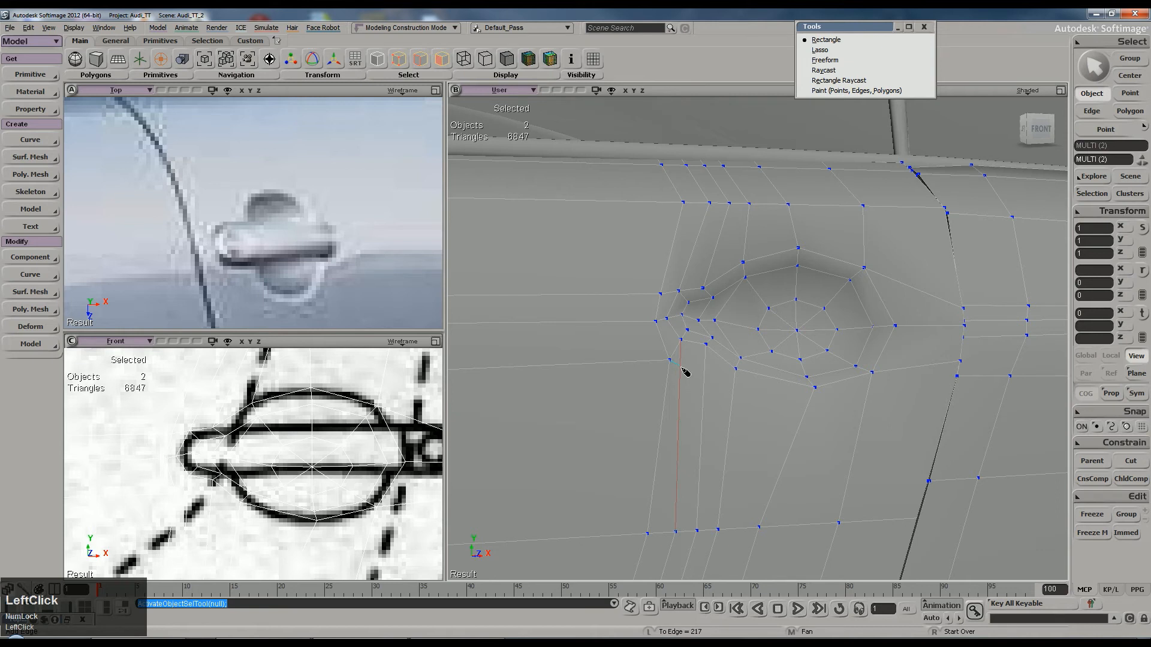
left_click(685, 372)
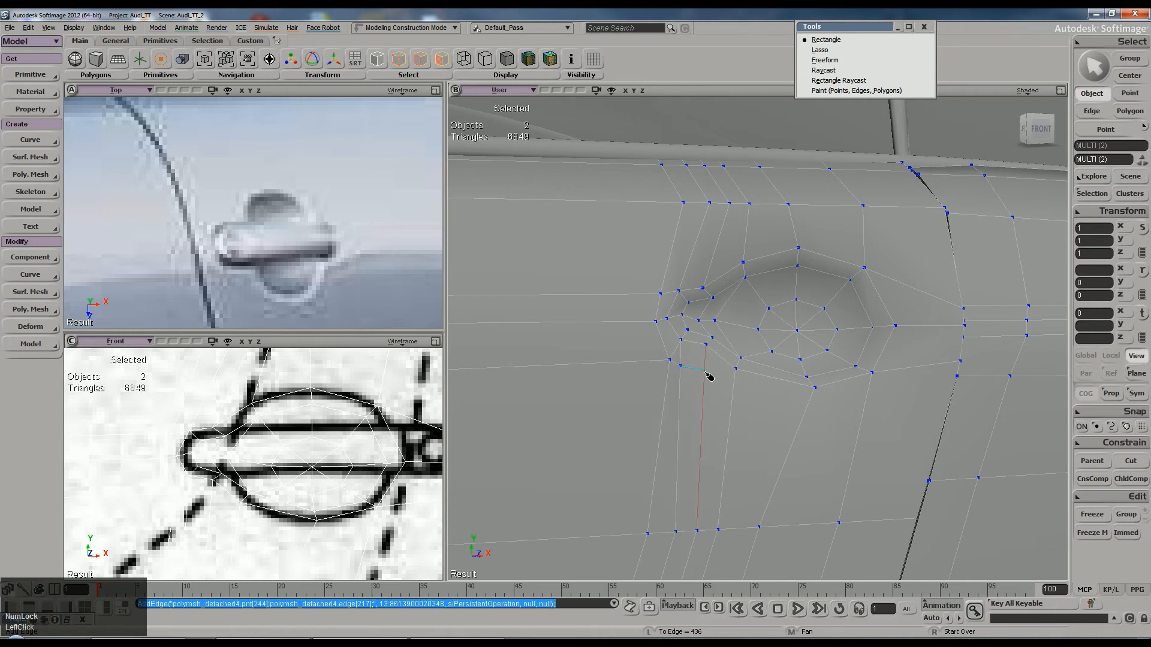
left_click(711, 376)
left_click(735, 390)
left_click(813, 406)
left_click(874, 405)
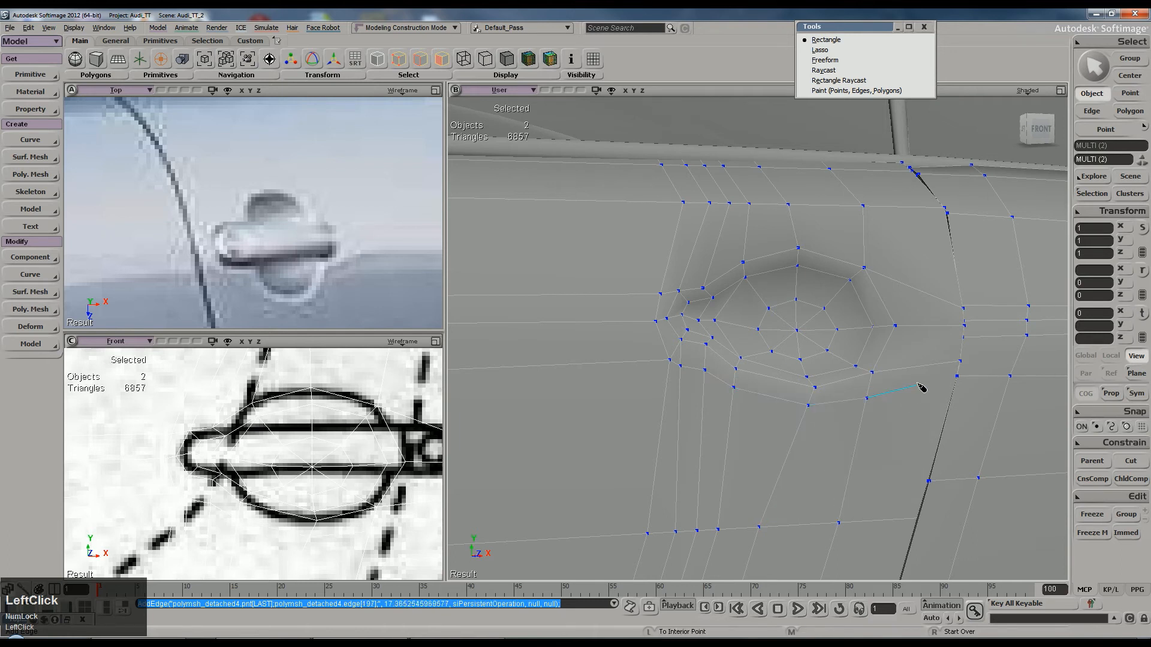
right_click_drag(919, 385, 874, 364)
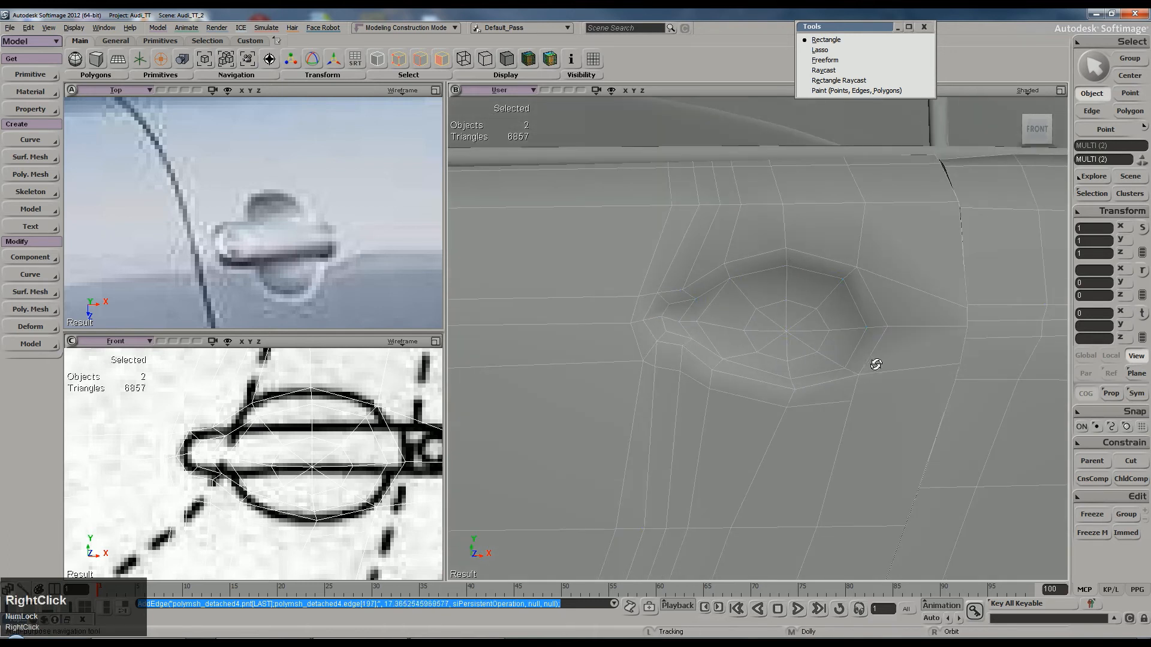
Step: Isolate the selected meshes in the User view and restrict the isolation to the door panel alone
right_click(590, 96)
left_click(629, 224)
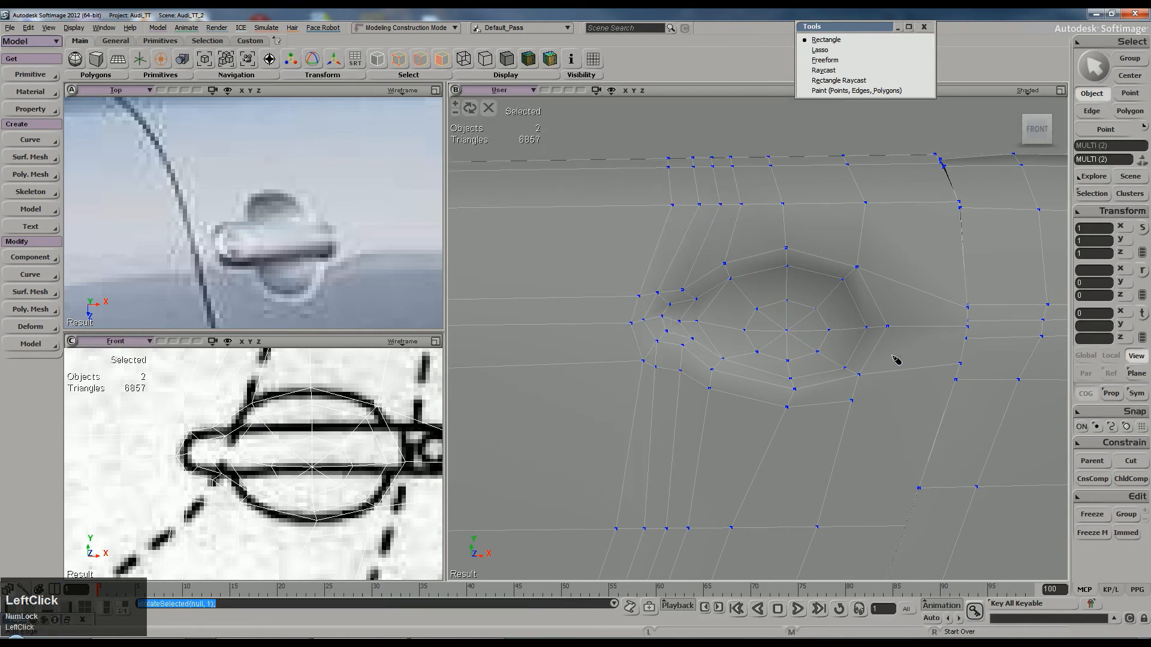
key("s")
middle_click_drag(893, 357, 868, 355)
left_click_drag(868, 354, 820, 345)
key("space")
left_click(786, 373)
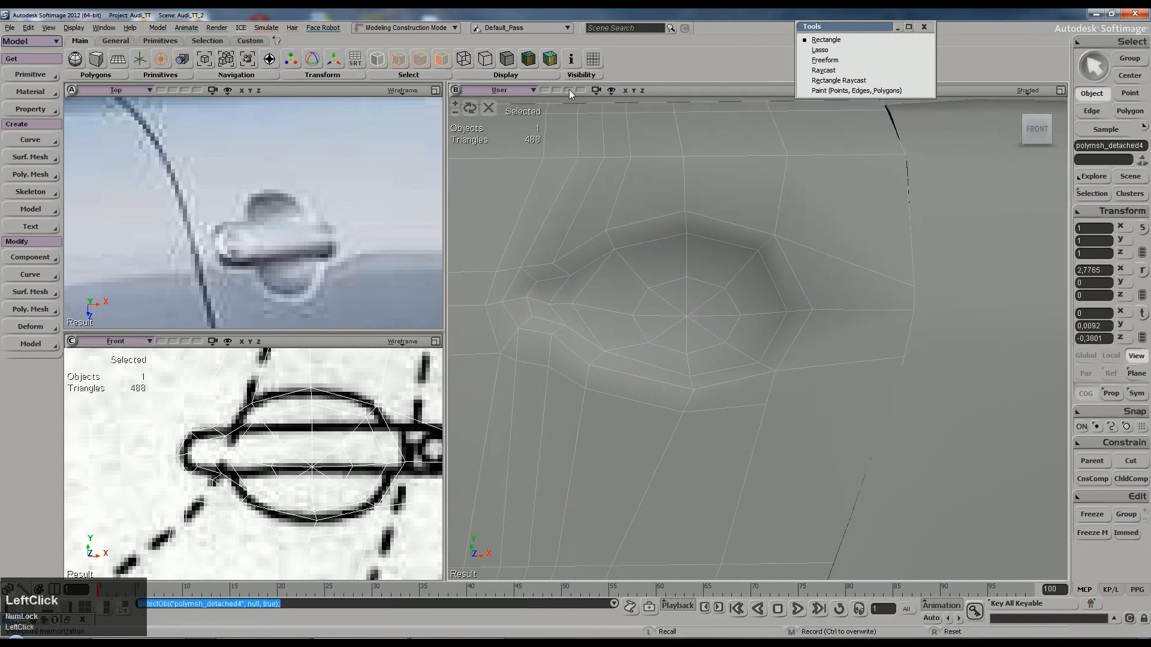
scroll(771, 329, "down", 4)
scroll(812, 321, "up", 2)
key("s")
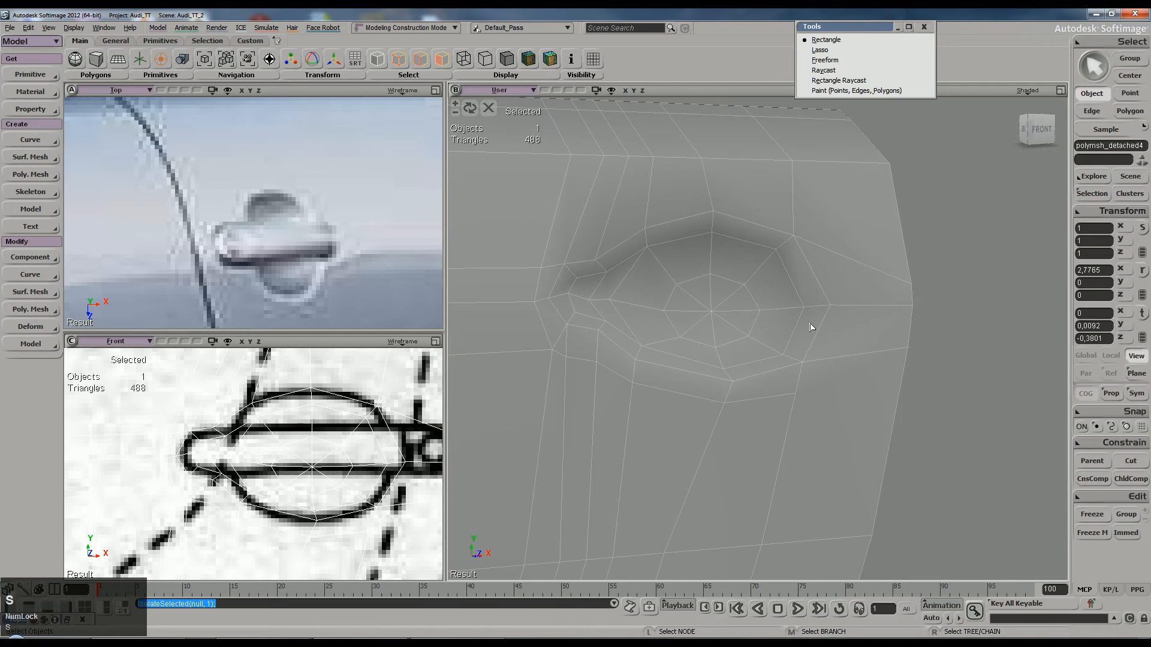
Step: Extend the new edge chain below the recess to the door panel's rear border and across its folded return
key("backslash")
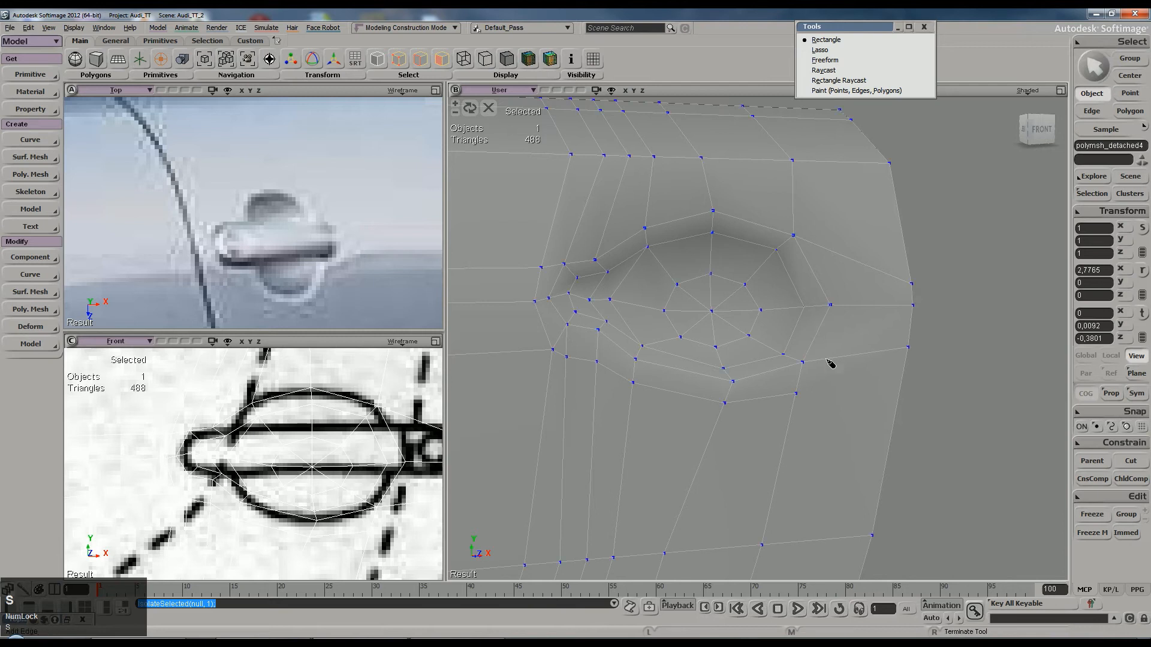
left_click(796, 395)
left_click(903, 384)
right_click_drag(760, 372, 812, 354)
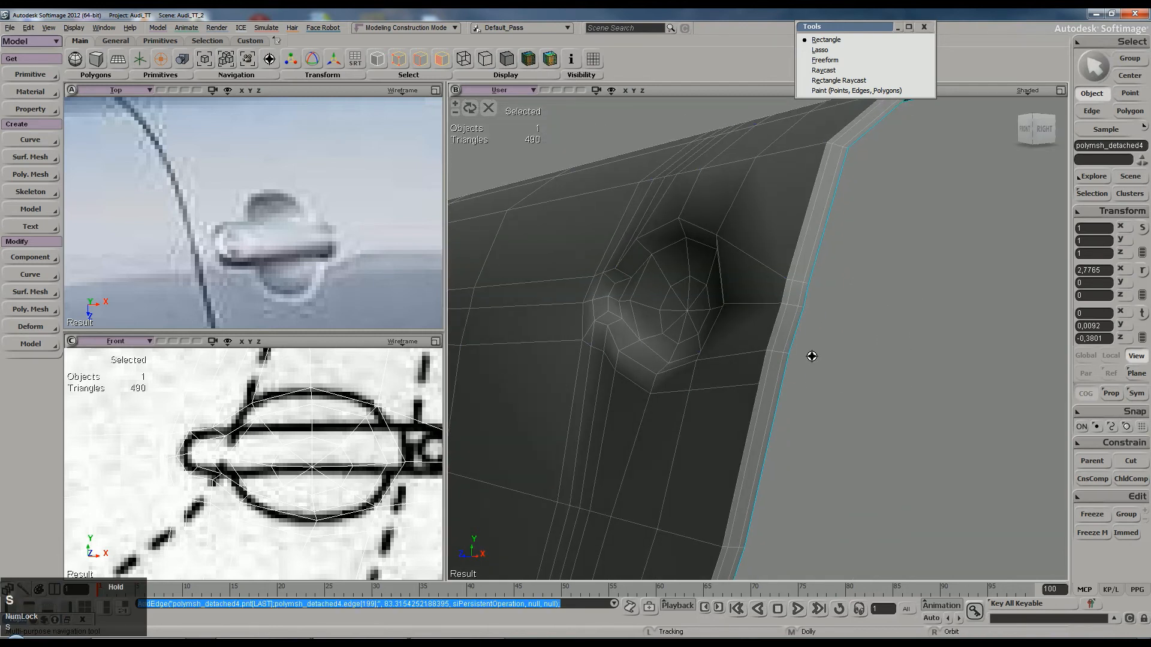
left_click(782, 383)
key("space")
key("s")
right_click_drag(780, 367, 823, 349)
left_click_drag(823, 349, 879, 364)
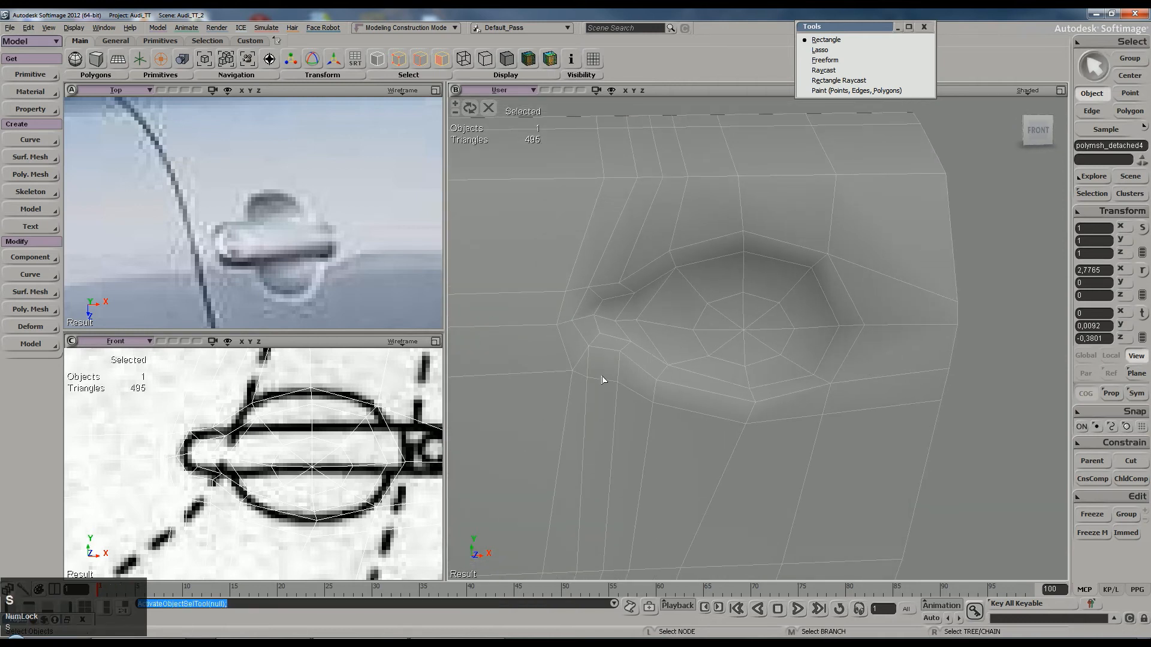
Step: Dissolve the vertical edge chain running from the lower lip at the recess's narrow end down to the door panel's lower border
left_click_drag(611, 367, 663, 360)
key("e")
left_click(700, 353)
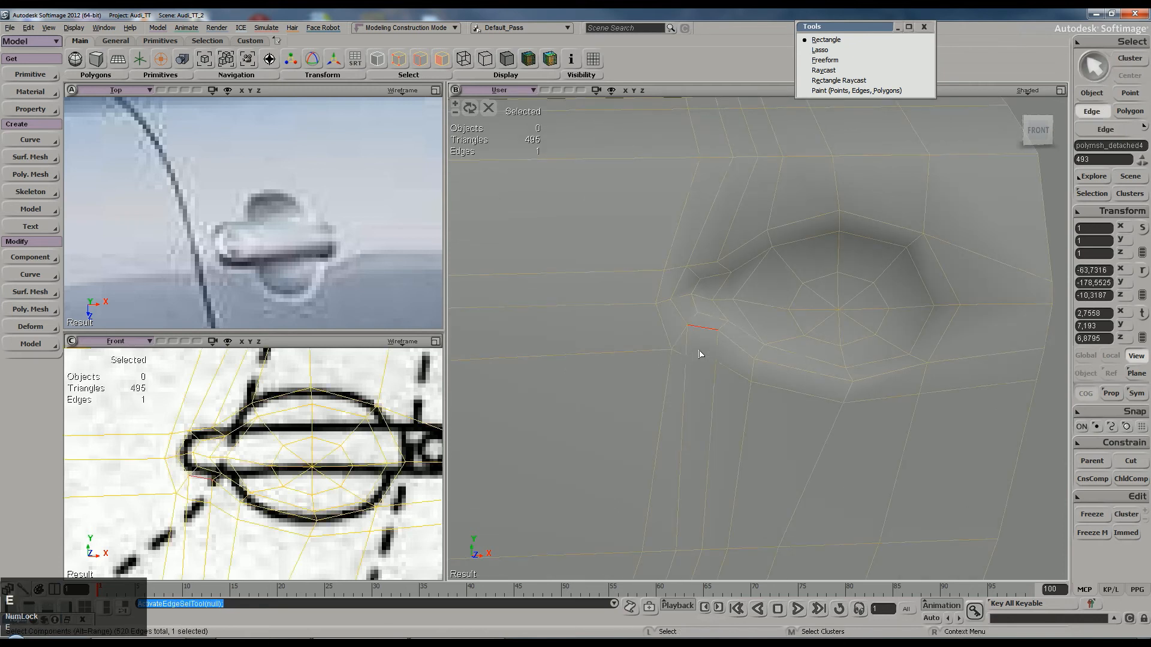
middle_click(686, 384, "alt")
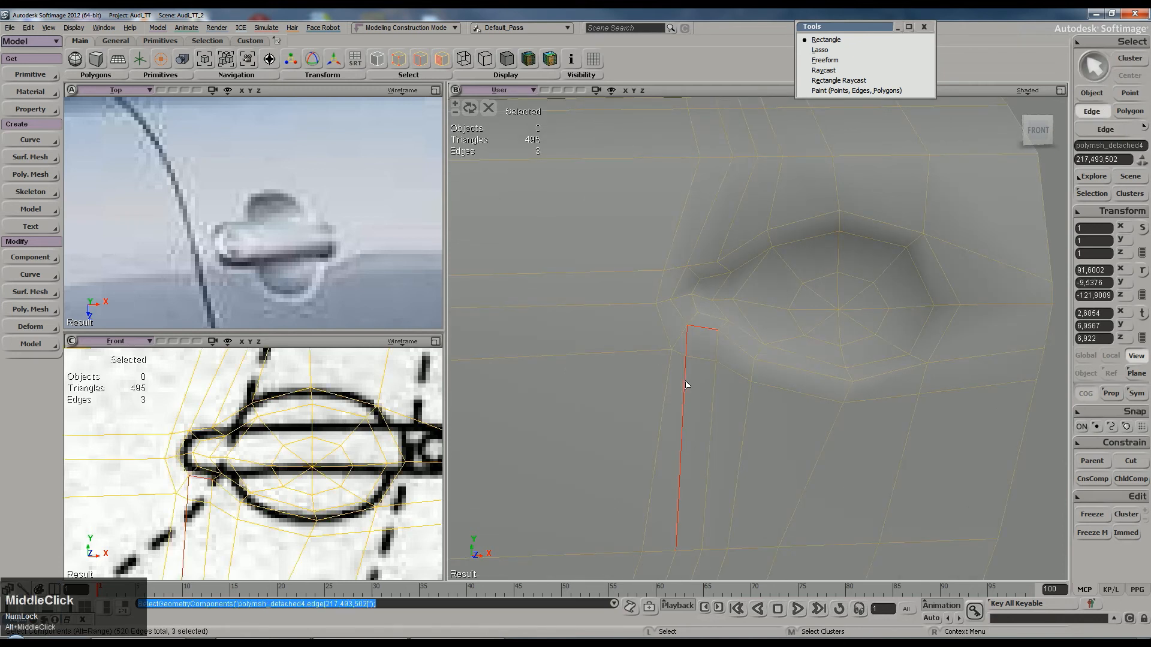
left_click(706, 333, "ctrl+shift")
scroll(710, 347, "down", 4)
key("s")
left_click_drag(703, 432, 754, 265)
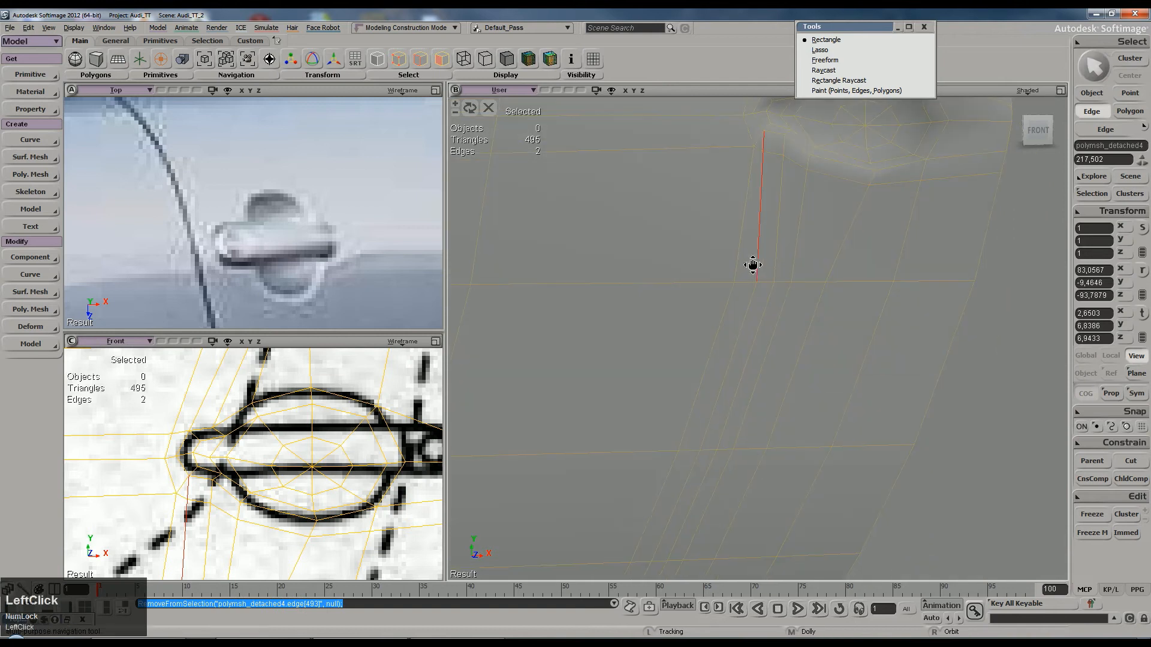
middle_click(751, 323, "alt+shift")
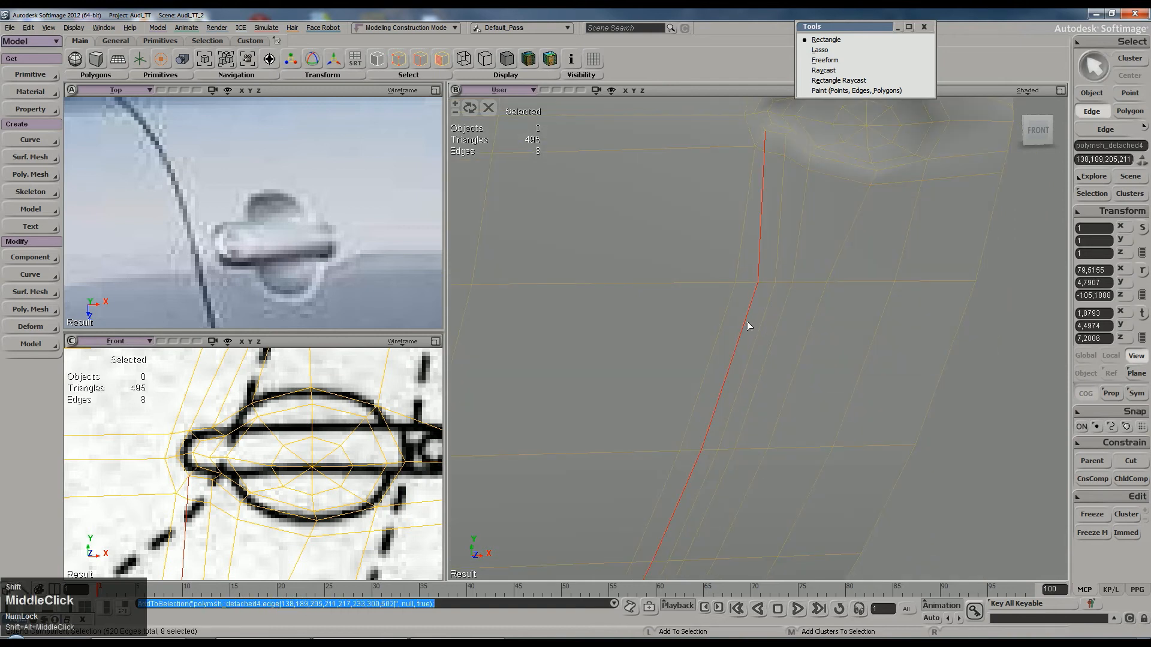
key("s")
left_click_drag(740, 378, 867, 429)
key("Delete")
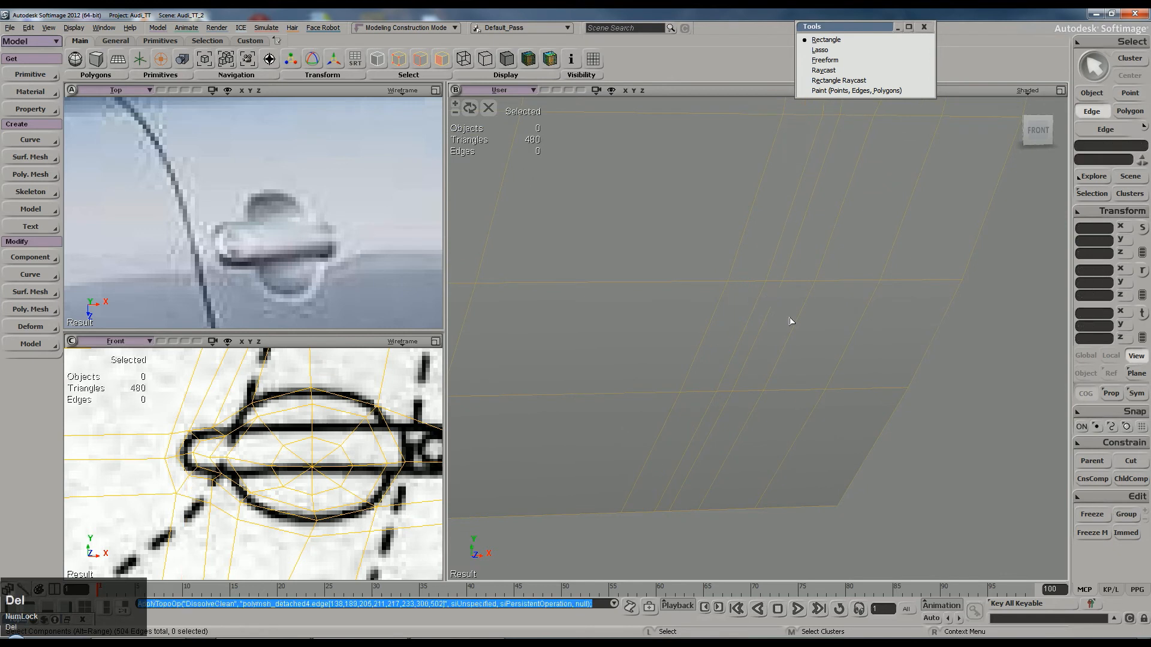
Step: Preview the door panel two subdivision levels higher, inspect the recess from an angle, and restore the unsmoothed cage
key("s")
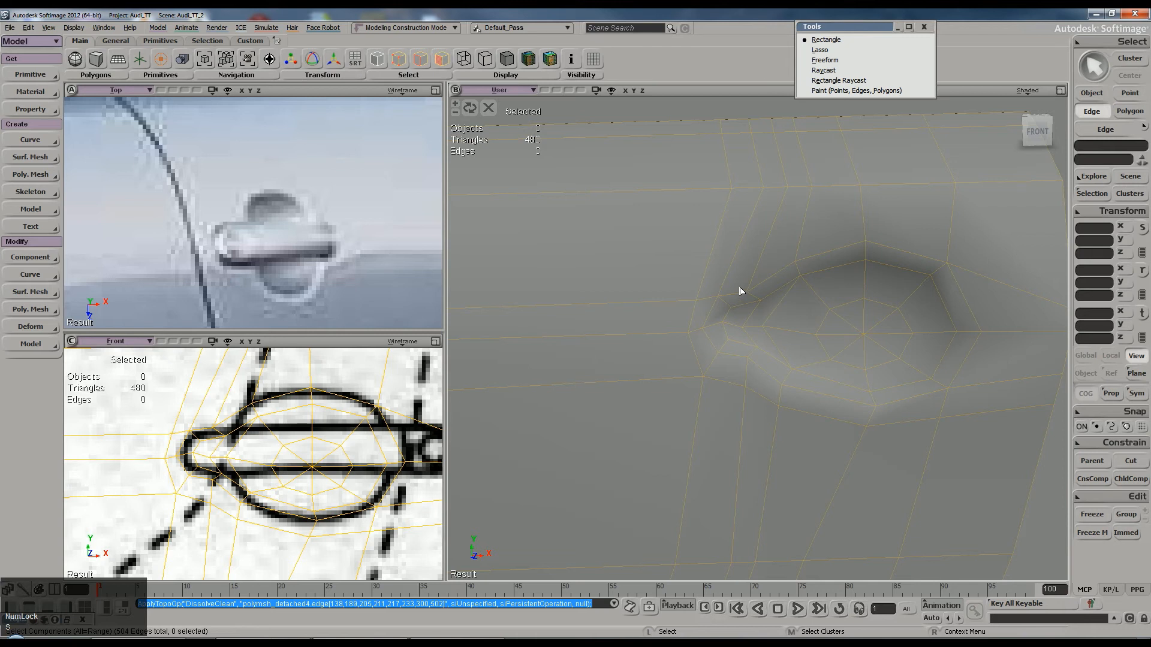
key("KP_Add")
key("KP_Add")
key("space")
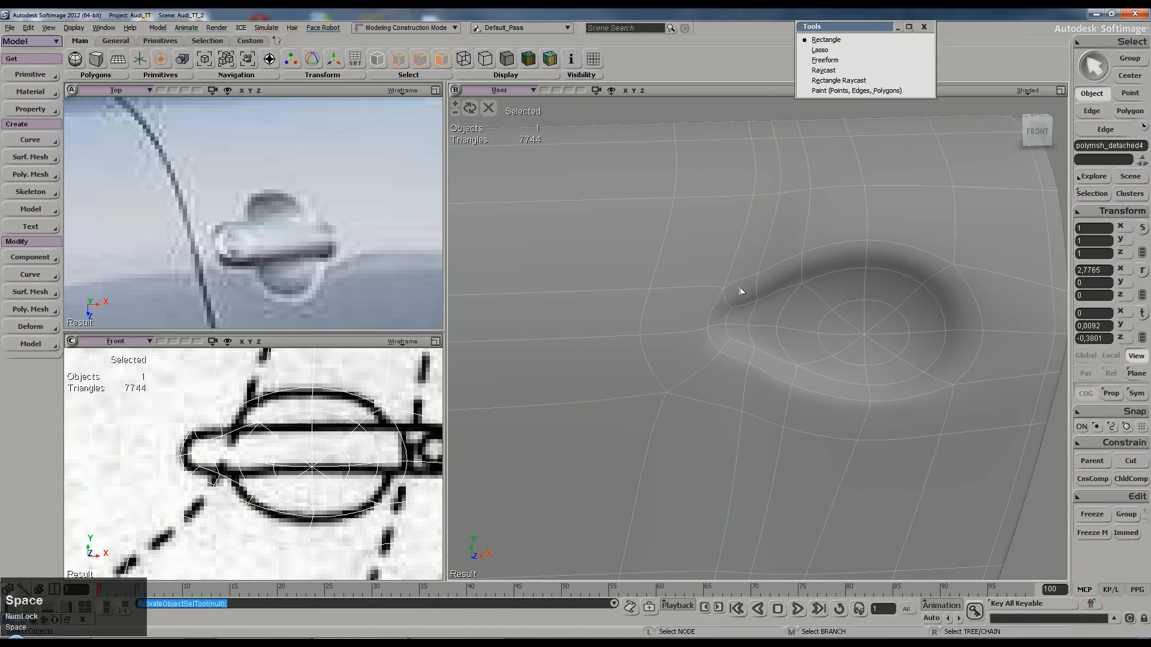
scroll(740, 292, "down", 4)
left_click_drag(956, 509, 944, 450)
key("s")
right_click_drag(763, 420, 841, 483)
left_click(828, 416)
key("s")
key("KP_Subtract")
key("KP_Subtract")
Step: Nudge the point just below the lower lip at the recess's narrow end slightly, then return to object selection
key("s")
key("t")
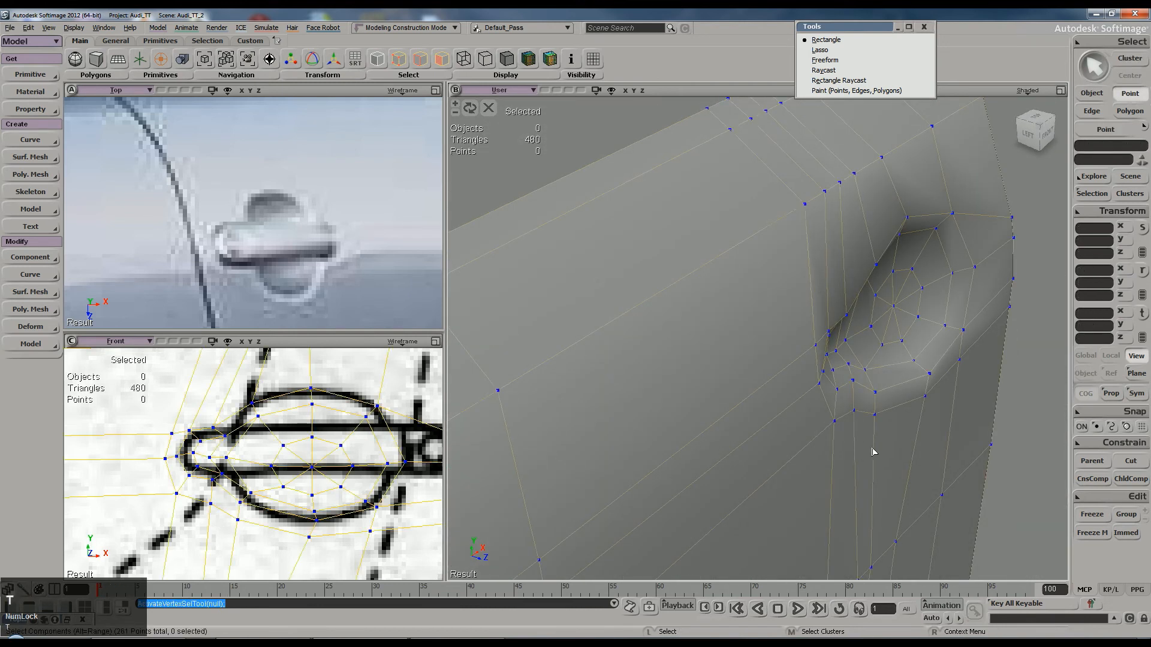
left_click(861, 425)
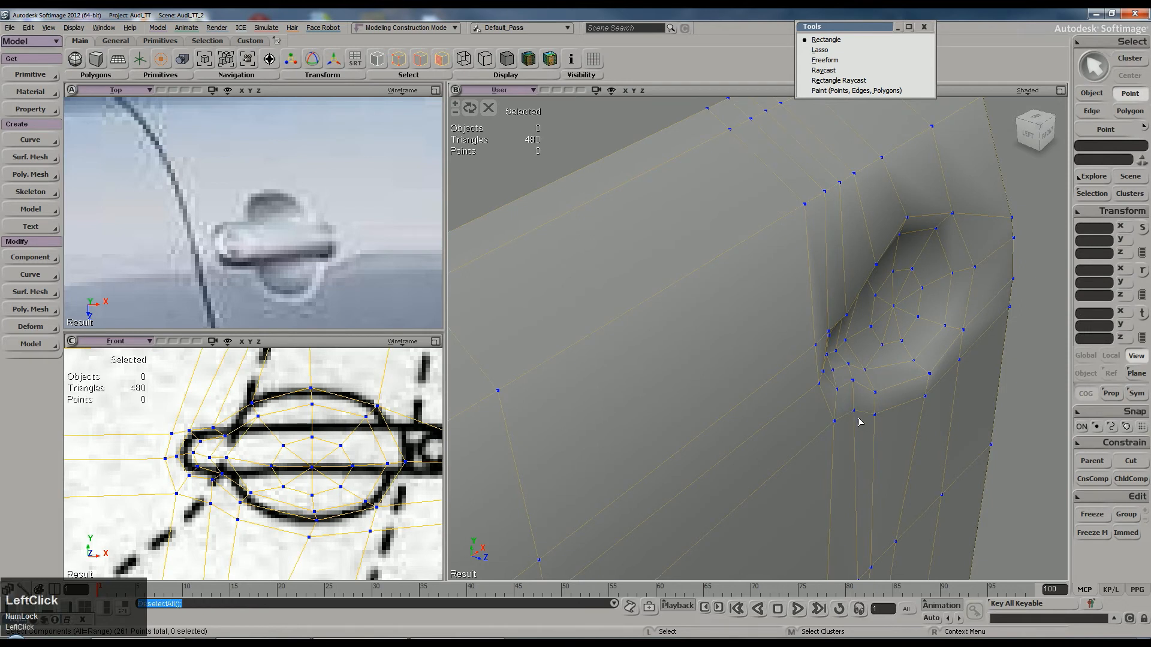
left_click_drag(868, 428, 867, 428)
scroll(862, 434, "up", 4)
scroll(828, 432, "down", 4)
key("s")
right_click_drag(826, 393, 781, 466)
key("v")
left_click_drag(768, 392, 771, 397)
key("s")
right_click_drag(829, 416, 786, 318)
scroll(803, 418, "up", 3)
key("space")
key("s")
key("s")
Step: Tweak the rim points at the recess's narrow end, moving the lower inner one downward and the upper one up and inward
key("m")
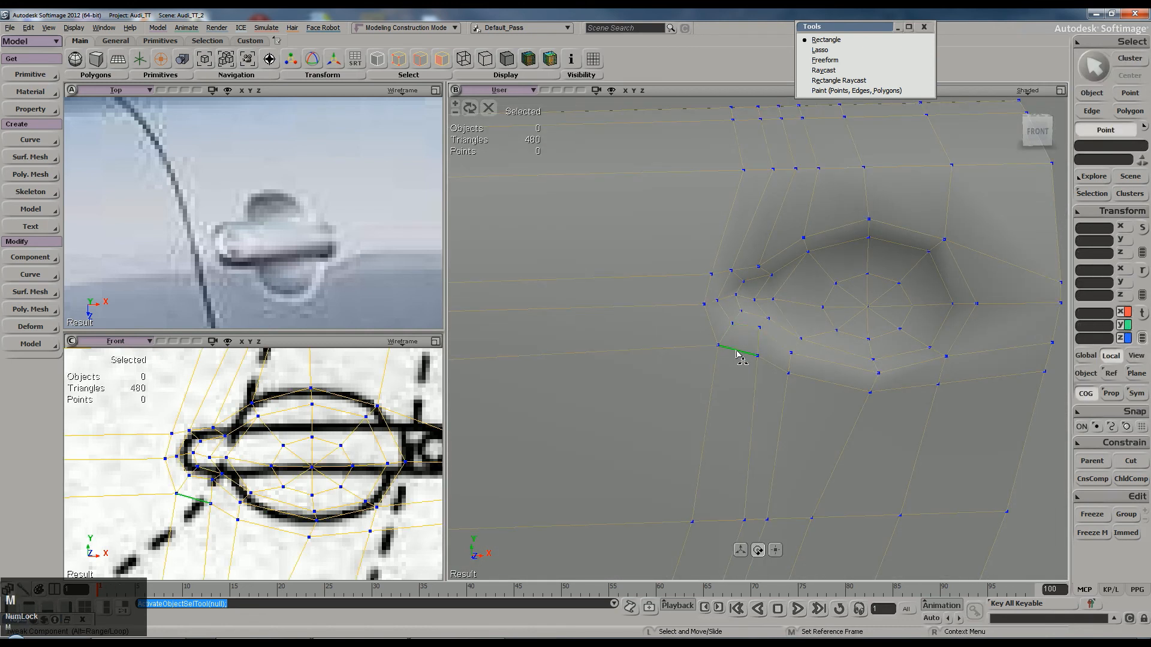
left_click(762, 330)
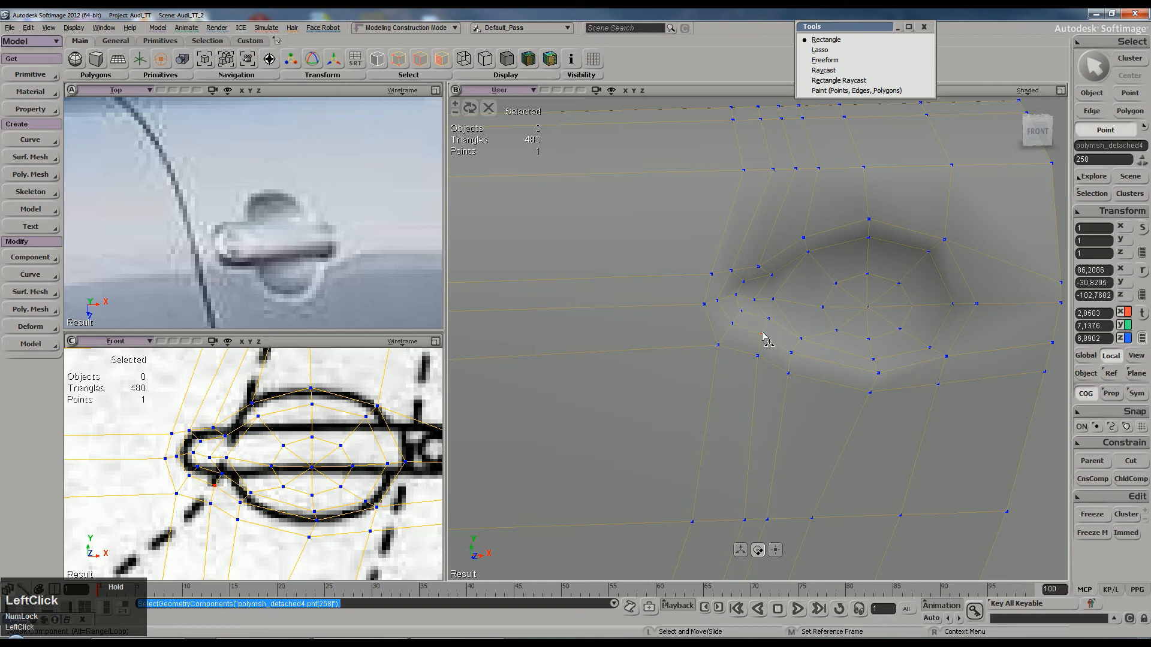
left_click(768, 295)
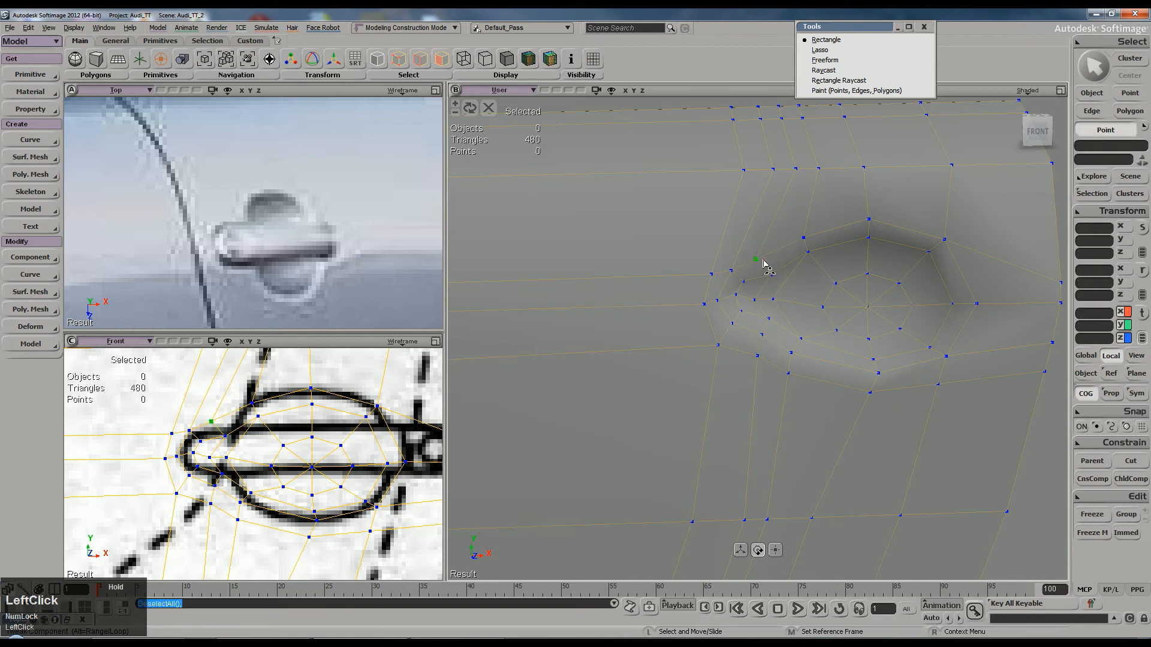
mouse_move(758, 262)
left_mouse_down()
mouse_move(777, 286)
mouse_move(765, 264)
left_mouse_up()
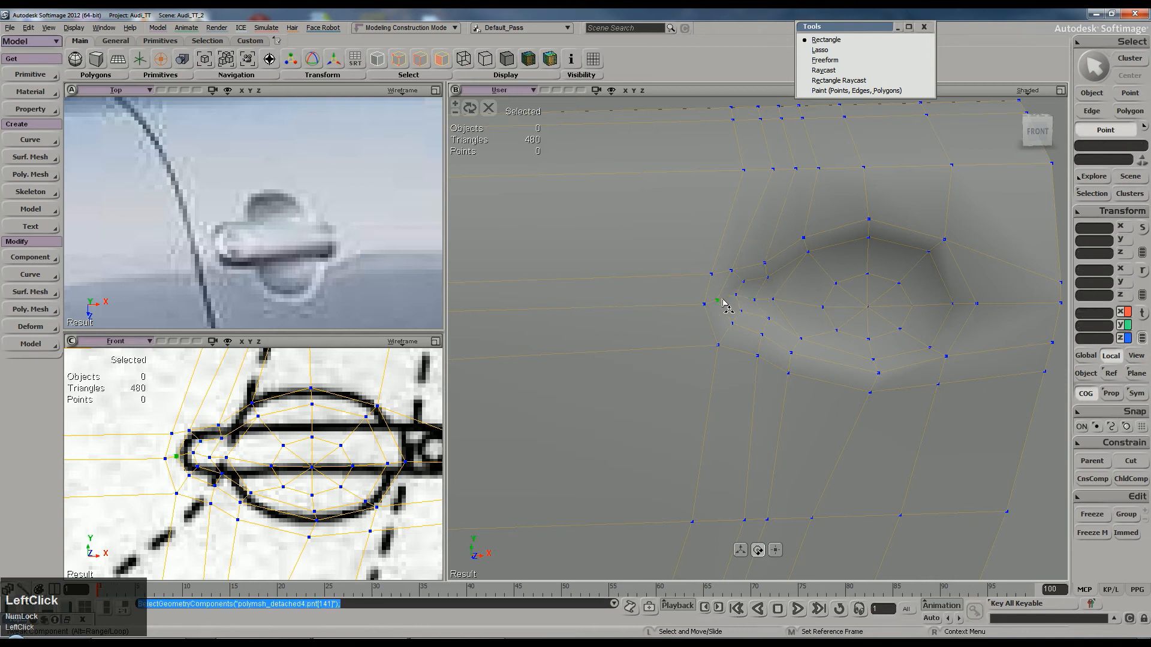
Step: Flatten the horizontal row of six points from the narrow tip into the recess by scaling them vertically
left_click_drag(704, 307, 813, 314)
key("t")
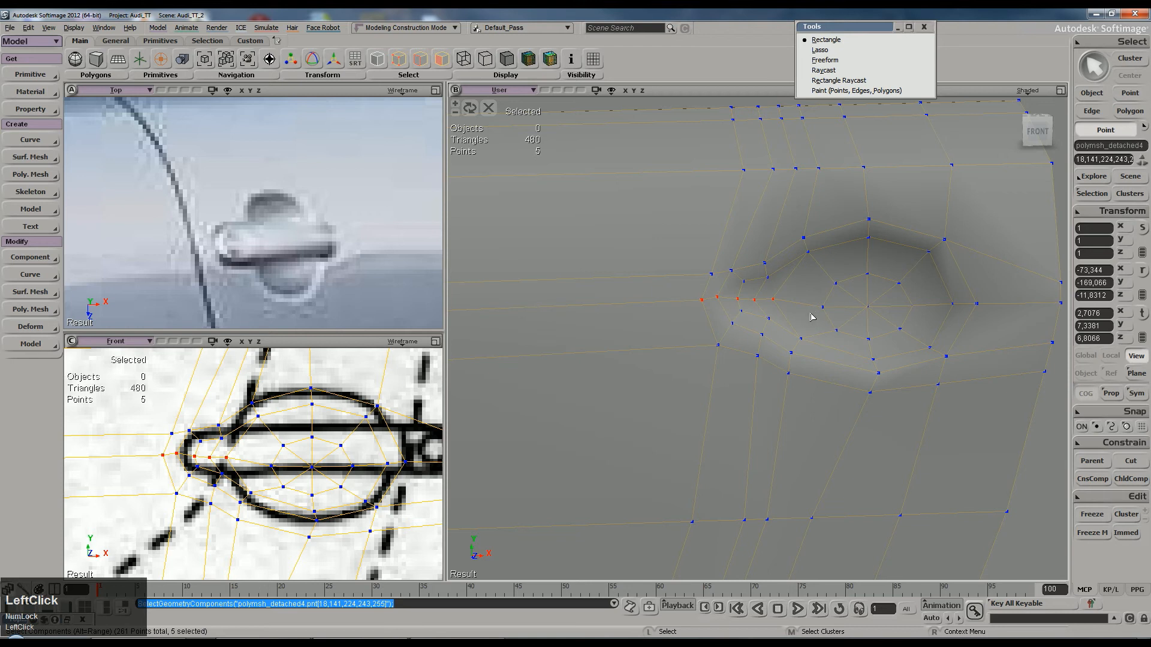
left_click(822, 307, "shift")
key("x")
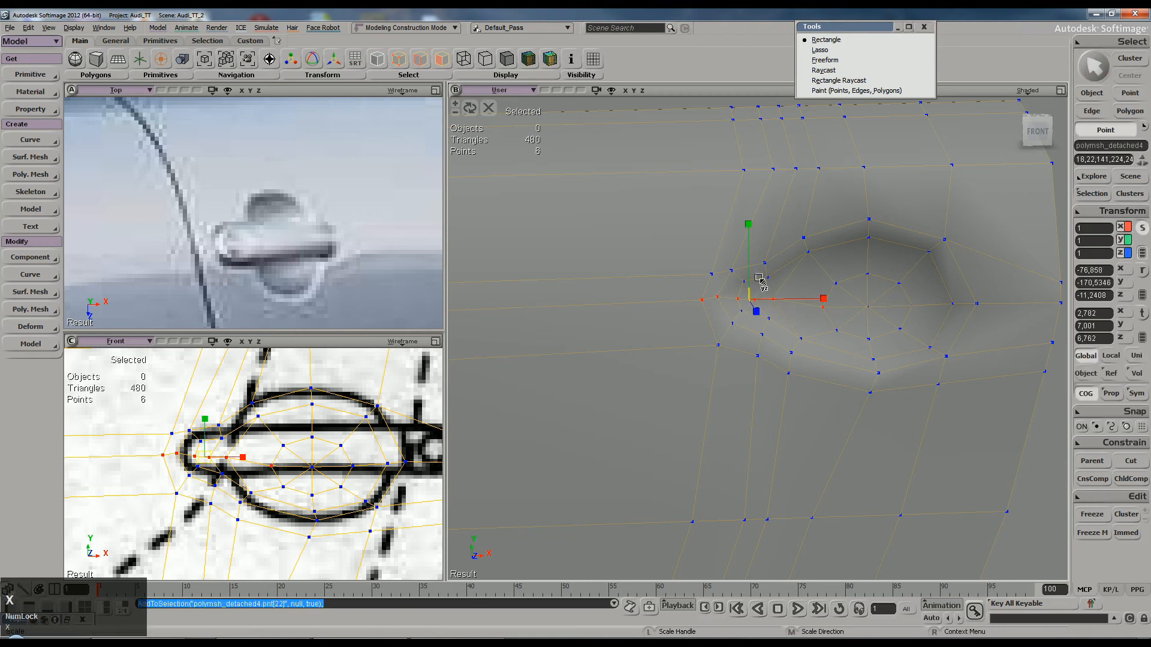
left_click_drag(753, 235, 758, 242)
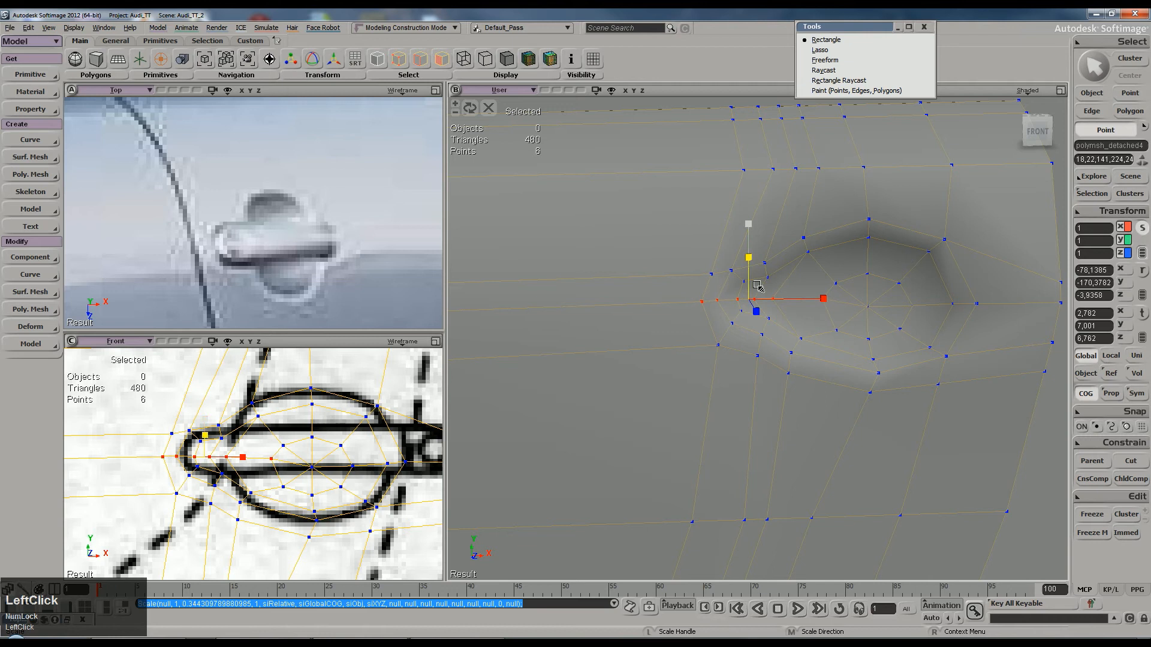
key("space")
key("s")
right_click_drag(822, 366, 792, 346)
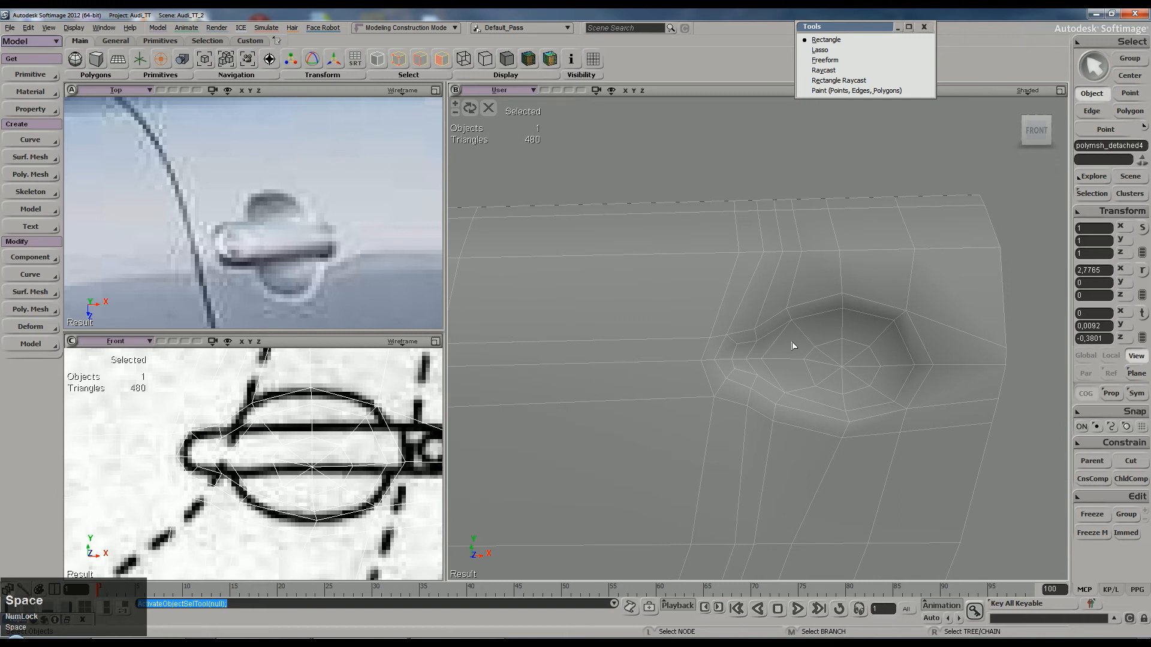
Step: Split the parallel vertical edges at about 63 percent to add a horizontal edge loop just above the recess
key("t")
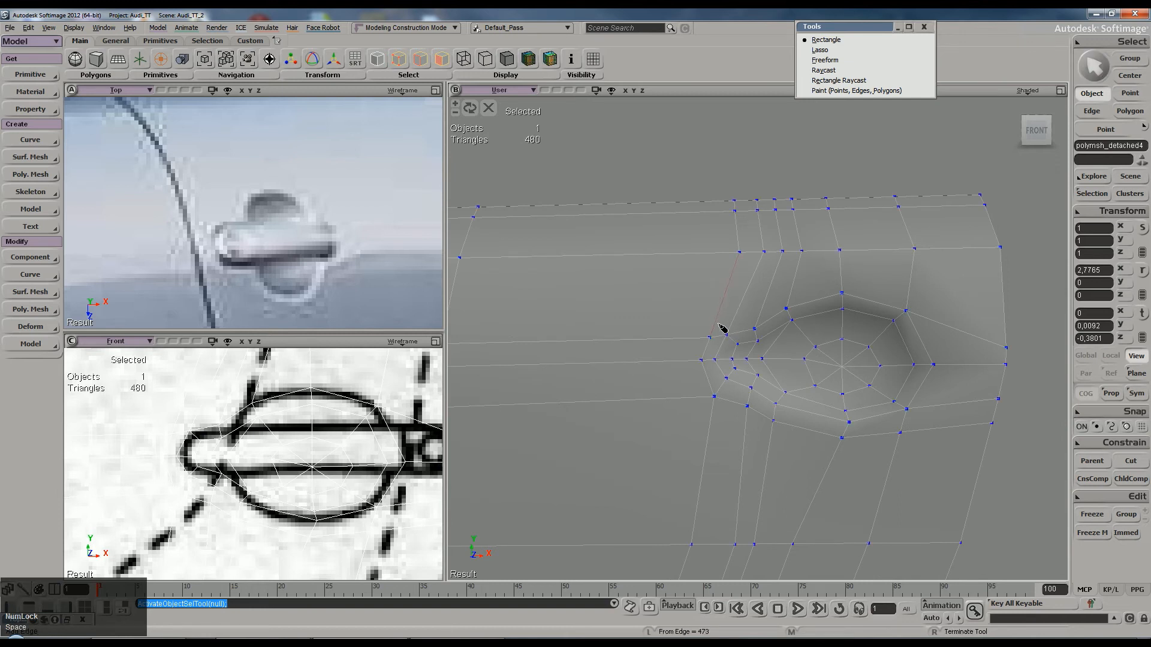
middle_click(749, 311)
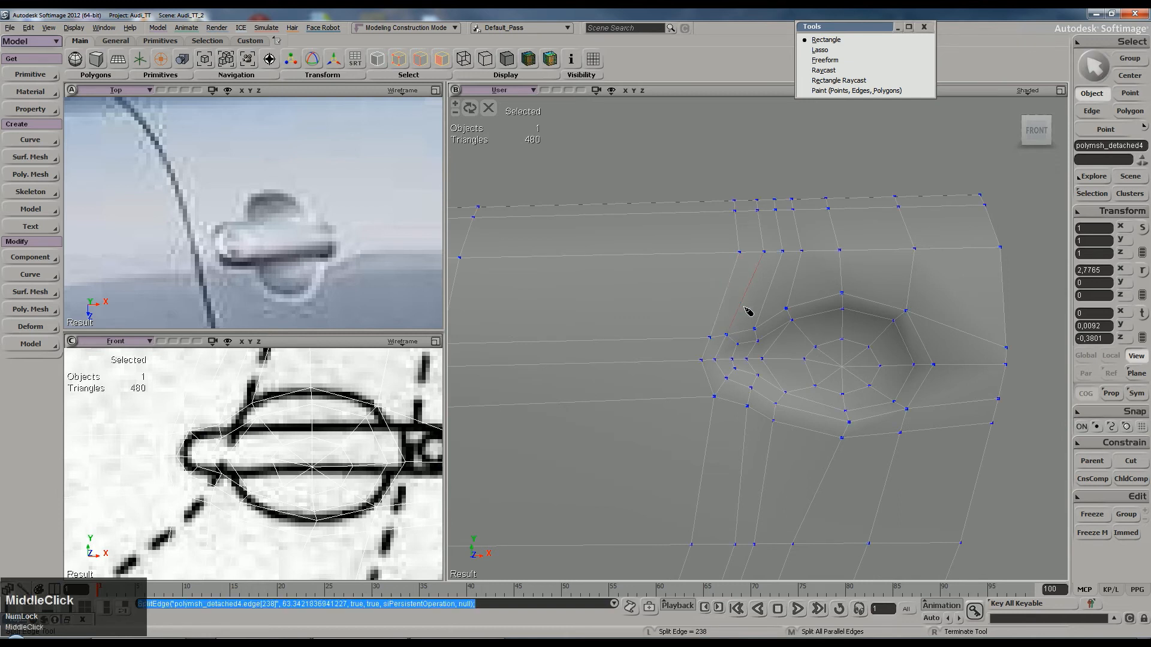
key("space")
Step: Preview the door panel two subdivision levels higher and examine how the surface flows around the recess
scroll(807, 377, "down", 3)
right_click_drag(806, 378, 788, 325)
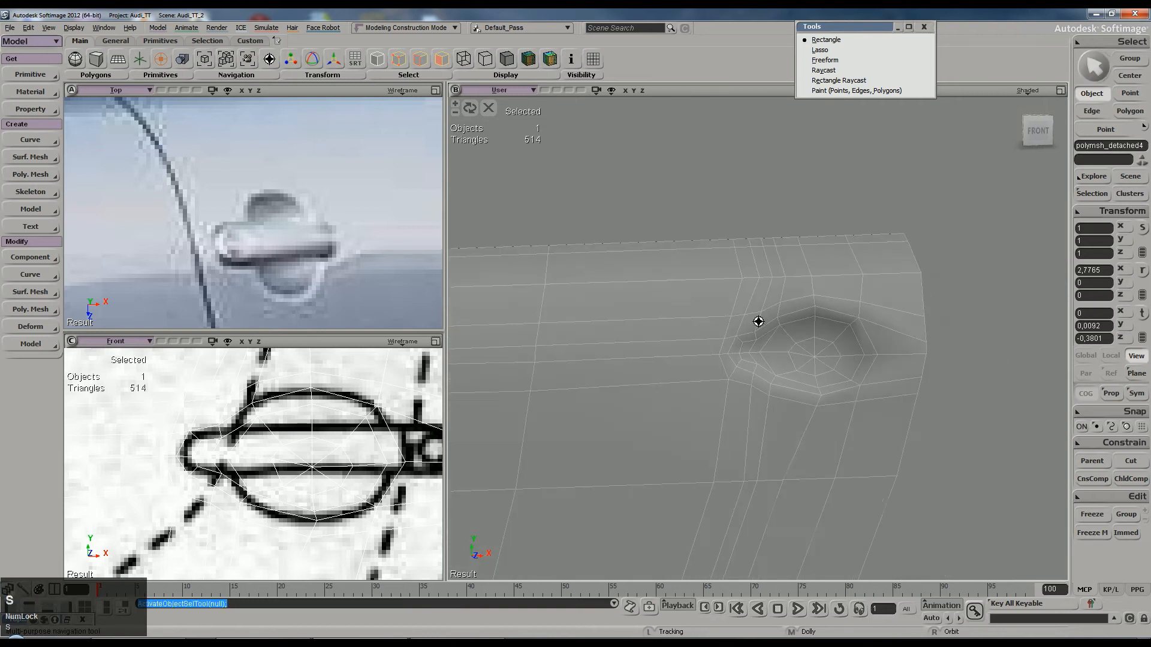
scroll(788, 326, "up", 3)
key("plus")
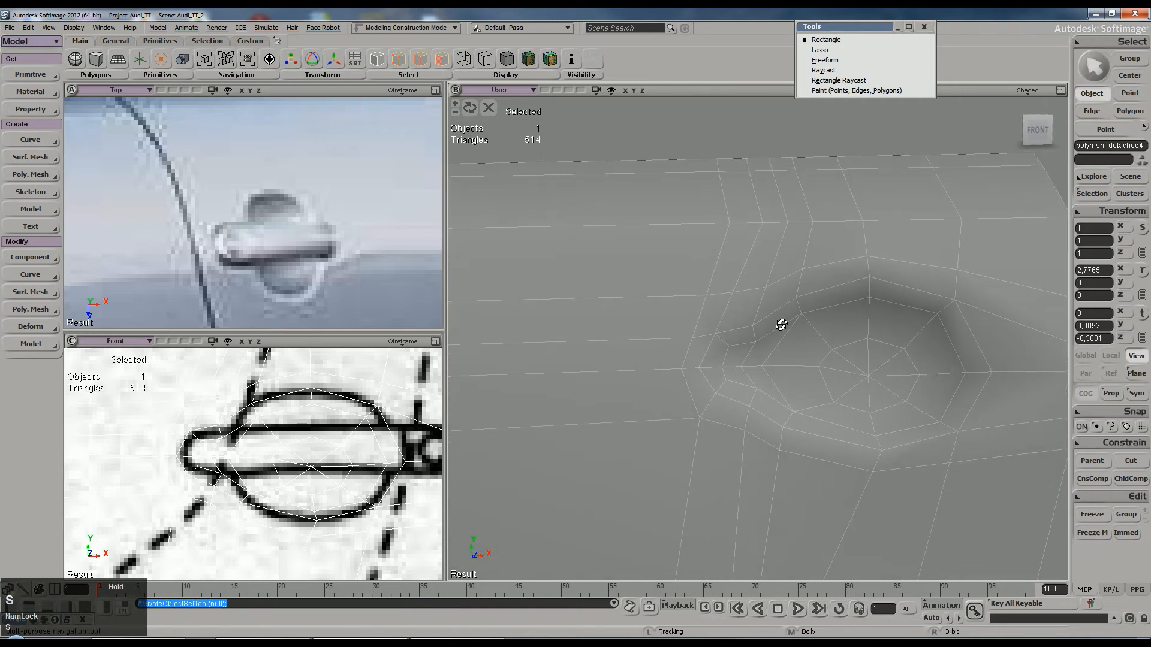
key("plus")
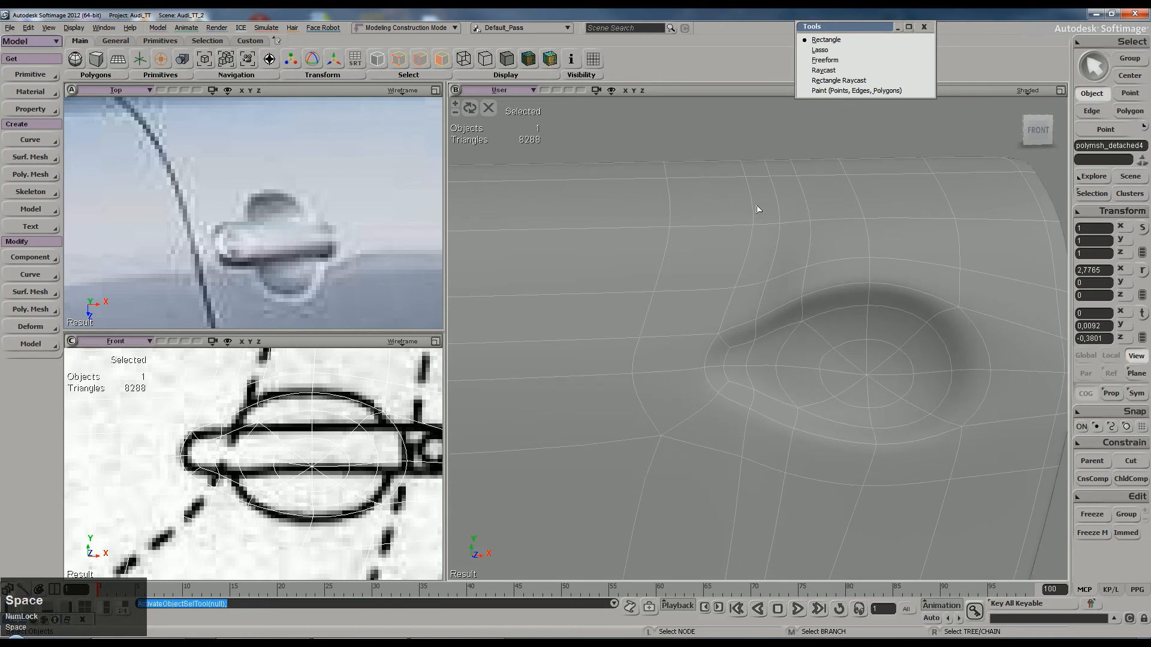
left_click(735, 137)
mouse_move(779, 359)
right_mouse_down()
mouse_move(804, 395)
mouse_move(809, 385)
mouse_move(788, 403)
mouse_move(791, 260)
mouse_move(789, 341)
right_mouse_up()
left_click(788, 403)
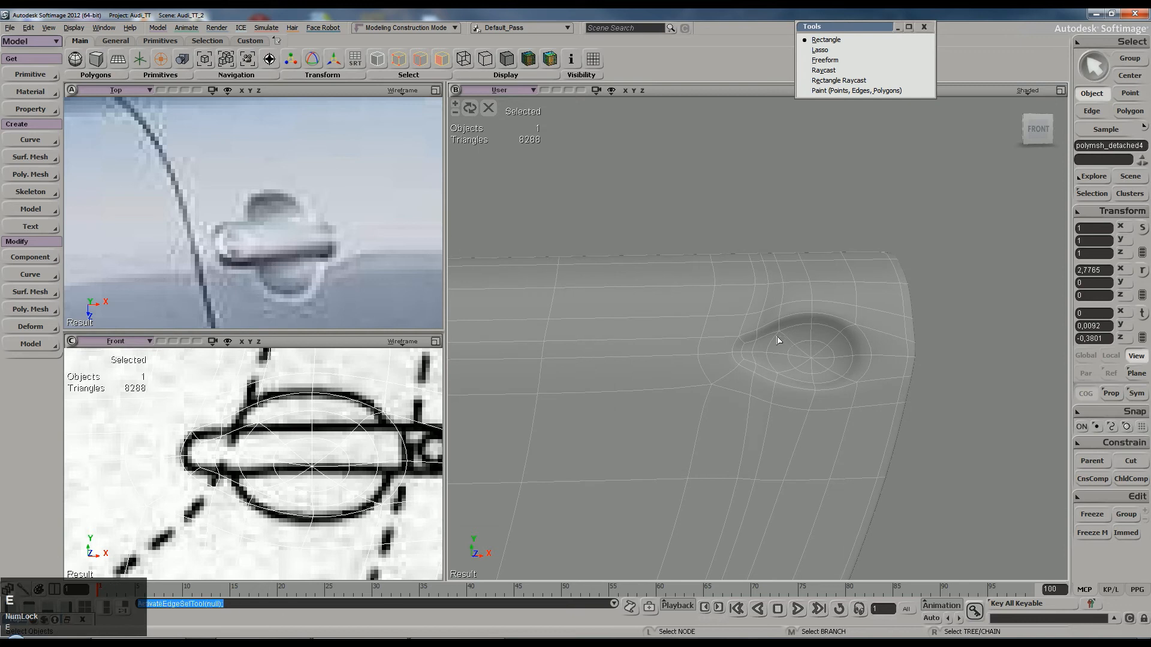
Step: Dissolve the vertical edge loop that runs from the panel's upper border through the recess's narrow end
key("e")
middle_click(769, 297, "alt")
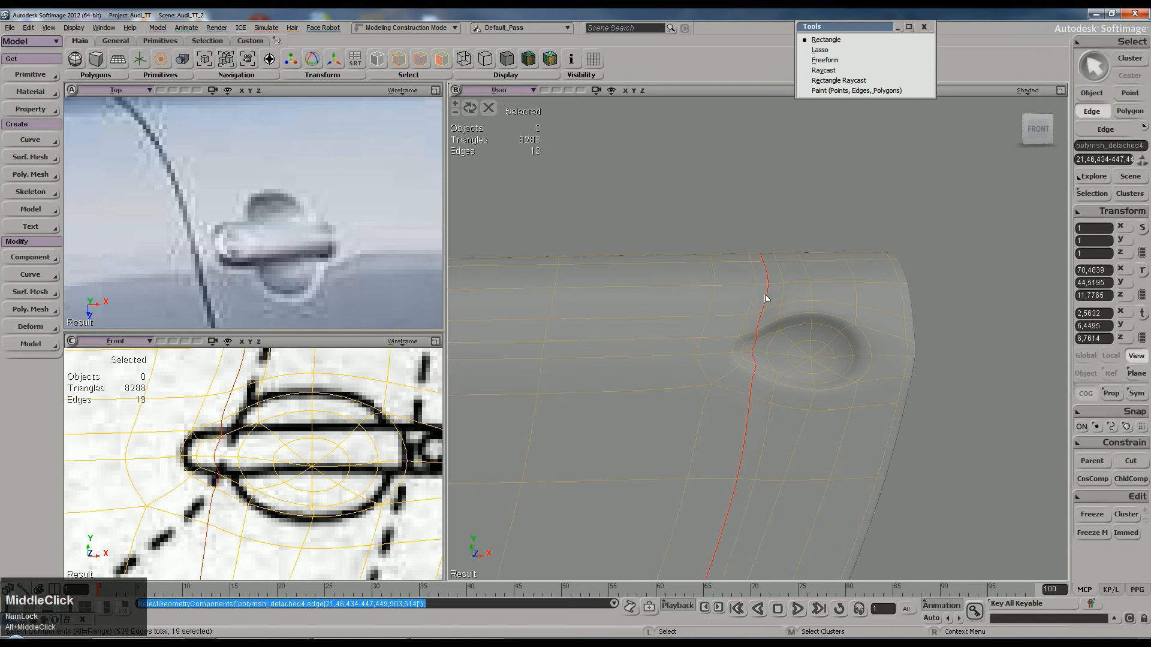
key("Delete")
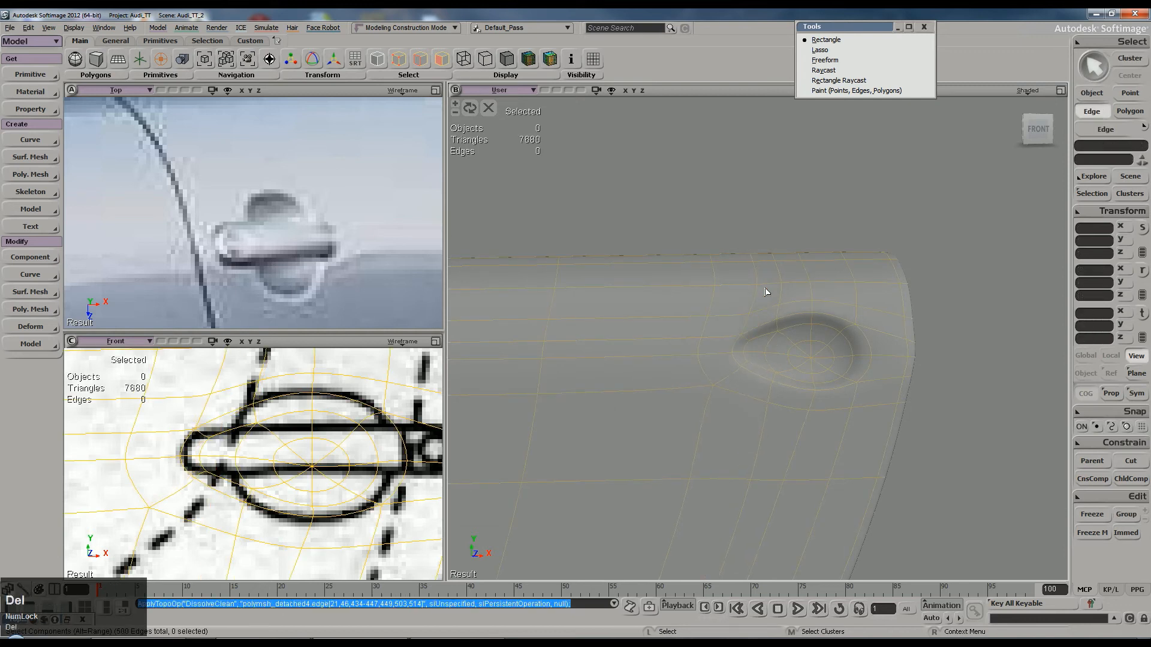
Step: Inspect the smoothed recess with the panel deselected, then reselect the panel and restore its unsmoothed cage
left_click(766, 292)
right_click_drag(822, 311, 812, 372)
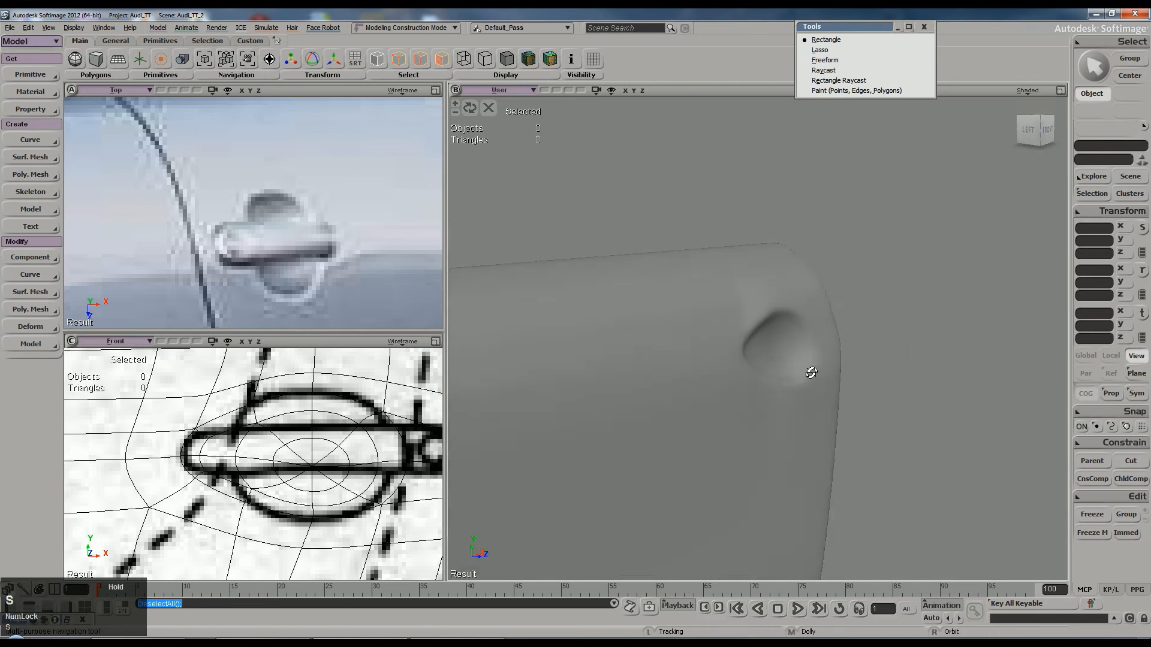
left_click(765, 329)
right_click_drag(766, 329, 774, 436)
key("minus")
key("minus")
key("s")
Step: Dissolve the vertical edge chains meeting the recess's upper and lower rims between its narrow end and center
key("e")
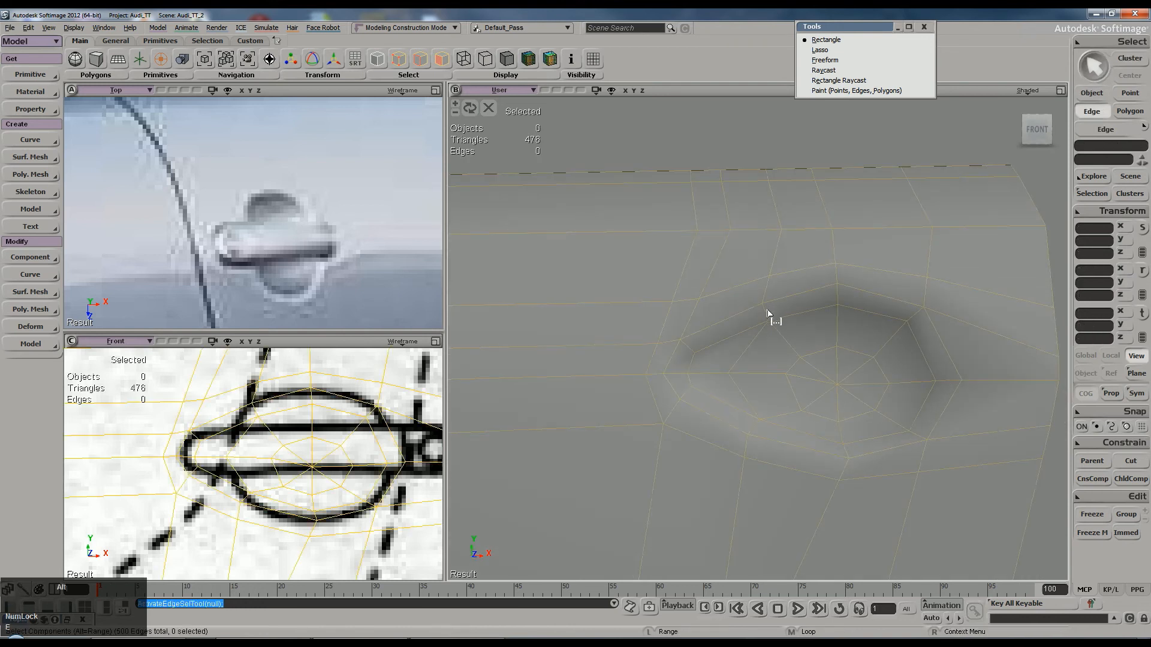
middle_click(766, 314, "alt")
key("shift")
middle_click(749, 452, "alt+shift")
key("Delete")
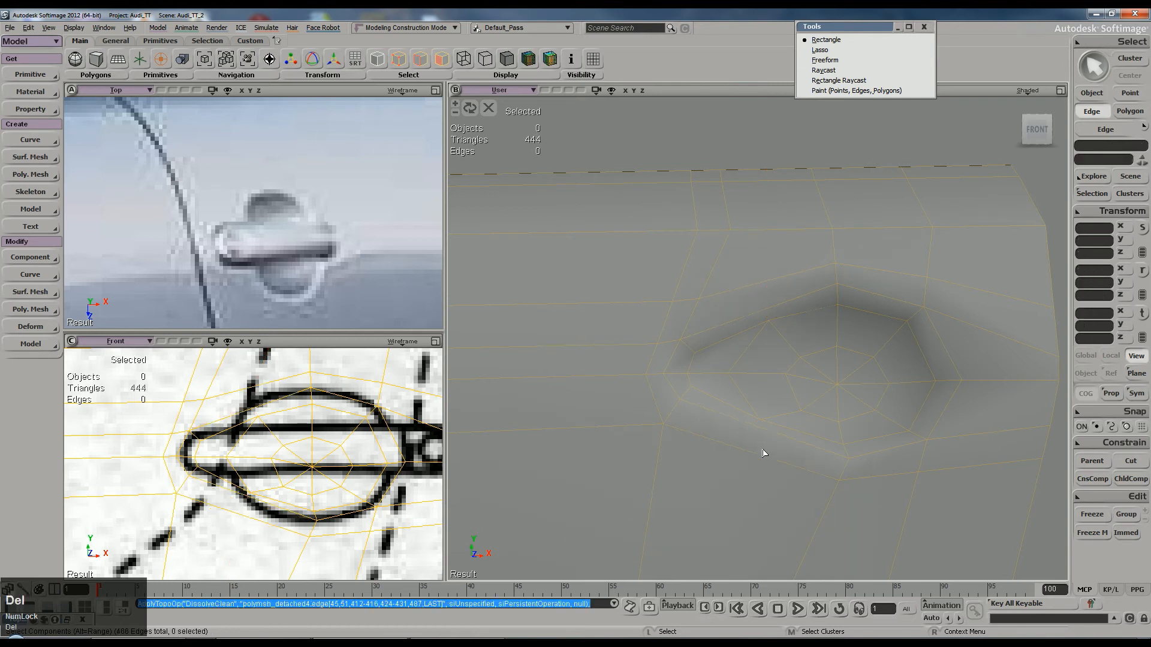
Step: Add new vertical edge chains above and below the recess by splitting the parallel edges, bisecting the upper ones at 50%
right_click(793, 413)
left_click(806, 297)
right_click(793, 412)
mouse_move(793, 413)
right_mouse_down()
mouse_move(791, 300)
mouse_move(787, 402)
right_mouse_up()
key("backslash")
middle_click(780, 298, "ctrl")
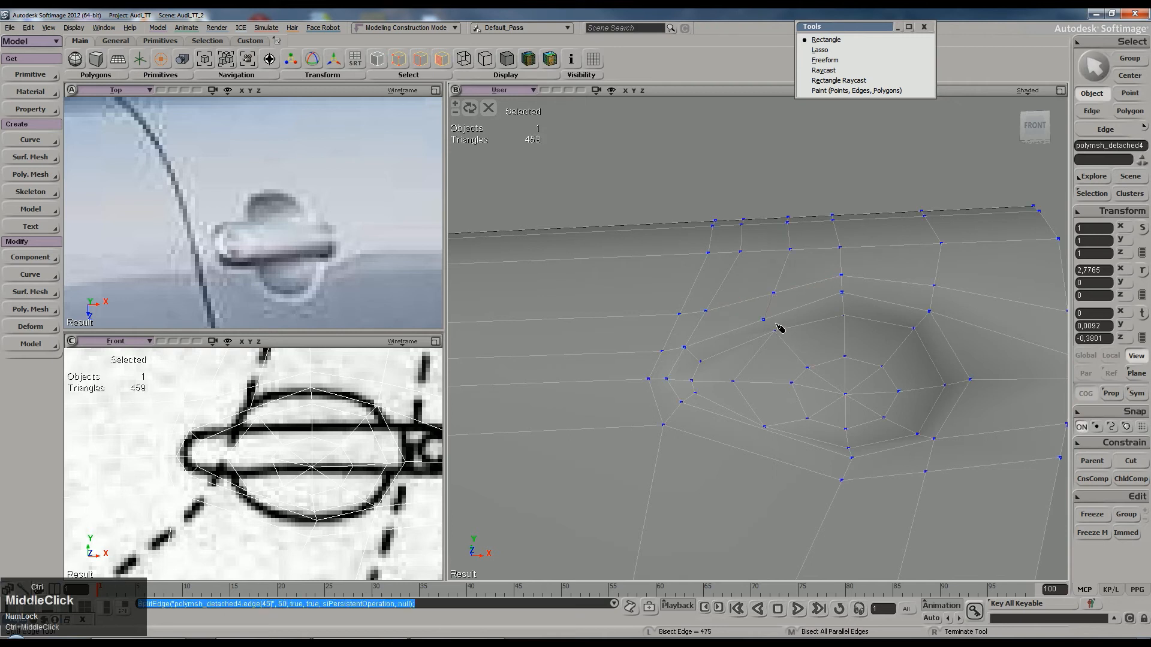
middle_click(756, 458)
Step: Connect the new split points to the adjacent inner recess points across the lower and upper rims
mouse_move(761, 470)
right_mouse_down()
mouse_move(763, 388)
mouse_move(791, 429)
mouse_move(760, 534)
mouse_move(763, 442)
mouse_move(770, 453)
right_mouse_up()
key("backslash")
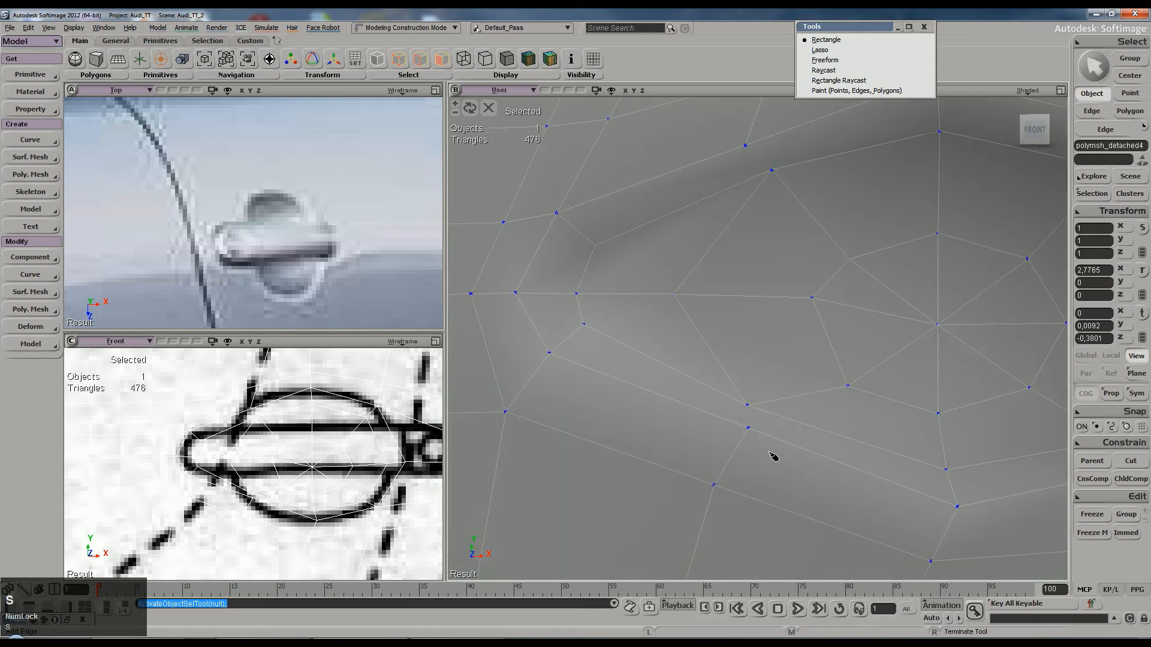
left_click(749, 428)
right_click_drag(749, 408, 758, 250)
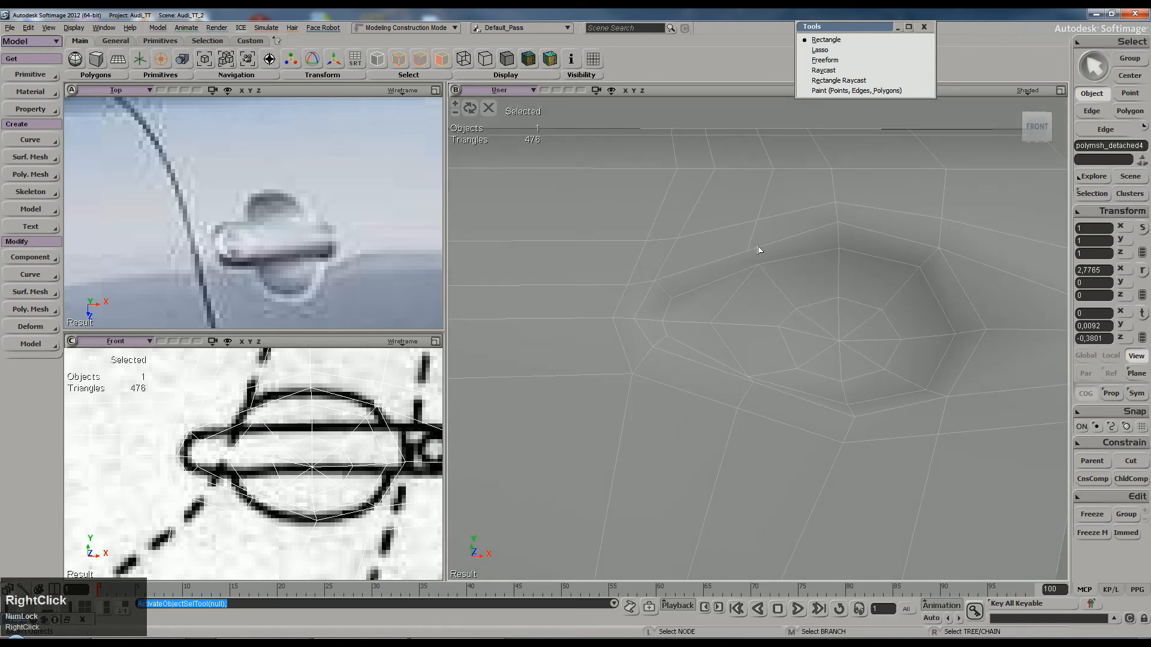
key("backslash")
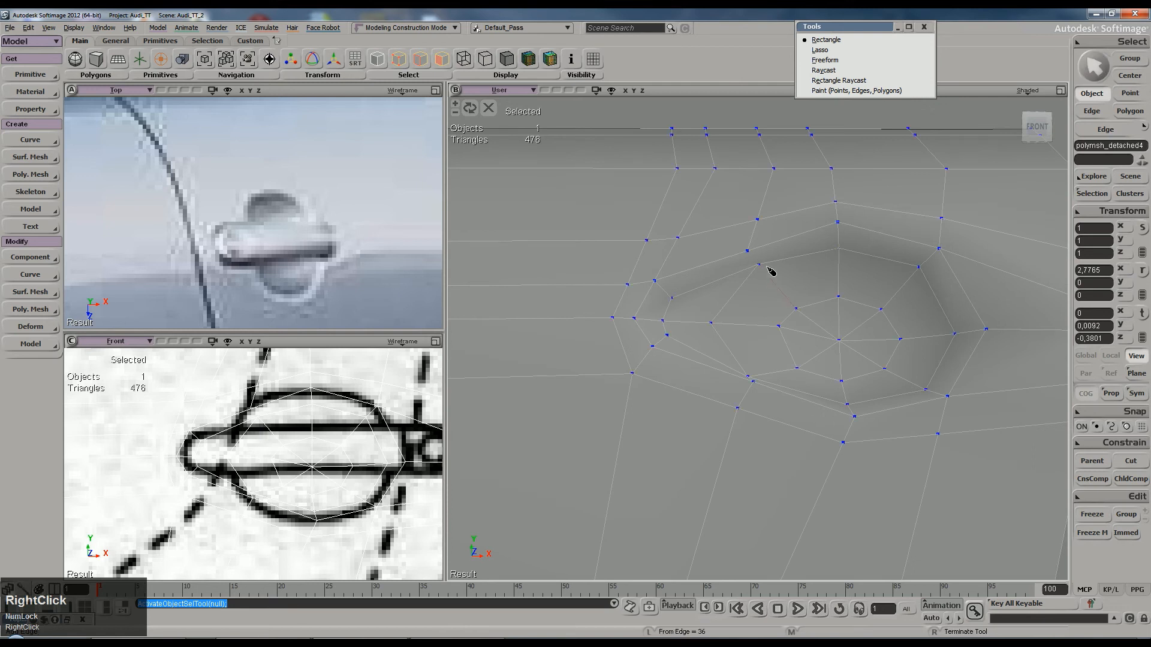
key("space")
Step: Raise the door panel by two subdivision levels and examine the recess with and without the wireframe
key("plus")
key("plus")
right_click_drag(750, 262, 739, 322)
key("space")
left_click(828, 290)
key("s")
right_click_drag(827, 290, 770, 325)
left_click(779, 334)
scroll(788, 302, "up", 4)
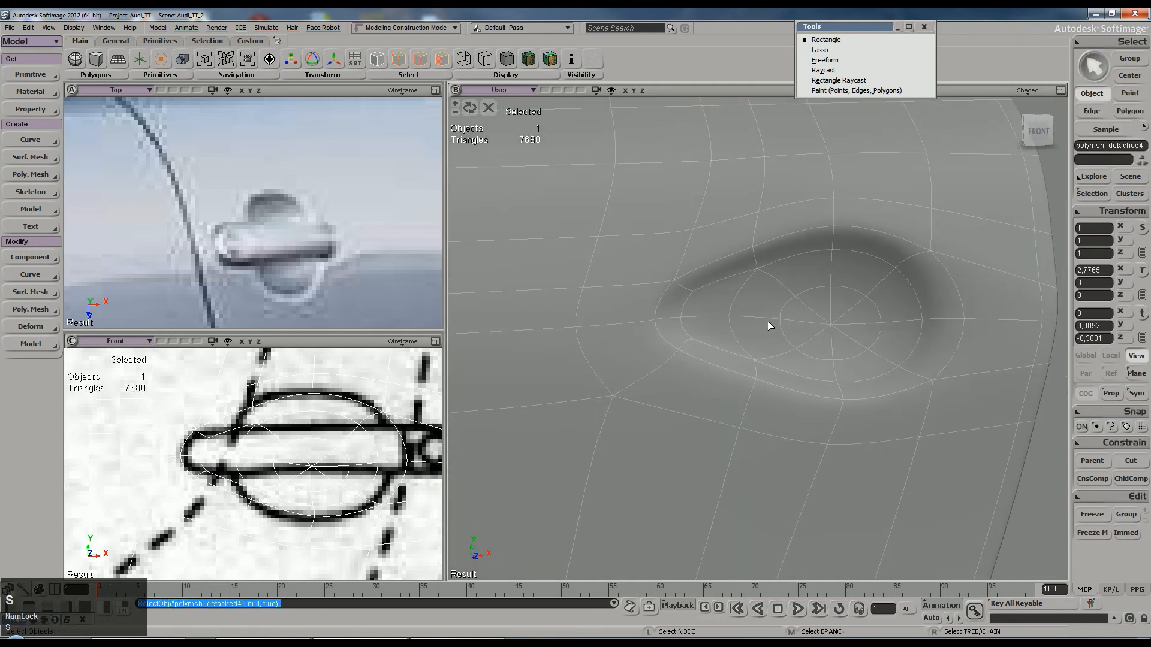
Step: Tweak the vertical edges across the recess's upper and lower rims closer to its narrow end
key("e")
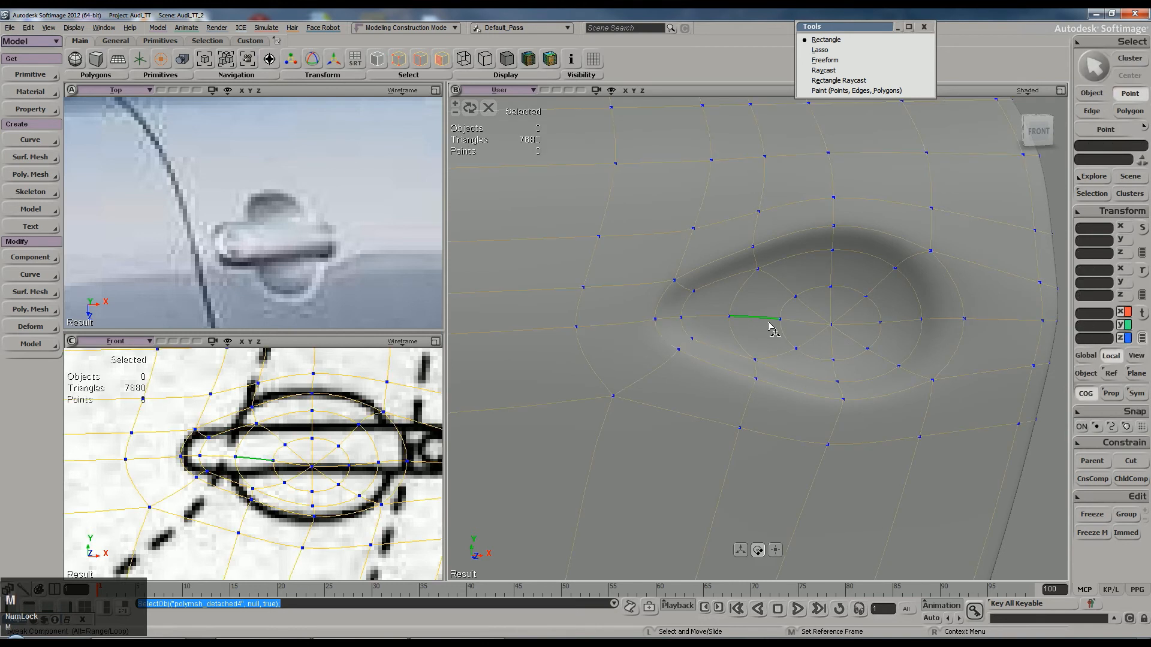
left_click(754, 264)
left_click(750, 280)
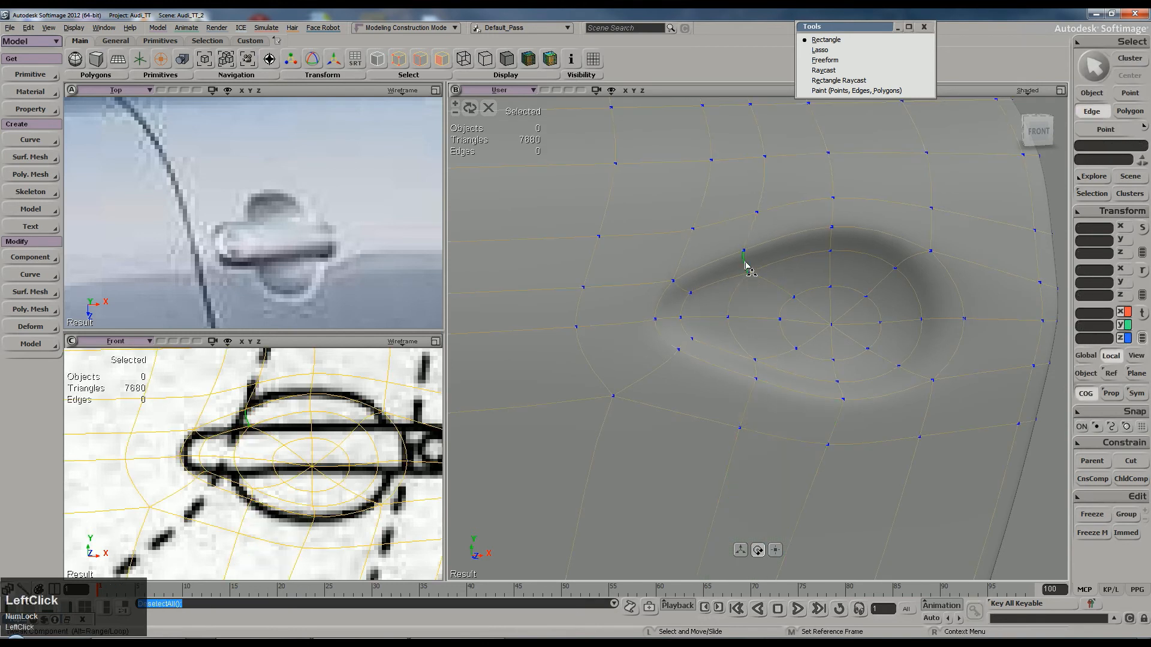
left_click_drag(761, 378, 752, 327)
left_click(760, 344)
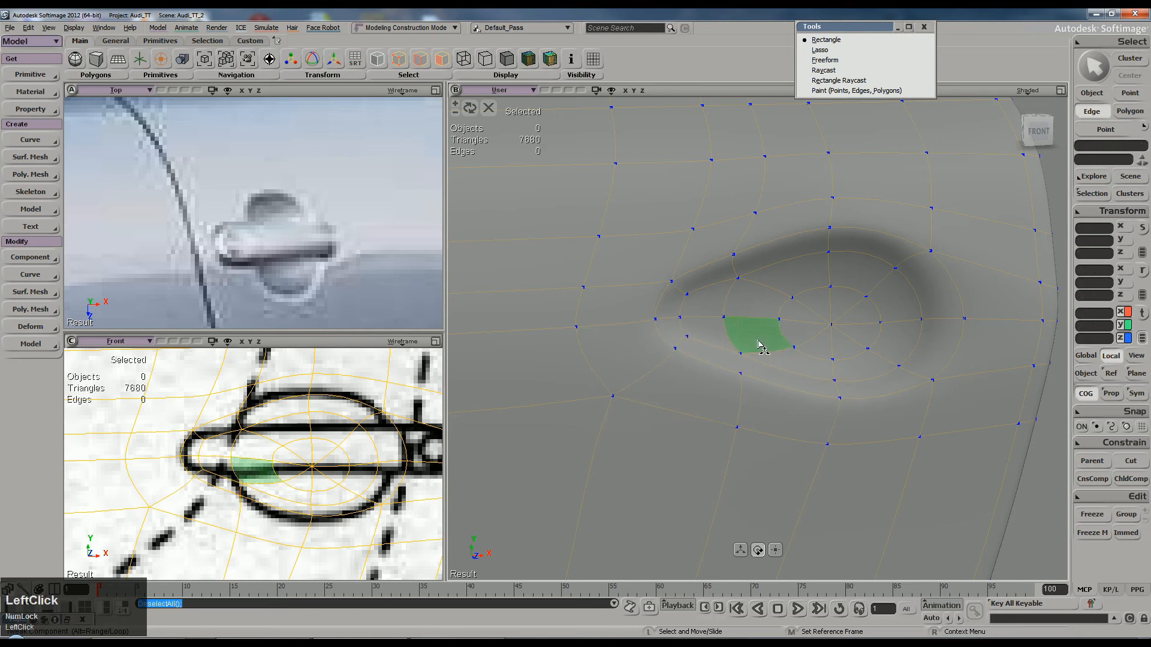
Step: Try to pinch the recess neck by lowering its short upper rim edge and raising the matching lower rim edge
key("e")
left_click(740, 281)
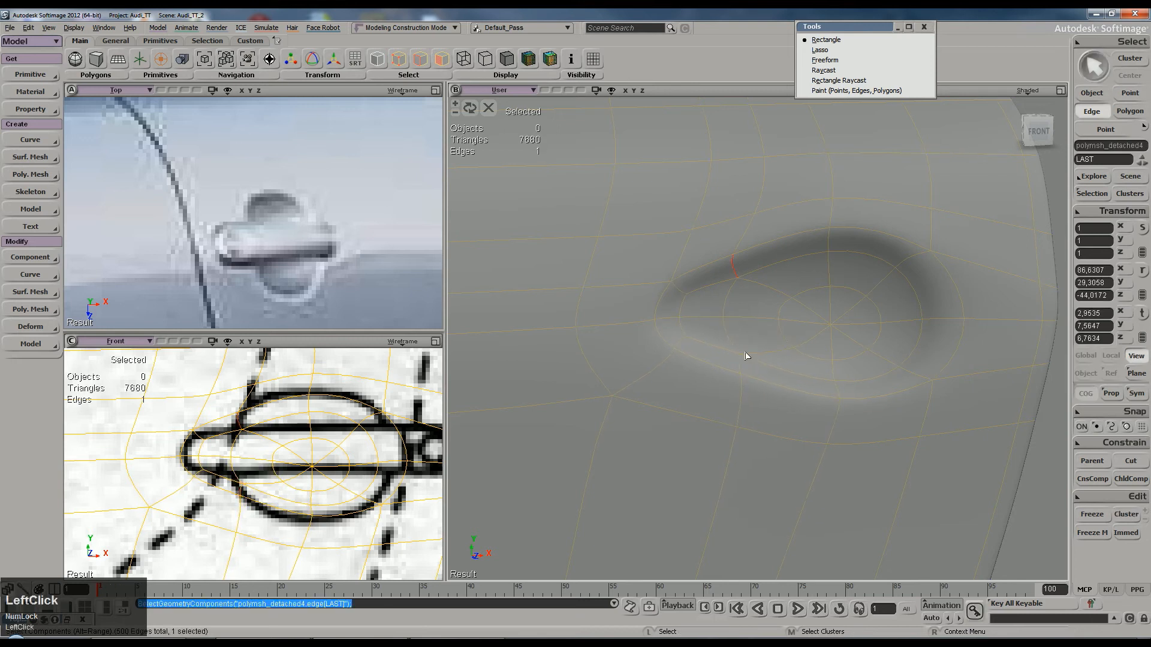
key("v")
left_click_drag(719, 207, 723, 227)
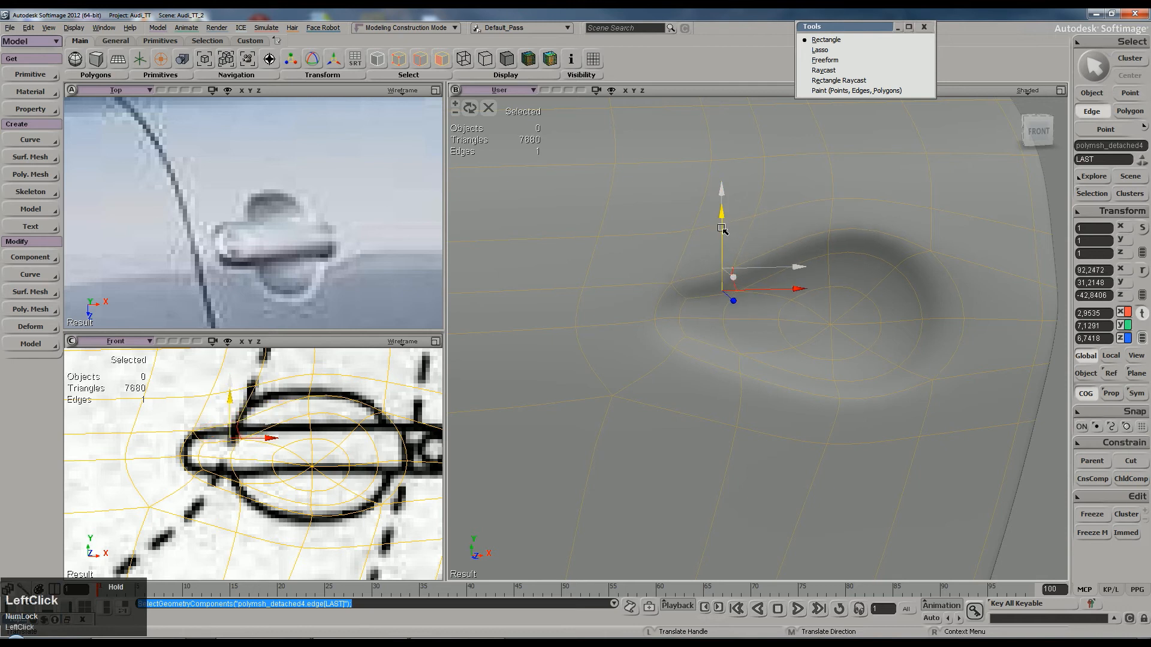
key("e")
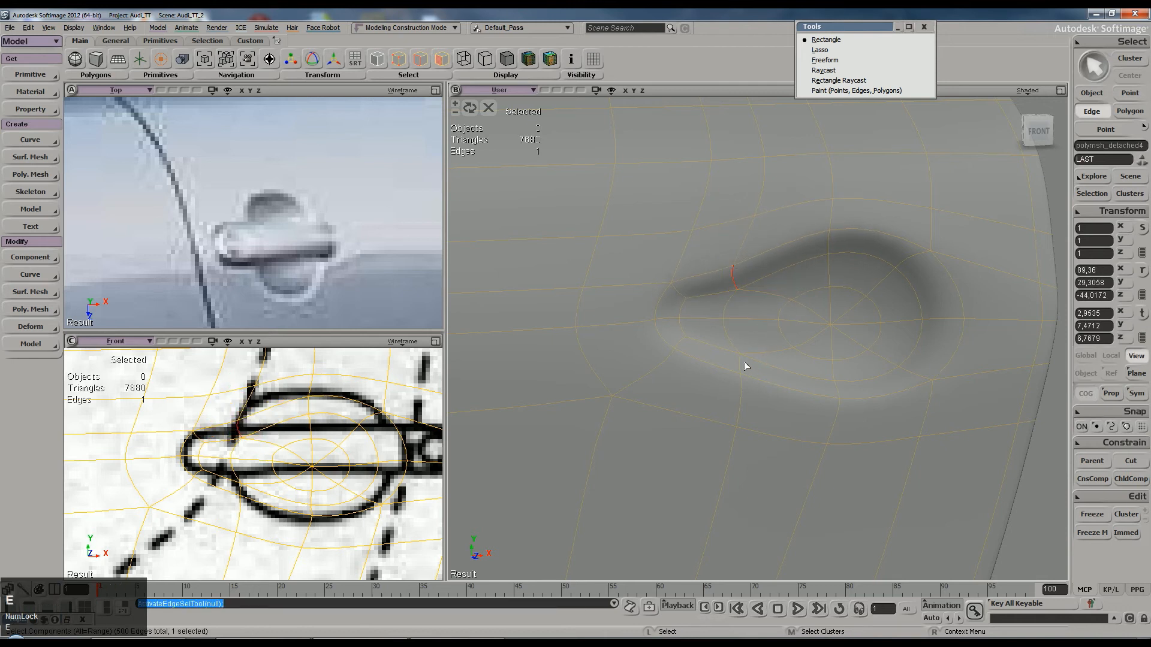
left_click(741, 363)
key("v")
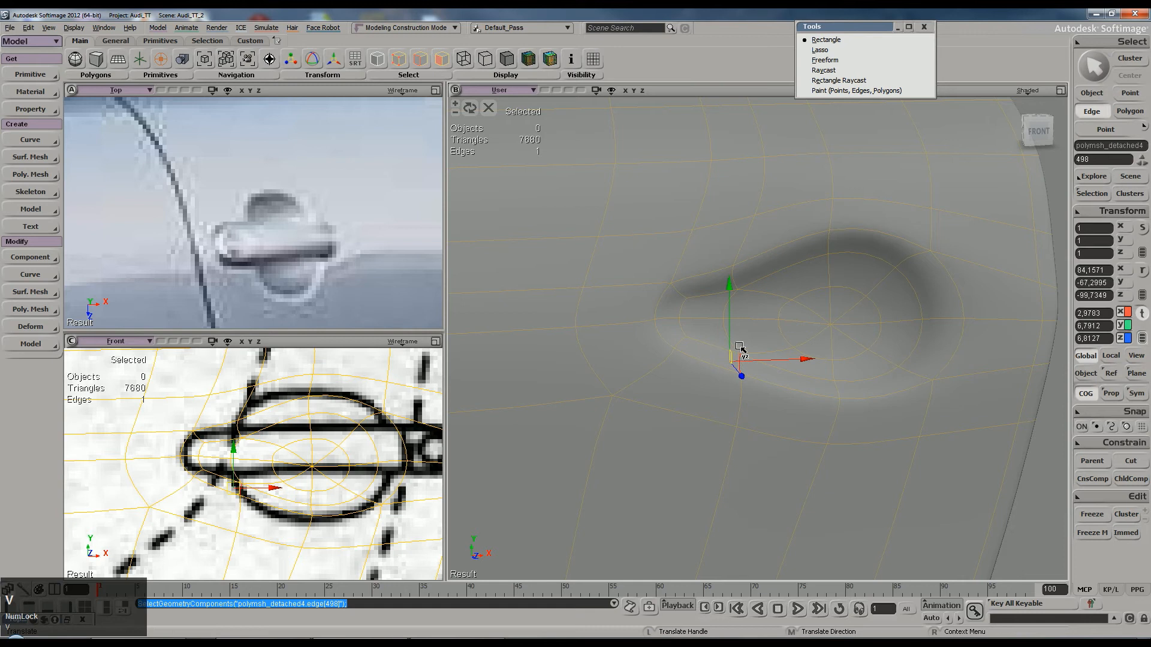
left_click_drag(730, 312, 727, 287)
Step: Examine the pinched recess neck with and without the wireframe
key("space")
scroll(911, 270, "down", 5)
left_click(930, 351)
key("s")
right_click_drag(930, 352, 843, 308)
left_click(791, 326)
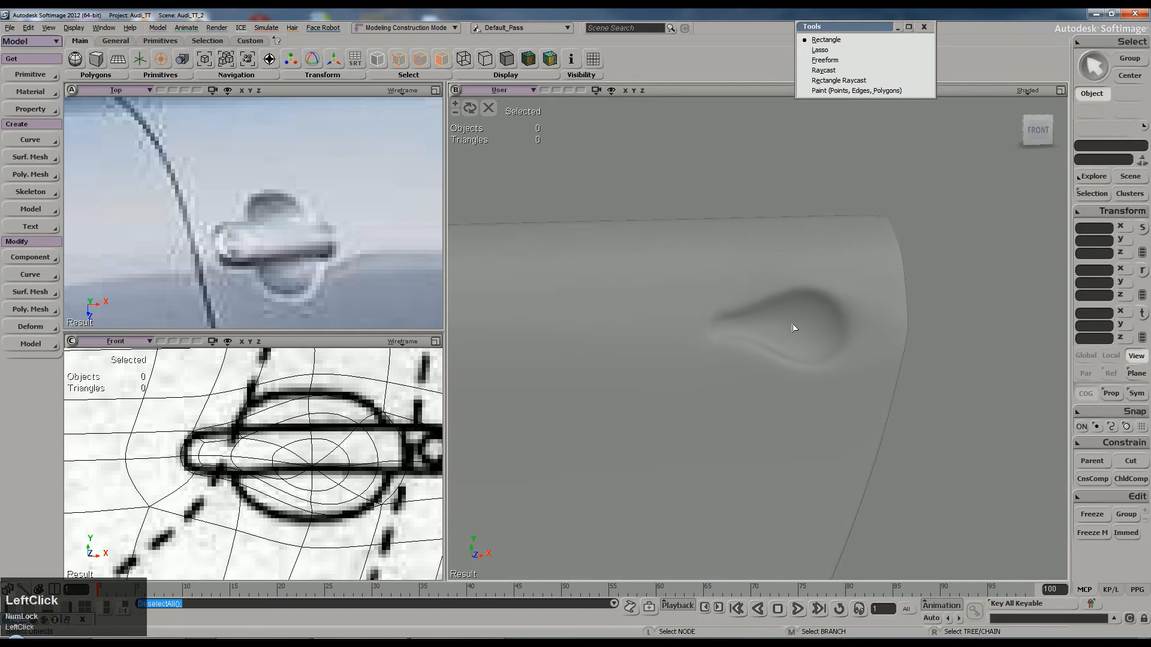
scroll(789, 327, "up", 3)
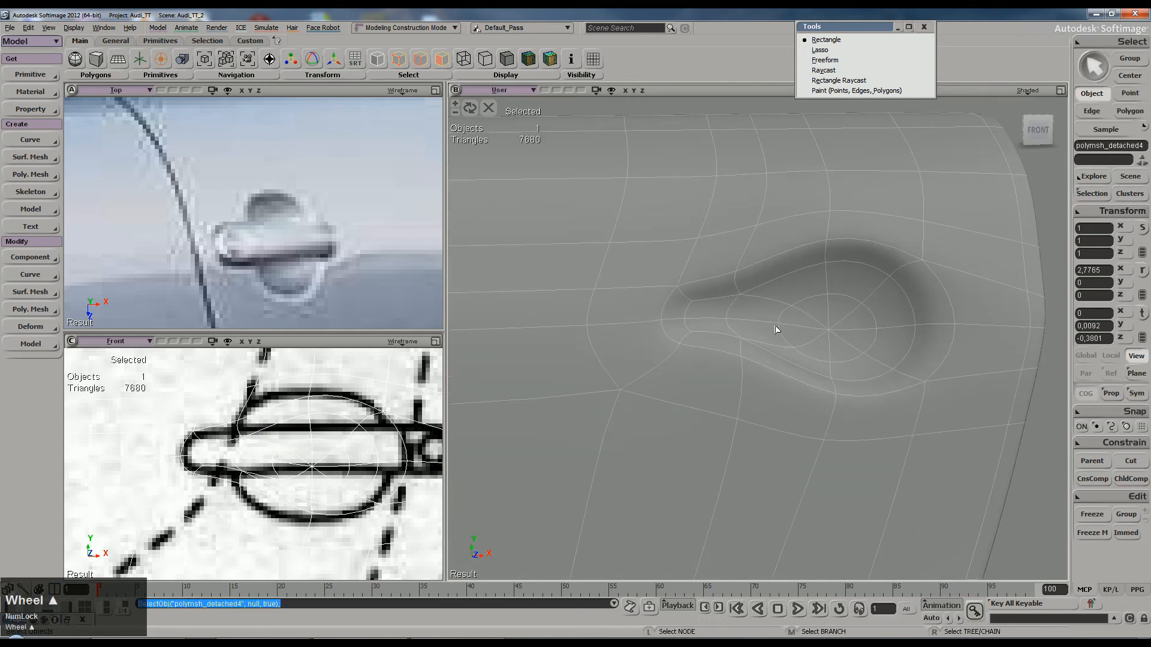
Step: Reduce the door panel by two subdivision levels and move the lower neck edge down onto the blueprint's oval outline
key("minus")
key("minus")
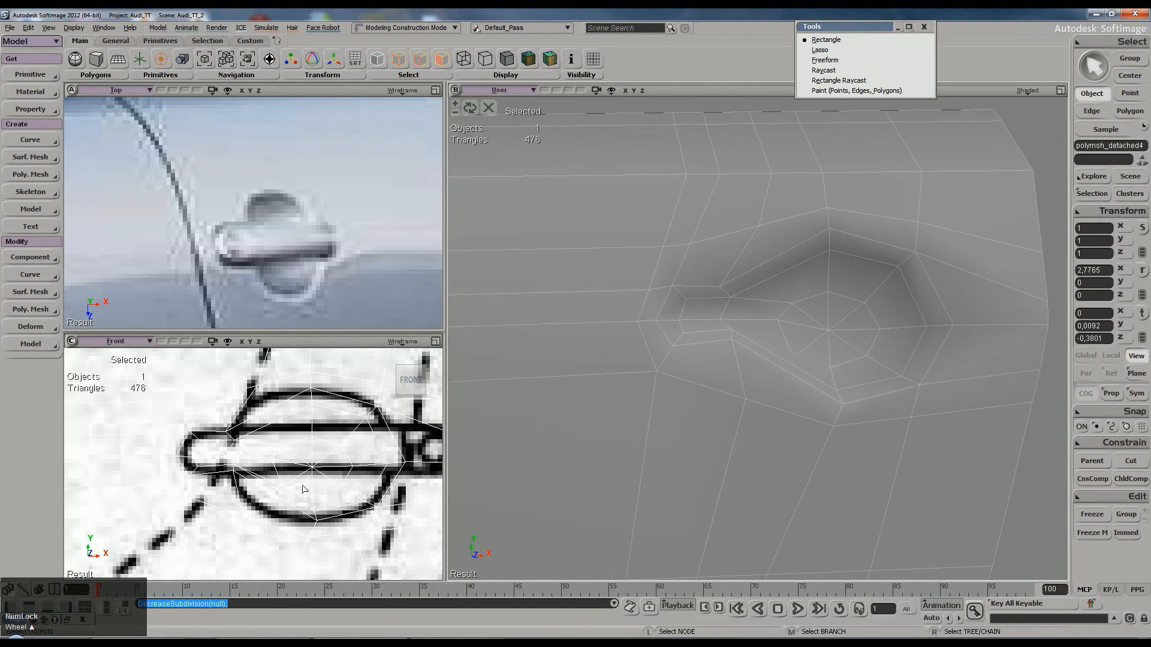
key("e")
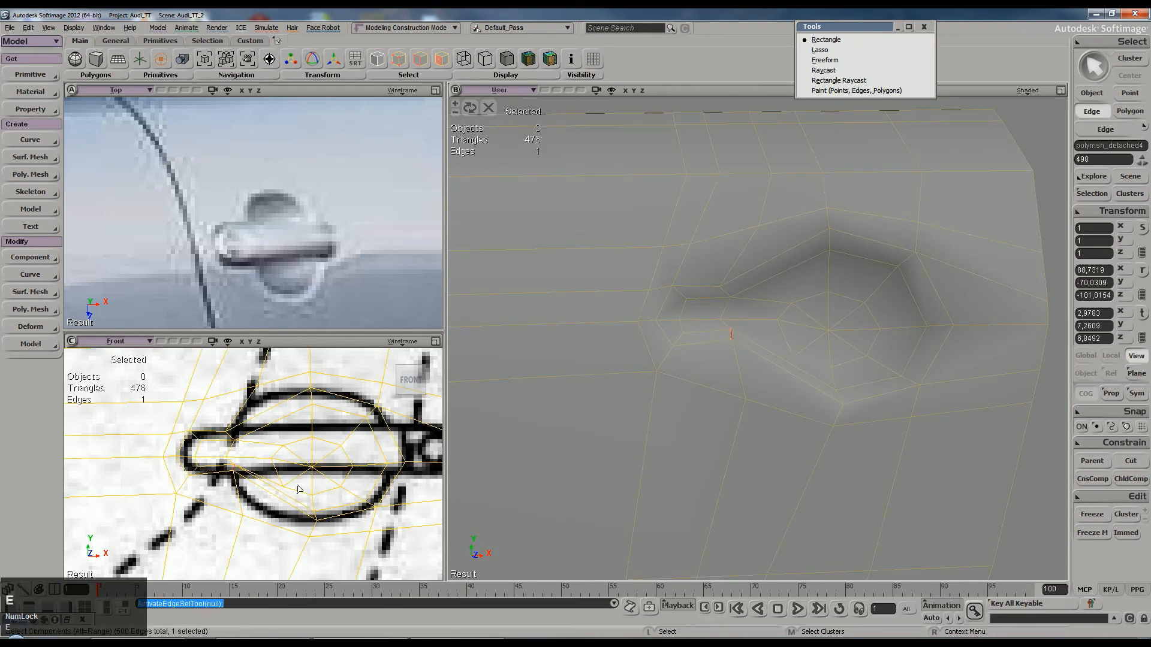
key("v")
left_click_drag(262, 460, 278, 471)
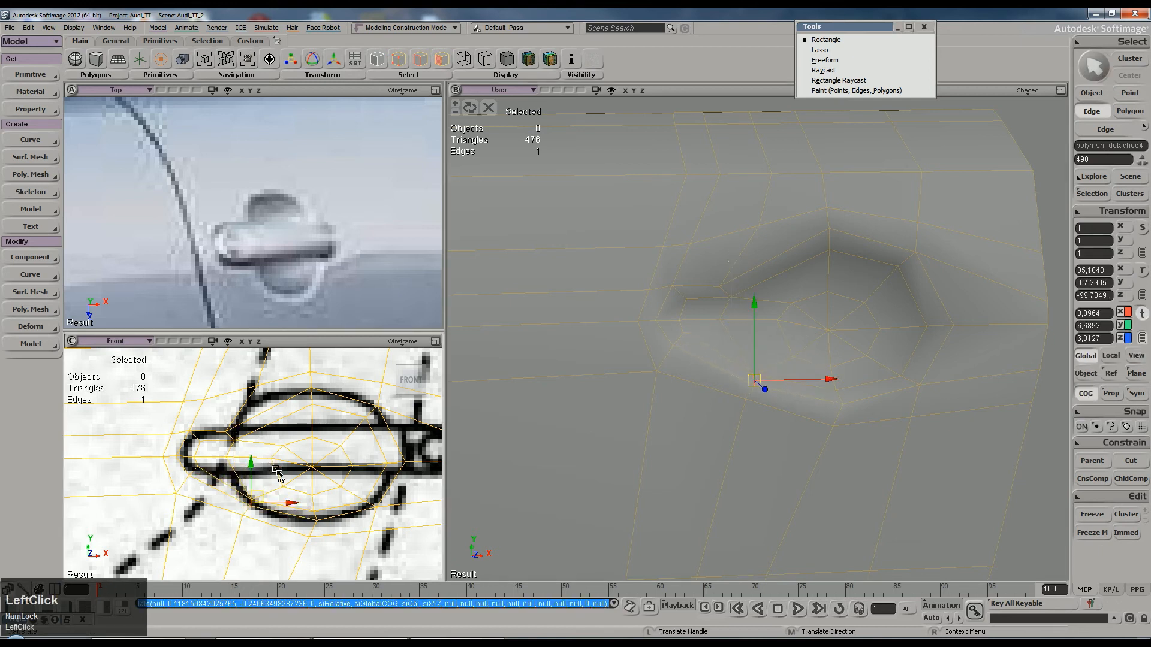
Step: Move the matching upper neck edge up onto the blueprint's oval outline
key("e")
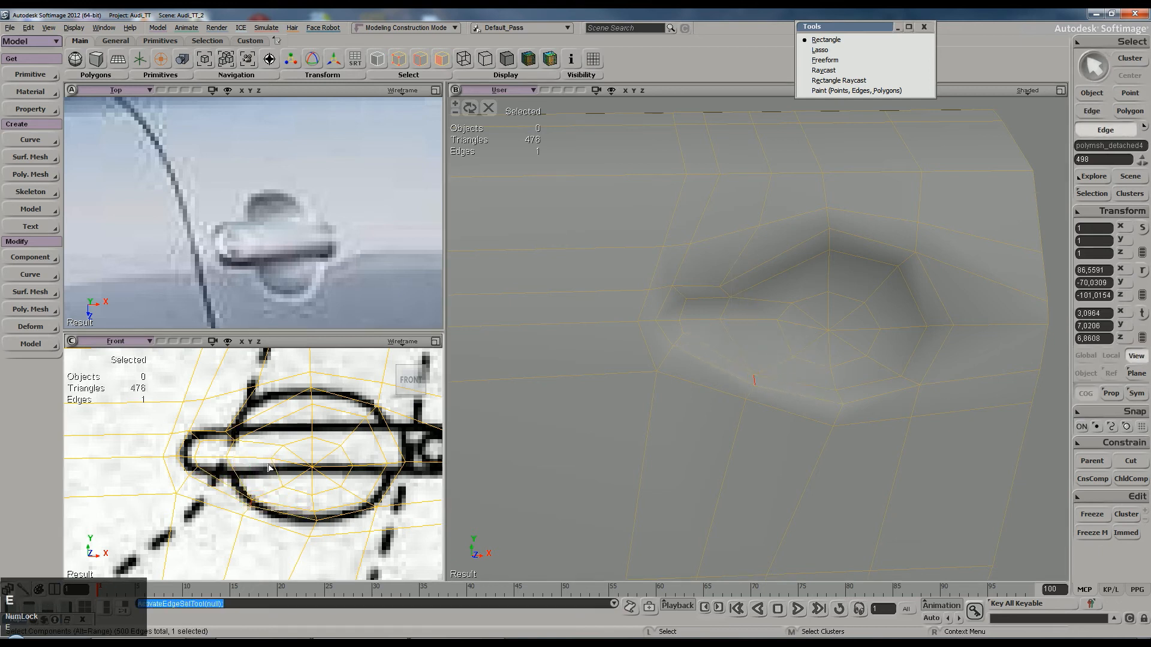
left_click(231, 441)
key("v")
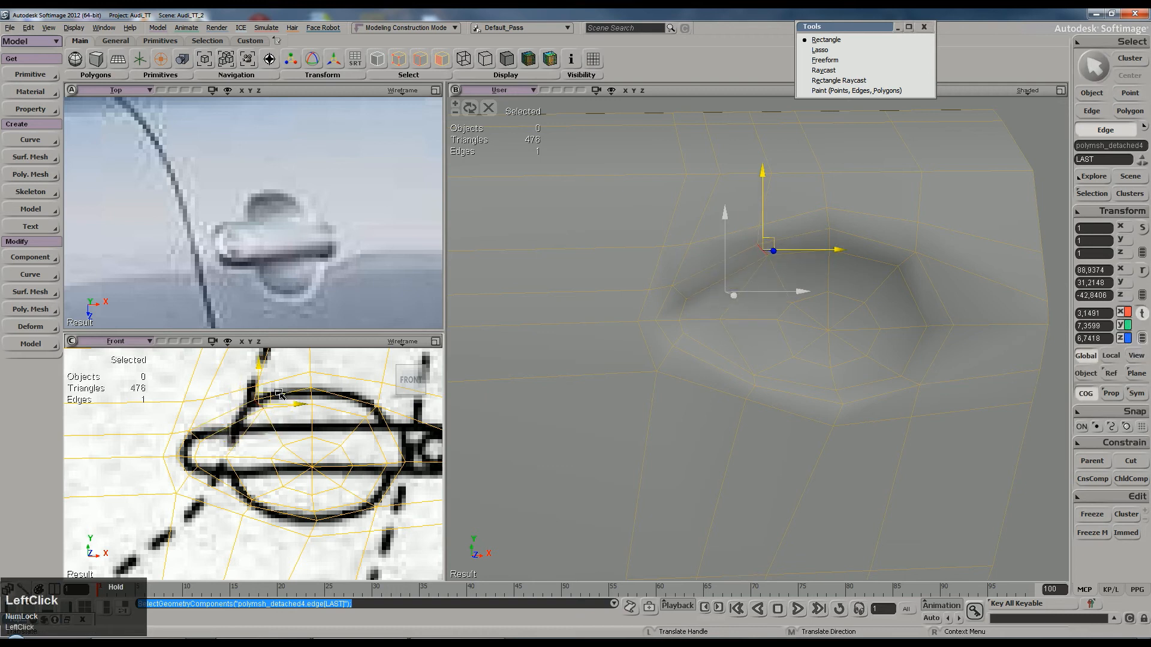
left_click_drag(279, 394, 276, 398)
Step: Add a vertical edge loop between the recess's narrow end and oval part, and lower its upper rim edge to the handle outline
key("space")
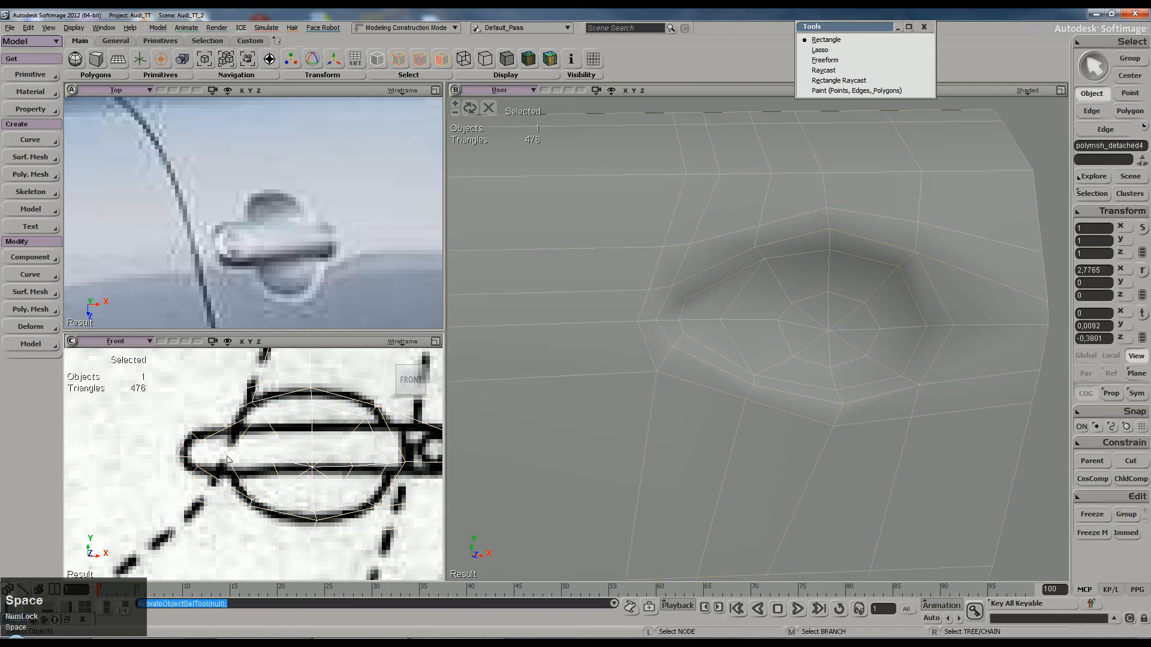
middle_click(378, 426)
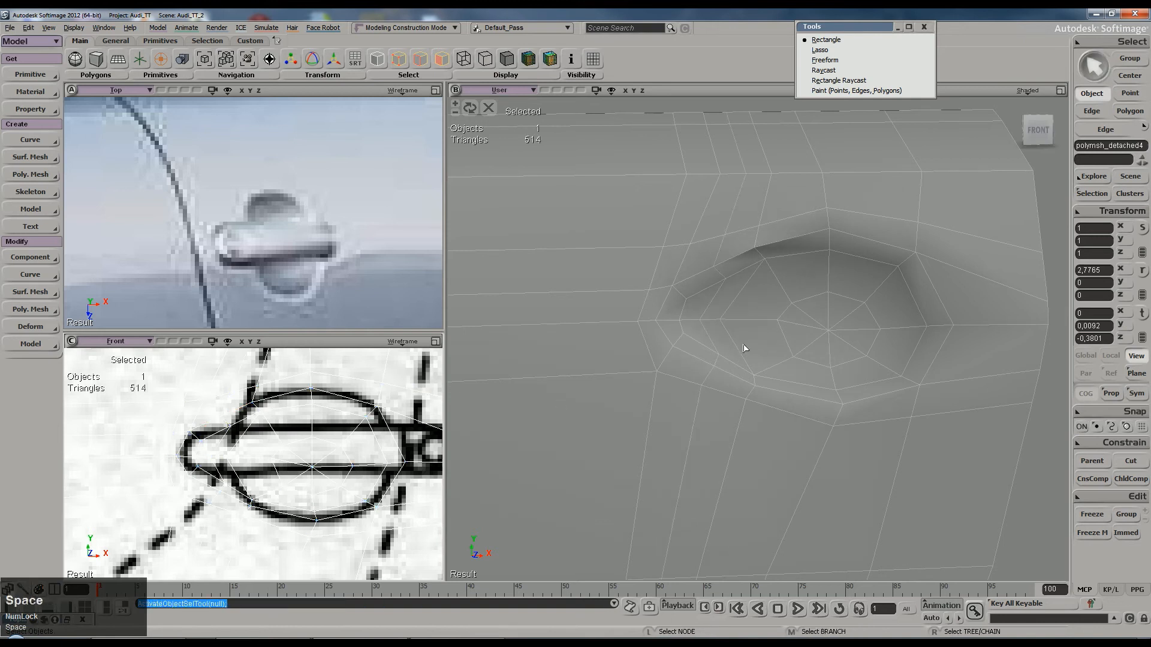
key("m")
left_click(723, 282)
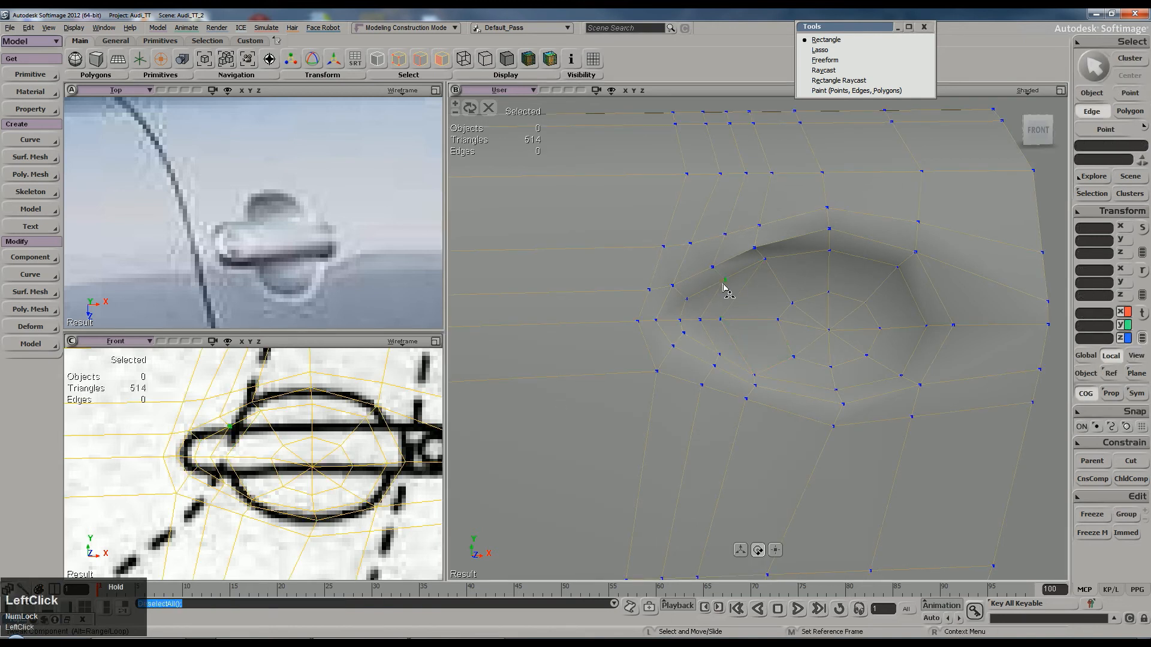
key("e")
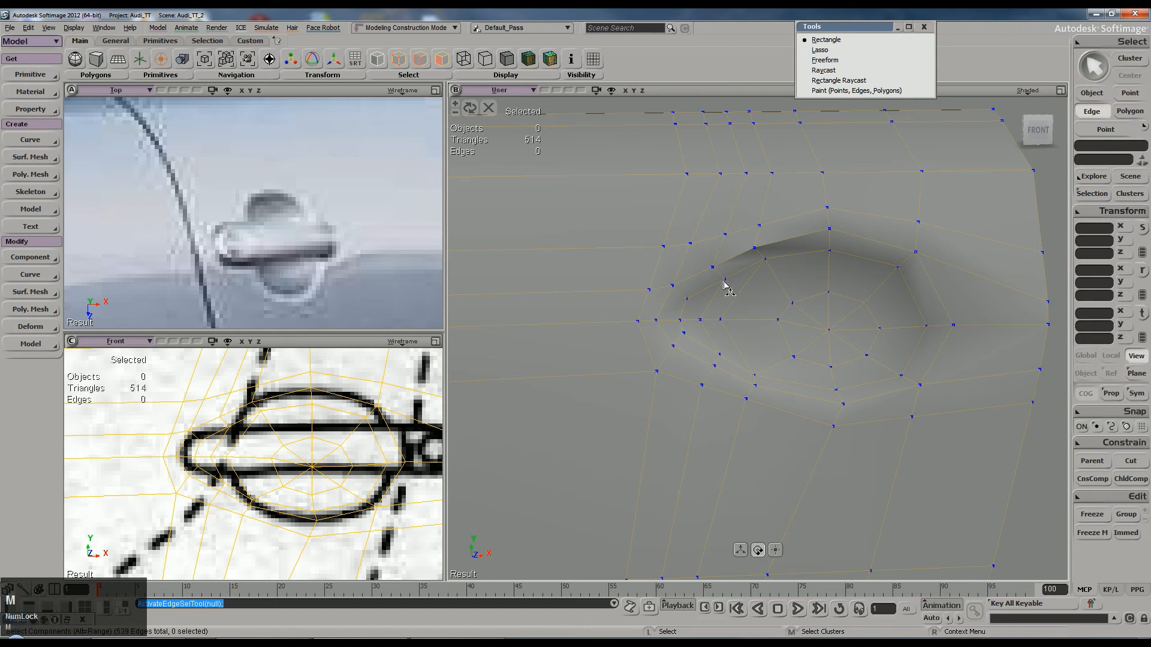
key("m")
key("e")
key("m")
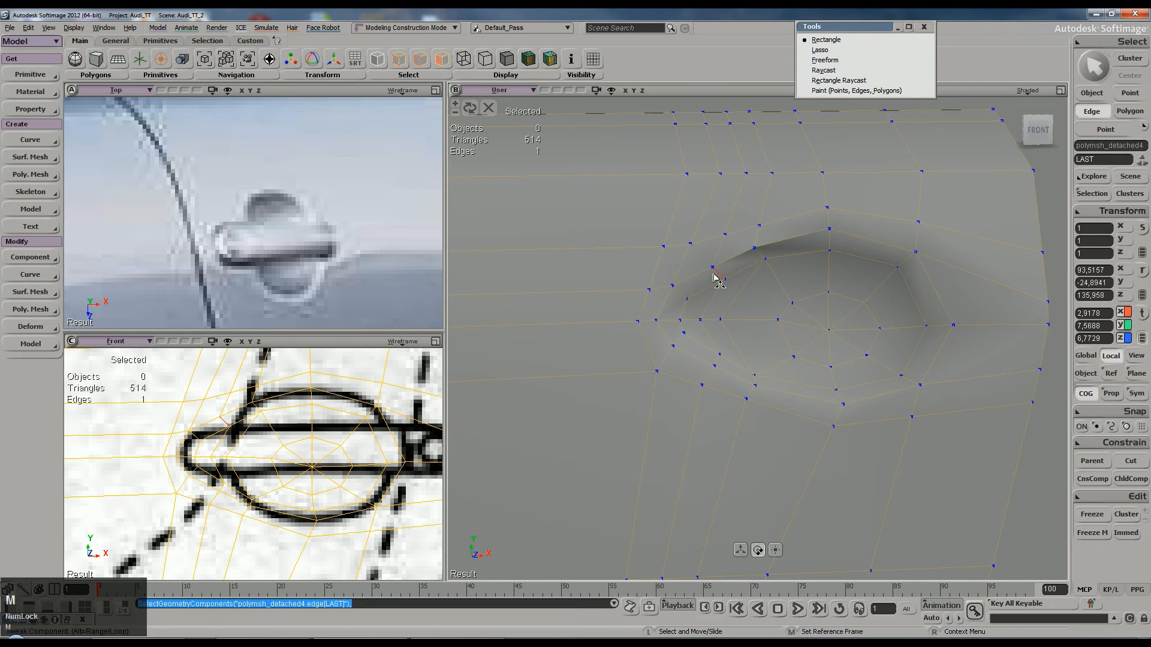
left_click(724, 280)
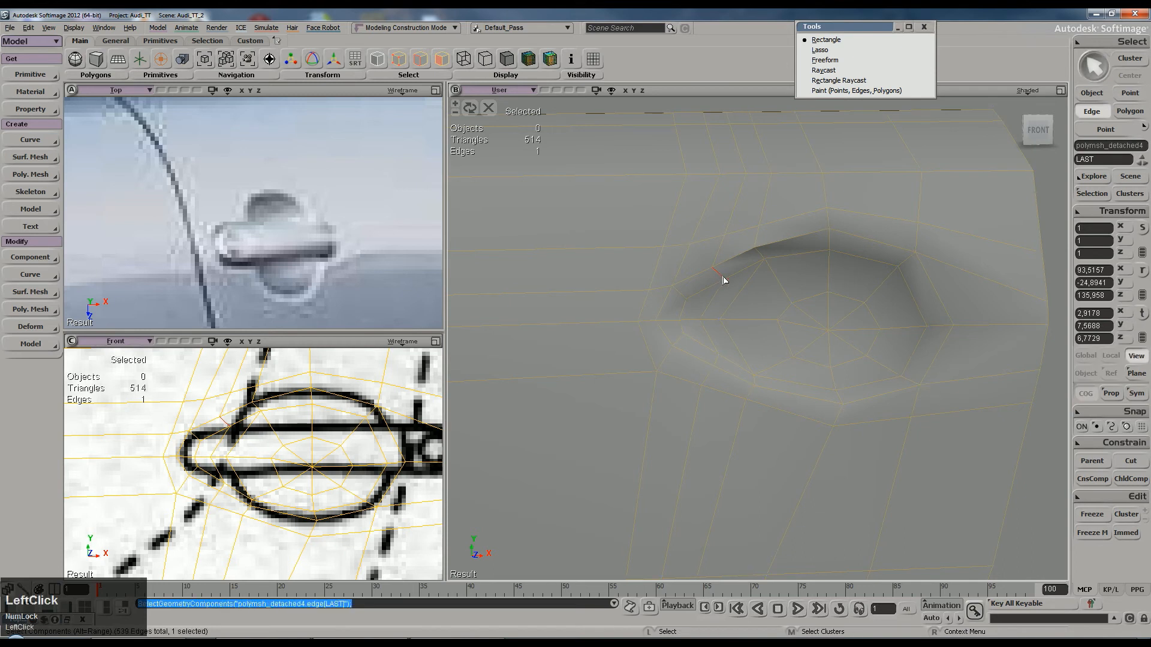
key("v")
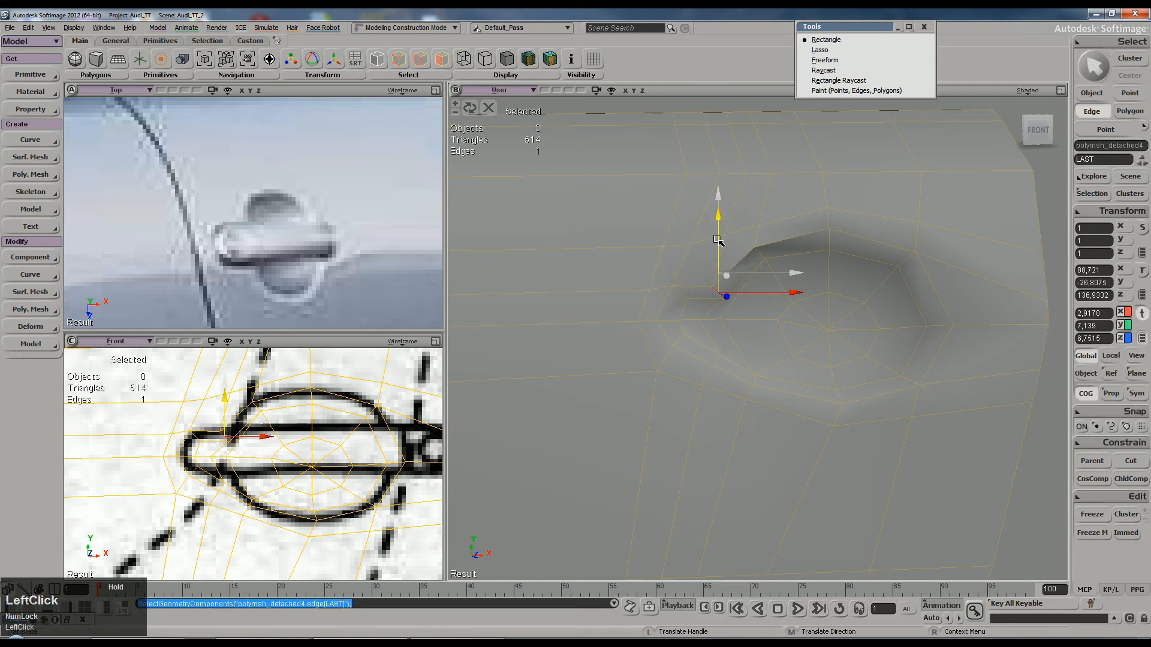
left_click_drag(717, 240, 708, 310)
Step: Raise the new loop's lower rim edge to the handle outline
key("v")
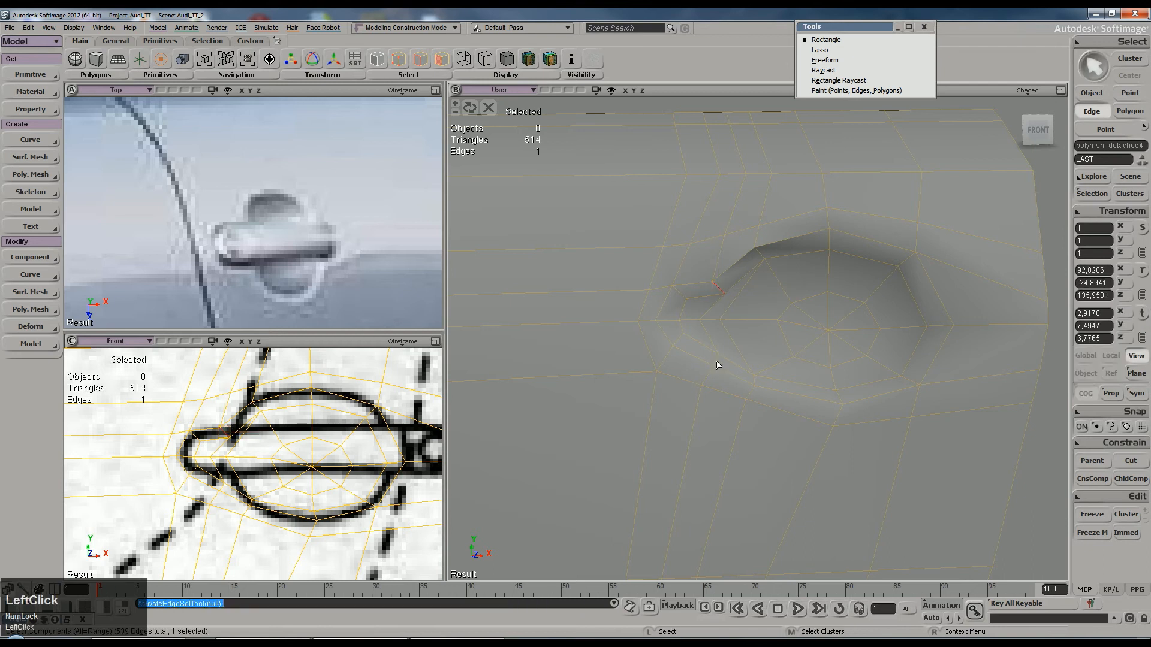
left_click(716, 361)
left_click_drag(719, 342, 716, 318)
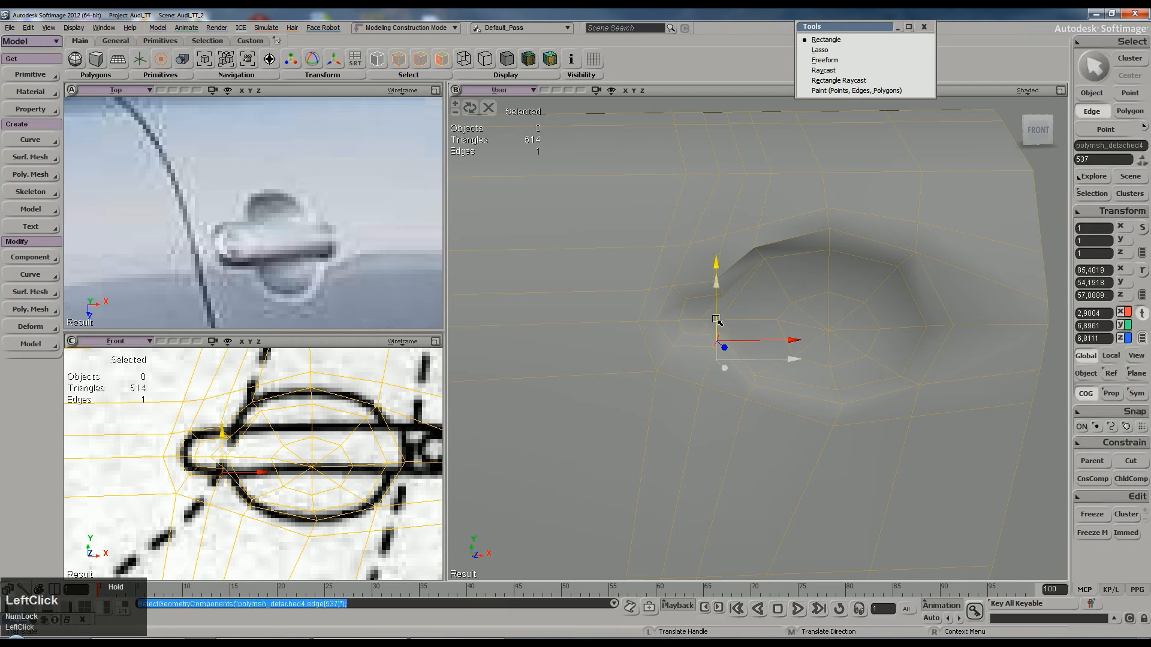
Step: Raise the door panel by two subdivision levels and examine the reshaped recess
key("space")
key("plus")
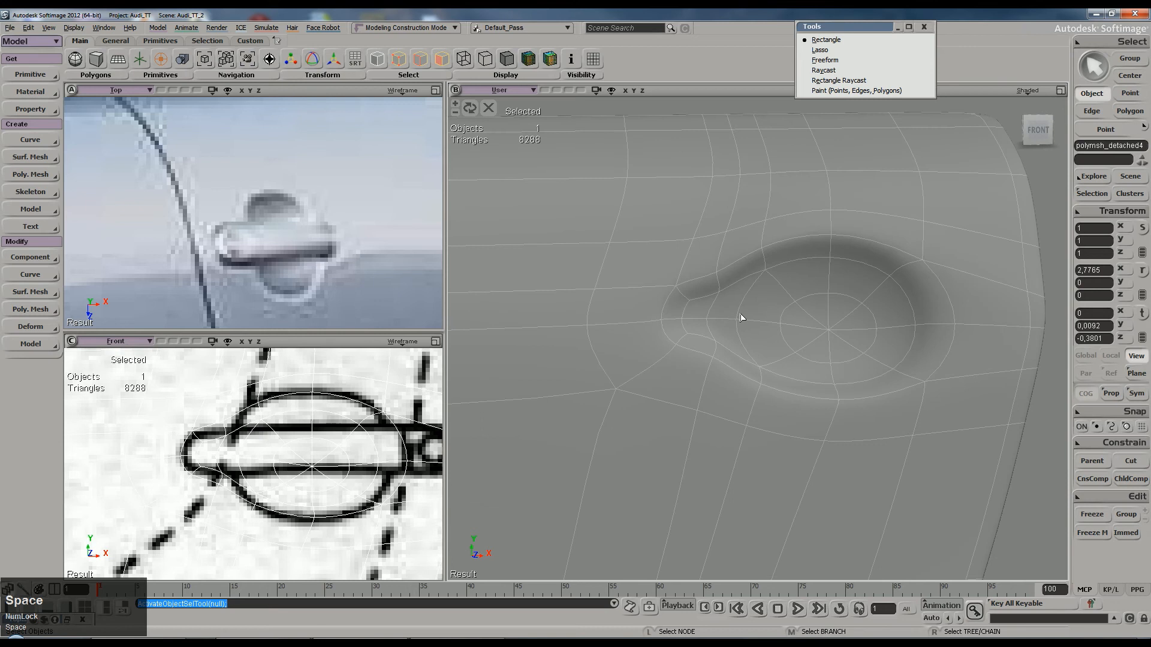
left_click_drag(1041, 193, 1059, 230)
key("s")
scroll(839, 336, "down", 3)
right_click_drag(759, 359, 732, 329)
left_click(755, 326)
scroll(769, 319, "up", 3)
Step: Select all recess polygons by growing the selection from the center, adding the neck polygons and growing it out to the rim
key("s")
key("u")
left_click_drag(729, 335, 752, 343)
mouse_move(810, 316)
left_mouse_down()
mouse_move(834, 329)
mouse_move(822, 360)
left_mouse_up()
key("shift+equal")
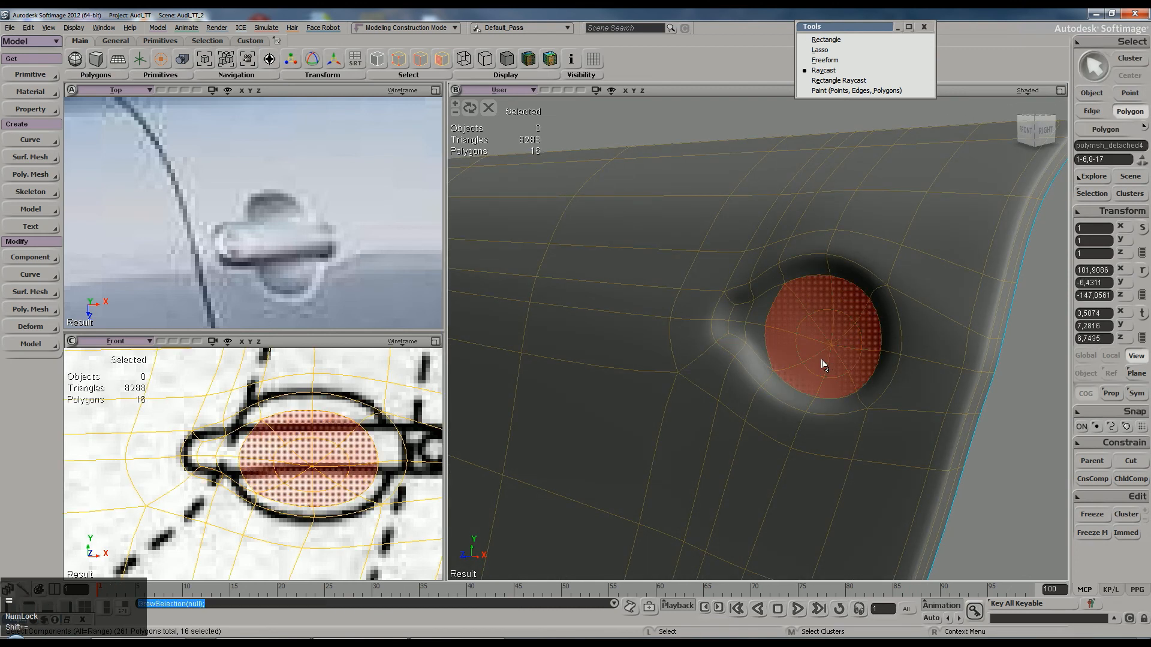
left_click_drag(766, 319, 747, 331, "shift")
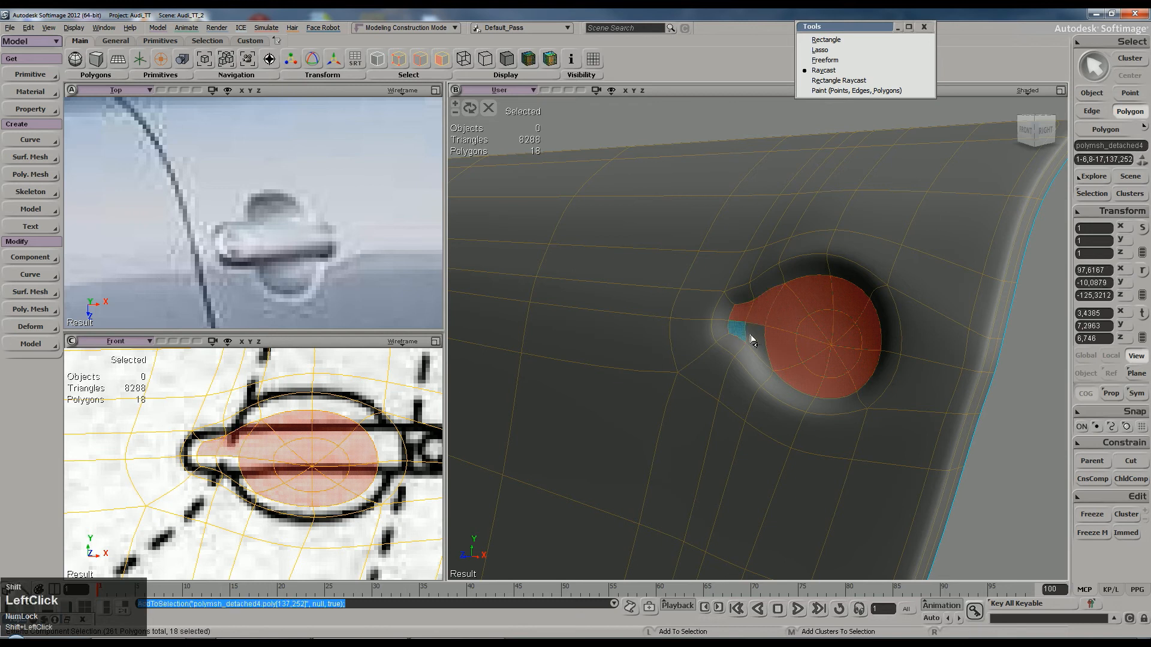
key("shift+equal")
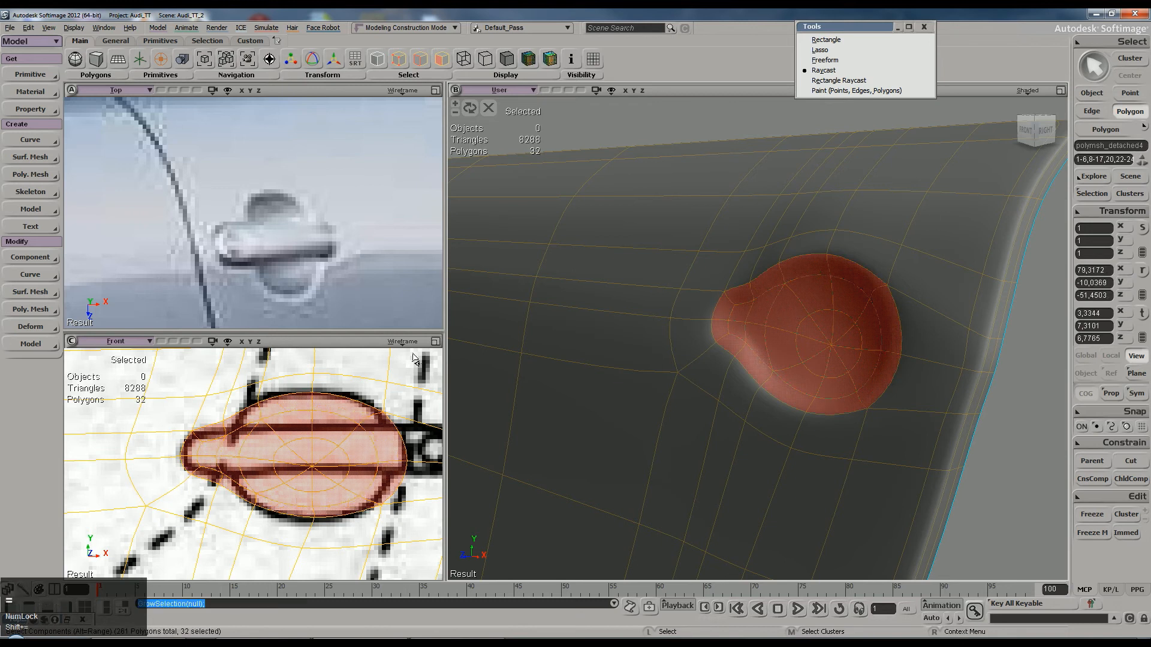
Step: Apply a Smooth deformation to the selected recess polygons and examine the result on the door panel
left_click(30, 327)
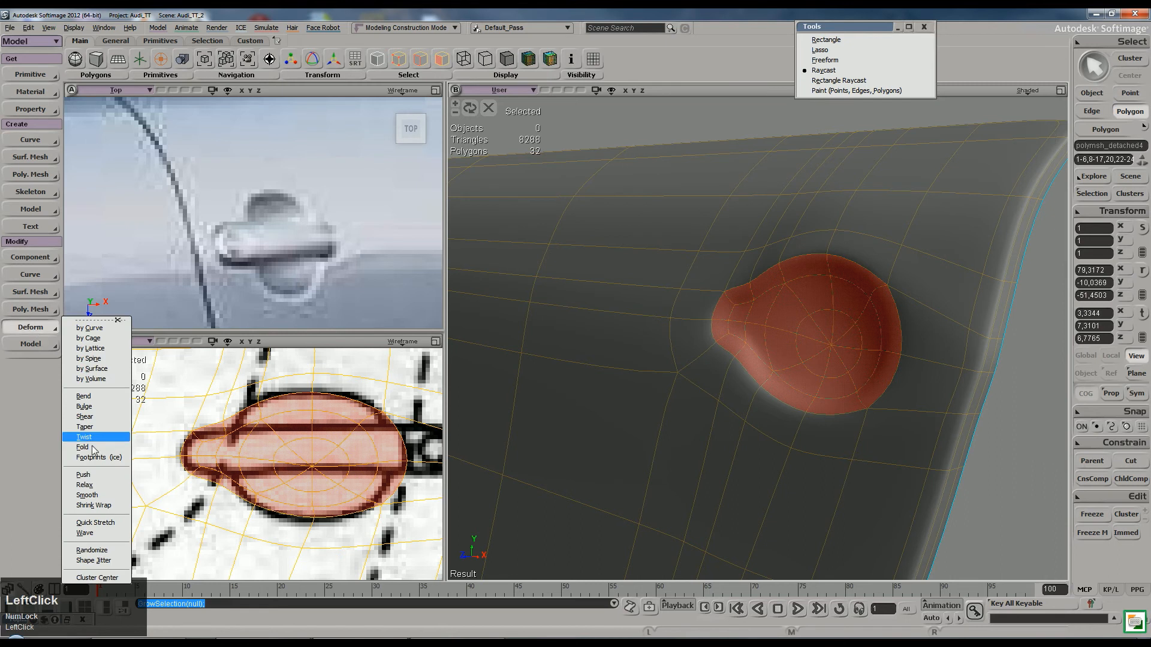
left_click(87, 495)
key("space")
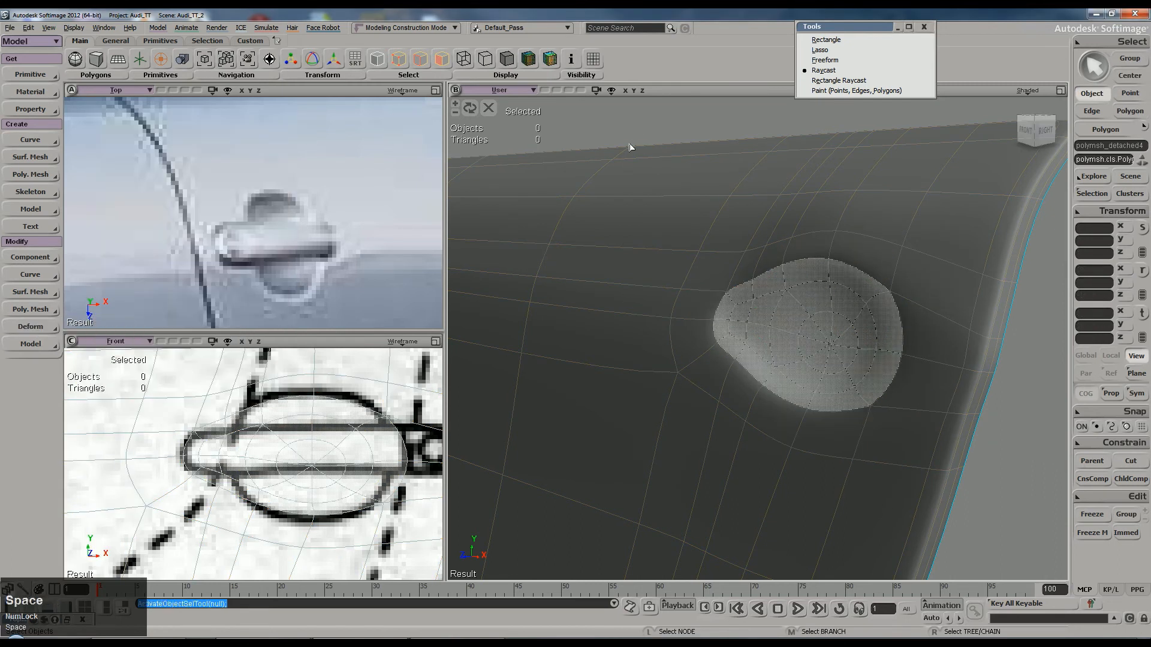
left_click(630, 144)
key("s")
right_click_drag(699, 271, 748, 278)
left_click(825, 322)
key("s")
right_click_drag(824, 321, 764, 302)
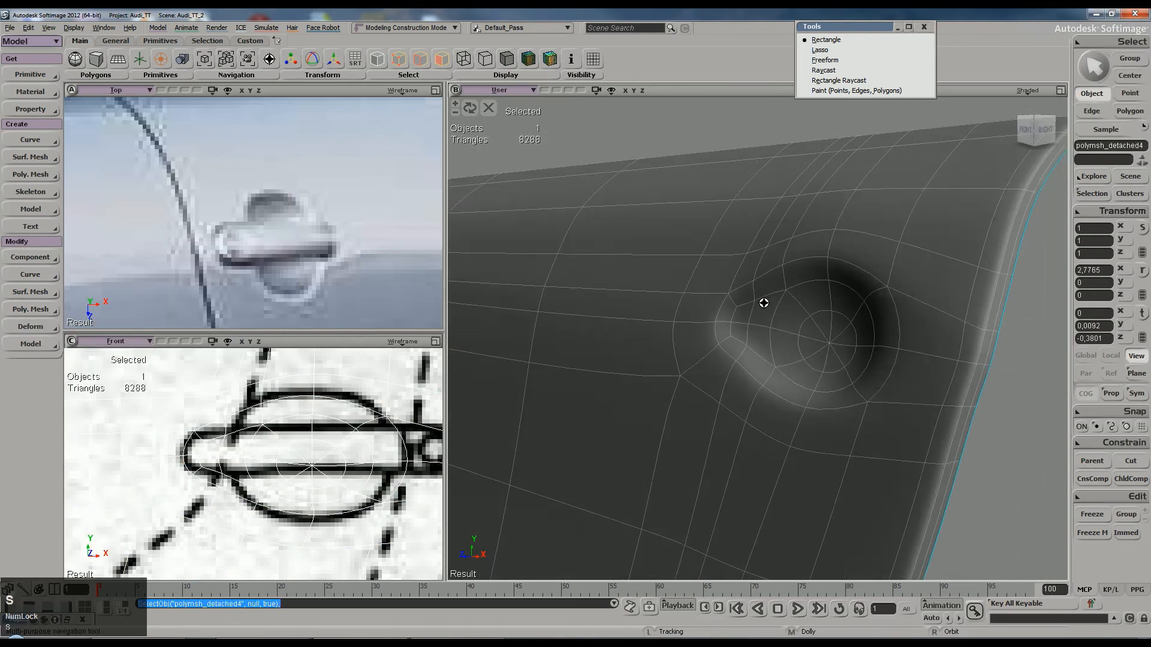
scroll(763, 303, "up", 3)
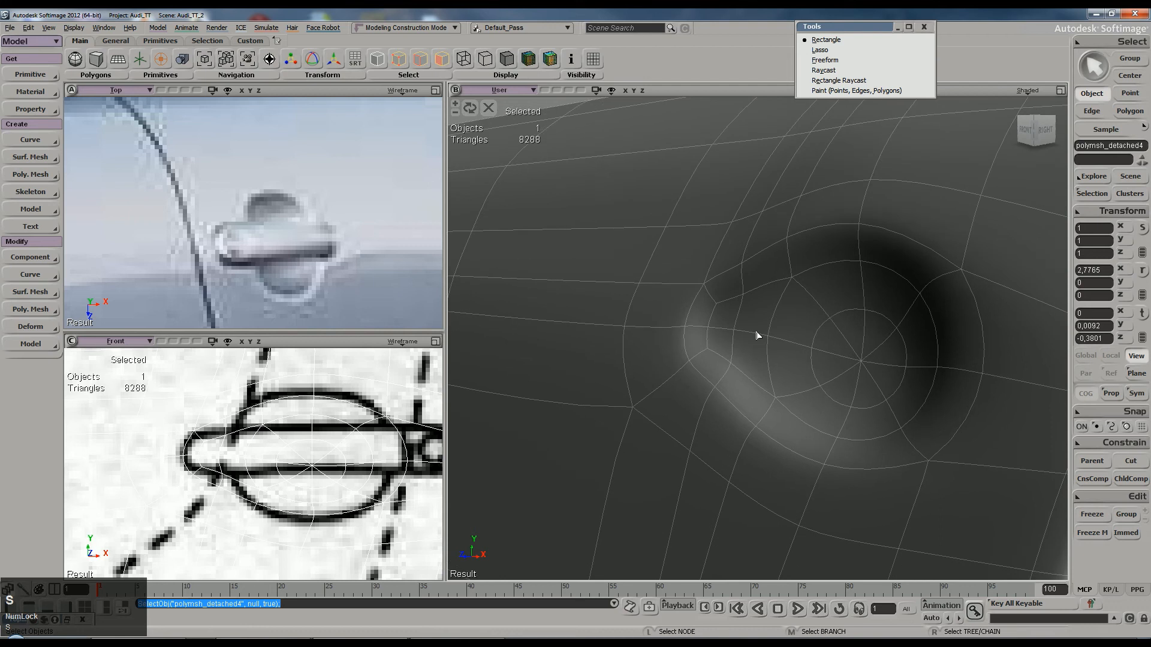
Step: Duplicate the selected recess polygons as an extrusion and push them slightly inward to sharpen the rim
key("u")
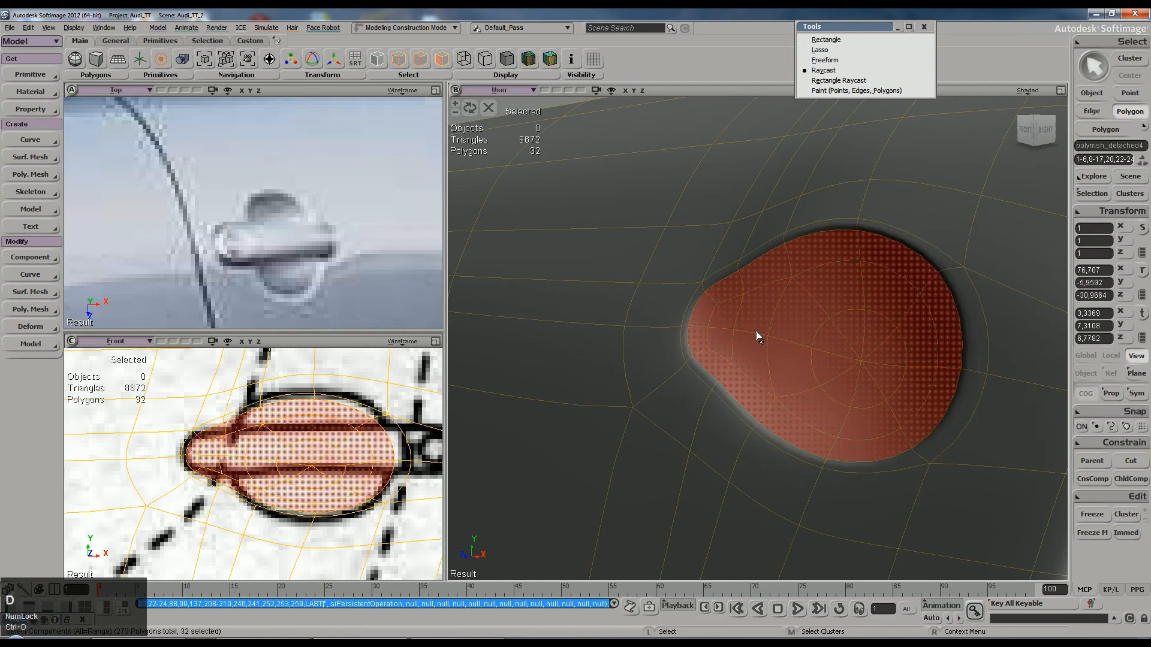
key("v")
left_click_drag(769, 354, 775, 354)
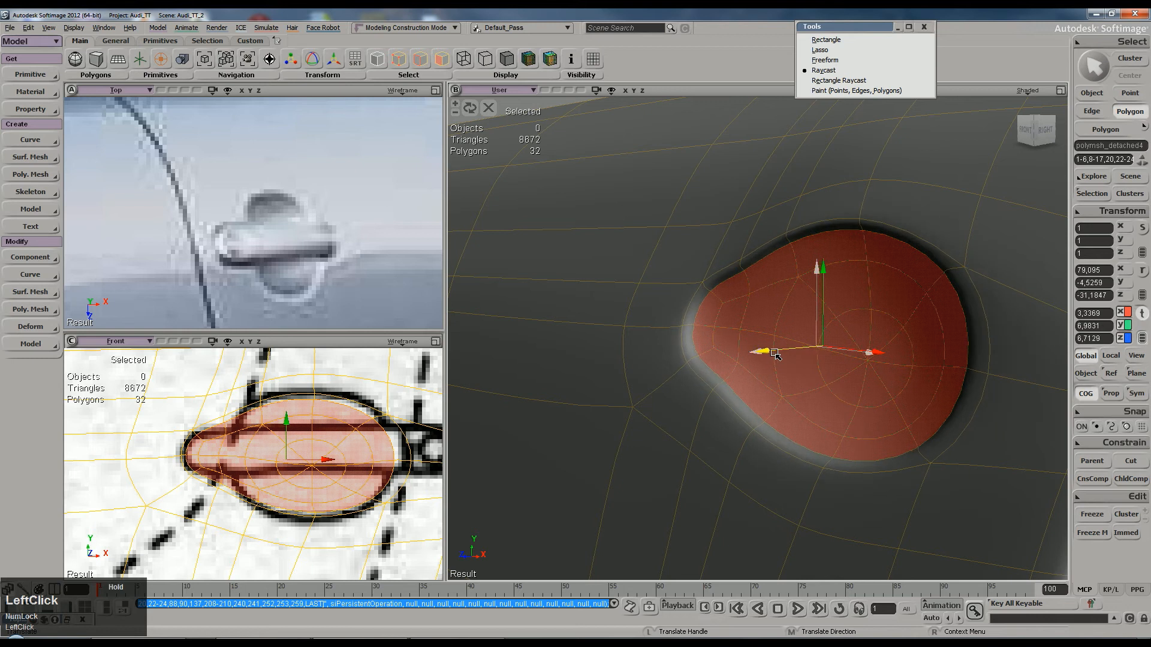
Step: Deselect the door panel, examine the sharpened recess and save the scene
scroll(761, 342, "down", 5)
key("space")
left_click(732, 216)
key("s")
right_click_drag(735, 214, 786, 218)
key("ctrl+s")
key("s")
right_click_drag(827, 365, 857, 277)
key("s")
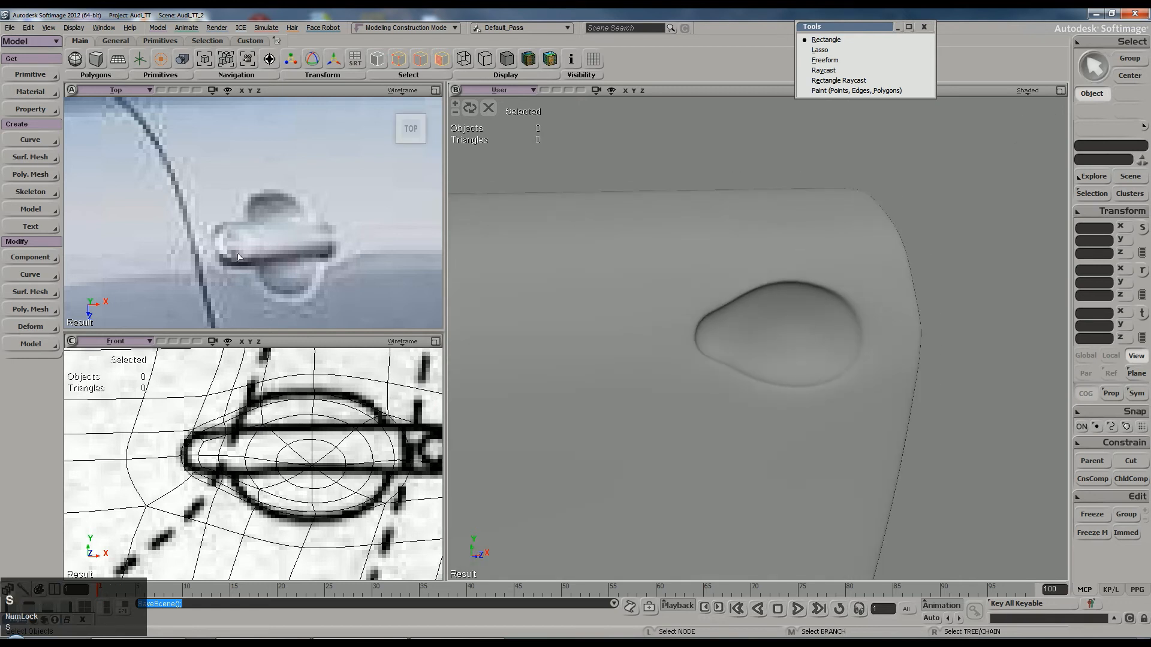
Step: Create a polygon mesh cube and move it from the scene origin to the recess area of the door panel
left_click(37, 75)
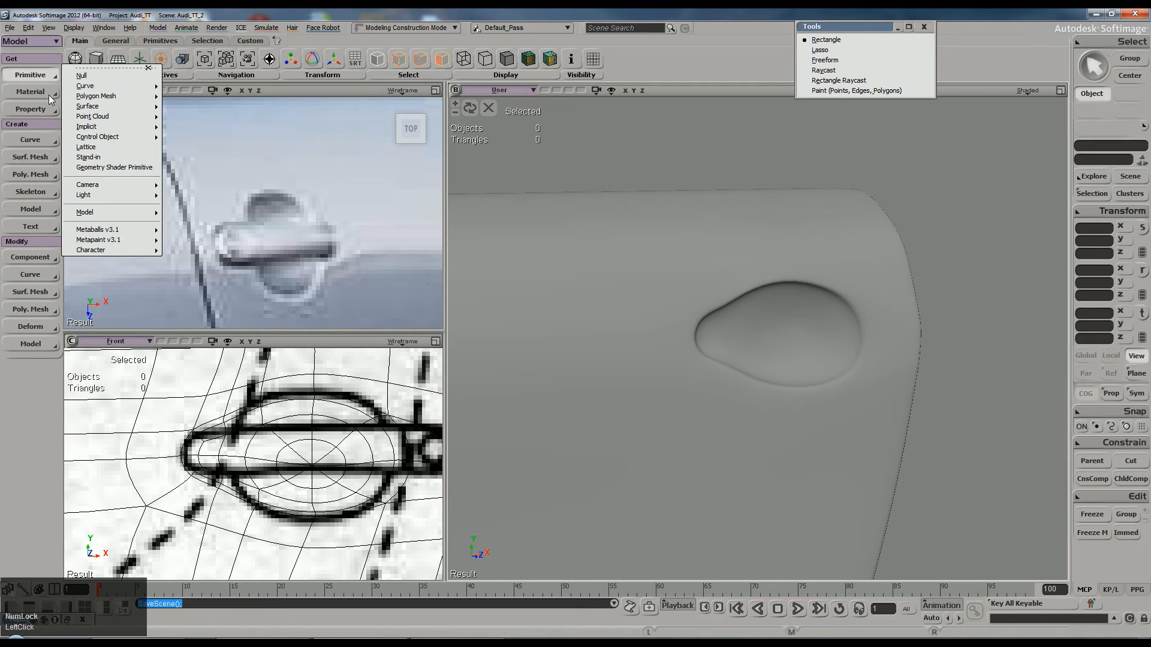
mouse_move(108, 95)
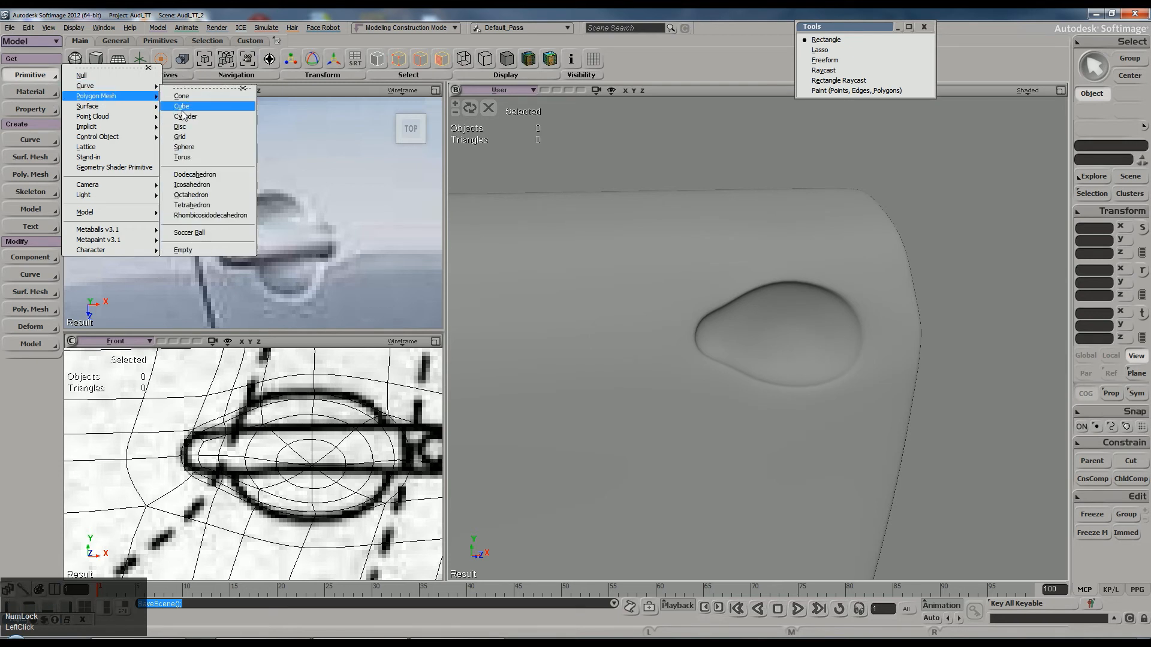
left_click(184, 109)
scroll(751, 336, "down", 5)
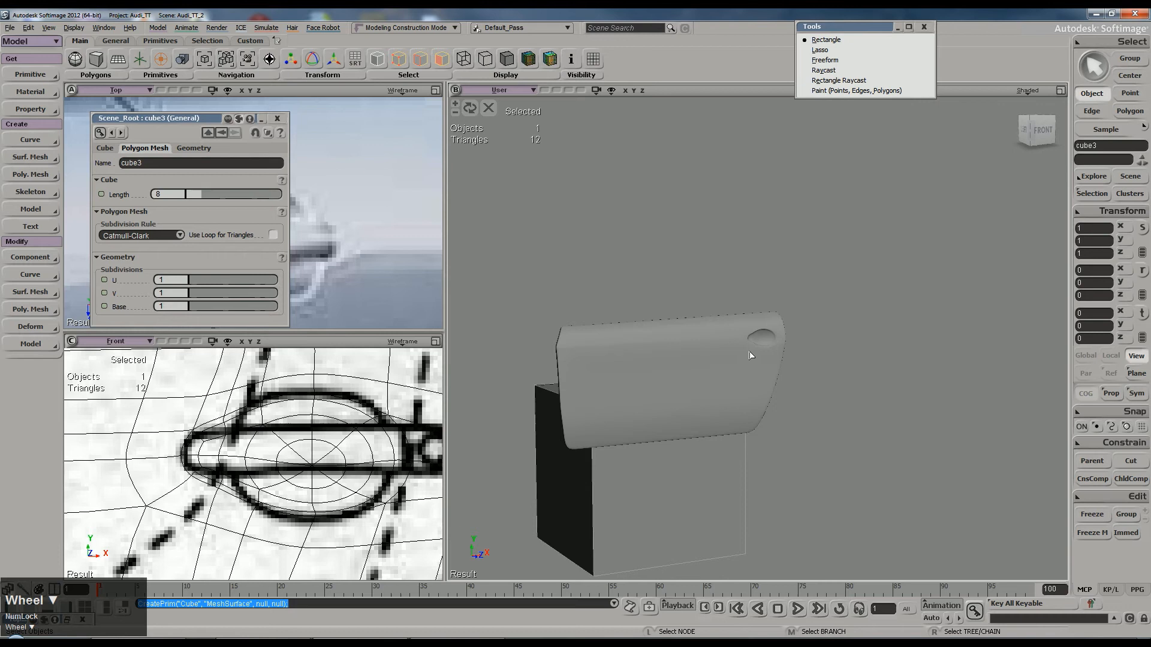
key("v")
left_click_drag(659, 481, 766, 320)
key("s")
right_click_drag(766, 321, 933, 463)
left_click_drag(925, 447, 789, 291)
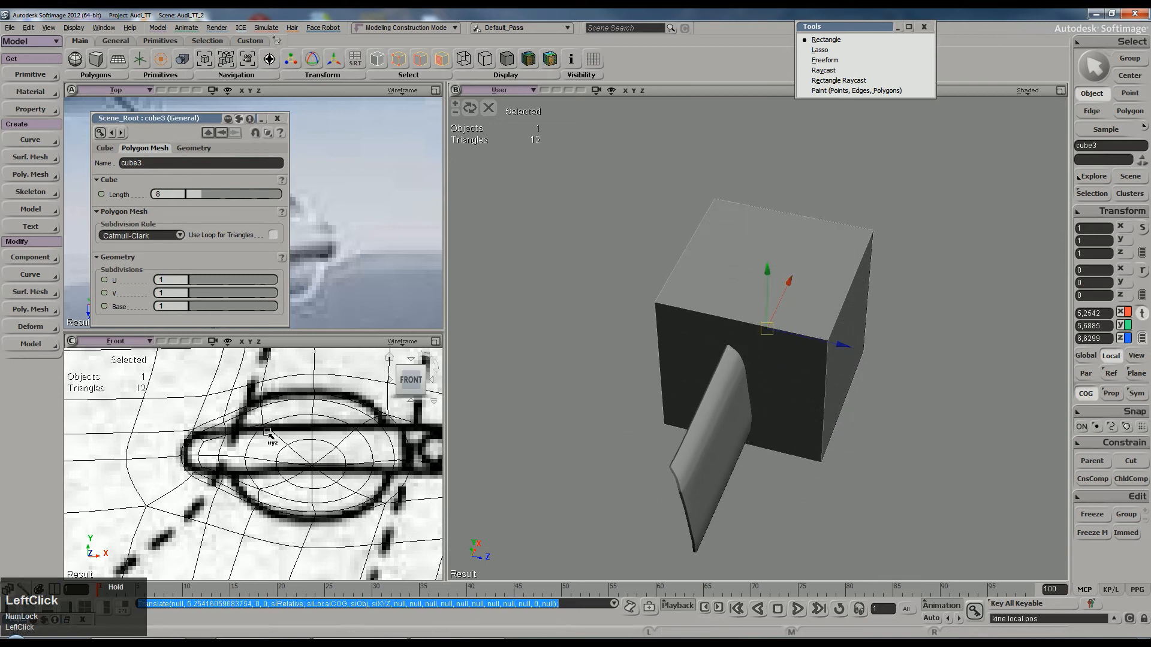
Step: Scale the cube down uniformly to about 0.106 and place it over the door handle on the side blueprint
scroll(255, 433, "down", 3)
scroll(253, 433, "down", 1)
key("c")
key("x")
left_click_drag(296, 490, 240, 516)
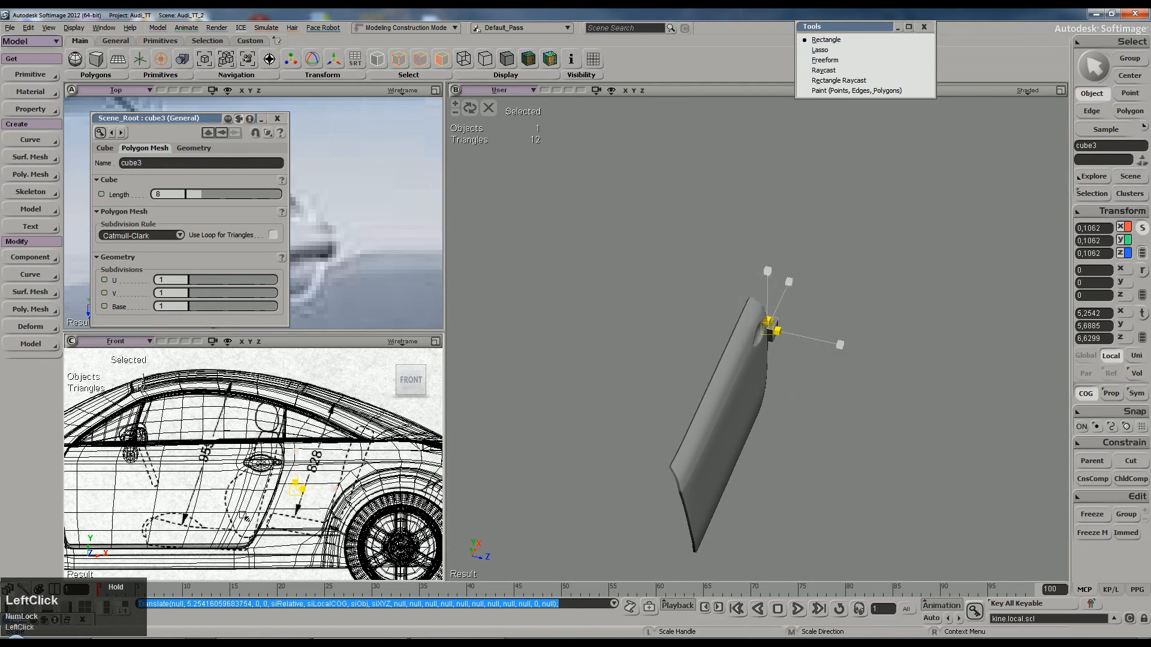
key("v")
scroll(324, 466, "up", 4)
left_click_drag(386, 503, 270, 430)
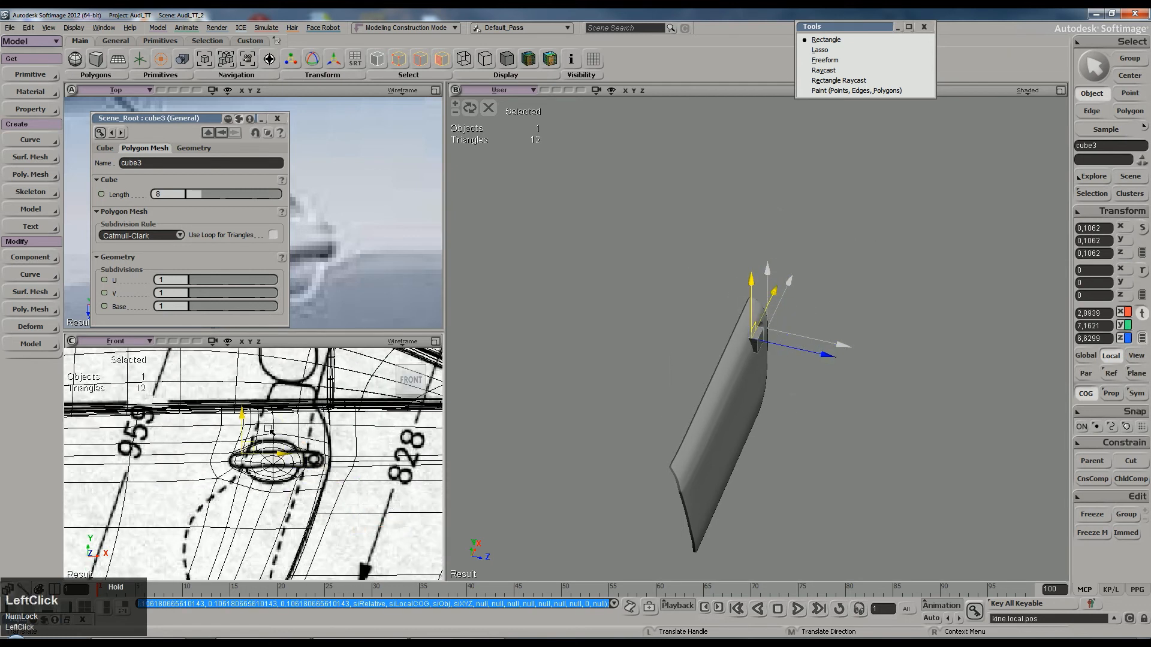
Step: Scale the cube down uniformly to about 0.0335 and align it with the handle's narrow end on the blueprint
key("f")
scroll(863, 341, "down", 3)
key("s")
right_click_drag(863, 341, 758, 270)
scroll(805, 273, "up", 3)
scroll(264, 462, "up", 5)
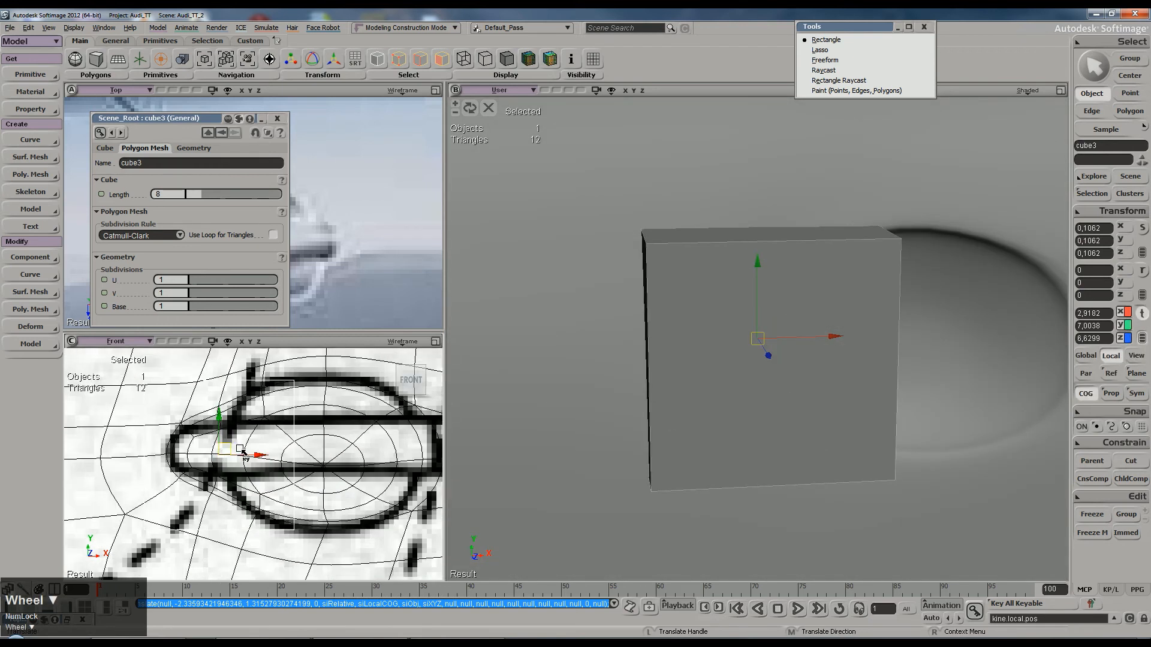
key("x")
left_click_drag(228, 455, 184, 473)
key("v")
left_click_drag(234, 443, 214, 436)
Step: Move the cube out to the door surface and flatten its depth to a Z scale of about 0.0143
key("s")
right_click_drag(770, 353, 824, 361)
left_click_drag(799, 350, 846, 365)
key("s")
right_click_drag(846, 365, 812, 238)
key("x")
left_click_drag(713, 206, 718, 248)
key("s")
right_click_drag(718, 249, 799, 308)
right_click_drag(809, 348, 844, 340)
Step: Rotate the cube about -9.8 degrees around X to follow the door surface and push it slightly into the panel
key("c")
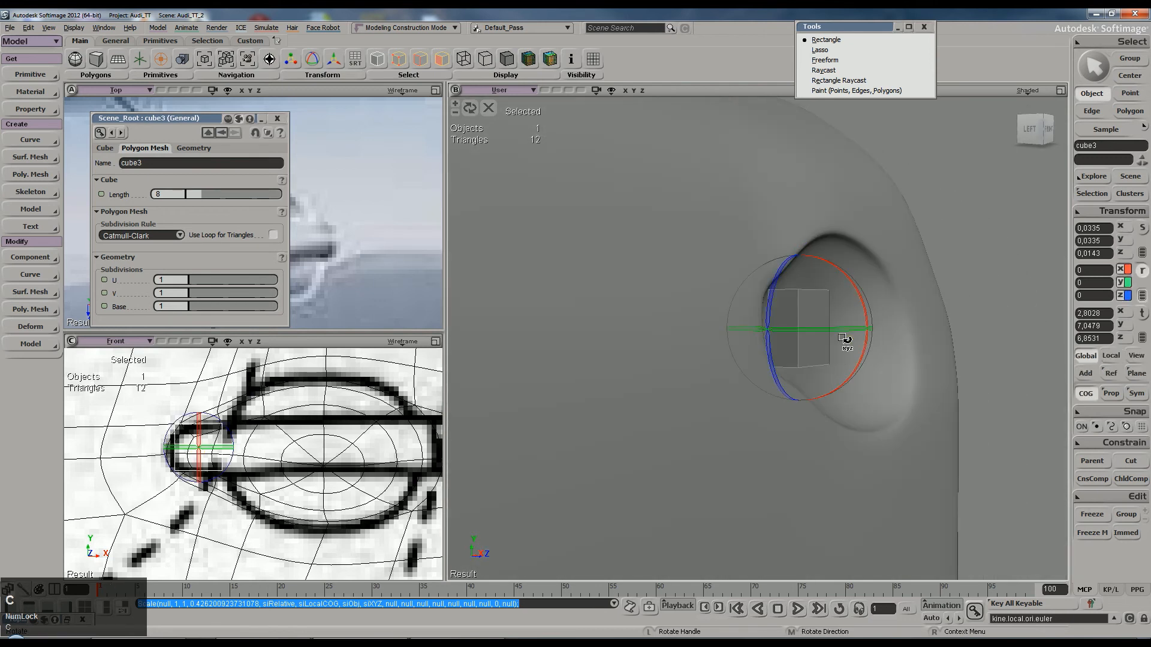
left_click_drag(860, 290, 852, 289)
key("s")
right_click_drag(853, 289, 806, 174)
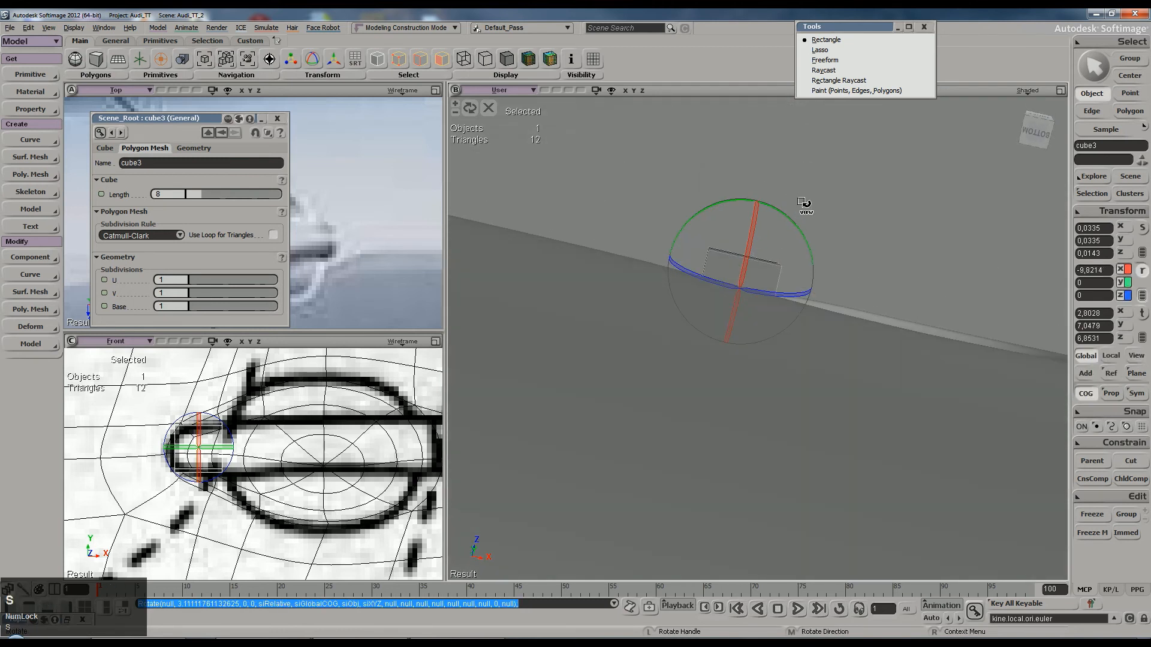
key("v")
left_click_drag(754, 198, 755, 207)
right_click_drag(755, 206, 779, 324)
Step: Apply Local Subdivision Refinement to all polygons of the cube
key("space")
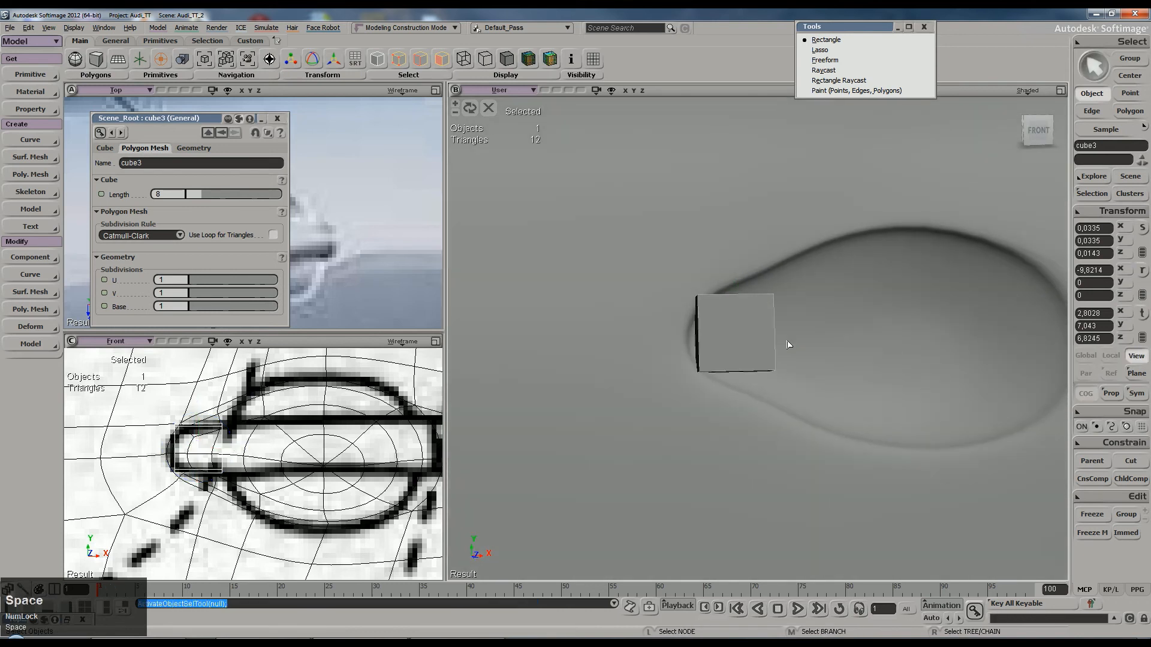
key("u")
key("ctrl+a")
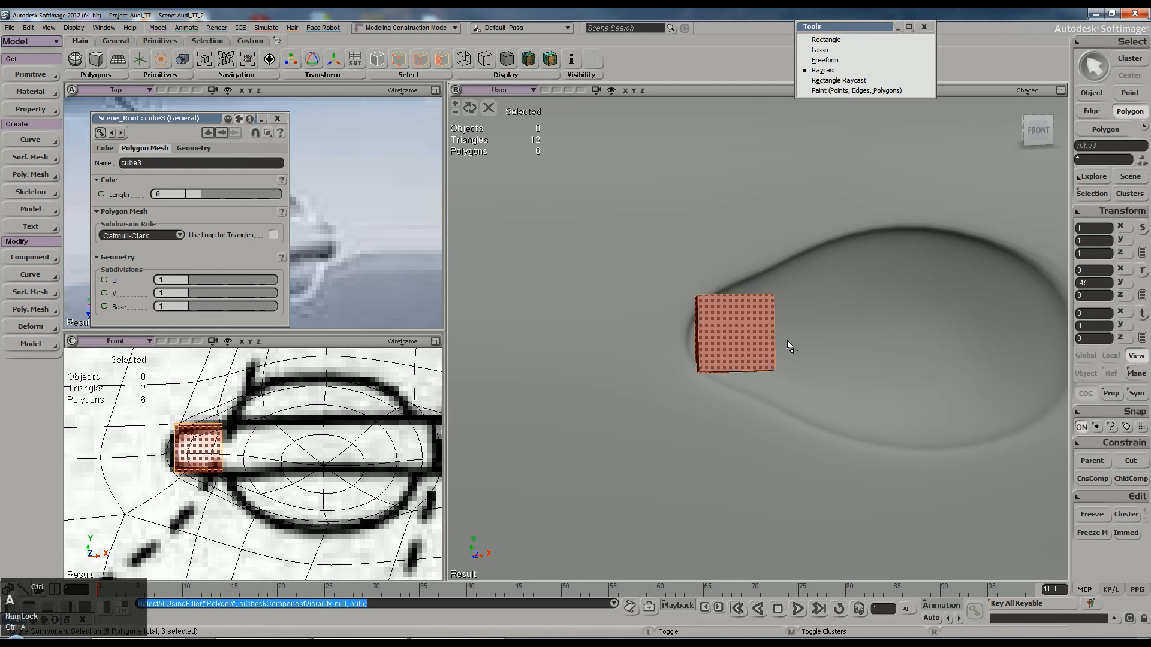
right_click(788, 346)
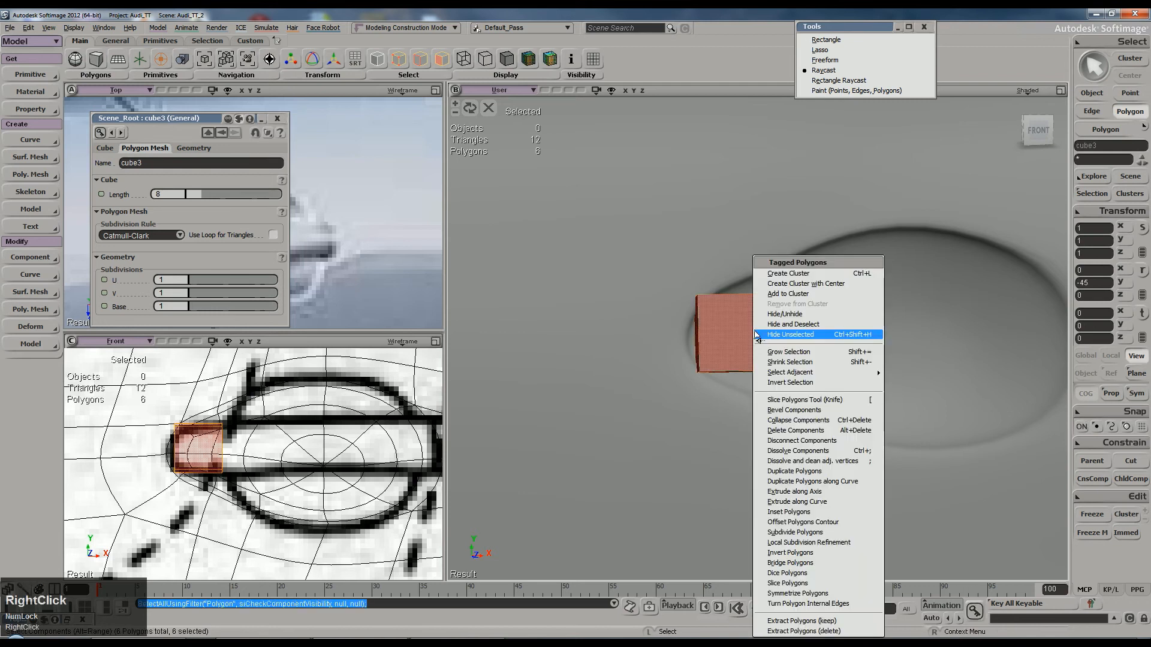
left_click(826, 542)
key("s")
right_click_drag(795, 384, 749, 293)
left_click(719, 317)
Step: Enlarge the subdivided cube to a scale of about 0.0413 in X and Y and 0.0176 in Z
key("space")
key("x")
left_click(737, 281)
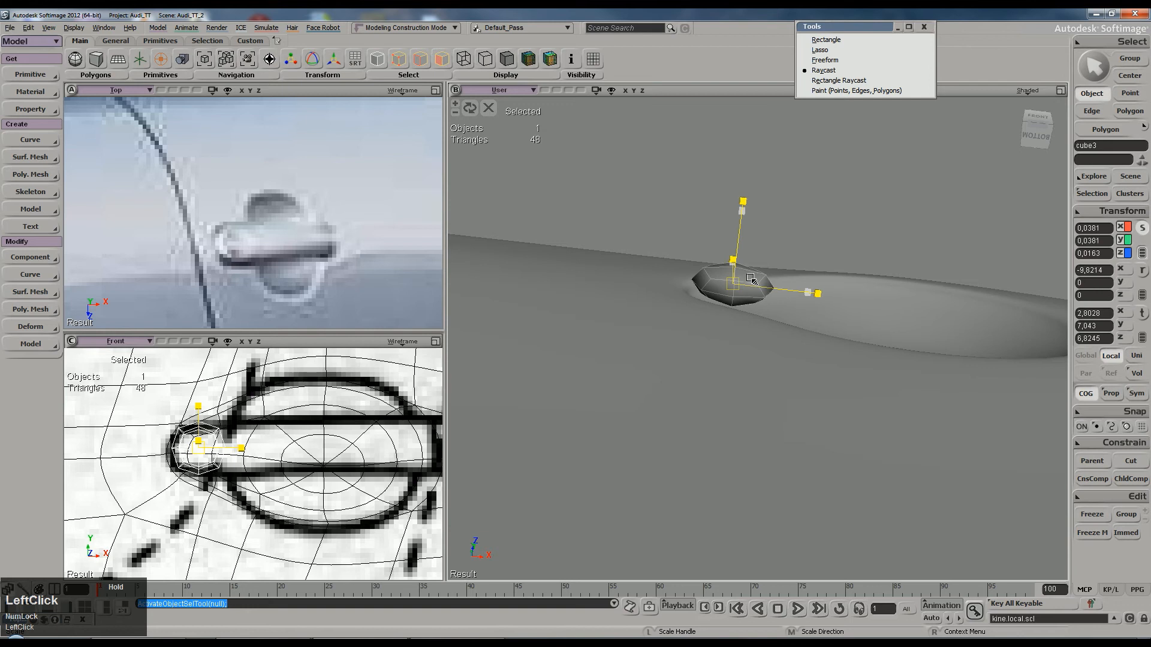
left_click_drag(755, 277, 757, 276)
Step: Select the four polygons on the rounded cube's end face that point towards the recess center
key("s")
right_click_drag(758, 277, 741, 312)
key("space")
key("u")
left_click(723, 307)
left_click(724, 321, "ctrl")
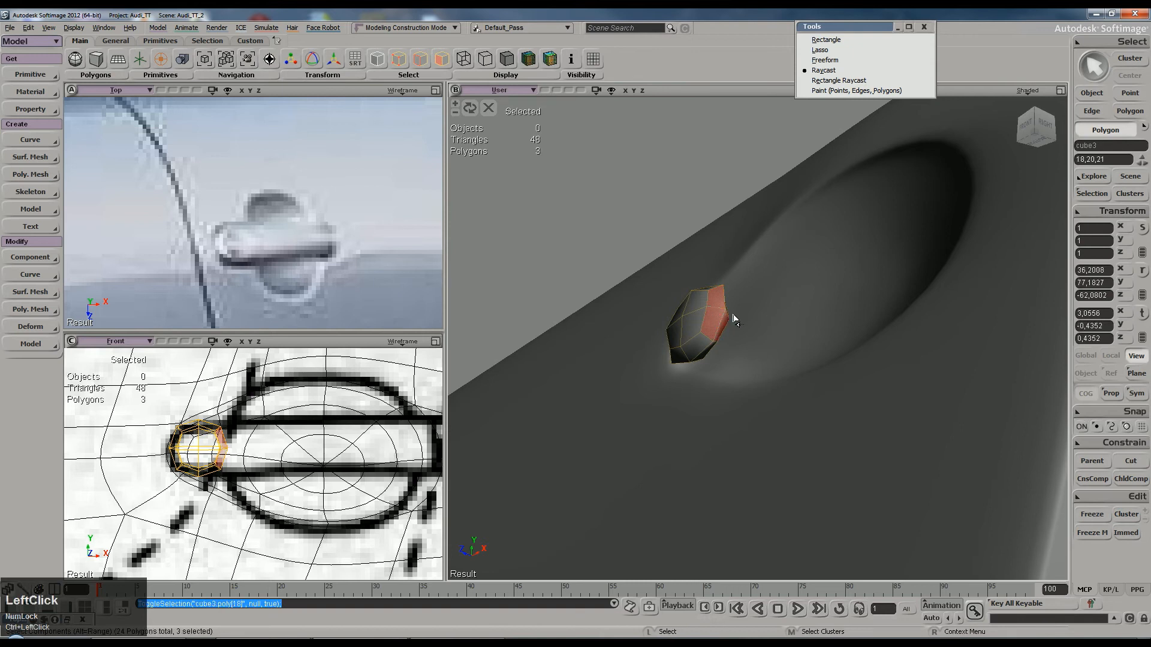
scroll(727, 313, "up", 5)
right_click_drag(771, 282, 789, 302)
left_click(788, 303)
scroll(789, 303, "down", 5)
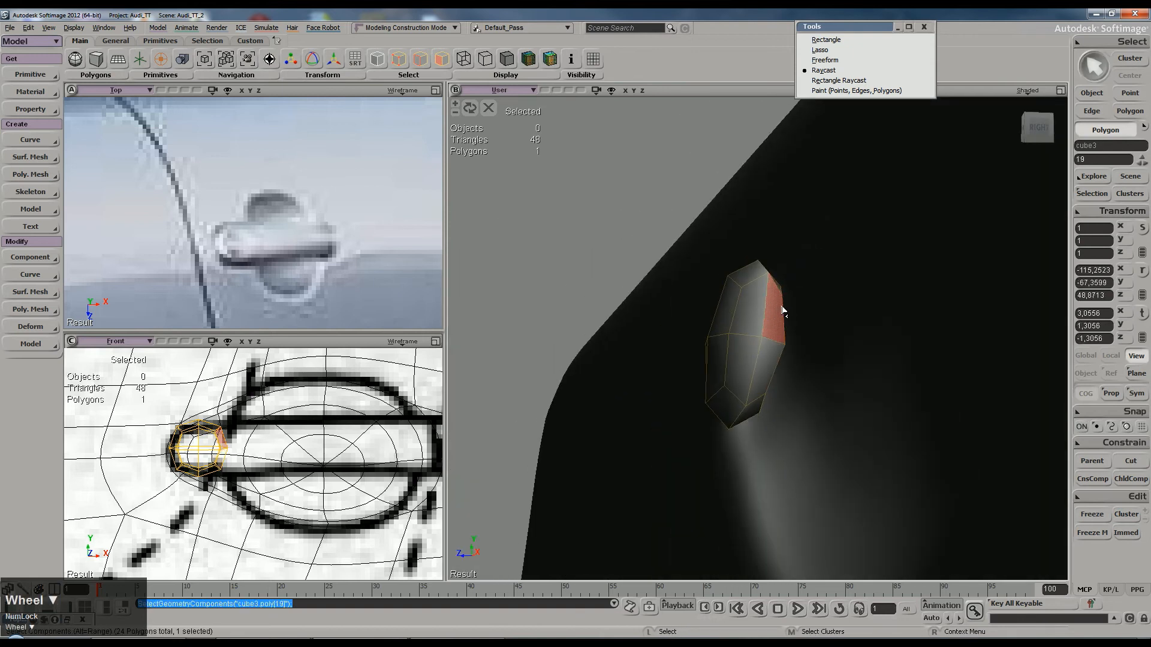
left_click(749, 311, "ctrl")
left_click(770, 355, "ctrl")
key("s")
right_click_drag(754, 308, 776, 296)
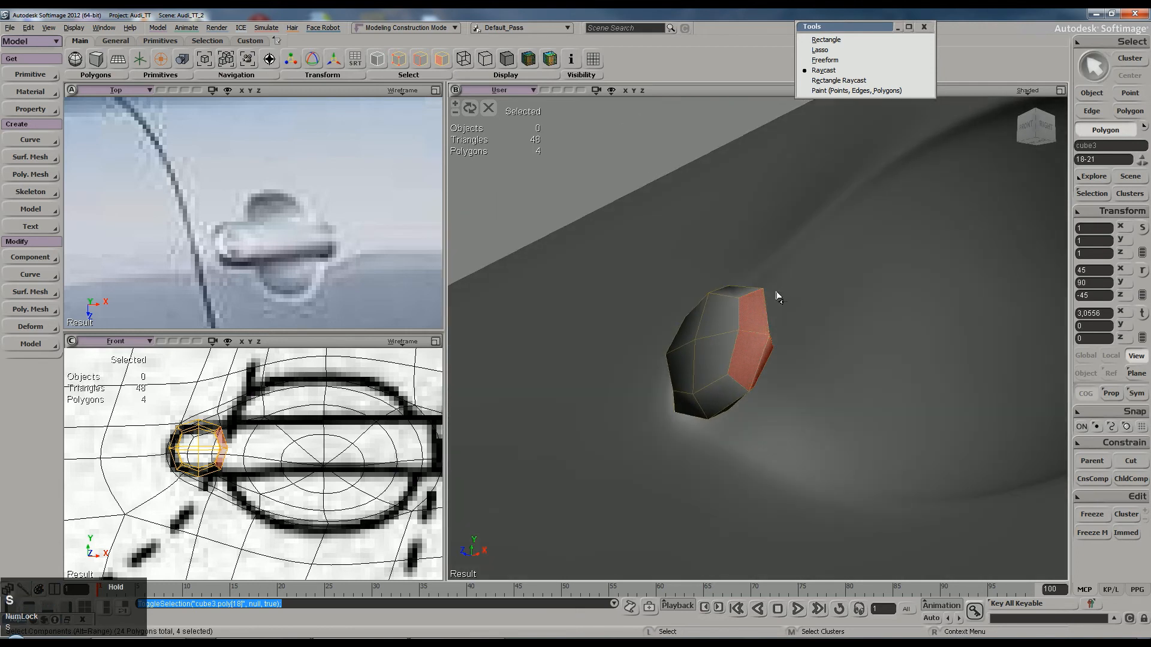
Step: Duplicate the four end polygons as an extrusion and pull them along X to the handle's far end on the blueprint
key("ctrl+d")
right_click_drag(791, 368, 826, 292)
left_click_drag(809, 341, 1015, 334)
scroll(386, 442, "down", 1)
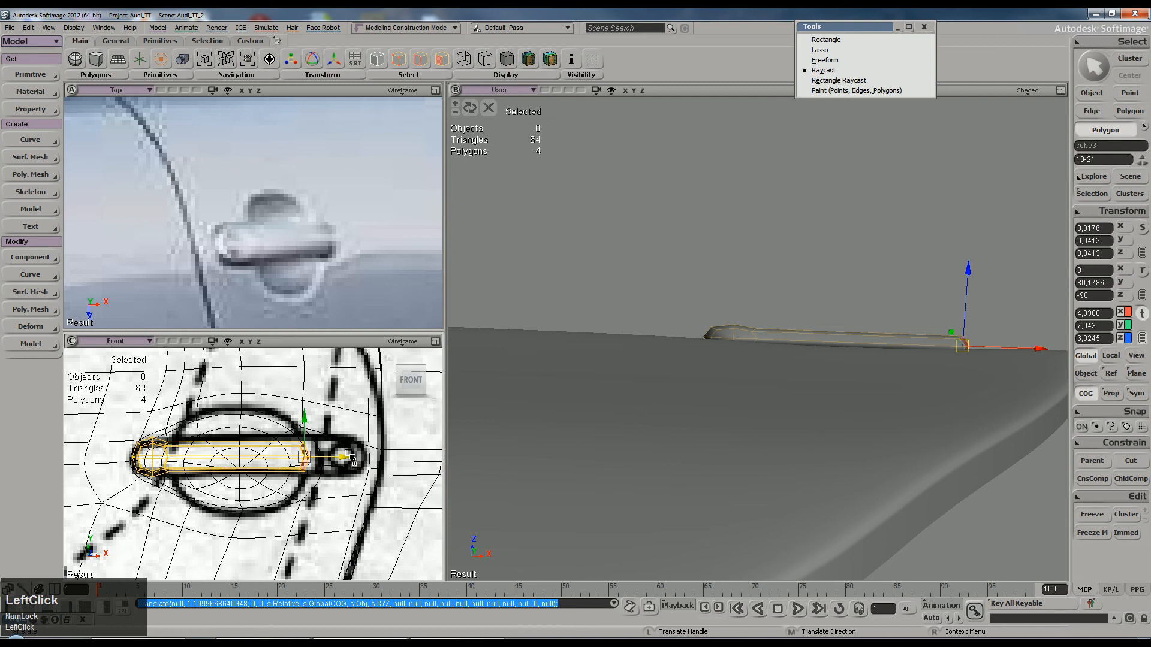
left_click_drag(346, 459, 404, 457)
Step: Select the points of the neck ring and far end and scale them up around a pivot snapped to the neck ring's center
key("space")
key("t")
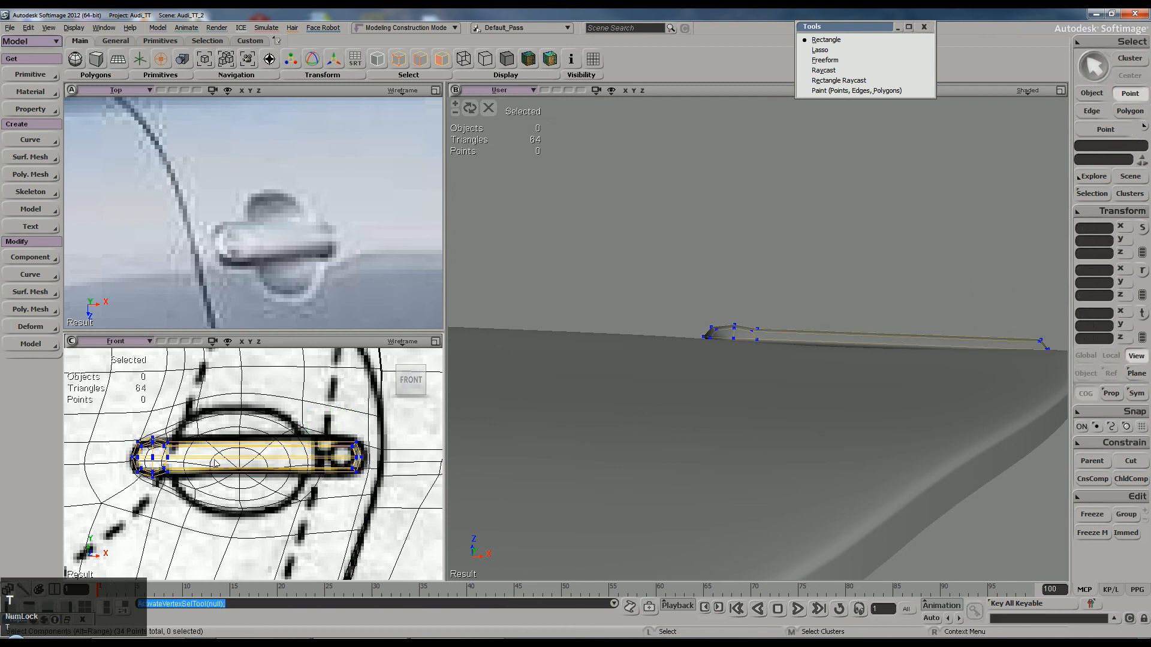
left_click_drag(160, 483, 226, 438, "shift")
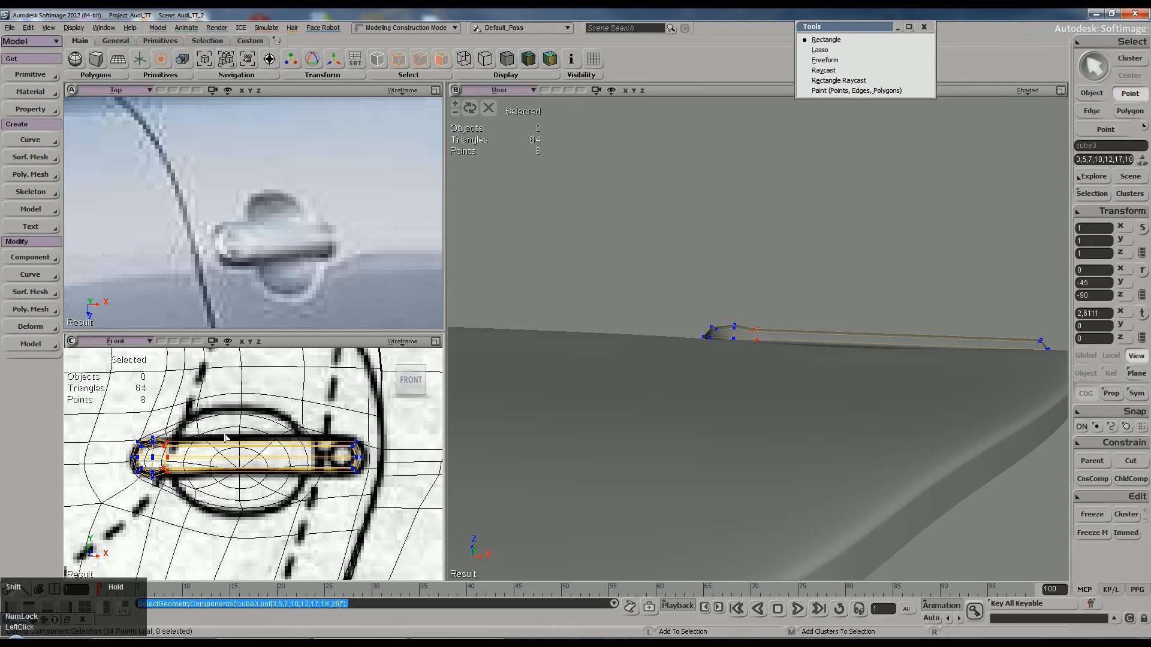
left_click_drag(345, 431, 383, 506, "shift")
key("x")
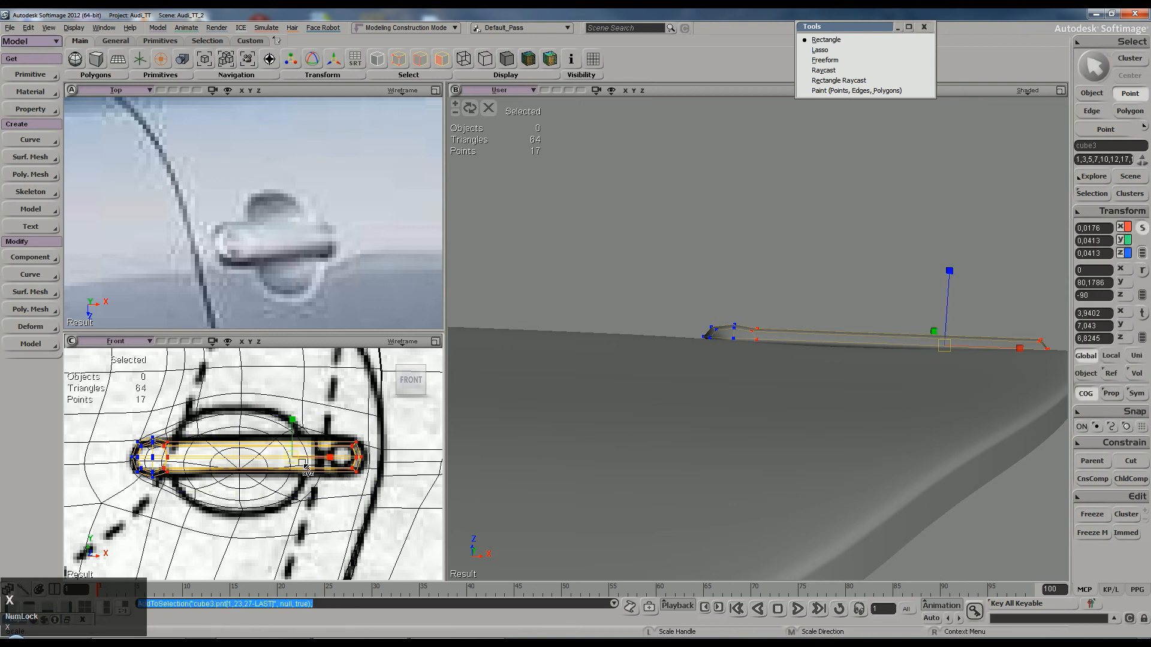
left_click(320, 443)
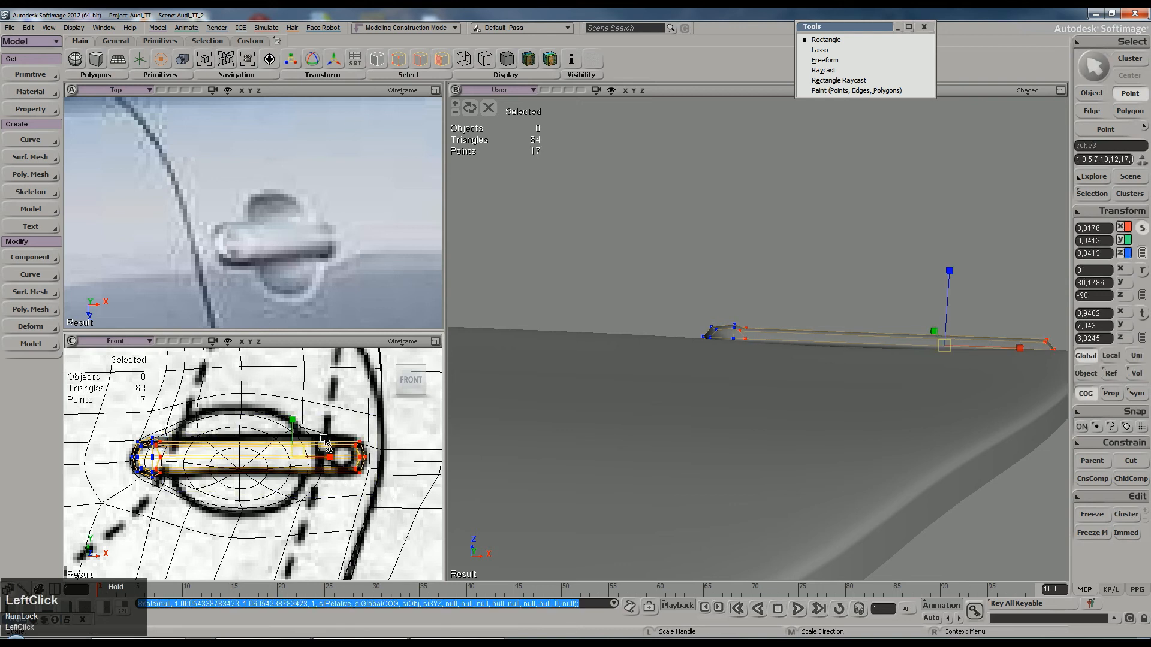
key("ctrl+z")
key("alt")
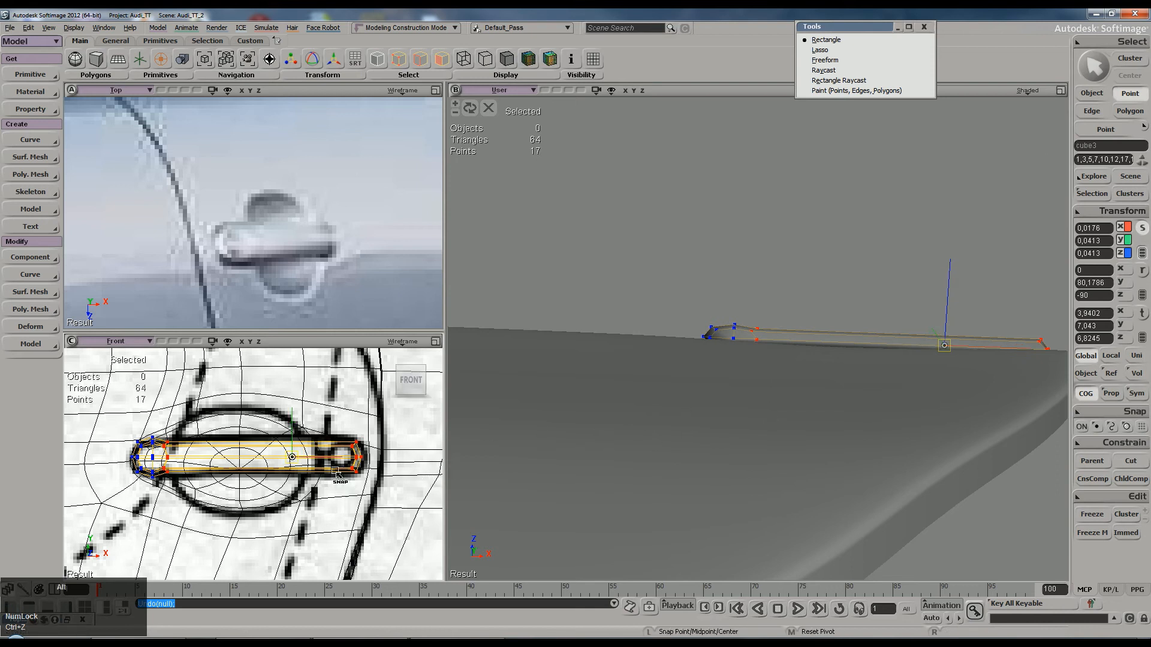
left_click(231, 461, "alt")
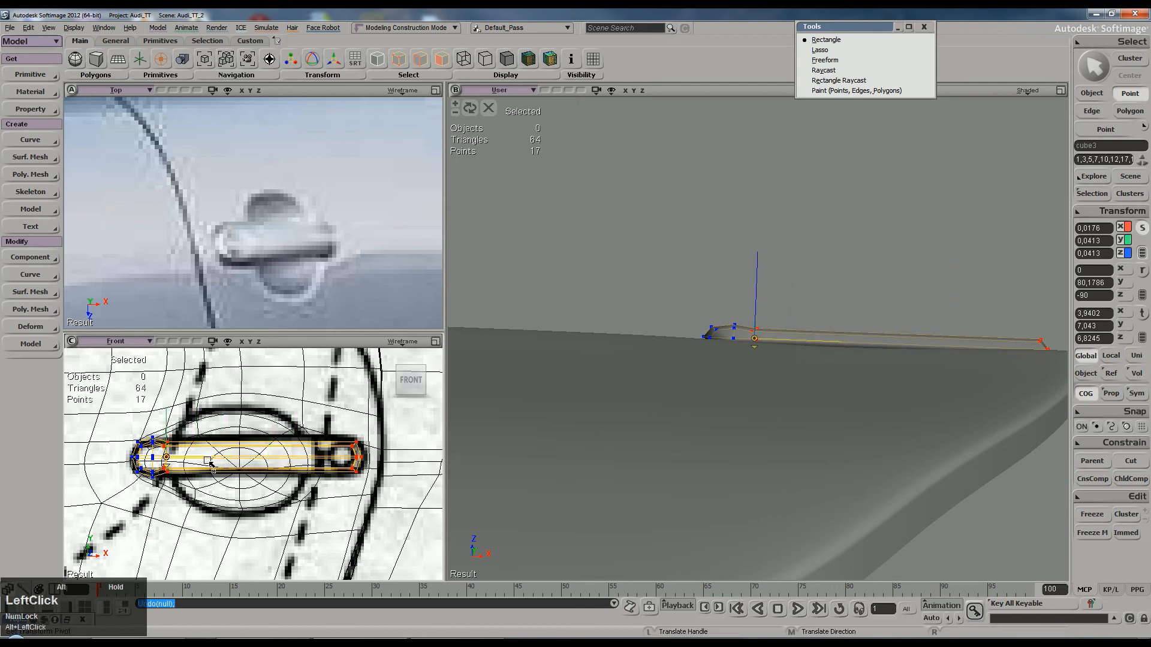
left_click_drag(207, 452, 214, 436)
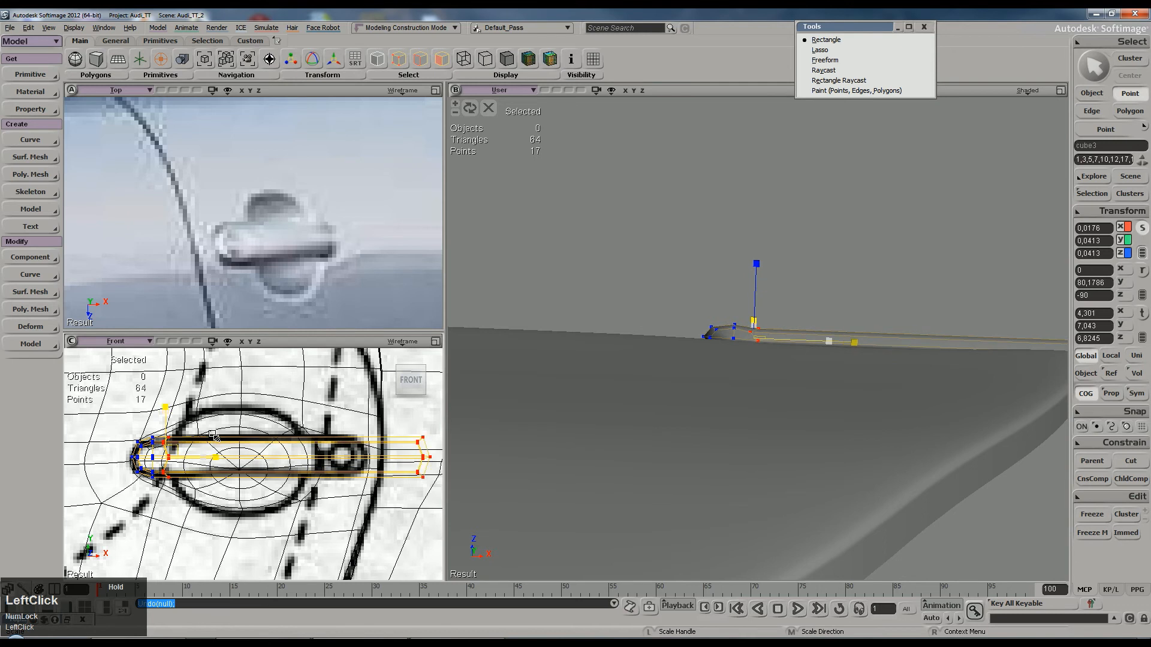
Step: Select the far-end points and move them back along X to the handle's end on the blueprint
key("y")
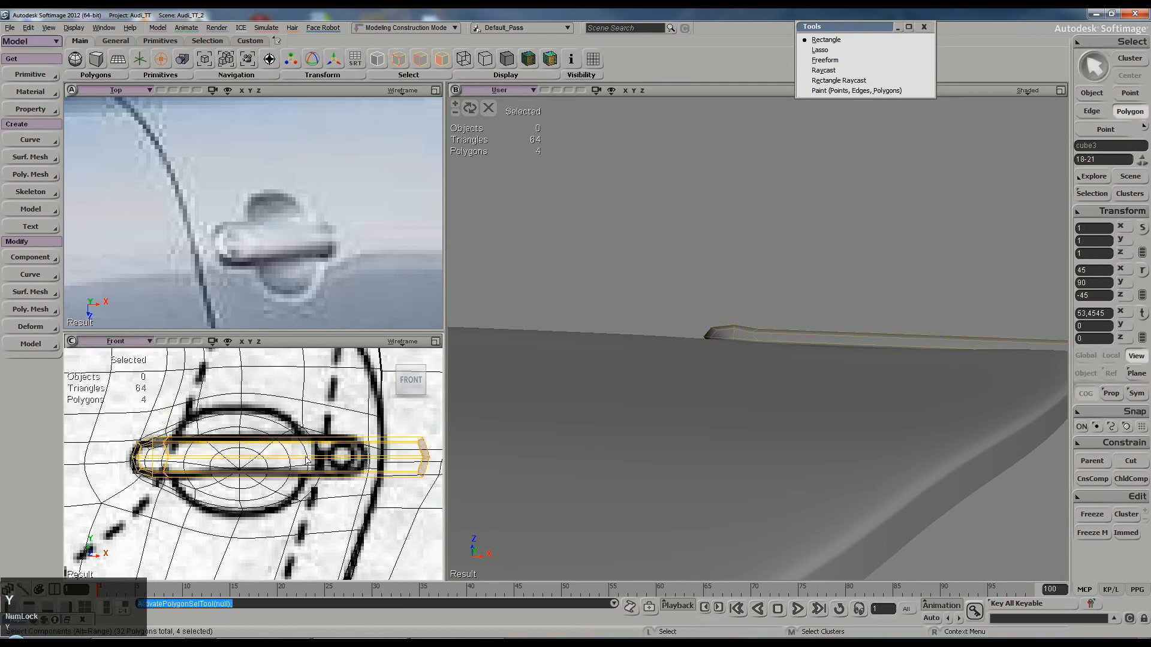
key("t")
left_click_drag(387, 422, 440, 500)
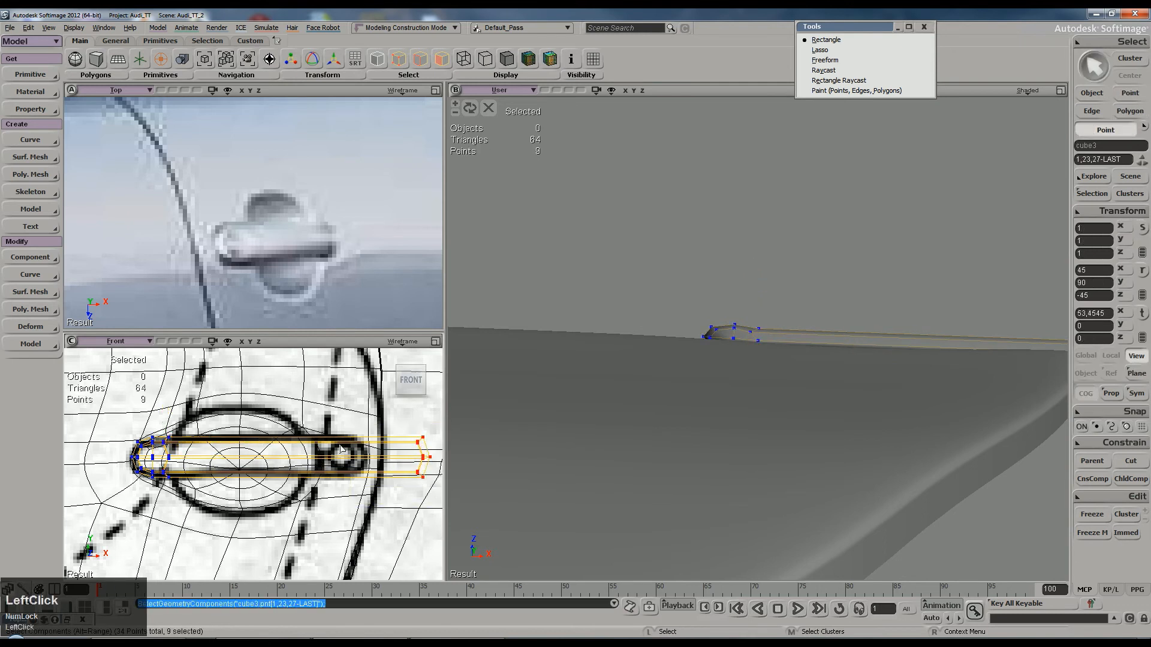
key("s")
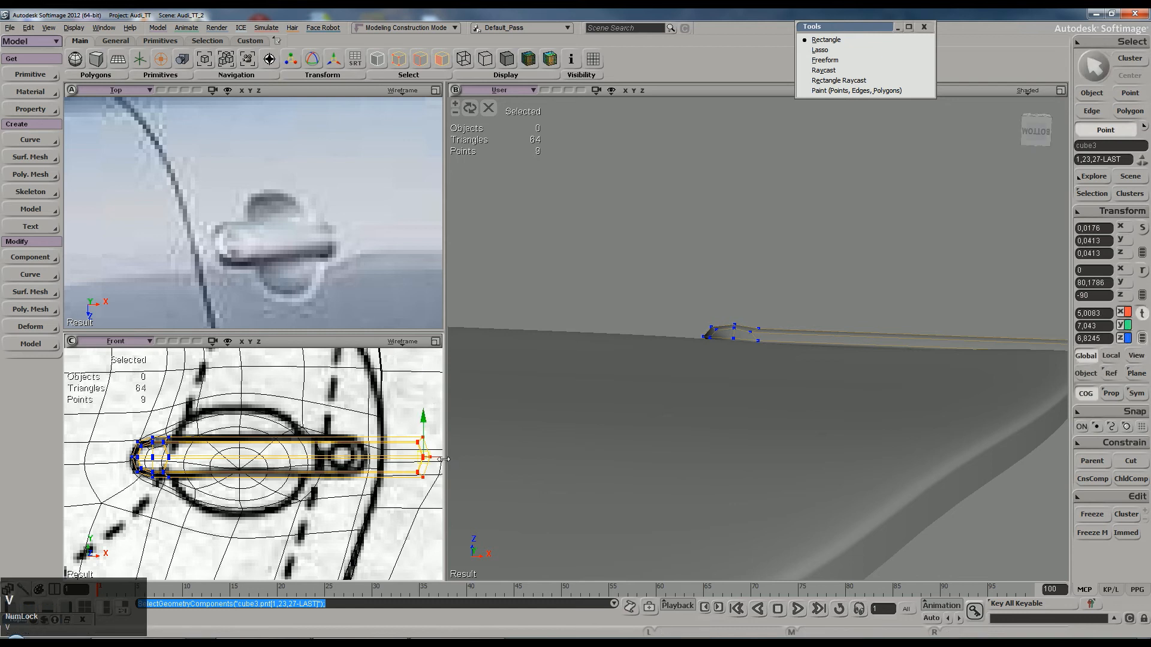
left_click_drag(432, 455, 352, 457)
key("v")
Step: Select the handle object, isolate it in the shaded view and examine its shape
key("s")
right_click_drag(845, 264, 546, 171)
key("space")
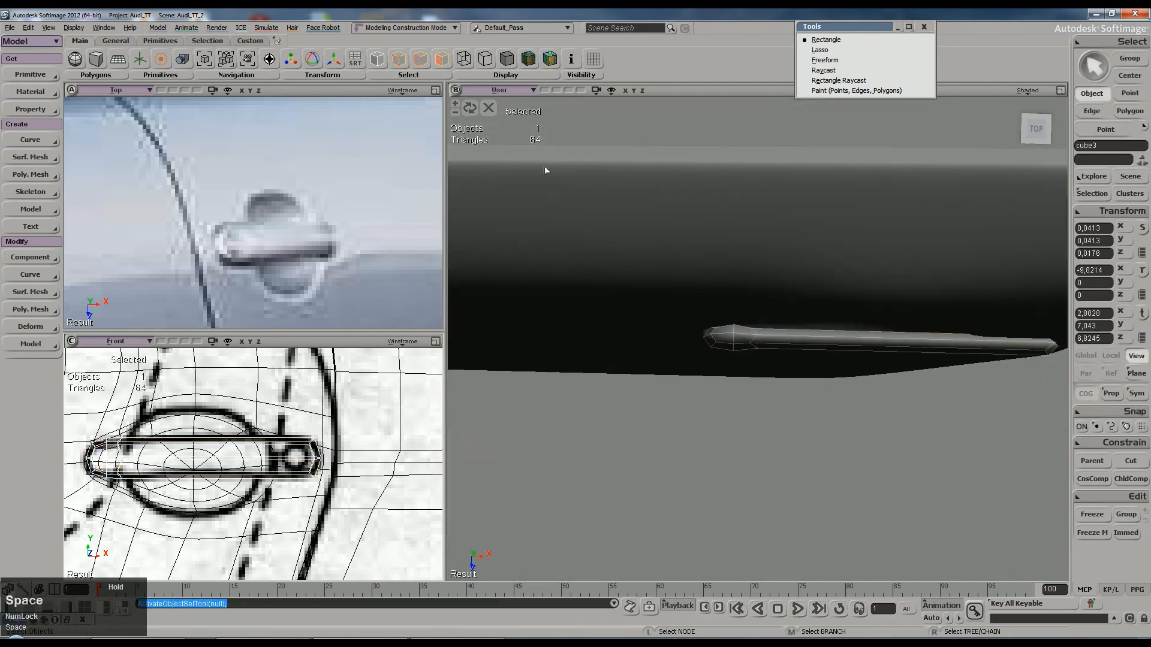
left_click(488, 110)
key("s")
mouse_move(755, 312)
right_mouse_down()
mouse_move(755, 398)
mouse_move(767, 412)
mouse_move(752, 321)
right_mouse_up()
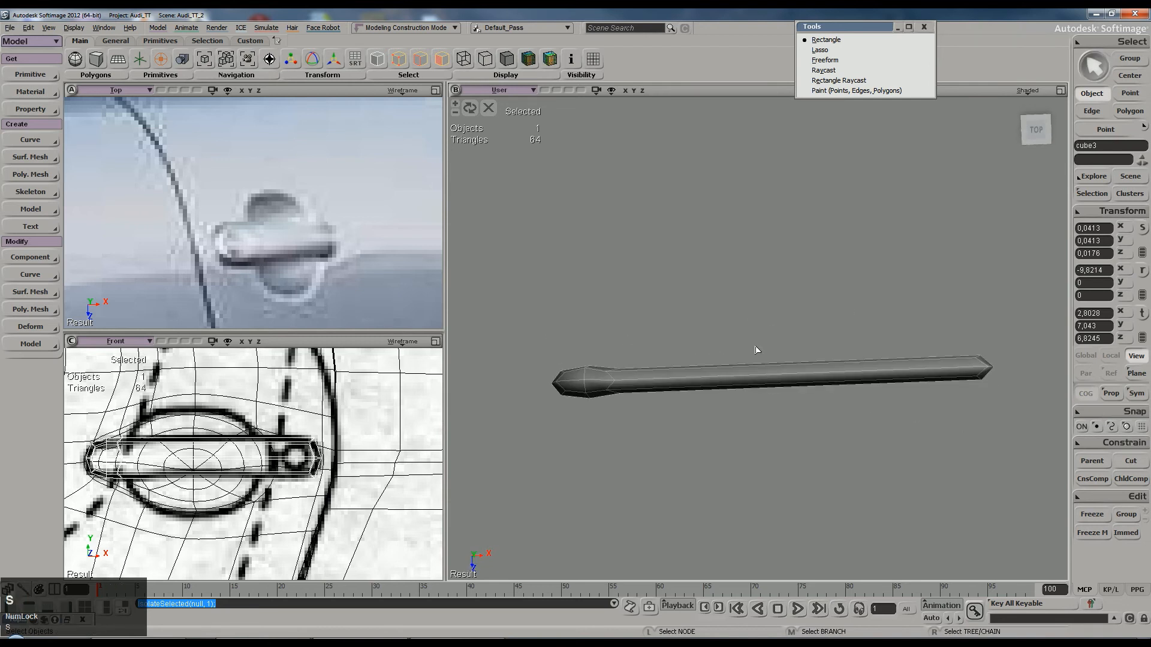
key("t")
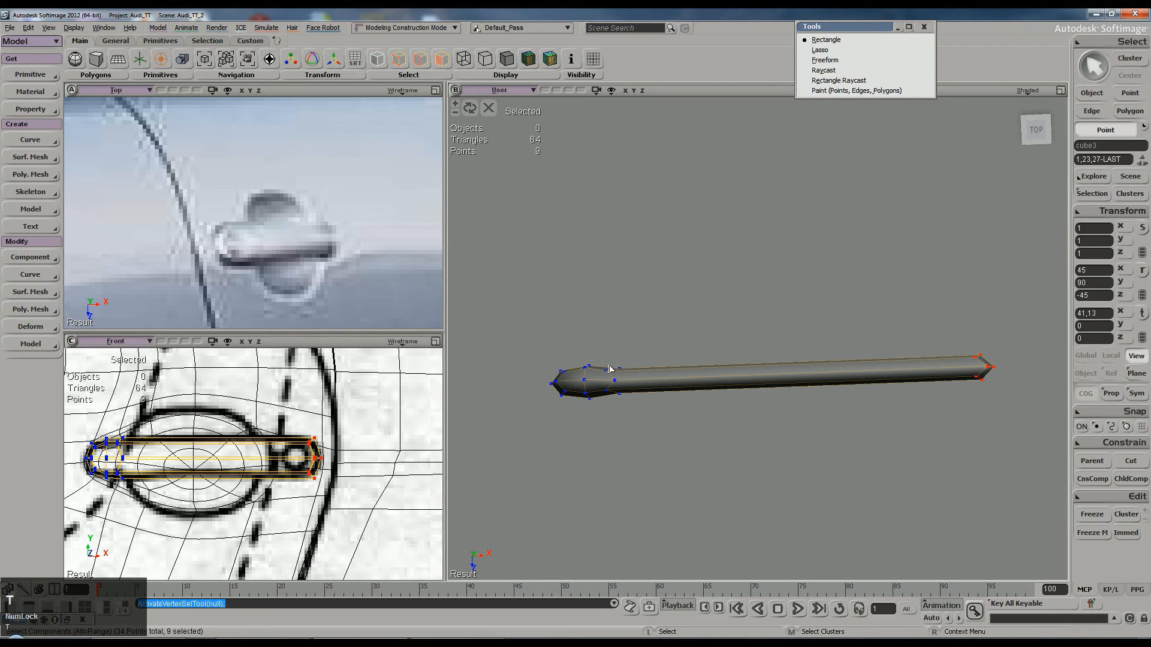
left_click(625, 373)
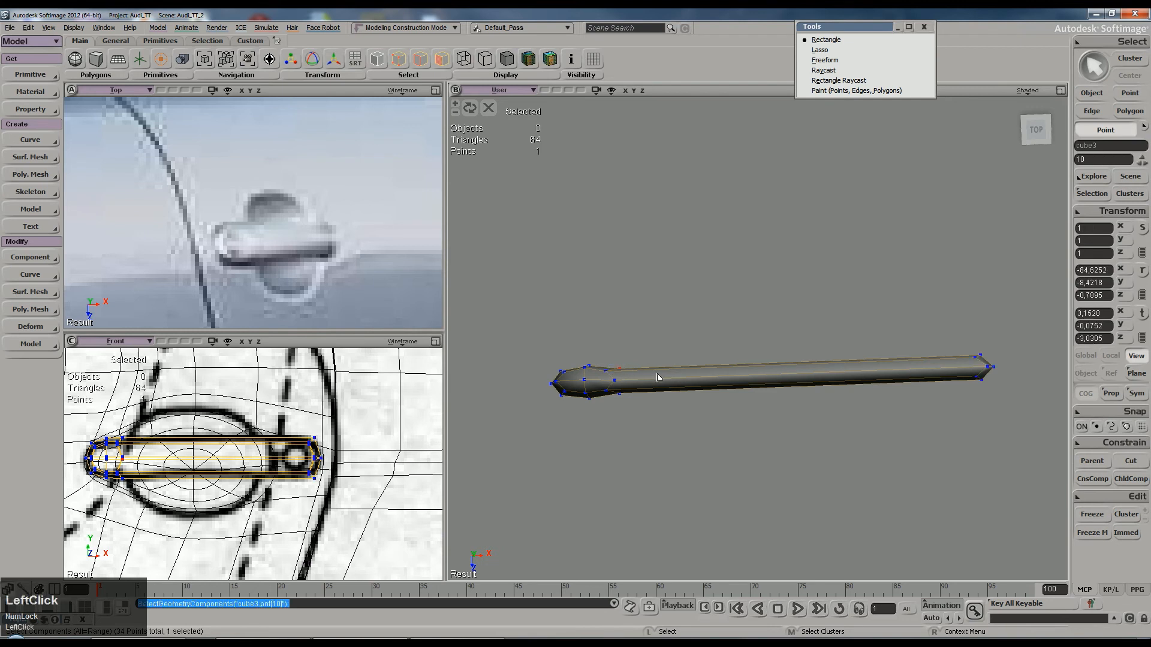
key("f")
key("d")
left_click(700, 383)
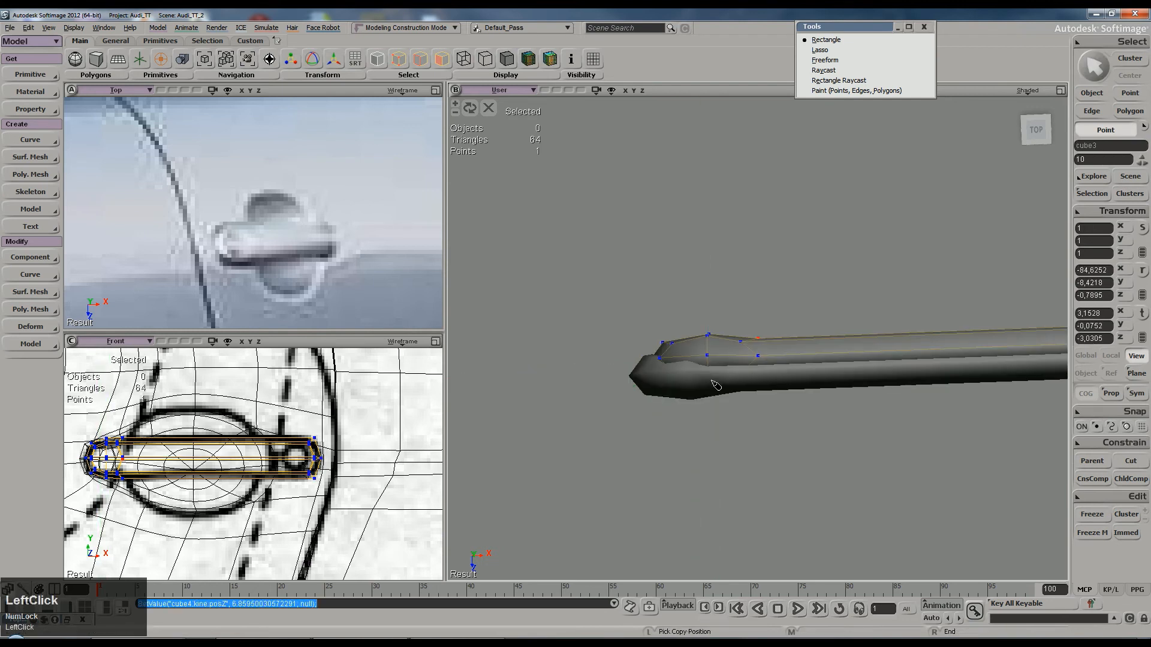
key("space")
left_click(712, 400)
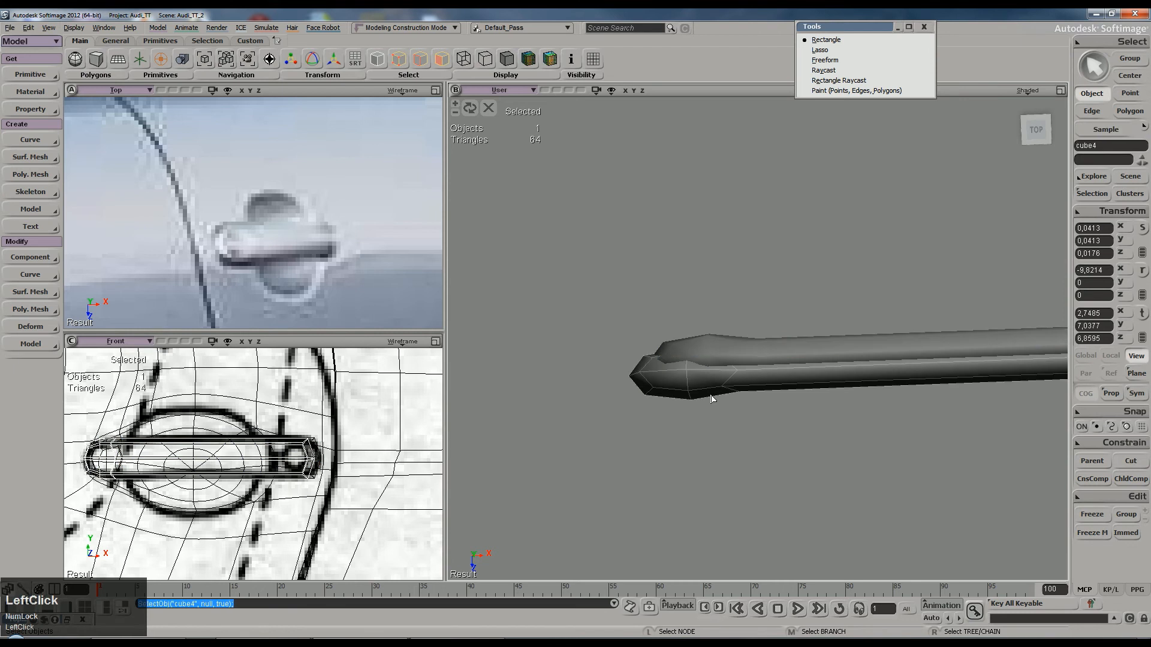
key("ctrl+z")
Step: Select the handle and dissolve the ring-shaped edge loop just behind its rounded end
left_click(817, 352)
key("s")
right_click_drag(817, 352, 725, 298)
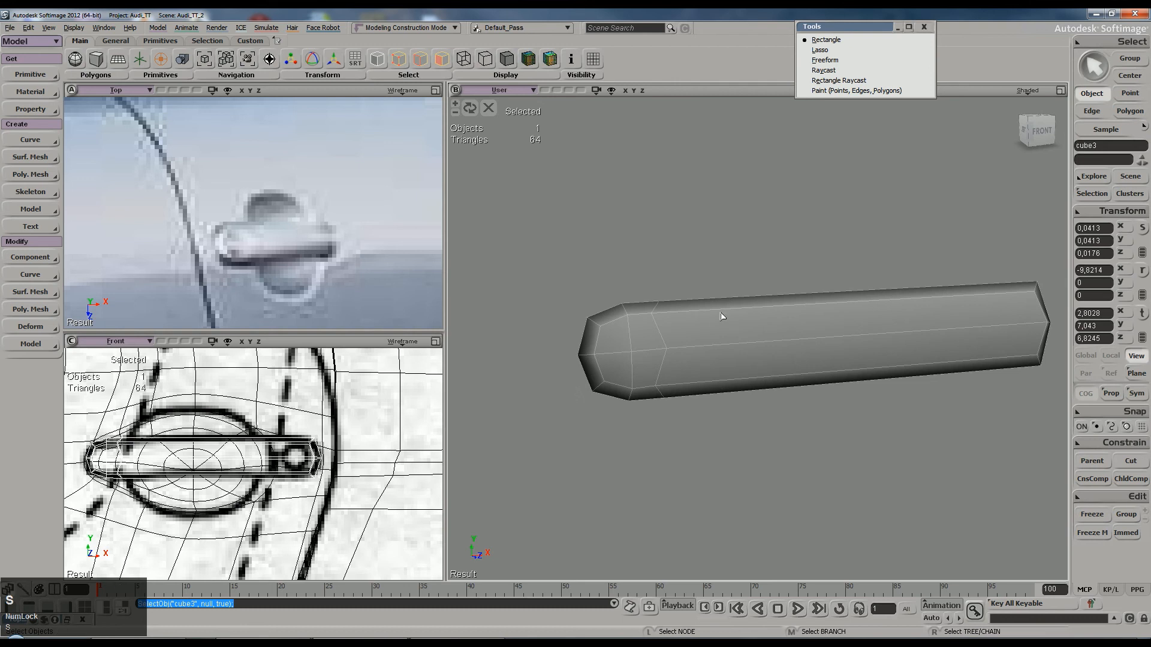
key("e")
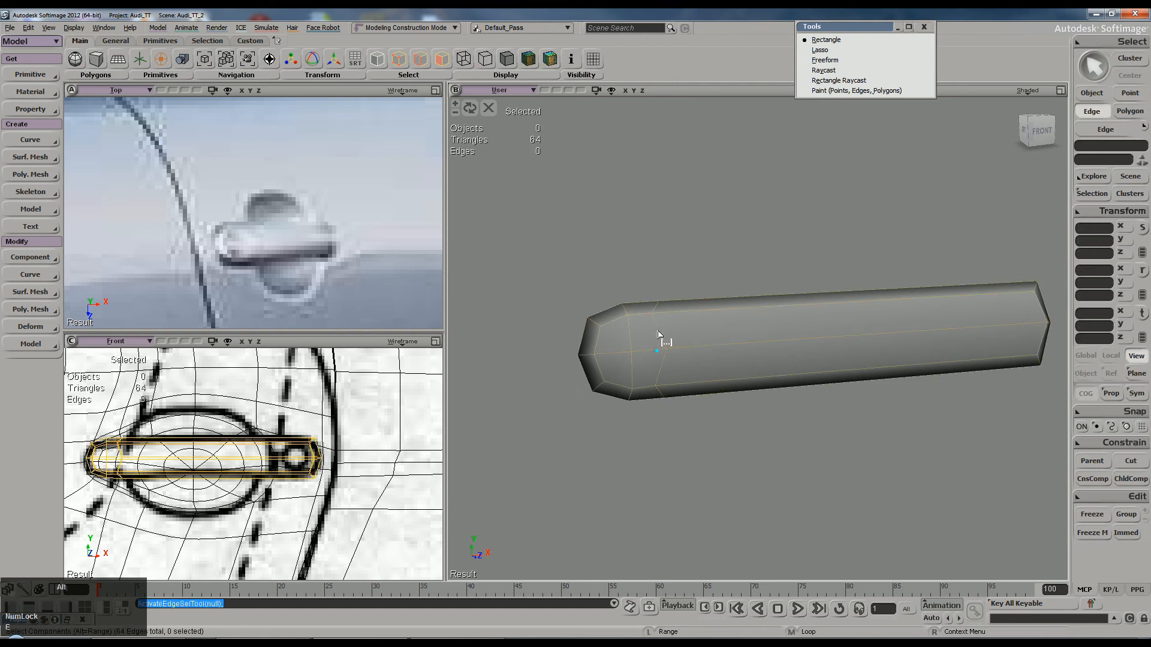
middle_click(660, 334, "alt")
key("Delete")
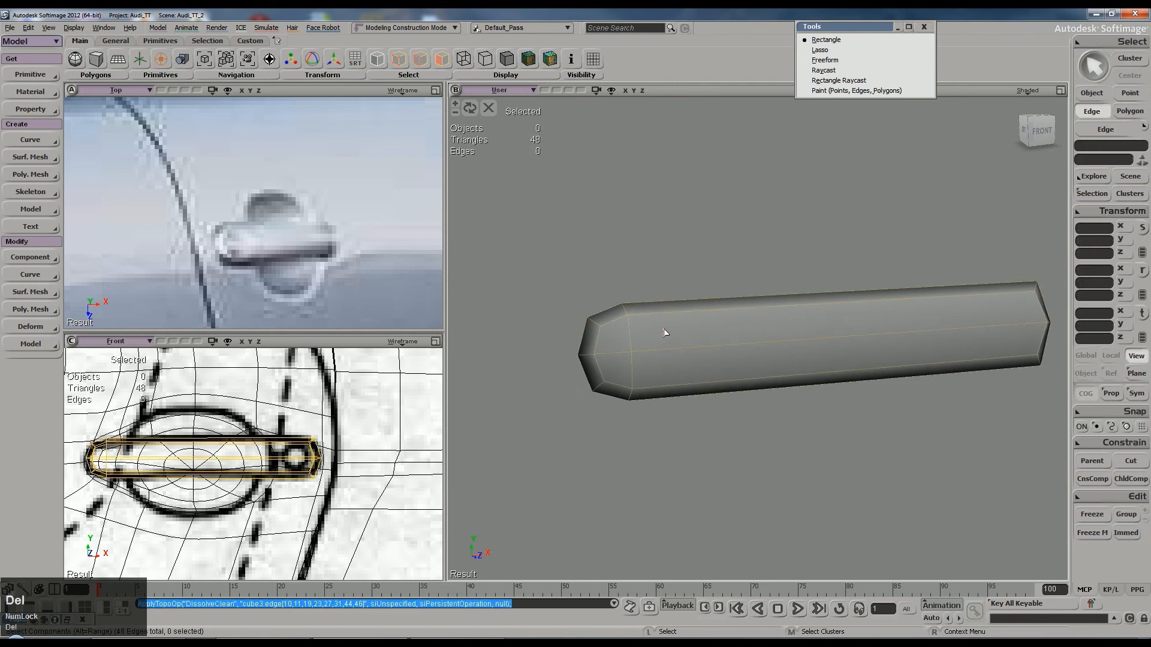
Step: Select the points at the handle's far end and scale them up slightly in thickness in local space
key("s")
right_click_drag(664, 332, 770, 470)
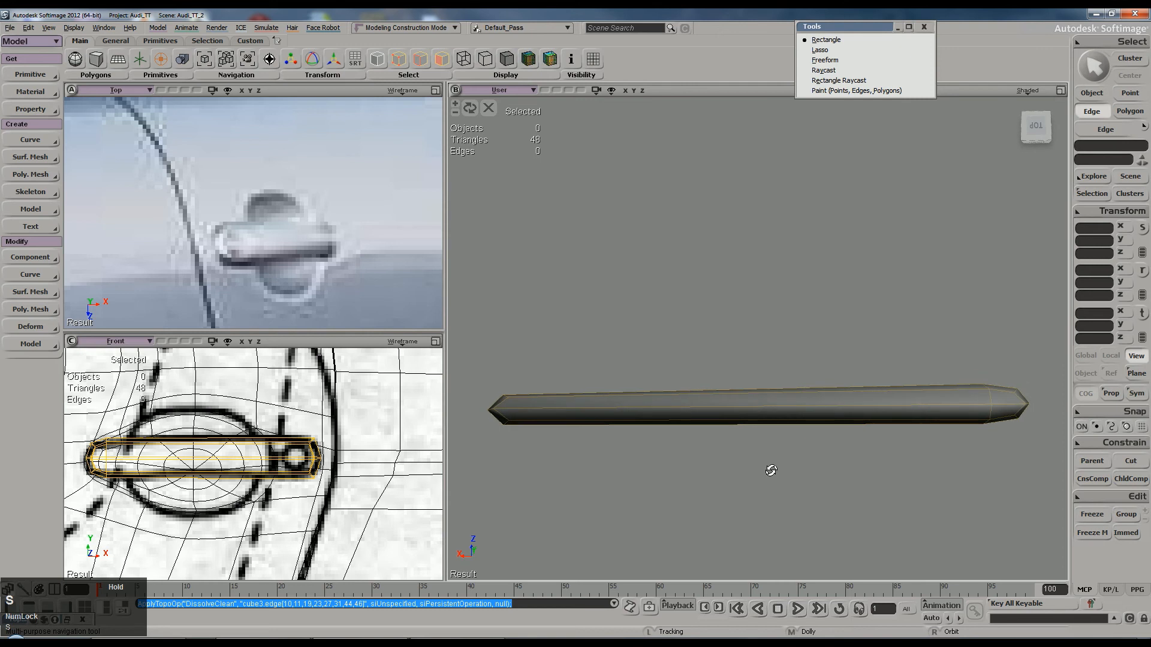
key("t")
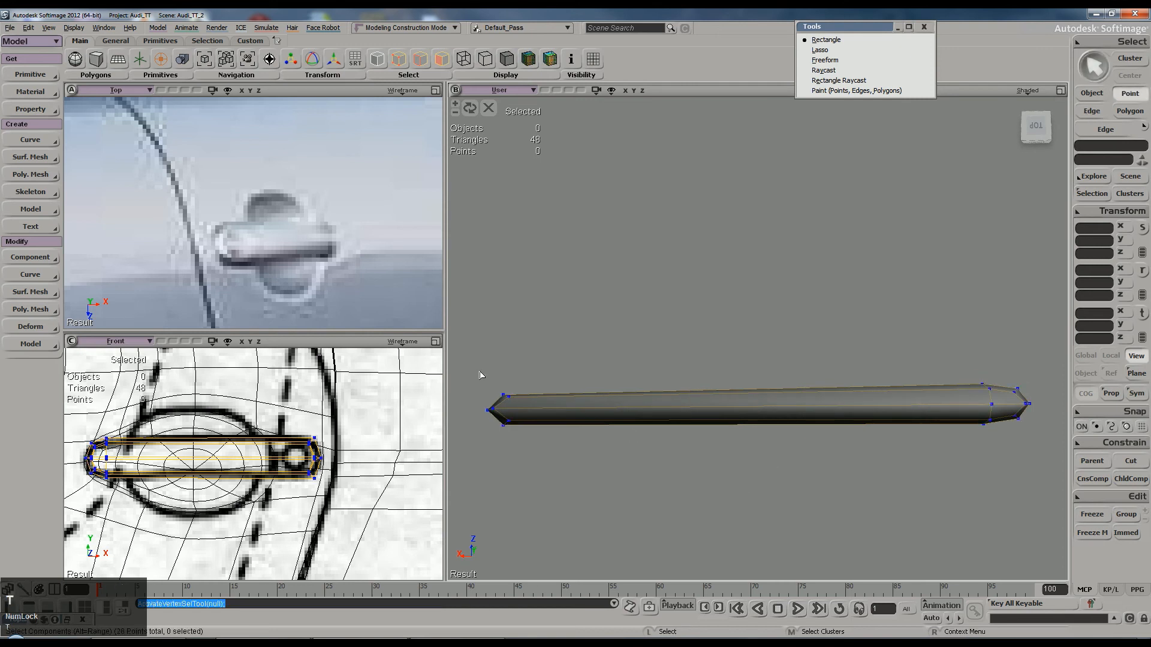
left_click_drag(527, 446, 527, 451)
key("x")
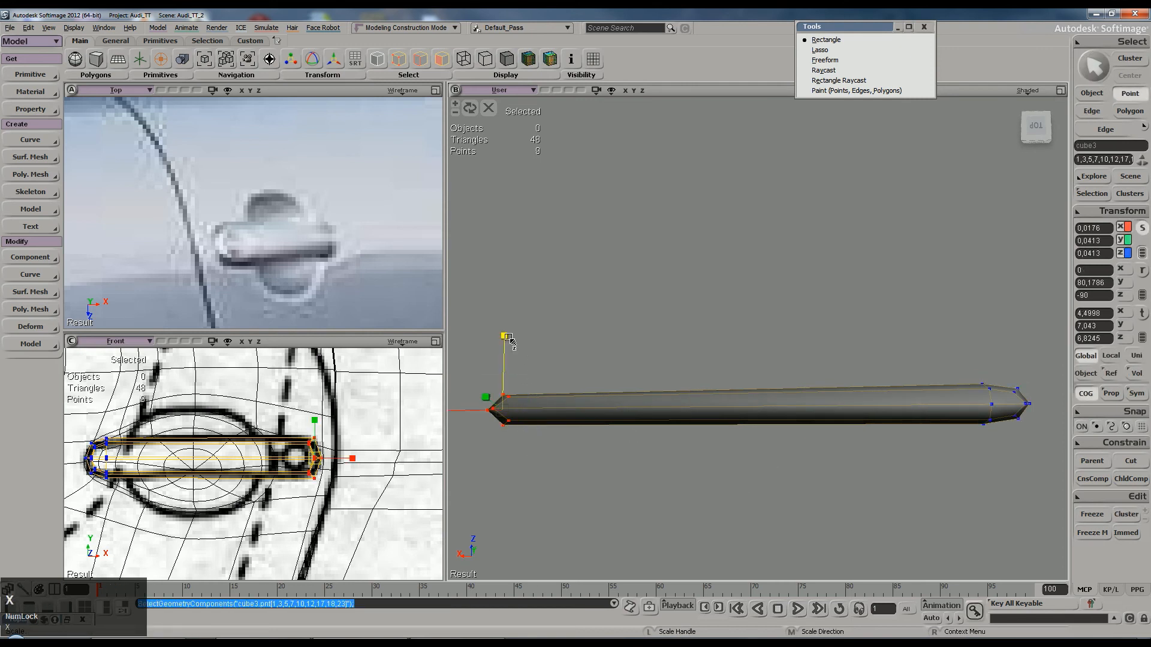
left_click(1110, 355)
left_click_drag(505, 460, 495, 480)
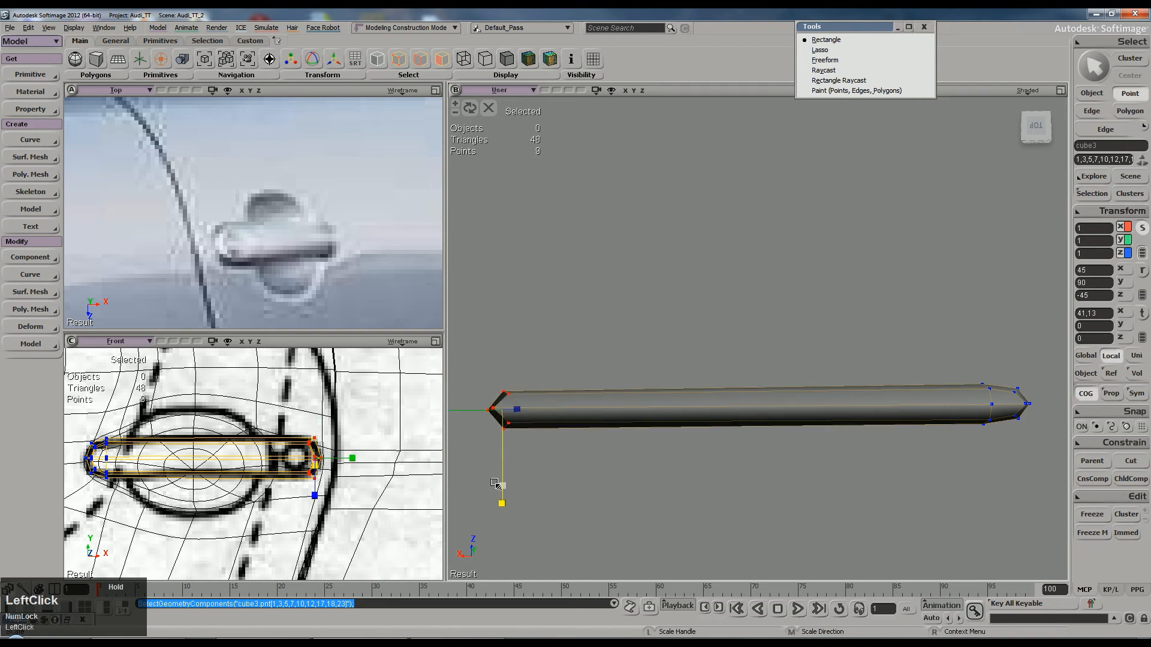
key("space")
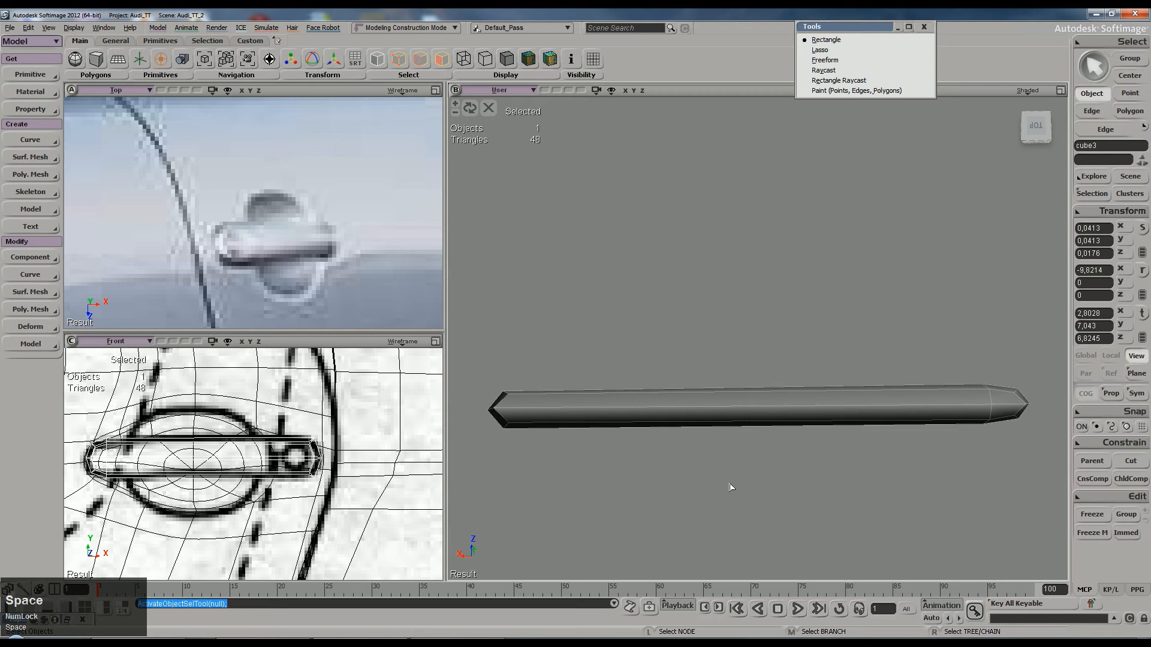
Step: Split the handle's parallel lengthwise edges to add three evenly spaced edge loops across its body
key("backslash")
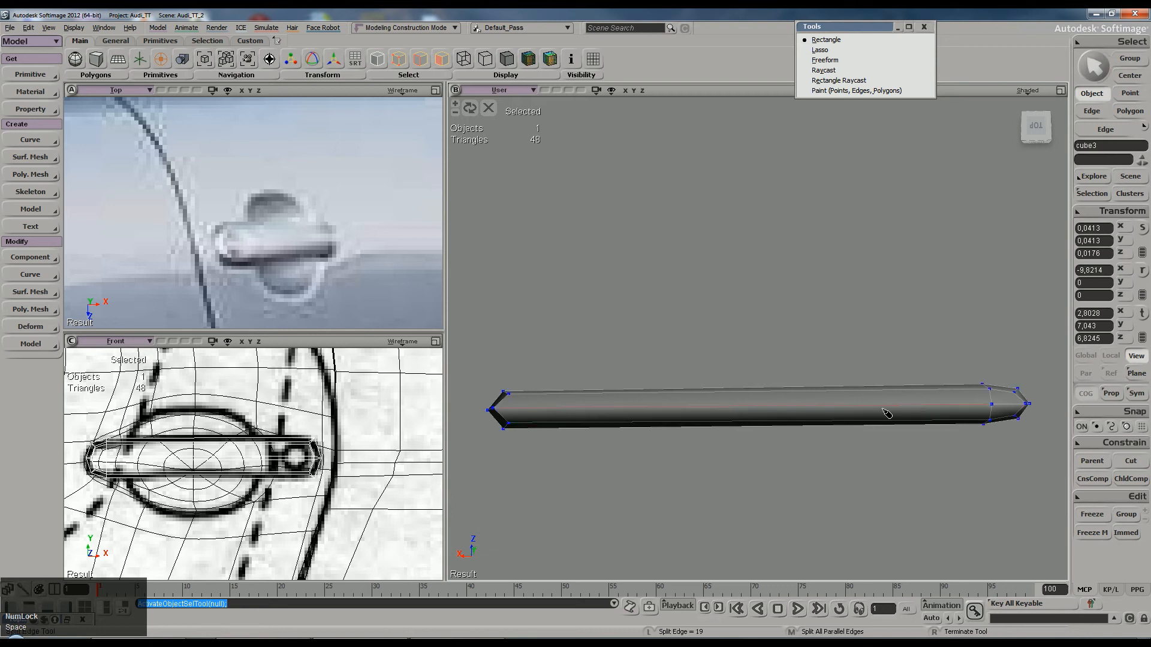
middle_click(824, 415, "ctrl")
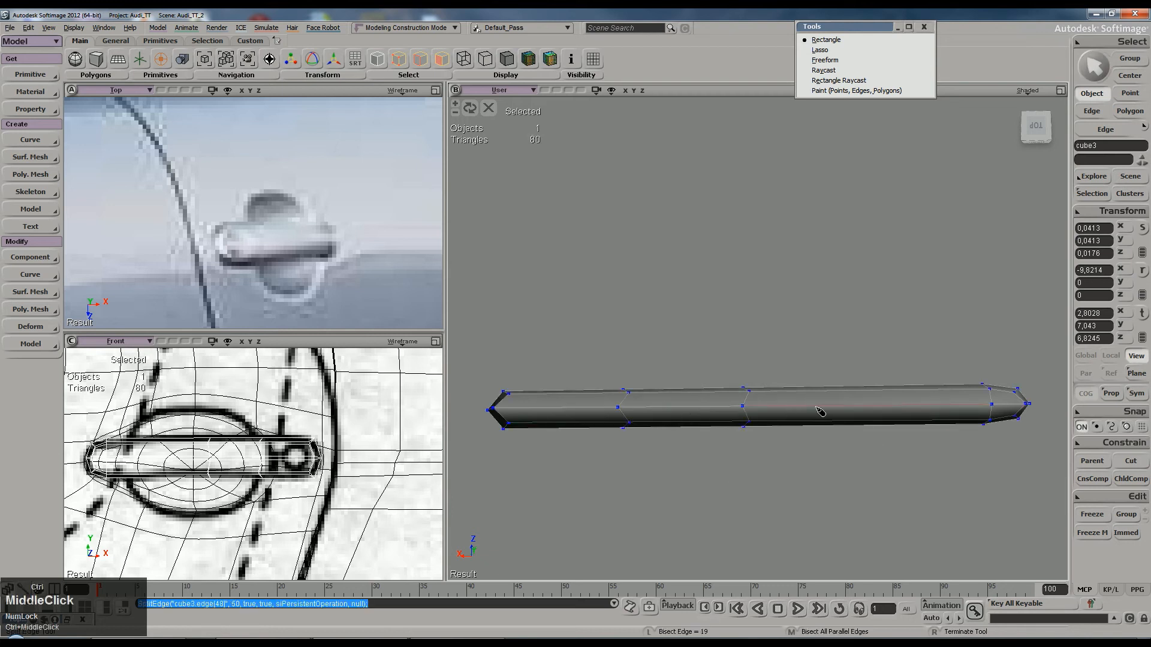
key("space")
Step: Bow the handle outward by moving the three new loops' points along Z, moving the center loop further
key("t")
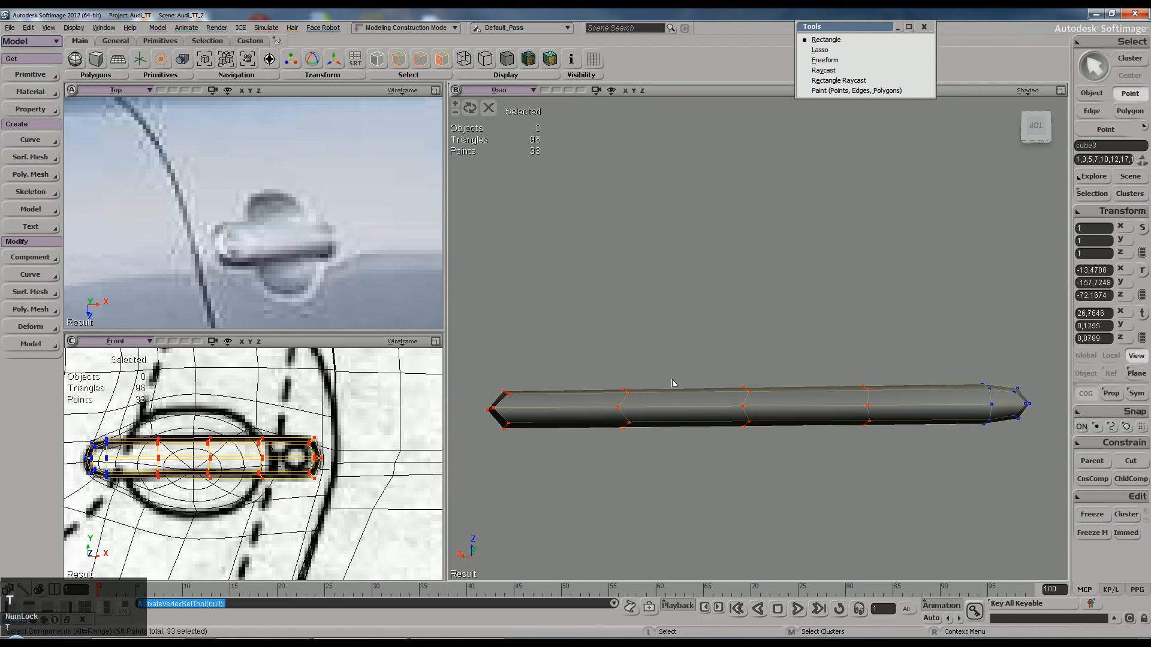
left_click_drag(588, 357, 882, 489)
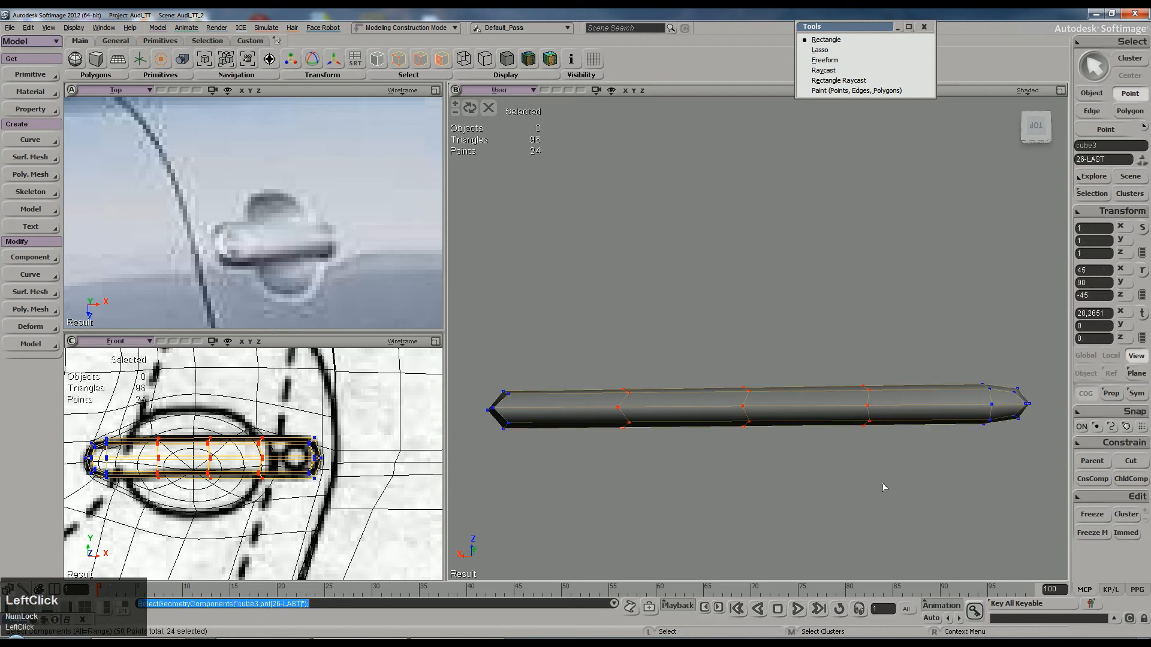
key("v")
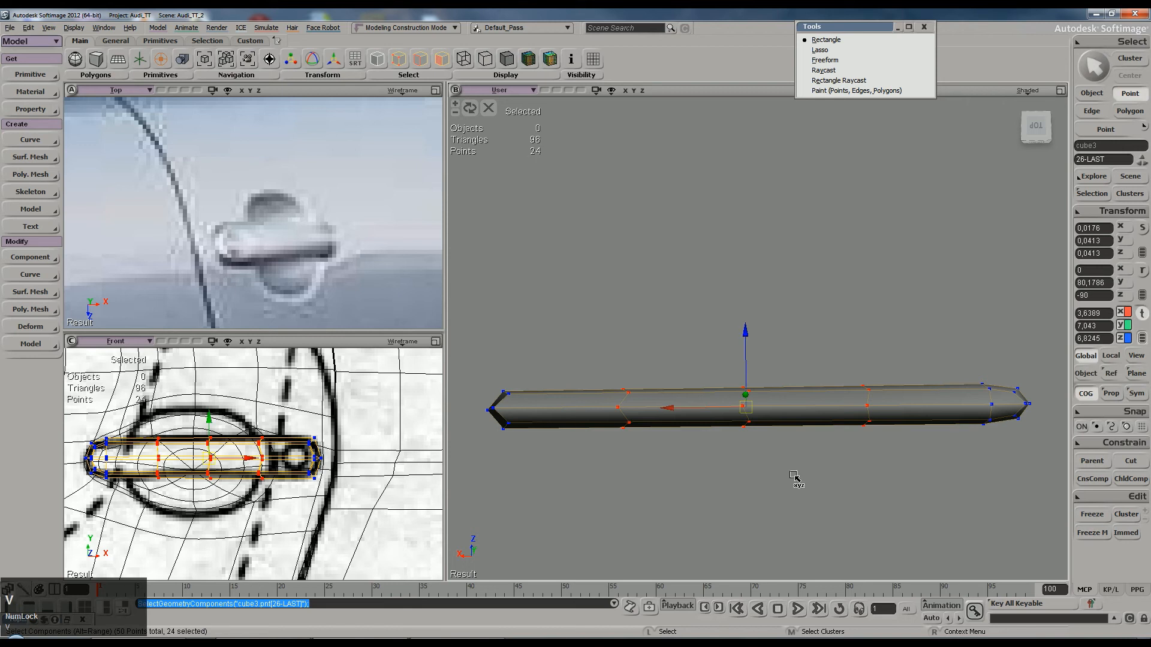
left_click_drag(746, 346, 774, 449)
key("t")
key("v")
left_click_drag(746, 336, 747, 330)
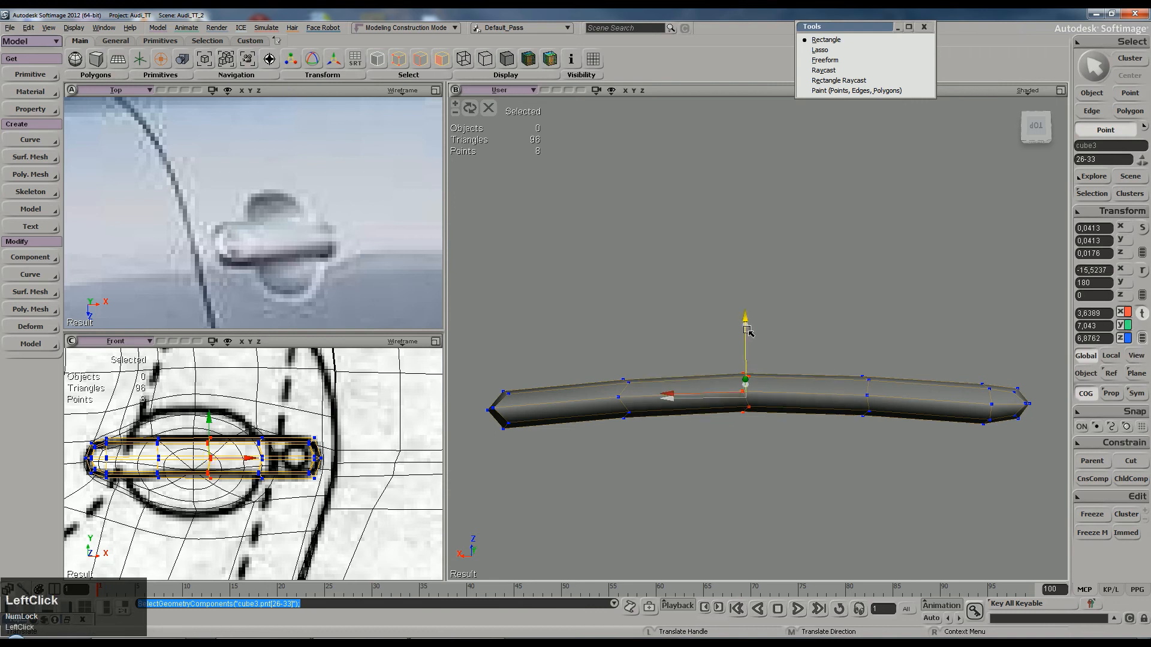
Step: Rotate the far-end points to follow the handle's curve and adjust their position along Z
key("t")
left_click_drag(483, 375, 552, 470)
key("c")
key("v")
left_click(505, 360)
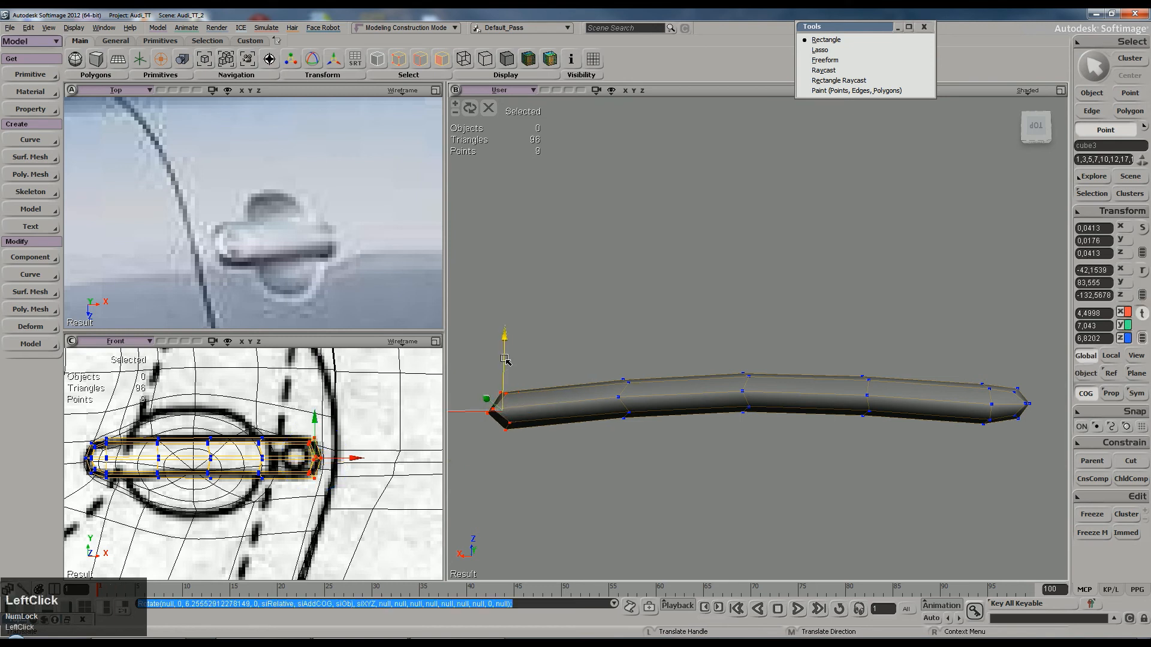
left_click_drag(505, 359, 506, 362)
Step: Rotate the opposite rounded end's points to follow the handle's curve, and return to selecting the whole handle
key("s")
left_click_drag(809, 366, 739, 380)
key("space")
key("t")
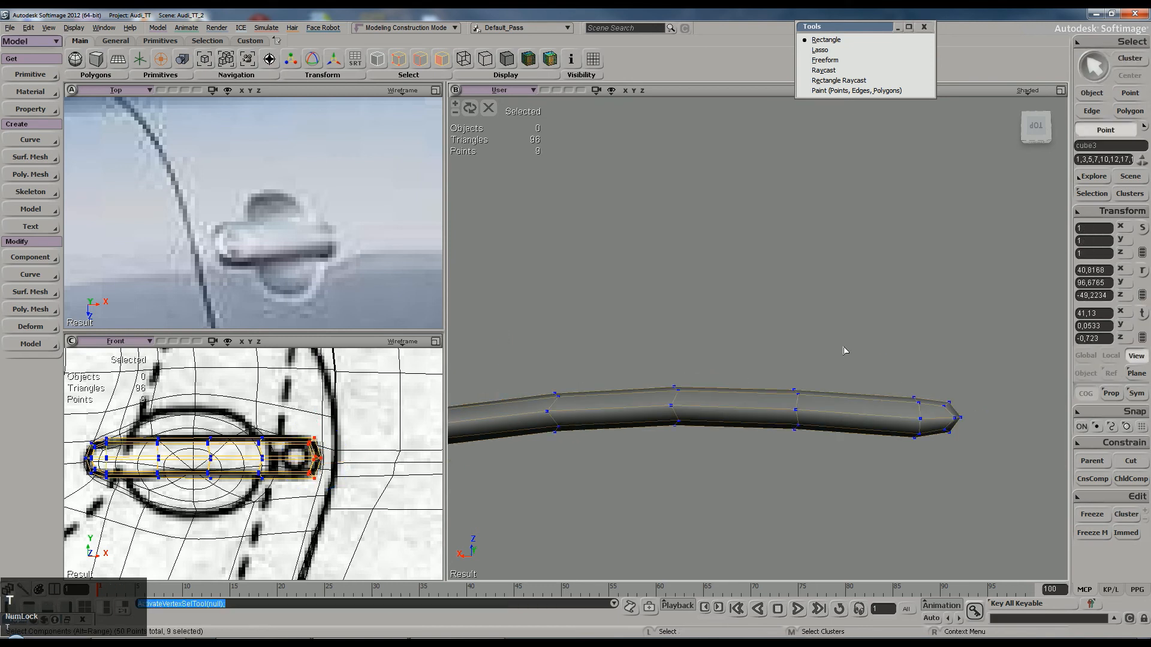
left_click_drag(991, 492, 991, 493)
key("c")
left_click_drag(985, 358, 932, 360)
key("b")
key("v")
key("space")
left_click_drag(833, 334, 924, 387)
Step: Preview the handle with its subdivision raised by two levels and examine its curved shape
key("s")
right_click_drag(917, 389, 775, 323)
left_click(791, 337)
key("KP_Add")
key("KP_Add")
key("space")
left_click(870, 303)
key("s")
right_click_drag(829, 311, 810, 342)
Step: Apply a Smooth deformation with strength 1 to the handle, and lower its subdivision back to the base mesh
left_click(810, 342)
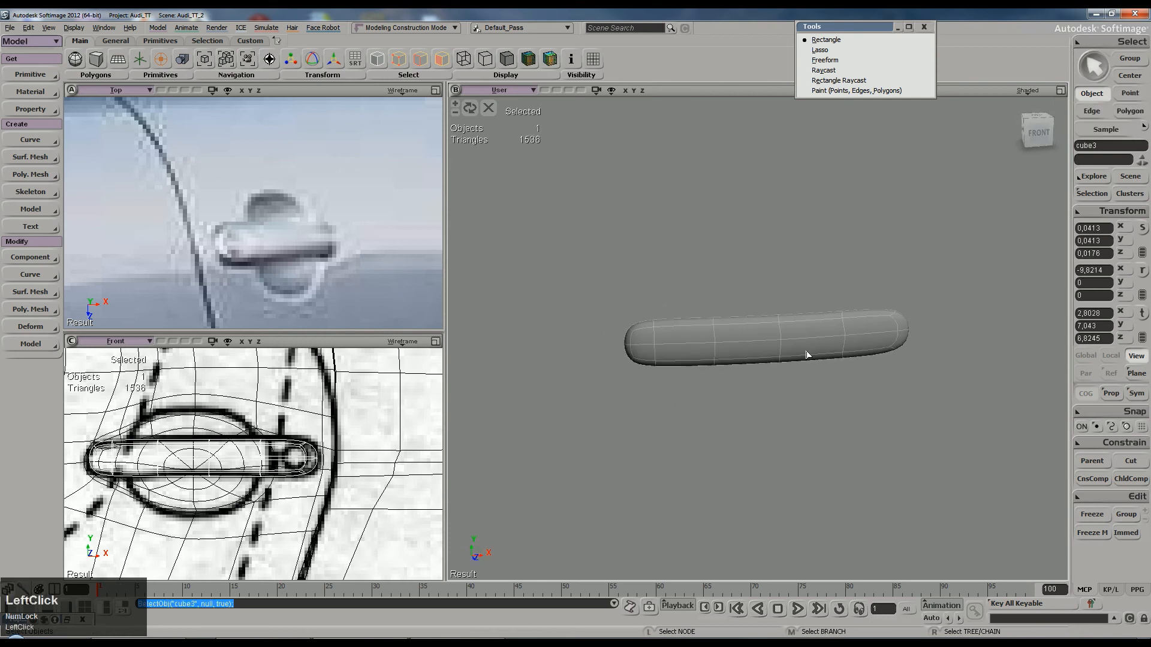
left_click(43, 327)
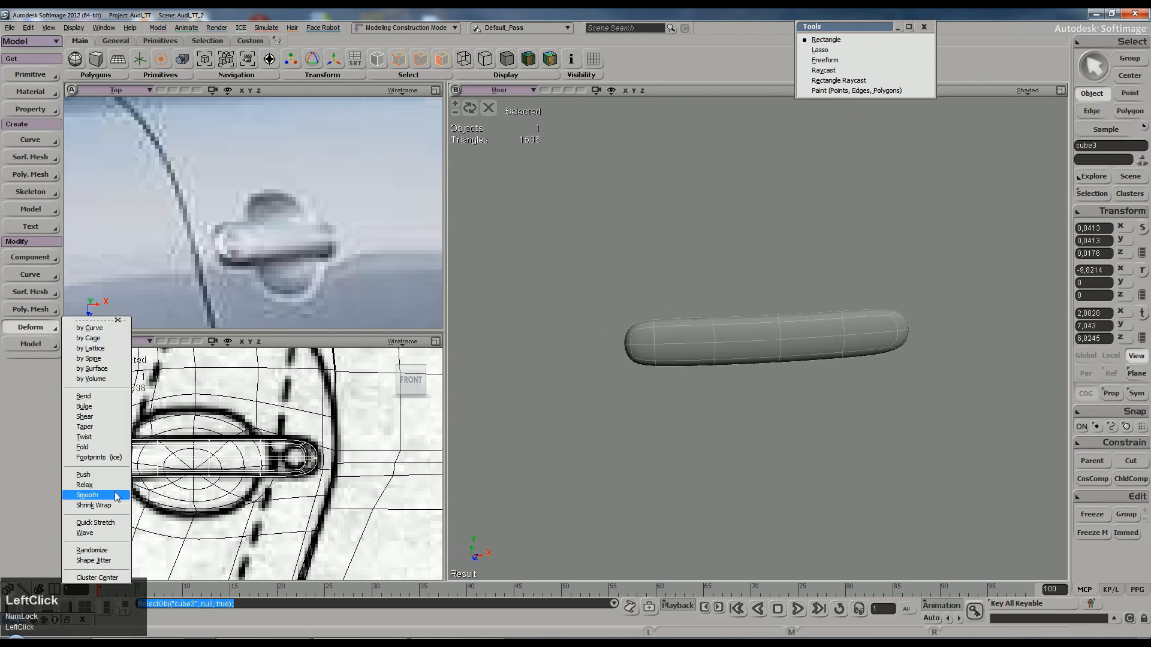
left_click(87, 495)
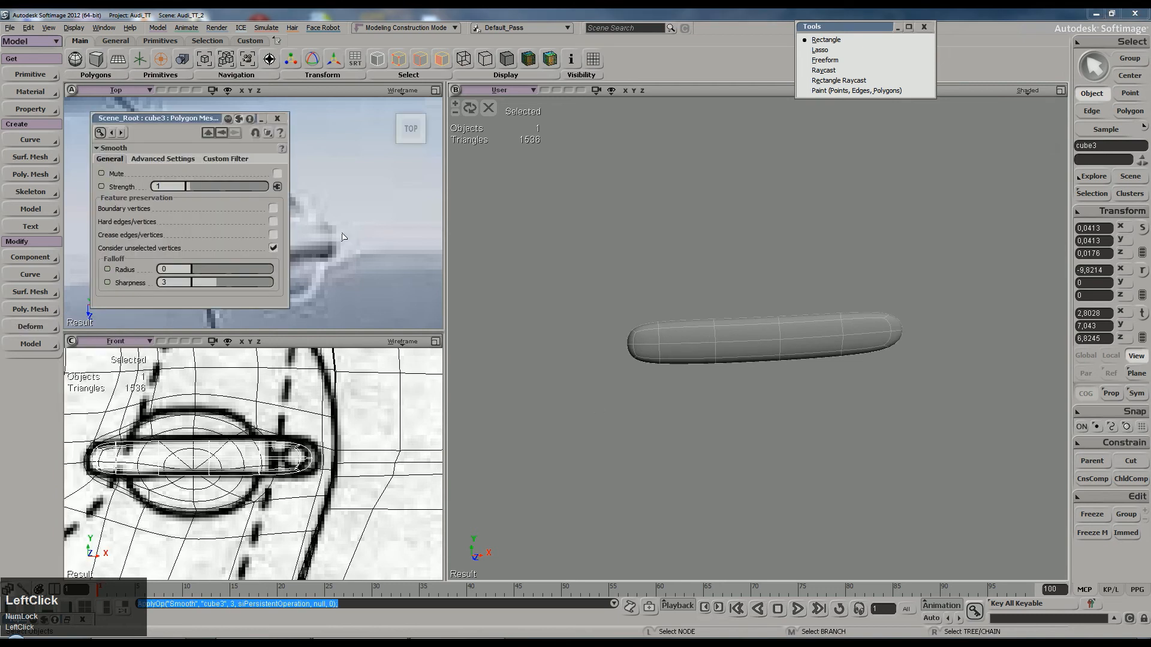
left_click(277, 118)
right_click_drag(684, 287, 712, 348)
scroll(711, 349, "up", 4)
left_click_drag(712, 349, 797, 346)
right_click_drag(796, 346, 738, 355)
key("minus")
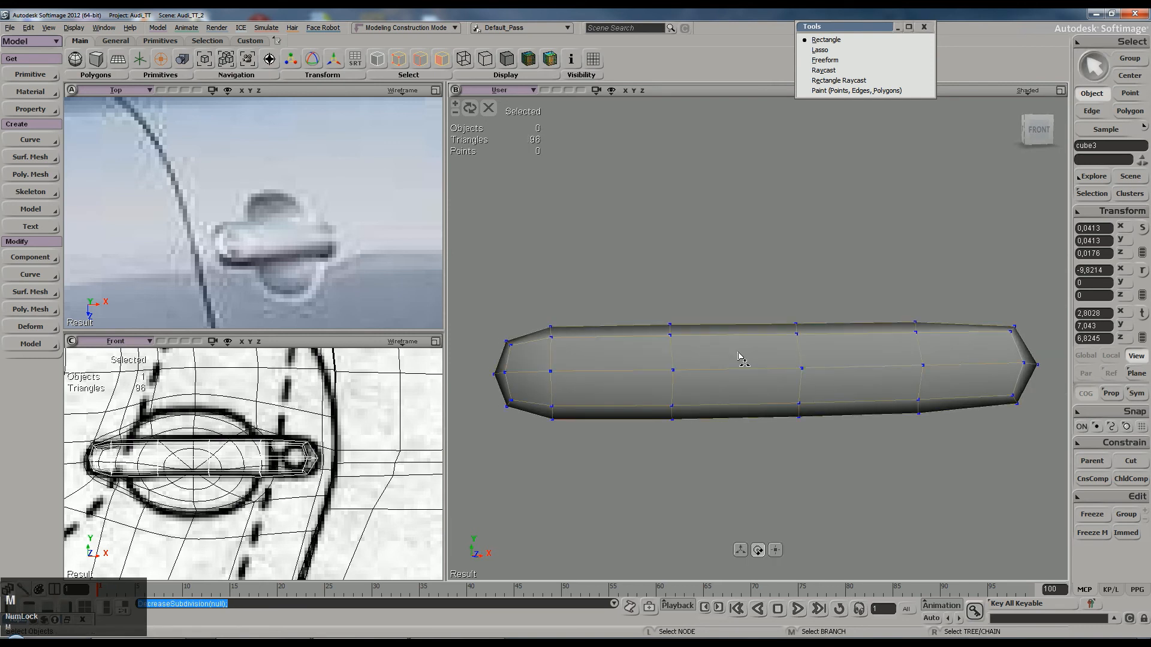
Step: Start tweaking the handle's points, change the symmetry axis and set the manipulation mode to global
key("m")
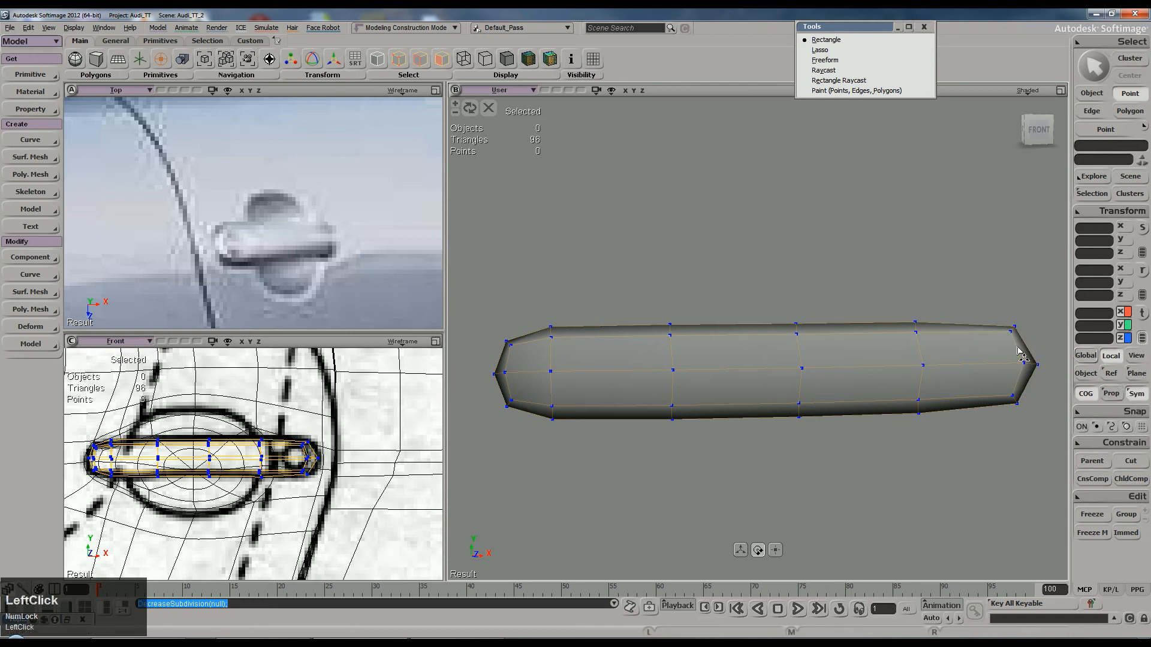
right_click_drag(1014, 344, 926, 287)
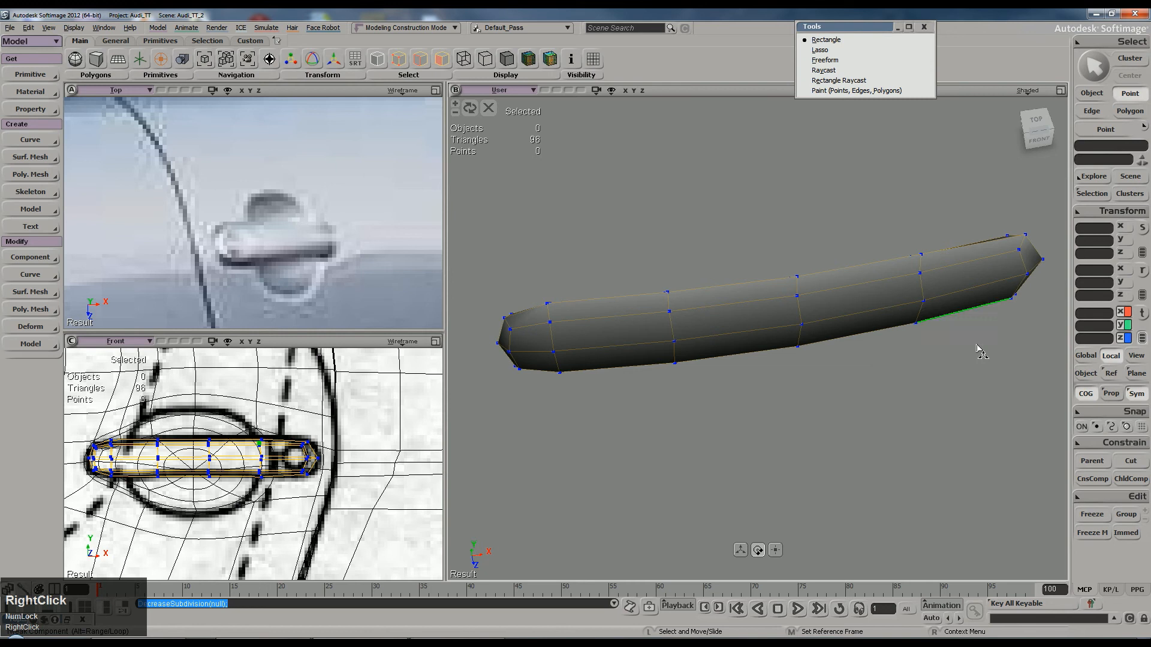
right_click(1136, 403)
left_click(1086, 410)
right_click_drag(1029, 268, 975, 303)
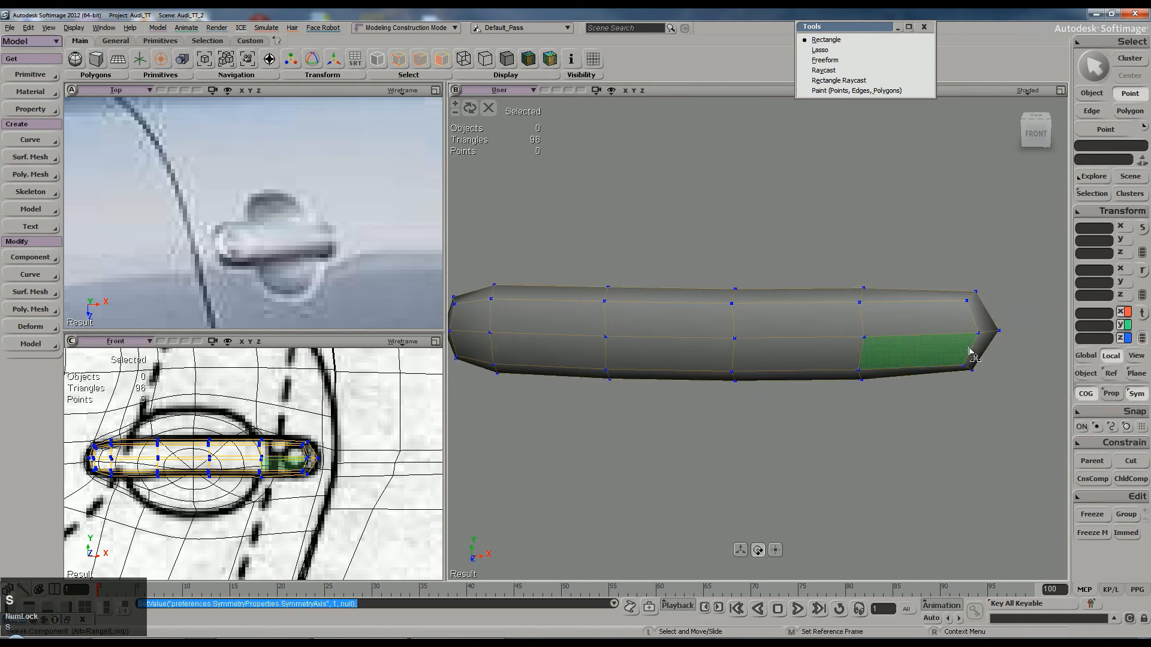
left_click(1094, 358)
mouse_move(923, 343)
right_mouse_down()
mouse_move(876, 344)
mouse_move(870, 331)
mouse_move(905, 348)
right_mouse_up()
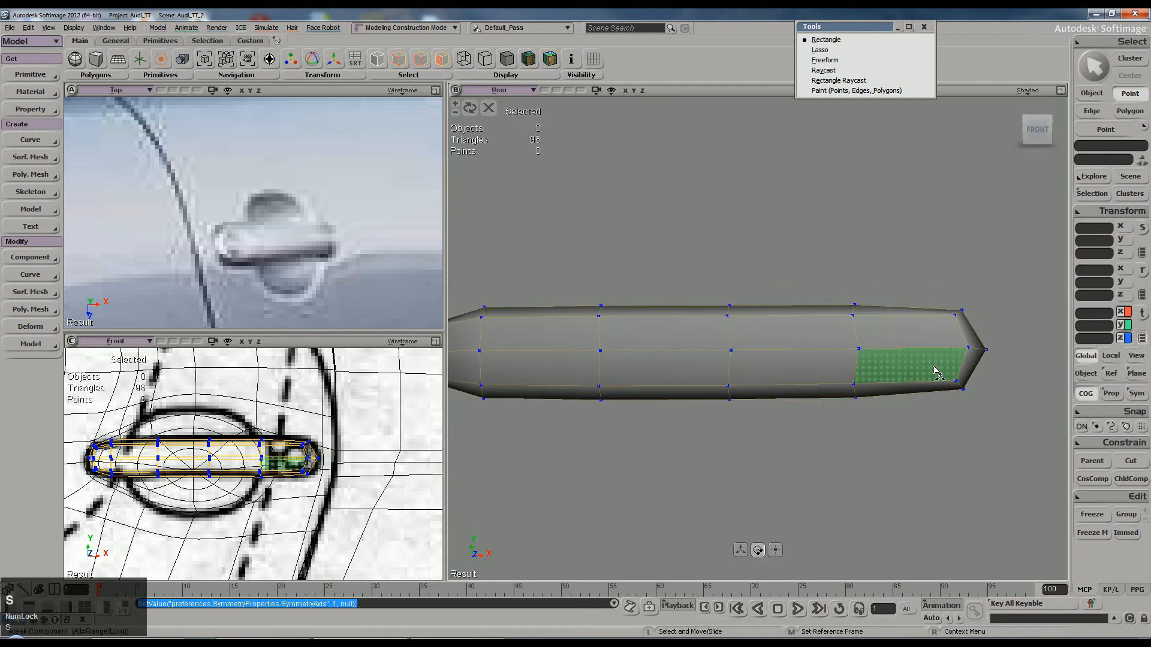
Step: Tweak the front corner points at the handle's rounded end to even out its outline
left_click(986, 353)
key("s")
left_click_drag(766, 342, 962, 344)
right_click_drag(812, 349, 820, 347)
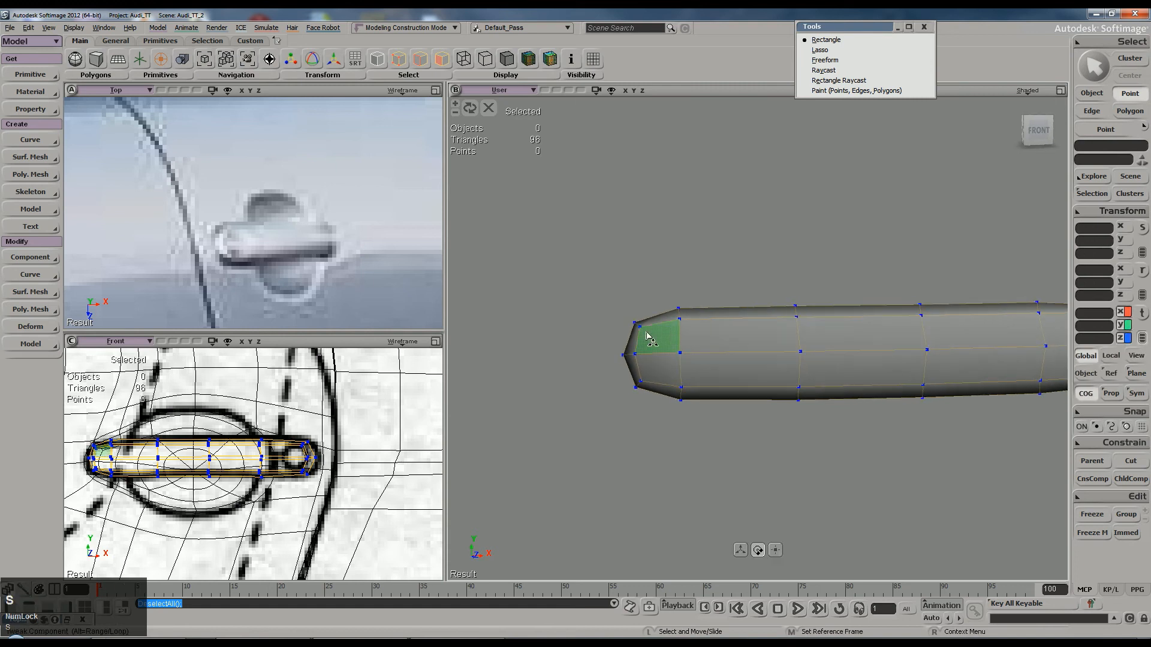
left_click(648, 339)
left_click(642, 382)
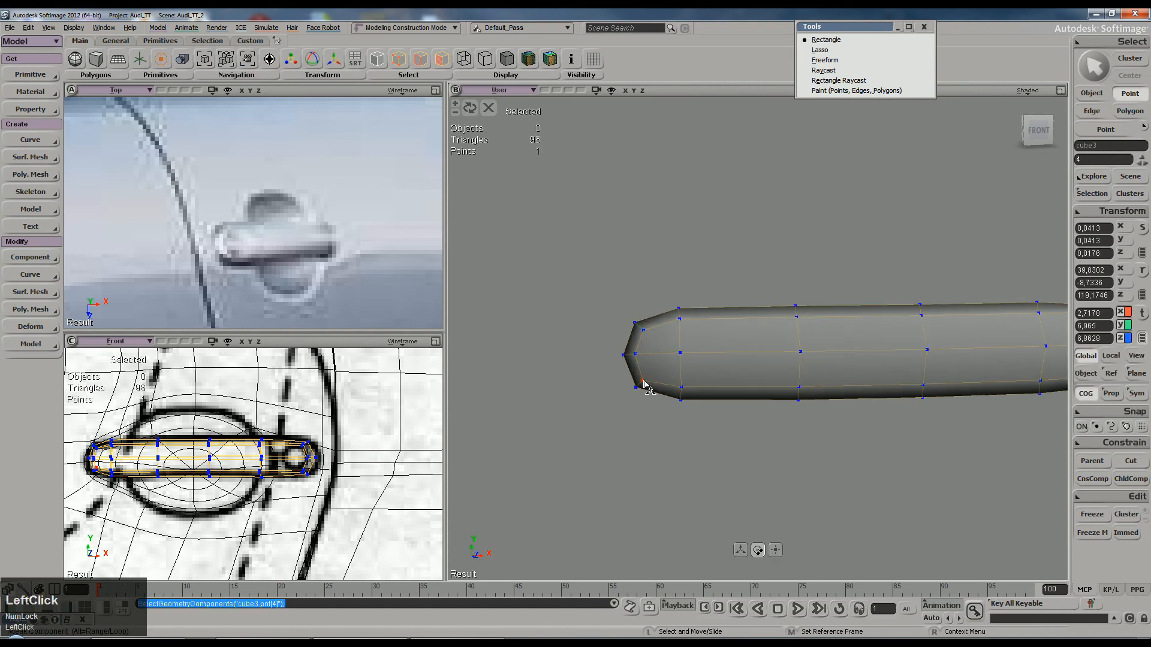
Step: Tweak the front corner points at the handle's far end and the upper point of the neighbouring loop
key("s")
left_click_drag(871, 339, 660, 375)
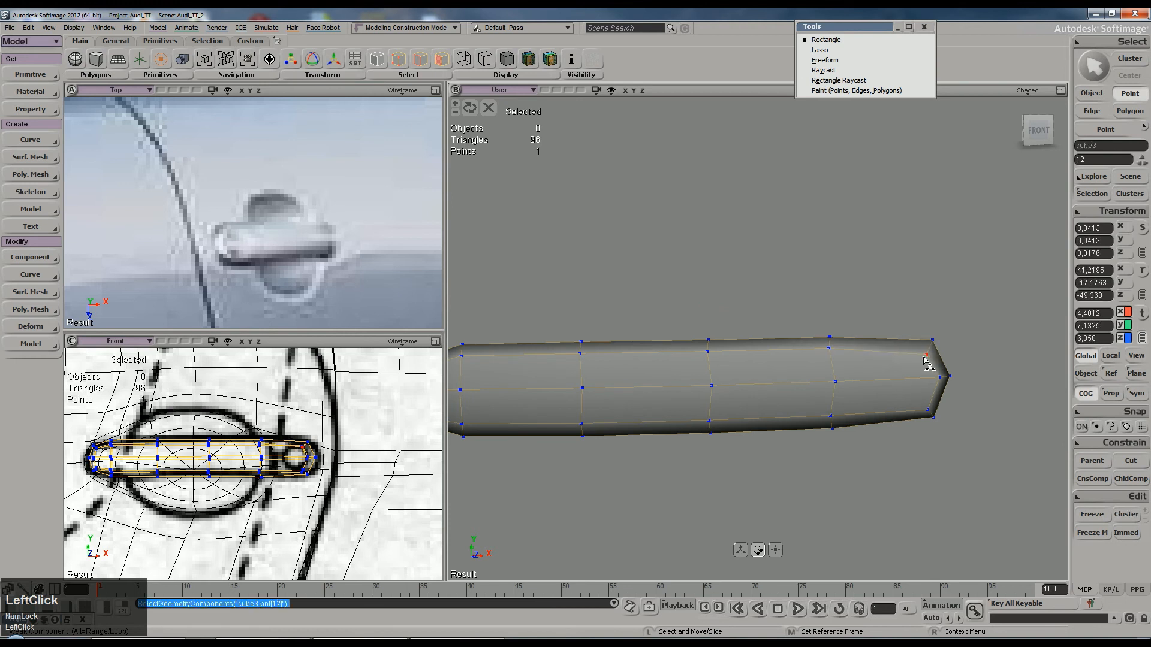
left_click(929, 413)
left_click(934, 418)
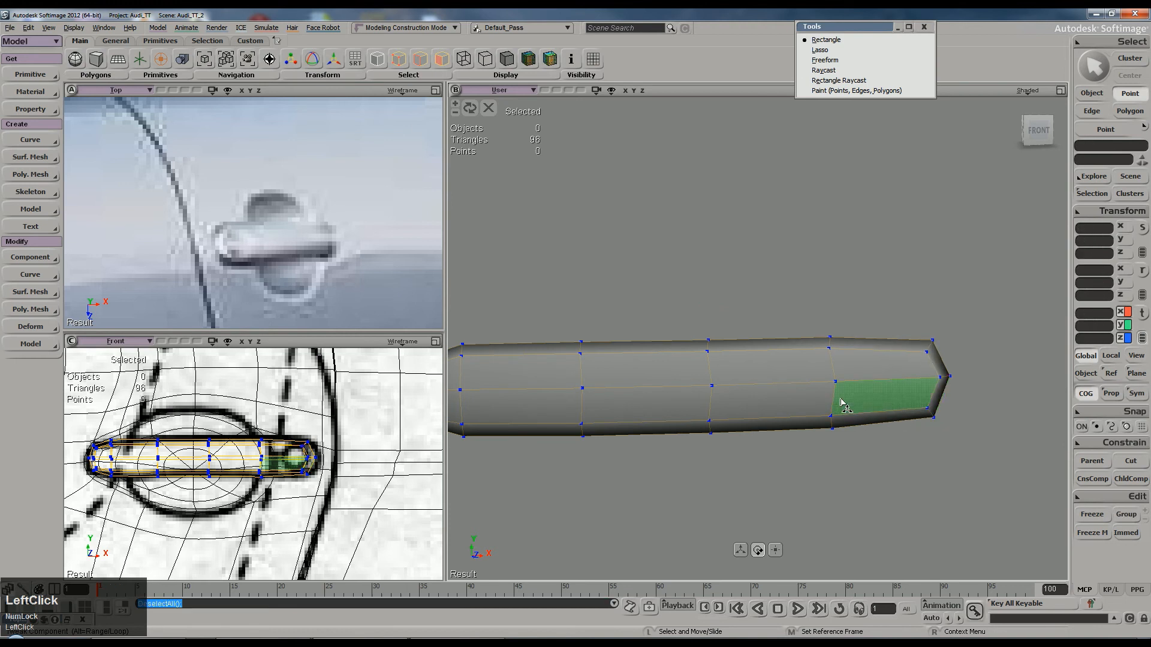
left_click(830, 349)
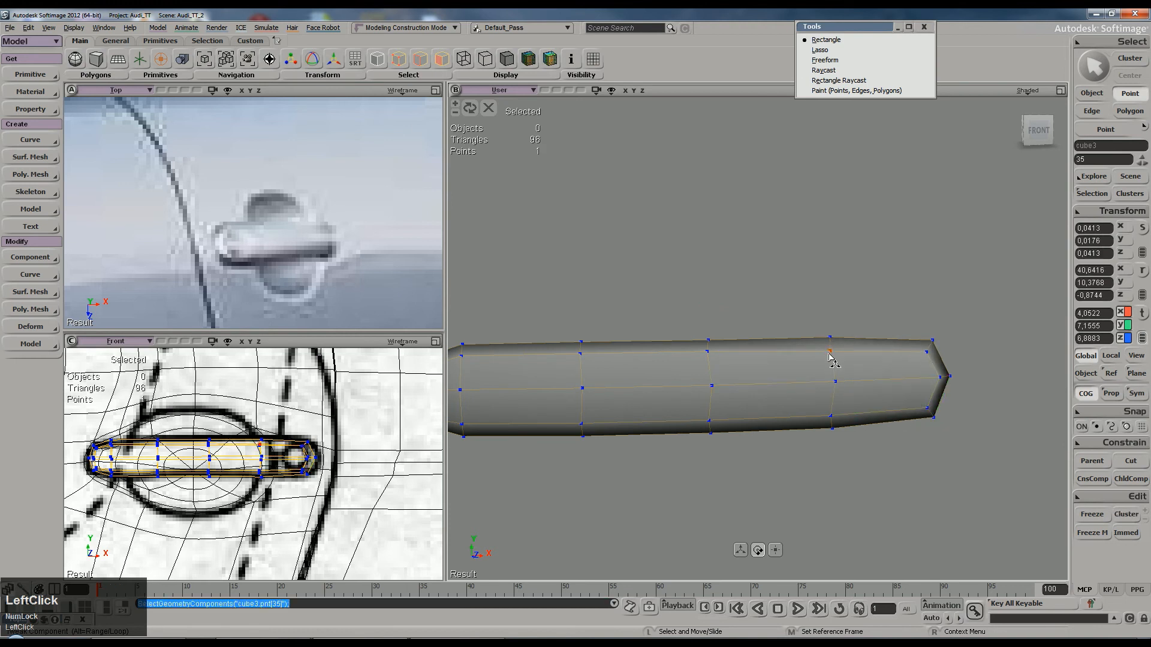
key("space")
key("s")
right_click_drag(745, 375, 693, 335)
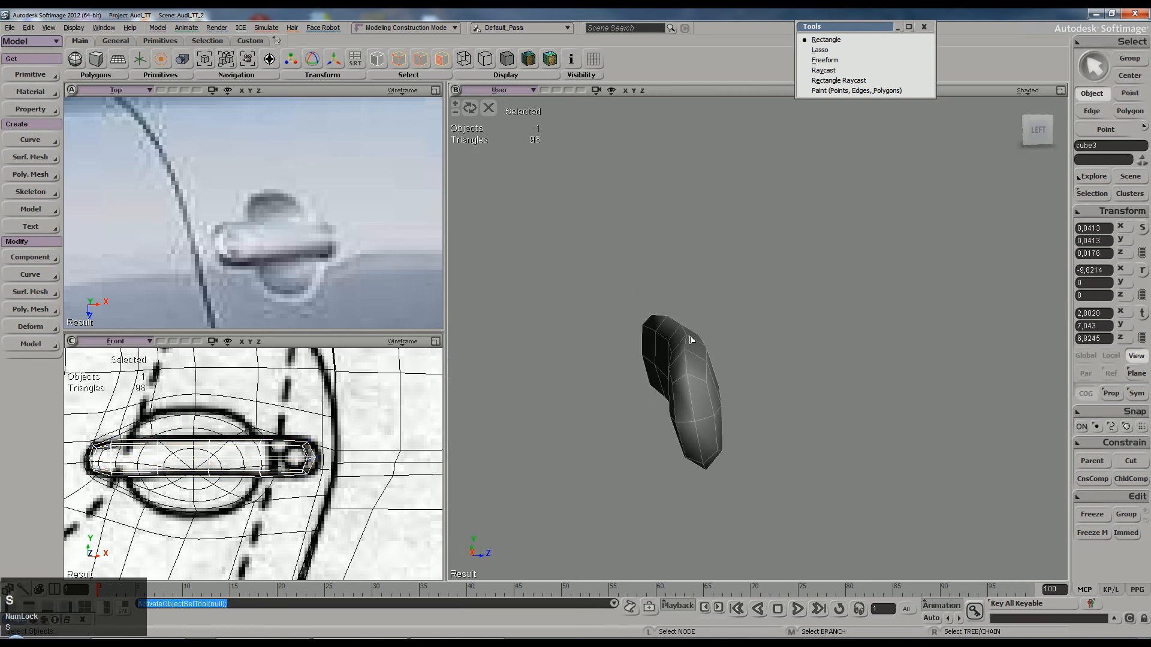
key("s")
right_click_drag(688, 367, 824, 360)
middle_click(665, 360)
key("s")
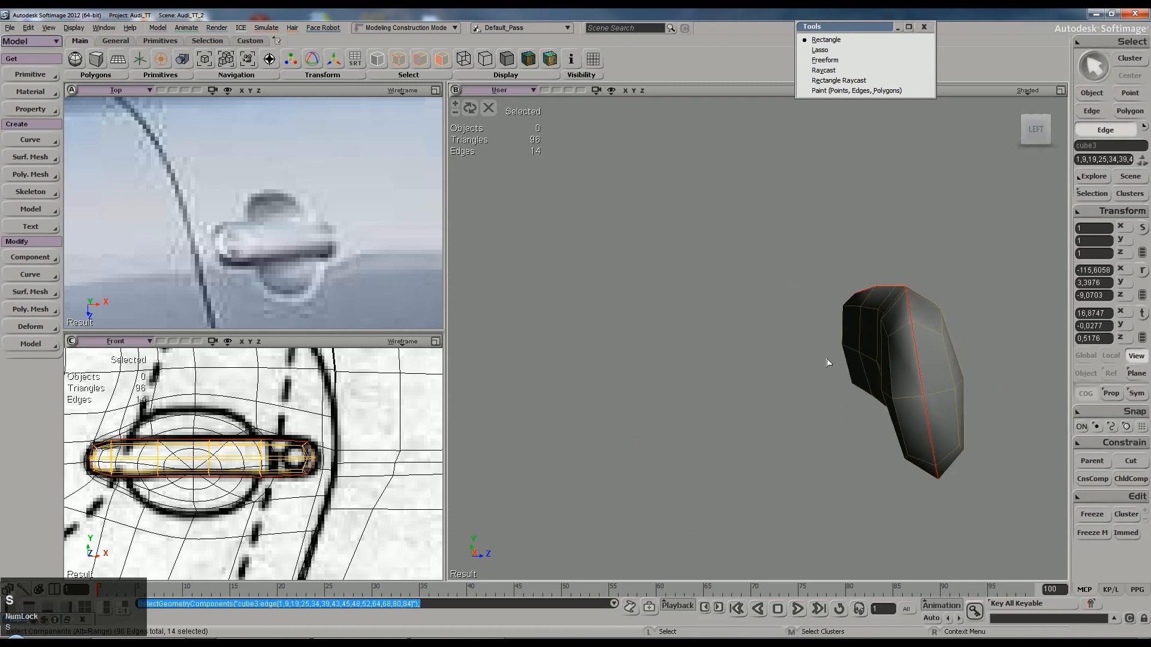
key("x")
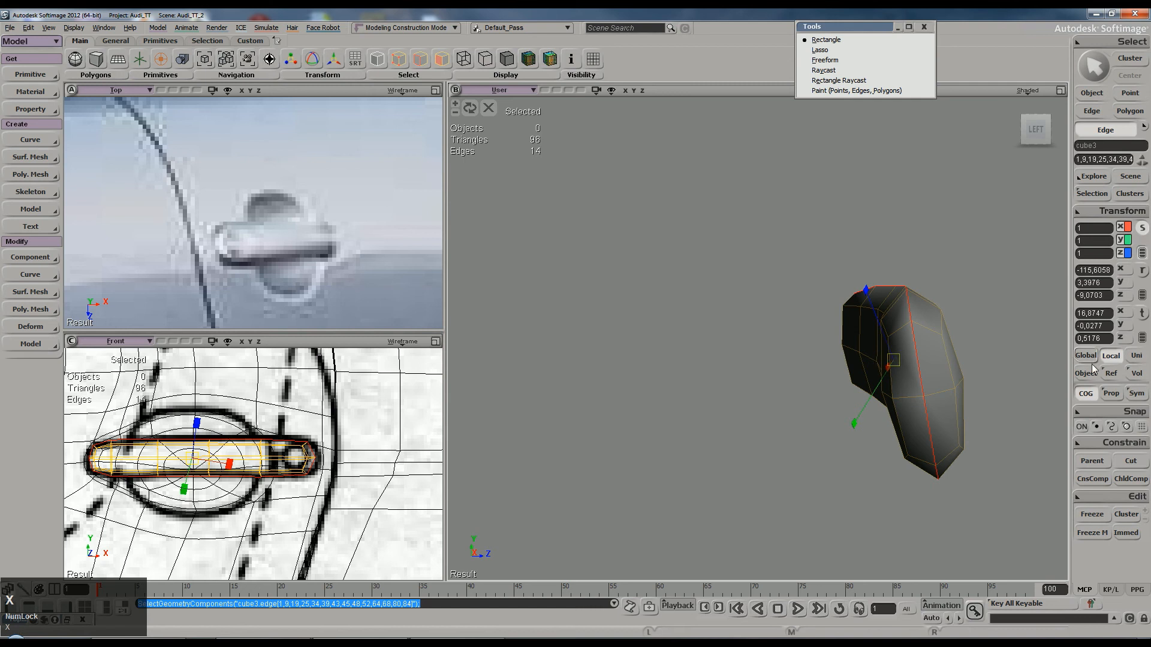
key("space")
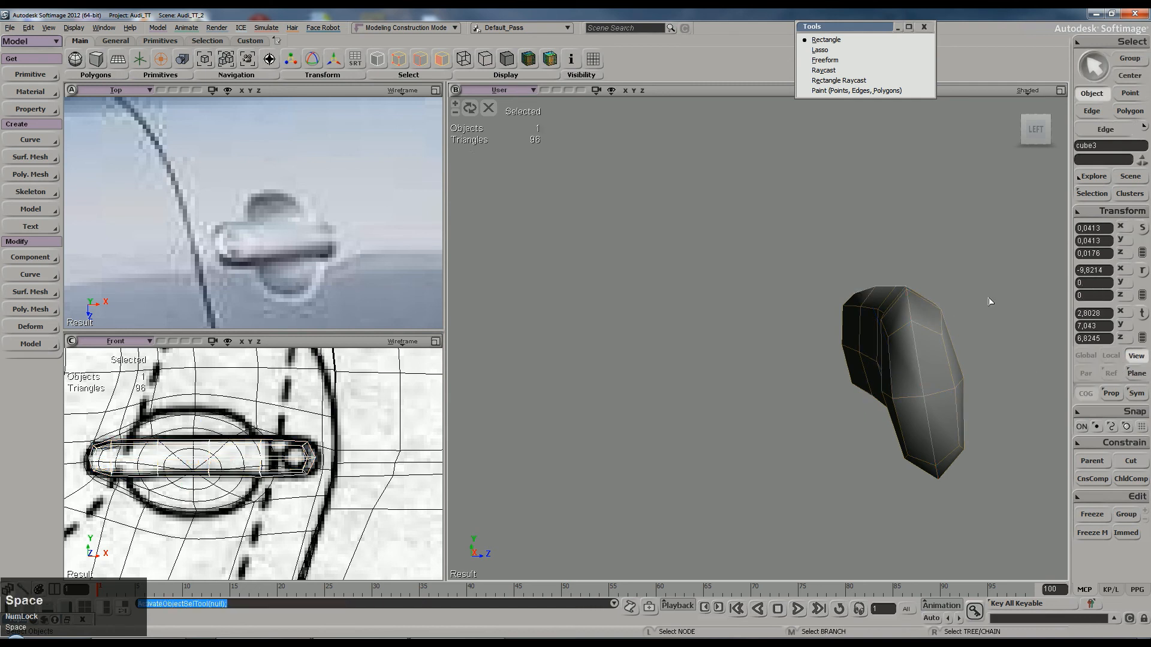
Step: Select all the polygons on the handle's front face and inset them by 0,5
key("f")
left_click_drag(894, 330, 905, 358)
right_click_drag(904, 357, 844, 362)
key("s")
left_click_drag(629, 362, 691, 368)
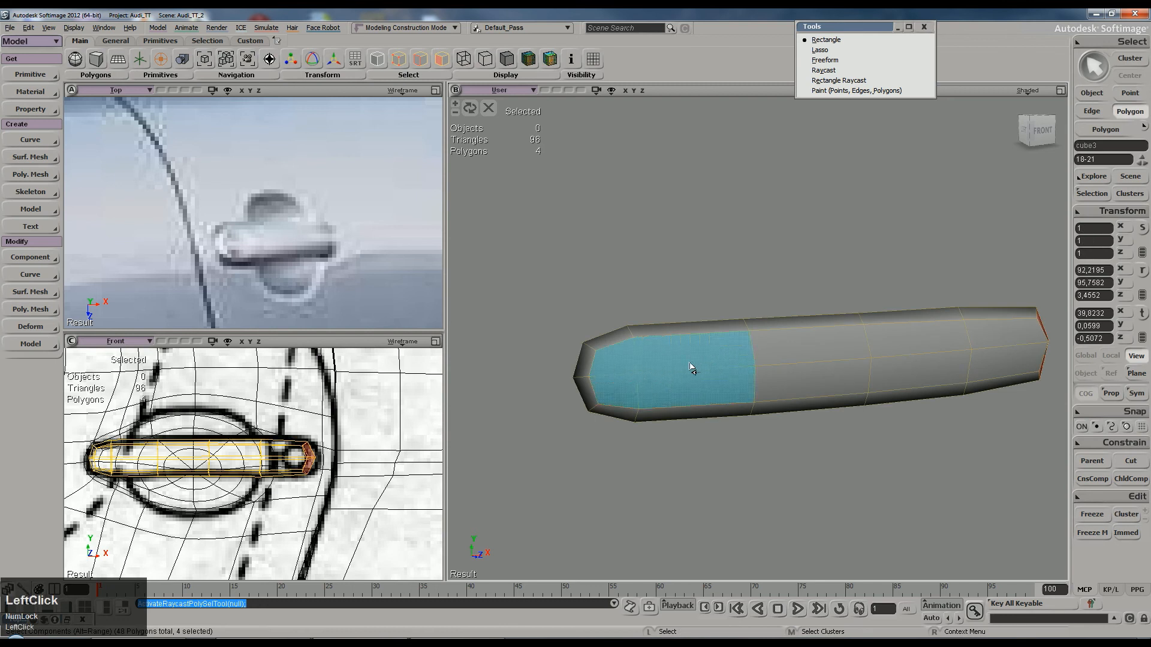
left_click_drag(857, 354, 992, 351)
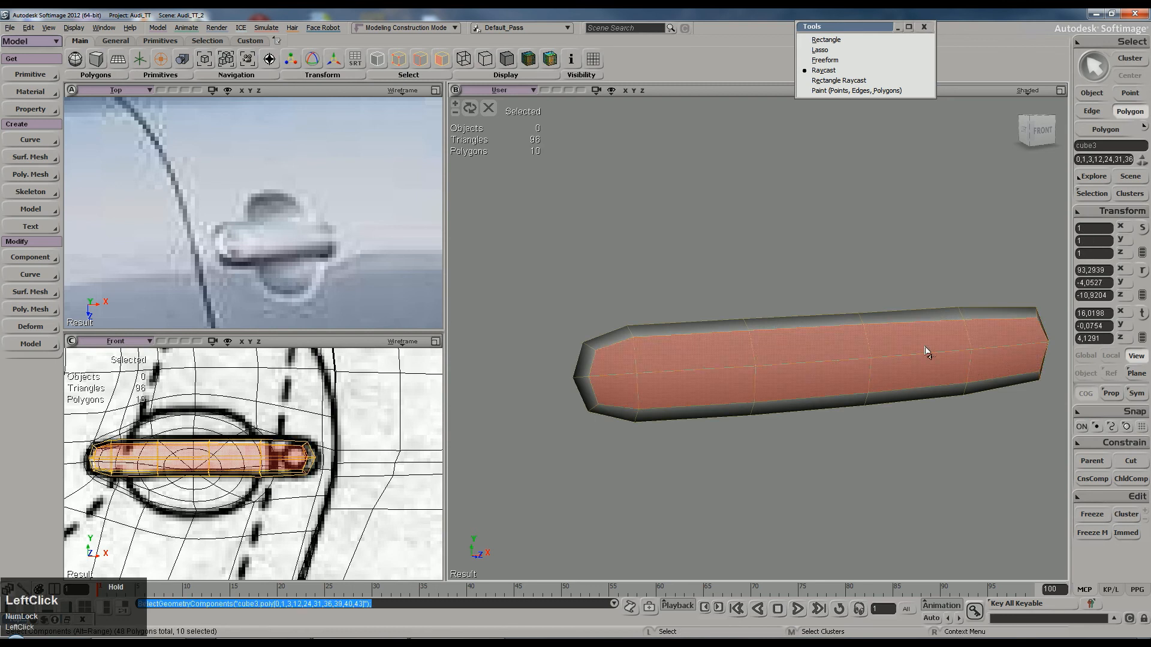
right_click(928, 354)
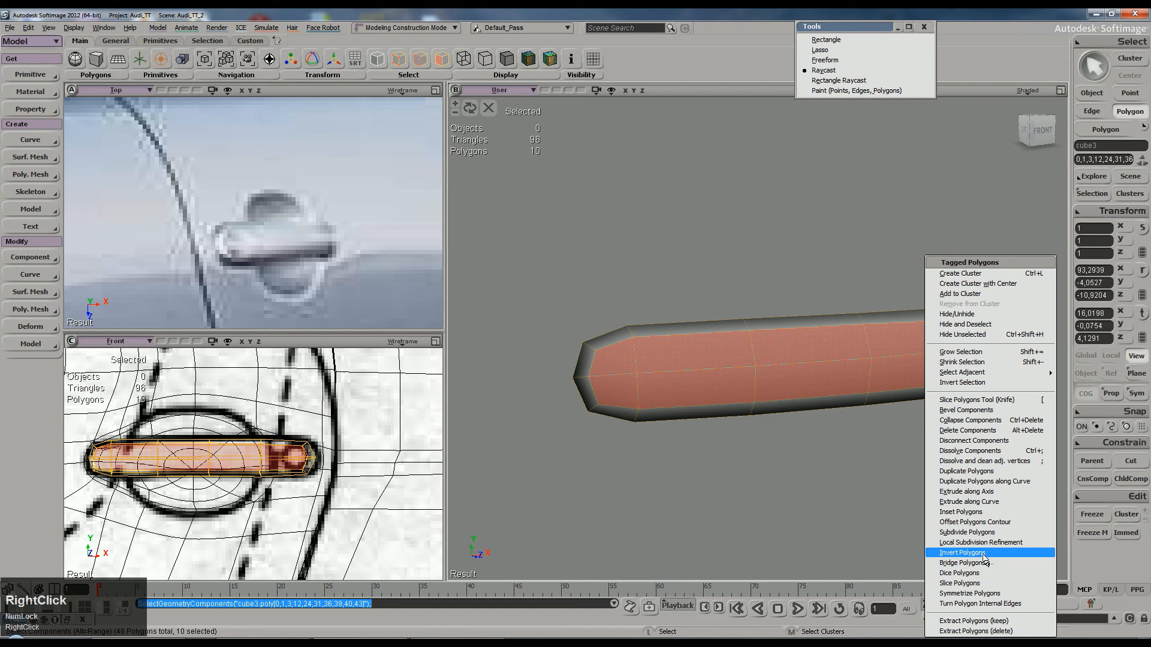
left_click(960, 512)
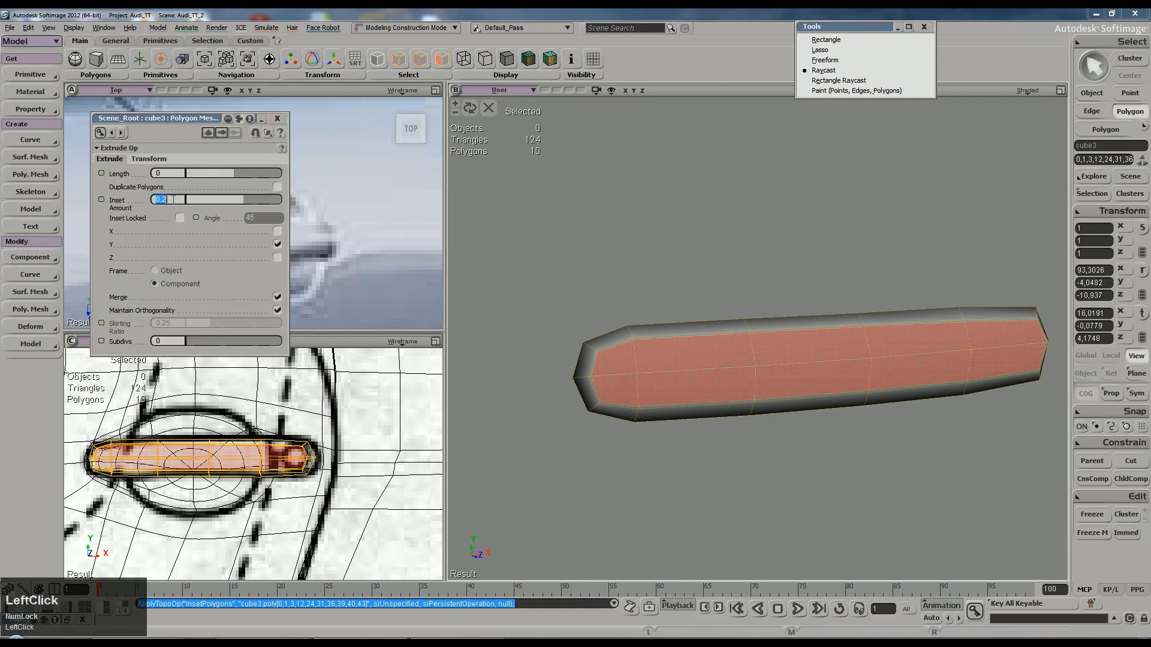
type("0,5")
key("Return")
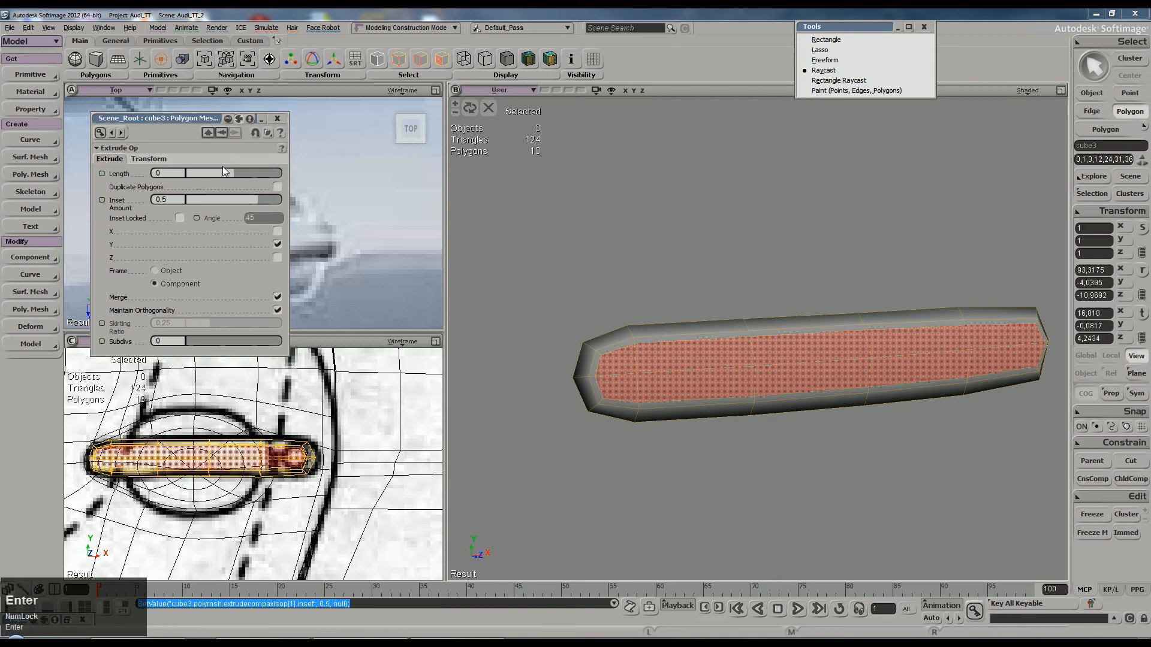
left_click(276, 118)
Step: Raise the handle's subdivision level to smooth its mesh, and clear the selection
key("space")
left_click(771, 353)
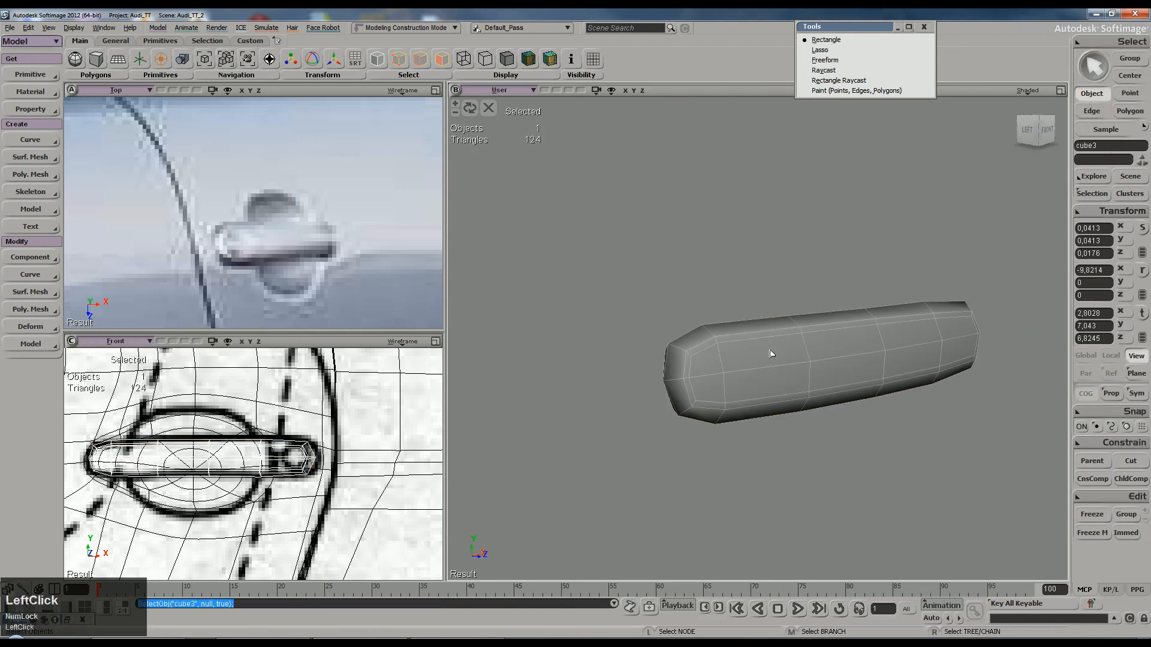
key("ctrl+shift+a")
right_click_drag(848, 283, 824, 300)
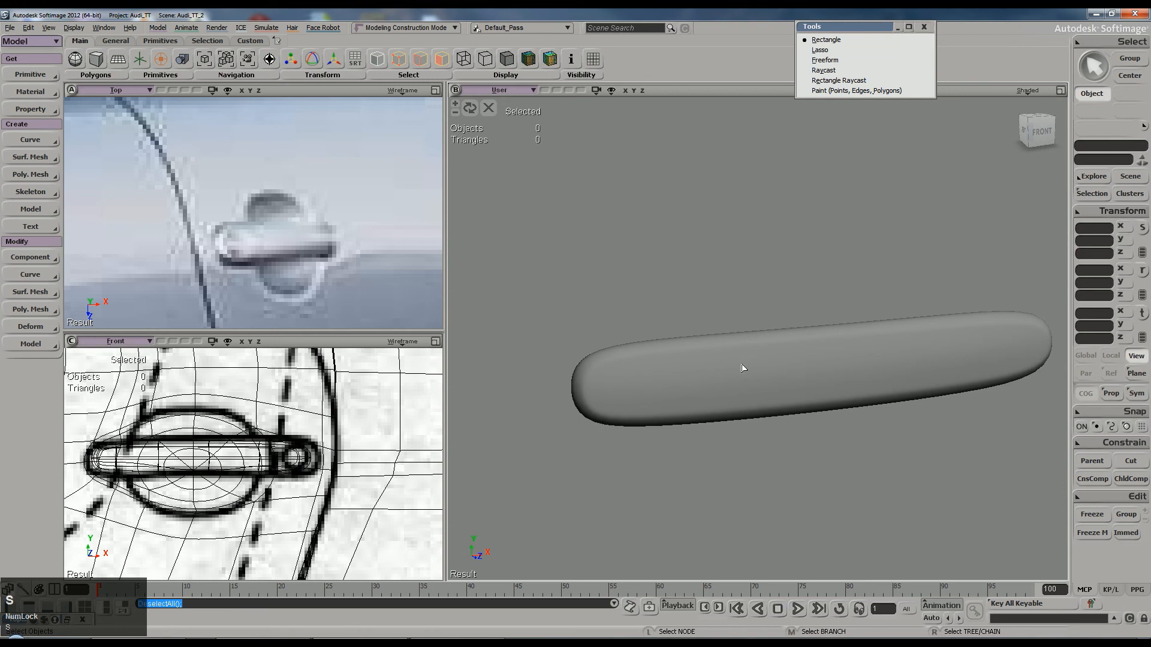
Step: Slightly rotate the points at the handle's lock end about a pivot placed at their innermost loop
left_click(716, 329)
right_click_drag(716, 330, 774, 419)
key("t")
left_click_drag(516, 223, 697, 370)
key("c")
key("alt")
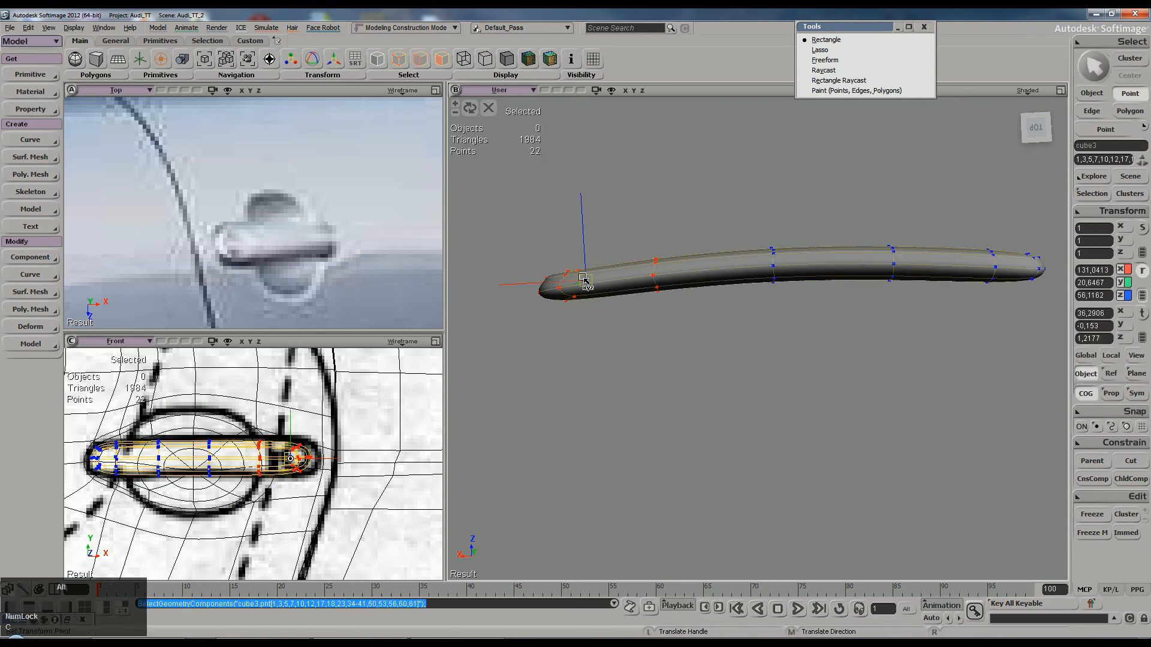
left_click_drag(543, 282, 632, 287, "alt")
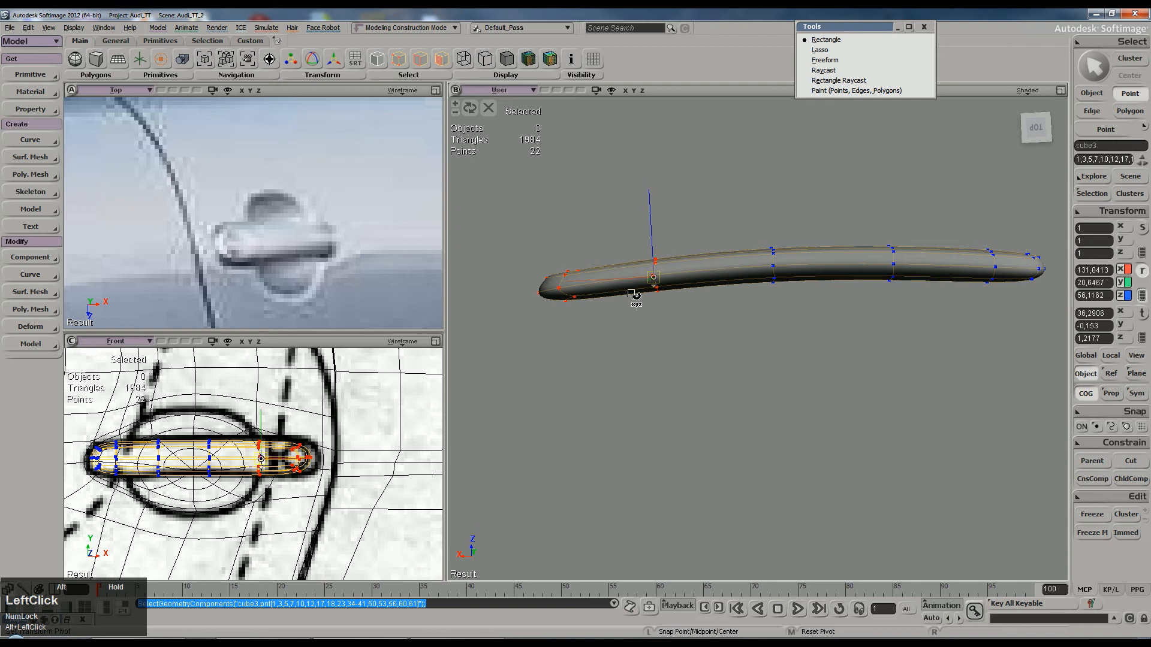
left_click_drag(706, 232, 707, 217)
key("space")
key("s")
right_click_drag(817, 244, 689, 133)
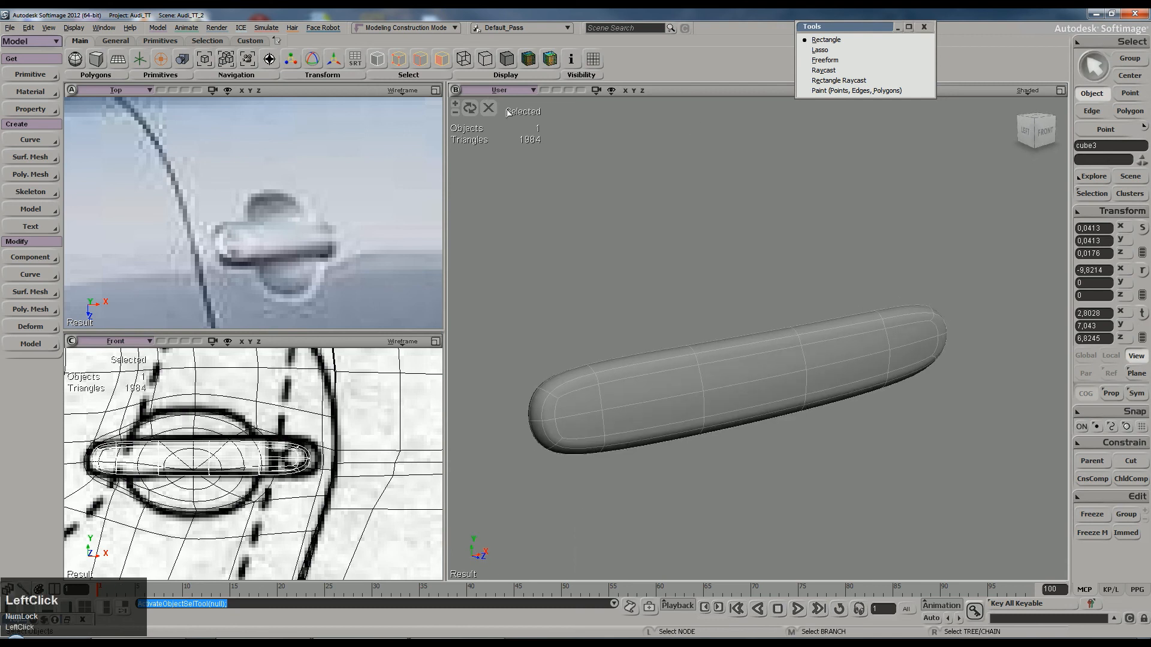
Step: End the handle's isolation so that it shows in its recess on the car's door
left_click(490, 111)
scroll(668, 214, "down", 5)
key("s")
right_click_drag(667, 213, 717, 225)
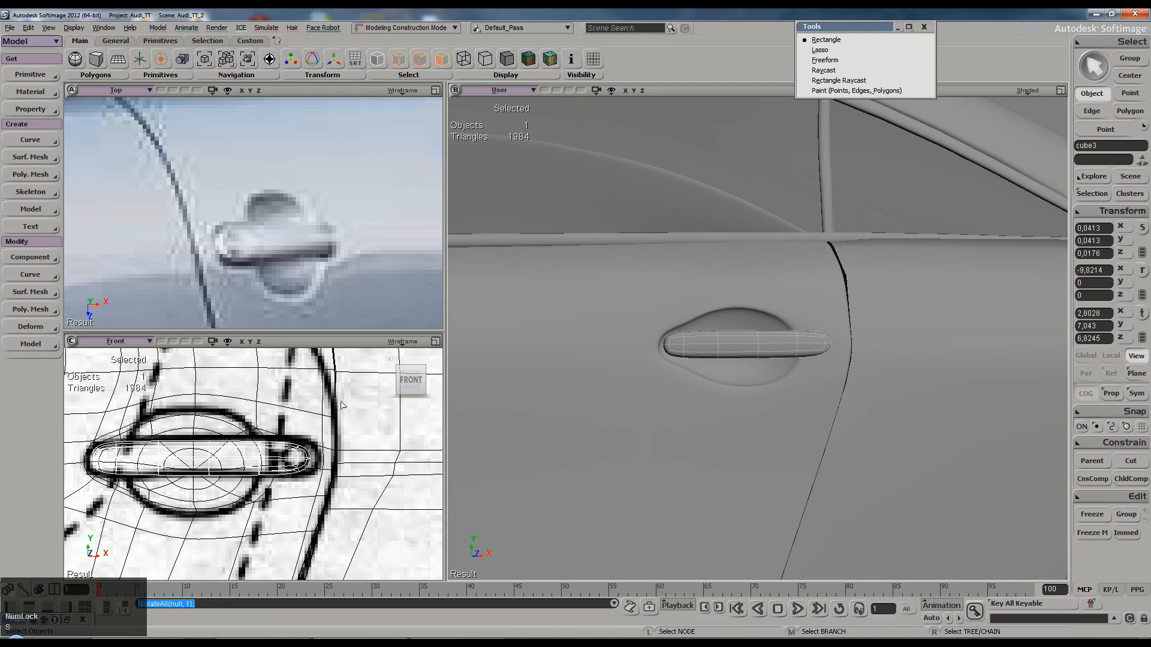
Step: Move the handle along X to 2,7214 and scale its height to 0,0477 in Y
key("v")
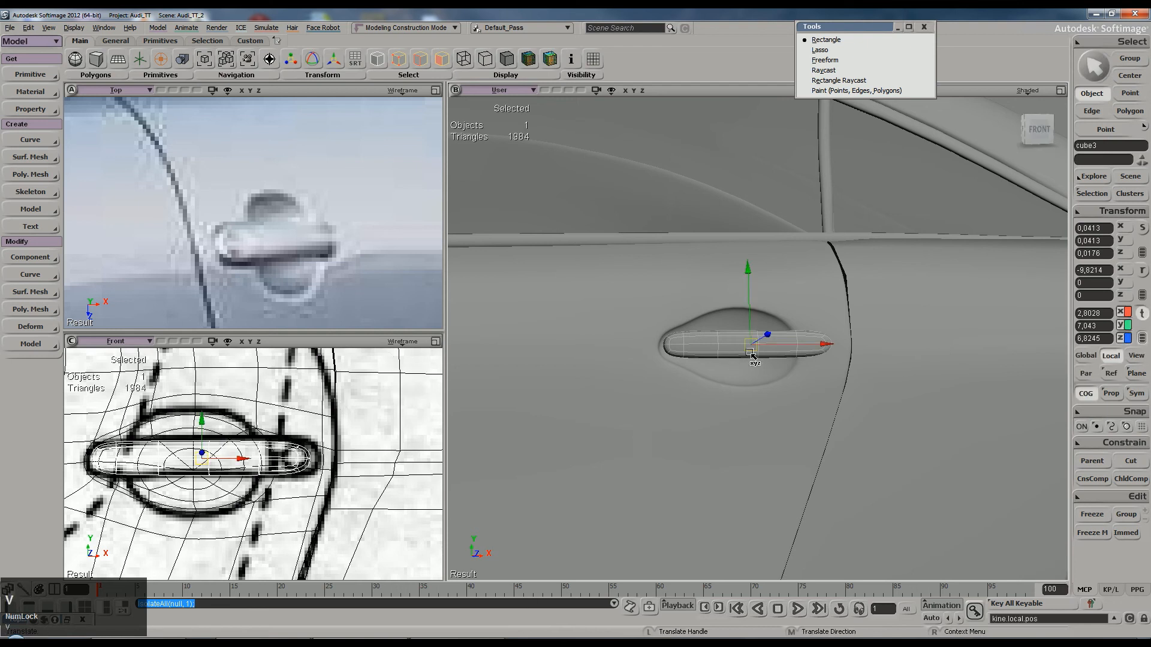
left_click_drag(807, 345, 799, 345)
key("x")
left_click_drag(740, 265, 734, 254)
key("space")
right_click_drag(737, 264, 747, 329)
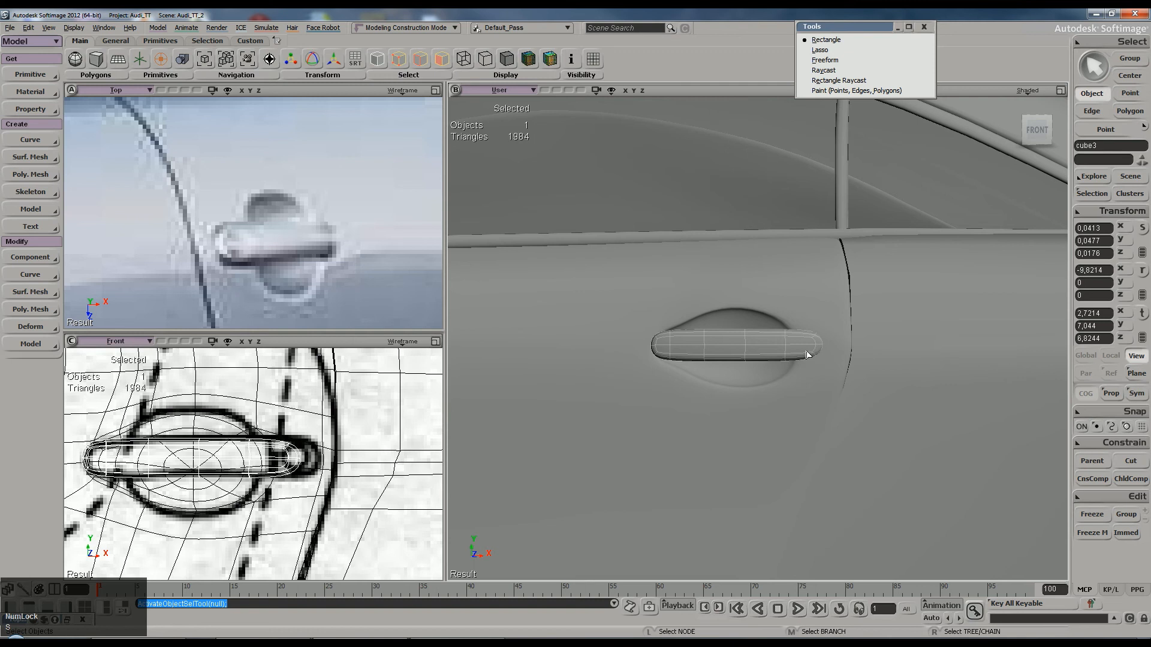
Step: Show more of the car in the reference photo and move the handle along X to 2,893
scroll(220, 247, "down", 5)
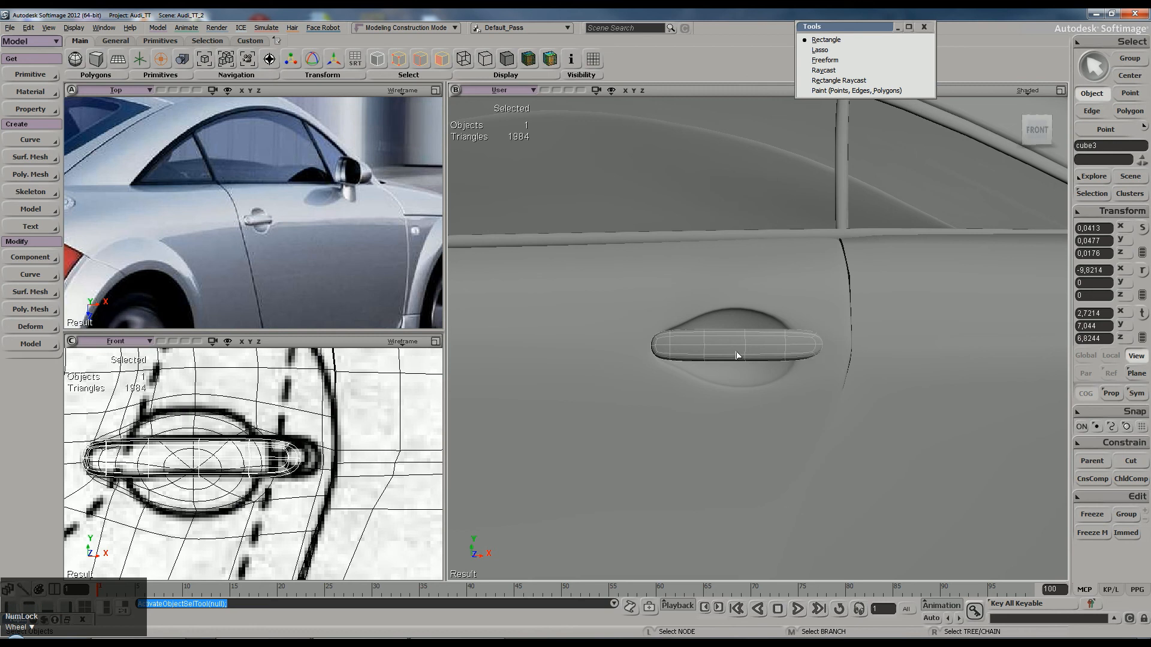
key("v")
mouse_move(773, 344)
left_mouse_down()
mouse_move(806, 346)
mouse_move(791, 346)
left_mouse_up()
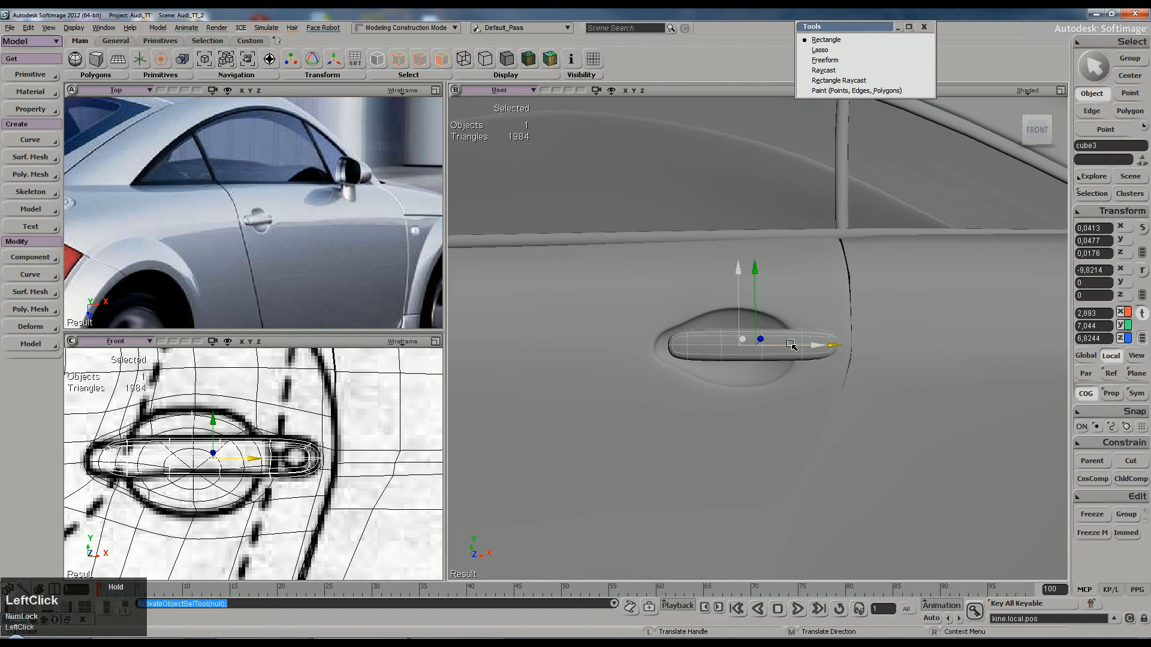
Step: Lower the door panel's subdivision to its base mesh and select the edge loop beside the recess's end
left_click(716, 307)
key("minus")
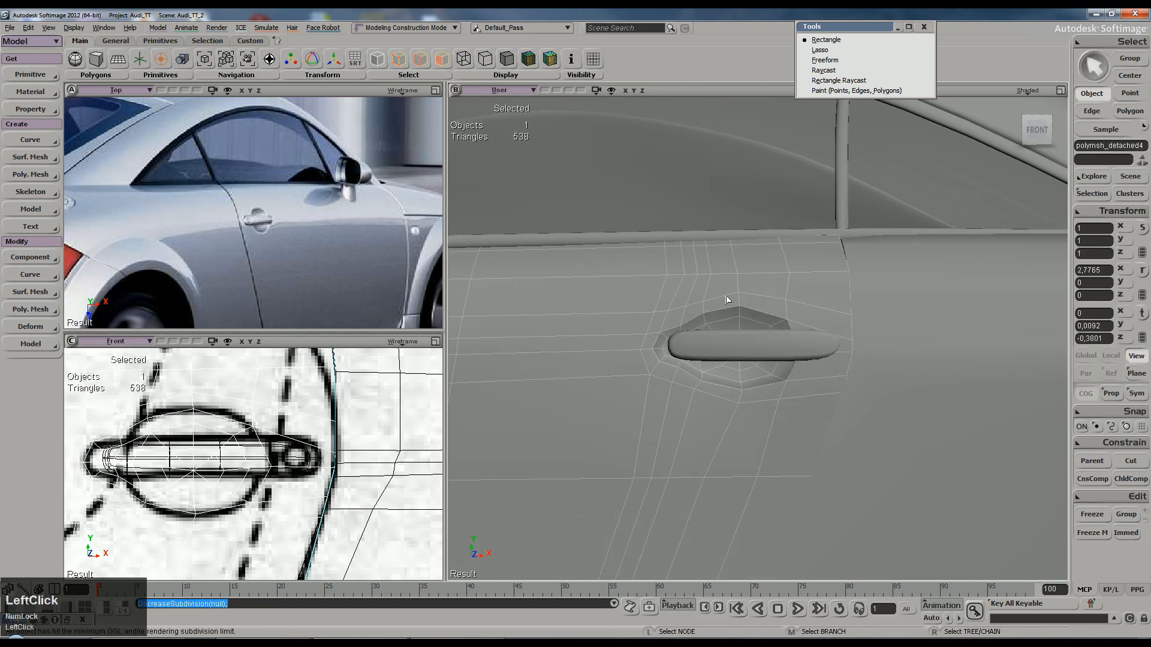
key("e")
left_click(703, 358)
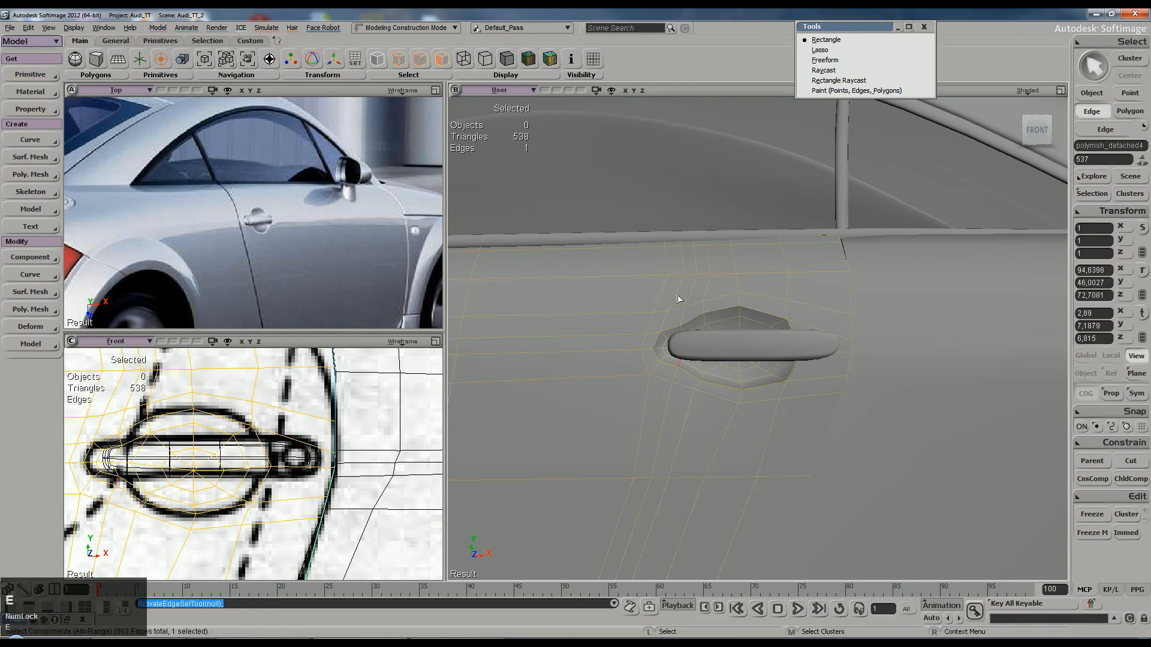
middle_click(670, 346, "alt")
scroll(770, 260, "down", 3)
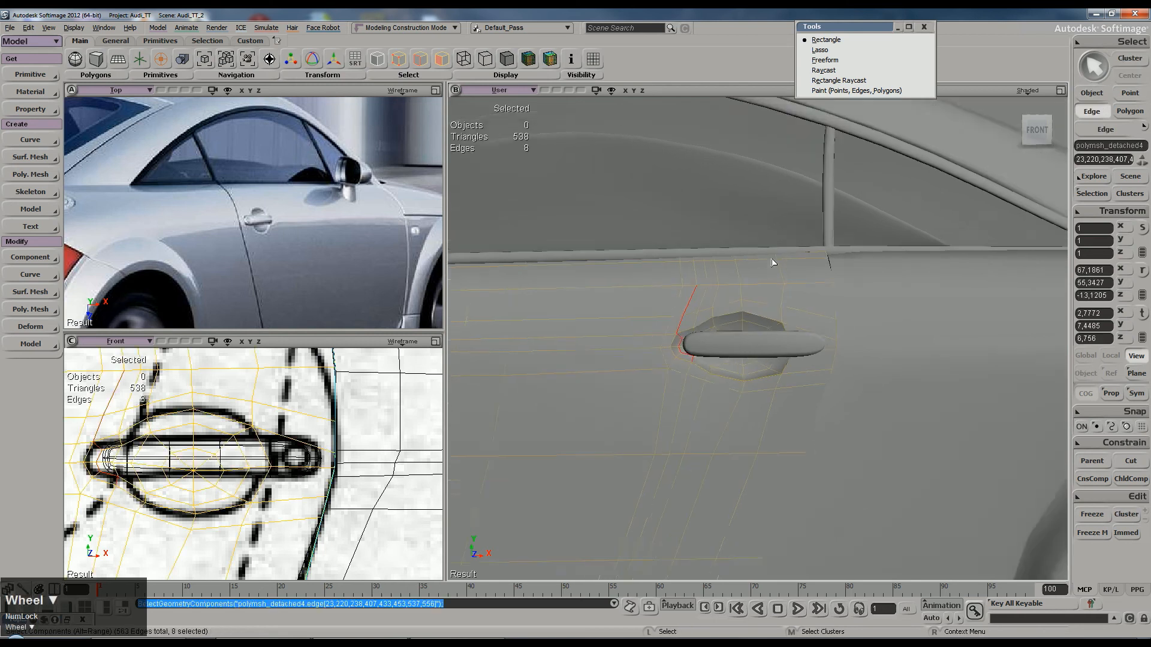
Step: Clear the edge selection and compare the handle and recess placement on the door with the reference photo and blueprint
left_click(779, 264)
scroll(861, 288, "down", 3)
scroll(855, 288, "up", 6)
key("s")
right_click_drag(856, 287, 753, 337)
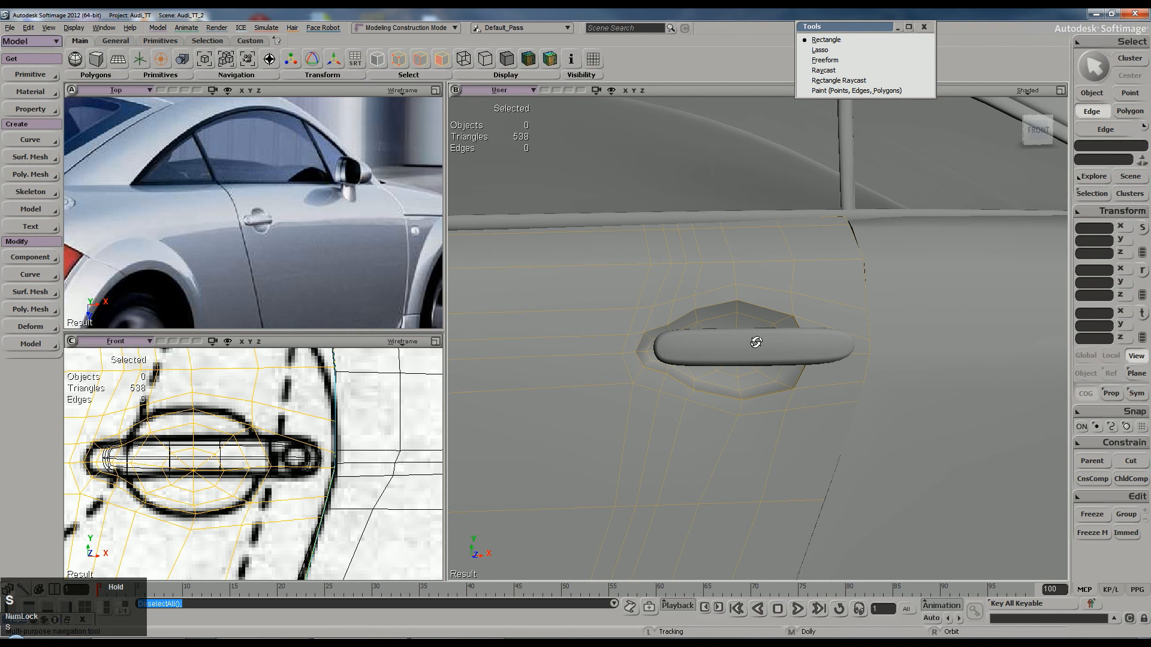
key("s")
scroll(752, 300, "down", 10)
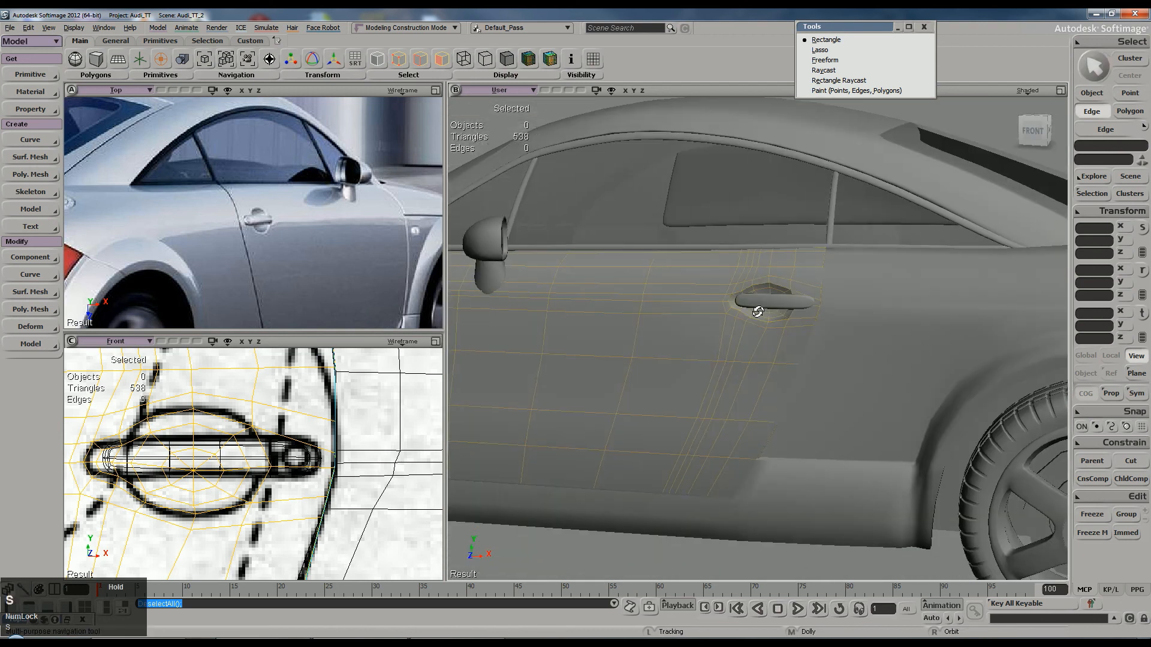
mouse_move(757, 311)
right_mouse_down()
mouse_move(773, 311)
mouse_move(766, 317)
right_mouse_up()
key("space")
scroll(765, 315, "up", 5)
scroll(761, 296, "down", 4)
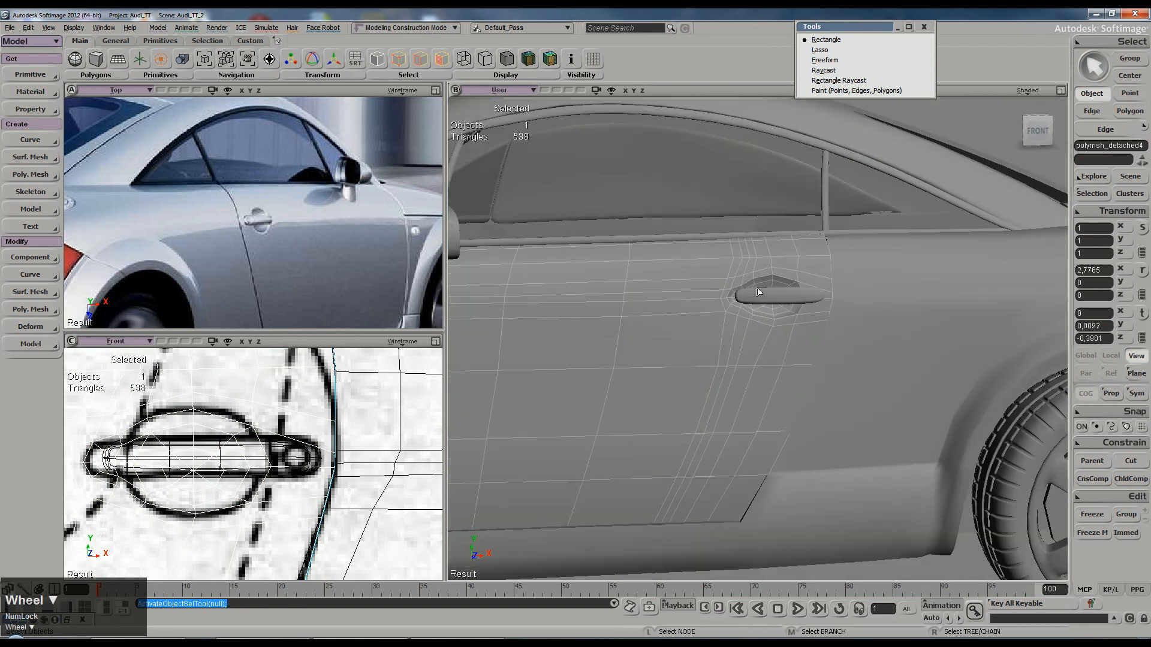
scroll(761, 291, "up", 5)
scroll(765, 290, "down", 2)
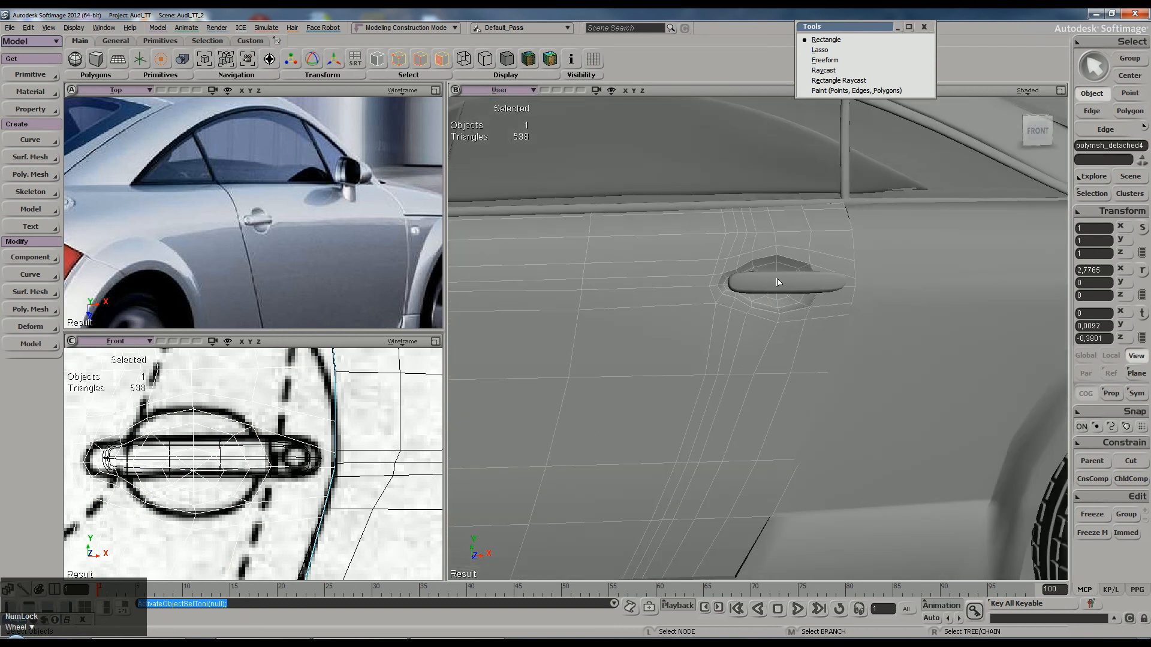
scroll(778, 281, "up", 2)
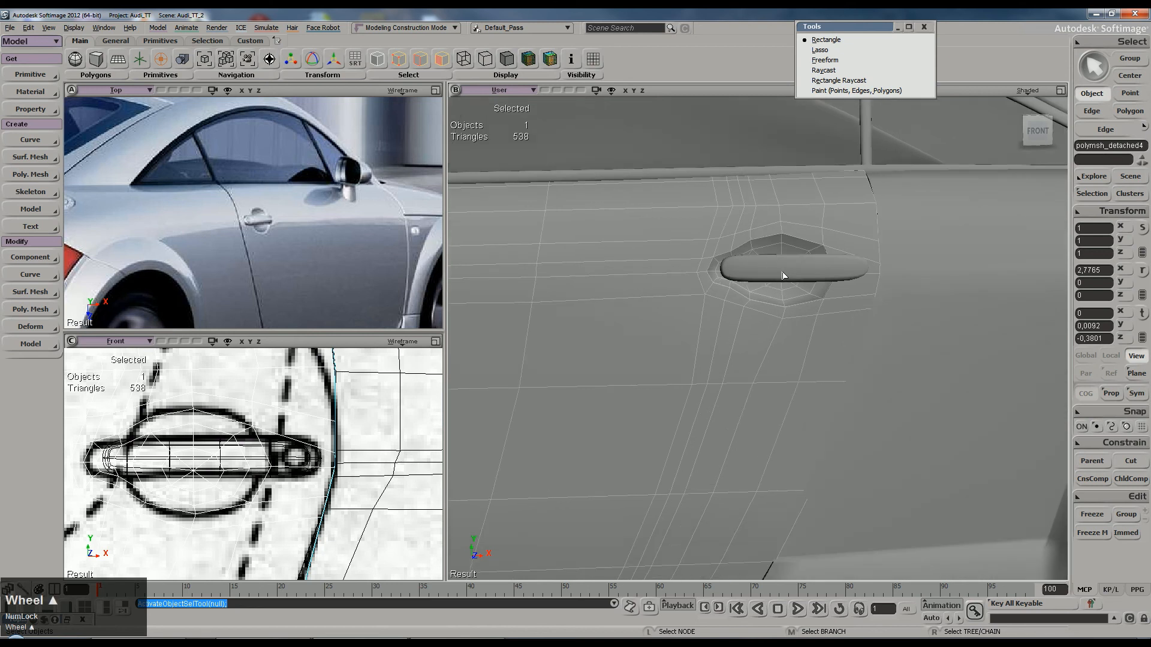
right_click_drag(765, 291, 756, 294)
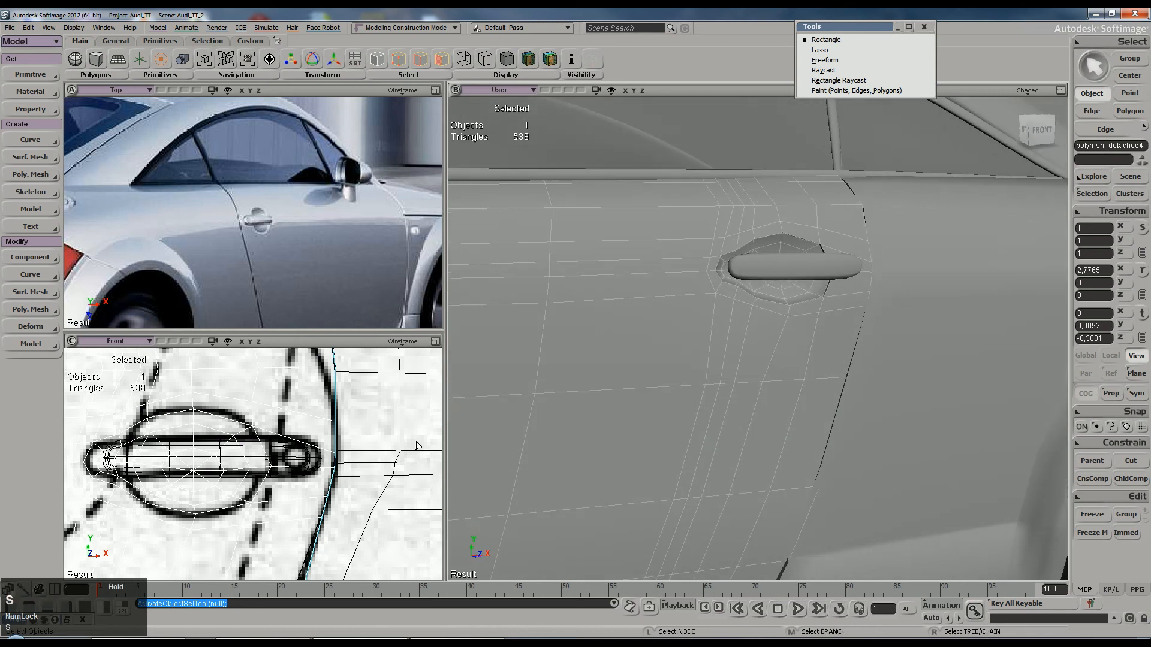
scroll(324, 424, "down", 6)
scroll(300, 443, "up", 6)
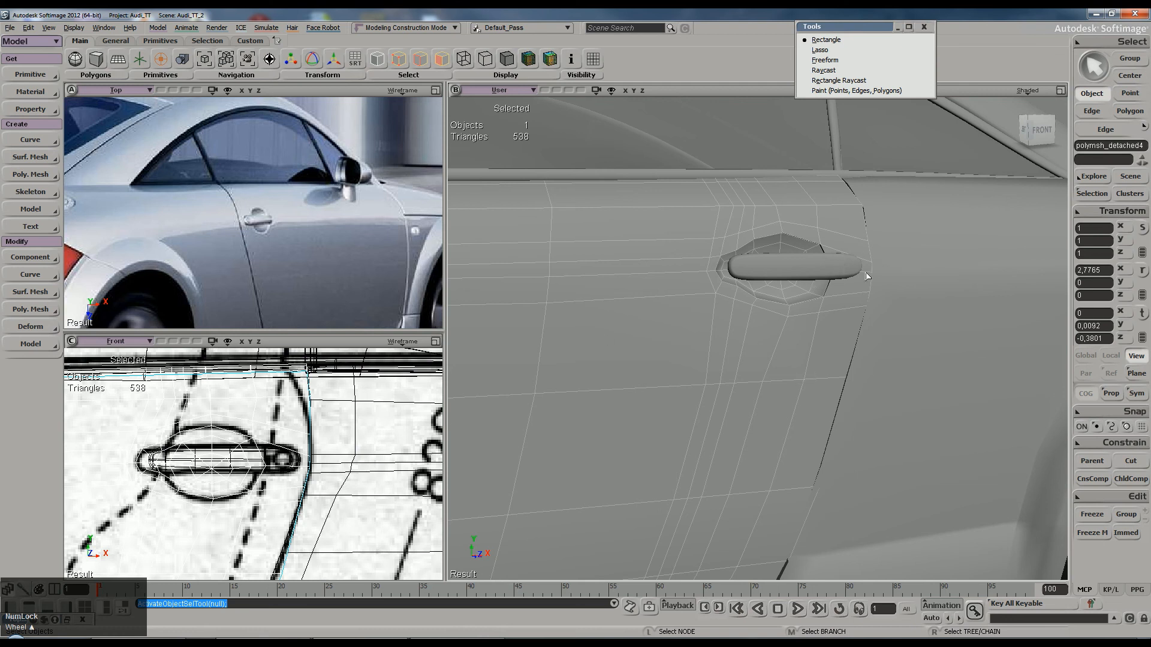
Step: Select the handle and move it along X to 2,7346, against the blueprint outline in the front view
left_click(798, 275)
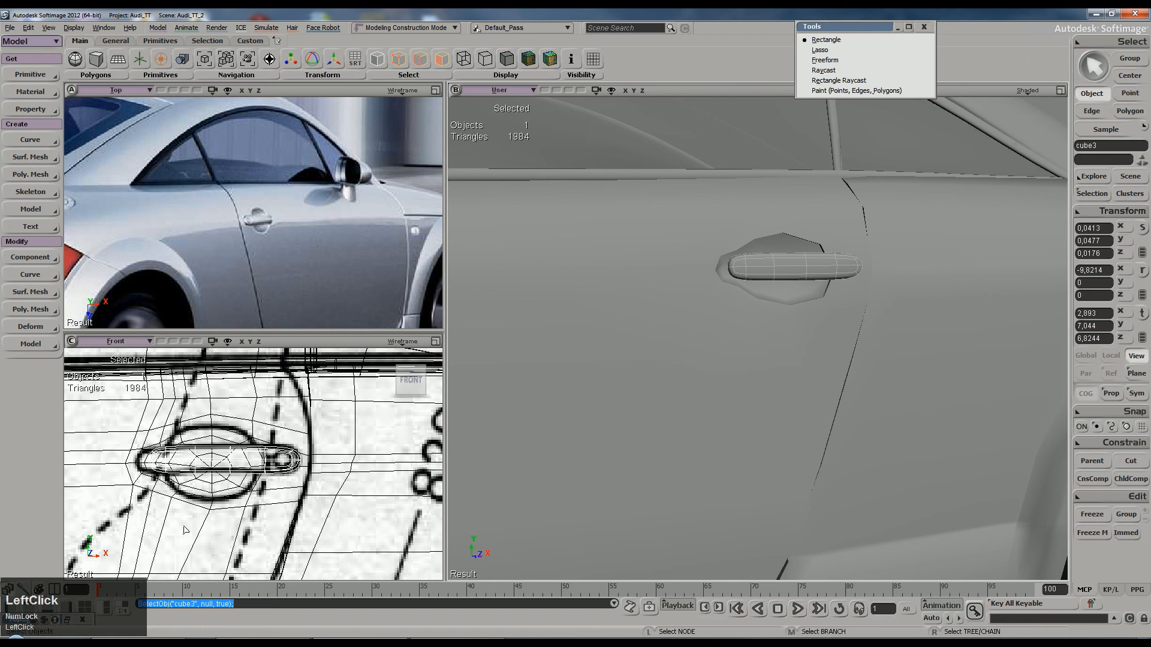
scroll(214, 451, "down", 5)
key("s")
left_click_drag(214, 450, 305, 419)
scroll(336, 428, "up", 8)
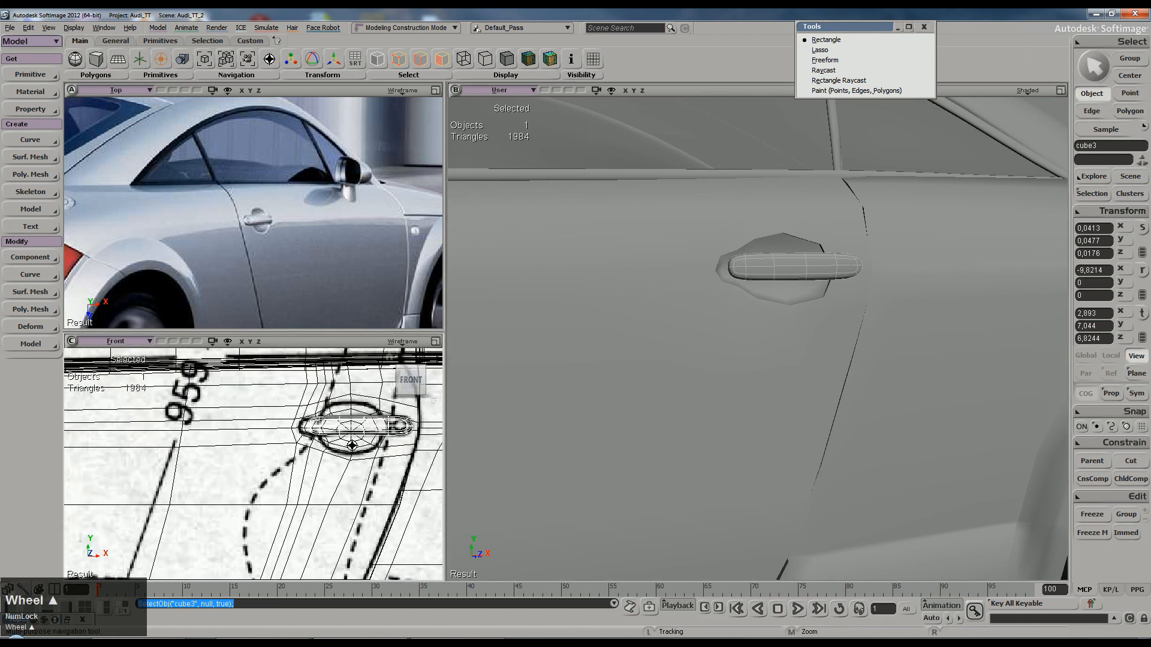
key("s")
key("v")
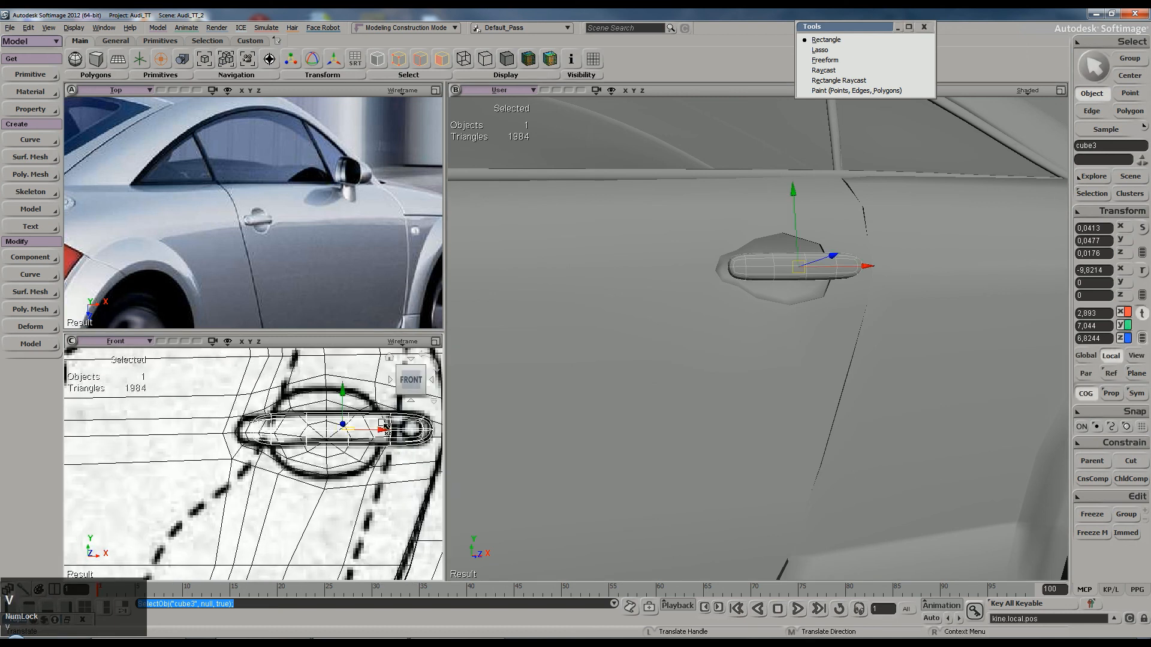
left_click_drag(390, 440, 378, 440)
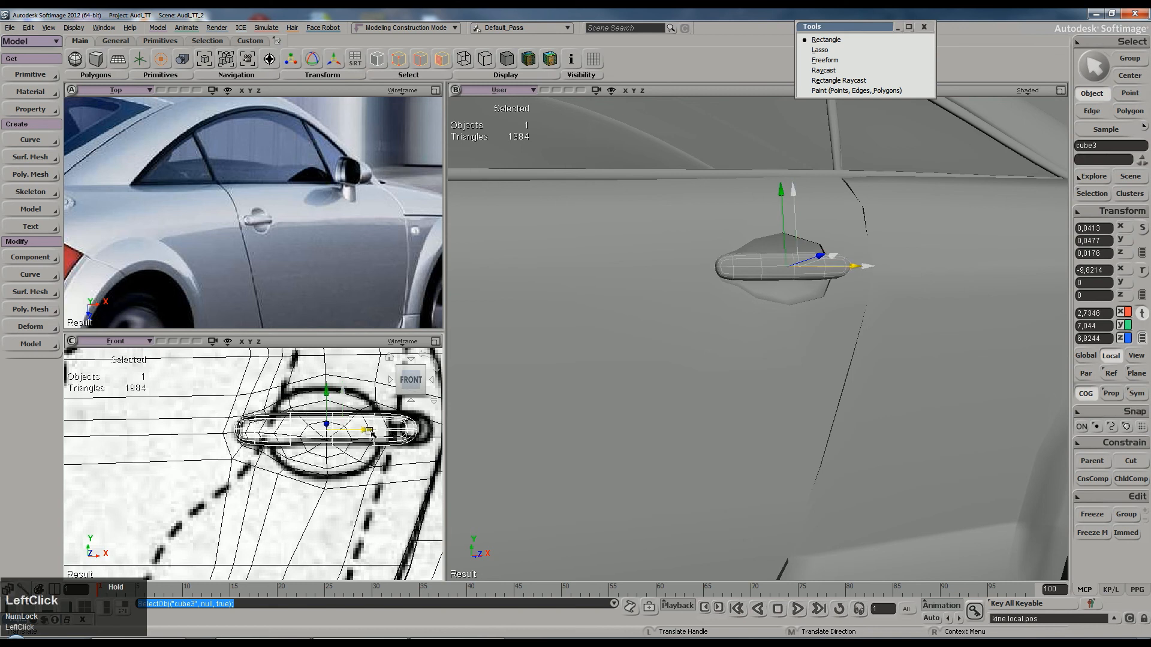
key("space")
Step: Examine the handle's fit over the door recess up close and on the whole car, with nothing selected
scroll(880, 248, "up", 3)
left_click(744, 314)
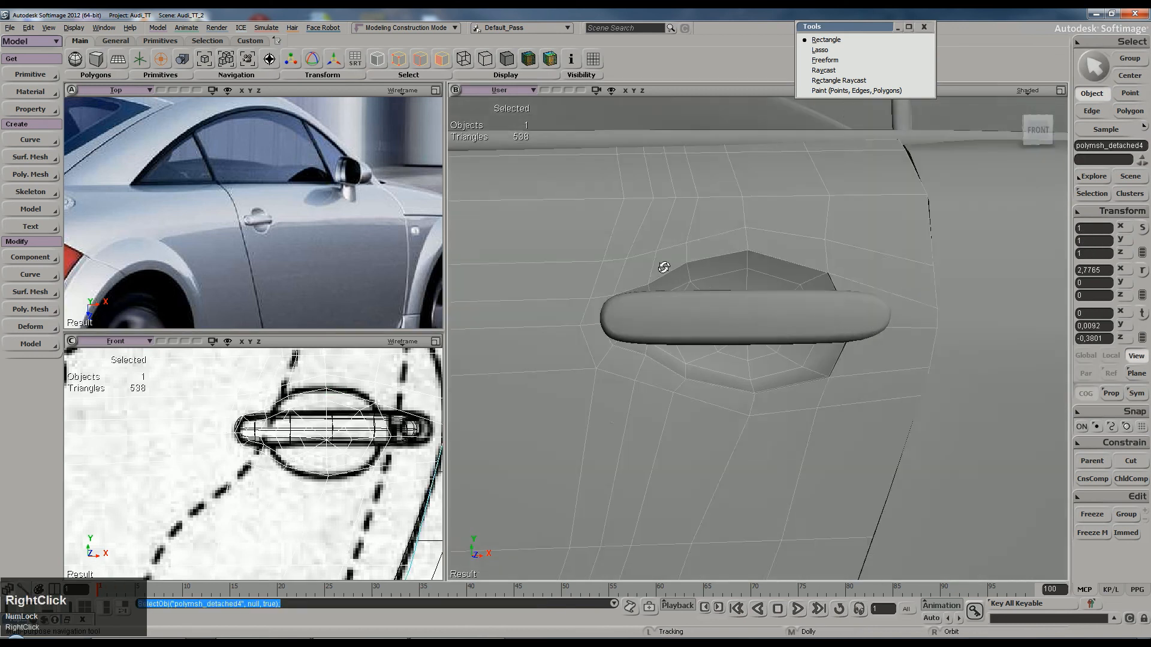
key("s")
scroll(689, 276, "up", 2)
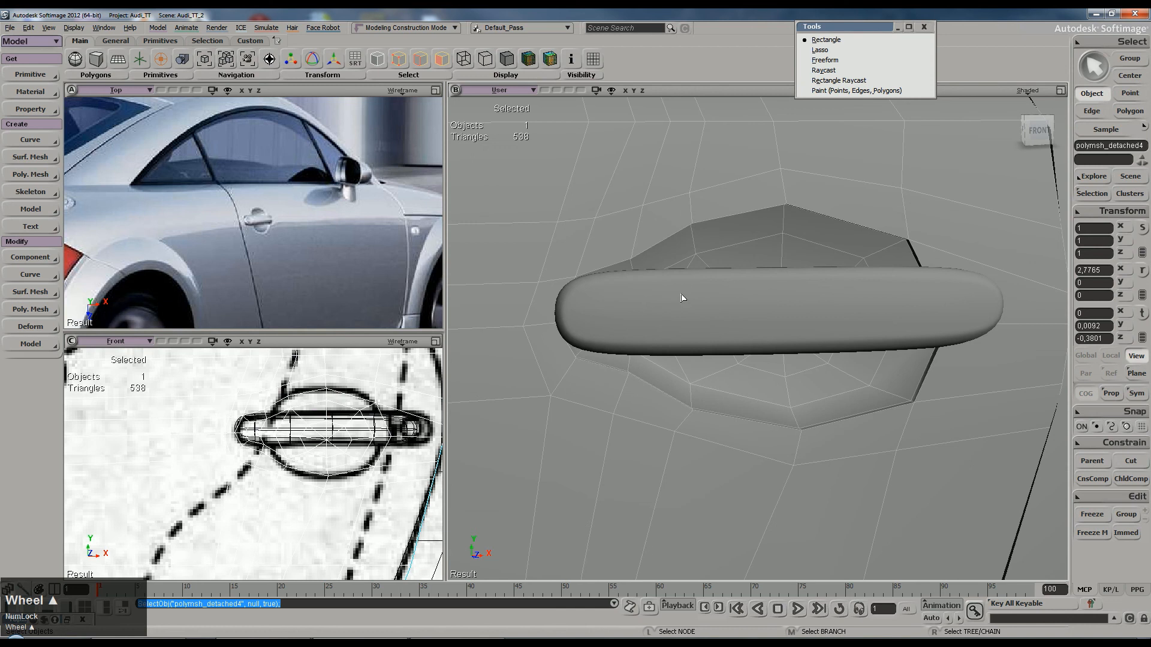
scroll(692, 292, "down", 2)
left_click_drag(747, 313, 716, 313)
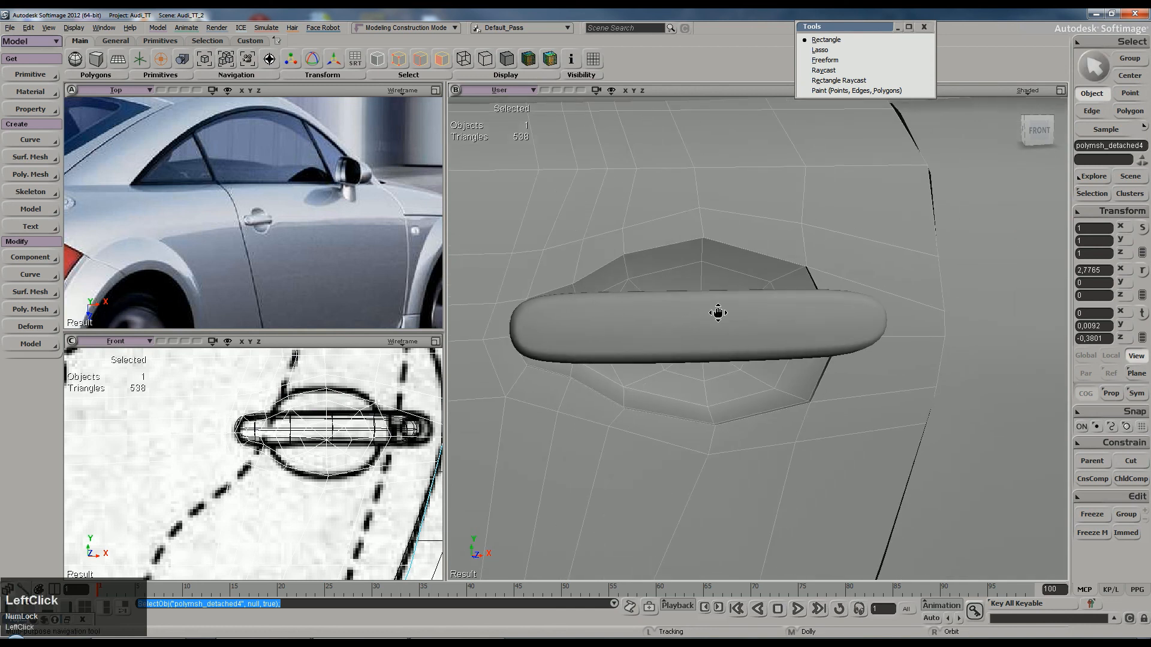
mouse_move(837, 313)
right_mouse_down()
mouse_move(830, 172)
mouse_move(836, 292)
right_mouse_up()
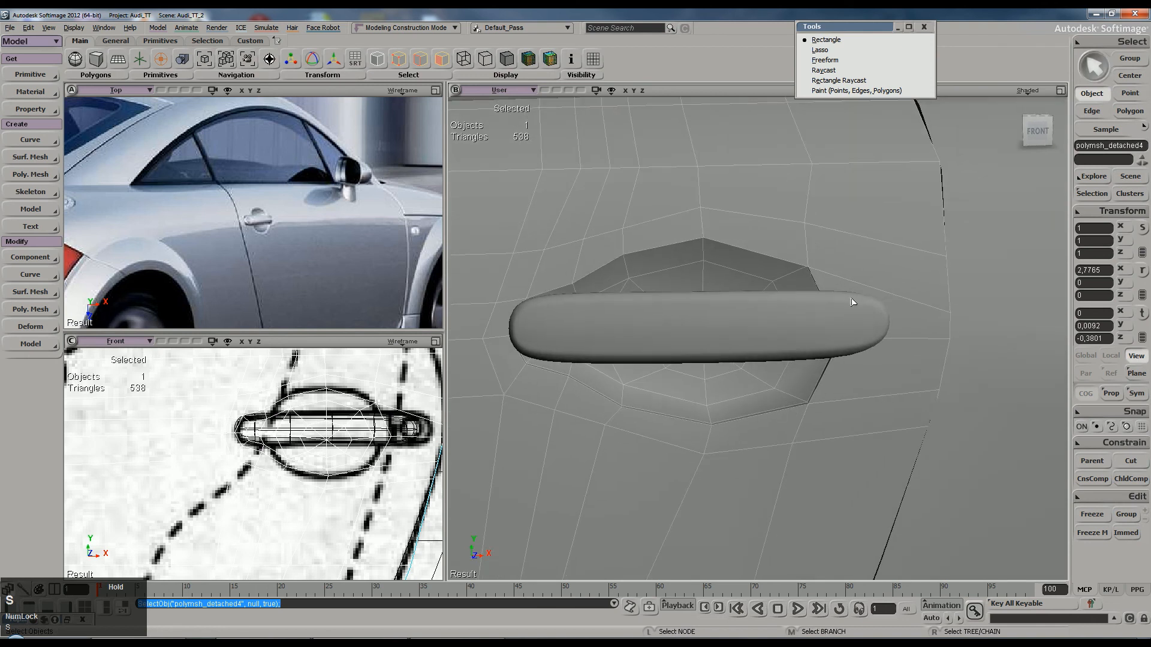
scroll(756, 292, "down", 2)
left_click_drag(680, 311, 693, 298)
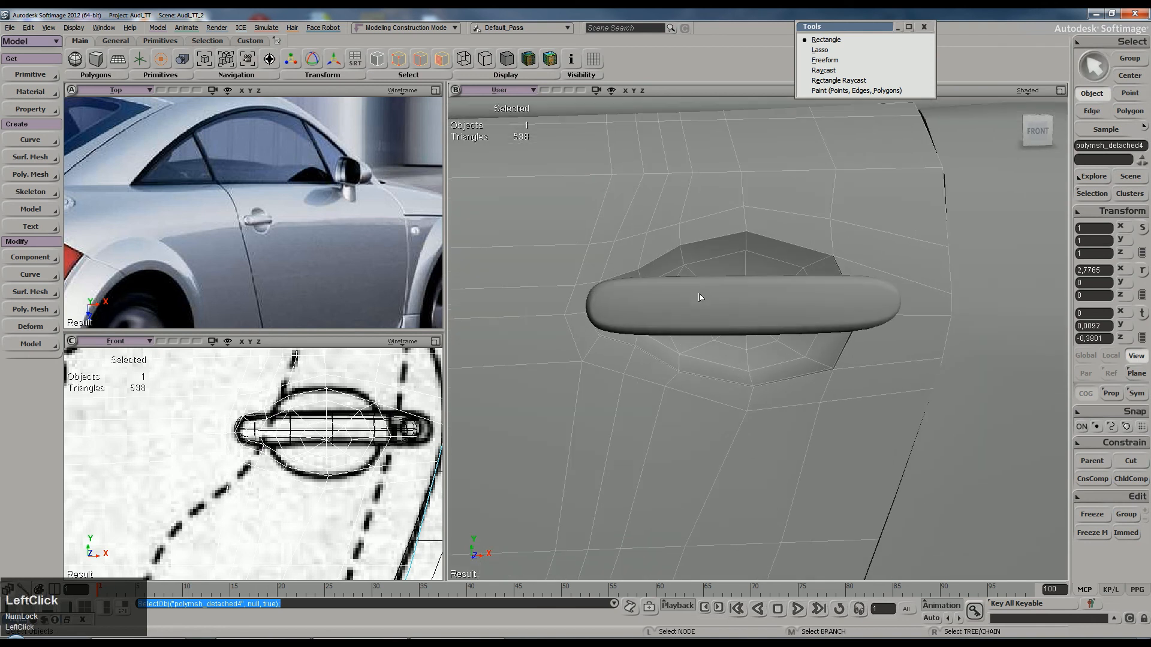
scroll(688, 265, "down", 5)
left_click(760, 238)
key("s")
right_click_drag(753, 288, 749, 334)
left_click(749, 335)
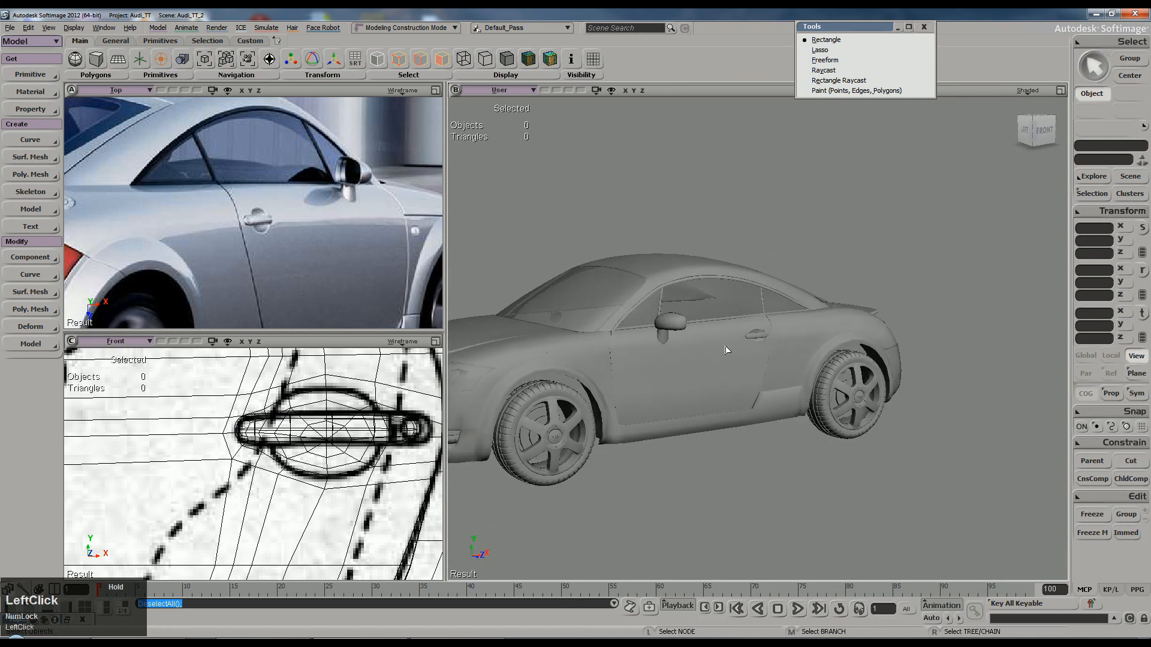
Step: Symmetrize all of the door panel's polygons across the Z axis plane
scroll(748, 344, "up", 3)
key("u")
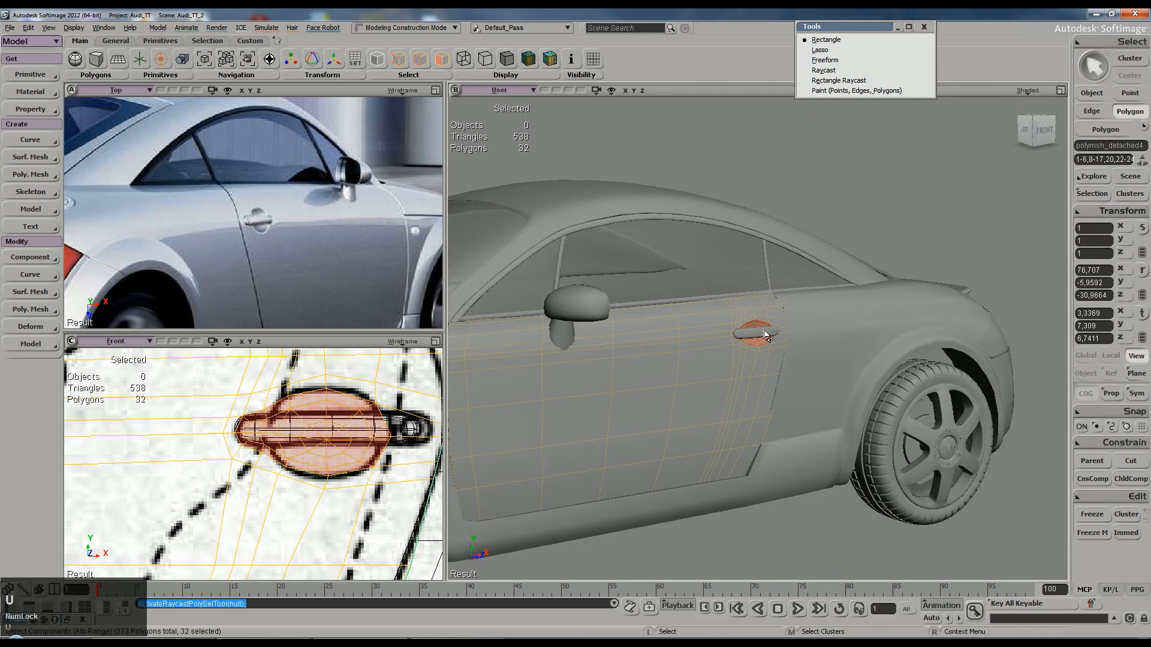
key("ctrl+a")
right_click(686, 358)
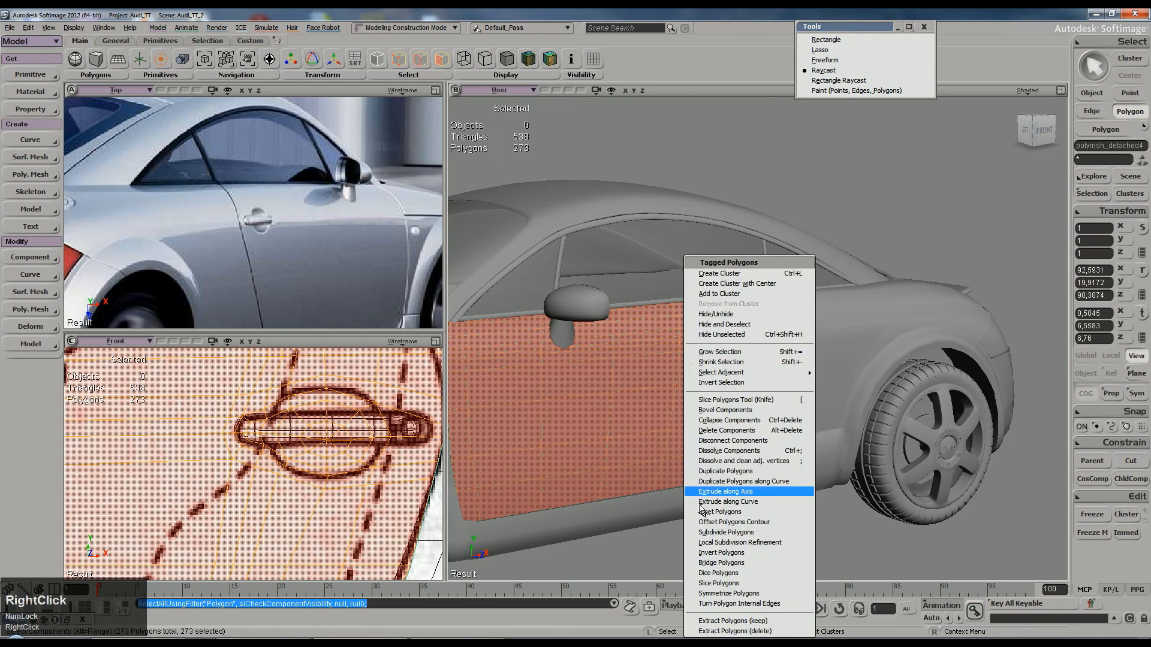
left_click(732, 594)
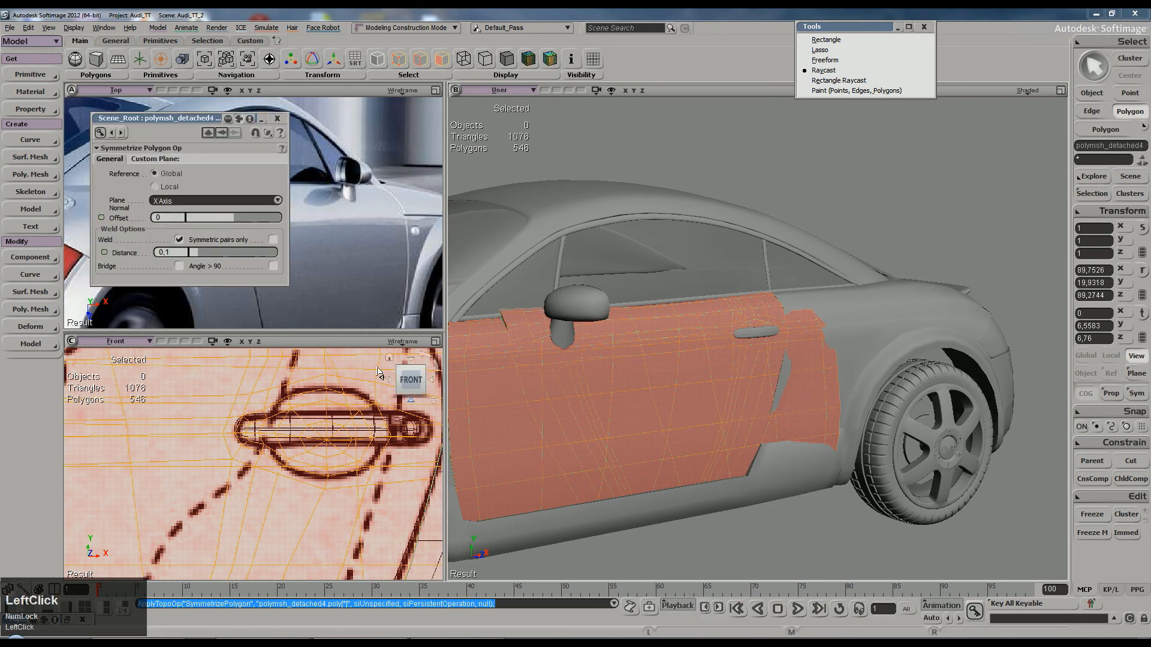
left_click(190, 204)
left_click(198, 219)
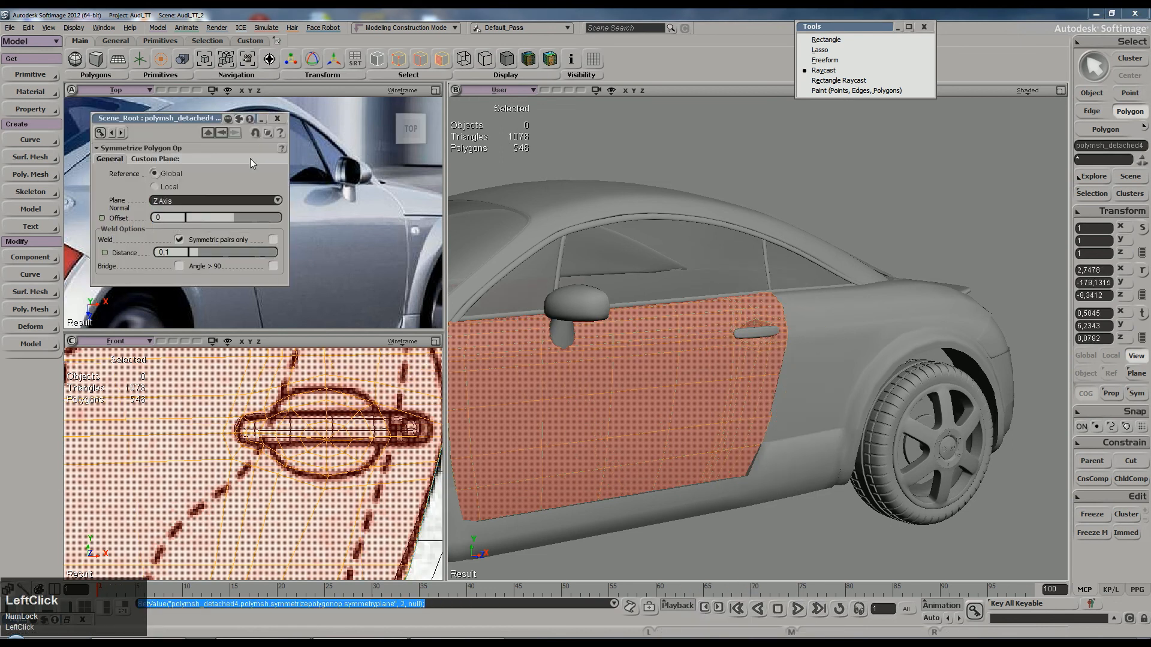
left_click(281, 116)
Step: Select the door panel and examine the handle and the recess's rear end up close from several angles
key("s")
right_click_drag(526, 246, 584, 252)
key("space")
left_click(838, 276)
scroll(803, 298, "up", 10)
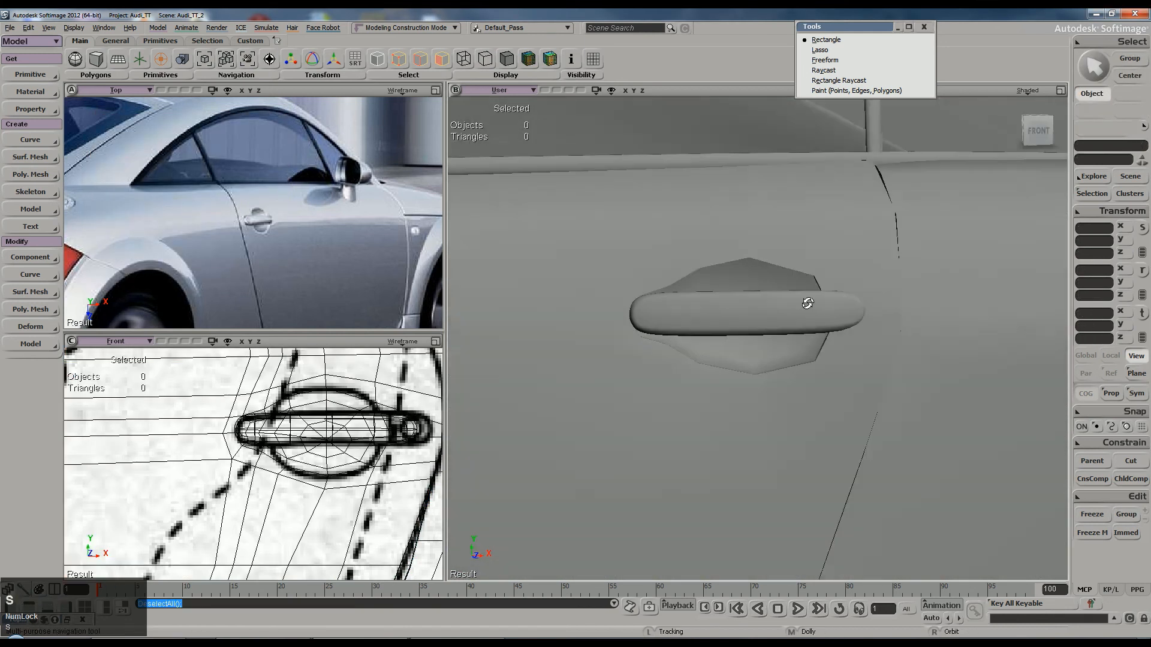
left_click(774, 282)
key("s")
right_click_drag(773, 283, 833, 282)
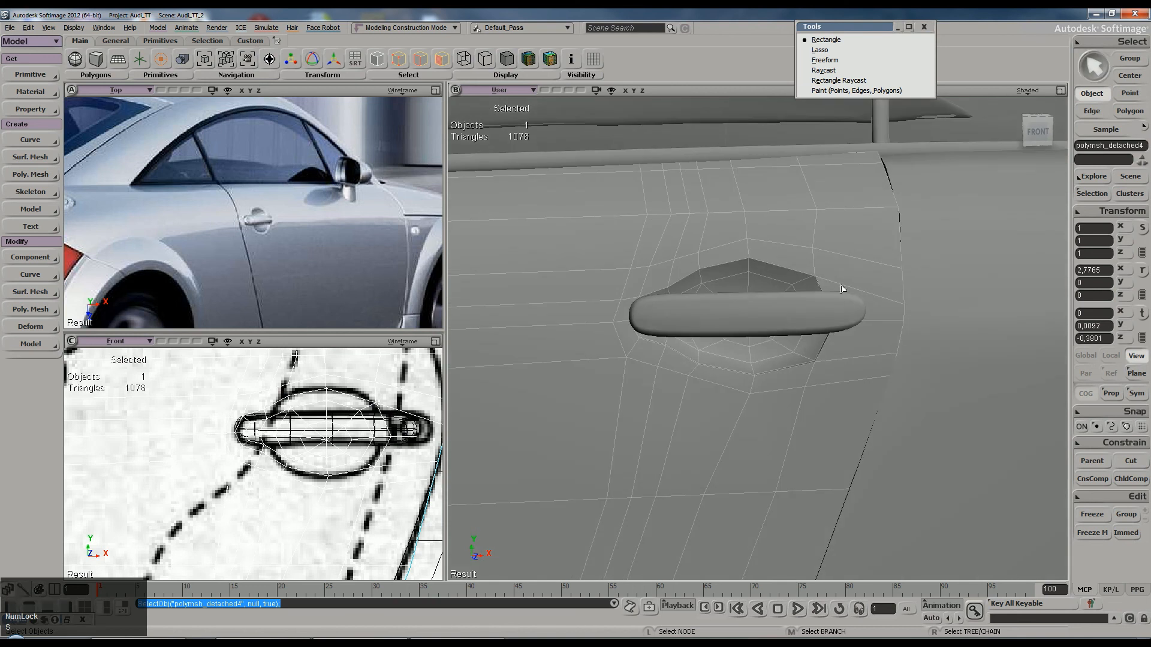
scroll(840, 288, "up", 5)
key("s")
left_click_drag(825, 288, 782, 284)
right_click_drag(782, 284, 839, 263)
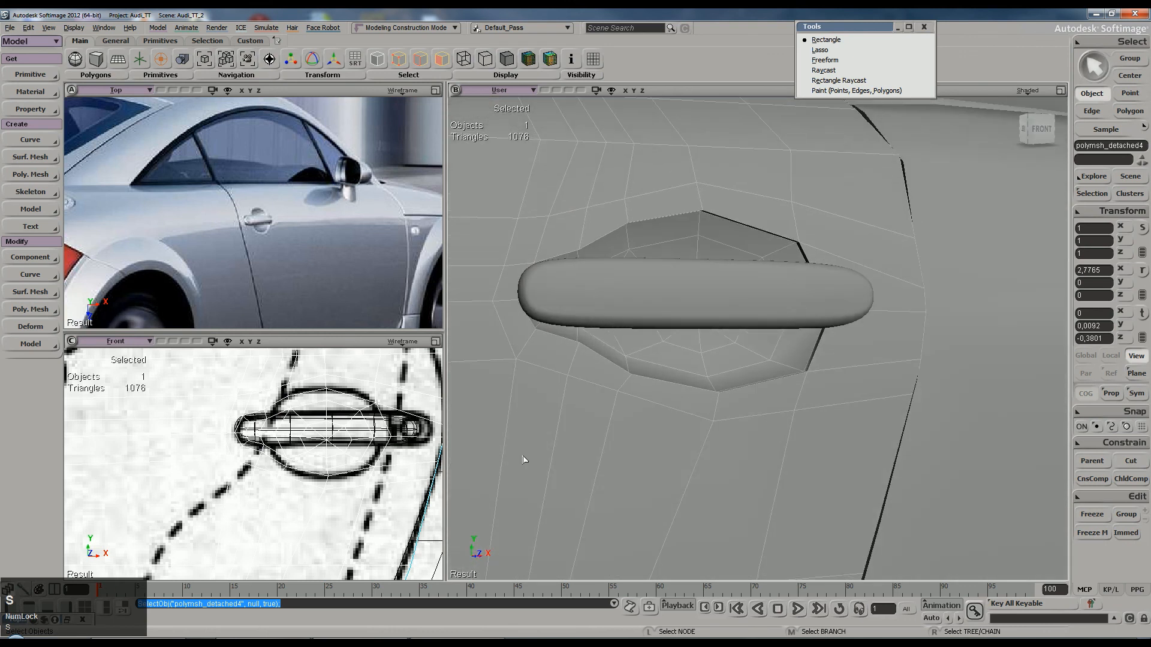
Step: Insert a vertical edge loop on the door panel between the recess's rear end and the door's rear edge
key("s")
left_click_drag(757, 261, 706, 302)
mouse_move(706, 302)
right_mouse_down()
mouse_move(713, 337)
mouse_move(722, 306)
mouse_move(720, 316)
right_mouse_up()
key("backslash")
middle_click(779, 298)
key("space")
left_click(746, 307)
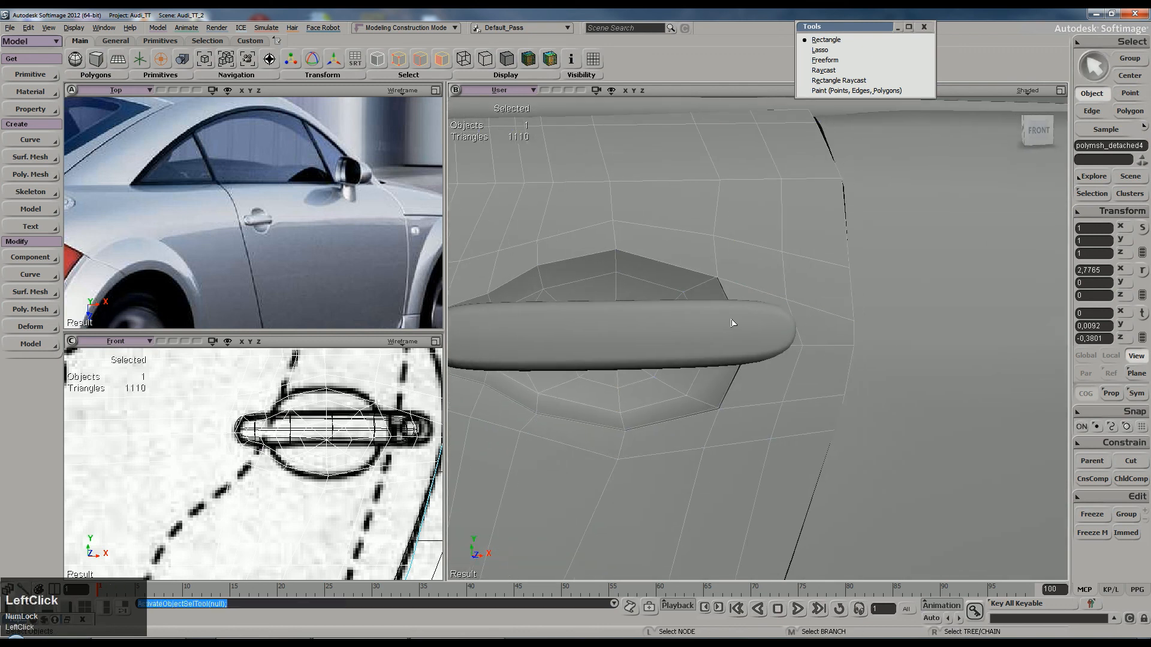
Step: Adjust the new edge loop's points beside the handle's rear end
scroll(731, 323, "down", 2)
key("s")
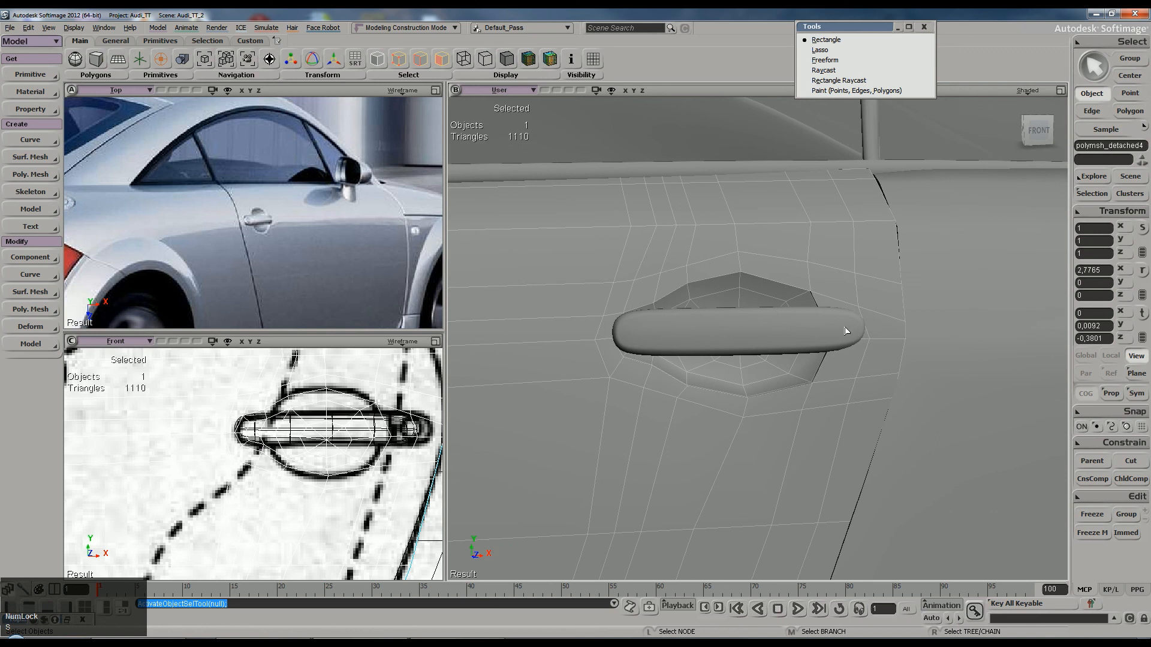
key("m")
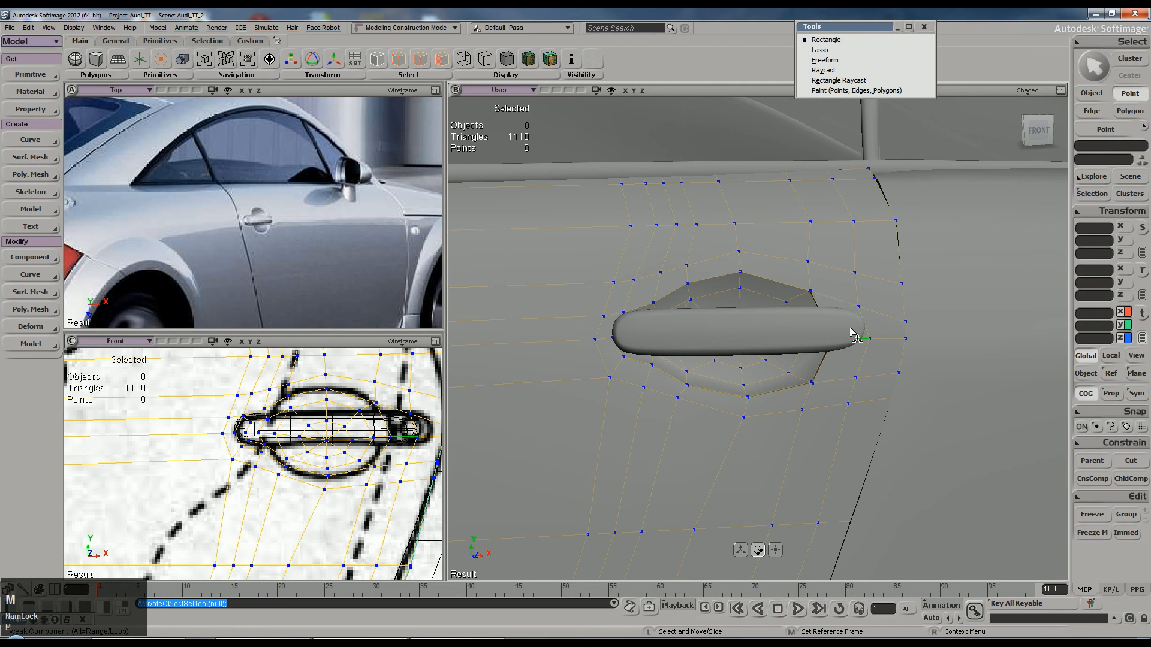
left_click(858, 312)
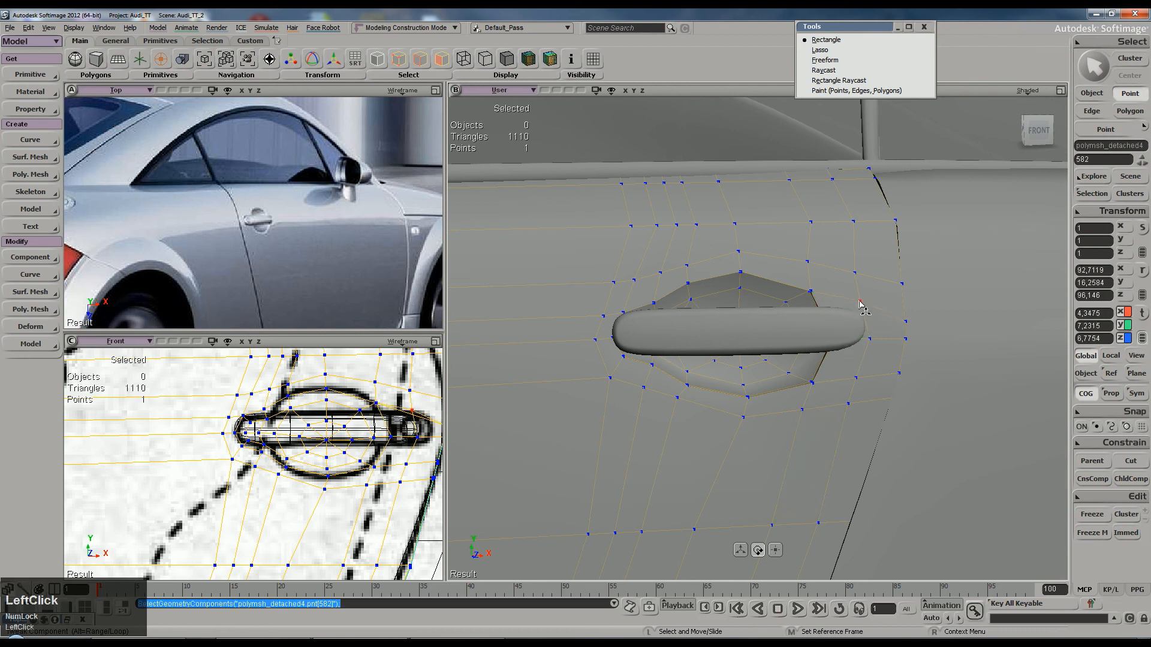
left_click(854, 385)
left_click_drag(869, 343, 872, 338)
key("s")
right_click_drag(850, 322, 807, 334)
Step: Select the six polygons at and behind the recess's rear end and isolate the door panel
key("u")
key("ctrl+a")
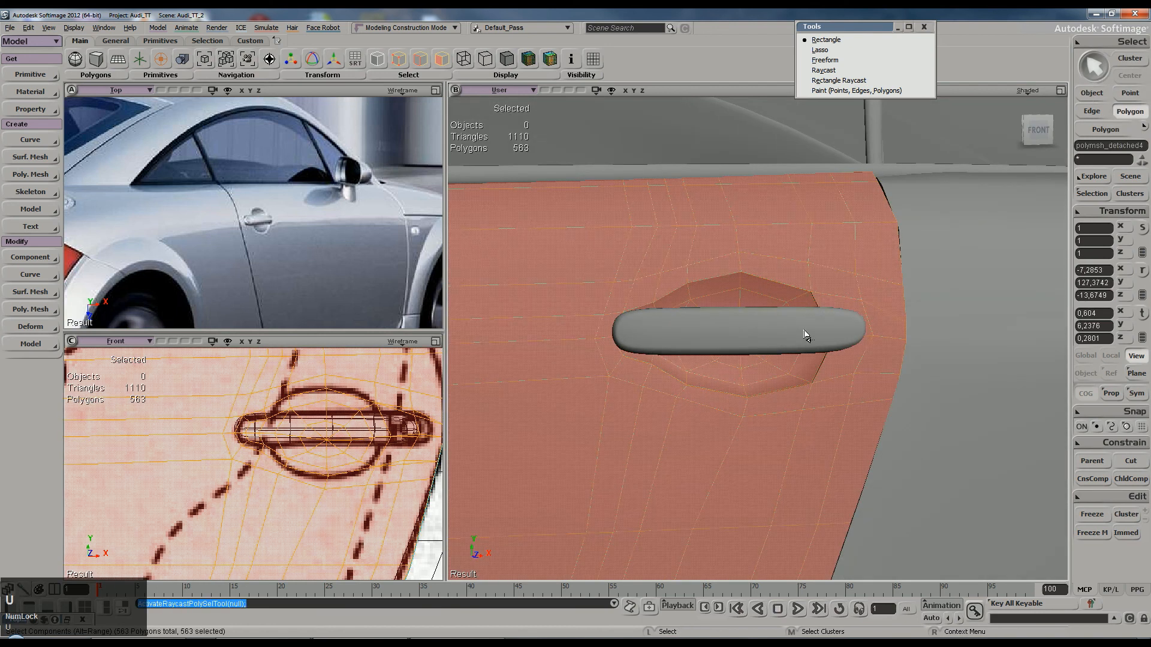
left_click_drag(827, 307, 828, 335)
right_click(591, 94)
left_click(634, 218)
right_click_drag(813, 319, 827, 318)
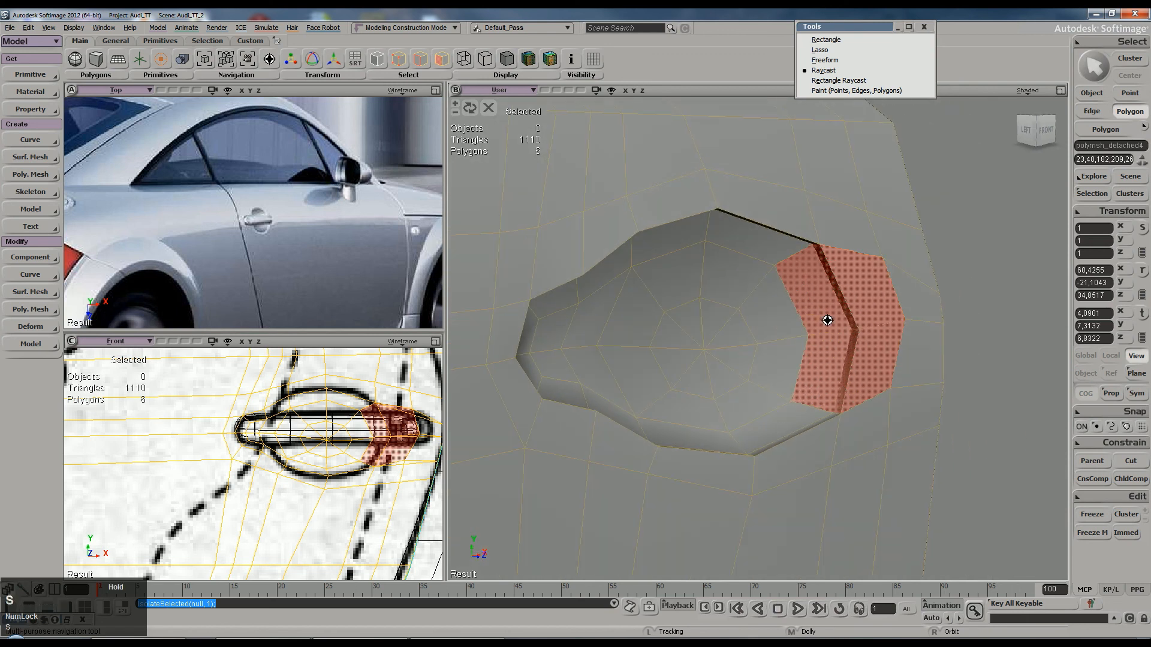
Step: Extrude the six selected polygons inward along global Z by about 0.07
key("v")
left_click_drag(897, 339, 891, 327)
key("s")
mouse_move(891, 327)
right_mouse_down()
mouse_move(830, 249)
mouse_move(832, 212)
mouse_move(899, 309)
right_mouse_up()
left_click(903, 307)
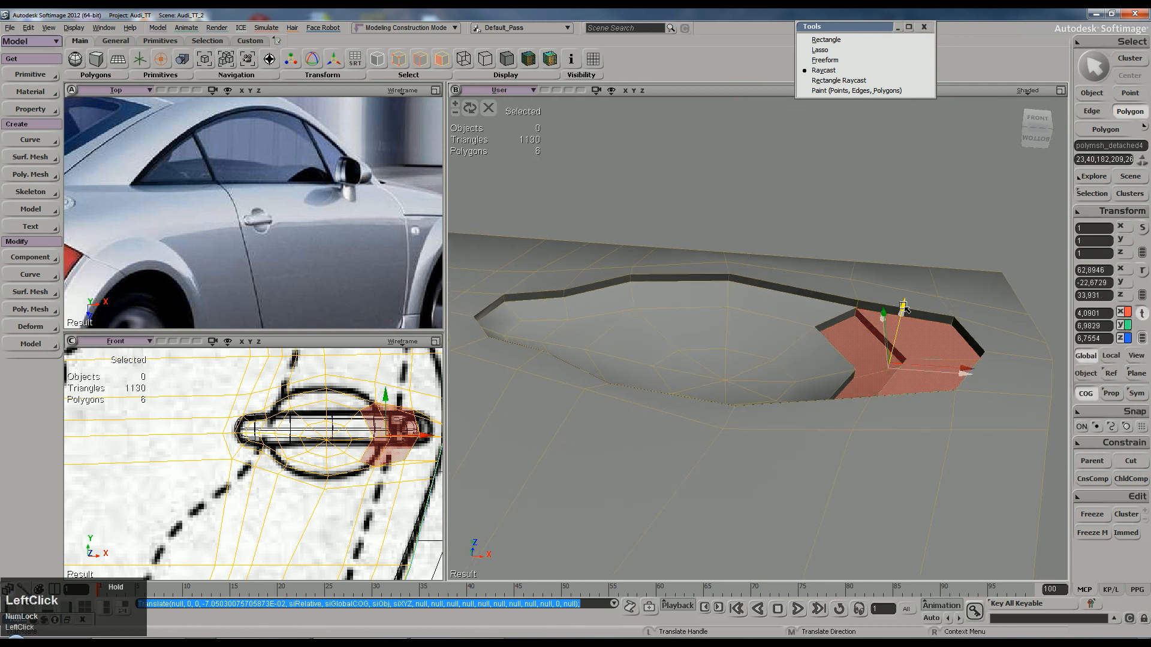
Step: Select the five extruded polygons lying inside the rear part of the recess and delete them
key("space")
key("u")
left_click(854, 344)
left_click(869, 365, "shift")
key("s")
right_click_drag(868, 365, 861, 385)
left_click(863, 314)
right_click_drag(863, 313, 894, 316)
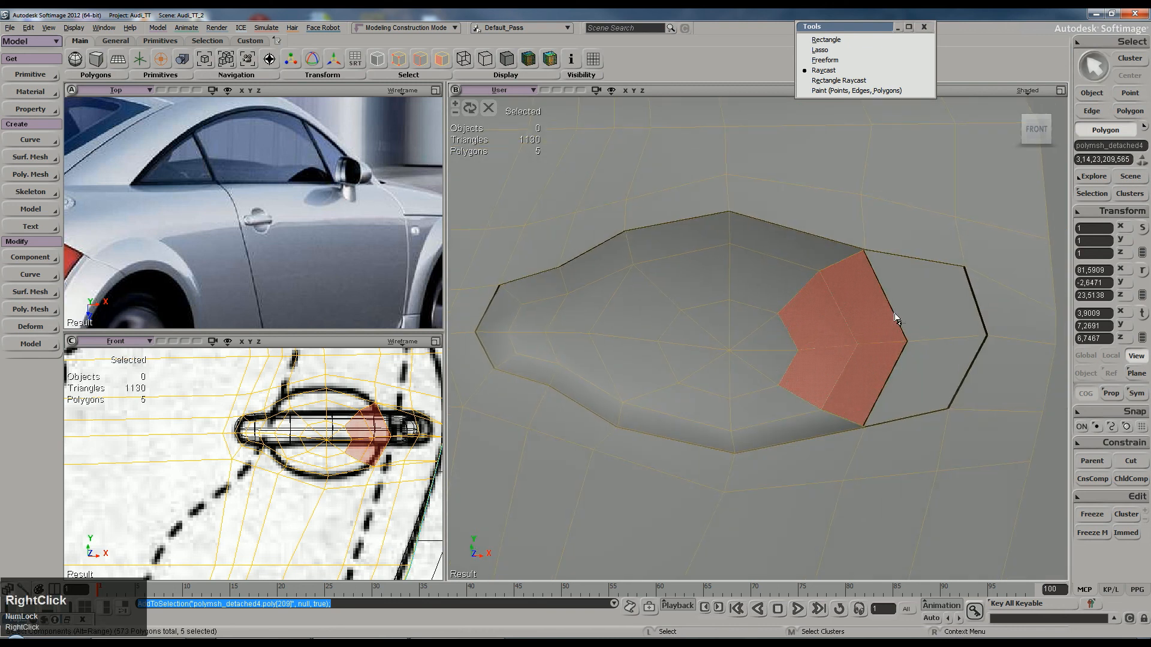
key("Delete")
right_click_drag(828, 338, 910, 384)
Step: Undo the last change and delete further leftover polygons around the new opening in the recess
key("ctrl+z")
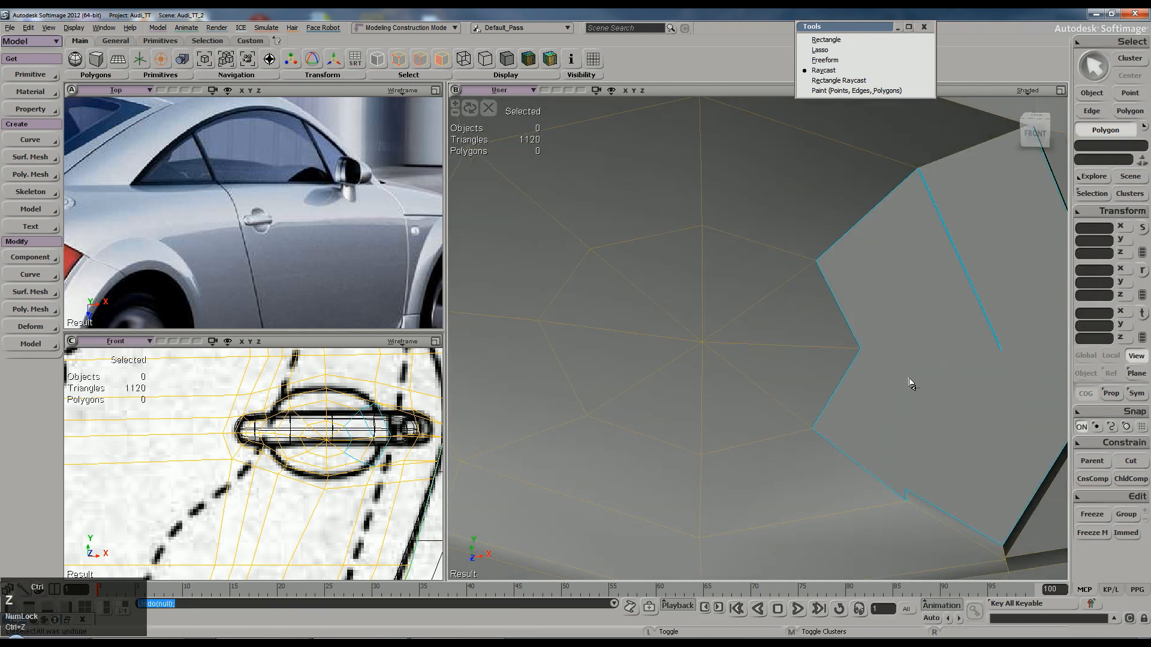
left_click(950, 520)
right_click_drag(1005, 309, 886, 342)
left_click(836, 398, "ctrl")
key("Delete")
key("space")
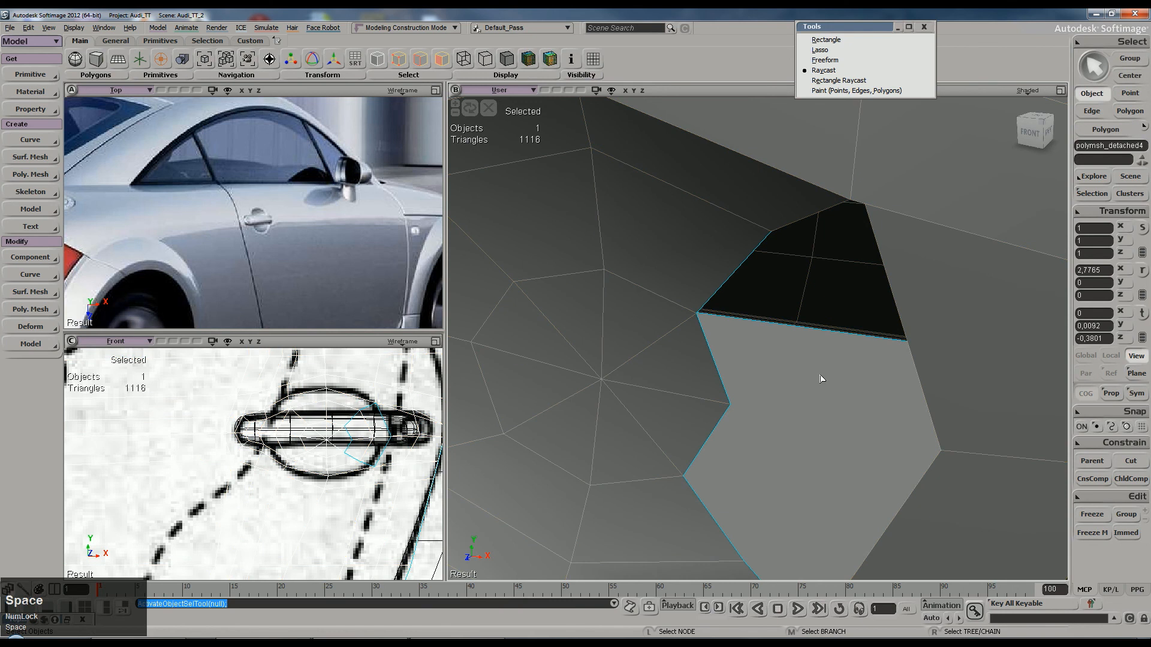
Step: Delete all polygons of the mirrored door panel on the car's opposite side
scroll(968, 311, "down", 5)
right_click_drag(968, 311, 729, 334)
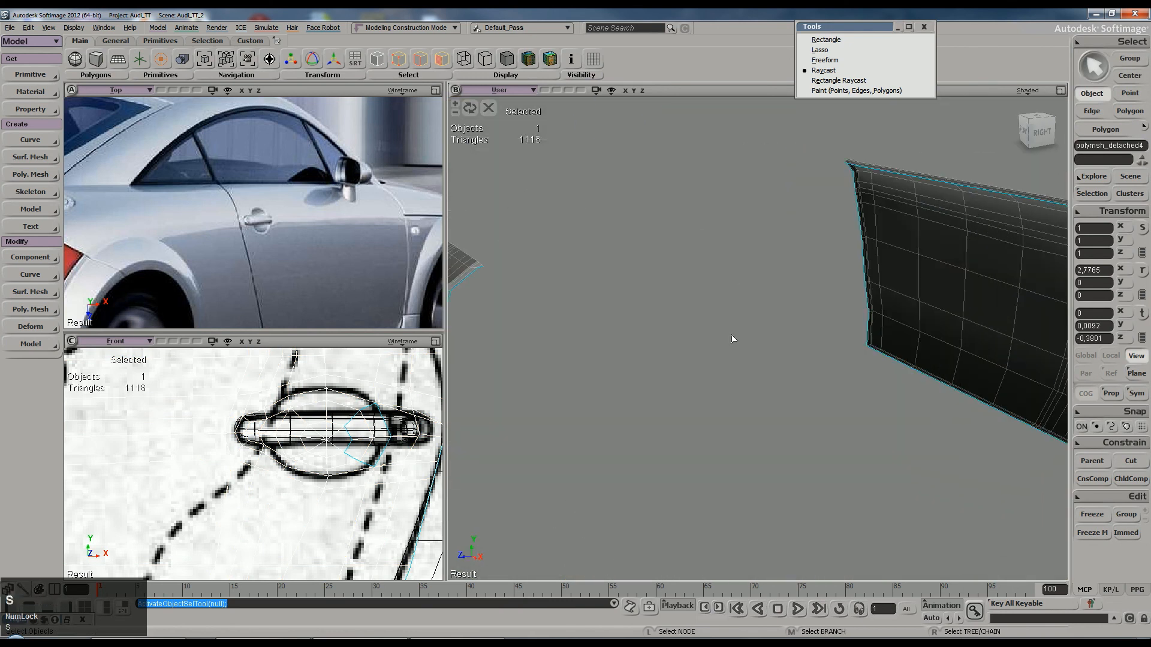
scroll(737, 329, "down", 3)
key("y")
left_click_drag(722, 199, 1009, 470)
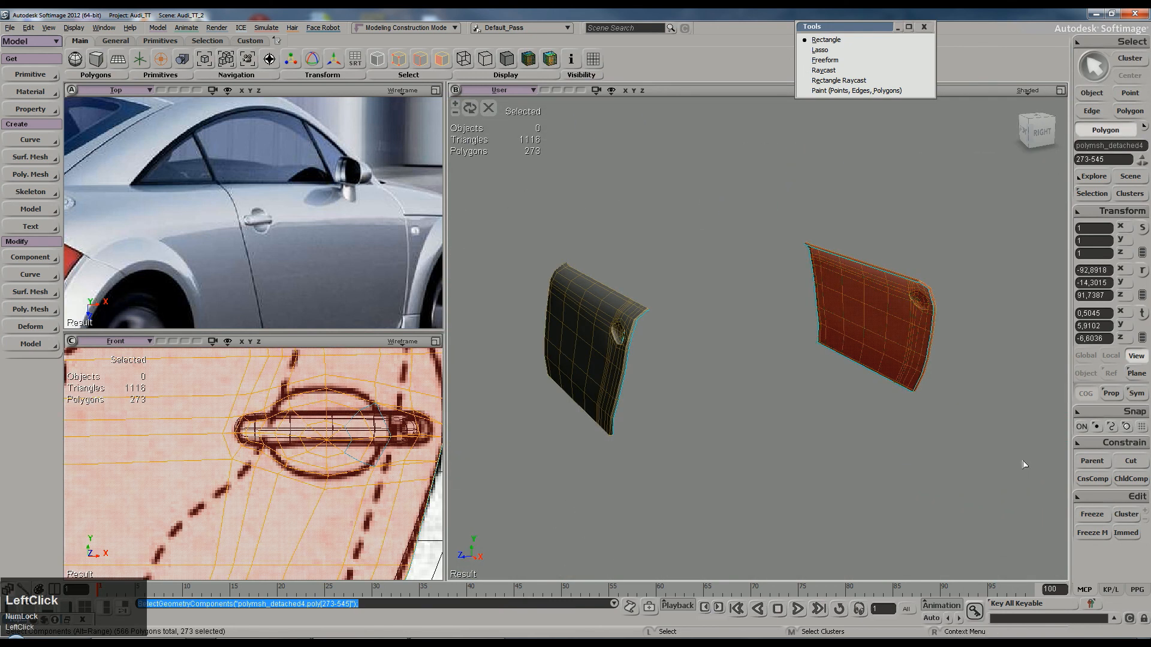
key("Delete")
key("space")
Step: Delete the two narrow wall polygons at the upper part of the recess opening
scroll(754, 416, "up", 3)
scroll(754, 416, "up", 10)
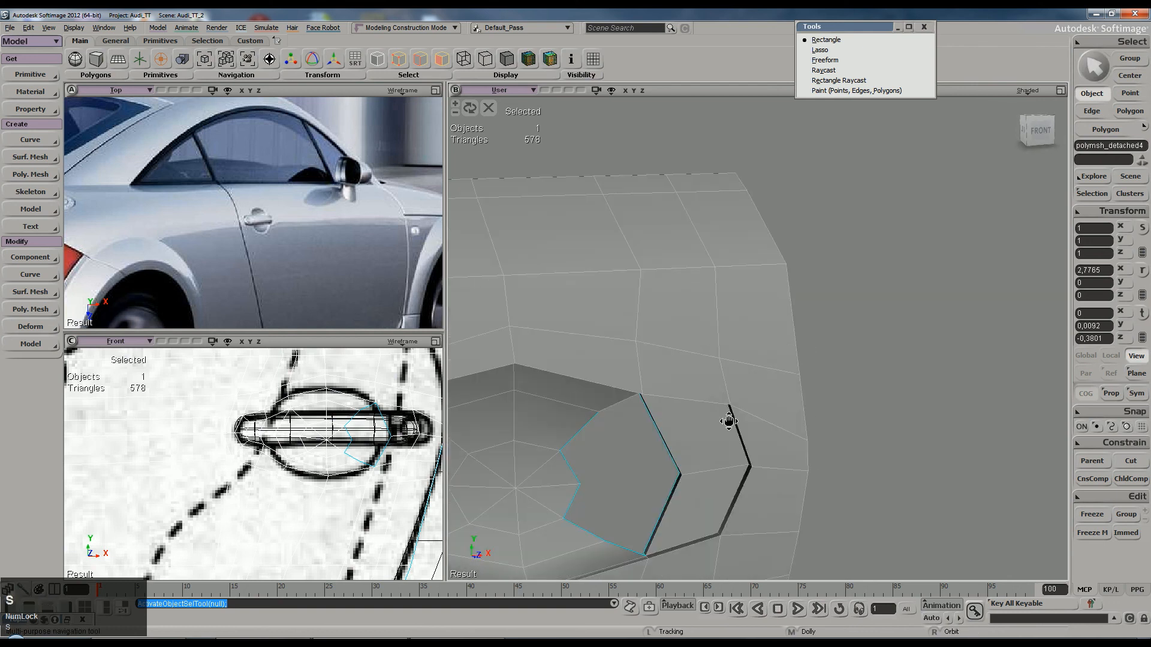
key("s")
scroll(719, 389, "down", 5)
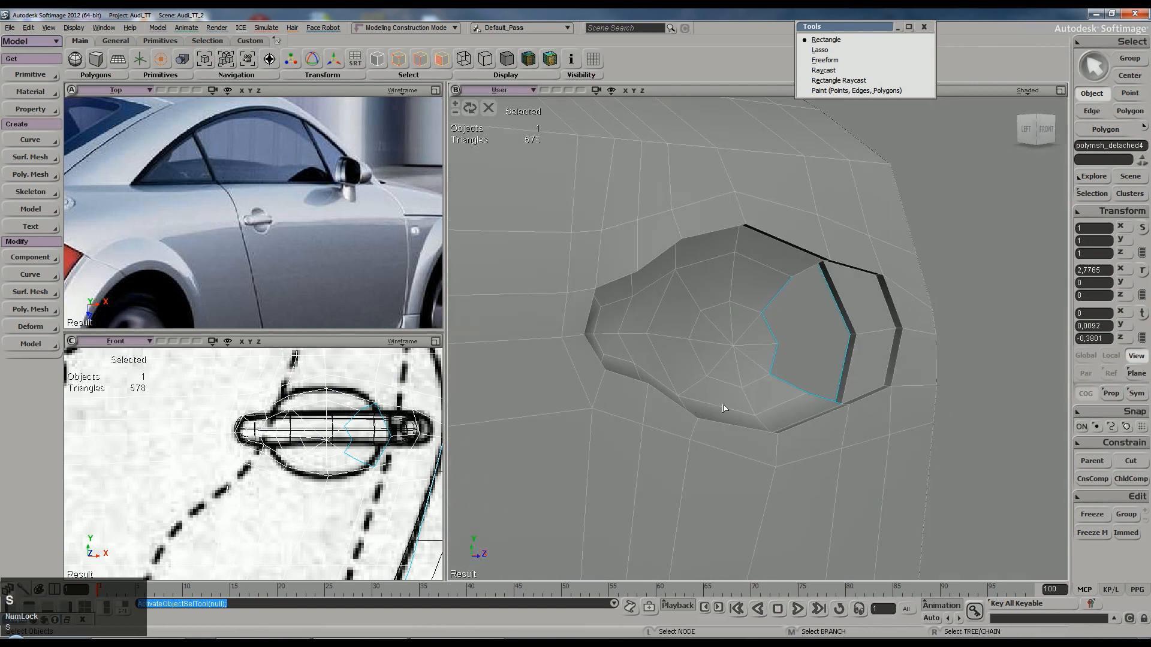
key("u")
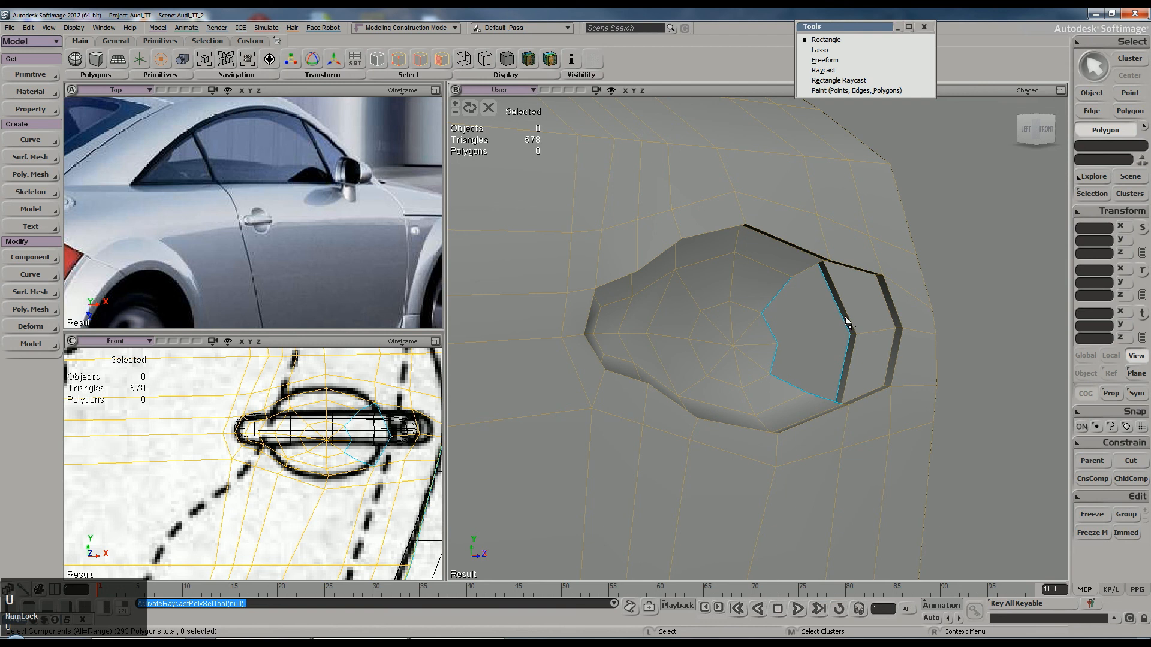
key("u")
left_click(873, 311)
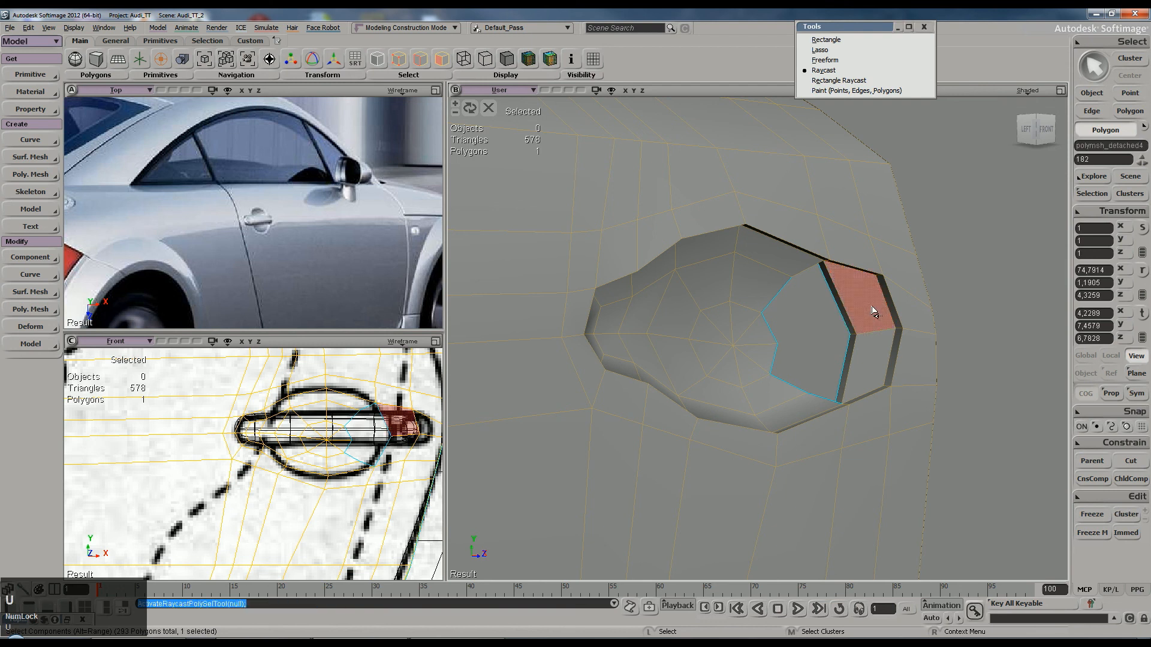
key("s")
right_click_drag(771, 333, 780, 277)
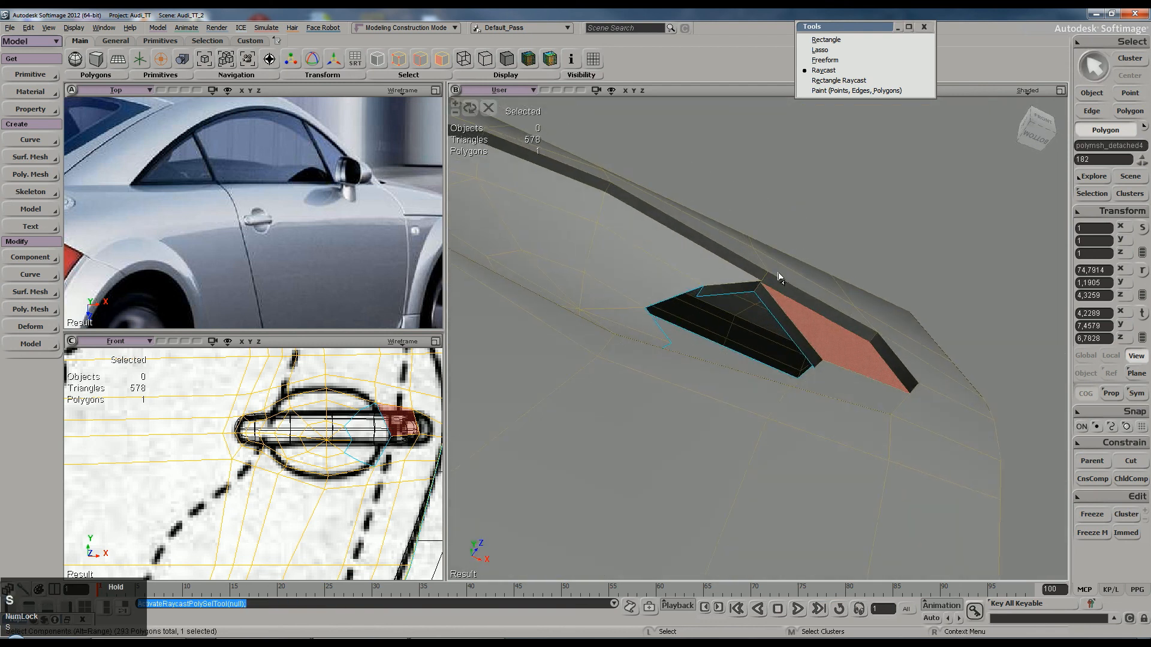
left_click(767, 313)
left_click(748, 307, "shift")
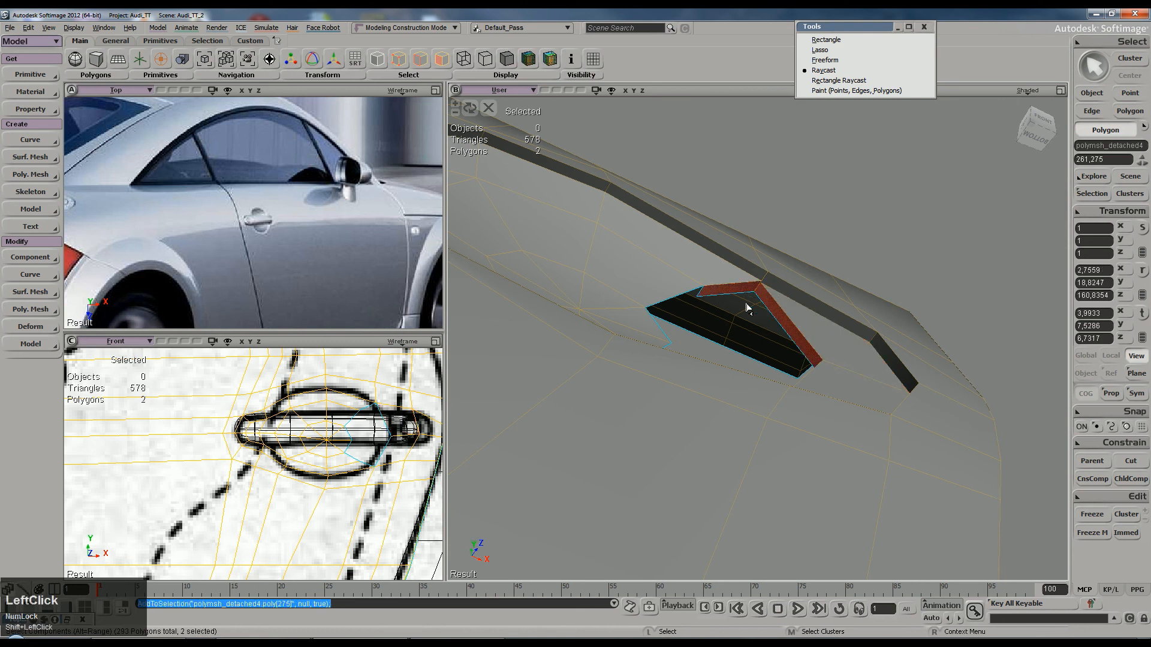
scroll(748, 308, "down", 3)
scroll(763, 329, "up", 4)
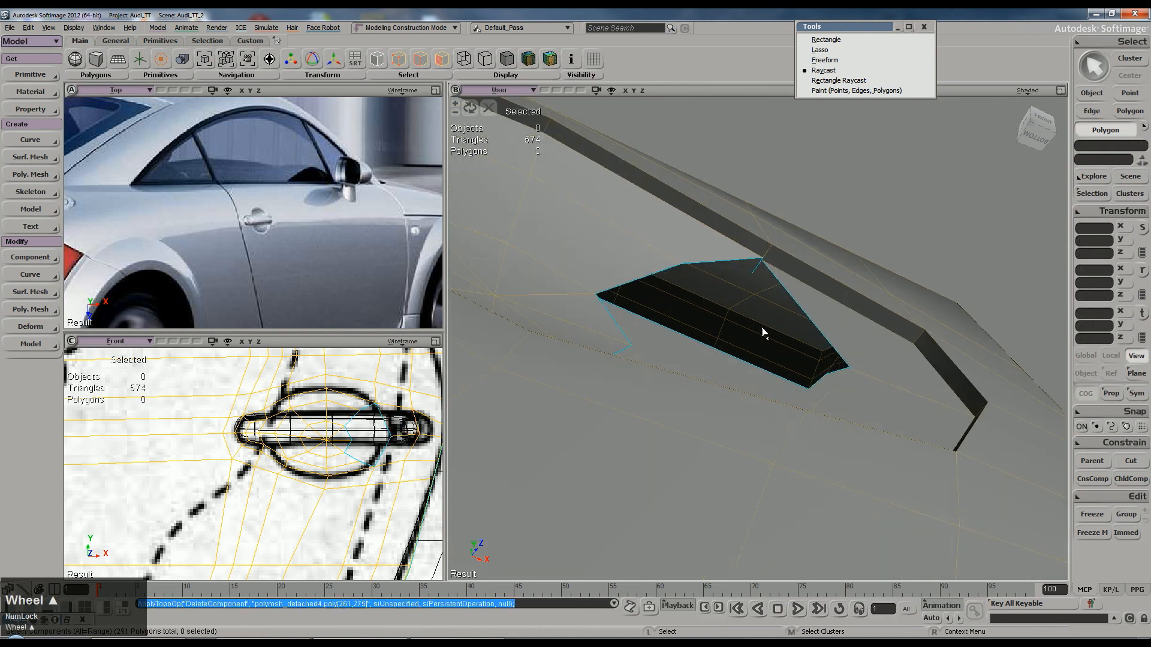
key("Delete")
Step: Delete the remaining narrow wall polygon along the lower rear edge of the recess opening
key("d")
right_click(800, 337)
left_click(724, 341)
scroll(725, 342, "down", 3)
right_click_drag(786, 331, 795, 421)
key("s")
key("u")
left_click(794, 419)
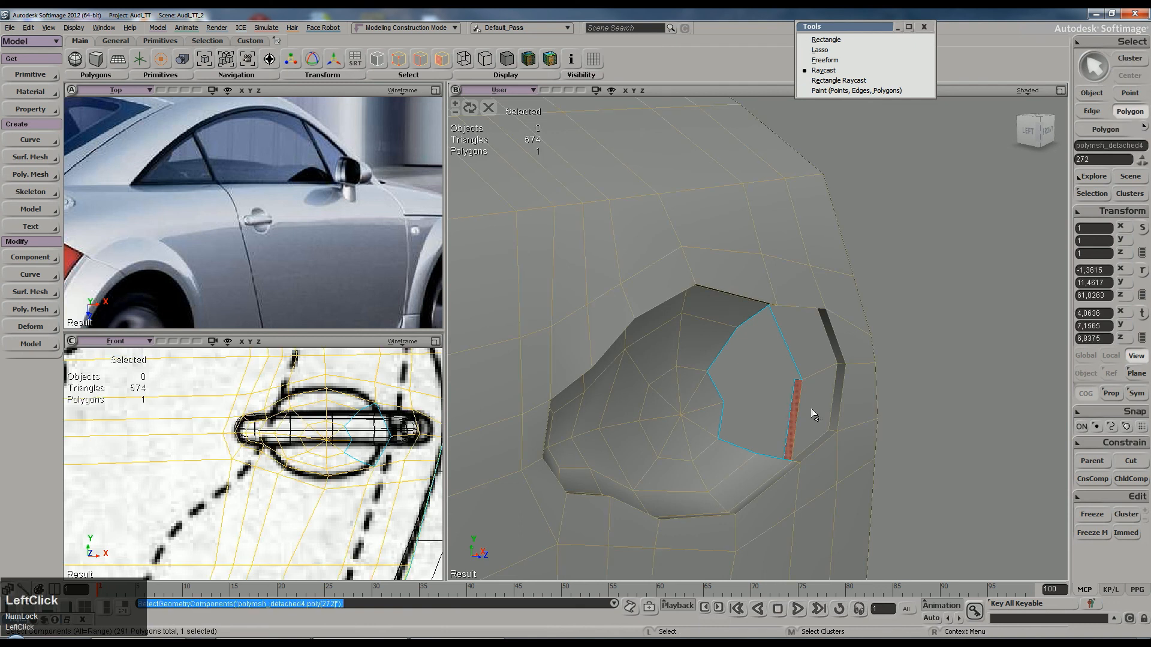
key("Delete")
Step: Weld the duplicate points at the upper corner of the recess opening
right_click_drag(813, 414, 747, 249)
scroll(749, 269, "up", 2)
key("m")
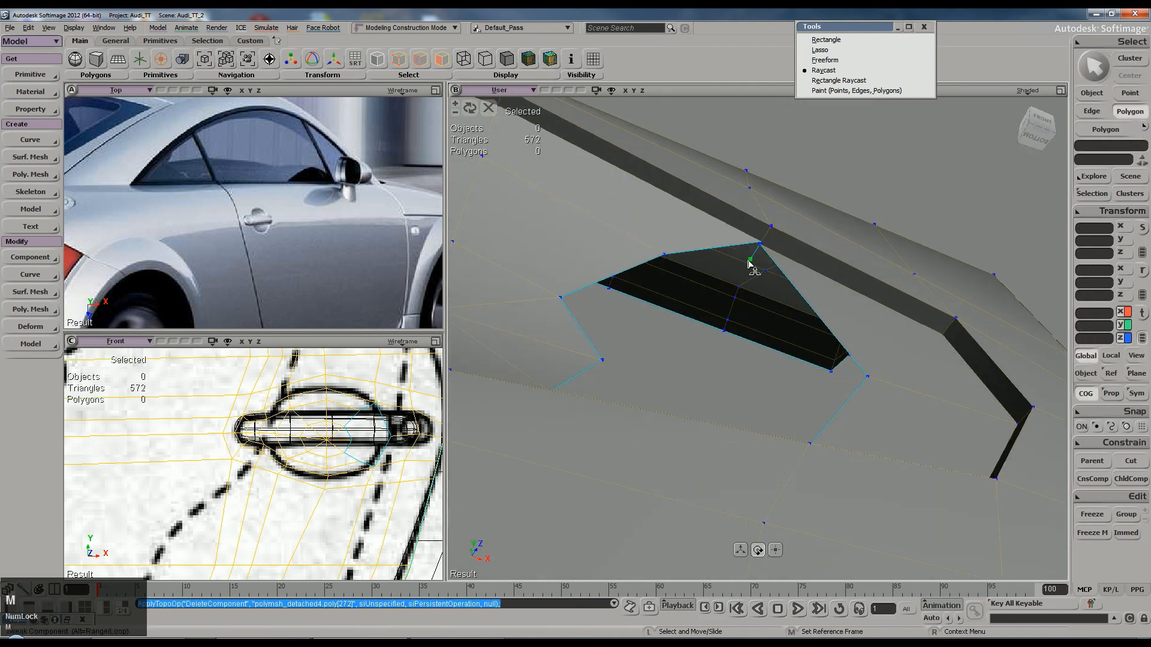
left_click(760, 251)
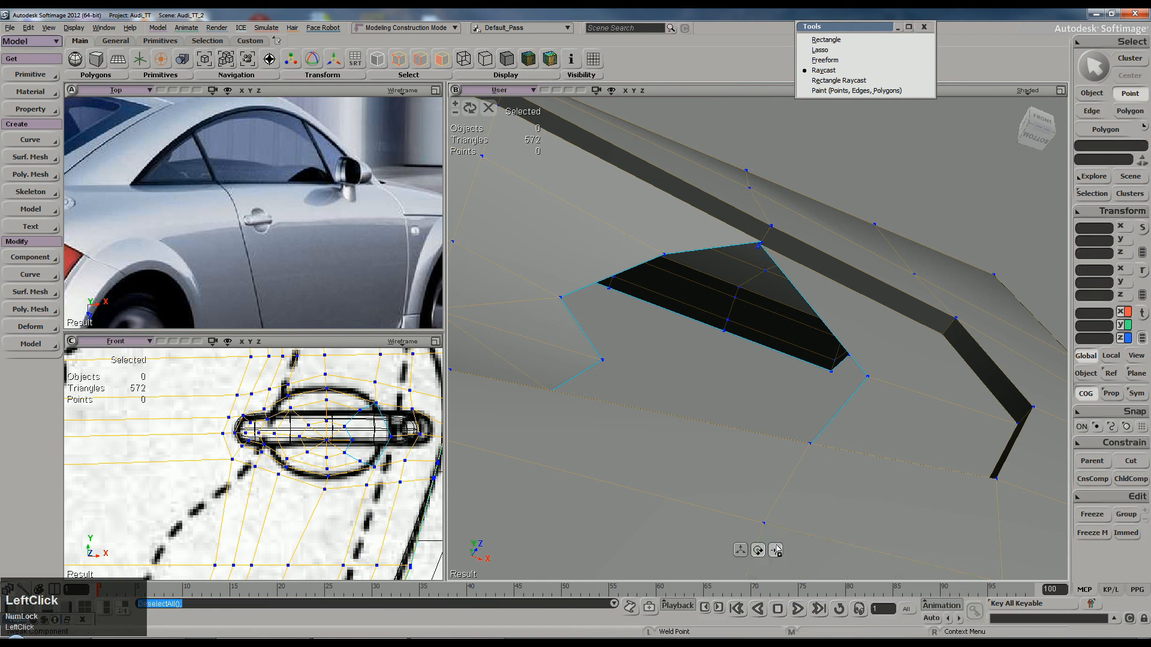
left_click_drag(762, 245, 765, 269, "ctrl")
Step: Weld the duplicate points at the lower corner of the recess opening and turn off point welding
key("s")
right_click_drag(771, 264, 787, 405)
scroll(786, 405, "up", 5)
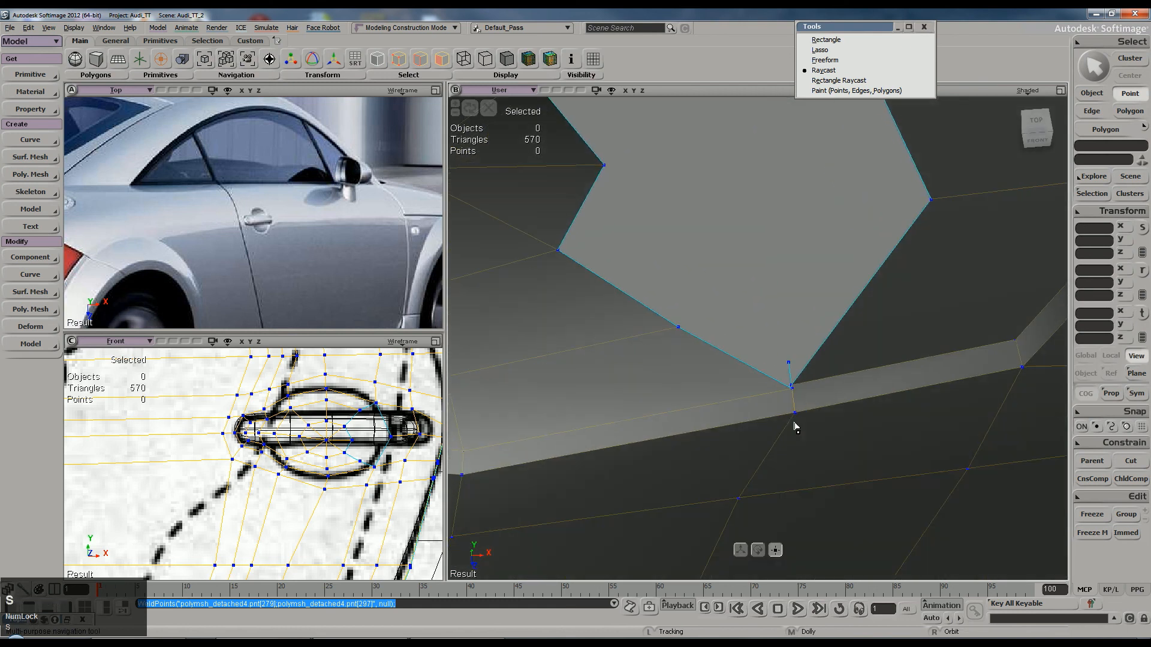
left_click(793, 390)
left_click(793, 392)
key("s")
right_click_drag(783, 391, 827, 300)
key("space")
key("s")
key("m")
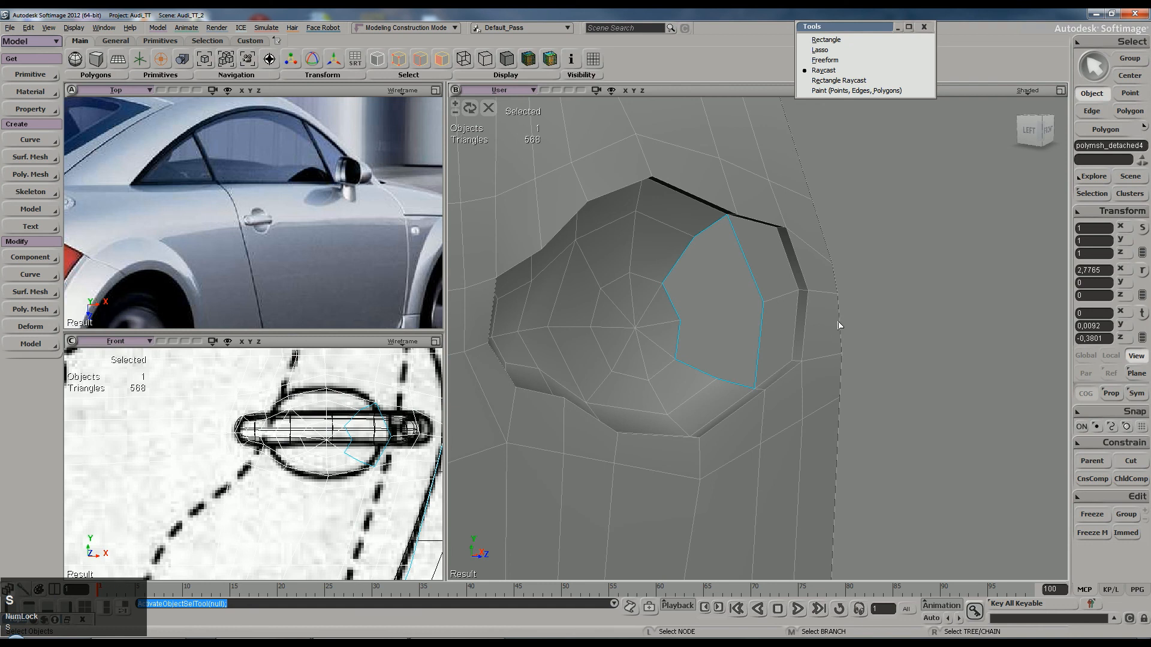
left_click(775, 550)
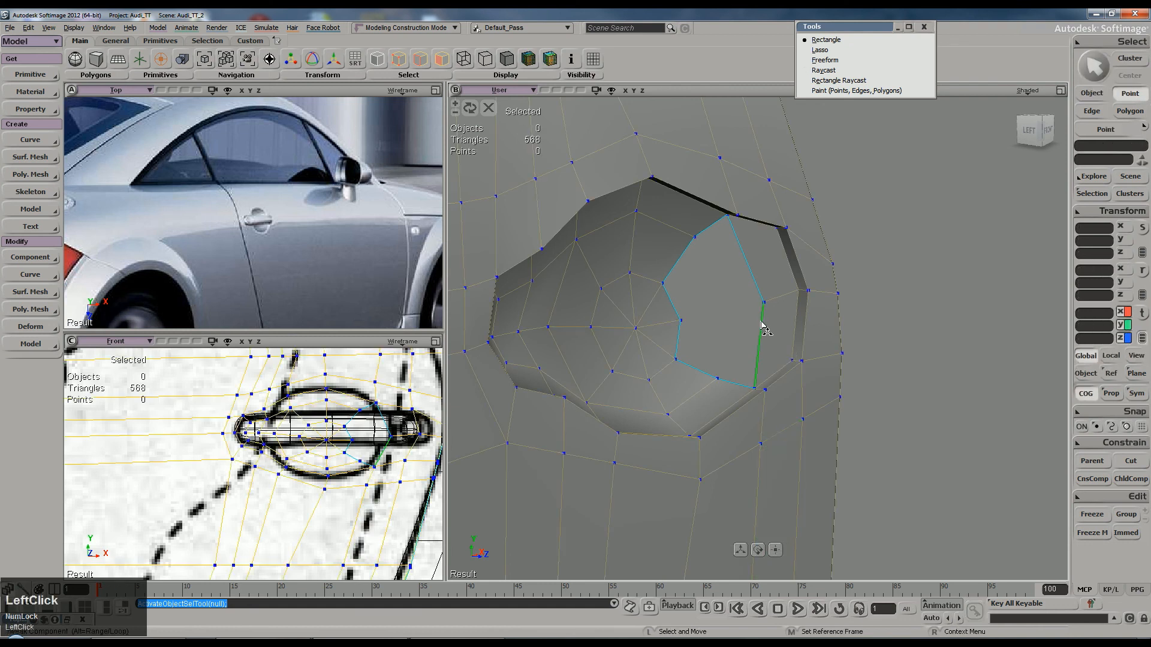
Step: Fill the opening between the recess floor and the extruded rear step with two new four-sided polygons
key("s")
right_click_drag(771, 326, 761, 252)
left_click(795, 356)
right_click_drag(797, 364, 801, 443)
key("space")
key("n")
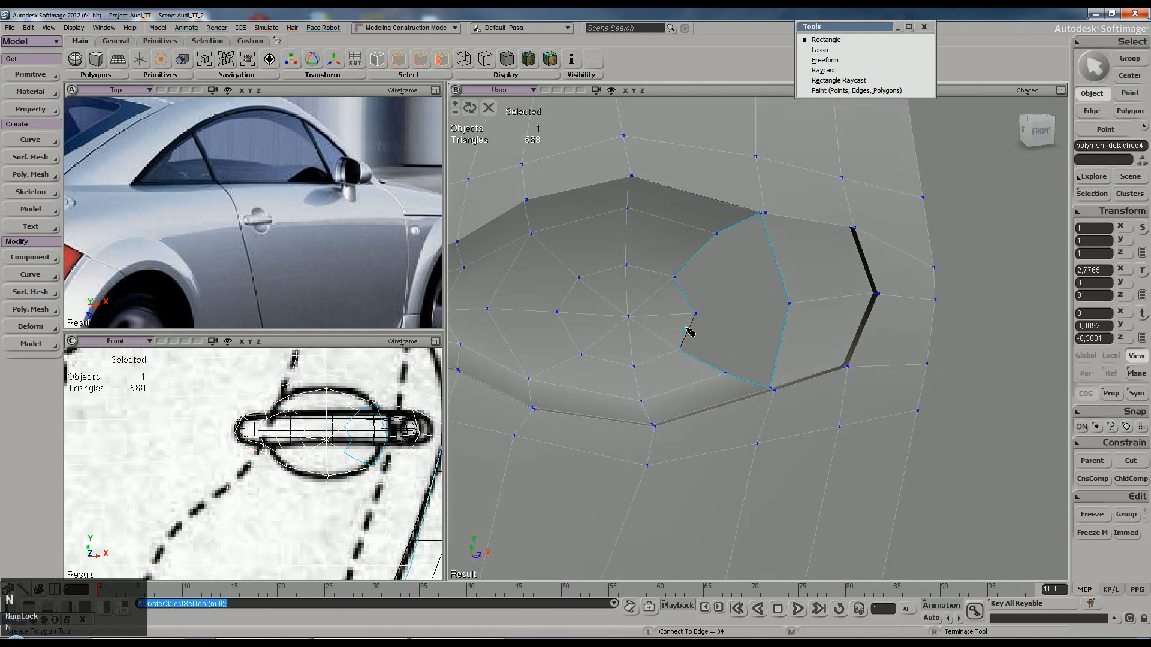
left_click(785, 353)
right_click(777, 355)
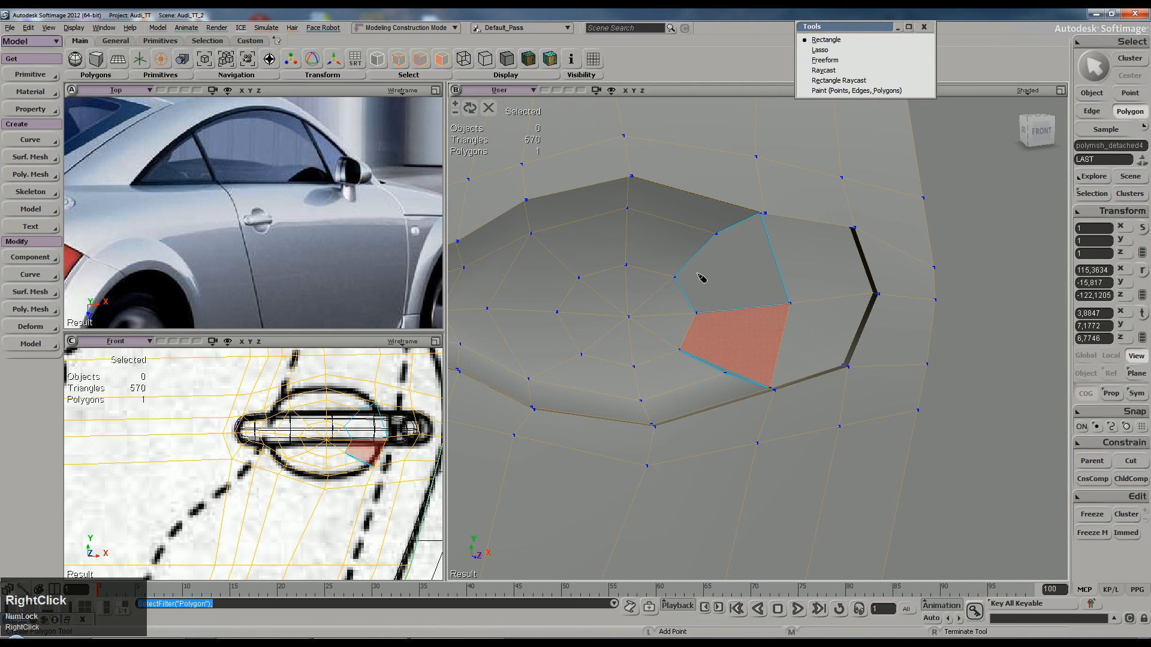
left_click(685, 296)
key("space")
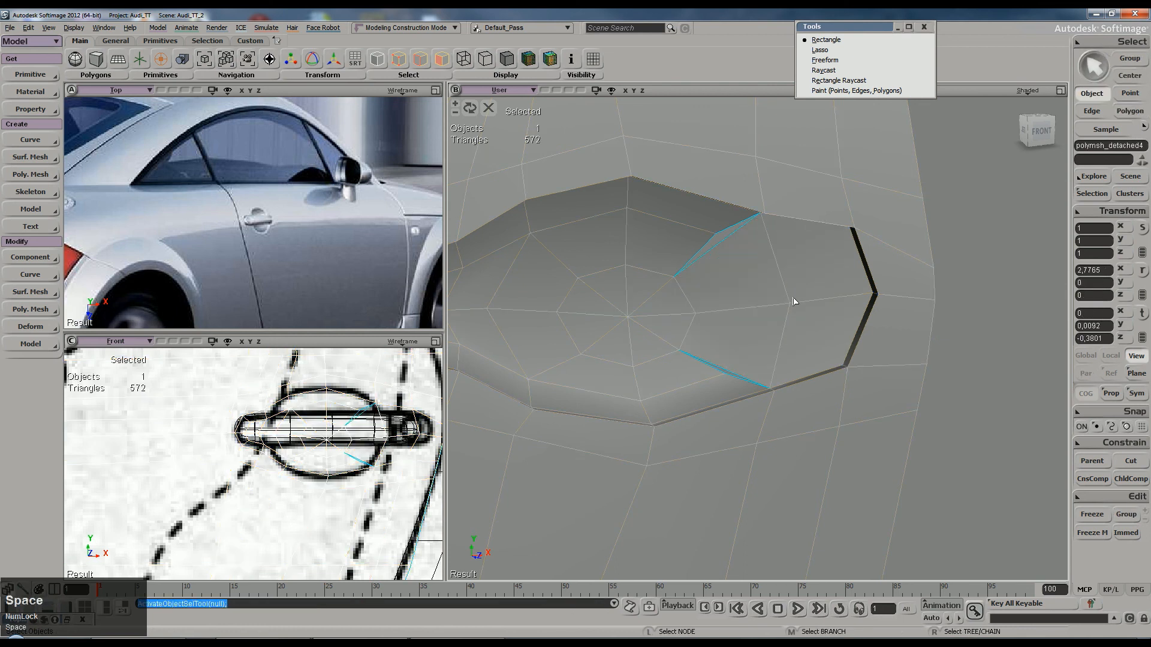
Step: Bisect the two new rear polygons with an edge running from the recess floor's upper side to its lower side
key("backslash")
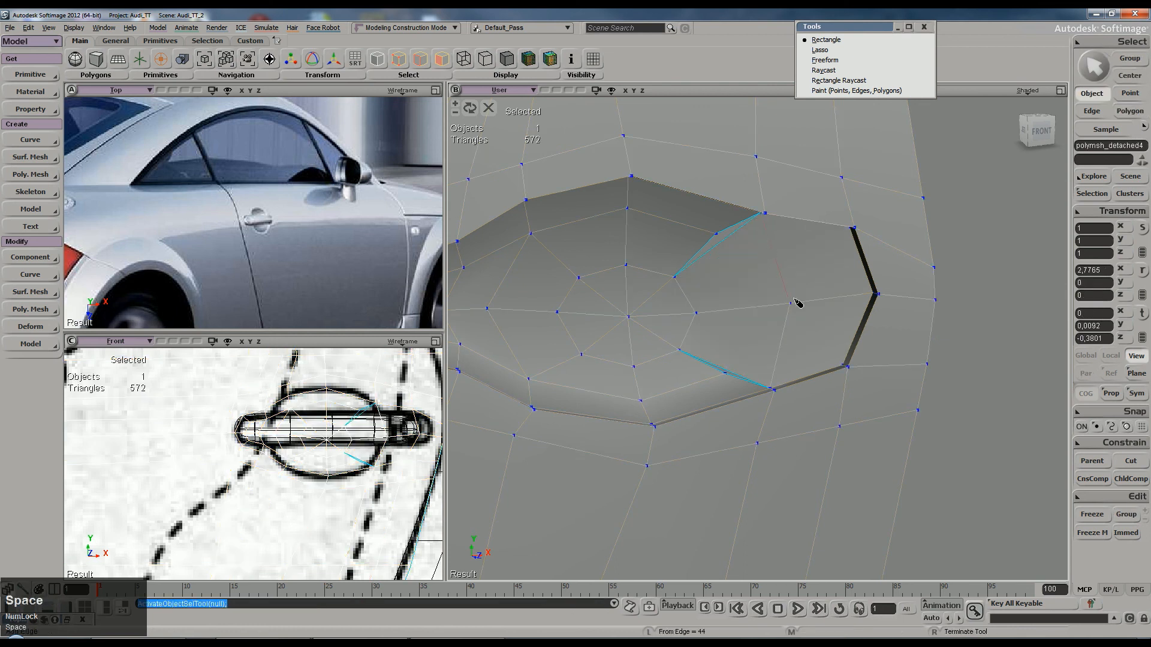
left_click(727, 255, "ctrl")
left_click(748, 378, "ctrl")
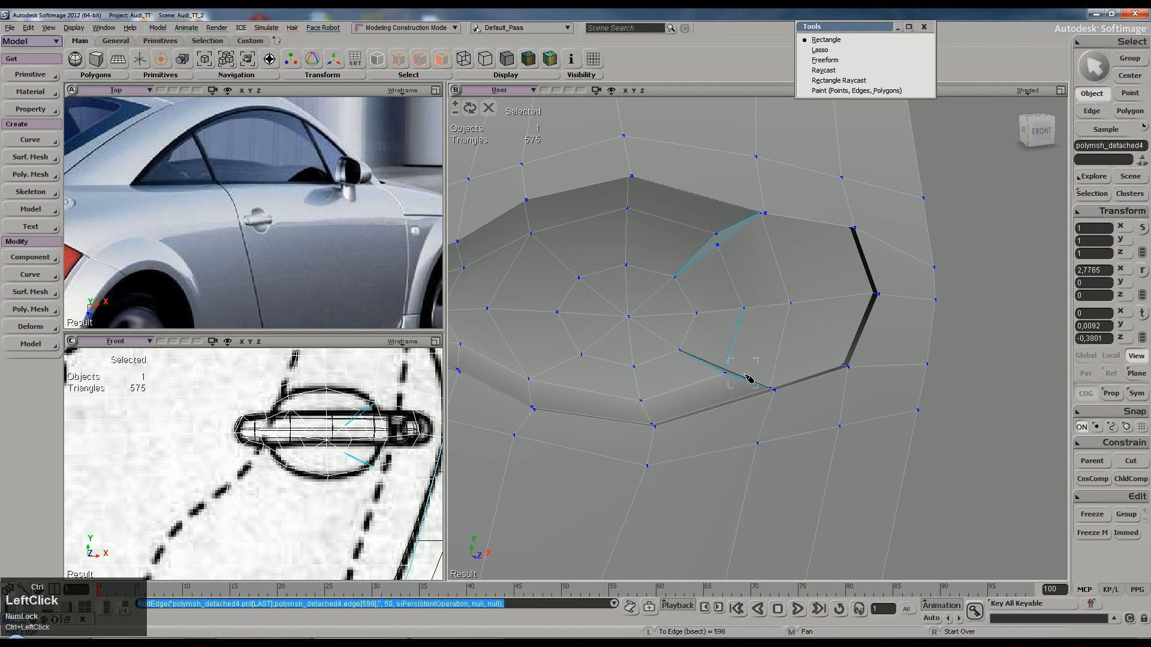
Step: Weld both end points of the new cross edge to the adjacent points on the recess wall
key("m")
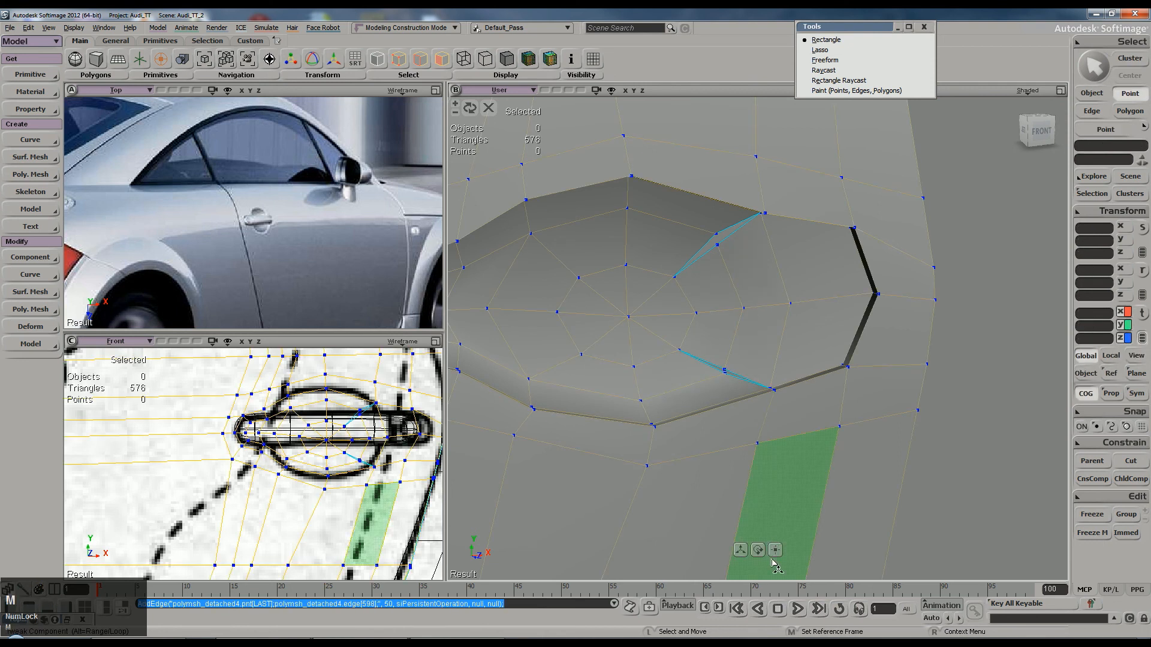
left_click(726, 374)
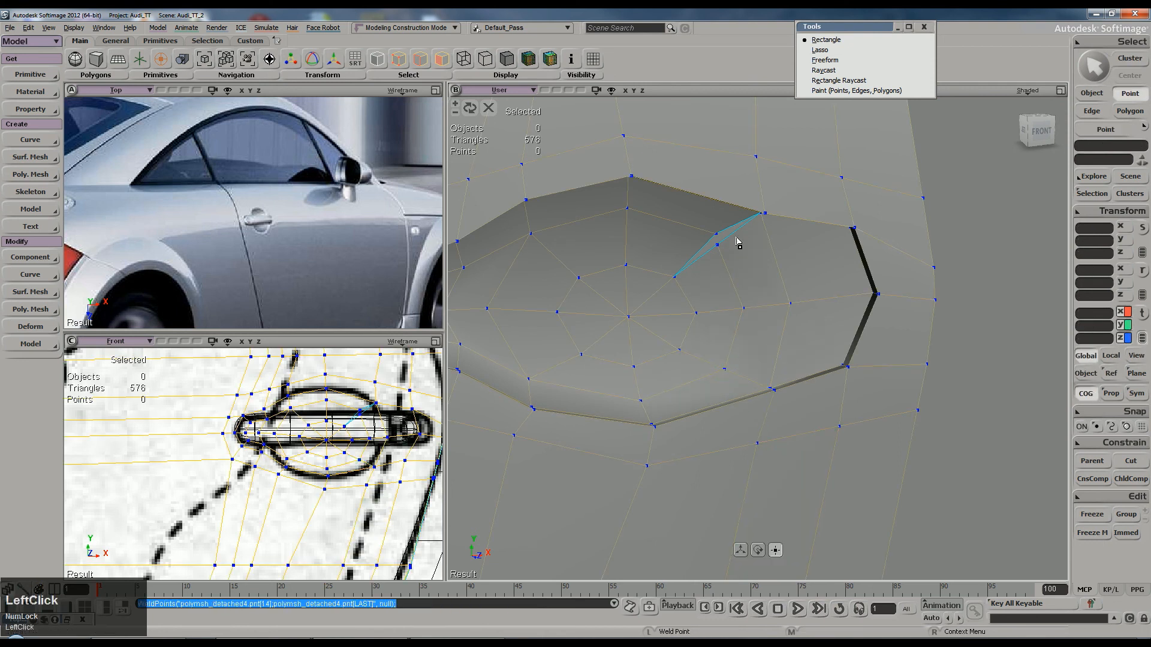
left_click(719, 241)
key("s")
right_click_drag(714, 246, 745, 304)
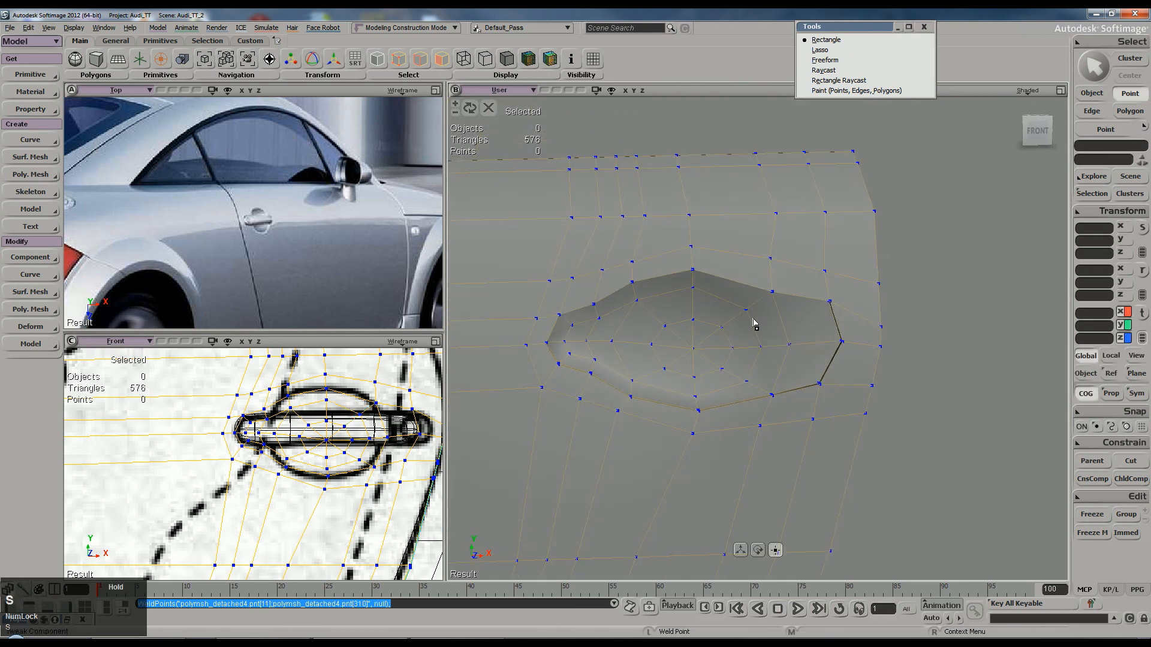
Step: Shift the two overlapping points at the recess rim's upper rear corner slightly down and forward
left_click(831, 302)
key("v")
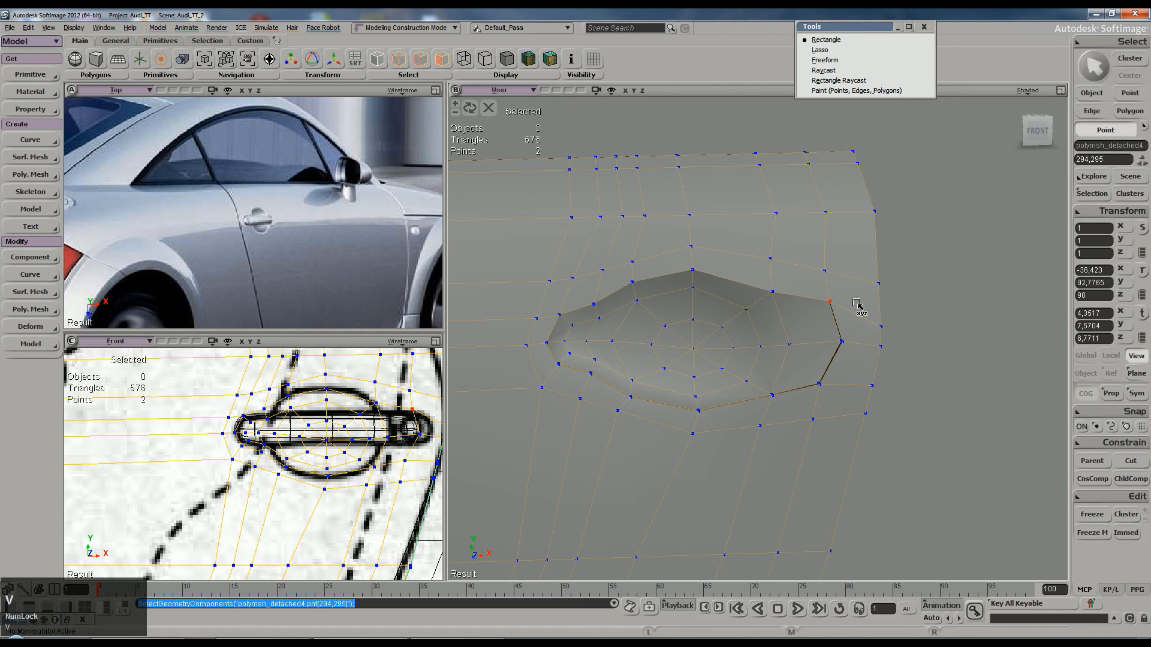
left_click(856, 285)
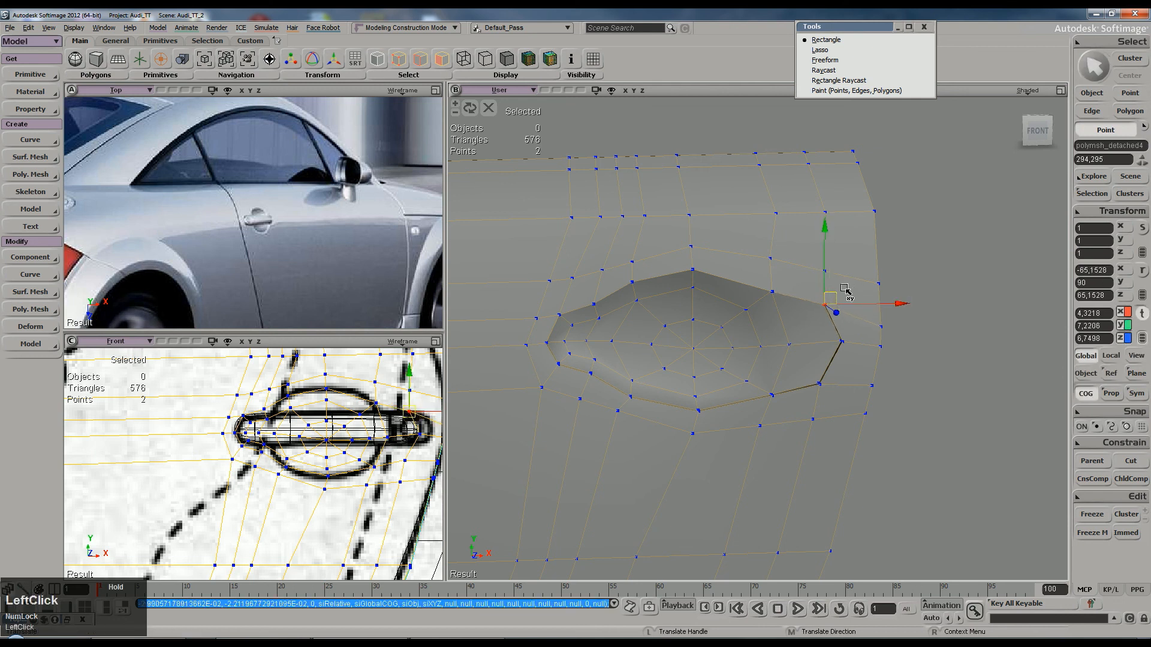
key("space")
key("s")
right_click_drag(838, 325, 834, 311)
middle_click_drag(834, 311, 787, 315)
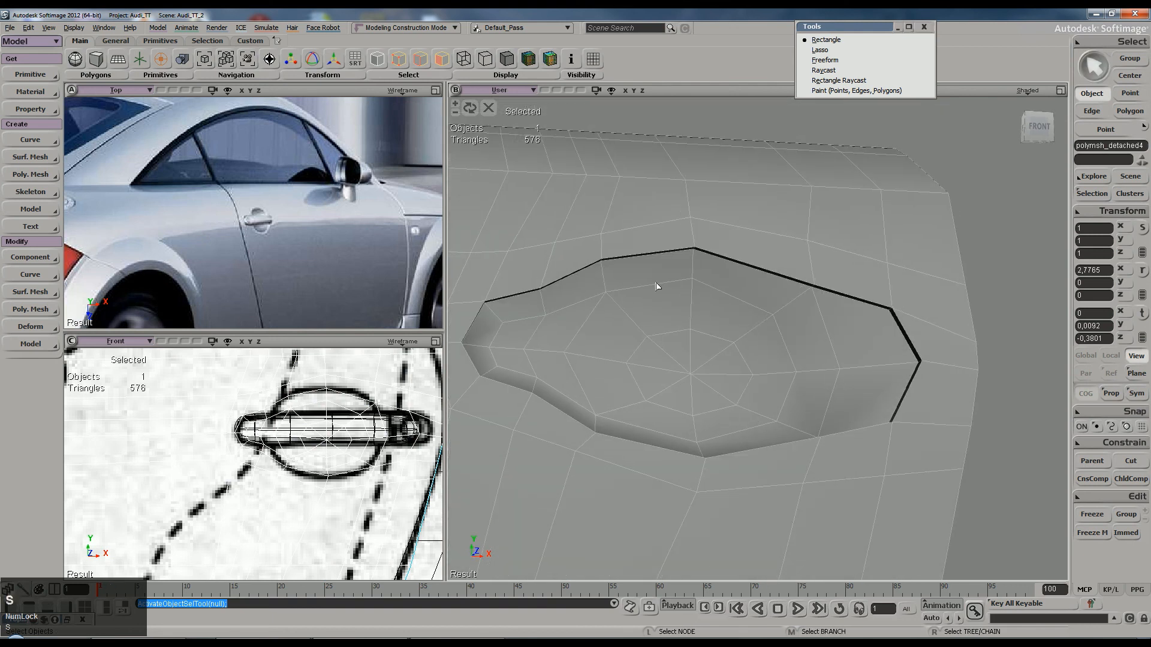
Step: Add an inset edge path through the rear step, following its rim from the upper wall around to the lower wall
key("s")
right_click_drag(806, 314, 796, 344)
key("backslash")
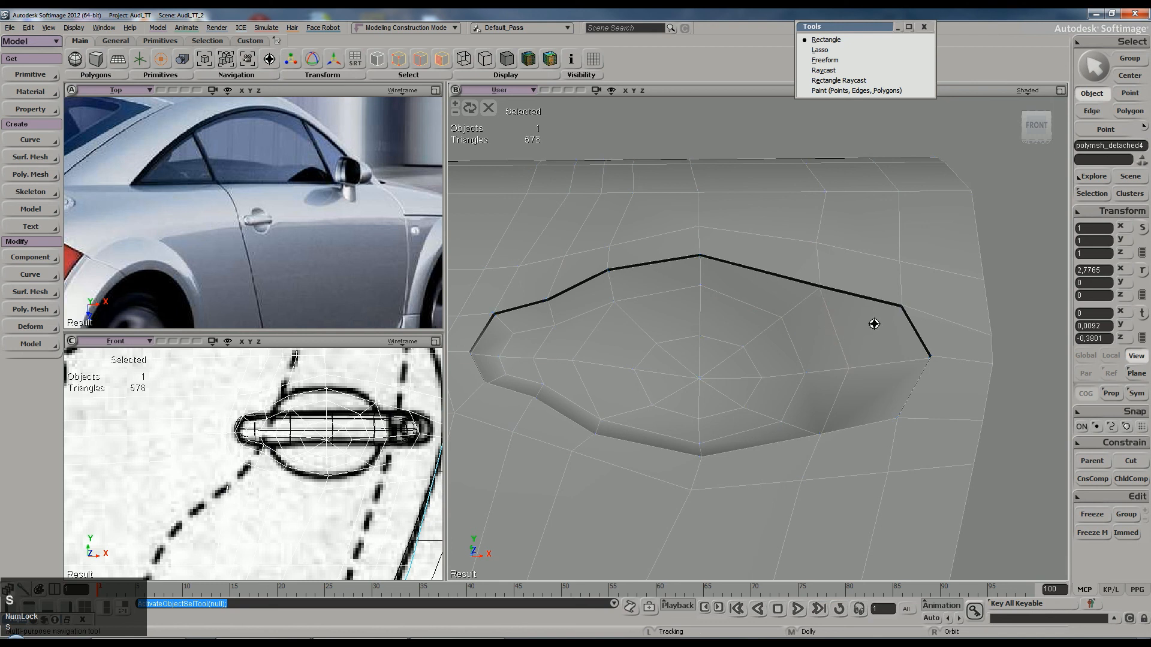
right_click_drag(873, 324, 836, 332)
left_click(820, 312)
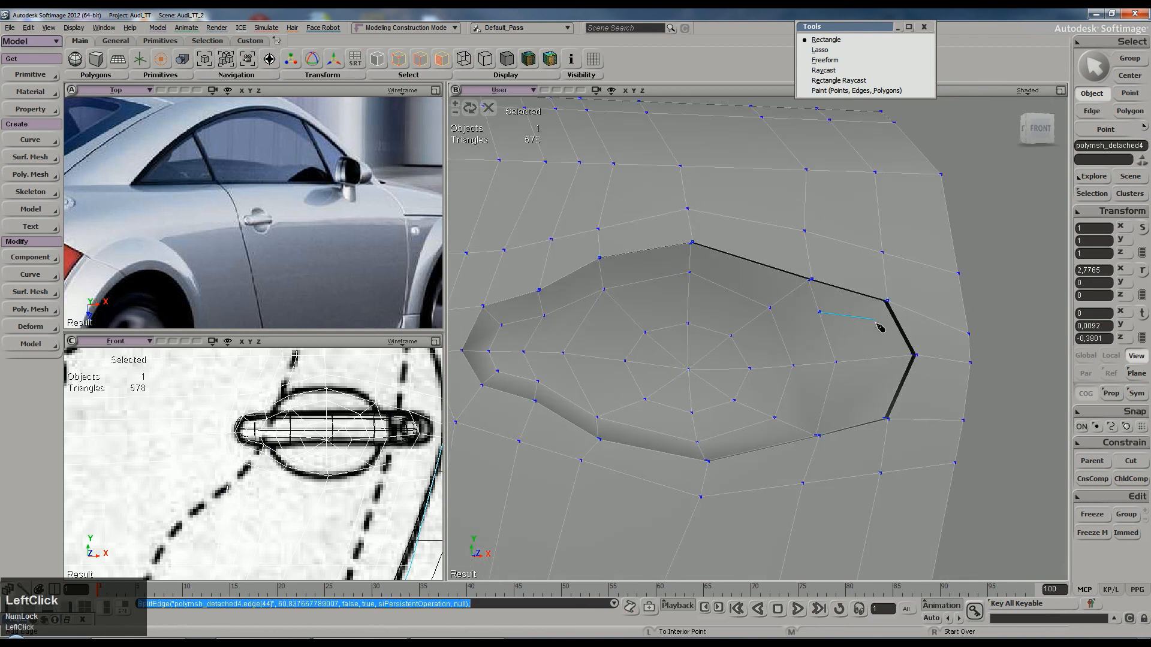
left_click(875, 323)
left_click(893, 362)
right_click(873, 393)
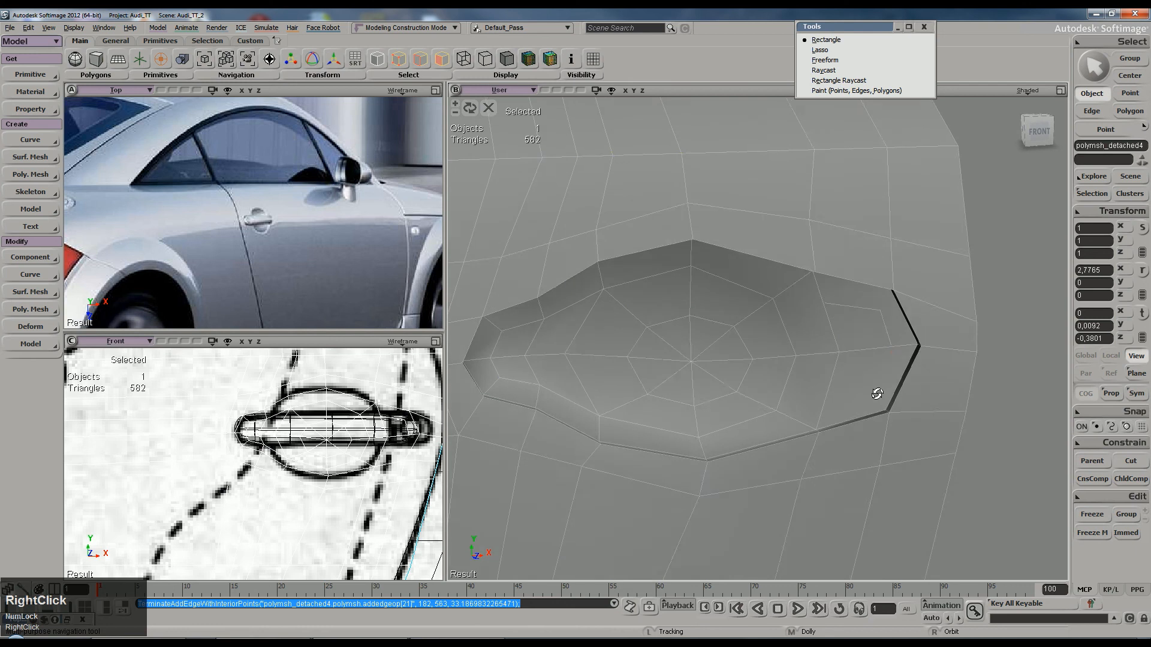
left_click(874, 396)
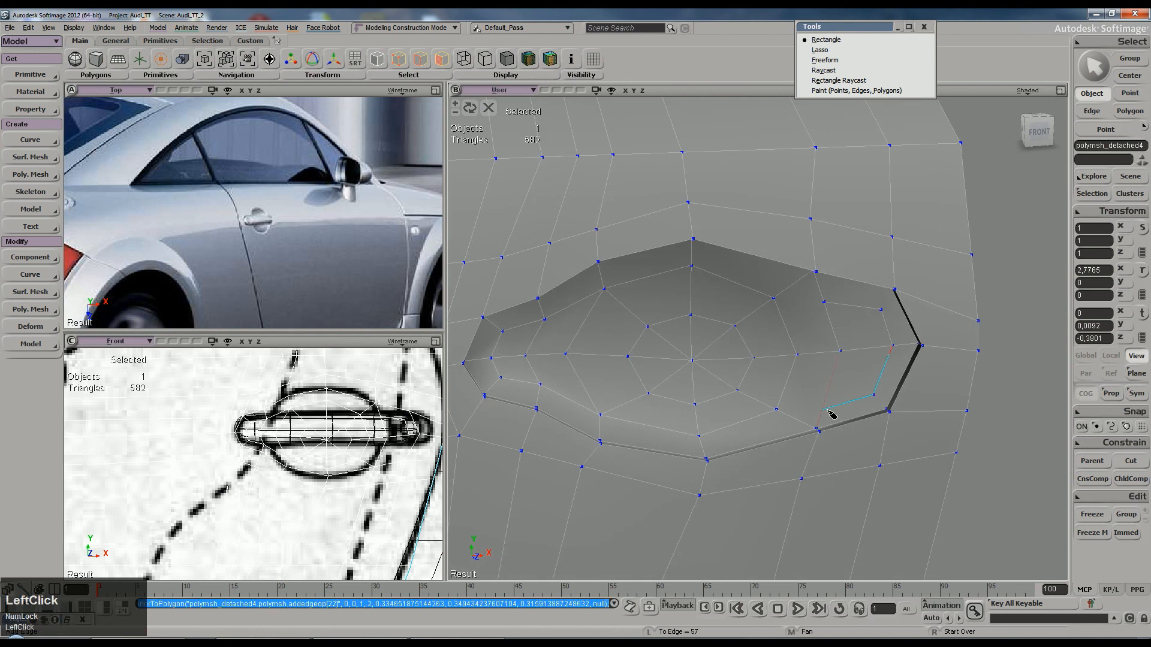
right_click(828, 412)
Step: Connect the inset path's upper and lower corner points to the matching corners of the rear rim
right_click_drag(889, 317, 877, 391)
left_click(869, 316)
right_click(877, 393)
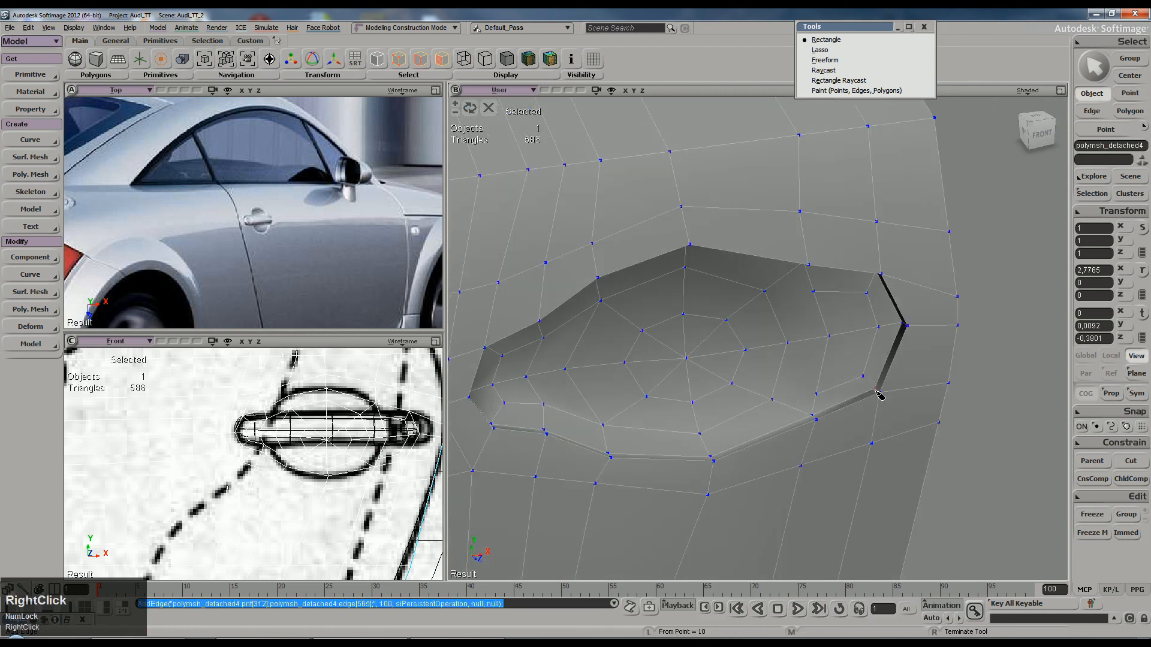
left_click(864, 378)
left_click(876, 390)
right_click(869, 369)
key("s")
right_click_drag(861, 378, 860, 354)
key("space")
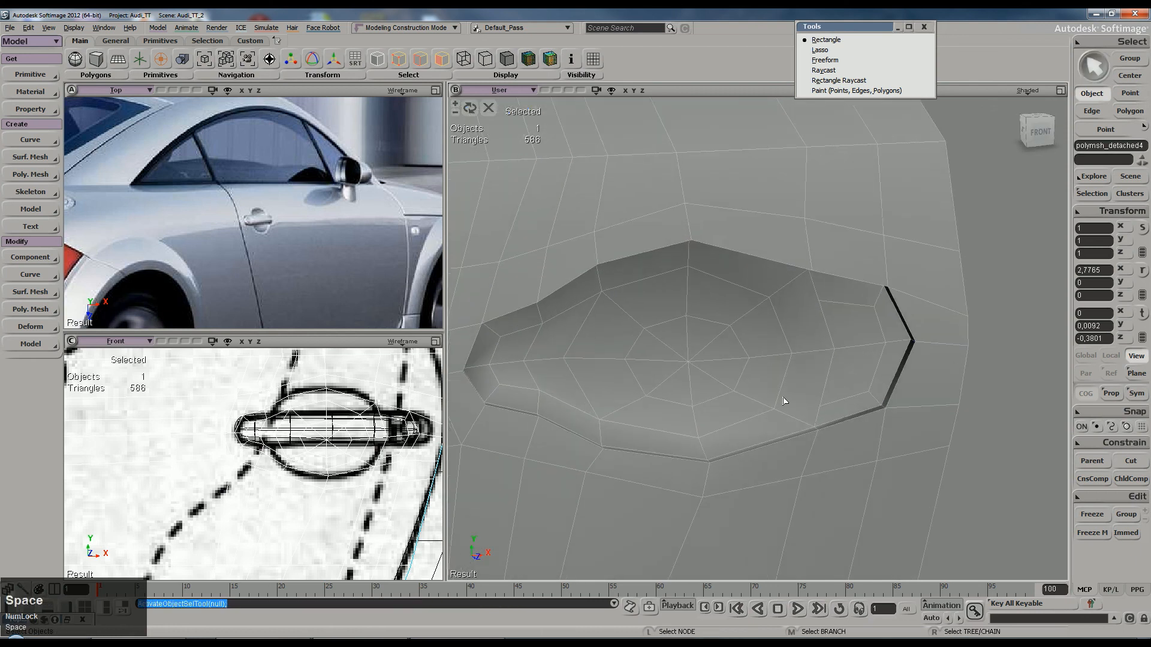
Step: Dissolve the two cross edges between the round recess floor and the rear step
key("e")
key("s")
right_click_drag(787, 419, 820, 395)
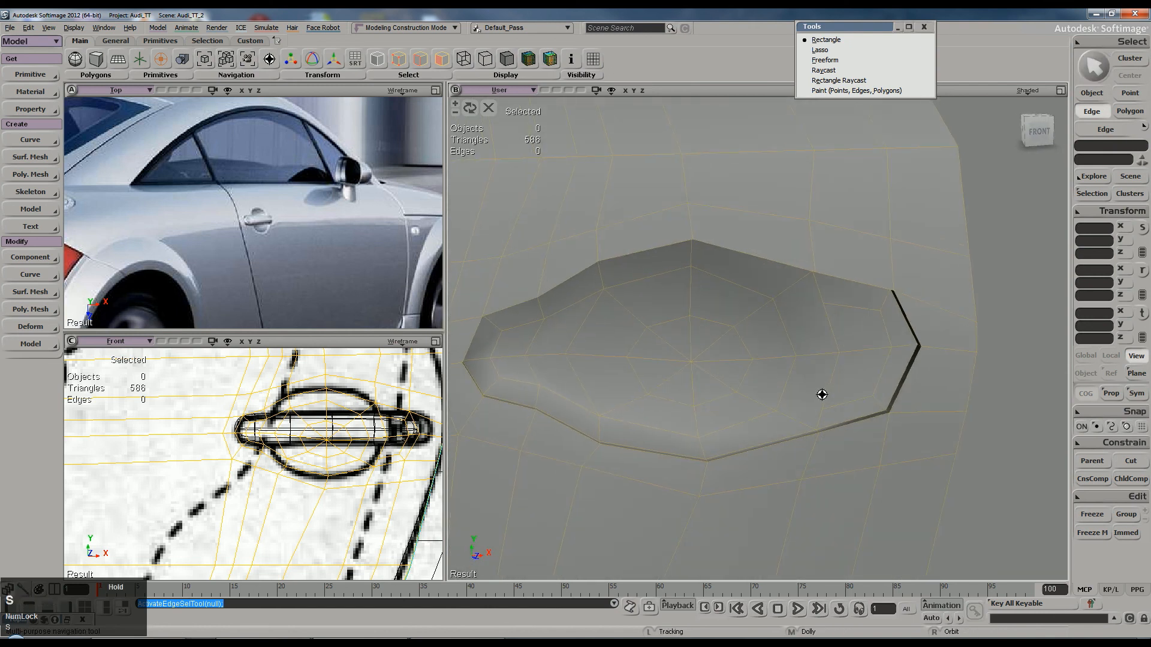
key("e")
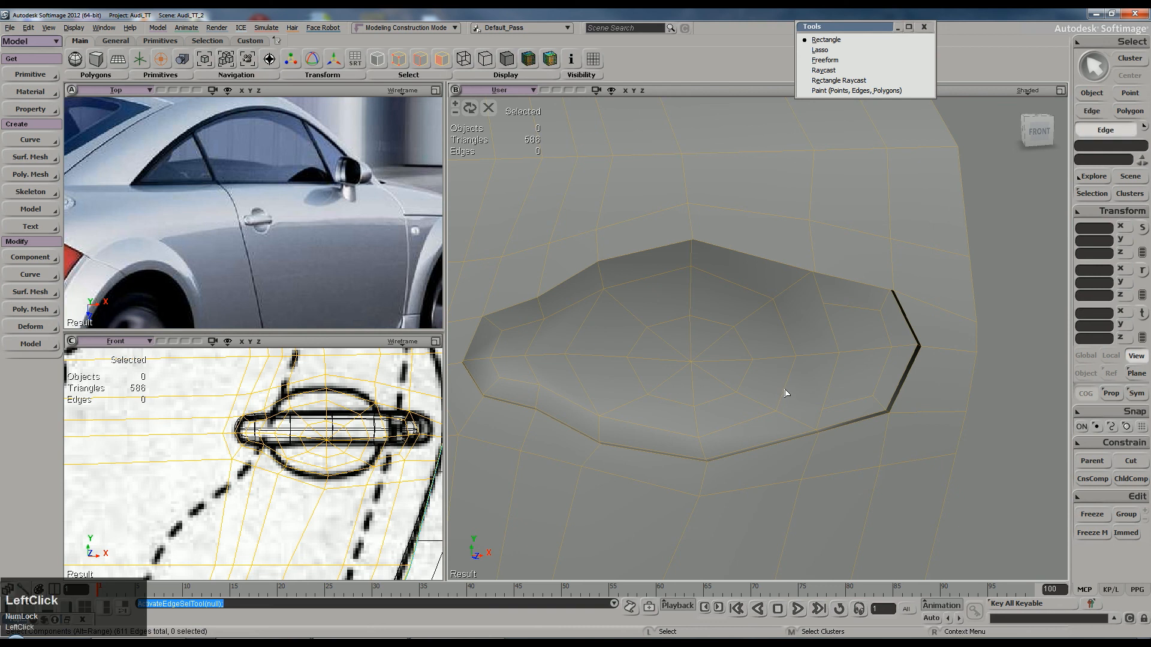
left_click(785, 387)
left_click(792, 349, "ctrl")
key("ctrl+Delete")
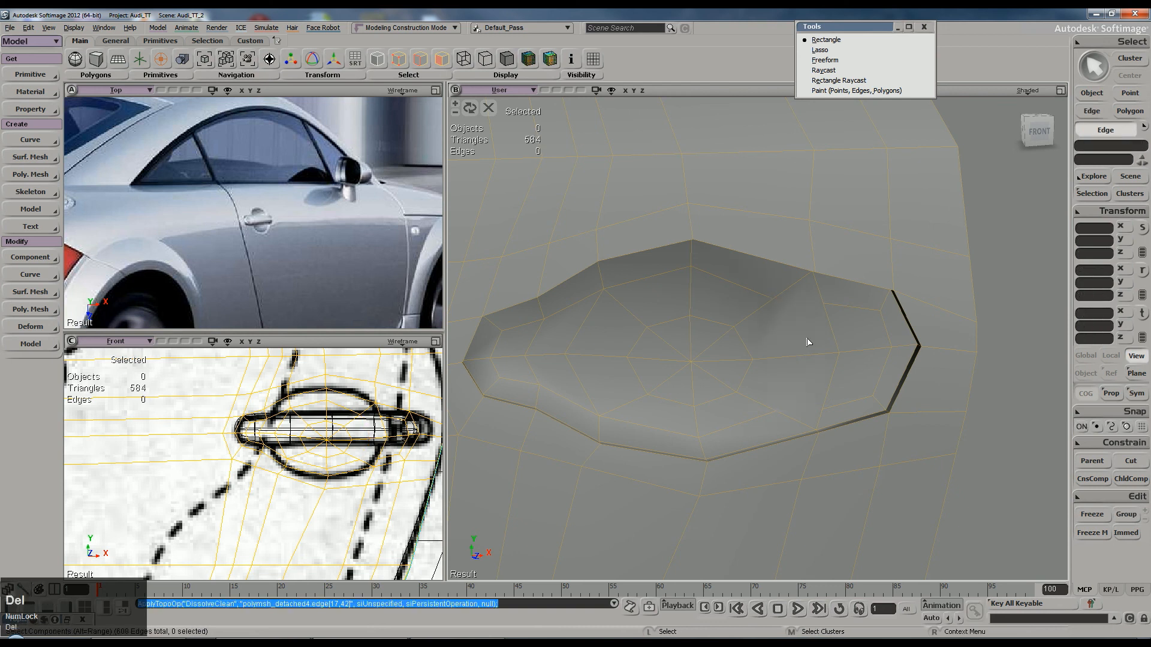
Step: Weld the floor's upper and lower rear points to the start points of the inset path and save the scene
right_click_drag(850, 354, 822, 322)
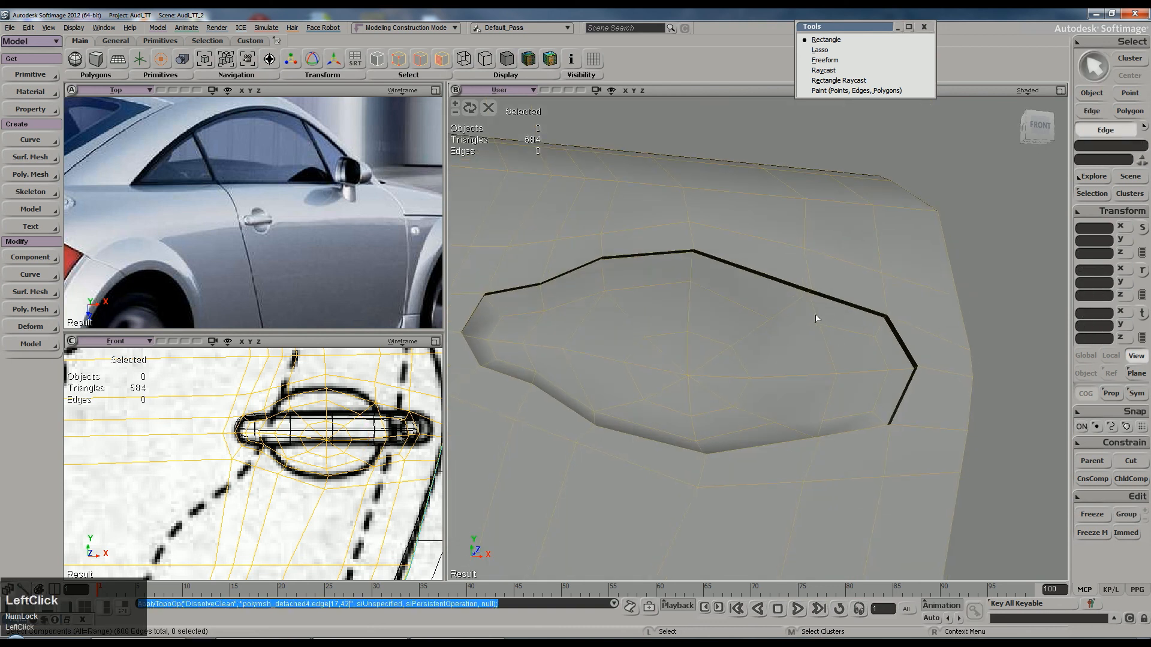
left_click(817, 318)
left_click(823, 433, "ctrl")
right_click_drag(823, 434, 839, 477)
key("m")
left_click_drag(773, 407, 818, 400)
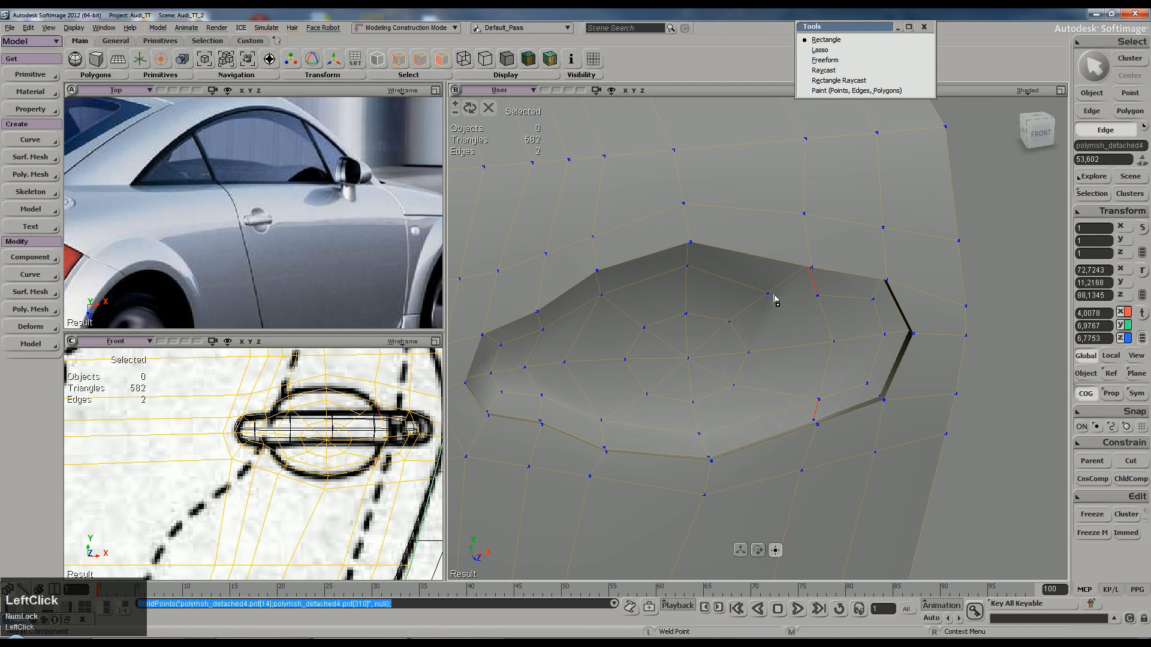
left_click_drag(773, 299, 817, 290)
key("s")
right_click_drag(817, 290, 793, 355)
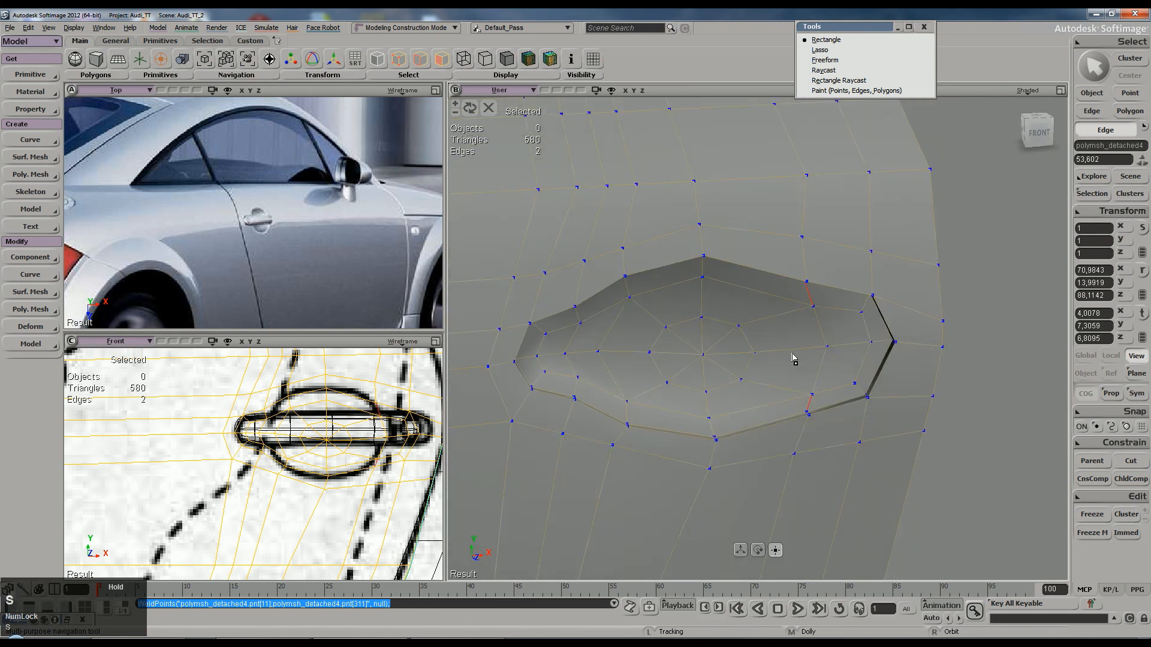
key("space")
key("ctrl+s")
Step: Preview the door with a higher subdivision level to examine the smoothed recess, and restore the unsmoothed mesh
scroll(905, 381, "down", 3)
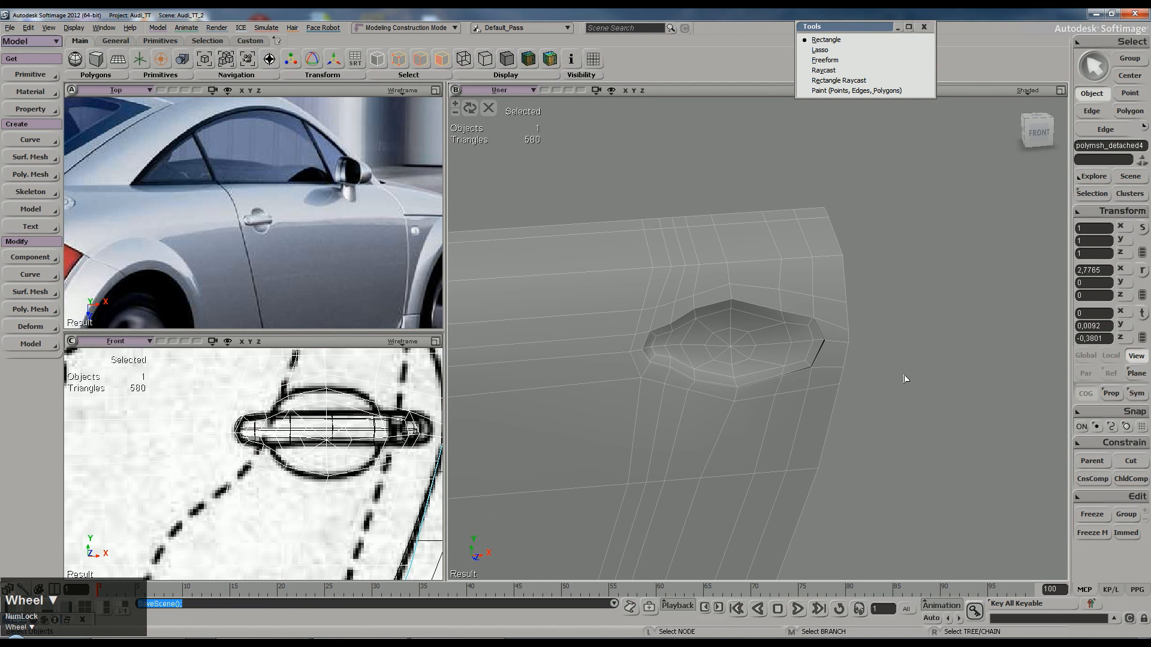
key("plus")
key("plus")
key("space")
left_click(926, 360)
right_click_drag(926, 360, 869, 354)
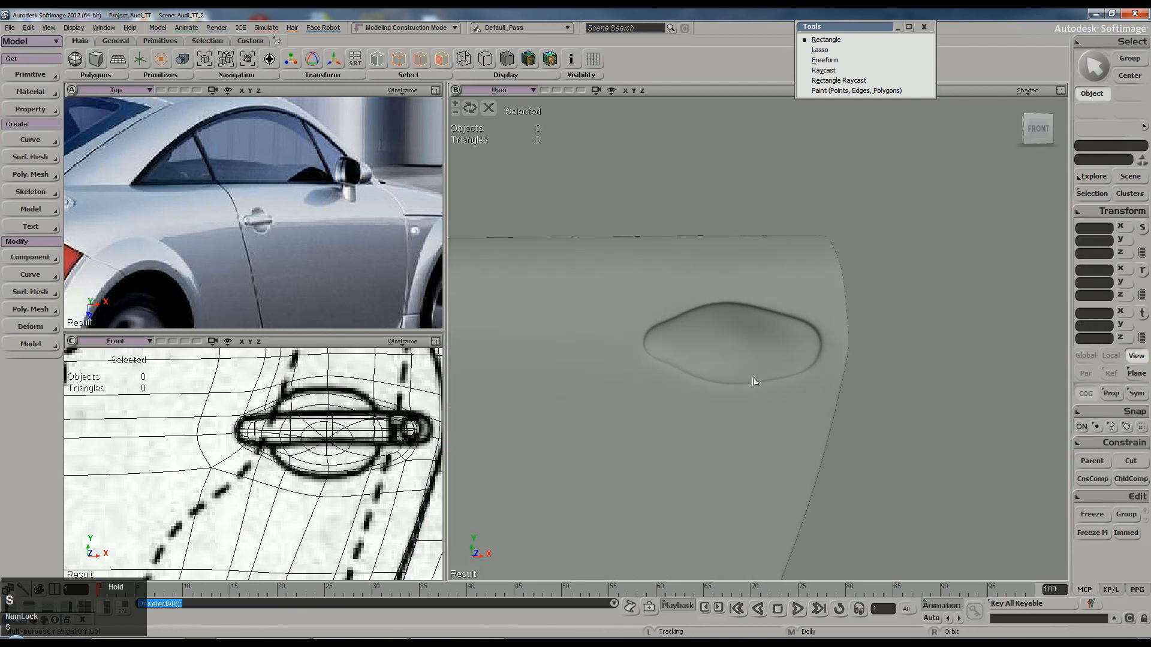
scroll(752, 372, "up", 5)
left_click(753, 358)
key("minus")
key("minus")
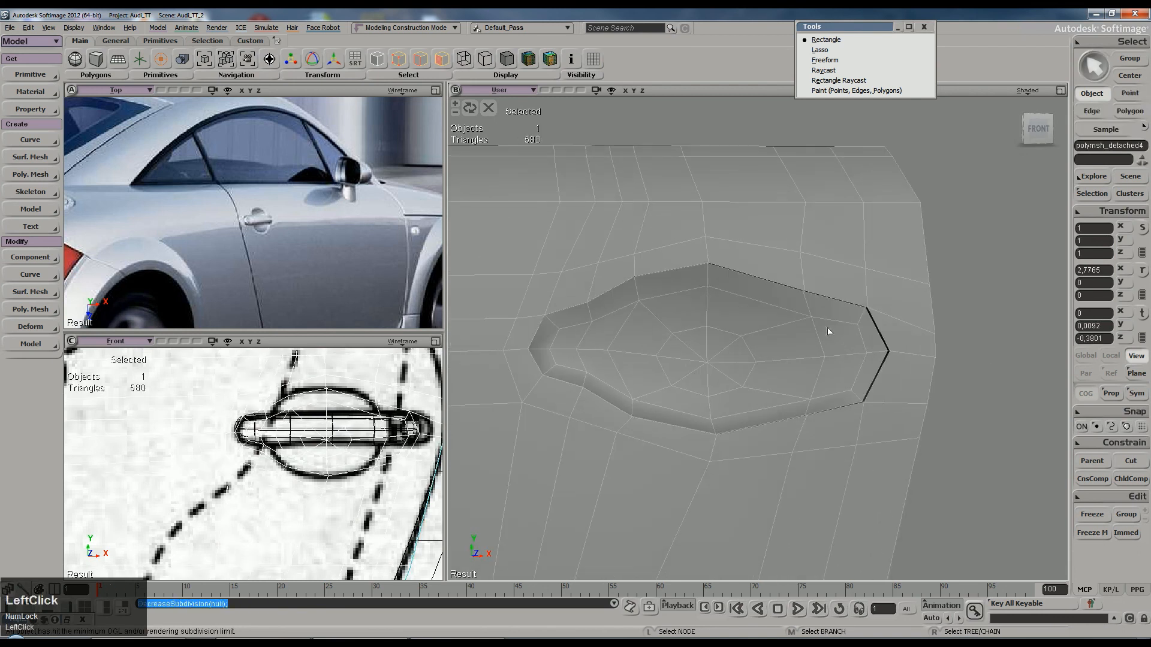
Step: Move the three upper rim points where the rear step begins slightly up and forward to match the blueprint outline
key("t")
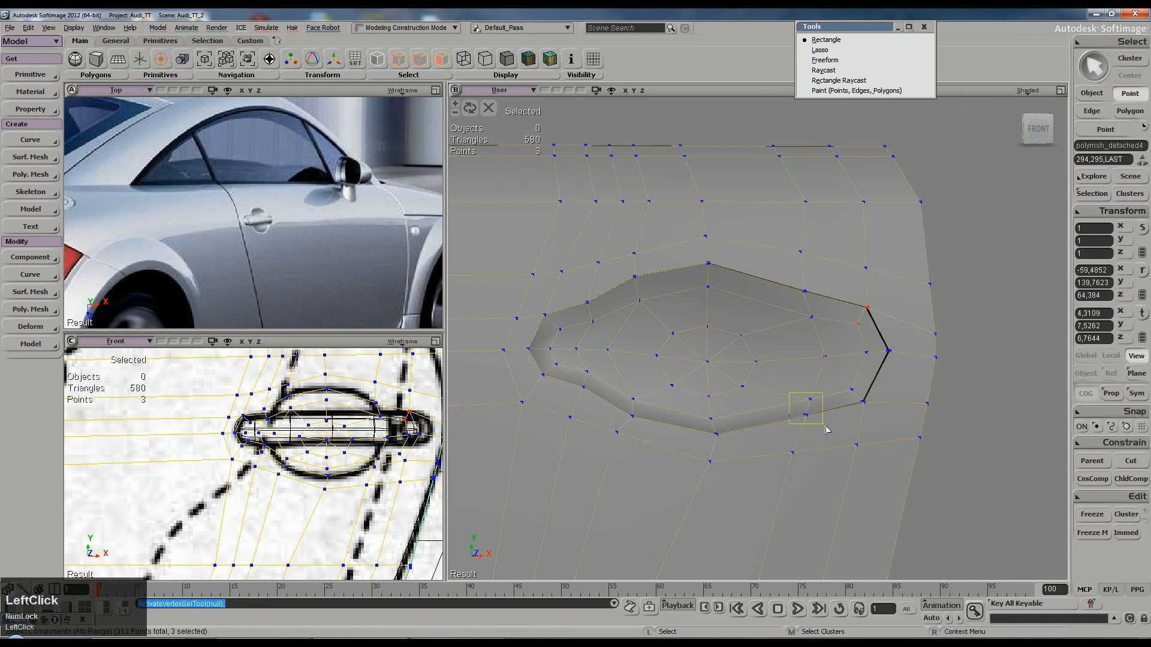
left_click_drag(825, 425, 825, 426)
left_click_drag(798, 285, 822, 323, "shift")
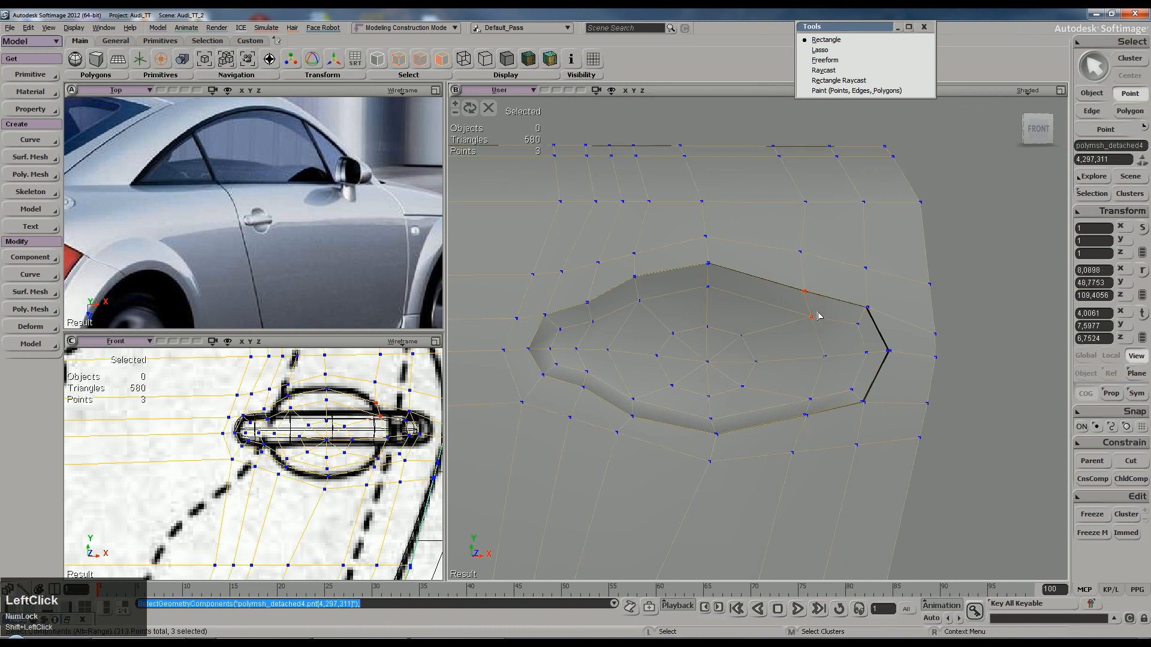
key("space")
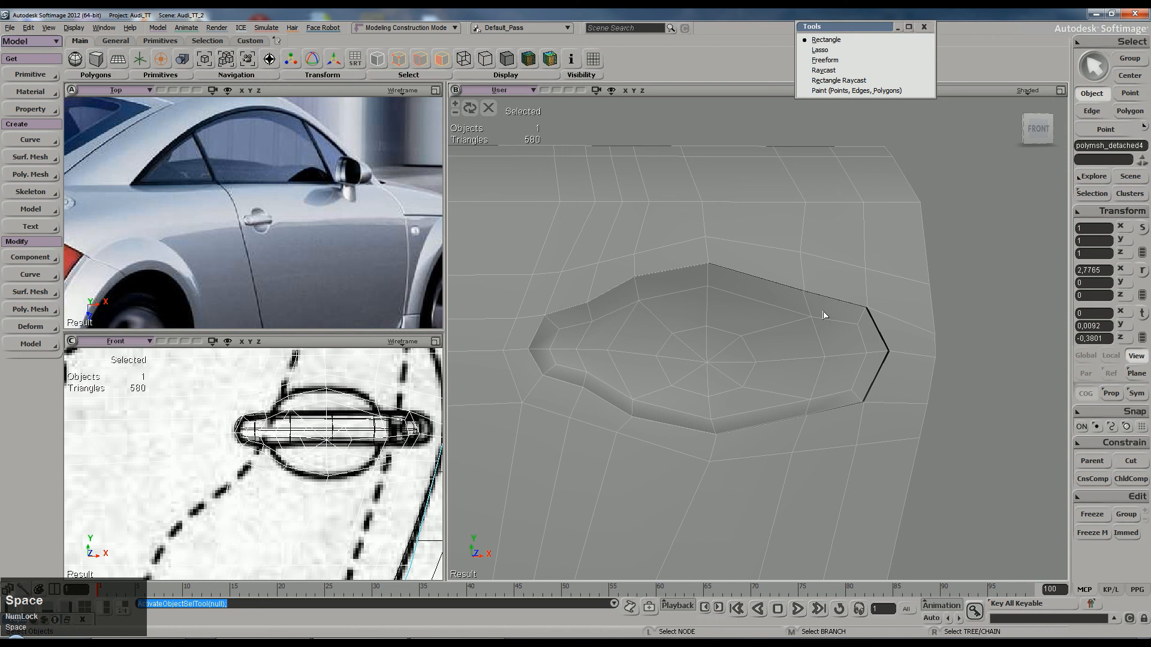
key("t")
left_click_drag(796, 279, 820, 323)
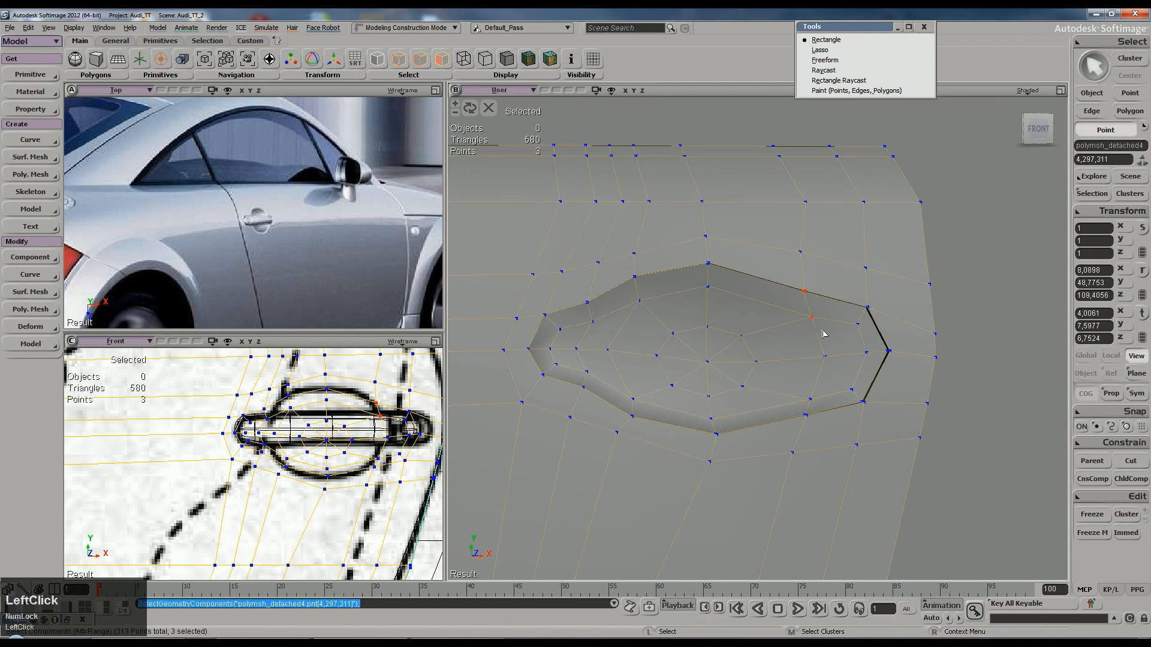
key("b")
left_click_drag(396, 417, 322, 390)
key("v")
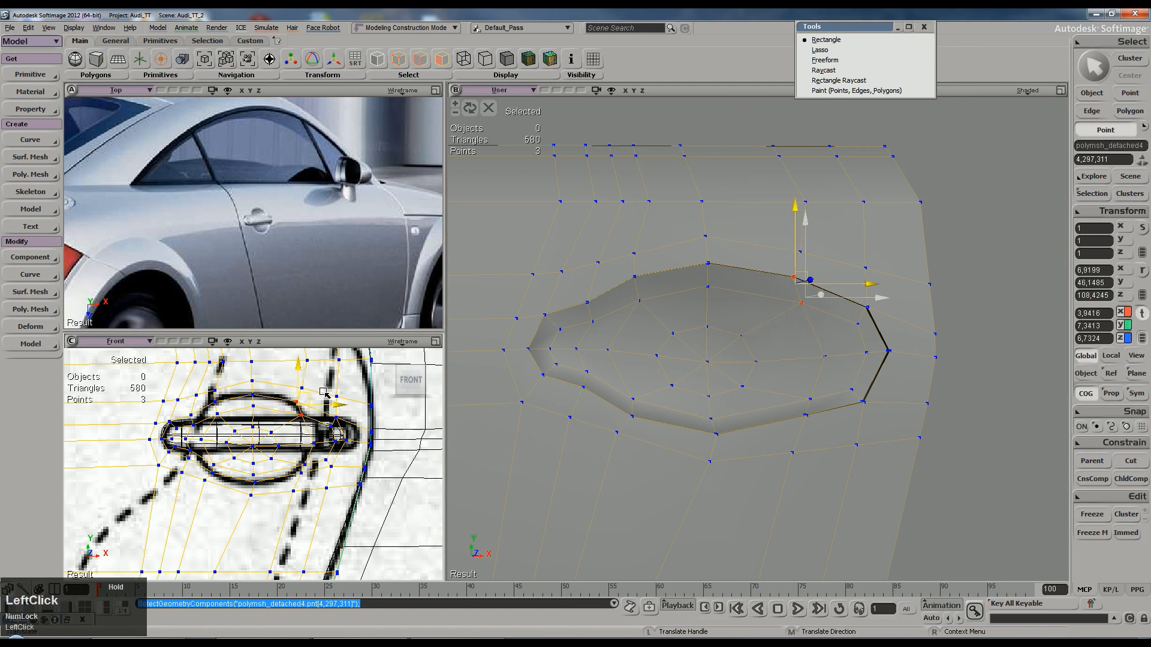
Step: Insert a vertical edge loop midway across the recess's rear step and lower its three upper rim points
key("space")
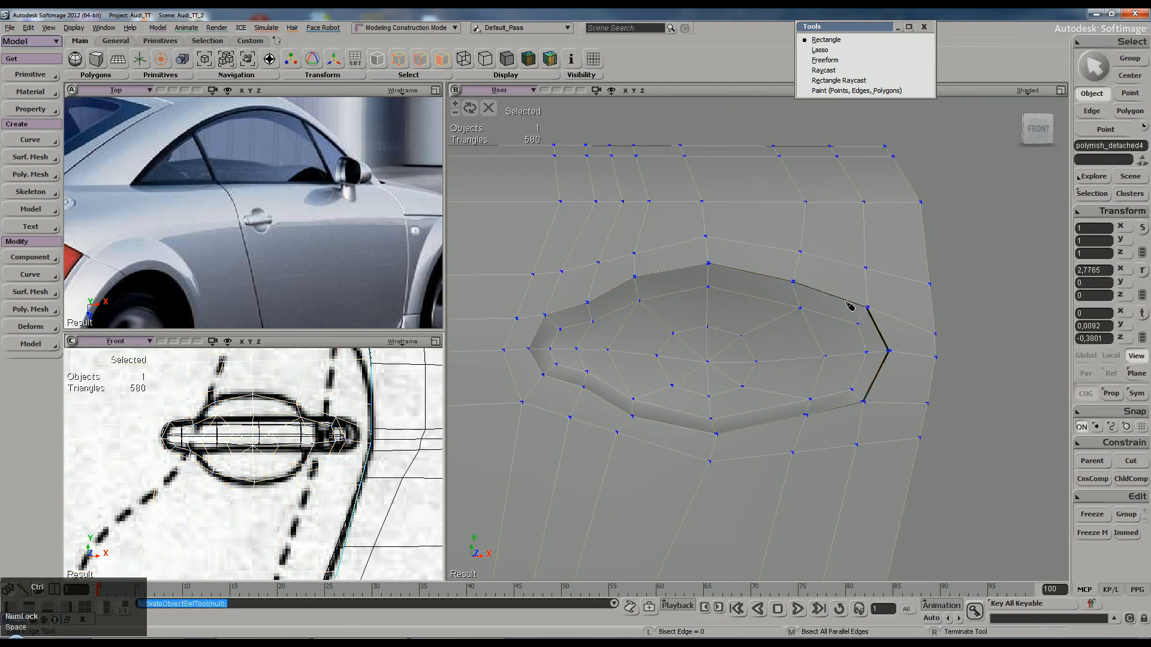
middle_click(837, 302)
key("space")
key("t")
left_click_drag(826, 281, 835, 306)
key("v")
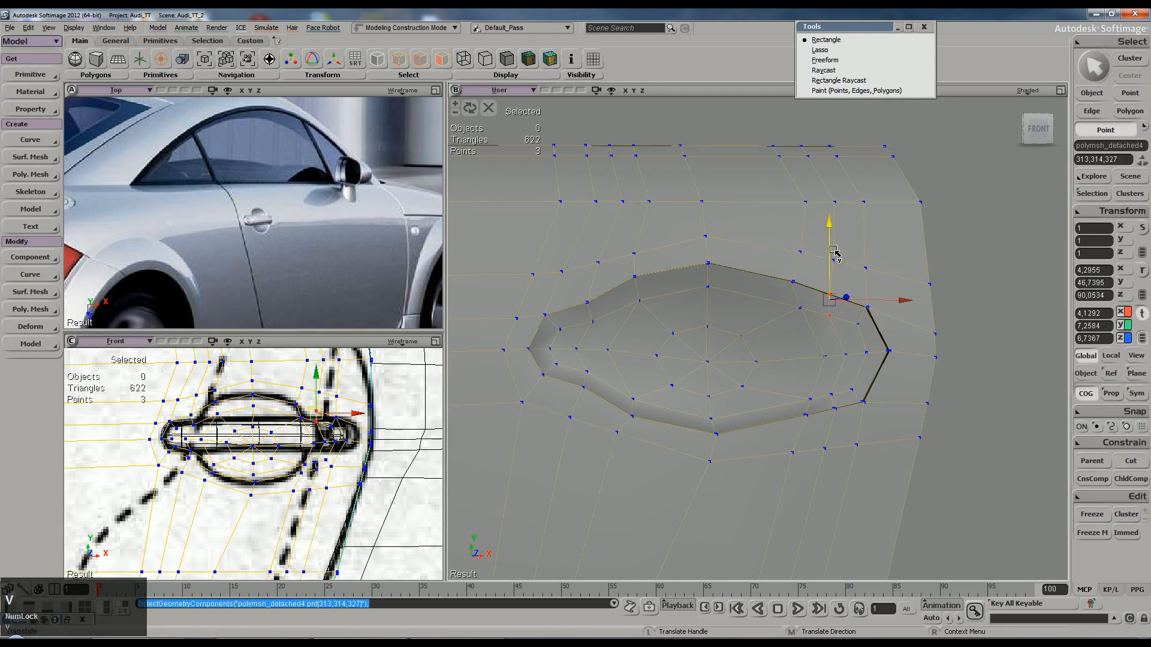
left_click_drag(834, 251, 831, 251)
Step: Raise the new loop's three lower rim points to pinch the recess before its rear end
key("t")
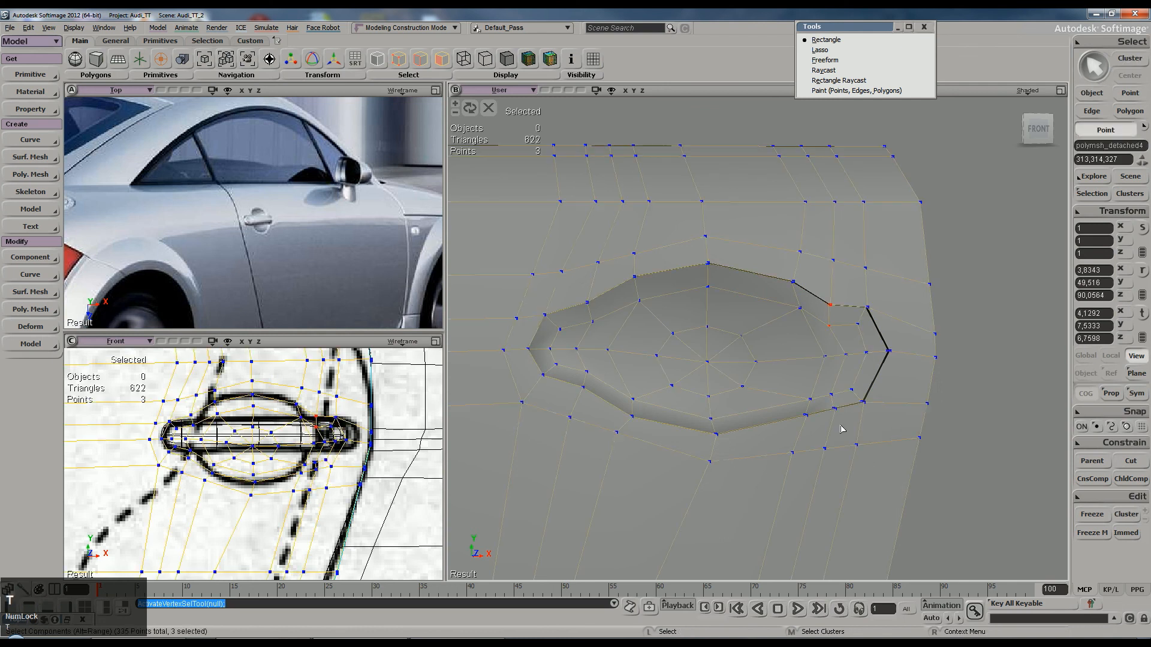
left_click_drag(852, 428, 851, 426)
key("v")
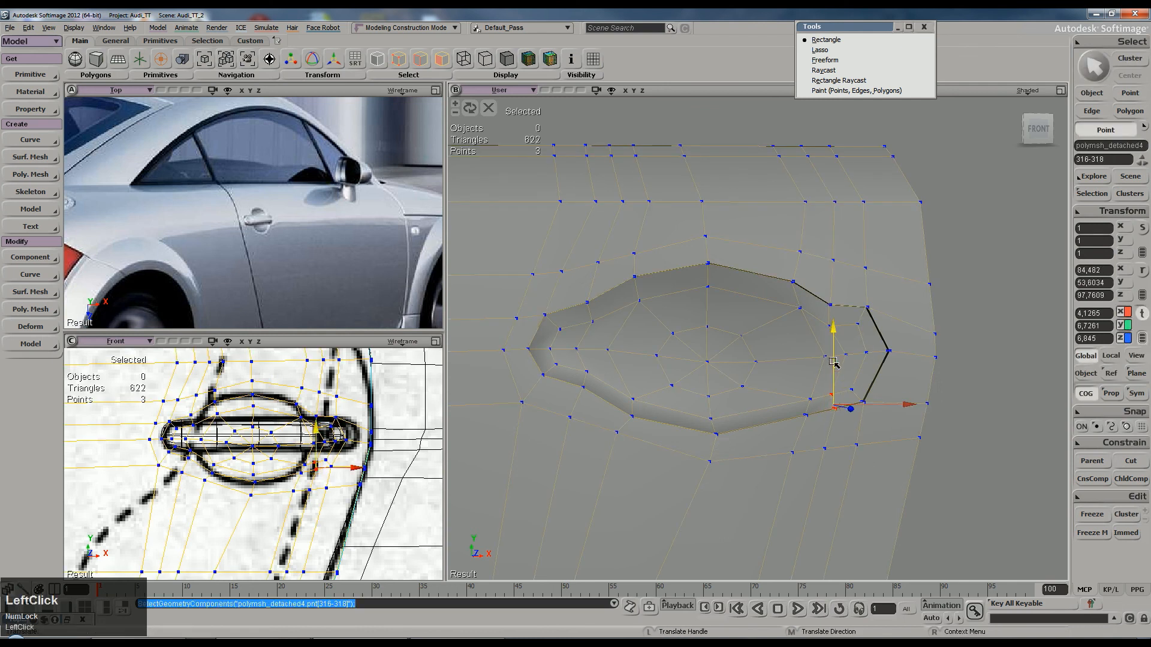
key("space")
Step: Raise the door's subdivision level by two and examine the smoothed recess outline
key("plus")
key("plus")
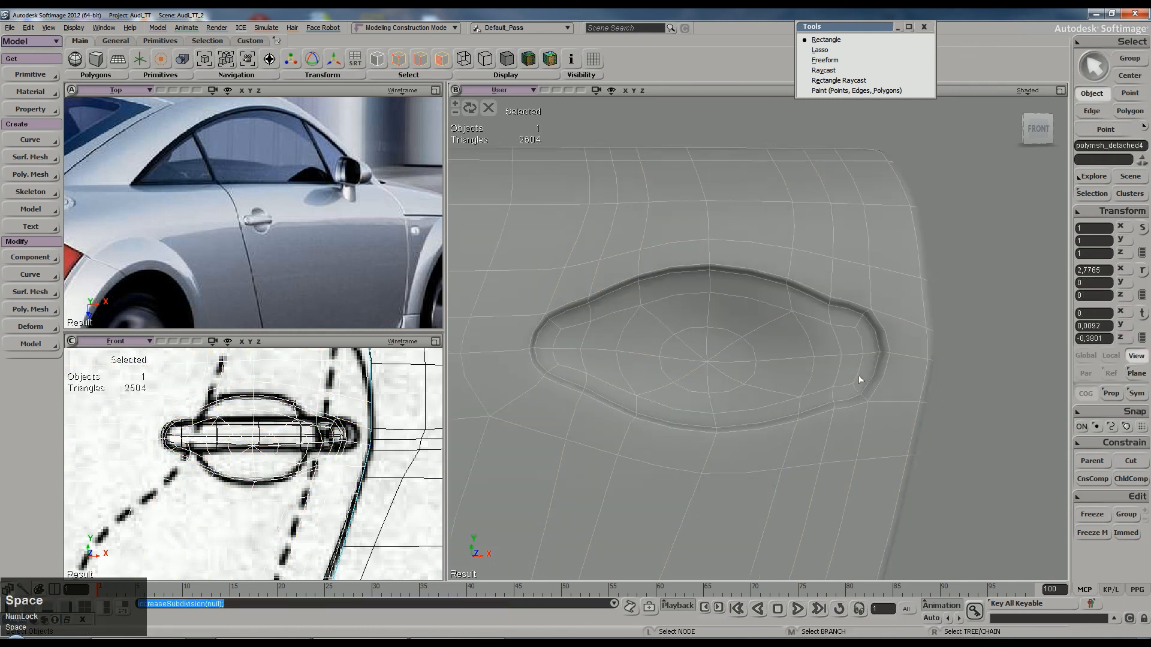
left_click(990, 388)
left_click(885, 408)
scroll(882, 405, "down", 3)
left_click(881, 405)
key("s")
right_click_drag(868, 383, 880, 376)
Step: End the door's isolation to show the whole car, and raise the rear quarter panel's subdivision level
left_click(489, 108)
scroll(743, 312, "down", 4)
key("s")
right_click_drag(752, 312, 864, 331)
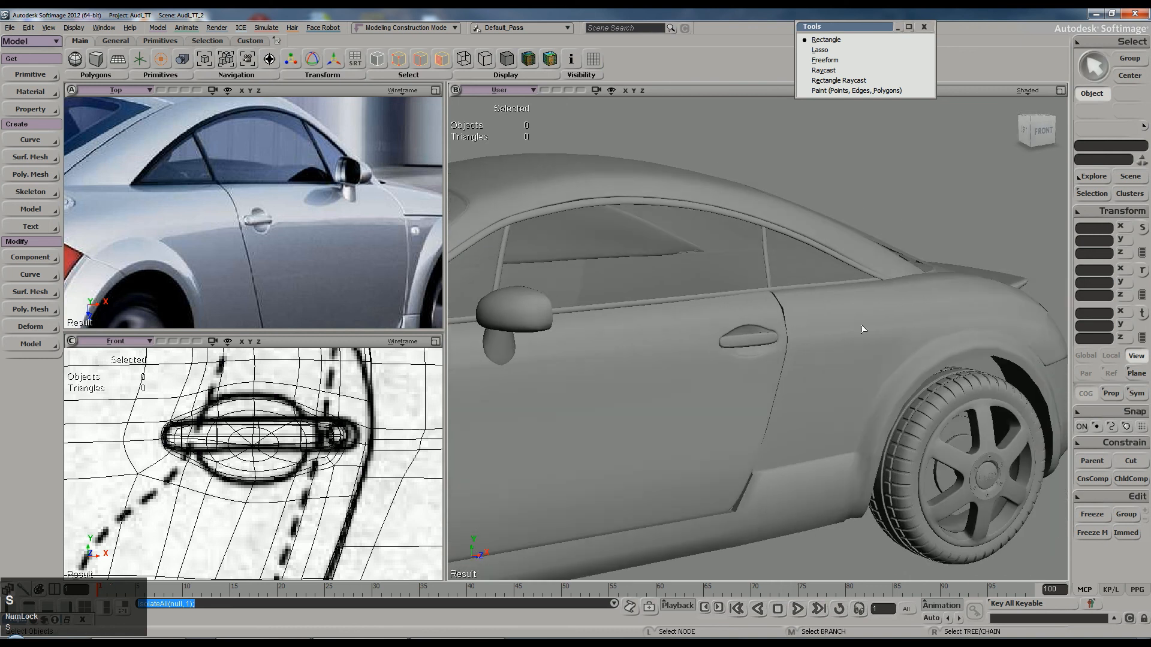
left_click(863, 331)
key("plus")
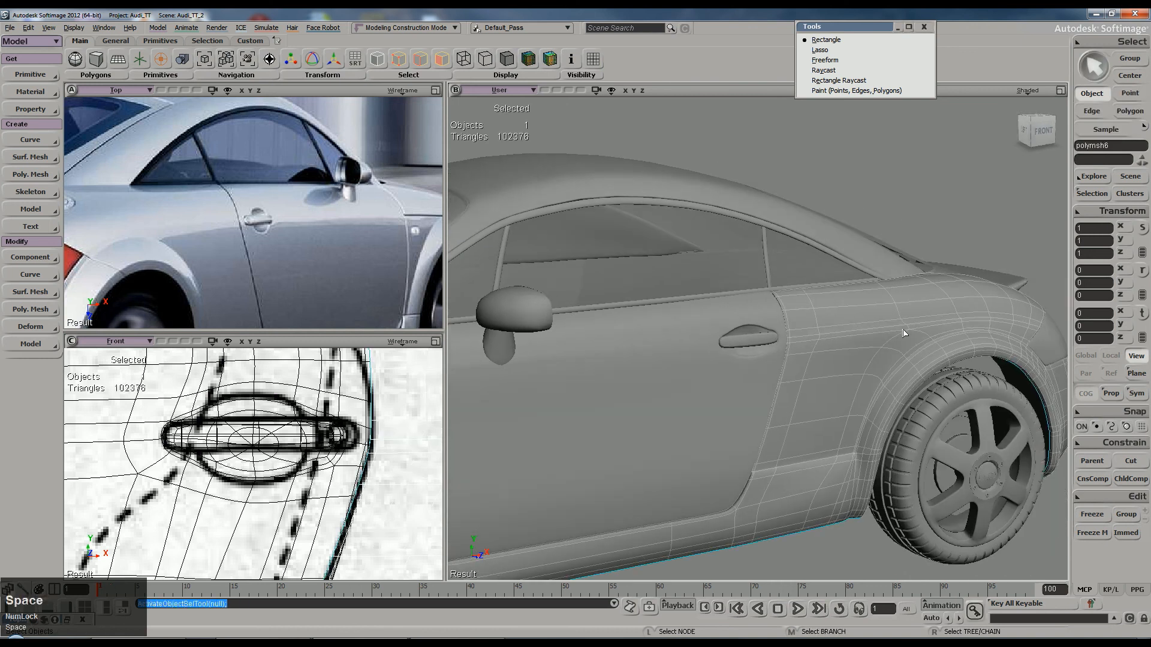
Step: Clear the selection, save the scene, and examine the whole car and the door handle recess
left_click(974, 254)
key("ctrl+s")
scroll(927, 288, "down", 5)
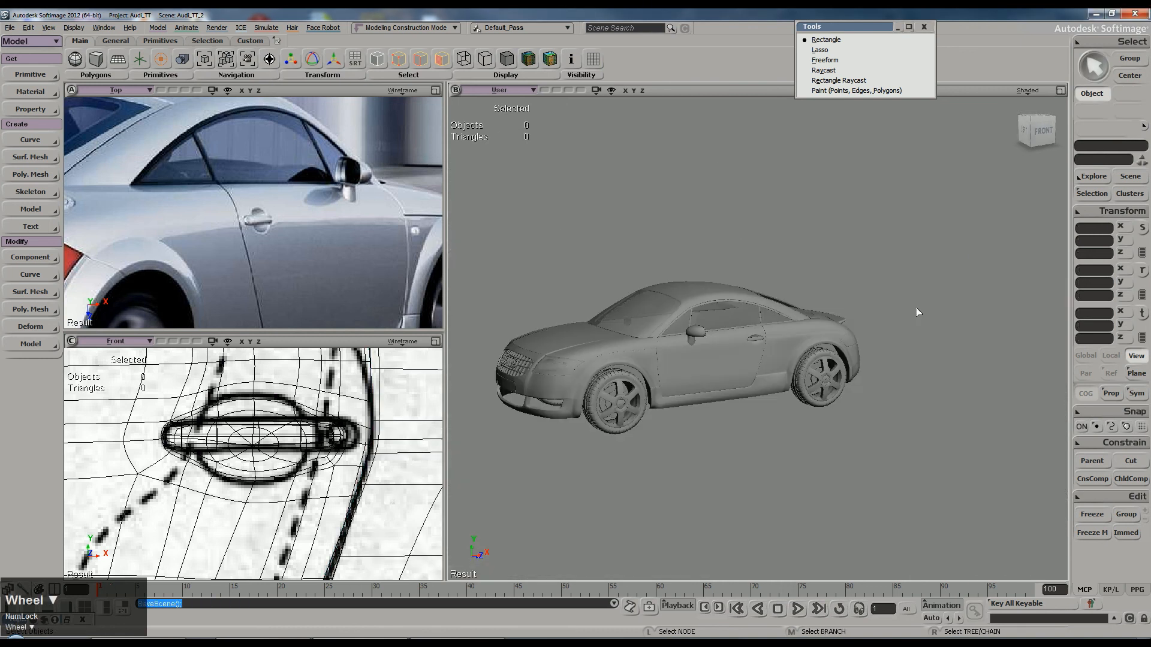
left_click_drag(490, 257, 901, 469)
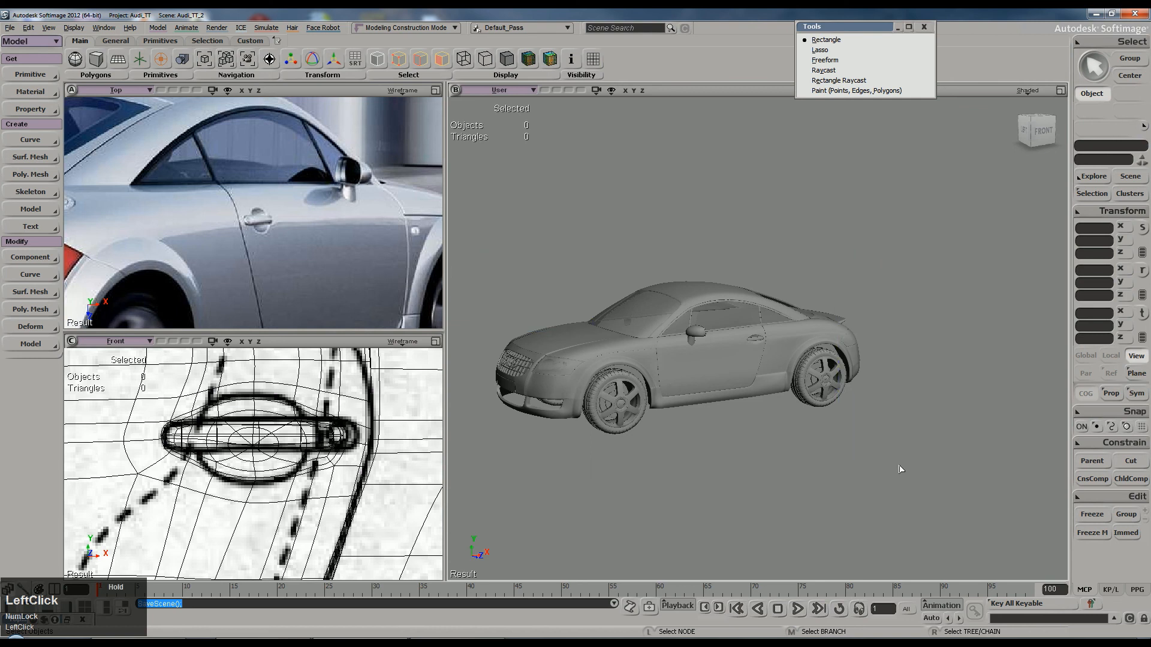
left_click(1040, 516)
scroll(873, 403, "up", 10)
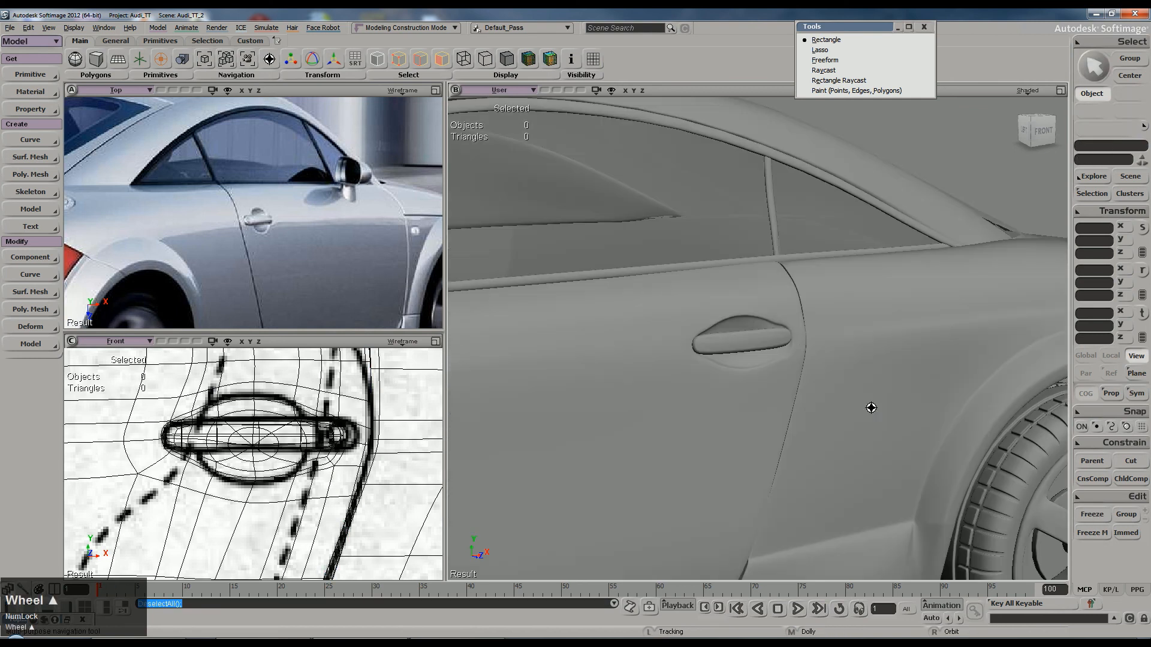
scroll(773, 341, "up", 4)
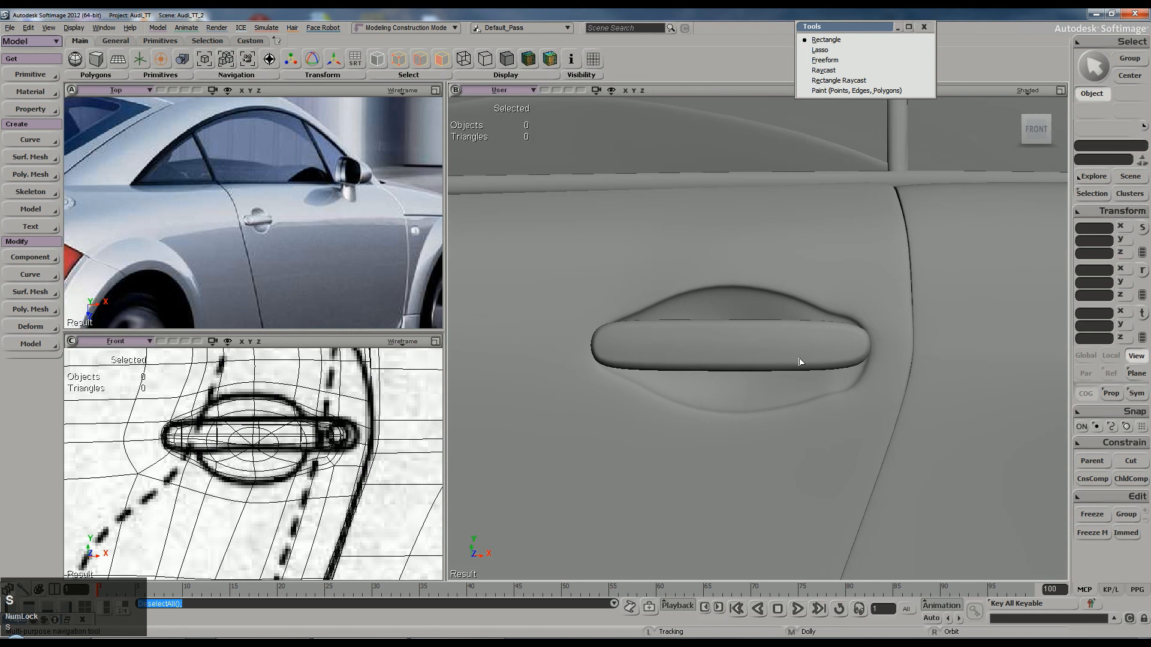
Step: Select the door and tweak the rim points around the rear end of the handle recess
left_click(836, 346)
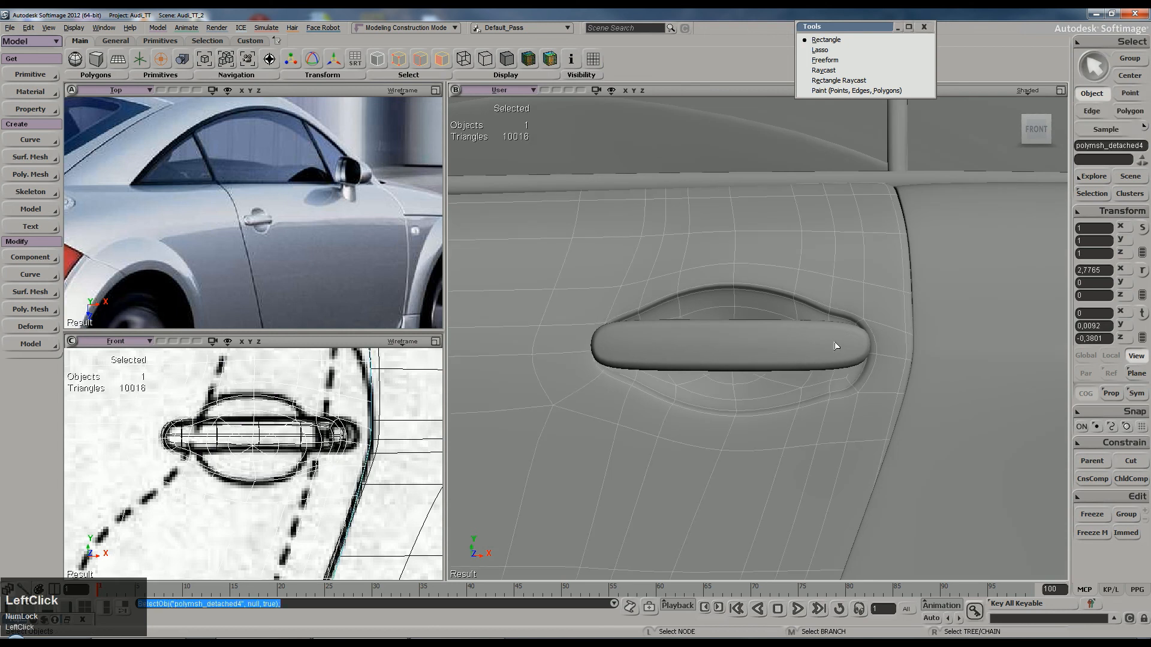
key("m")
left_click(851, 397)
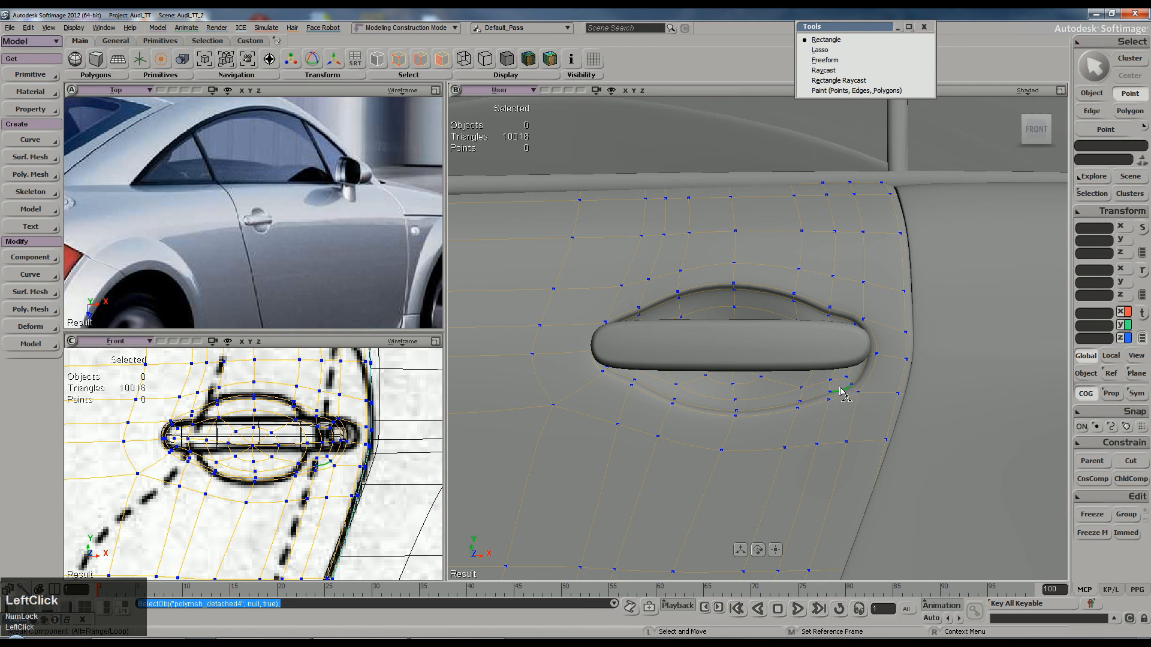
left_click_drag(842, 381, 873, 347)
left_click(879, 340)
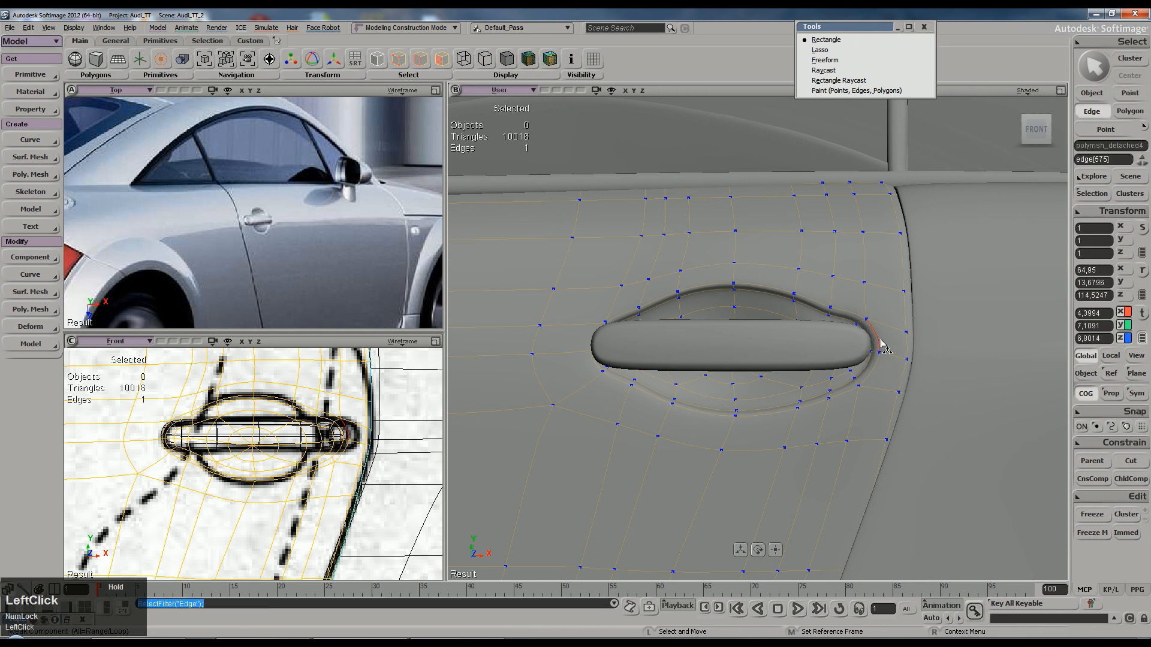
Step: Refine the rim points along the recess's lower rear curve, save the scene, and return to object selection
key("s")
right_click_drag(837, 398, 855, 408)
middle_click_drag(855, 409, 811, 454)
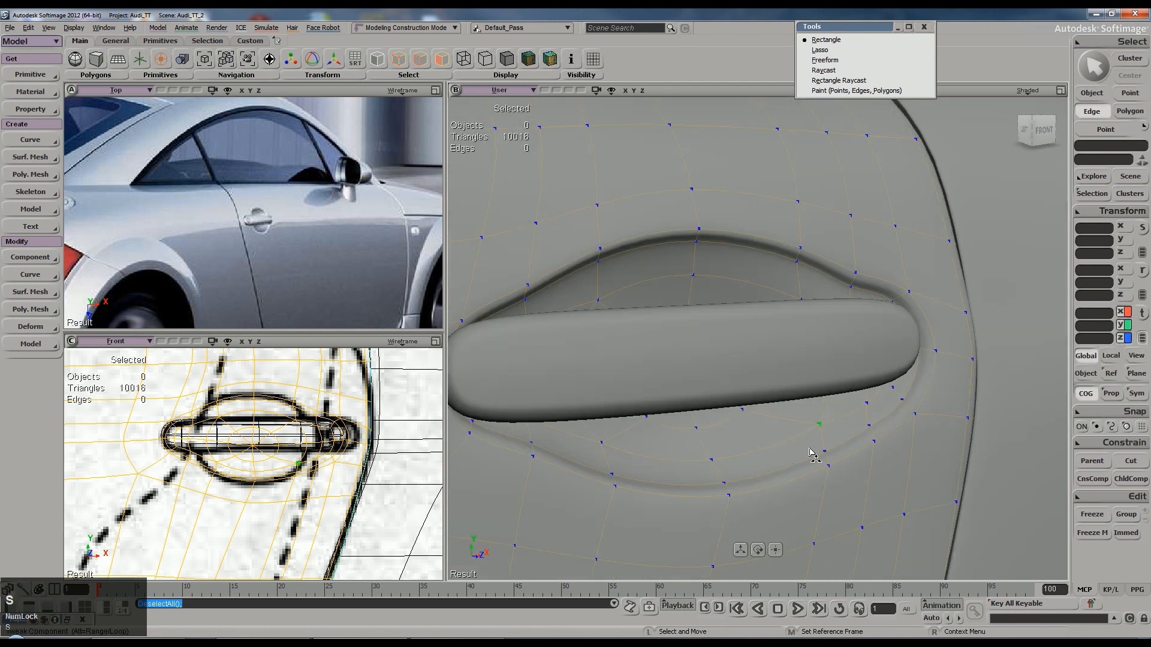
left_click(827, 457)
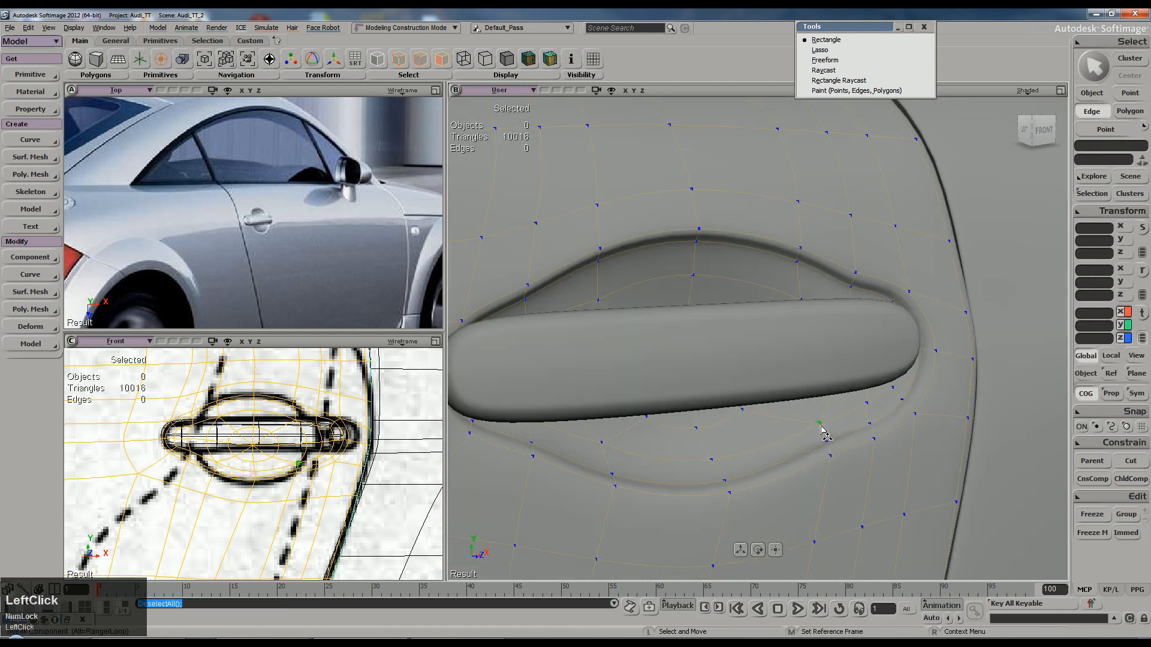
left_click(858, 446)
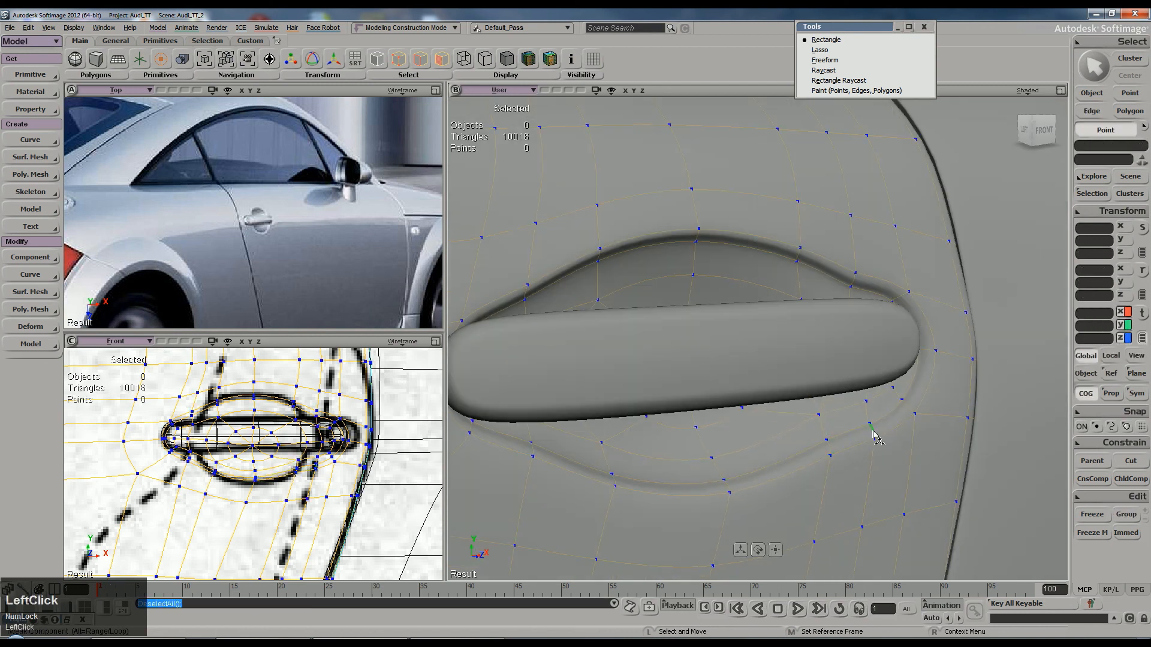
key("s")
right_click_drag(869, 431, 857, 404)
key("m")
key("ctrl+s")
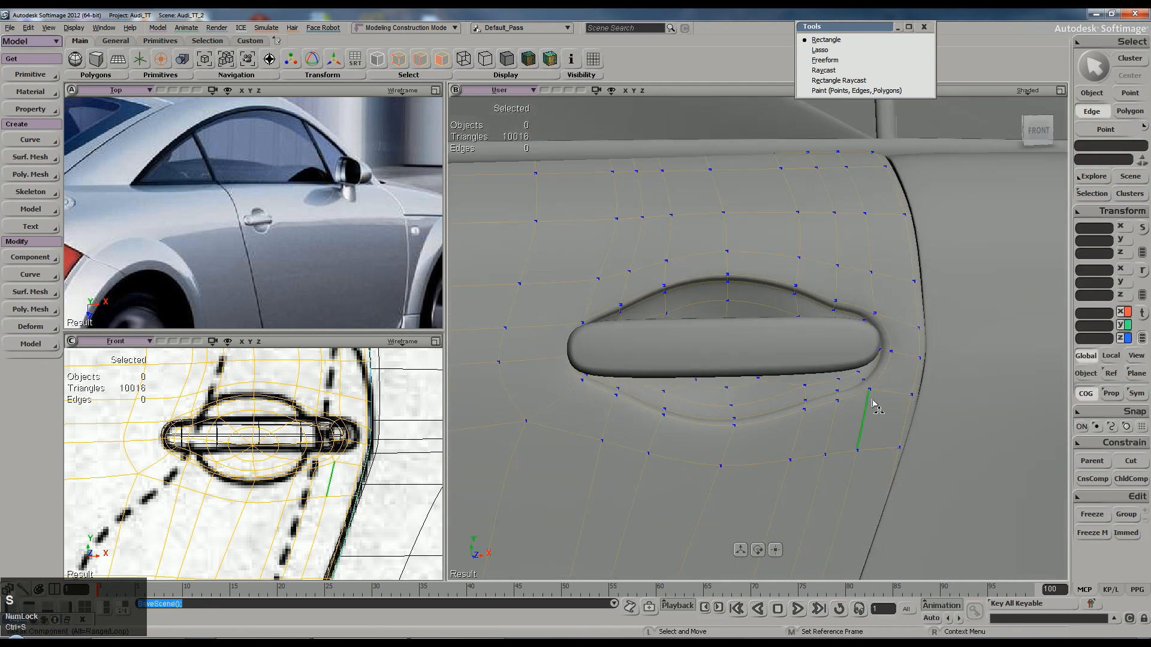
key("space")
scroll(839, 407, "down", 8)
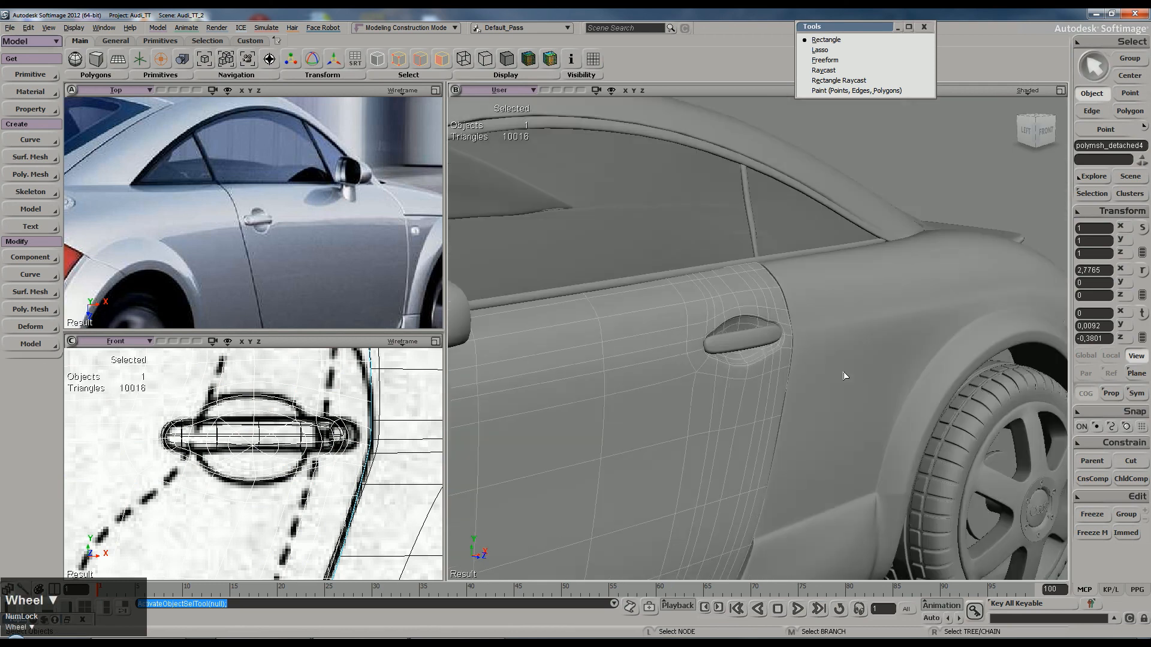